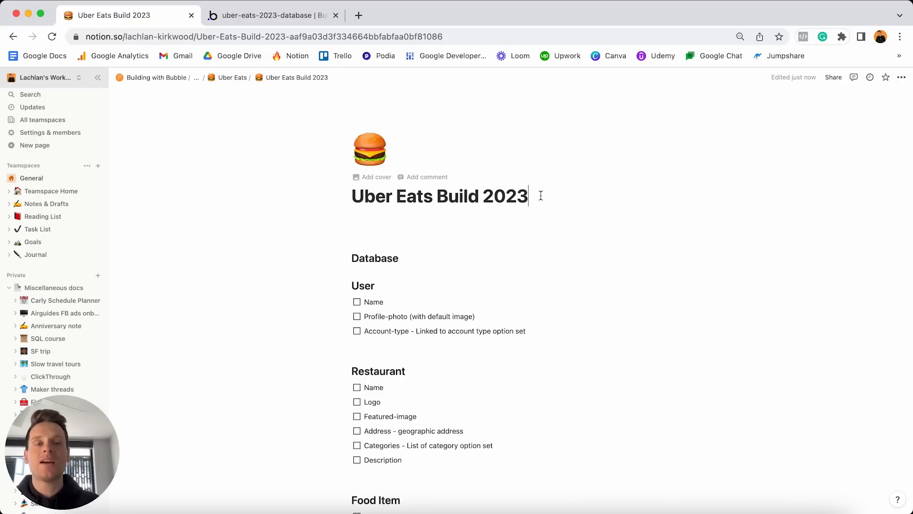
Scroll through the Notion plan's fields, briefly ticking and unticking User's Name field.
scroll(550, 196, down, 1)
scroll(549, 195, down, 5)
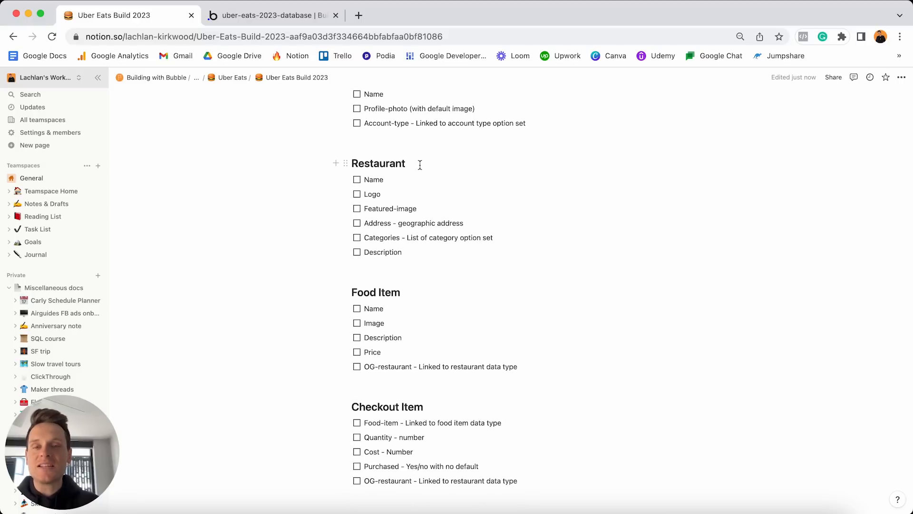
scroll(417, 284, down, 5)
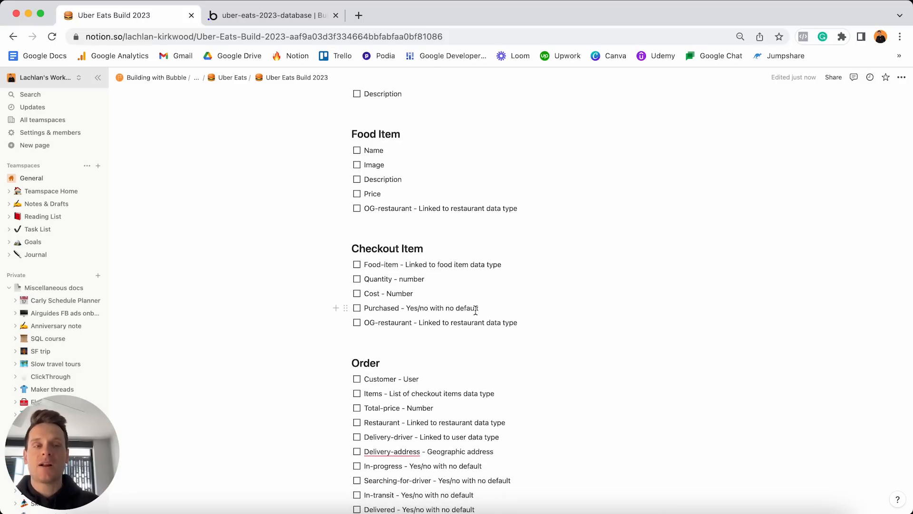
scroll(475, 310, down, 20)
scroll(476, 310, down, 16)
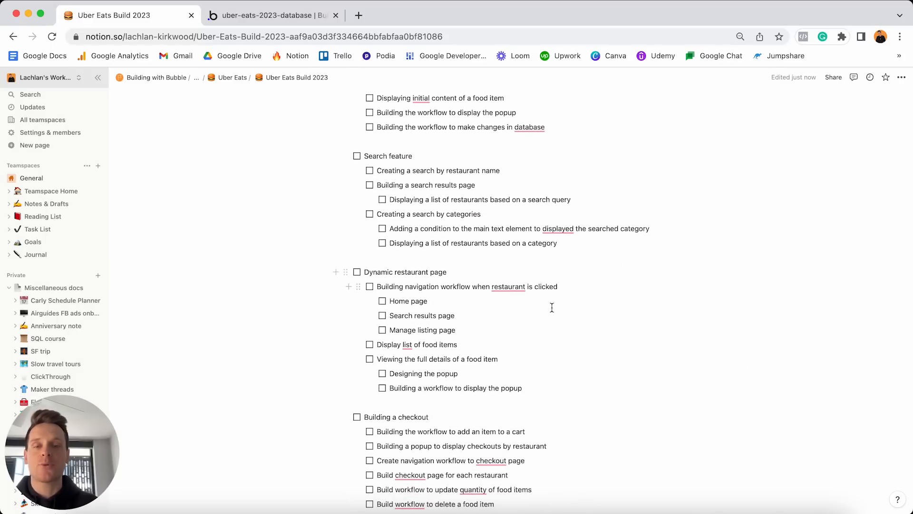
scroll(551, 308, down, 15)
scroll(552, 307, up, 7)
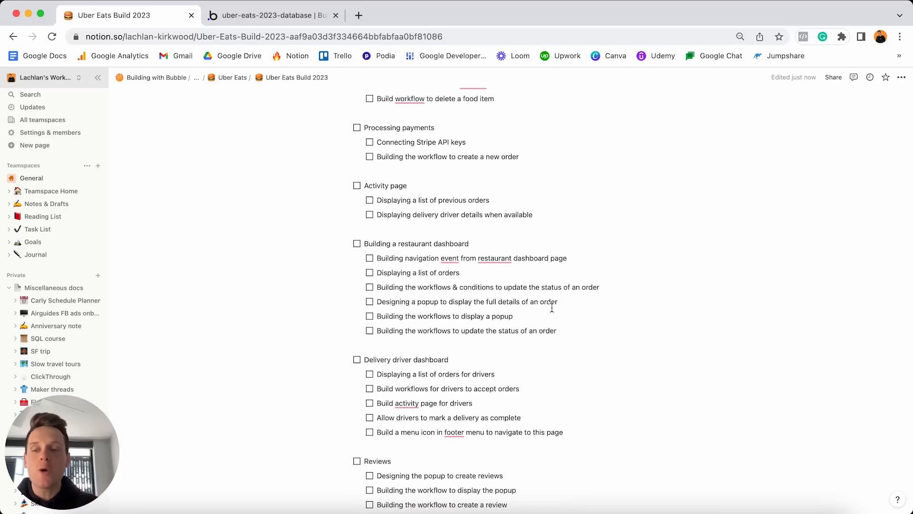
scroll(557, 249, up, 20)
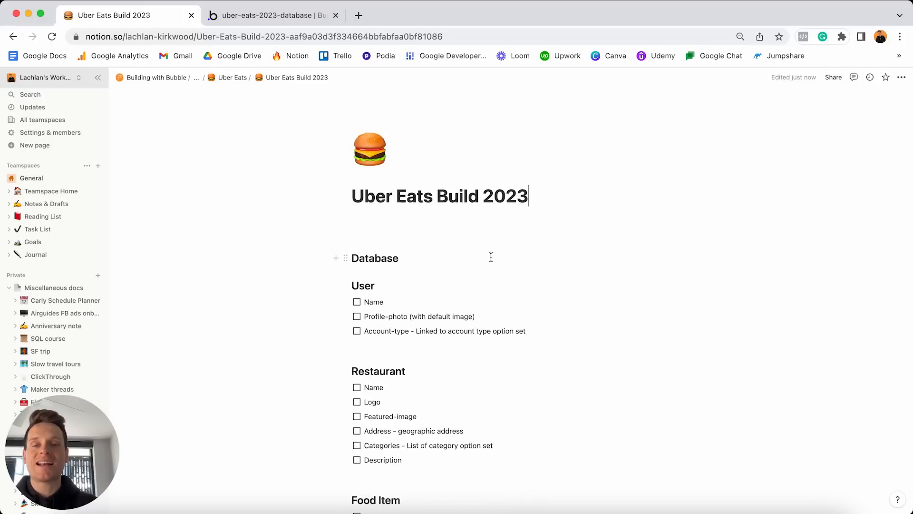
click(357, 302)
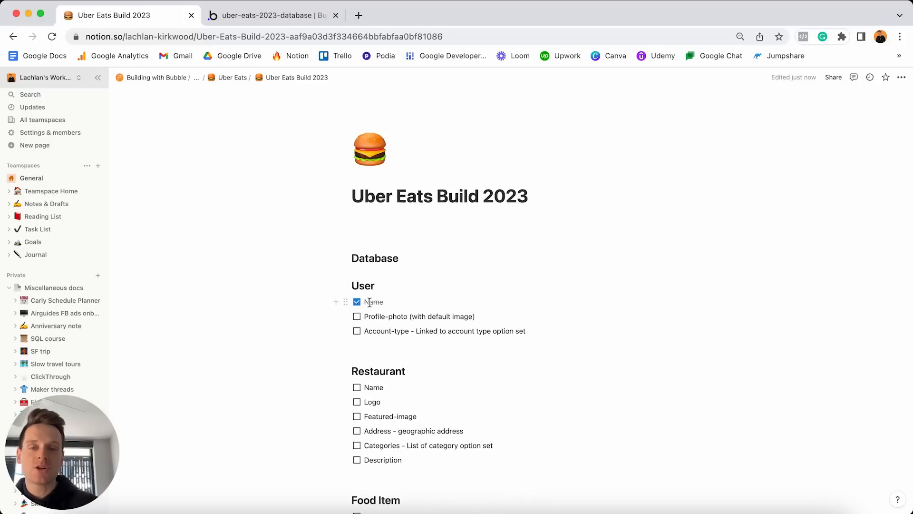
click(356, 302)
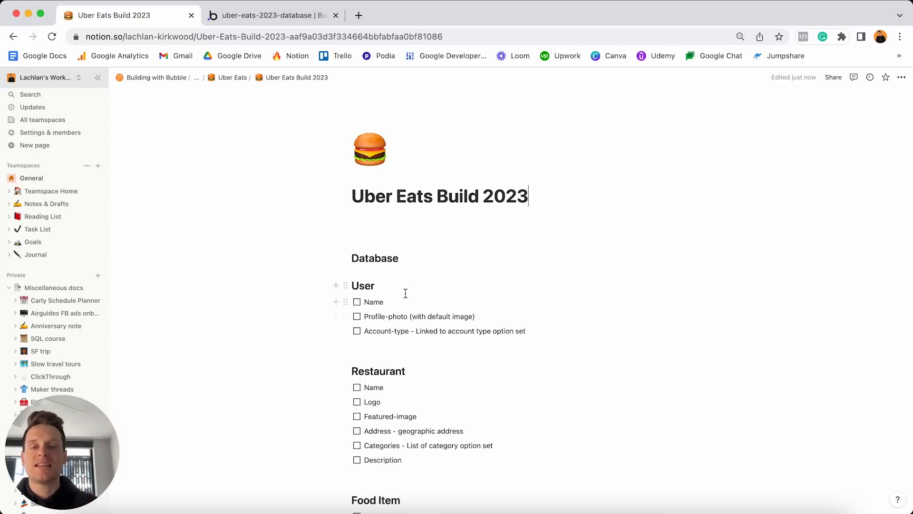
Highlight the User, Restaurant and Food Item headings in the Notion plan.
double_click(393, 285)
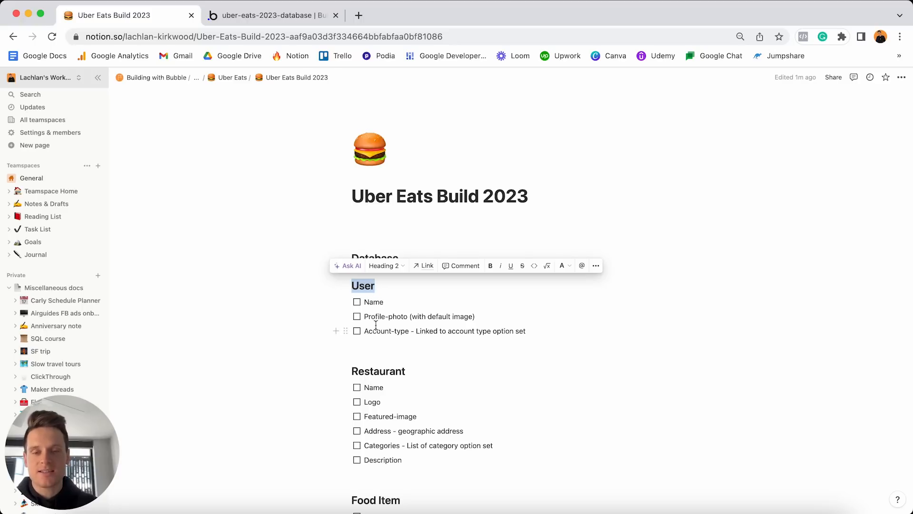
scroll(375, 325, down, 2)
double_click(429, 318)
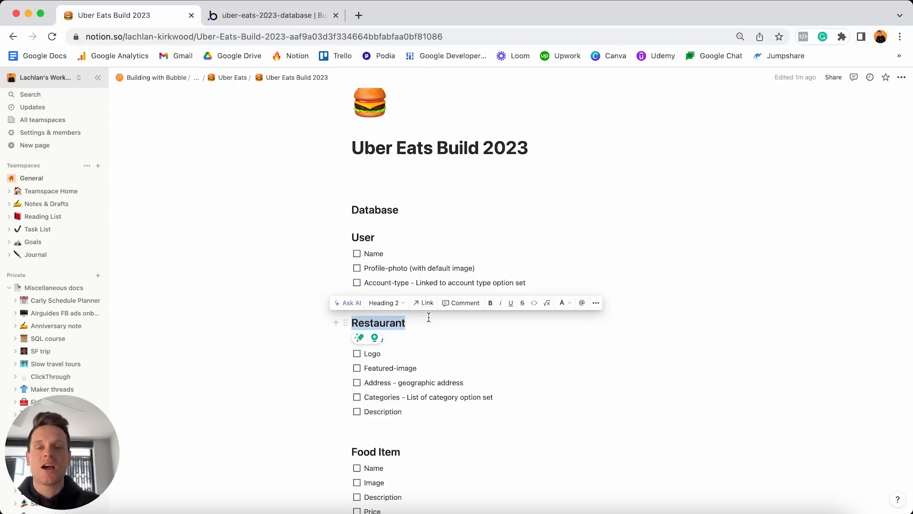
click(404, 337)
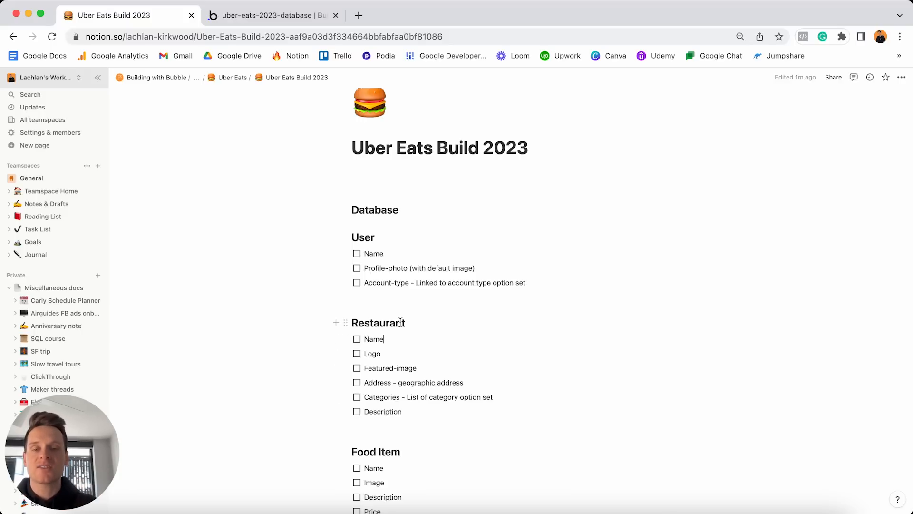
double_click(388, 236)
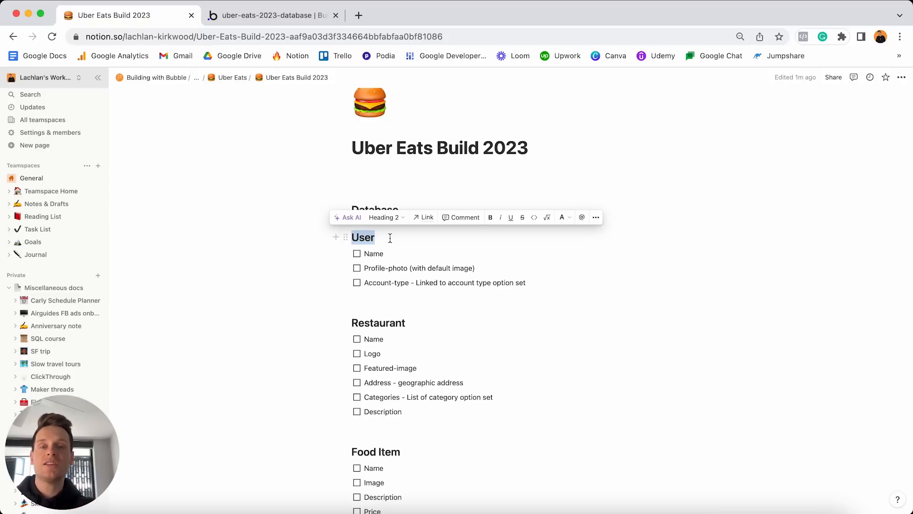
triple_click(427, 323)
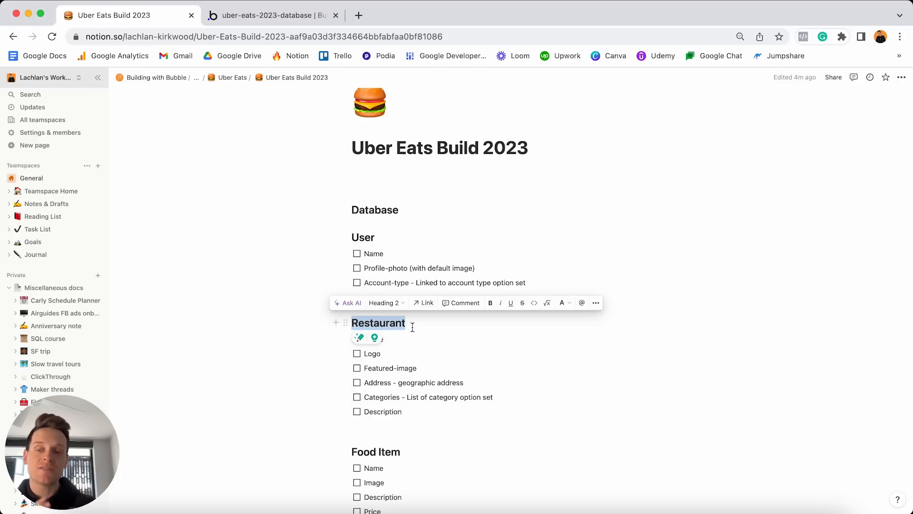
triple_click(414, 452)
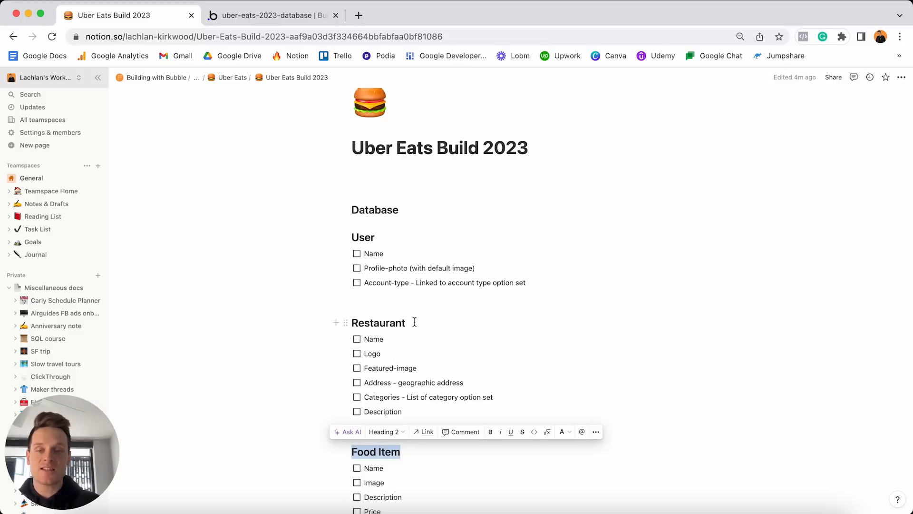
double_click(395, 239)
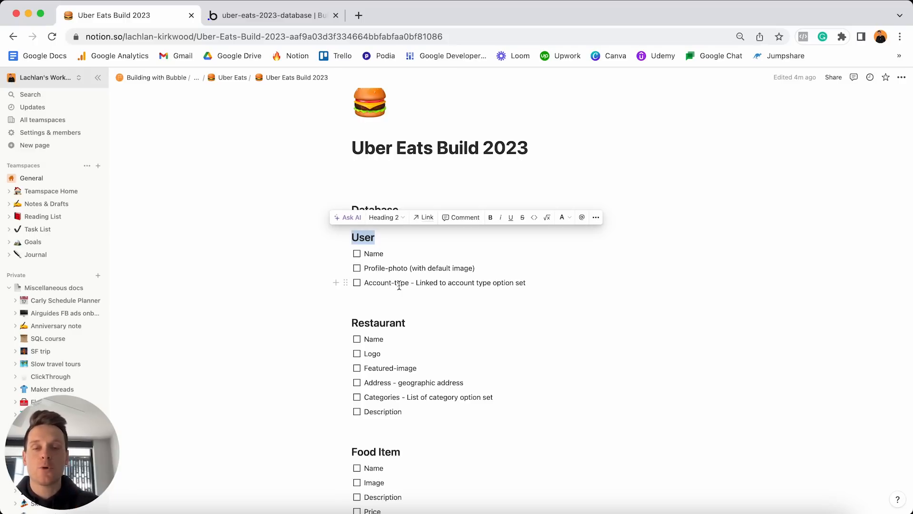
Open the Data types of the uber-eats-2023-database app in Bubble.
scroll(399, 285, down, 6)
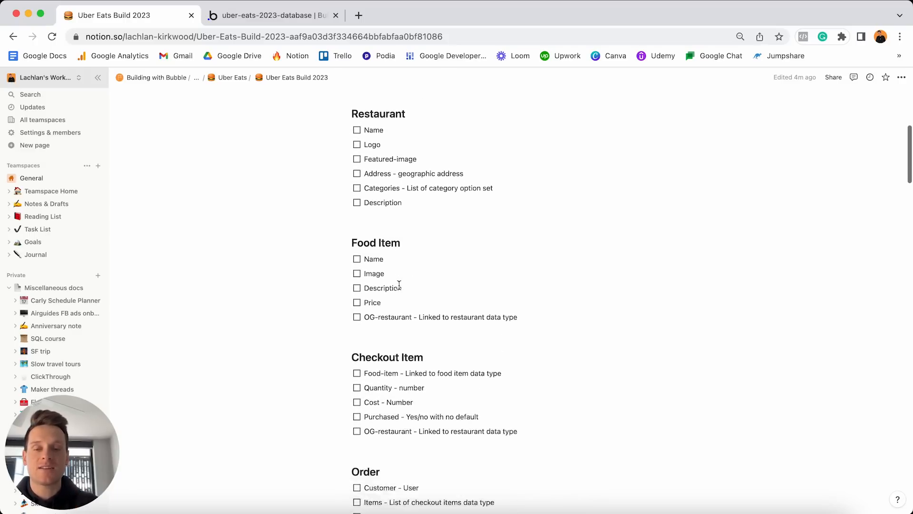
scroll(399, 286, down, 3)
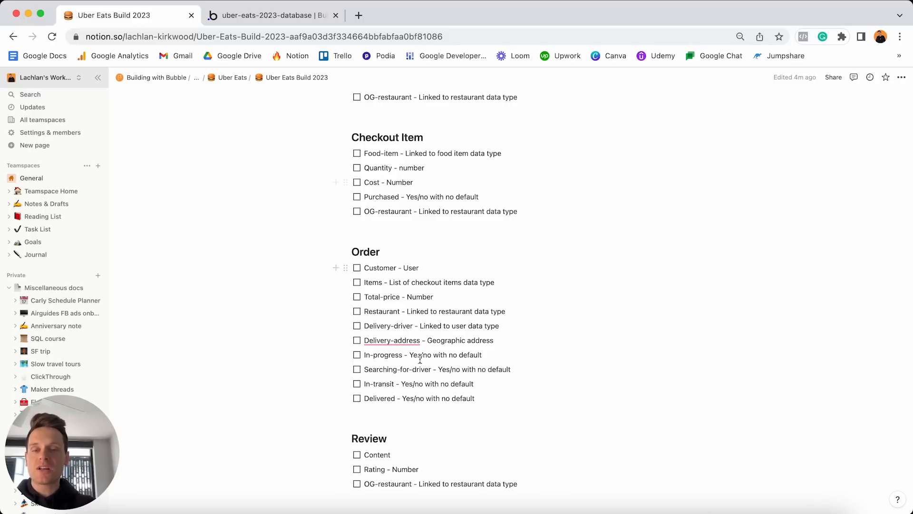
click(301, 17)
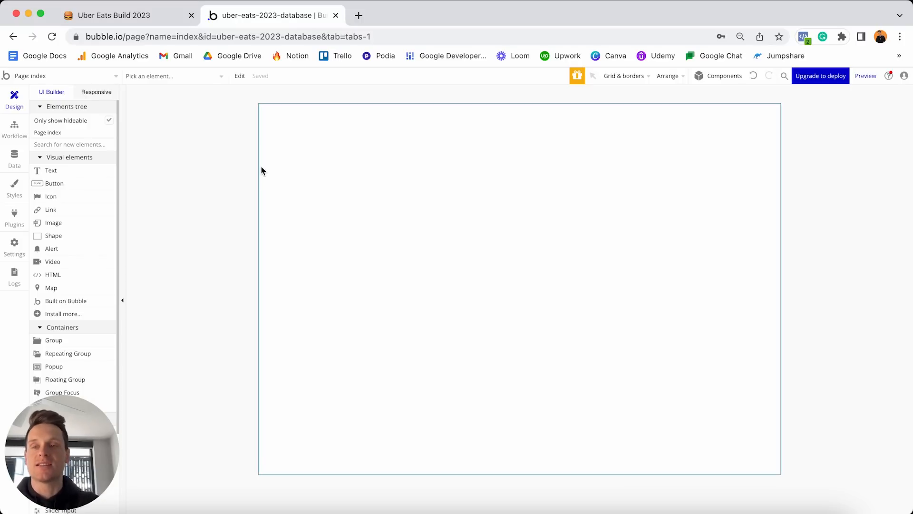
click(15, 157)
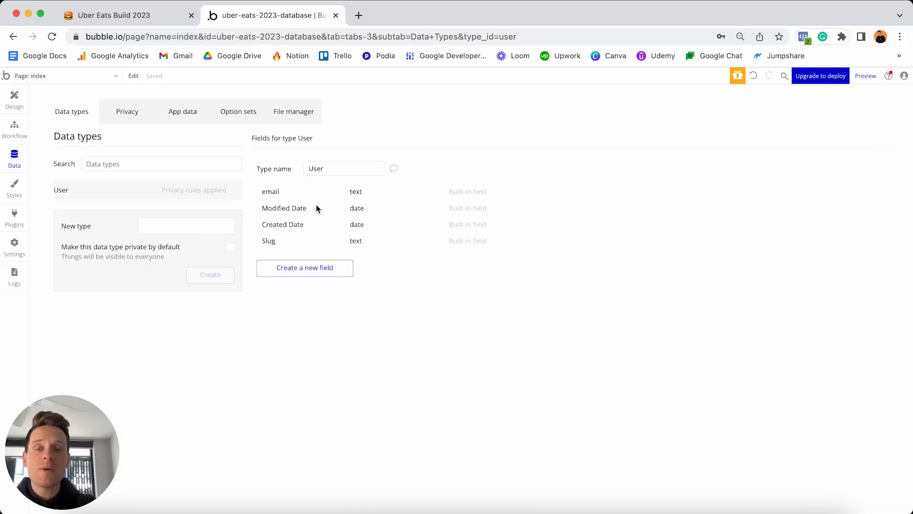
Go back to the Notion plan's User heading and clear its highlight.
mouse_move(312, 224)
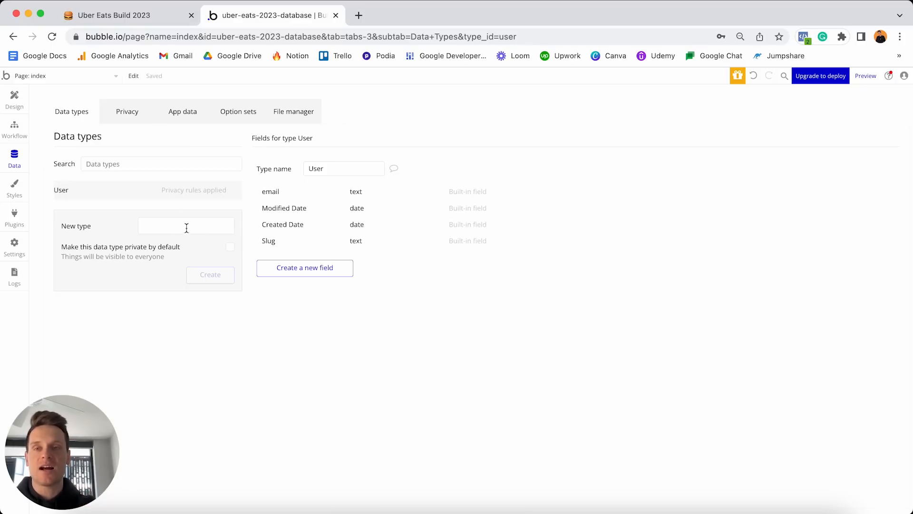
click(141, 17)
scroll(374, 174, up, 8)
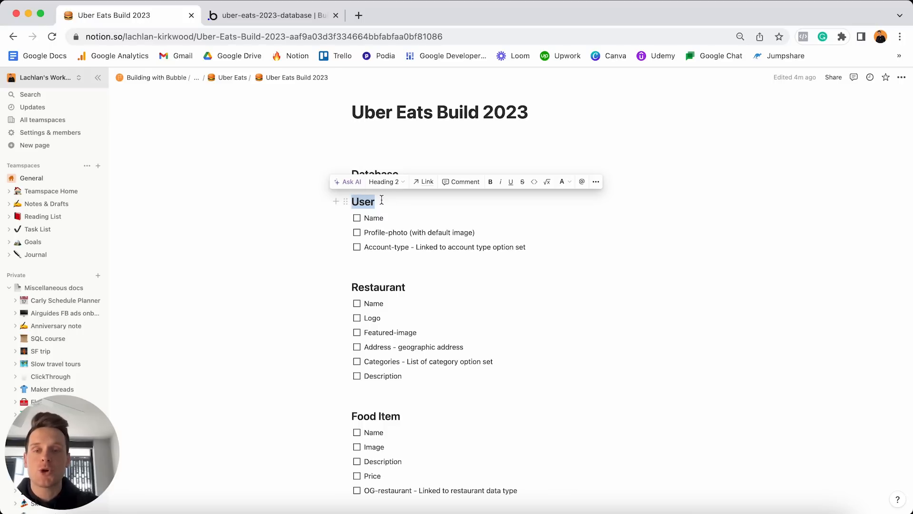
click(455, 290)
Highlight the Restaurant heading in Notion, then return to the Bubble database editor.
double_click(457, 290)
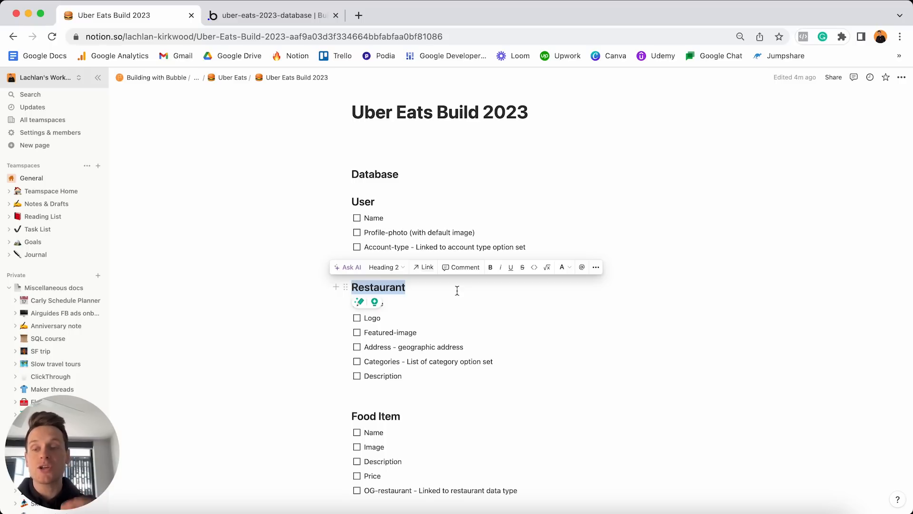
click(275, 16)
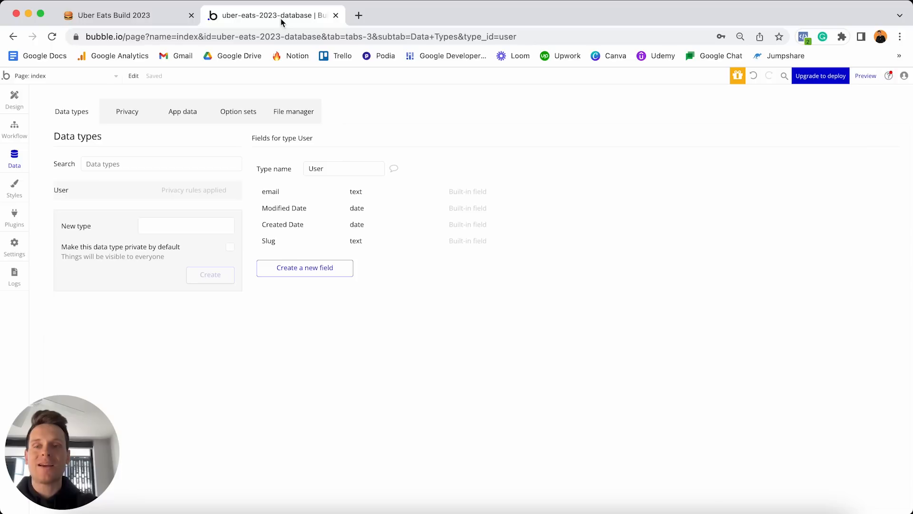
Add a Restaurant data type in Bubble.
click(208, 224)
text(Restaurant)
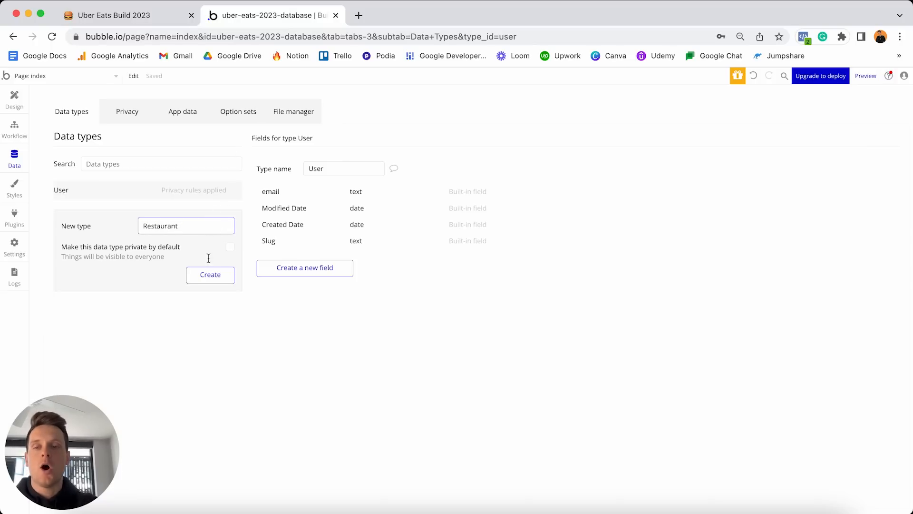
click(209, 276)
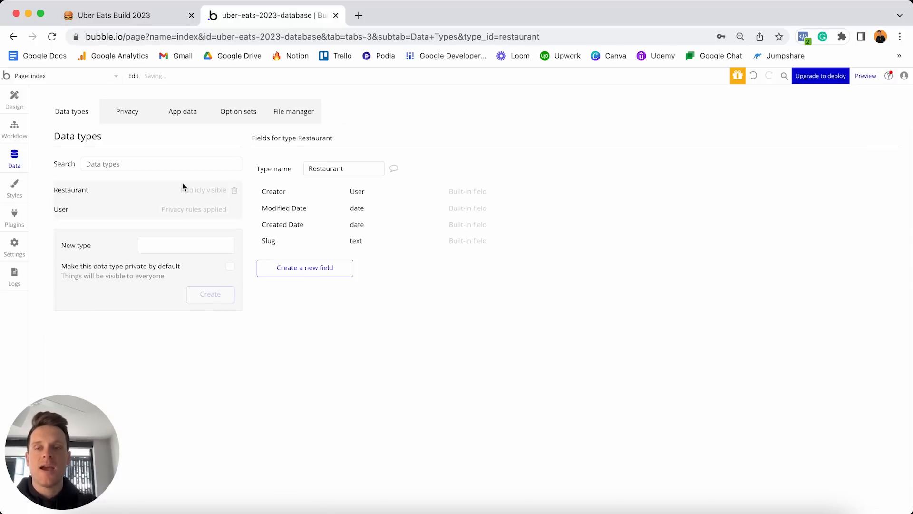
click(149, 23)
Check the Food Item heading in Notion and add a Food item data type.
scroll(385, 219, down, 3)
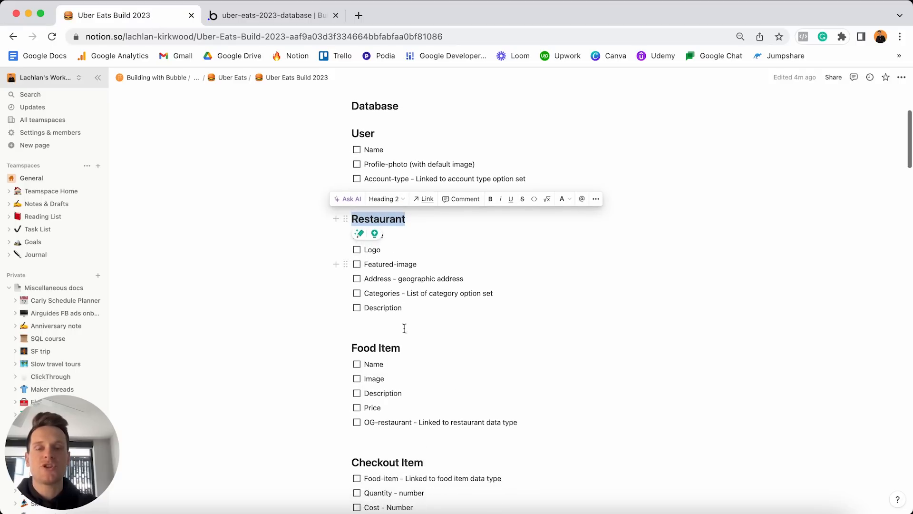
triple_click(412, 349)
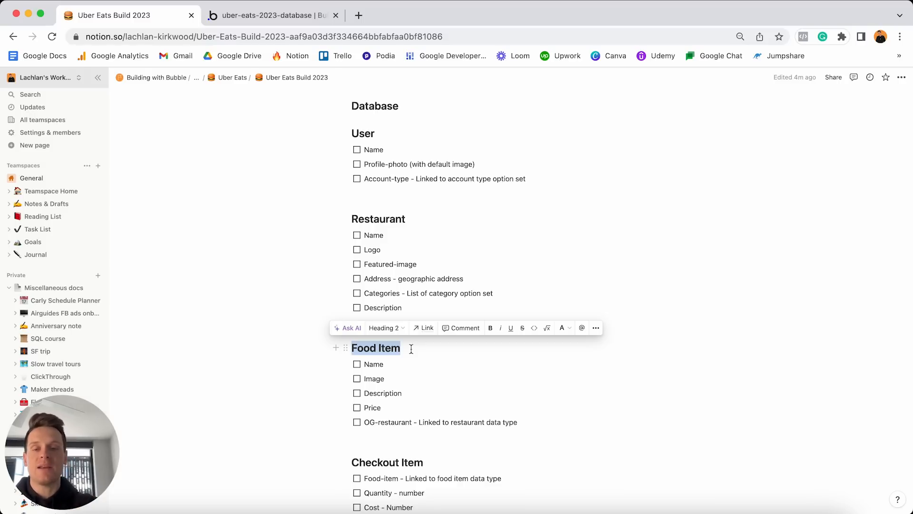
click(294, 15)
click(184, 243)
text(Food item)
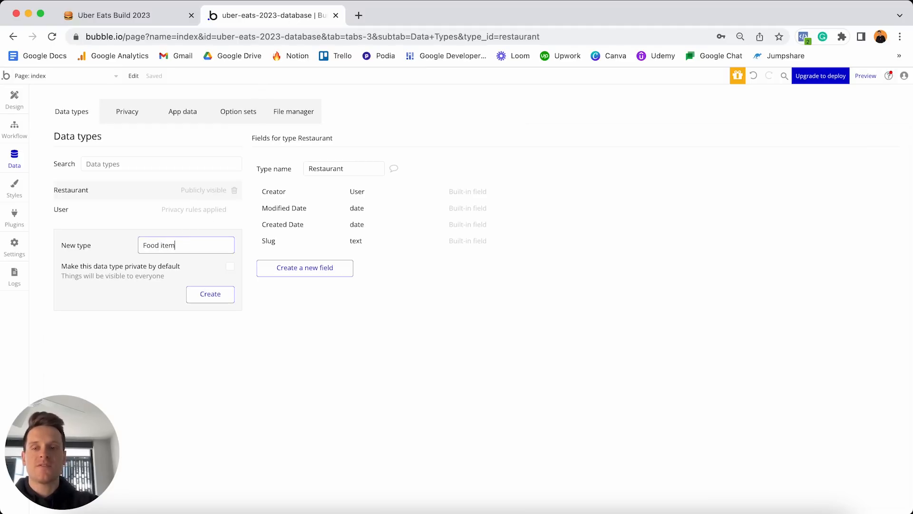
key(Return)
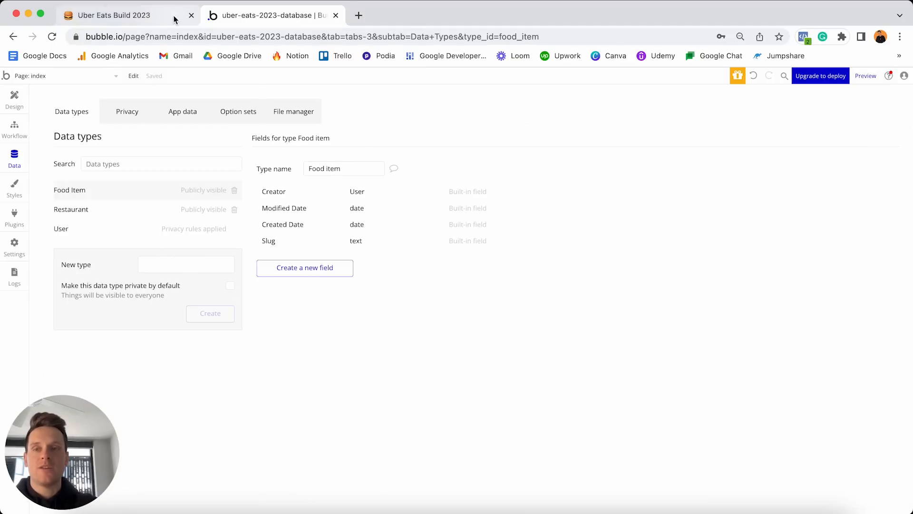
Check the Checkout Item heading in Notion and add a Checkout item data type.
click(175, 17)
scroll(419, 376, down, 3)
click(440, 381)
triple_click(441, 382)
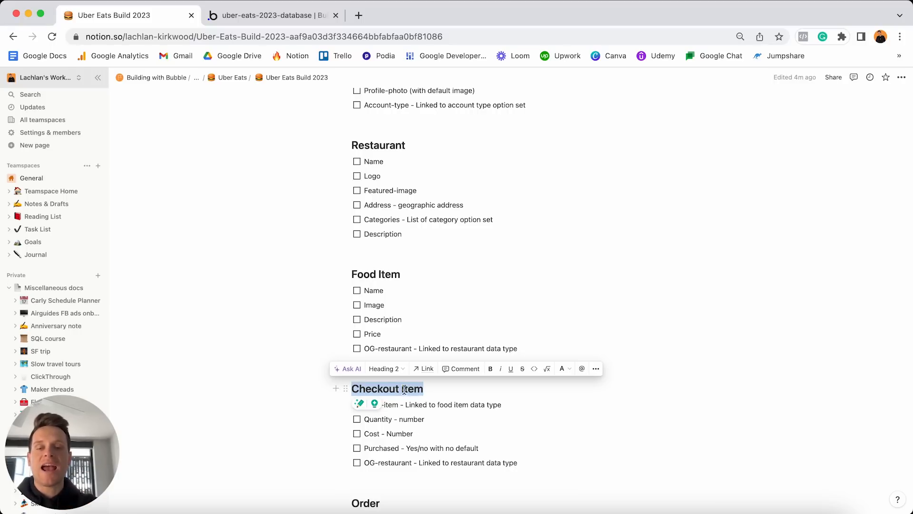
click(275, 14)
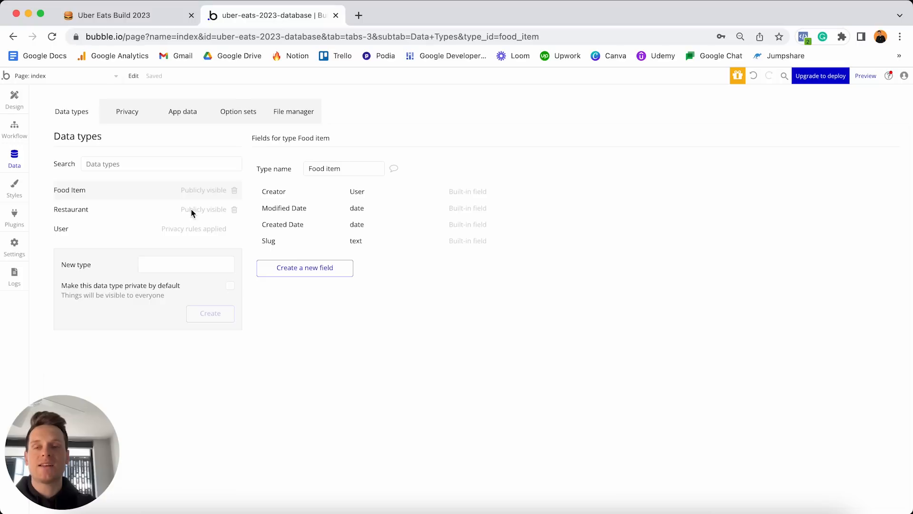
click(182, 259)
text(Checkout item)
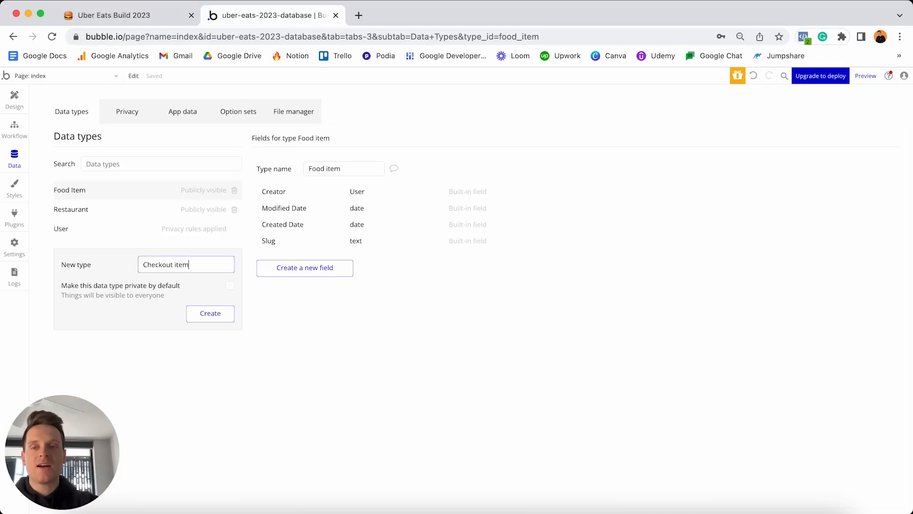
key(Return)
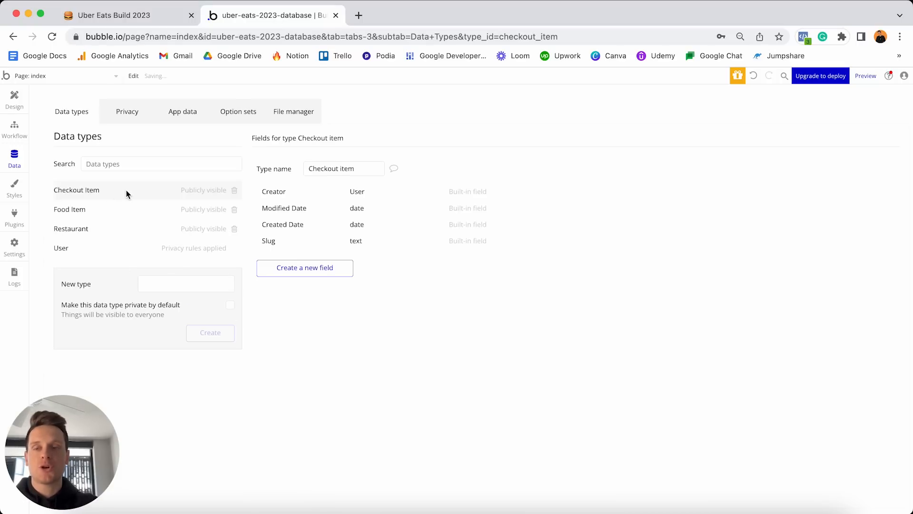
In the Notion plan, mark the Order section as the next to build.
click(114, 15)
scroll(328, 220, down, 3)
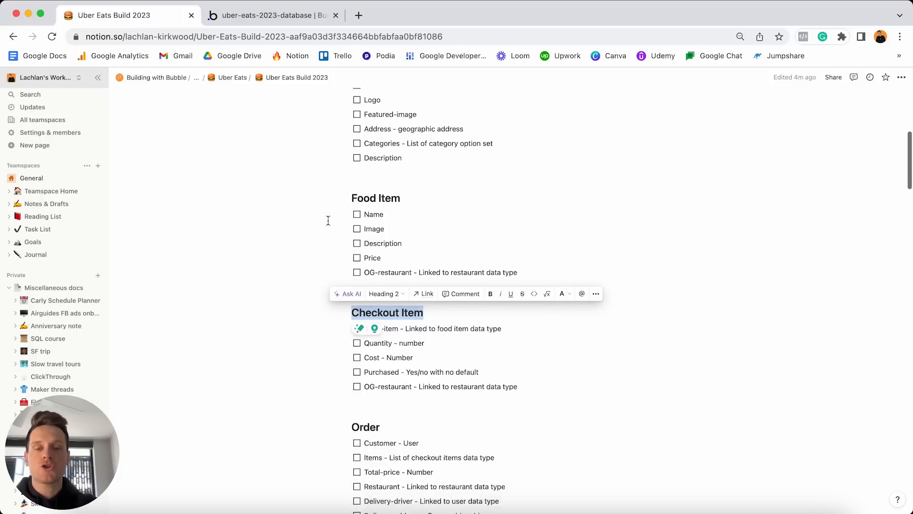
double_click(404, 359)
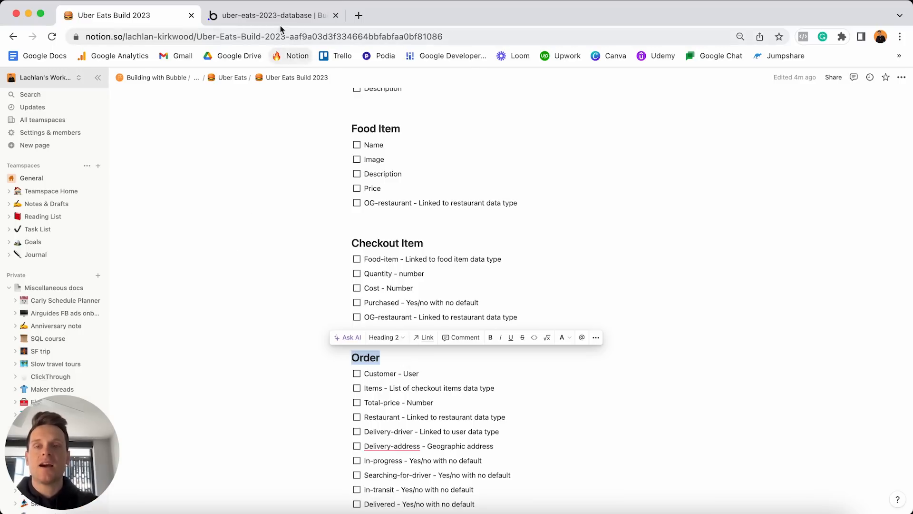
Add an Order data type in Bubble.
click(271, 15)
click(187, 282)
text(Orde)
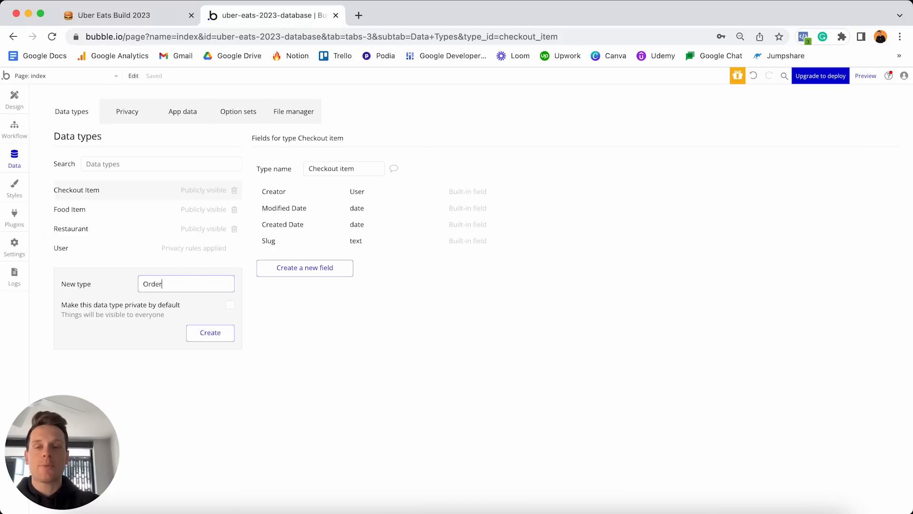
text(r)
key(Return)
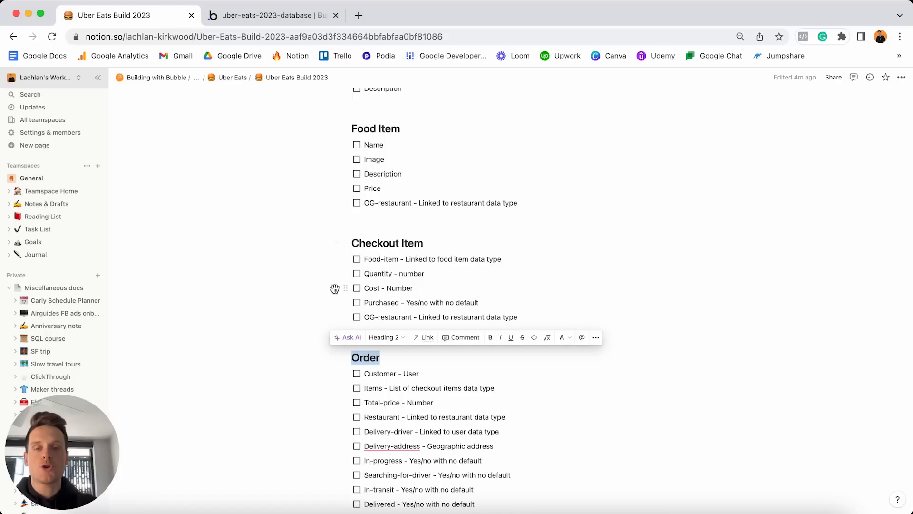
Mark the Review section and add a Review data type in Bubble.
scroll(334, 287, down, 4)
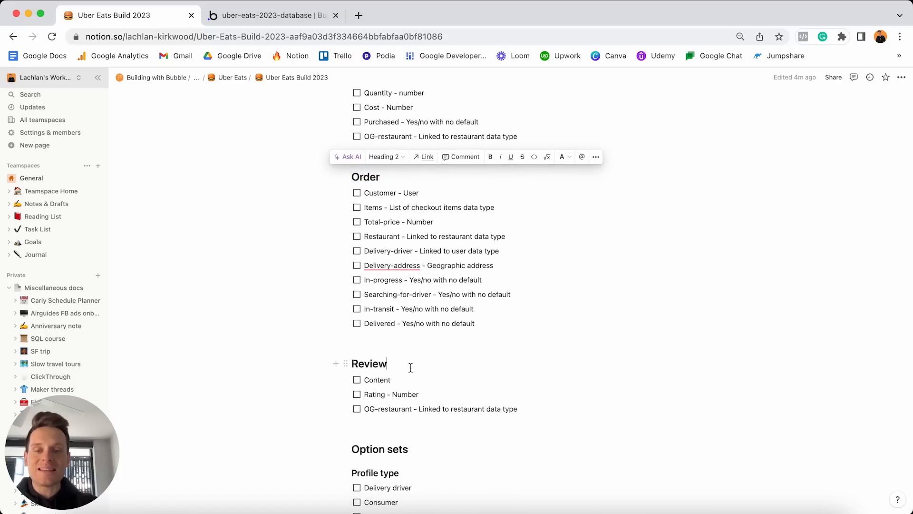
double_click(410, 367)
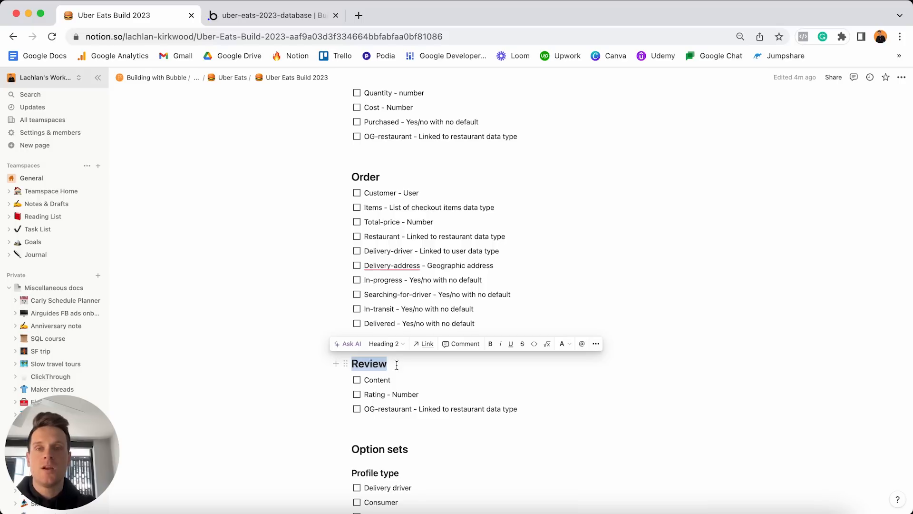
click(260, 18)
click(172, 302)
text(Review)
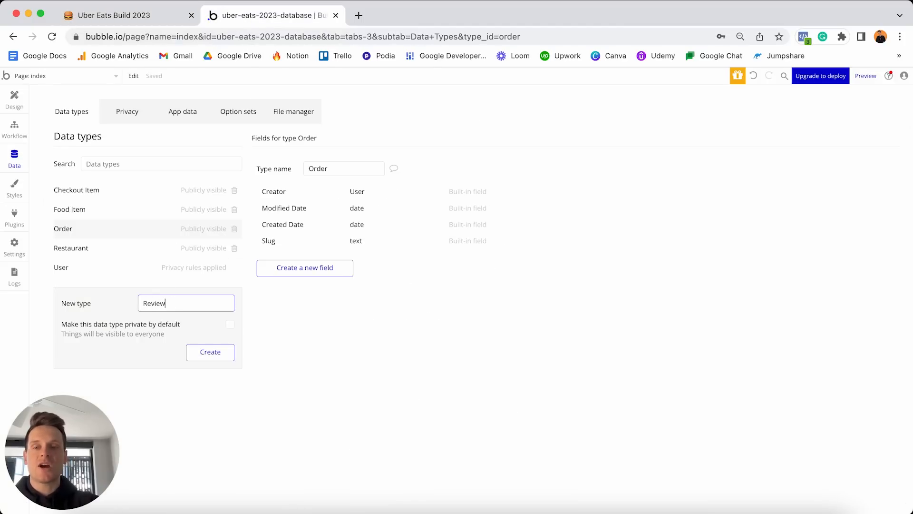
key(Return)
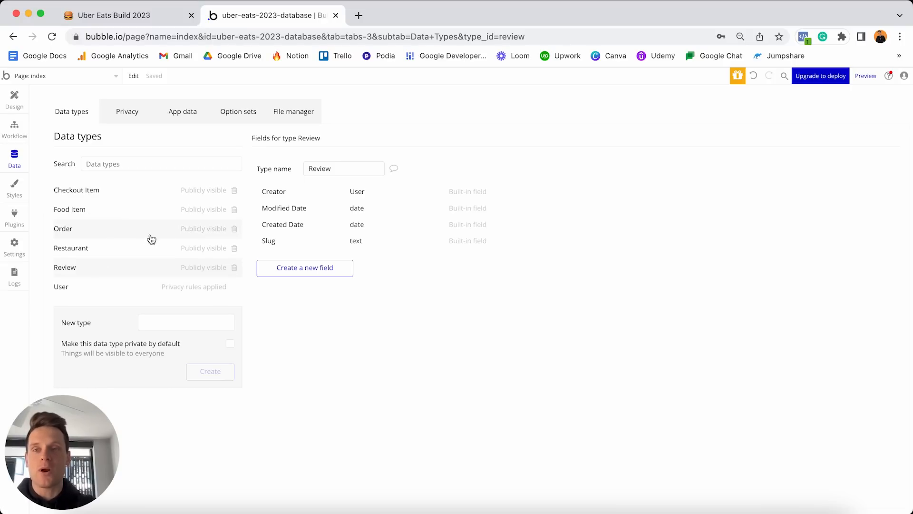
click(159, 15)
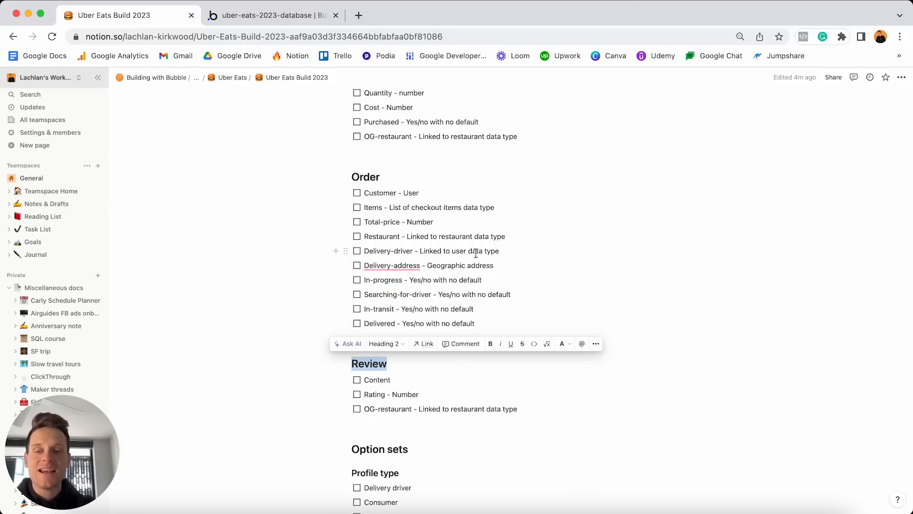
scroll(476, 253, down, 5)
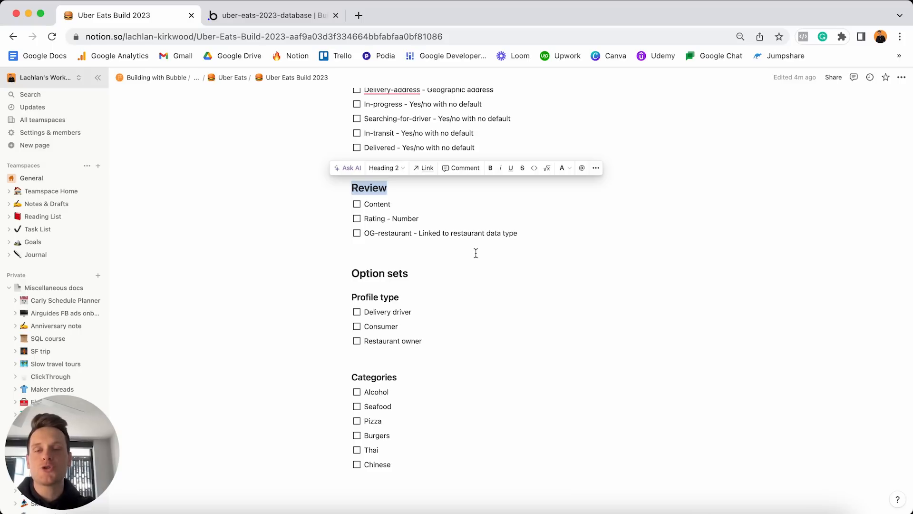
triple_click(458, 274)
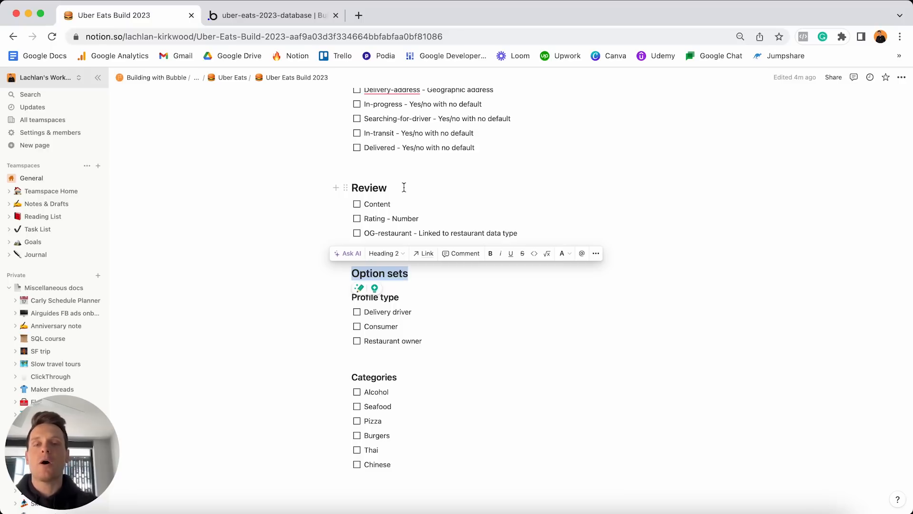
scroll(404, 191, up, 5)
click(403, 212)
double_click(403, 212)
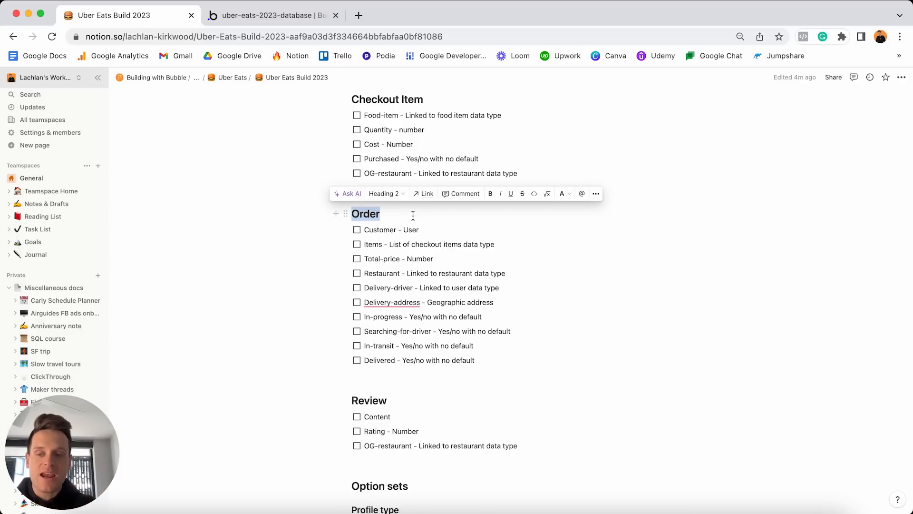
scroll(413, 215, down, 3)
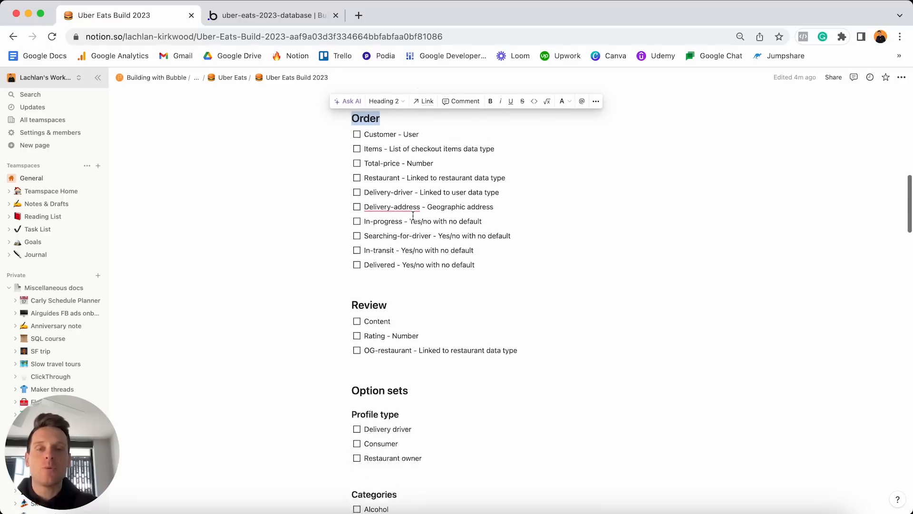
click(429, 330)
triple_click(428, 330)
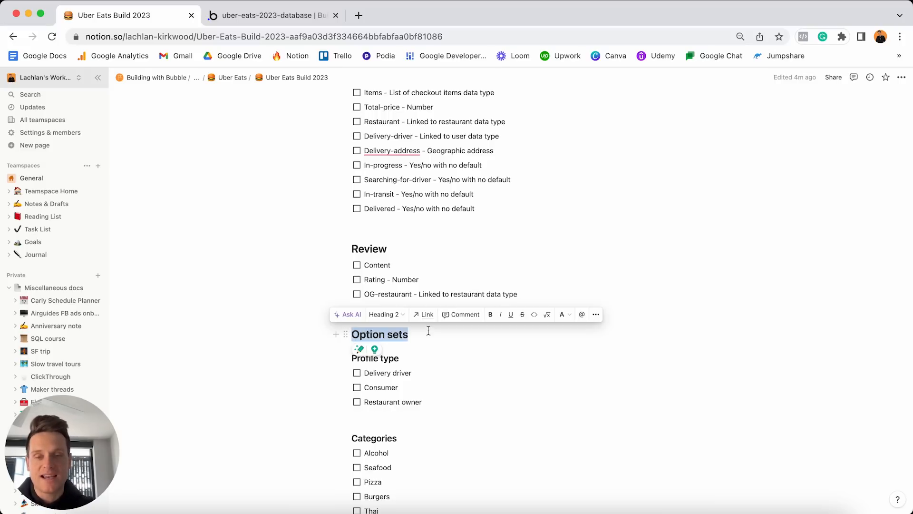
click(419, 355)
triple_click(420, 355)
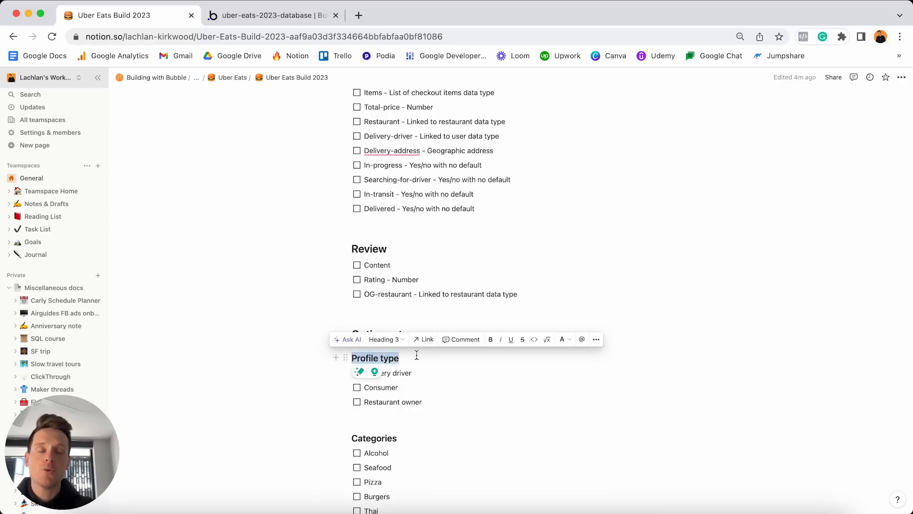
scroll(416, 355, up, 20)
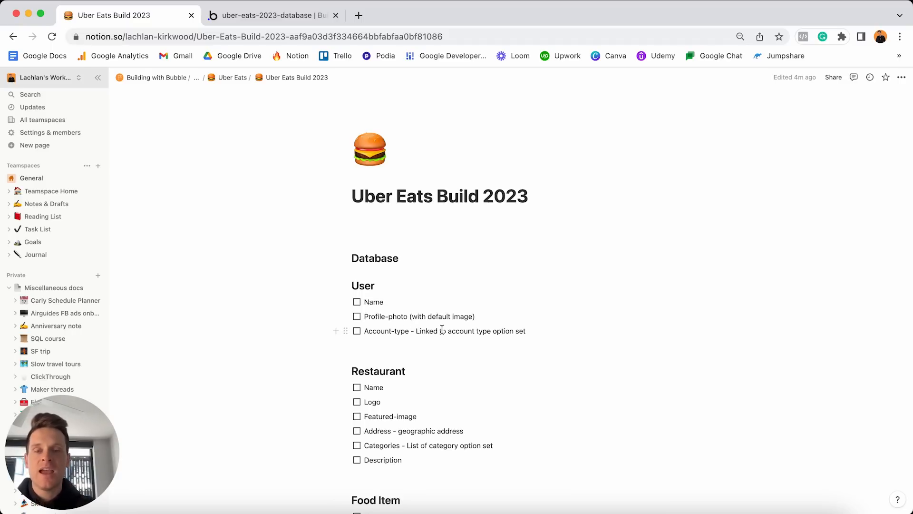
Review the Profile type entries and highlight the Categories heading in the Notion plan.
scroll(442, 330, down, 15)
scroll(442, 329, down, 2)
scroll(441, 329, up, 3)
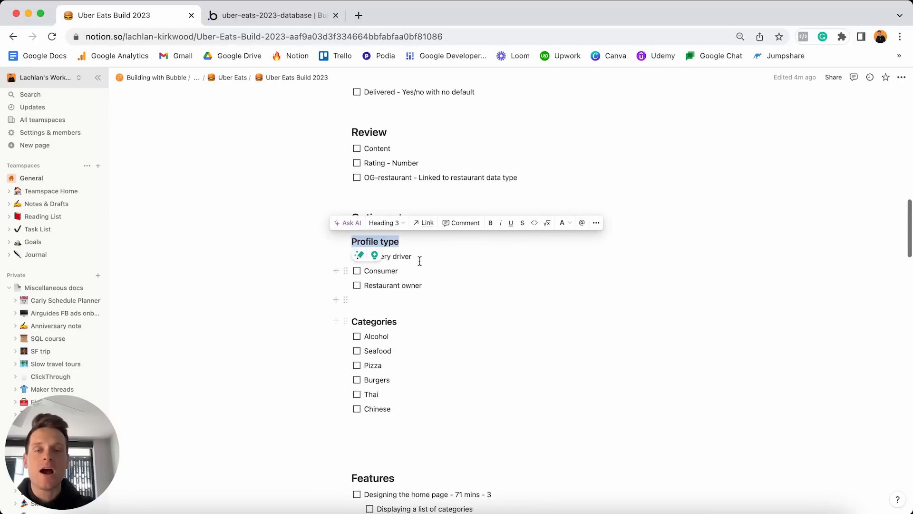
click(418, 256)
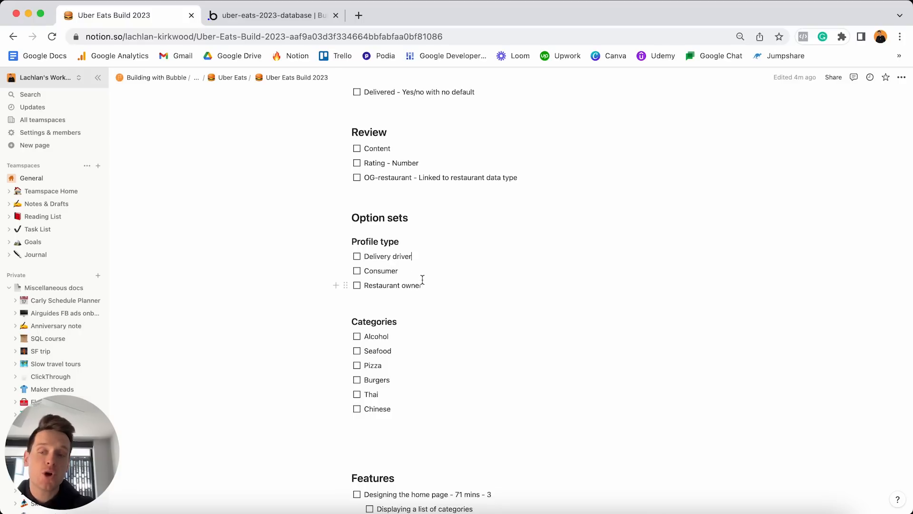
click(419, 256)
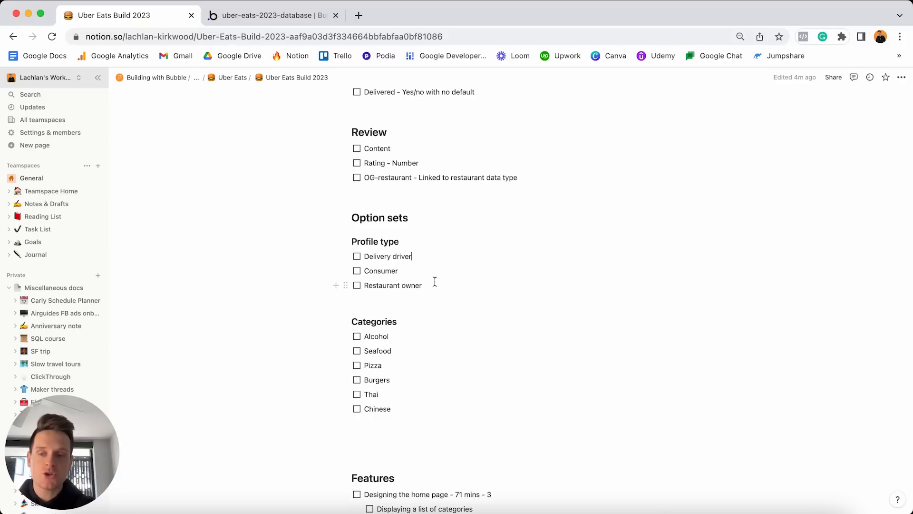
double_click(397, 321)
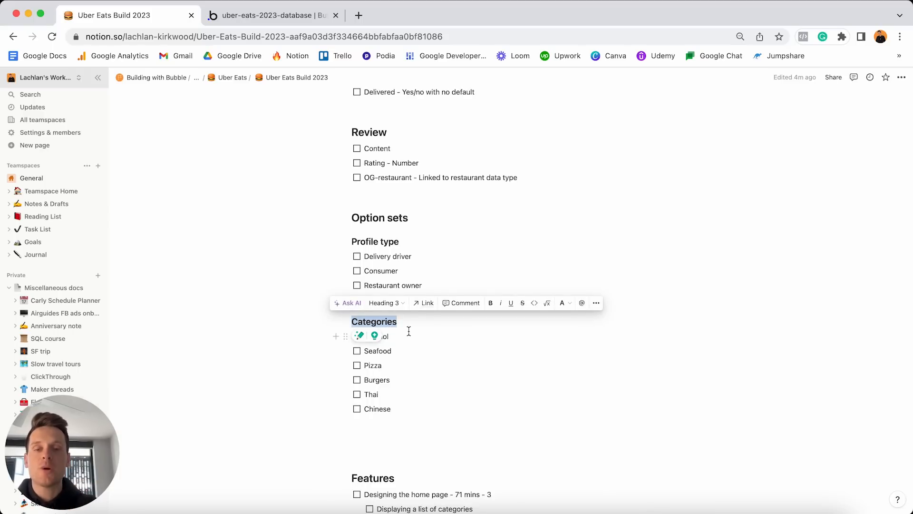
click(295, 15)
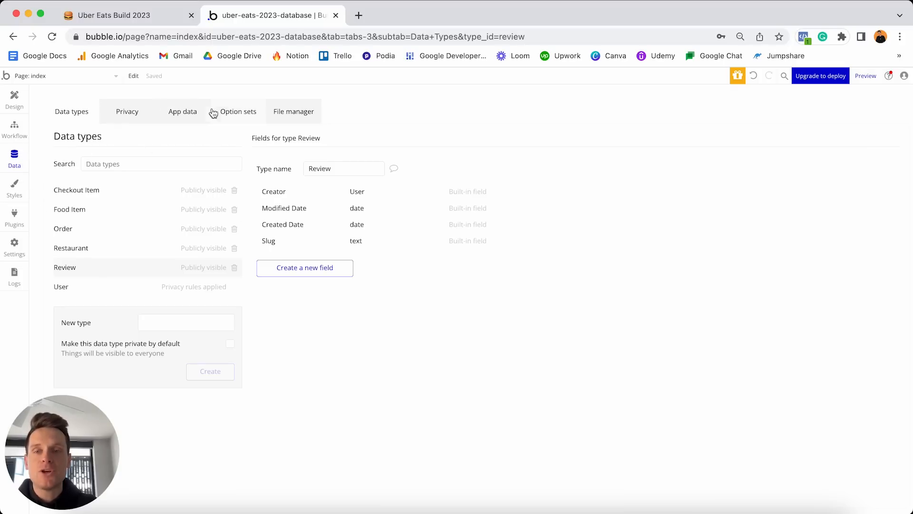
Open Option sets, skip the tutorial, and create an 'Account types' option set.
click(245, 115)
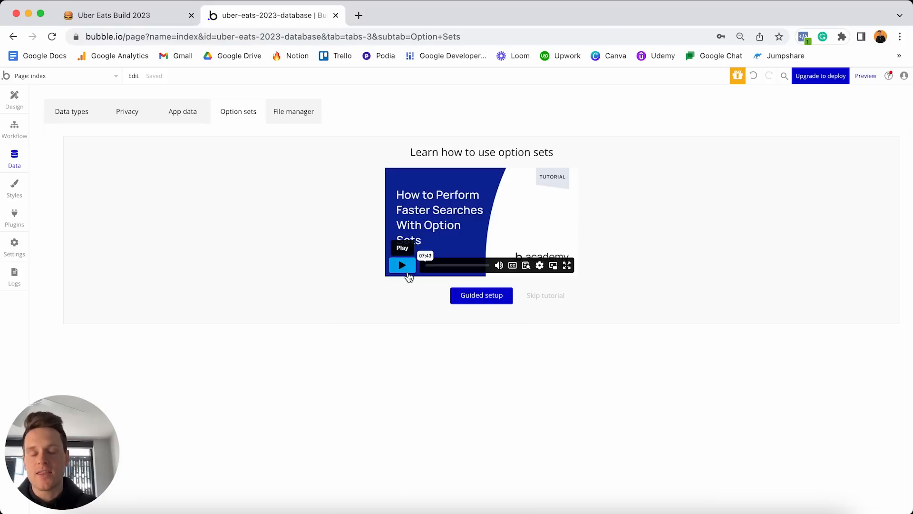
click(554, 299)
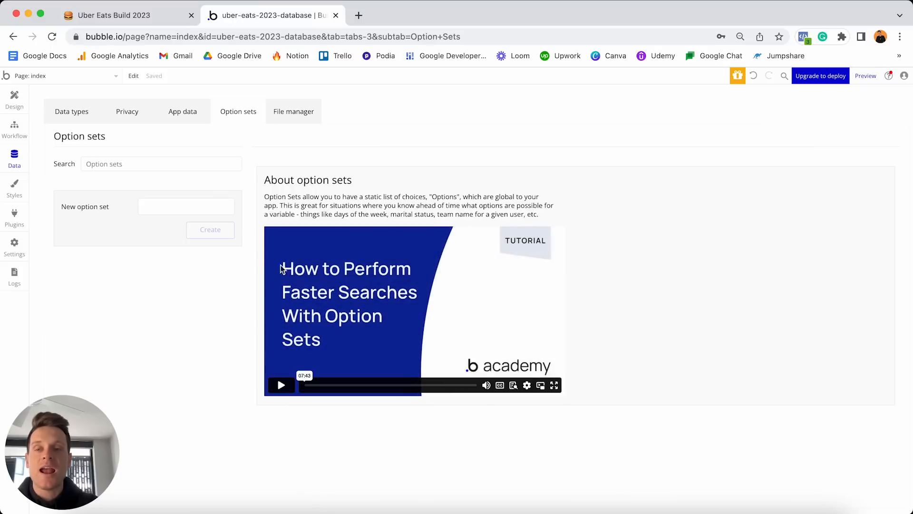
click(169, 208)
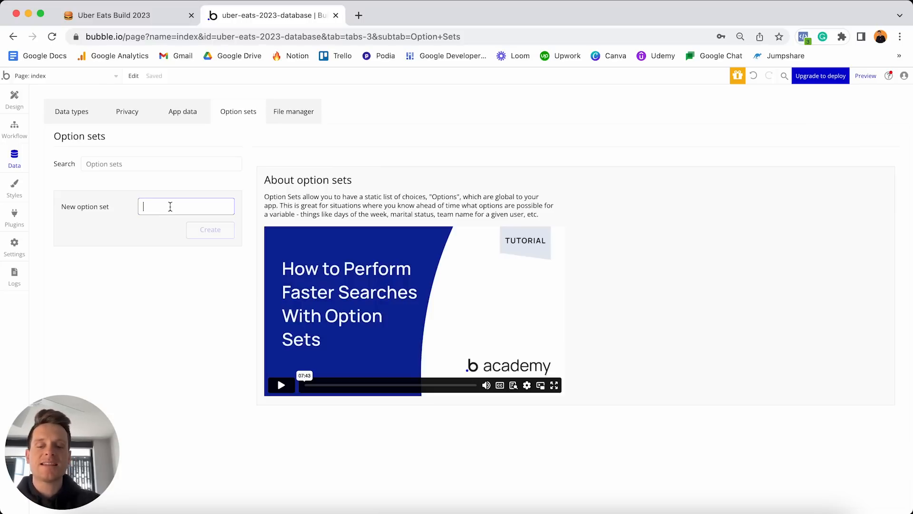
text(Account t)
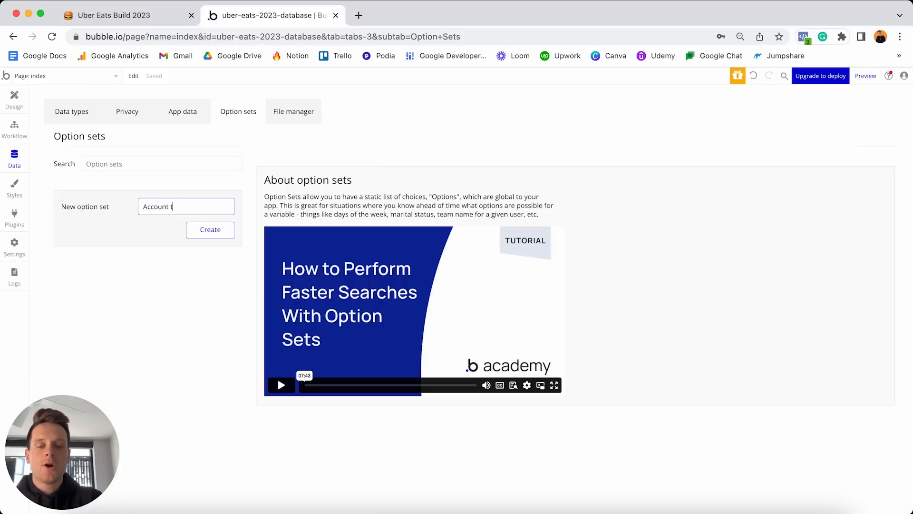
text(ypes)
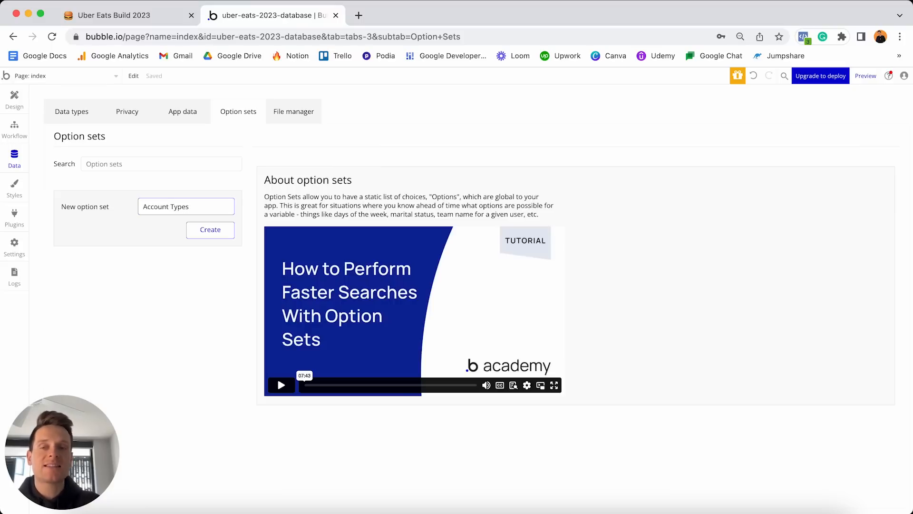
key(Return)
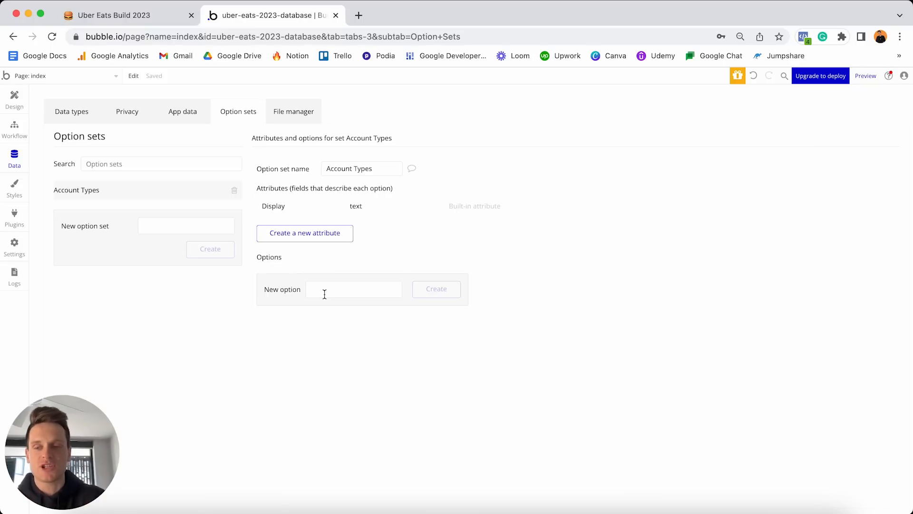
Select the three Profile type entries in the Notion plan.
click(167, 18)
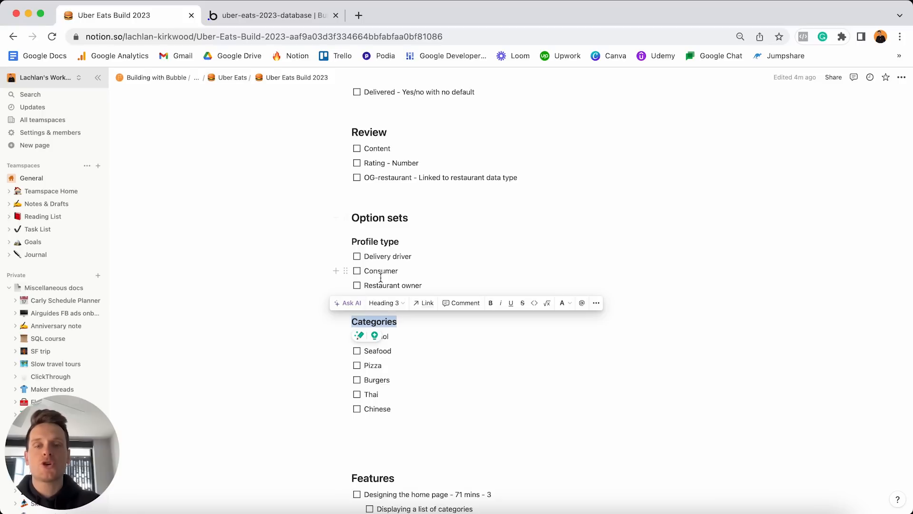
drag(422, 285, 357, 257)
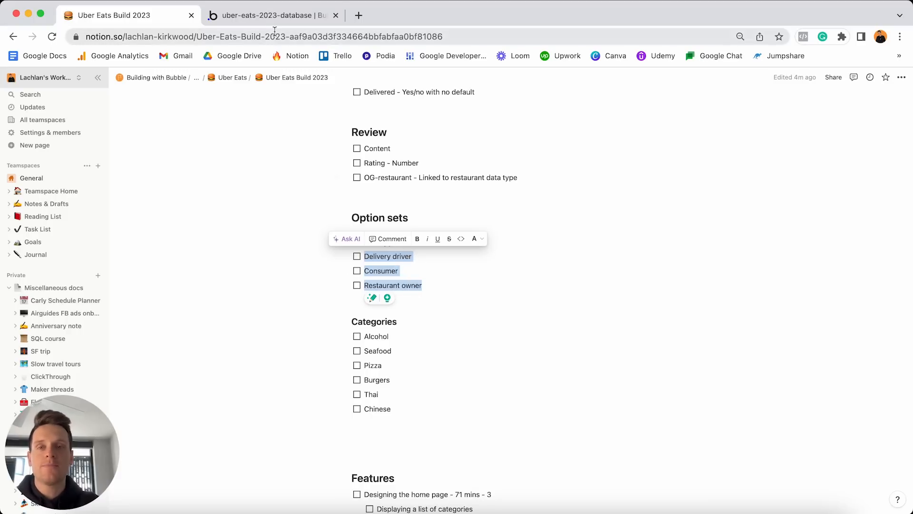
click(279, 17)
Add Delivery driver, Consumer and Restaurant owner options to Account types.
click(351, 283)
text(Del)
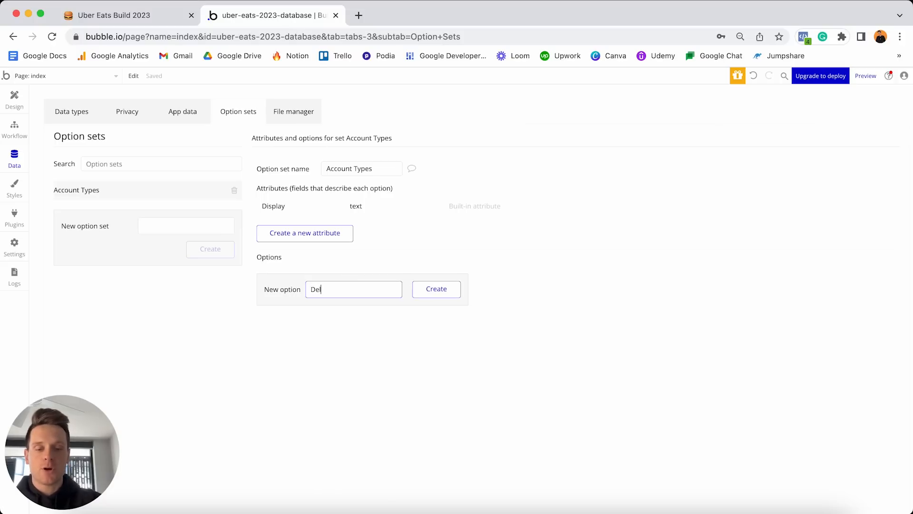
text(ivery drivery drive)
key(Return)
text(Cn)
key(BackSpace)
text(onsumer)
key(Return)
text(Restau)
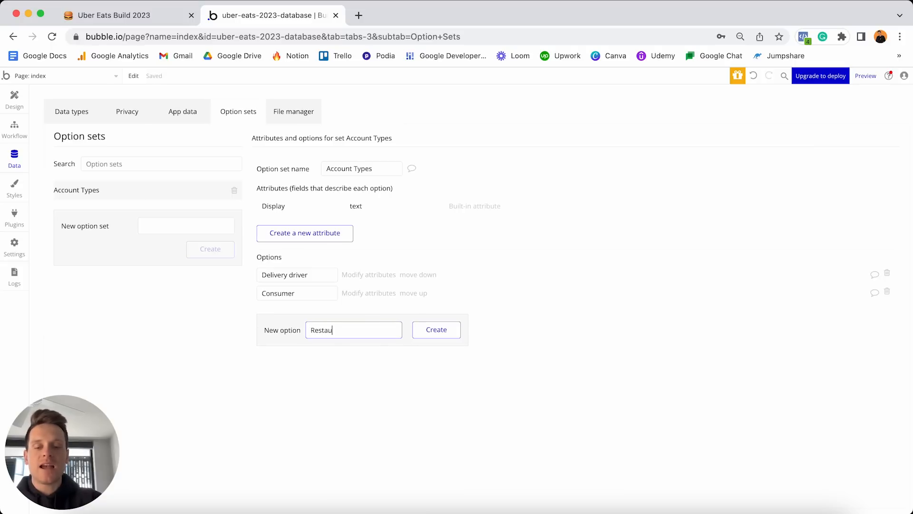
text(rant owner)
key(Return)
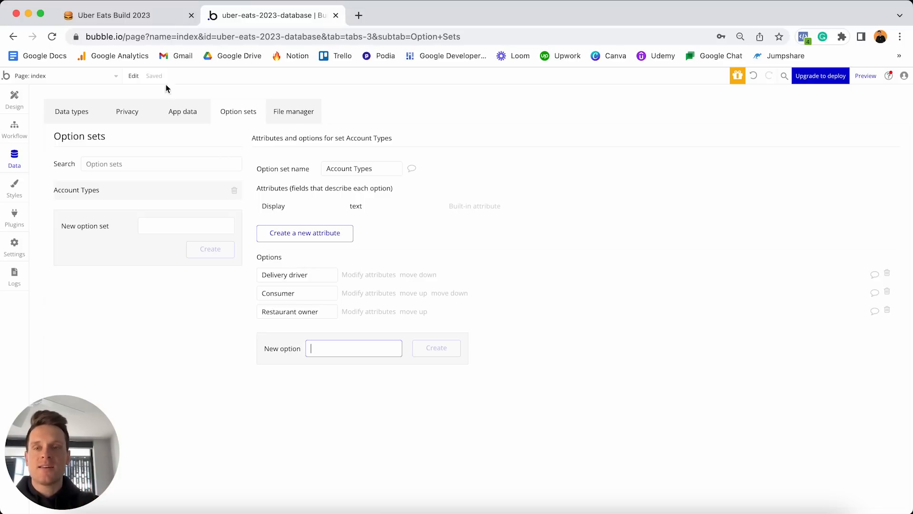
click(174, 21)
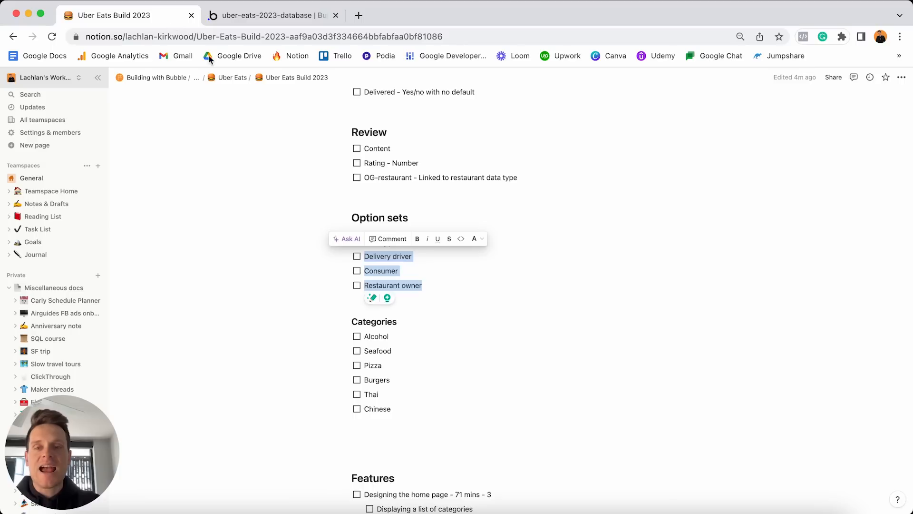
Tick off the three Profile type items and select the Categories heading in Notion.
click(357, 256)
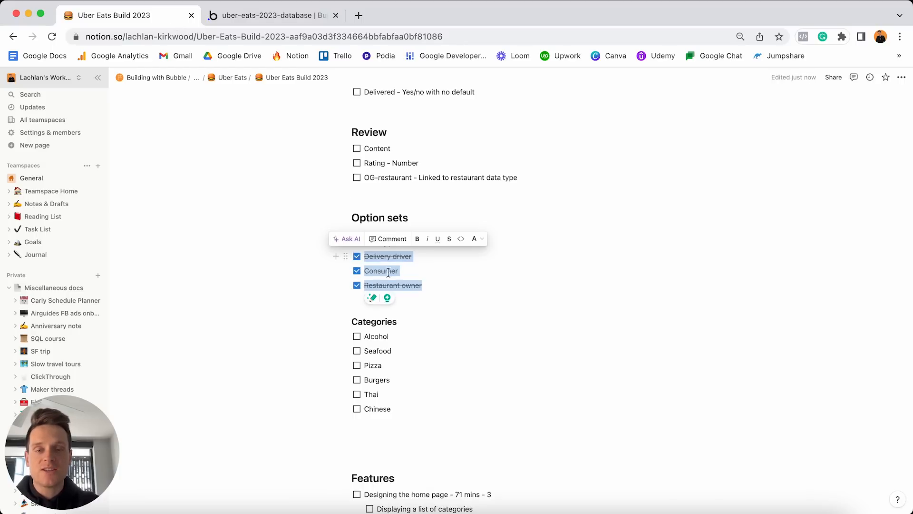
double_click(406, 322)
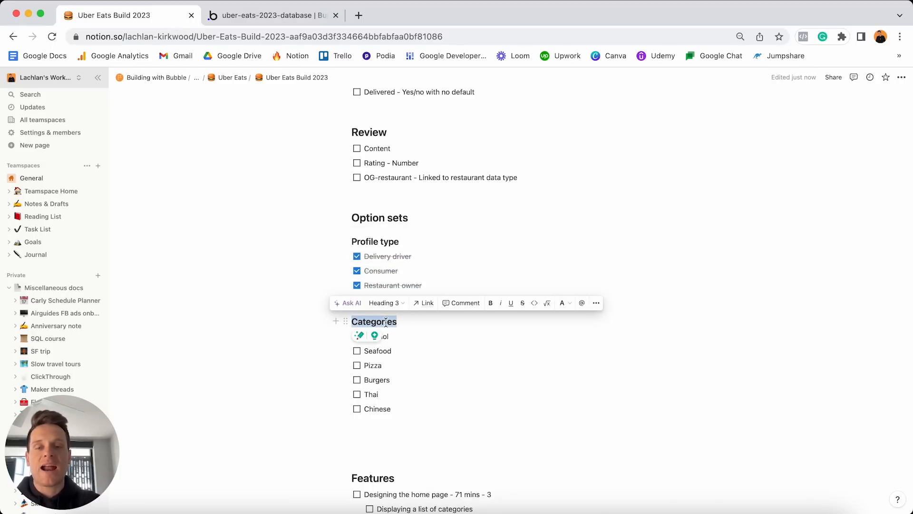
click(269, 15)
Create a Categories option set in Bubble.
click(159, 223)
text(Categories)
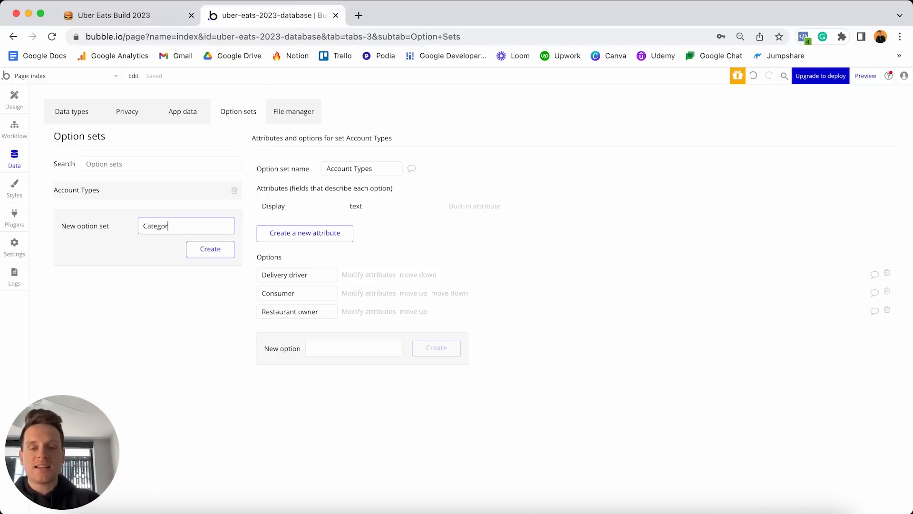
key(Return)
click(340, 287)
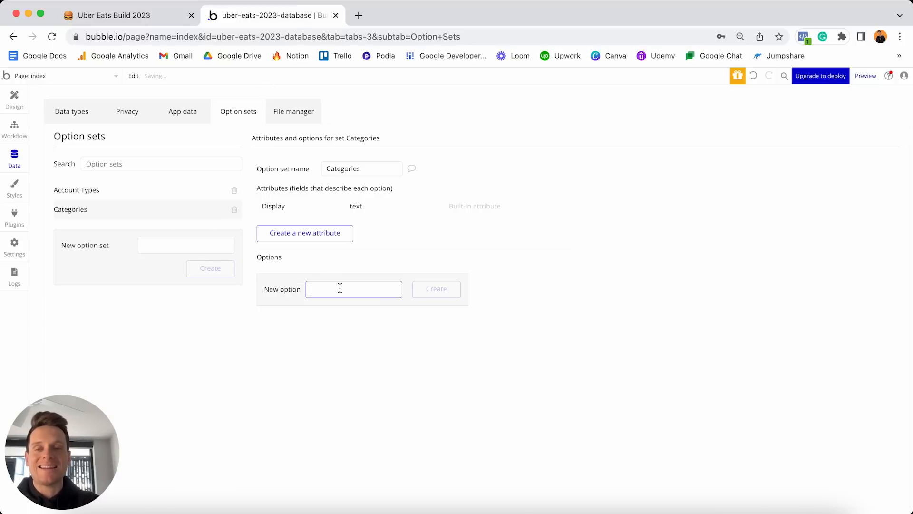
Select the six planned category items in the Notion plan.
click(173, 15)
click(404, 406)
drag(404, 406, 363, 338)
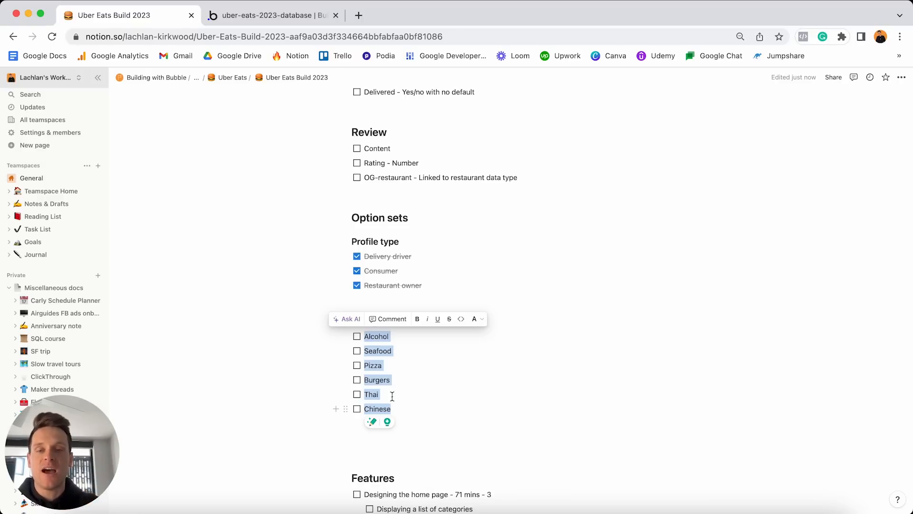
Switch back to Bubble's Categories option set, which has no options yet.
click(305, 18)
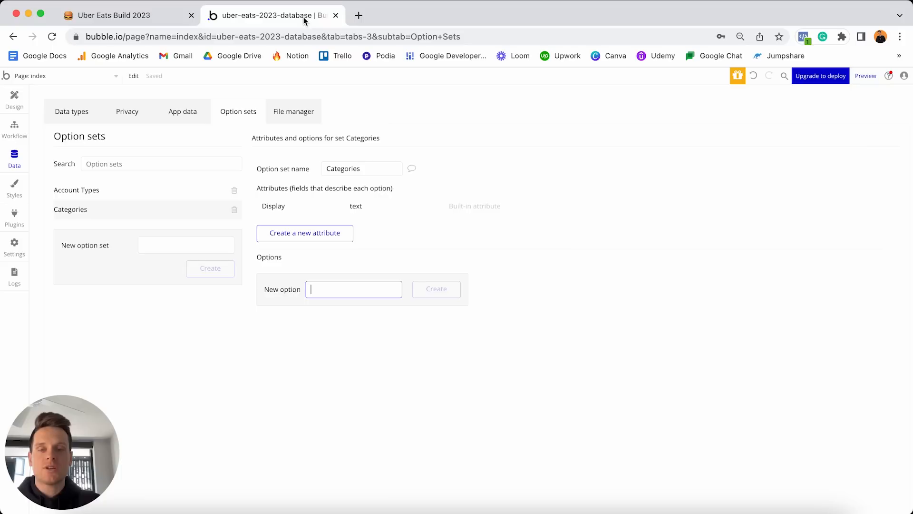
Add the options Alcohol, Seafood, Pizza, Burgers, Thai and Chinese, then review the Pizza entry.
text(Alcohol)
key(Return)
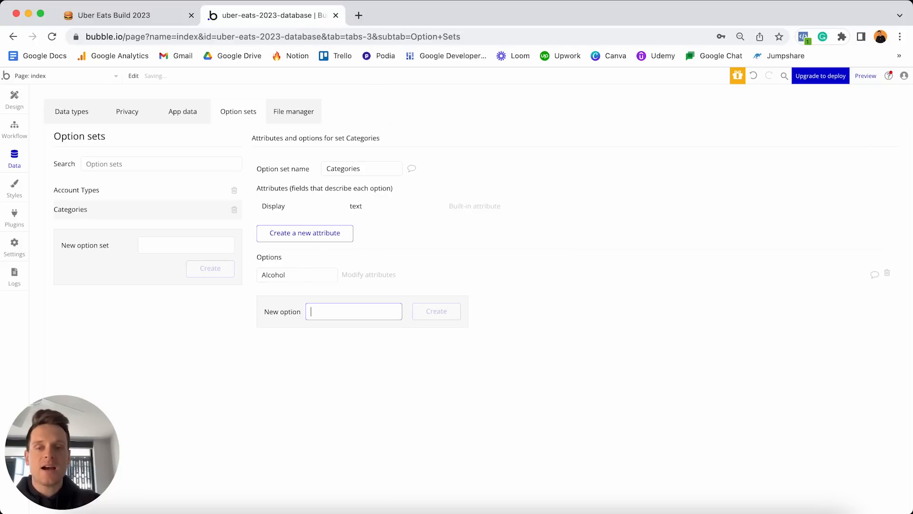
text(Seafood)
key(Return)
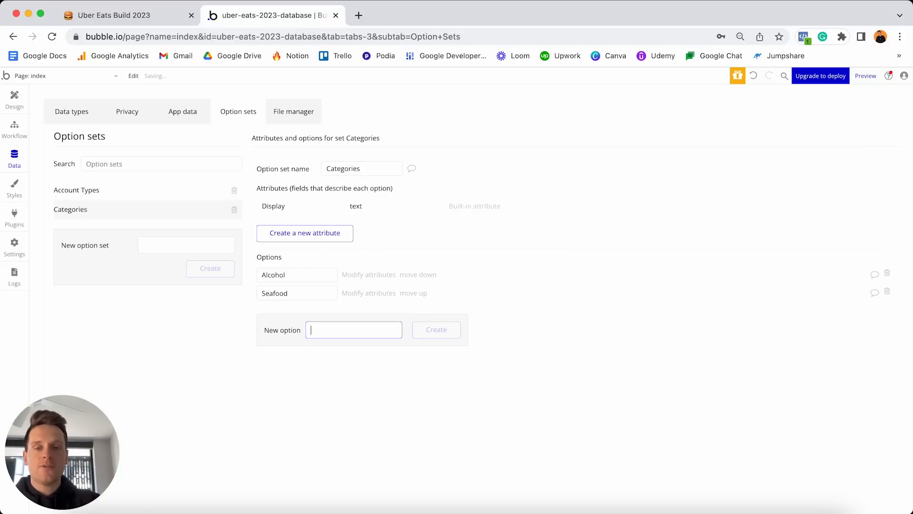
text(Pizza)
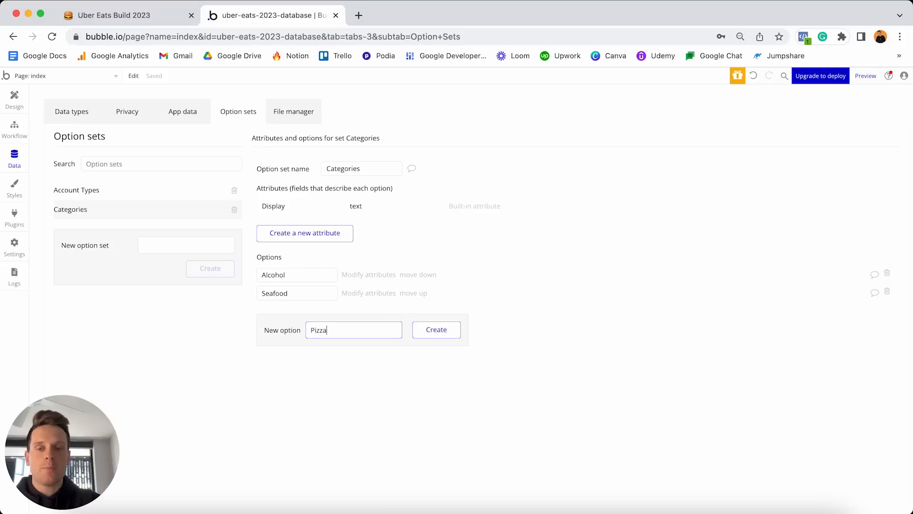
key(Return)
text(Burgers)
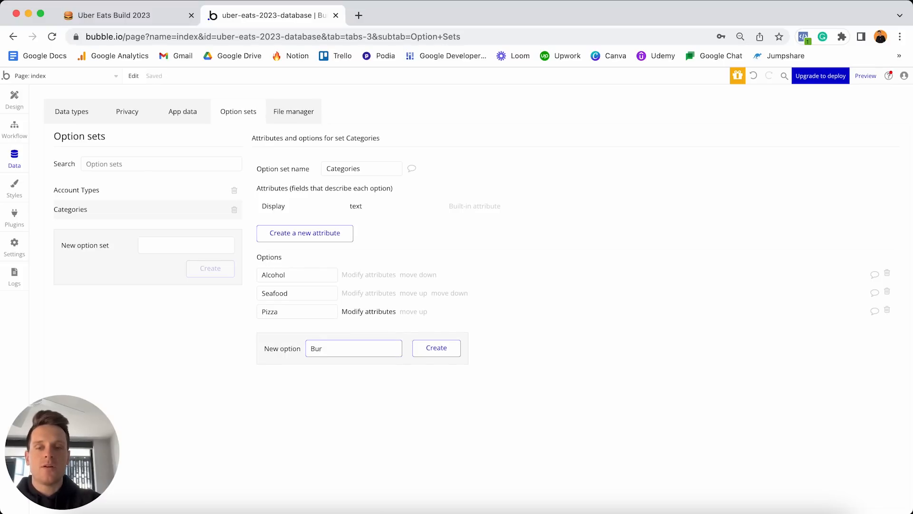
key(Return)
text(Thai)
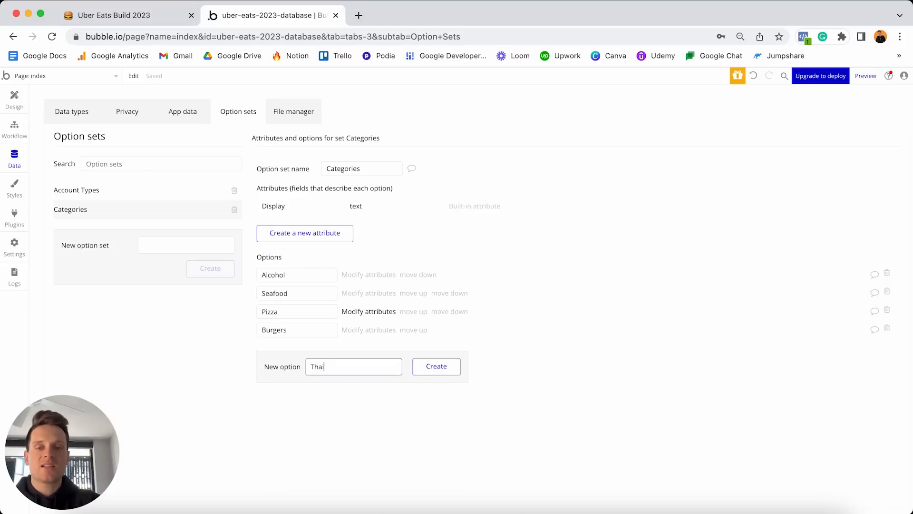
key(Return)
text(Chinese)
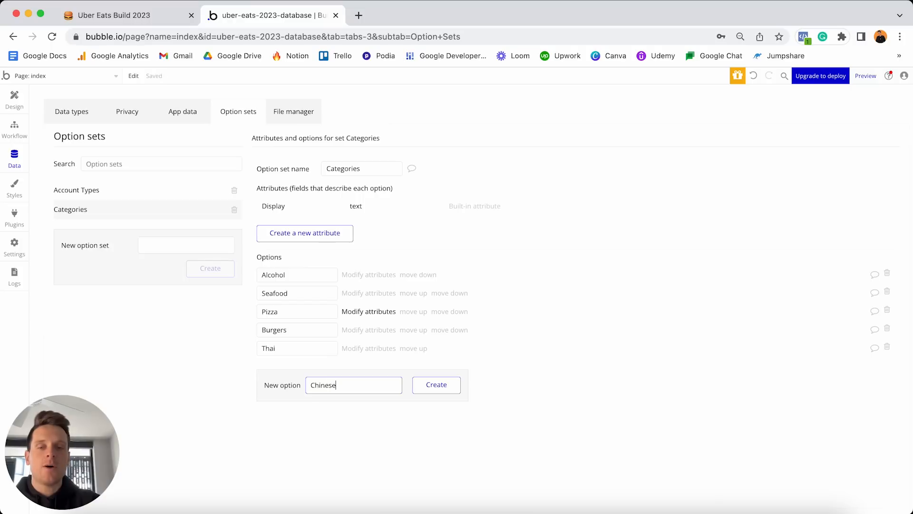
key(Return)
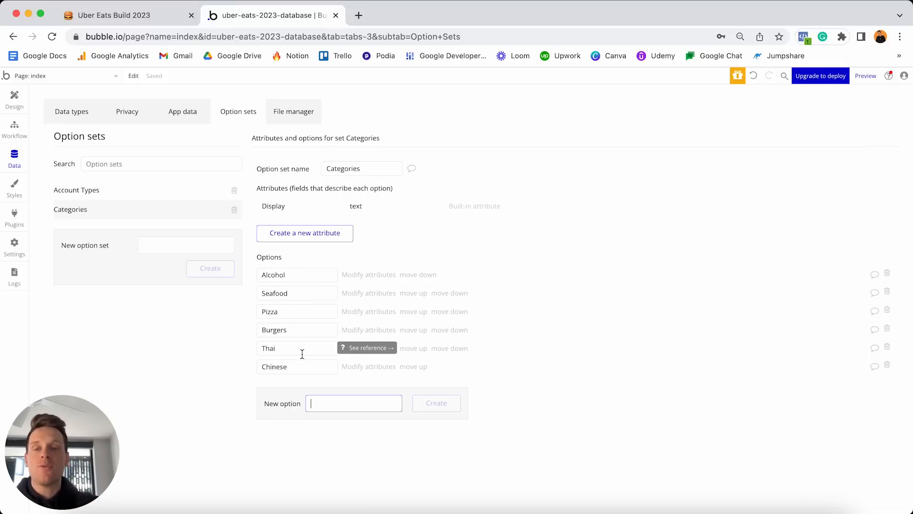
click(299, 313)
double_click(299, 312)
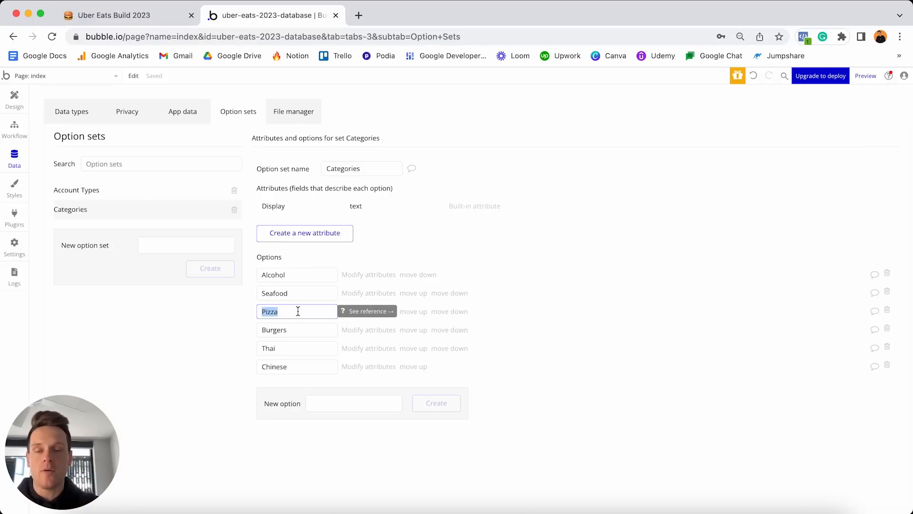
click(221, 323)
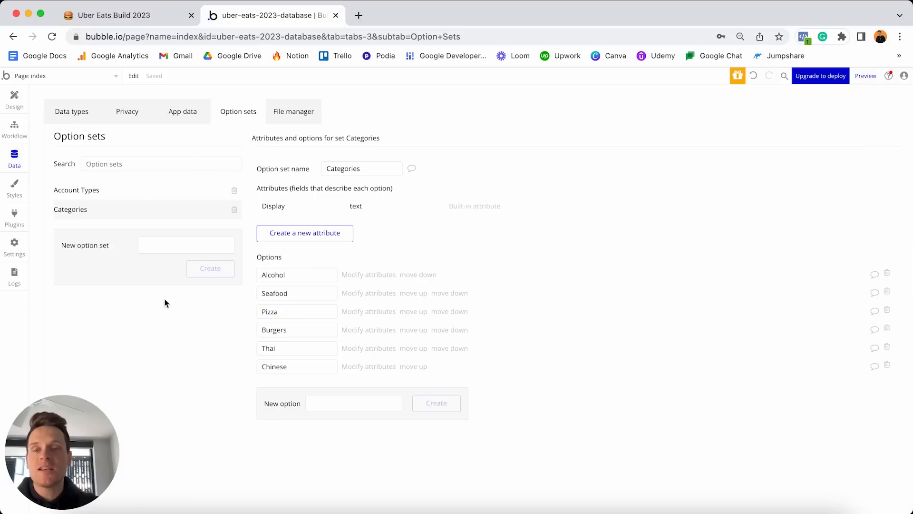
Tick off the six category items in the Notion plan.
click(138, 18)
click(356, 336)
click(396, 336)
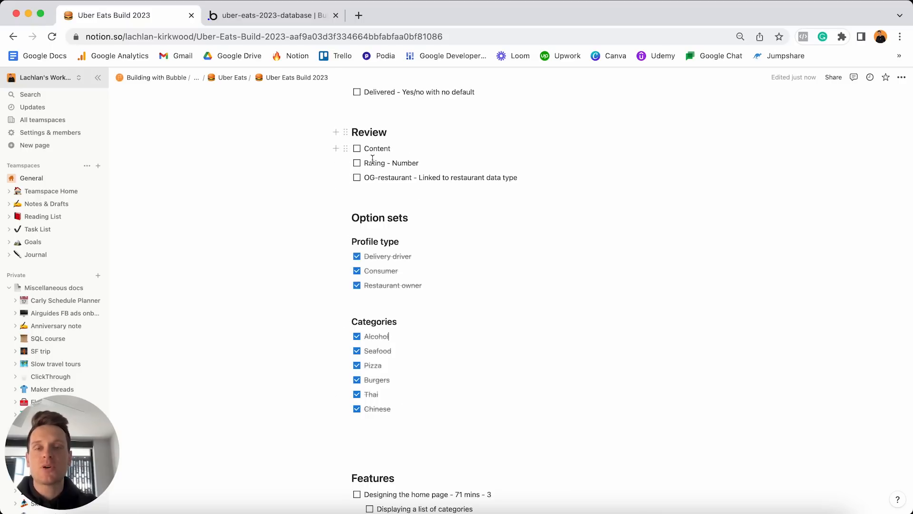
Scroll to the top of the Notion plan and select the three User field entries, then go back to Bubble.
scroll(388, 162, up, 15)
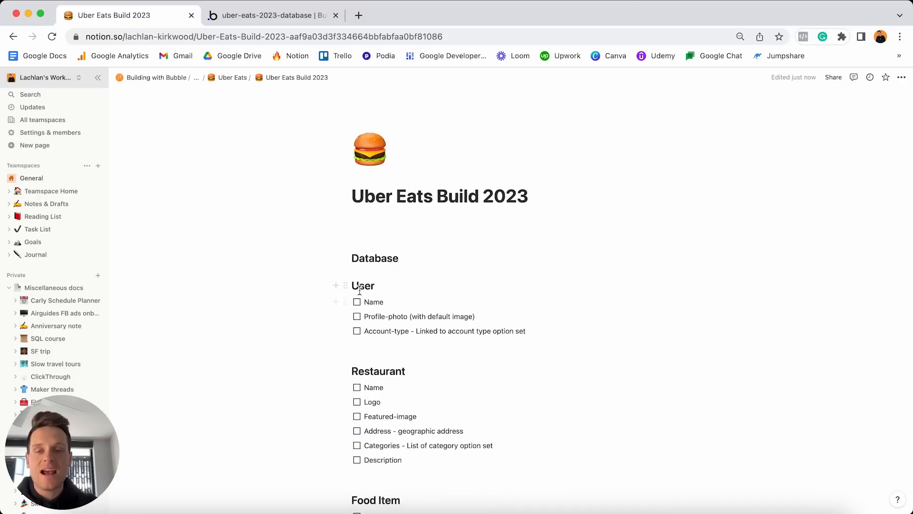
triple_click(411, 333)
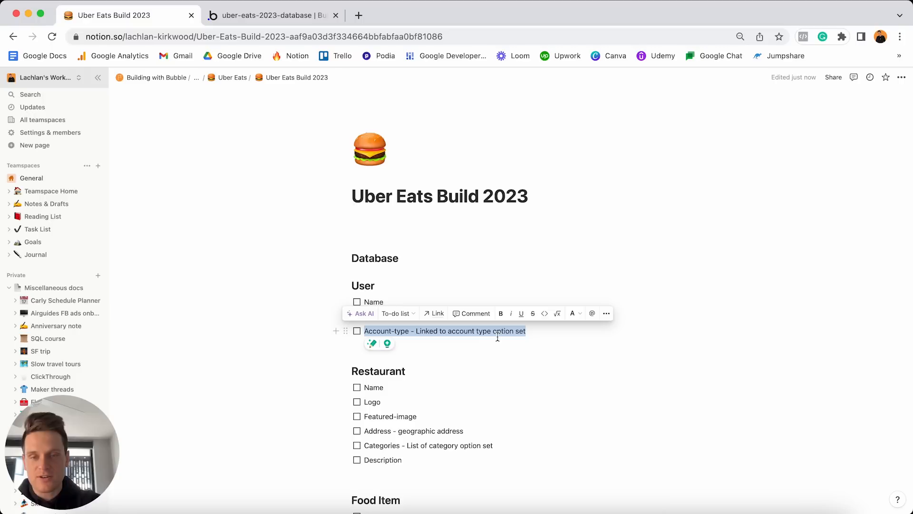
click(539, 332)
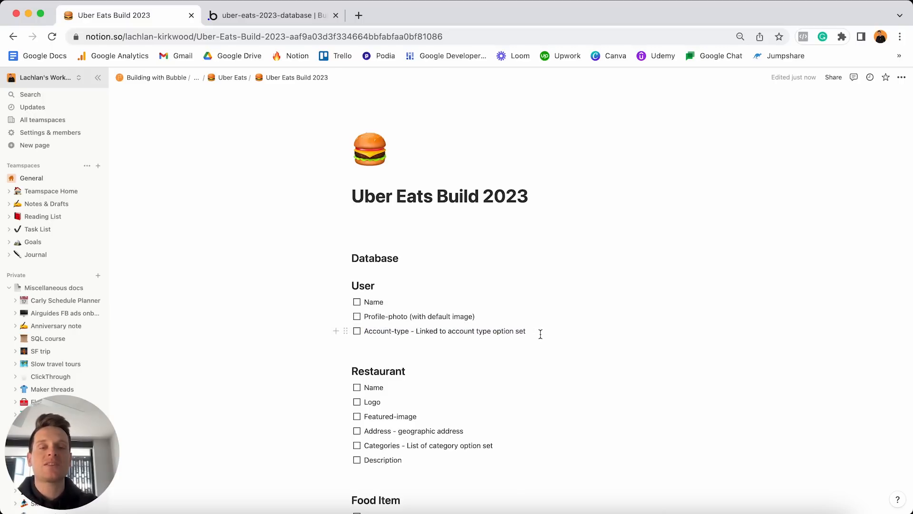
drag(539, 331, 362, 301)
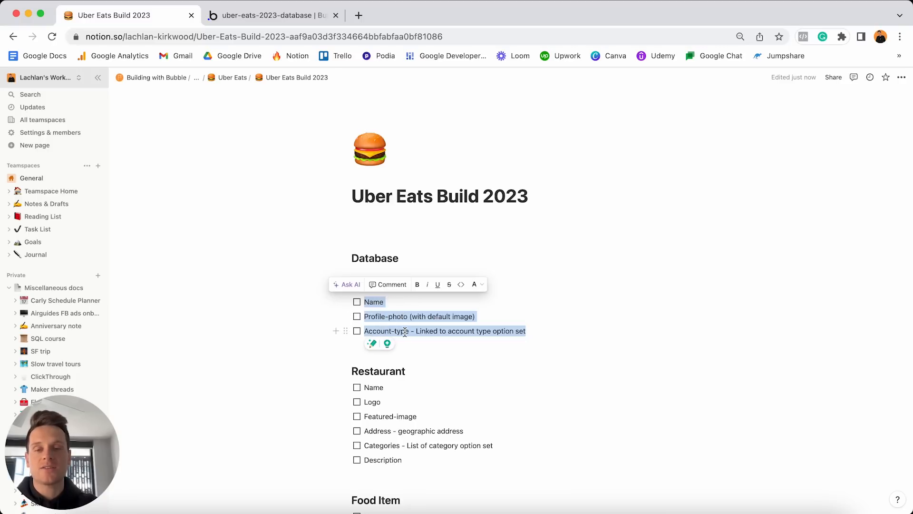
click(269, 18)
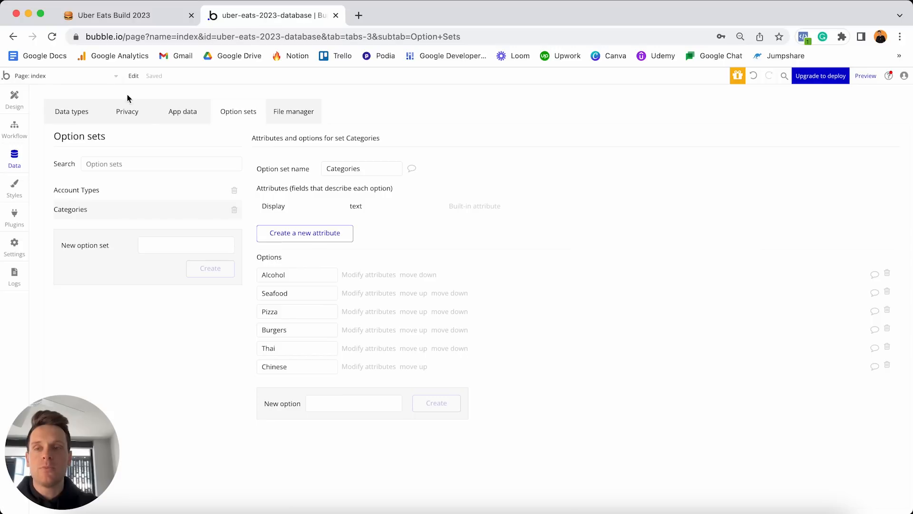
Create a field named Name of type text on the User data type.
click(75, 115)
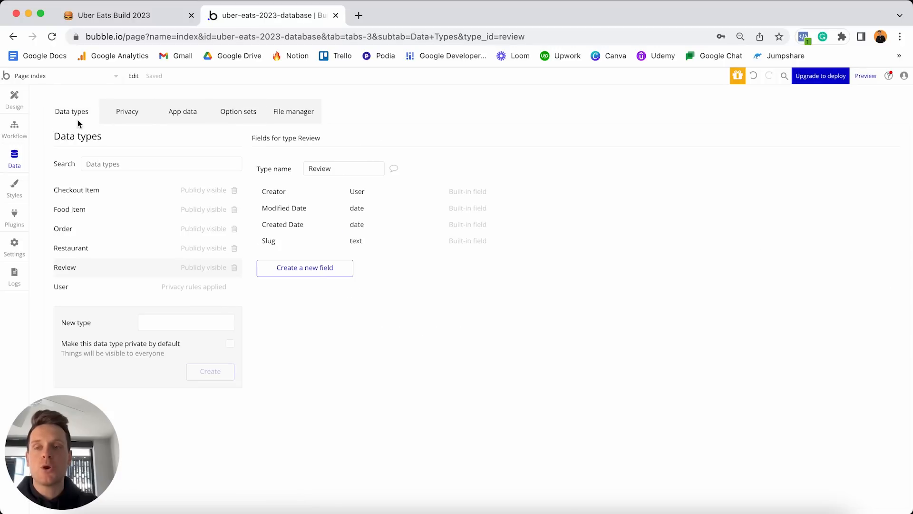
click(93, 290)
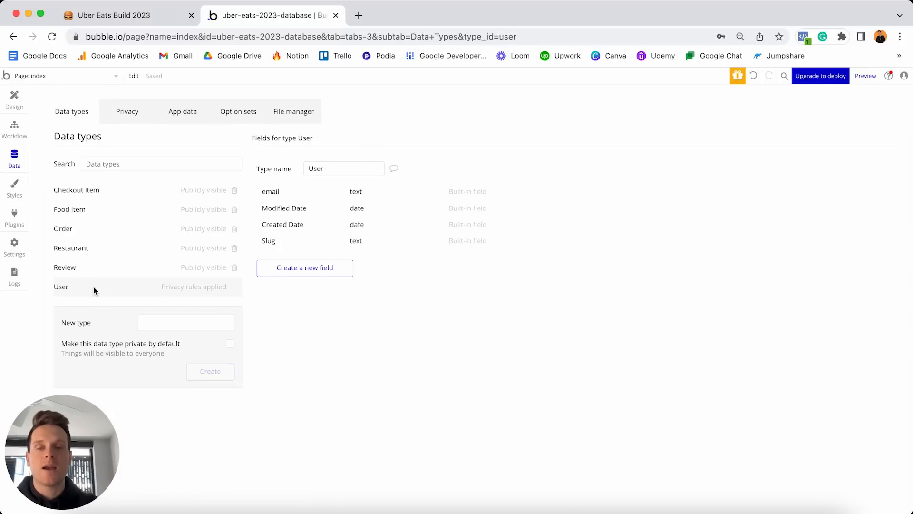
click(301, 276)
text(Name)
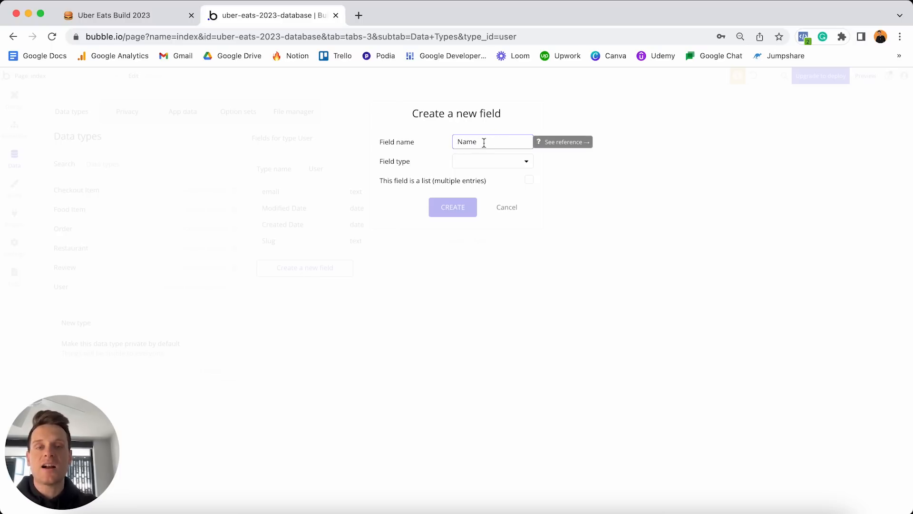
click(475, 162)
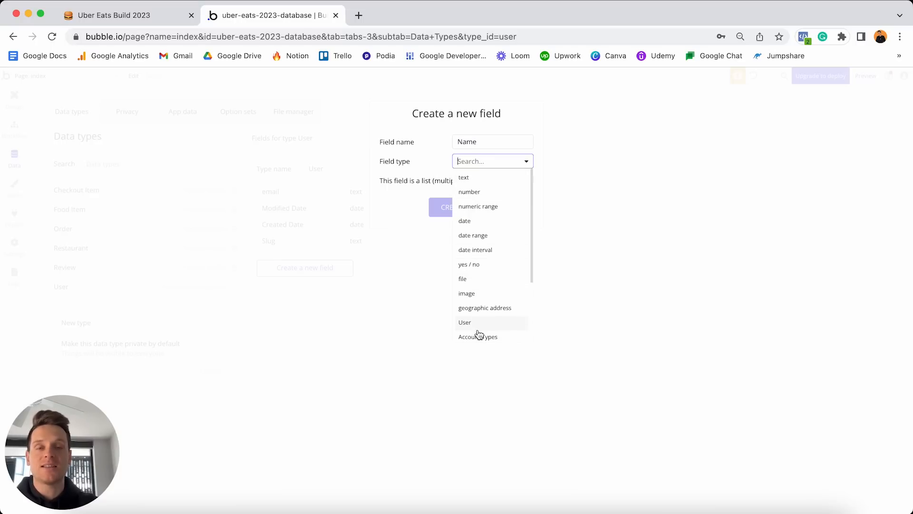
click(477, 178)
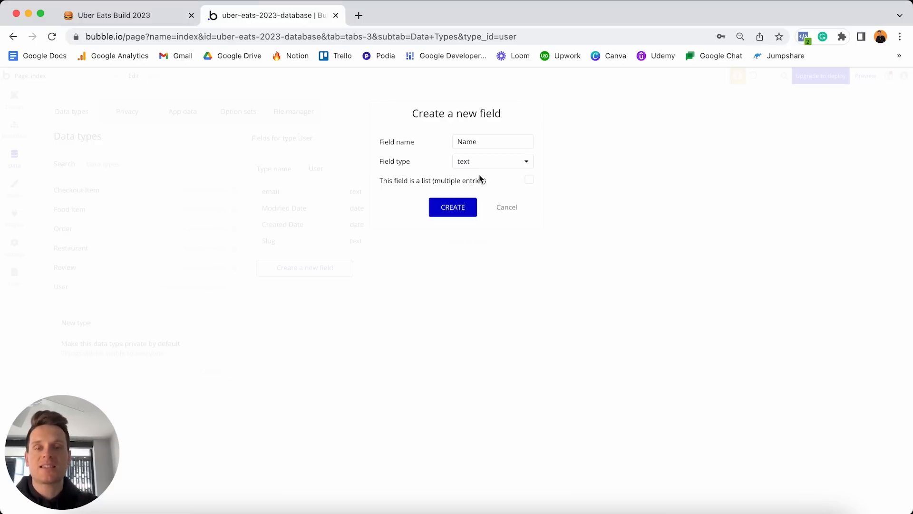
click(453, 206)
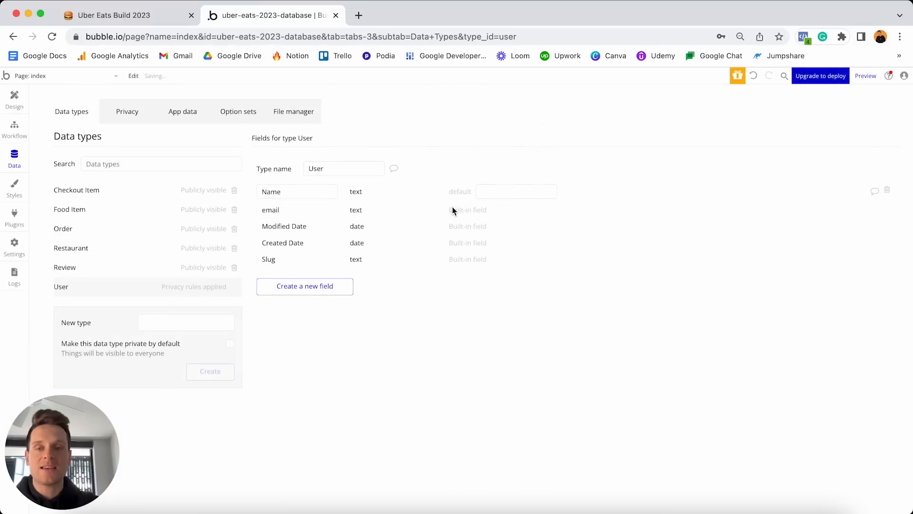
Create a User field named Profile-photo with type image.
click(330, 287)
text(Profile-)
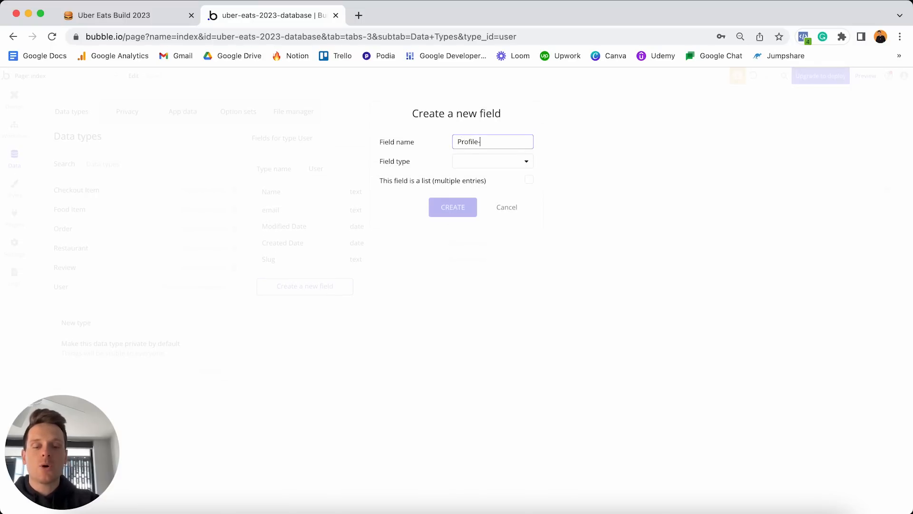
text(photo)
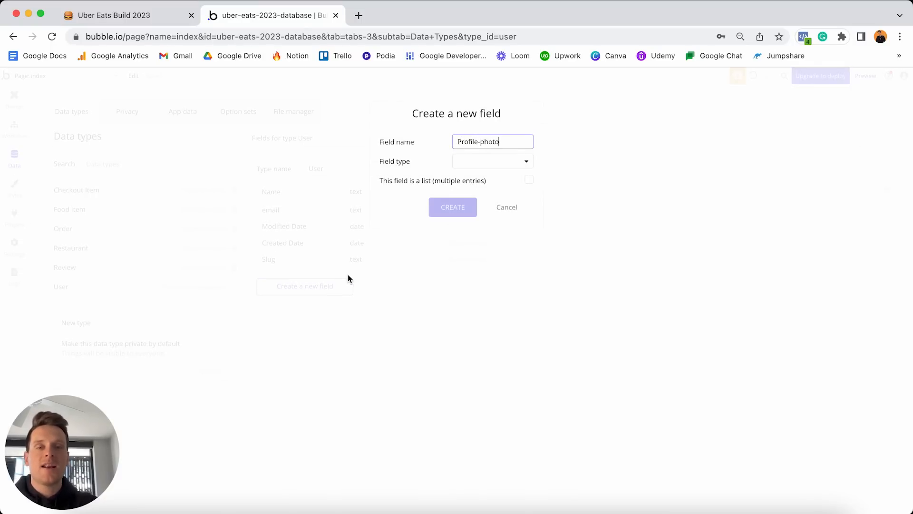
click(485, 142)
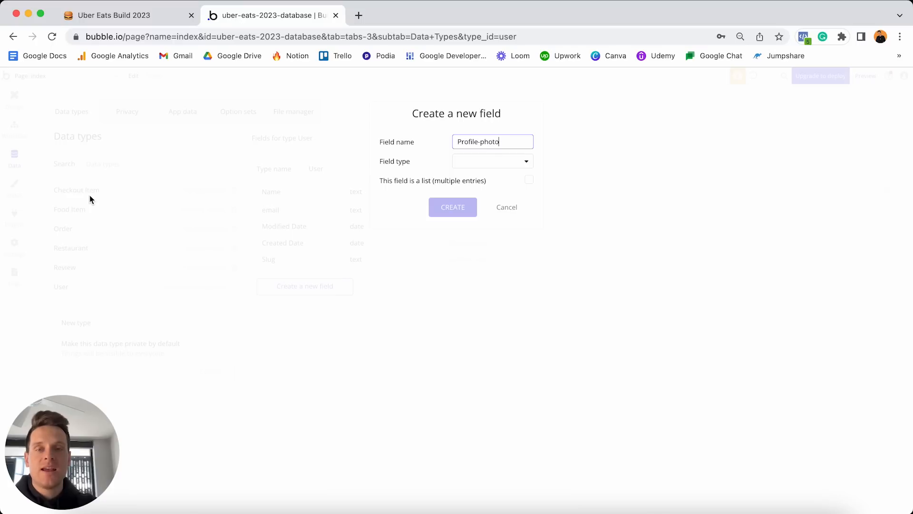
click(498, 167)
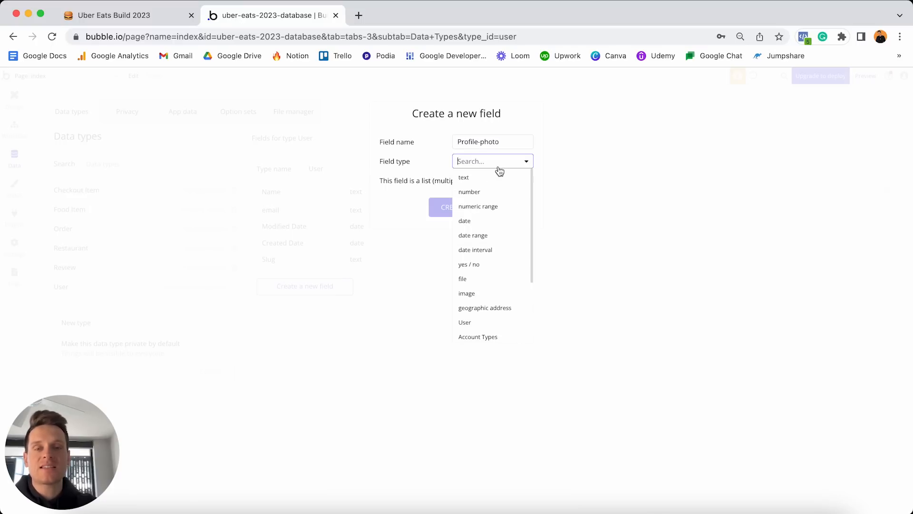
click(479, 294)
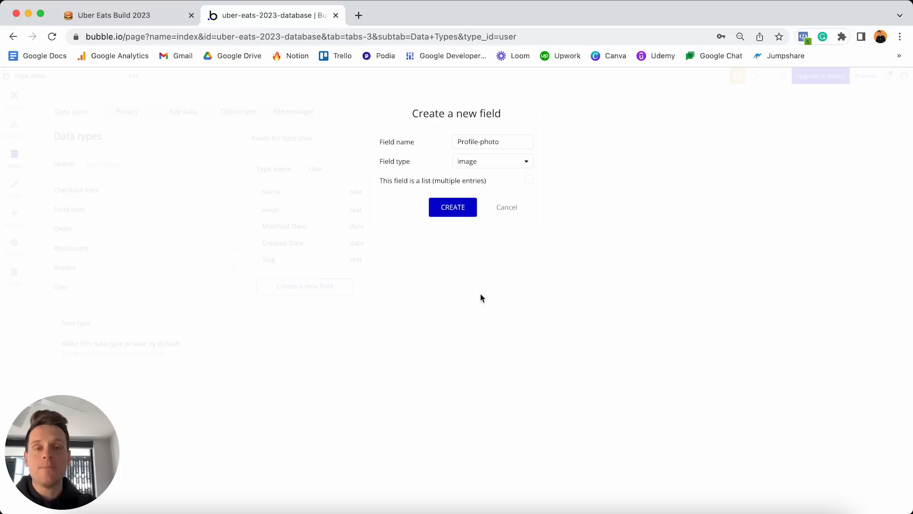
click(458, 207)
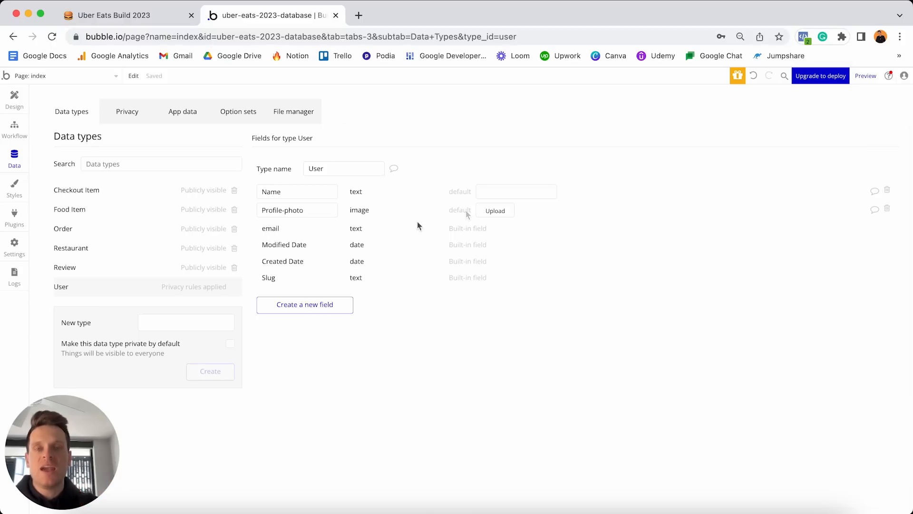
Find Profile-Photo.png in the Uber Eats Assets Drive folder and set it as Profile-photo's default image.
click(358, 15)
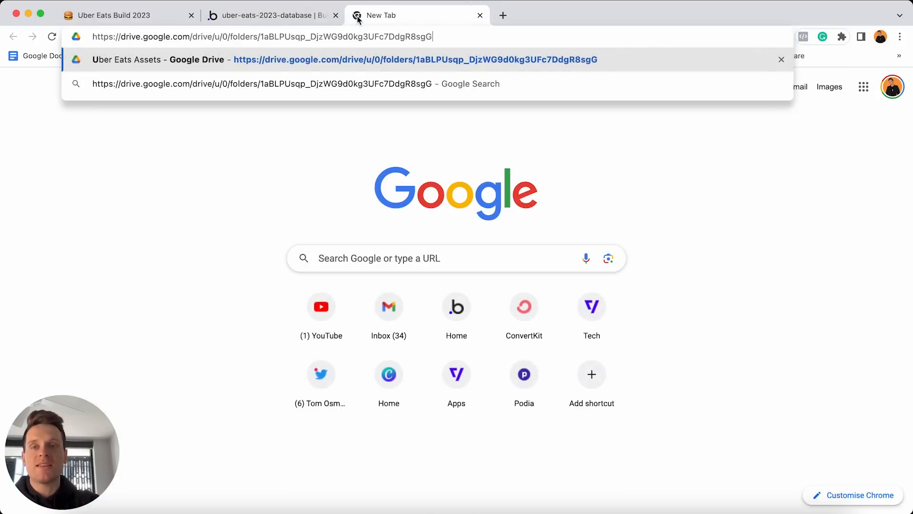
key(Return)
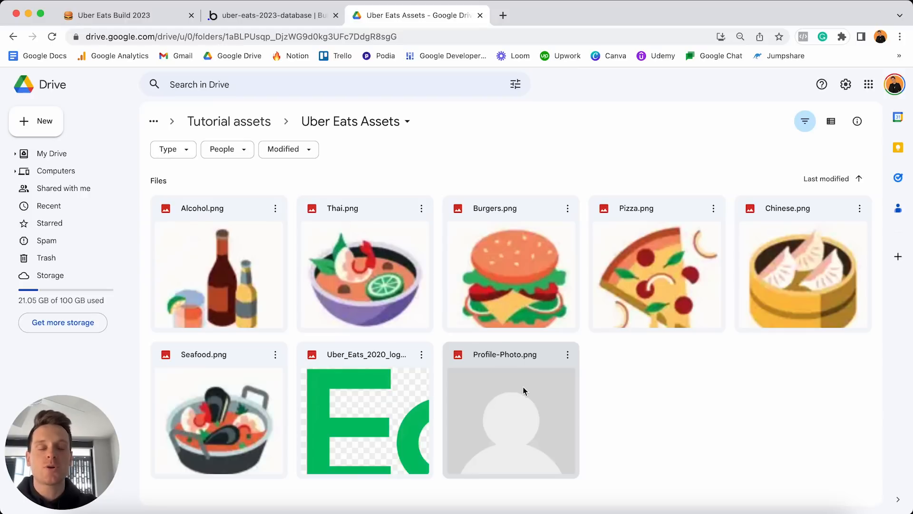
double_click(490, 398)
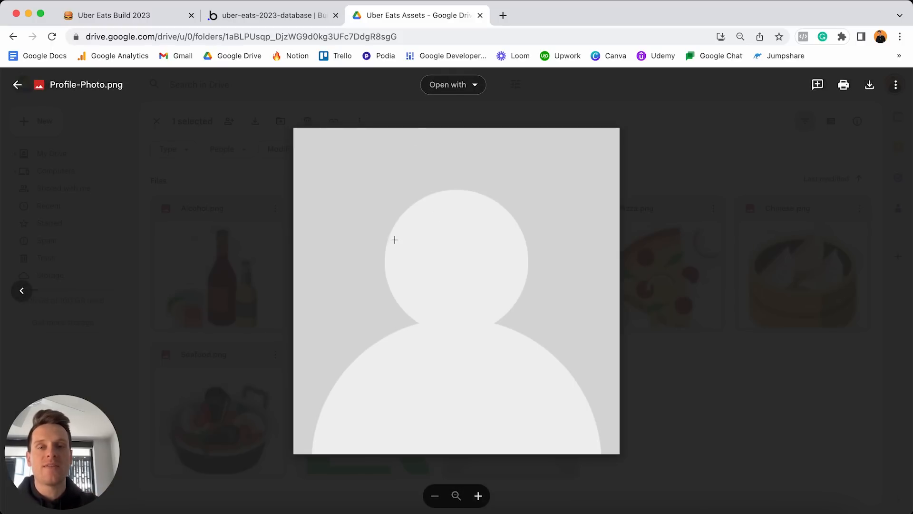
click(480, 16)
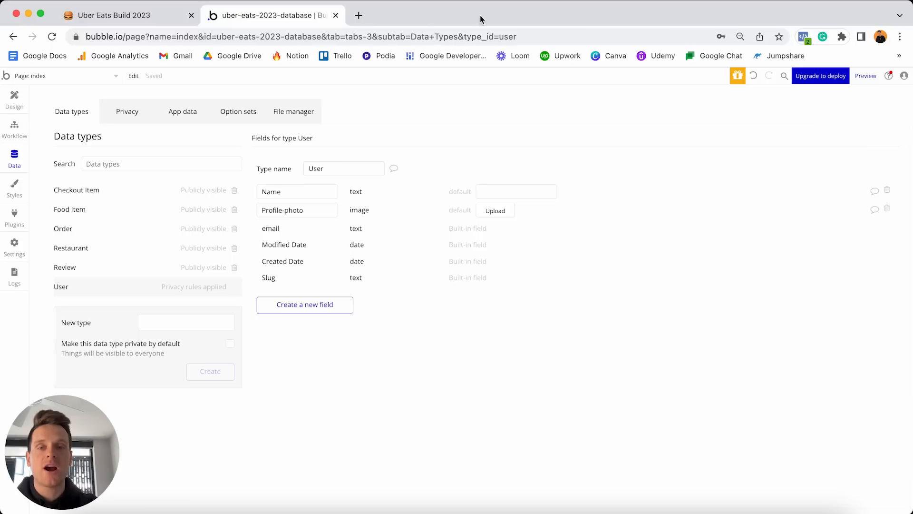
click(495, 211)
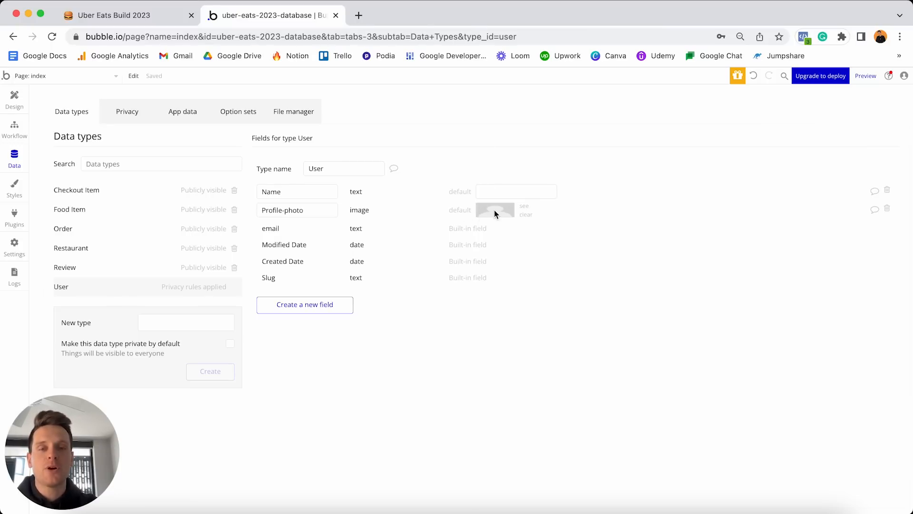
click(322, 305)
Create an Account-type User field using the Account Types option set, then switch to Notion.
text(Accou)
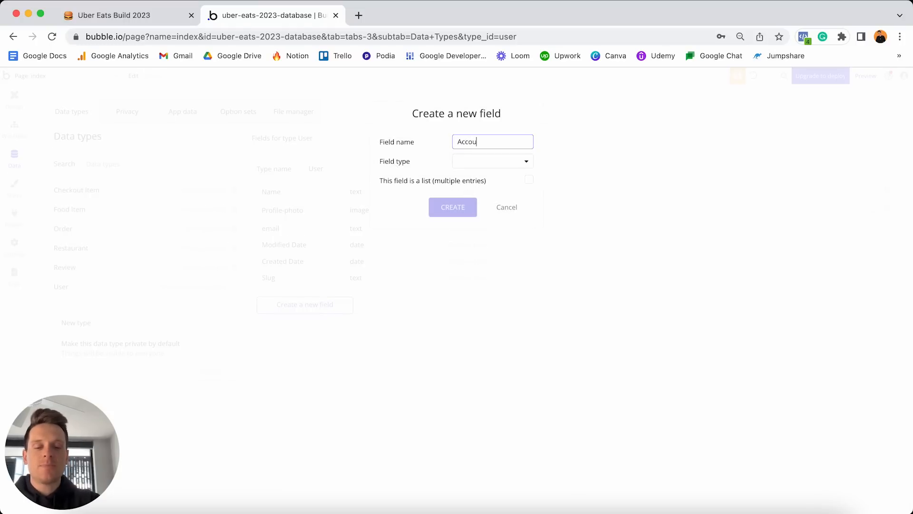
text(nt-type)
click(480, 123)
click(457, 164)
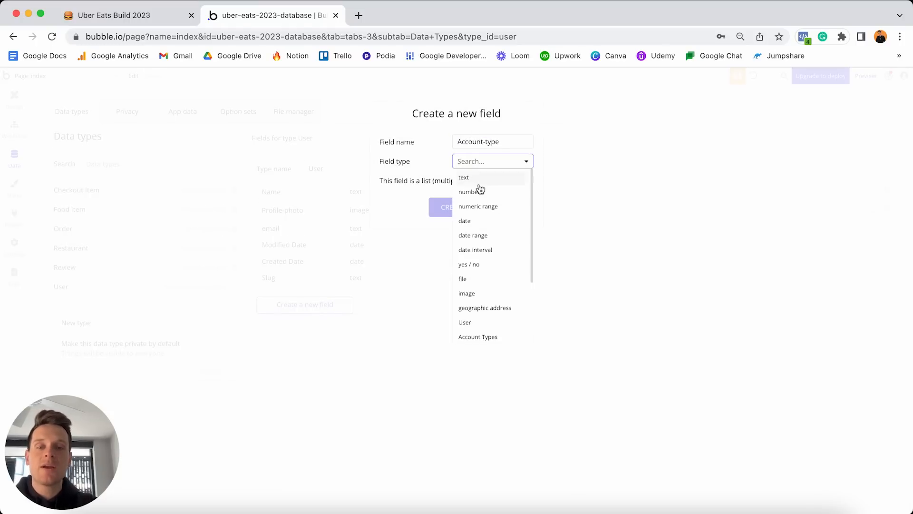
scroll(490, 236, down, 3)
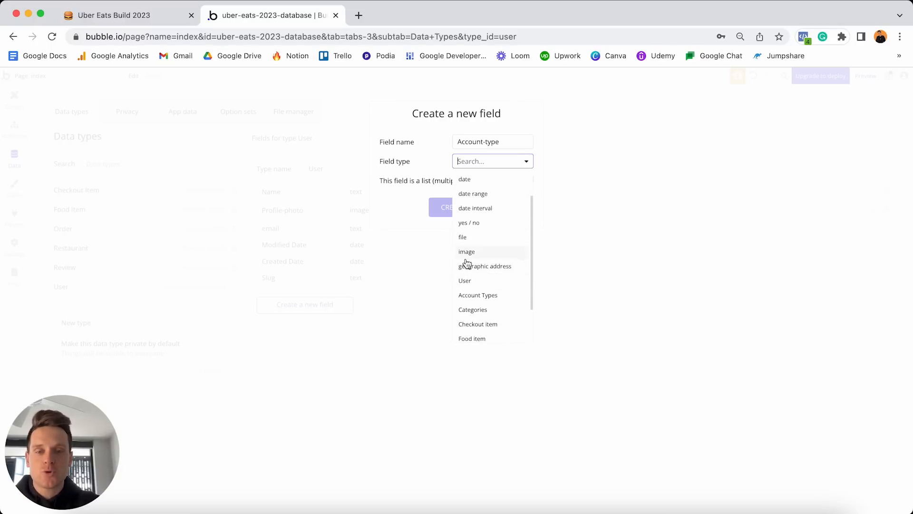
click(507, 297)
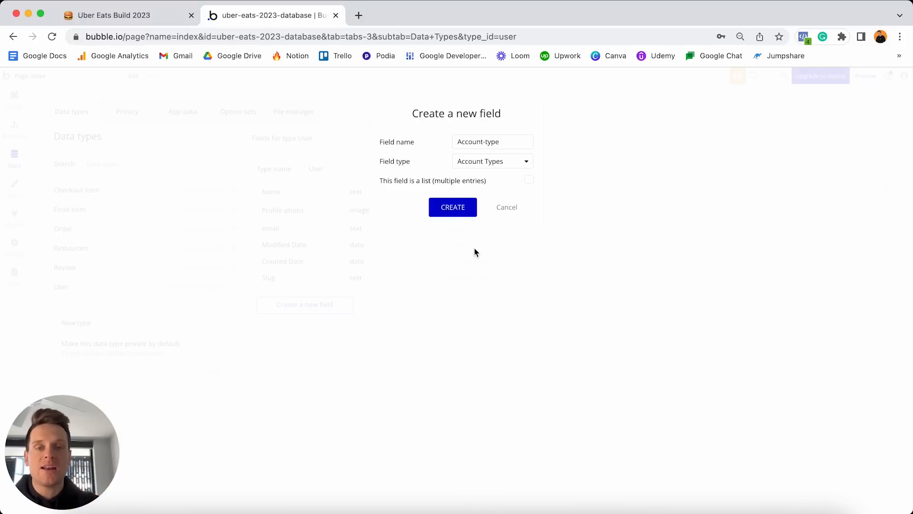
click(453, 207)
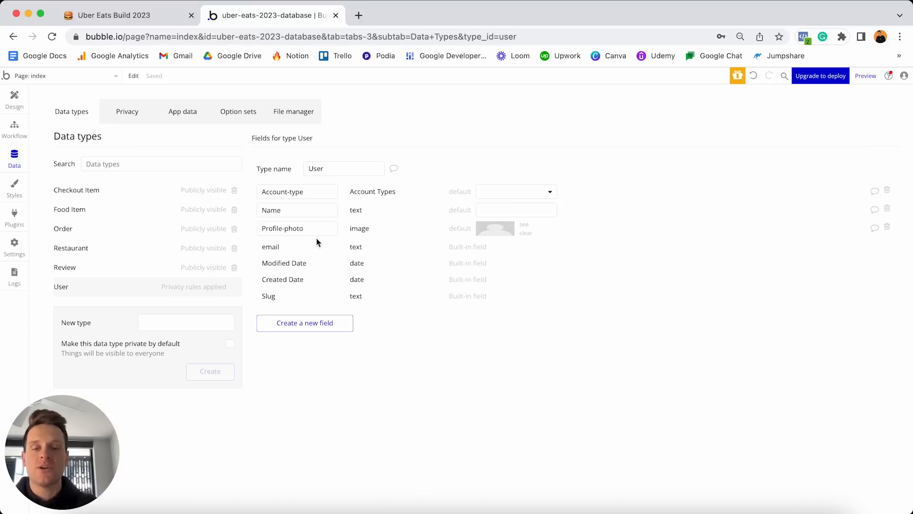
mouse_move(311, 228)
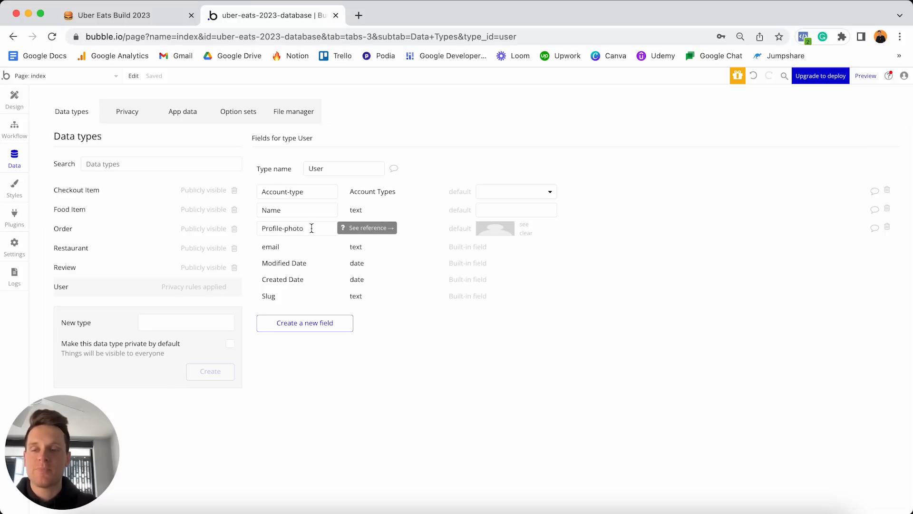
click(147, 16)
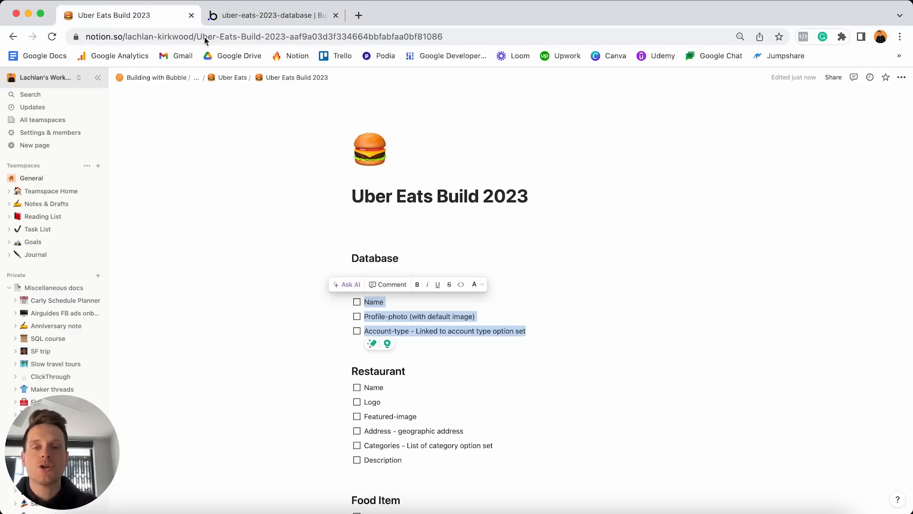
Tick off Name, Profile-photo and Account-type in Notion, select the Restaurant items, and return to Bubble.
click(357, 302)
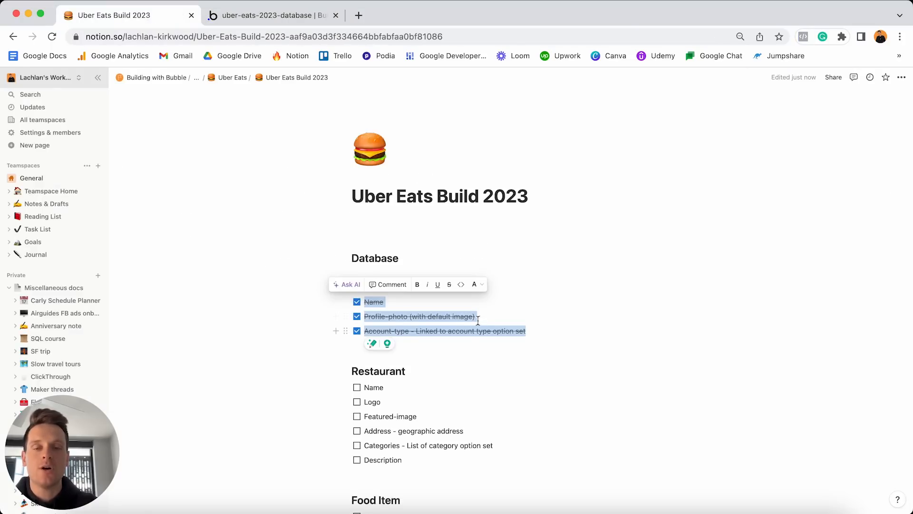
click(492, 317)
scroll(492, 318, down, 3)
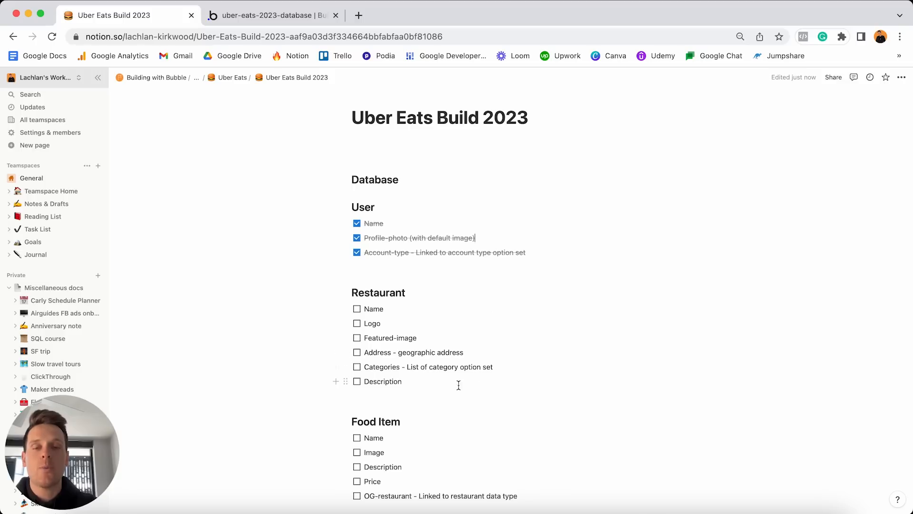
drag(448, 383, 364, 313)
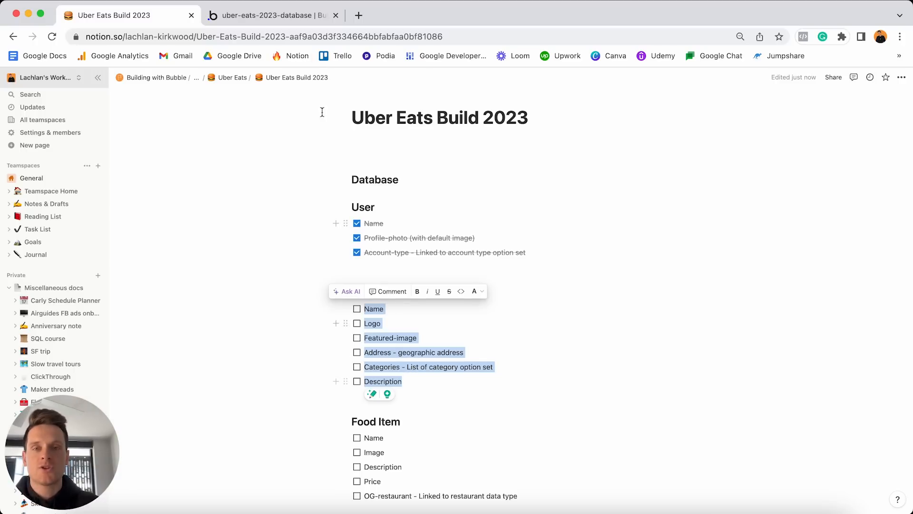
click(287, 15)
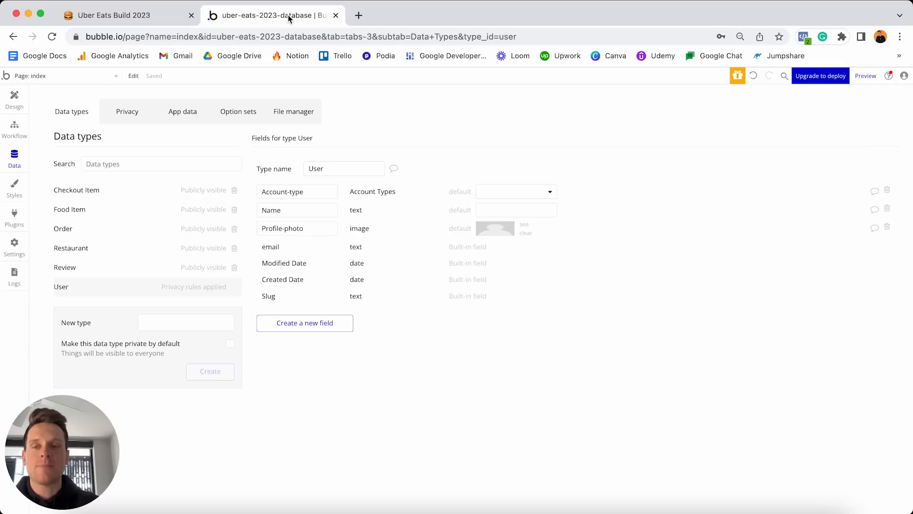
Add a Name field of type text to the Restaurant data type.
click(78, 249)
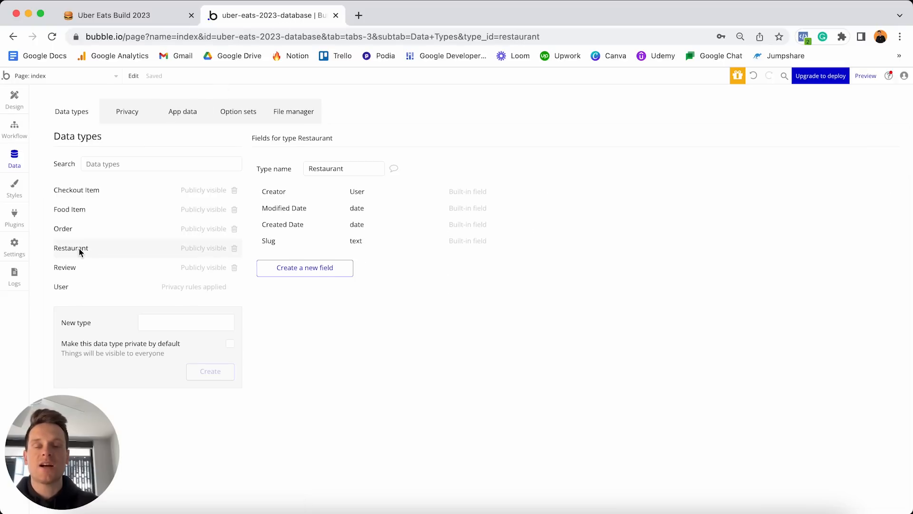
click(302, 269)
text(Name)
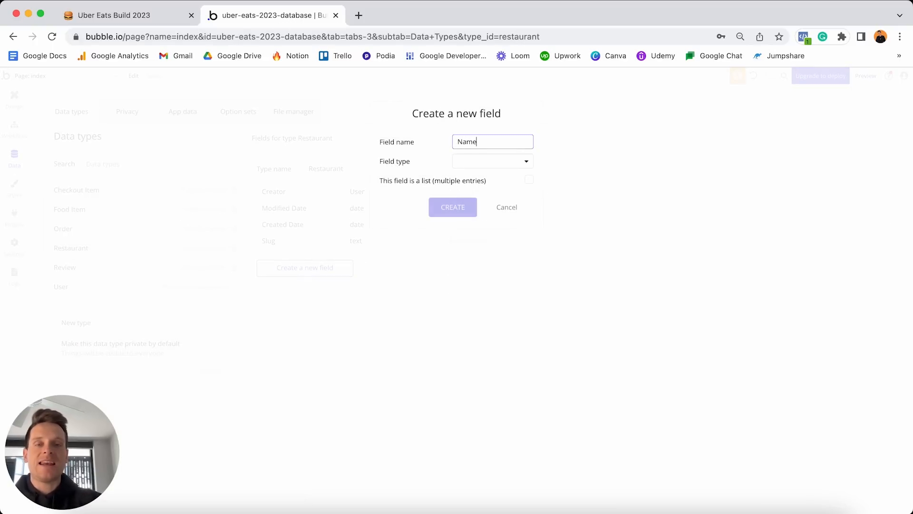
click(493, 160)
click(473, 180)
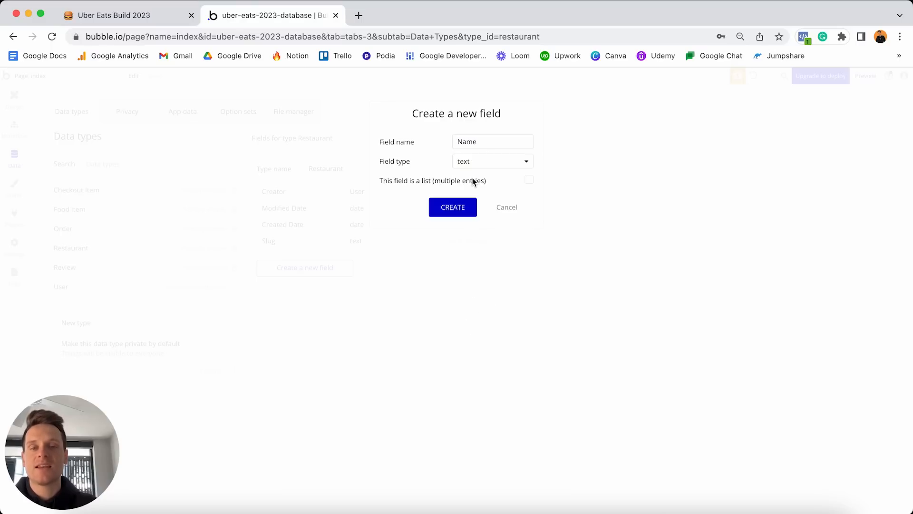
click(455, 205)
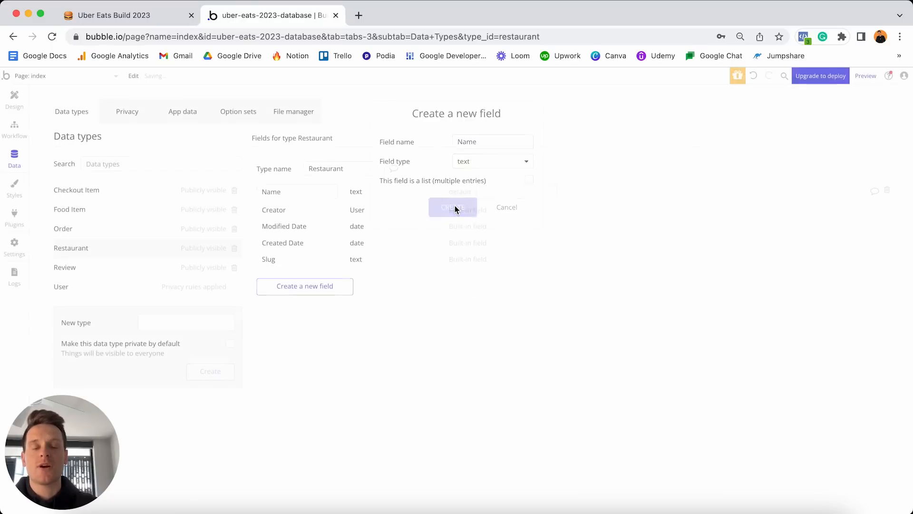
Add a Logo field of type image to Restaurant.
click(316, 288)
text(Logo)
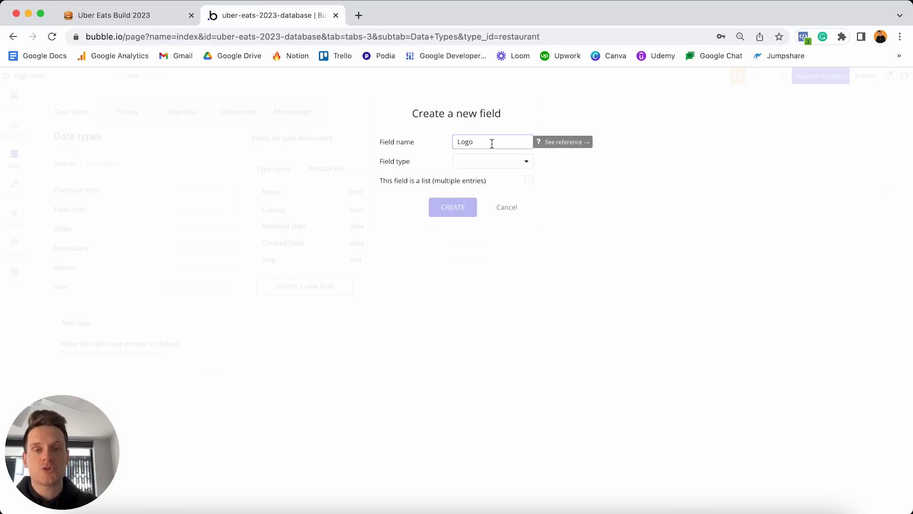
click(485, 162)
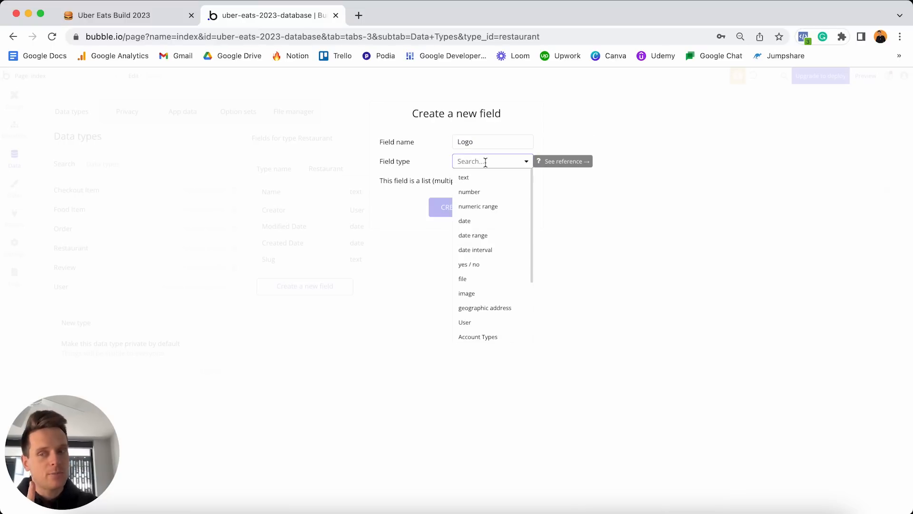
click(469, 293)
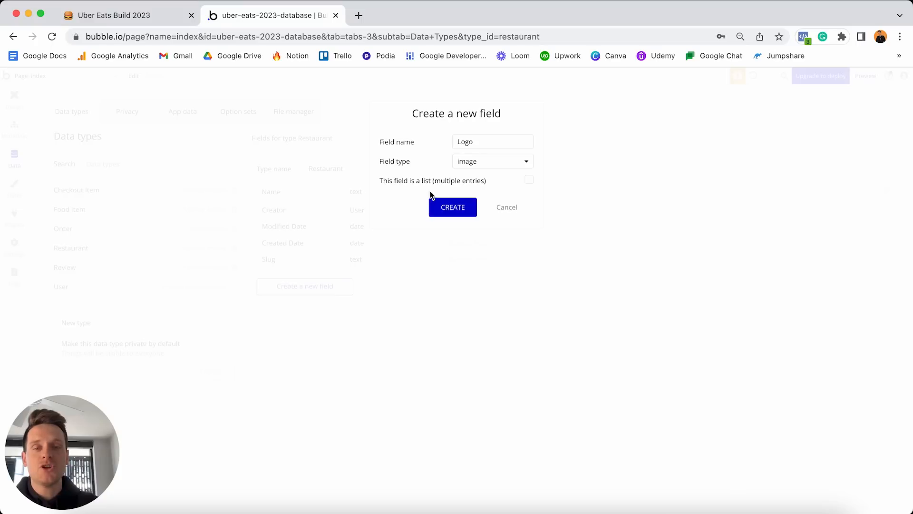
click(449, 207)
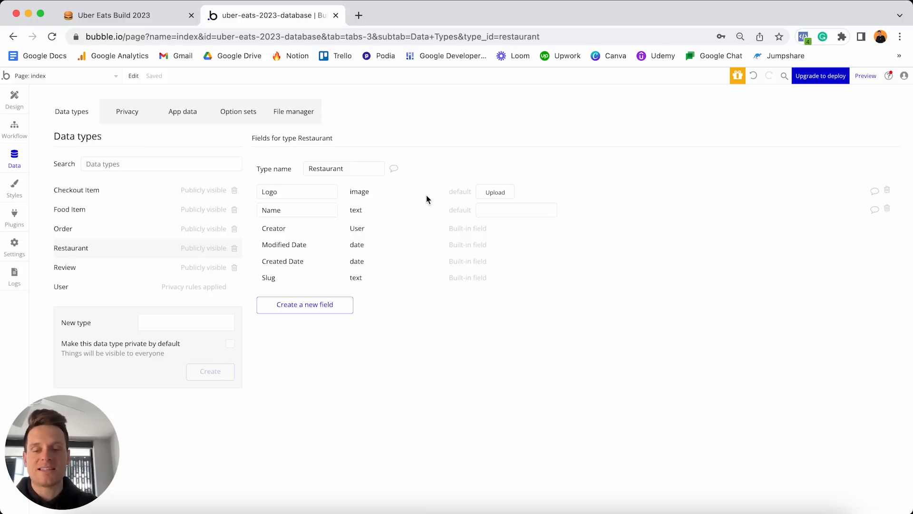
Add a Featured-image field of type image to Restaurant.
click(335, 305)
text(Featured-image)
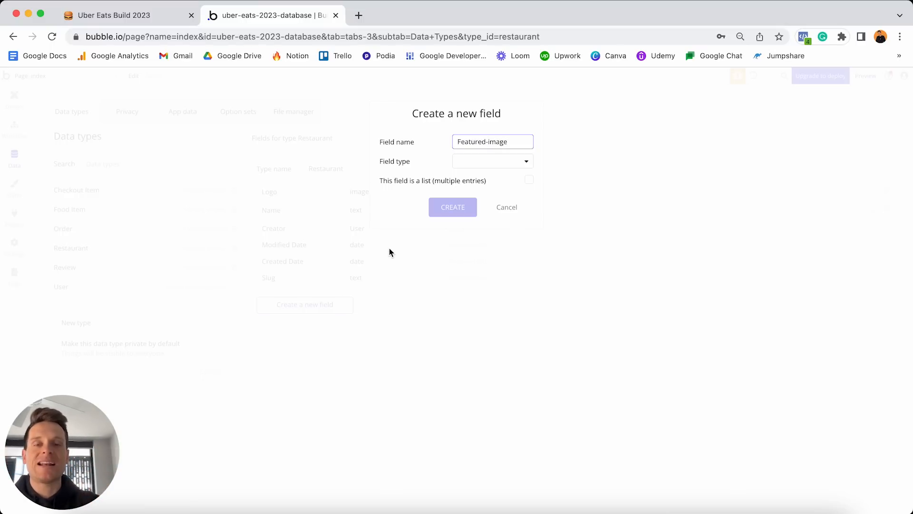
click(475, 164)
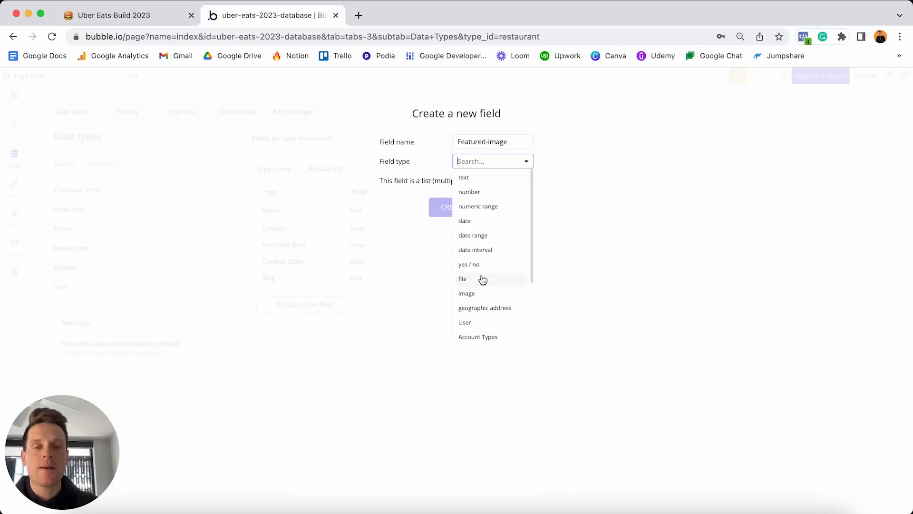
click(468, 293)
click(448, 208)
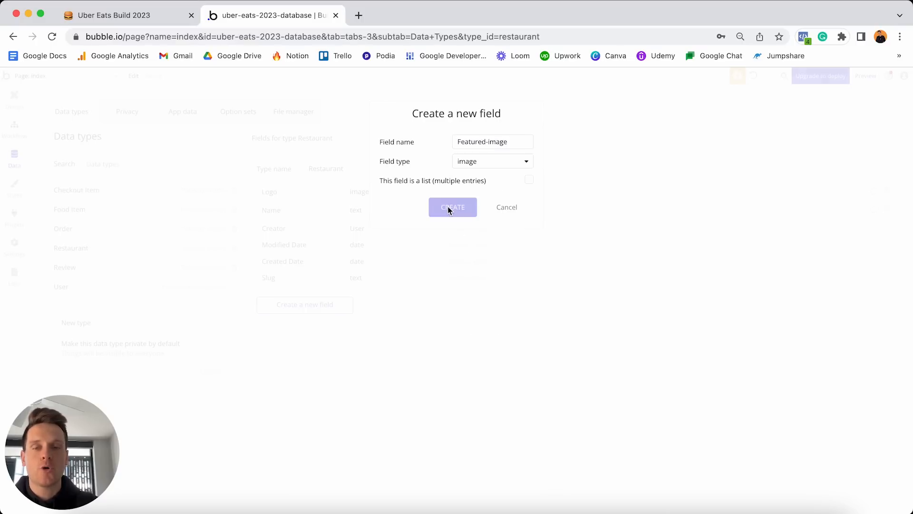
Add an Address field of type geographic address to Restaurant.
click(318, 326)
text(Address)
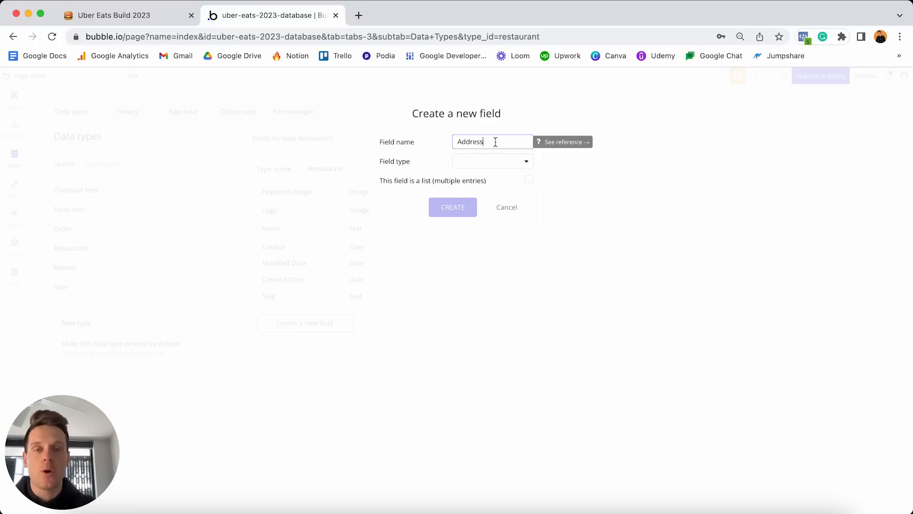
click(477, 161)
scroll(489, 230, down, 2)
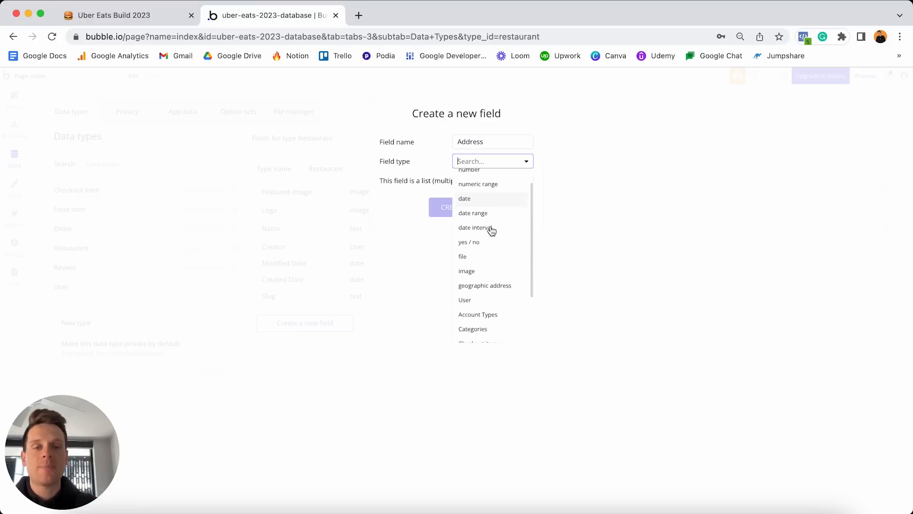
click(488, 286)
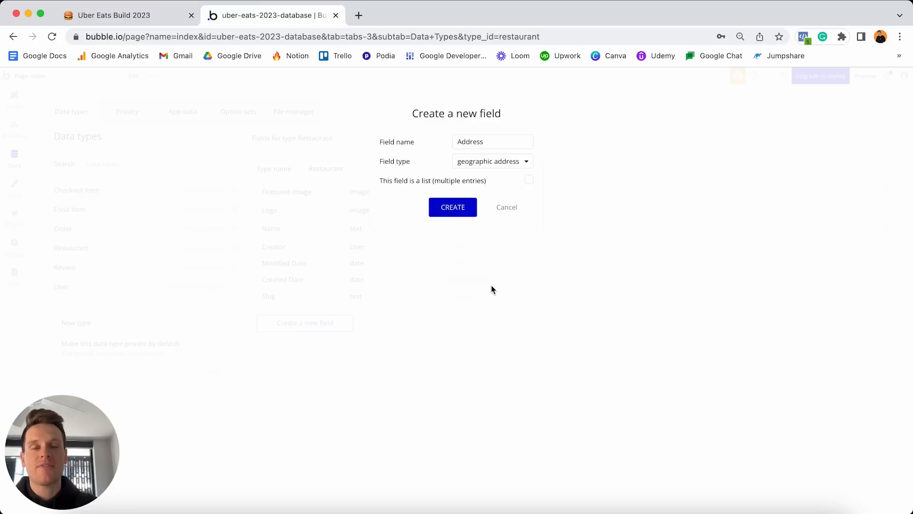
click(450, 201)
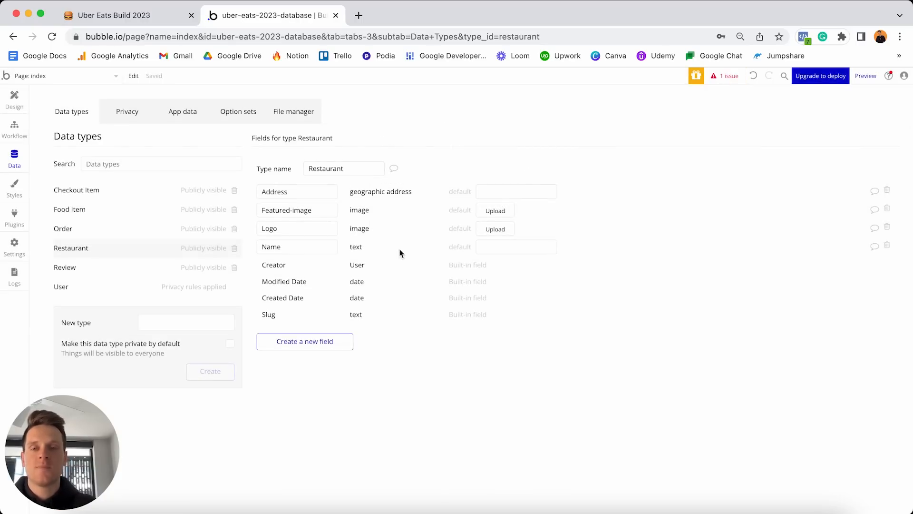
Add a Categories field holding a list of the Categories option set to Restaurant.
click(328, 338)
text(Categories)
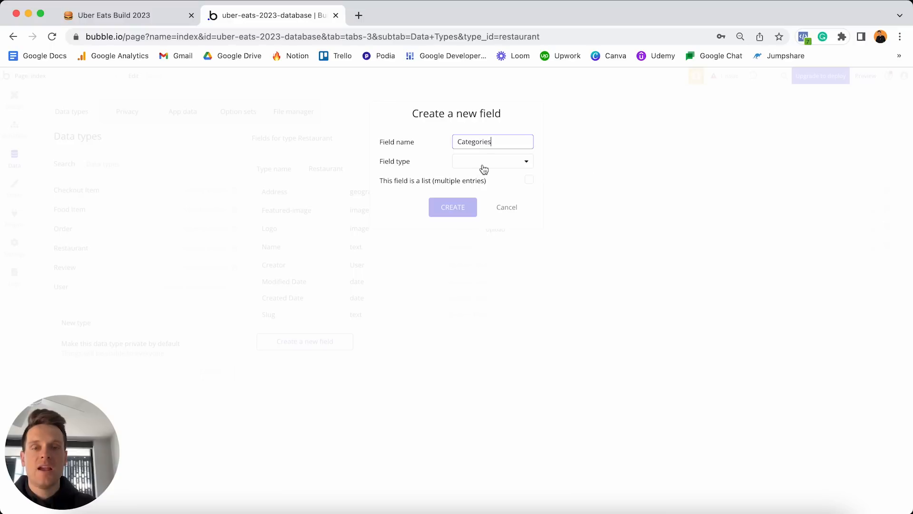
click(490, 162)
scroll(480, 228, down, 3)
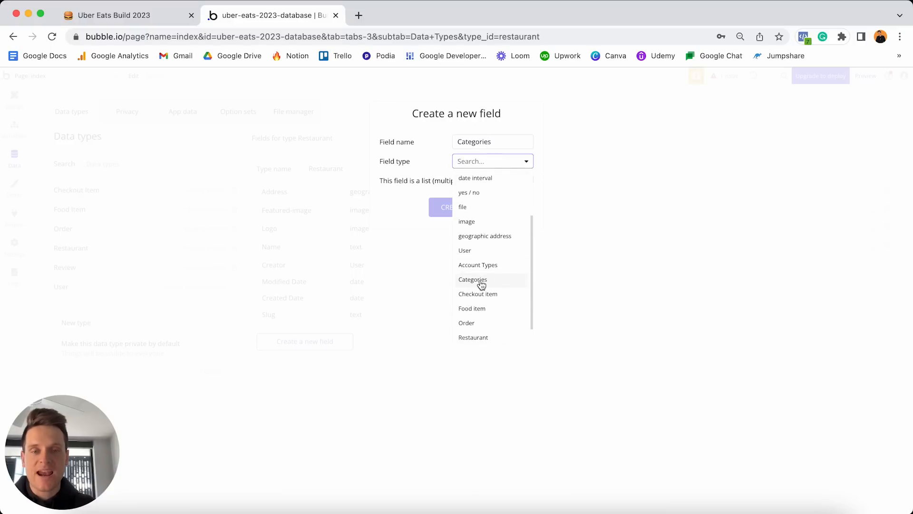
click(478, 281)
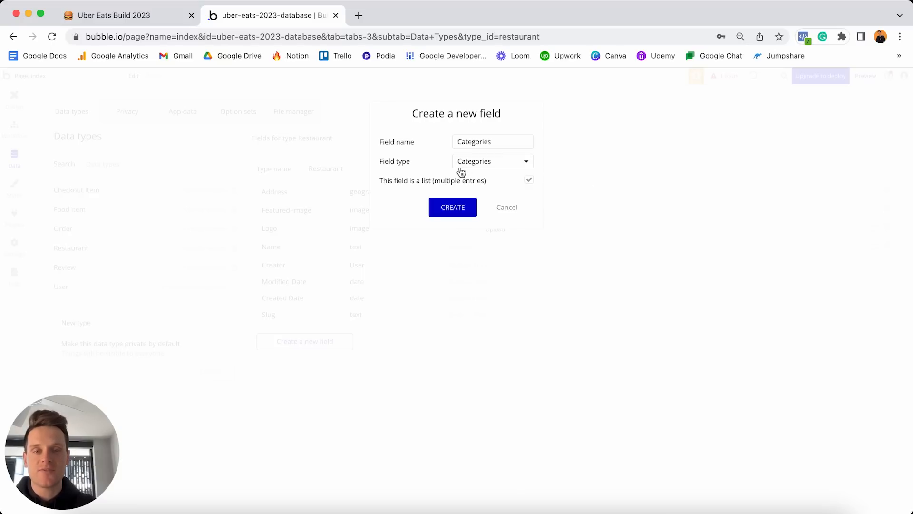
click(466, 207)
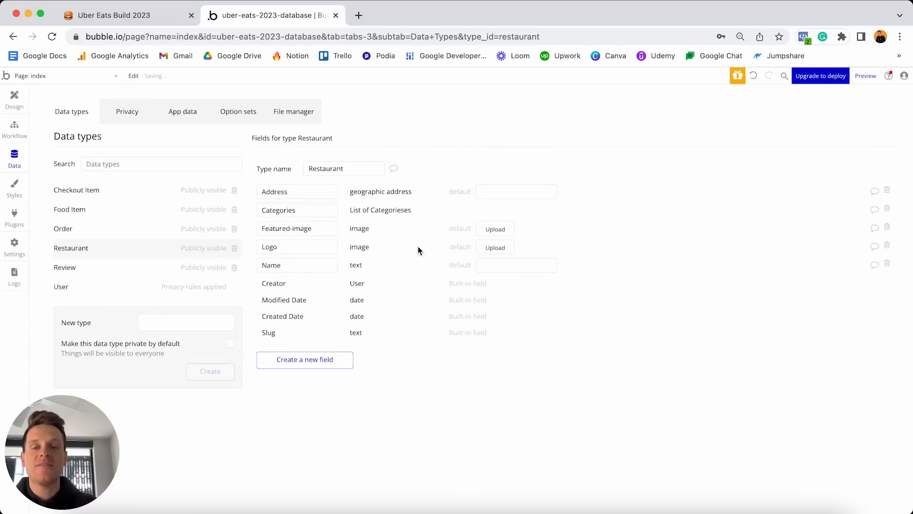
Add a Description field of type text to Restaurant.
click(326, 360)
text(Description)
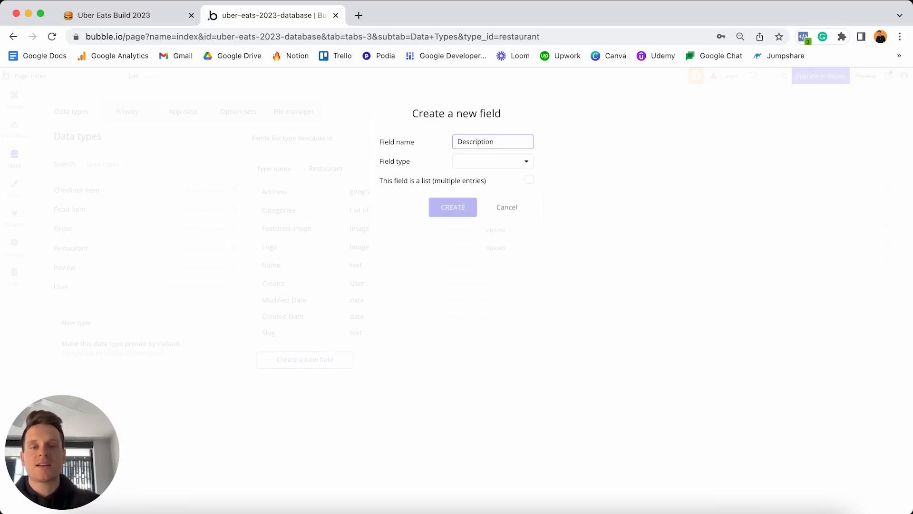
mouse_move(485, 162)
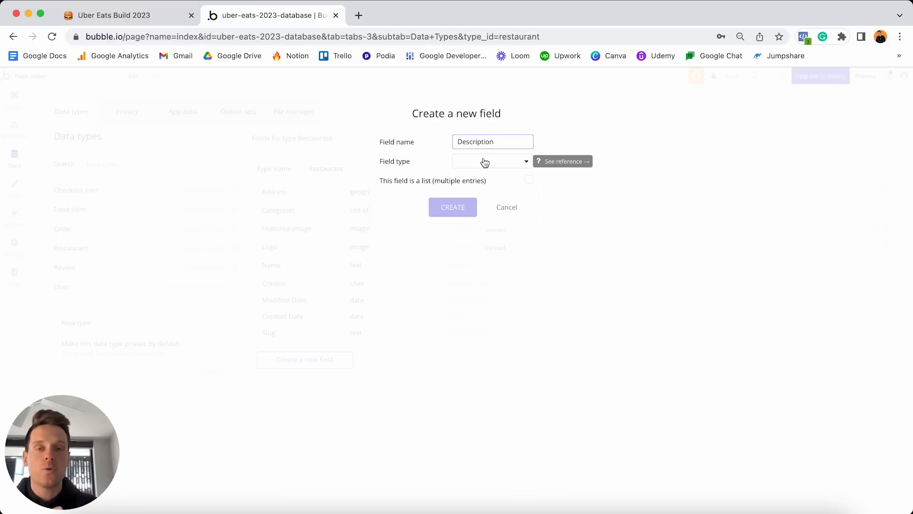
click(472, 162)
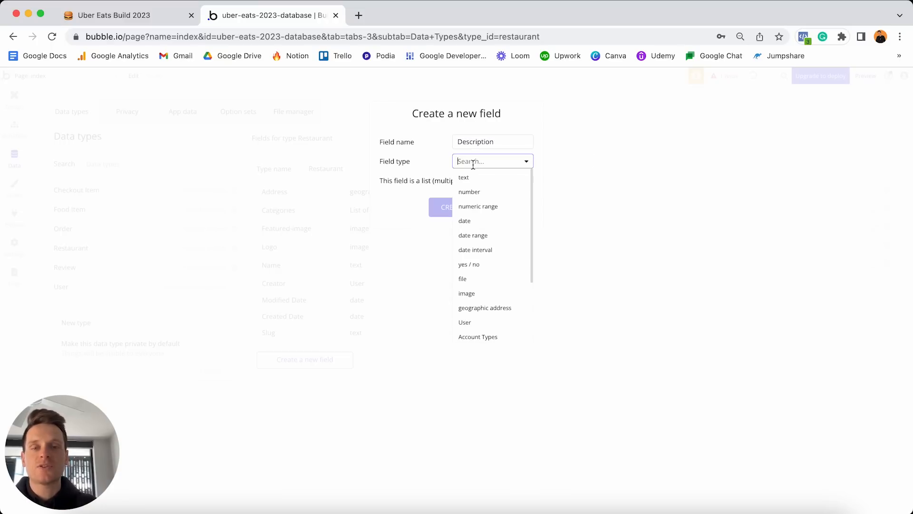
click(465, 178)
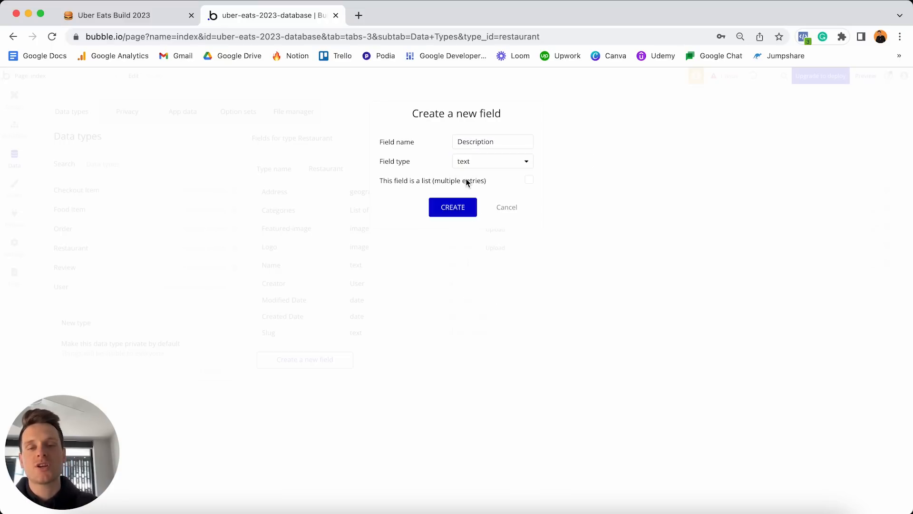
click(460, 206)
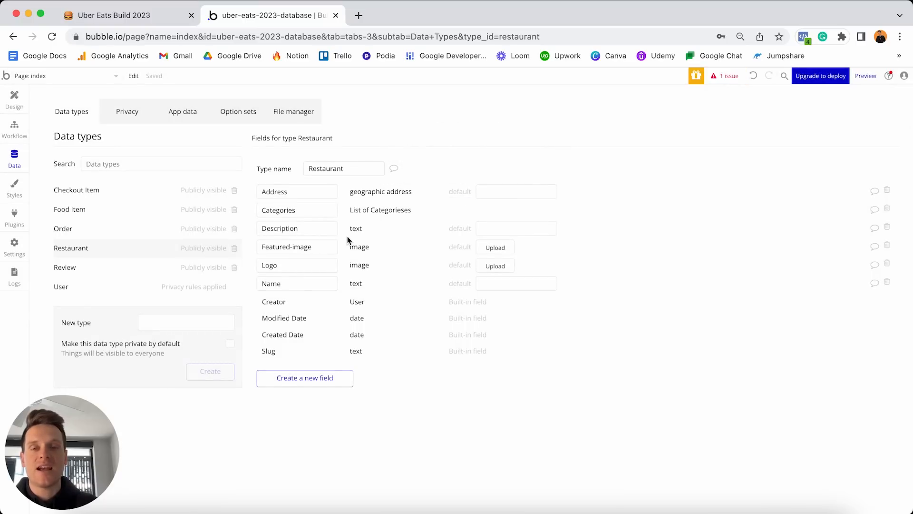
Tick off the six Restaurant field items in the Notion build plan.
click(152, 15)
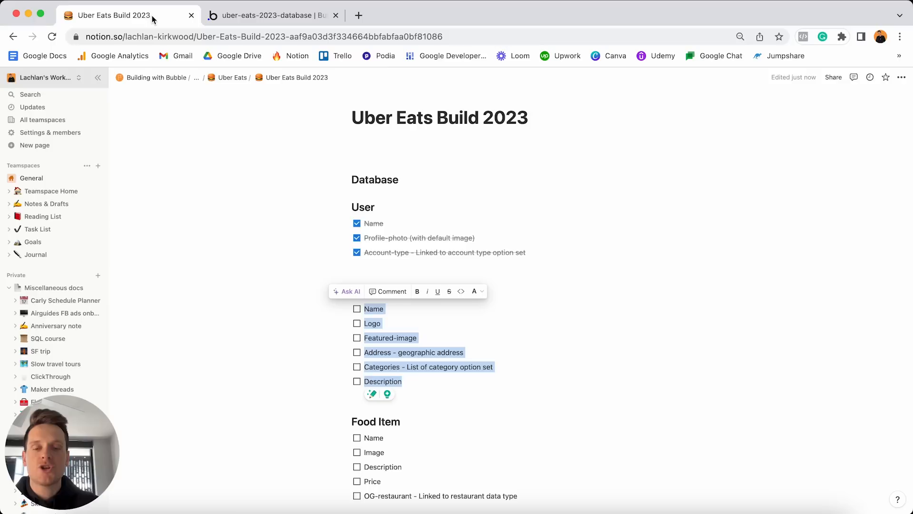
click(357, 309)
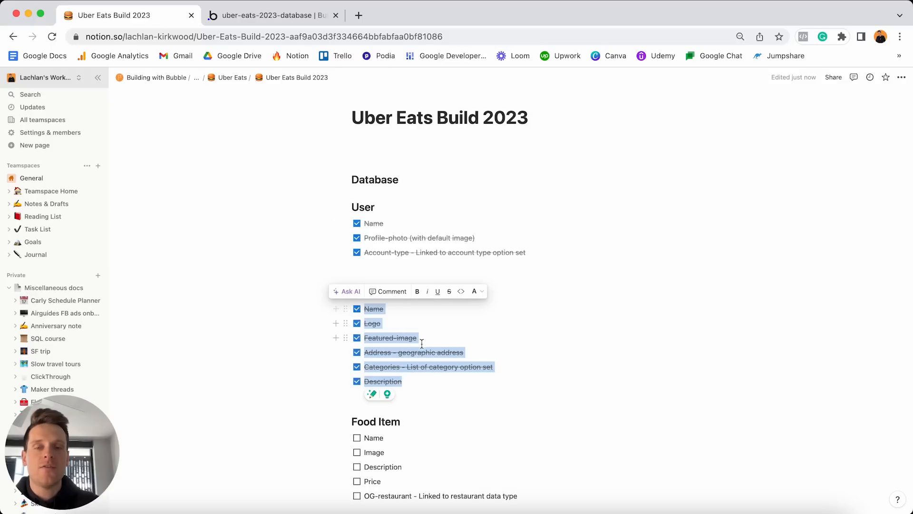
click(422, 341)
Select the five Food Item field lines as next, then return to Bubble.
scroll(422, 343, down, 5)
scroll(422, 343, down, 2)
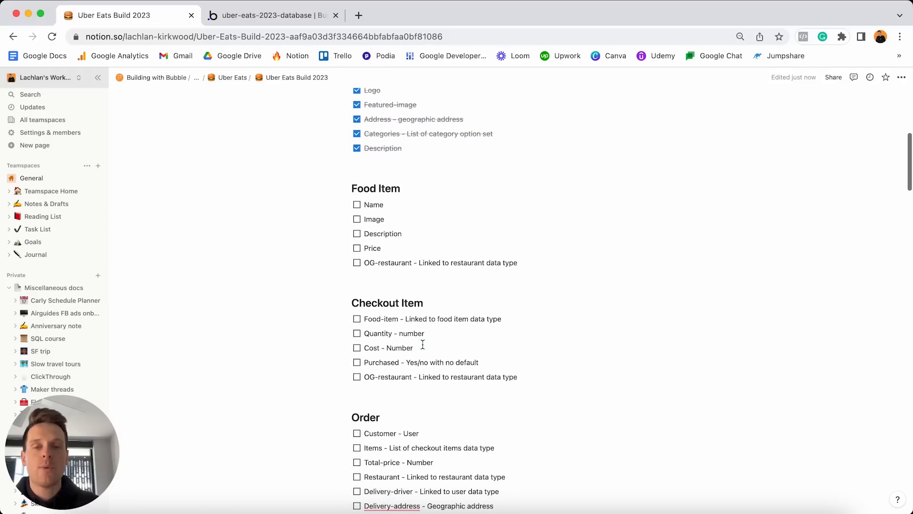
drag(533, 262, 391, 205)
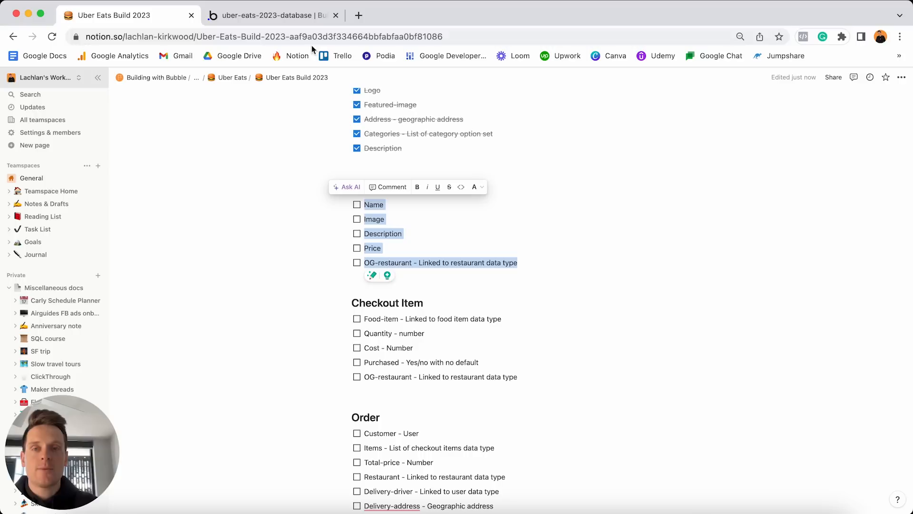
click(308, 21)
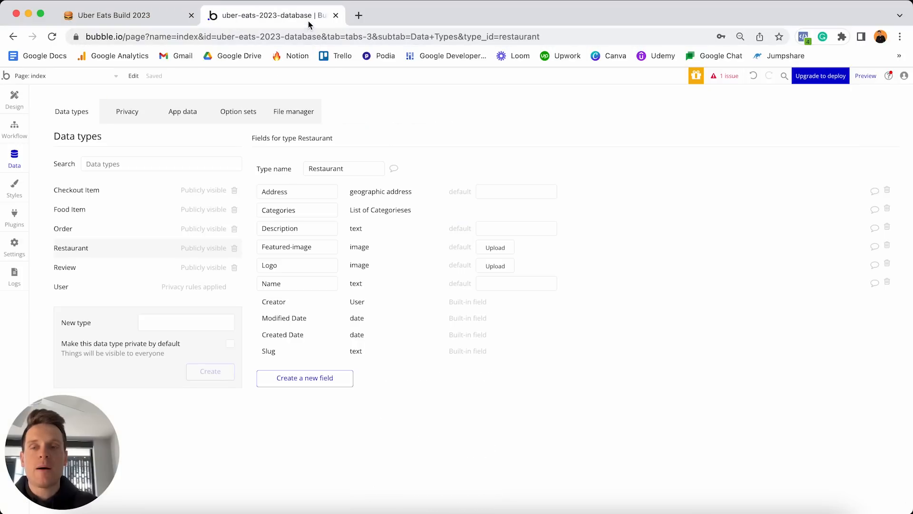
Add a Name text field and an Image image field to Food item.
click(107, 210)
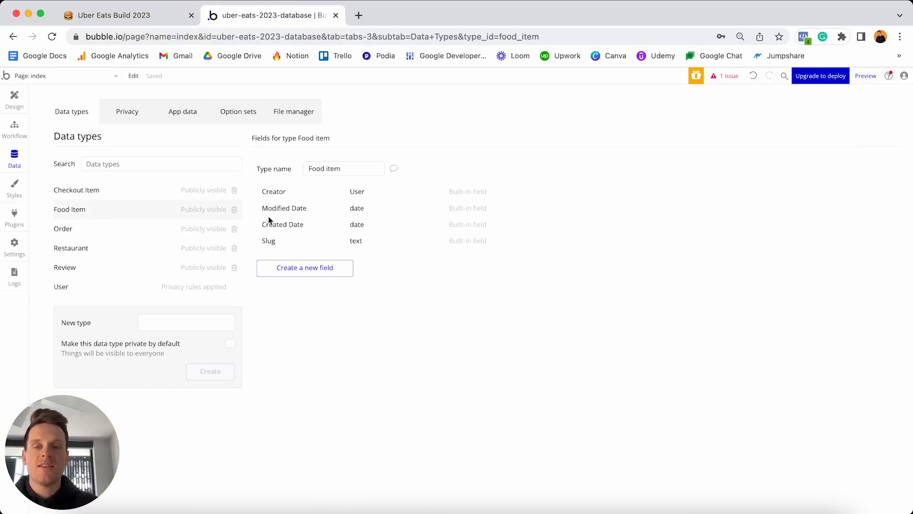
click(284, 264)
text(Name)
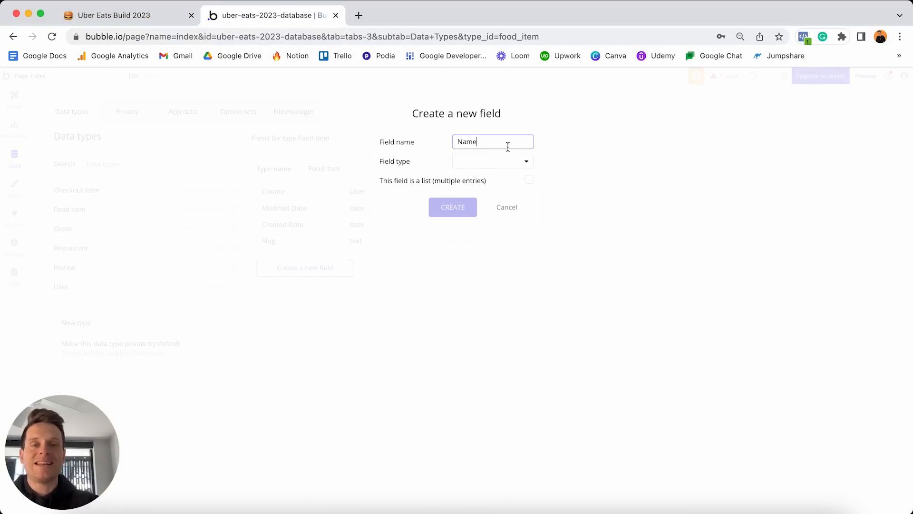
click(507, 161)
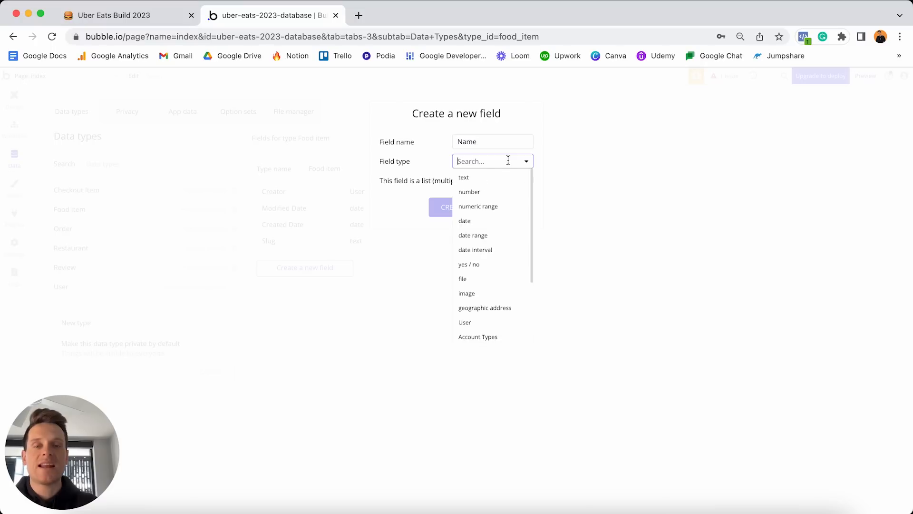
click(476, 179)
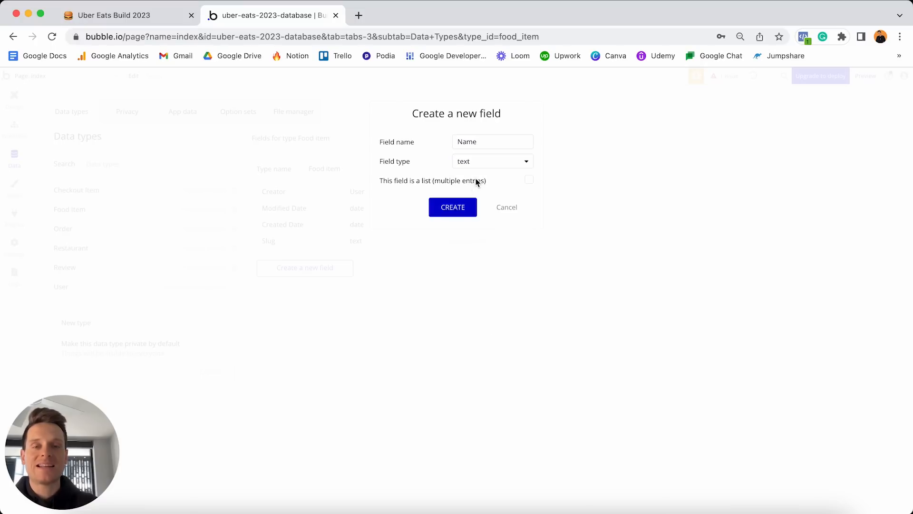
click(450, 208)
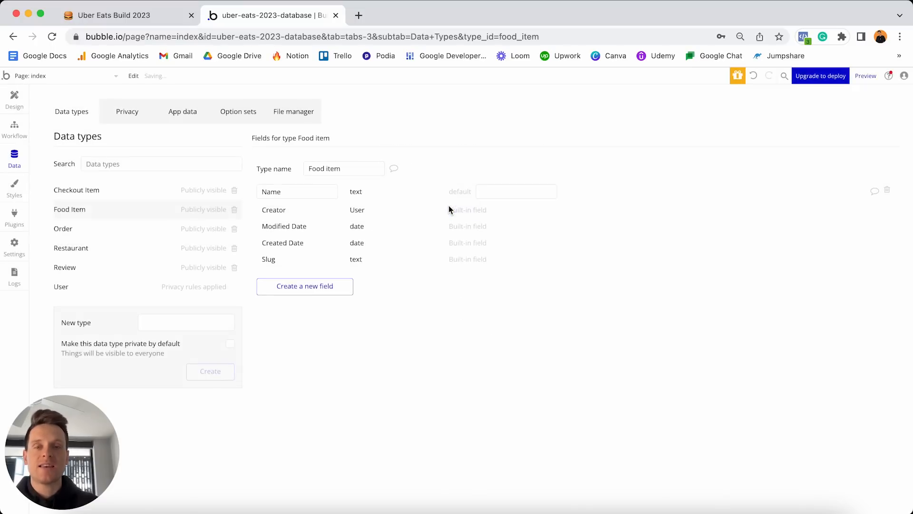
click(332, 286)
text(Image)
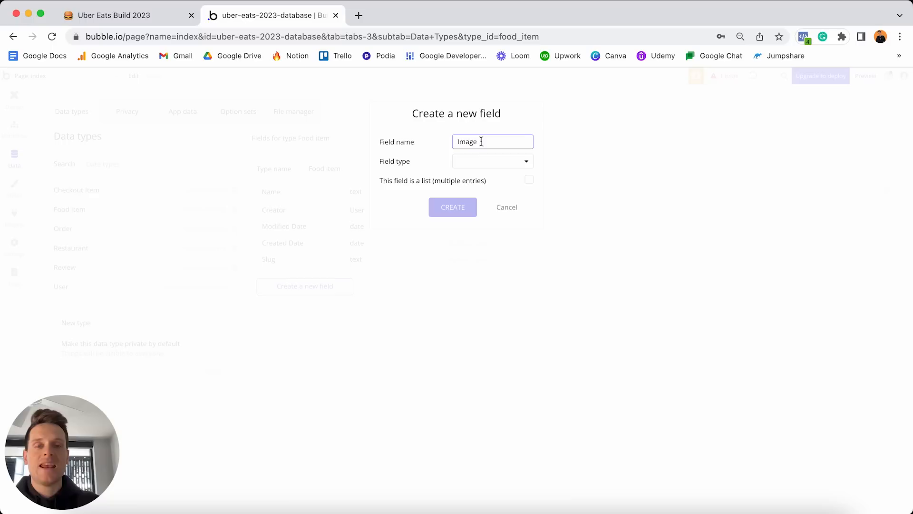
click(477, 161)
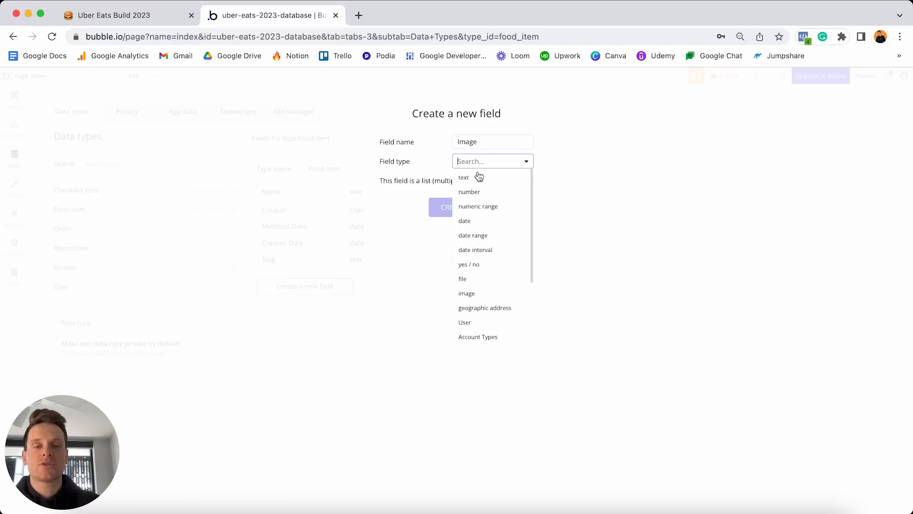
click(474, 295)
click(451, 206)
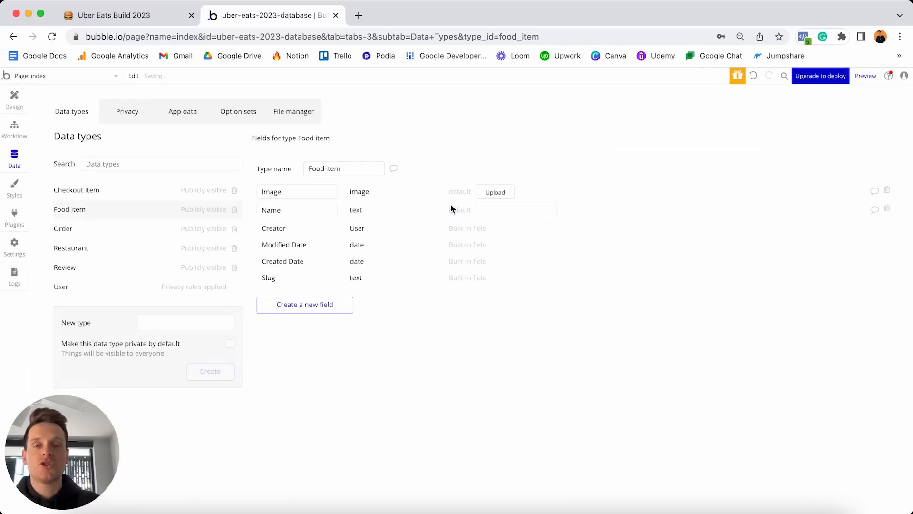
Add a Price number field and a Description text field to Food item.
click(316, 308)
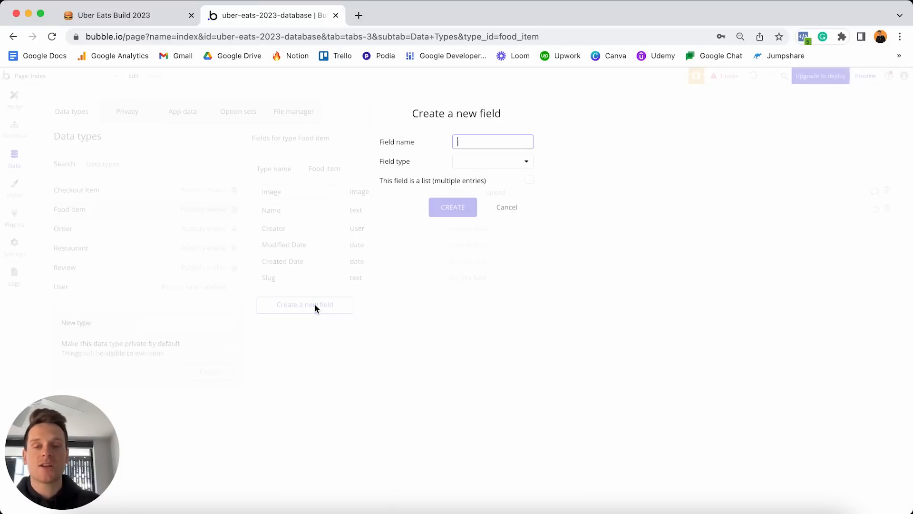
text(Price)
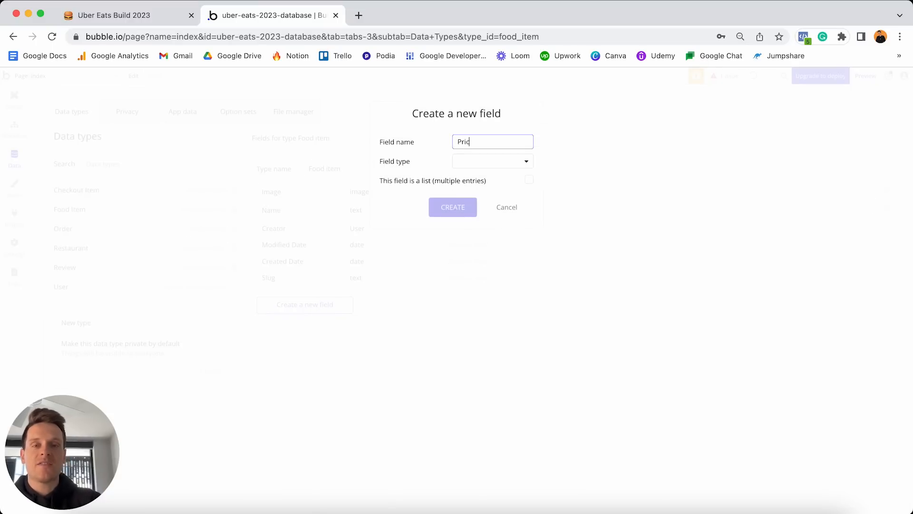
click(495, 161)
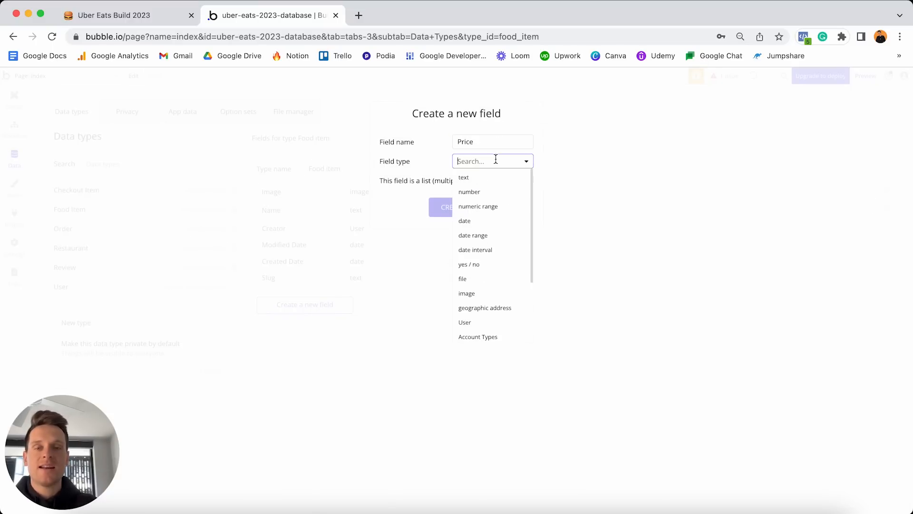
click(484, 193)
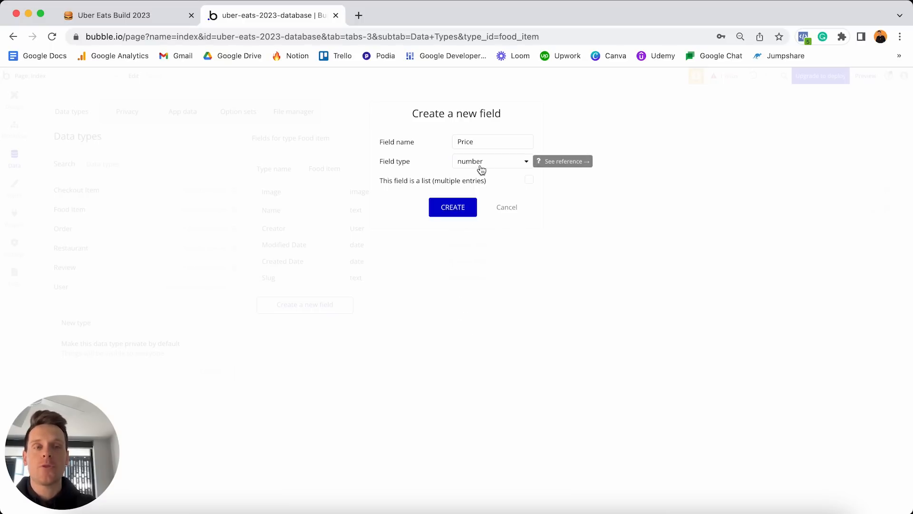
click(458, 209)
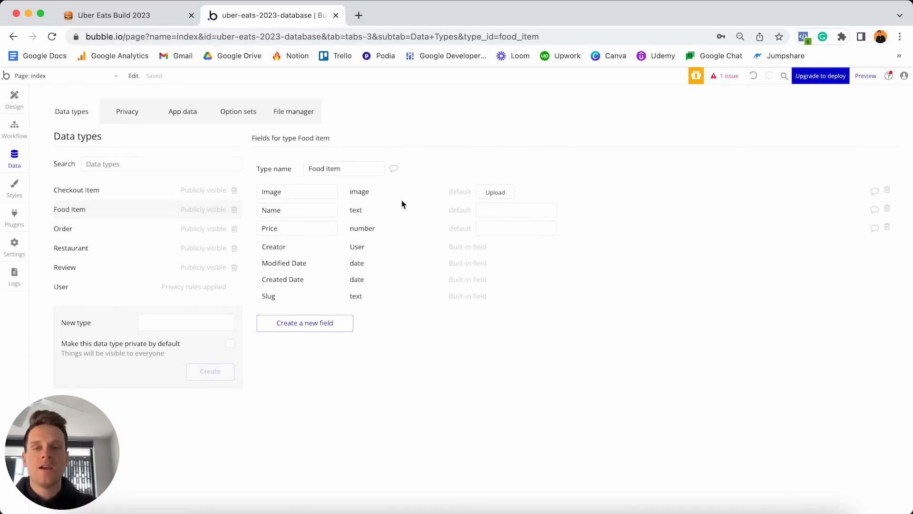
click(328, 323)
text(Des)
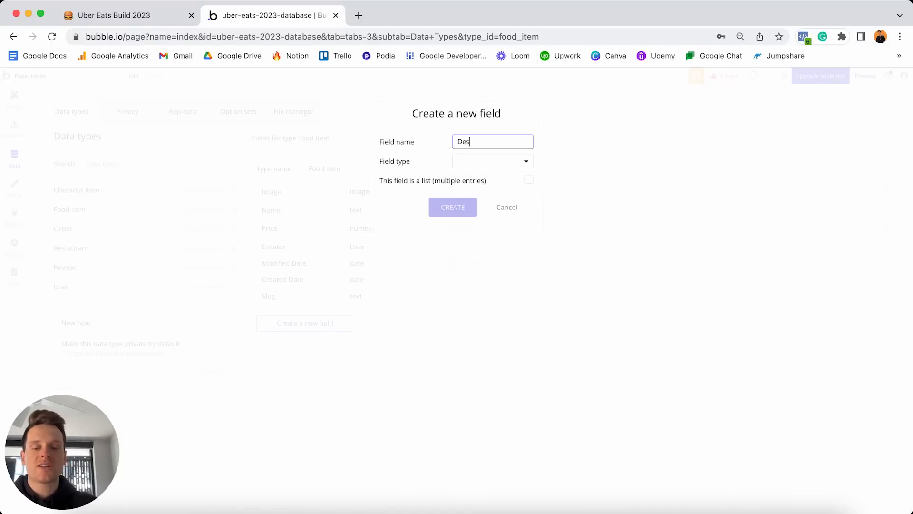
text(cription)
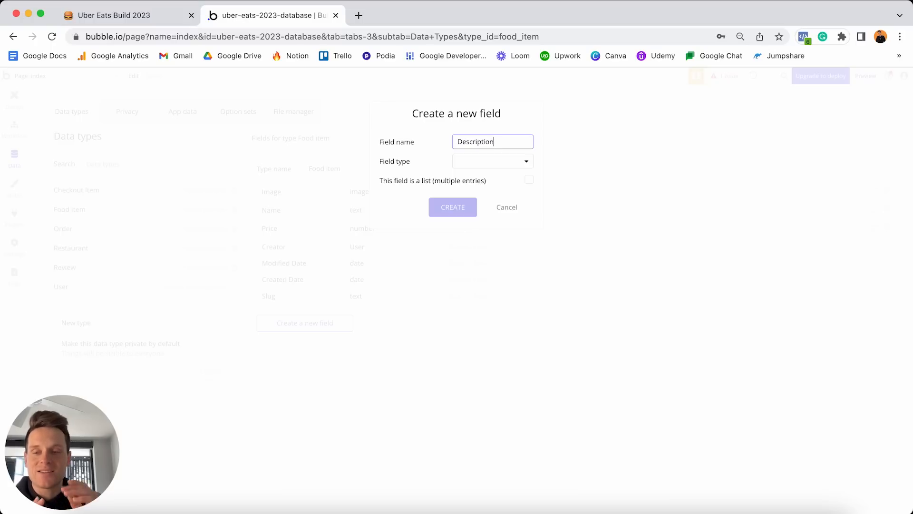
click(497, 162)
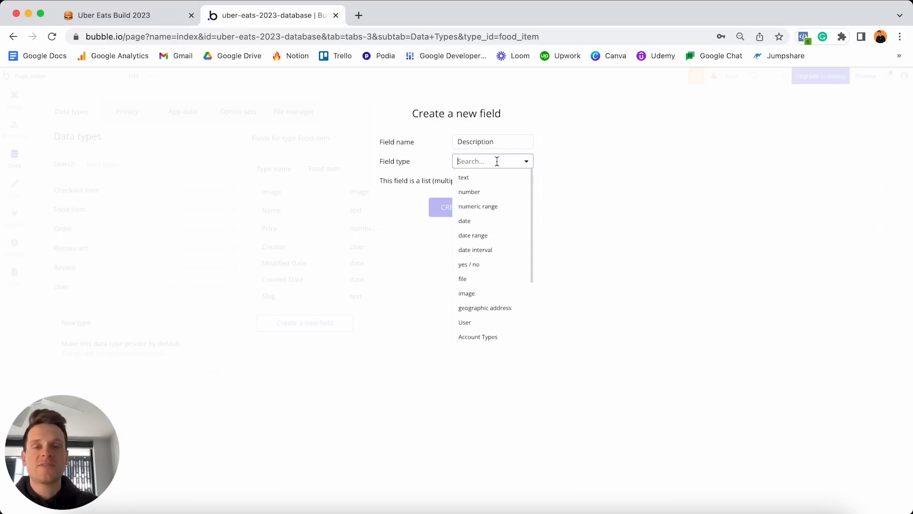
click(474, 181)
click(446, 208)
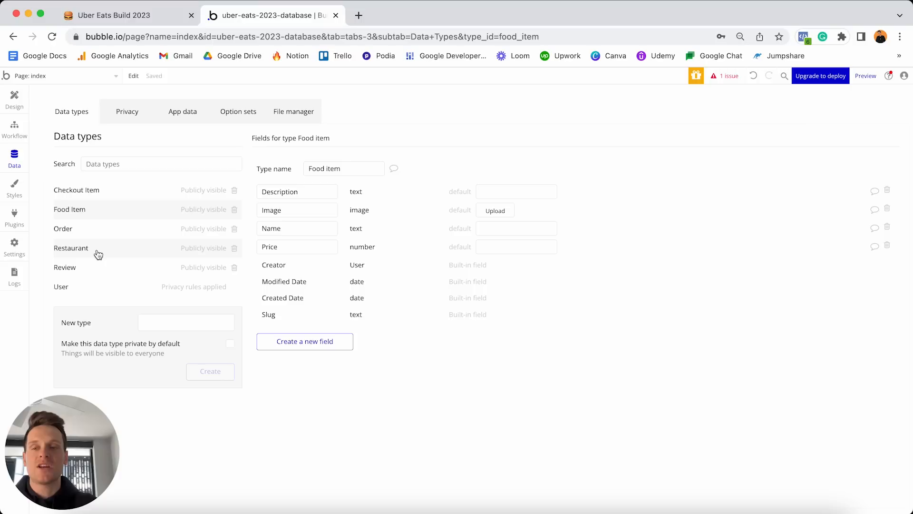
Create an OG-restaurant field of type Restaurant on Food item.
click(294, 349)
text(OG)
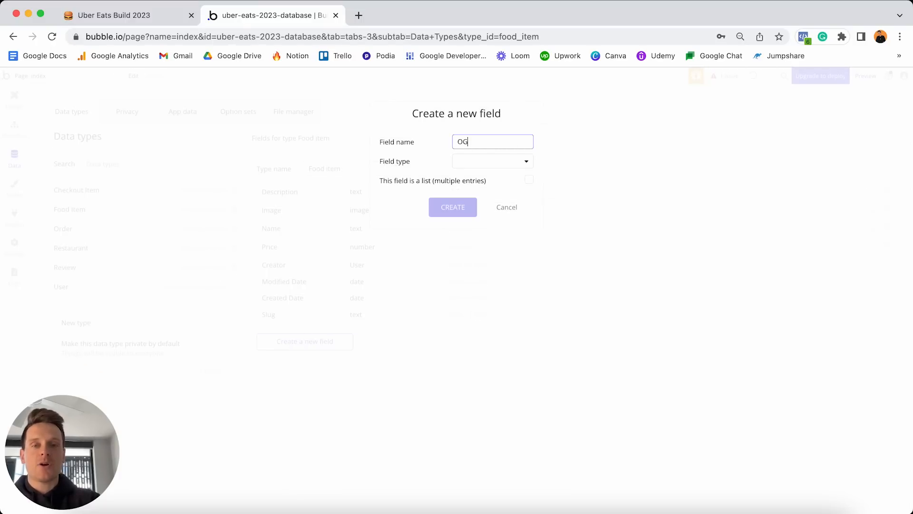
text(-restaurant)
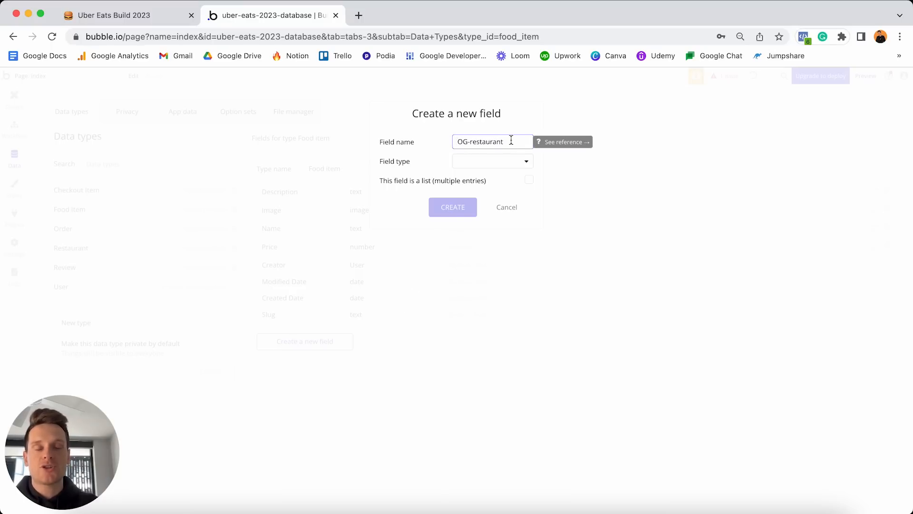
click(482, 162)
scroll(489, 215, down, 5)
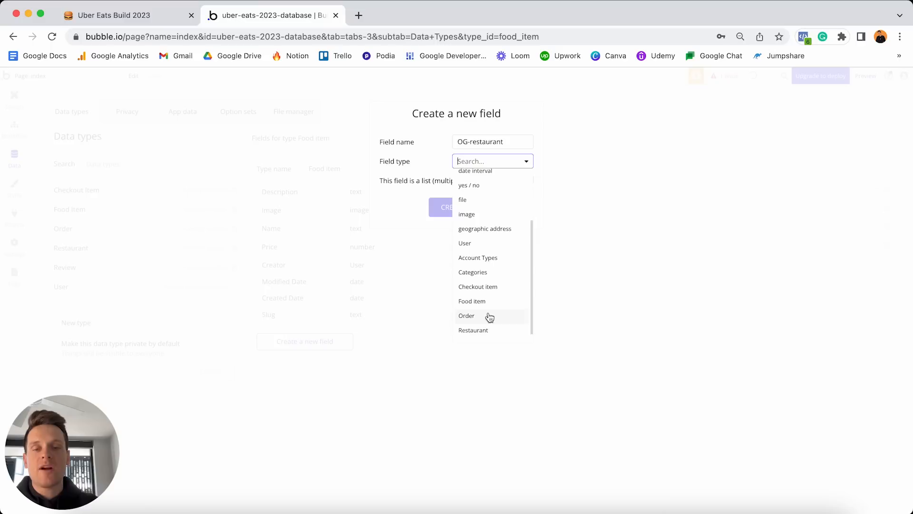
click(491, 330)
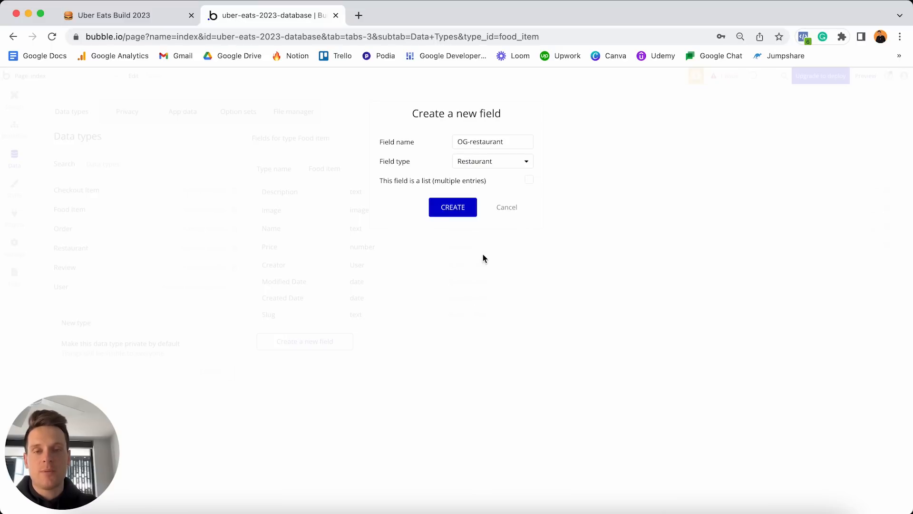
click(461, 209)
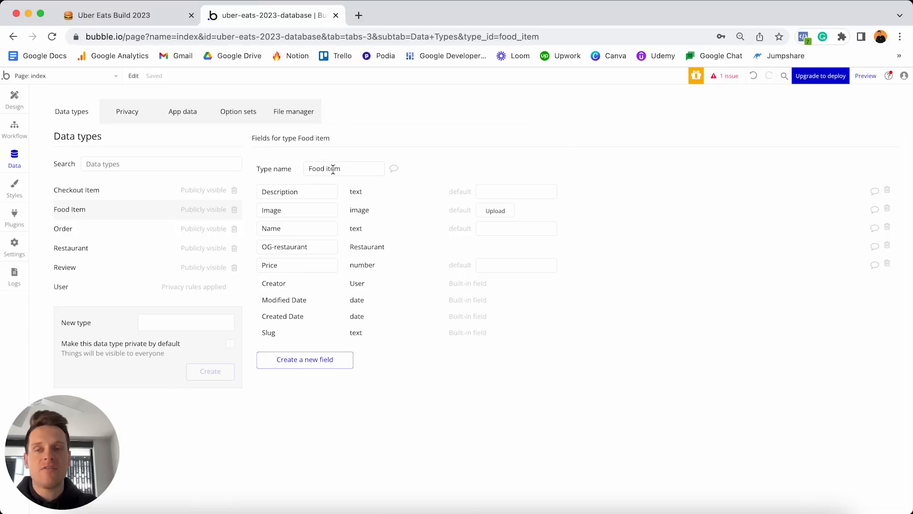
click(152, 17)
Check off the five Food Item to-dos, select the five Checkout Item lines, and return to Bubble.
click(357, 205)
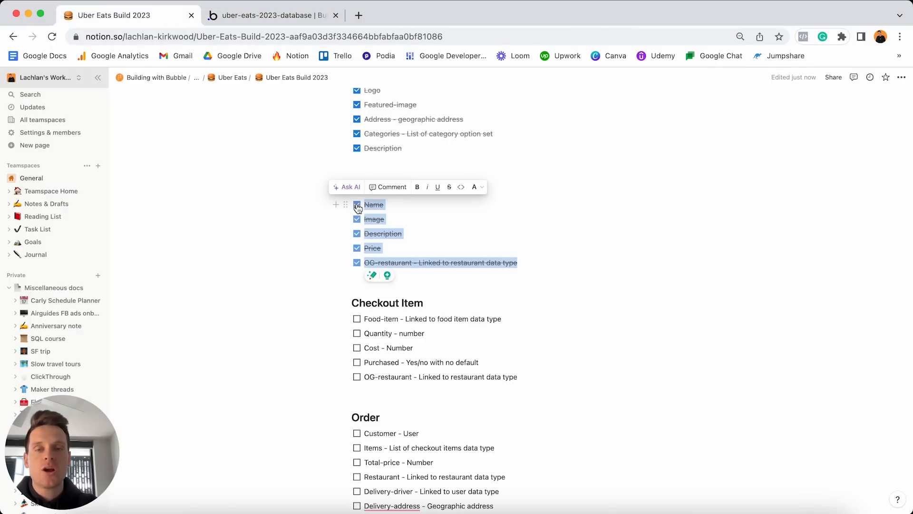
click(427, 243)
scroll(426, 240, down, 3)
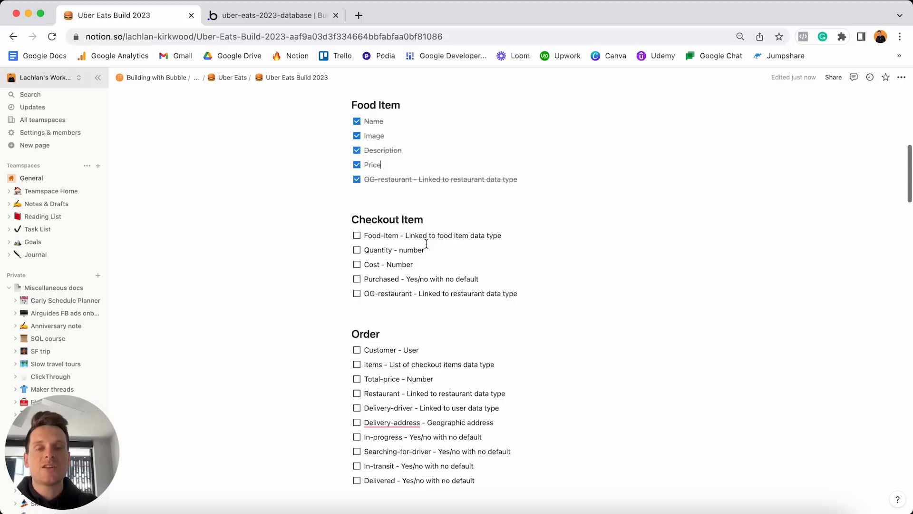
click(522, 297)
drag(532, 298, 360, 238)
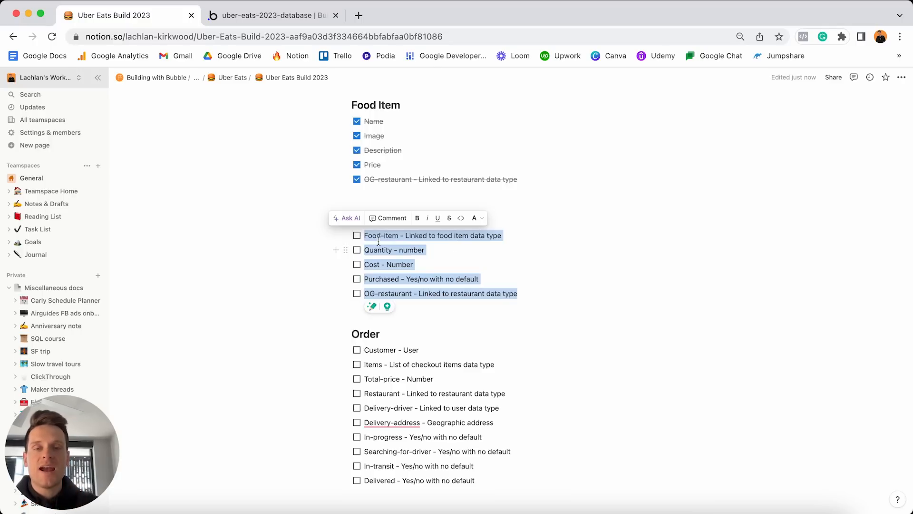
click(285, 11)
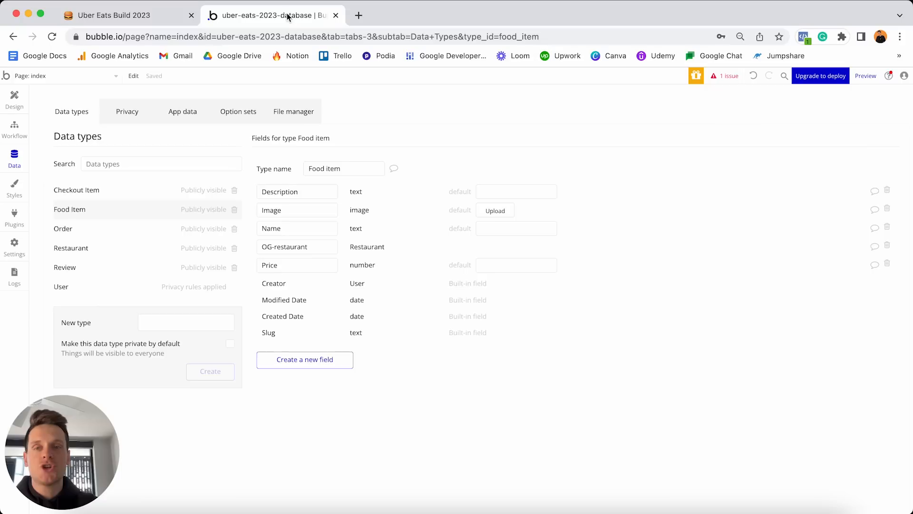
Create a Food-item field of type Food item on the Checkout item type.
click(97, 192)
click(326, 267)
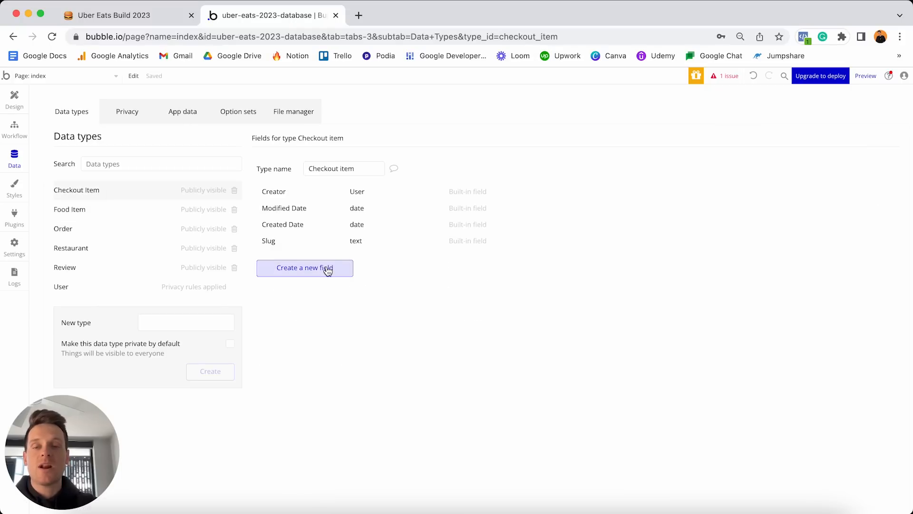
text(Food-item)
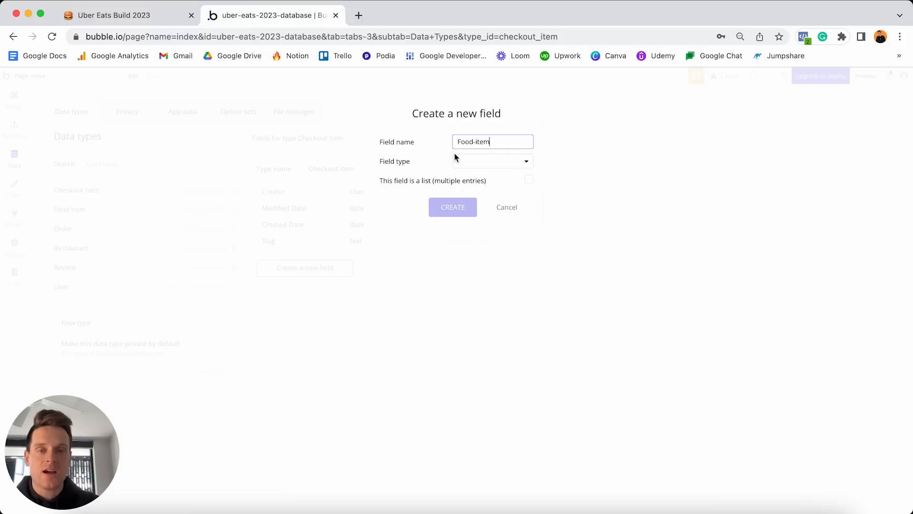
click(484, 165)
scroll(488, 263, down, 5)
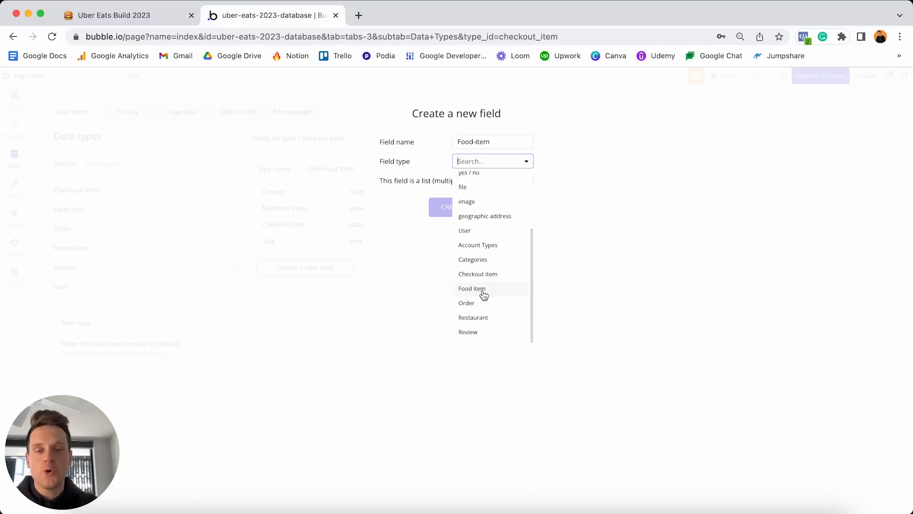
click(487, 294)
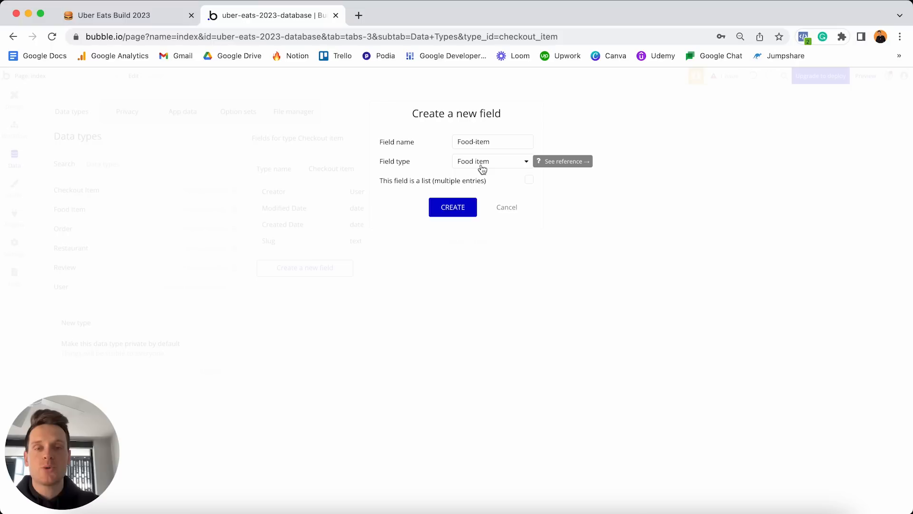
click(449, 208)
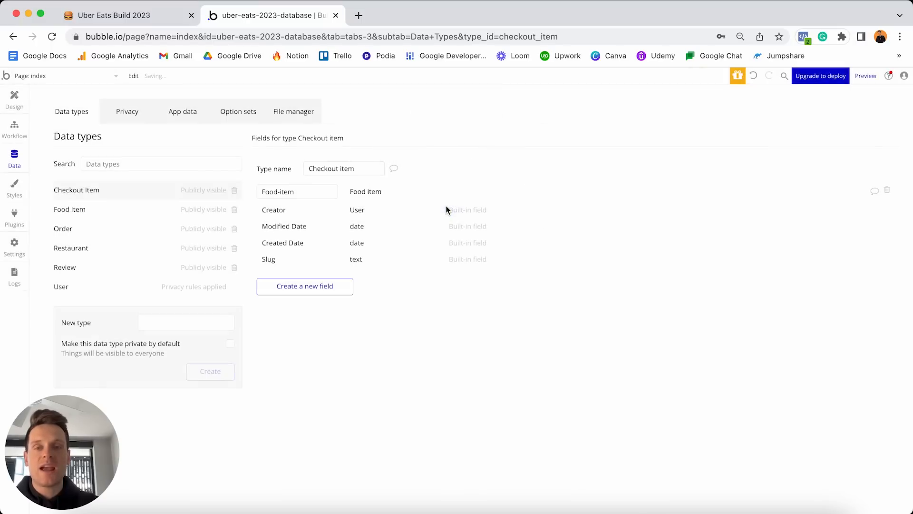
Add a Quantity number field to Checkout item.
click(332, 286)
text(Quantity)
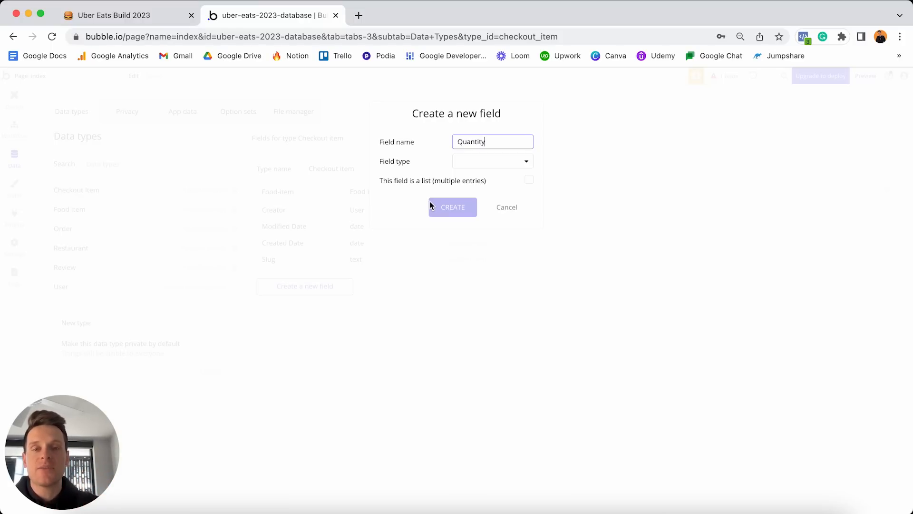
click(468, 164)
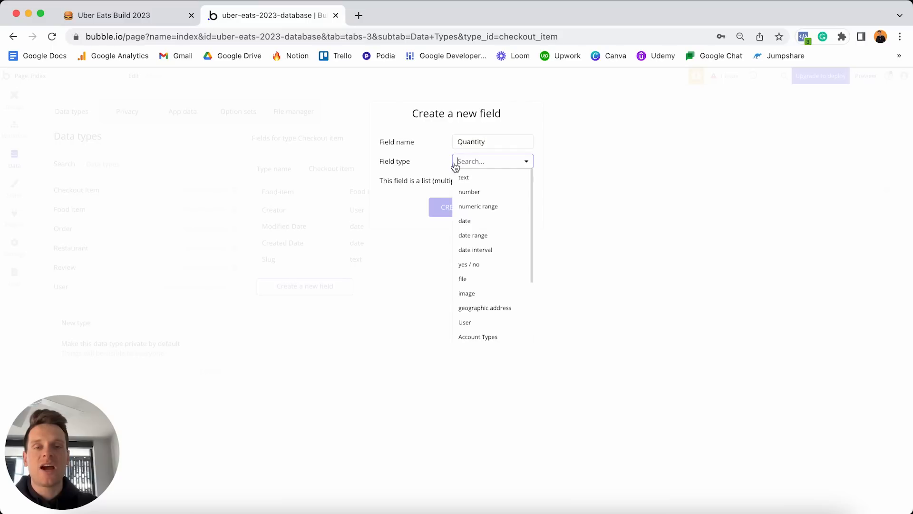
click(469, 192)
click(460, 209)
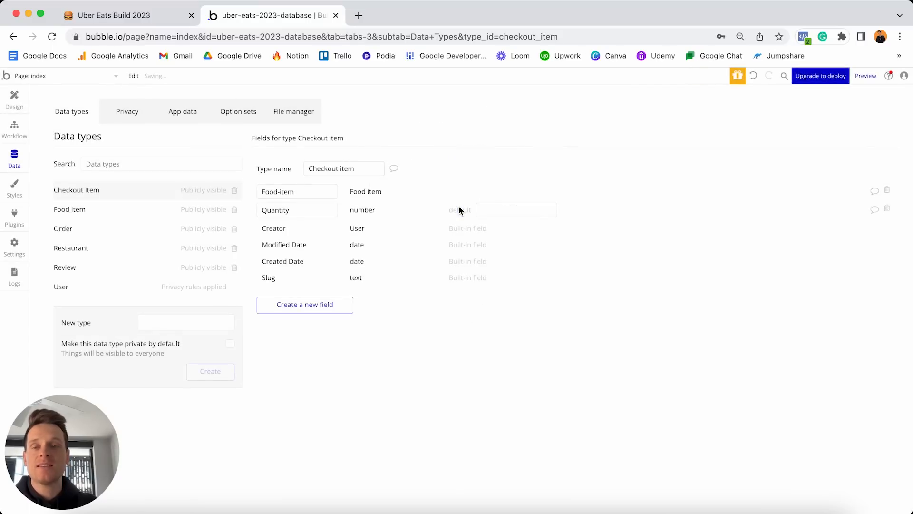
Add a Cost number field to Checkout item.
click(329, 304)
text(Cost)
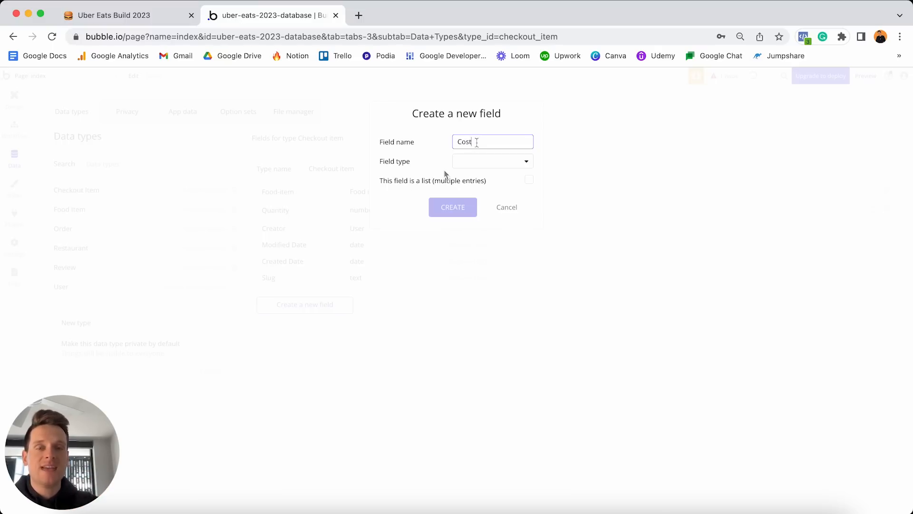
double_click(482, 141)
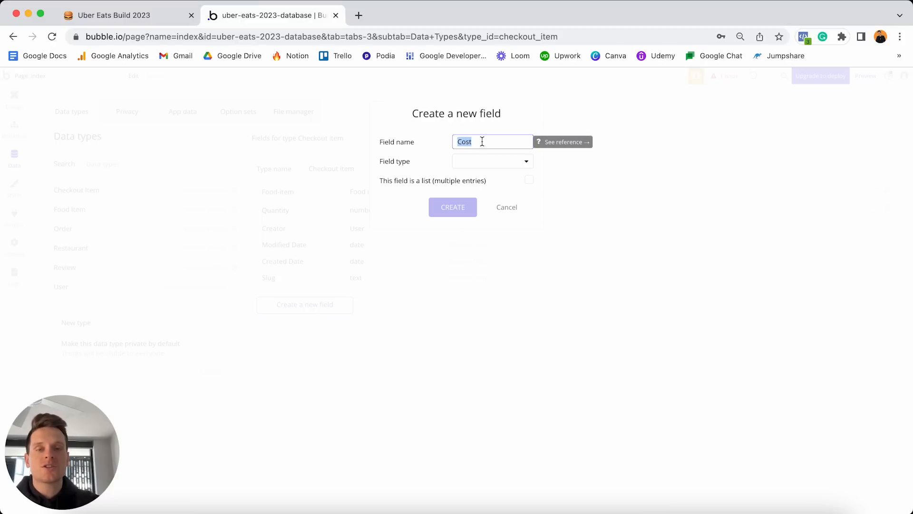
click(466, 160)
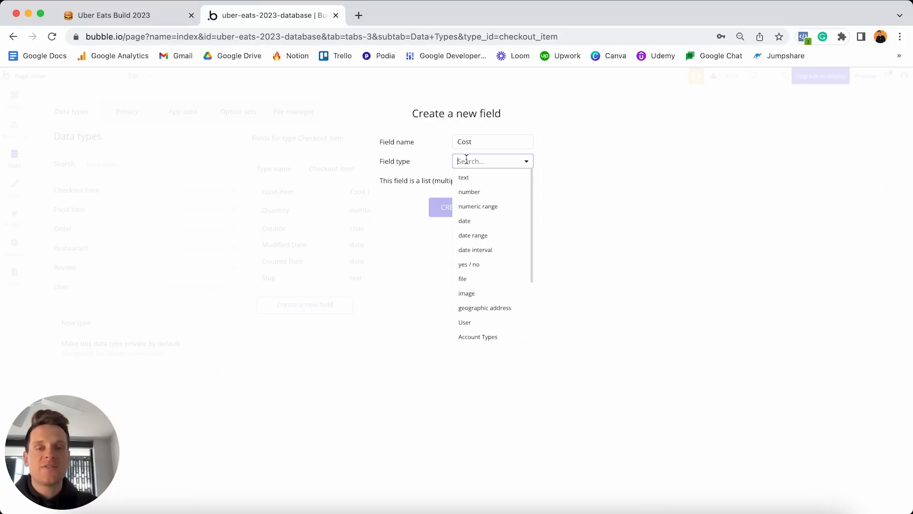
click(485, 195)
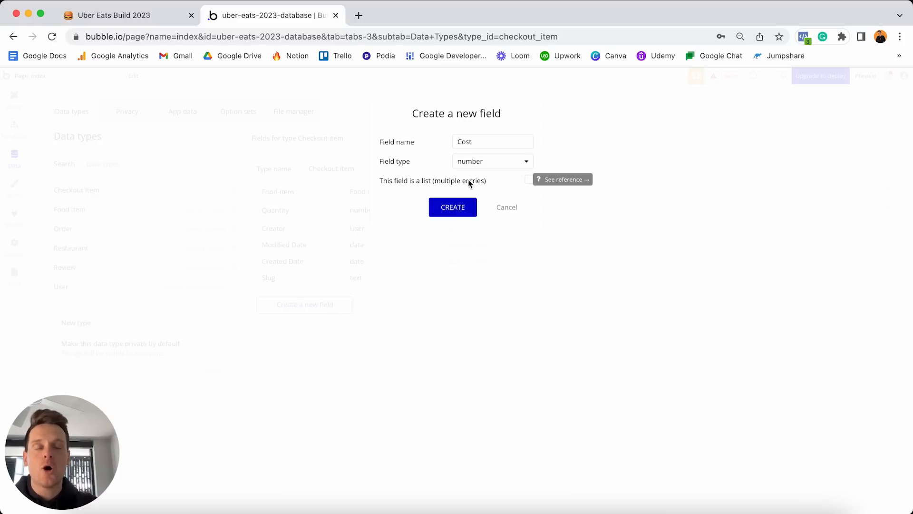
click(452, 209)
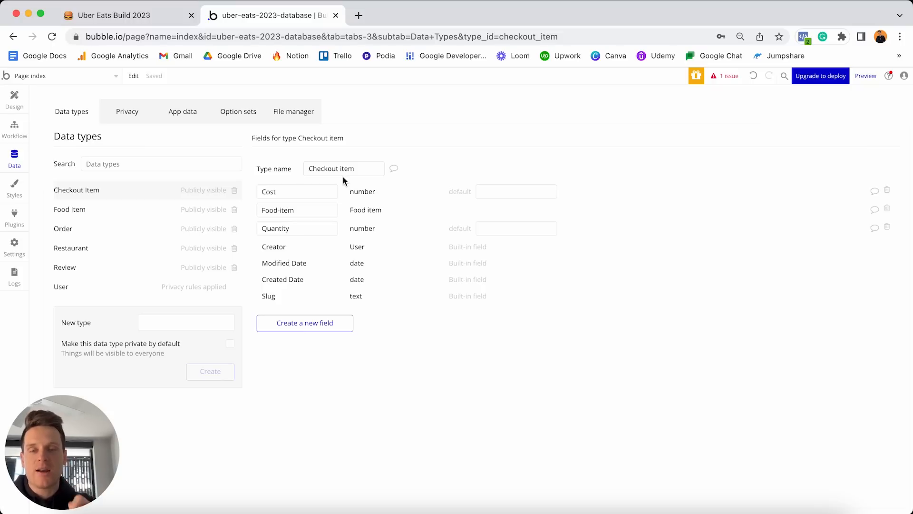
Create an OG-restaurant field of type Restaurant on Checkout item.
click(310, 327)
text(O)
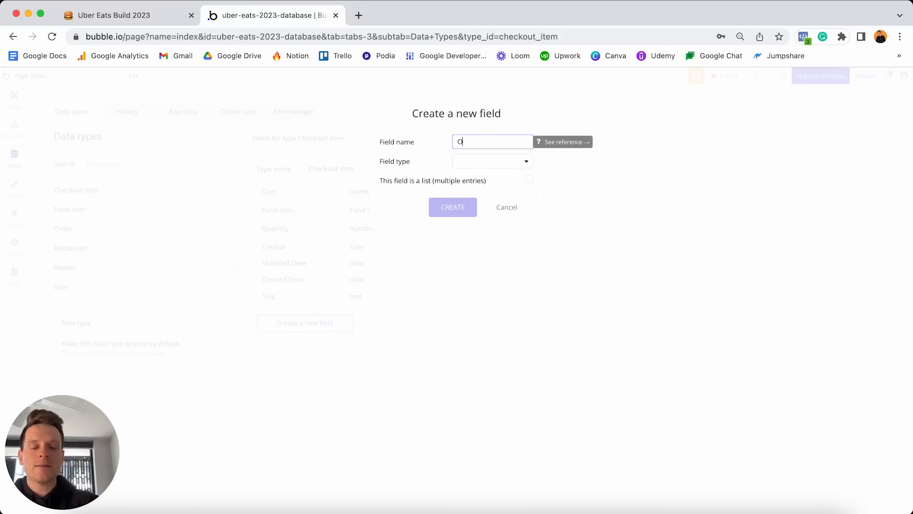
text(G-restaurant)
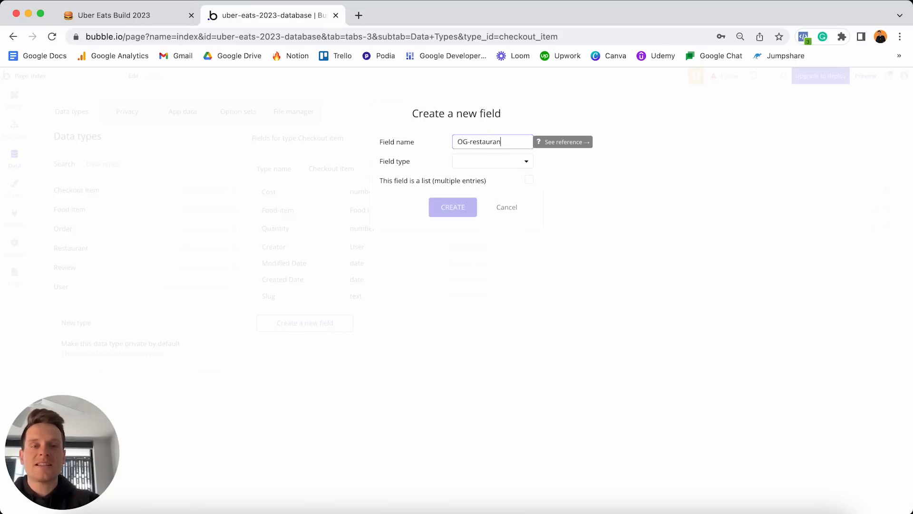
click(512, 161)
scroll(492, 234, down, 3)
scroll(493, 234, down, 1)
click(477, 316)
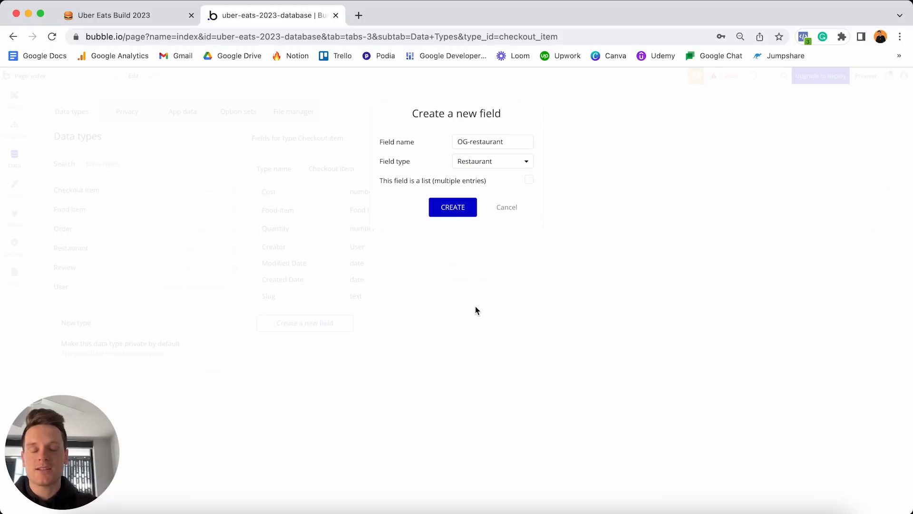
click(455, 206)
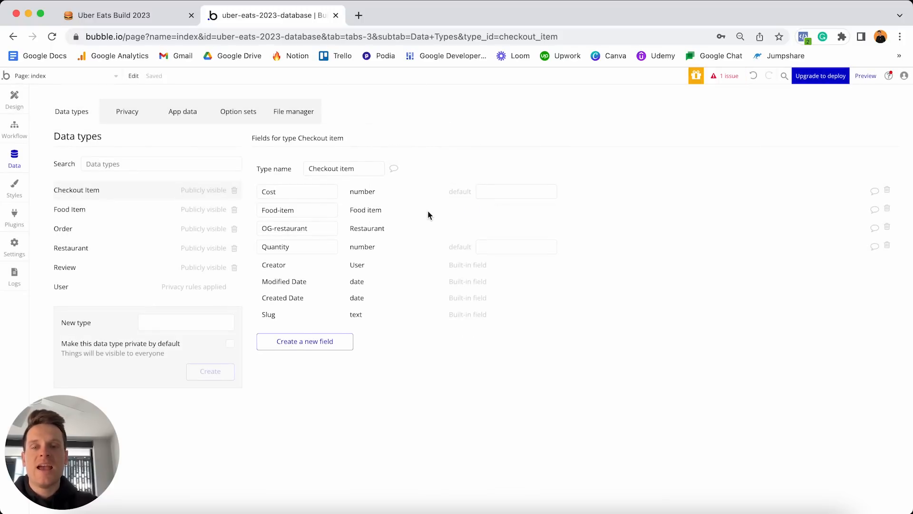
Start a new field named Purchased with type yes / no.
click(284, 344)
text(Purchased)
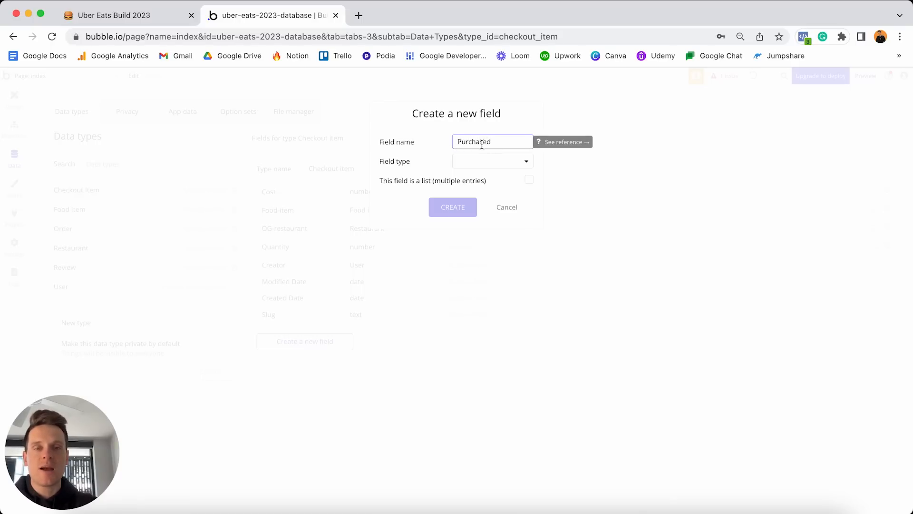
click(471, 162)
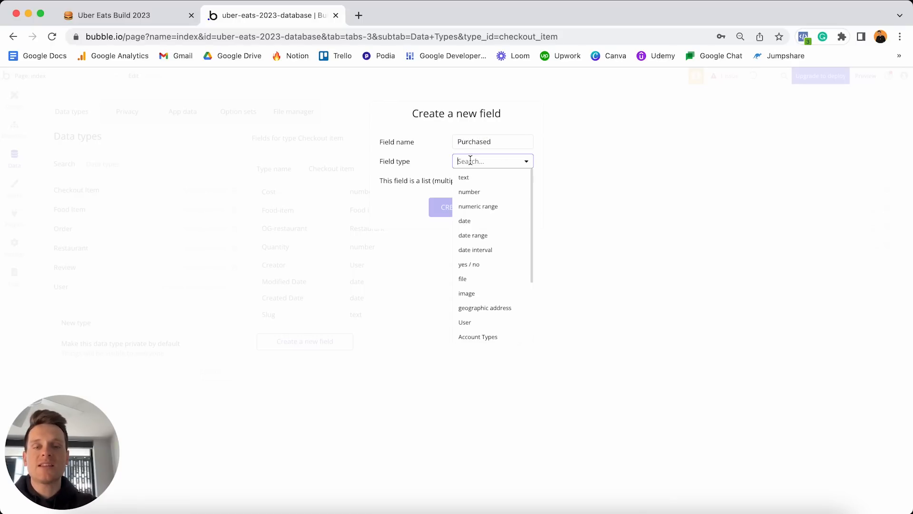
click(470, 264)
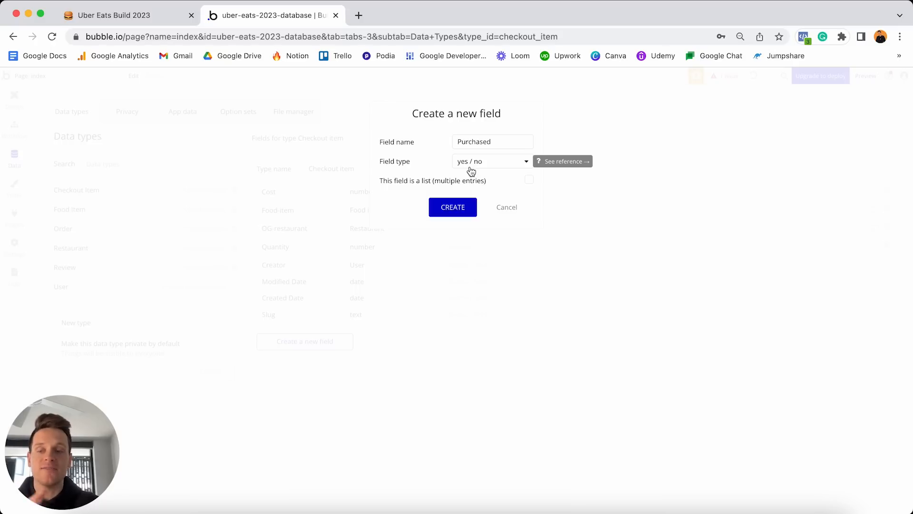
Create the Purchased yes / no field with a default value of no.
click(452, 206)
click(309, 247)
double_click(309, 247)
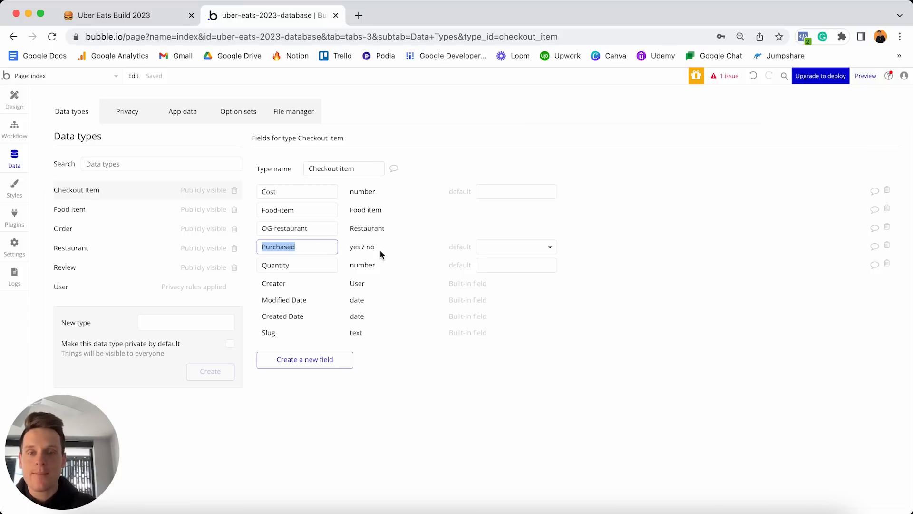
click(494, 252)
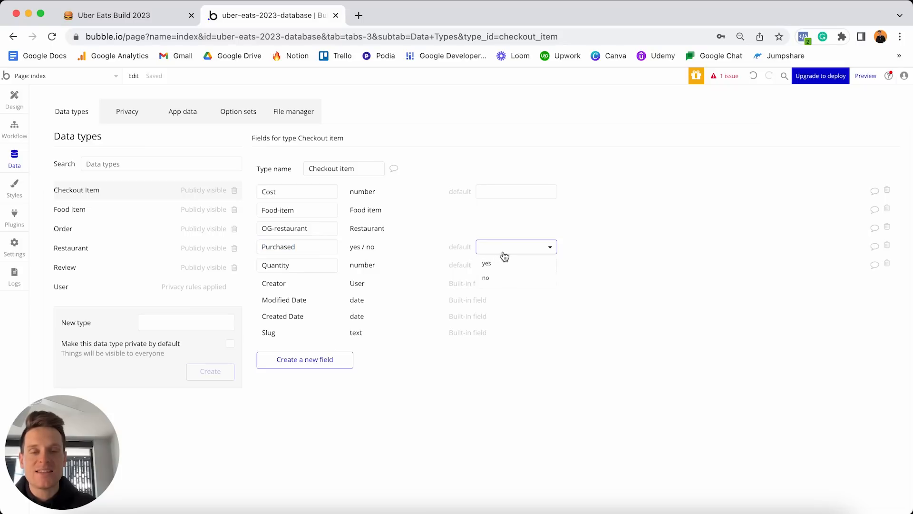
click(490, 279)
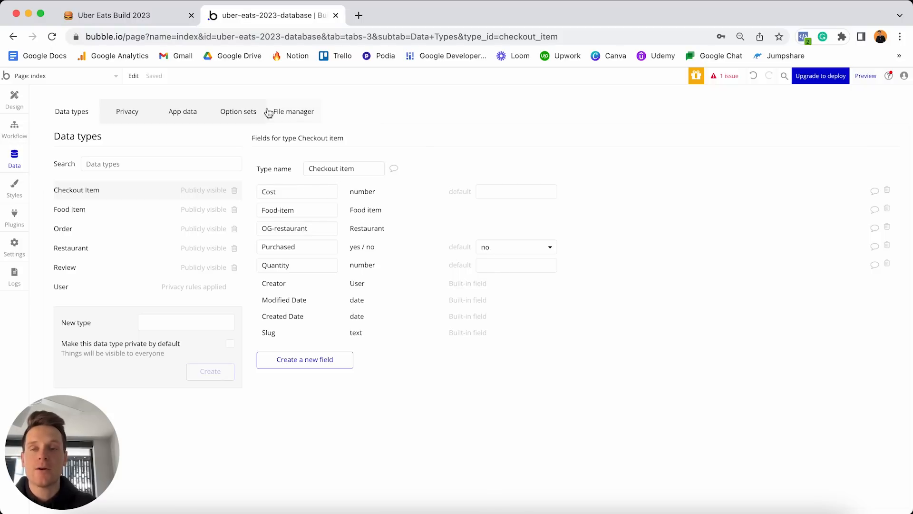
click(114, 15)
Tick off the five Checkout item lines, select the Order checklist, and return to Bubble.
click(357, 235)
scroll(464, 350, down, 2)
scroll(462, 343, down, 3)
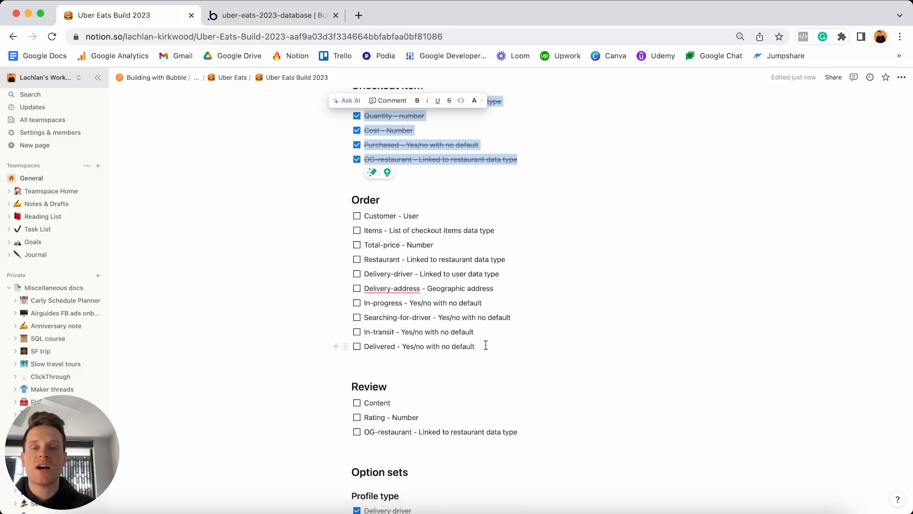
click(493, 349)
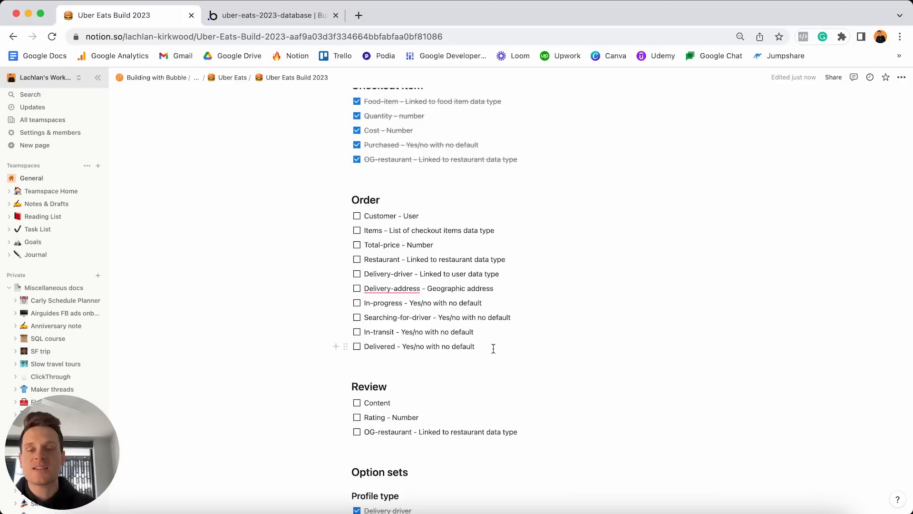
drag(493, 348, 363, 214)
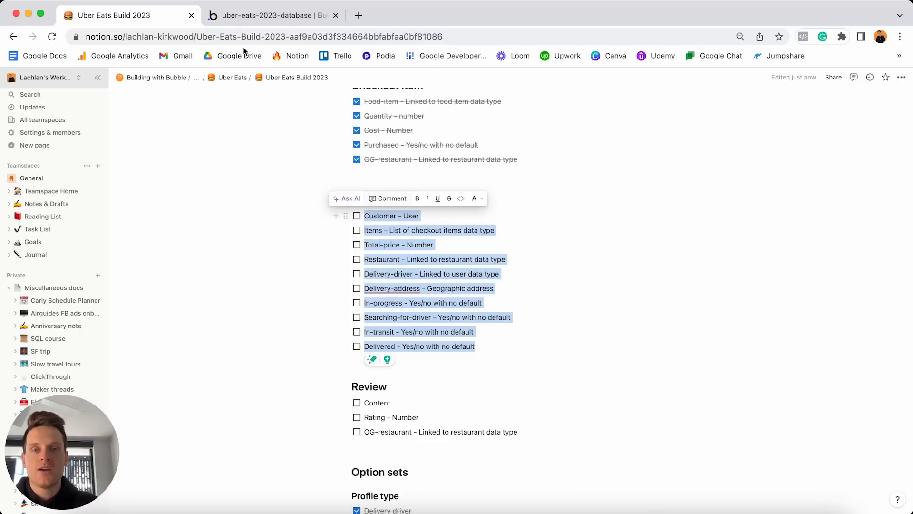
click(268, 16)
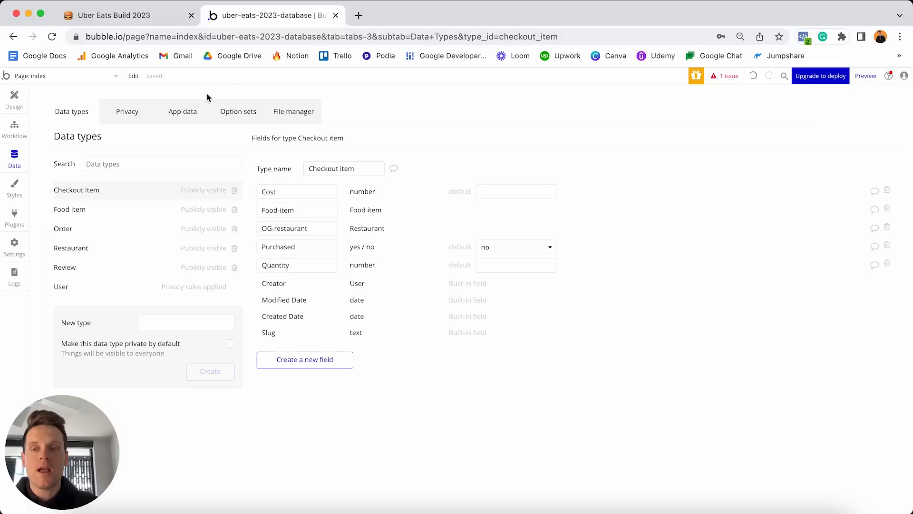
Add a Customer field of type User to the Order data type.
click(97, 231)
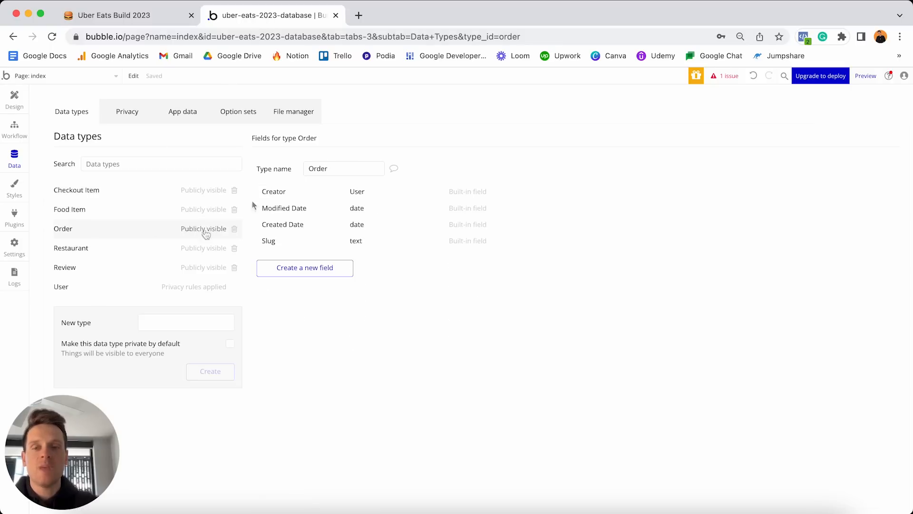
click(305, 268)
text(Customer)
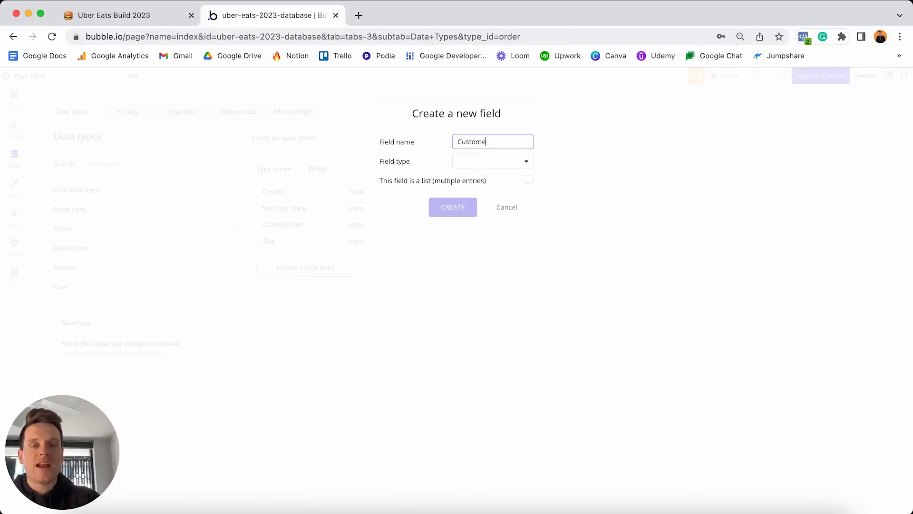
click(493, 162)
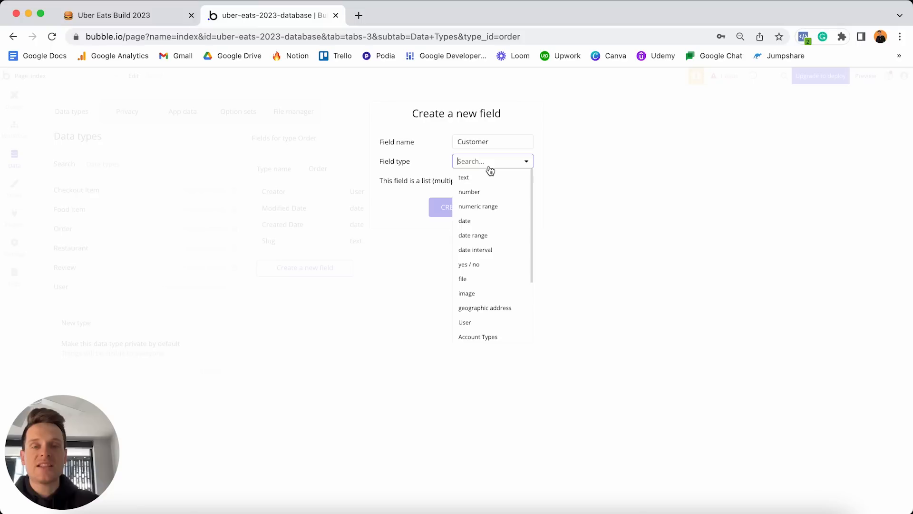
scroll(490, 214, down, 3)
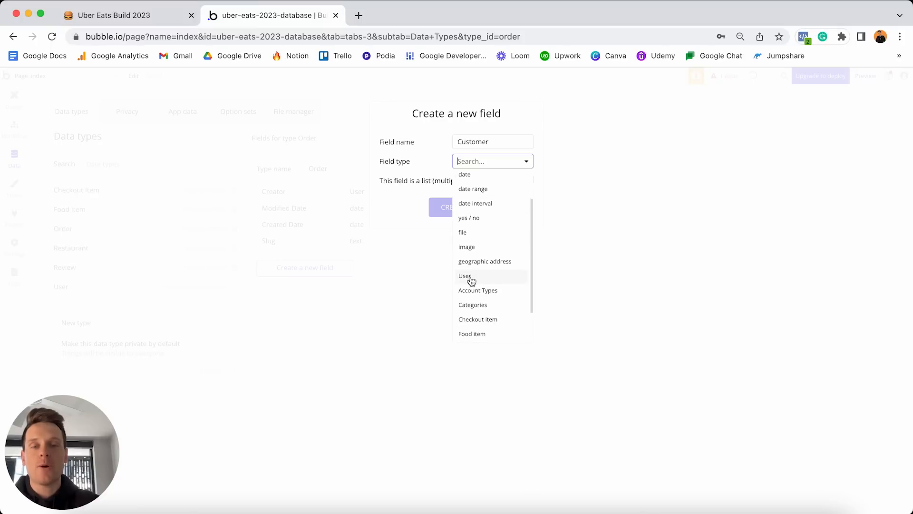
click(480, 276)
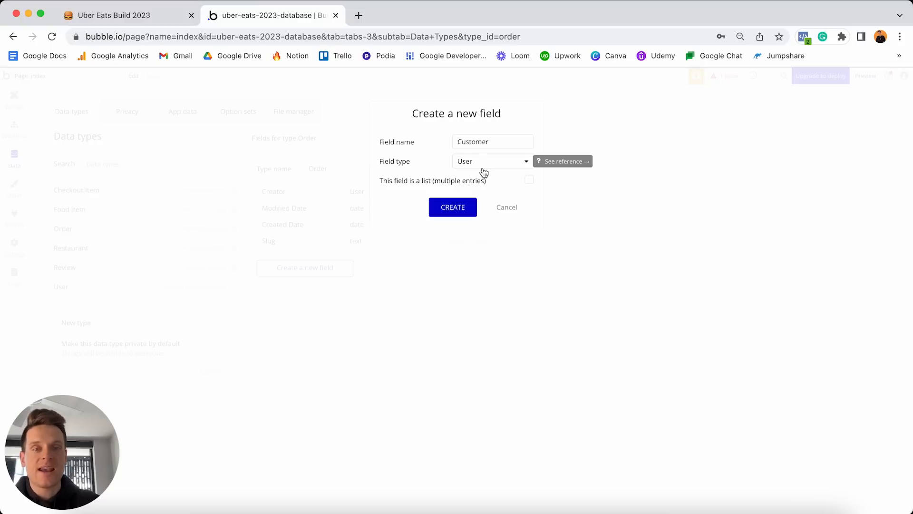
click(455, 206)
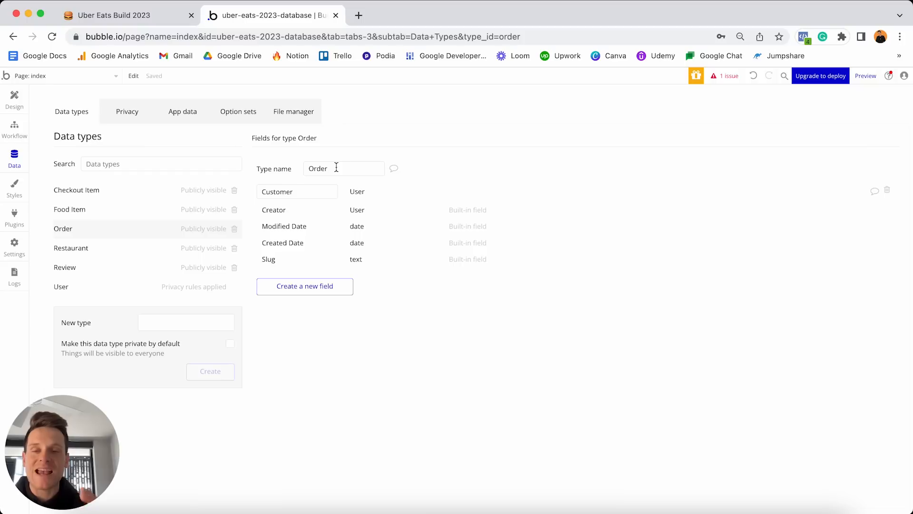
Add an Items field to Order holding a list of Checkout items.
click(306, 286)
text(Items)
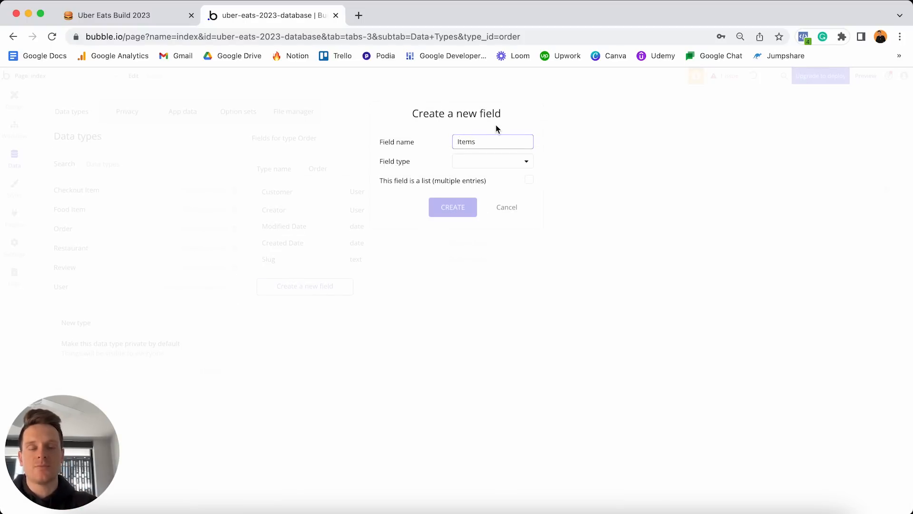
click(515, 163)
scroll(500, 230, down, 1)
scroll(500, 230, down, 2)
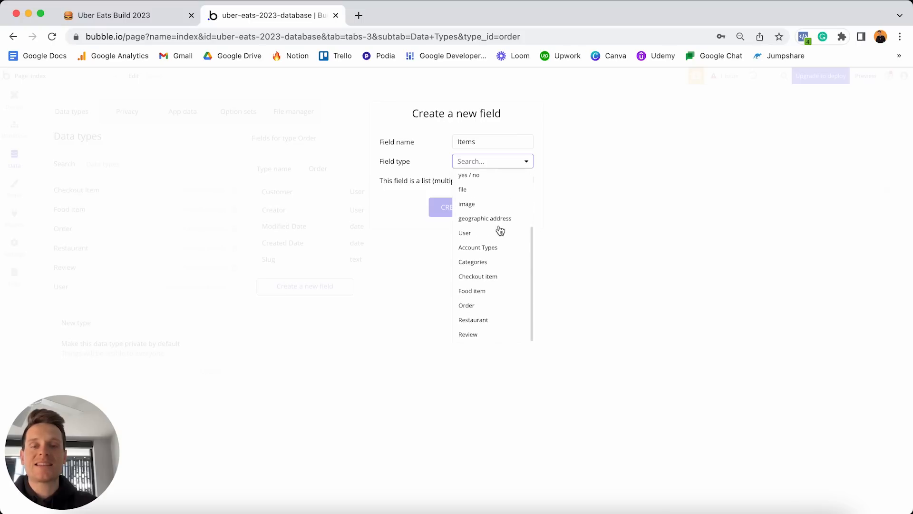
click(495, 280)
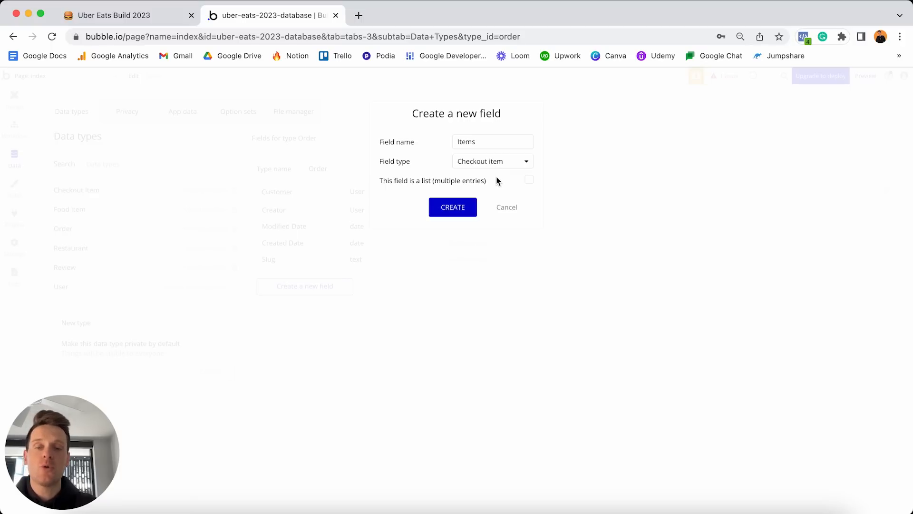
click(528, 182)
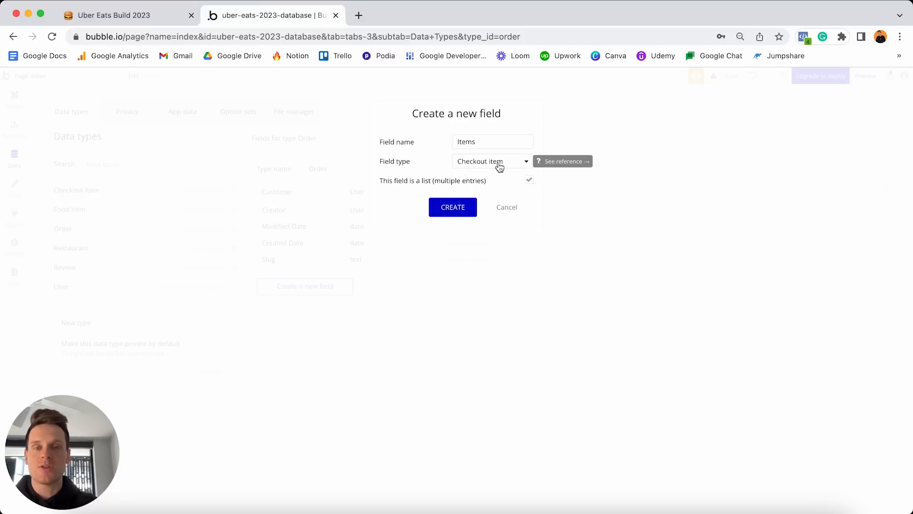
click(453, 208)
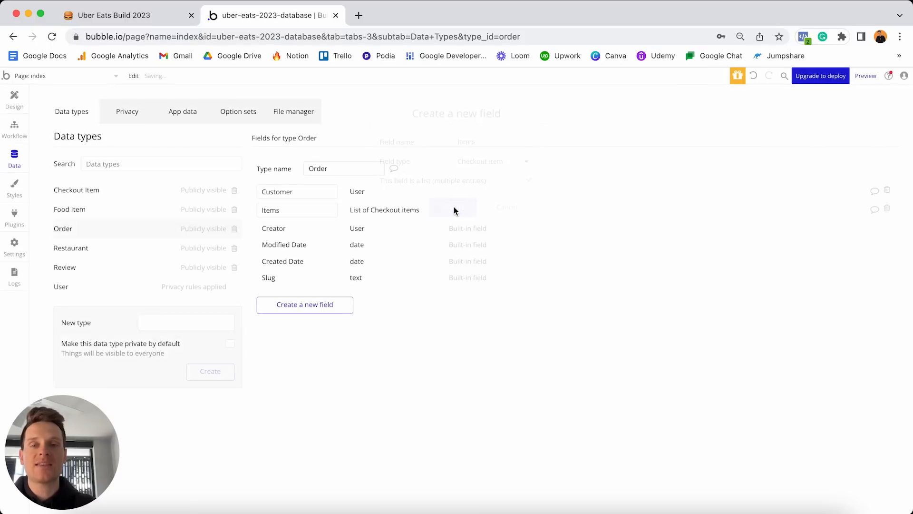
Add a Total-price number field to the Order type.
click(323, 308)
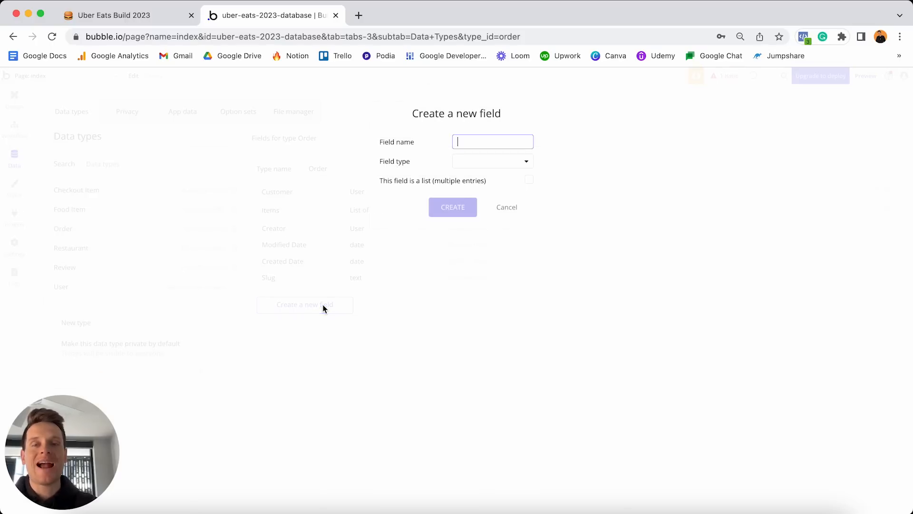
text(Tota)
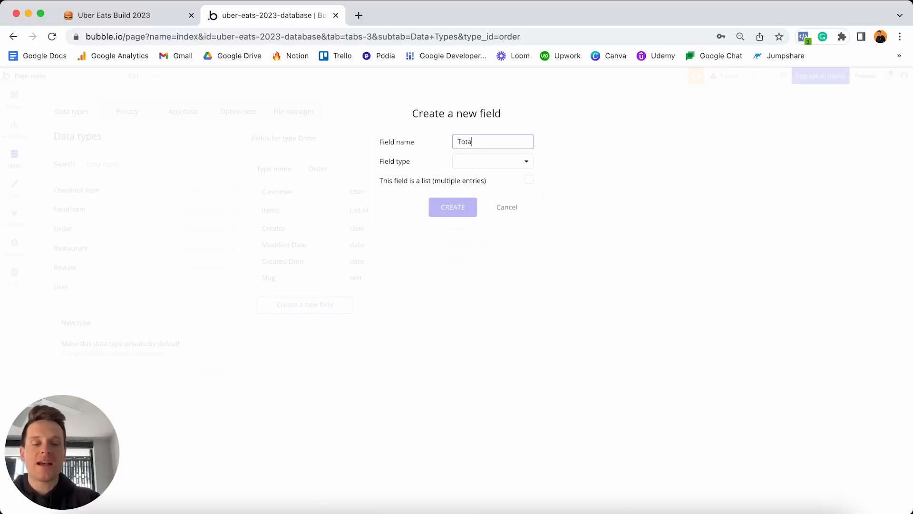
text(l-price)
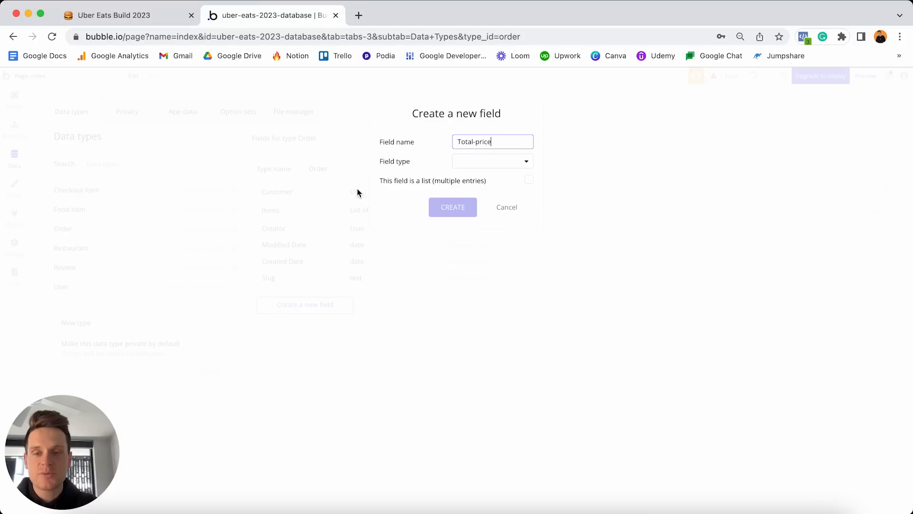
click(481, 164)
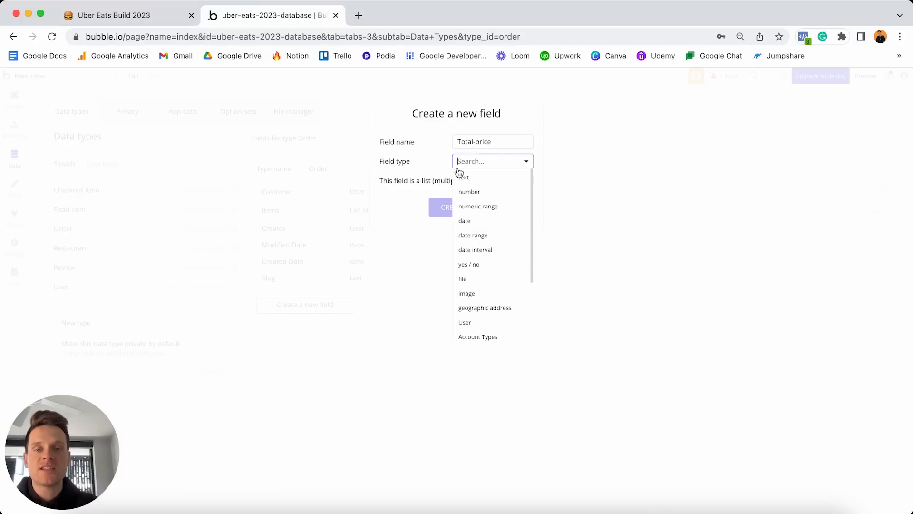
click(477, 192)
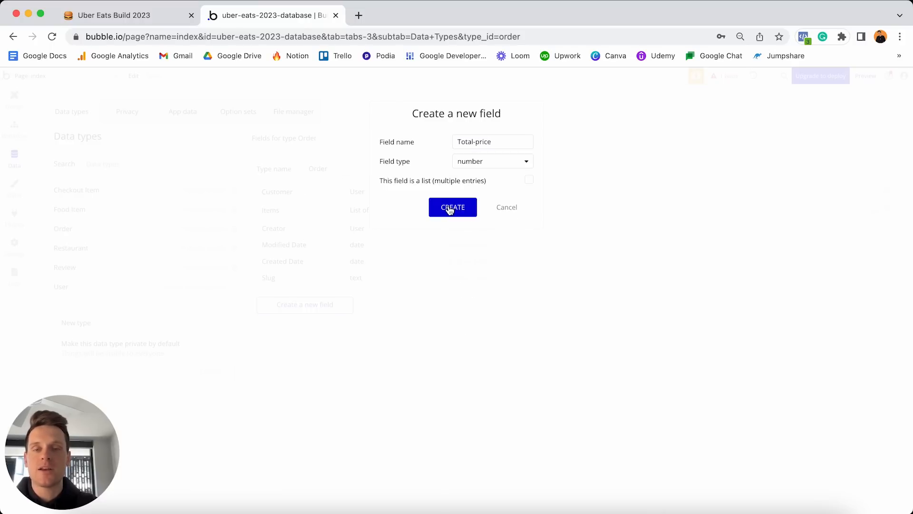
click(450, 207)
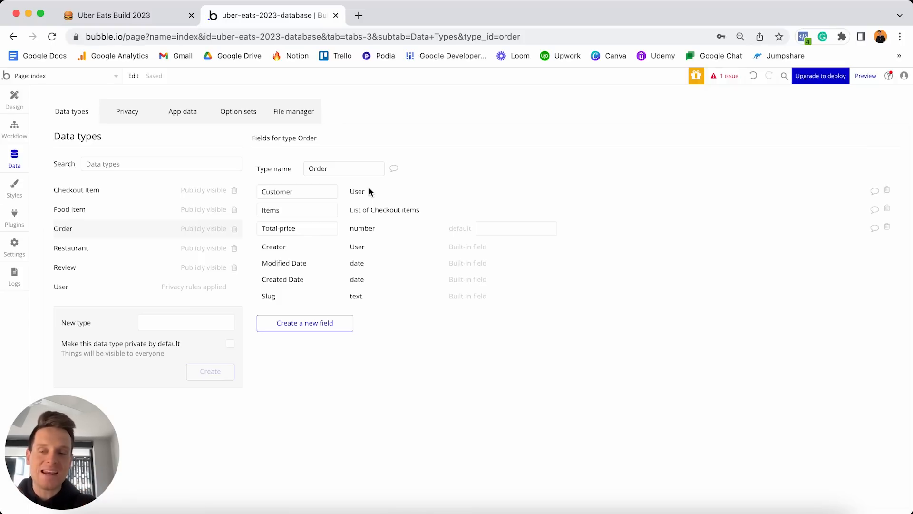
Add a Restaurant field to Order whose type is the Restaurant data type.
click(313, 323)
text(Restaurant)
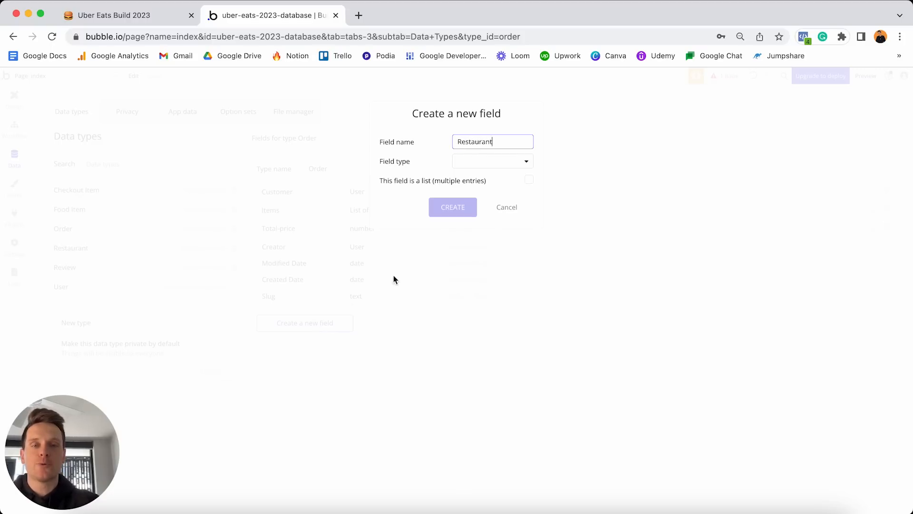
click(470, 164)
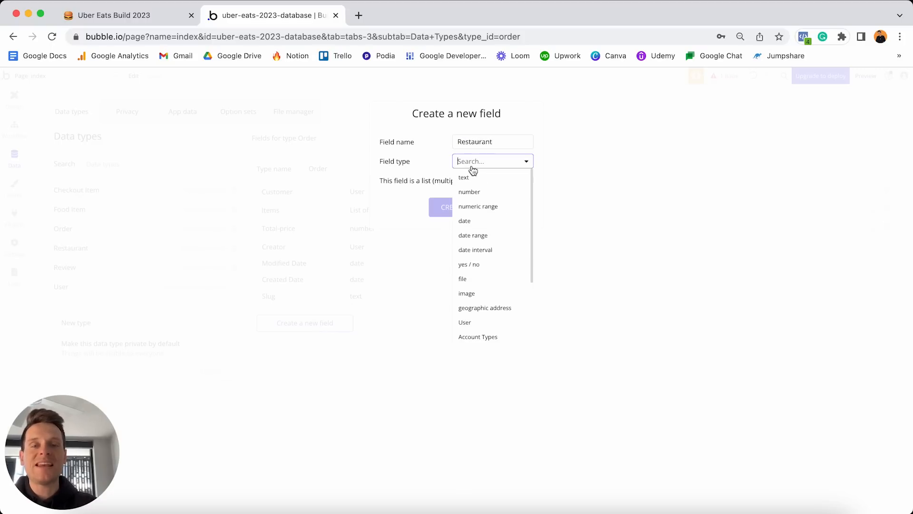
scroll(484, 260, down, 5)
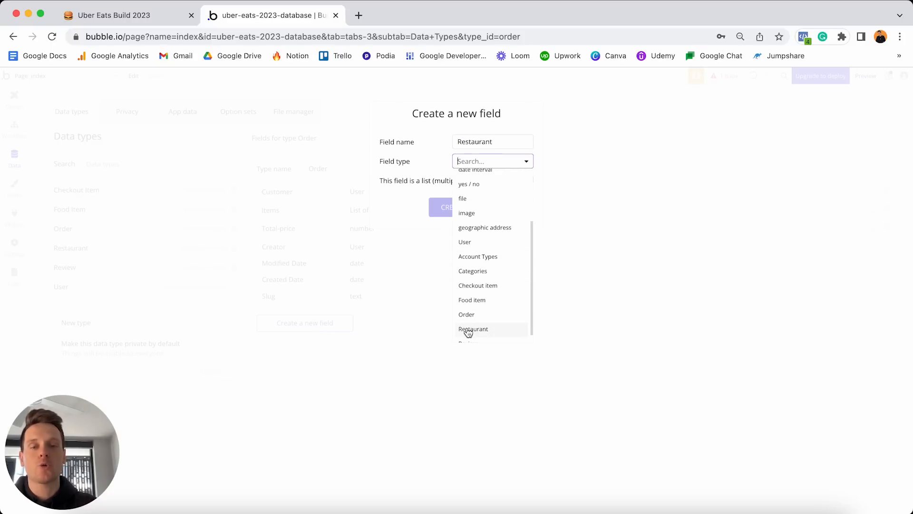
click(485, 333)
click(454, 208)
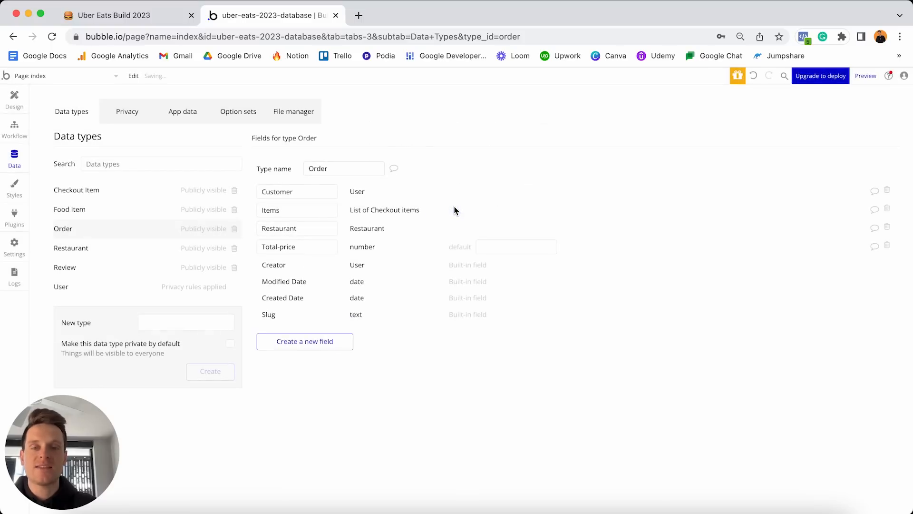
Add a Delivery-driver field of type User to Order.
click(322, 345)
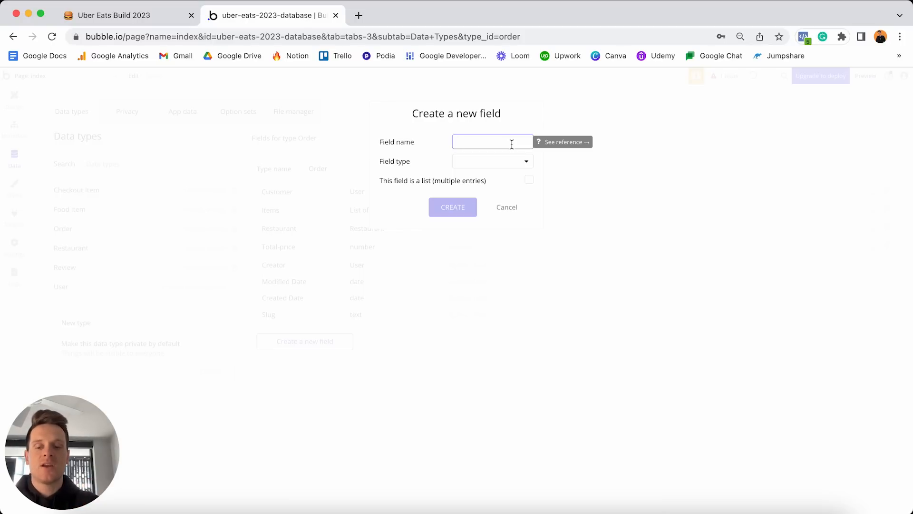
text(Delivery)
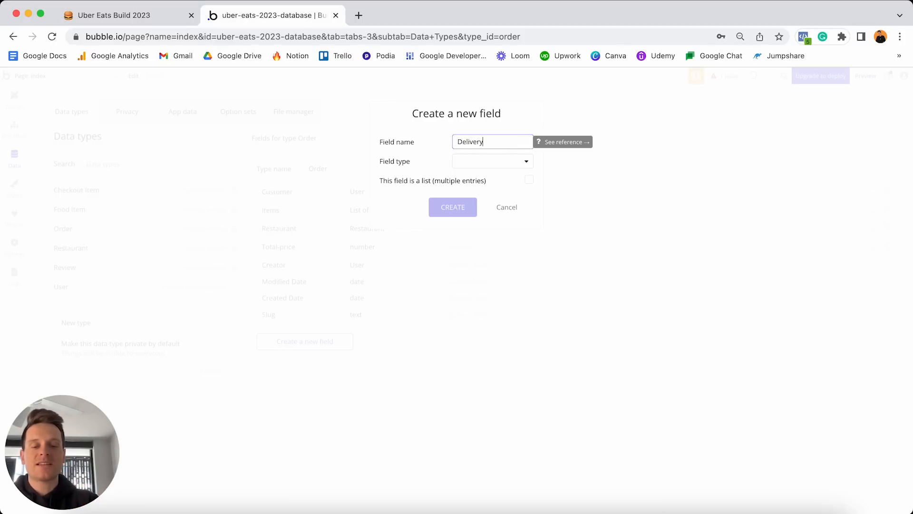
text(-driver)
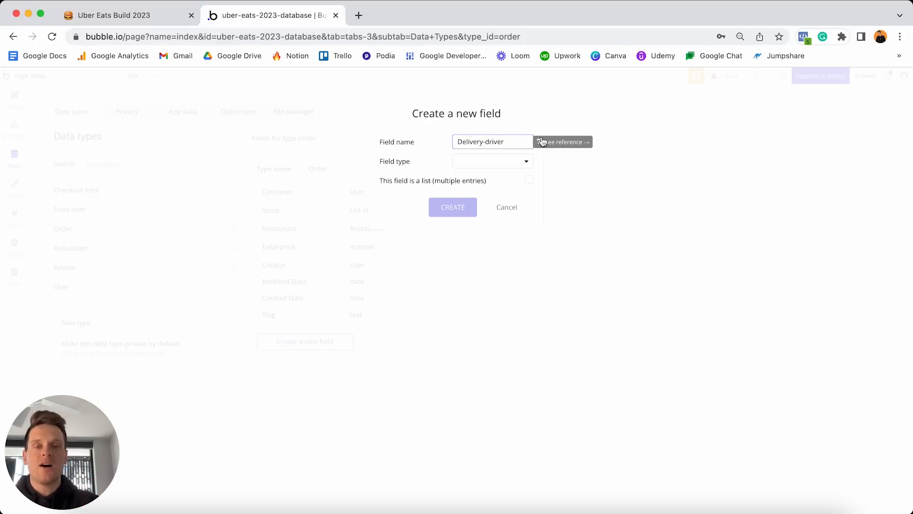
click(506, 162)
scroll(485, 246, down, 3)
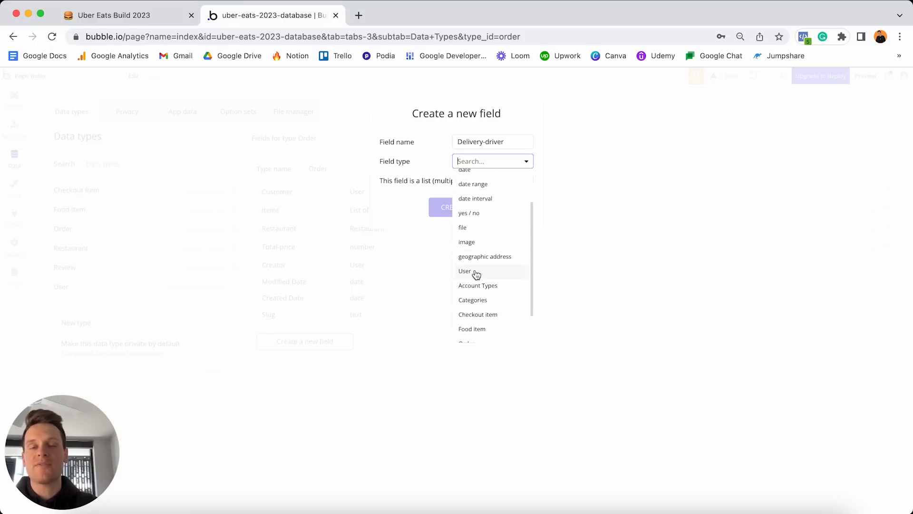
click(475, 272)
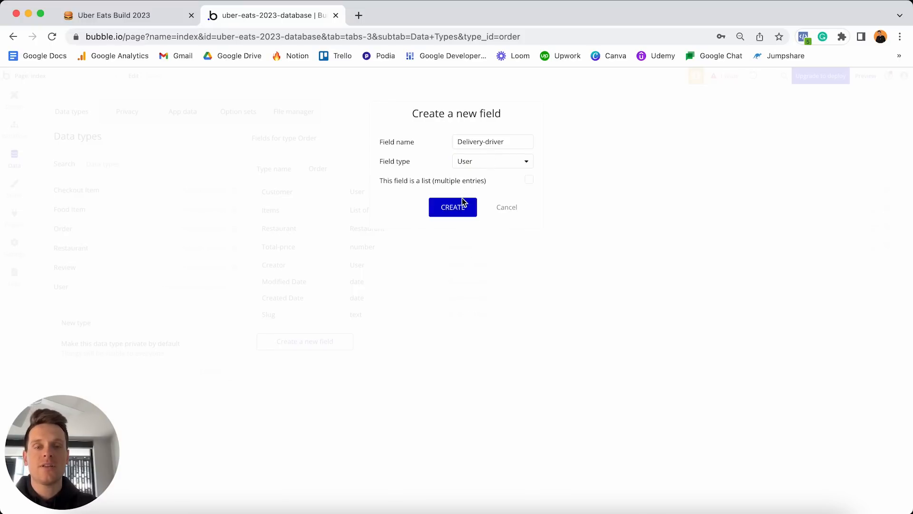
click(456, 209)
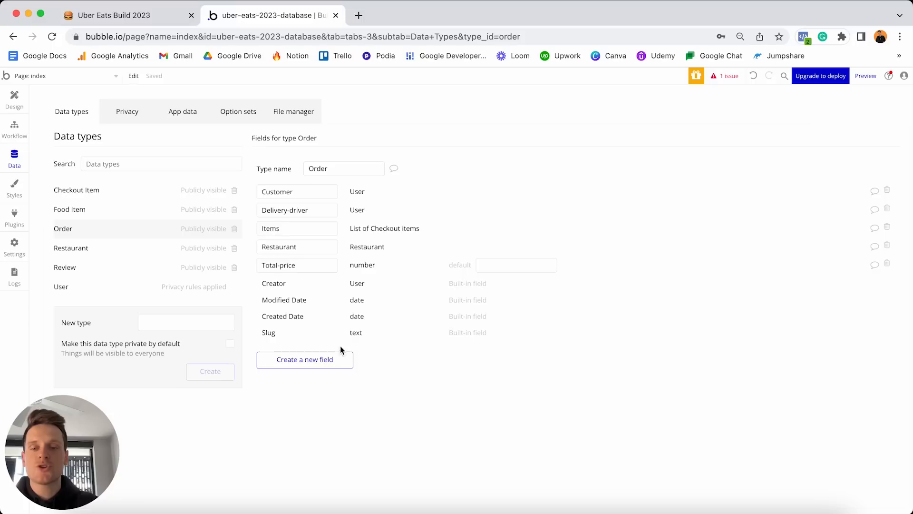
Add a Delivery-address field of type geographic address to Order.
click(328, 360)
text(Delivery-address)
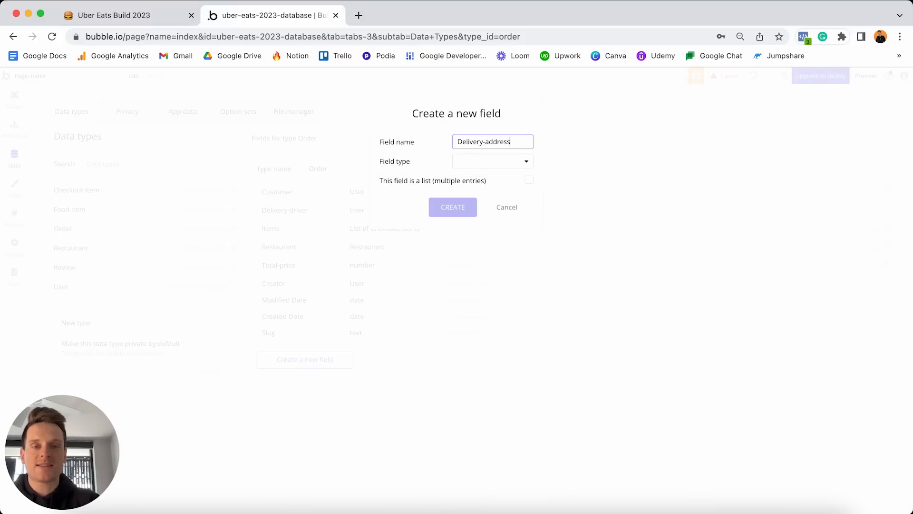
click(464, 165)
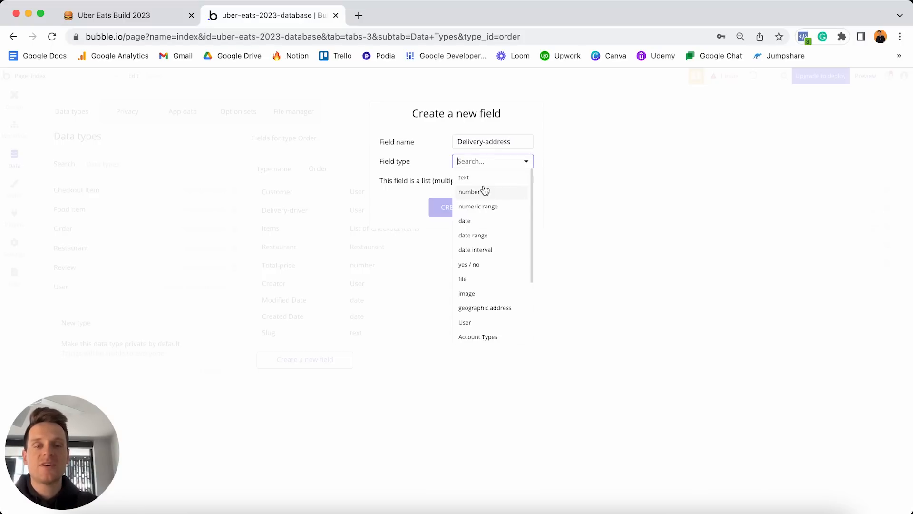
scroll(484, 190, down, 1)
scroll(484, 214, down, 1)
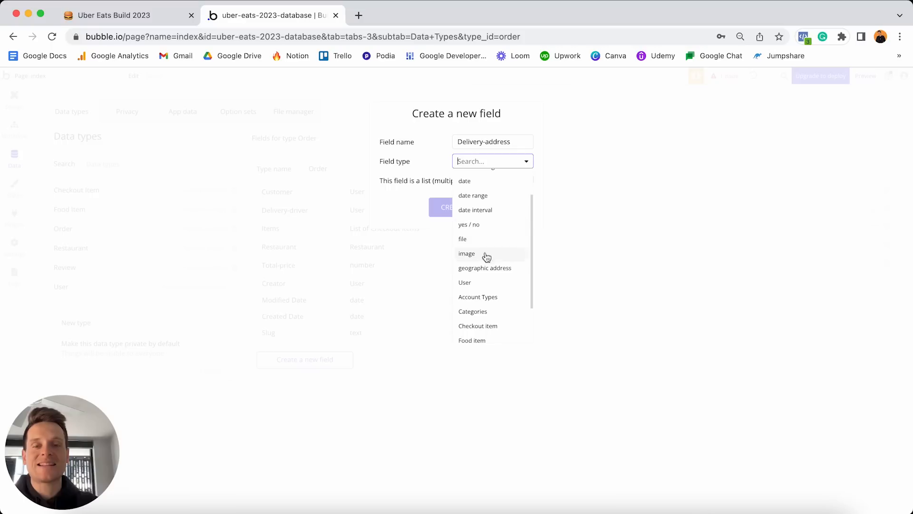
click(484, 269)
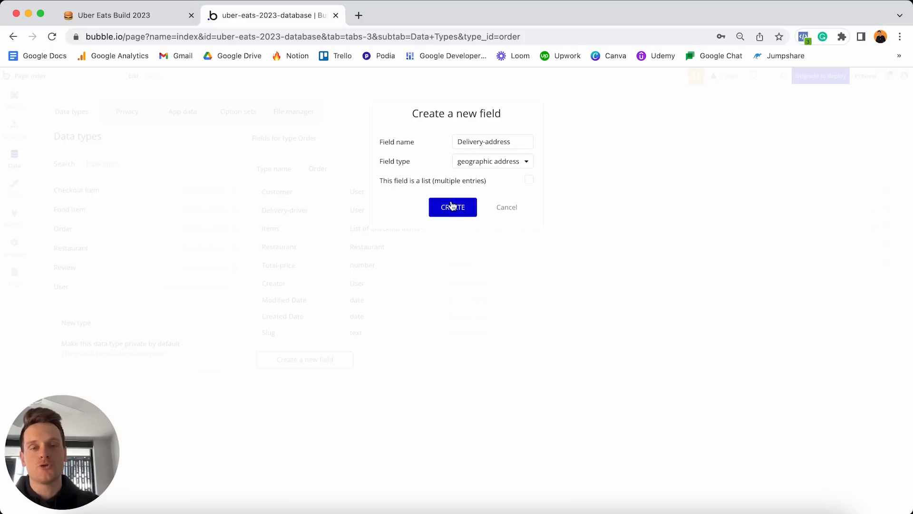
click(454, 208)
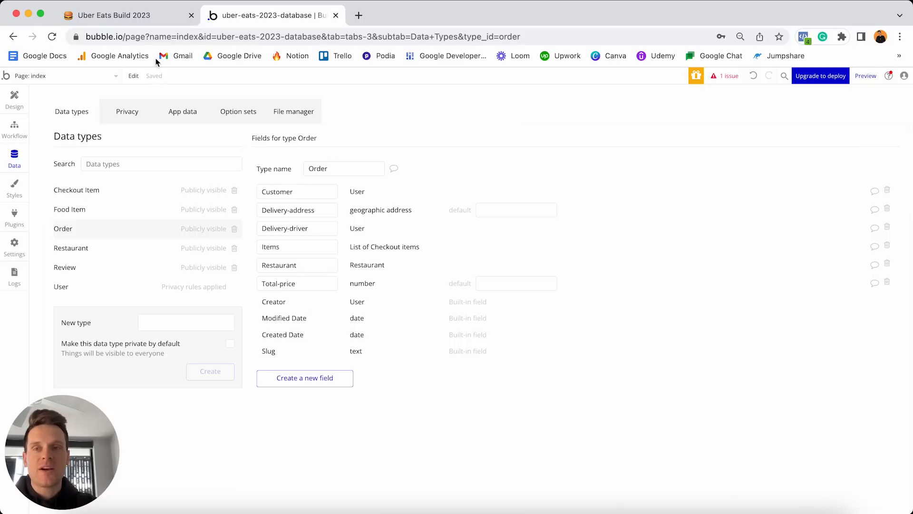
click(166, 19)
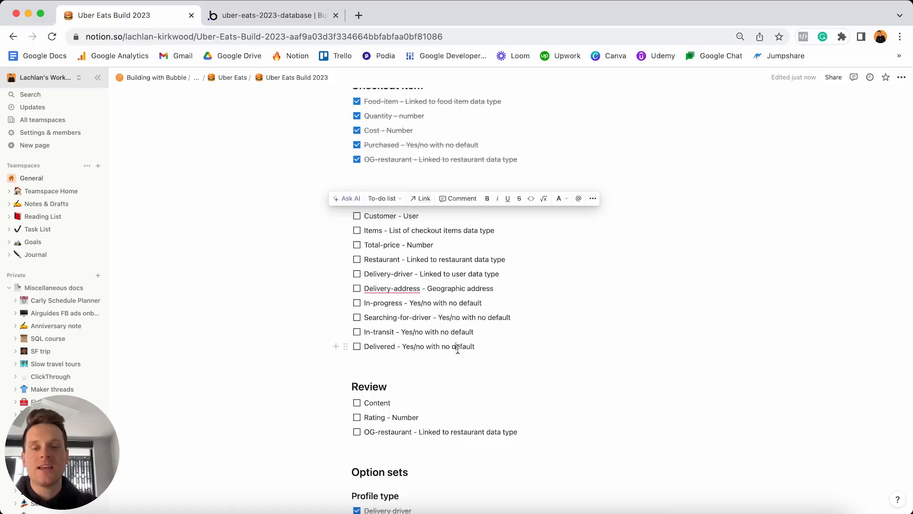
Highlight the Order plan lines In-progress, Searching-for-driver, In-transit and Delivered in Notion.
click(481, 348)
drag(475, 347, 363, 300)
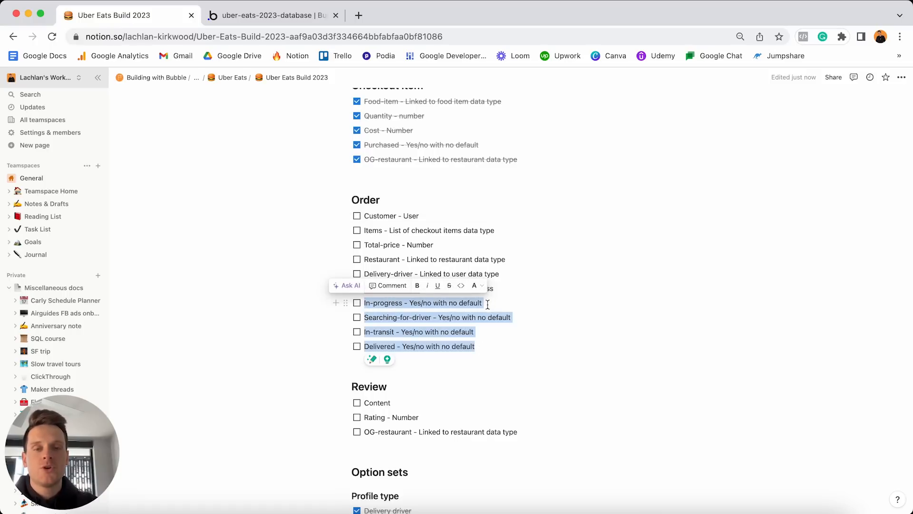
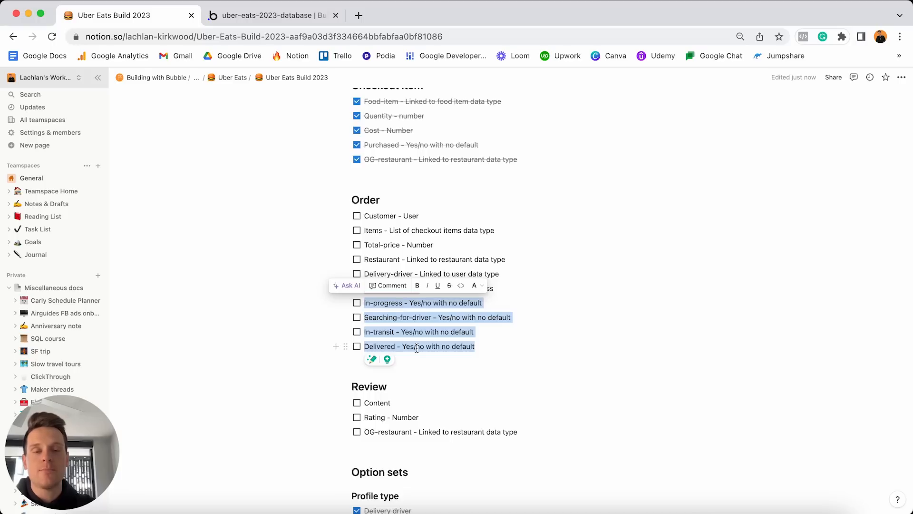
Add an In-progress yes/no field to the Order type, defaulting to no.
click(256, 15)
click(316, 384)
text(In-progress)
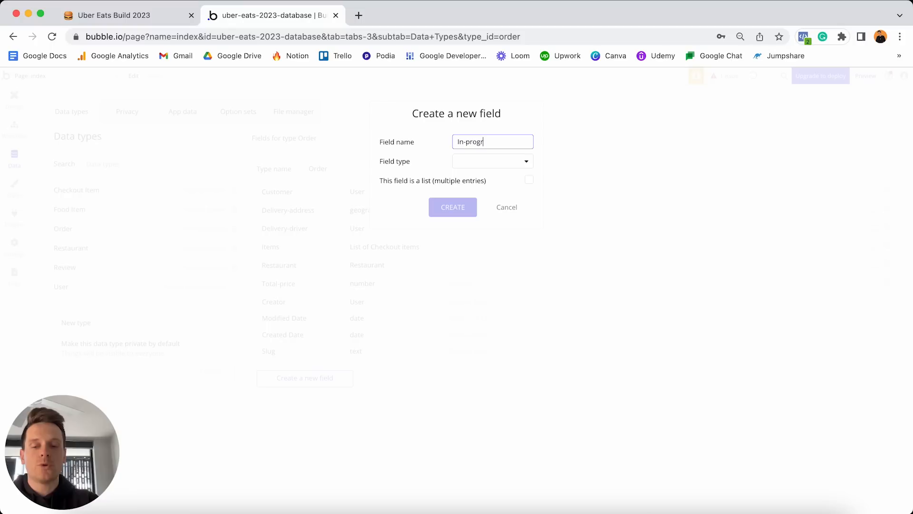
click(478, 163)
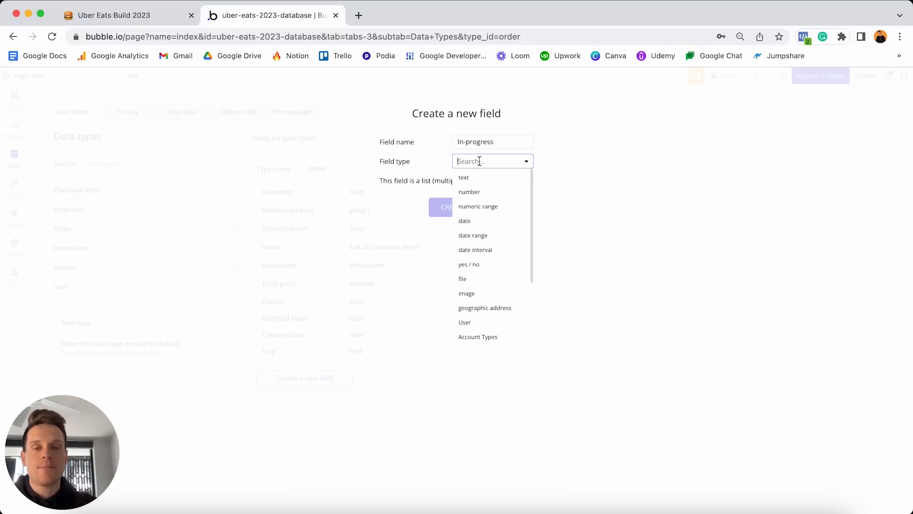
click(470, 265)
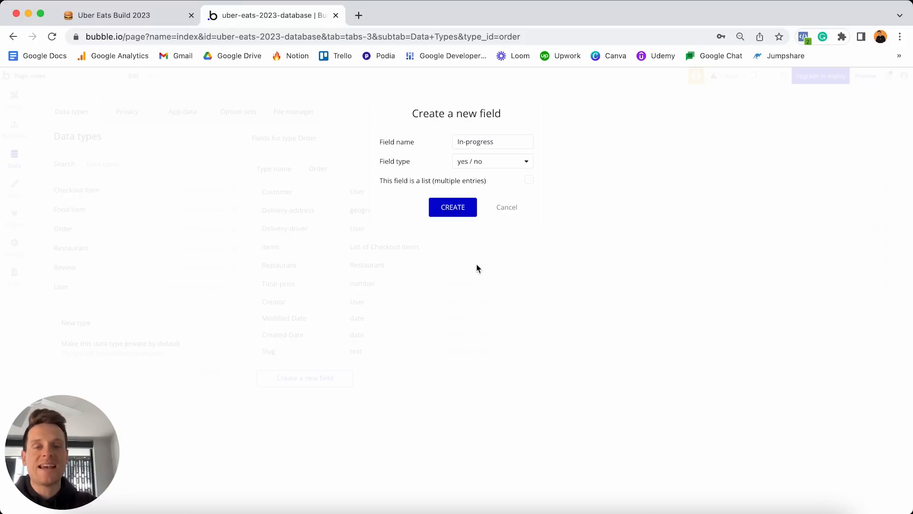
click(453, 206)
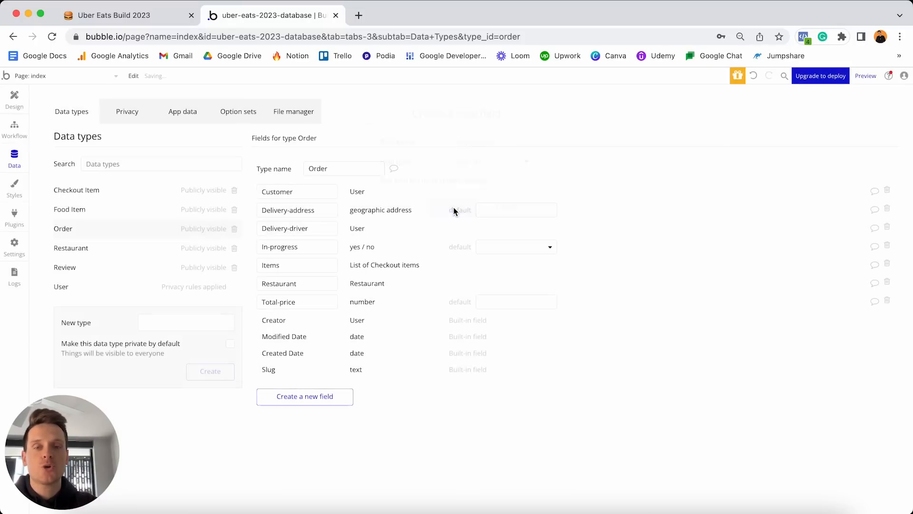
click(492, 251)
click(494, 278)
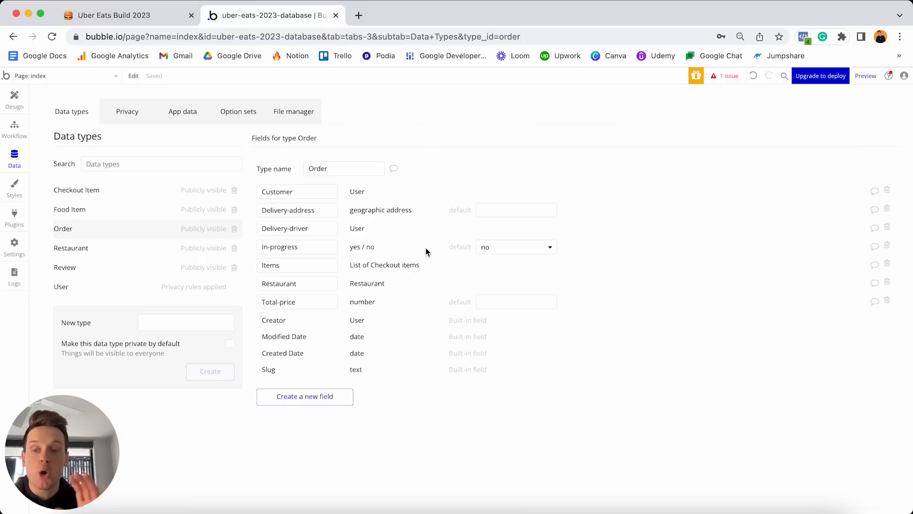
Add a Searching-for-driver yes/no field to Order, defaulting to no.
click(301, 397)
text(Searching-for-driver)
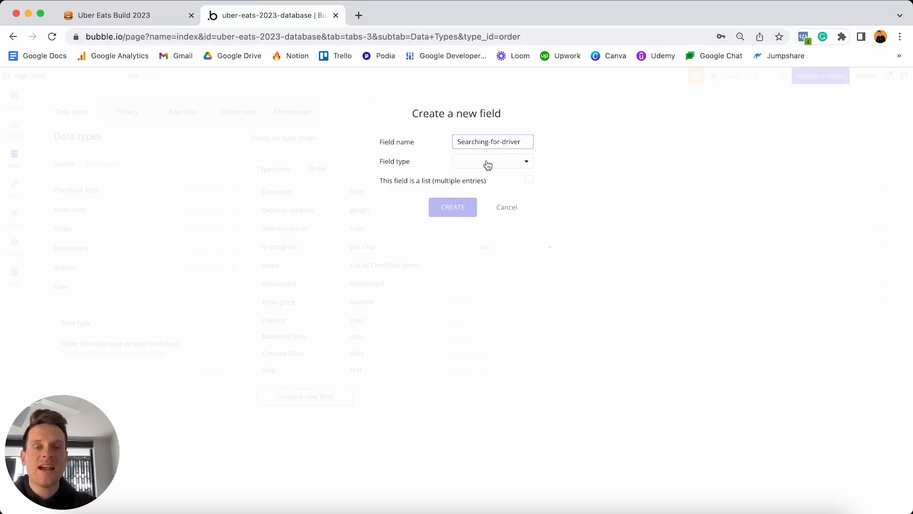
click(489, 165)
click(486, 267)
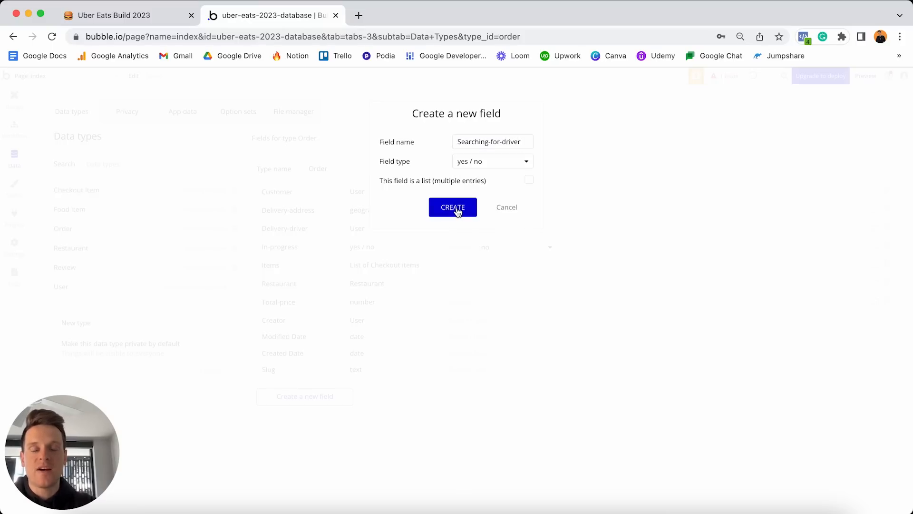
click(456, 208)
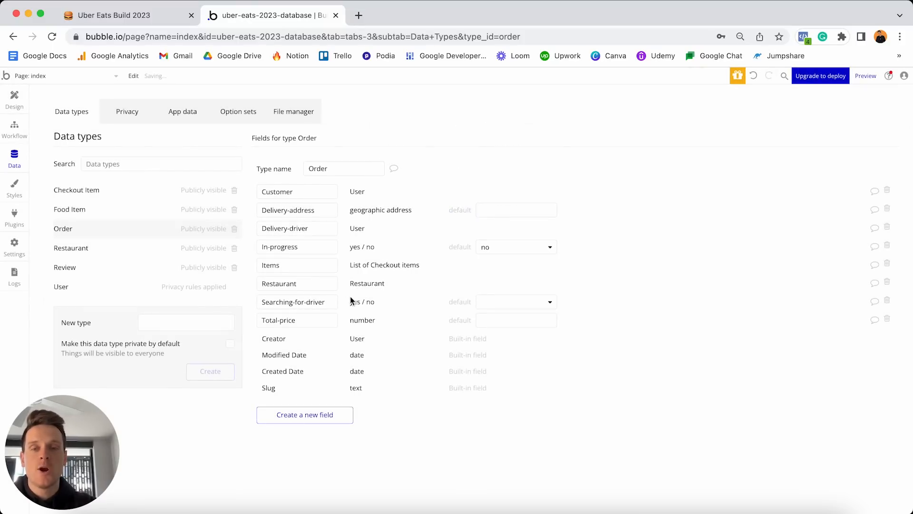
click(511, 301)
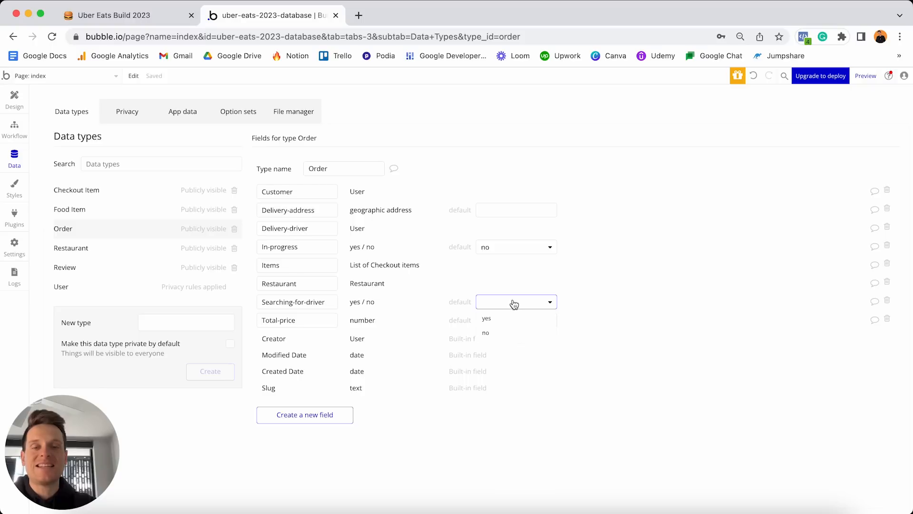
click(506, 332)
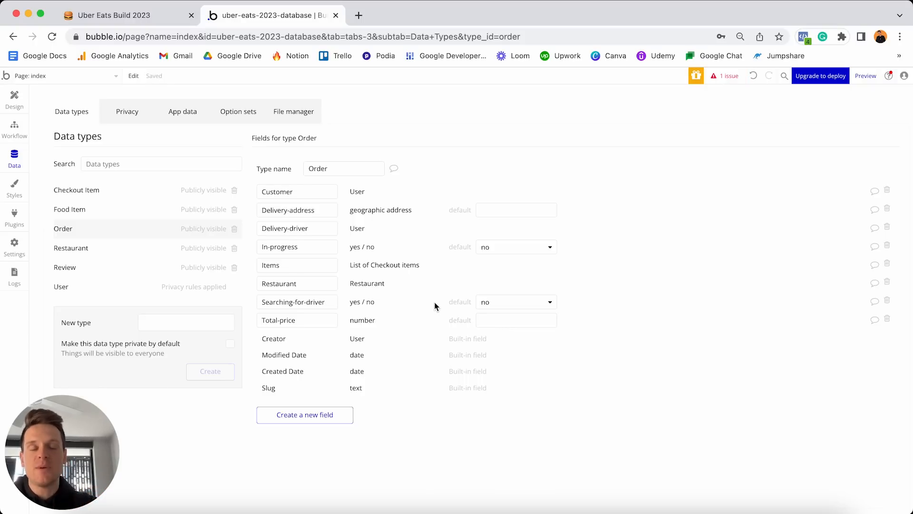
Add an In-transit yes/no field to Order, defaulting to no.
click(308, 415)
text(In-transit)
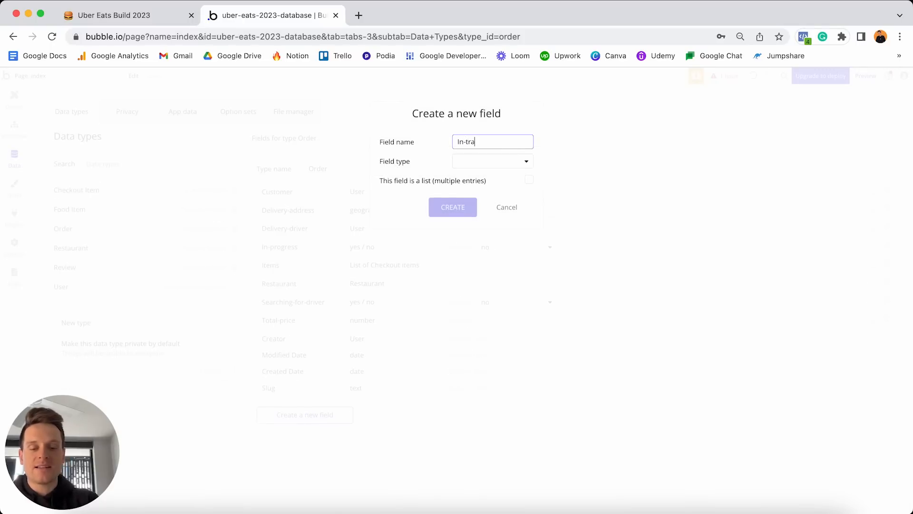
click(493, 164)
scroll(490, 233, down, 1)
click(477, 249)
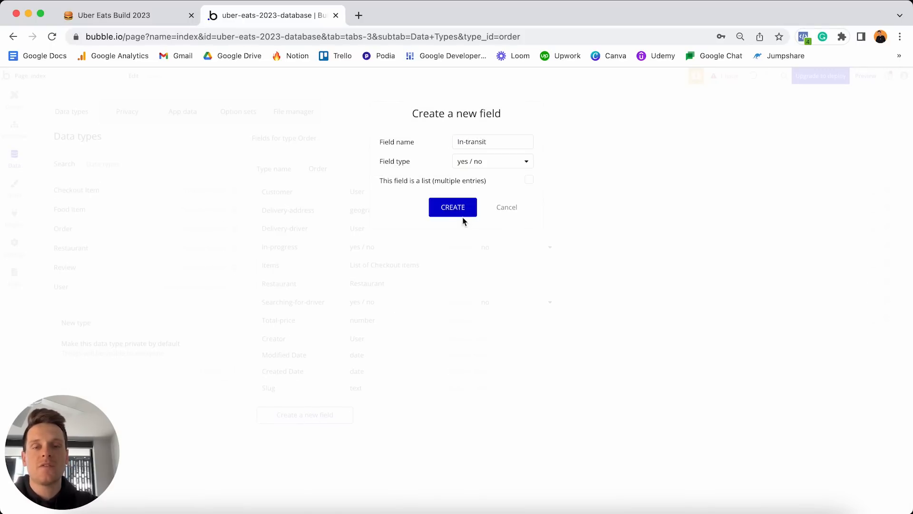
click(455, 207)
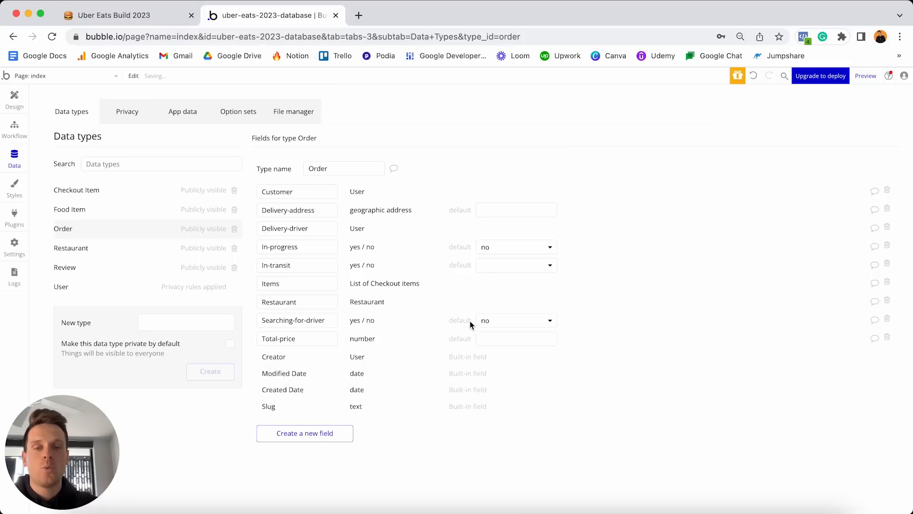
click(506, 268)
click(502, 297)
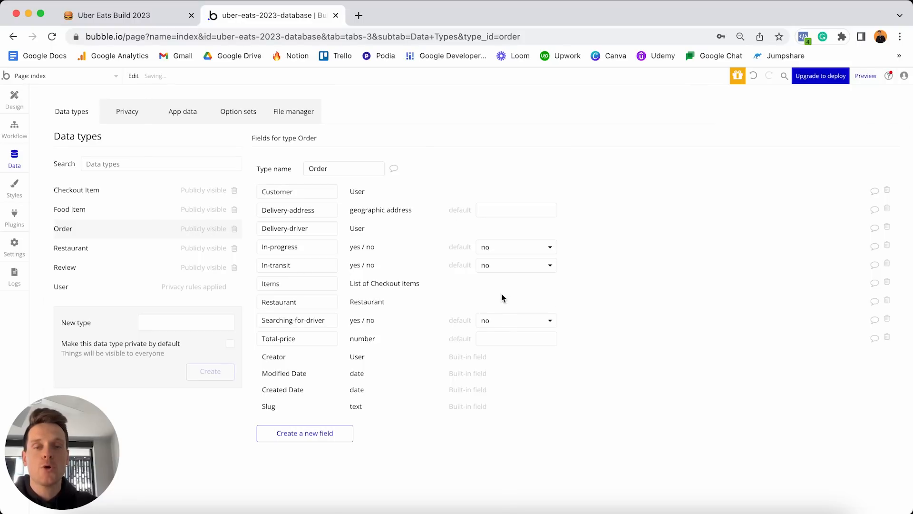
Add a Delivered yes/no field to Order, defaulting to no, and return to Notion.
click(336, 431)
text(Delivered)
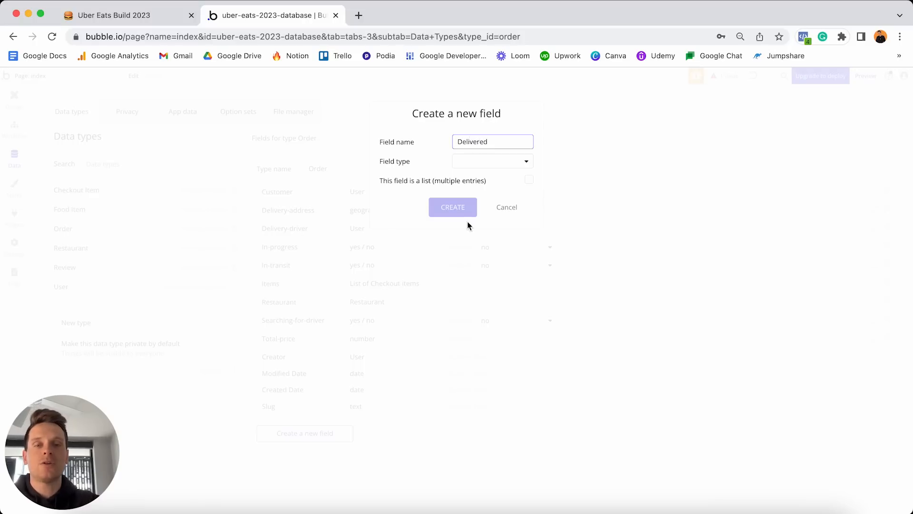
click(470, 161)
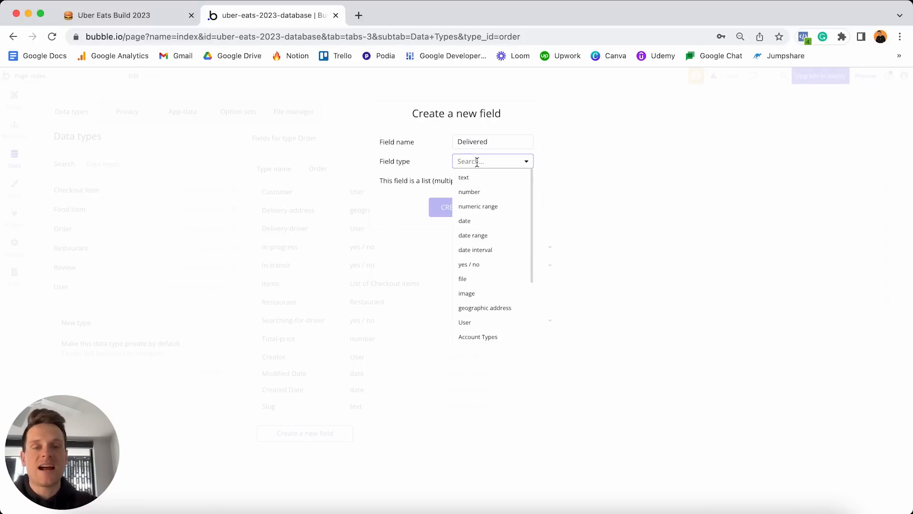
click(469, 264)
click(455, 206)
click(495, 210)
click(497, 242)
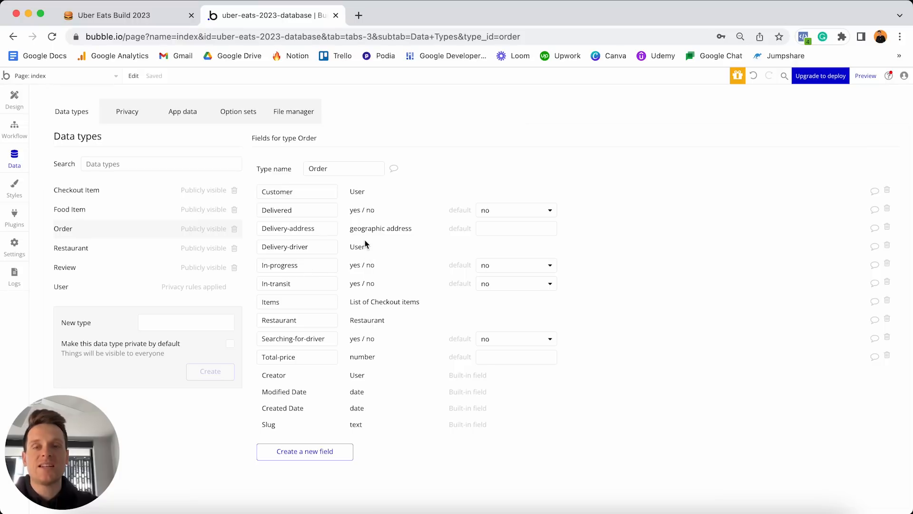
click(147, 17)
Tick off all Order items, Customer through Delivered, and select the Review field lines.
drag(493, 347, 365, 218)
click(356, 216)
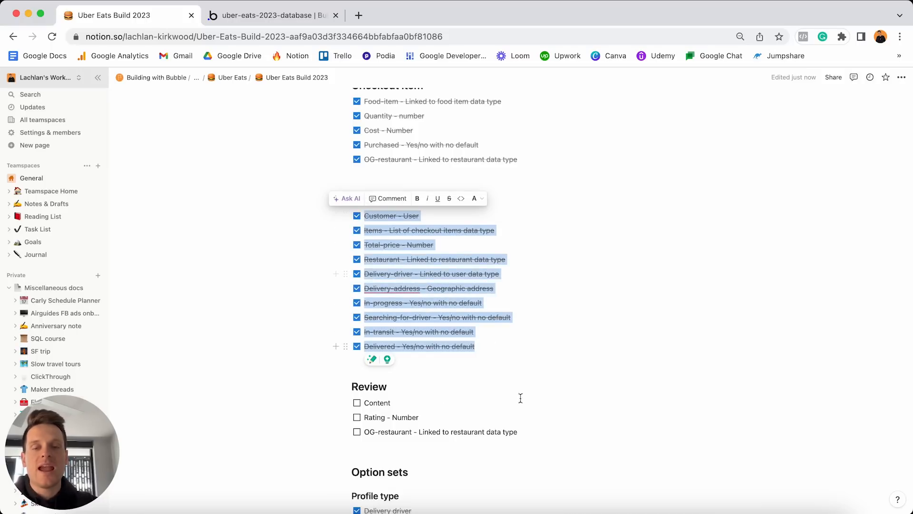
click(528, 433)
drag(530, 432, 360, 402)
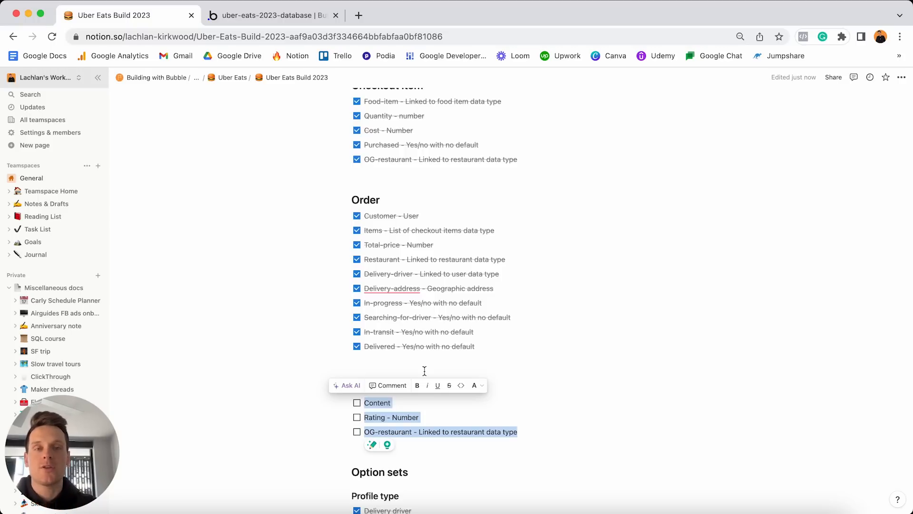
click(281, 15)
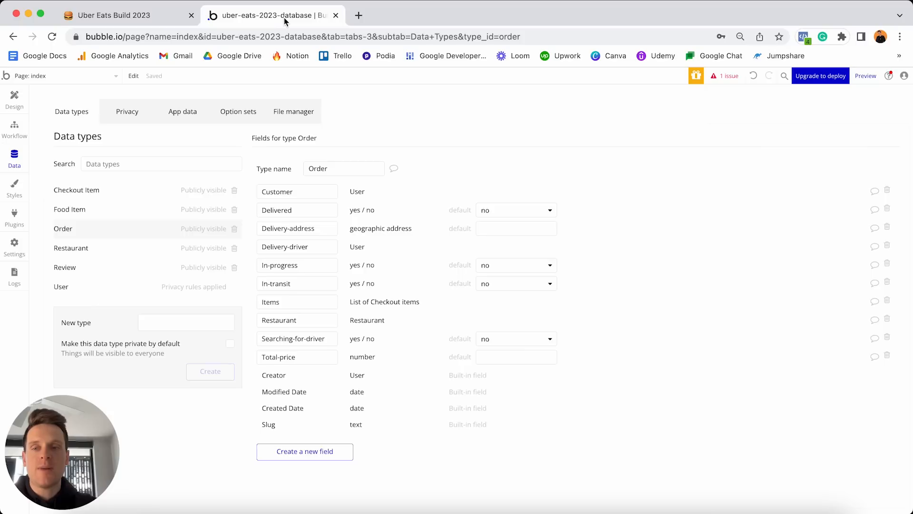
Add a Content text field and a Rating number field to the Review type.
click(78, 269)
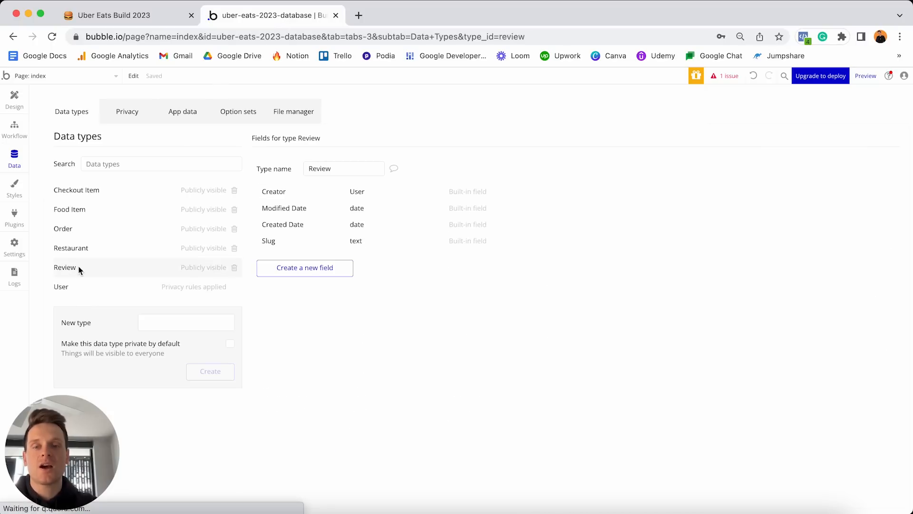
click(288, 270)
text(Content)
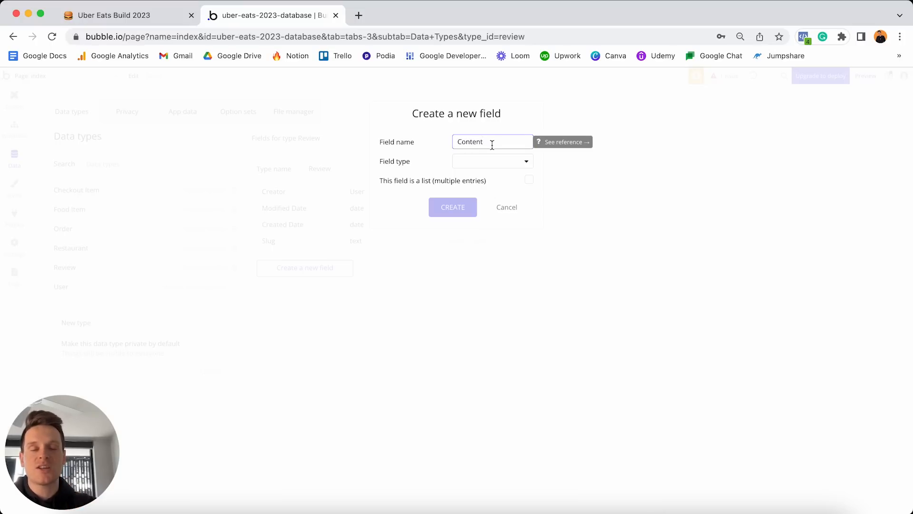
click(469, 162)
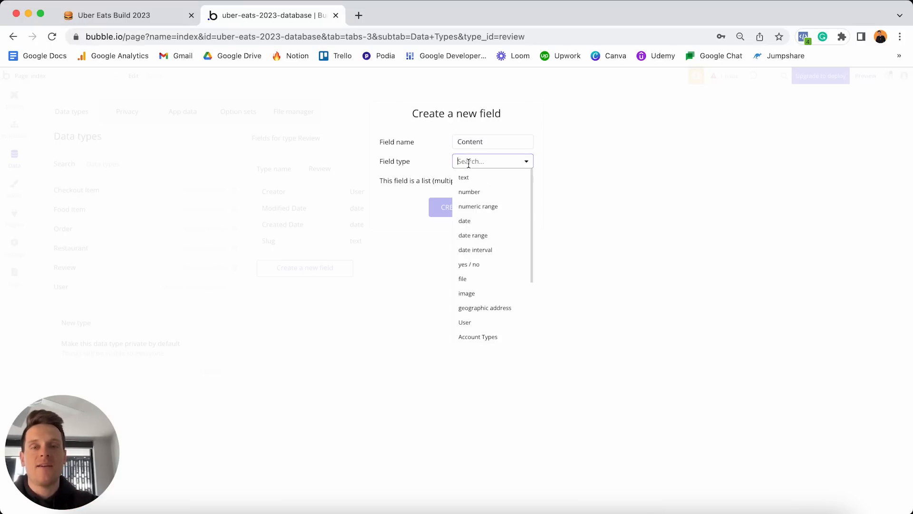
click(475, 181)
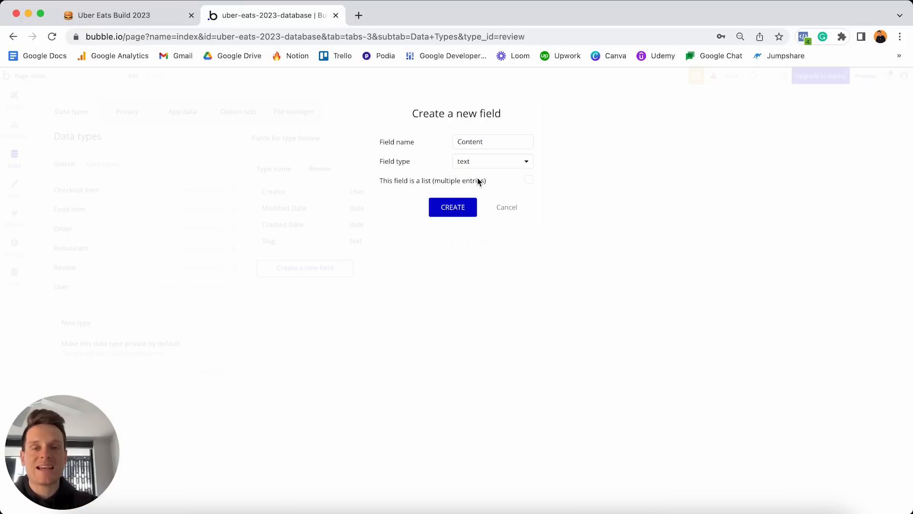
click(461, 207)
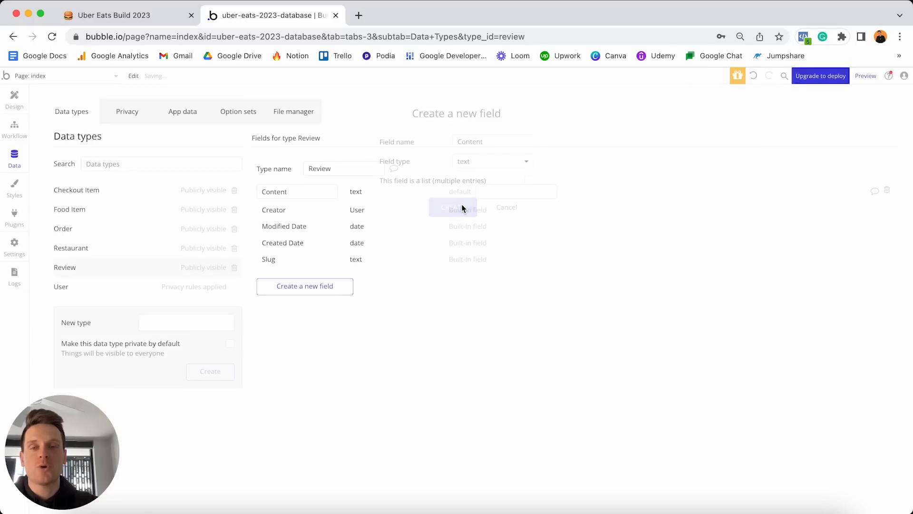
click(337, 285)
text(Rating)
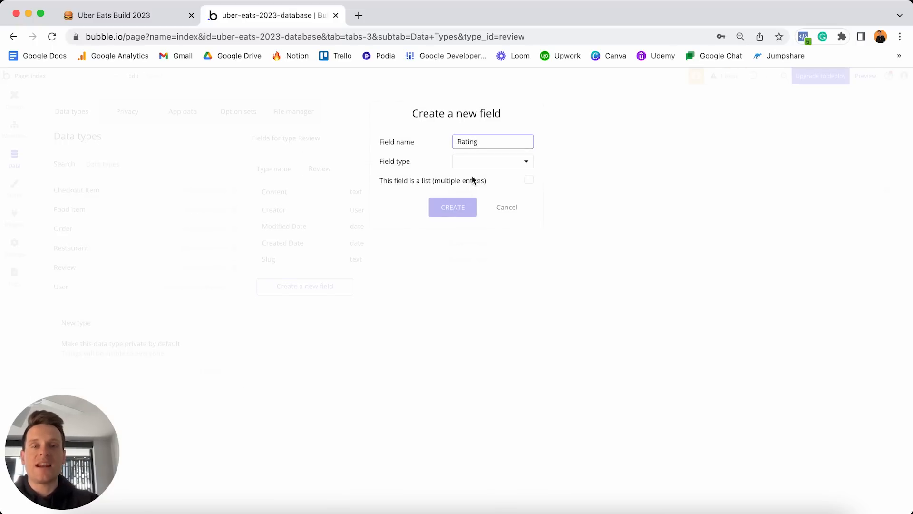
click(492, 161)
click(485, 193)
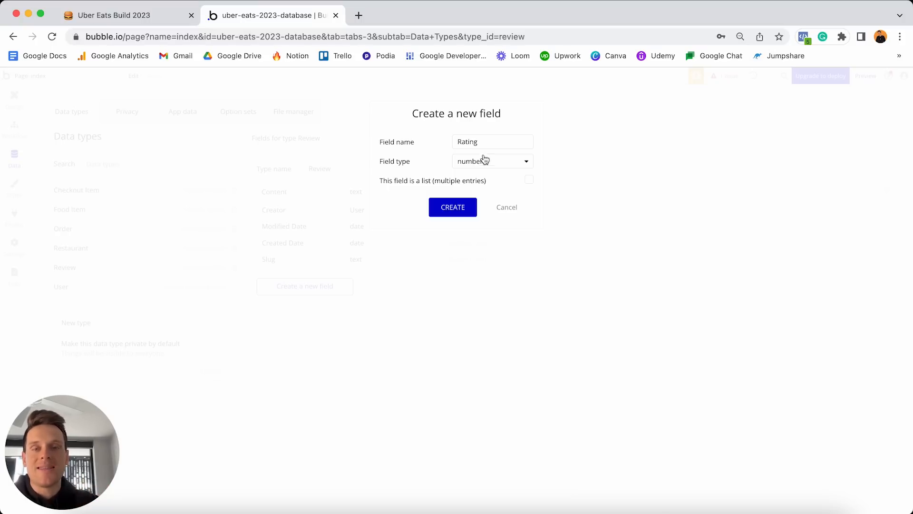
click(452, 210)
Add an OG-restaurant field to Review that links to the Restaurant type.
click(338, 307)
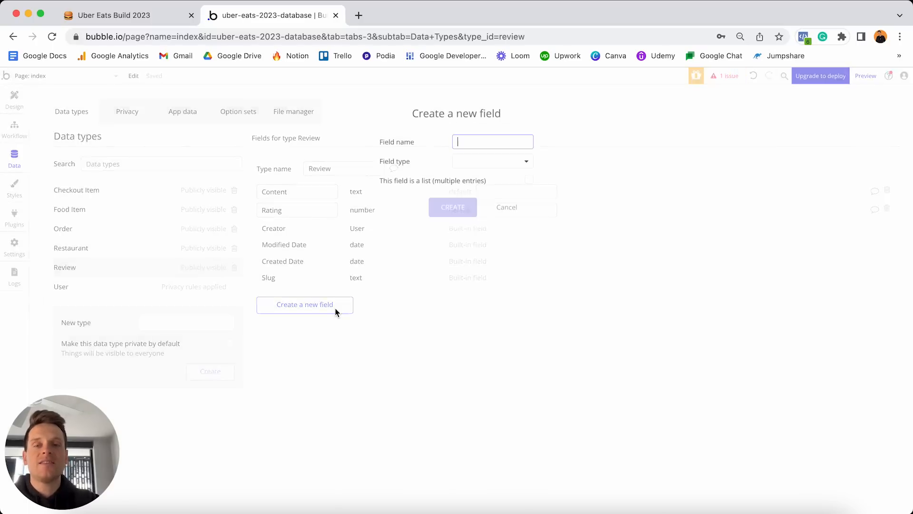
text(OG-restaurant)
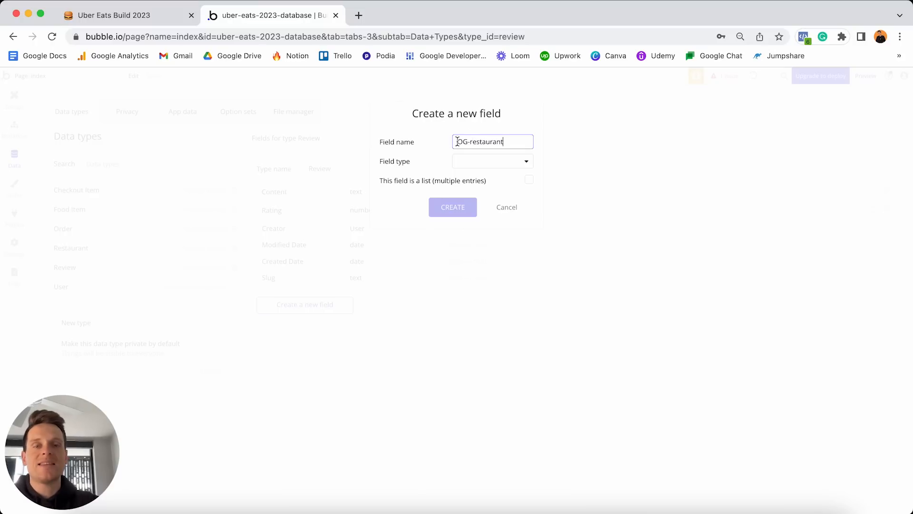
click(497, 164)
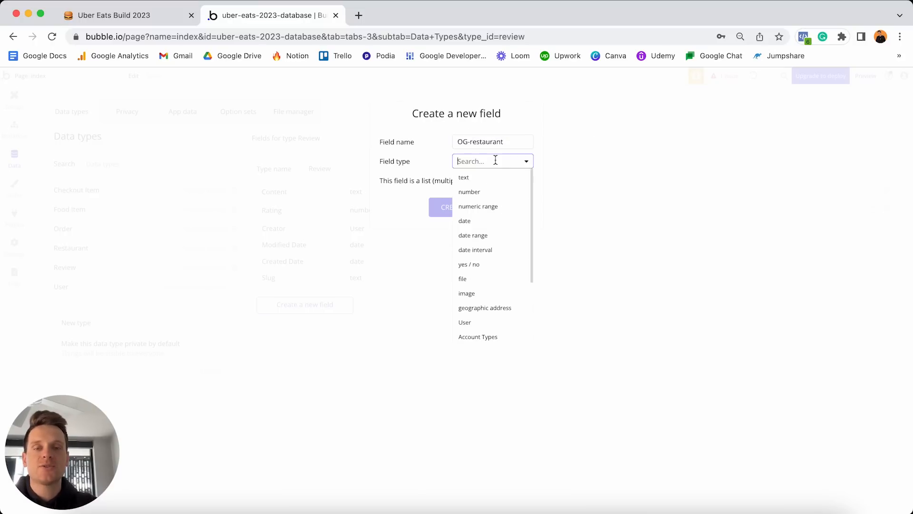
scroll(495, 218, down, 5)
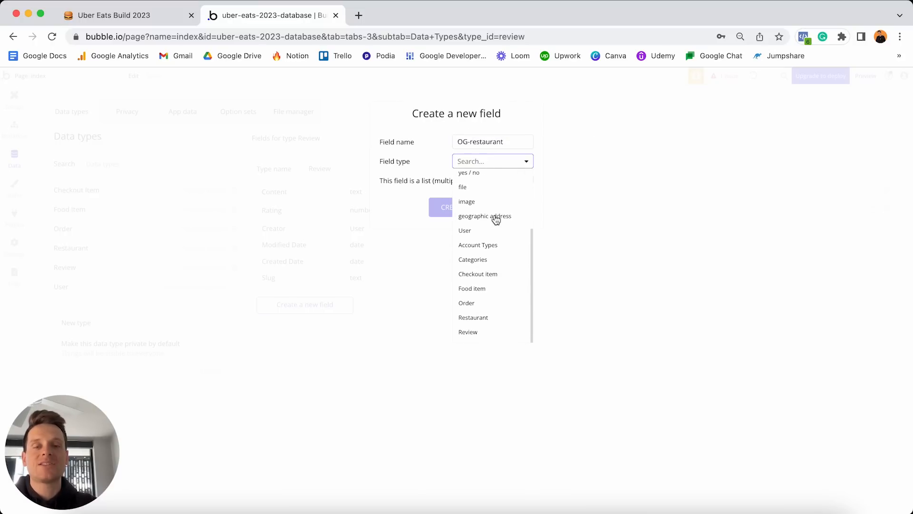
click(491, 318)
click(453, 210)
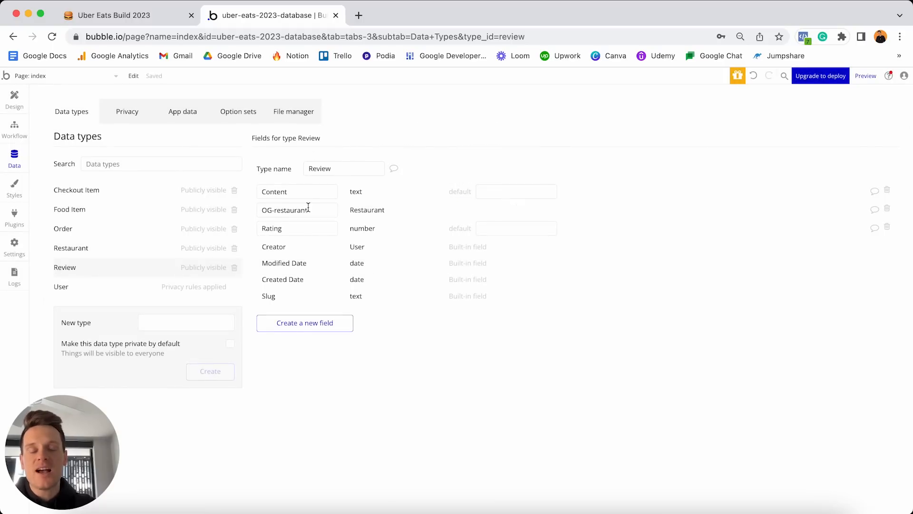
click(159, 15)
Tick the Content, Rating and OG-restaurant Review items as done in Notion.
click(357, 402)
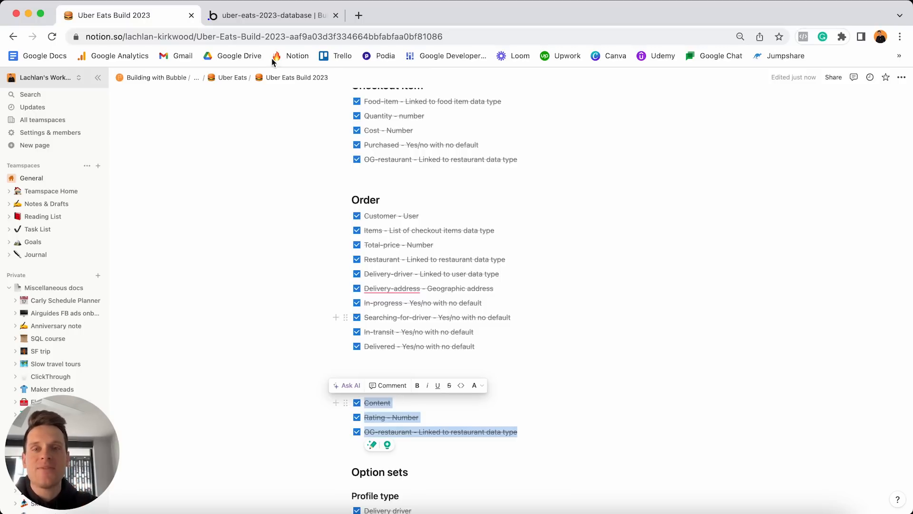
click(279, 18)
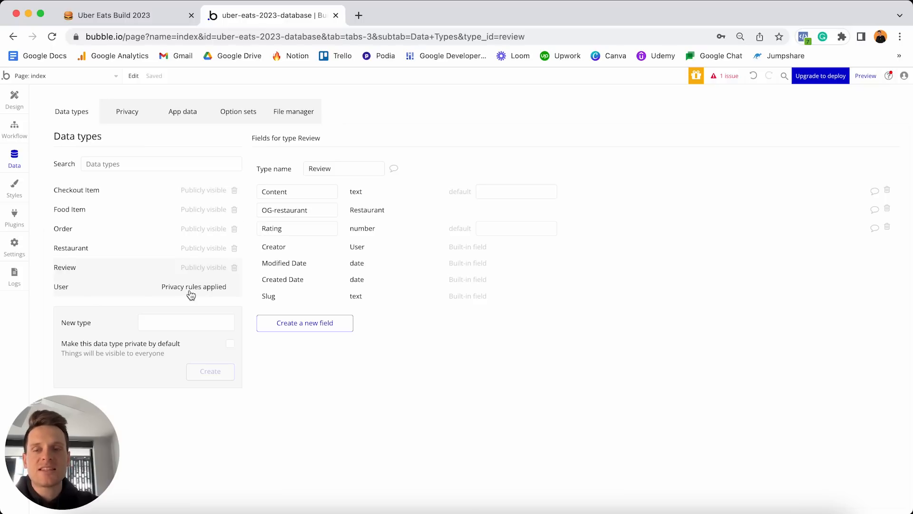
Open the User type's Privacy tab from its 'Privacy rules applied' link.
click(216, 288)
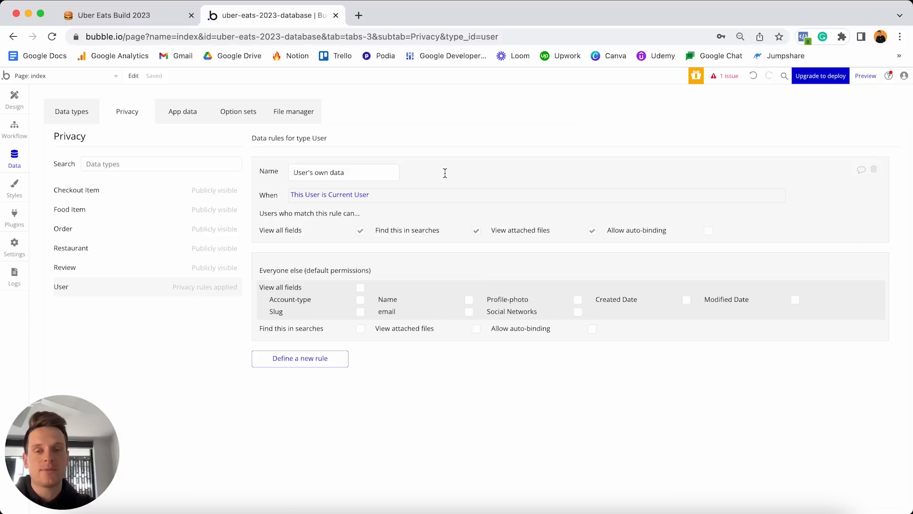
Delete the 'User's own data' privacy rule from the User type.
click(874, 171)
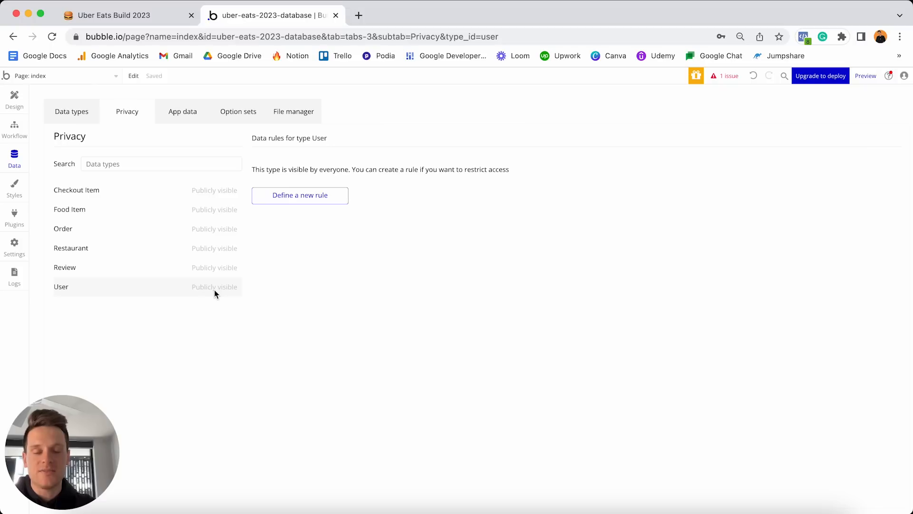
click(114, 15)
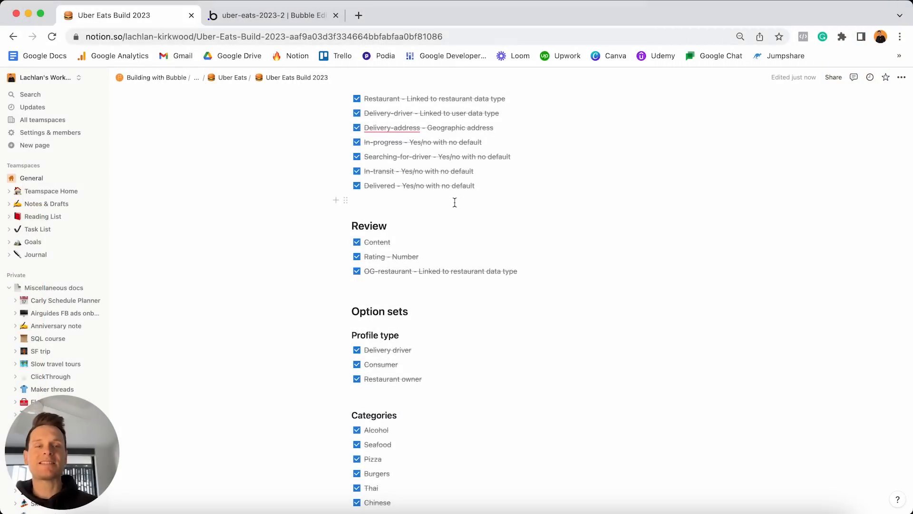
Look over the Notion Features list and select the four home page subtasks.
scroll(455, 202, down, 5)
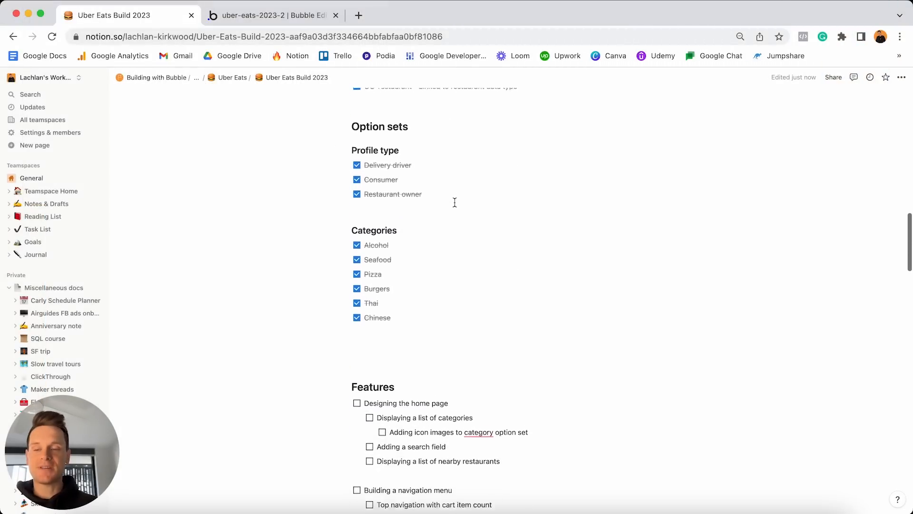
scroll(455, 202, down, 6)
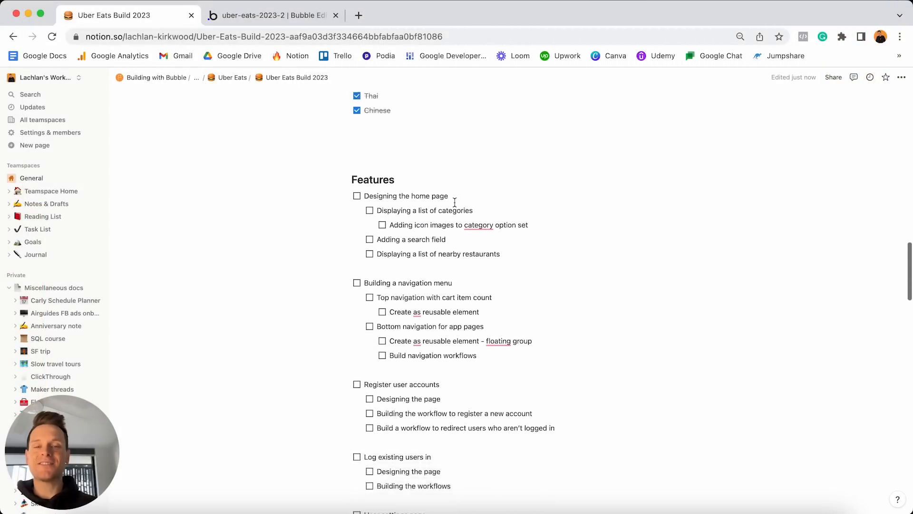
scroll(454, 202, down, 1)
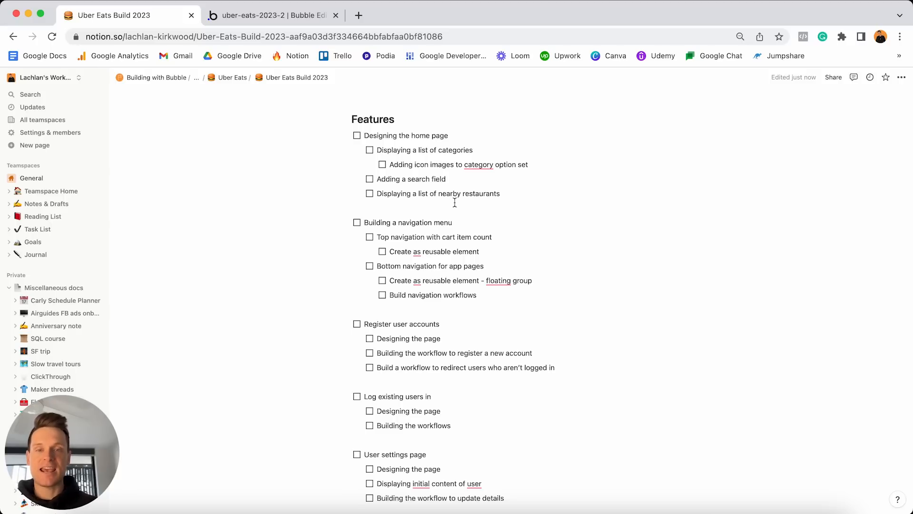
scroll(454, 202, down, 15)
scroll(454, 202, down, 9)
scroll(454, 202, down, 3)
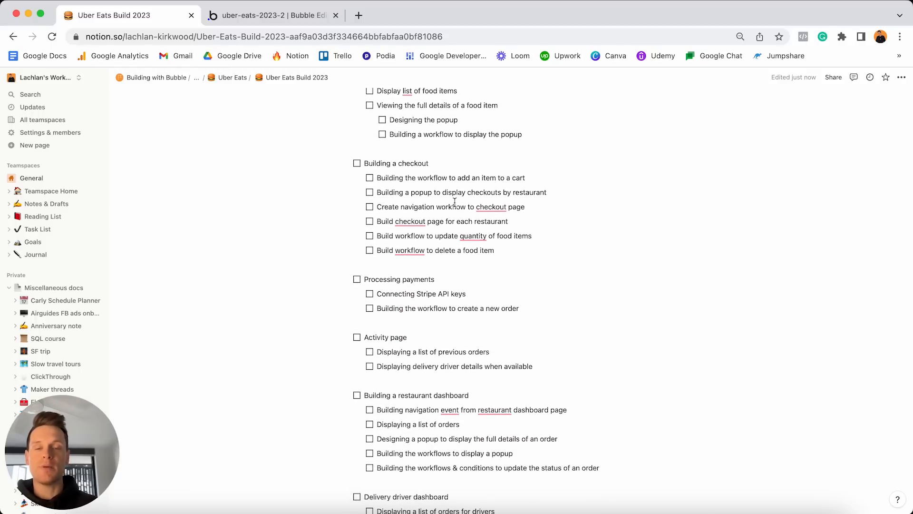
scroll(455, 202, up, 1)
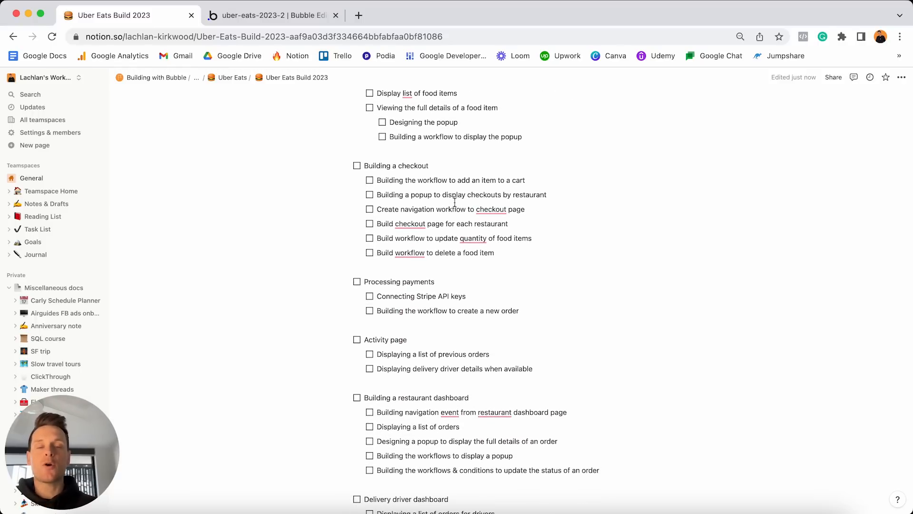
scroll(455, 203, up, 20)
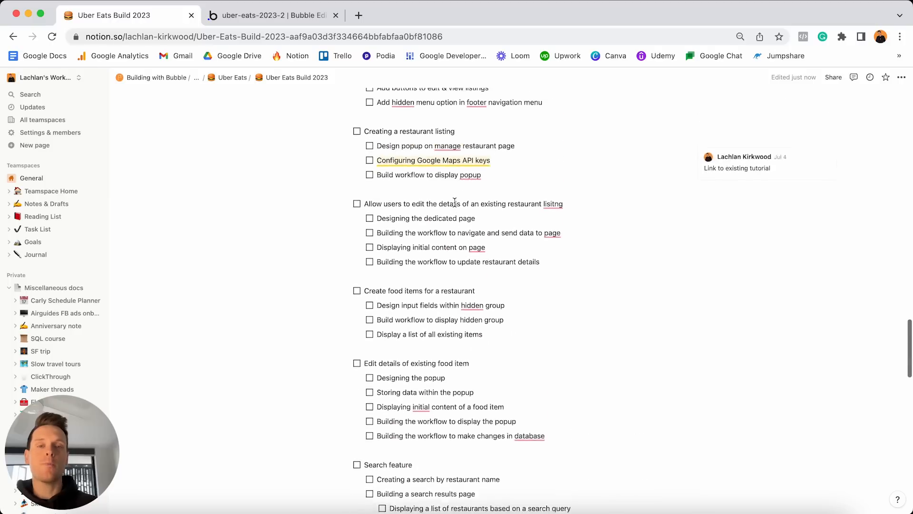
scroll(455, 202, up, 6)
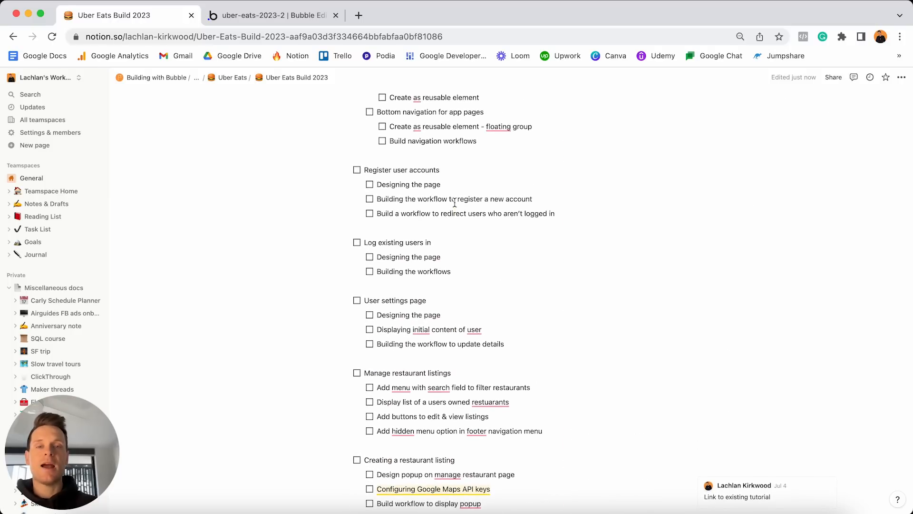
scroll(454, 202, up, 2)
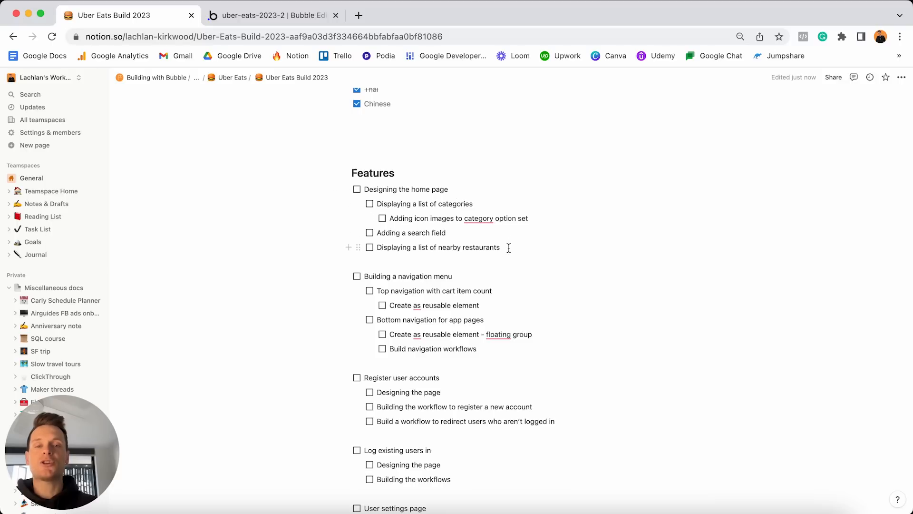
drag(508, 247, 375, 201)
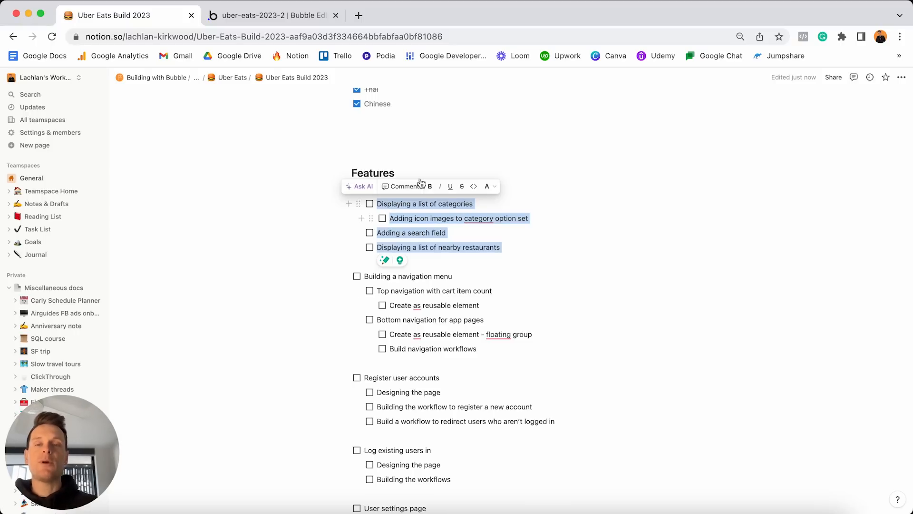
click(287, 17)
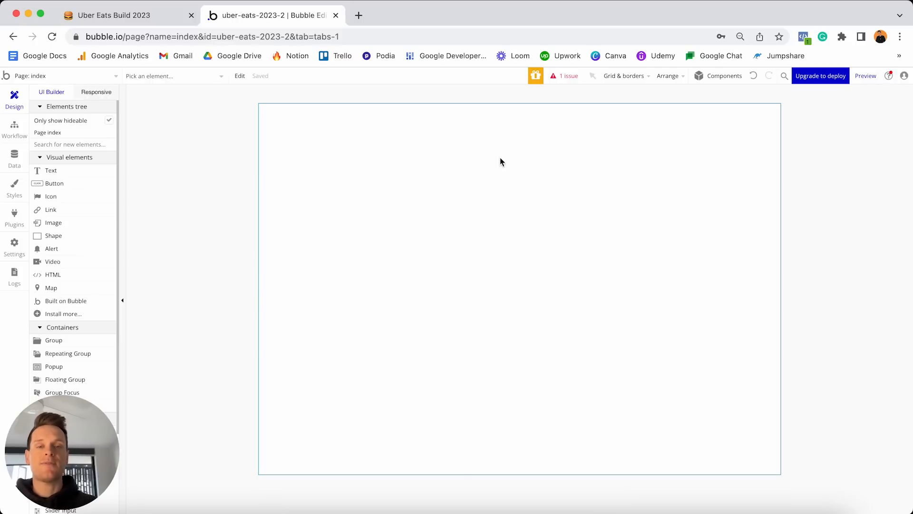
Show the index page's Layout settings with the Container layout dropdown expanded.
double_click(470, 170)
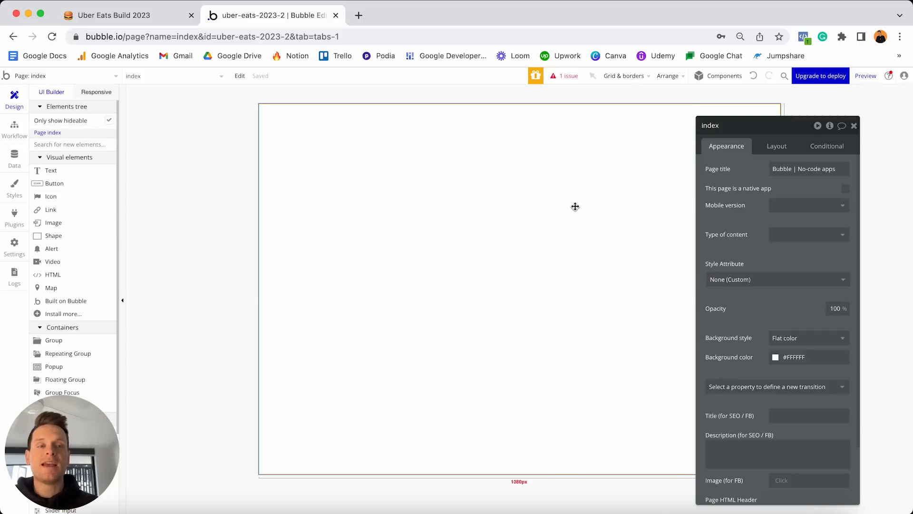
click(776, 146)
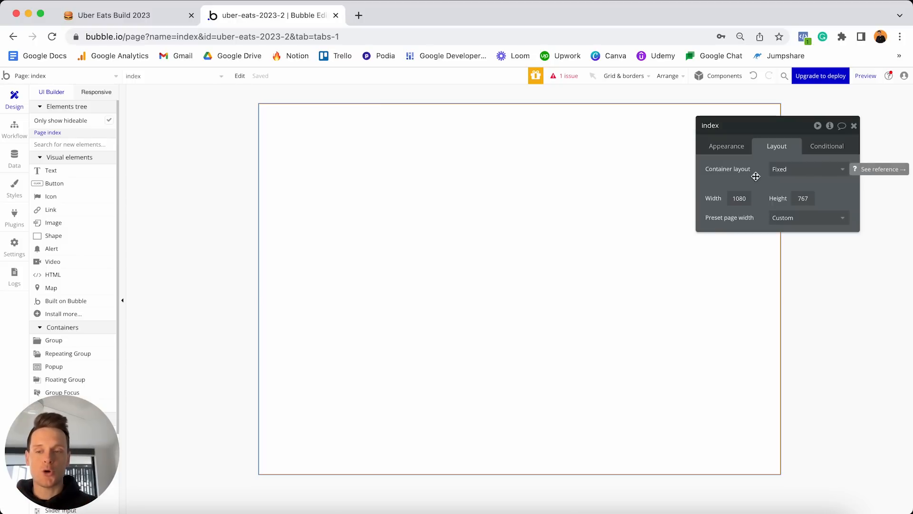
click(803, 169)
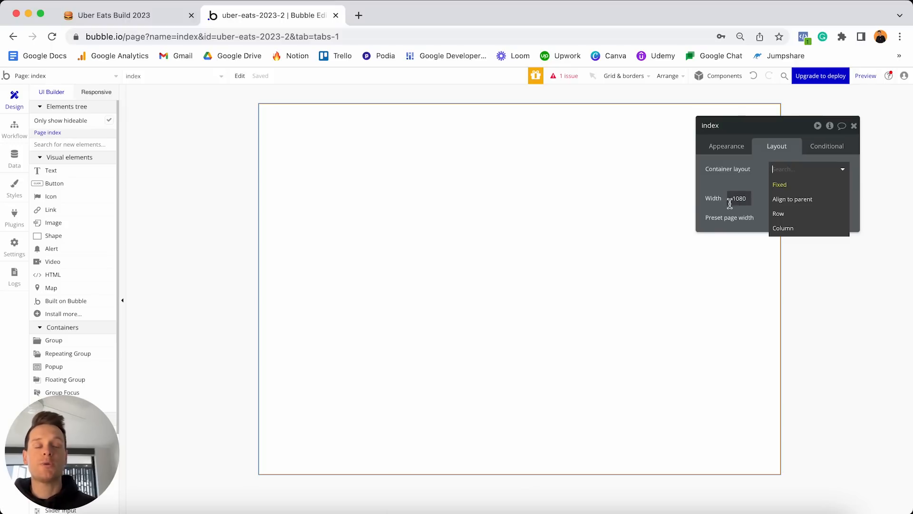
Set the page to Row layout and place two test buttons at the top.
click(793, 217)
click(54, 183)
click(349, 151)
click(102, 183)
click(333, 114)
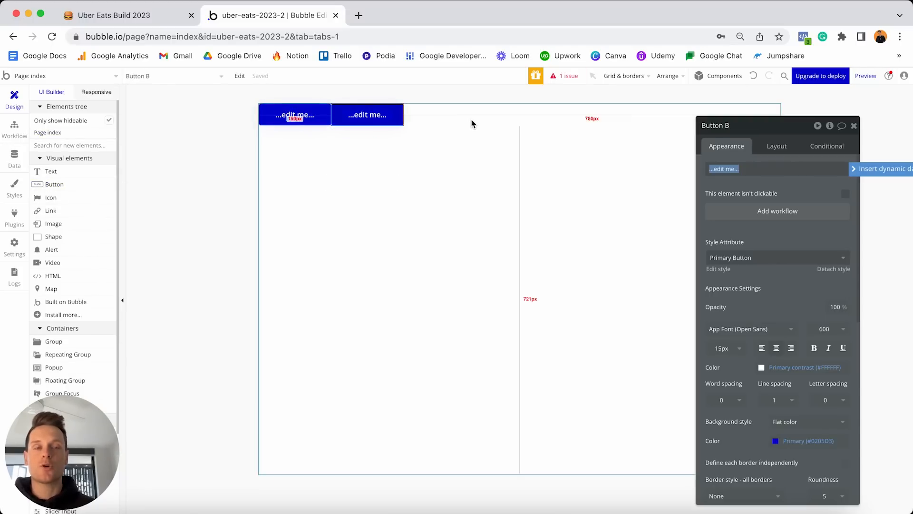
Change the index page's container layout to Column.
click(471, 118)
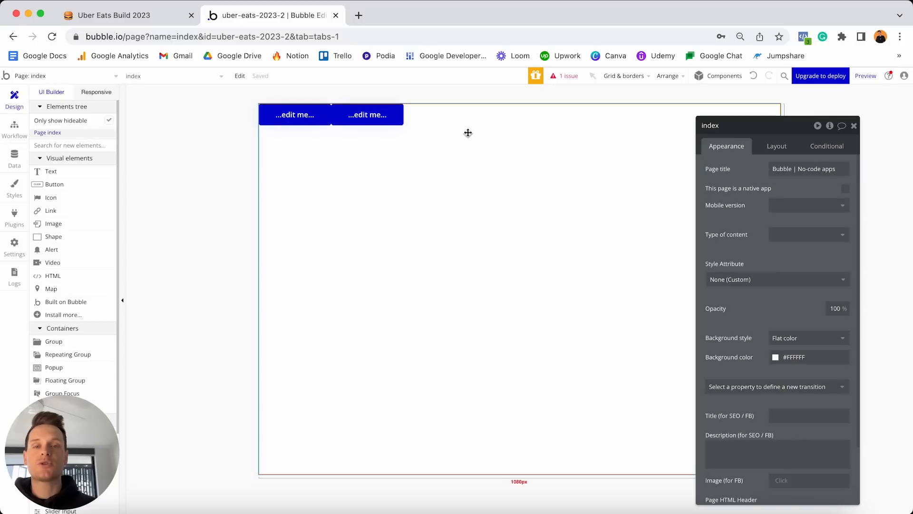
click(781, 145)
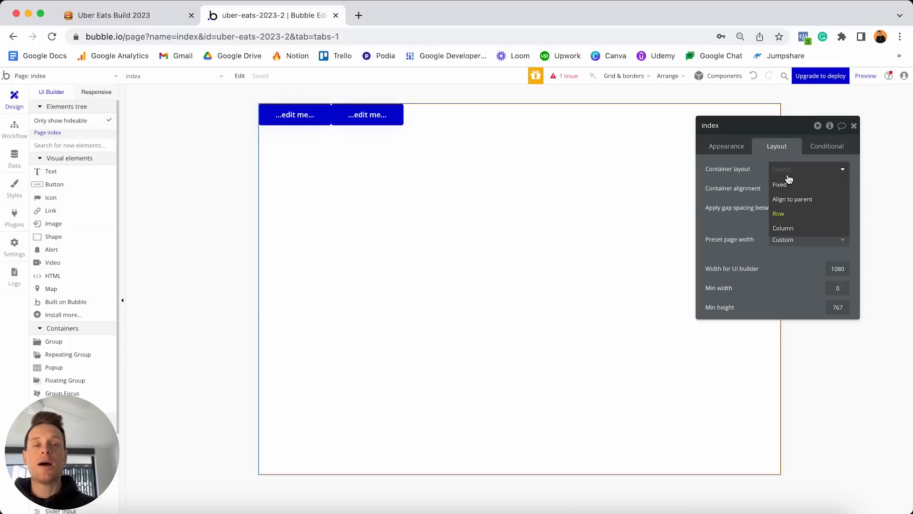
click(787, 228)
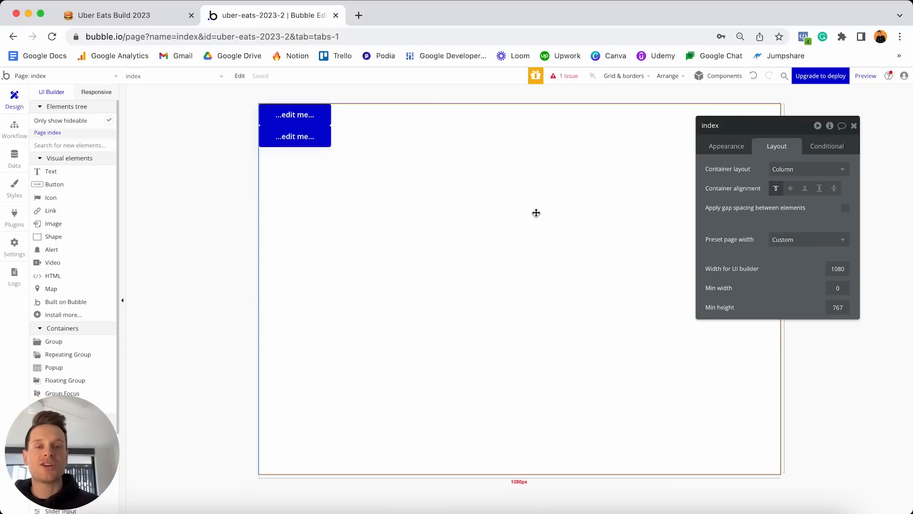
Set the index page's UI builder width to 380.
double_click(845, 269)
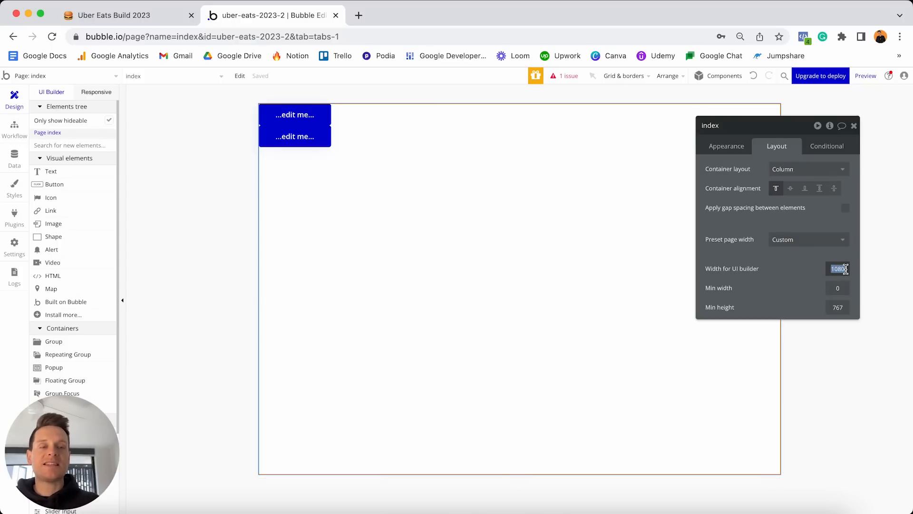
text(380)
key(Return)
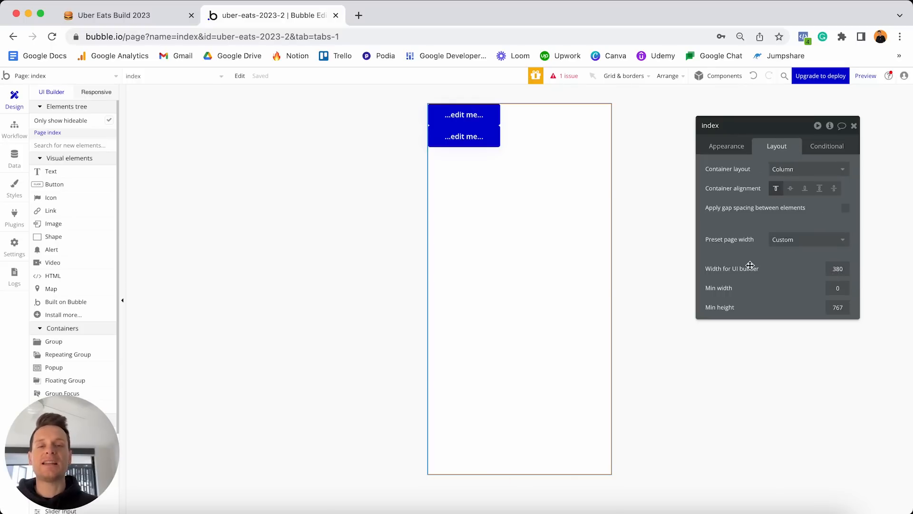
Delete both test buttons from the page.
click(477, 137)
key(super+a)
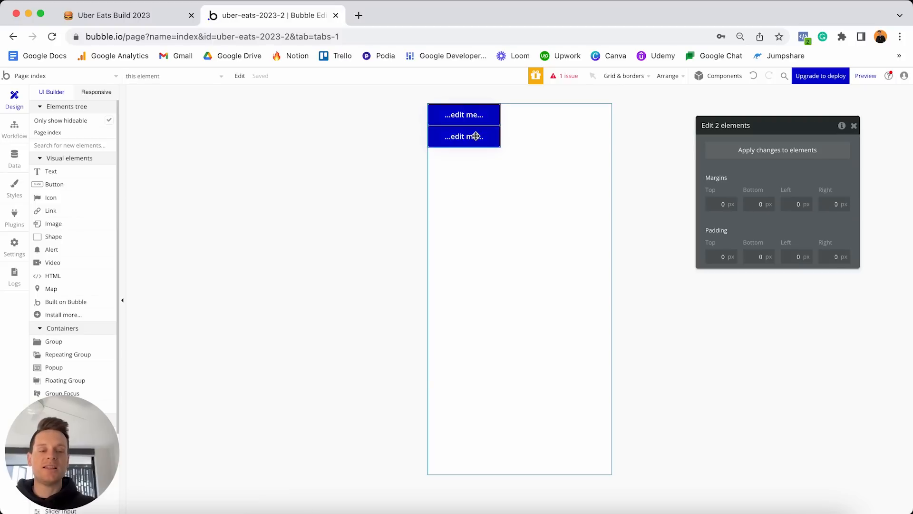
key(Delete)
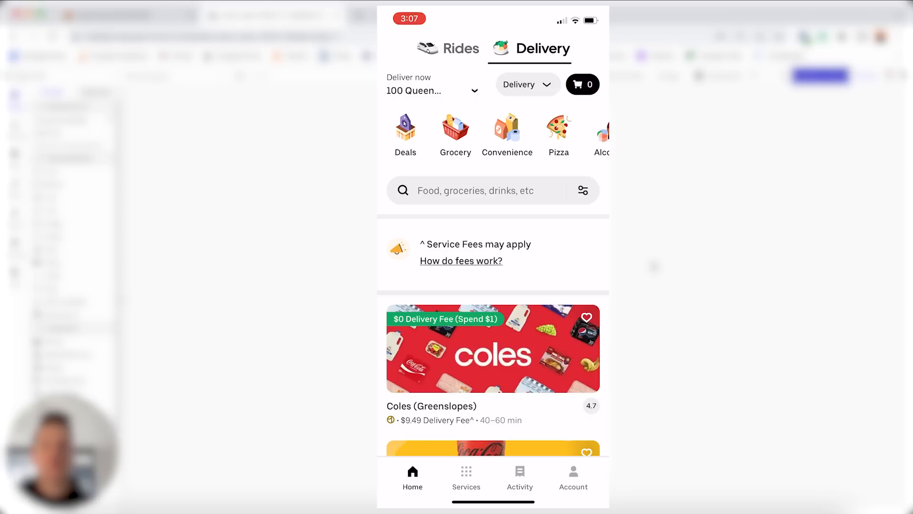
scroll(493, 262, down, 5)
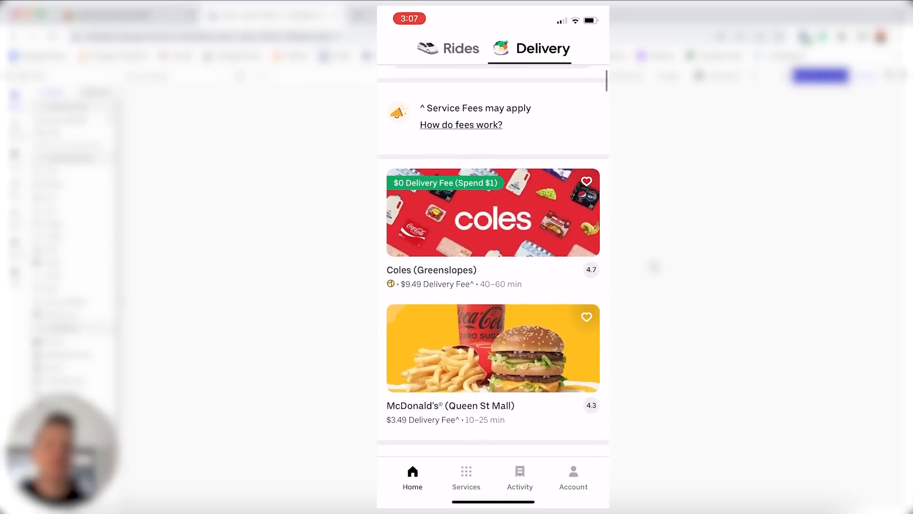
scroll(493, 262, down, 7)
scroll(492, 262, up, 8)
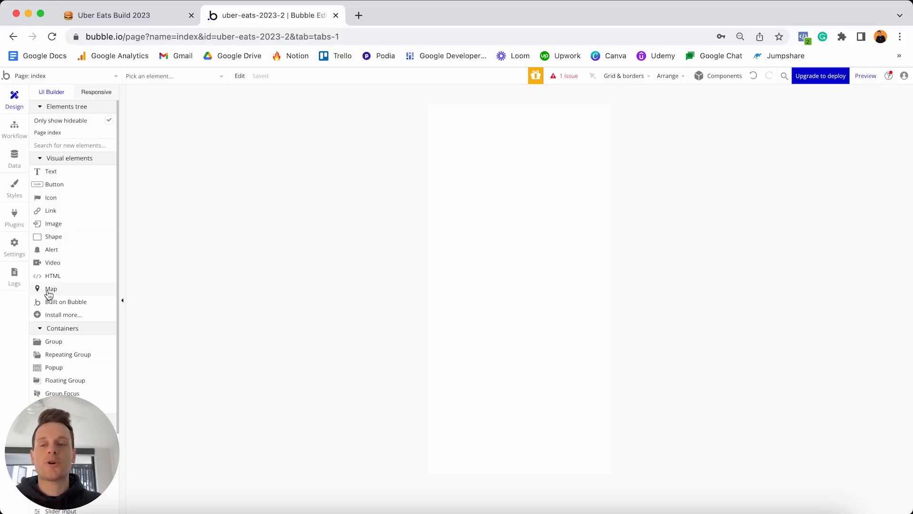
Place an Input element from Input forms at the top of the index page.
scroll(48, 293, down, 3)
scroll(48, 294, down, 1)
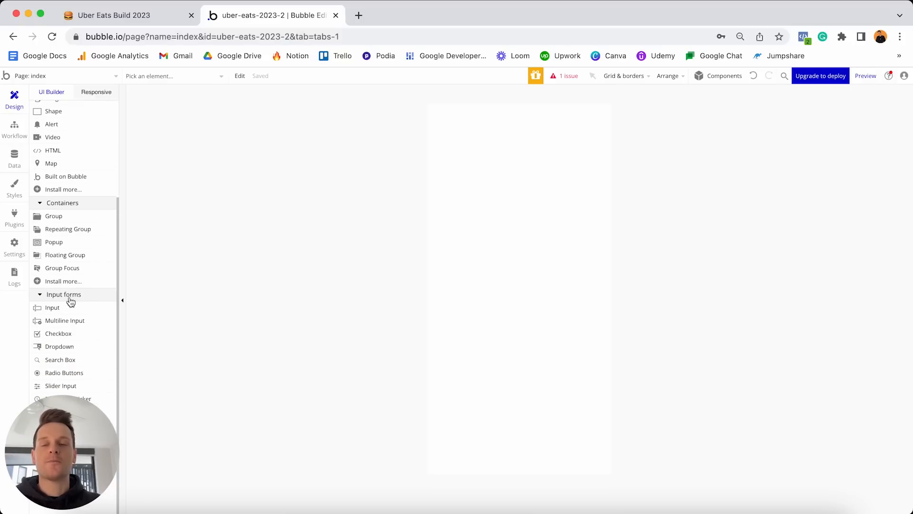
click(54, 311)
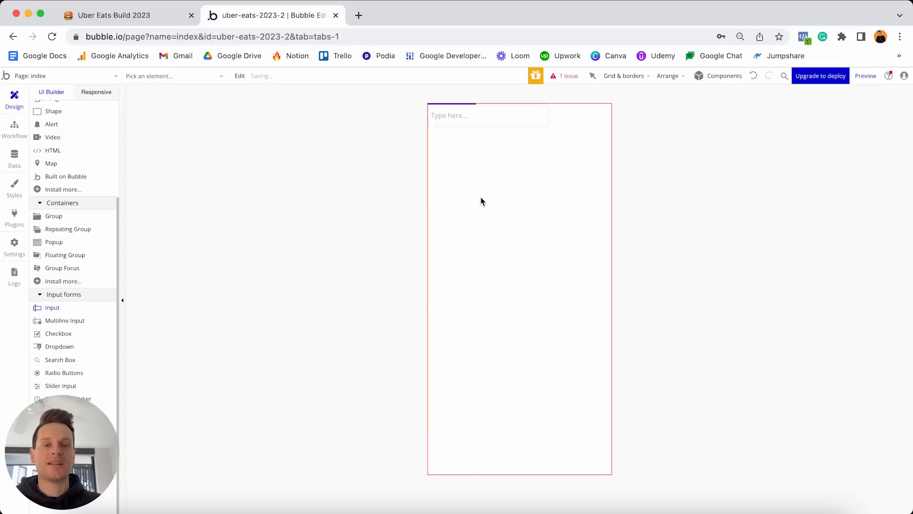
click(481, 199)
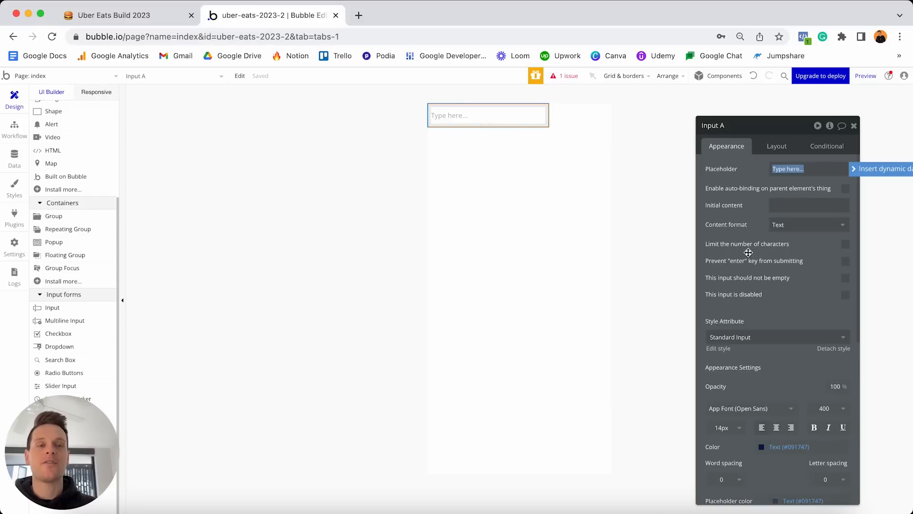
Rename the input to 'Input - Home-search' and change its placeholder to 'Restaurant name...'.
click(731, 131)
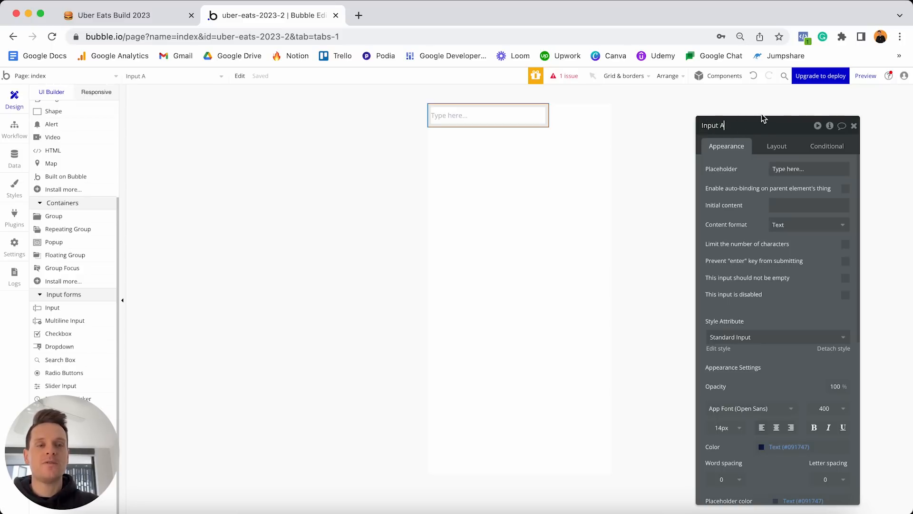
key(BackSpace)
text(- Home-search)
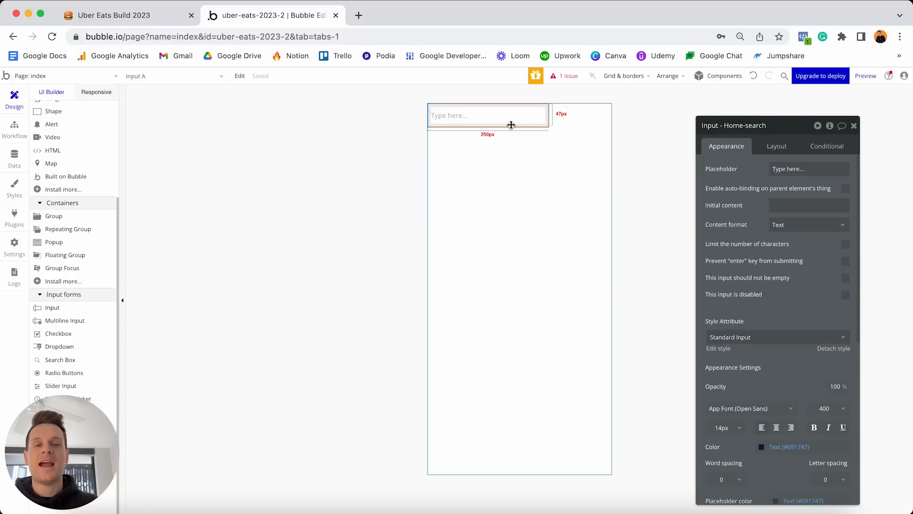
triple_click(834, 166)
text(Restaurant name)
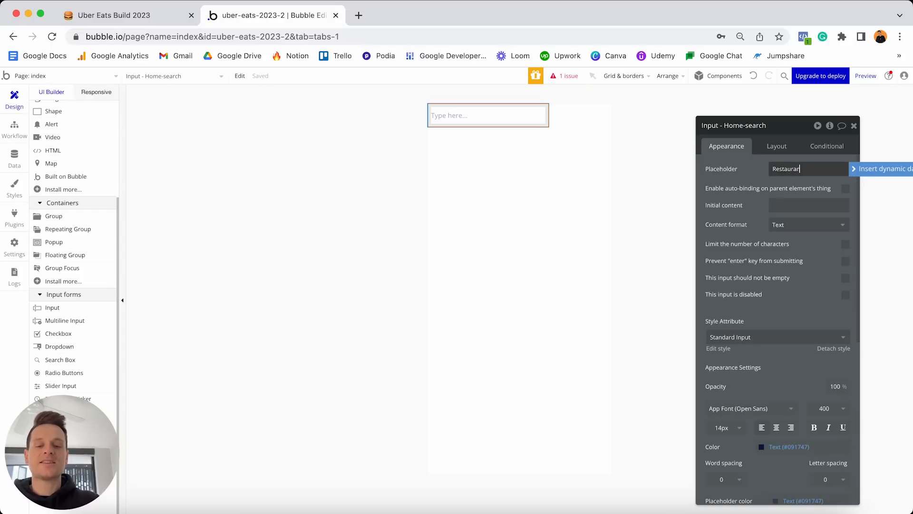
text(...)
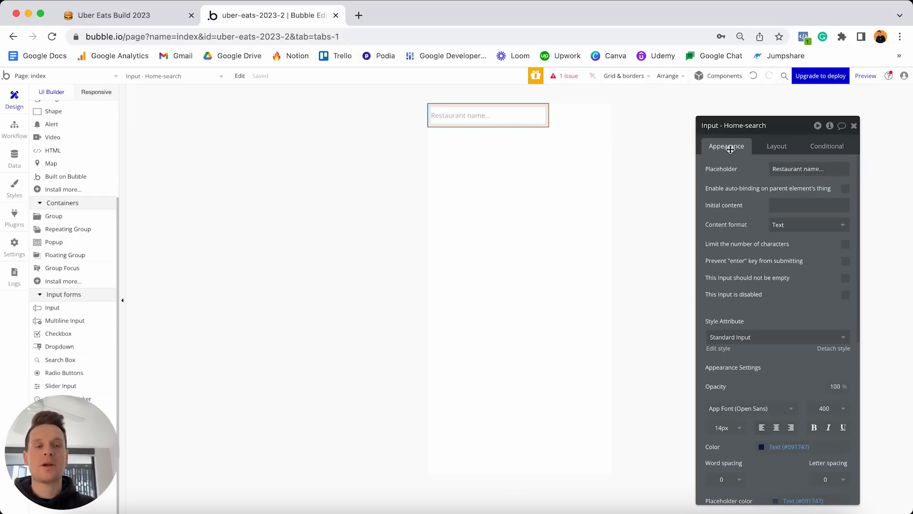
scroll(750, 218, down, 2)
scroll(750, 218, down, 3)
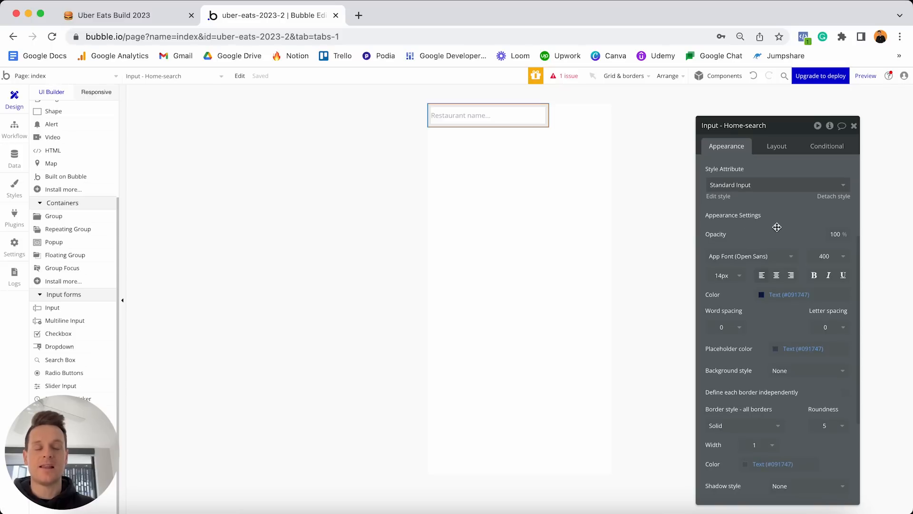
Detach the Home-search input from its shared style and set its roundness to 20.
click(832, 197)
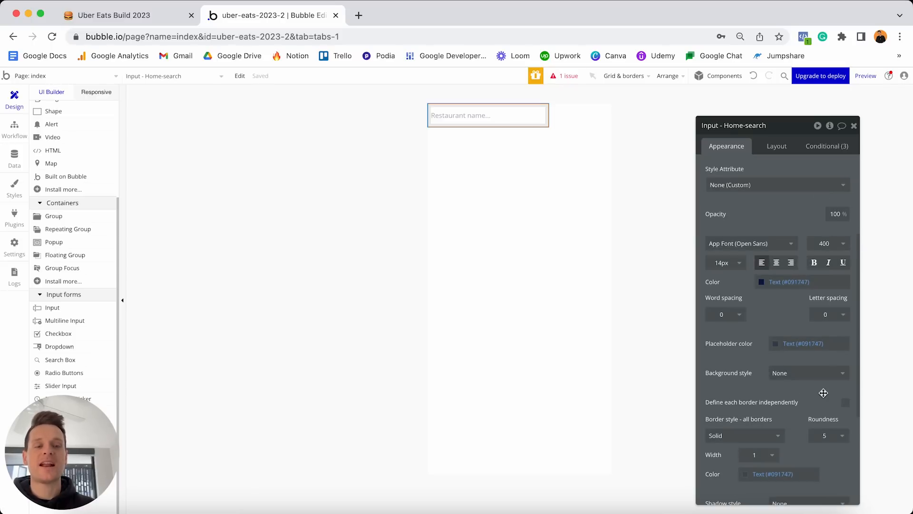
scroll(835, 409, down, 1)
click(837, 405)
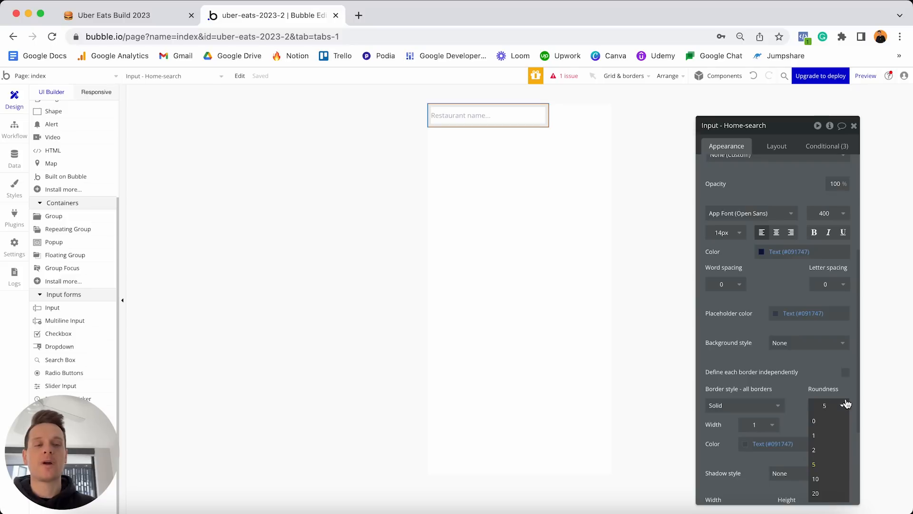
text(20)
key(Return)
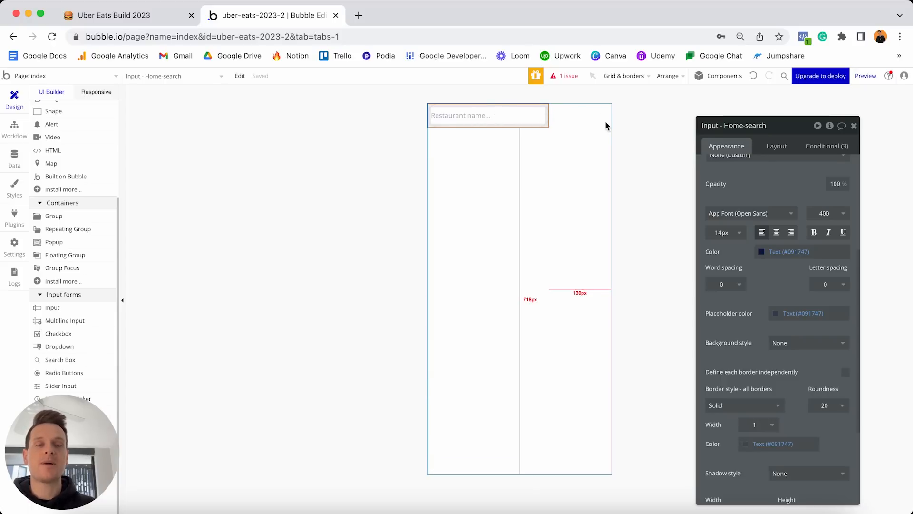
click(777, 146)
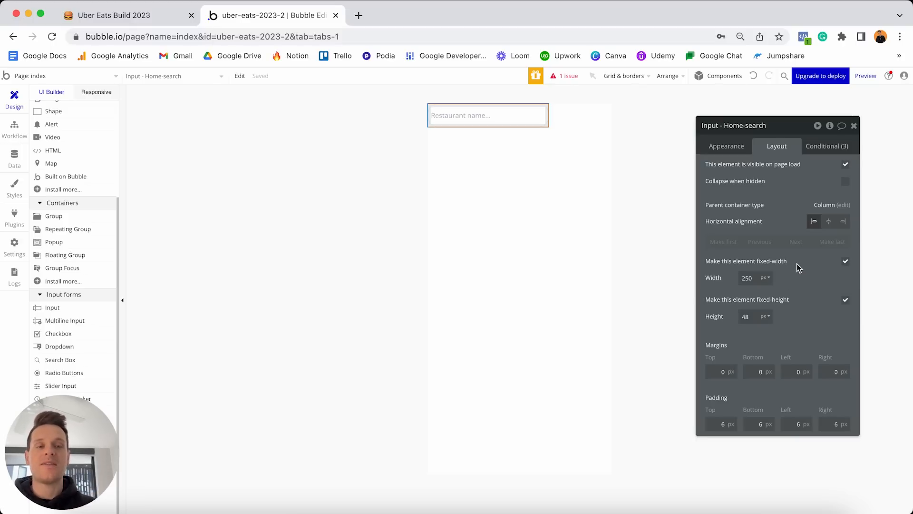
Turn off fixed width on the search input and set its minimum width to 0.
click(845, 263)
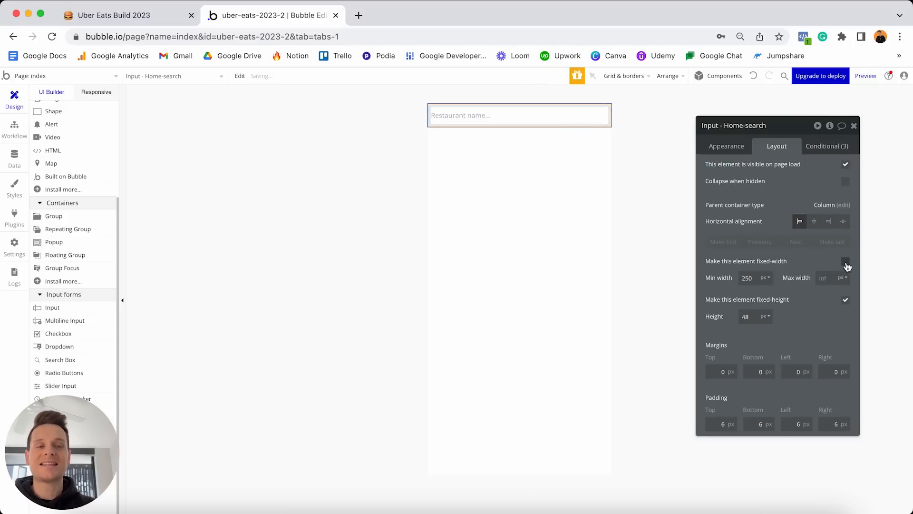
click(750, 278)
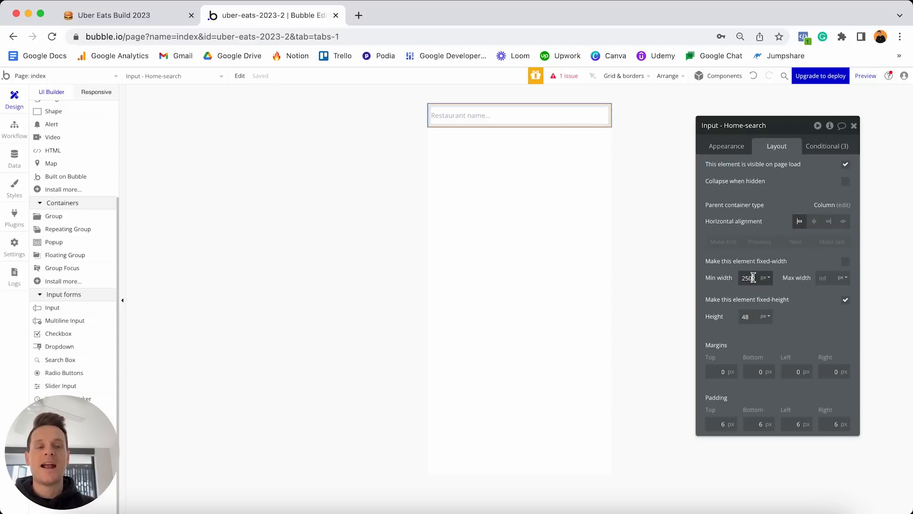
key(super+a)
text(0)
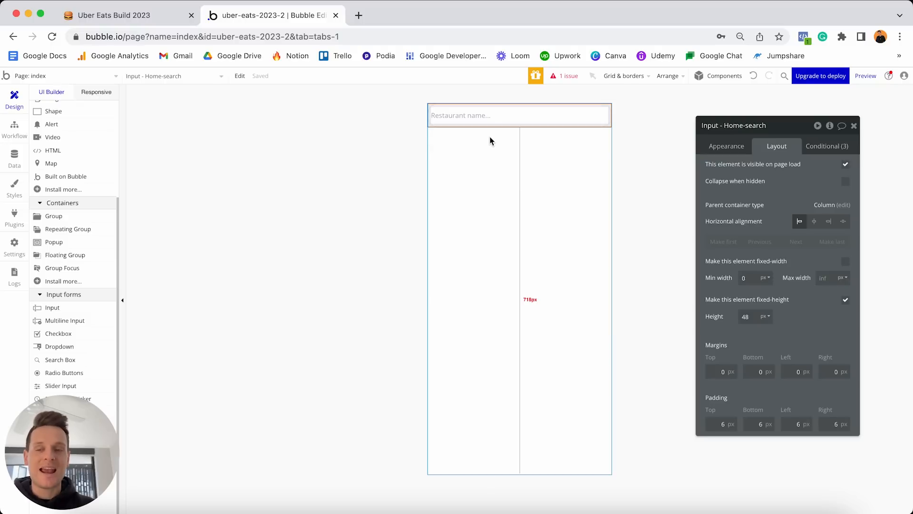
click(93, 93)
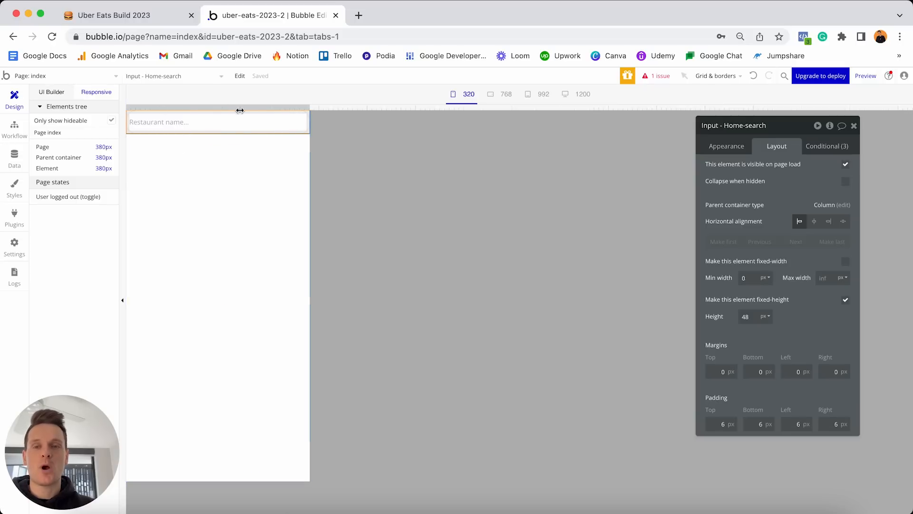
Widen the responsive preview past the 768 and 1200 breakpoints, then reselect the search input.
drag(309, 106, 557, 90)
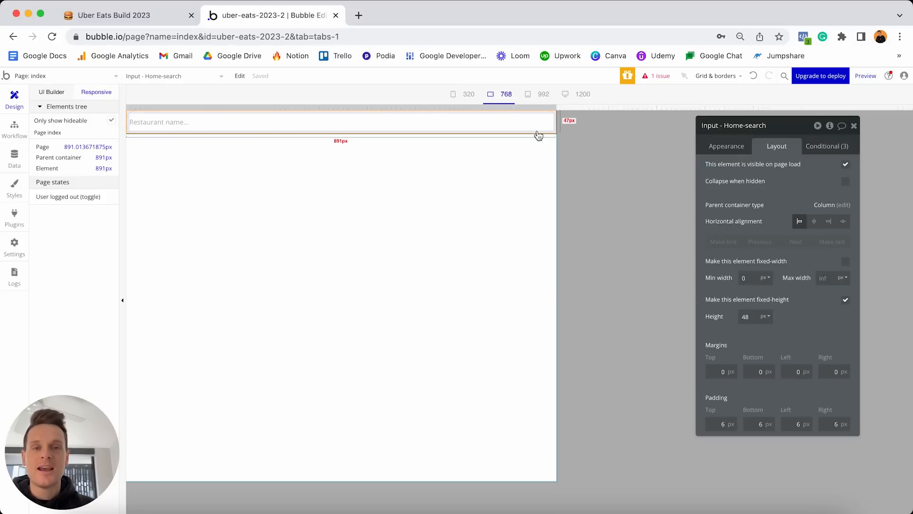
drag(554, 105, 391, 102)
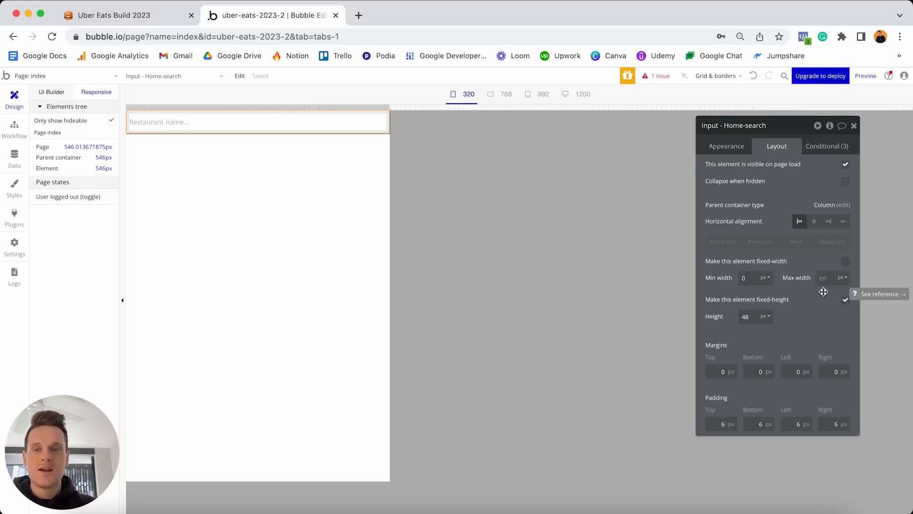
click(52, 92)
click(479, 114)
Set the Home-search input's top, left and right margins to 10 px.
double_click(480, 114)
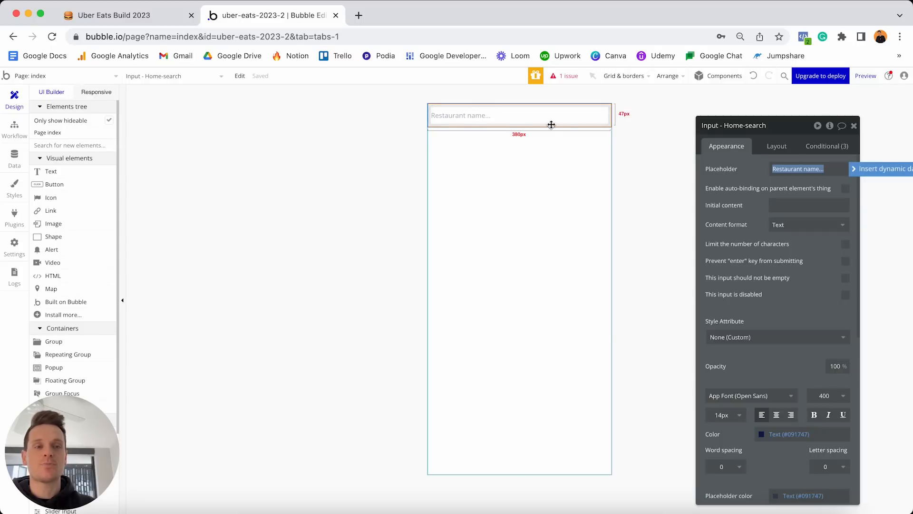
click(780, 147)
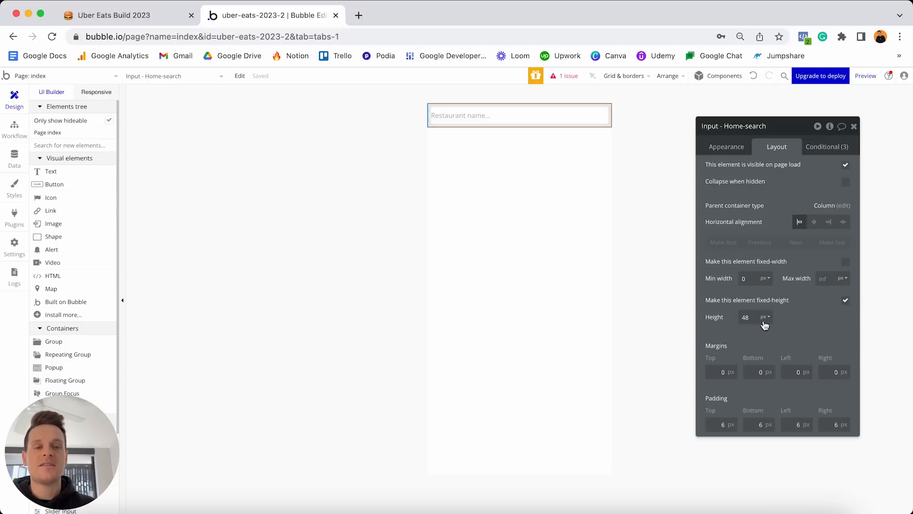
click(713, 371)
text(1)
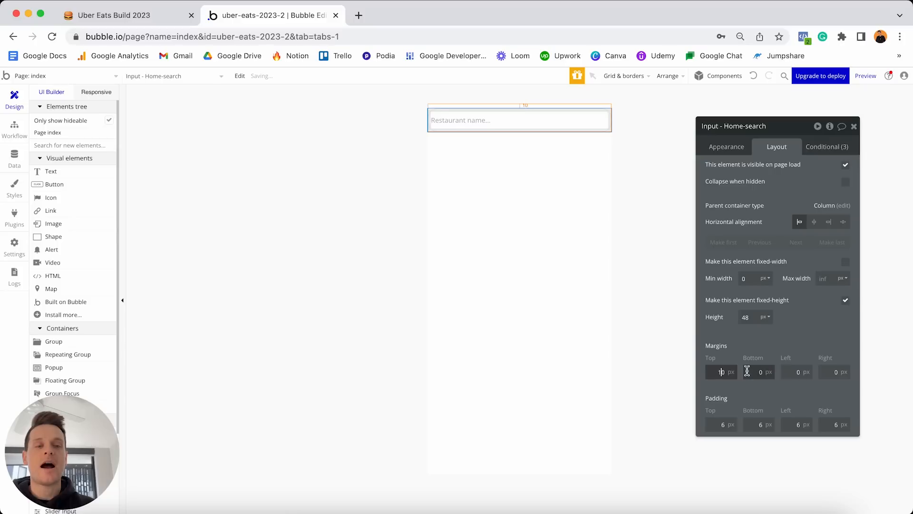
click(793, 368)
text(1)
click(833, 371)
text(1)
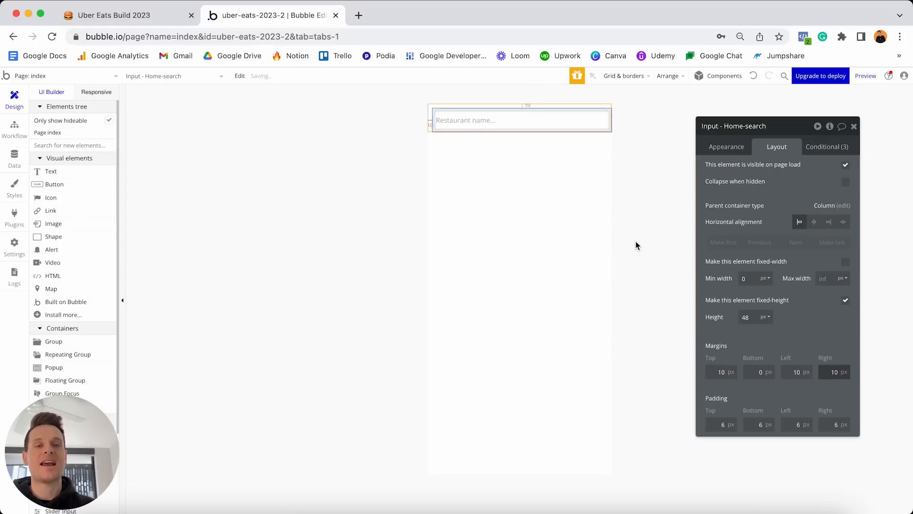
click(510, 163)
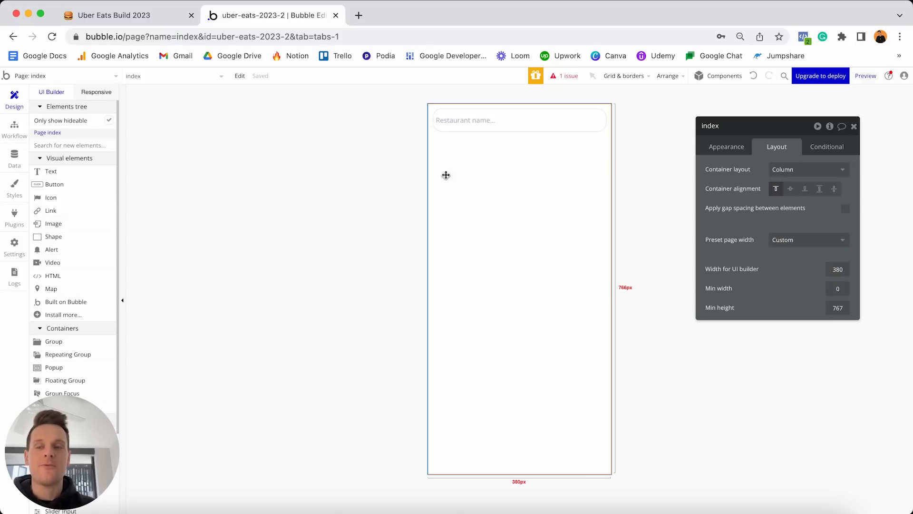
Place a Repeating Group from Containers on the page below the search input.
scroll(60, 315, down, 3)
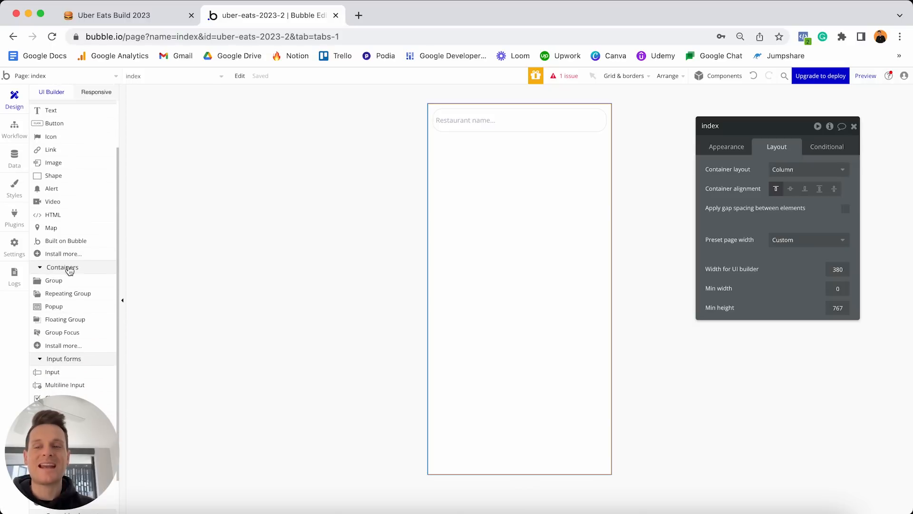
click(71, 295)
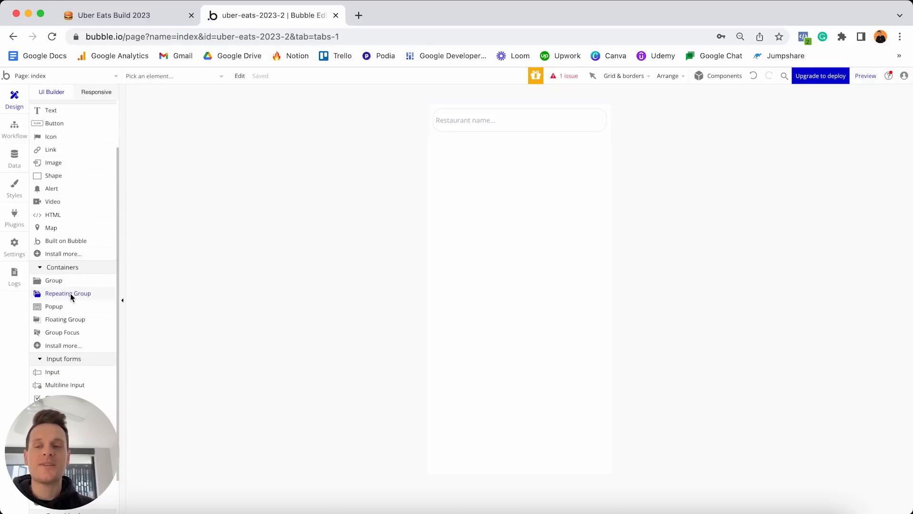
click(452, 186)
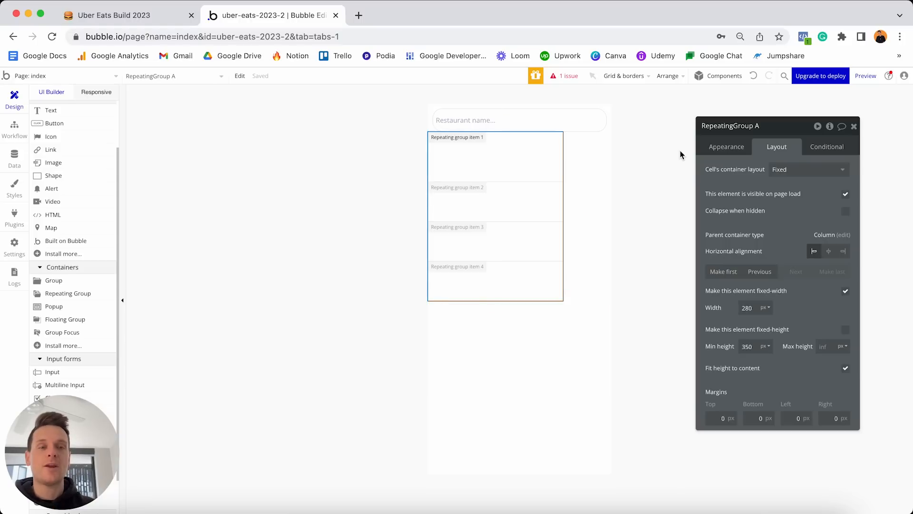
Set the repeating group's Type of content to Restaurant.
click(738, 146)
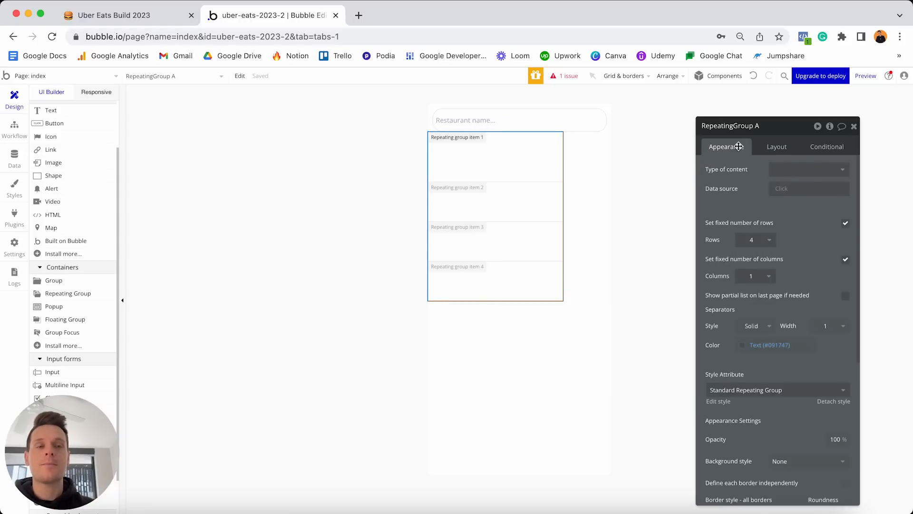
click(781, 170)
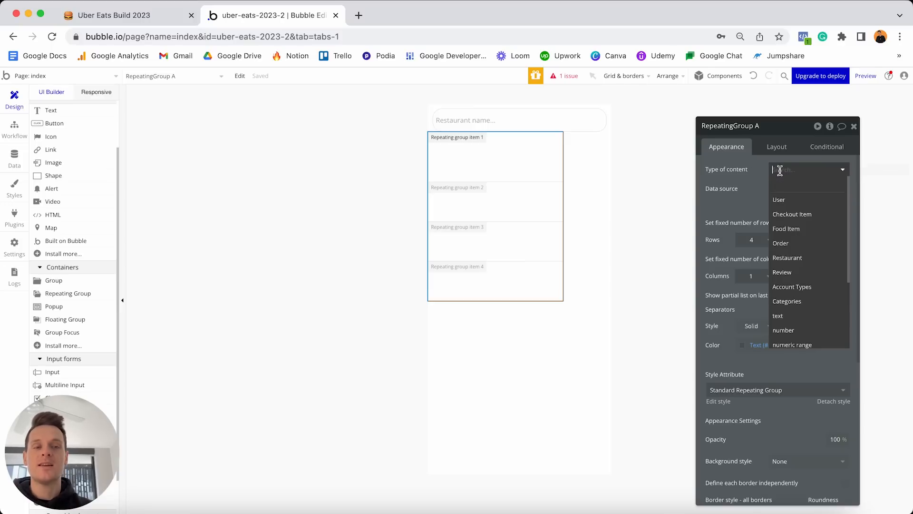
click(797, 259)
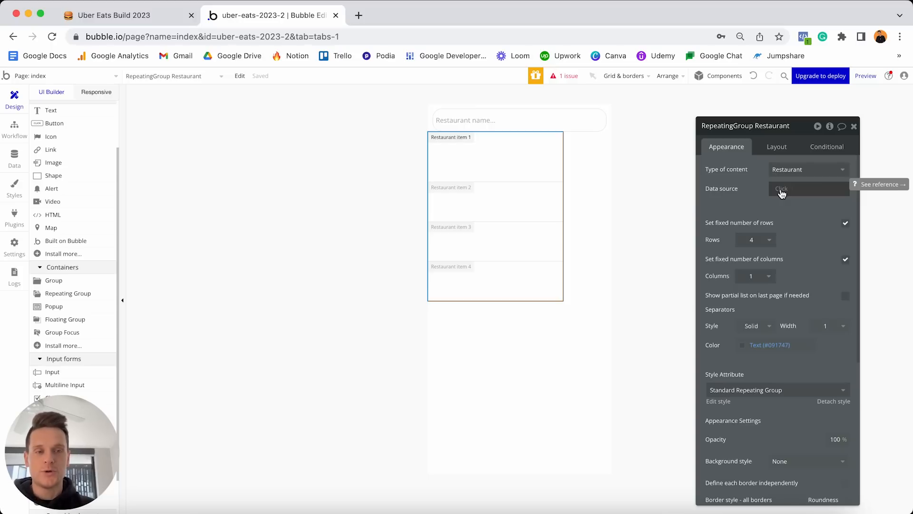
click(782, 191)
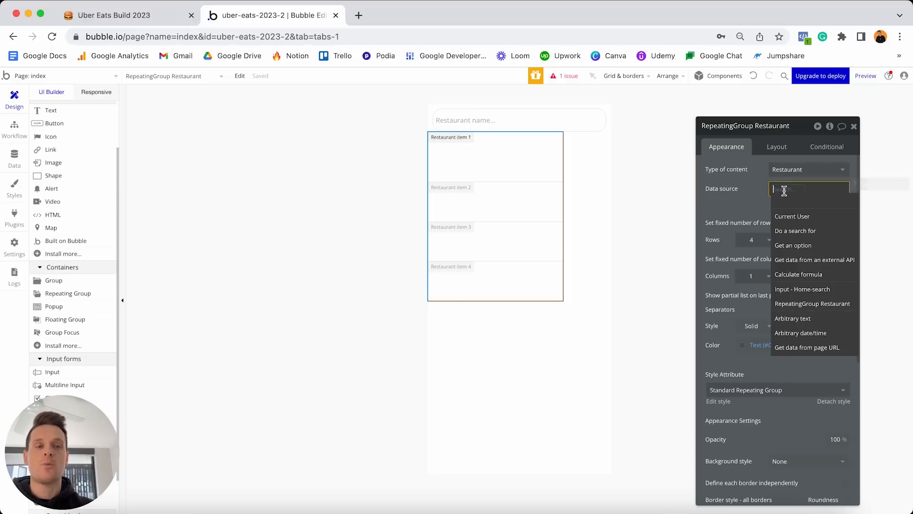
Set the group's data source to 'Do a search for' Restaurant and add a new constraint.
click(792, 232)
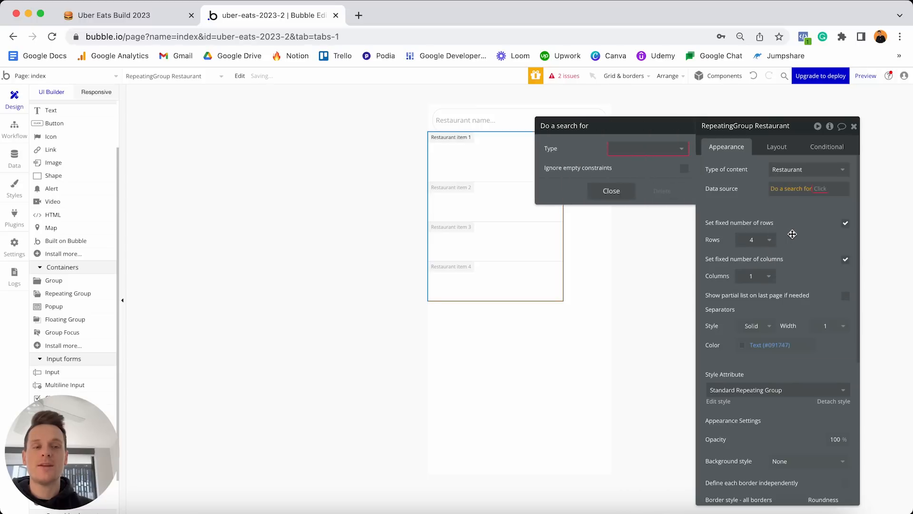
click(656, 150)
click(629, 223)
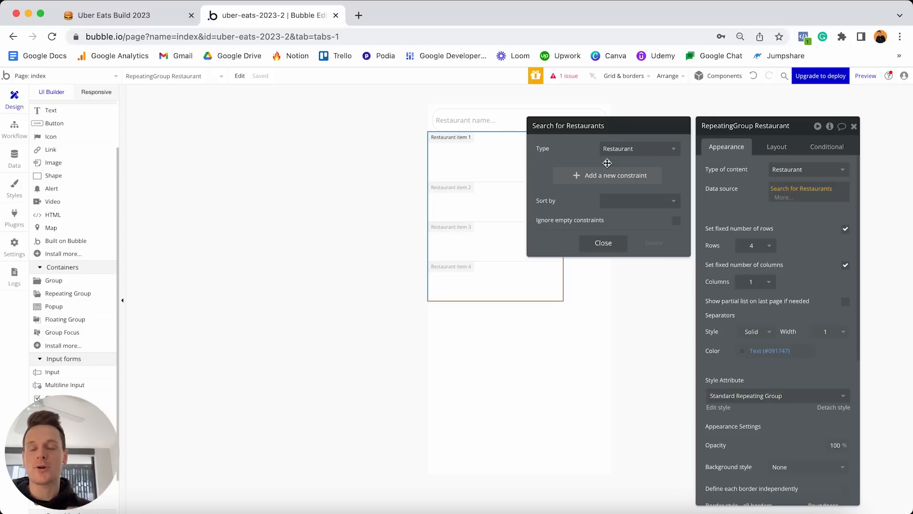
click(571, 179)
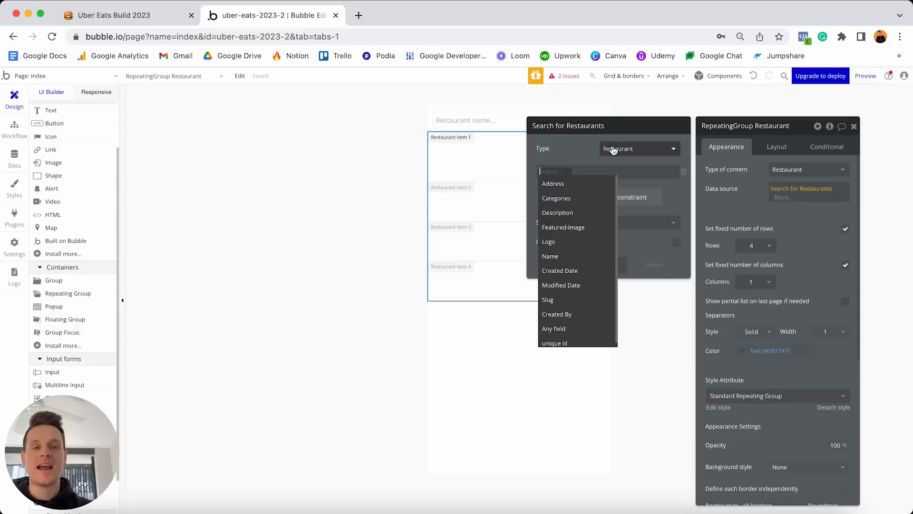
Constrain the search to Address is within 10 kms of Current geographic position.
click(566, 188)
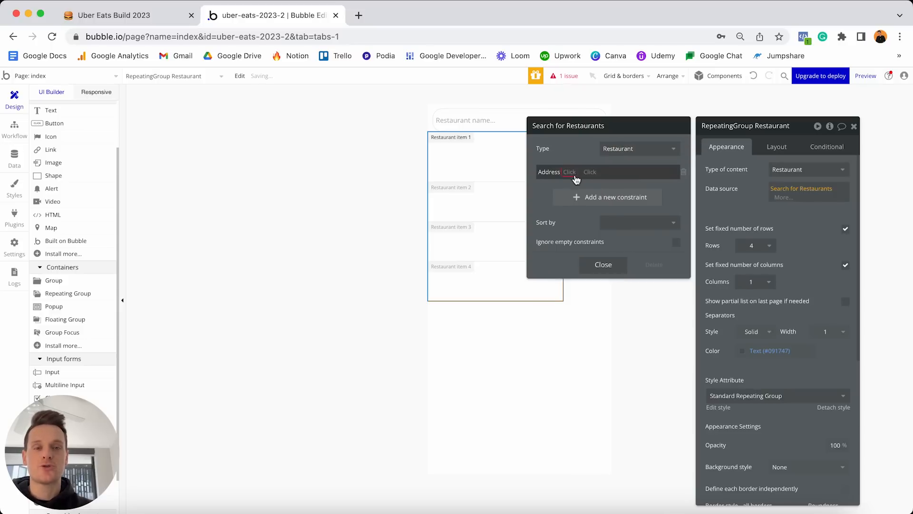
click(574, 184)
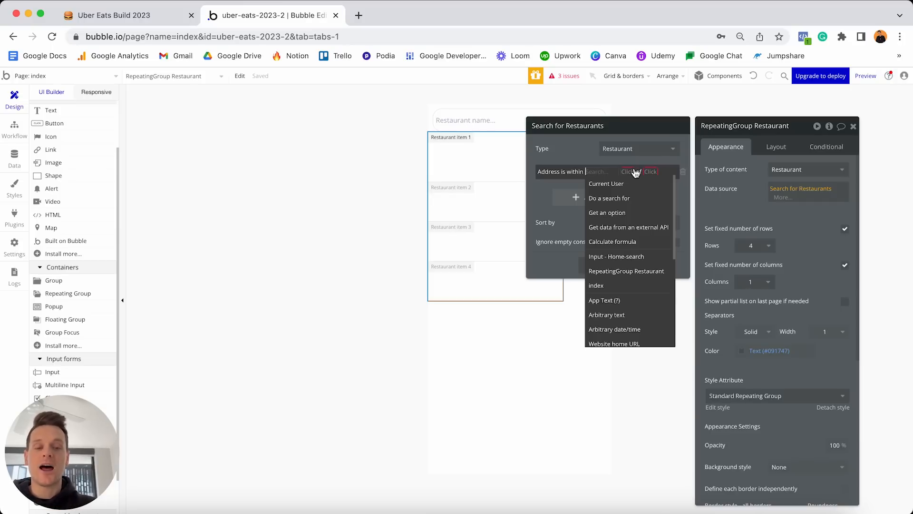
text(10)
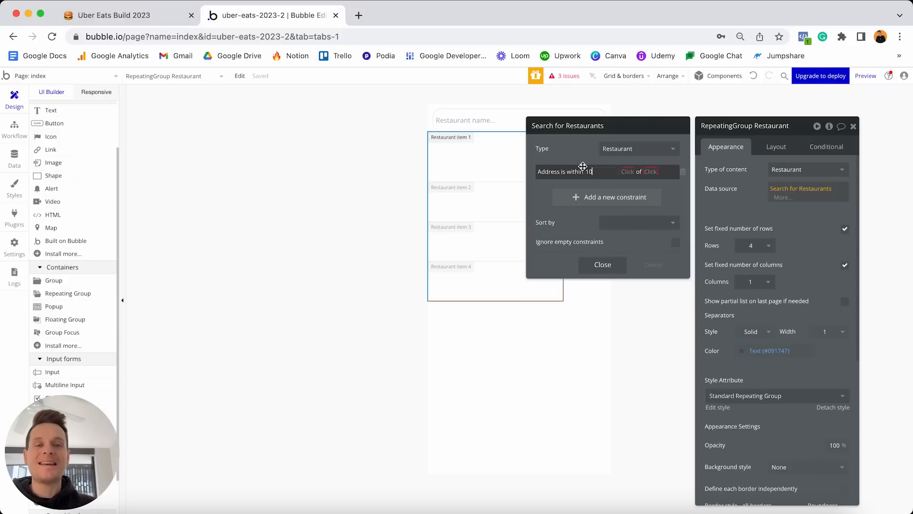
click(624, 174)
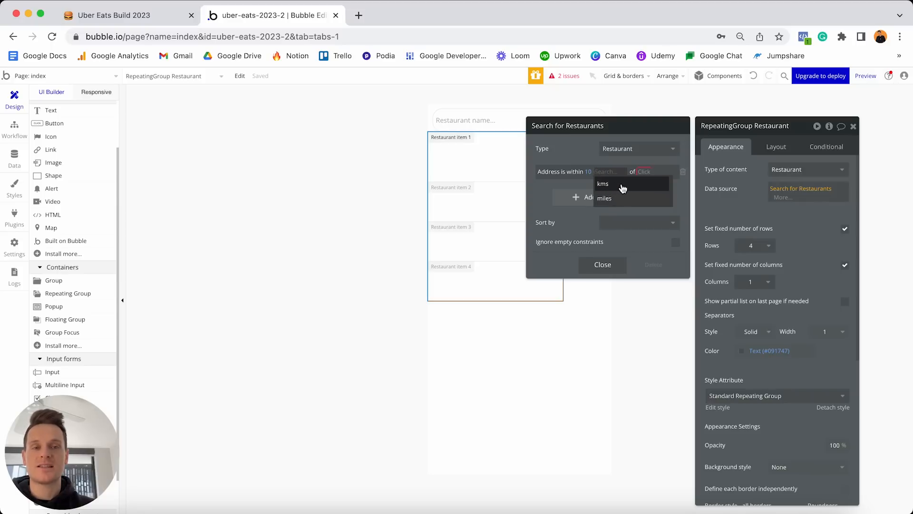
click(621, 185)
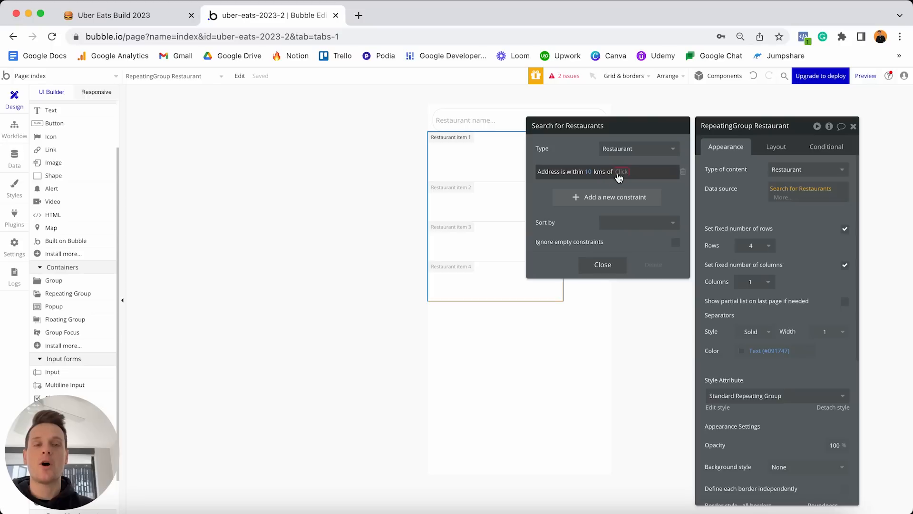
click(622, 172)
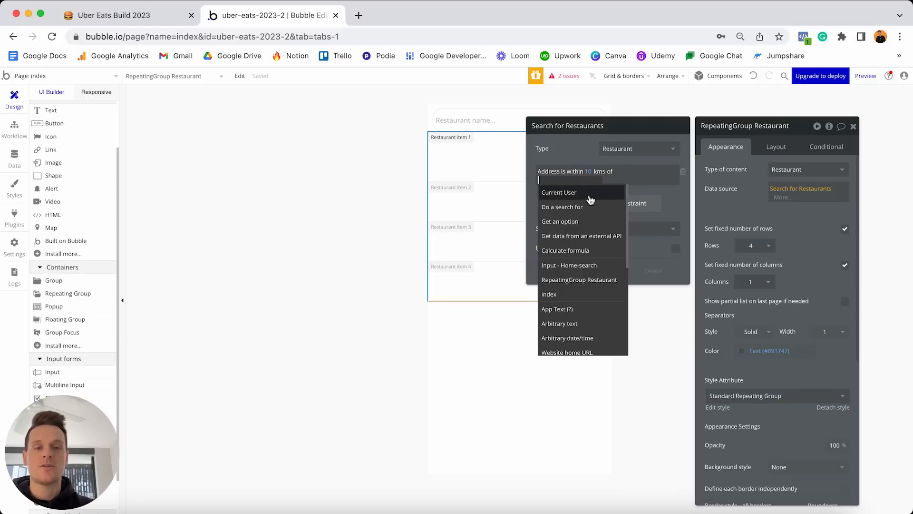
scroll(591, 199, down, 5)
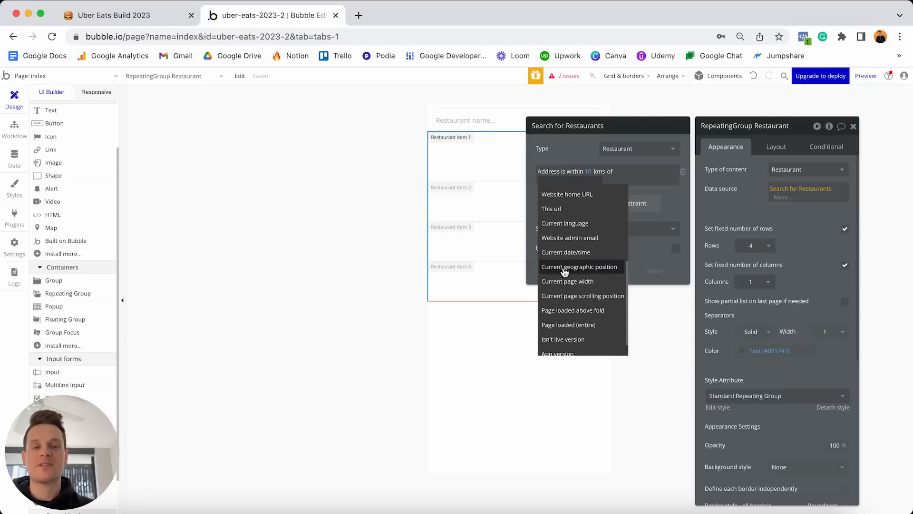
click(576, 270)
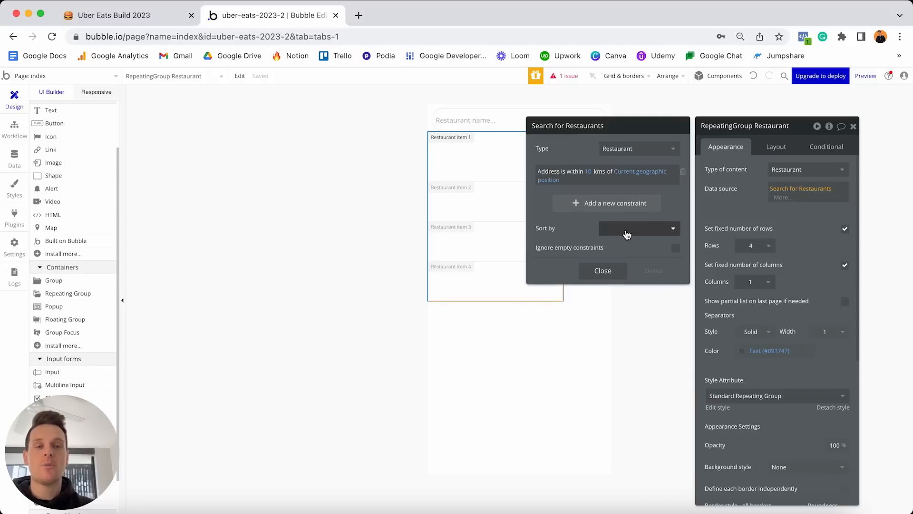
click(622, 233)
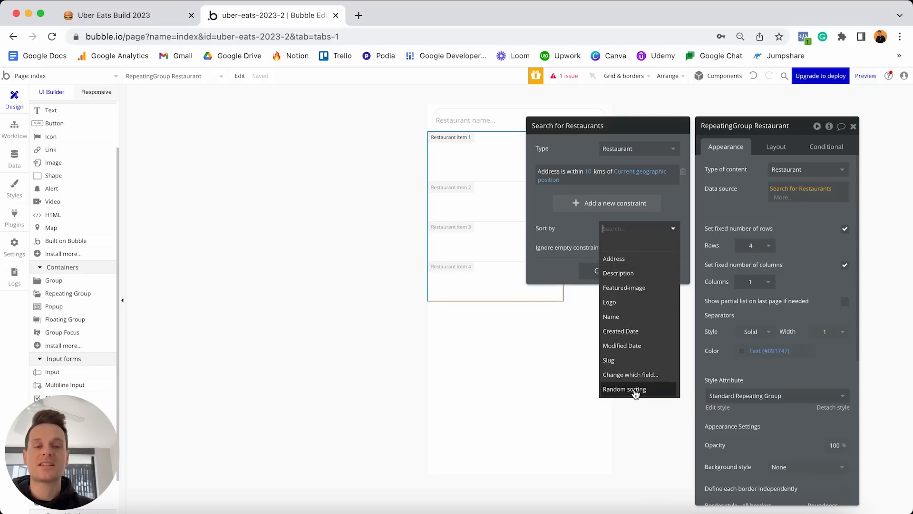
Sort the restaurant search by 'Random sorting' and close the Search for Restaurants popup.
click(624, 389)
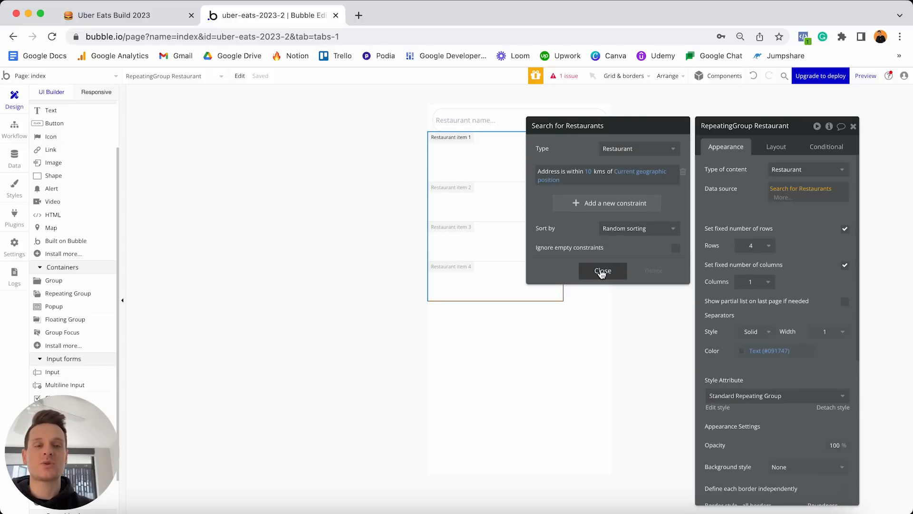
click(602, 270)
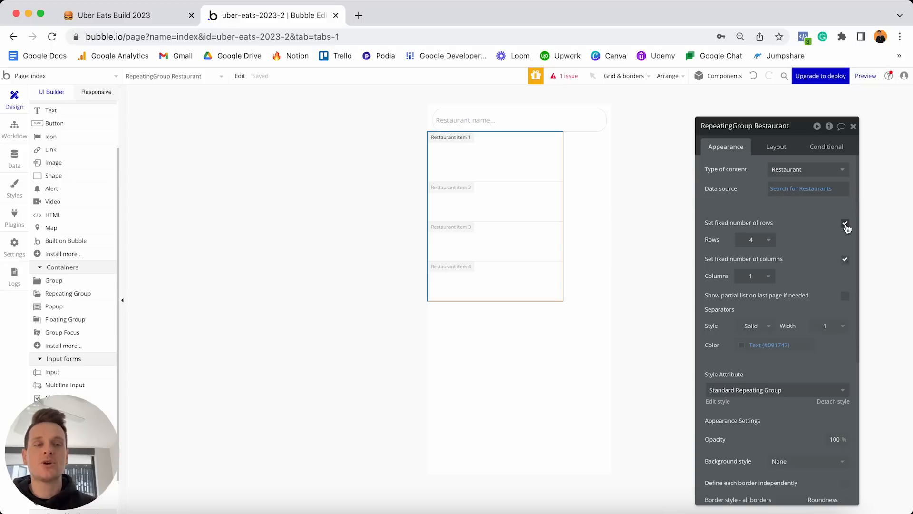
Uncheck 'Set fixed number of rows' on the Restaurant repeating group and show its Layout settings.
click(845, 223)
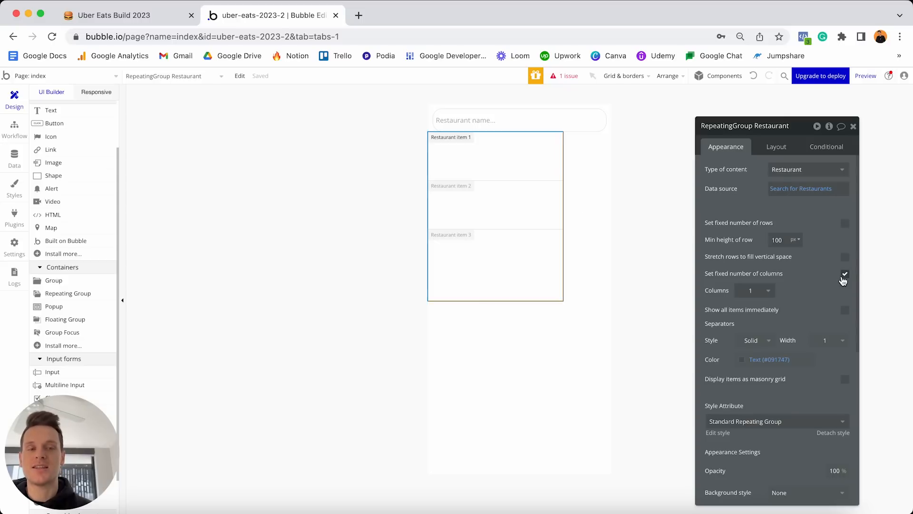
click(780, 150)
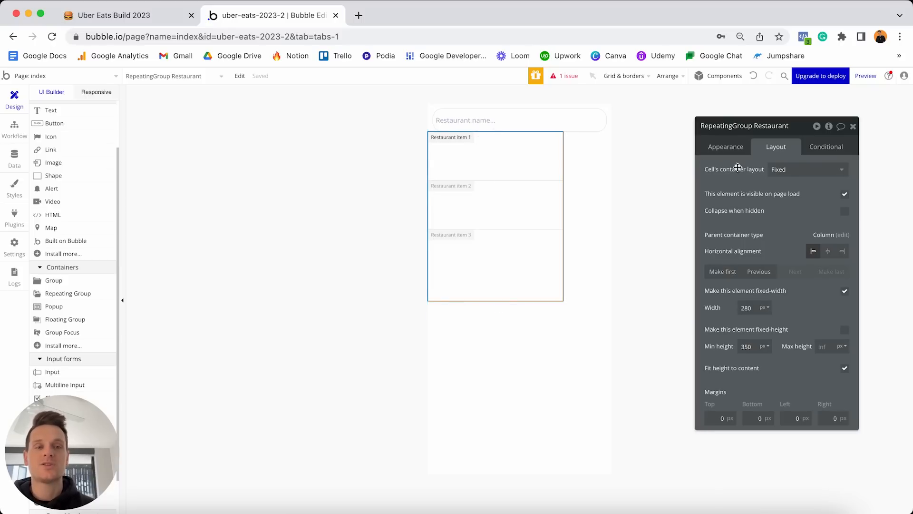
Give the repeating group cells a Column layout, turn off fixed width, and set Min width to 0.
click(780, 170)
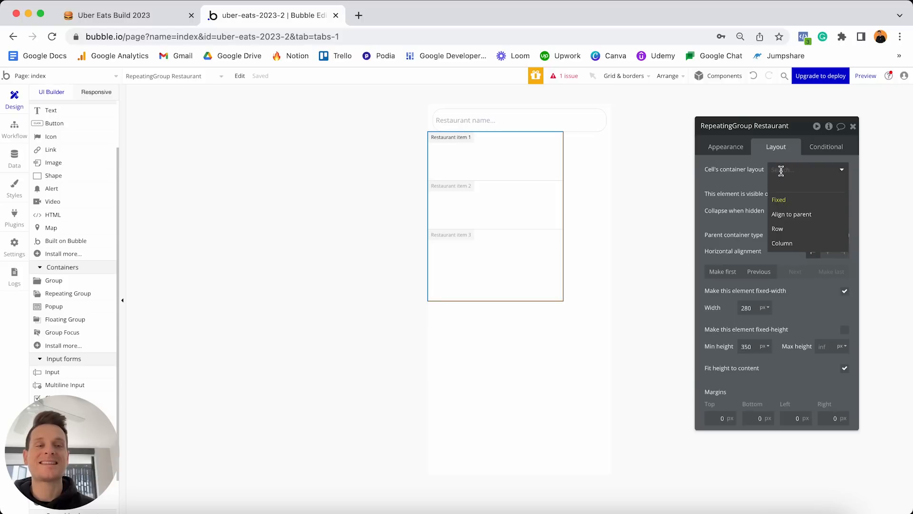
click(788, 246)
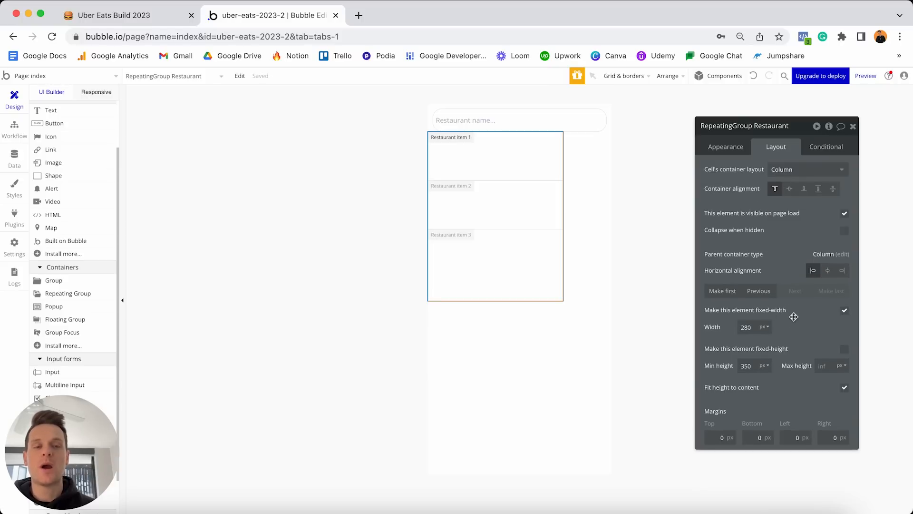
click(845, 312)
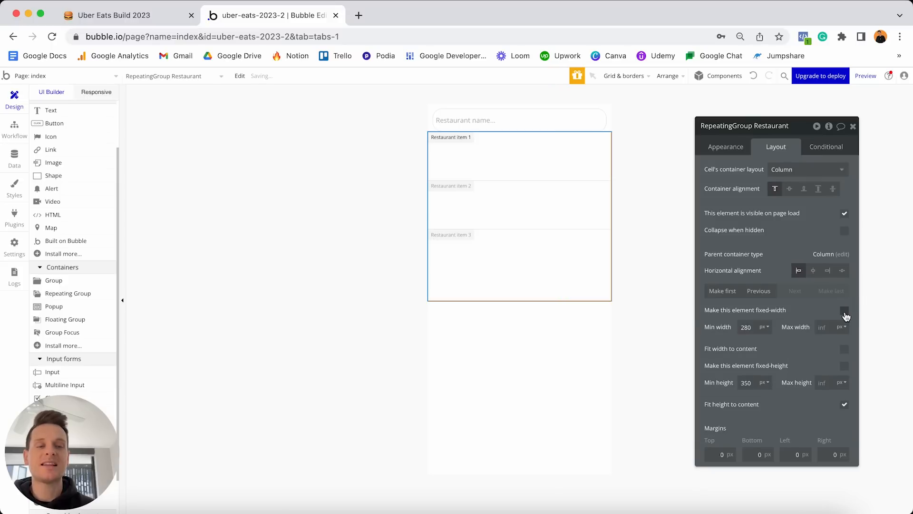
double_click(747, 327)
text(0)
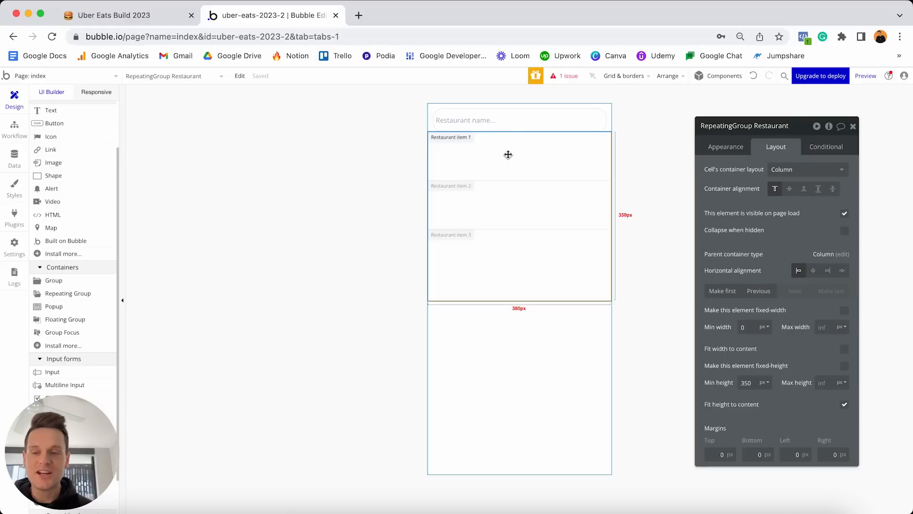
Drop an Image element into the first Restaurant cell and begin giving it dynamic image data.
scroll(52, 182, up, 3)
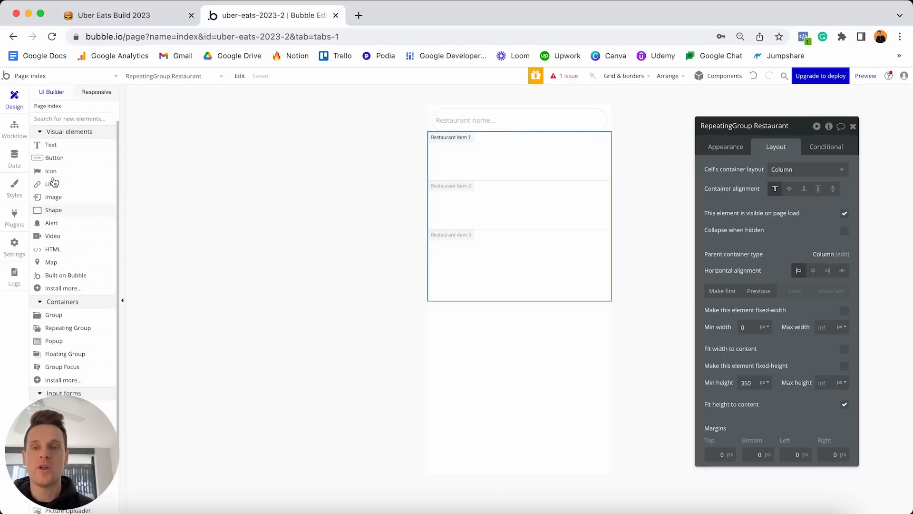
drag(51, 204, 462, 148)
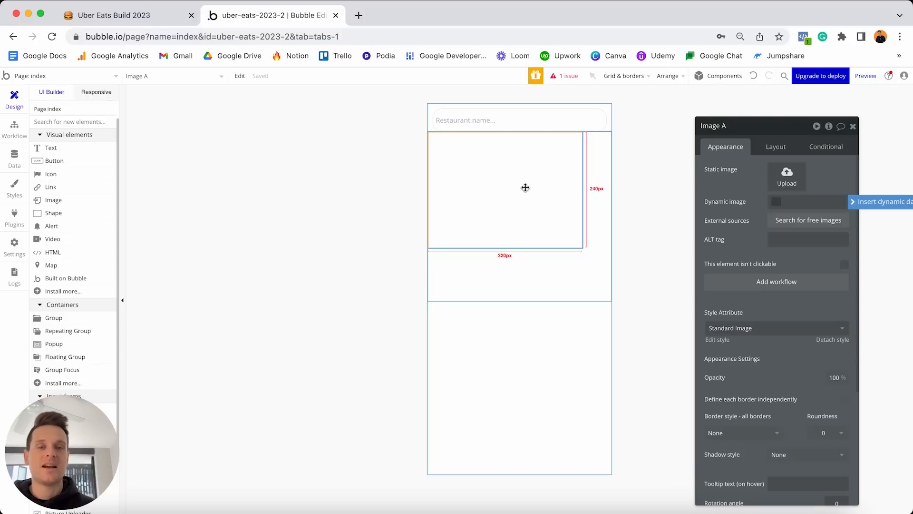
click(854, 204)
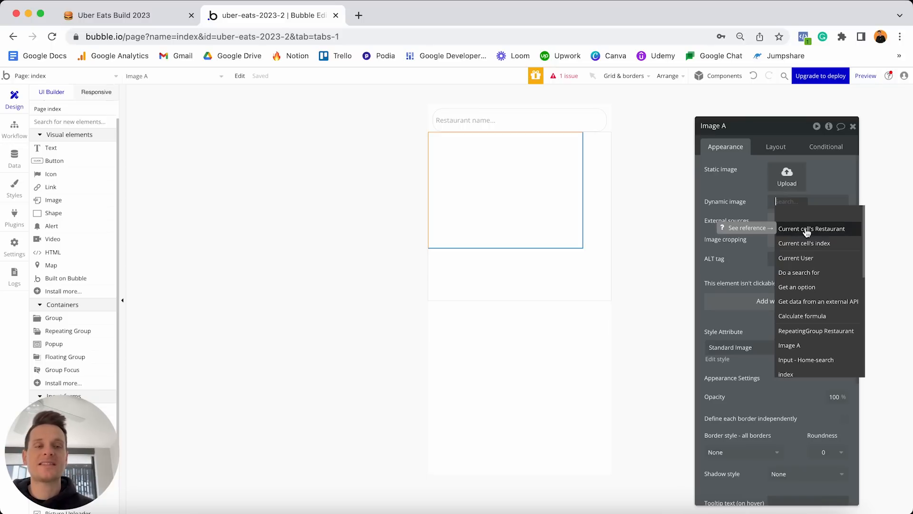
Set the image to Current cell's Restaurant's Featured-image, processed with Imgix and cropped to fit.
click(807, 229)
click(797, 269)
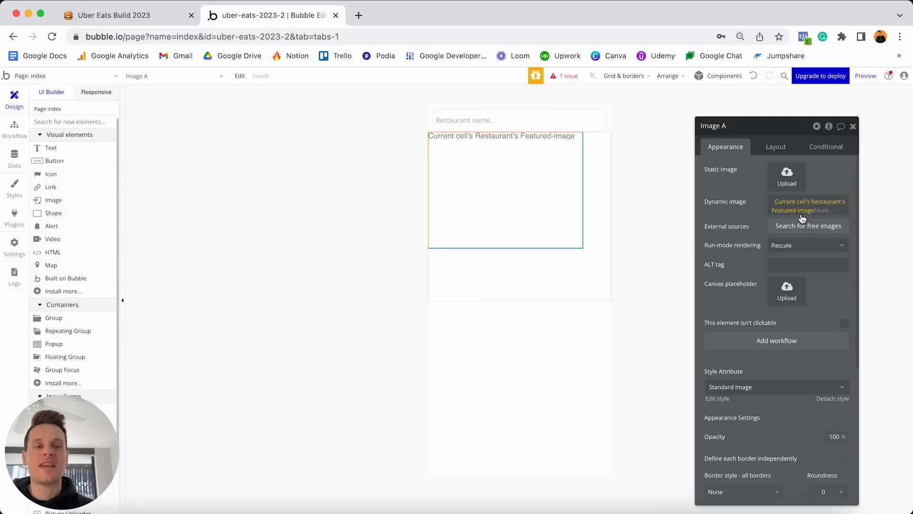
click(823, 211)
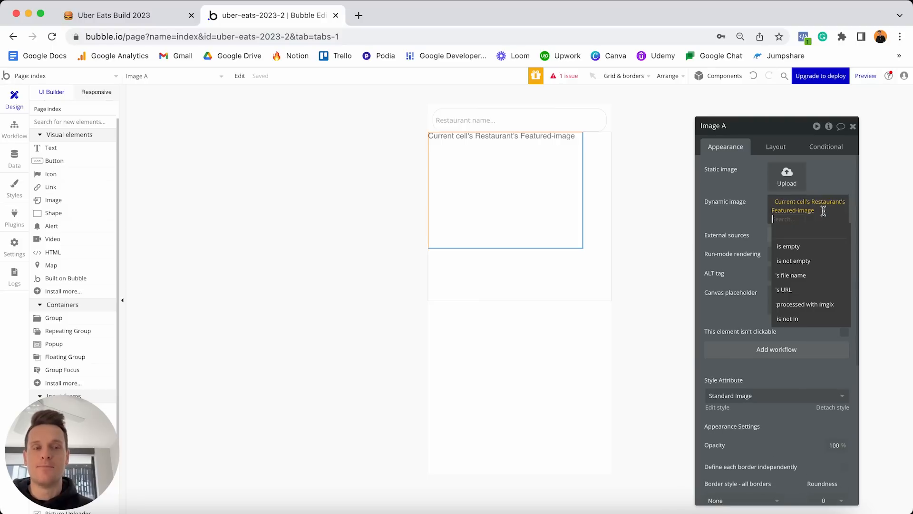
click(803, 307)
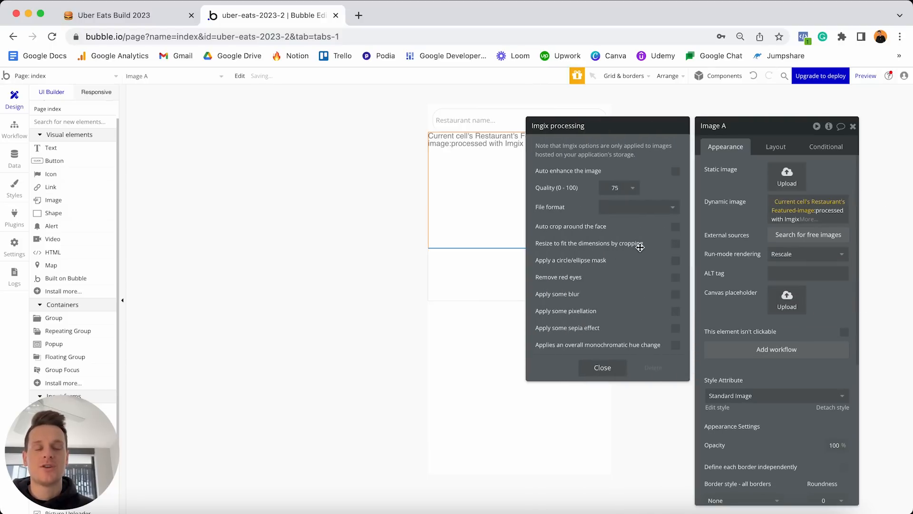
click(675, 244)
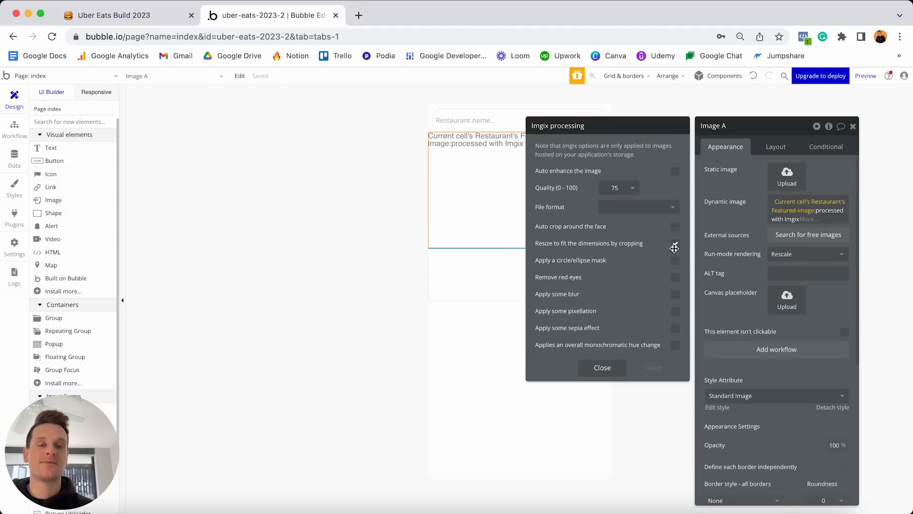
click(602, 367)
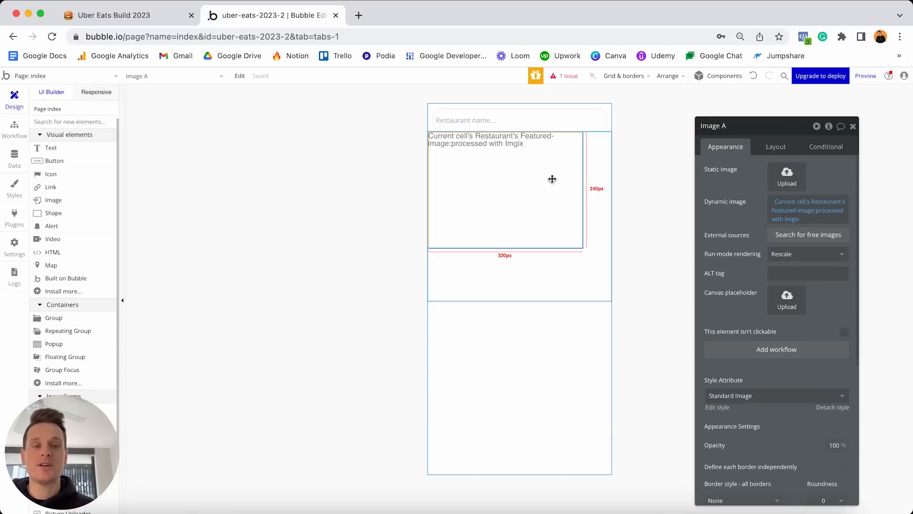
Detach Image A from its shared style and give it a Solid border.
scroll(743, 207, down, 4)
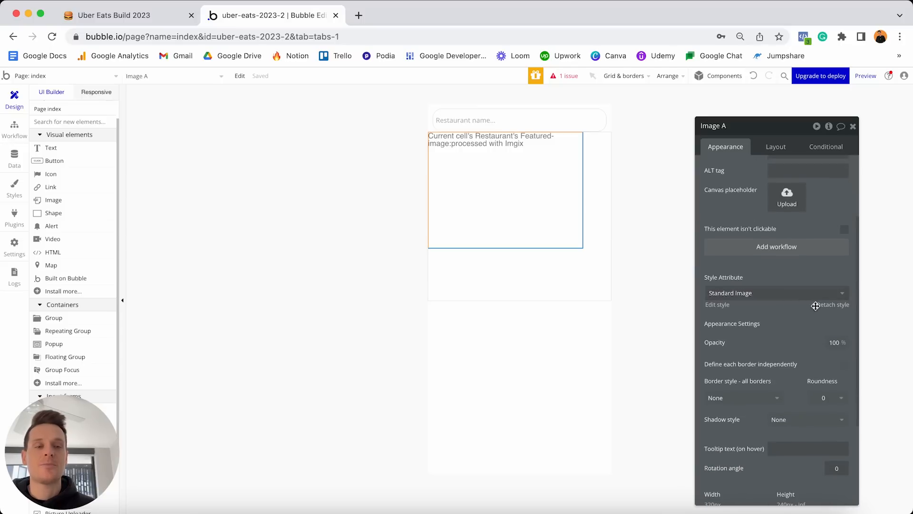
click(830, 307)
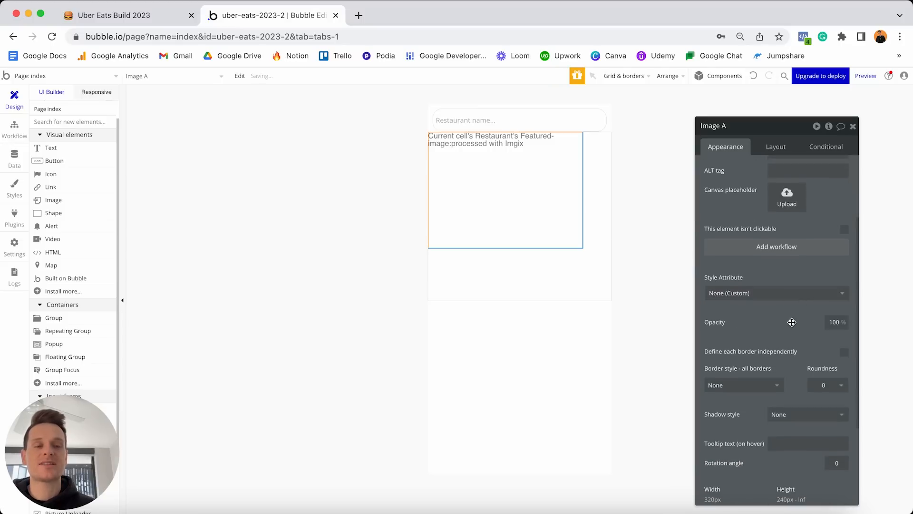
scroll(792, 322, down, 2)
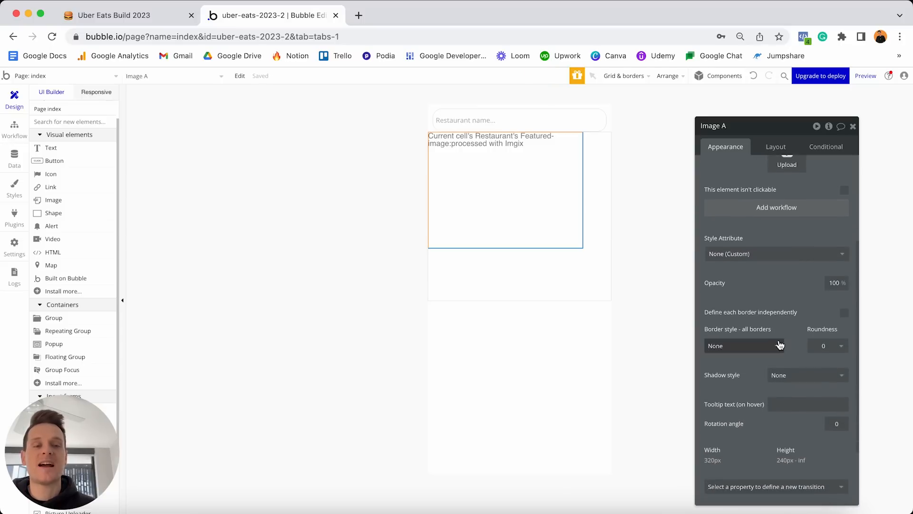
click(746, 351)
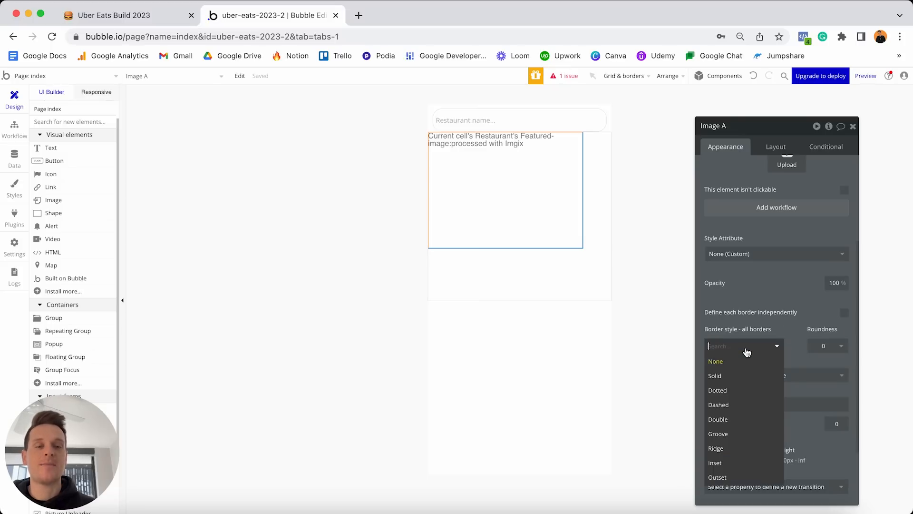
click(722, 376)
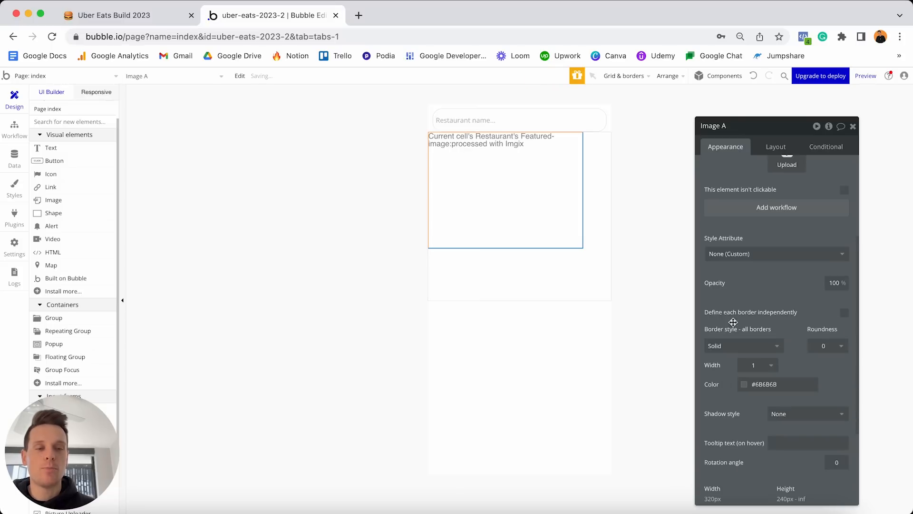
Reselect the image, keep the Solid border and set its corner roundness to 5.
click(557, 364)
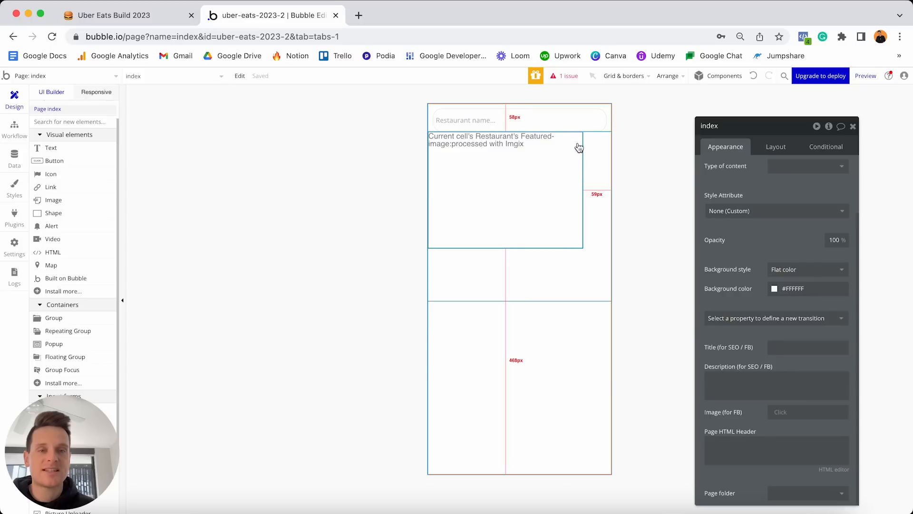
click(564, 231)
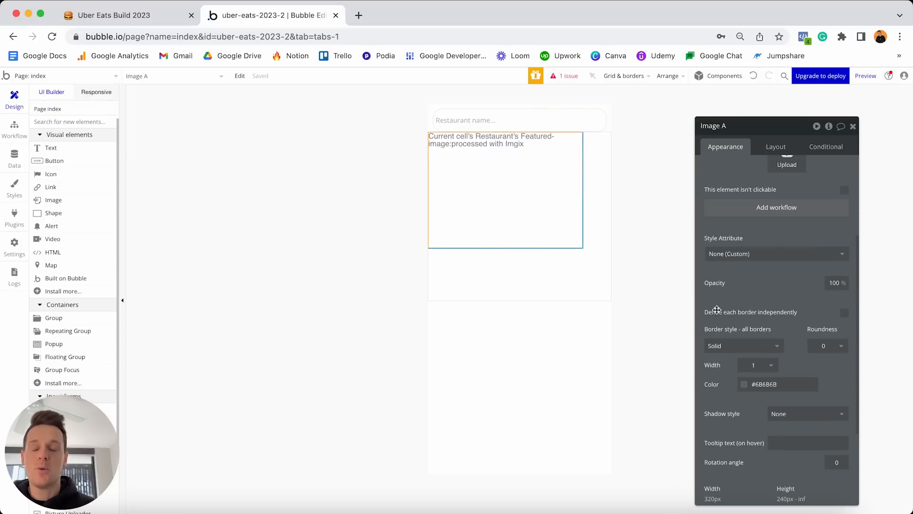
click(746, 346)
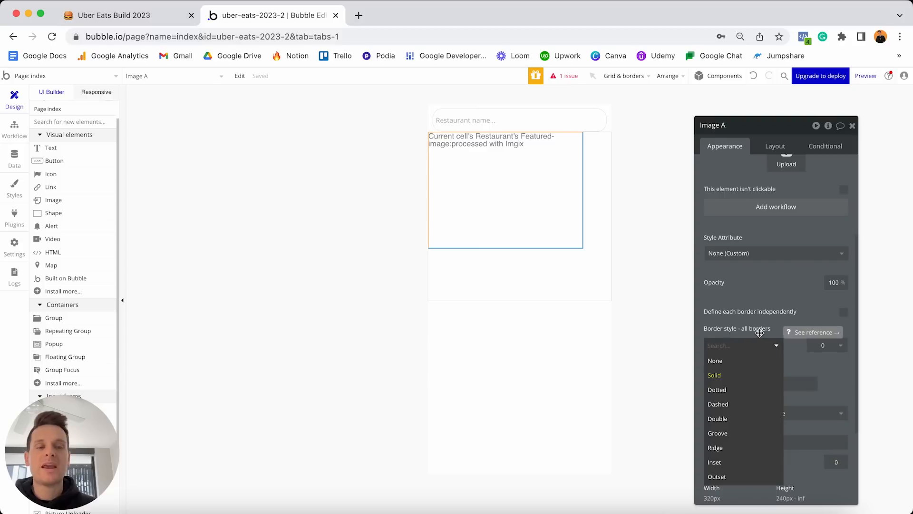
click(775, 323)
click(829, 345)
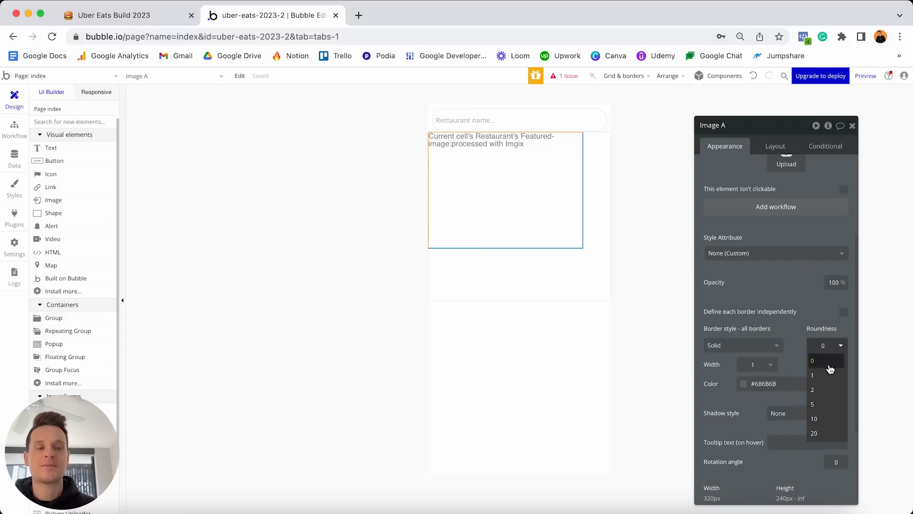
click(821, 405)
click(575, 281)
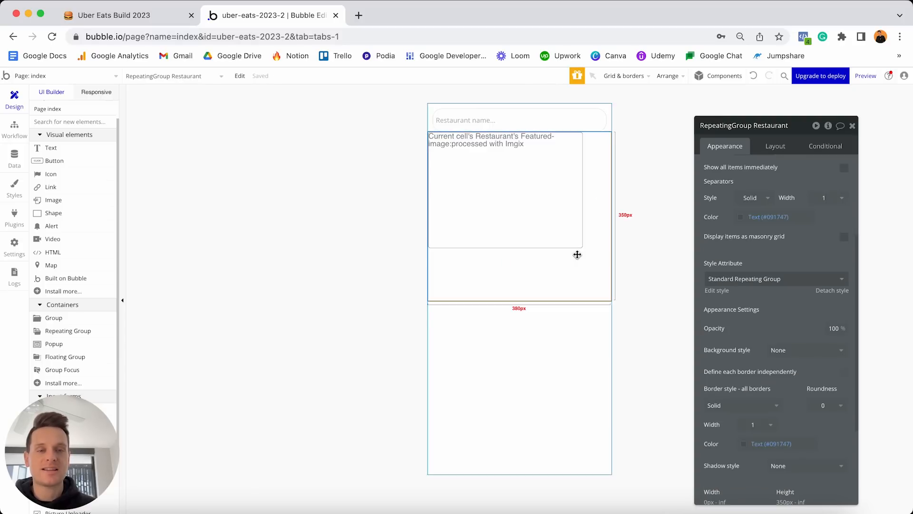
click(559, 223)
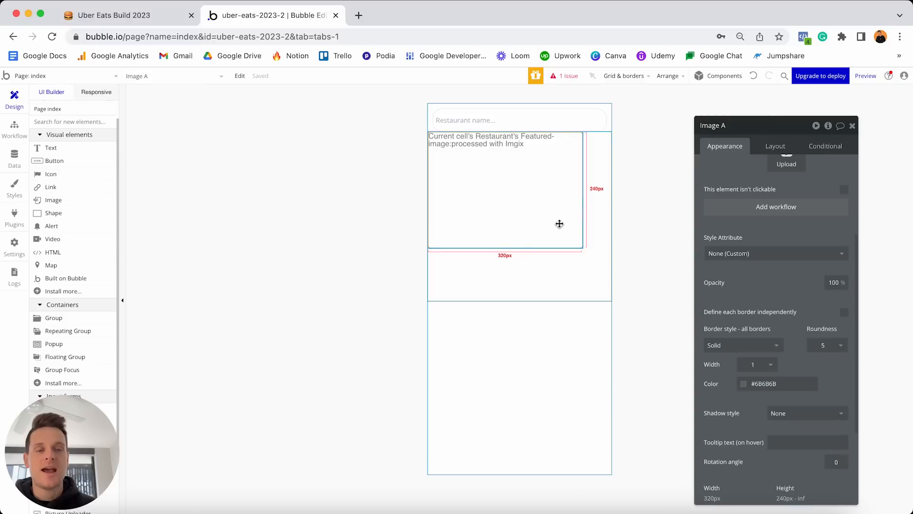
click(770, 146)
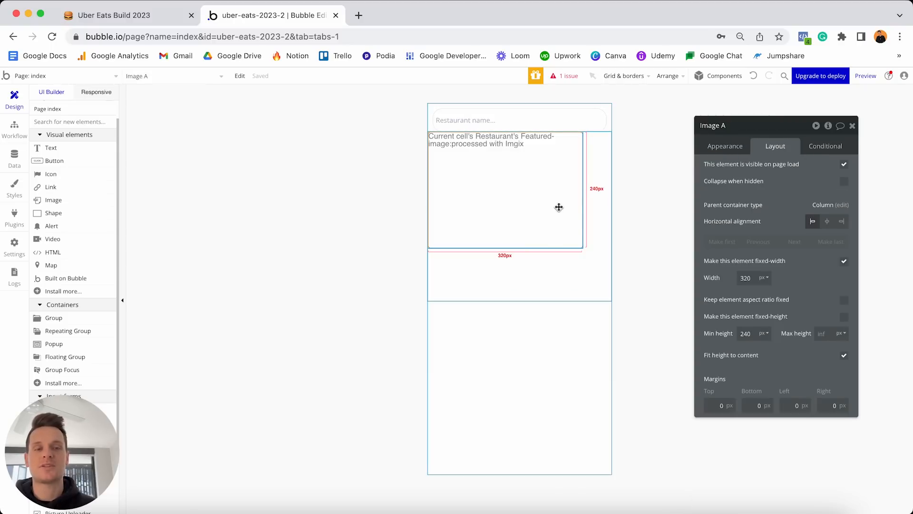
Let Image A stretch with Min width 0 and keep a 2:1 aspect ratio.
click(843, 261)
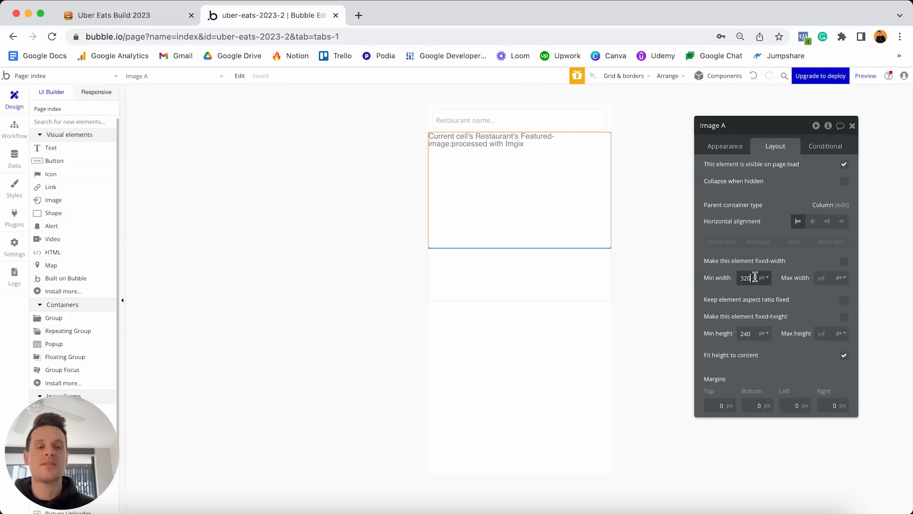
text(0)
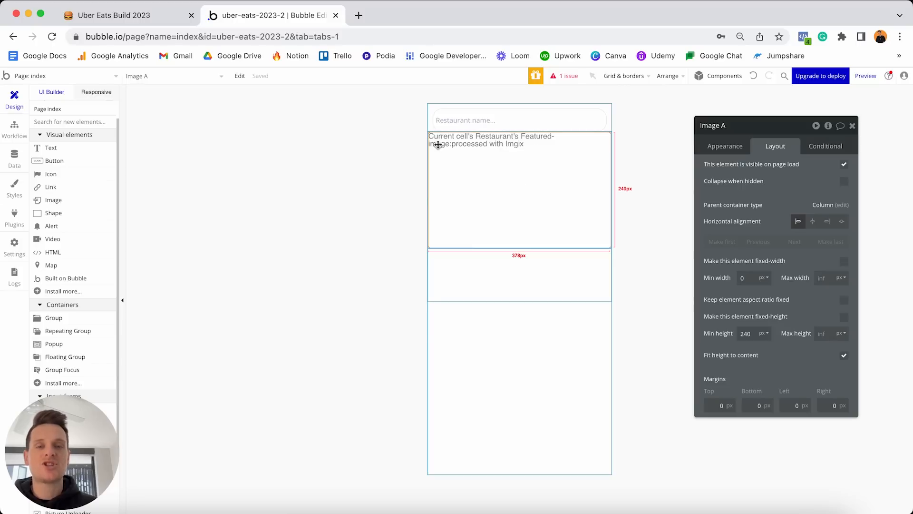
click(844, 300)
double_click(797, 316)
text(2)
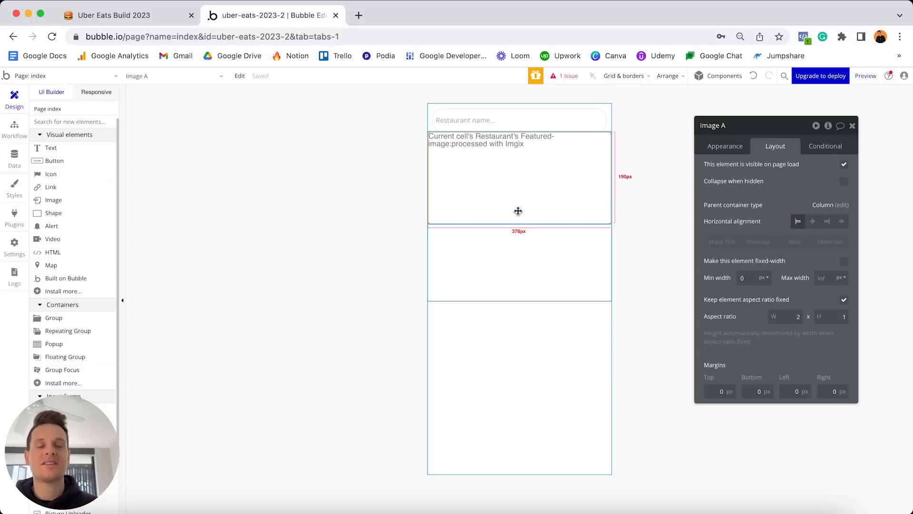
Give the image 10 px top, left and right margins.
click(713, 391)
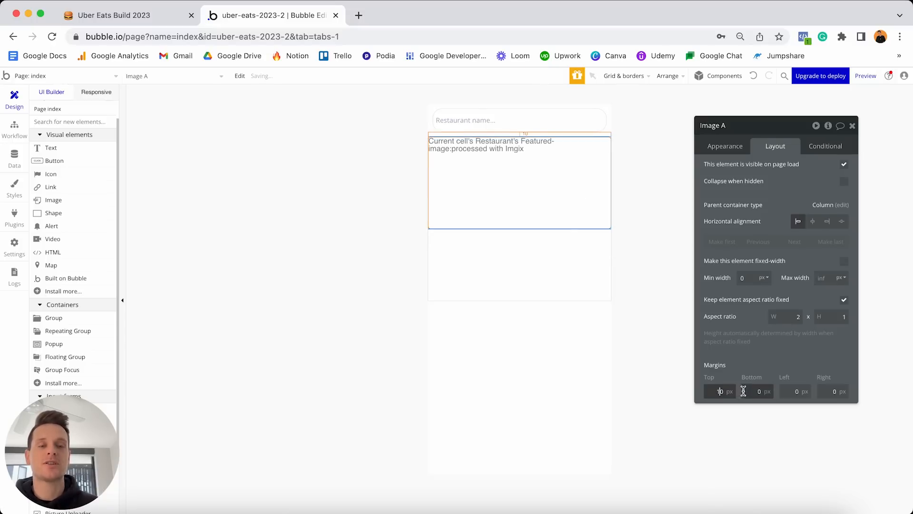
click(795, 391)
text(1)
click(833, 391)
text(1)
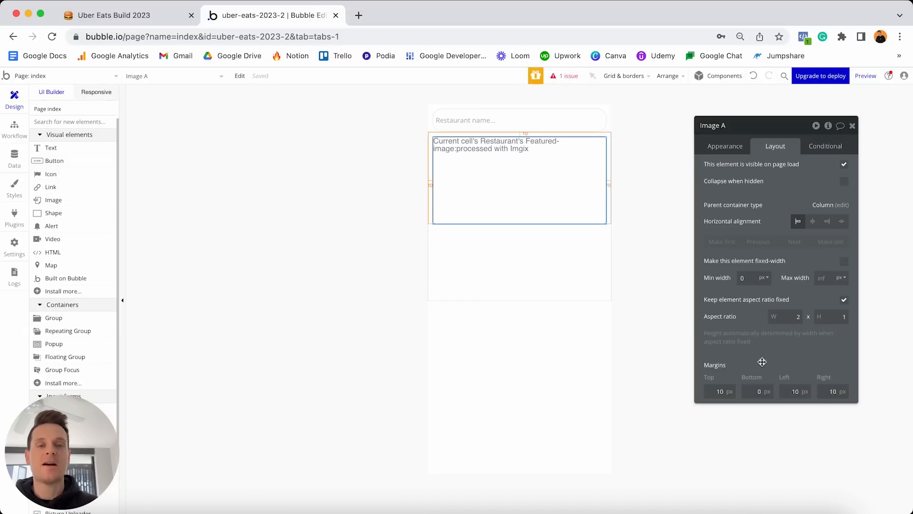
click(618, 235)
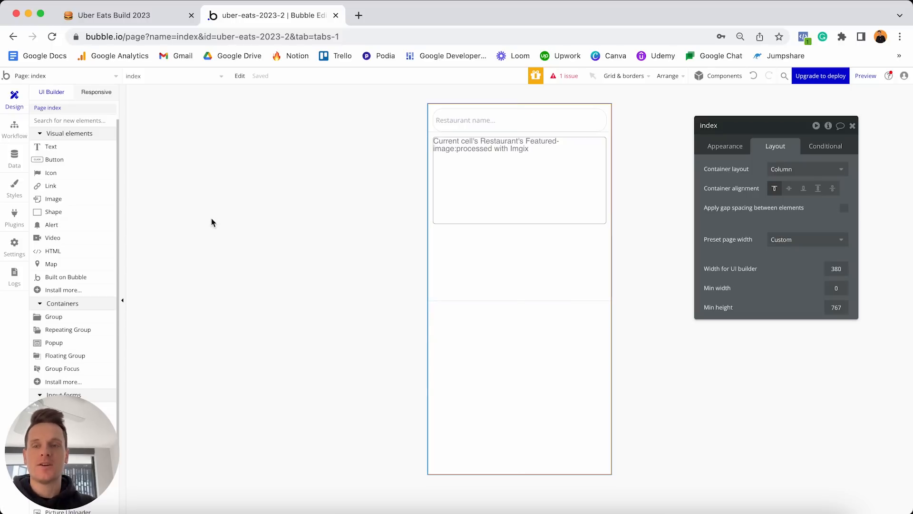
Add a Text element above the image showing Current cell's Restaurant's Name.
click(58, 150)
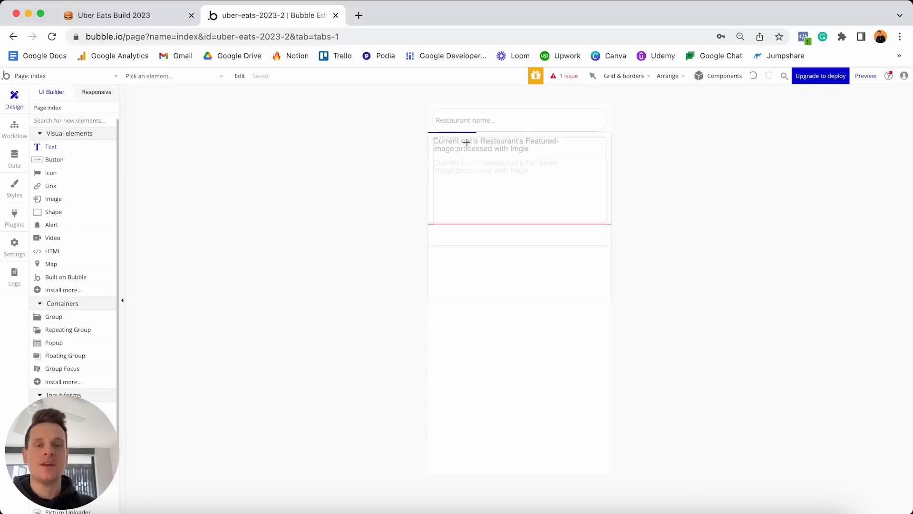
click(465, 142)
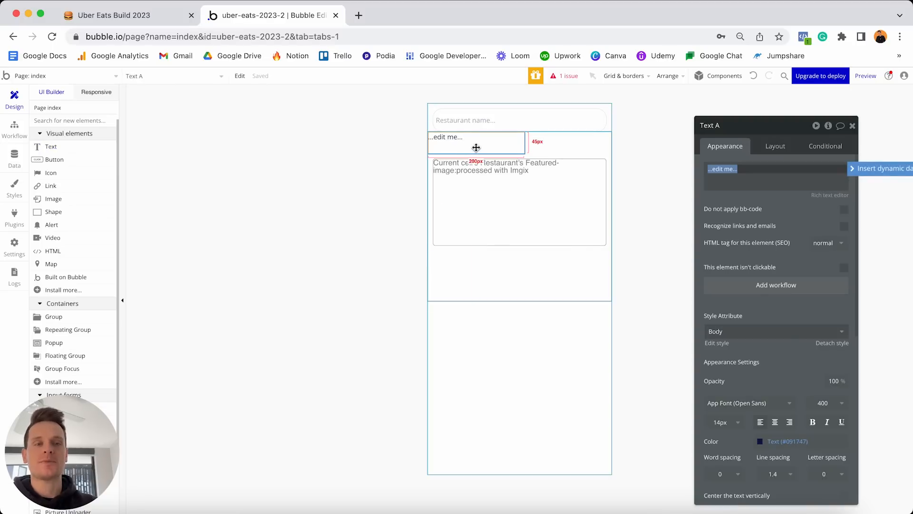
click(863, 169)
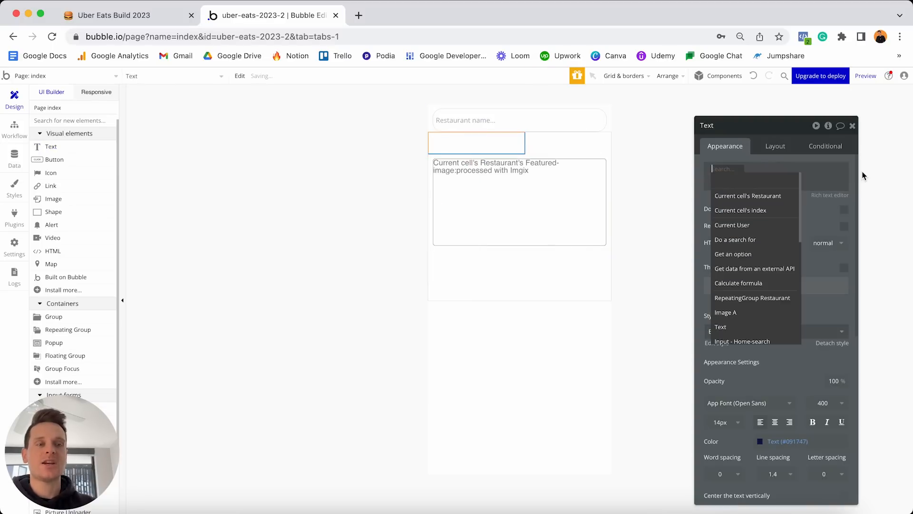
click(748, 196)
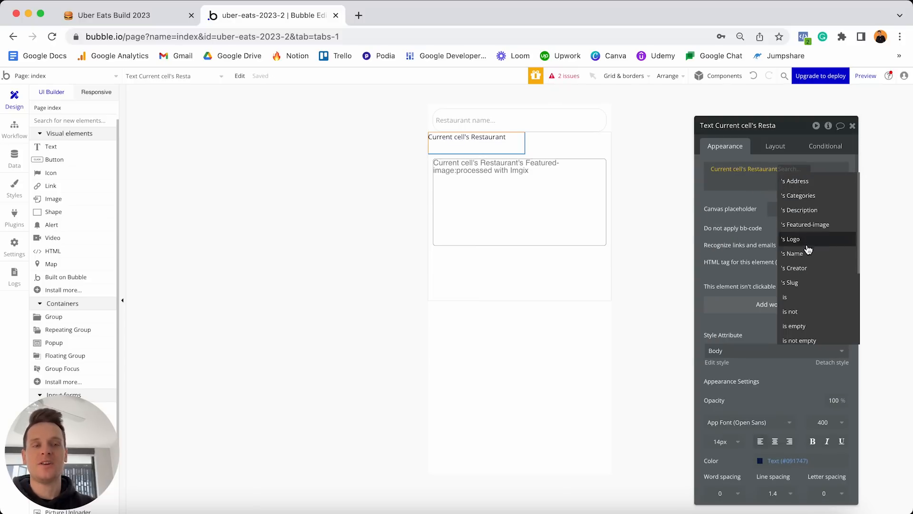
click(796, 256)
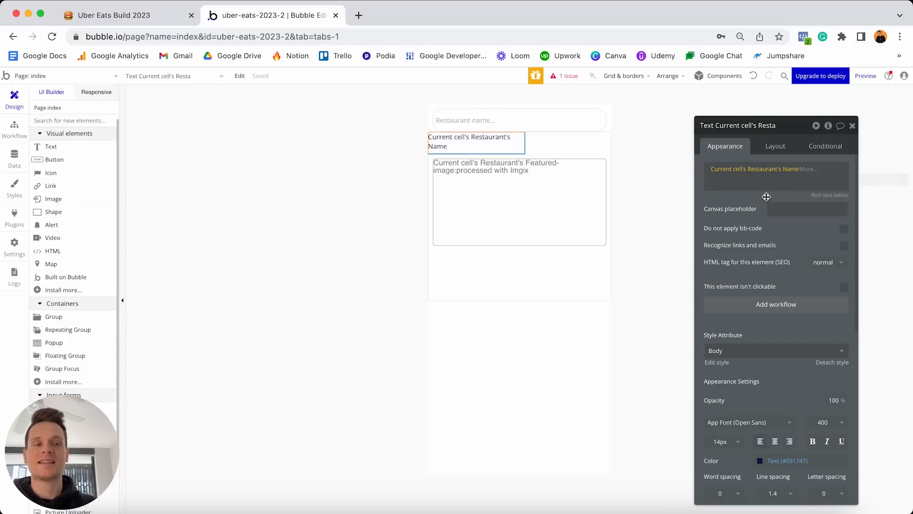
Detach the name text from its shared style and set its font size to 16.
scroll(731, 321, down, 3)
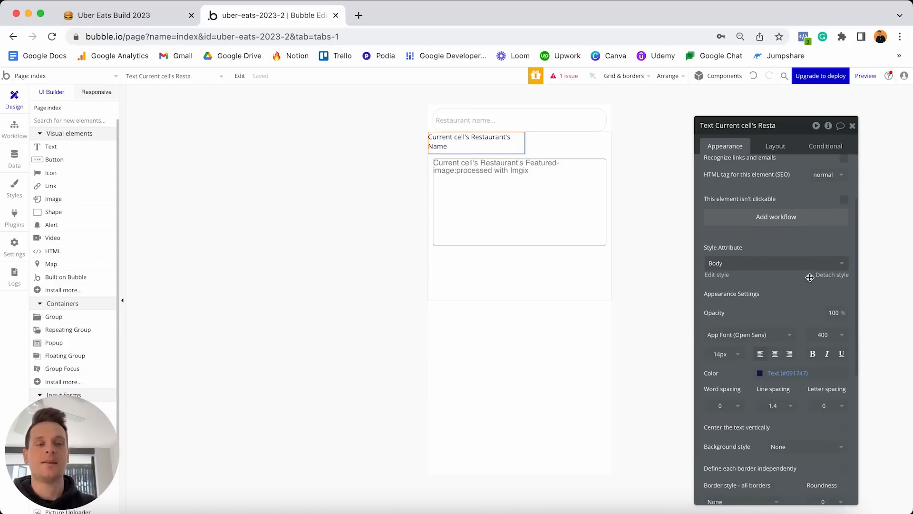
click(826, 275)
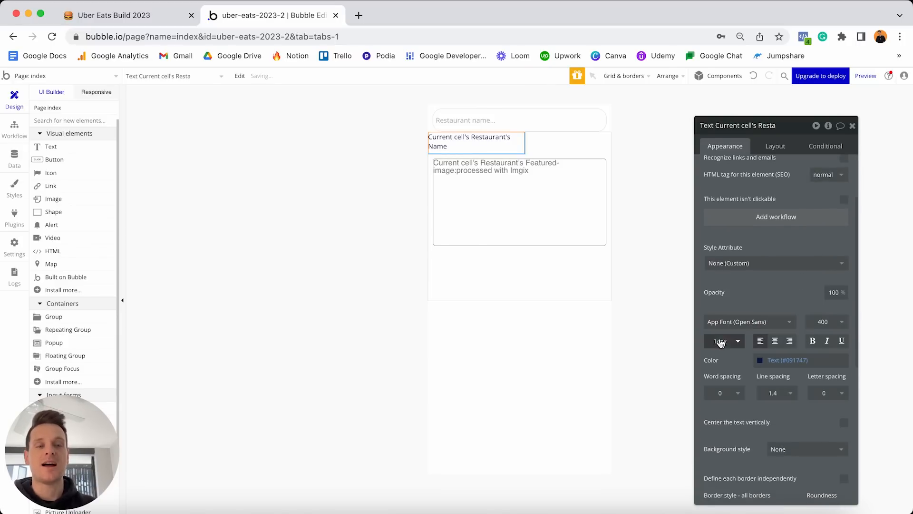
click(720, 340)
text(16)
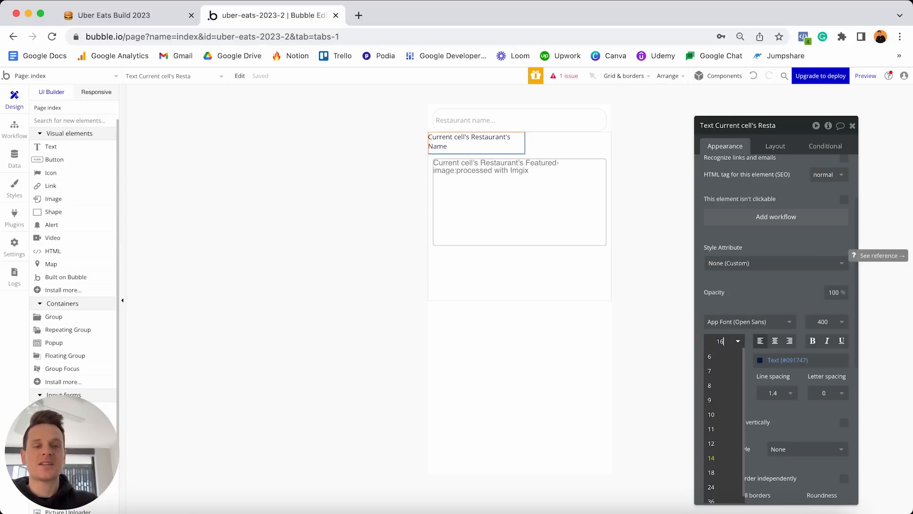
key(Return)
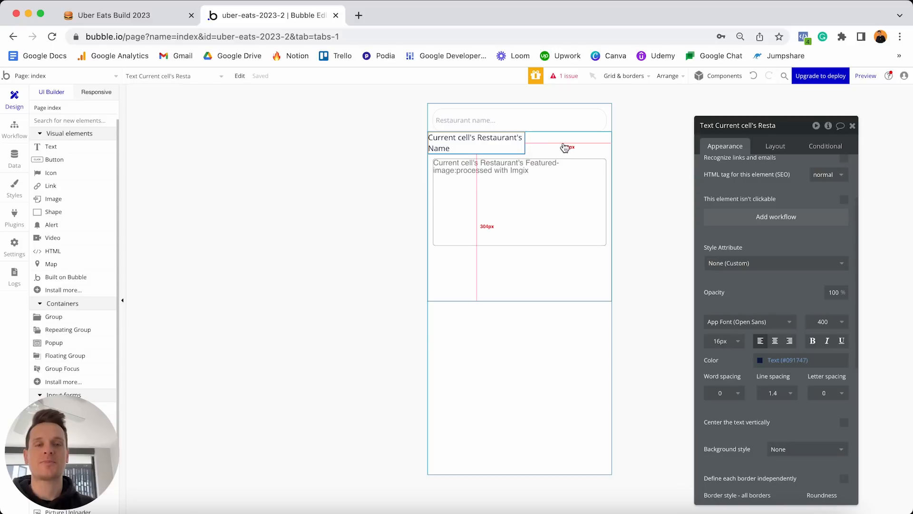
click(771, 146)
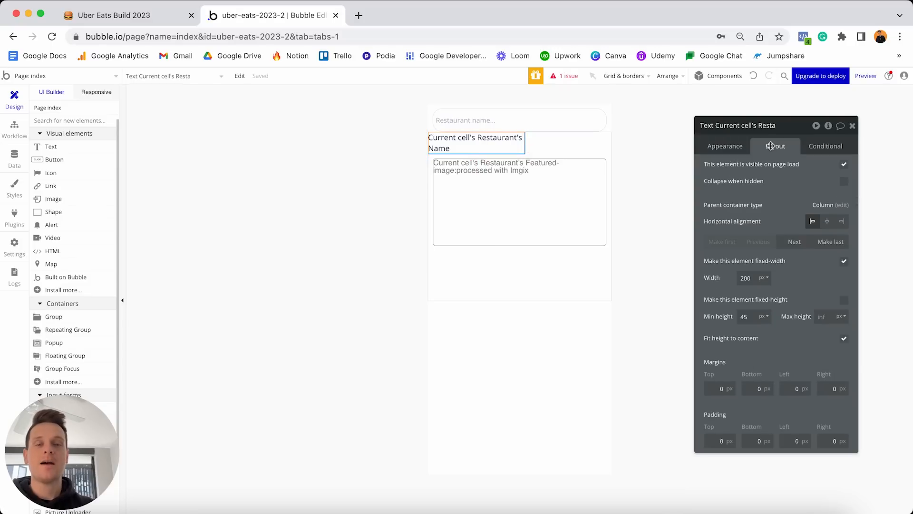
Move the name text below the featured image, unfix its width and set Min width to 0.
click(793, 242)
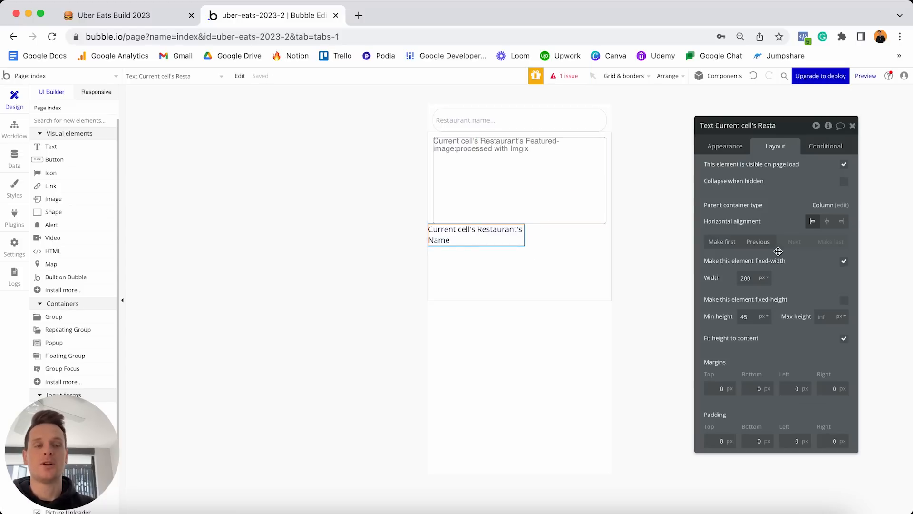
click(844, 262)
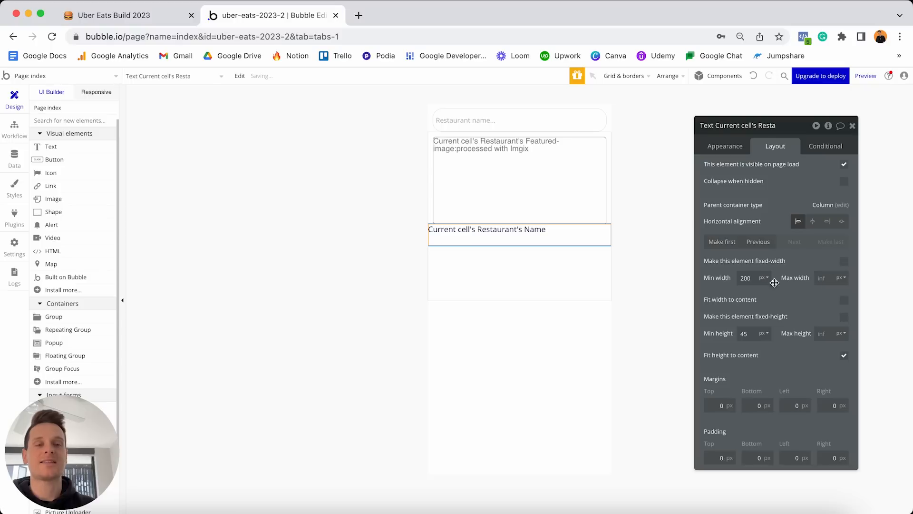
text(0)
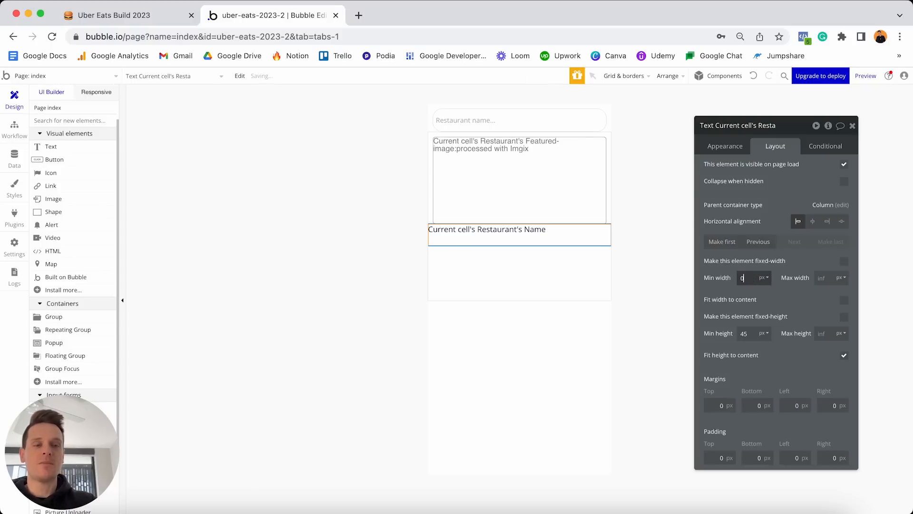
click(827, 279)
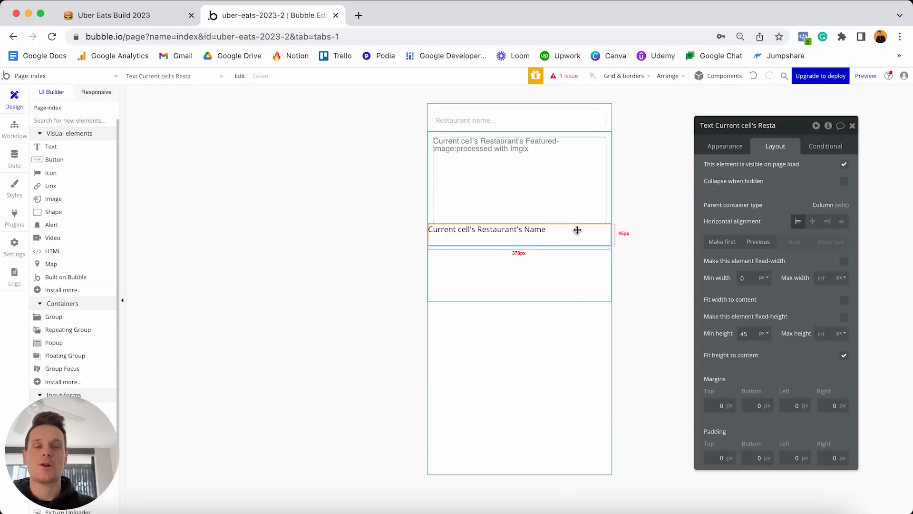
click(745, 279)
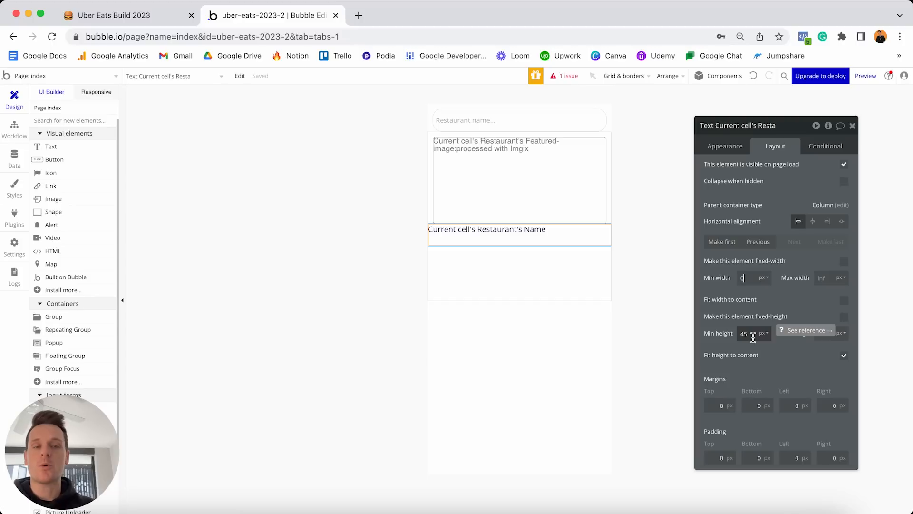
Set the name text's Min height to 0 and its top, left and right margins to 10.
click(753, 336)
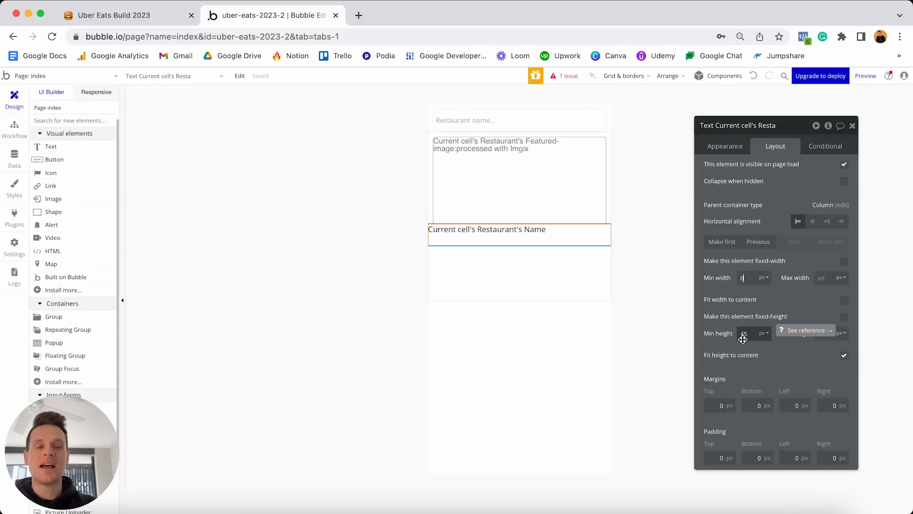
text(0)
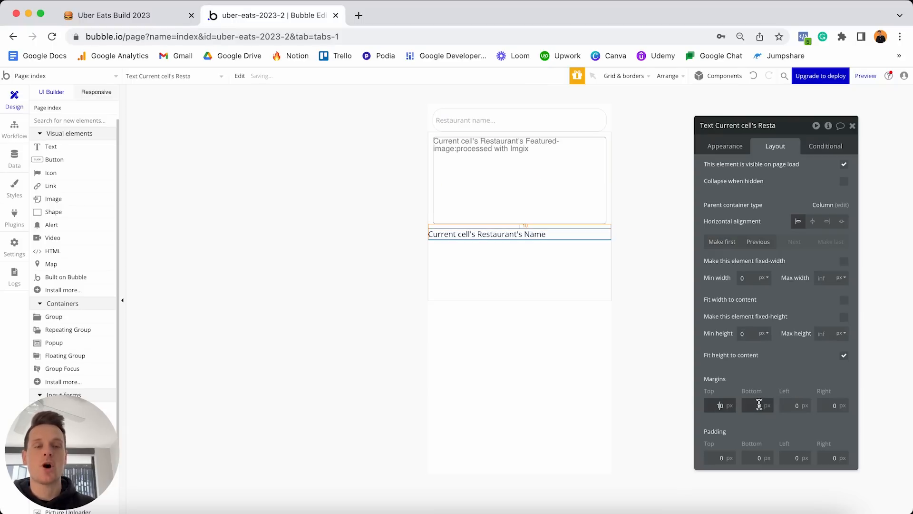
click(789, 405)
text(10)
click(833, 405)
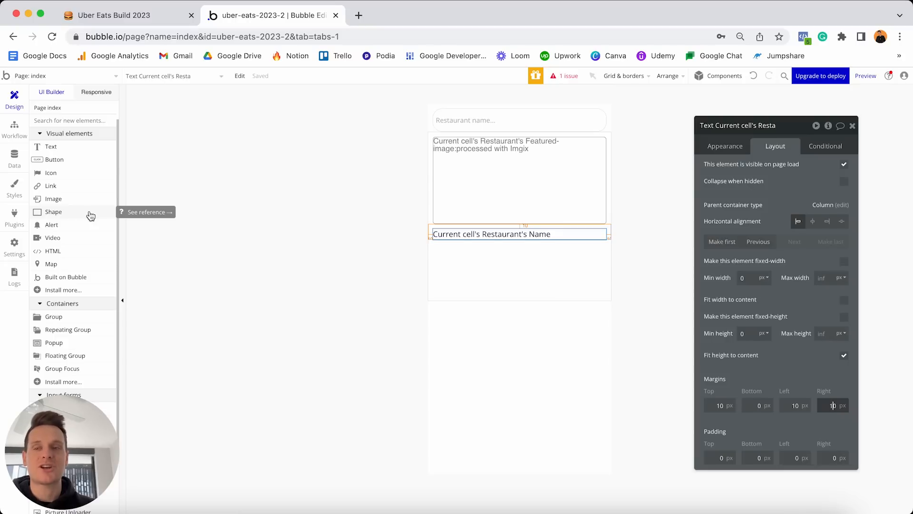
Install the Bootstrap Star Rating Input plugin via an 'st' search and return to the Design tab.
click(15, 221)
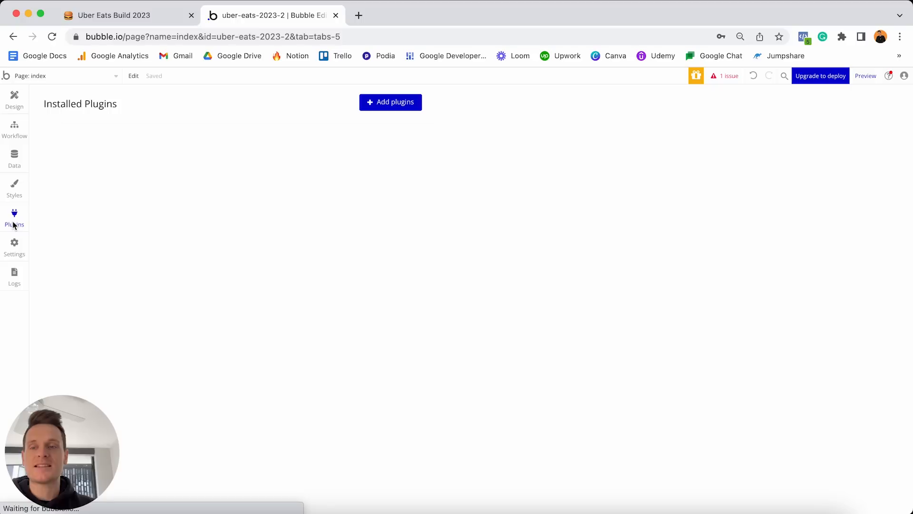
click(389, 104)
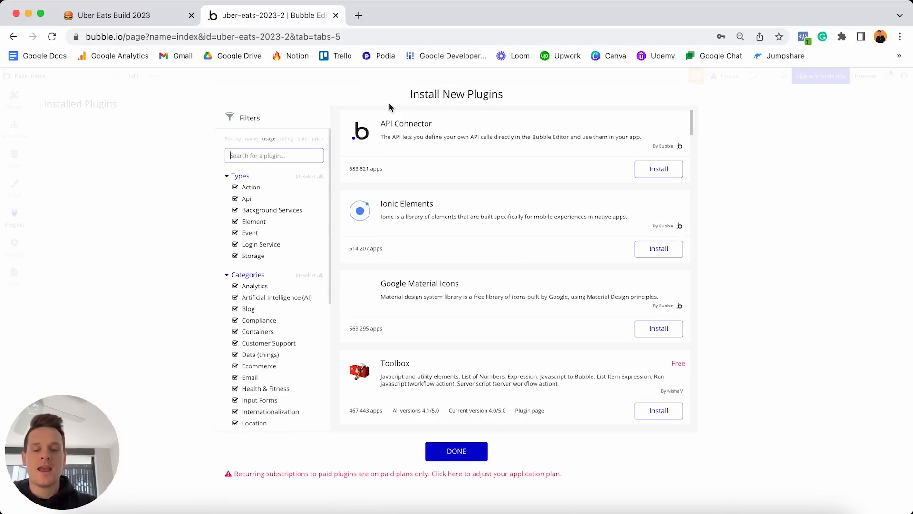
text(star)
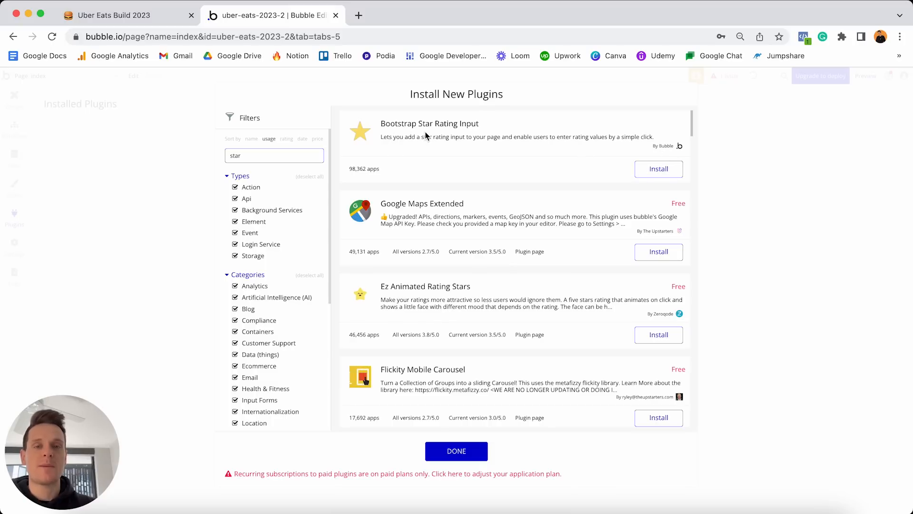
click(659, 172)
click(465, 452)
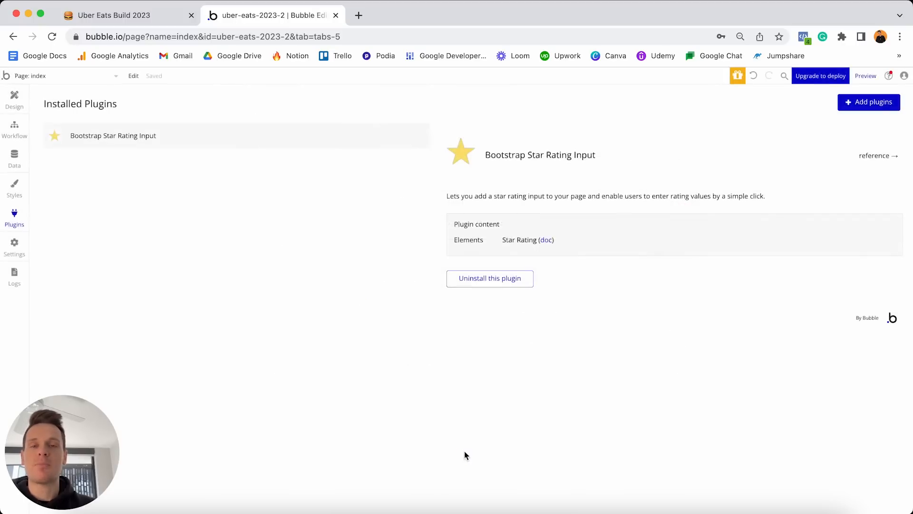
click(14, 100)
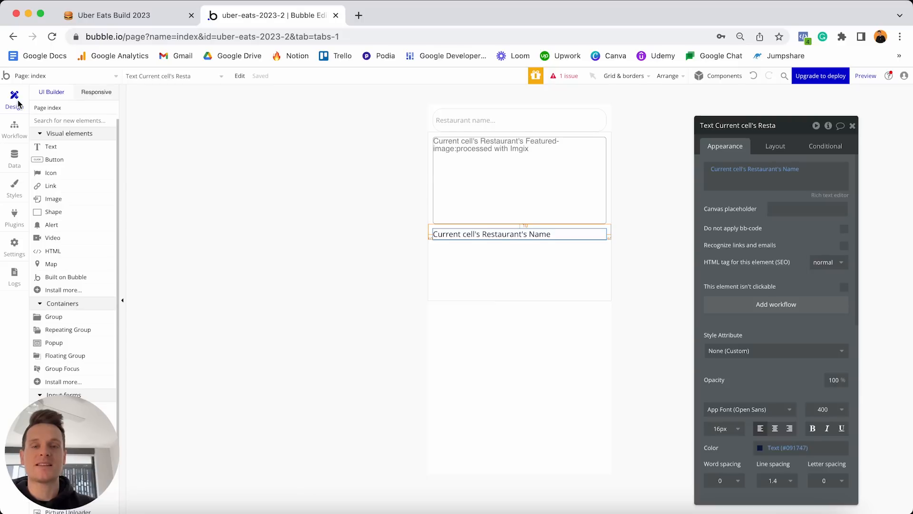
Place a Star Rating element at the top of the restaurant cell, above the featured image.
scroll(66, 178, down, 3)
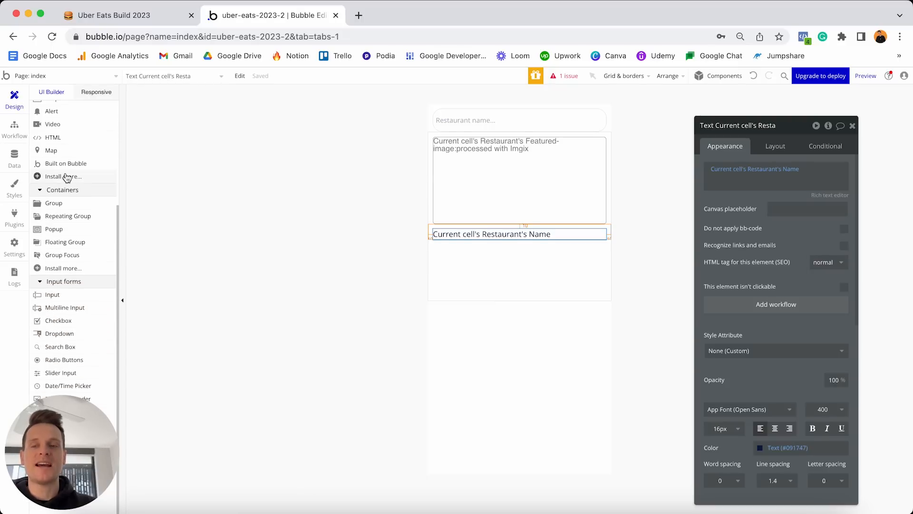
drag(50, 421, 766, 397)
click(55, 430)
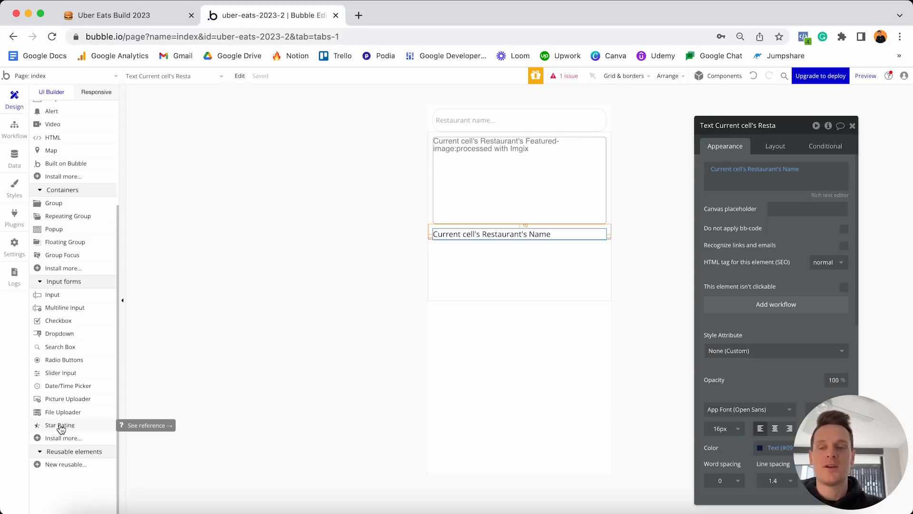
click(58, 427)
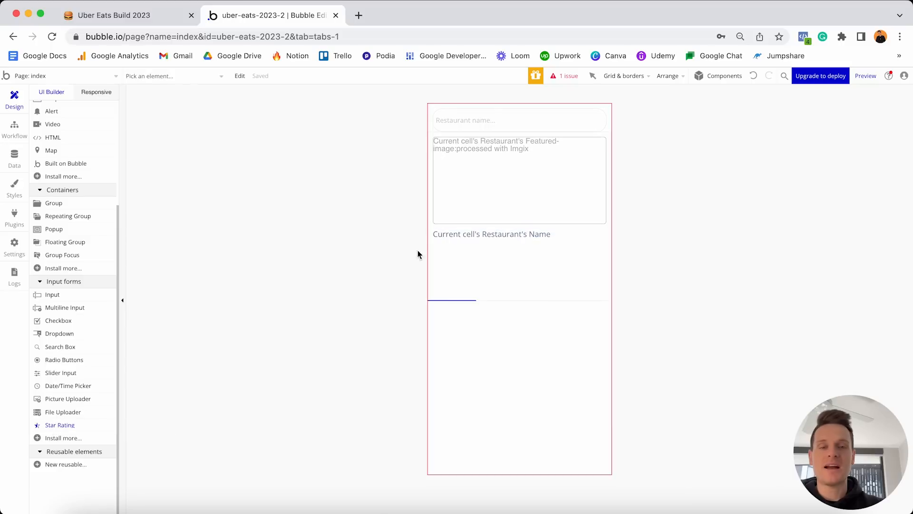
click(452, 228)
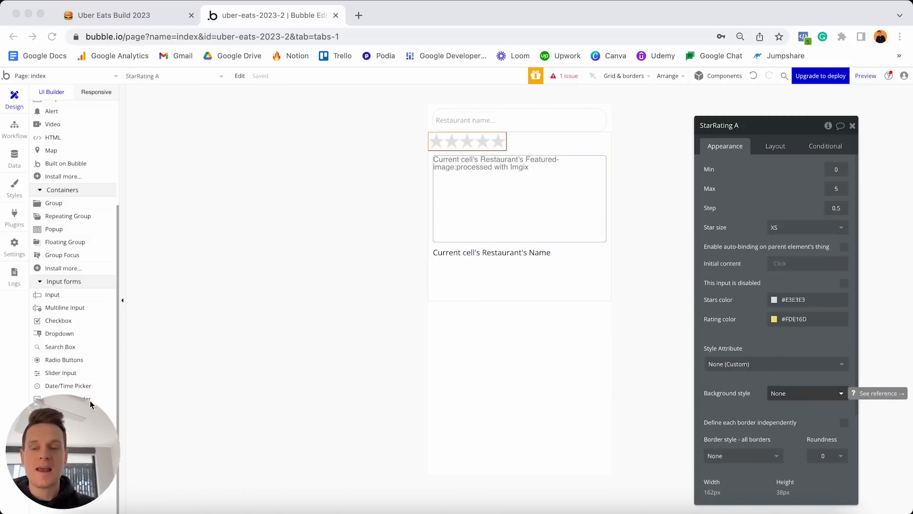
Give the star rating XXS star size and check 'This input is disabled' to make it read-only.
click(787, 191)
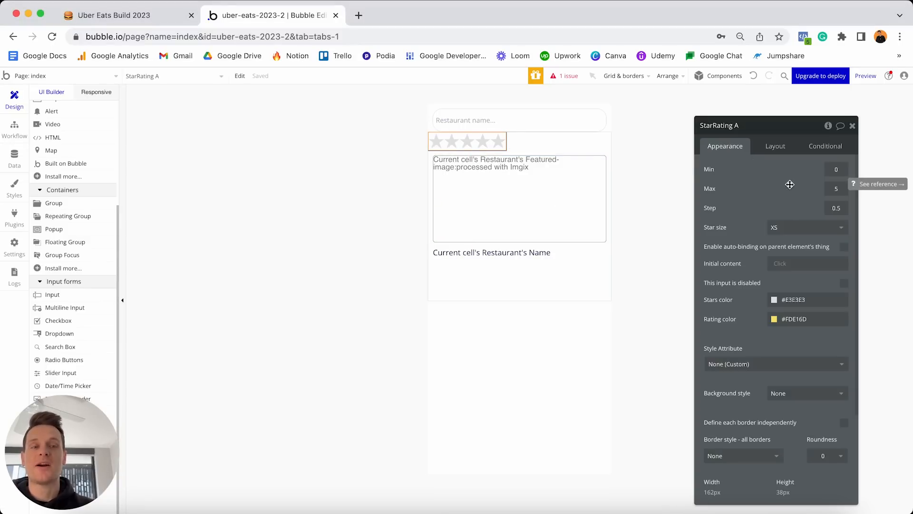
click(783, 230)
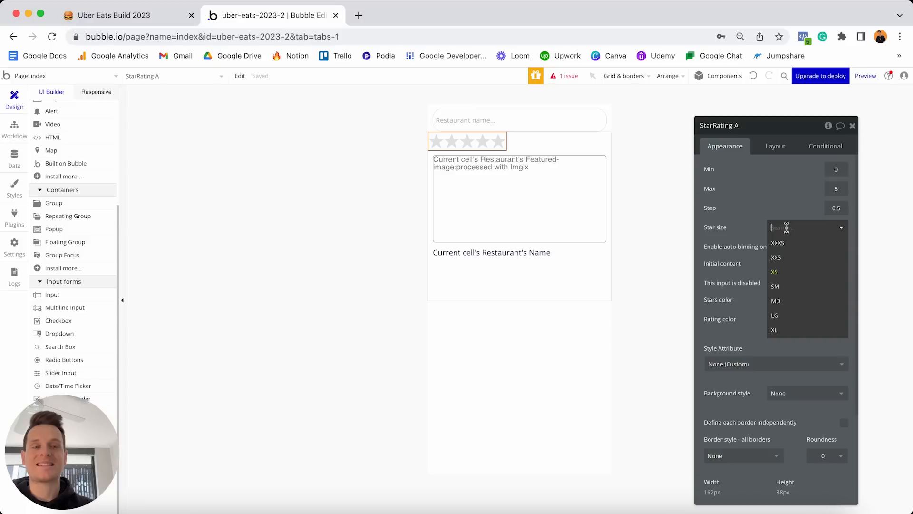
click(775, 258)
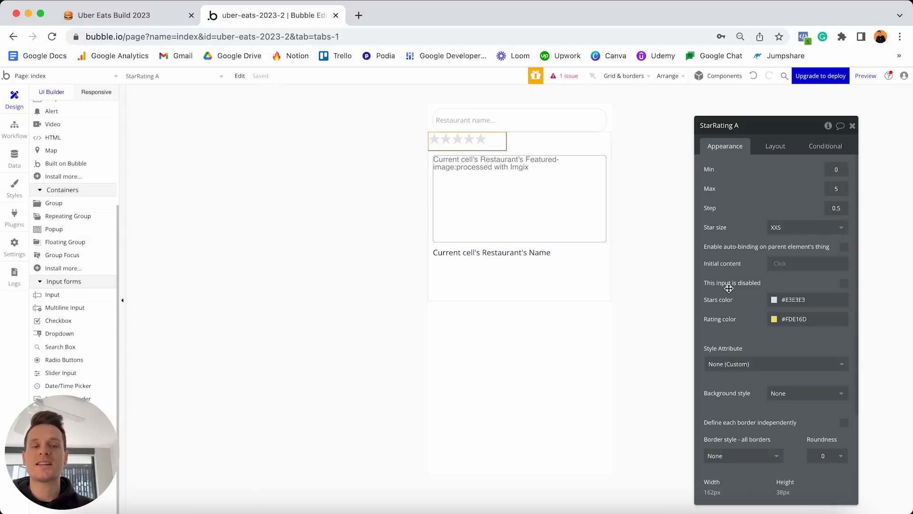
click(845, 283)
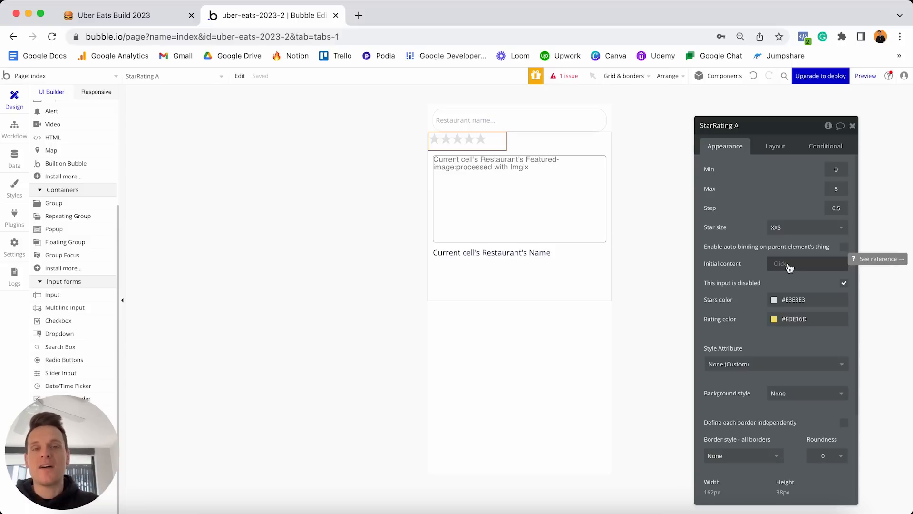
click(509, 125)
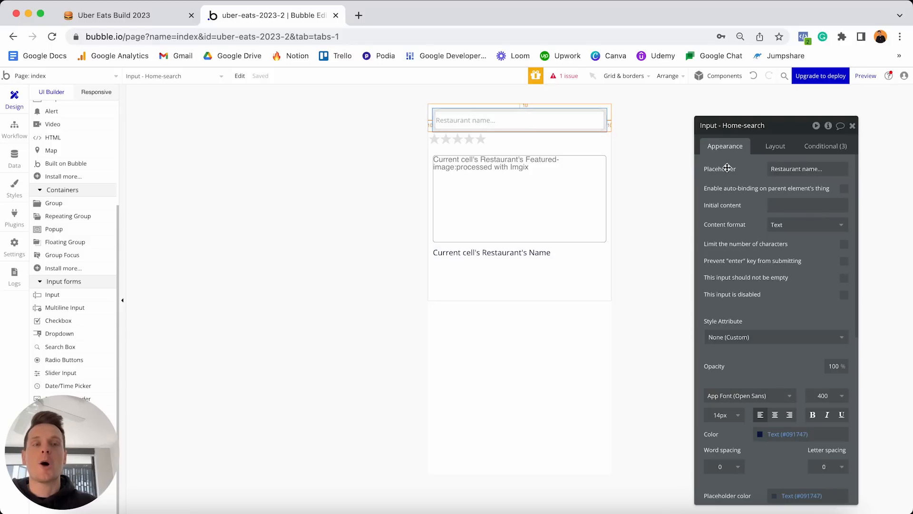
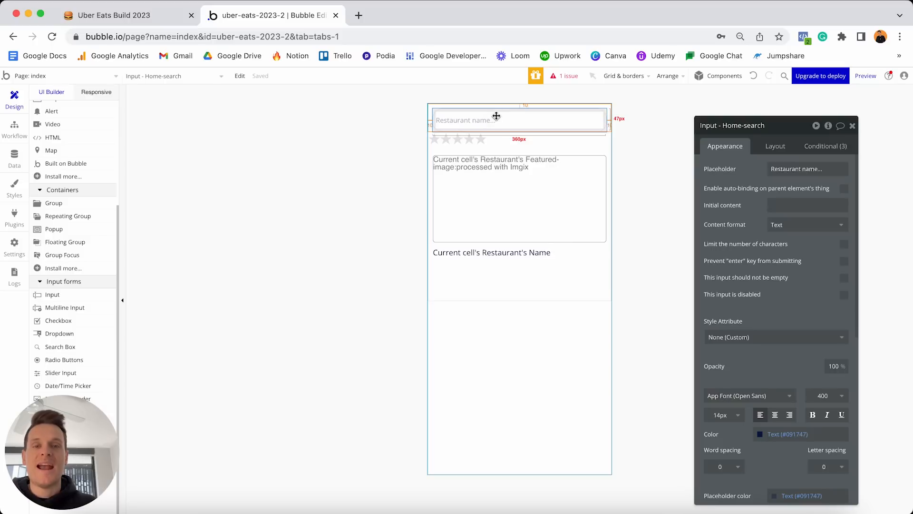
Select the star rating, then view the User type's fields under Data types.
click(465, 144)
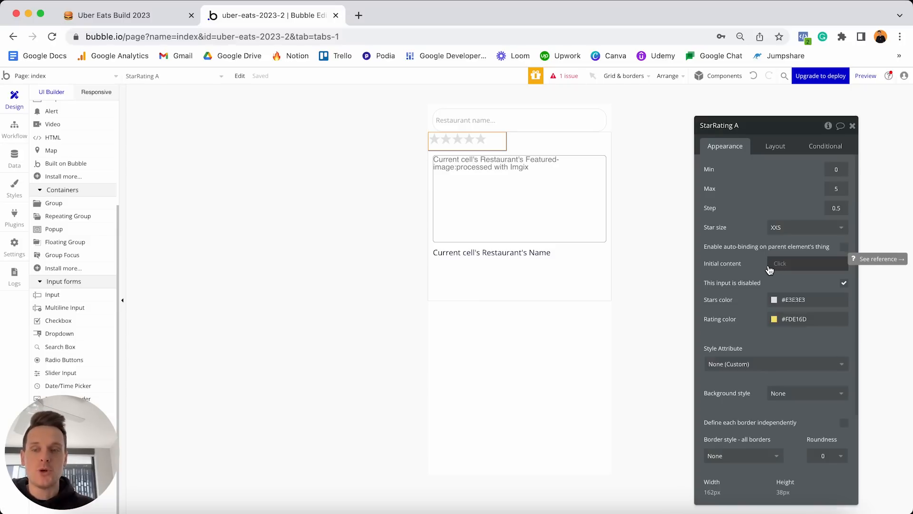
click(13, 163)
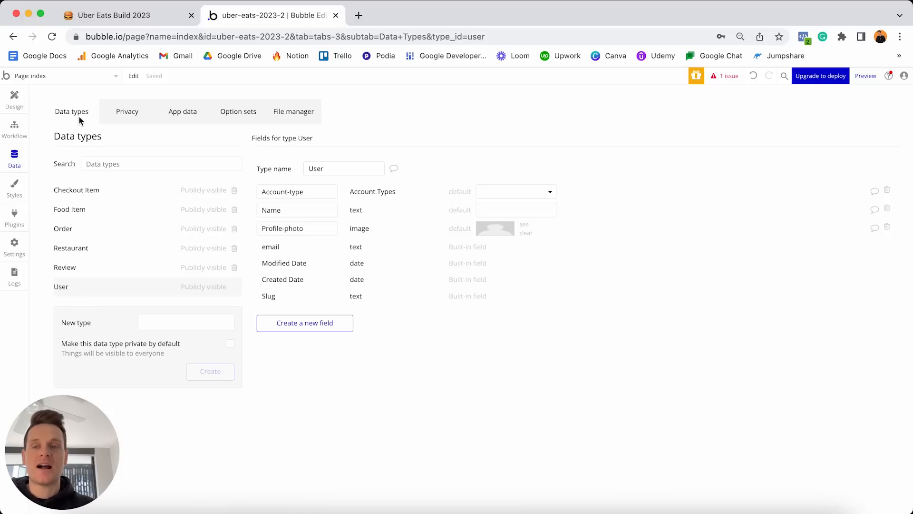
Inspect the Review type's fields, then go back to the page design.
click(76, 268)
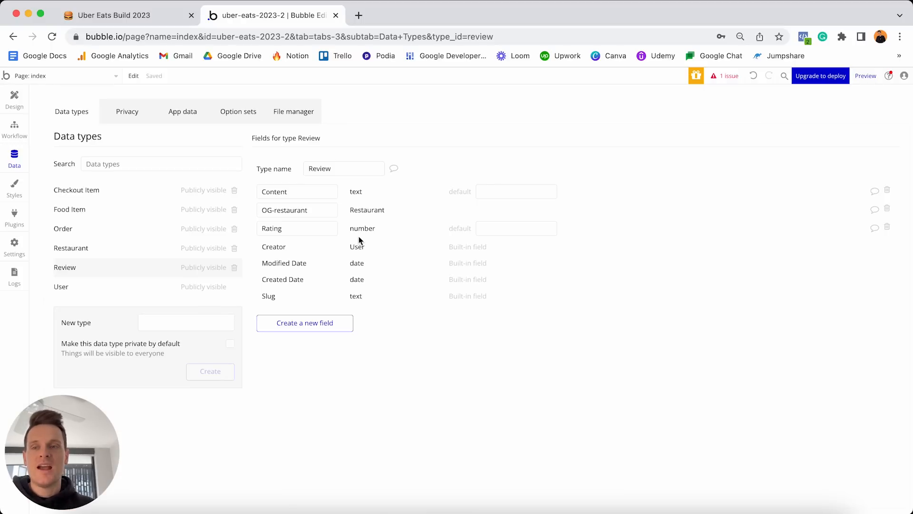
click(14, 100)
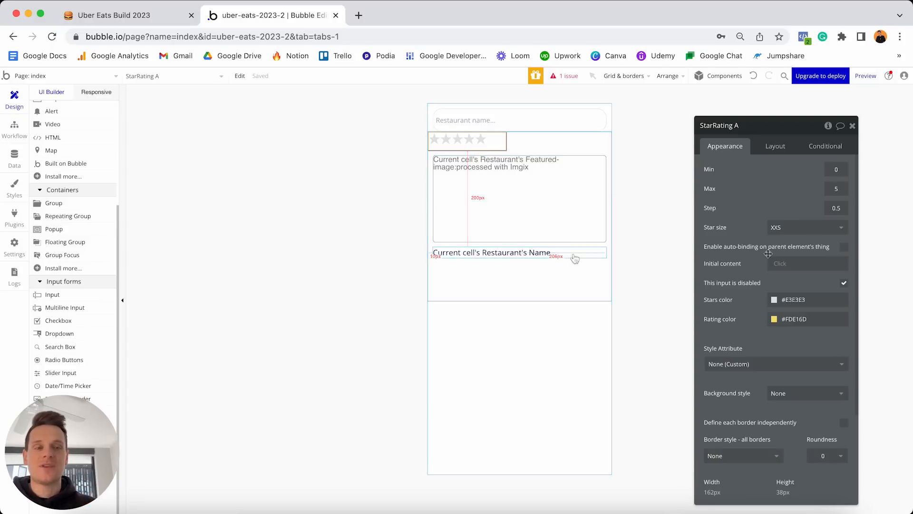
Set the star rating's initial content to a Review search where OG-restaurant = Current cell's Restaurant.
click(780, 264)
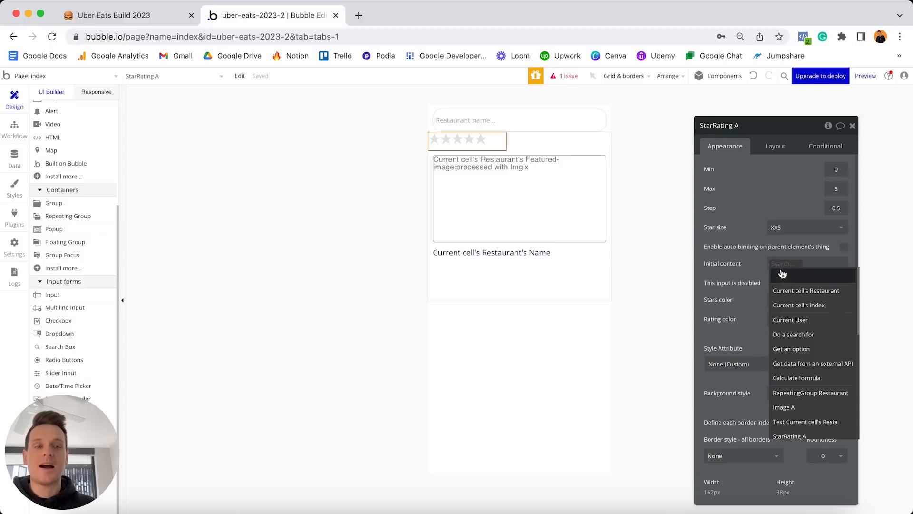
click(793, 334)
click(667, 149)
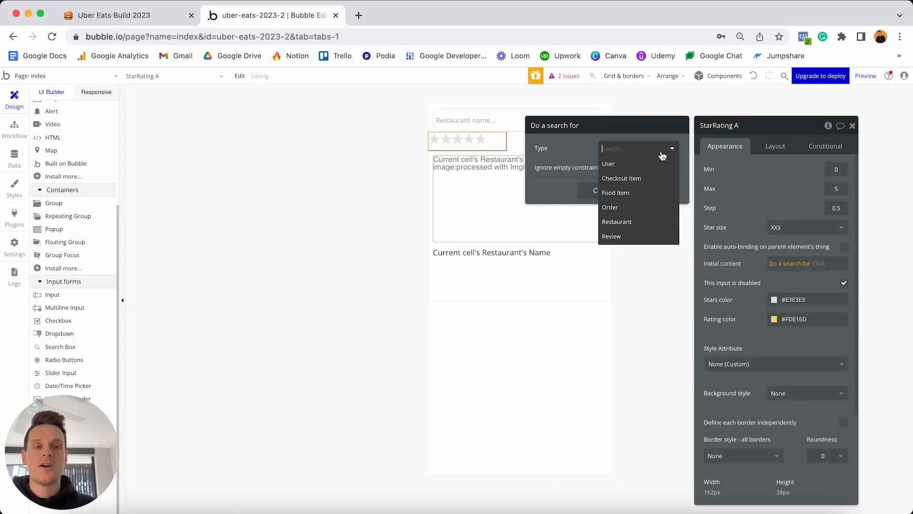
click(624, 240)
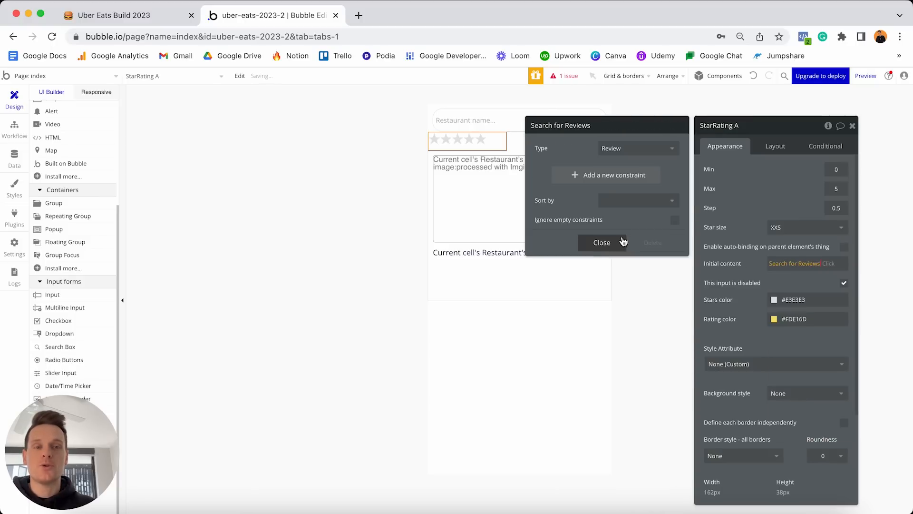
click(573, 176)
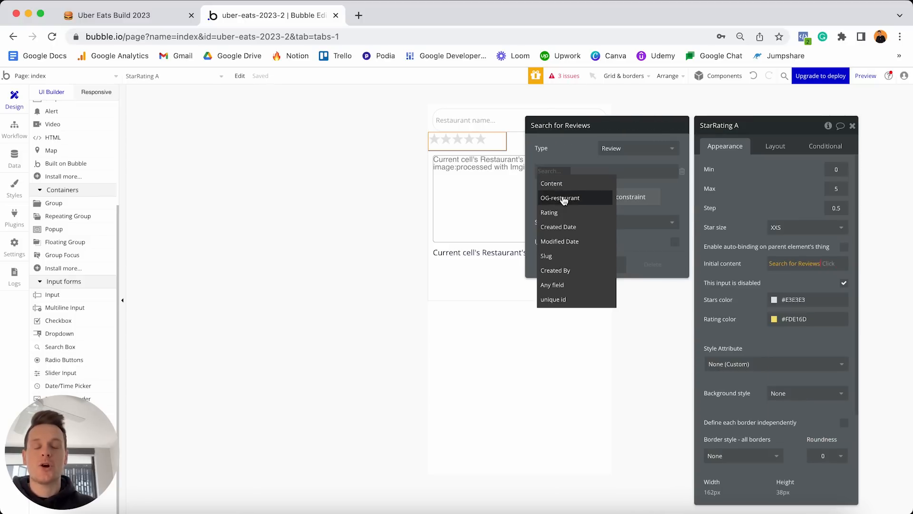
click(563, 200)
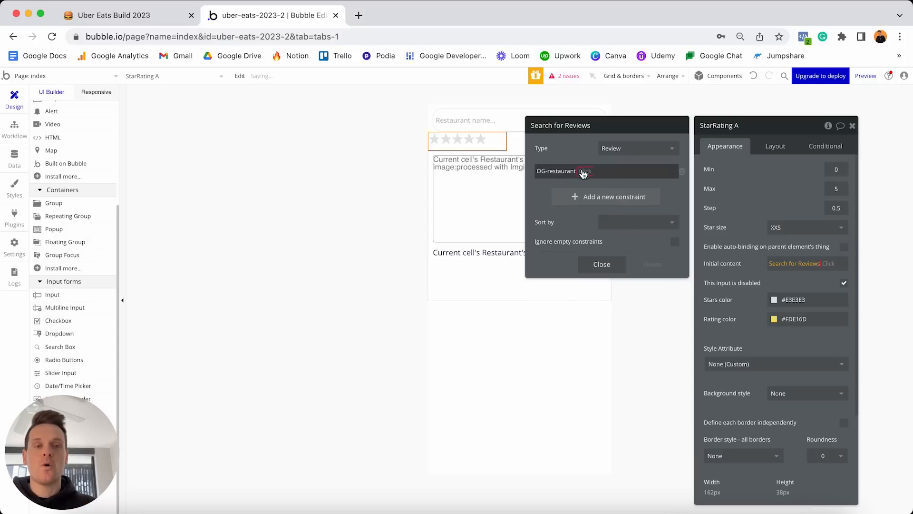
click(590, 173)
click(592, 173)
click(592, 173)
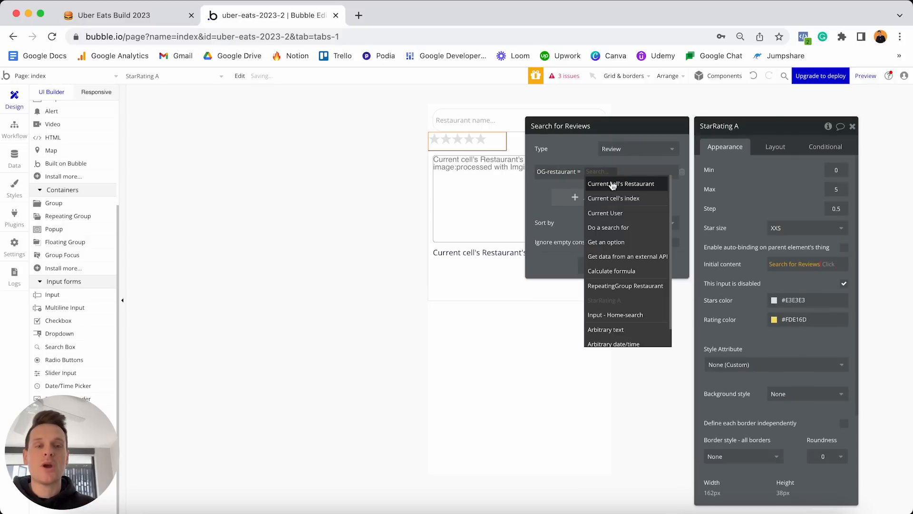
click(613, 183)
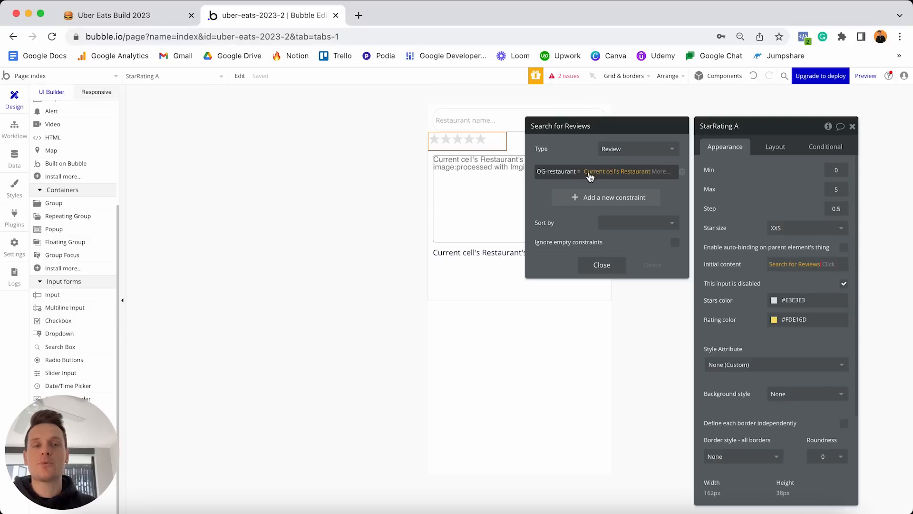
Extend the search with :each item's Rating:average.
click(828, 264)
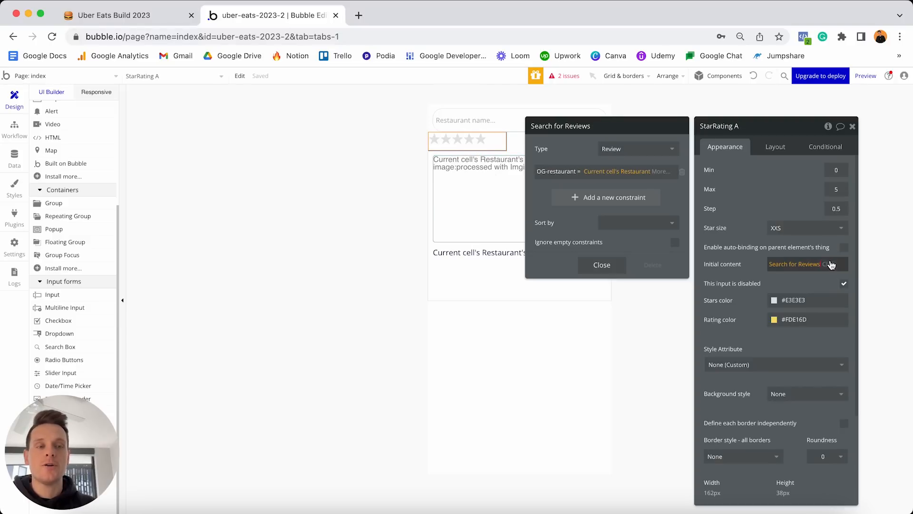
scroll(809, 318, down, 3)
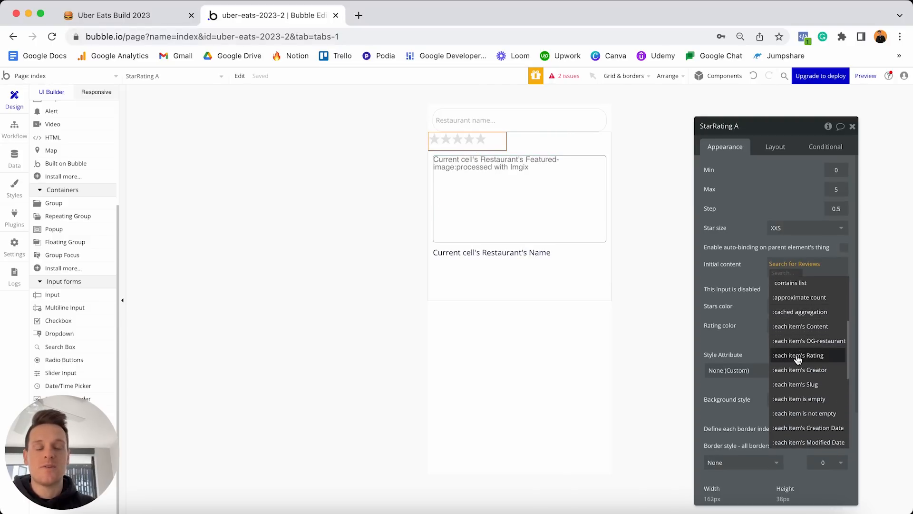
click(821, 356)
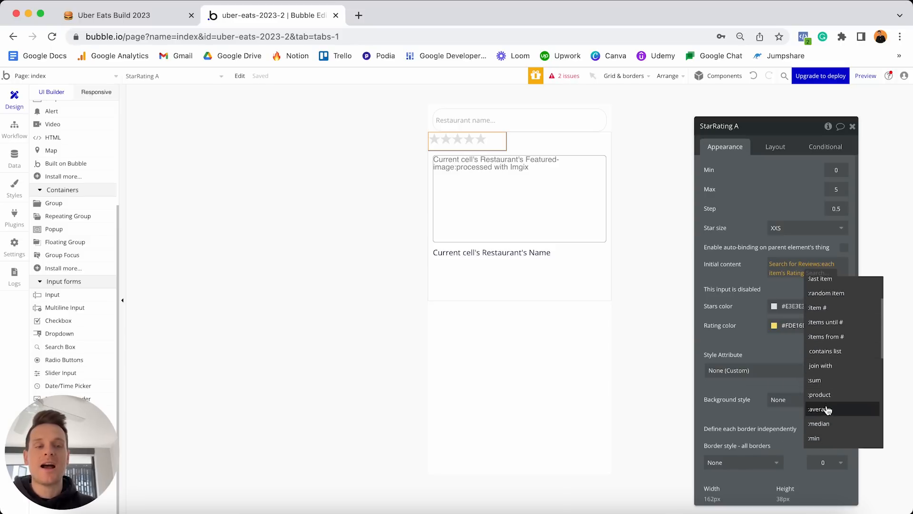
click(820, 409)
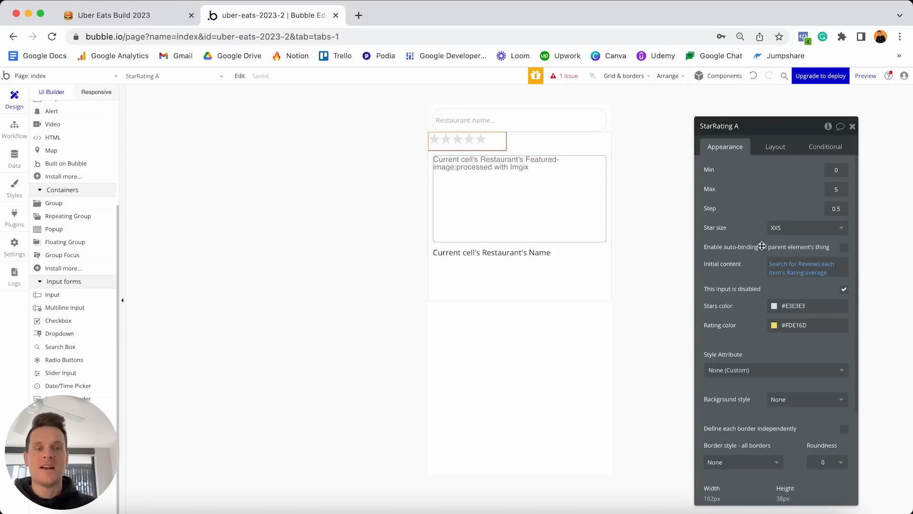
Move the star rating below the restaurant name with Make last and set its height to 30.
click(775, 147)
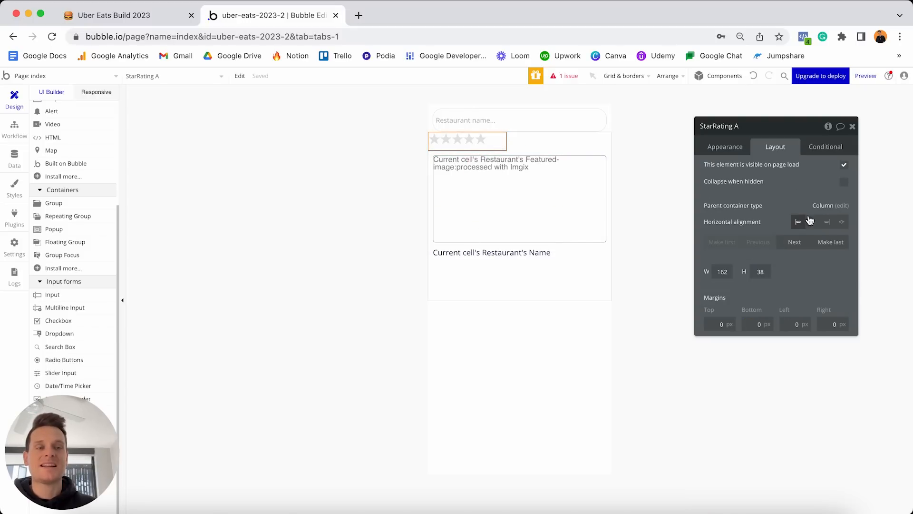
click(826, 242)
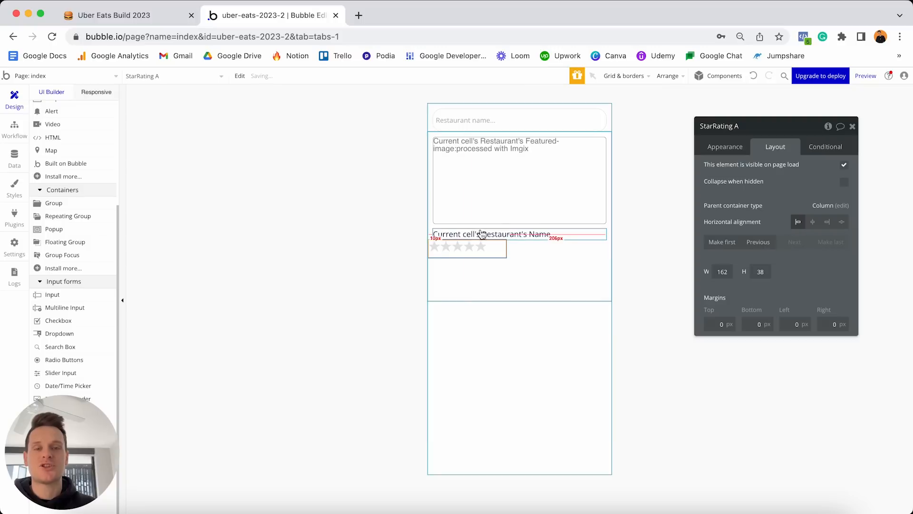
click(761, 271)
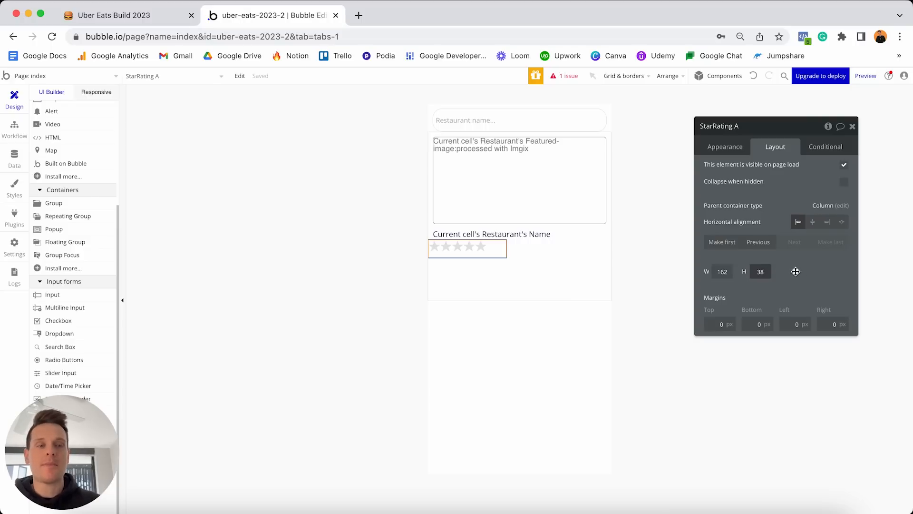
drag(766, 272, 734, 275)
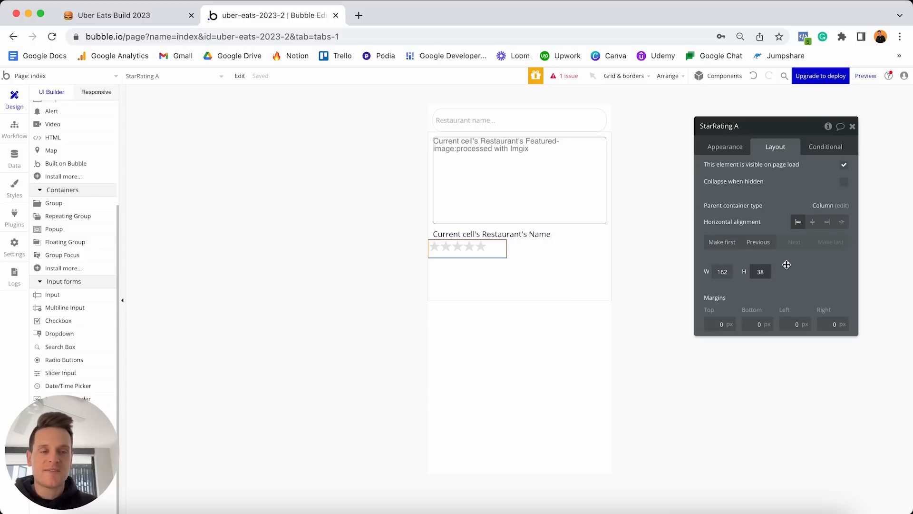
text(30)
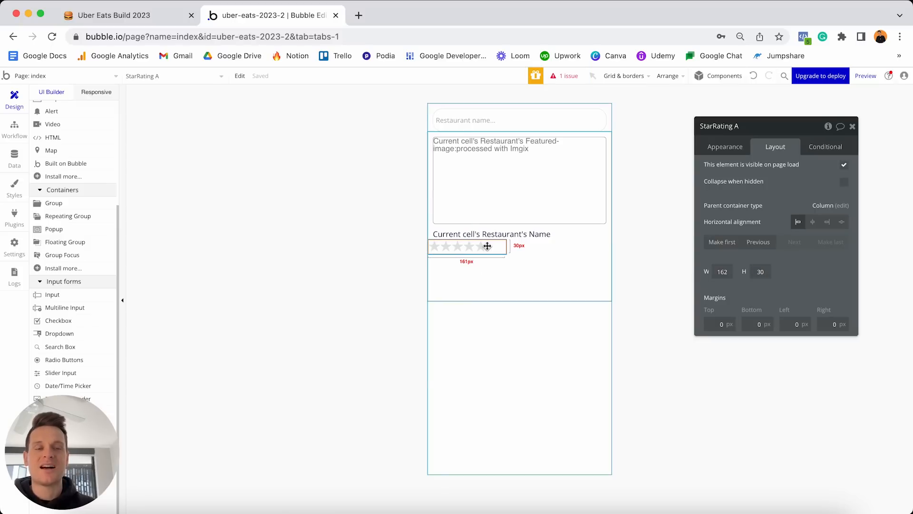
Give the star rating margins of 5 top and 10 bottom, left and right.
click(711, 321)
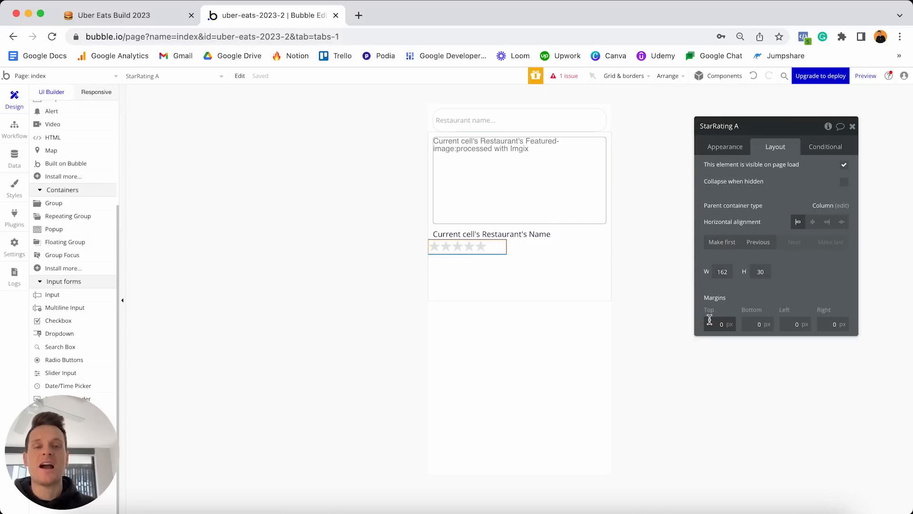
text(10)
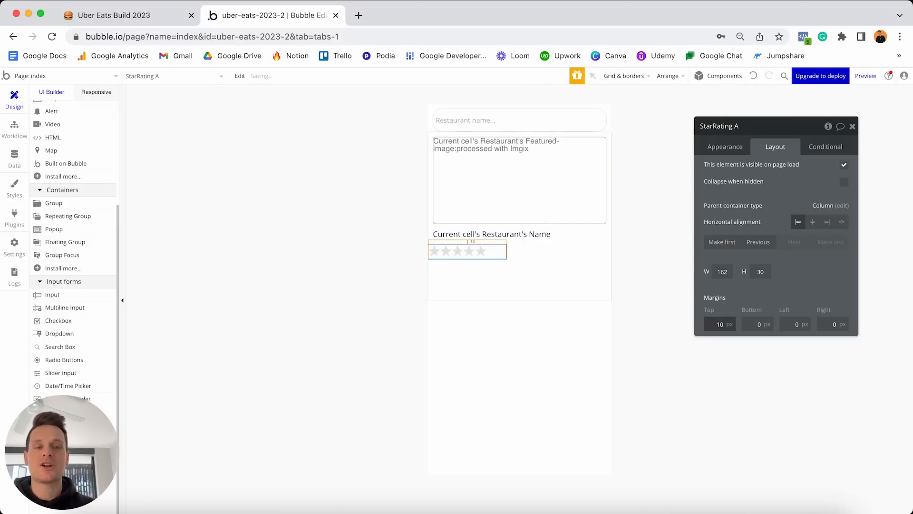
key(Tab)
text(10)
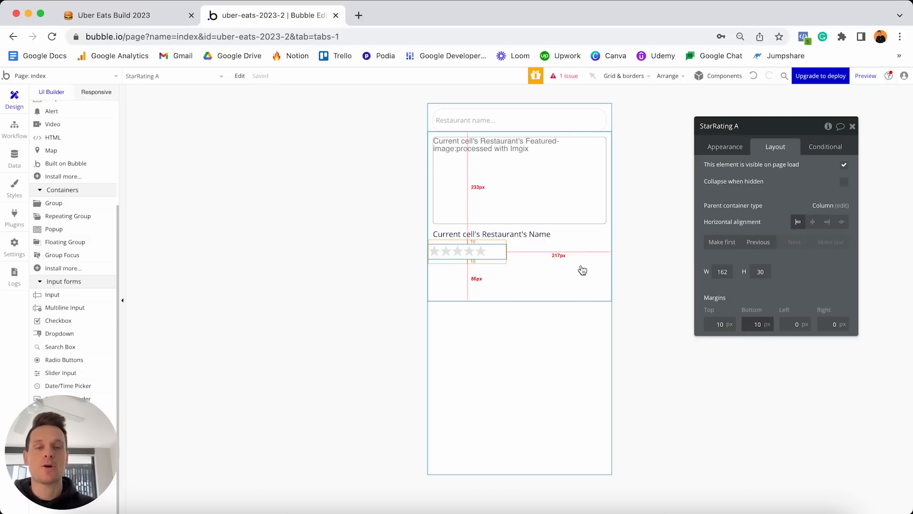
click(790, 324)
text(1)
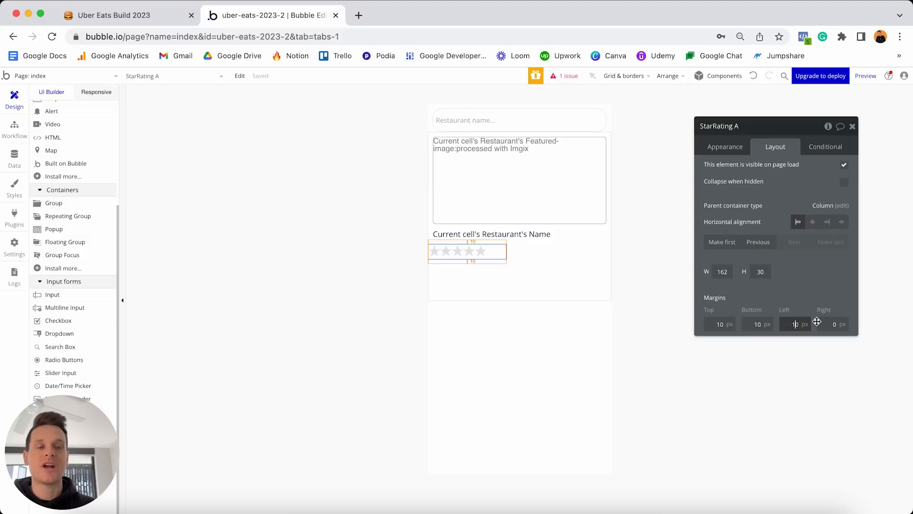
click(823, 322)
text(1)
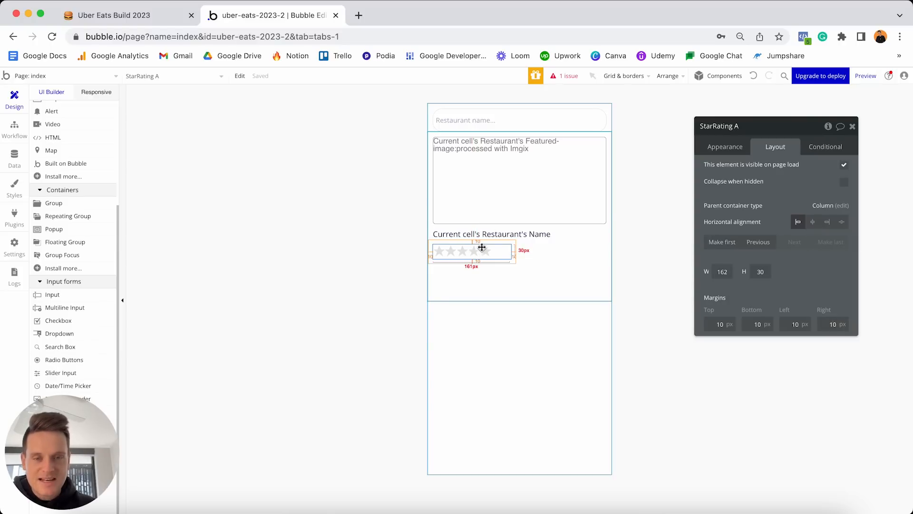
double_click(721, 326)
text(5)
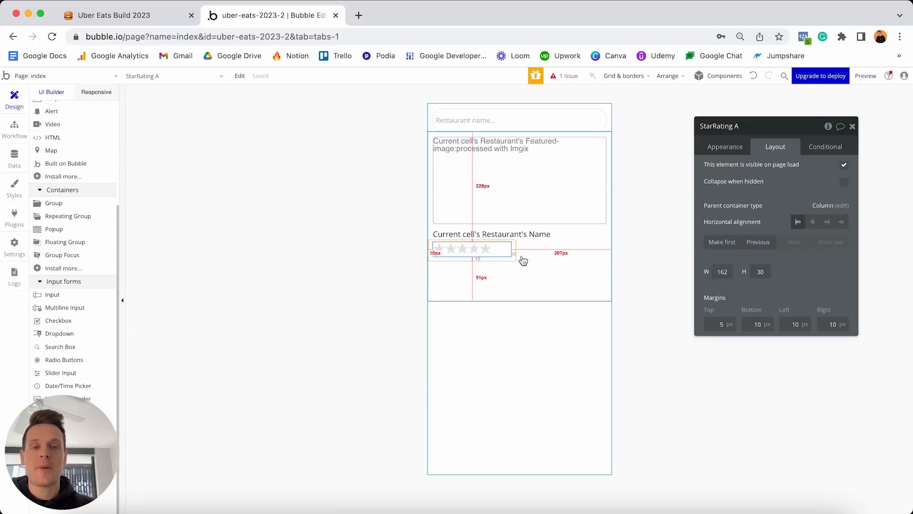
click(566, 264)
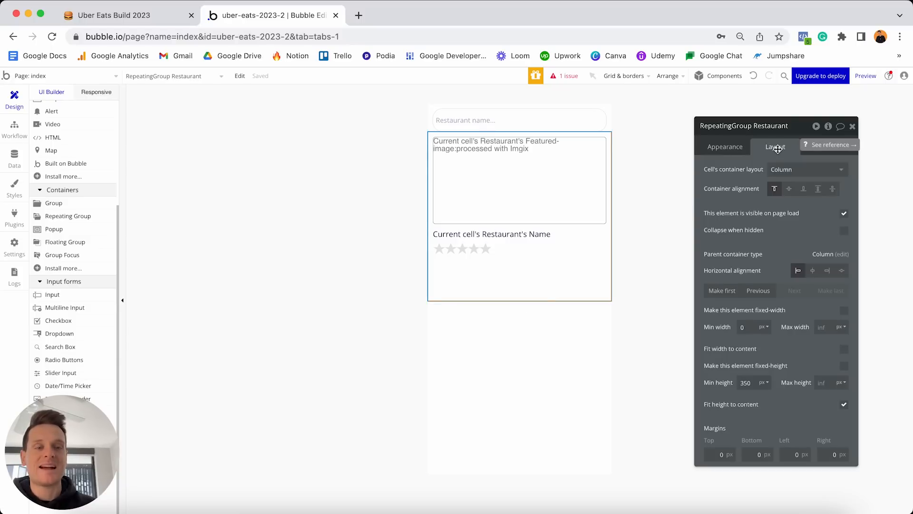
Set the restaurant list's minimum height to 0 and its top margin to 10 px.
double_click(754, 382)
text(0)
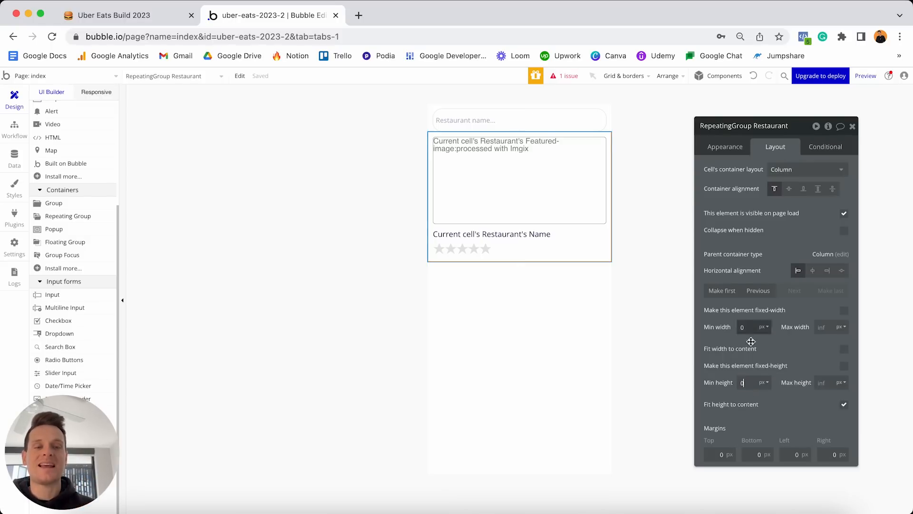
click(708, 452)
text(1)
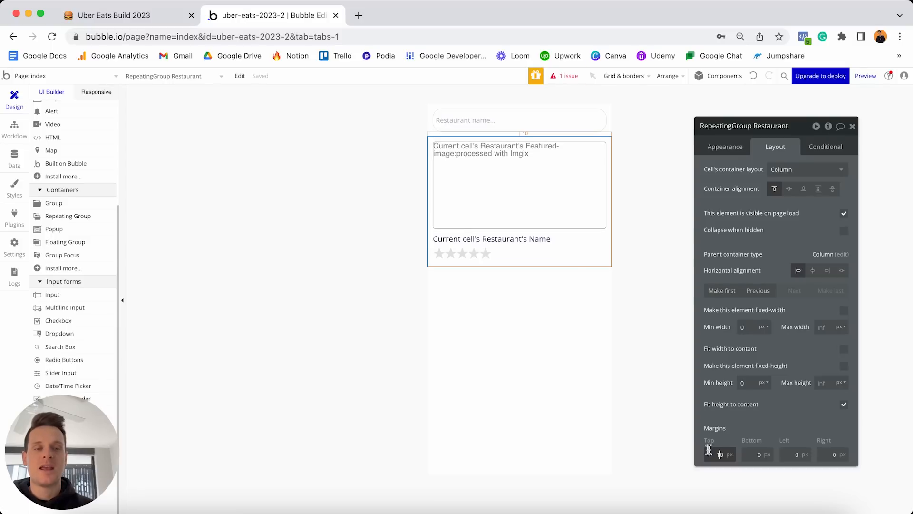
click(805, 454)
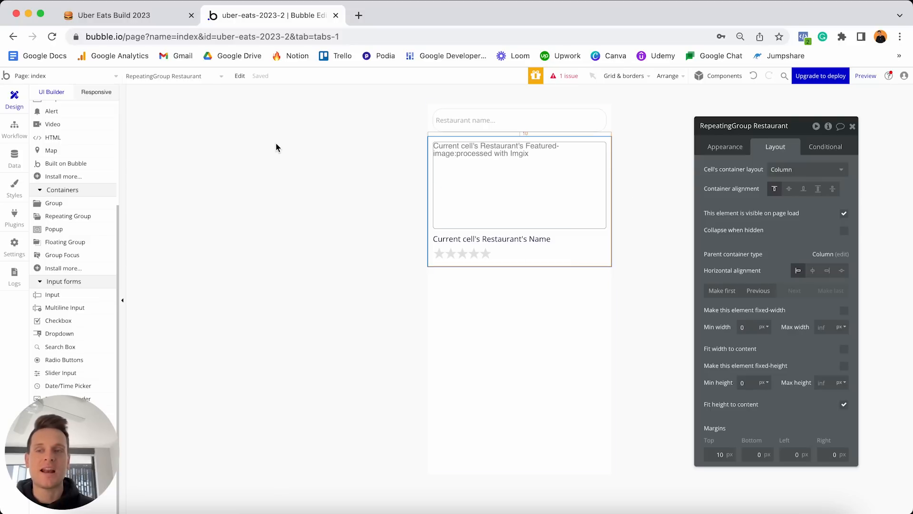
click(14, 160)
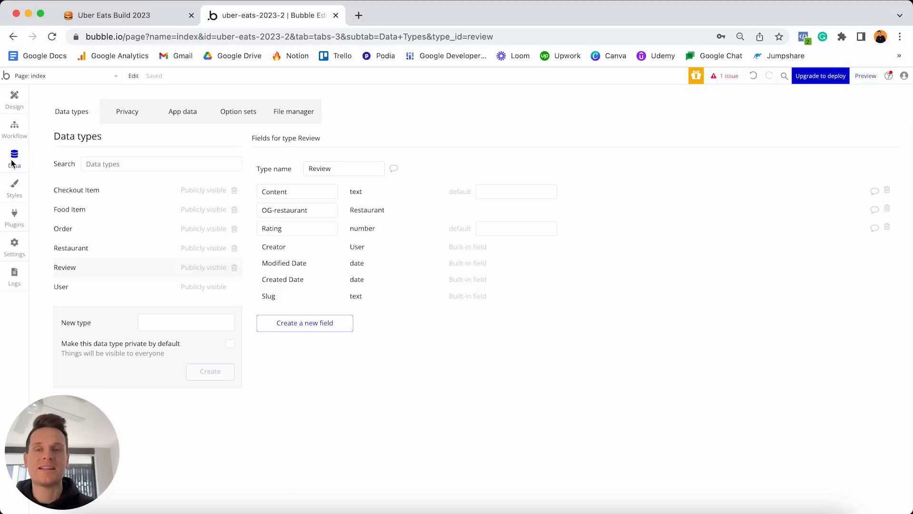
click(242, 121)
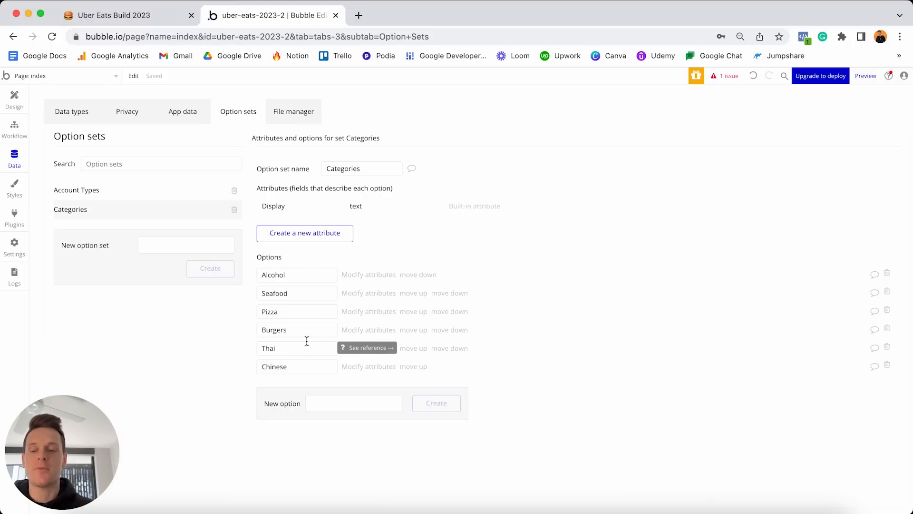
click(16, 101)
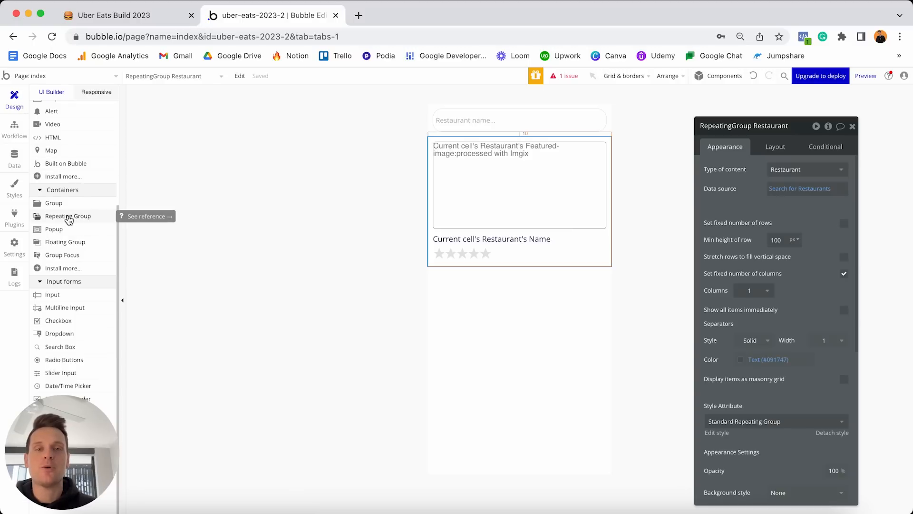
Add a repeating group at the page top listing Categories from All Categories.
click(69, 216)
click(438, 106)
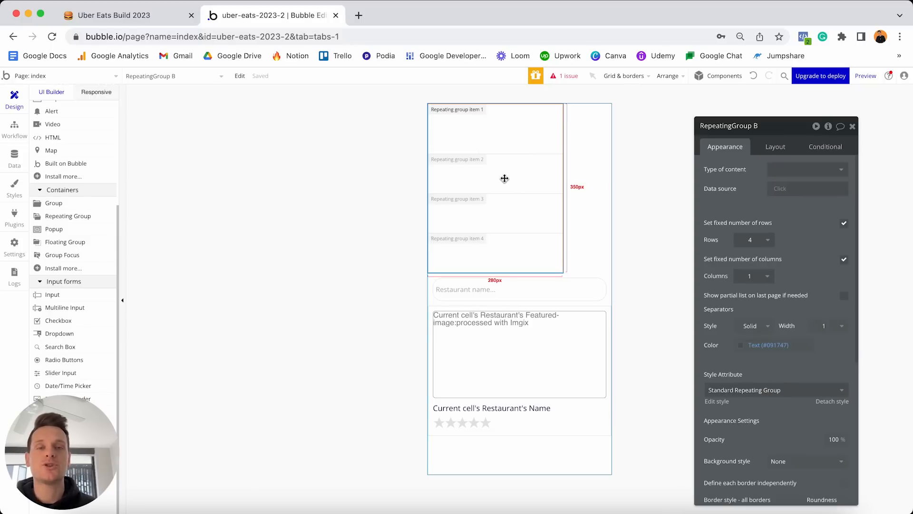
click(793, 176)
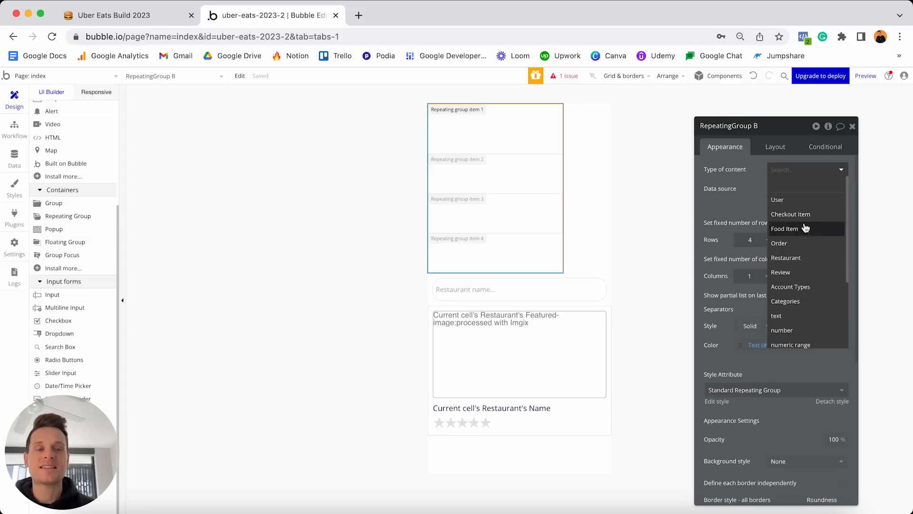
click(795, 302)
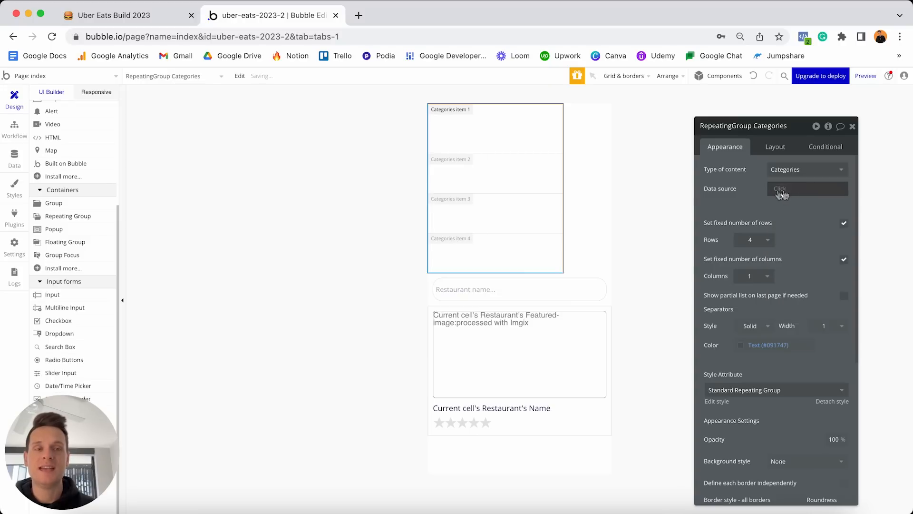
click(777, 189)
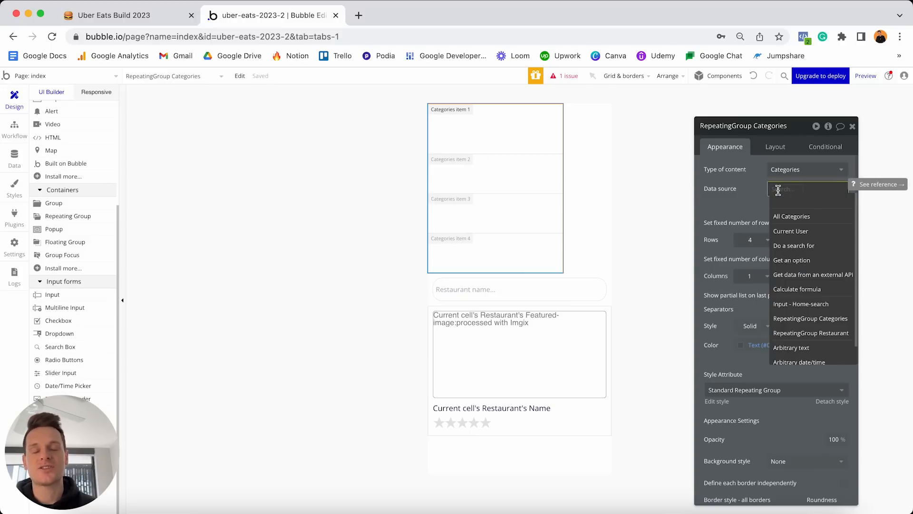
click(791, 217)
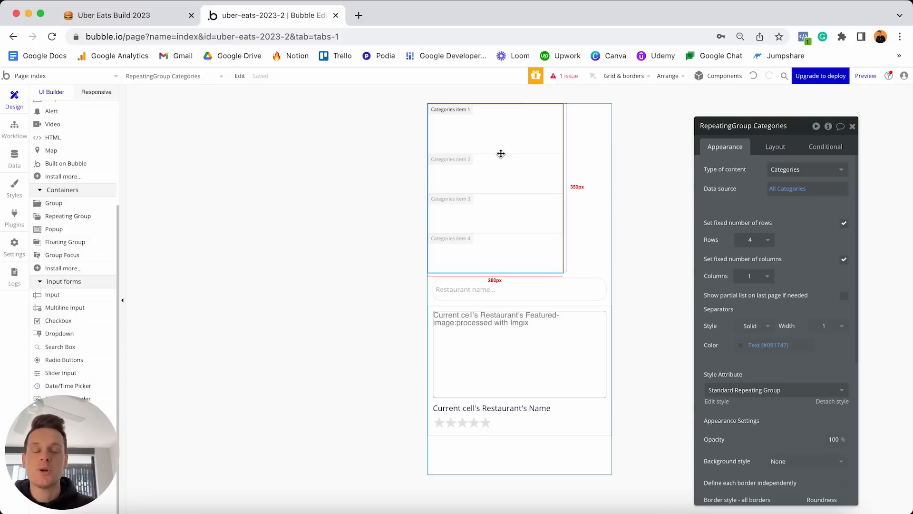
Uncheck fixed rows and columns and set the scroll direction to Horizontal.
click(844, 224)
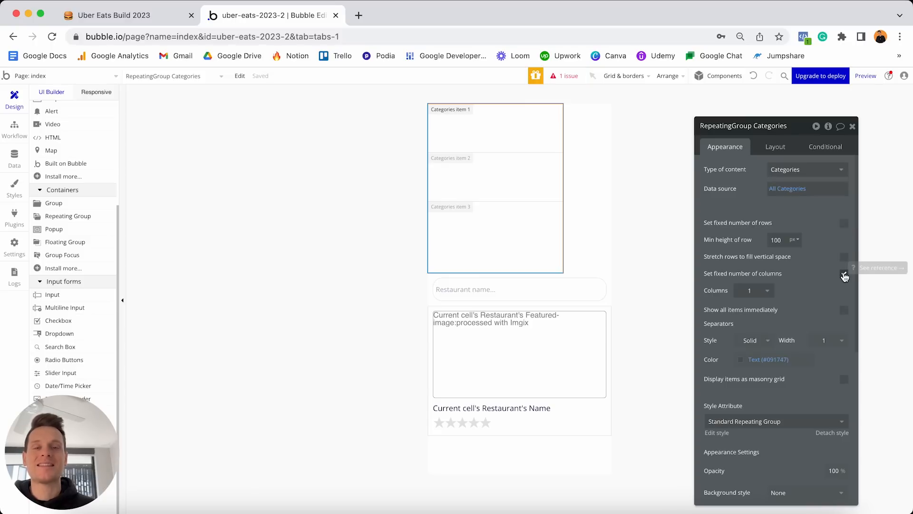
click(844, 275)
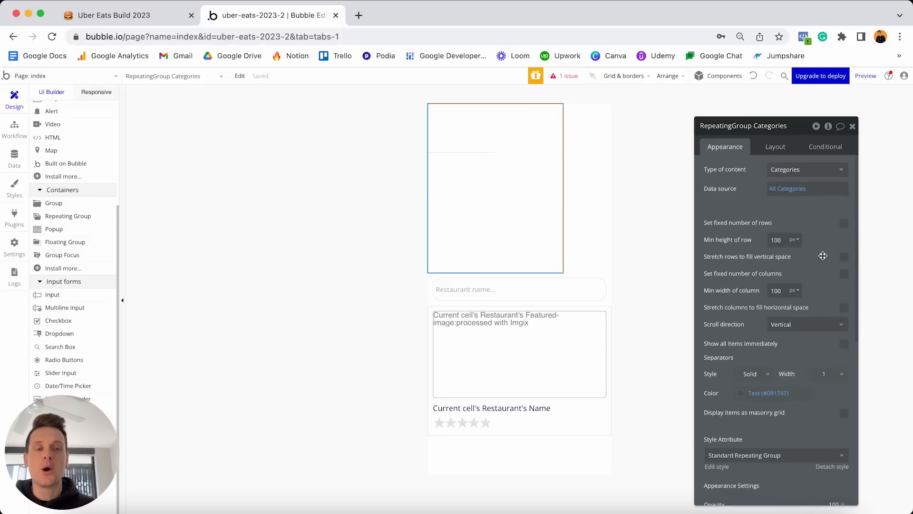
click(801, 324)
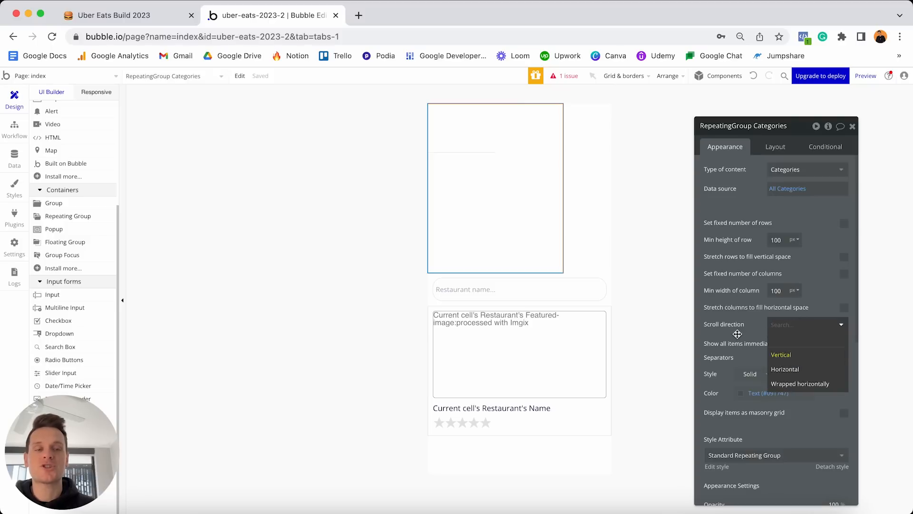
click(791, 369)
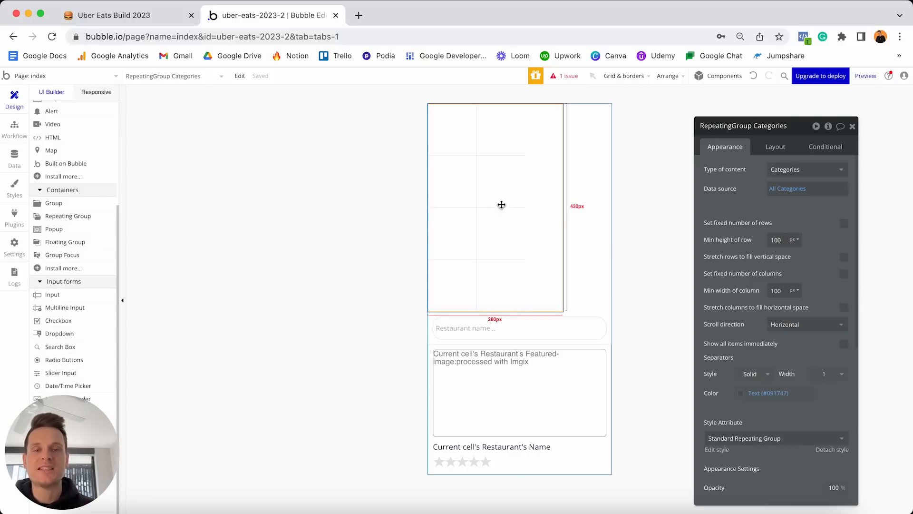
click(776, 148)
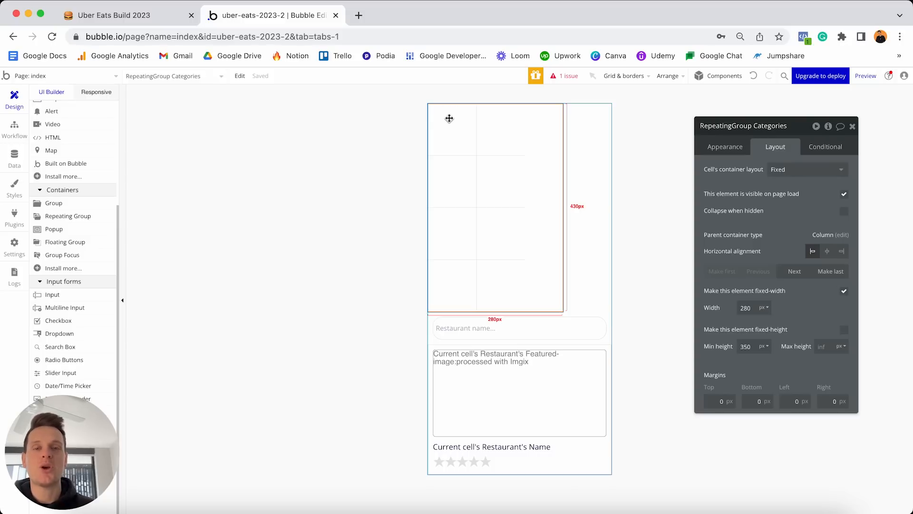
Set the cell container layout to Column, uncheck fixed width and set min width to 0.
click(791, 172)
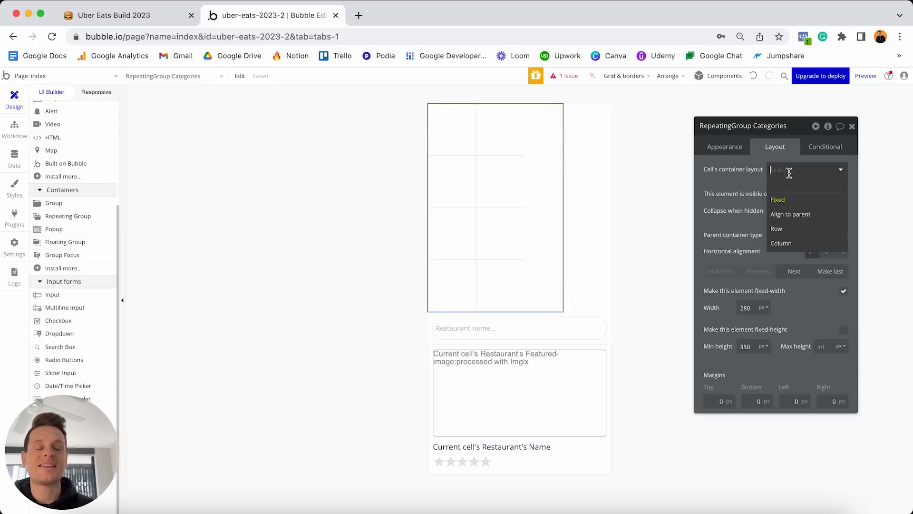
click(781, 243)
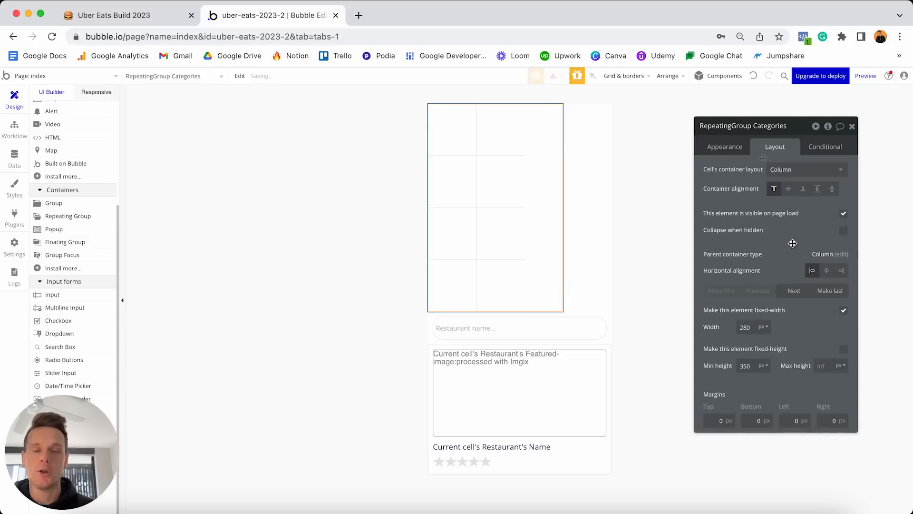
click(844, 311)
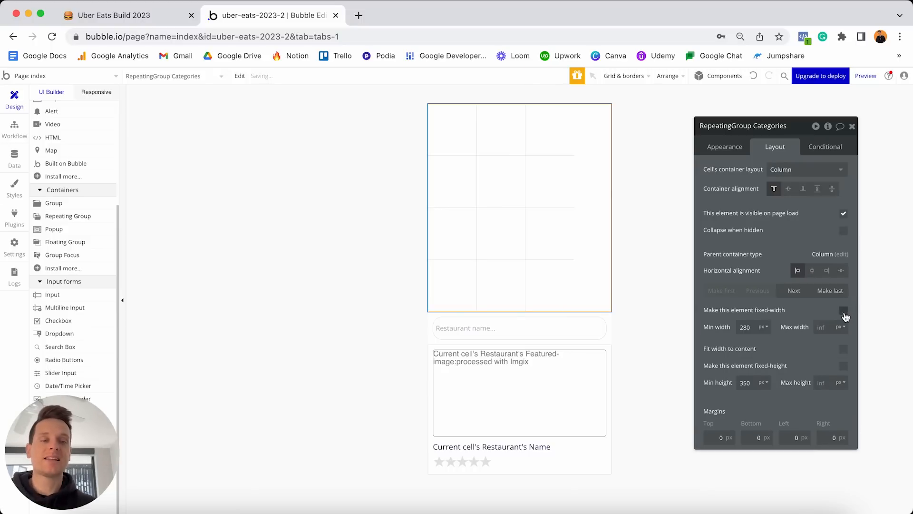
double_click(756, 327)
text(0)
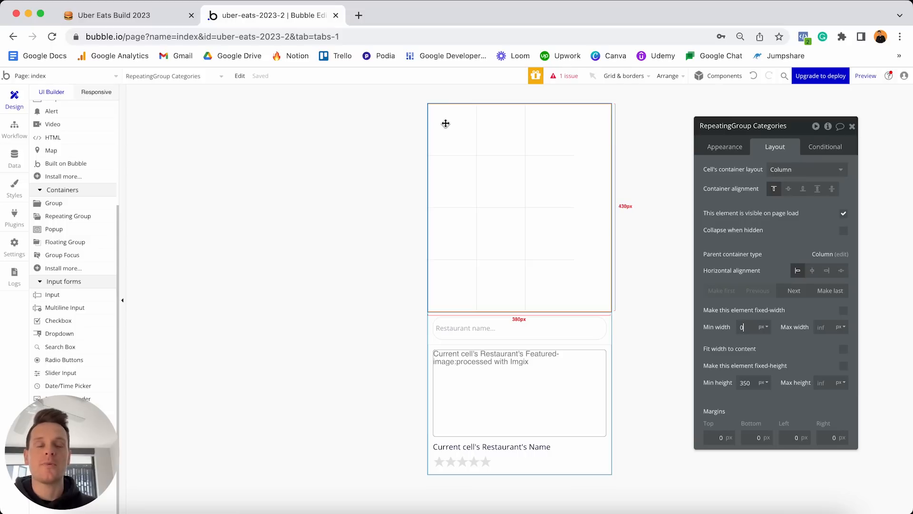
scroll(81, 238, up, 5)
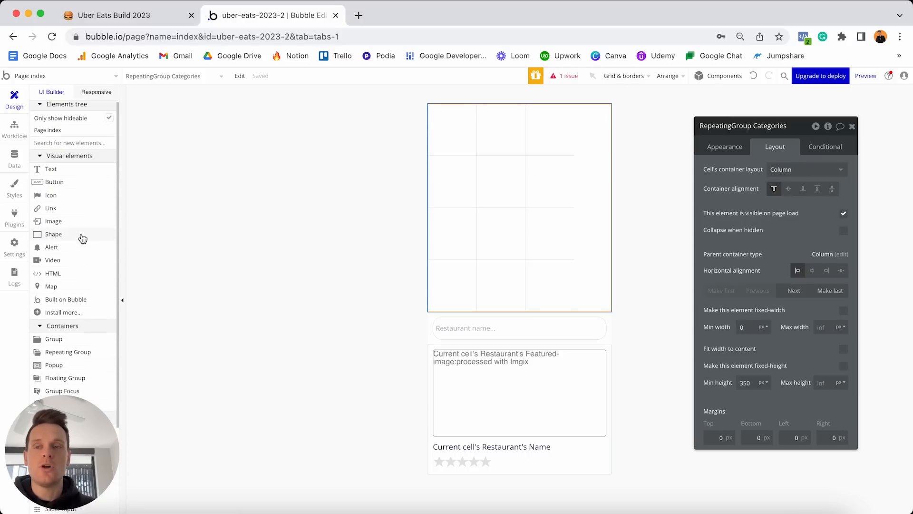
Add an image to the category cell using Current cell's Categories, then open the Categories option set.
click(53, 221)
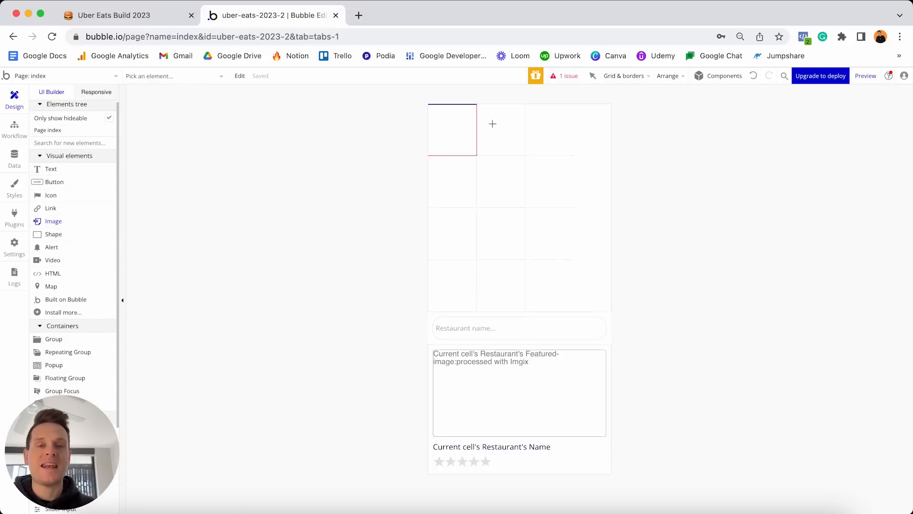
click(435, 116)
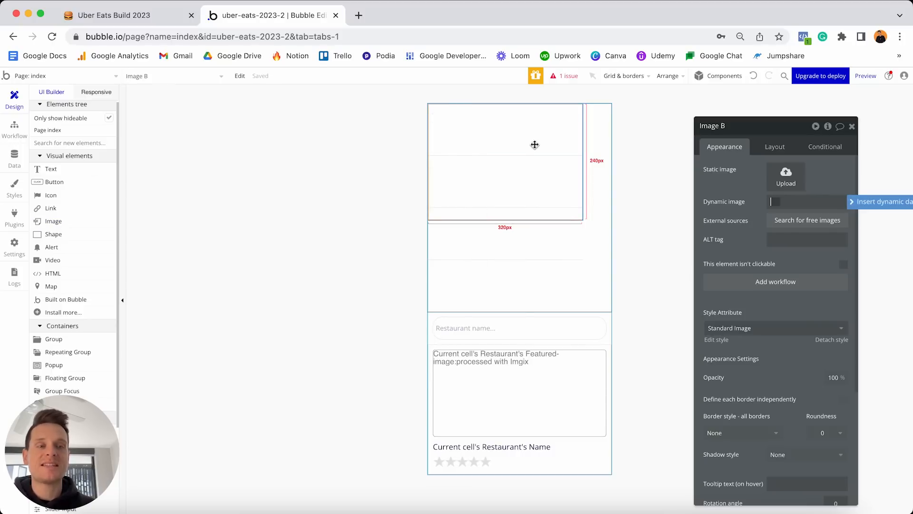
click(865, 205)
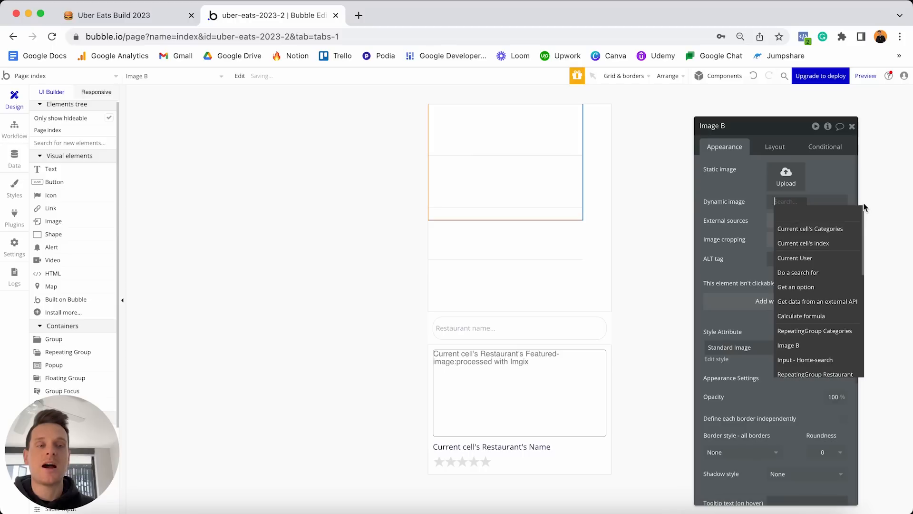
click(819, 232)
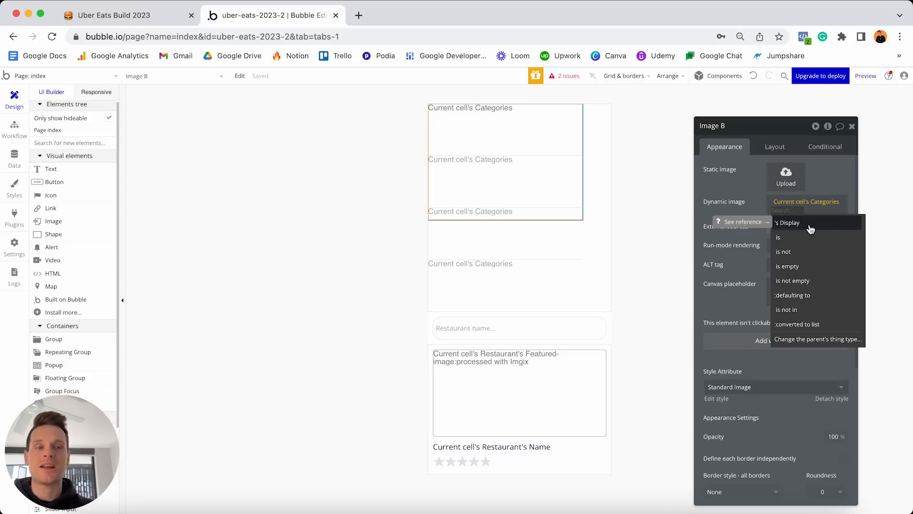
click(20, 164)
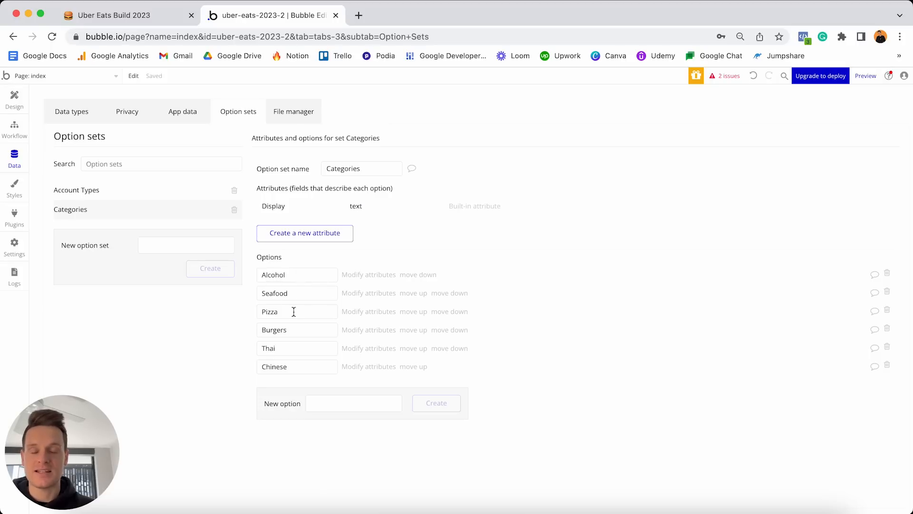
Add an image-type 'Icon' attribute to the Categories option set.
click(318, 239)
text(Icon)
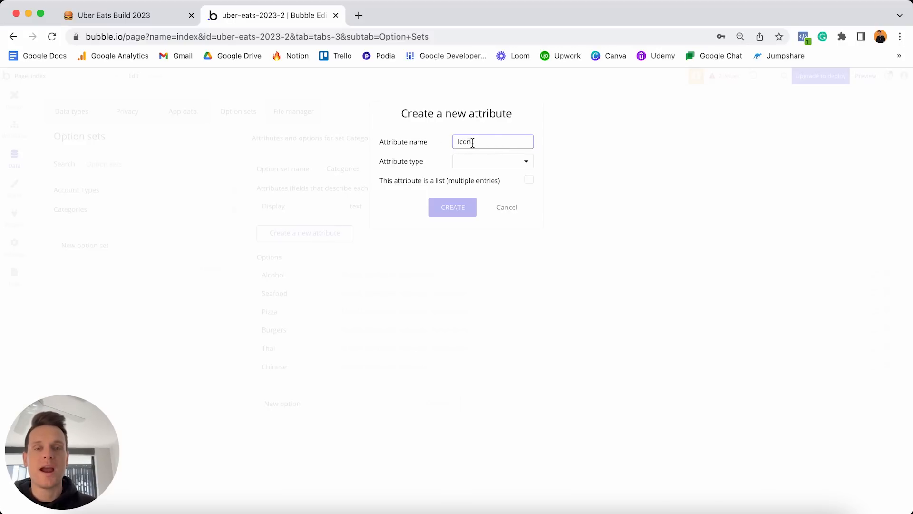
click(475, 164)
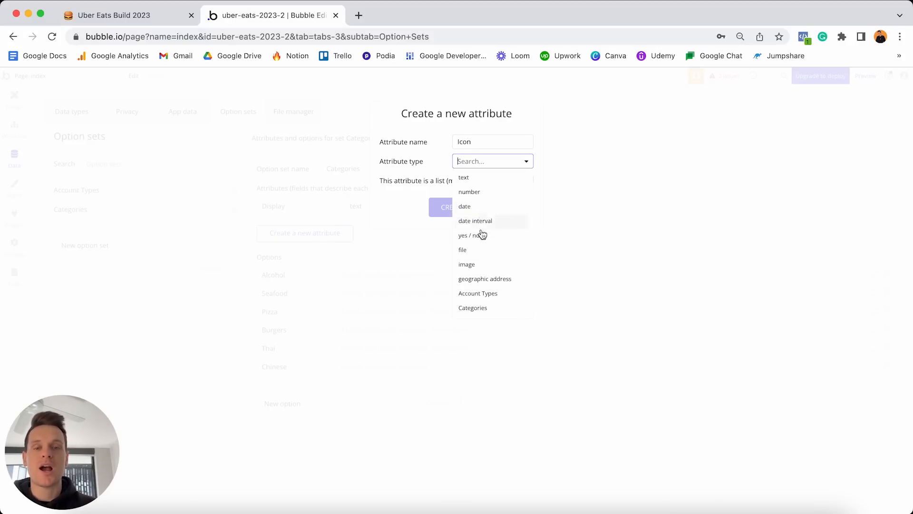
click(476, 265)
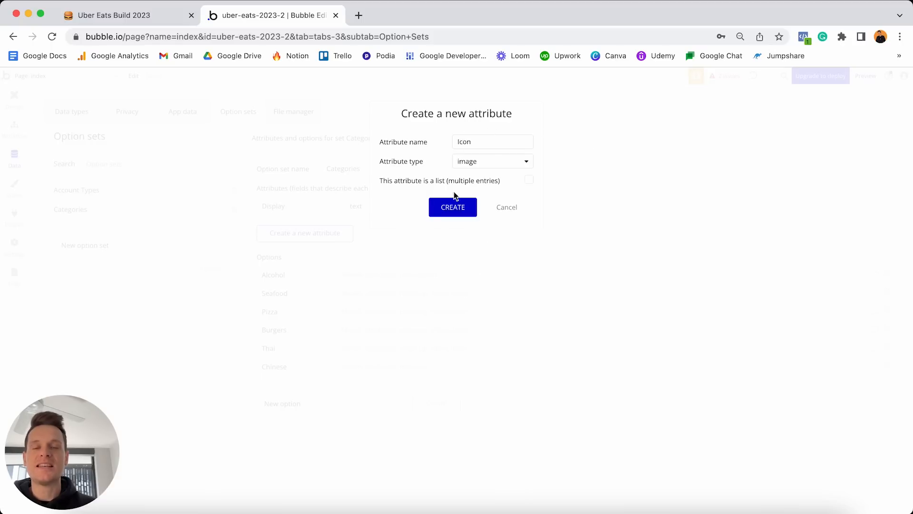
click(467, 212)
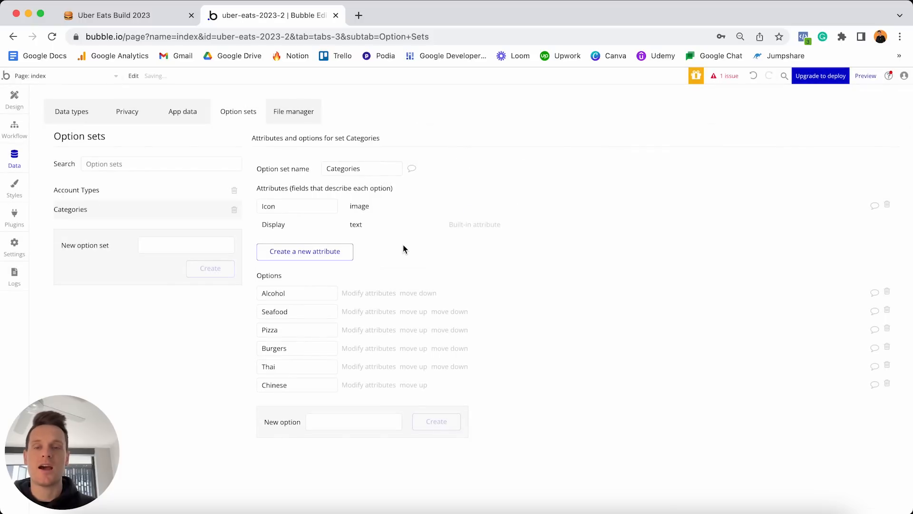
Open the Alcohol option's attributes and load the Drive assets folder in a new tab.
click(359, 292)
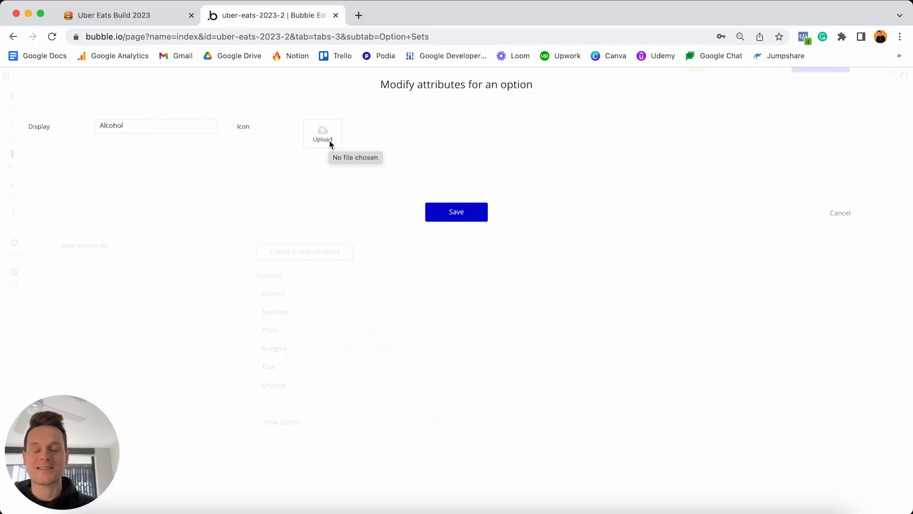
click(358, 15)
key(Return)
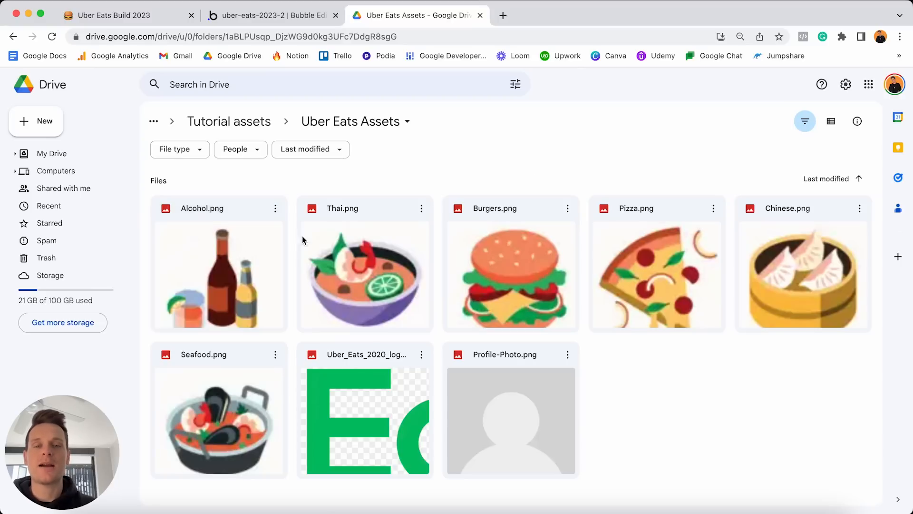
Preview Alcohol.png, Thai.png and Burgers.png in Drive, then return to the Bubble editor.
double_click(246, 283)
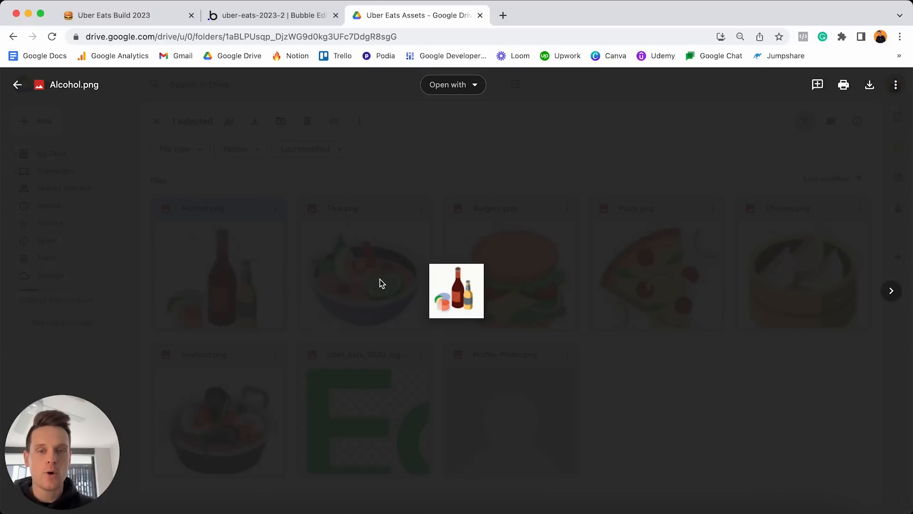
key(Right)
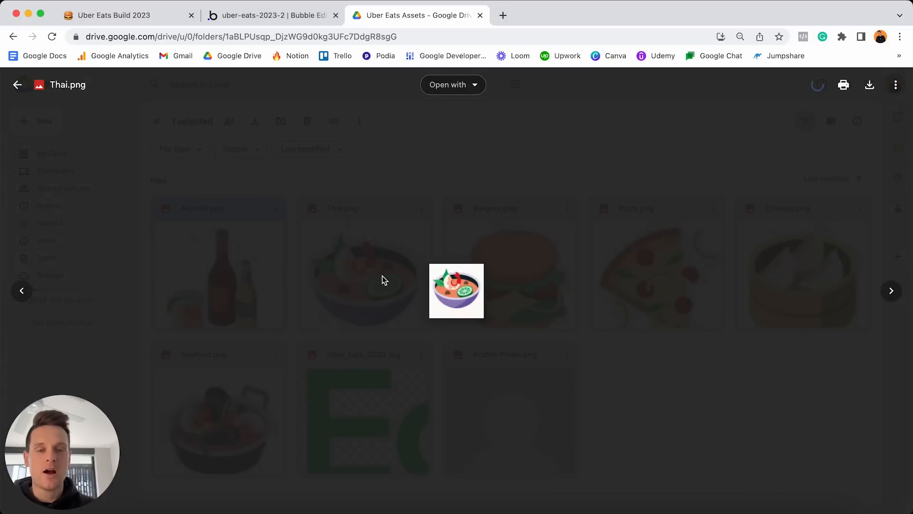
key(Right)
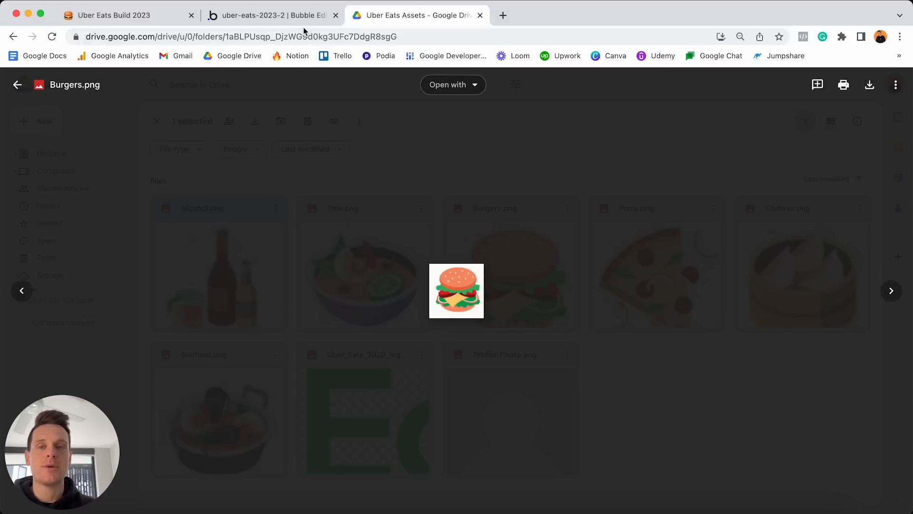
click(296, 16)
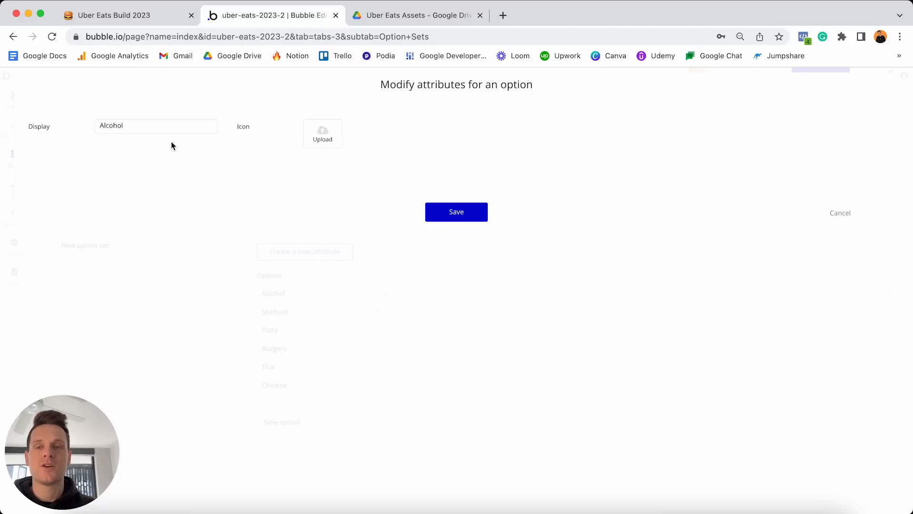
Upload and save the alcohol, seafood and pizza PNG icons for their category options, then return to Design.
click(318, 133)
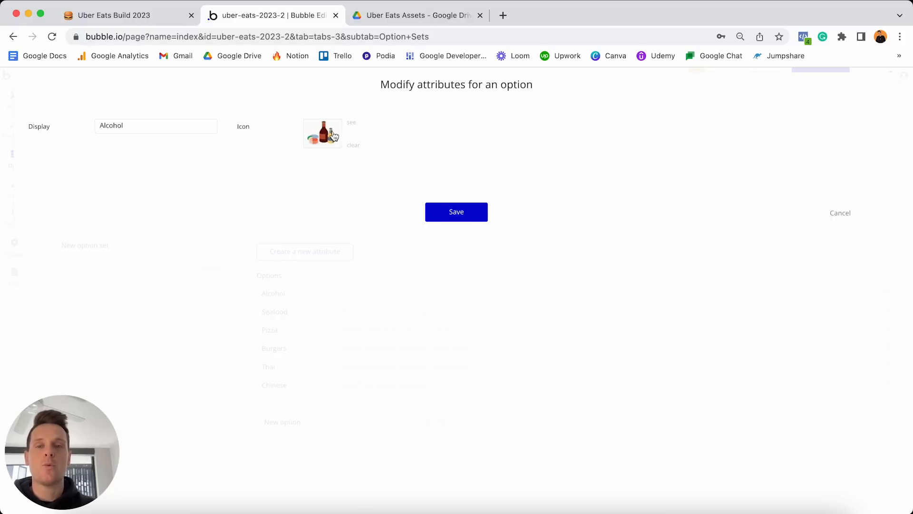
click(457, 212)
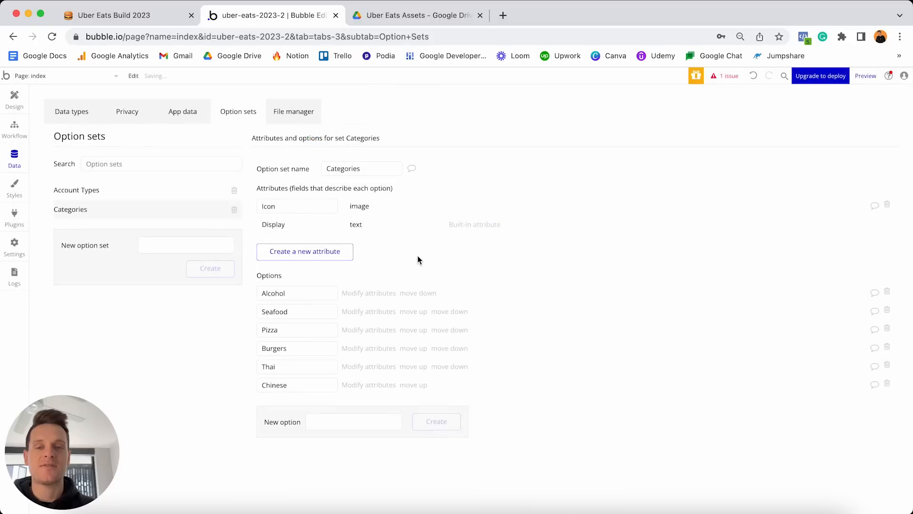
click(362, 312)
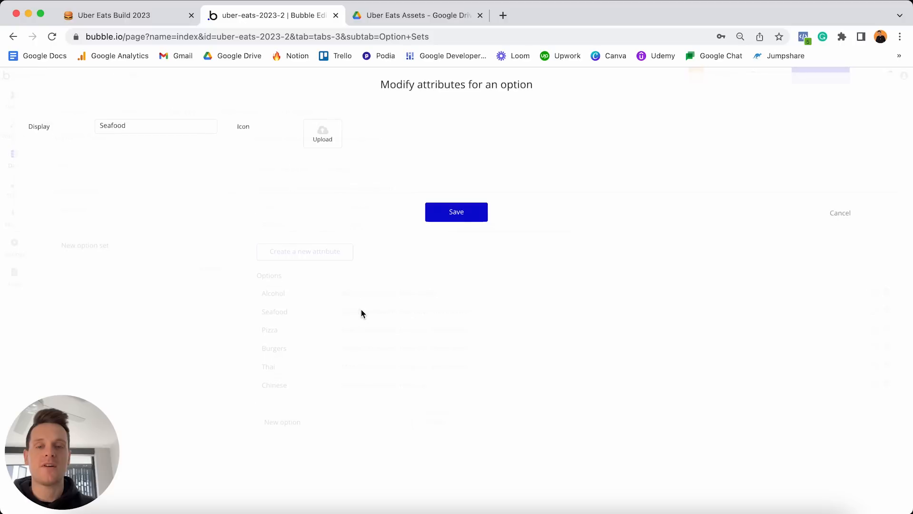
click(322, 136)
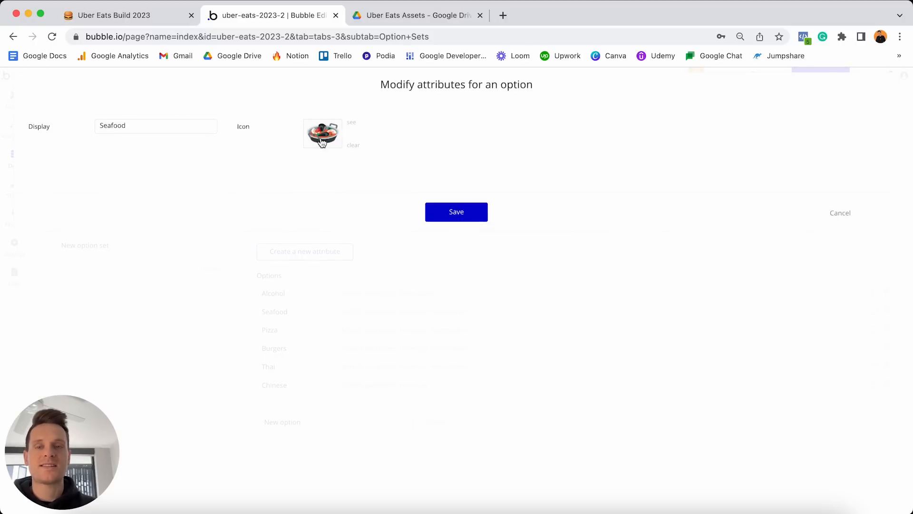
click(456, 214)
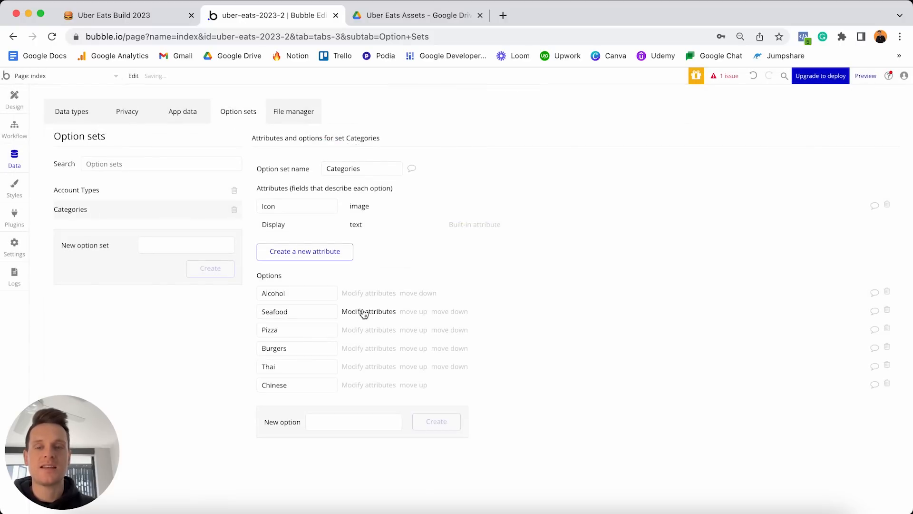
click(364, 331)
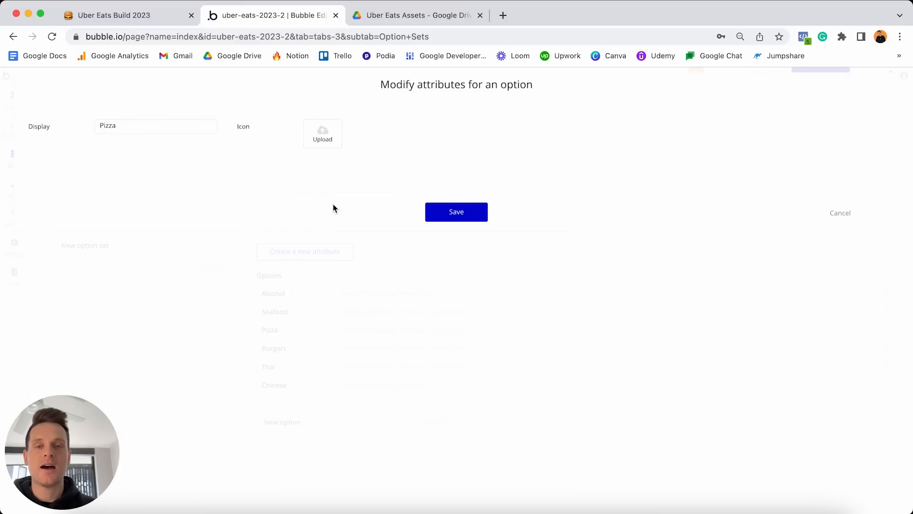
click(322, 136)
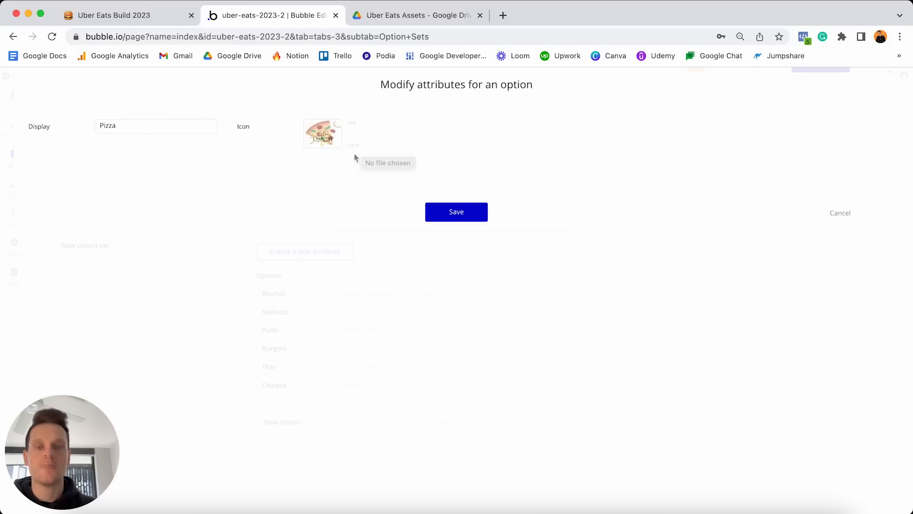
click(456, 212)
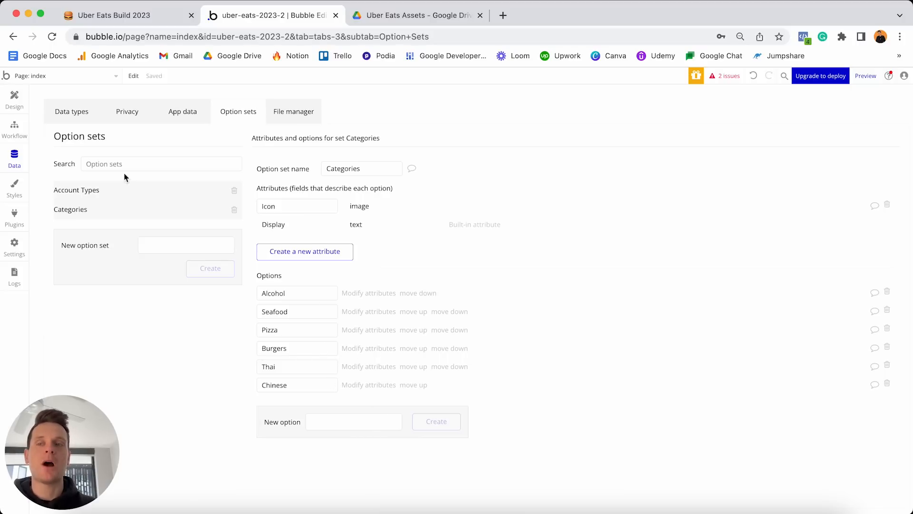
click(16, 103)
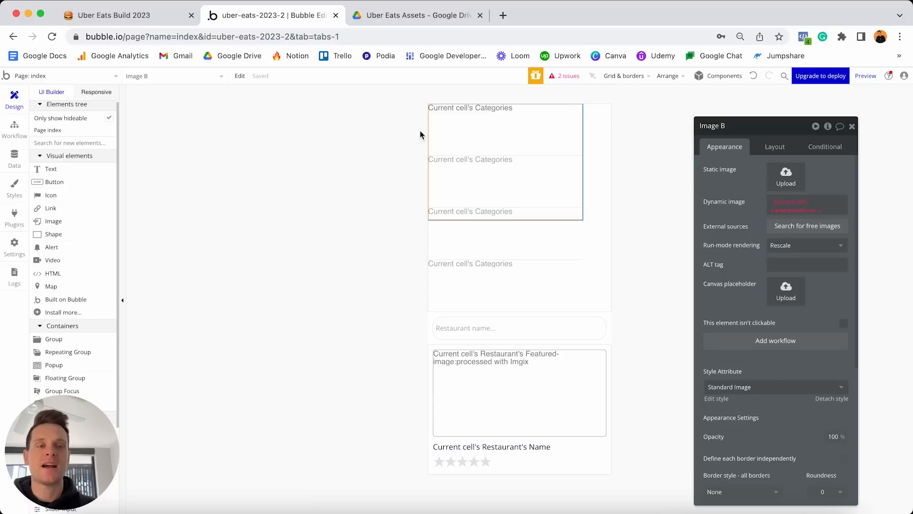
Set Image B's dynamic image to Current cell's Categories's Icon, processed with Imgix crop to fit.
click(807, 211)
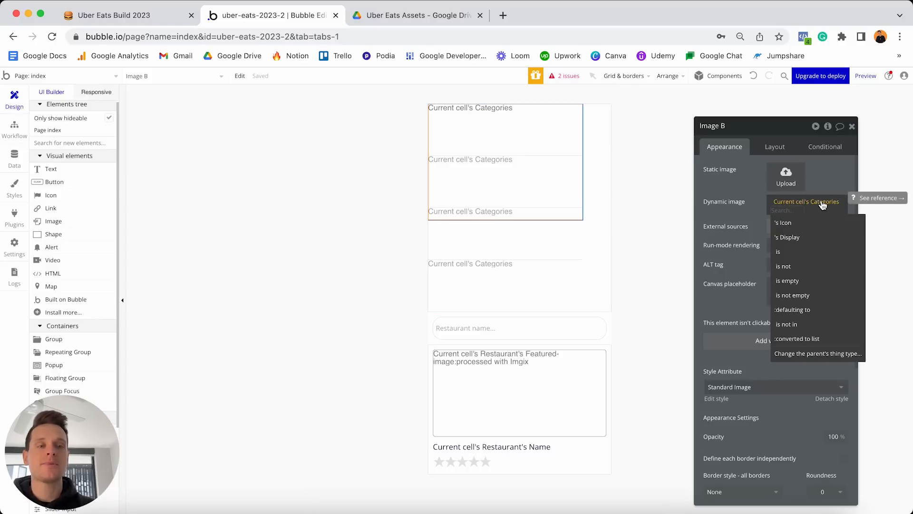
click(789, 224)
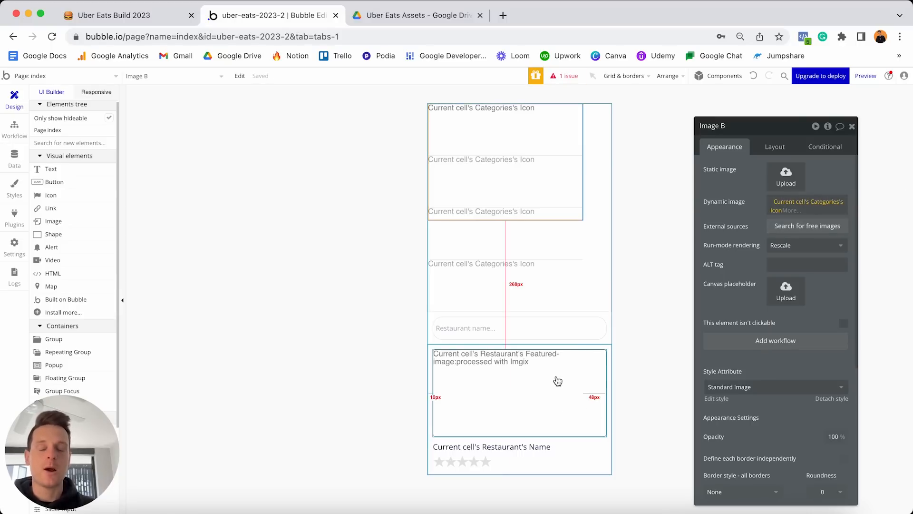
click(788, 210)
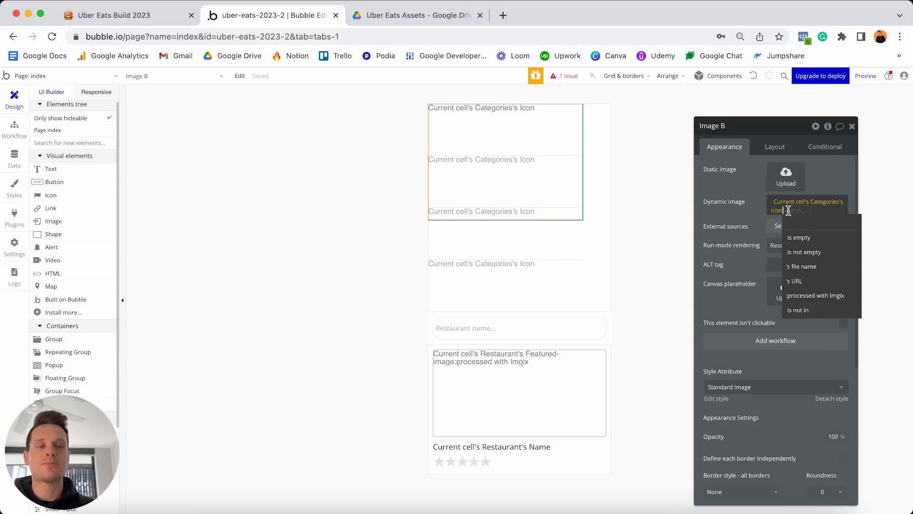
click(814, 296)
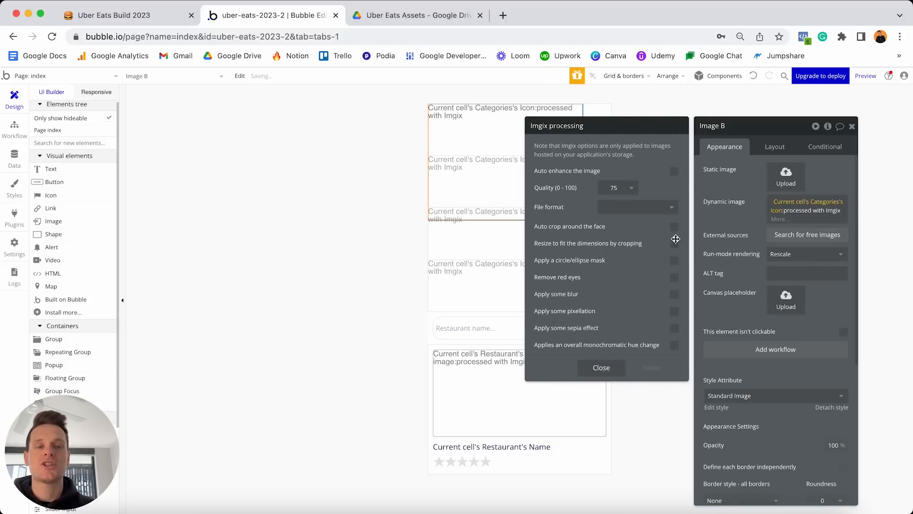
click(674, 245)
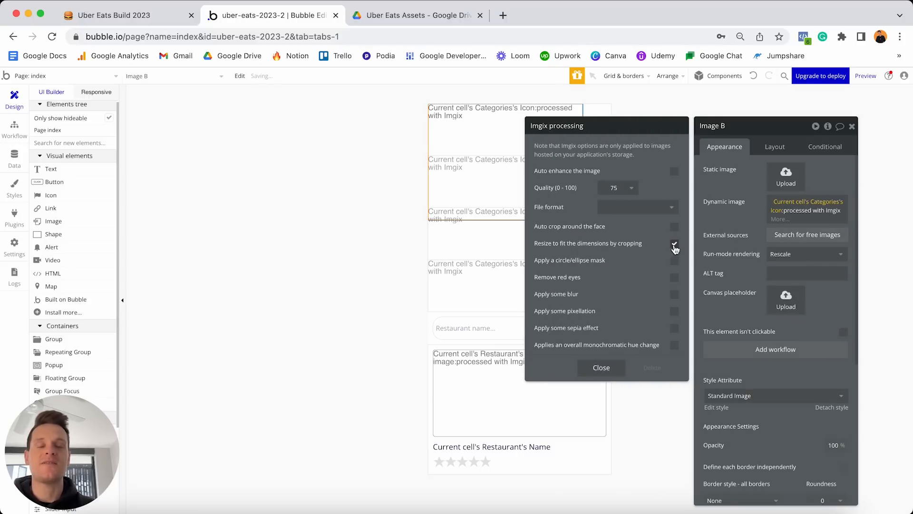
click(601, 368)
Detach Image B from its shared style and give it a solid border.
scroll(746, 250, down, 5)
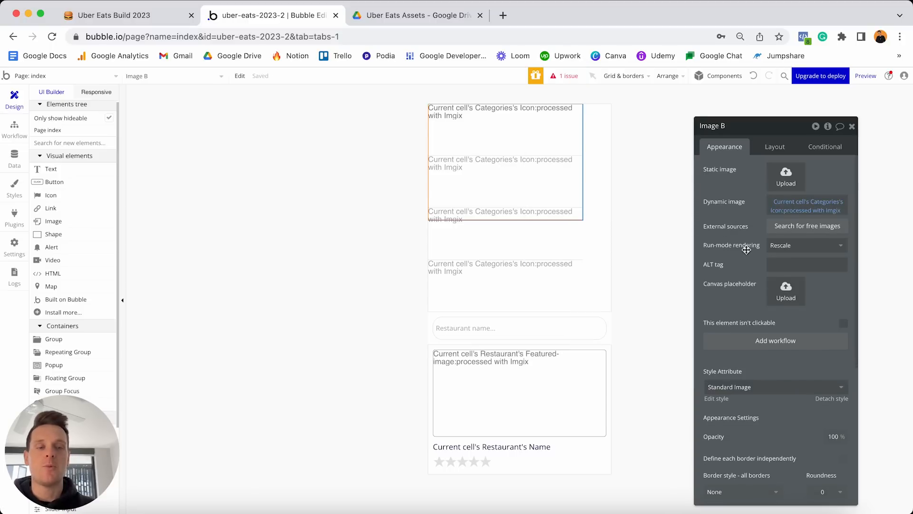
scroll(746, 250, down, 2)
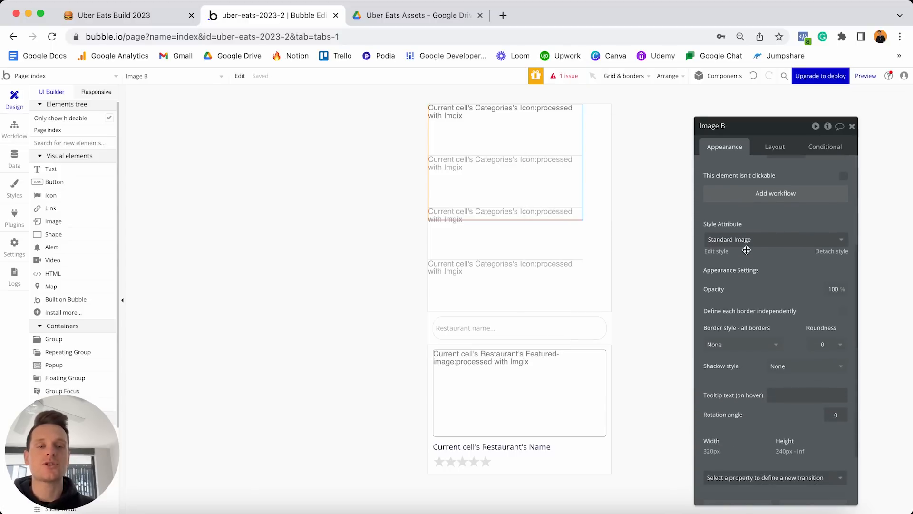
click(832, 251)
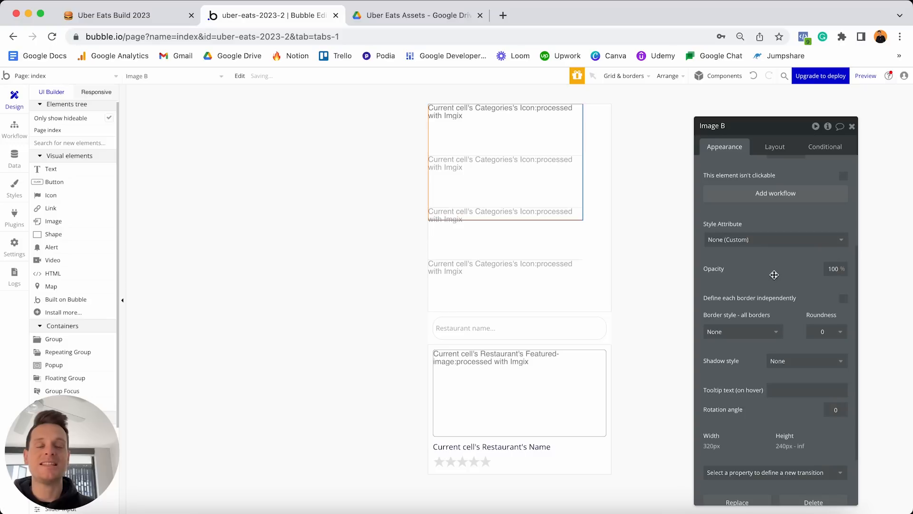
click(745, 332)
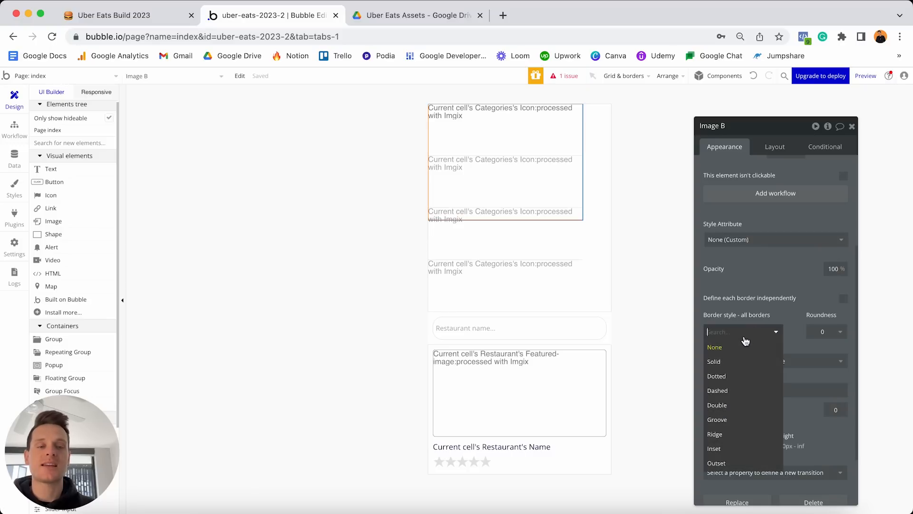
click(728, 366)
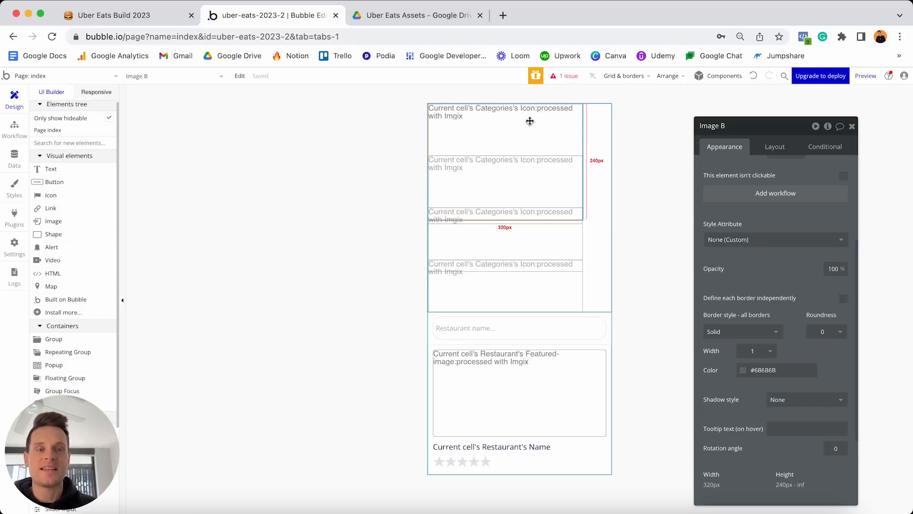
Change Image B's layout width from 320 to 50 px.
click(774, 148)
click(751, 277)
key(super+a)
text(50)
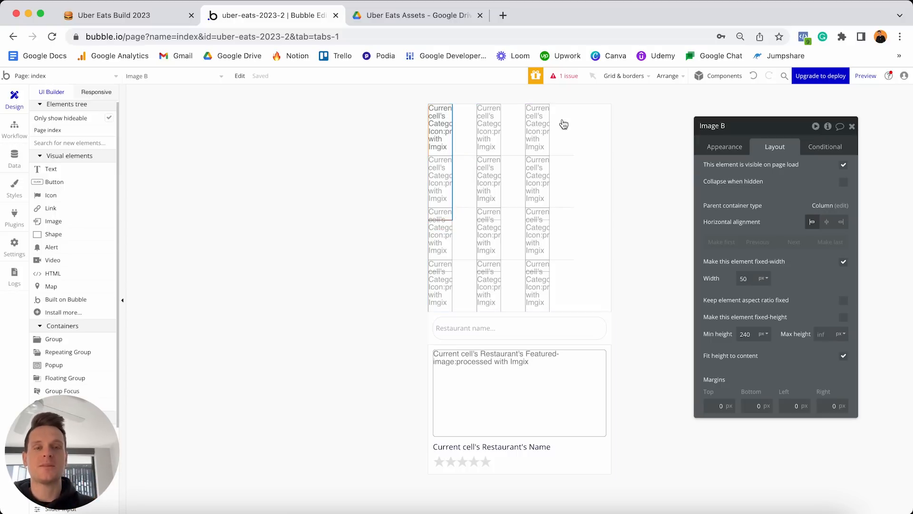
Keep Image B square as it resizes and centre the images within their cells.
click(738, 278)
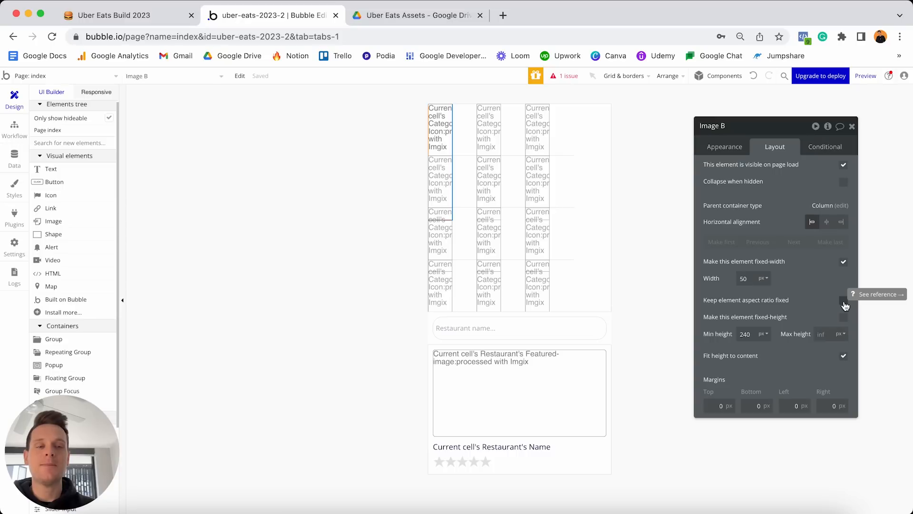
click(843, 301)
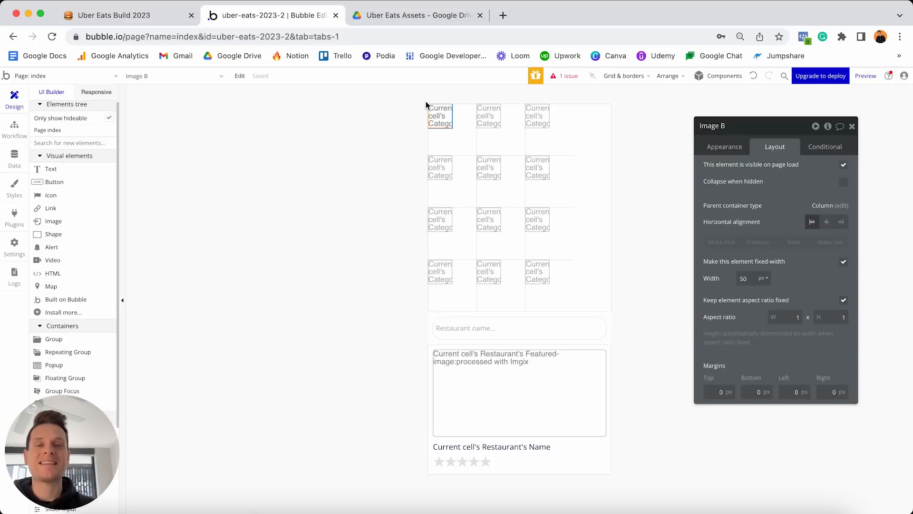
drag(438, 113, 457, 137)
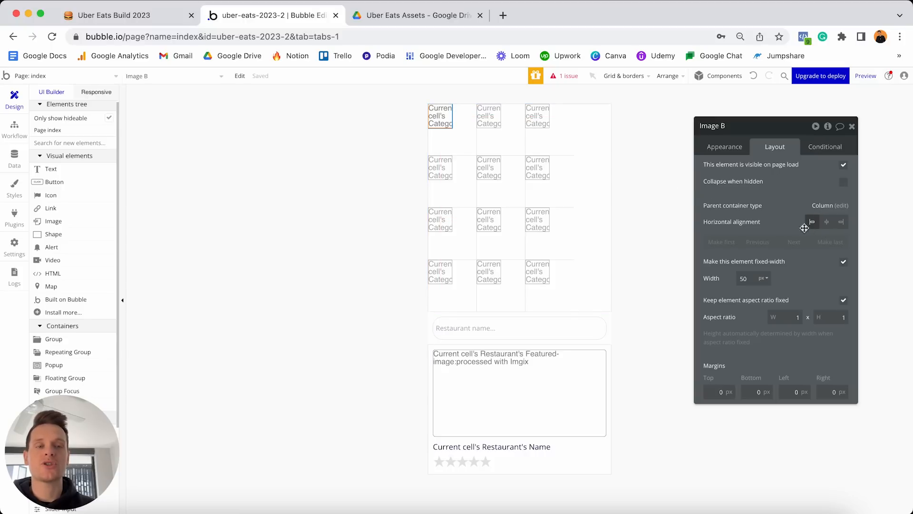
click(827, 223)
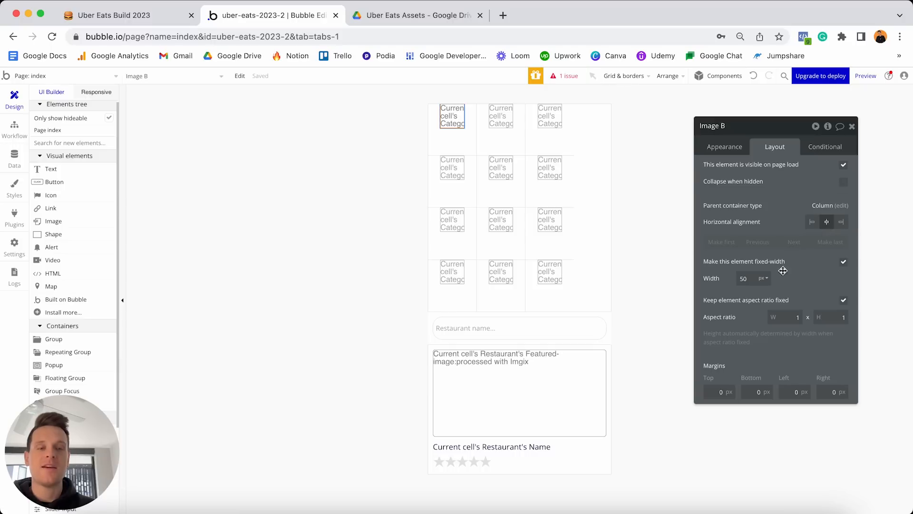
Give Image B 10 px top, left and right margins and drop a Text element beneath it.
click(709, 390)
text(10)
click(795, 391)
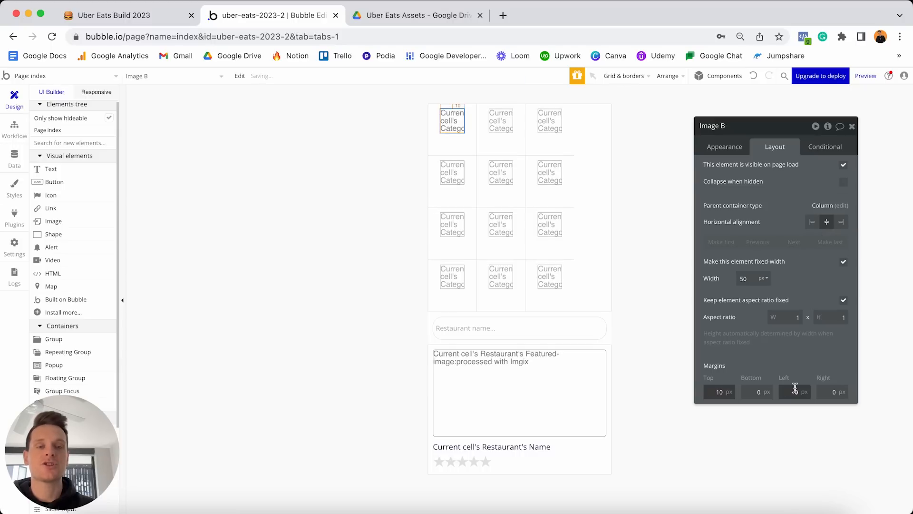
text(10)
click(832, 392)
text(10)
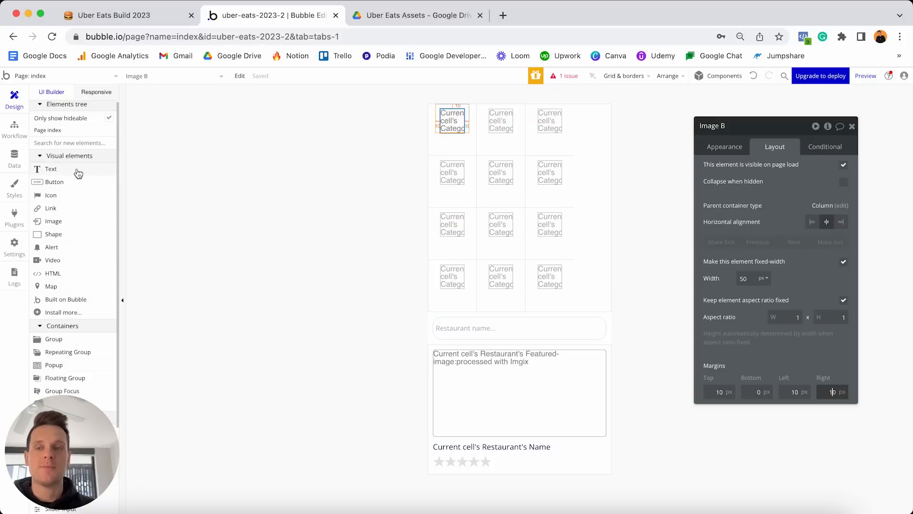
drag(75, 173, 447, 143)
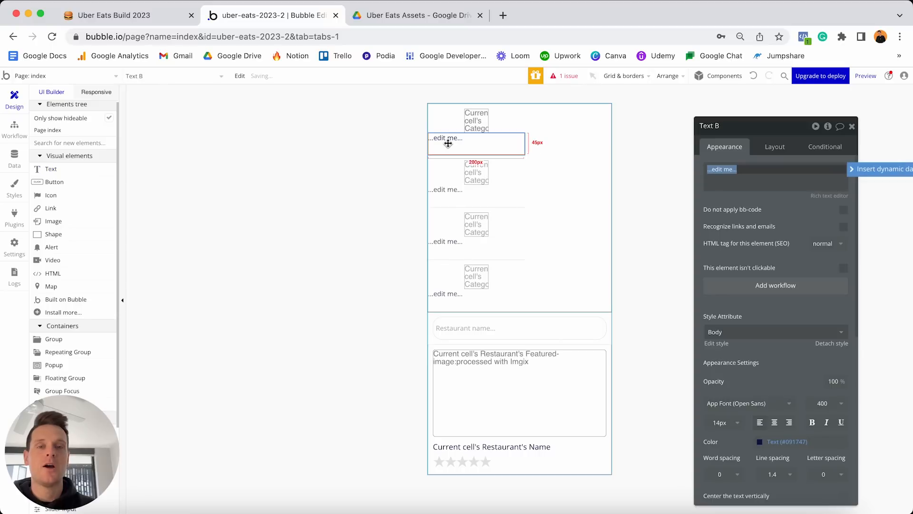
Make the text show Current cell's Categories's Display as dynamic data.
click(870, 170)
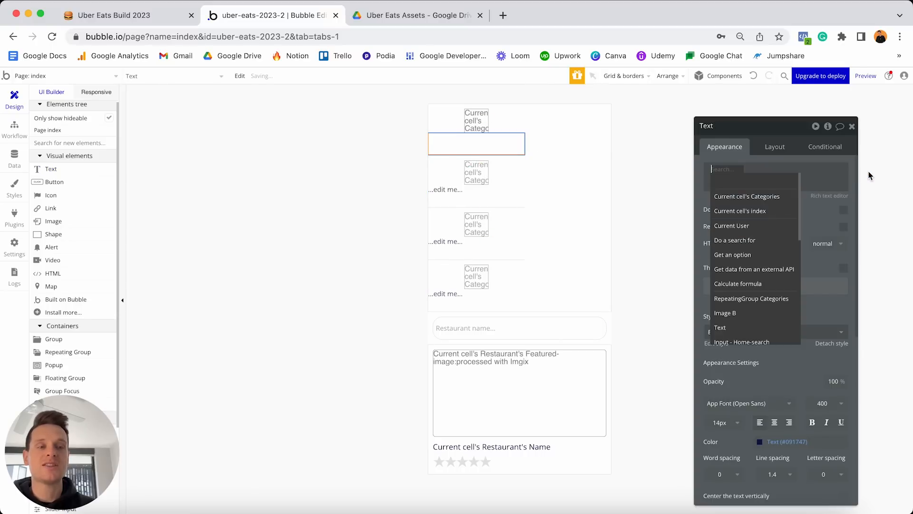
click(749, 198)
click(793, 196)
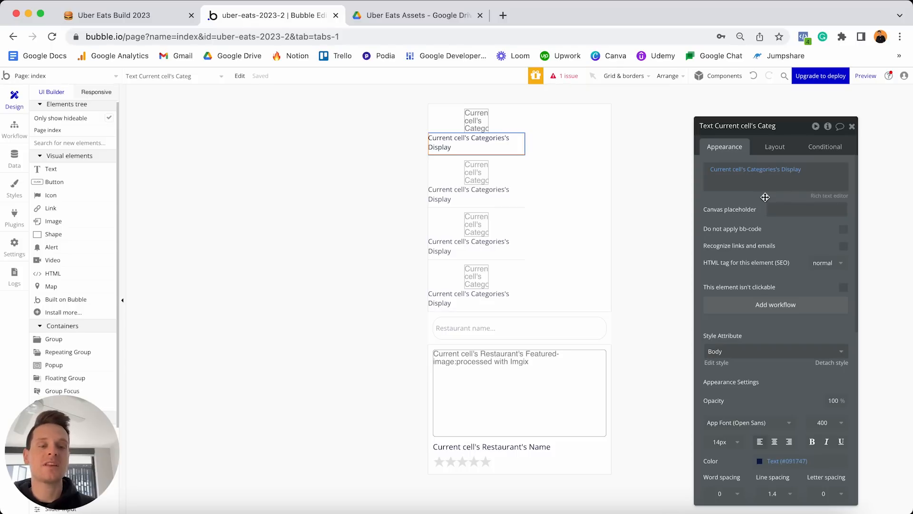
Detach the text's style, centre-align it and set the font weight to 600.
scroll(767, 198, down, 3)
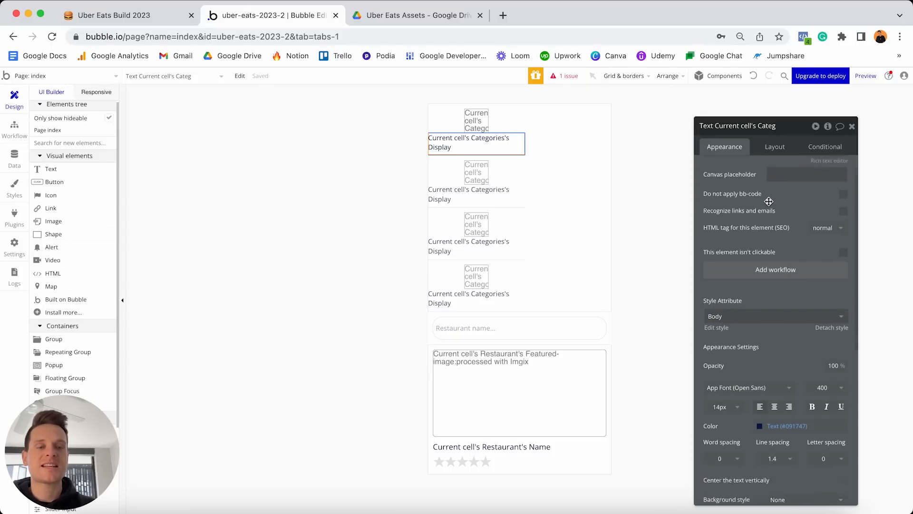
scroll(769, 201, down, 1)
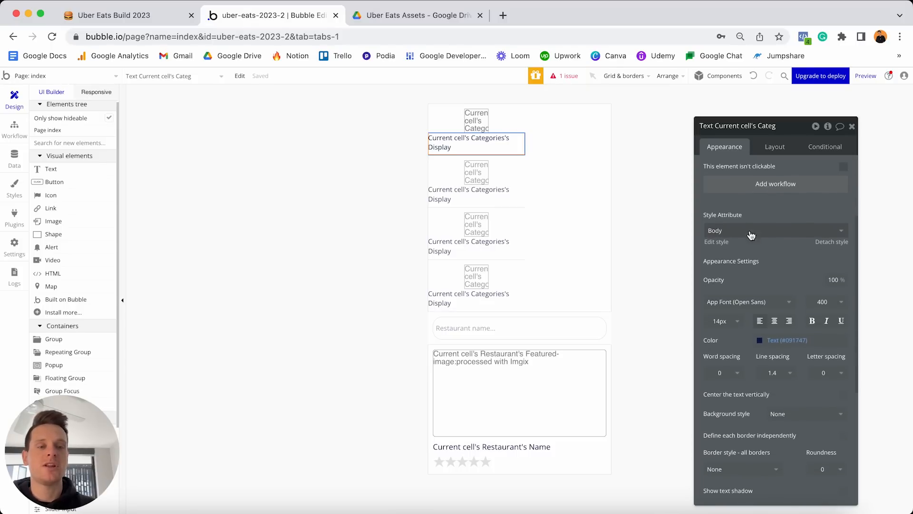
click(830, 243)
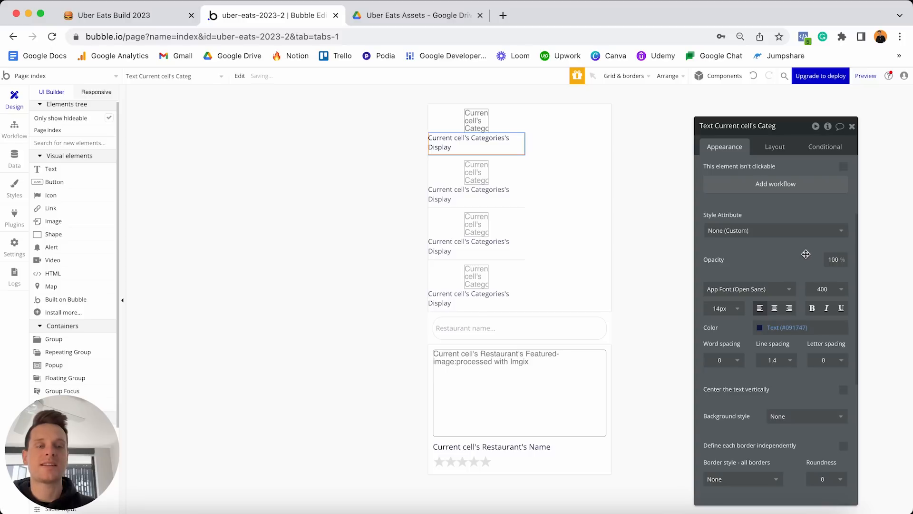
click(775, 309)
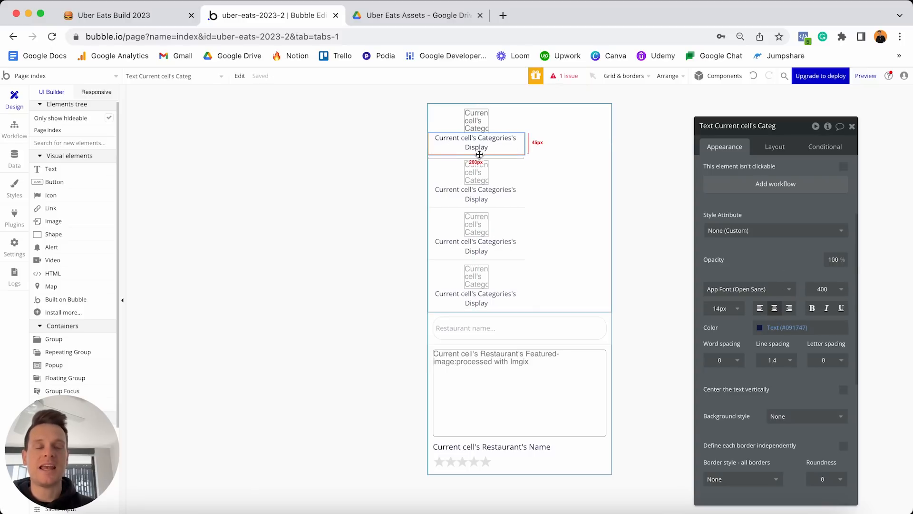
click(823, 290)
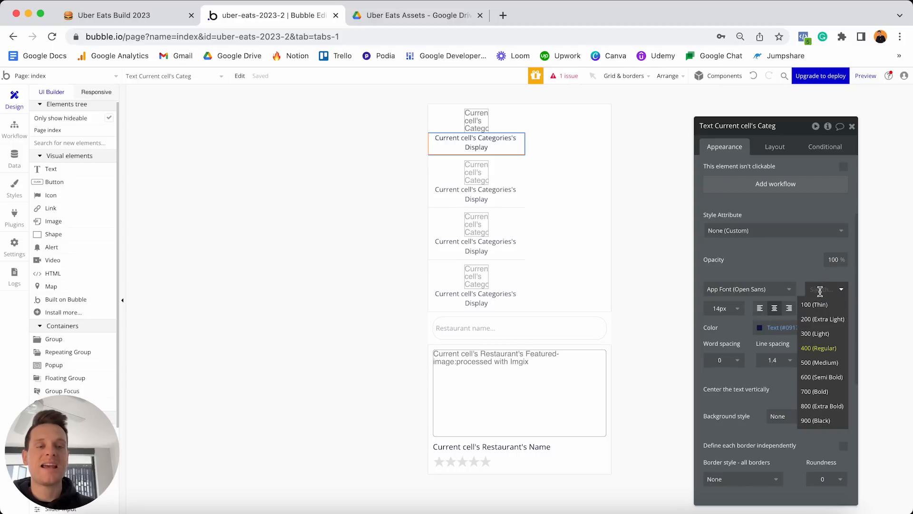
click(816, 378)
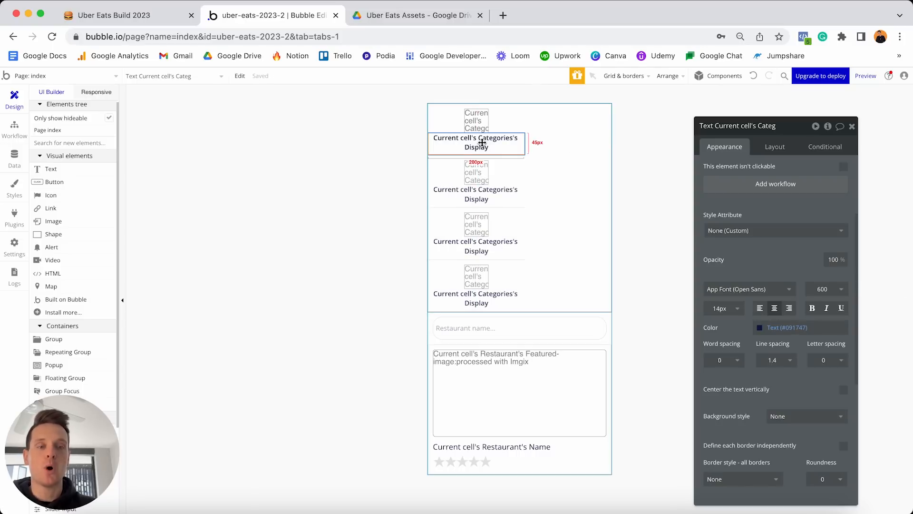
click(766, 152)
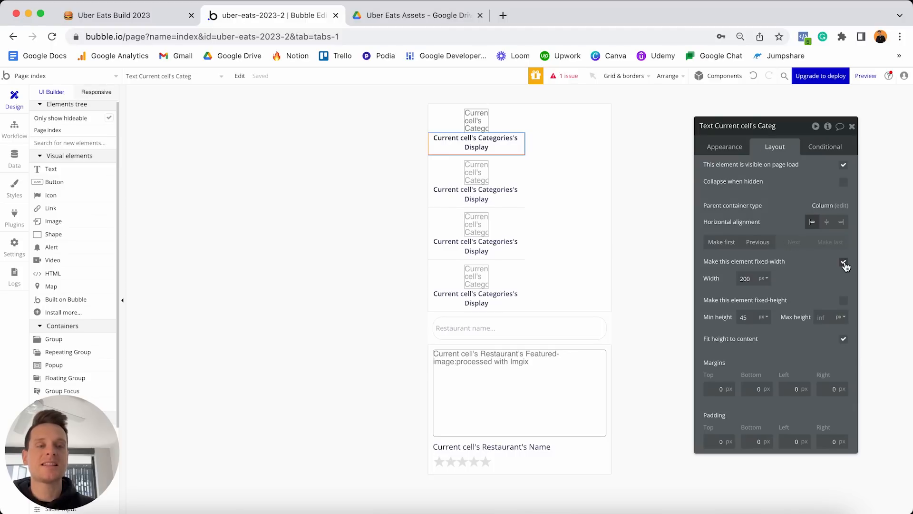
Turn off fixed width, set min width 0, max width 150 and min height 0.
click(843, 263)
double_click(751, 277)
text(0)
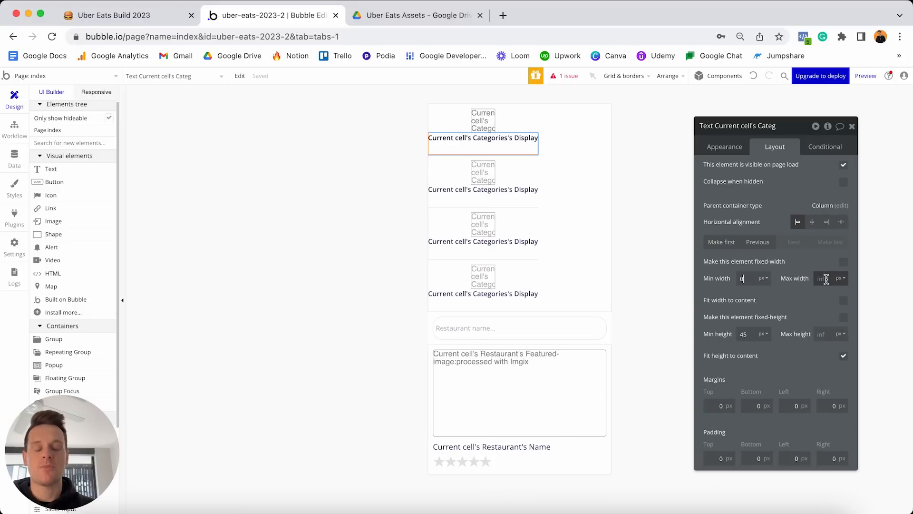
click(826, 279)
text(15)
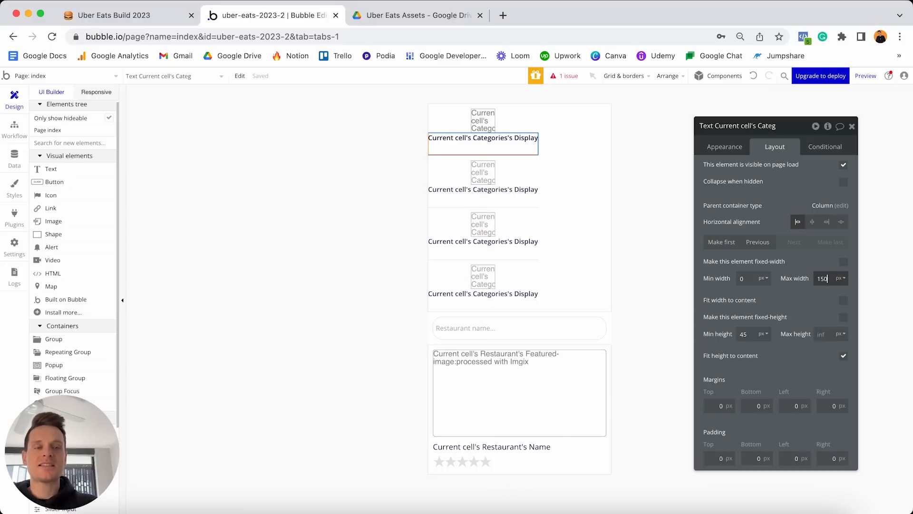
text(0)
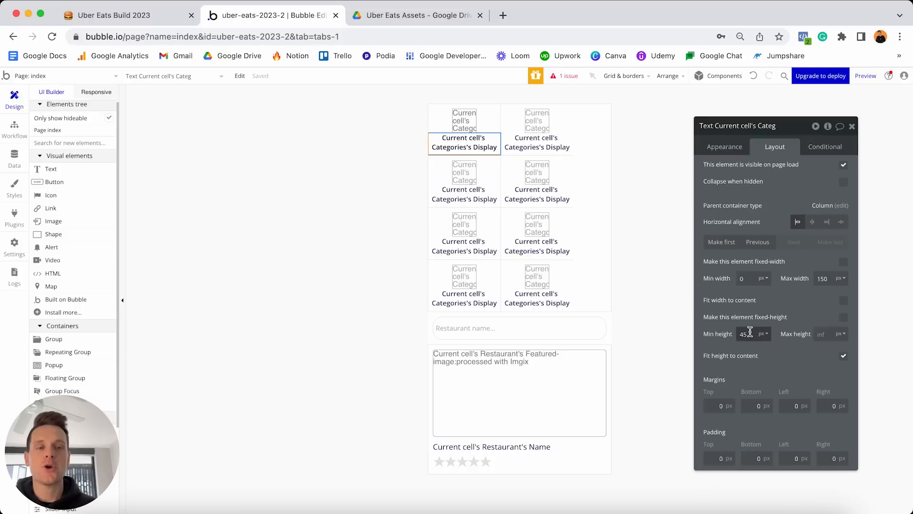
text(0)
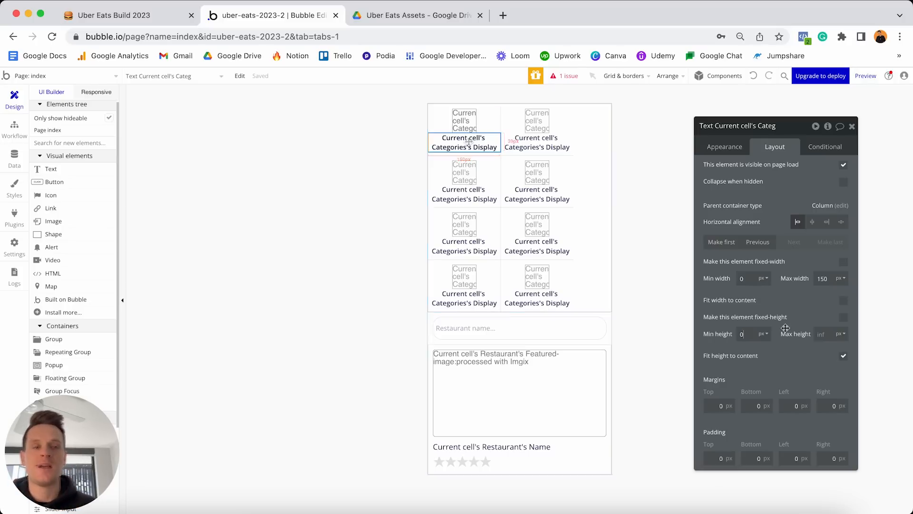
Give the category text 10 px margins on all four sides.
click(711, 405)
text(10)
click(744, 399)
text(1)
click(781, 401)
text(1)
click(819, 403)
text(1)
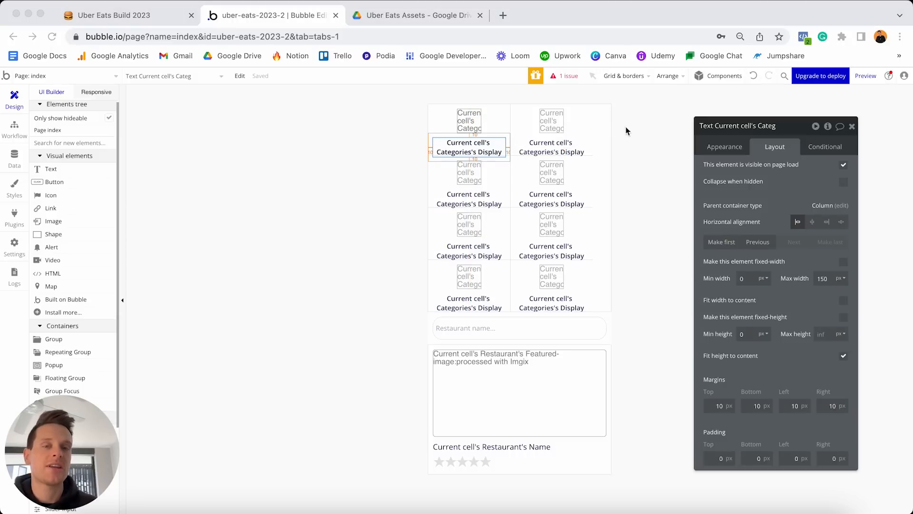
click(555, 140)
Select RepeatingGroup Categories, make it fixed-height and set its height to 120 px.
click(554, 142)
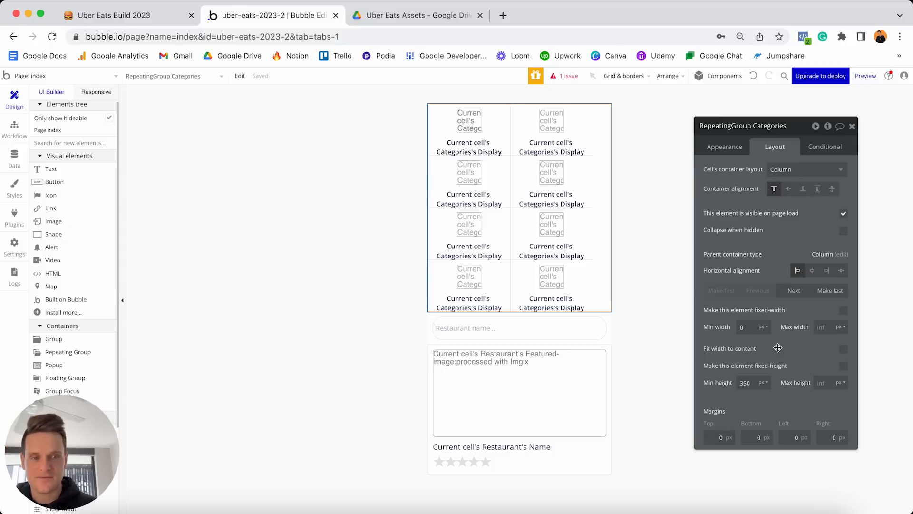
click(844, 367)
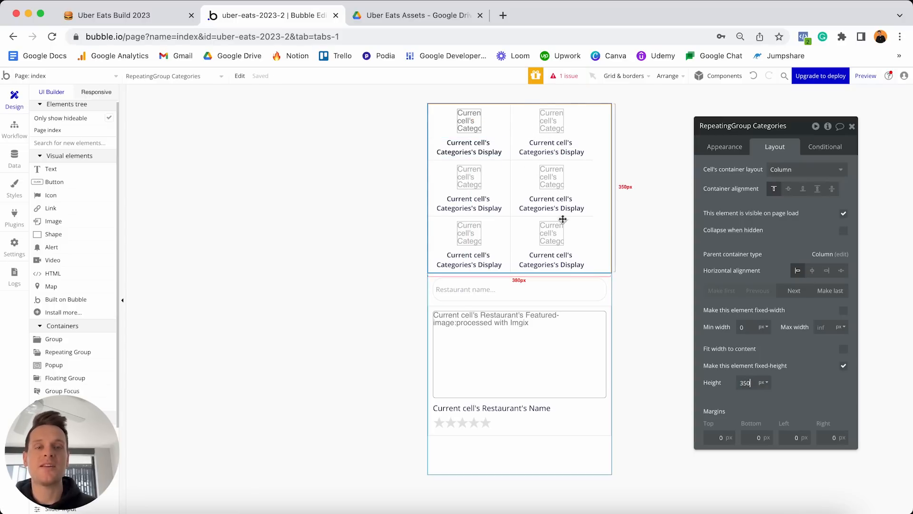
text(200)
key(Return)
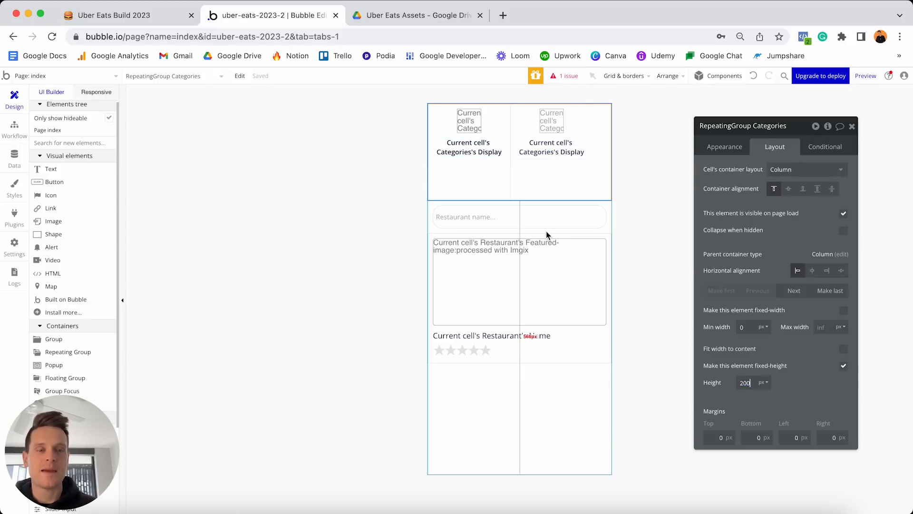
key(super+a)
text(150)
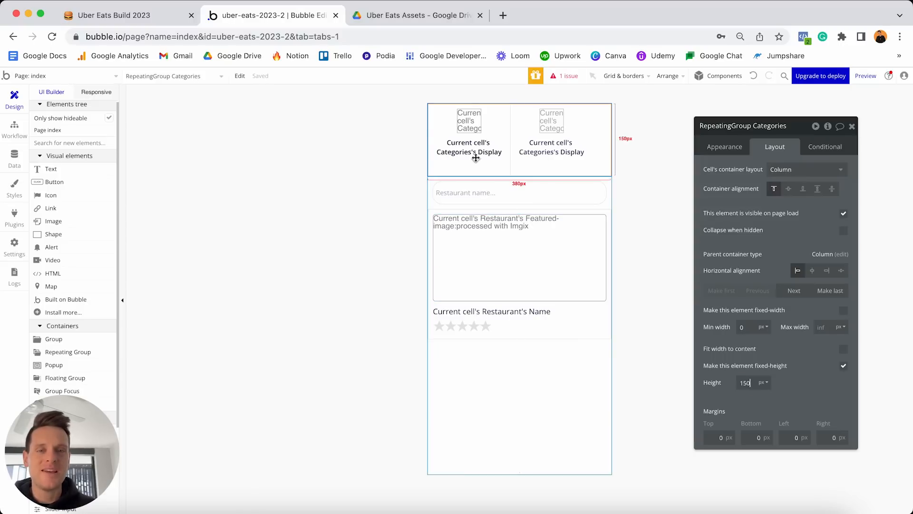
key(BackSpace)
key(BackSpace)
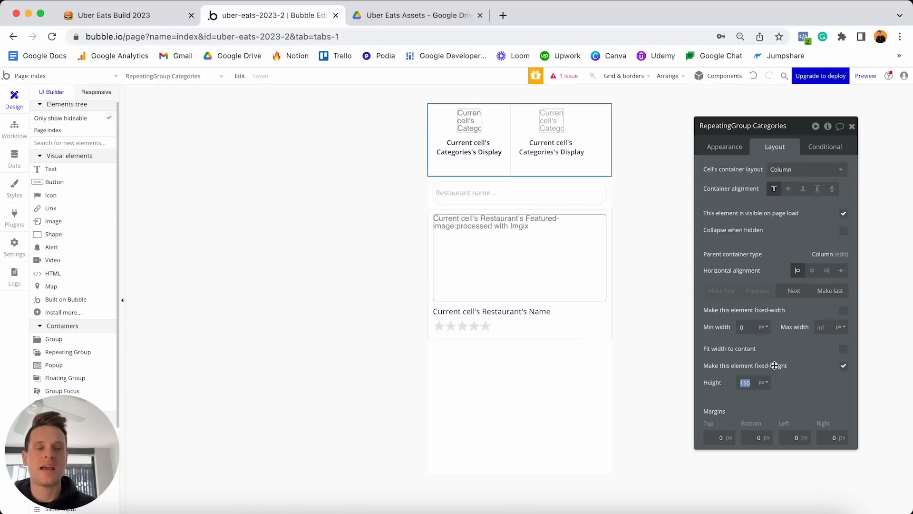
text(20)
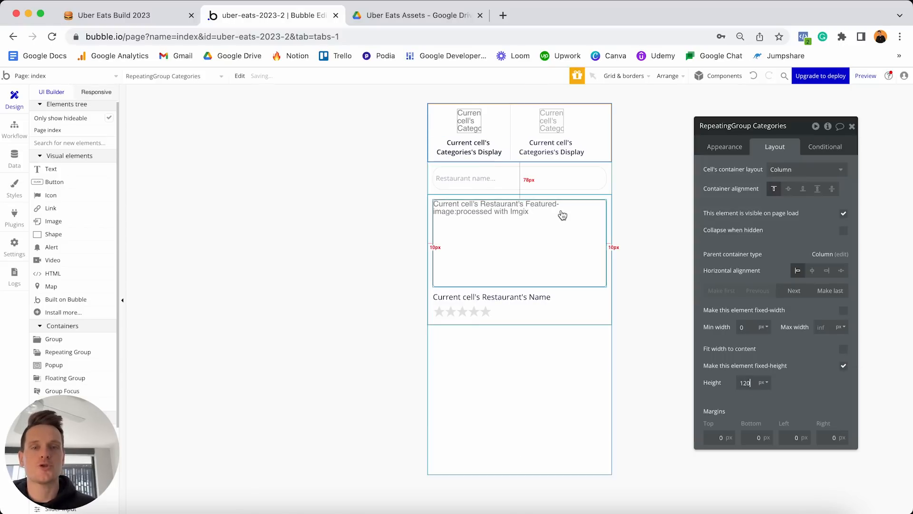
click(467, 147)
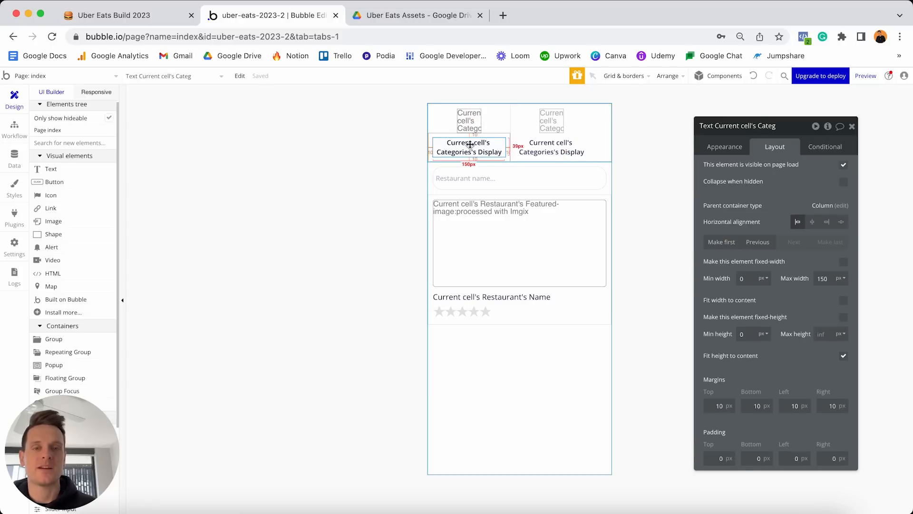
drag(471, 153, 562, 140)
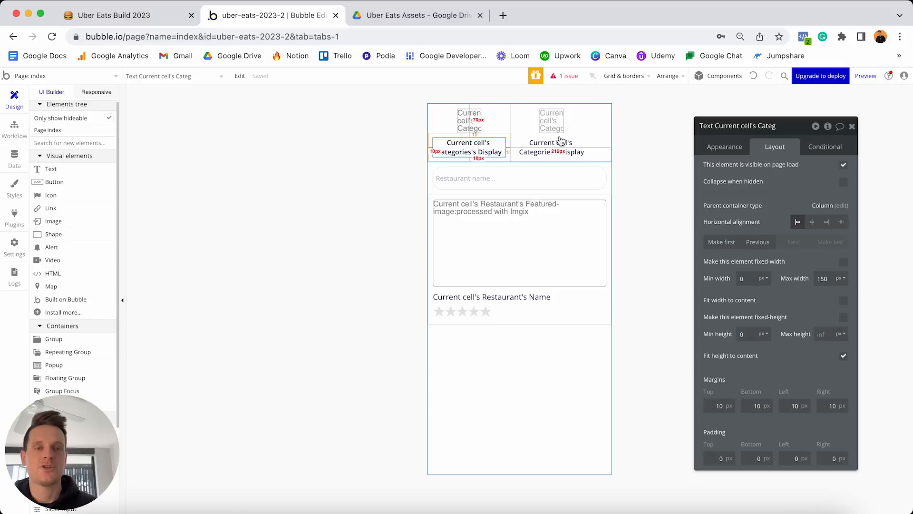
drag(561, 140, 474, 123)
click(474, 123)
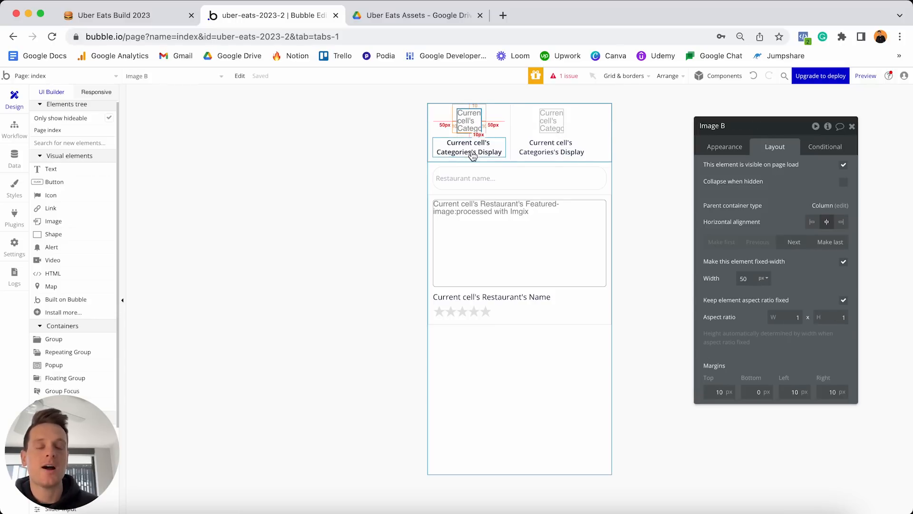
click(470, 152)
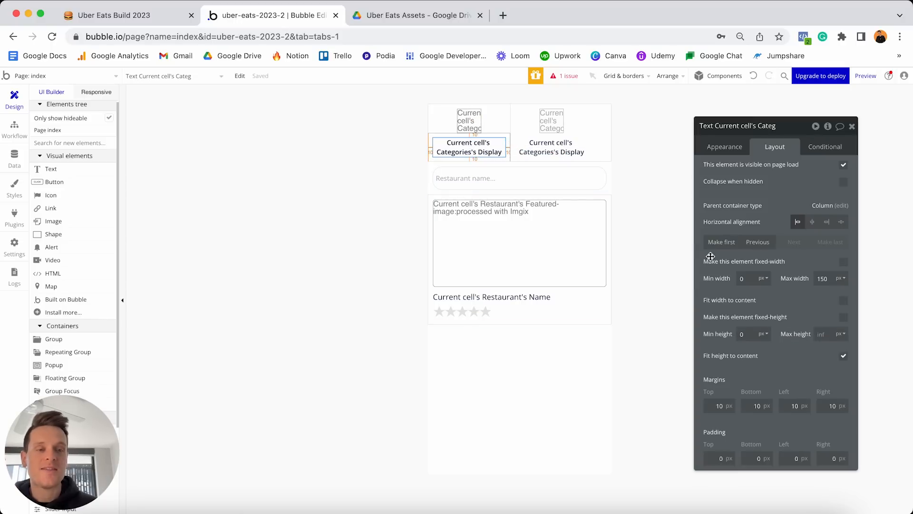
click(564, 157)
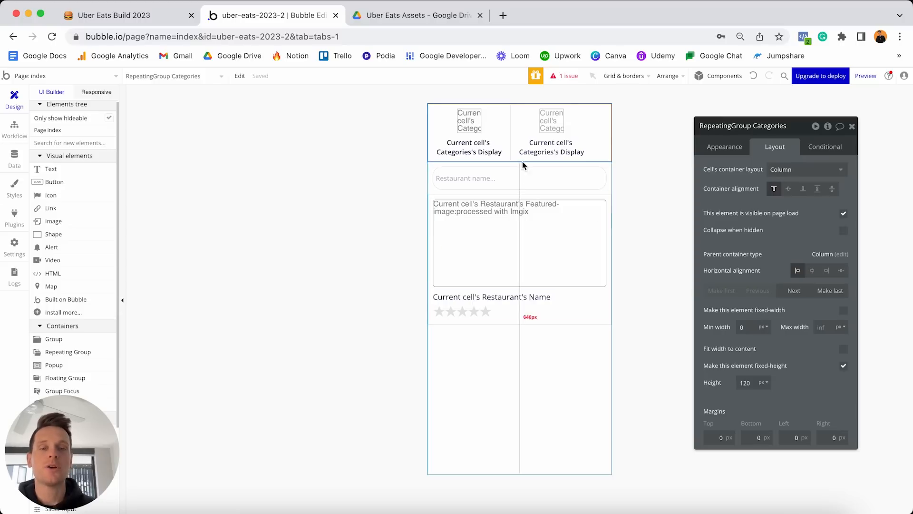
click(379, 280)
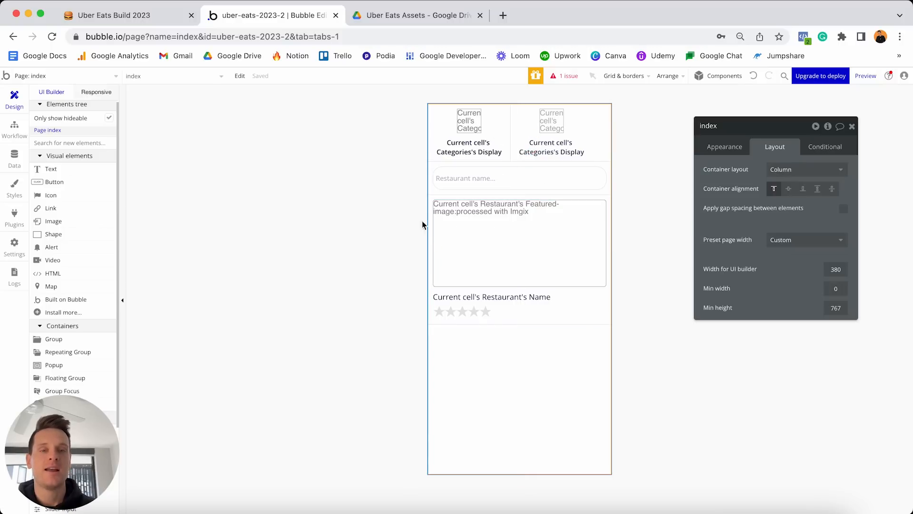
Preview the home page, try the search field, and inspect it at phone width.
click(865, 75)
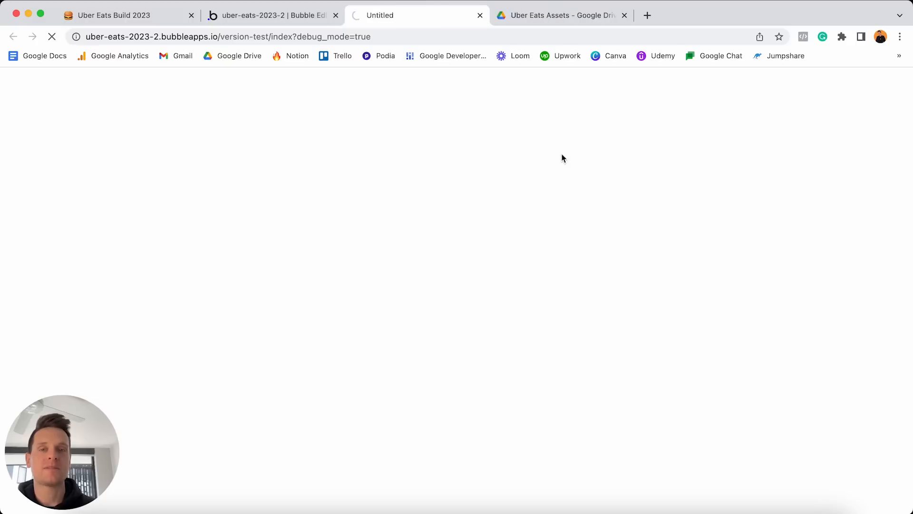
click(420, 163)
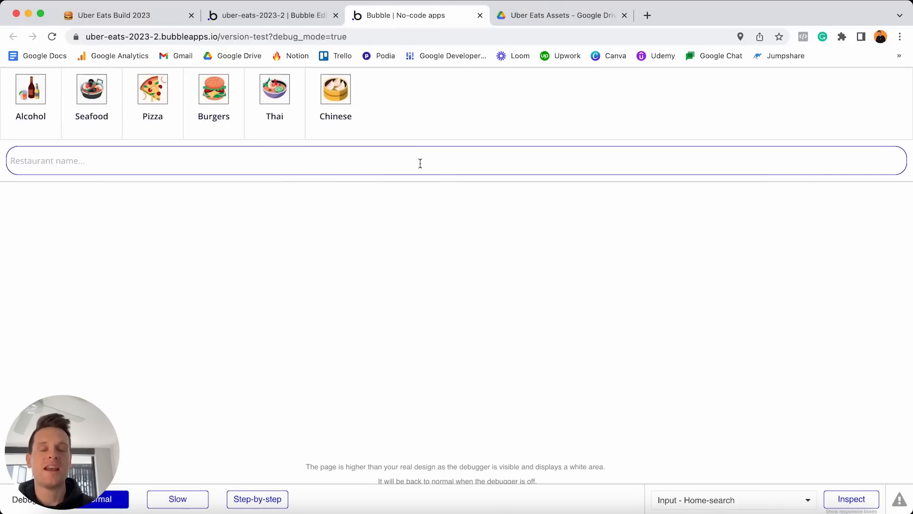
click(87, 114)
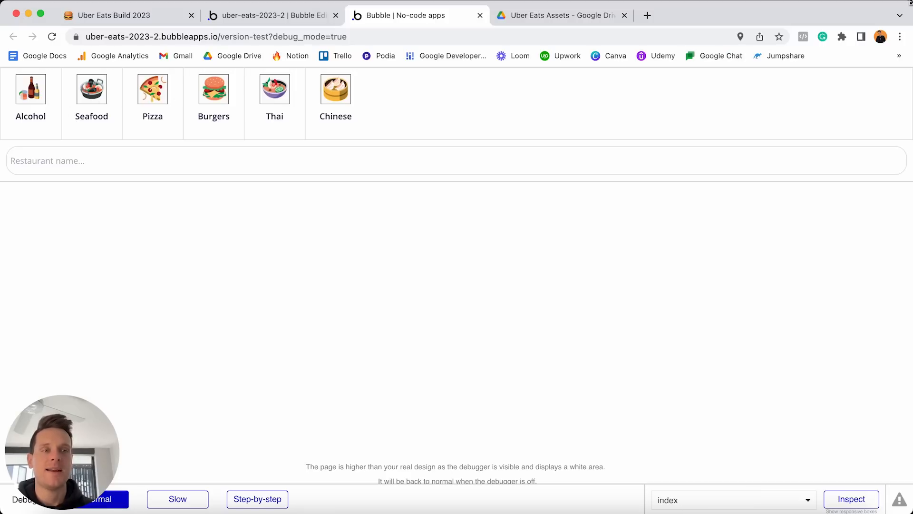
drag(912, 5, 302, 5)
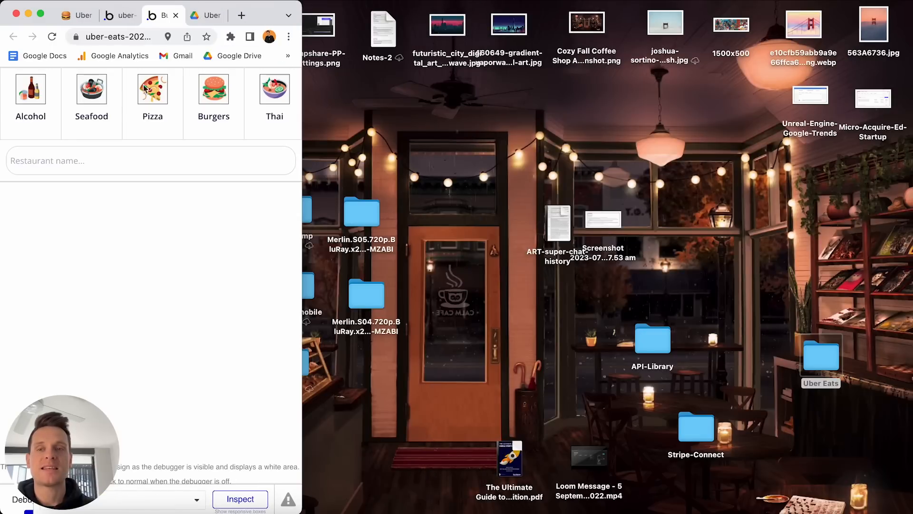
scroll(122, 107, right, 3)
scroll(123, 106, left, 2)
scroll(119, 114, right, 2)
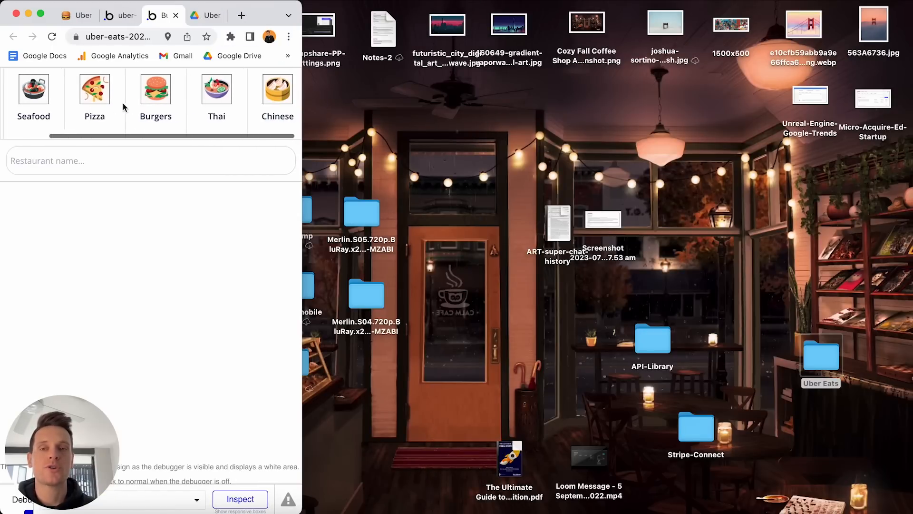
scroll(143, 109, left, 2)
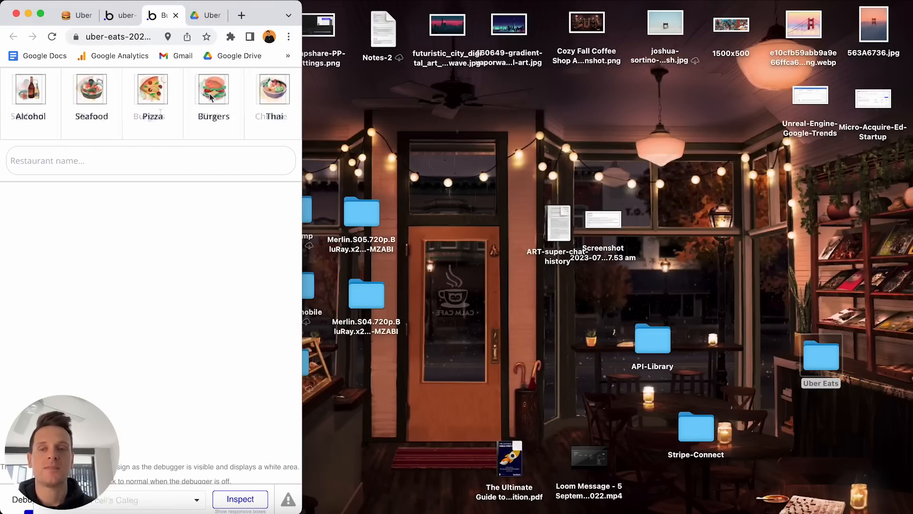
scroll(209, 98, right, 1)
scroll(210, 98, right, 1)
scroll(210, 98, left, 2)
Recheck the search field, restore full width, and tick the four finished to-dos in Notion.
click(69, 161)
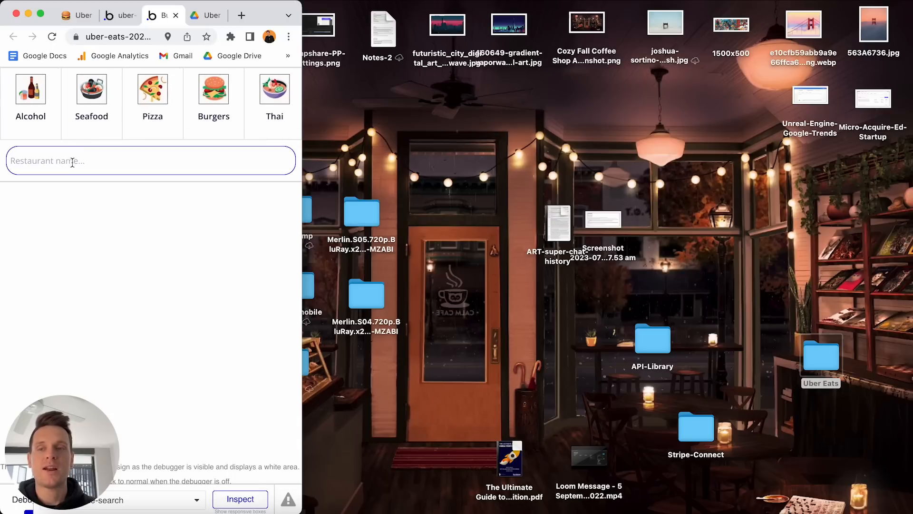
click(104, 218)
drag(302, 7, 912, 7)
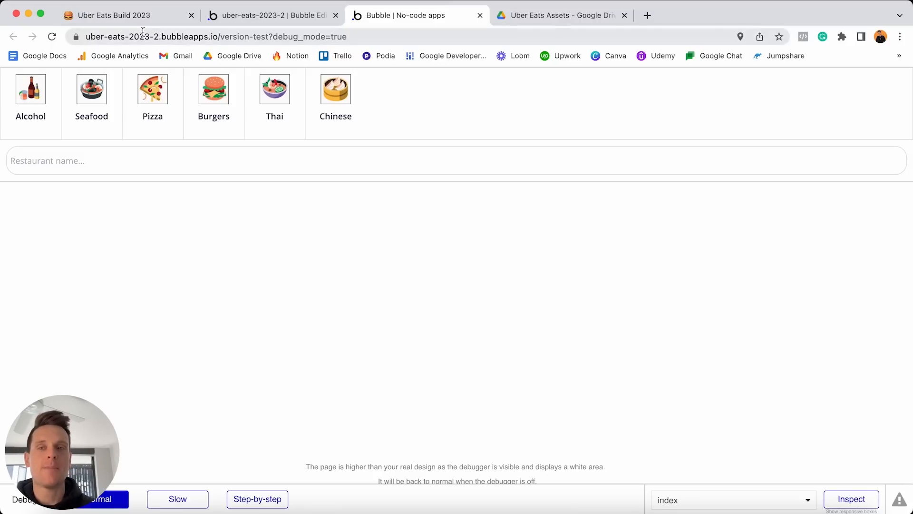
click(136, 17)
click(370, 204)
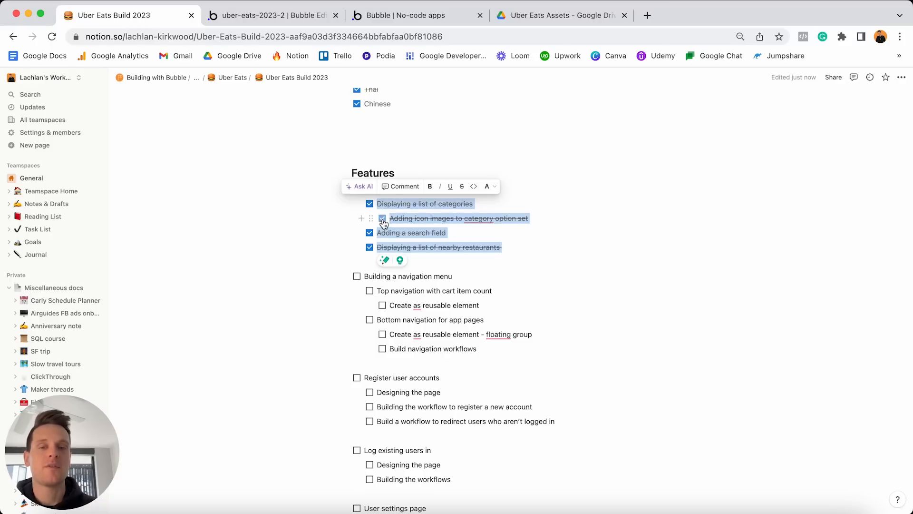
Clear the multi-line selection and tick the 'Designing the home page' checkbox.
click(511, 203)
click(357, 190)
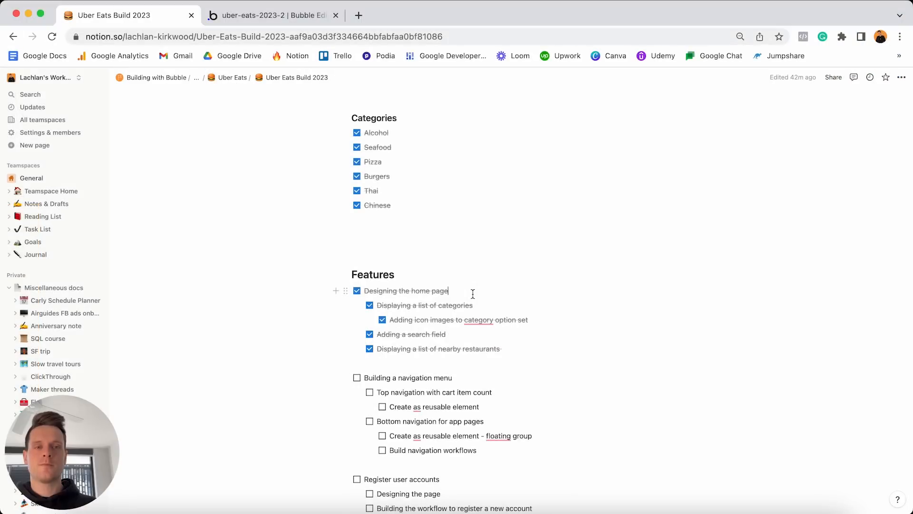
Select the 'Building a navigation menu' task line, then return to the Bubble editor.
scroll(473, 292, down, 3)
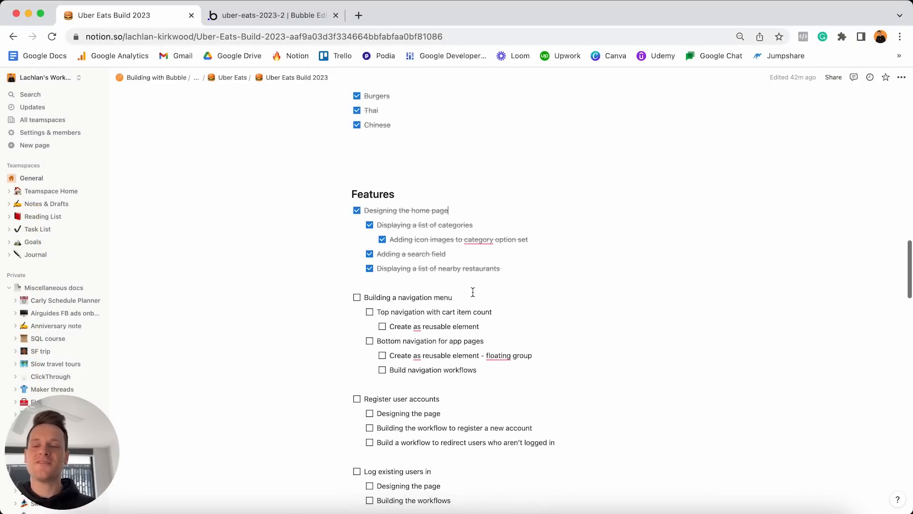
click(473, 294)
triple_click(473, 294)
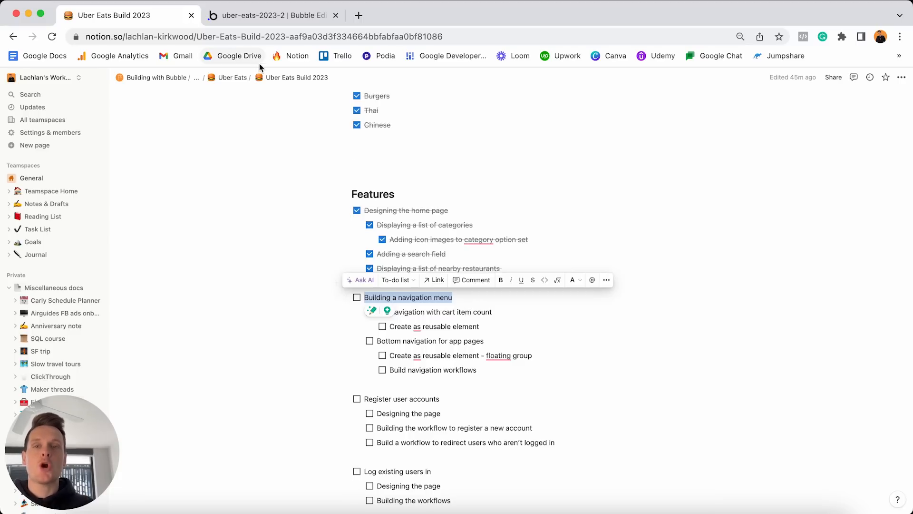
click(272, 19)
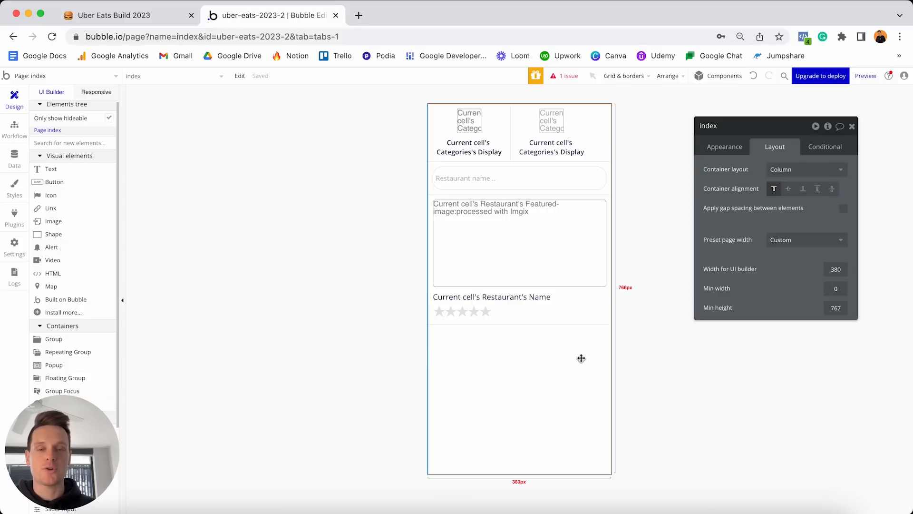
Drop a new Group below the restaurant listing and set its container layout to Row.
scroll(66, 314, down, 2)
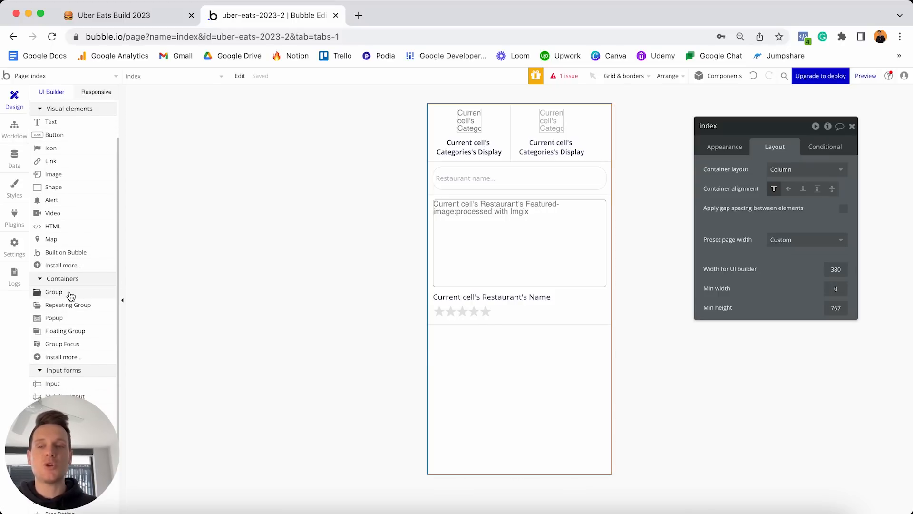
drag(61, 297, 460, 359)
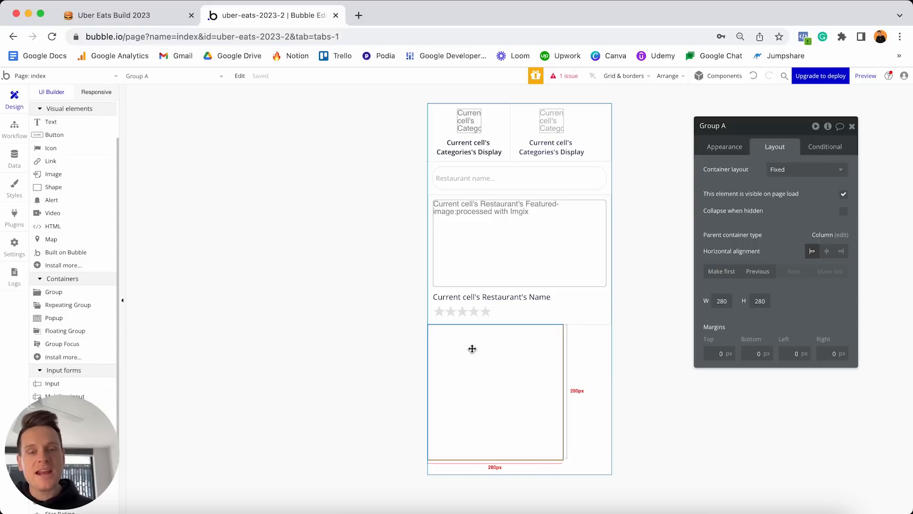
click(776, 175)
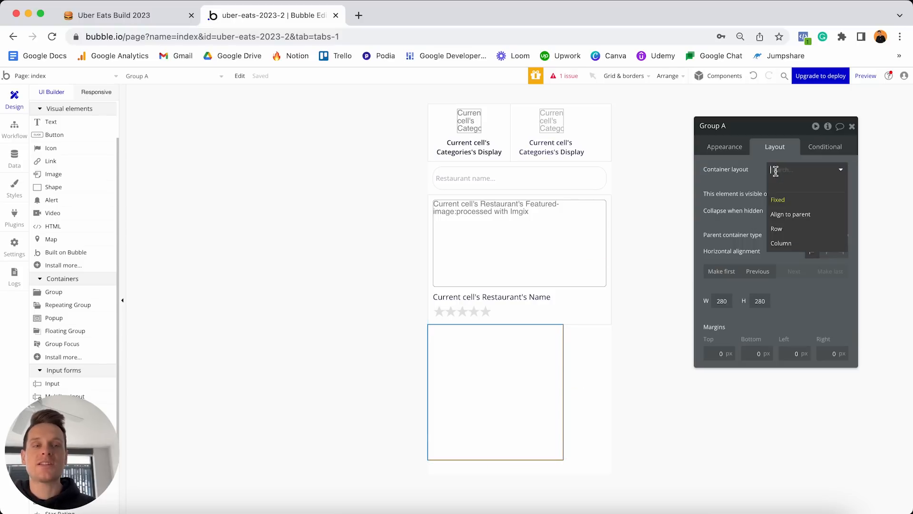
click(780, 229)
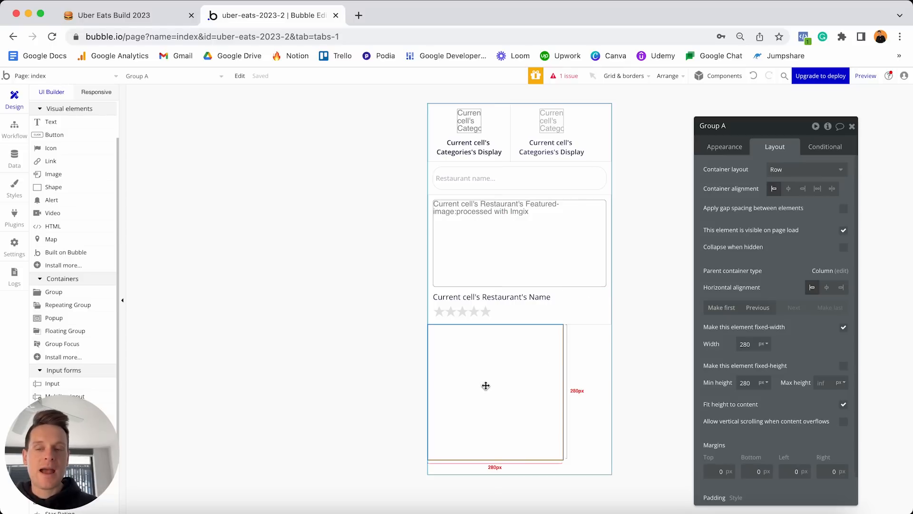
Place two test buttons inside the empty row group.
click(50, 136)
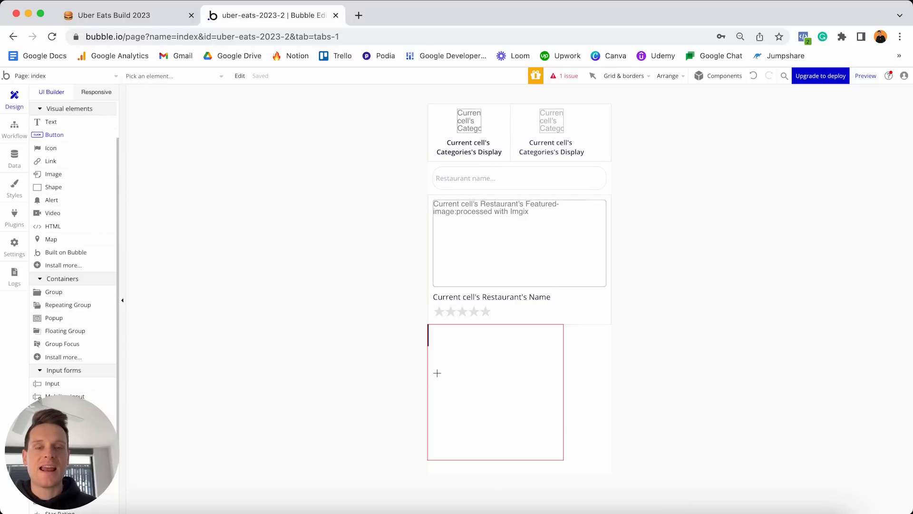
click(434, 373)
click(398, 318)
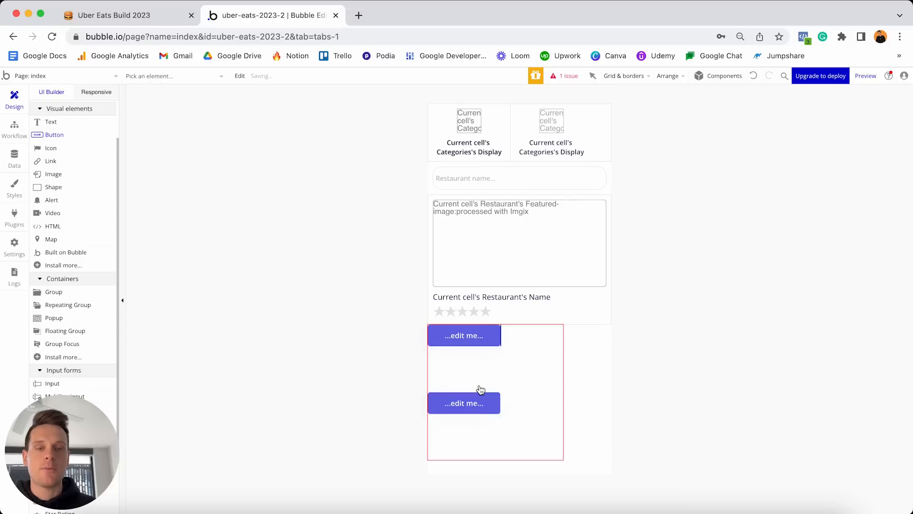
click(479, 385)
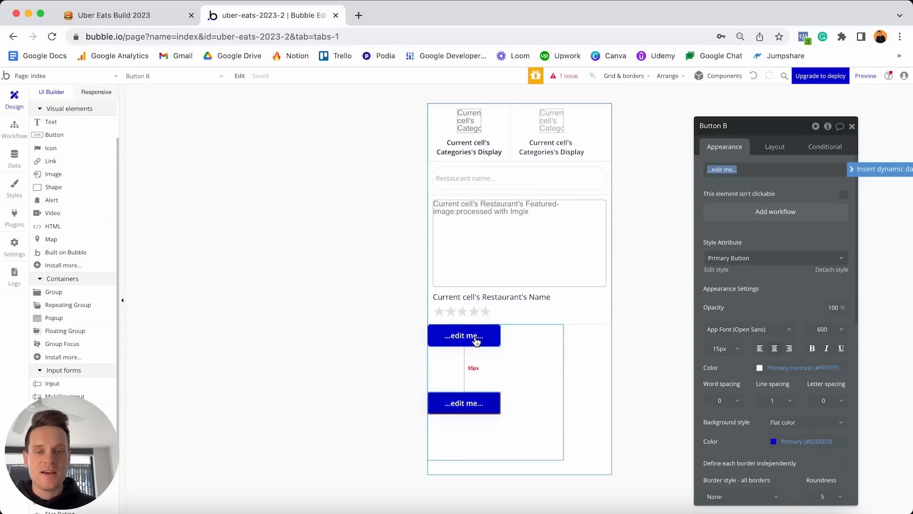
Make the group flexible-width, set the buttons side by side, then delete the test group.
click(528, 378)
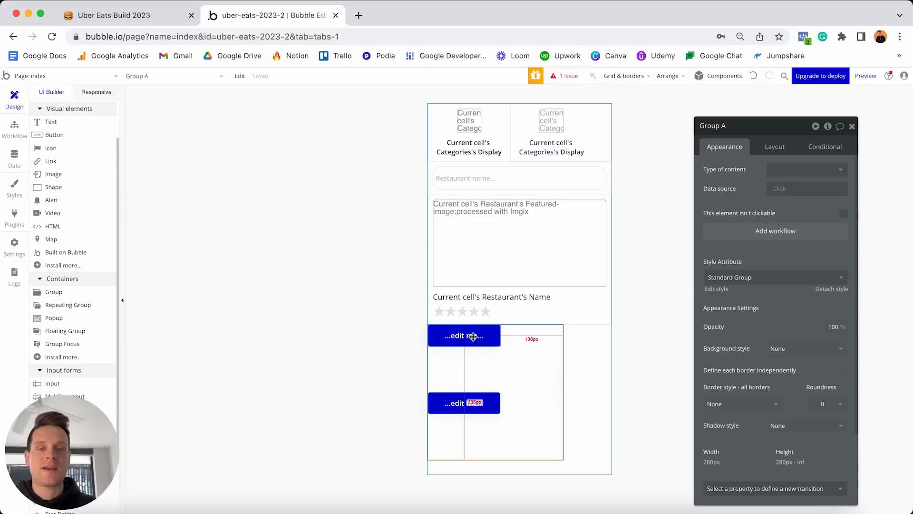
click(777, 150)
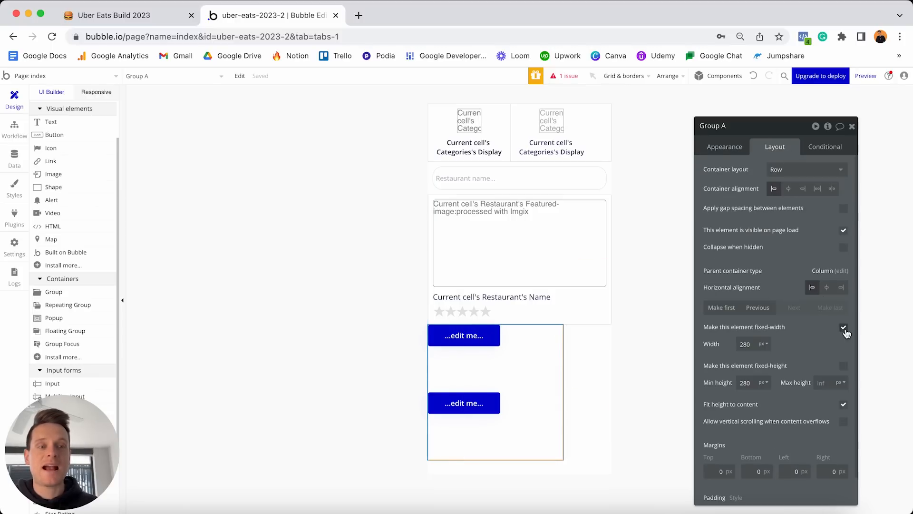
click(843, 328)
drag(536, 339, 572, 370)
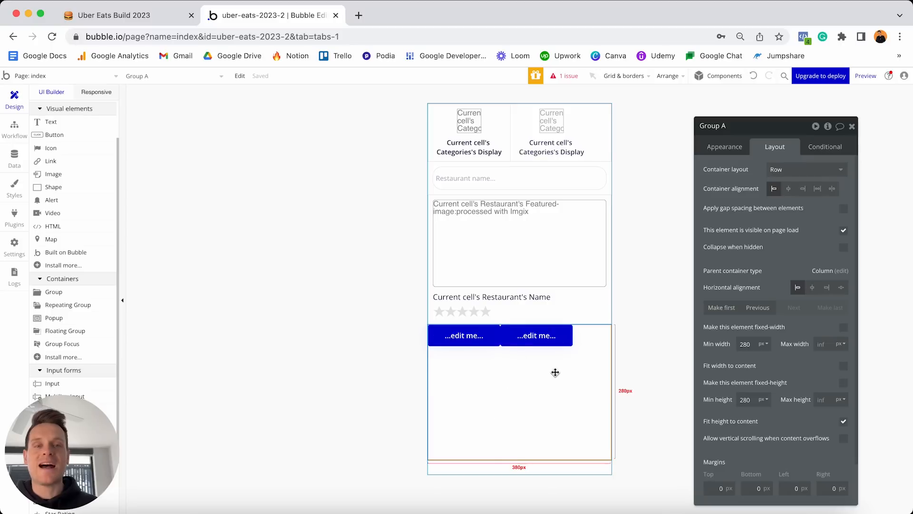
key(Delete)
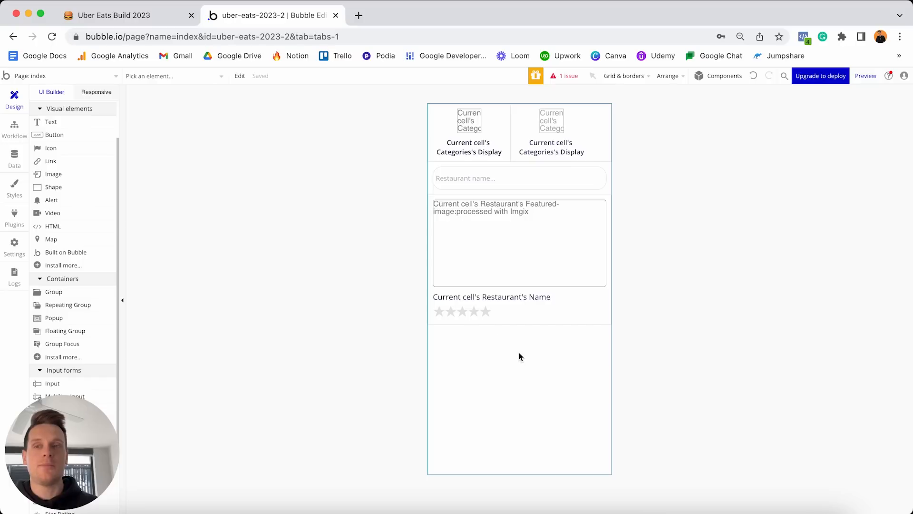
Create a new reusable element named 'header-menu' from the page dropdown.
click(90, 79)
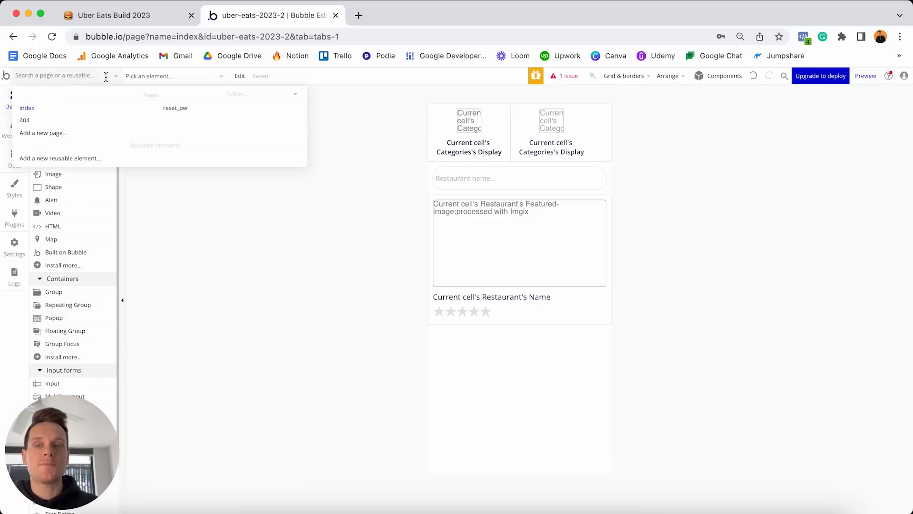
mouse_move(62, 161)
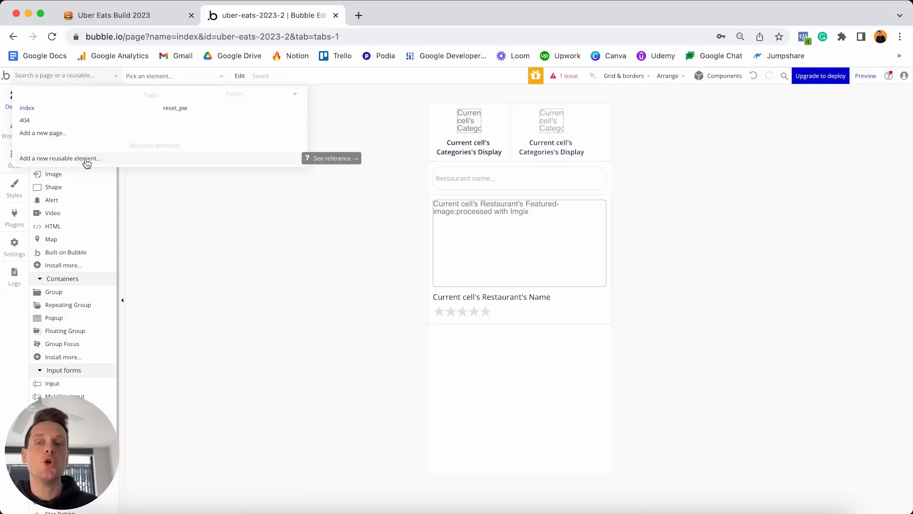
click(86, 163)
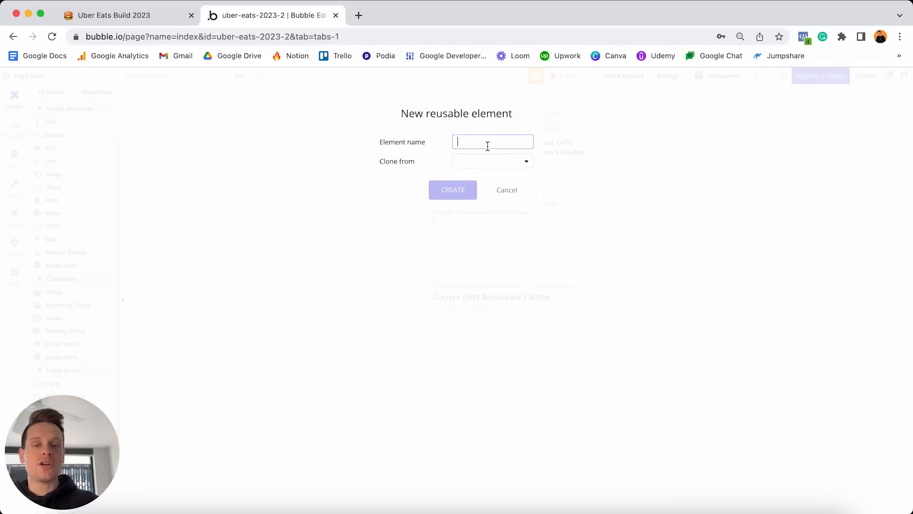
text(header-menu)
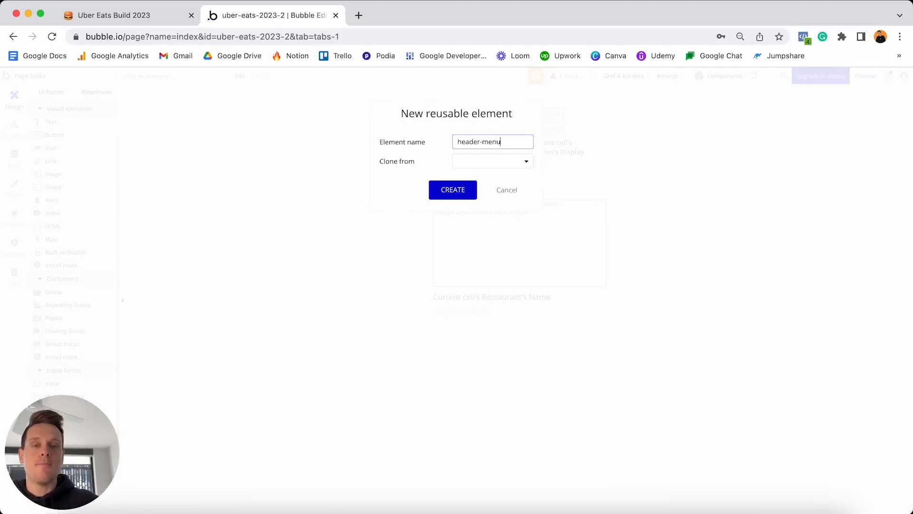
click(459, 195)
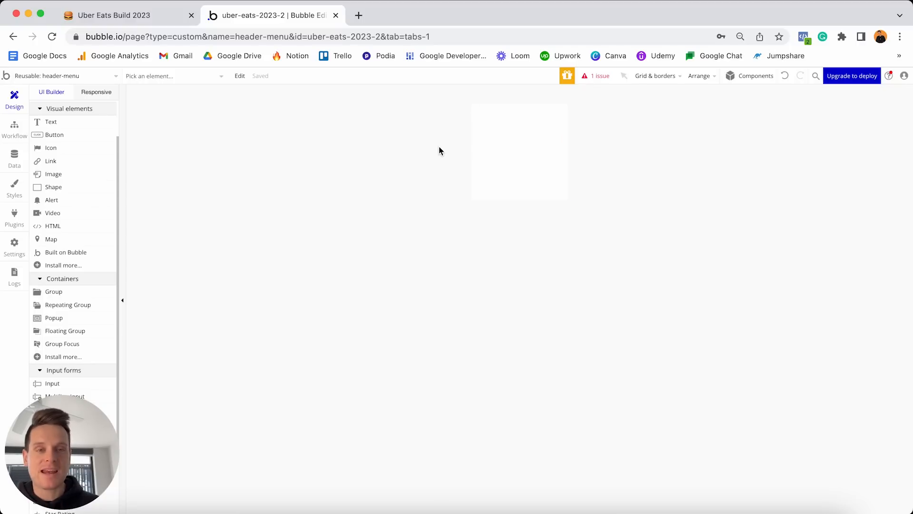
Keep the header-menu's element type set to Group.
click(504, 141)
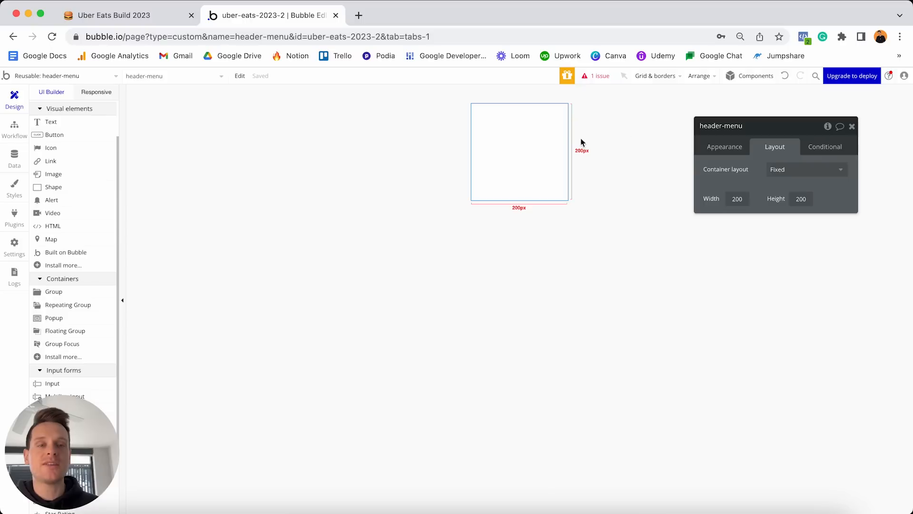
click(735, 148)
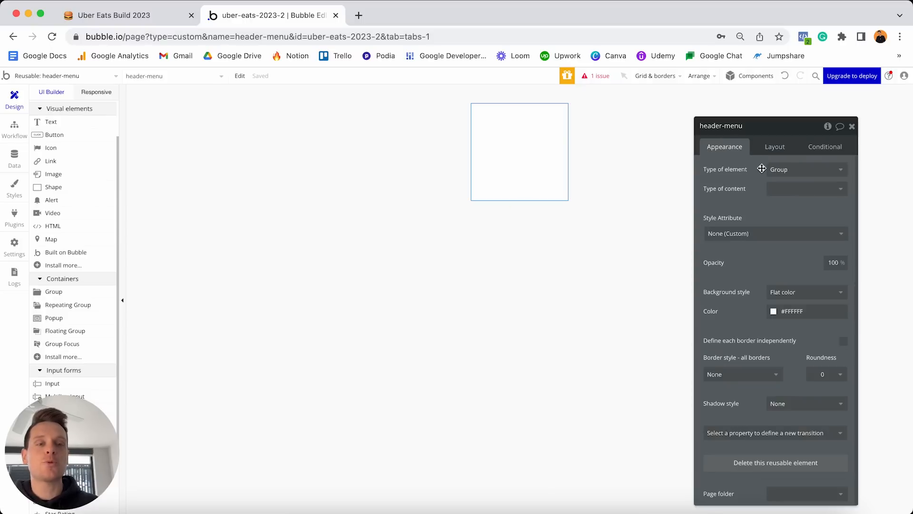
click(780, 170)
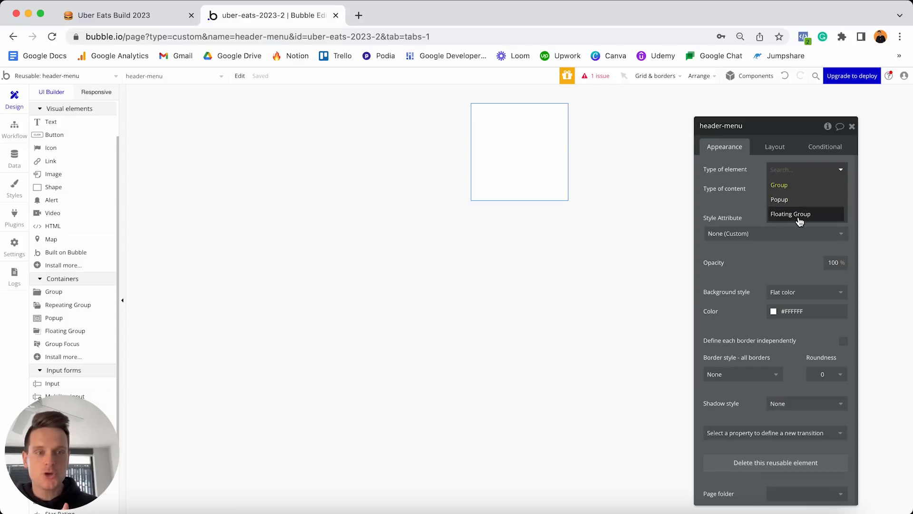
click(778, 185)
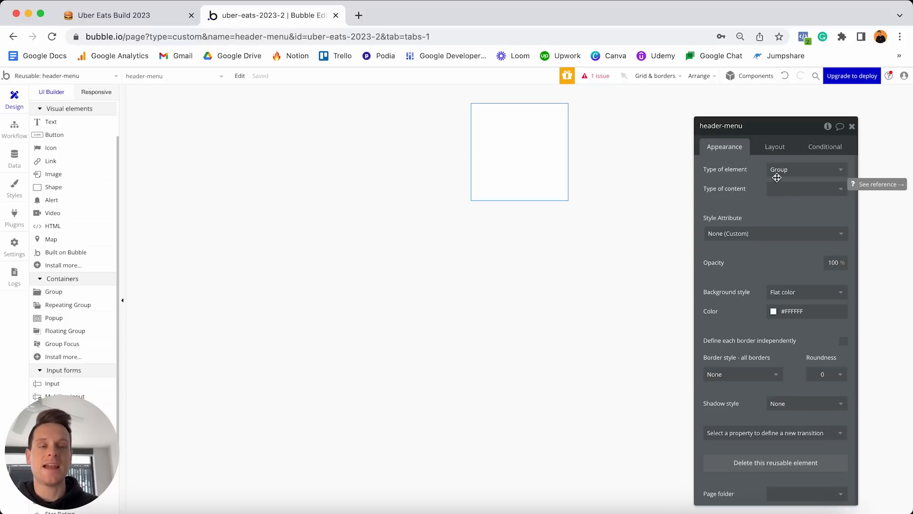
Set header-menu's container layout to Row and its builder width to 380 px.
click(774, 147)
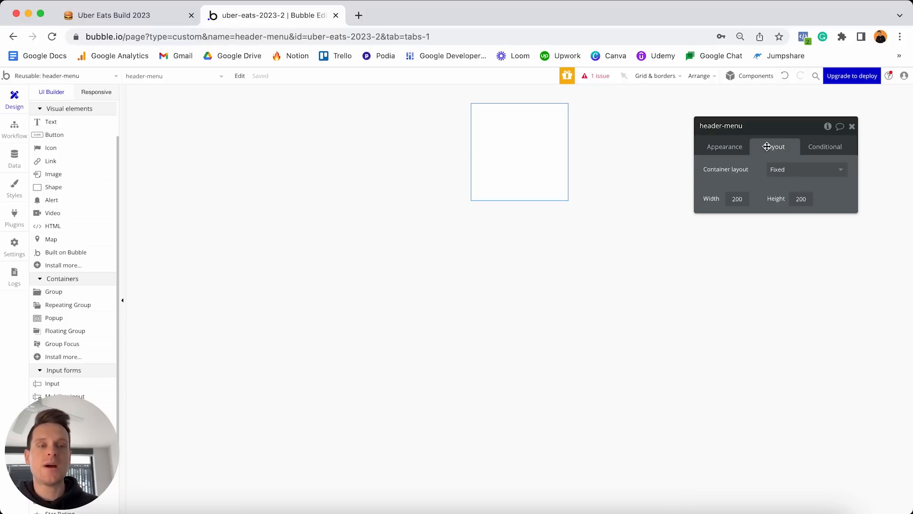
click(784, 174)
click(784, 215)
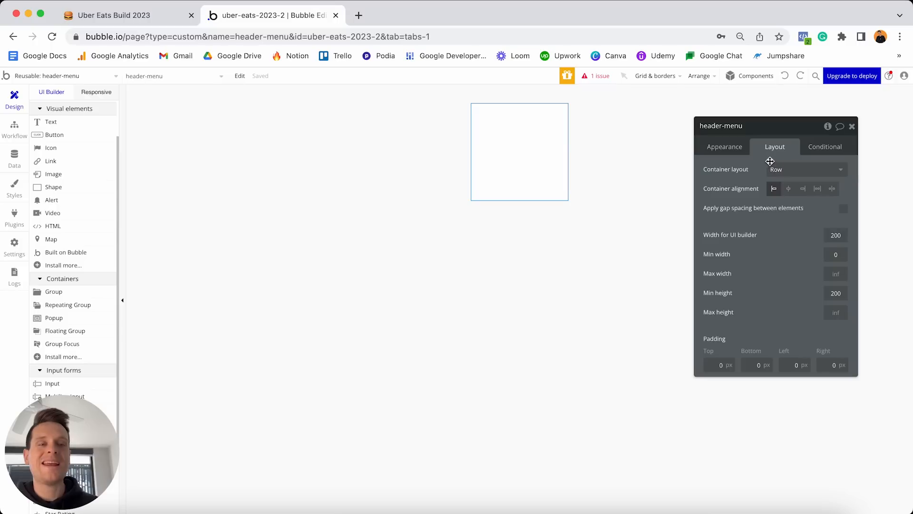
click(828, 236)
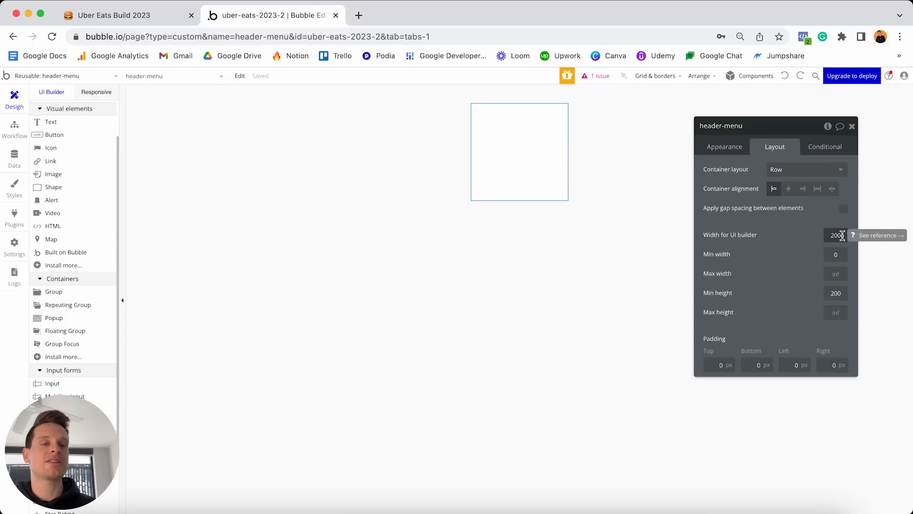
key(super+a)
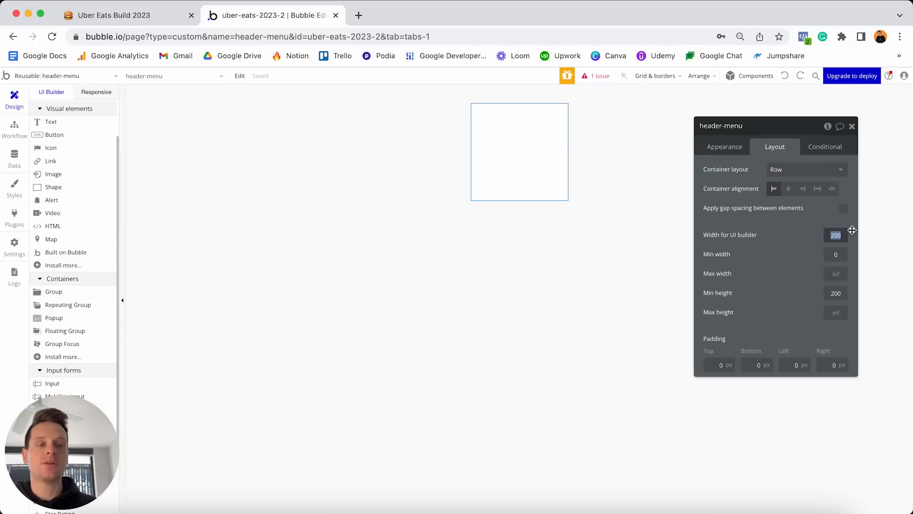
text(380)
key(Return)
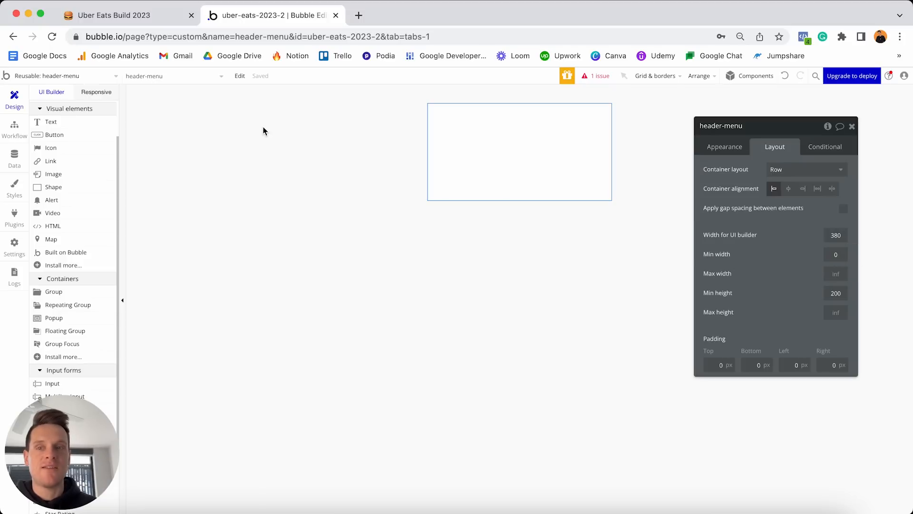
Test header-menu stretching in the Responsive view, then drag an Image element into header-menu.
click(96, 92)
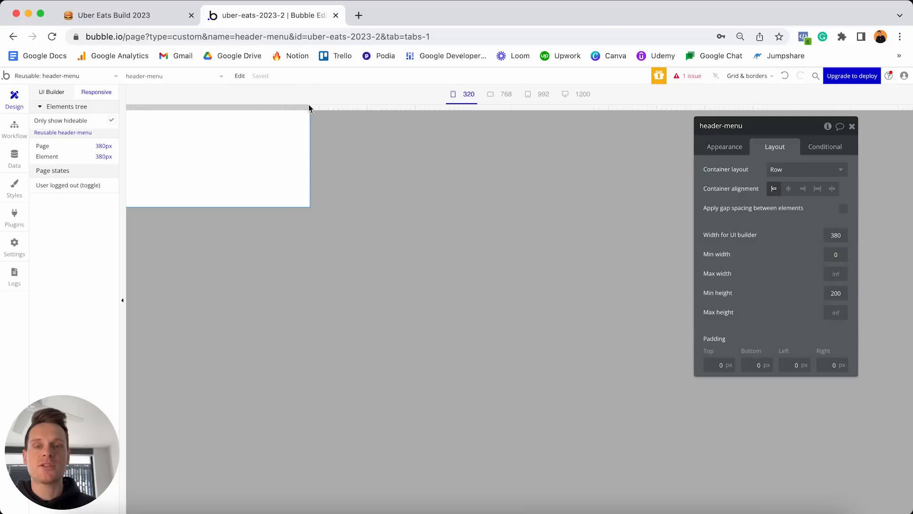
drag(312, 105, 267, 97)
click(61, 93)
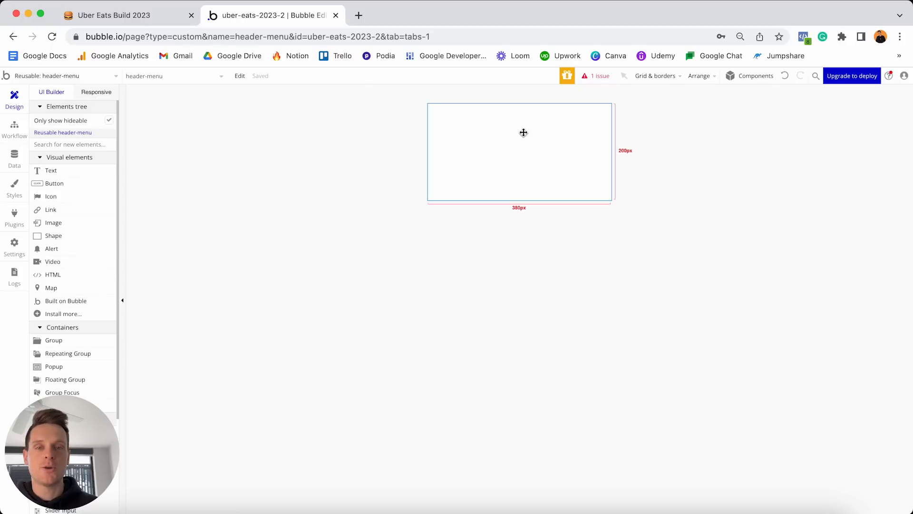
double_click(506, 132)
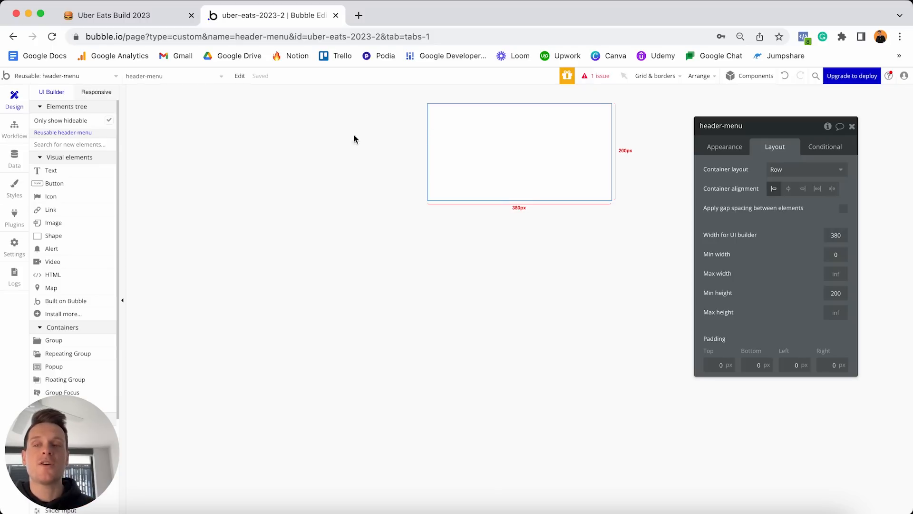
drag(60, 224, 493, 114)
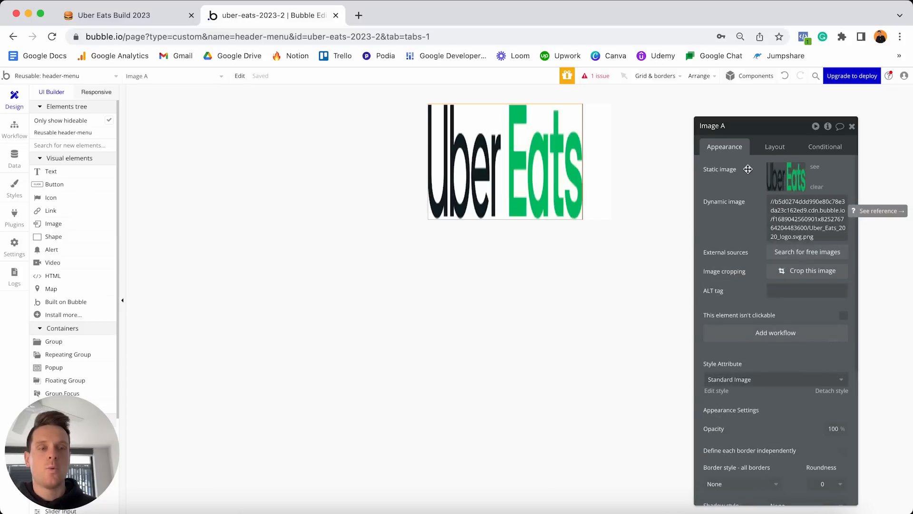
Set the logo image width to 150 px and lock its aspect ratio.
click(774, 146)
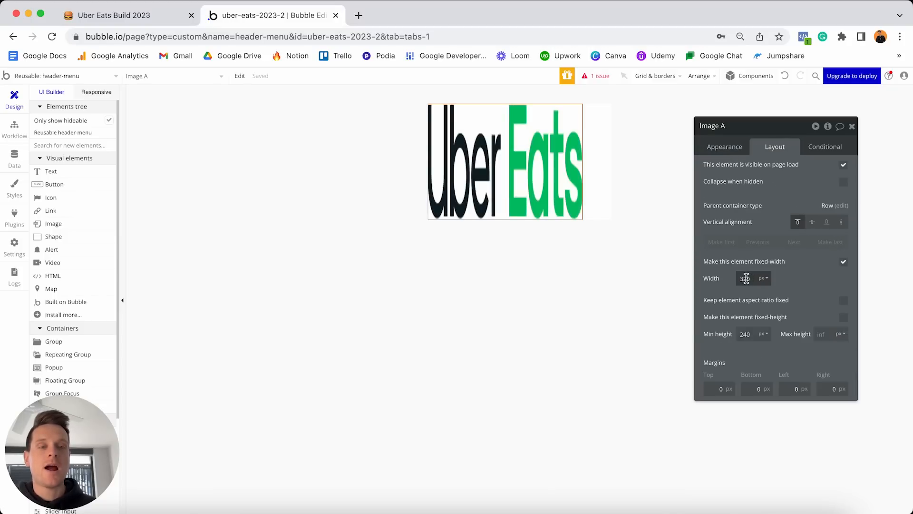
double_click(745, 278)
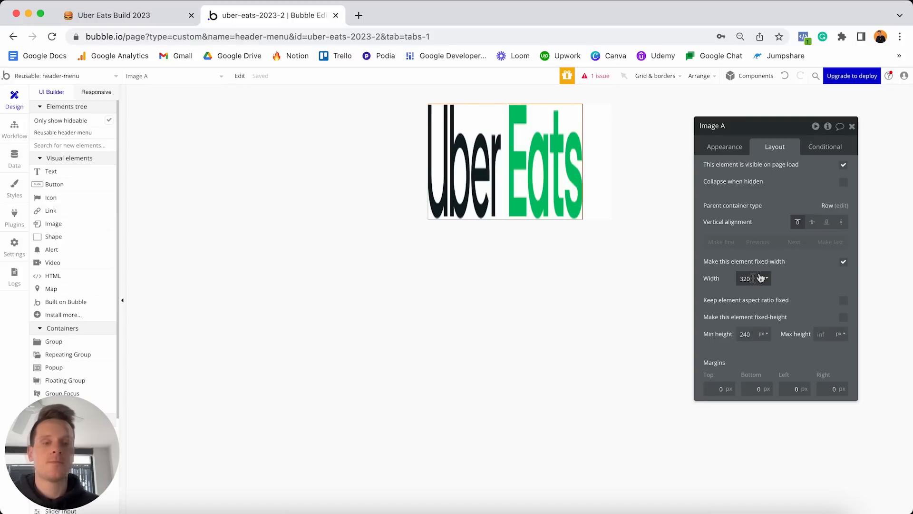
text(150)
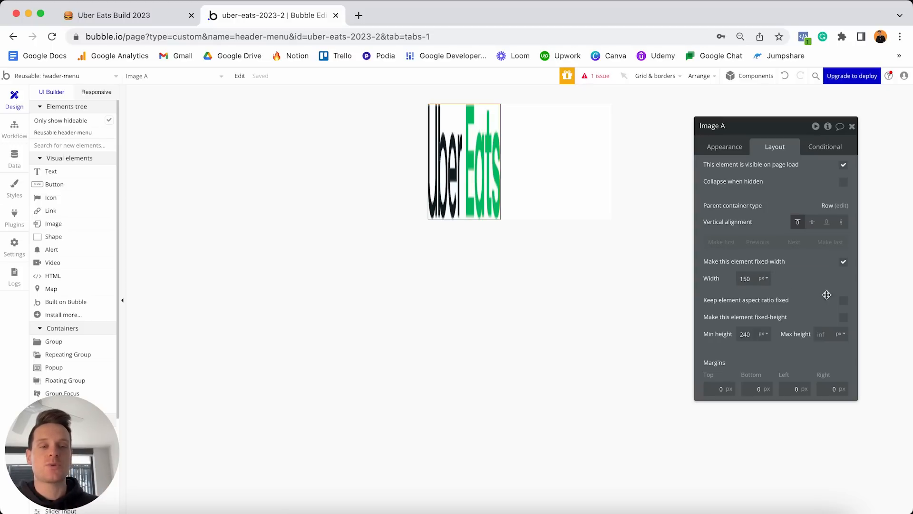
click(844, 301)
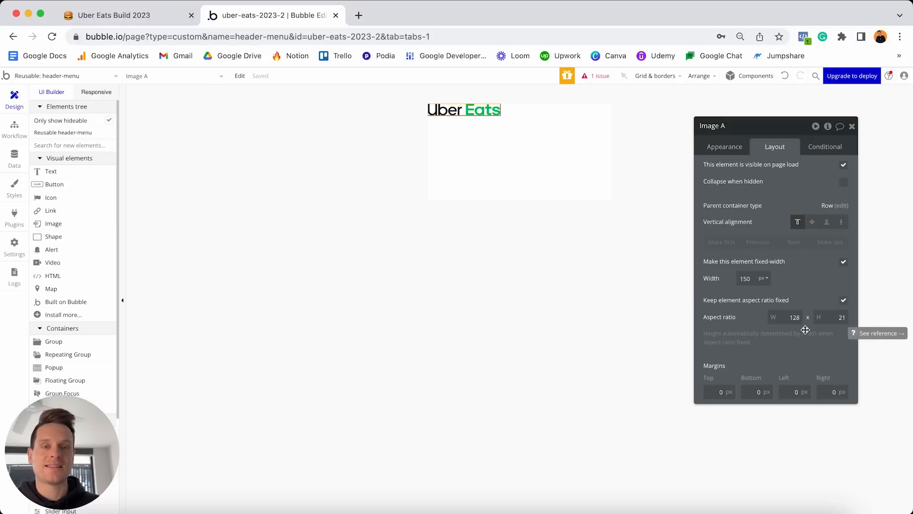
Center the logo vertically with 10 px margins on all sides, then switch to the reference project window.
click(813, 223)
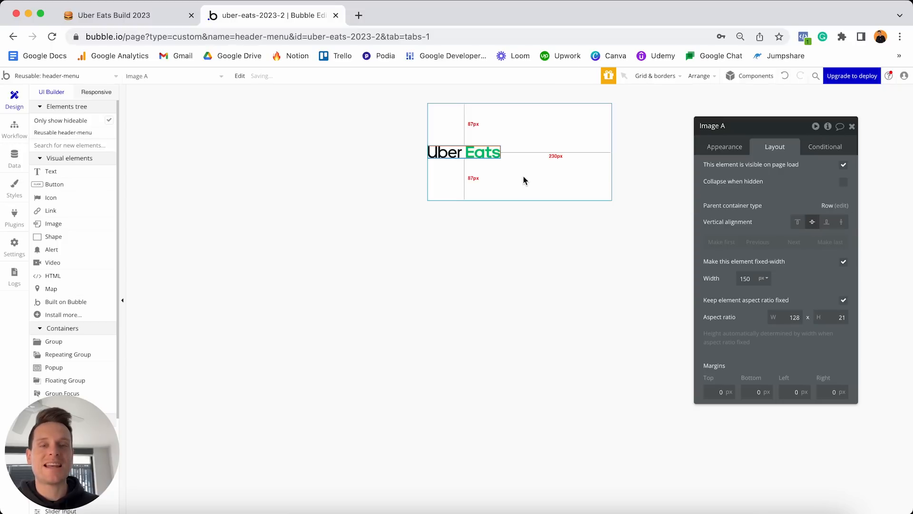
click(713, 391)
text(10)
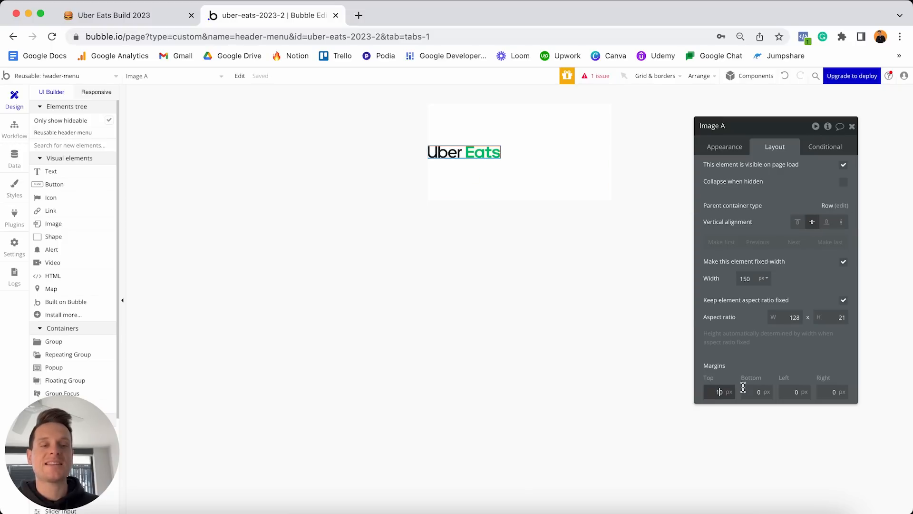
click(752, 392)
text(10)
click(782, 391)
text(1)
click(832, 392)
text(1)
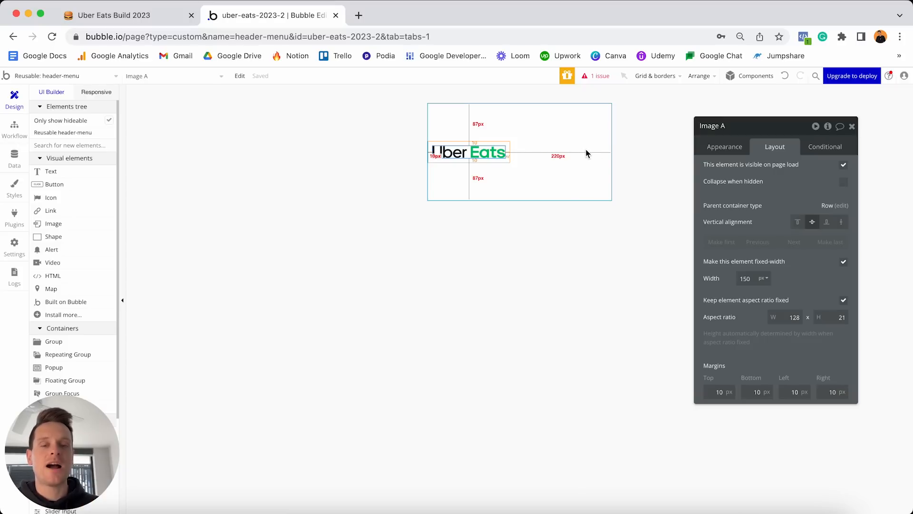
key(ctrl+Up)
click(316, 367)
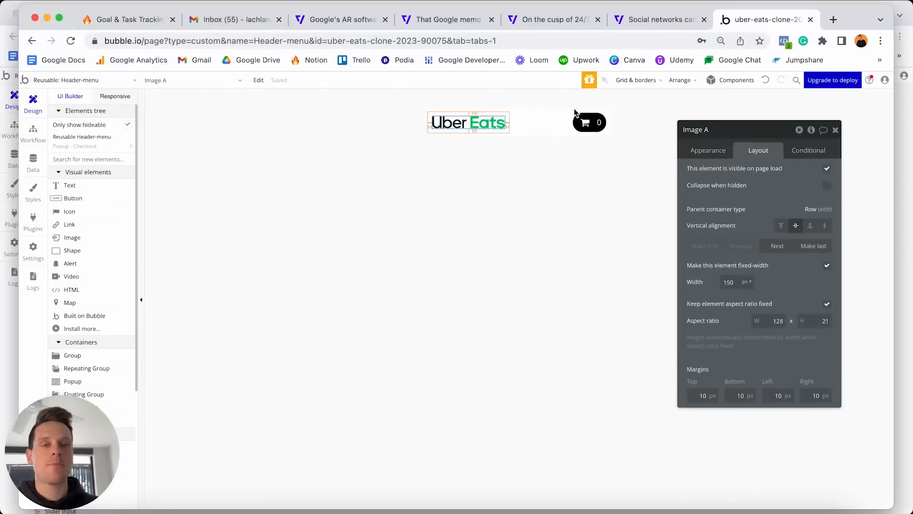
Inspect the reference header-menu's layout, then switch back to the uber-eats-2023-2 editor.
click(535, 132)
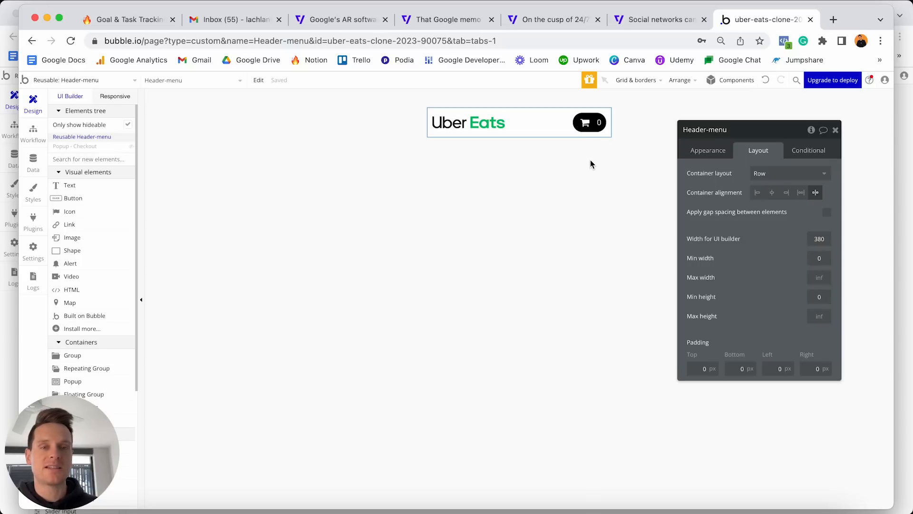
key(ctrl+Up)
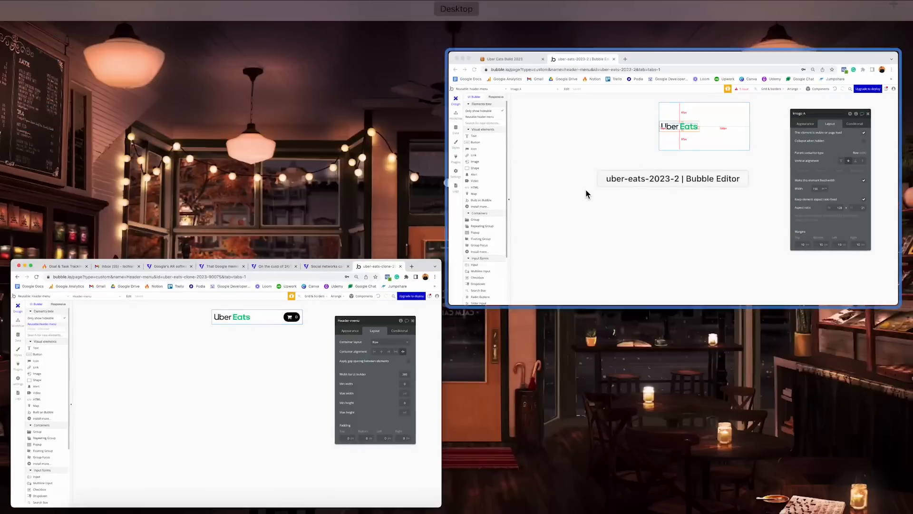
click(587, 193)
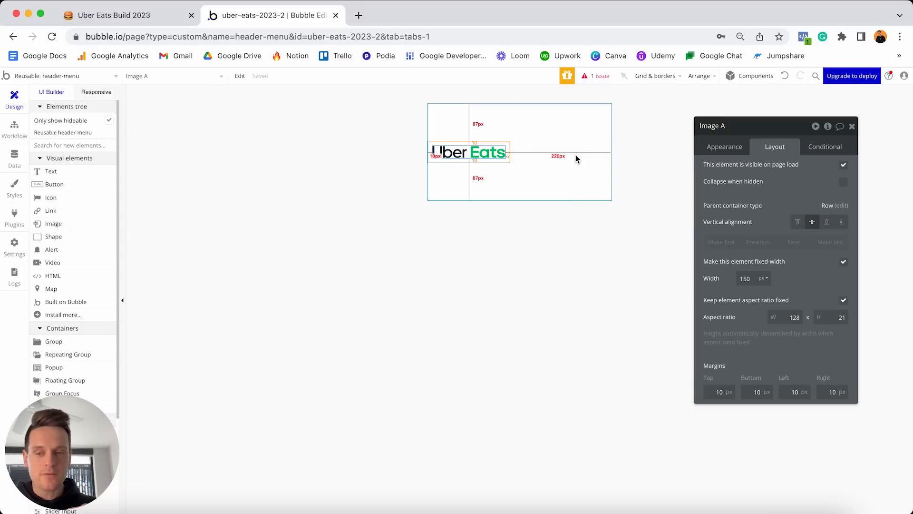
Place a new group inside header-menu beside the logo and rename it 'Group - Checkout'.
scroll(61, 300, down, 2)
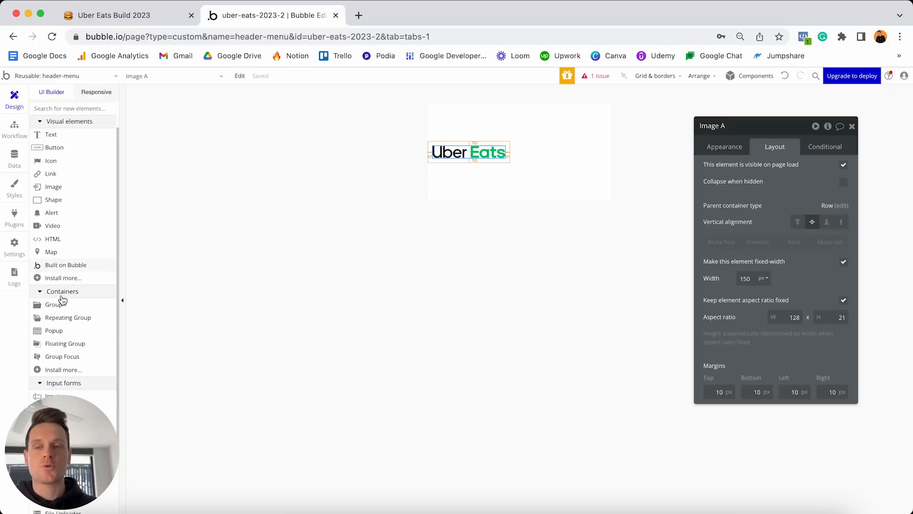
click(65, 307)
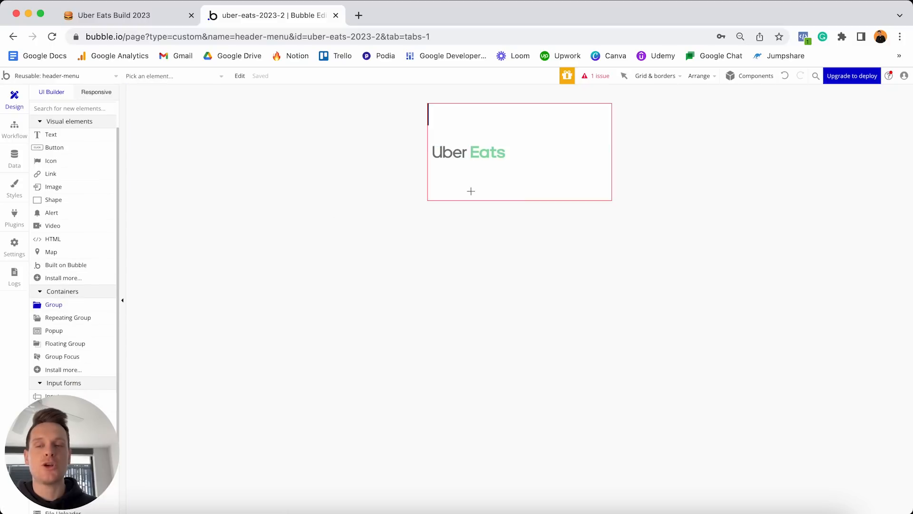
click(581, 155)
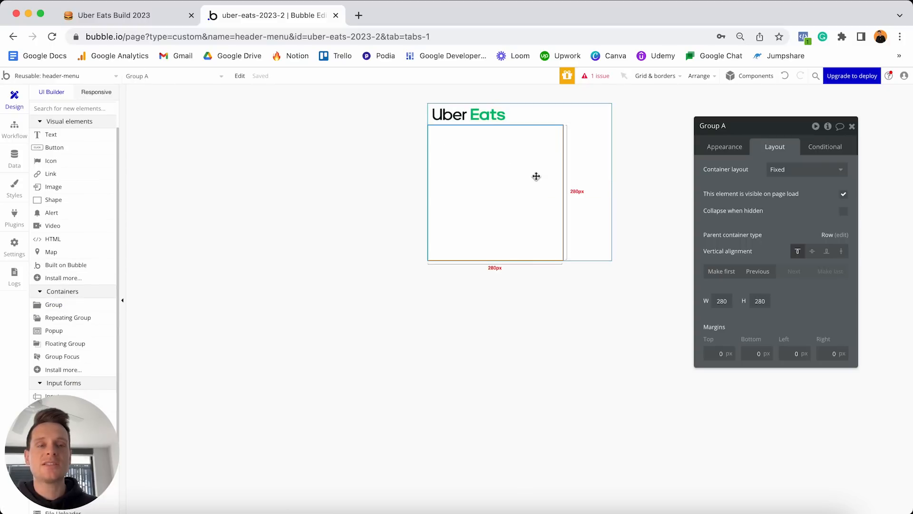
click(737, 127)
text(- Checkout)
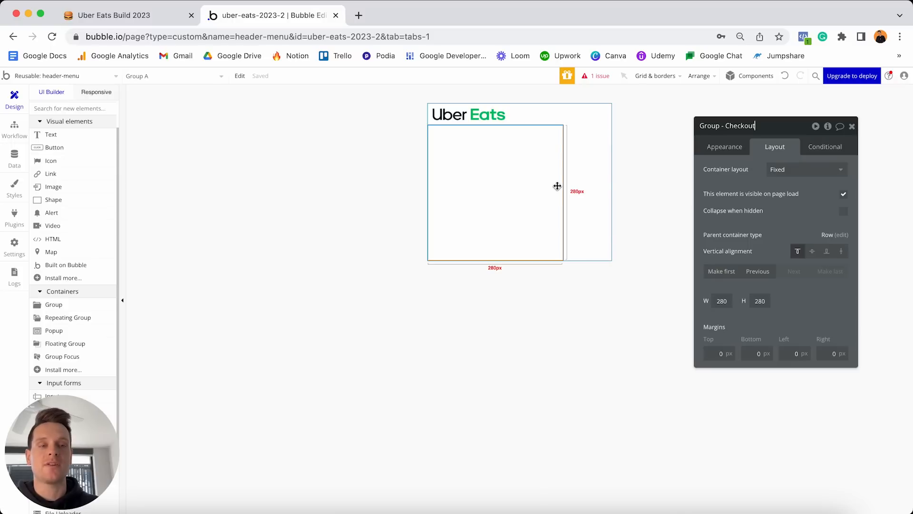
Set Group - Checkout to Row layout, untick fixed-width, and set minimum width to 0.
click(782, 176)
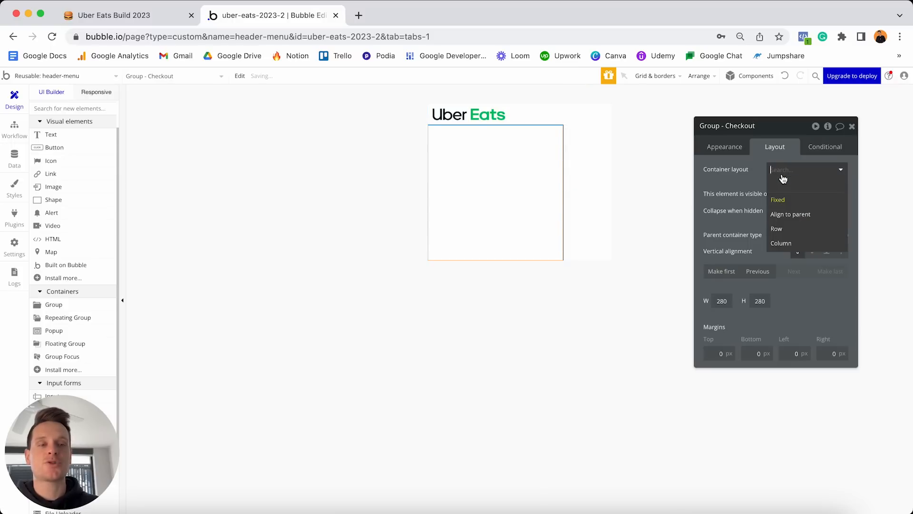
click(785, 229)
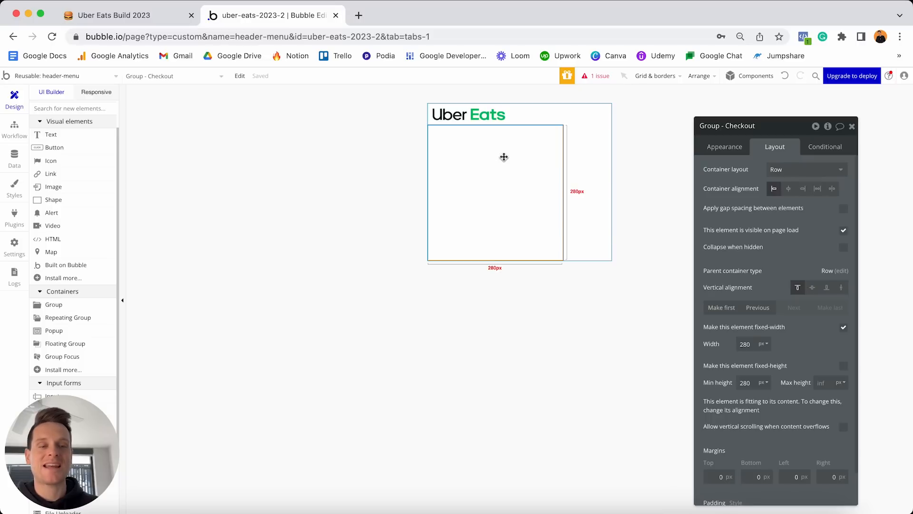
click(843, 328)
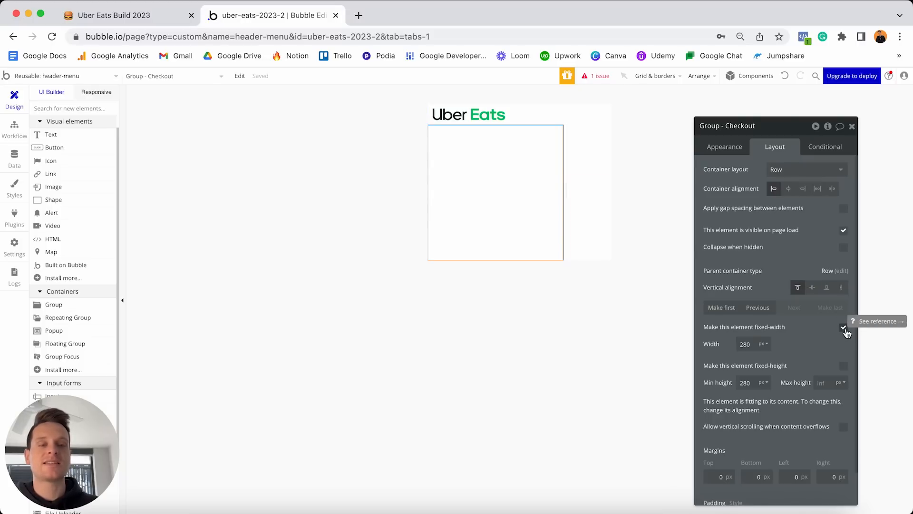
click(844, 329)
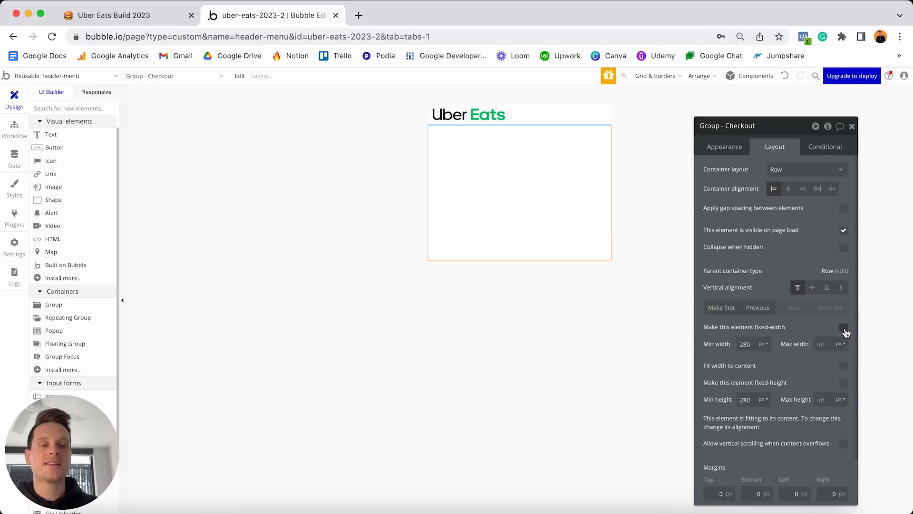
double_click(754, 342)
text(0)
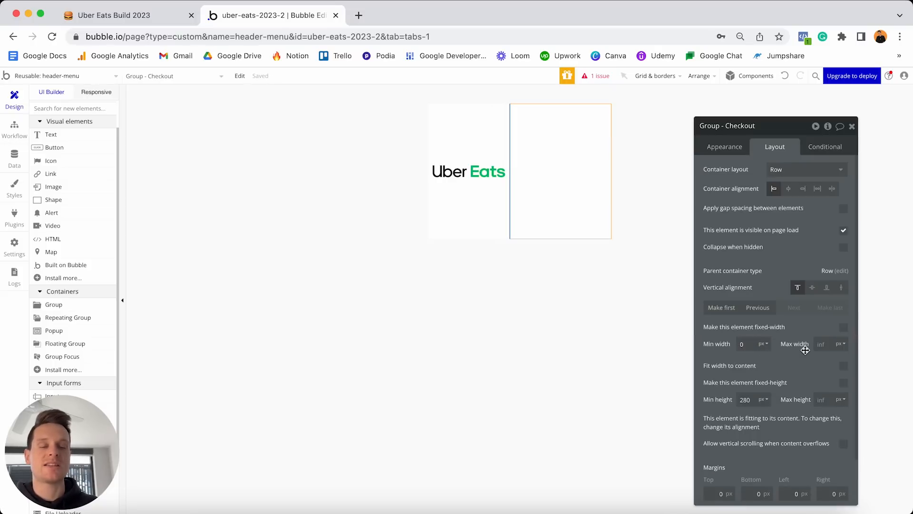
Detach the Checkout group's style, then give it a flat #000000 background and roundness 100.
click(721, 148)
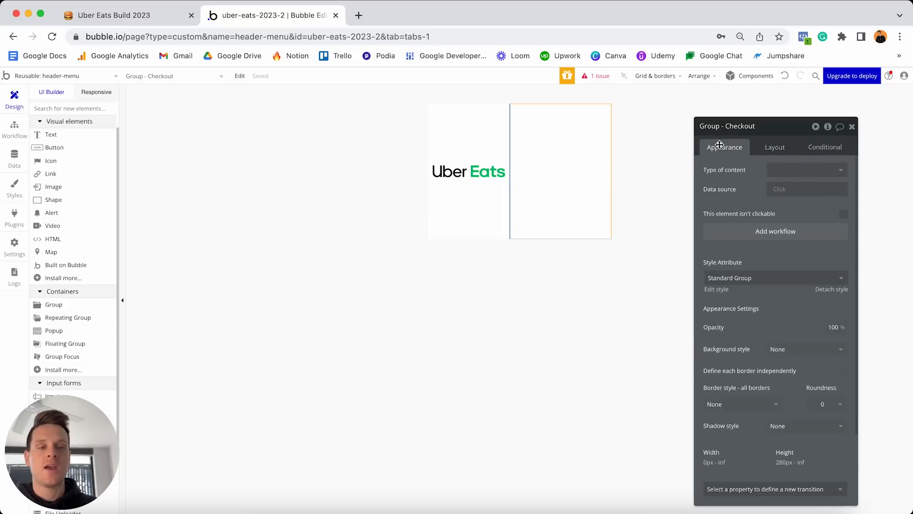
click(828, 291)
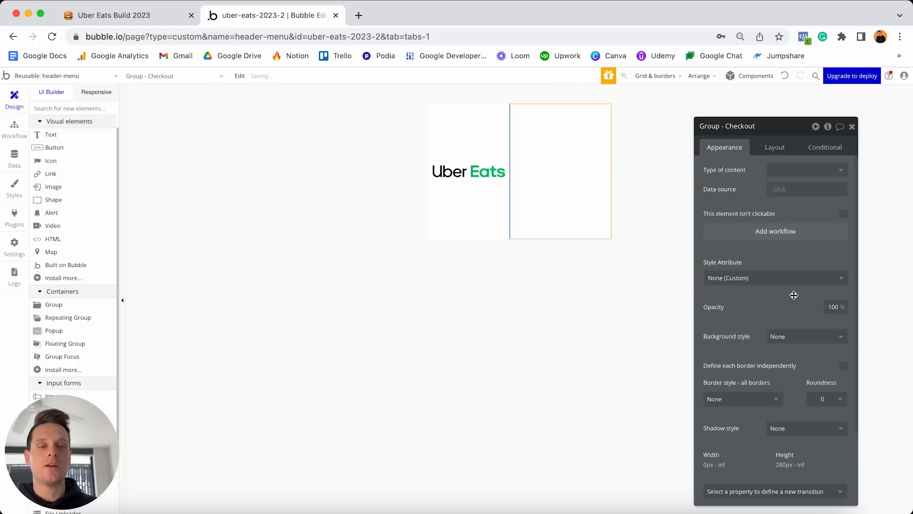
click(792, 323)
click(785, 354)
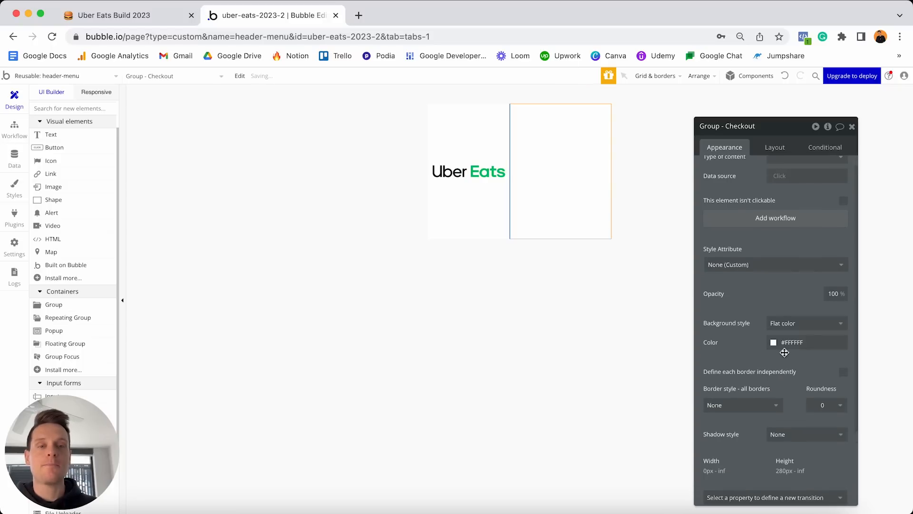
click(777, 342)
drag(762, 394, 742, 427)
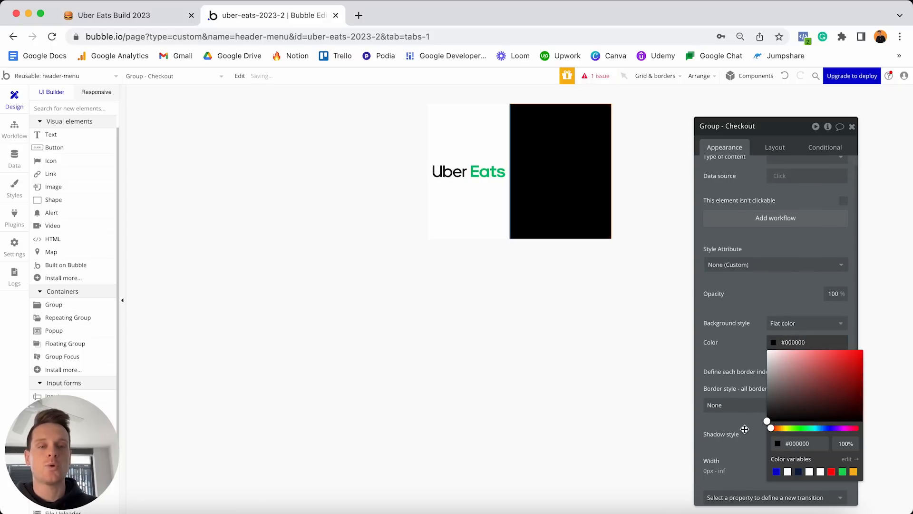
click(728, 355)
click(824, 406)
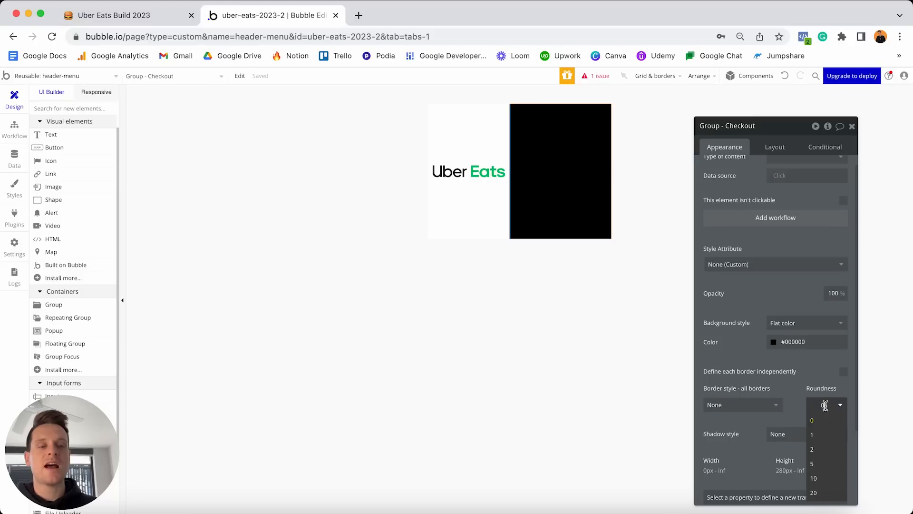
text(100)
key(Return)
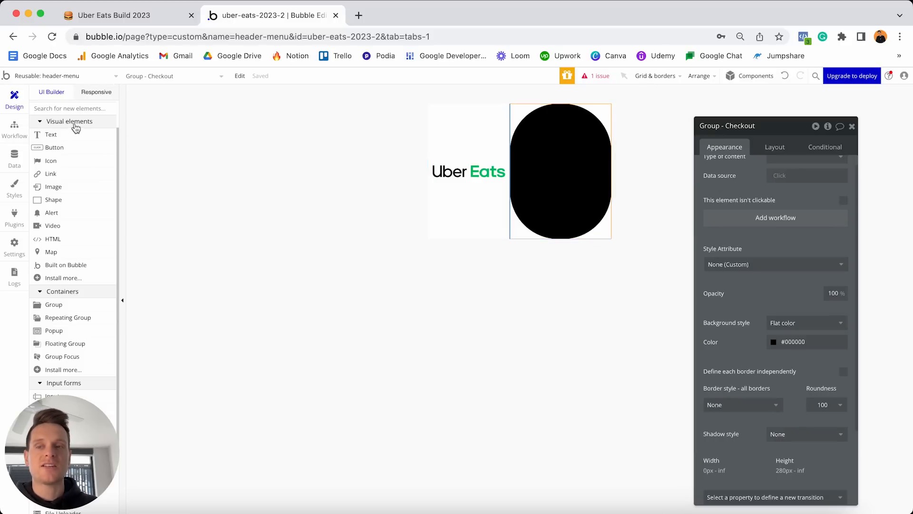
Place an Icon element in the black group and choose the fa-shopping-cart icon.
click(64, 162)
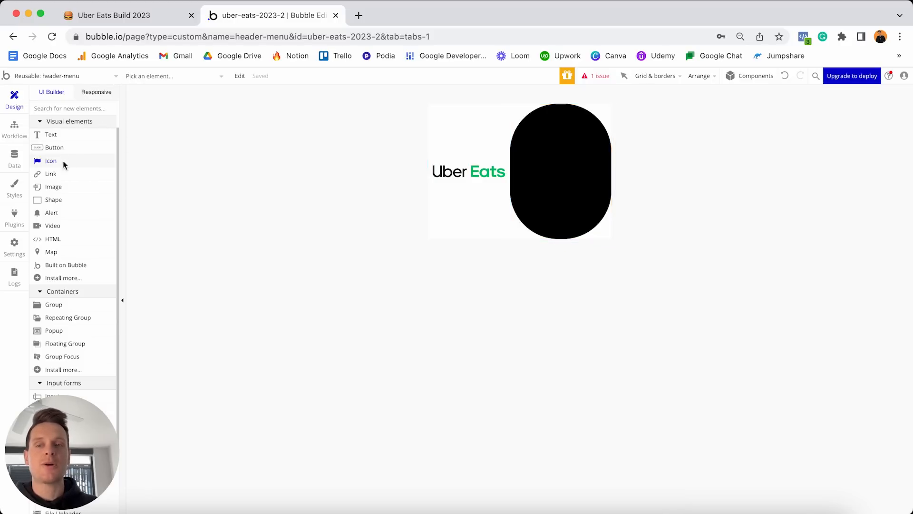
click(538, 162)
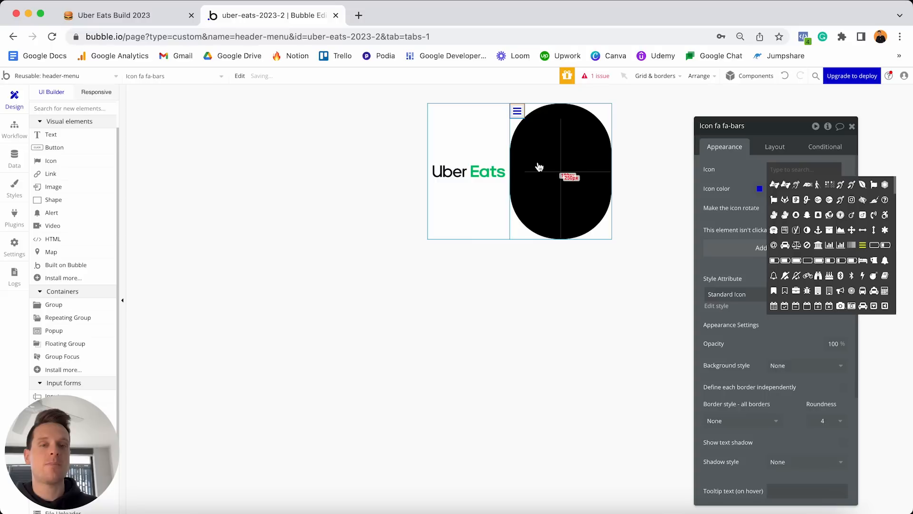
text(cart)
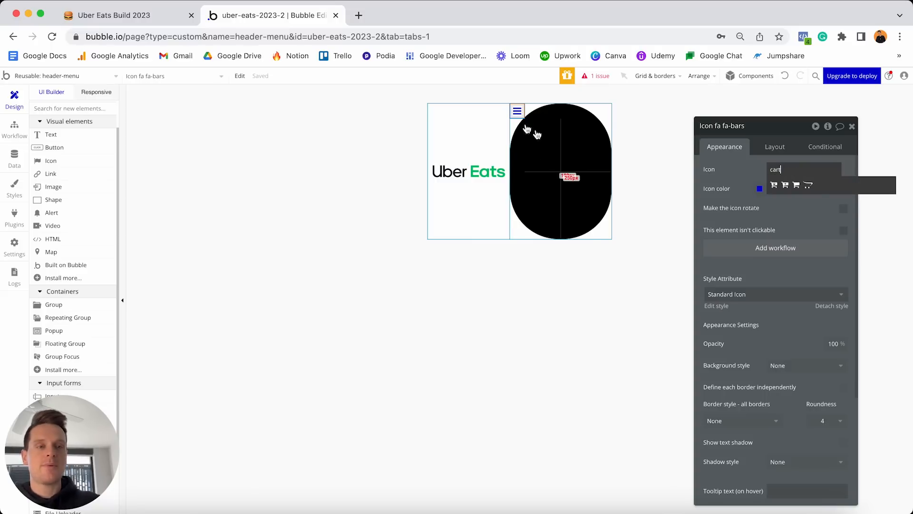
click(796, 185)
Color the cart icon white (#FFFFFF) and set its vertical alignment to middle.
click(798, 185)
drag(808, 218, 739, 188)
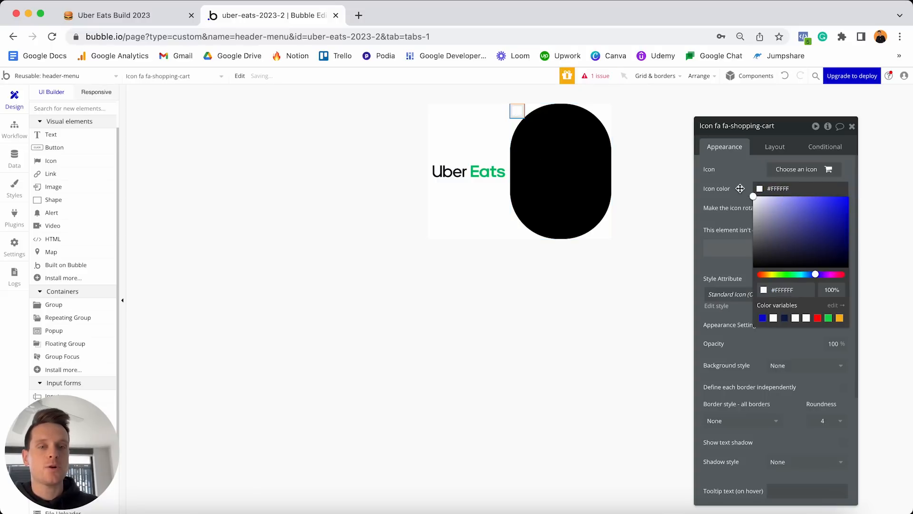
click(775, 147)
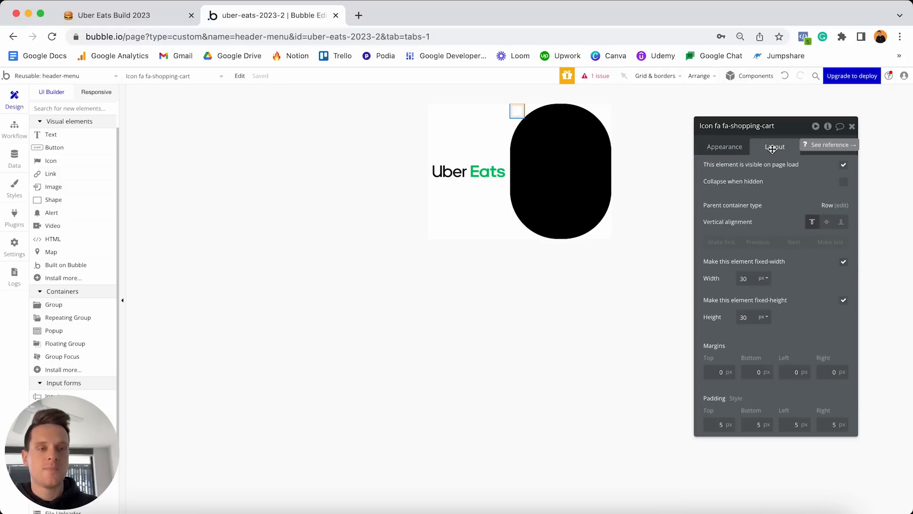
click(827, 222)
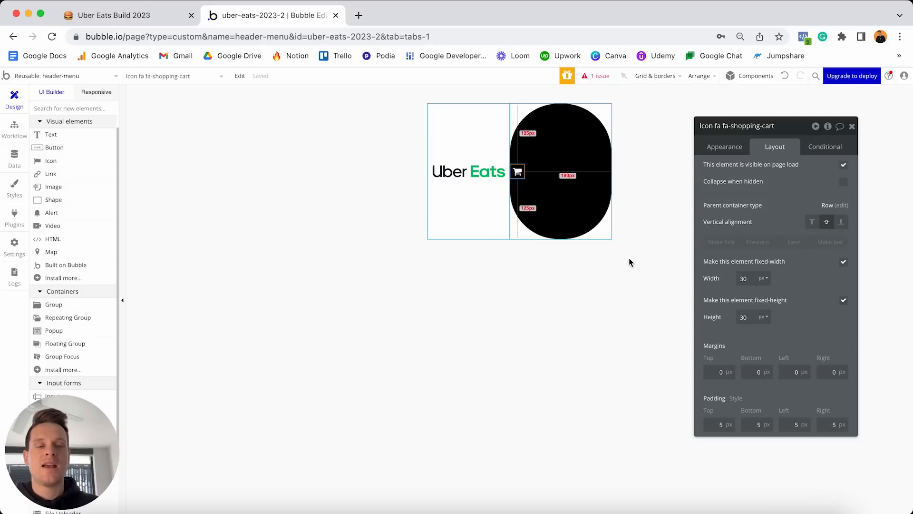
Set the cart icon's margins: top 5, bottom 5, left 10, right 10.
click(712, 369)
text(5)
click(753, 369)
text(5)
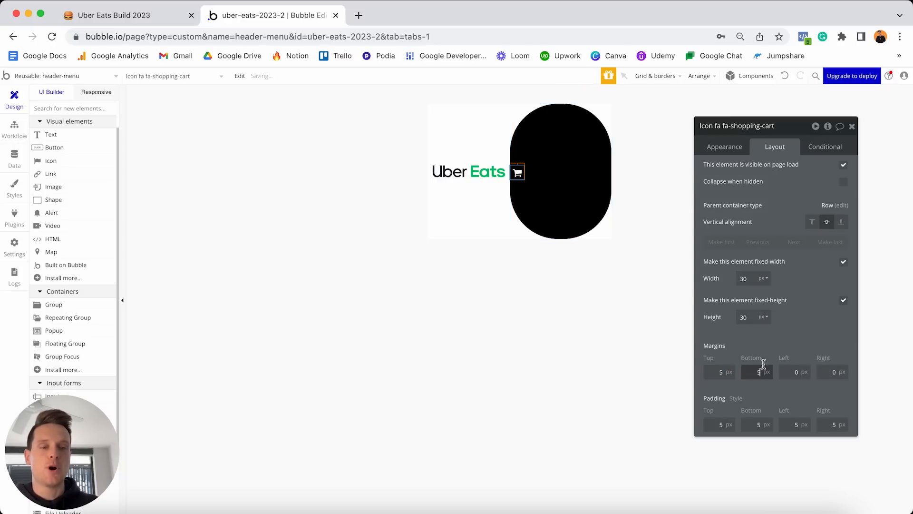
click(788, 370)
text(1)
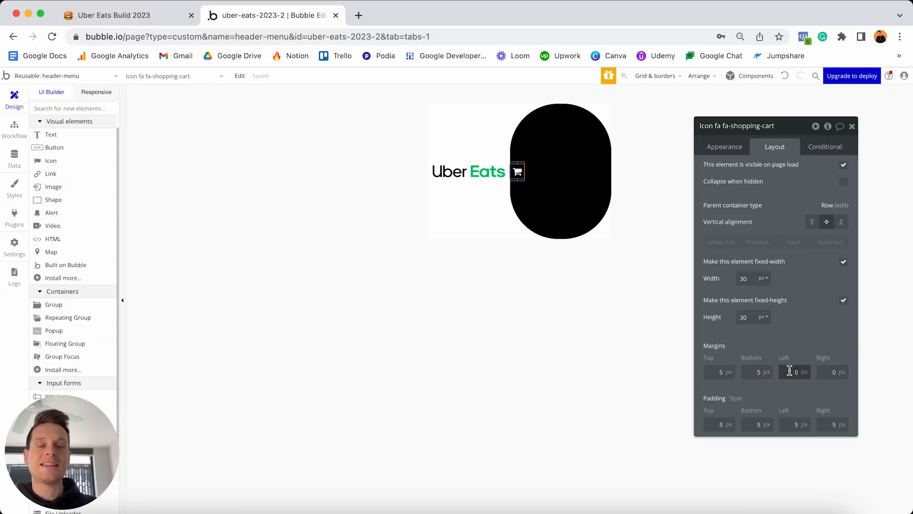
click(821, 371)
text(1)
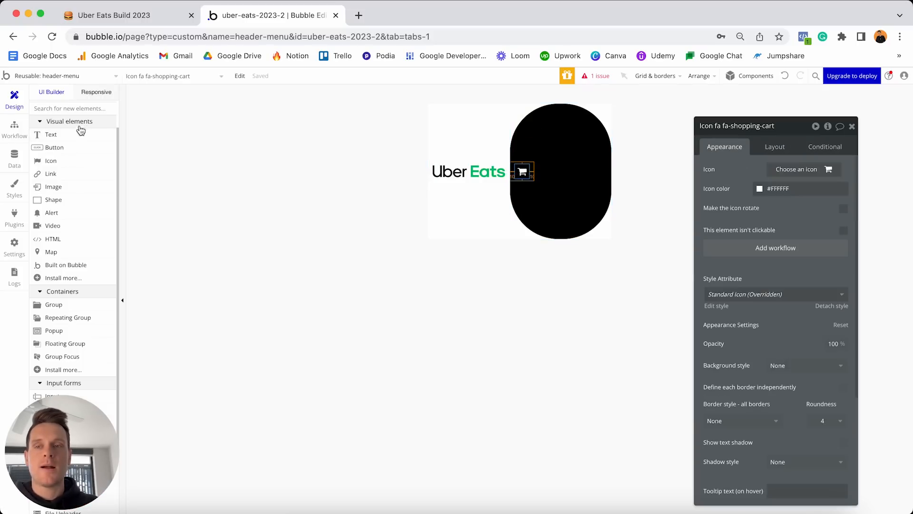
Add a Text element inside the black Checkout group and begin editing its content.
click(70, 135)
click(569, 175)
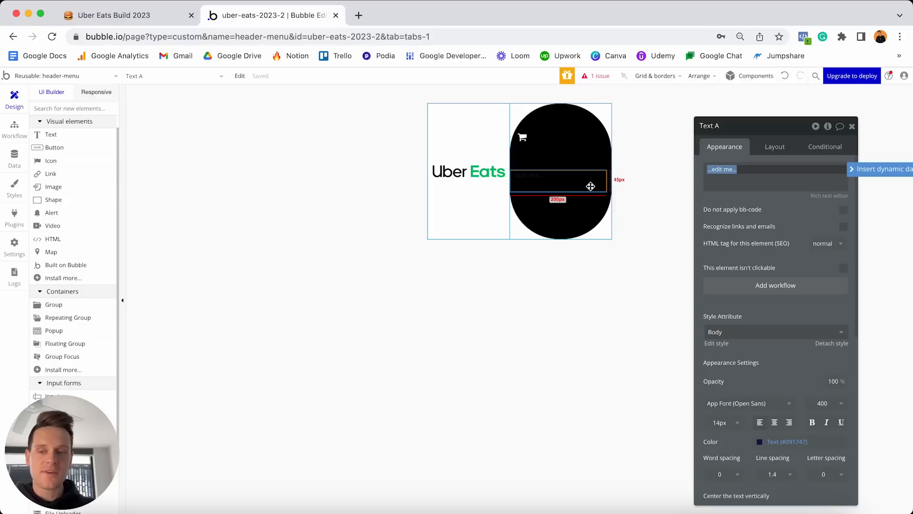
click(742, 171)
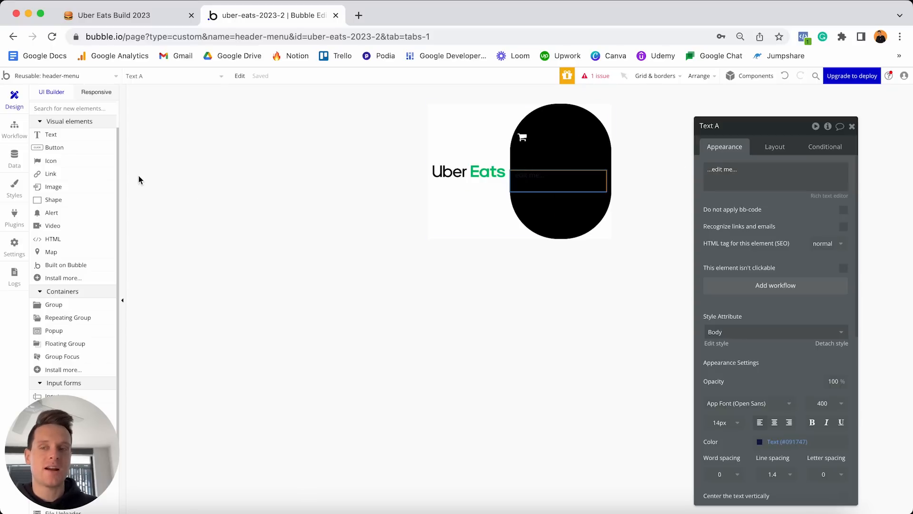
Show the Checkout Item data type's fields in Data > Data types.
click(15, 158)
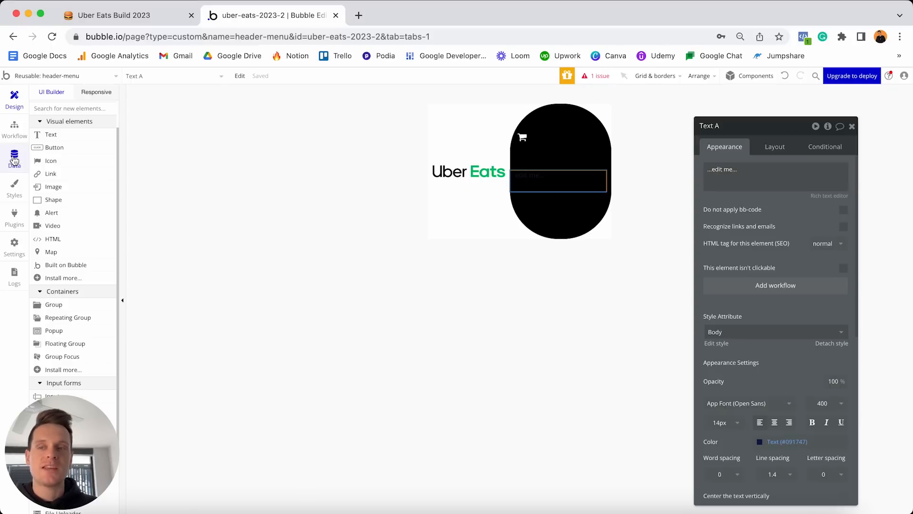
click(73, 113)
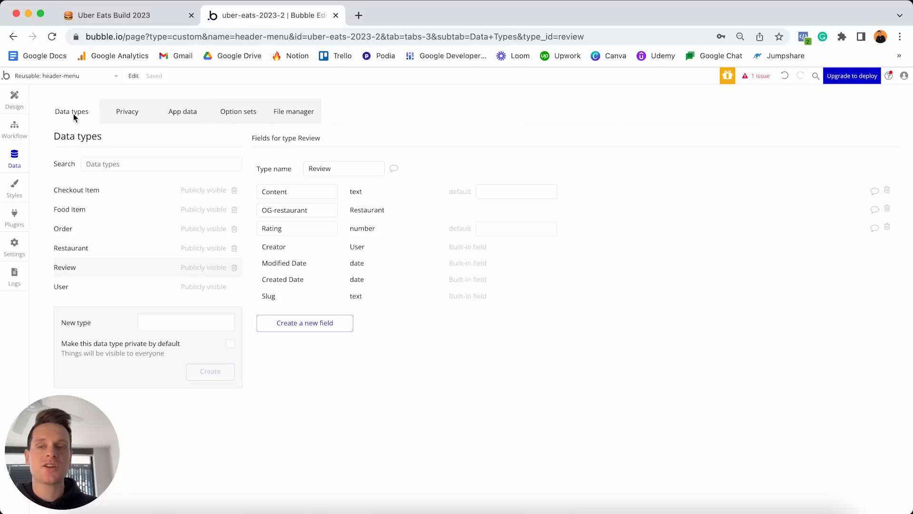
click(80, 191)
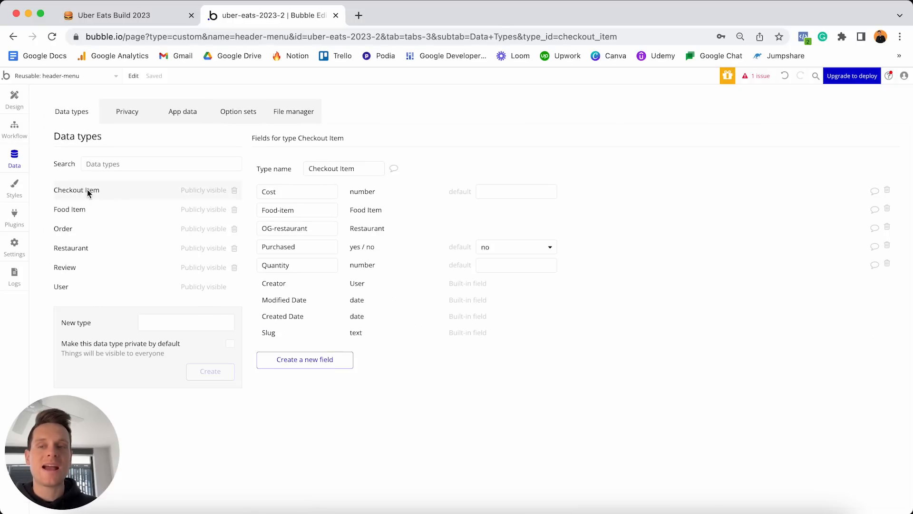
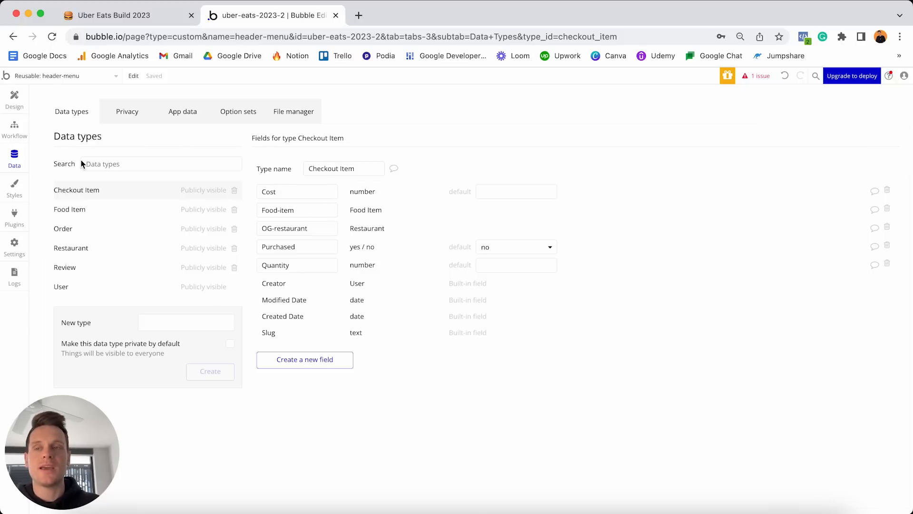
Replace the cart label's text with a dynamic search for Checkout Item records.
click(14, 100)
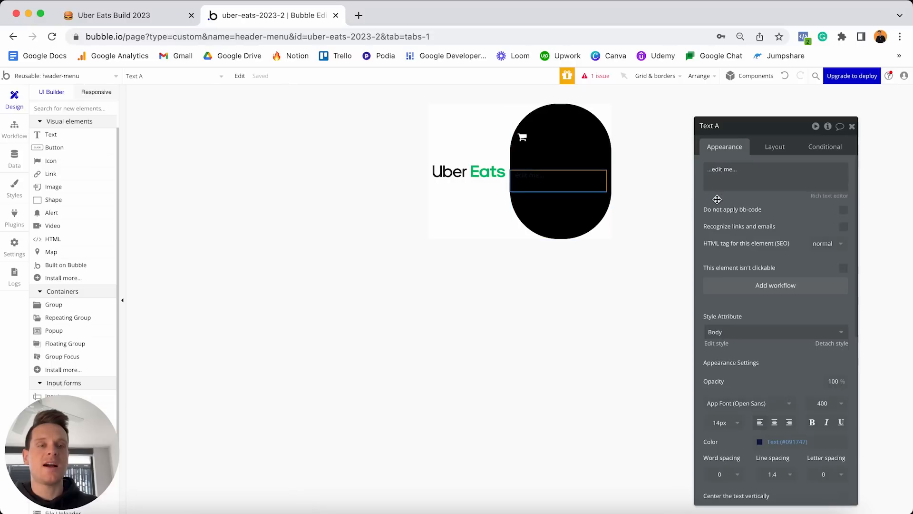
triple_click(740, 169)
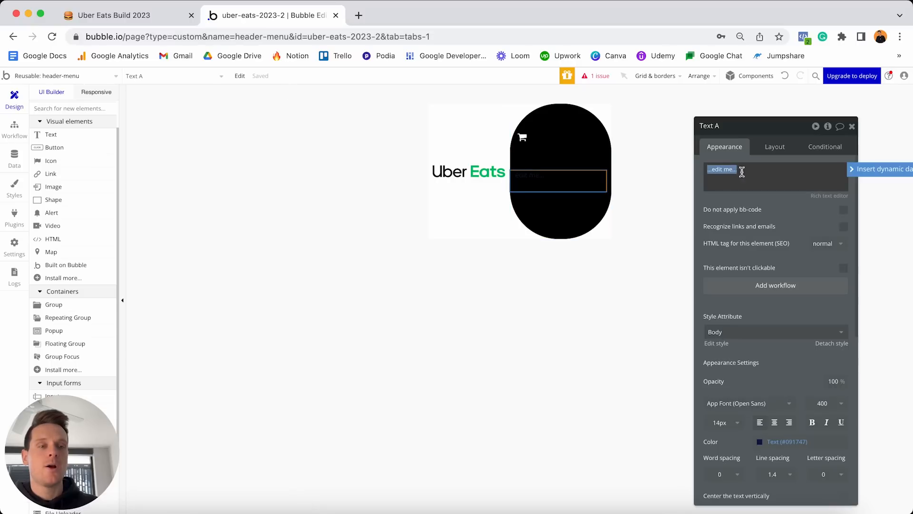
click(851, 169)
click(754, 241)
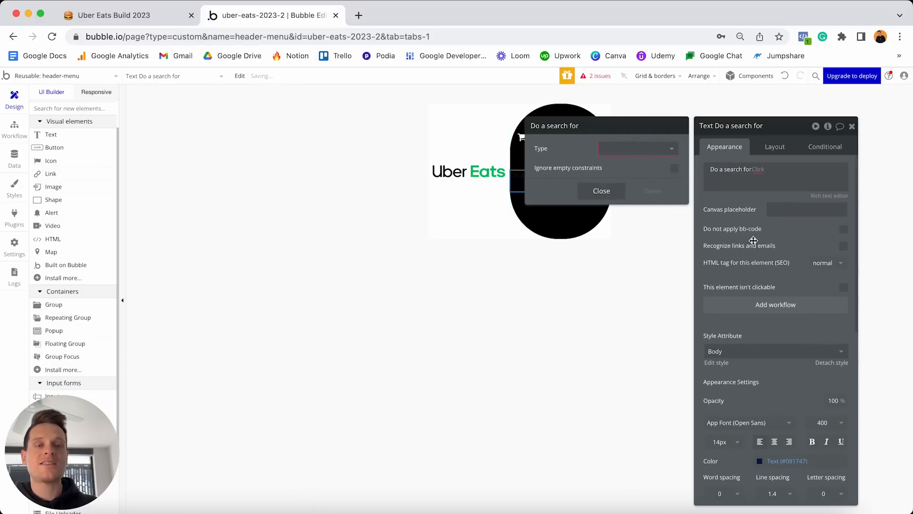
click(630, 150)
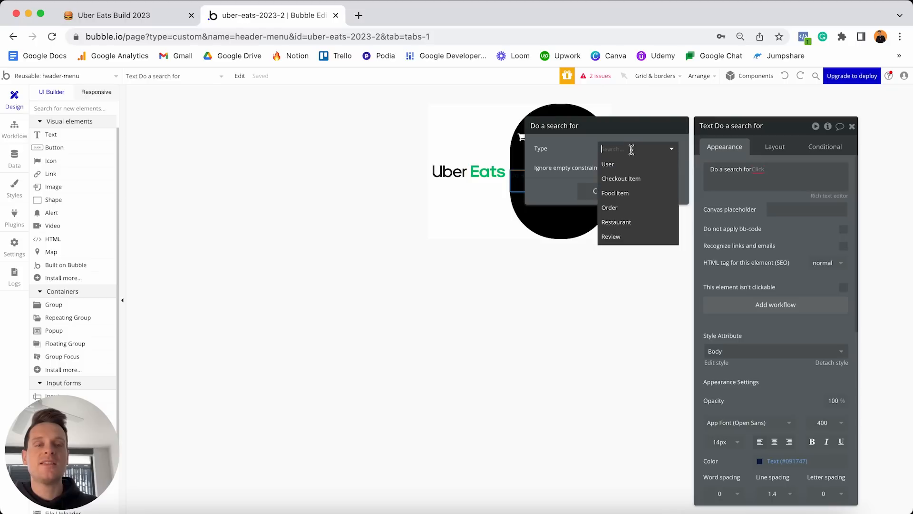
click(625, 181)
Constrain the Checkout Item search to Created By = Current User.
click(626, 183)
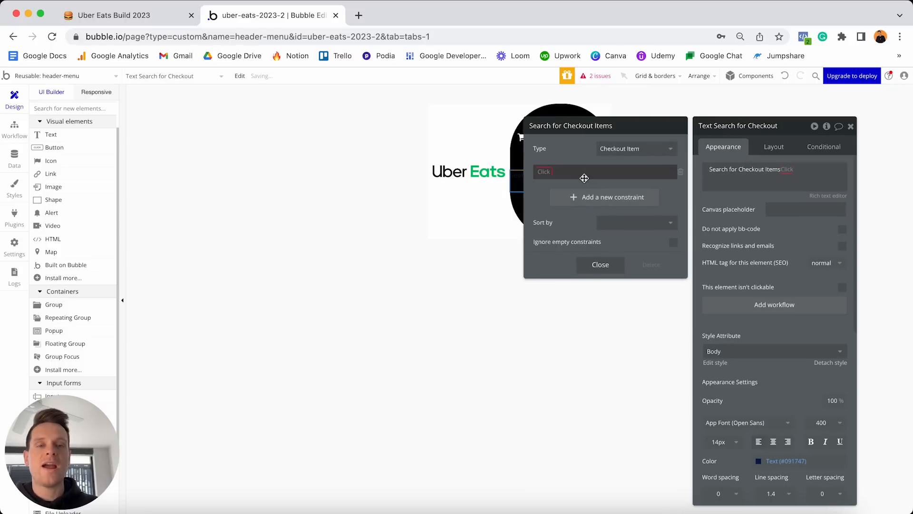
click(551, 174)
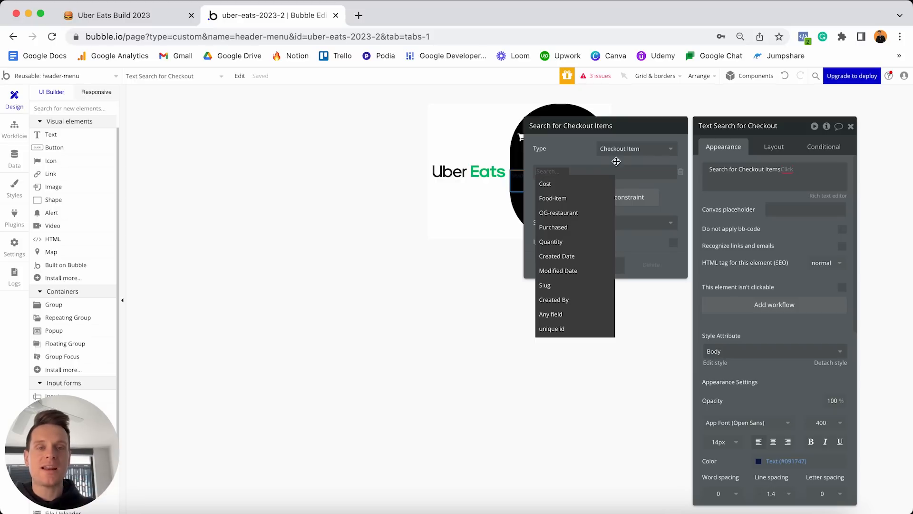
click(561, 300)
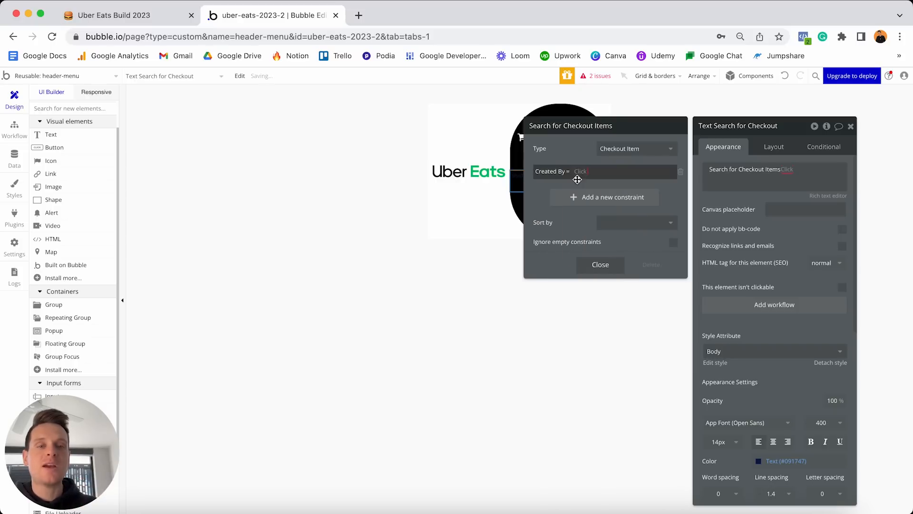
click(581, 171)
click(594, 199)
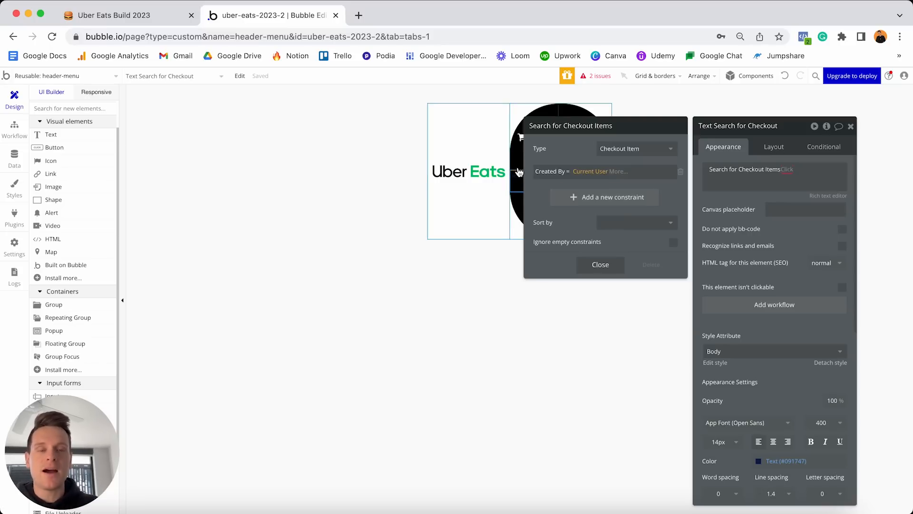
Add a second constraint to the search: Purchased = no.
click(567, 200)
click(546, 193)
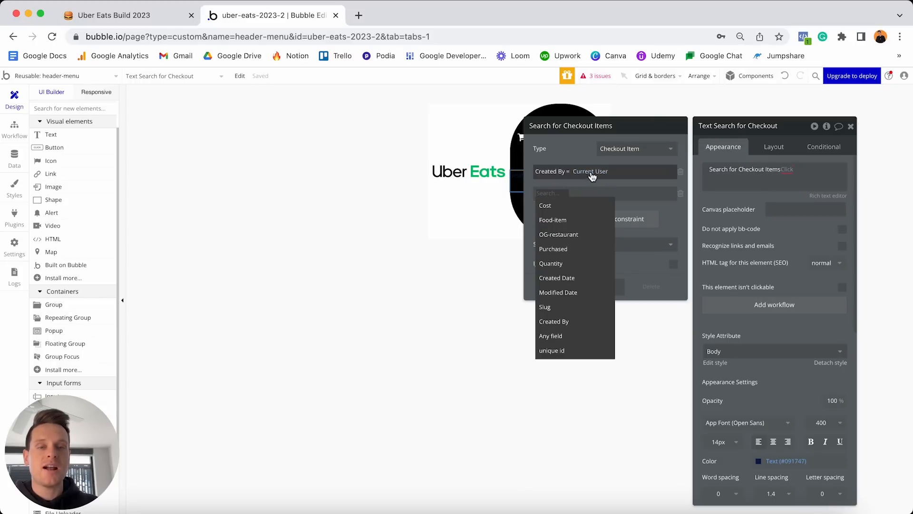
click(554, 248)
click(573, 194)
click(576, 208)
click(588, 220)
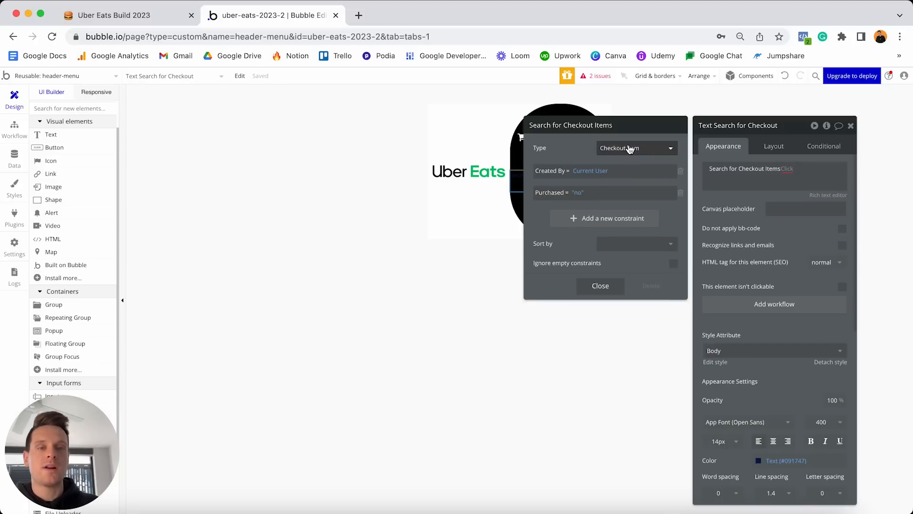
click(787, 169)
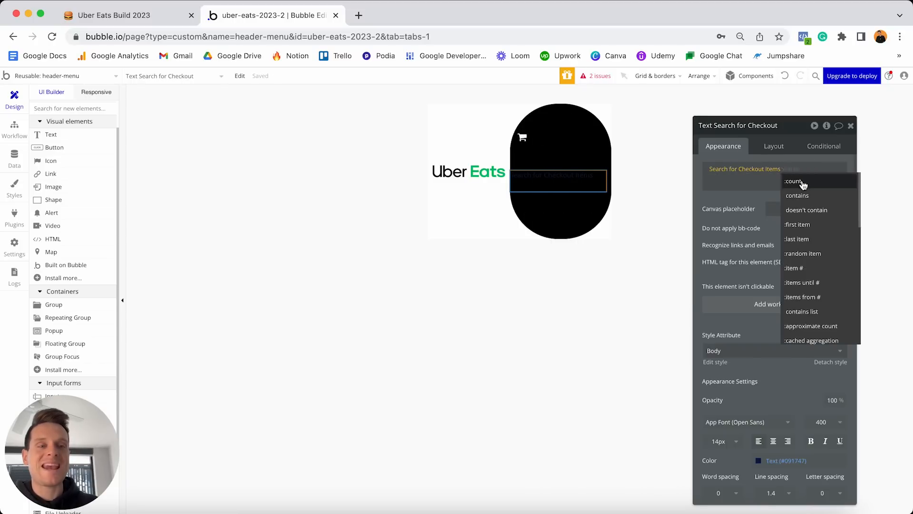
End the search expression with :count and detach the text from its shared style.
click(802, 182)
click(748, 184)
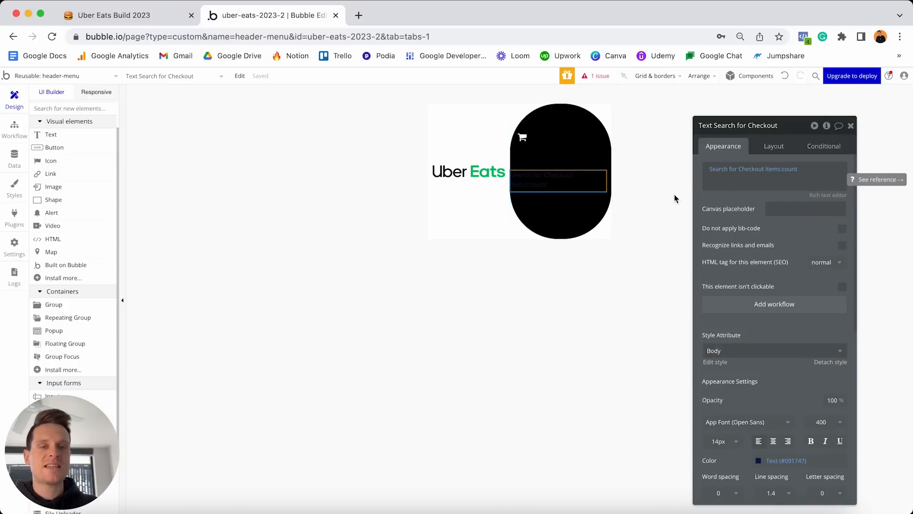
scroll(829, 274, down, 2)
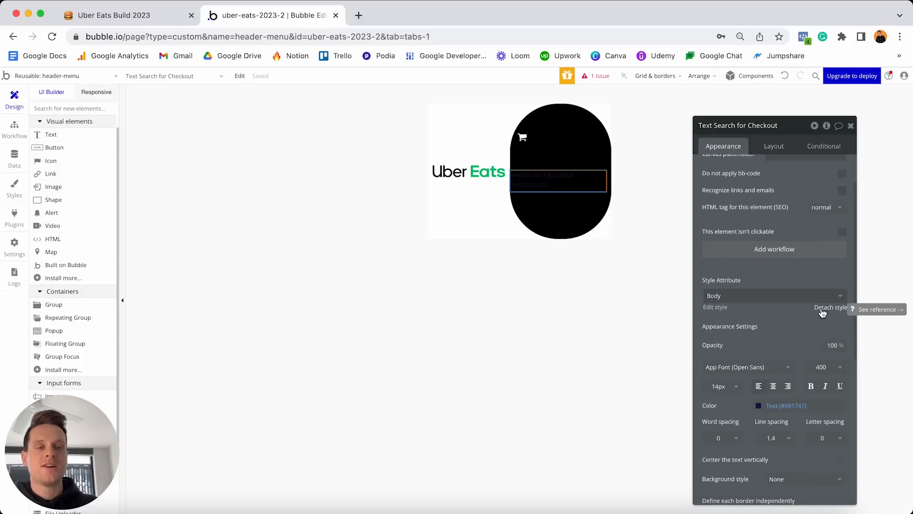
click(831, 309)
scroll(777, 341, down, 1)
Make the count text white (#FFFFFF), 16px and centre-aligned.
click(788, 356)
drag(789, 379, 721, 348)
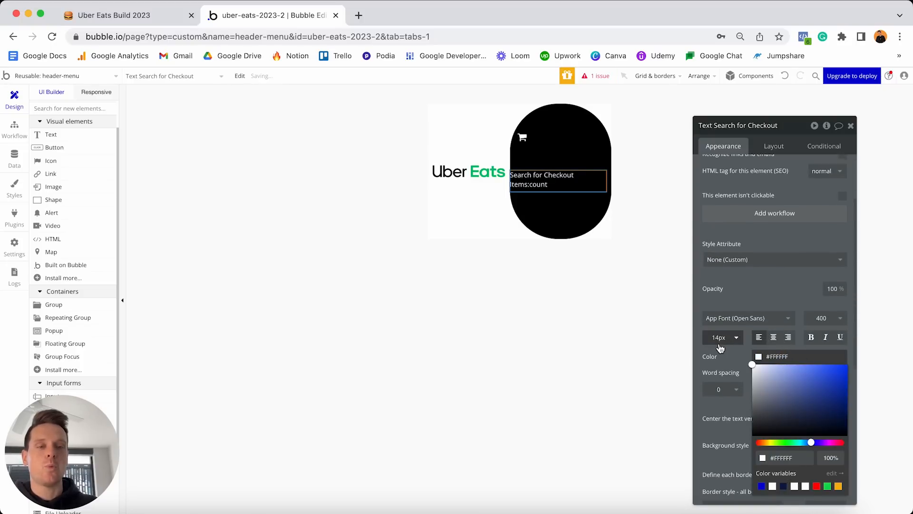
click(724, 339)
double_click(725, 338)
text(16)
key(Return)
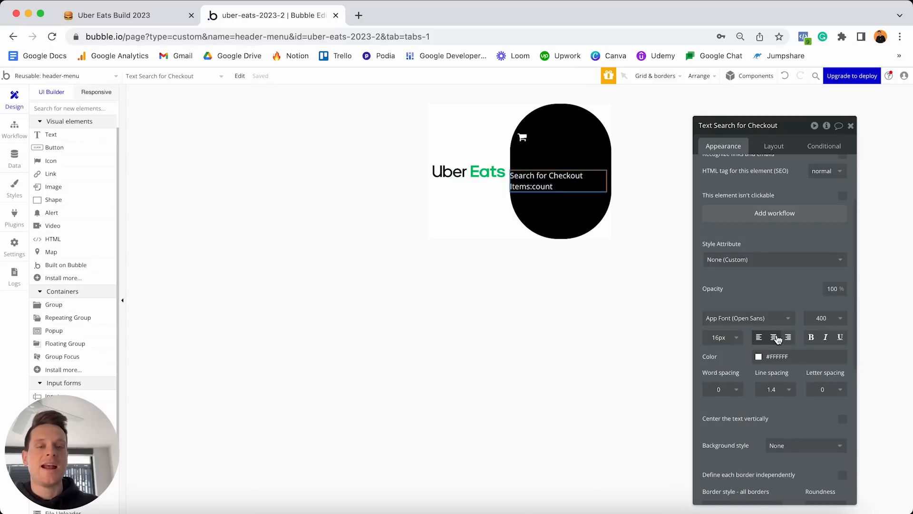
click(773, 337)
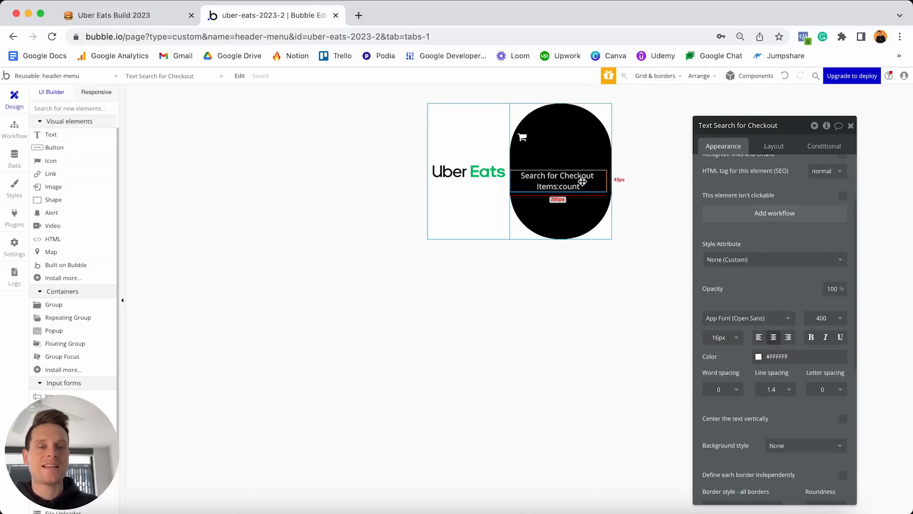
scroll(736, 250, up, 1)
scroll(736, 251, up, 3)
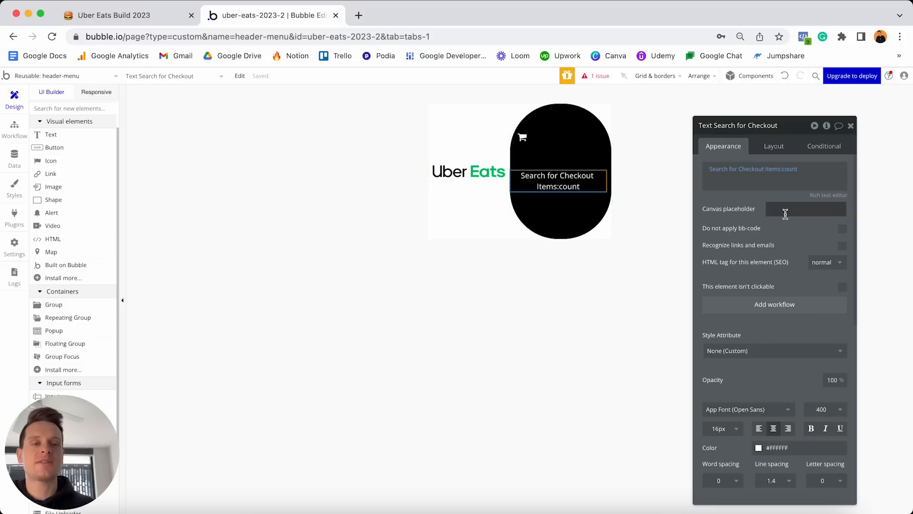
Give the cart count a canvas placeholder of 0 and show its Layout settings.
click(757, 201)
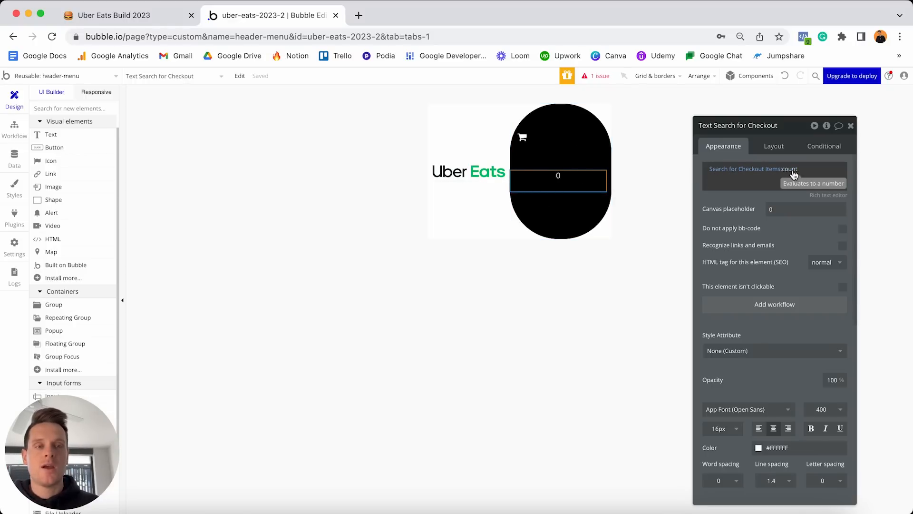
click(776, 210)
key(BackSpace)
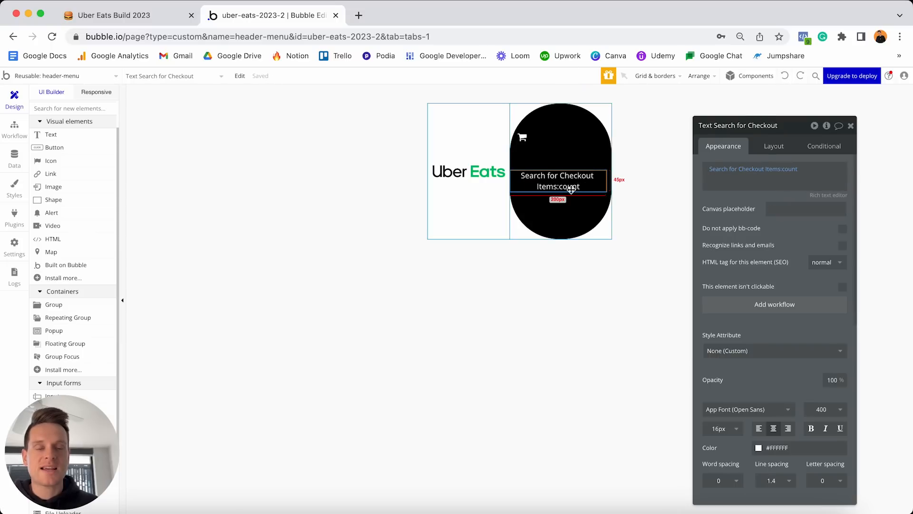
click(800, 76)
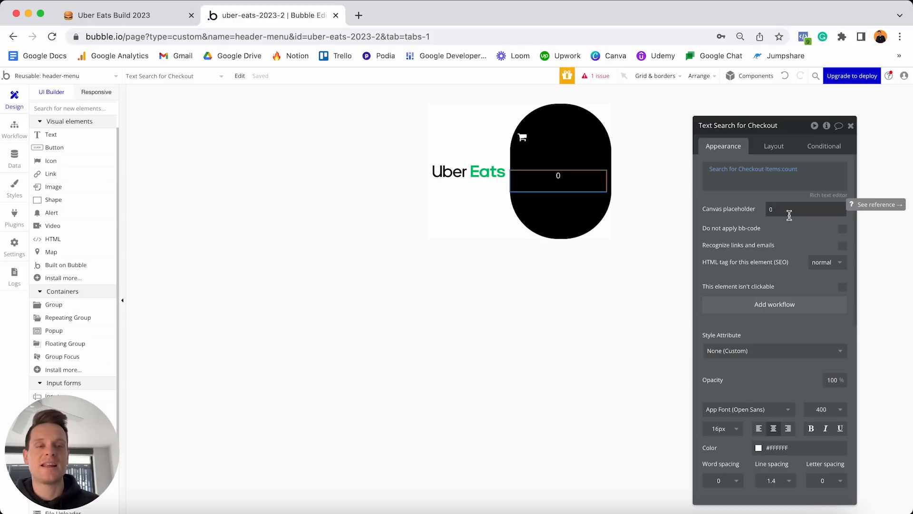
click(769, 148)
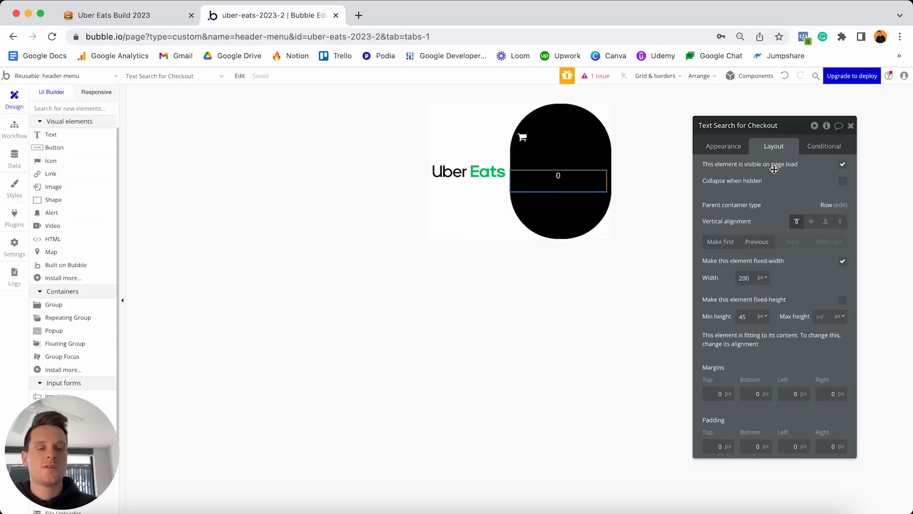
Make the count text fit its content width, with min width 0 and min height 0.
click(843, 262)
double_click(745, 278)
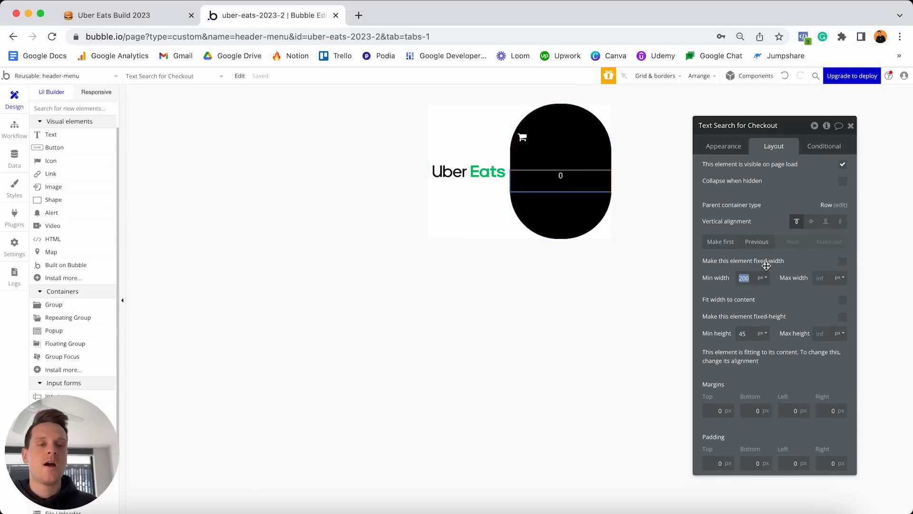
text(0)
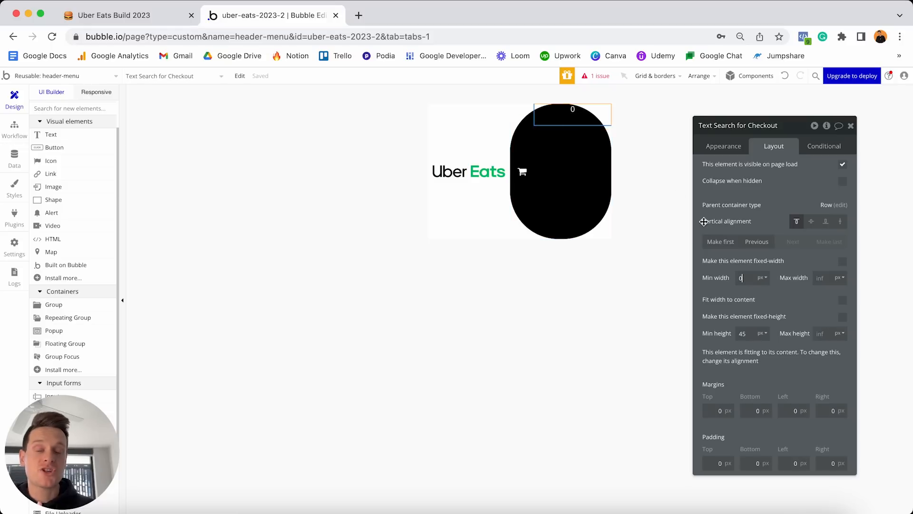
click(842, 301)
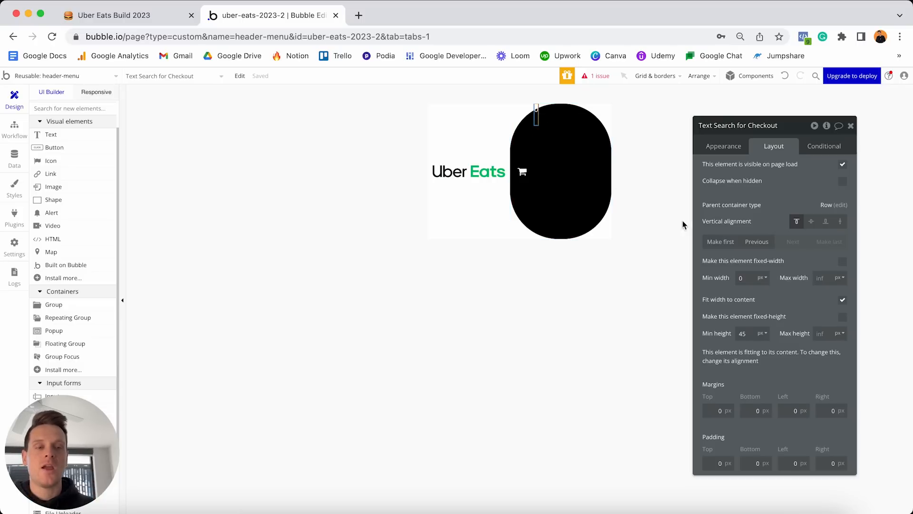
click(748, 331)
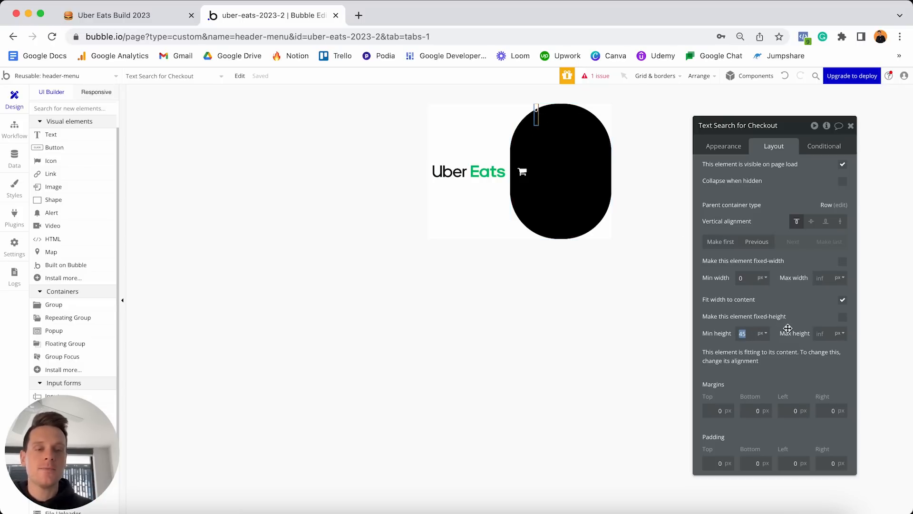
text(0)
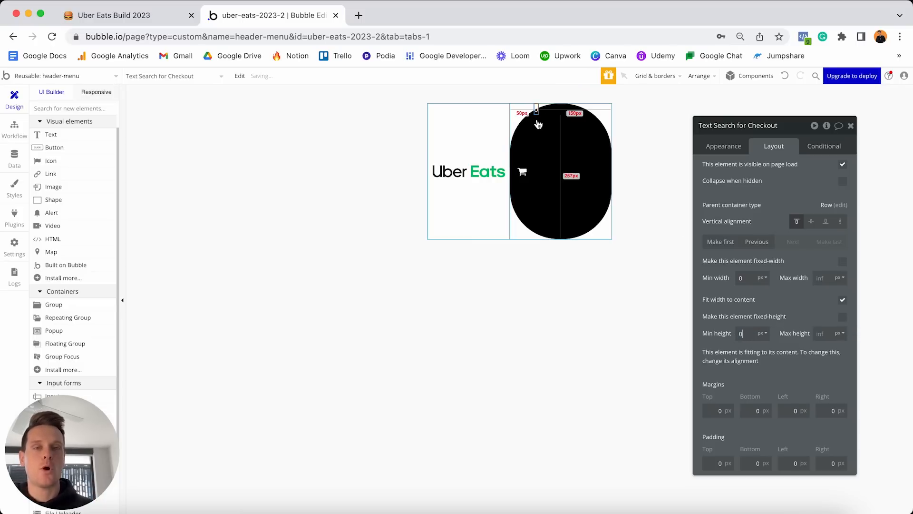
Centre the count vertically with margins of 5 top, 5 bottom and 10 right.
click(811, 222)
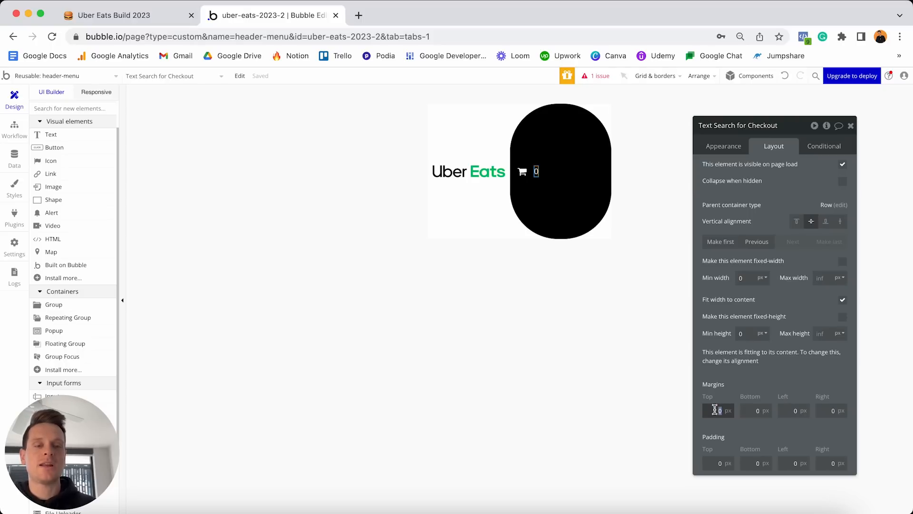
text(5)
click(749, 409)
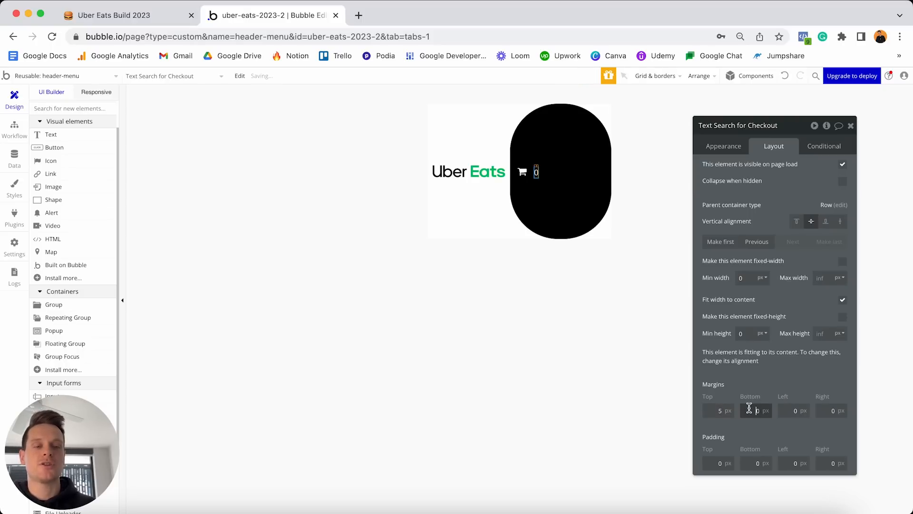
text(5)
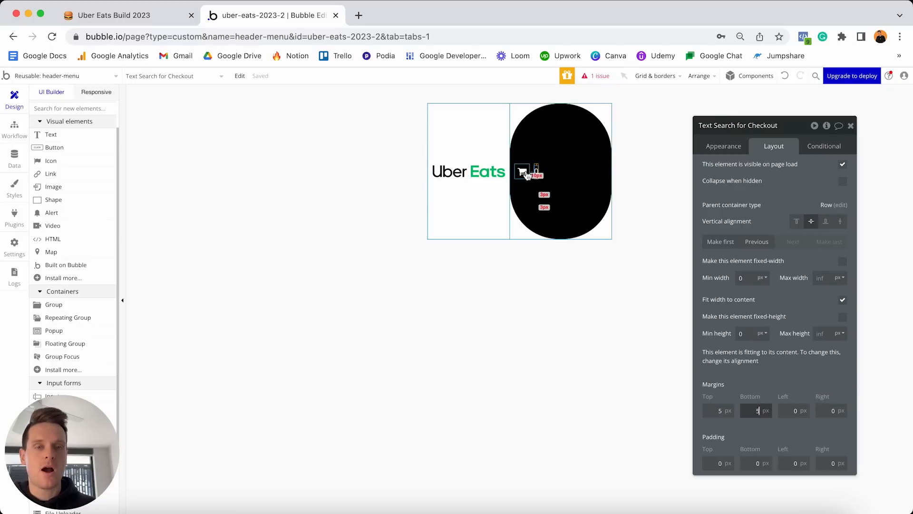
click(824, 409)
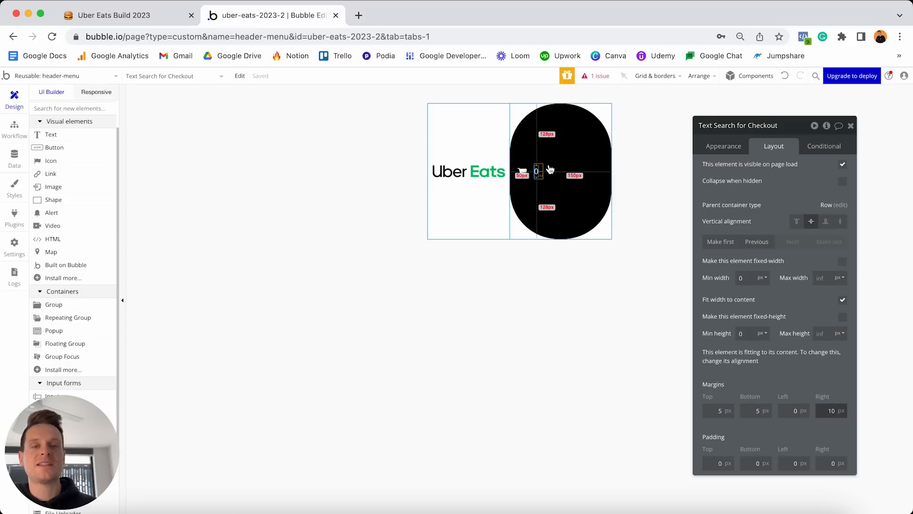
click(586, 165)
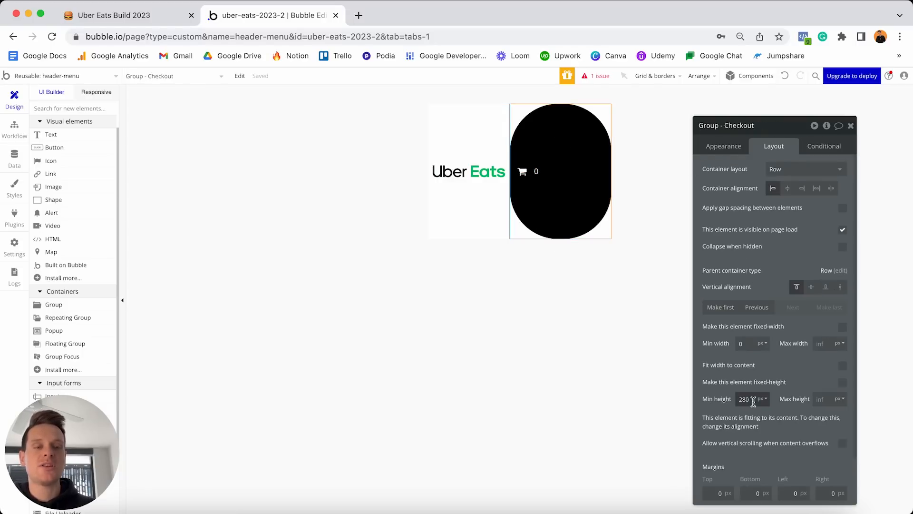
Set the Checkout group to min height 0, fit width to content, vertically centred.
text(0)
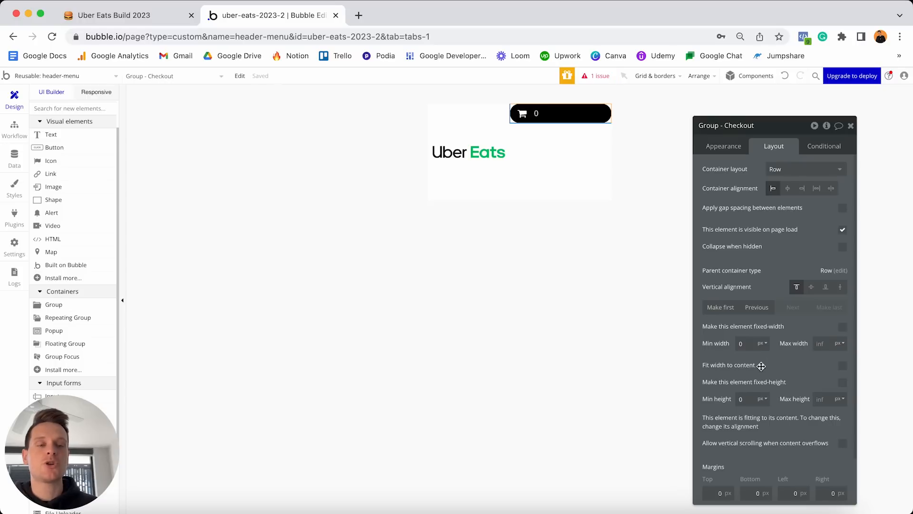
click(842, 365)
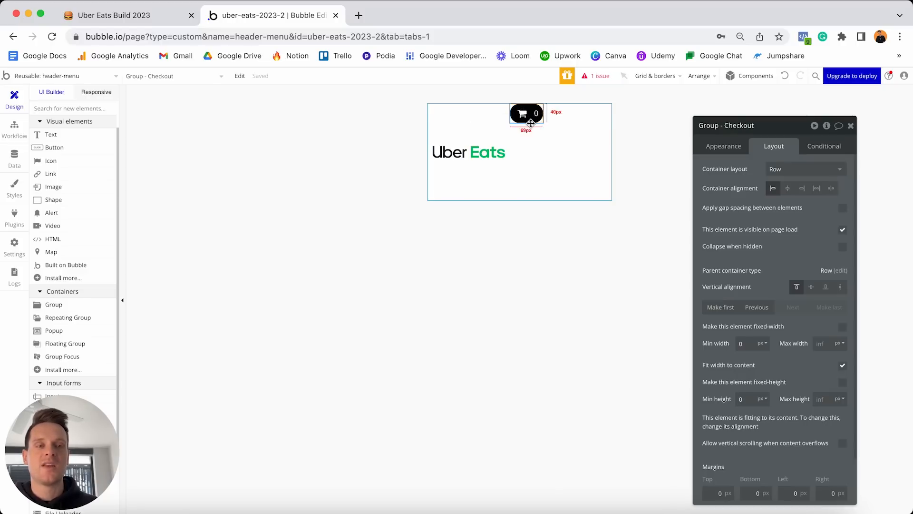
click(812, 288)
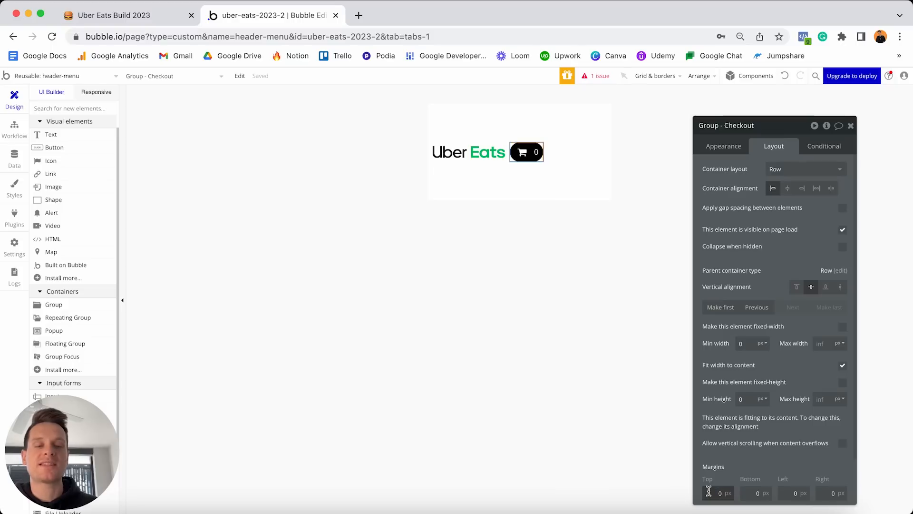
Give the Checkout group 10px margins on all four sides.
text(10)
click(751, 492)
text(10)
click(788, 492)
text(10)
click(824, 494)
text(10)
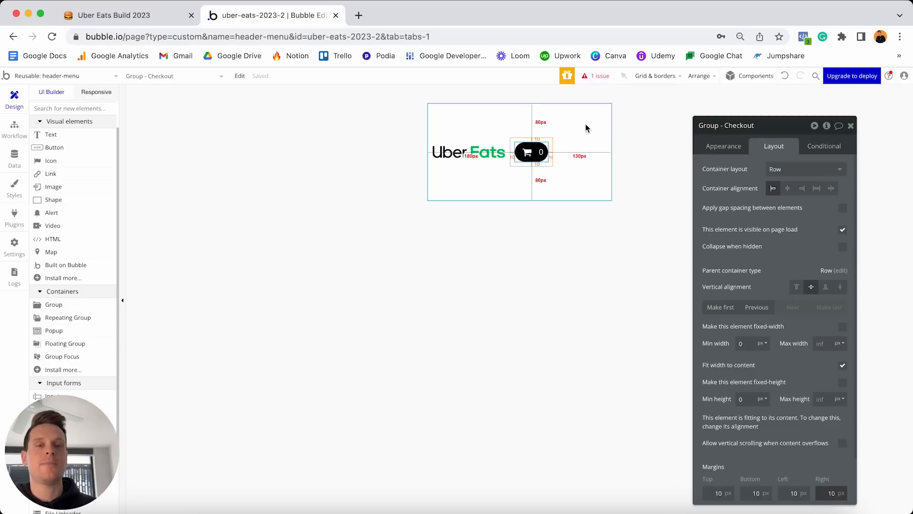
click(588, 151)
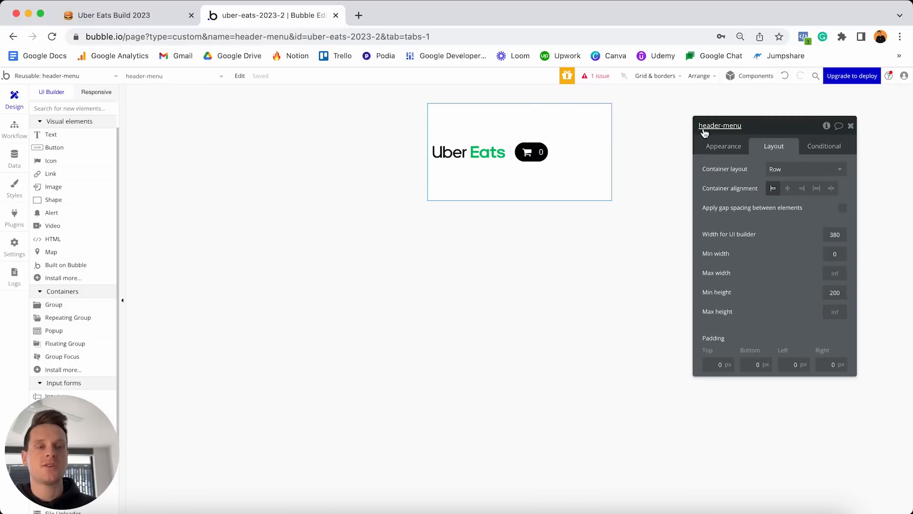
Set the header-menu min height to 0 and container alignment to Space between.
double_click(841, 292)
text(0)
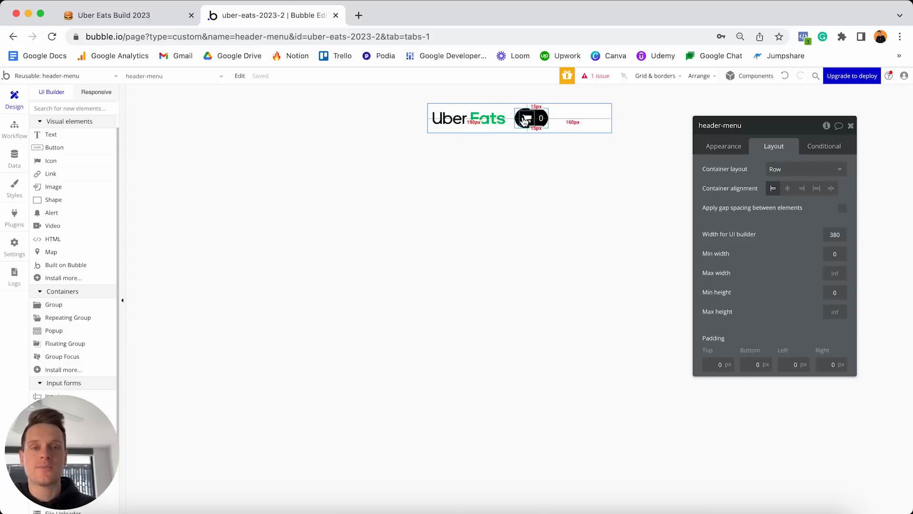
click(787, 189)
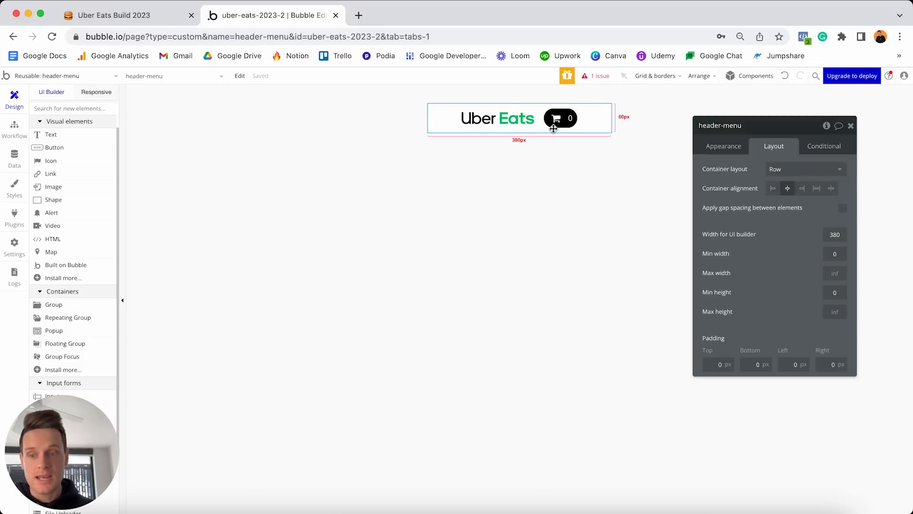
click(832, 189)
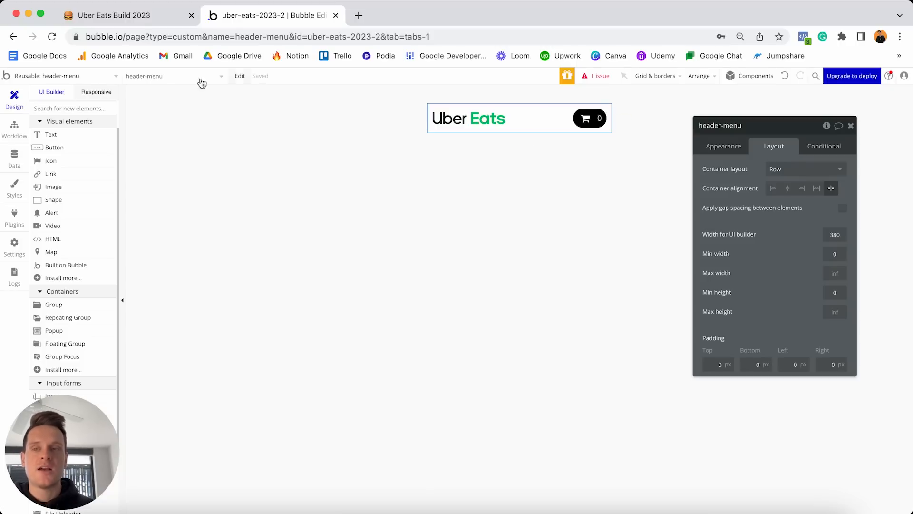
click(104, 92)
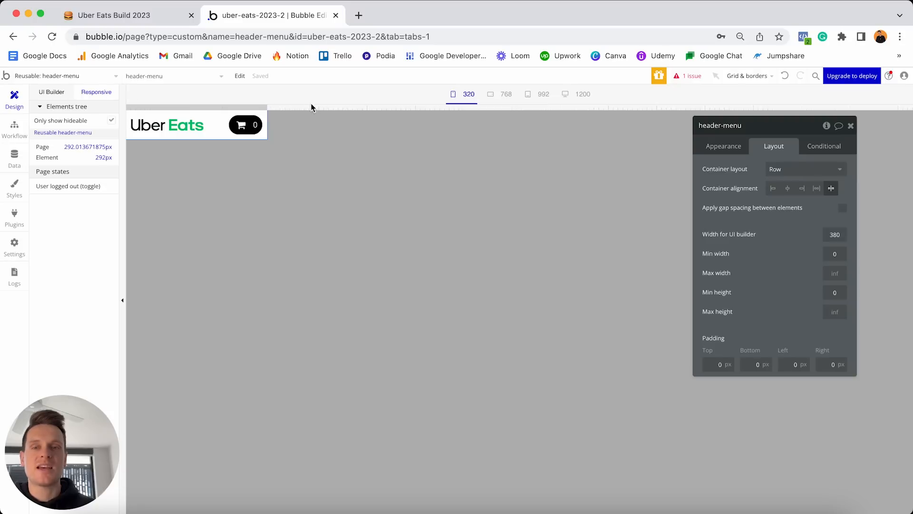
Preview the header at 320px, widen to about 830px, then return to the UI Builder.
click(463, 97)
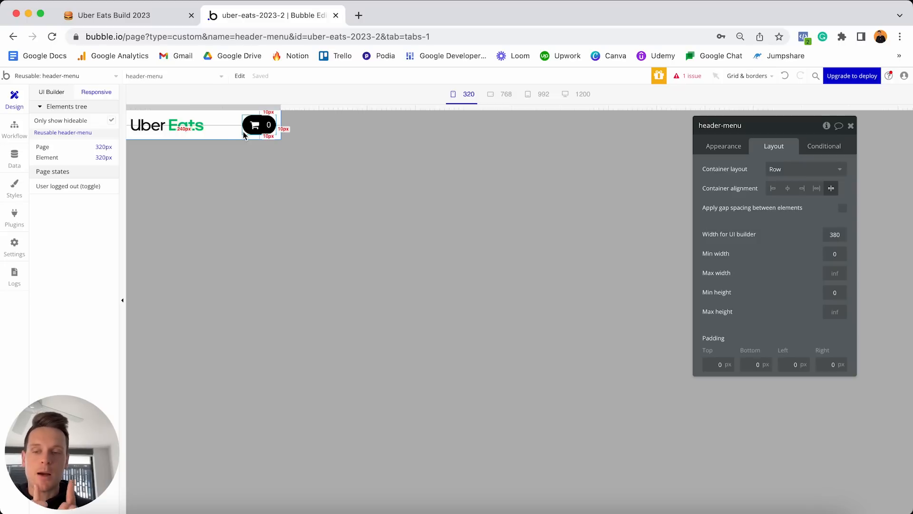
drag(285, 109, 602, 96)
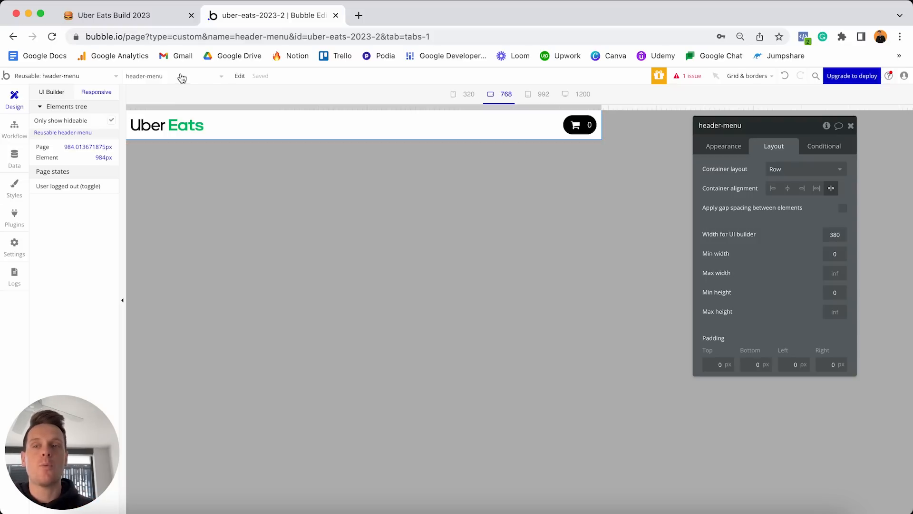
click(50, 93)
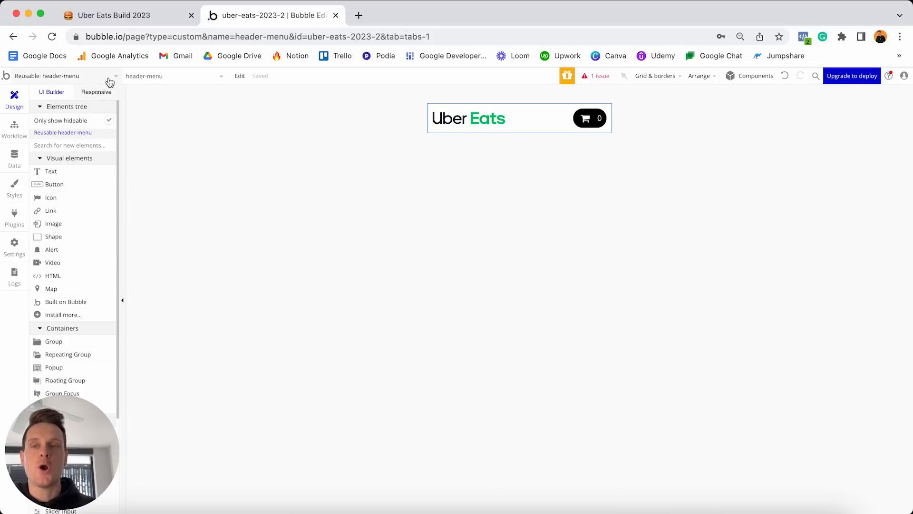
Switch the editor to the index page and scroll the palette to Reusable elements.
click(72, 78)
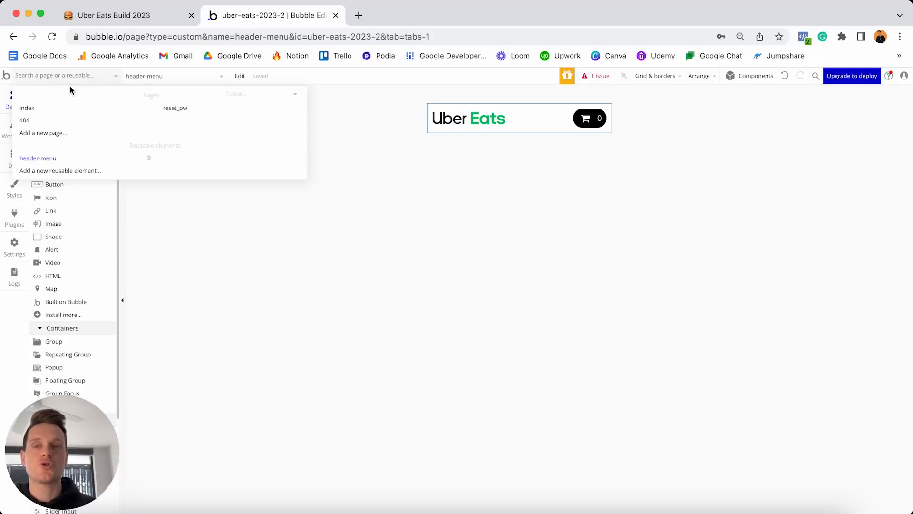
click(53, 109)
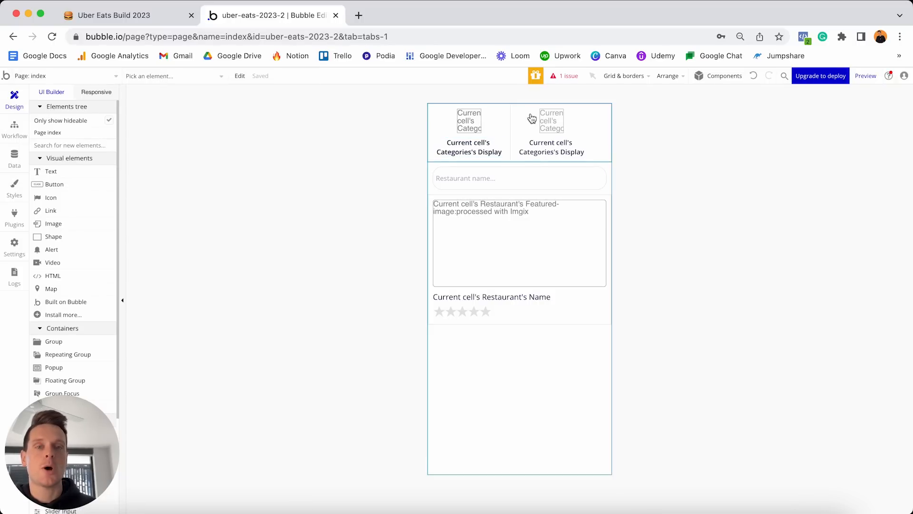
drag(101, 415, 823, 379)
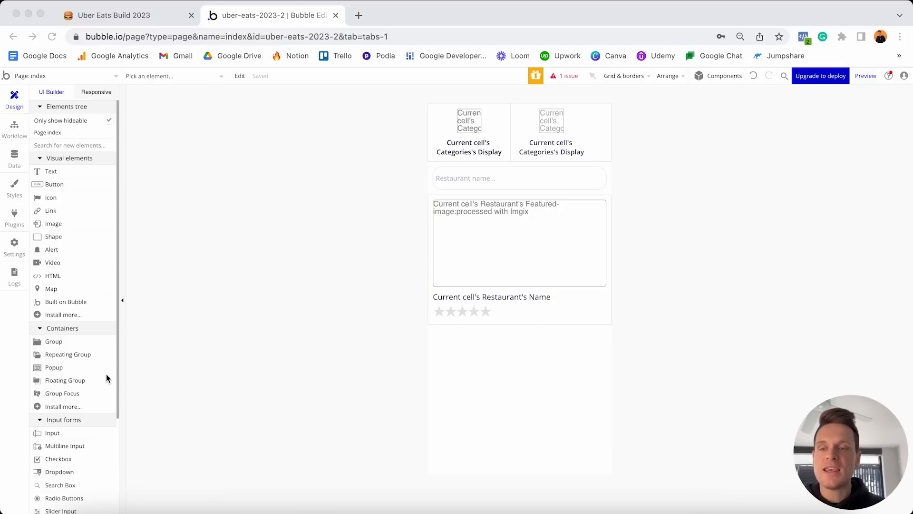
scroll(76, 342, down, 2)
scroll(76, 342, down, 2)
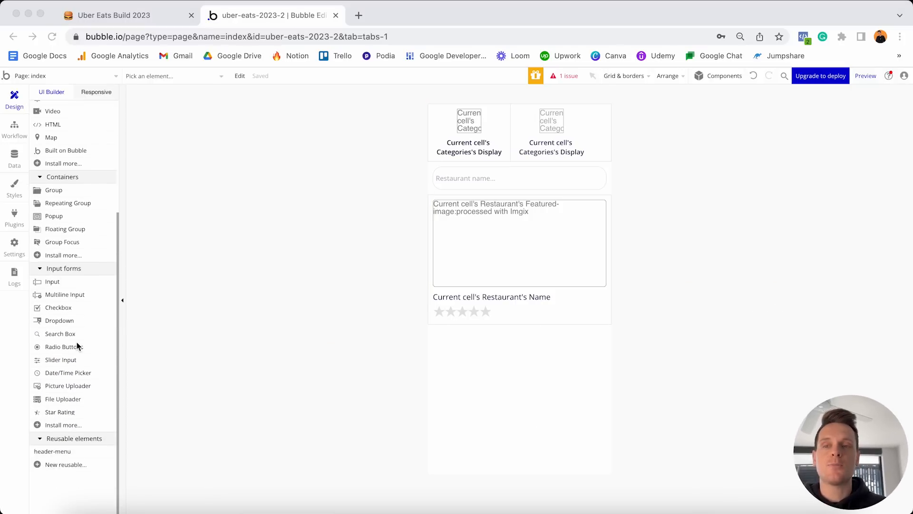
click(67, 439)
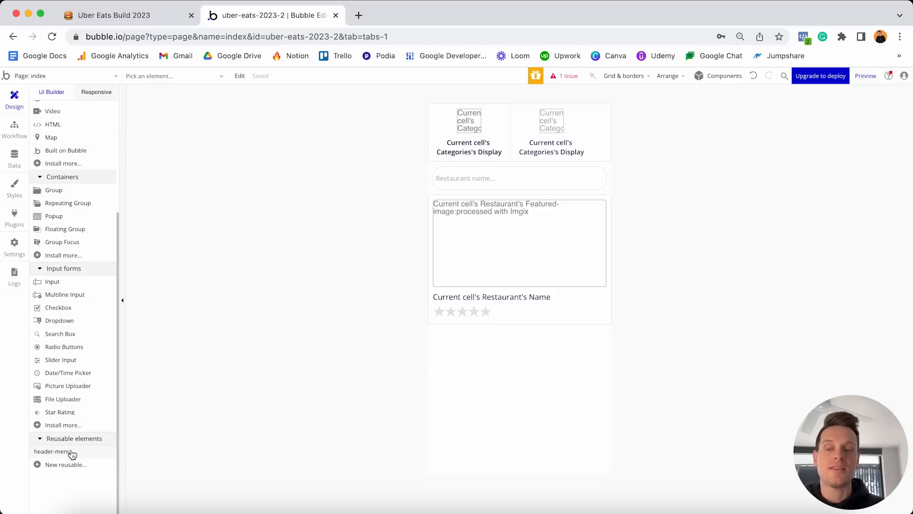
mouse_move(71, 453)
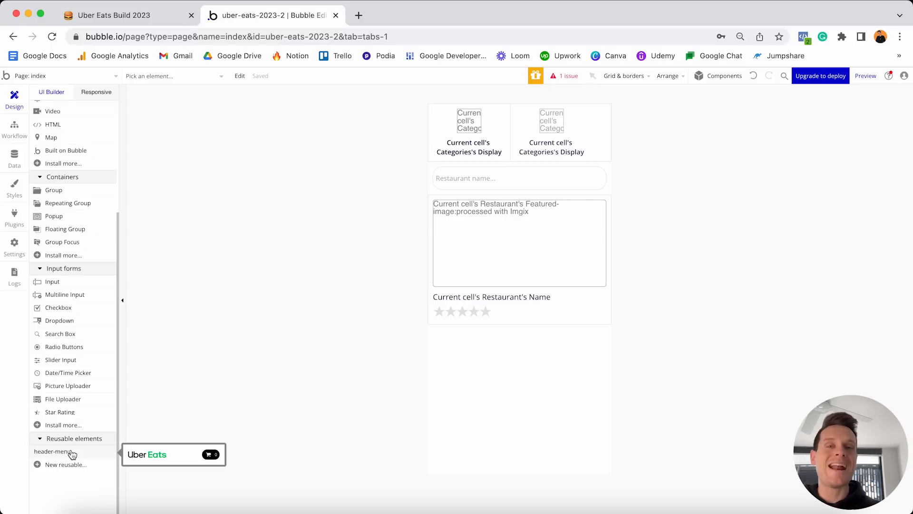
Drop the header-menu reusable at the top of the index page, above the category tabs.
drag(72, 454, 459, 103)
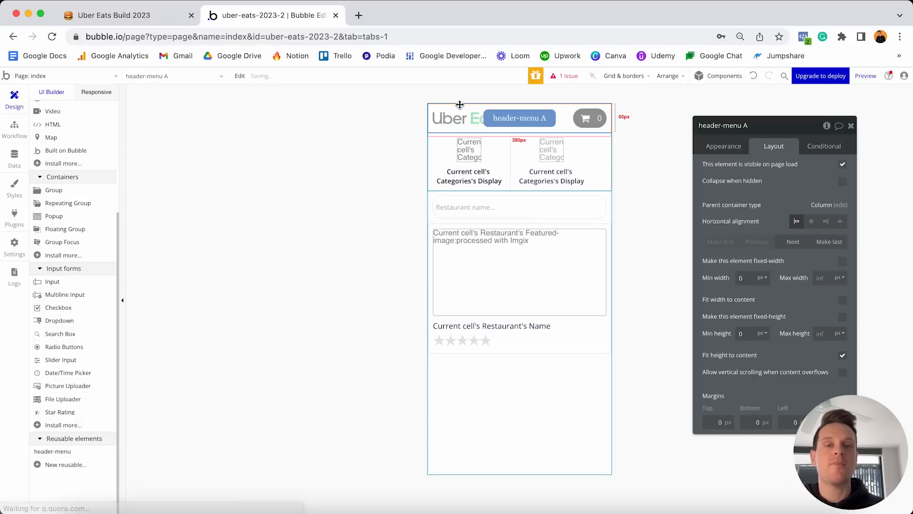
click(517, 380)
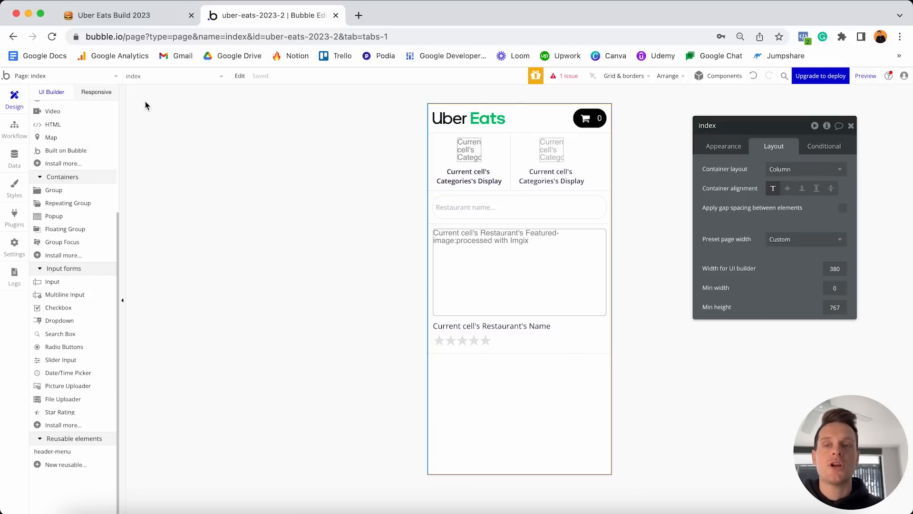
click(95, 77)
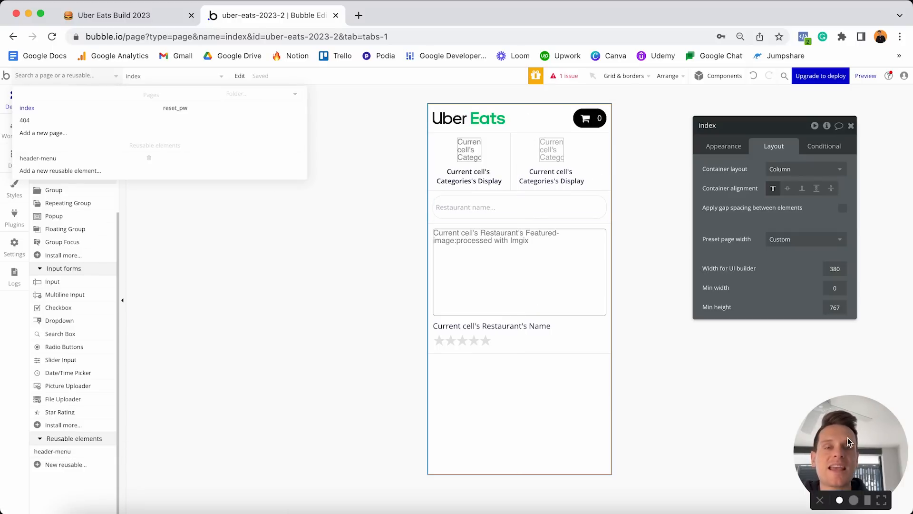
Create a new reusable element named 'footer-menu'.
drag(856, 447, 67, 447)
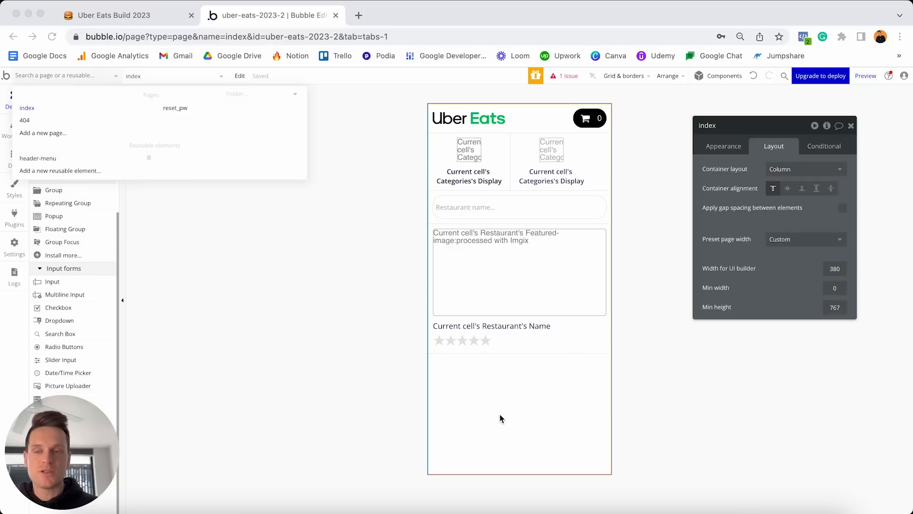
click(64, 171)
click(465, 141)
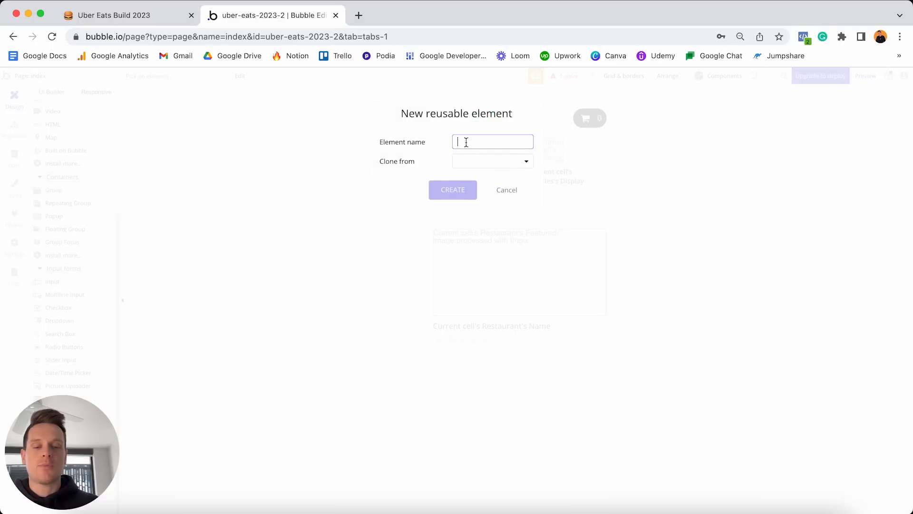
text(footer-menu)
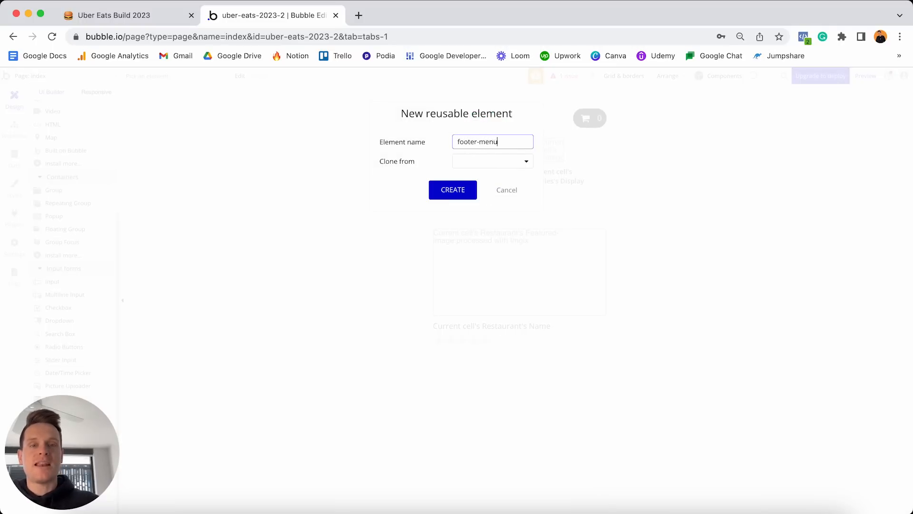
click(452, 190)
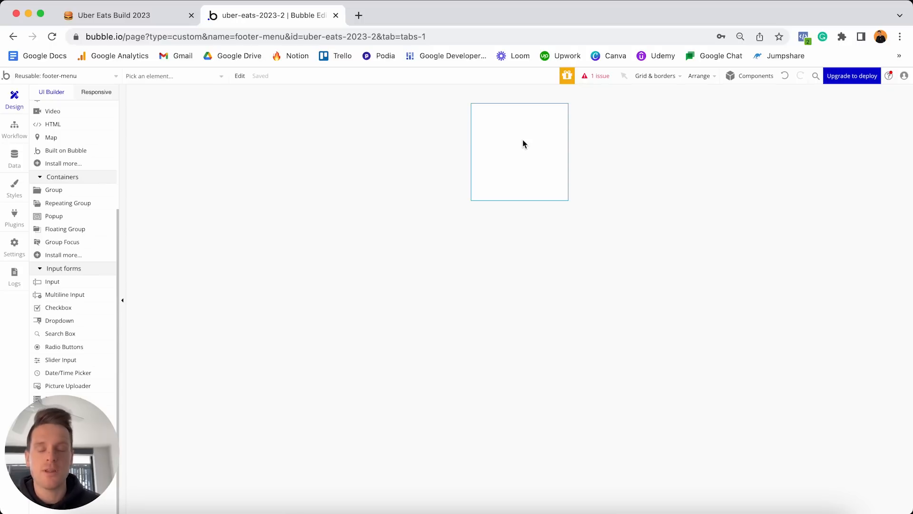
Make the footer-menu a Floating Group, then return to editing the index page.
double_click(523, 144)
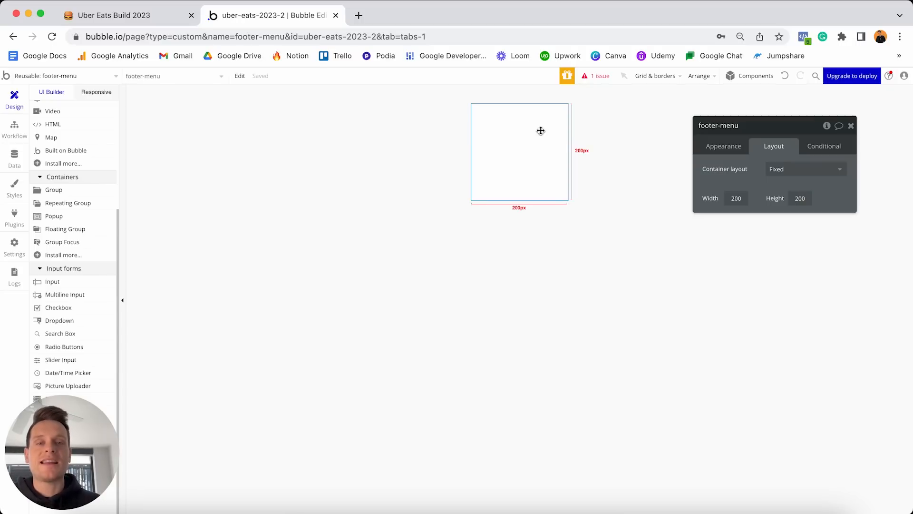
click(735, 146)
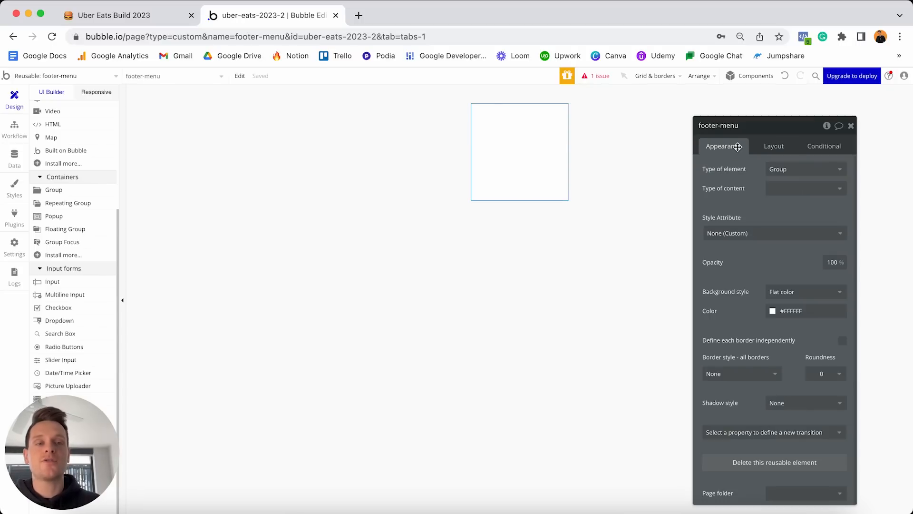
click(789, 170)
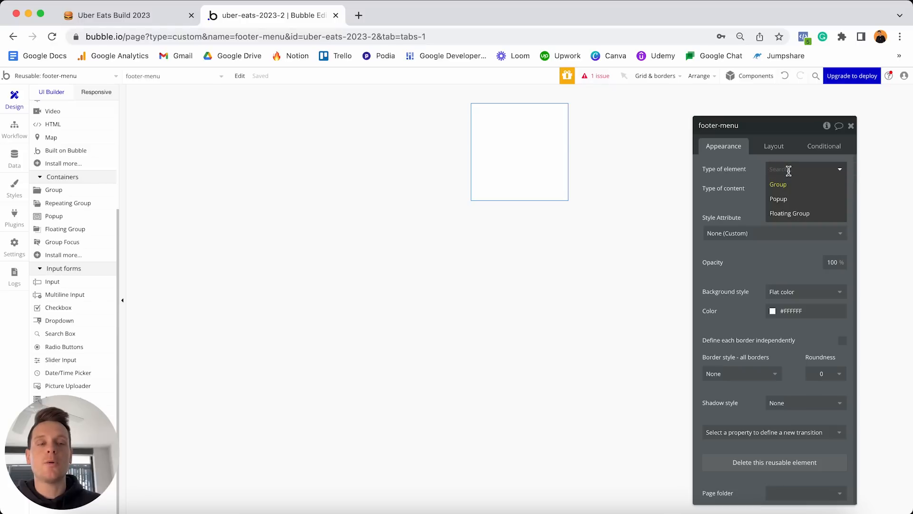
click(796, 215)
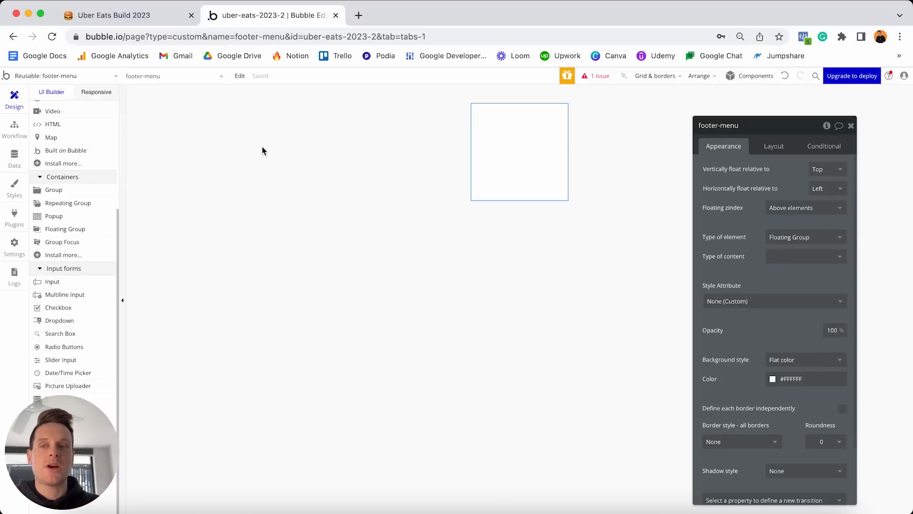
click(102, 78)
click(97, 108)
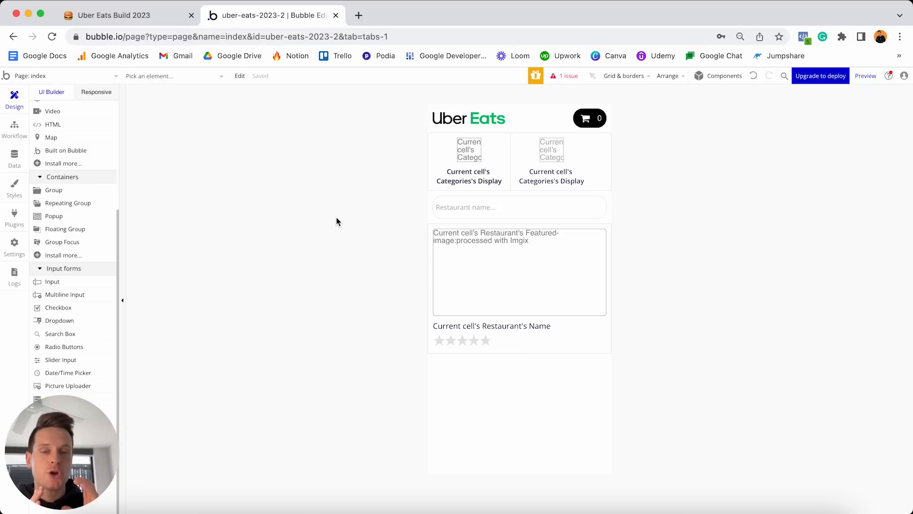
click(91, 195)
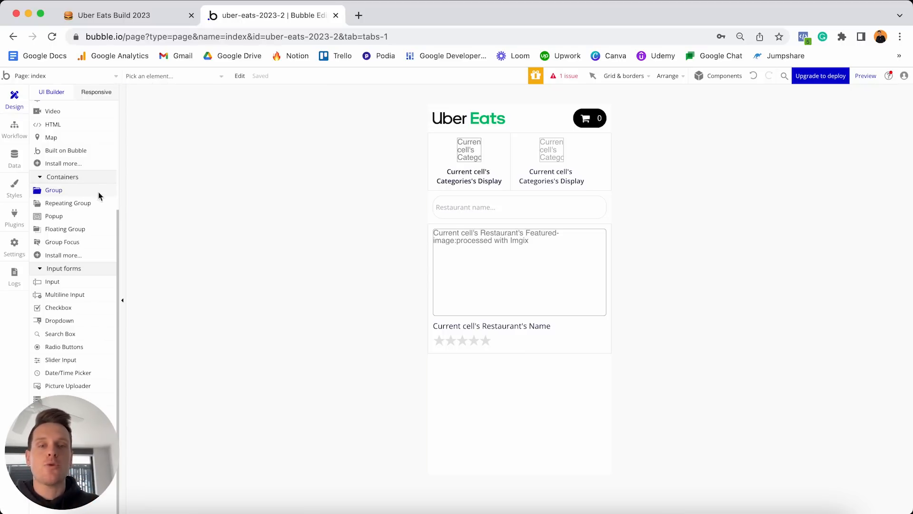
click(488, 195)
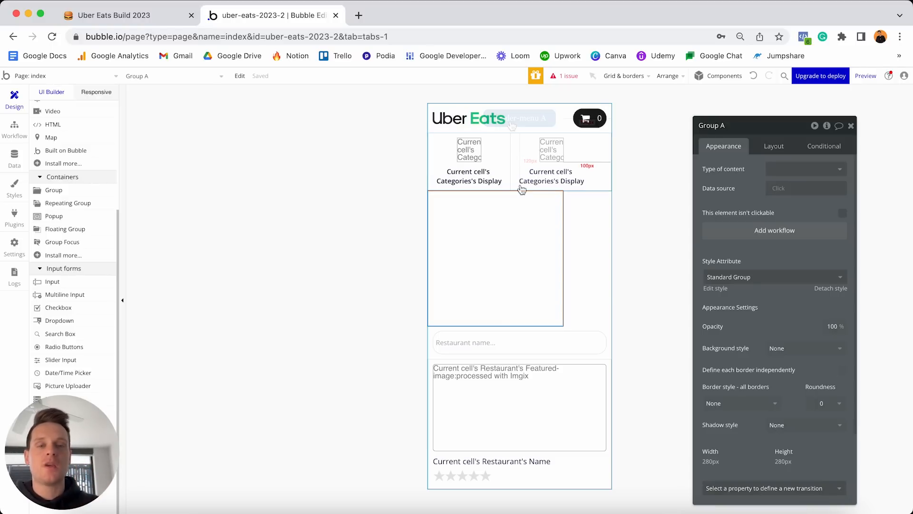
key(Delete)
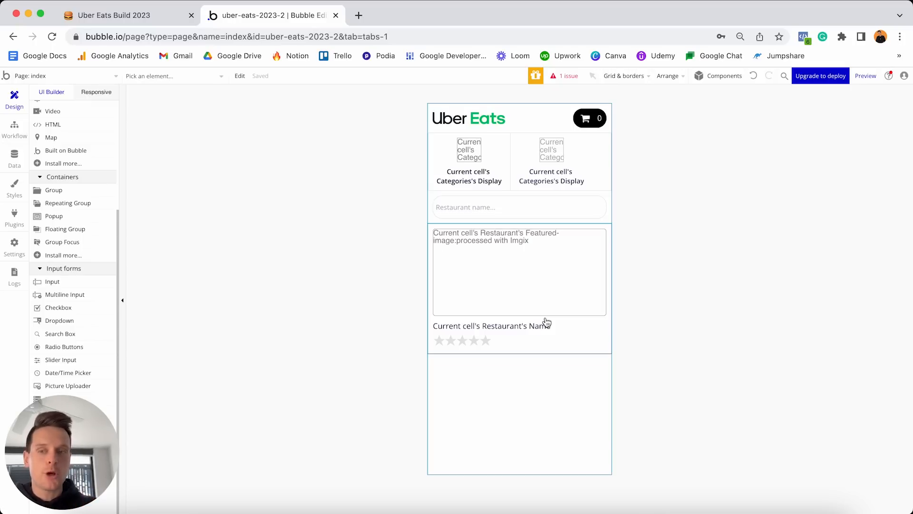
drag(55, 230, 487, 243)
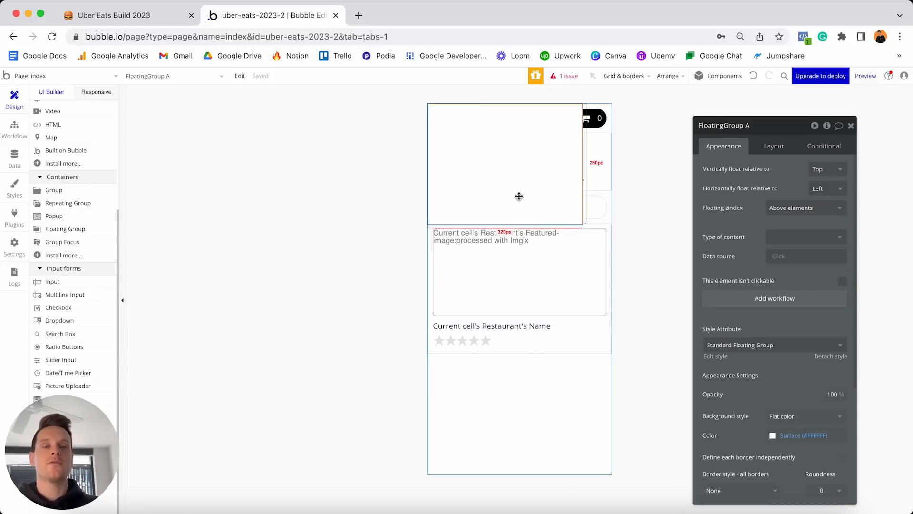
click(829, 356)
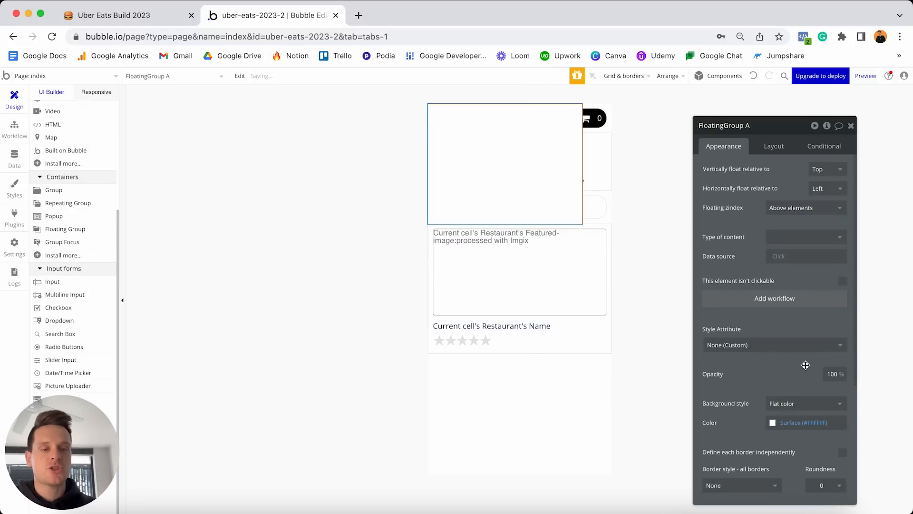
scroll(803, 375, down, 1)
click(799, 386)
drag(799, 385, 790, 371)
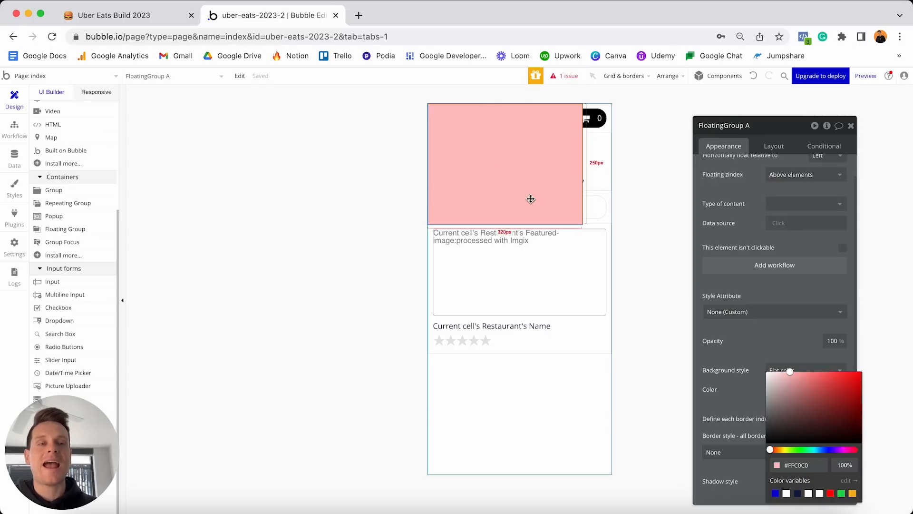
scroll(753, 222, up, 1)
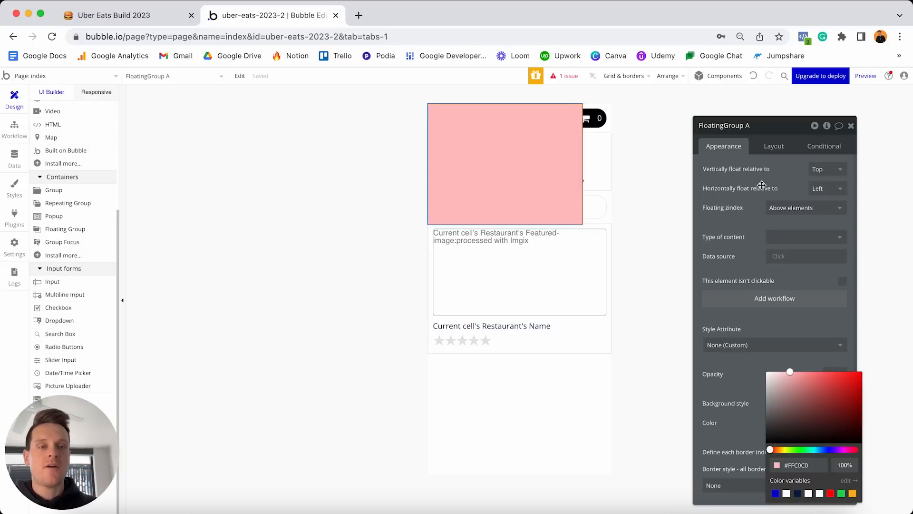
click(817, 169)
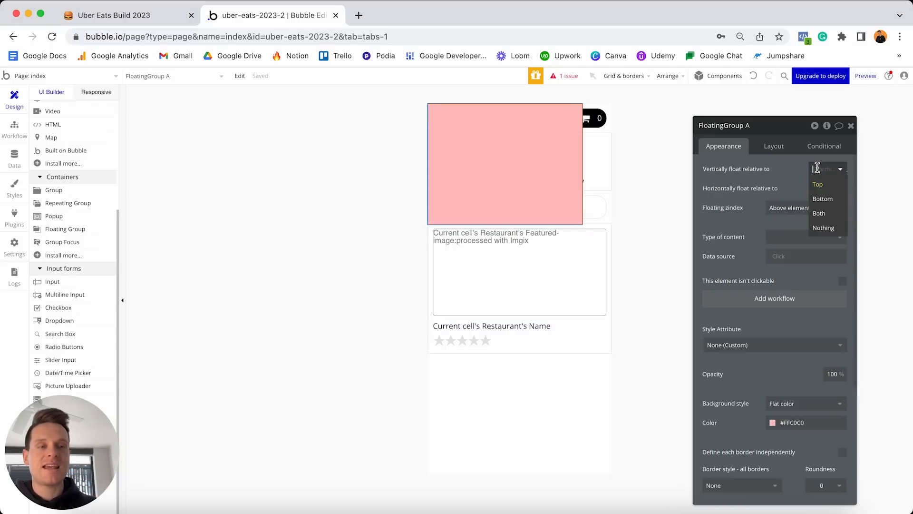
click(826, 199)
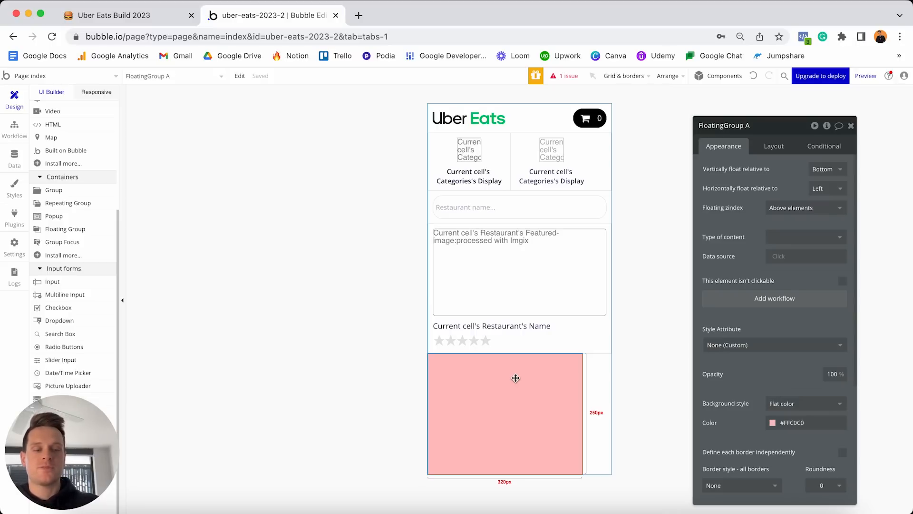
key(Delete)
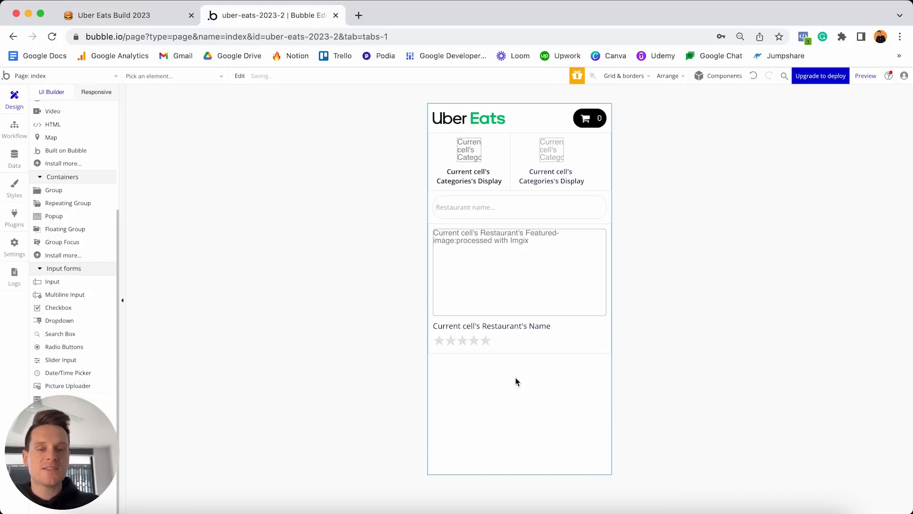
In the footer-menu reusable, float it vertically relative to Bottom, horizontally relative to left.
click(99, 75)
click(91, 158)
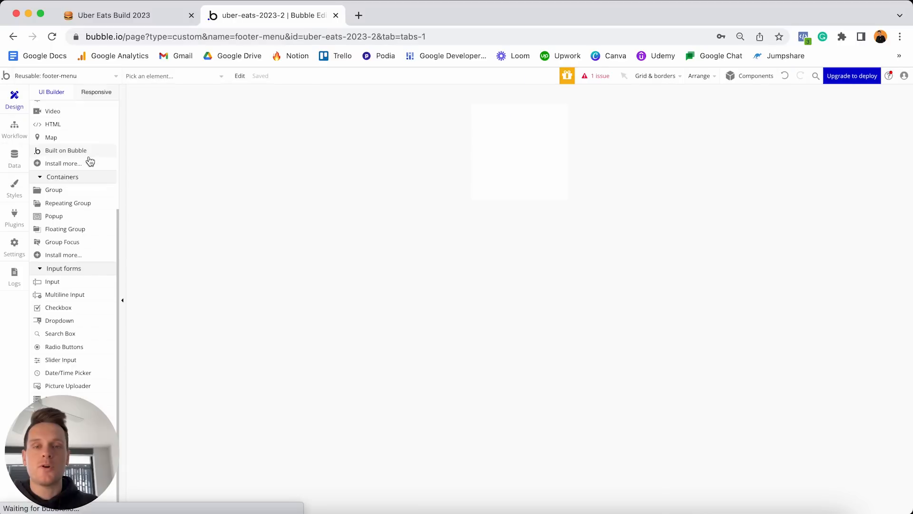
double_click(493, 167)
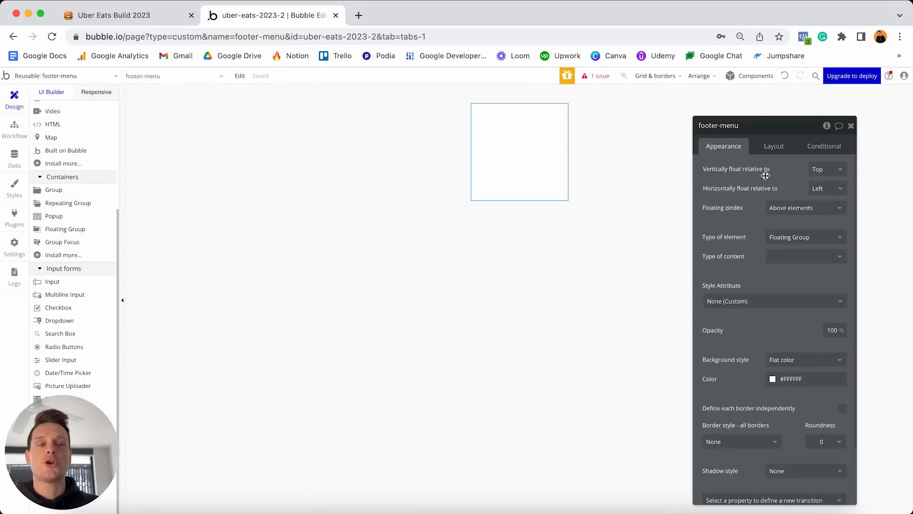
click(820, 172)
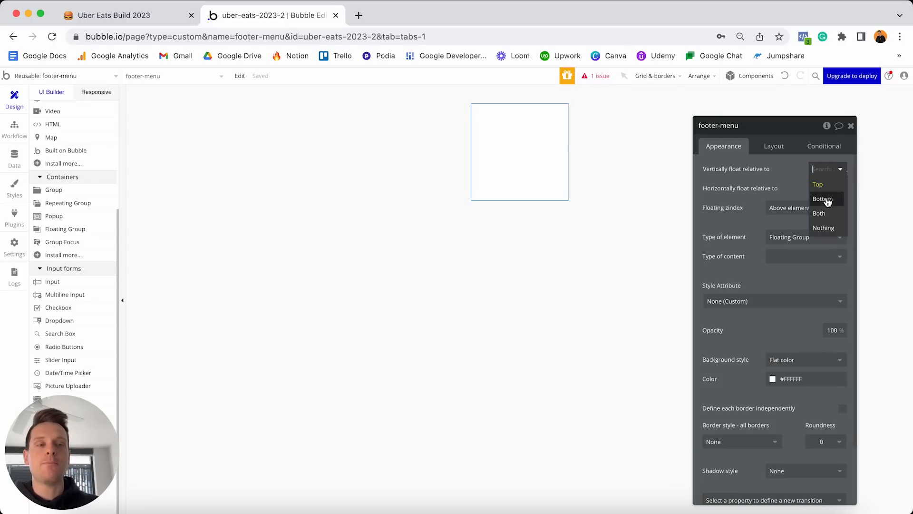
click(826, 199)
click(820, 189)
click(820, 204)
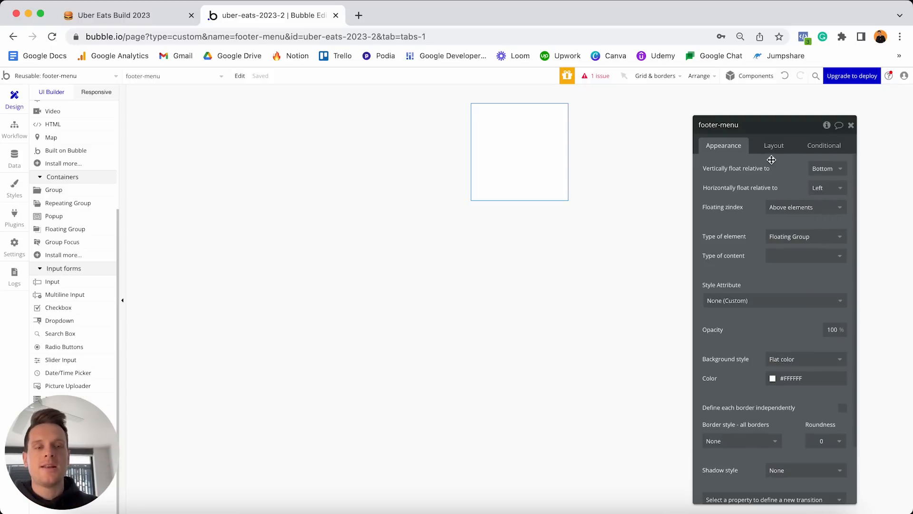
Give the footer-menu a Solid border style.
scroll(780, 168, down, 3)
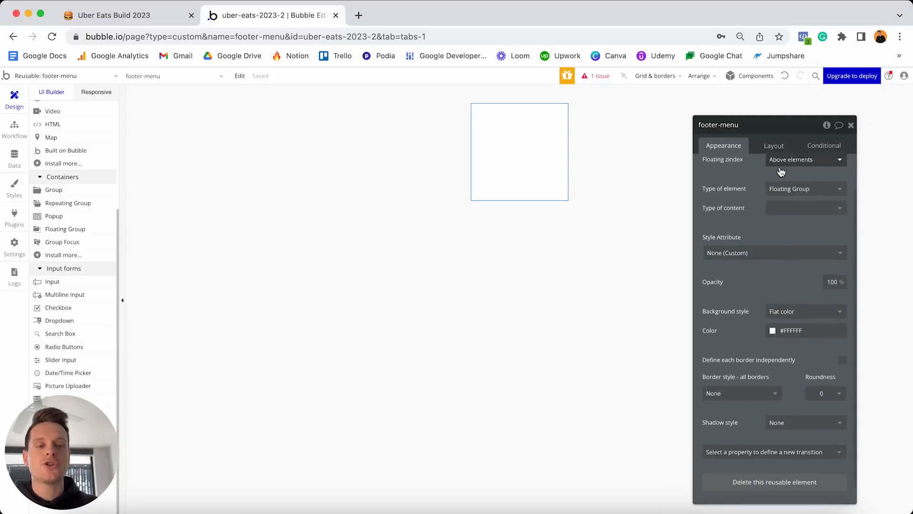
click(726, 372)
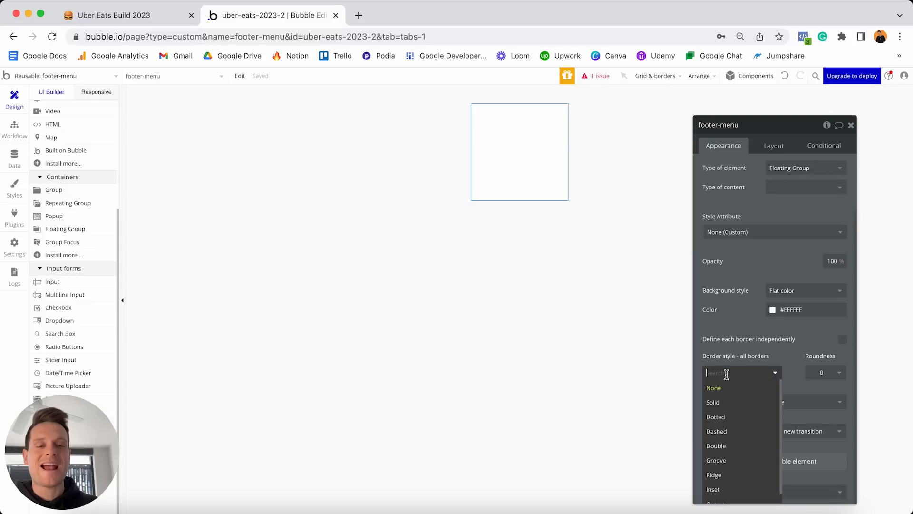
click(722, 401)
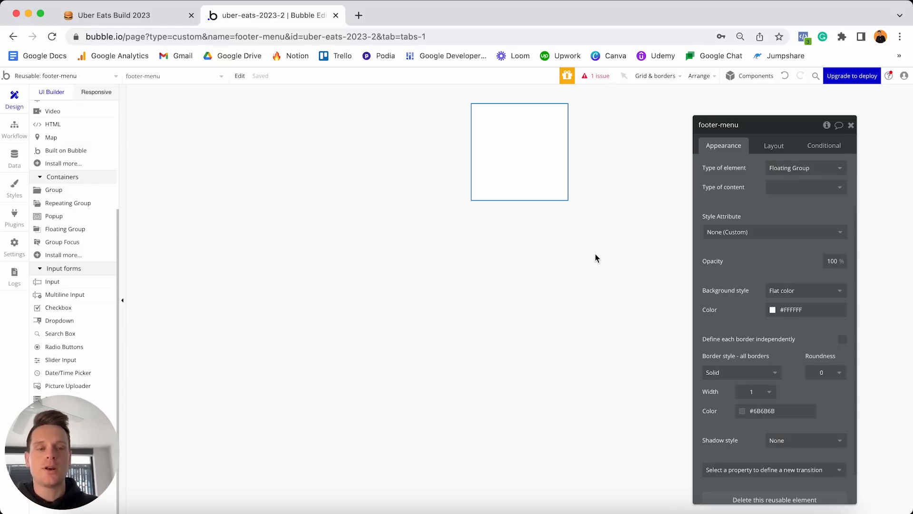
click(772, 146)
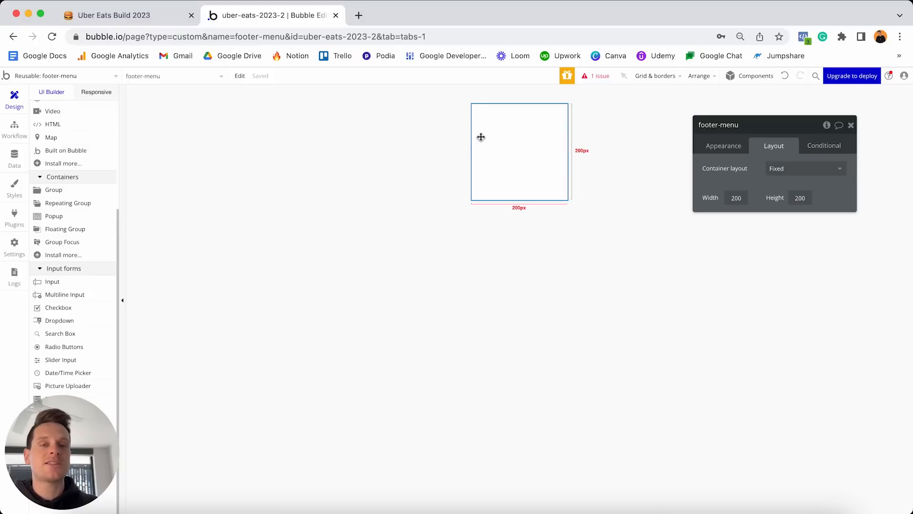
Set the footer-menu's container layout to Row with a builder width of 380.
click(777, 169)
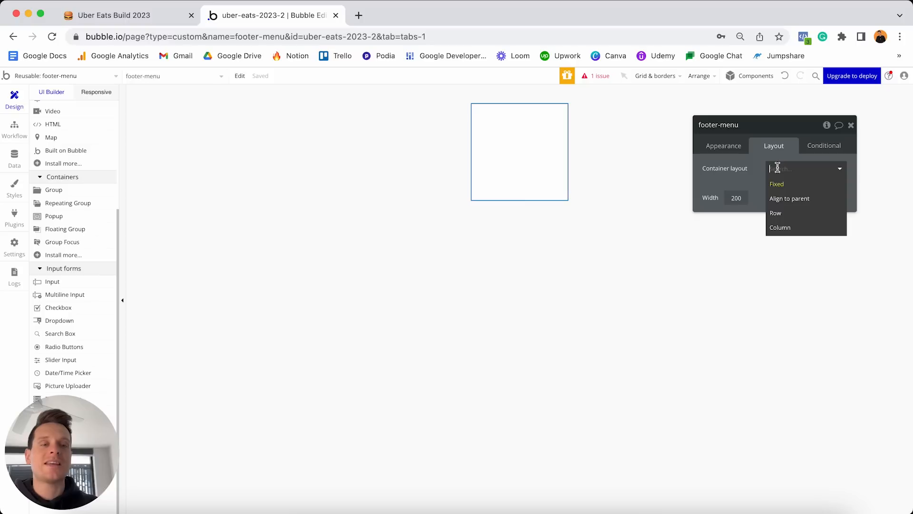
click(787, 215)
click(844, 233)
key(super+a)
text(380)
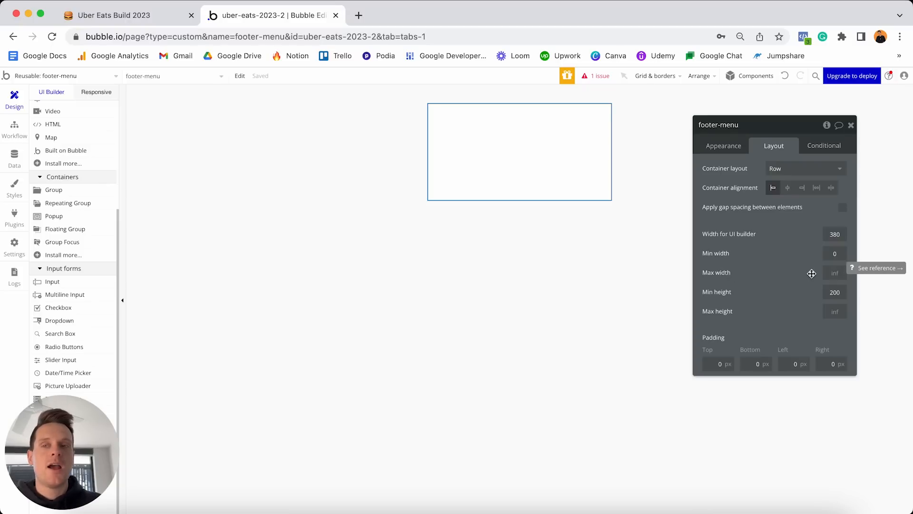
key(ctrl+Up)
click(322, 350)
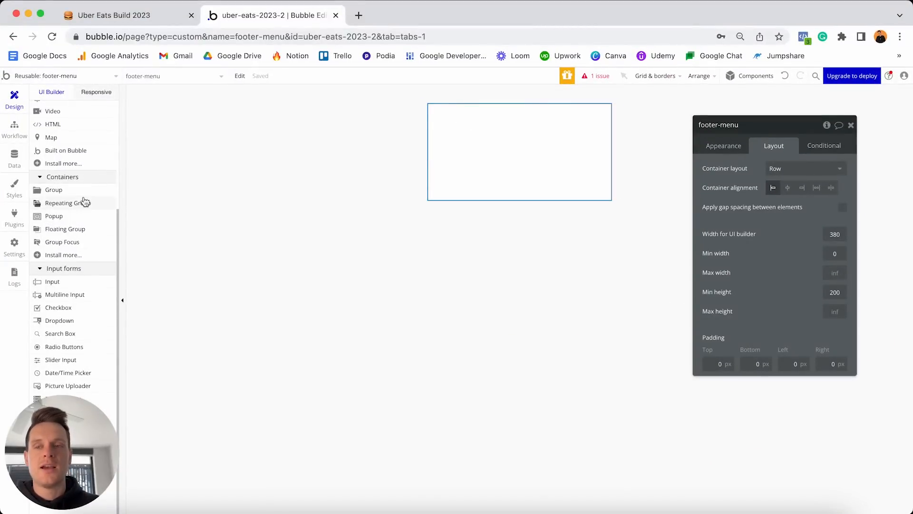
Draw a new 280 × 280 Group A inside the footer-menu.
click(58, 190)
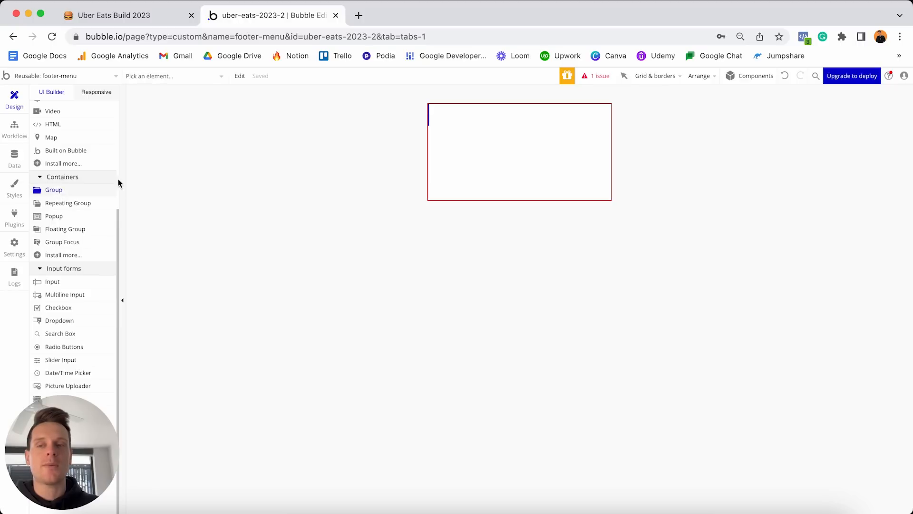
click(469, 139)
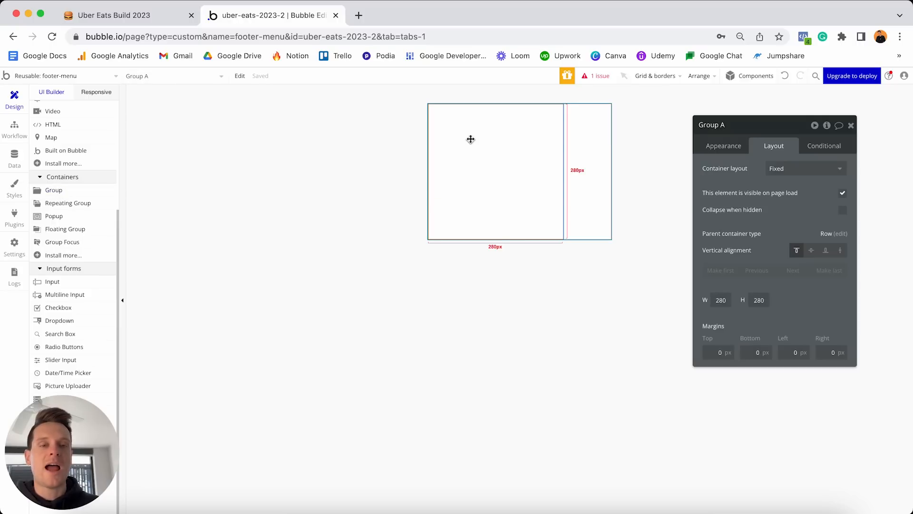
click(720, 149)
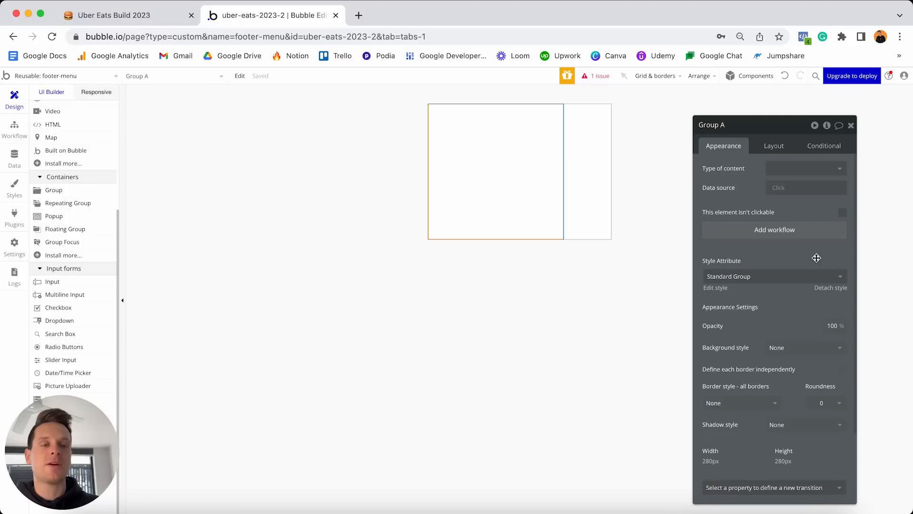
Detach Group A's style and give it a flat light pink #FFE0E0 background.
click(832, 288)
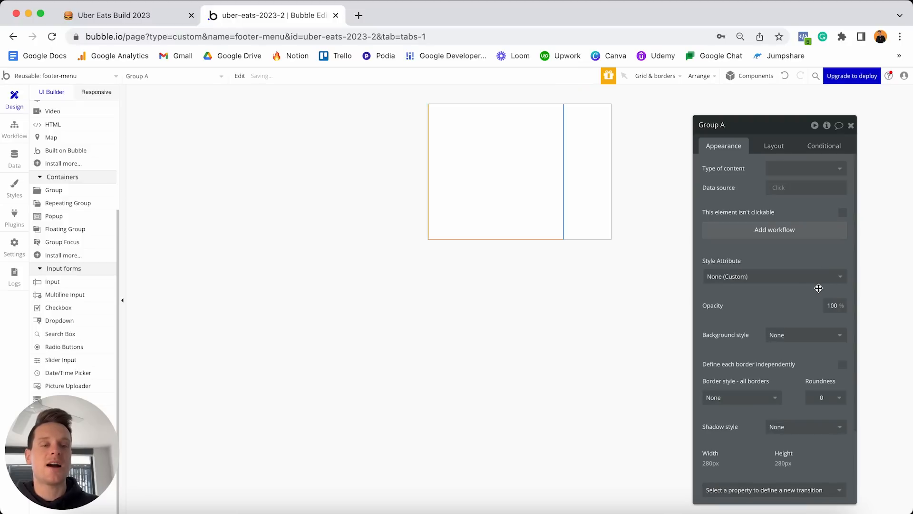
click(796, 302)
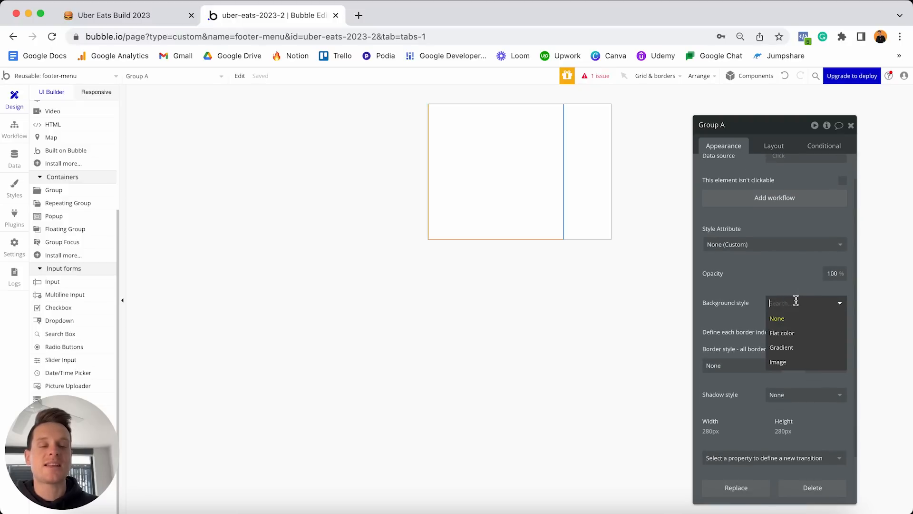
click(782, 331)
click(790, 322)
drag(783, 332, 778, 330)
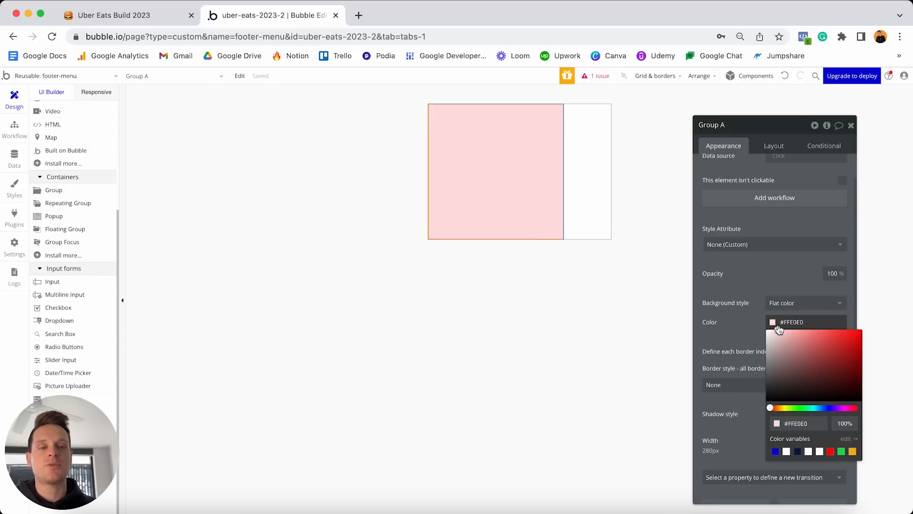
click(785, 303)
click(784, 318)
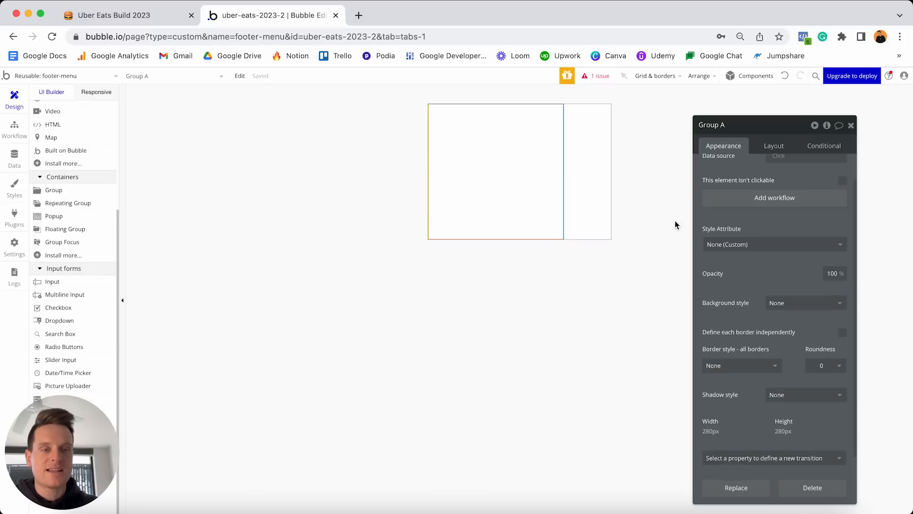
click(804, 305)
click(790, 333)
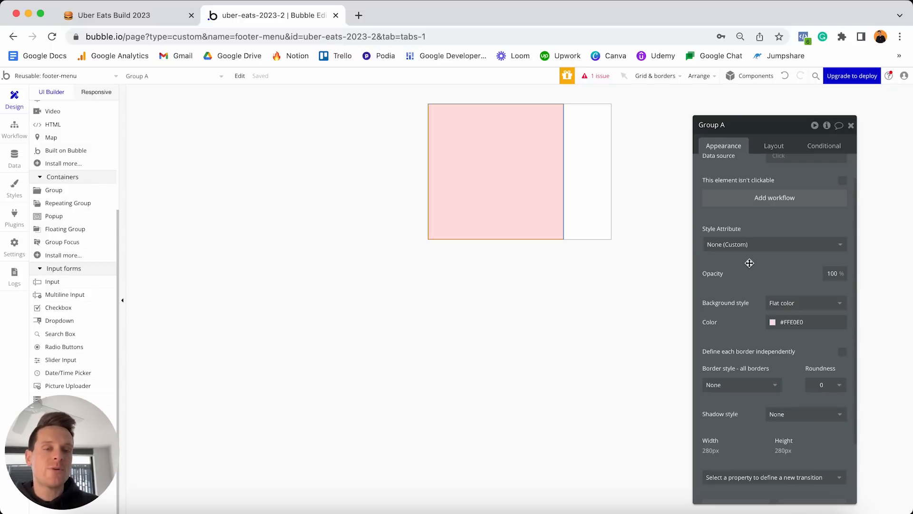
click(792, 302)
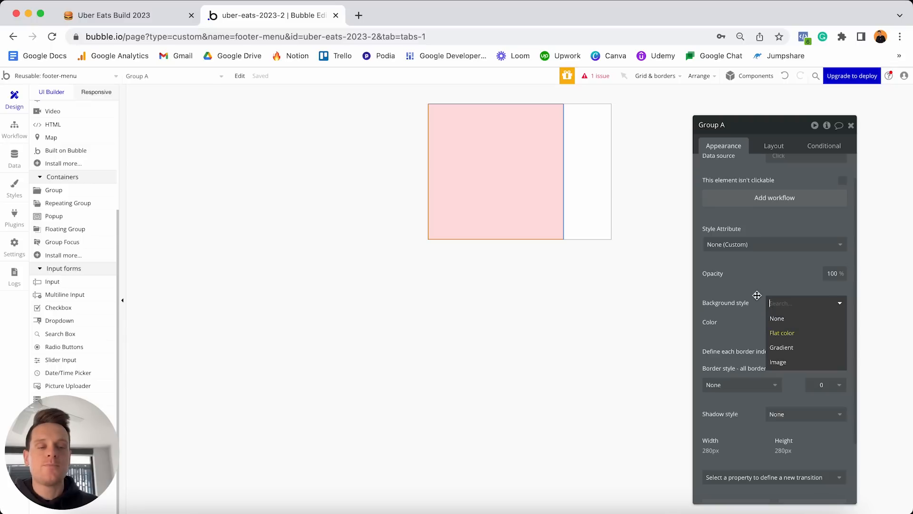
key(Return)
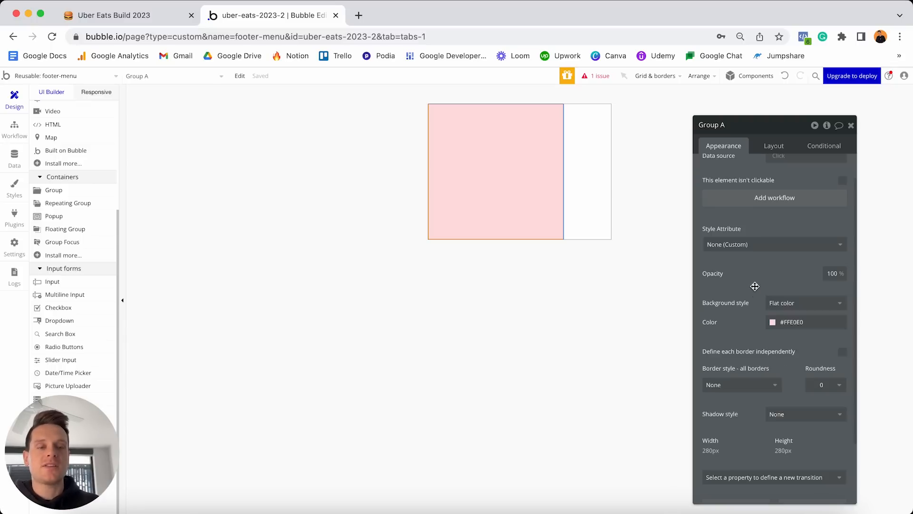
click(798, 322)
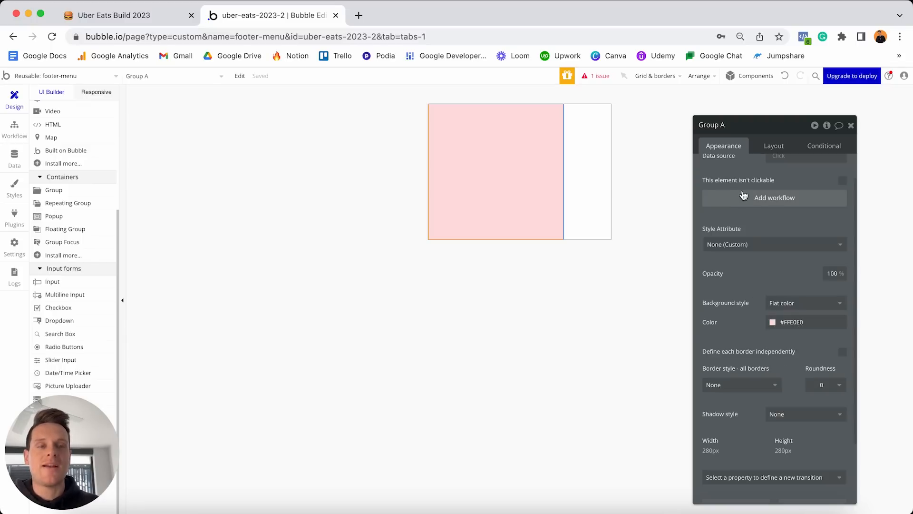
Set Group A's layout to Column, uncheck fixed width and set minimum width to 0.
click(776, 147)
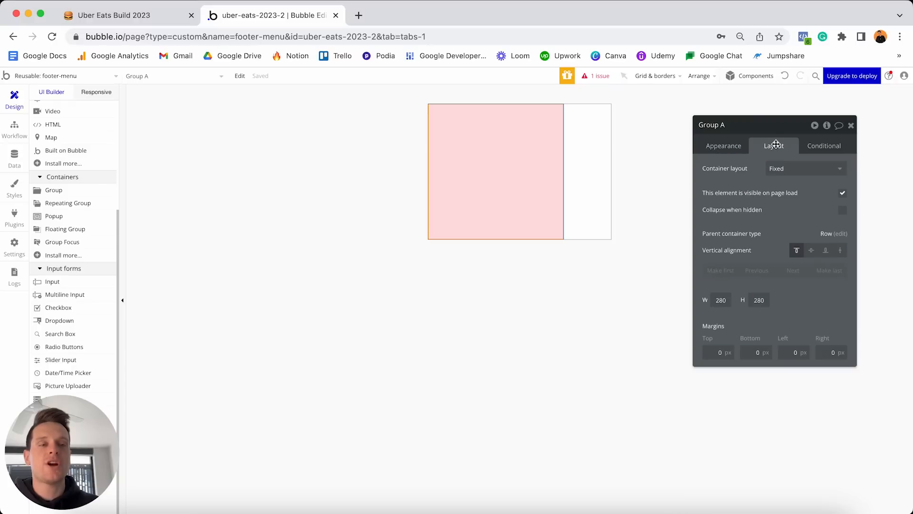
click(792, 169)
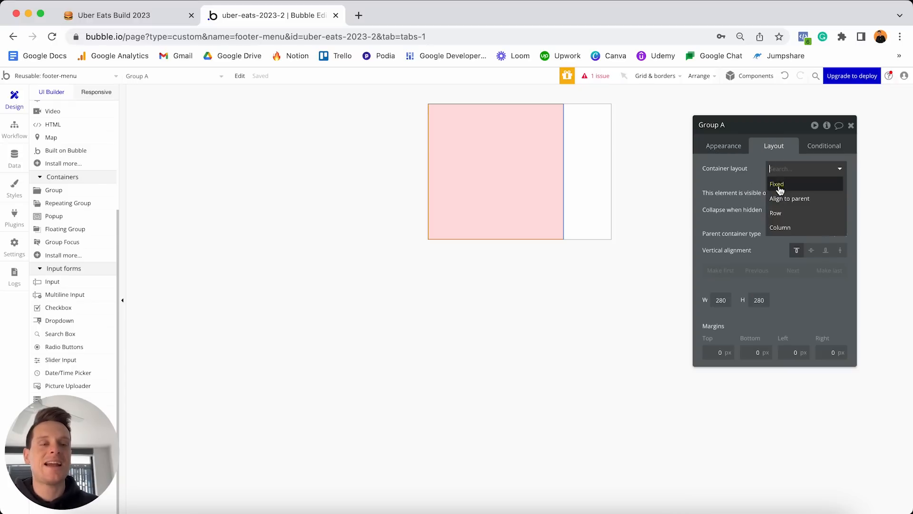
click(784, 227)
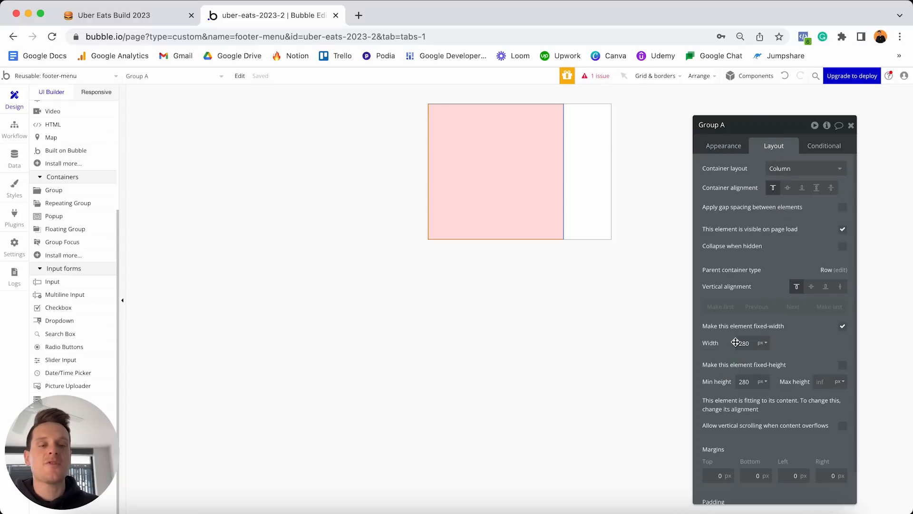
click(843, 328)
click(745, 343)
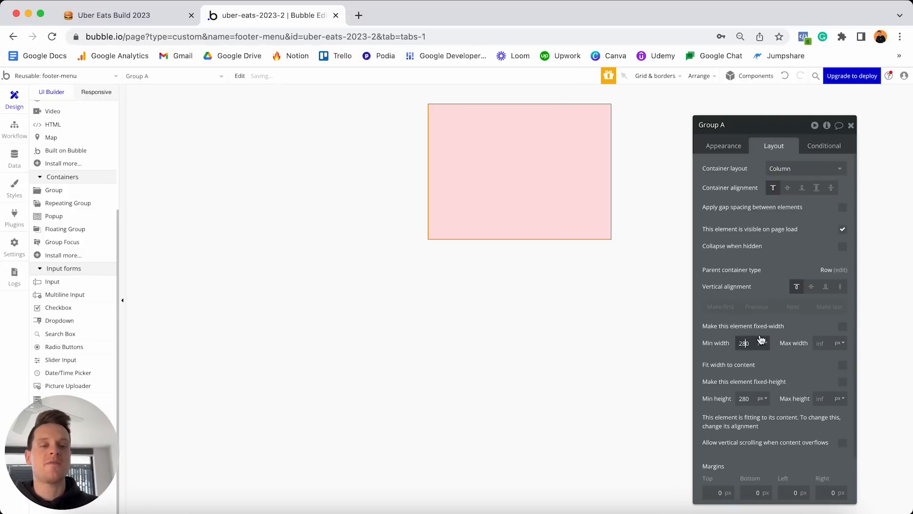
text(0)
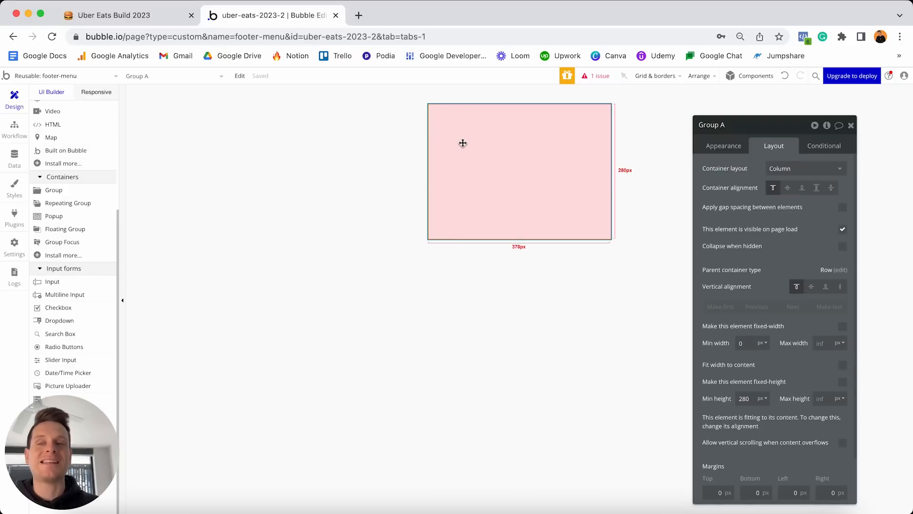
scroll(76, 226, up, 5)
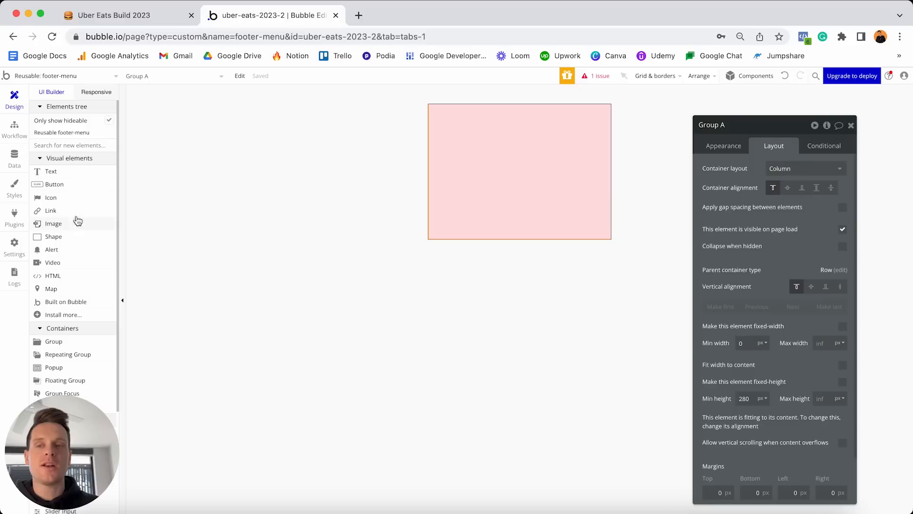
Add a home icon to the pink group, coloured grey #5D5D5D.
click(55, 199)
click(459, 163)
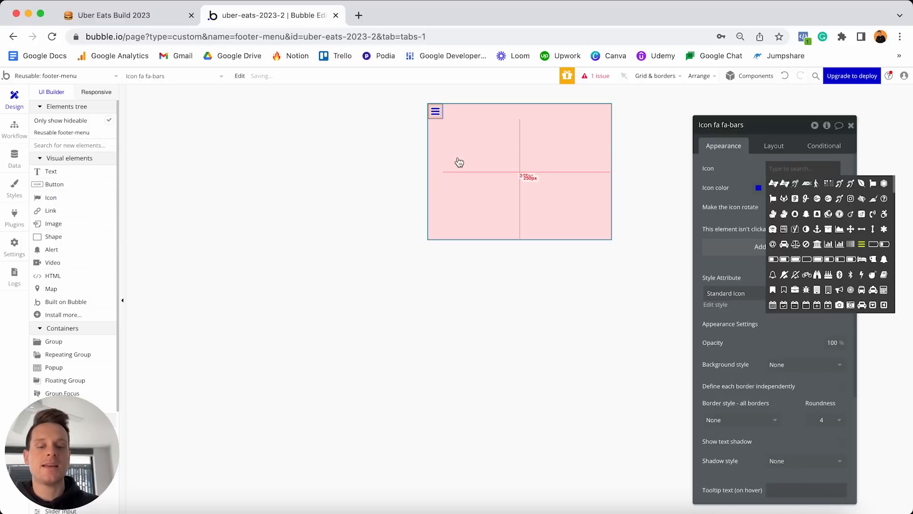
text(home)
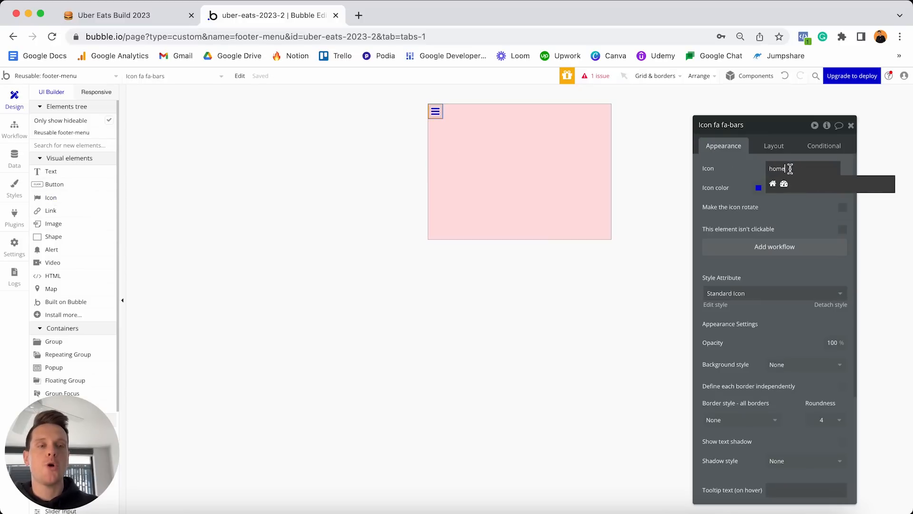
click(773, 186)
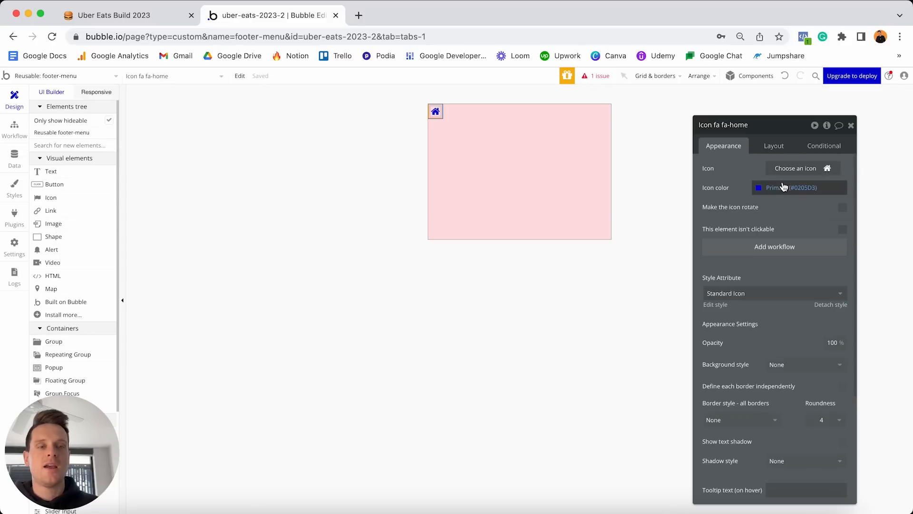
click(783, 187)
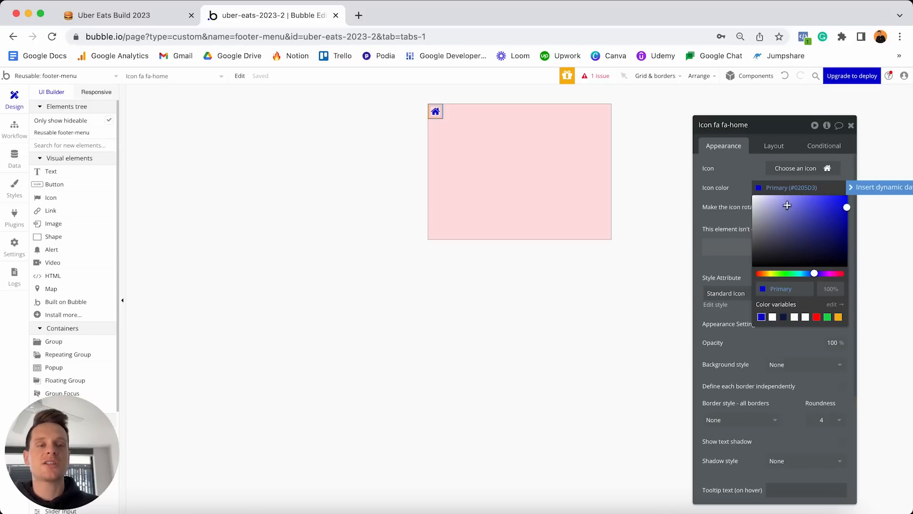
click(796, 290)
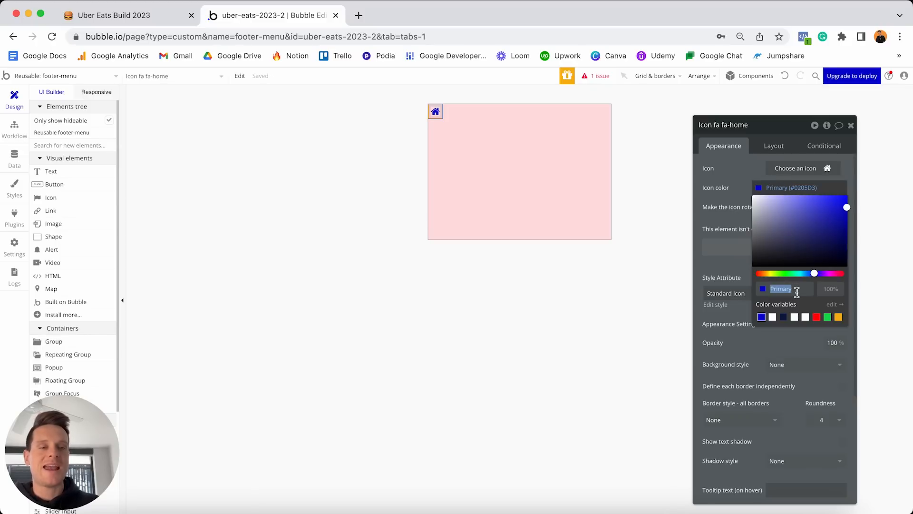
text(#5D5D5D)
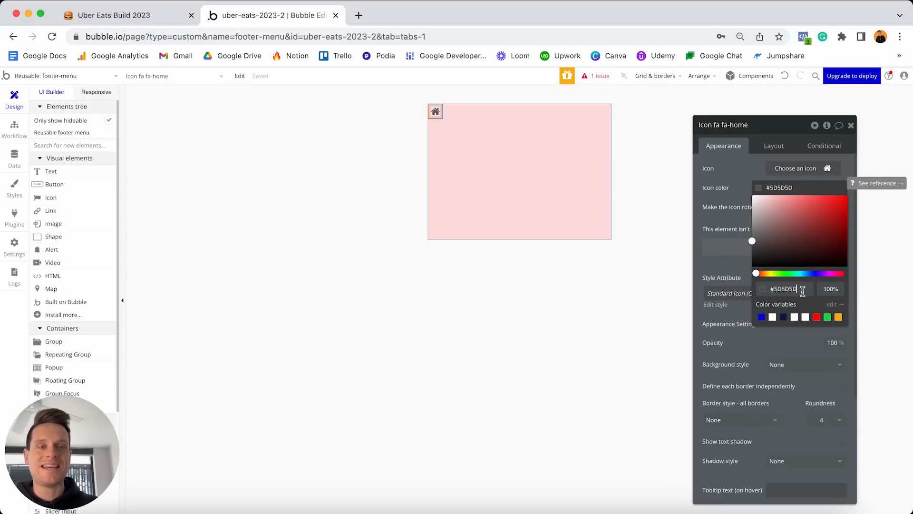
click(742, 191)
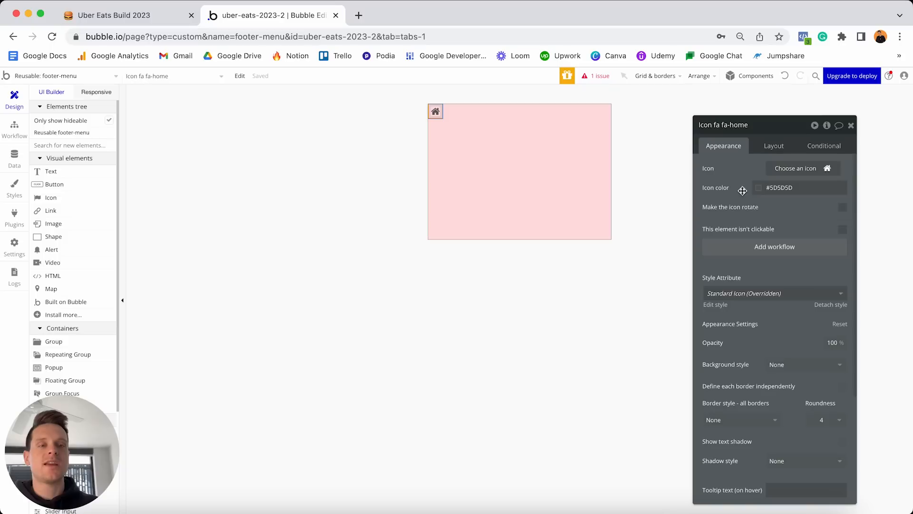
Size the home icon to 35 × 35 px and centre it horizontally.
click(774, 147)
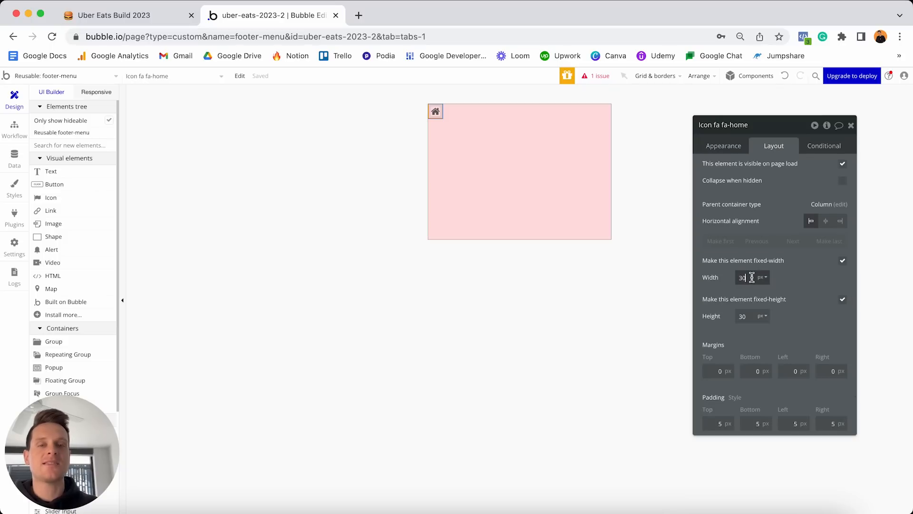
text(35)
click(753, 315)
key(BackSpace)
key(BackSpace)
text(35)
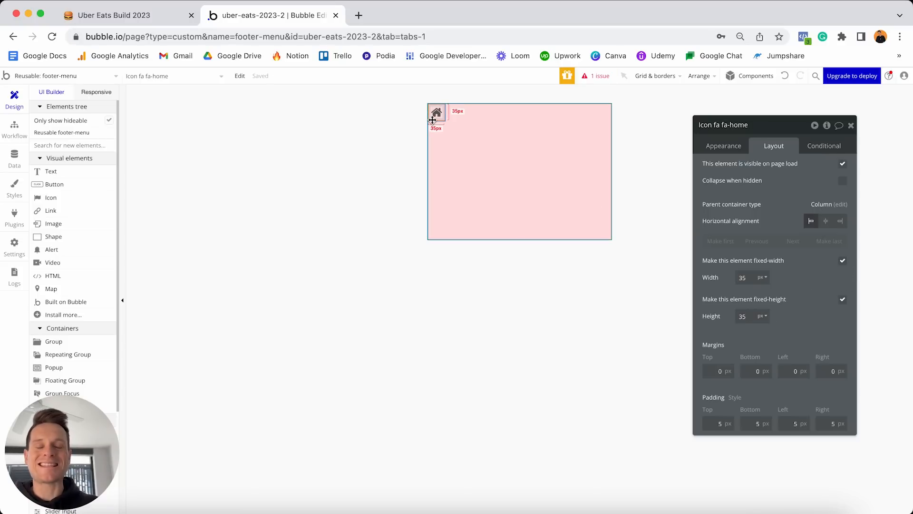
drag(432, 120, 528, 176)
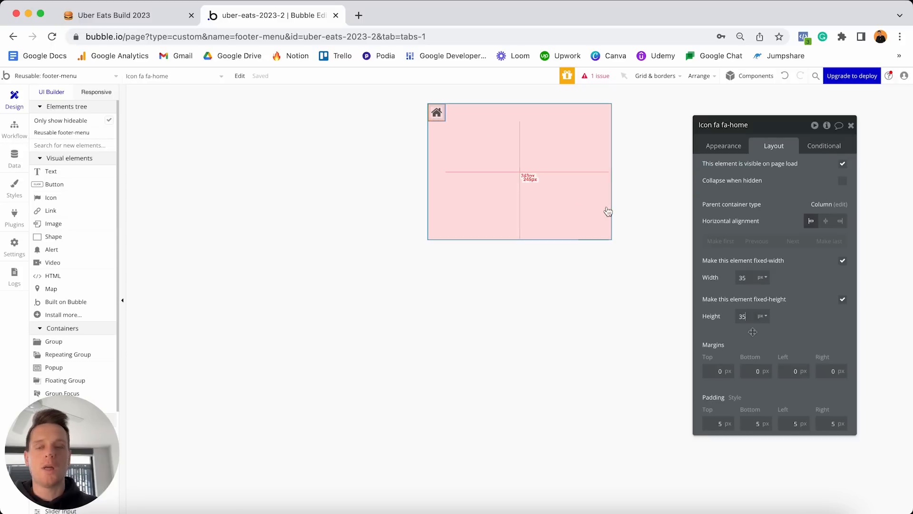
click(826, 221)
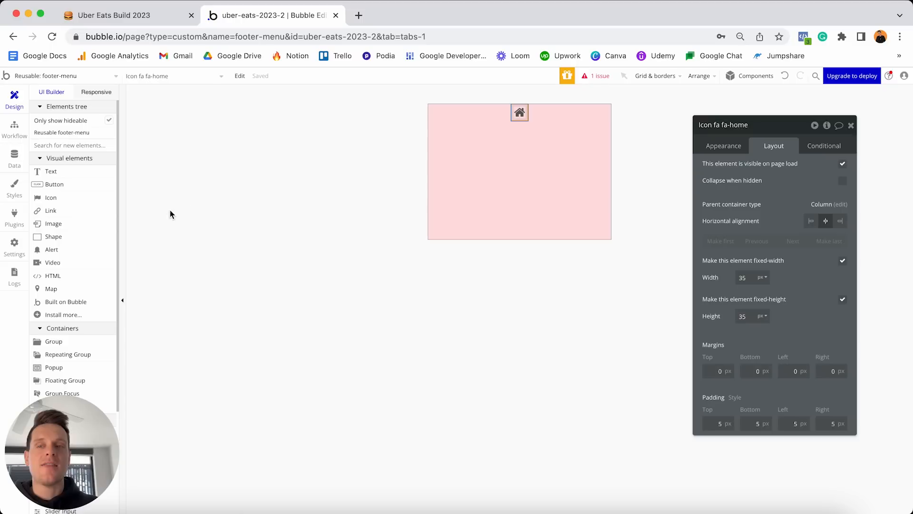
click(81, 173)
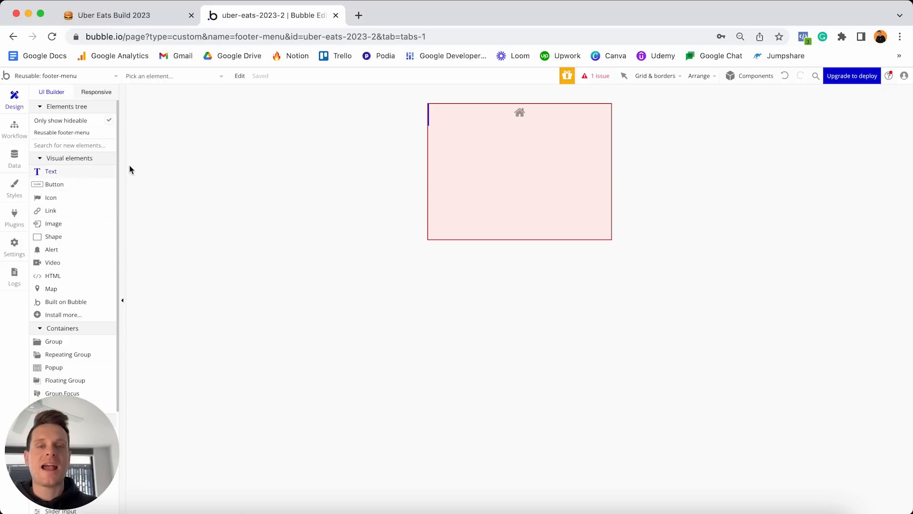
Add a 'Home' text element, detach its style and centre-align the text.
click(431, 145)
text(Home)
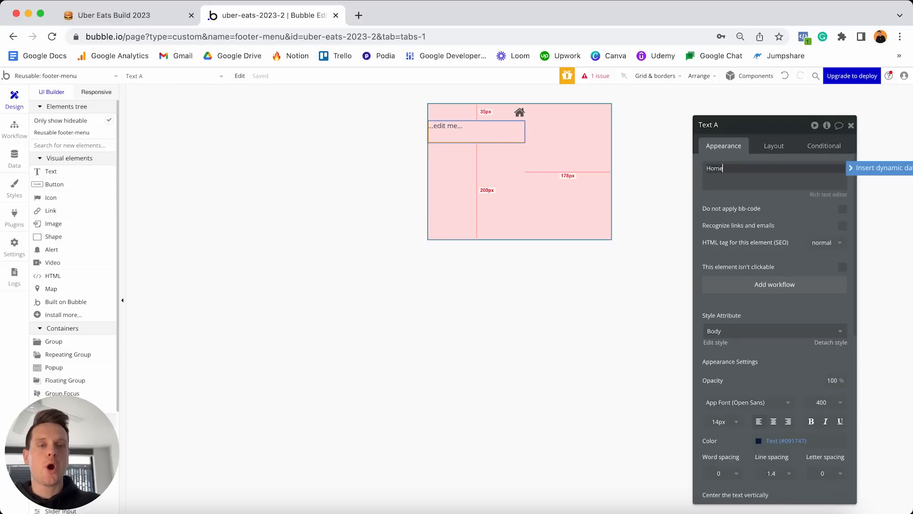
scroll(809, 309, down, 3)
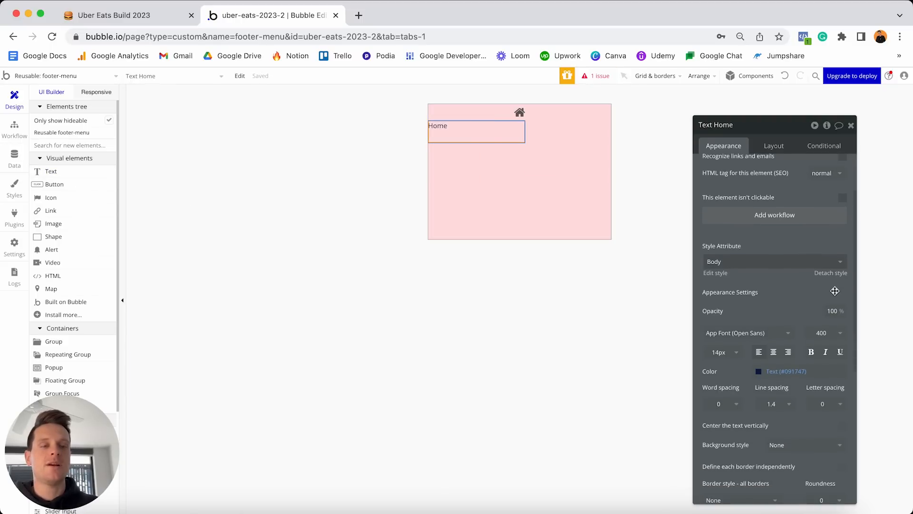
click(831, 272)
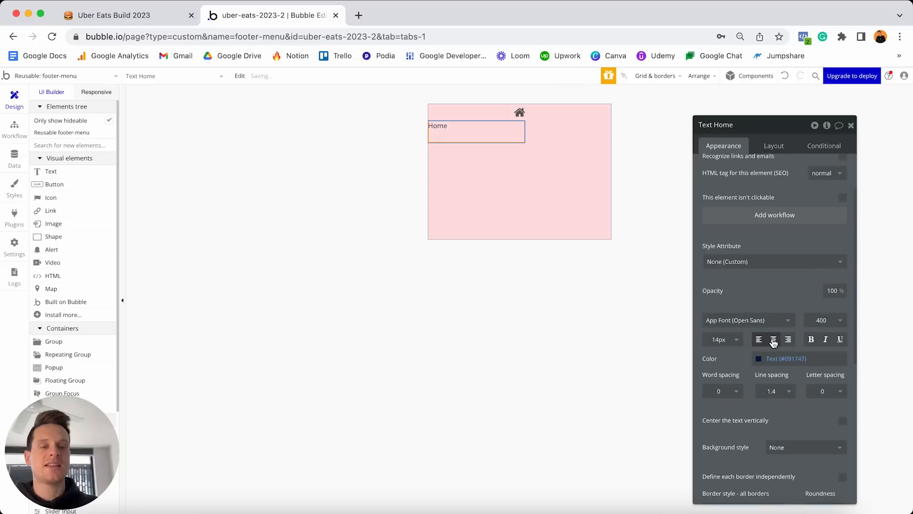
click(774, 340)
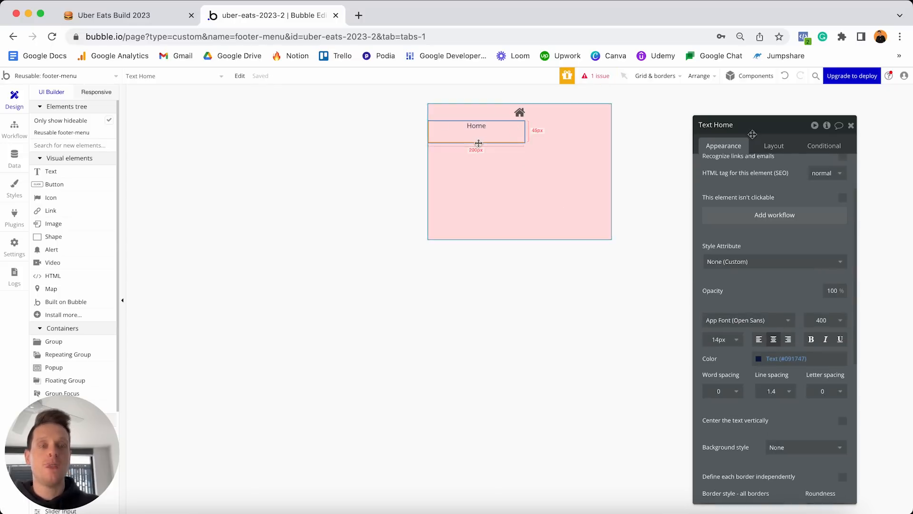
Make the Home text fit its content width with minimum width and height 0, centred horizontally.
click(770, 147)
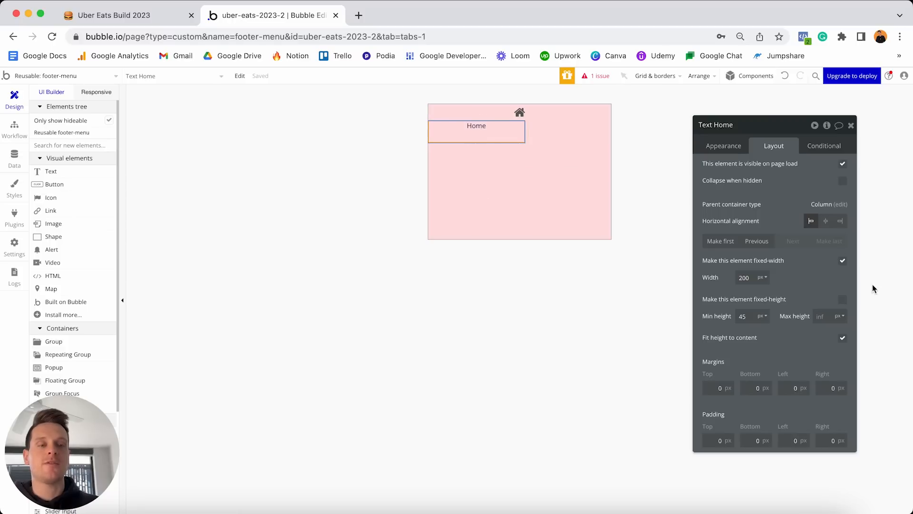
click(842, 262)
double_click(751, 278)
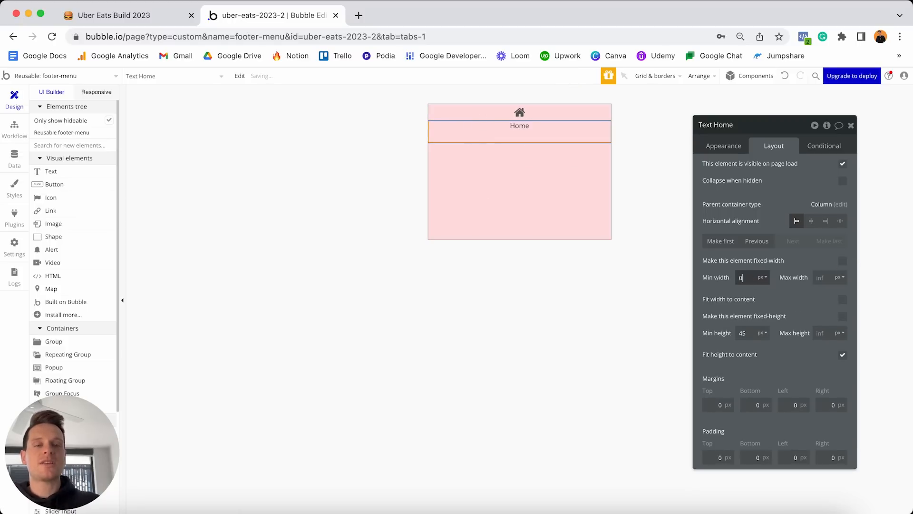
text(0)
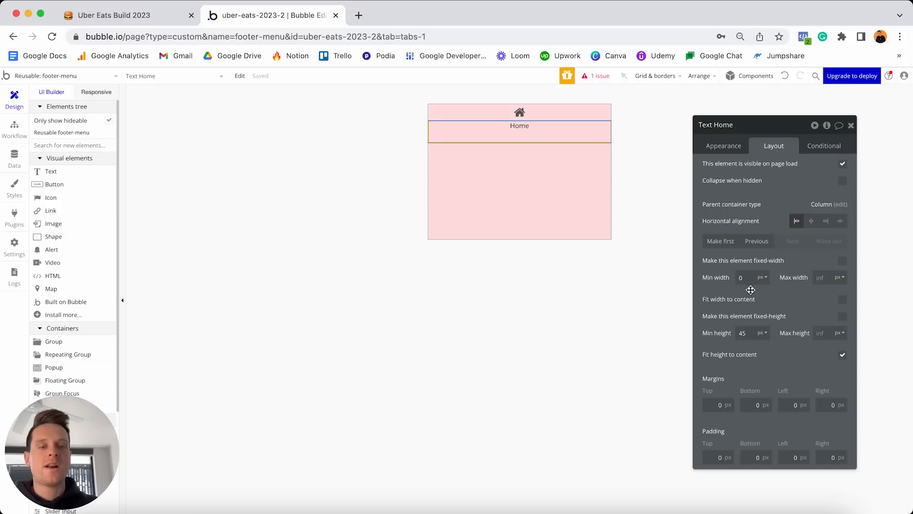
click(753, 332)
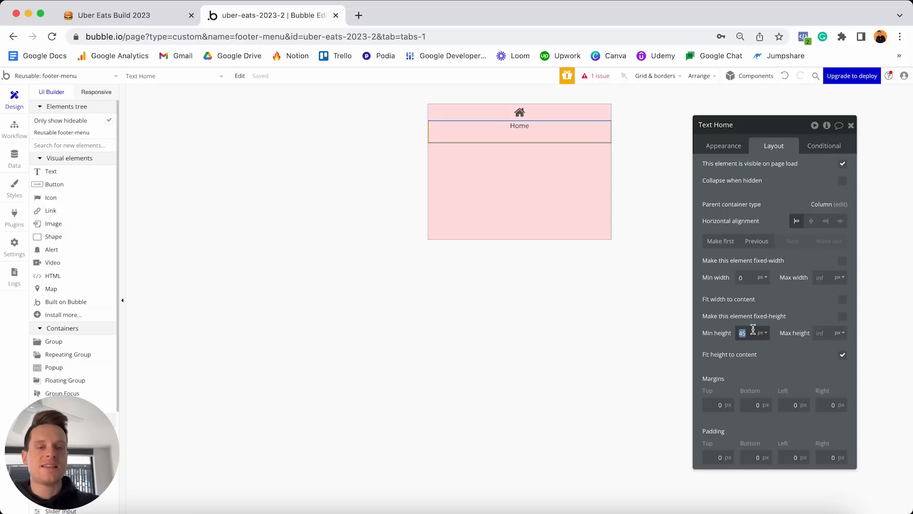
text(0)
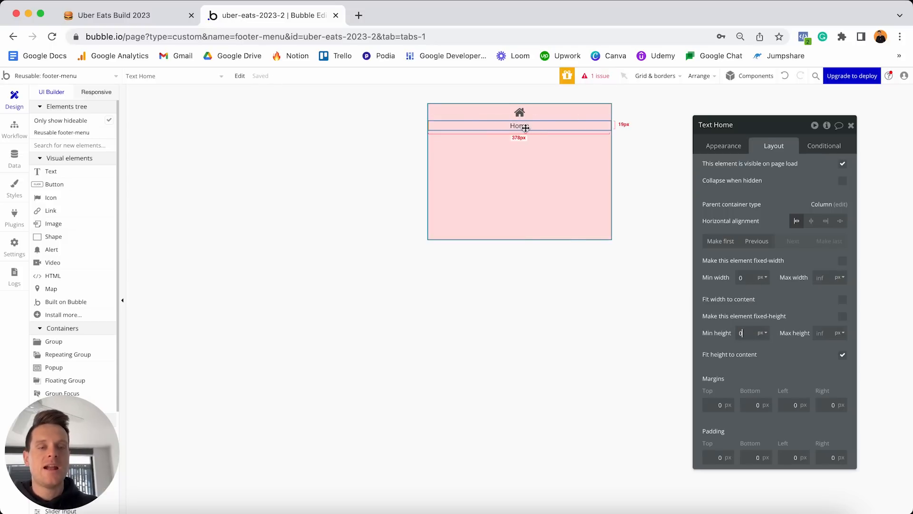
click(843, 300)
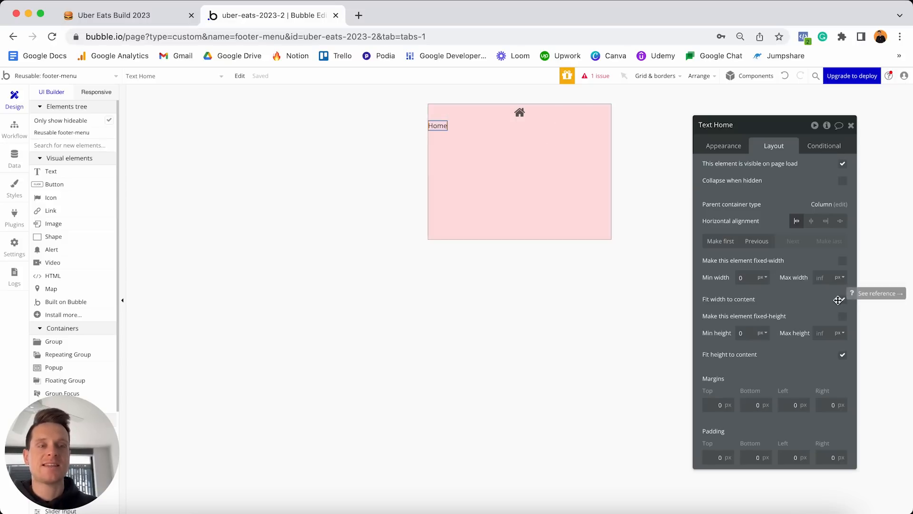
click(810, 221)
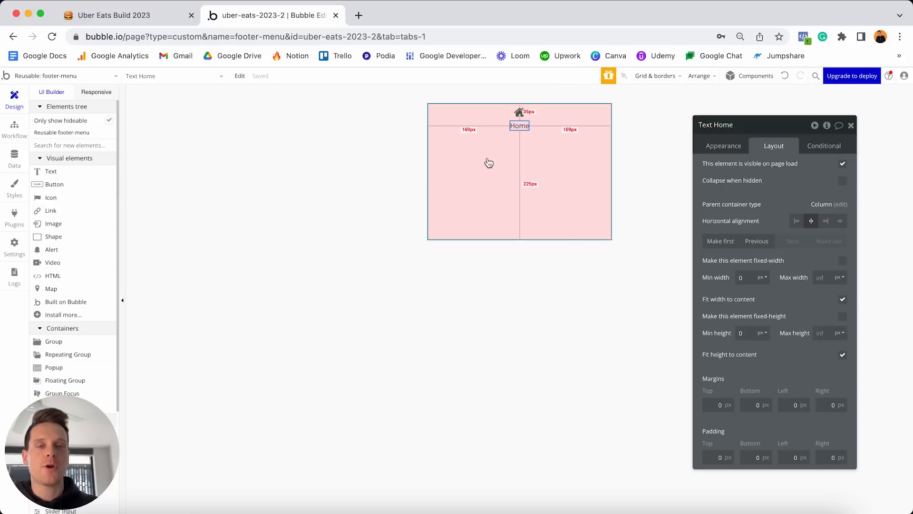
Give the Home text 10 px bottom, left and right margins.
click(748, 404)
text(2)
click(782, 404)
text(1)
click(781, 405)
text(1)
click(823, 404)
text(1)
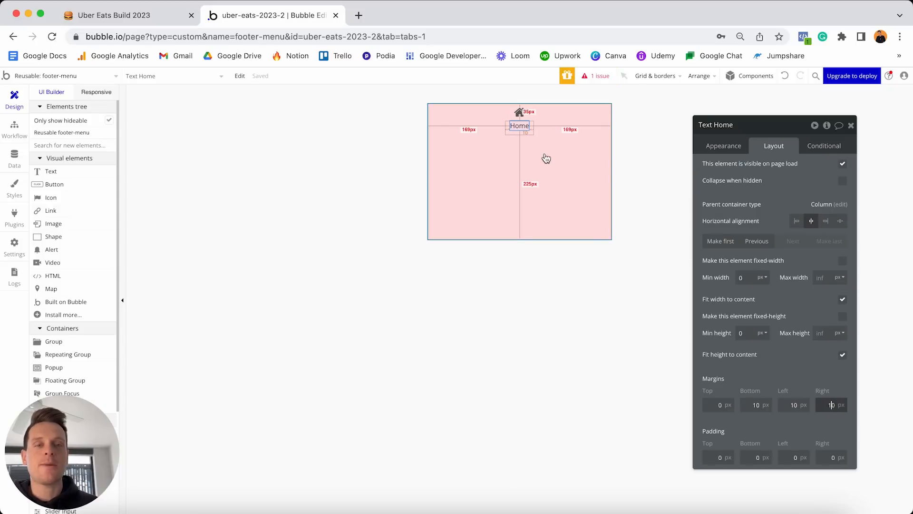
click(563, 156)
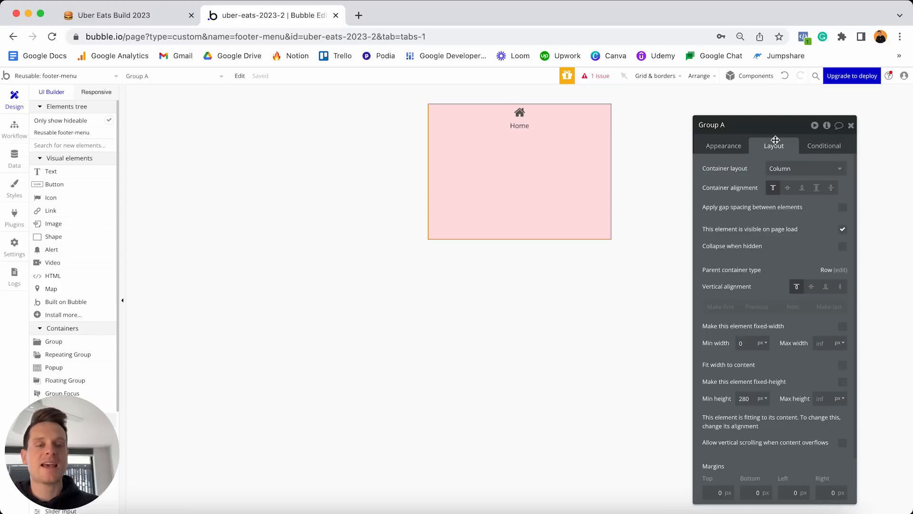
Set the group's minimum height to 0, fit width to content, and centre it vertically.
text(0)
drag(542, 124, 514, 114)
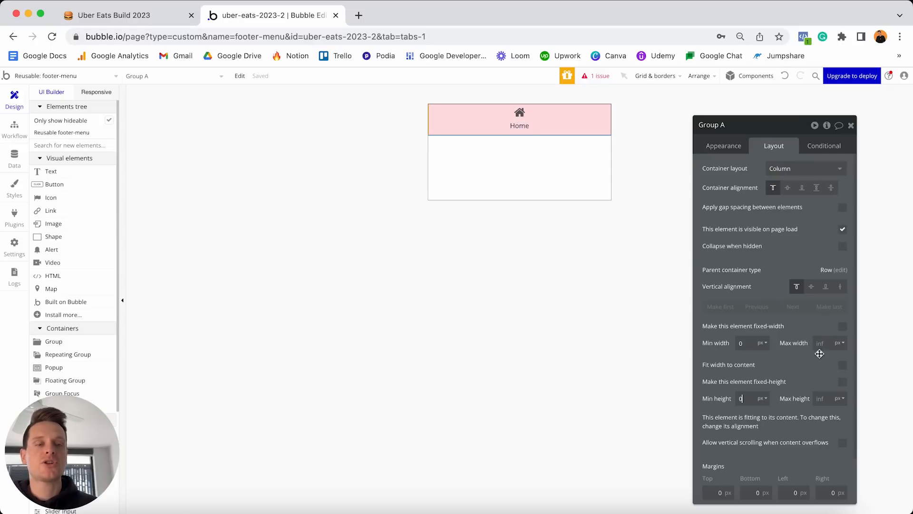
click(843, 366)
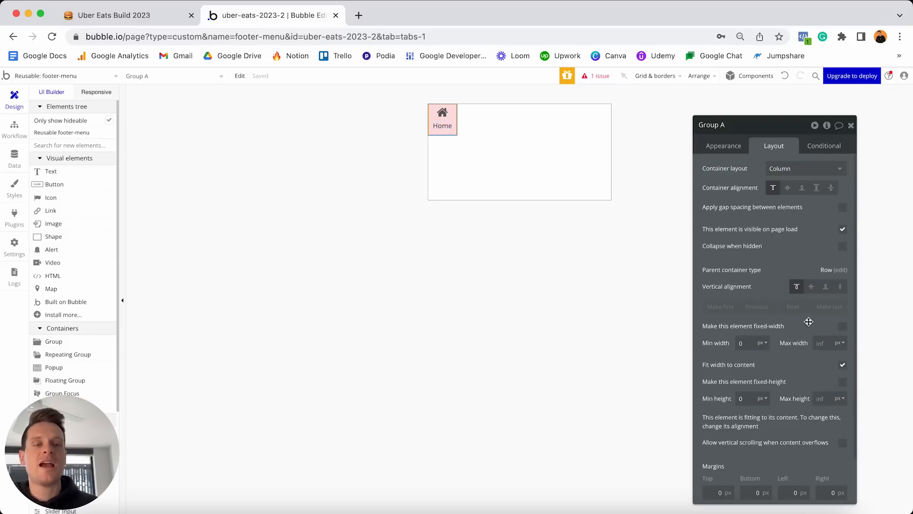
click(811, 287)
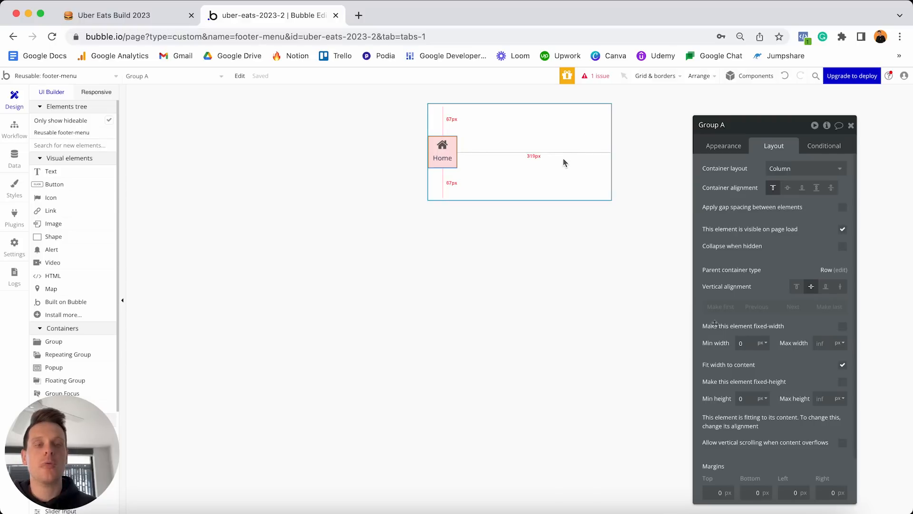
Give the group 10 px top, bottom, left and right margins.
click(718, 493)
text(1)
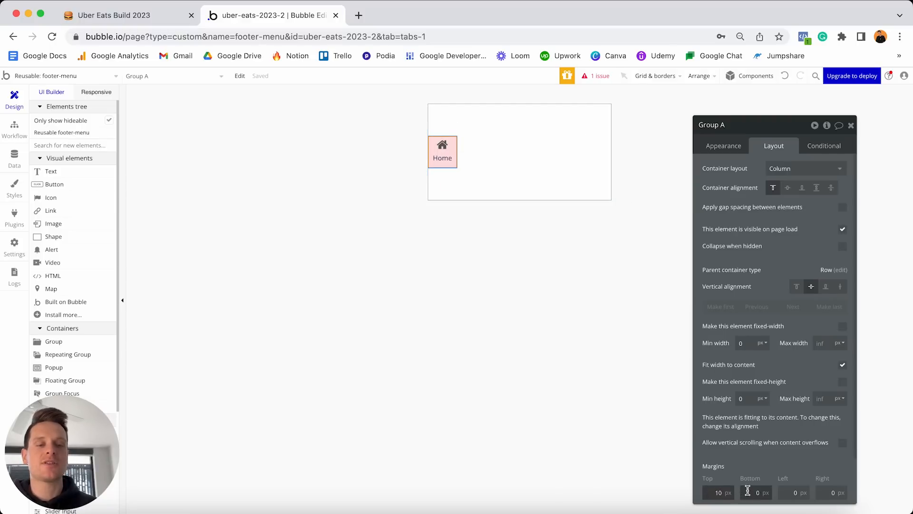
click(755, 493)
text(1)
click(790, 492)
text(1)
click(827, 492)
text(1)
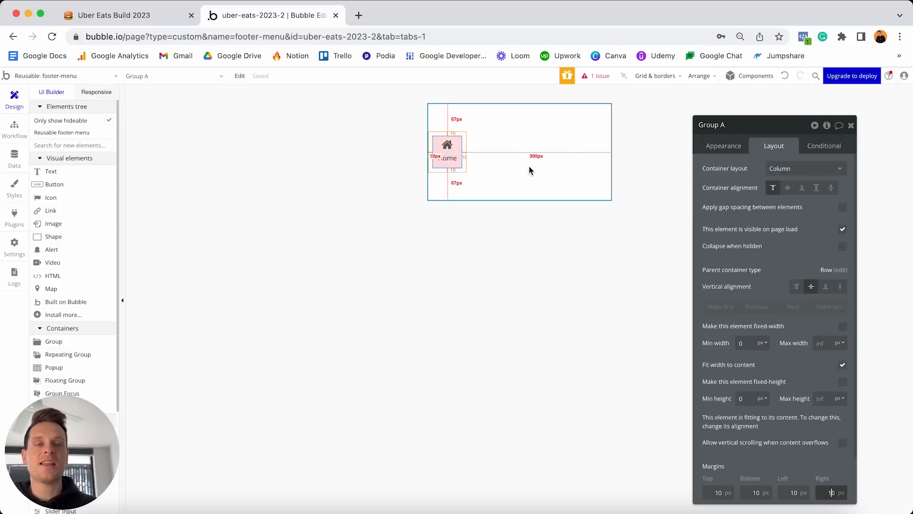
Rename the group to 'Group - Home'.
click(718, 124)
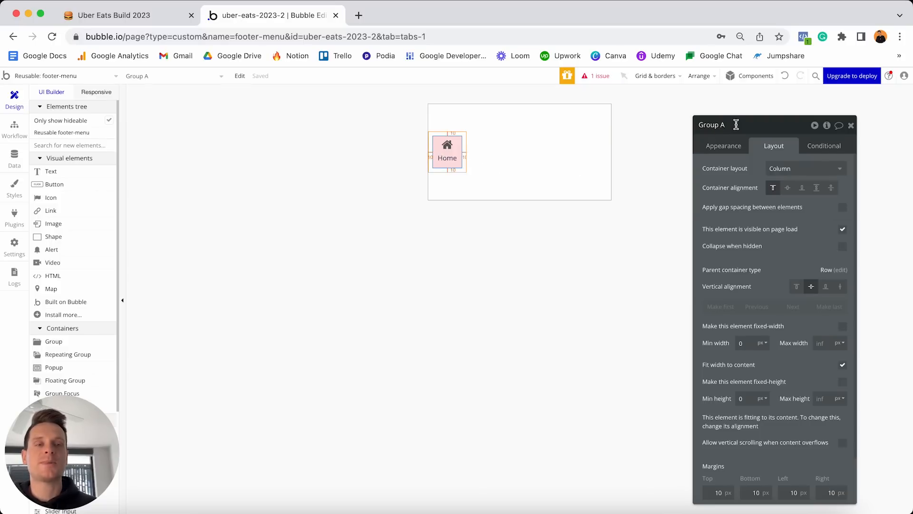
key(BackSpace)
key(BackSpace)
text(- Home)
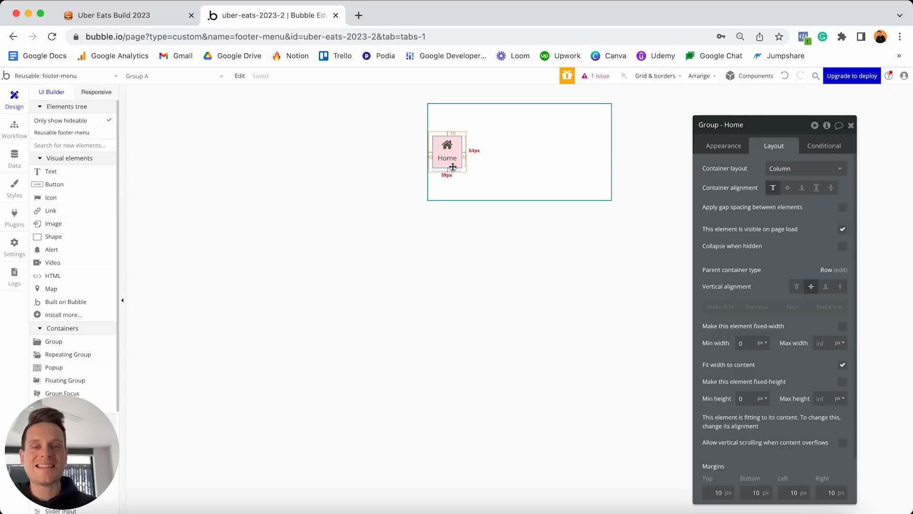
Duplicate Group - Home and rename the copy 'Group - Activity'.
key(super+c)
key(super+v)
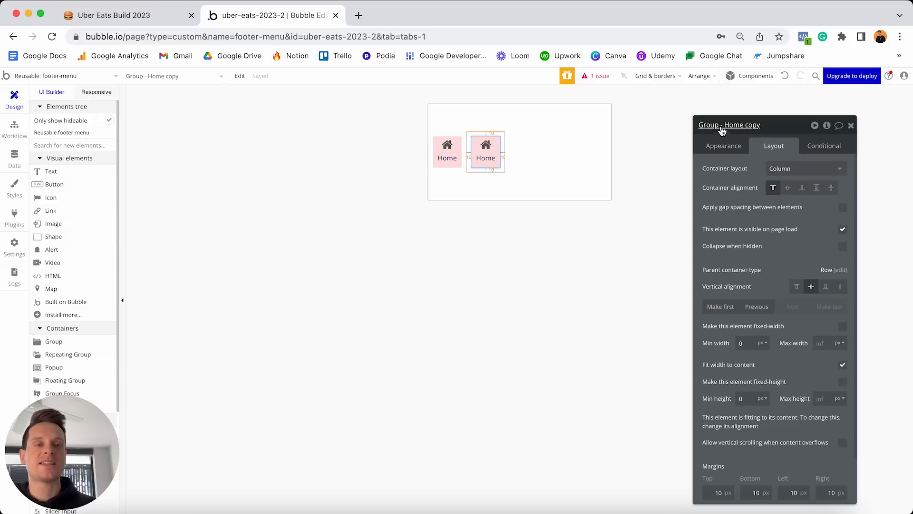
text(Activity)
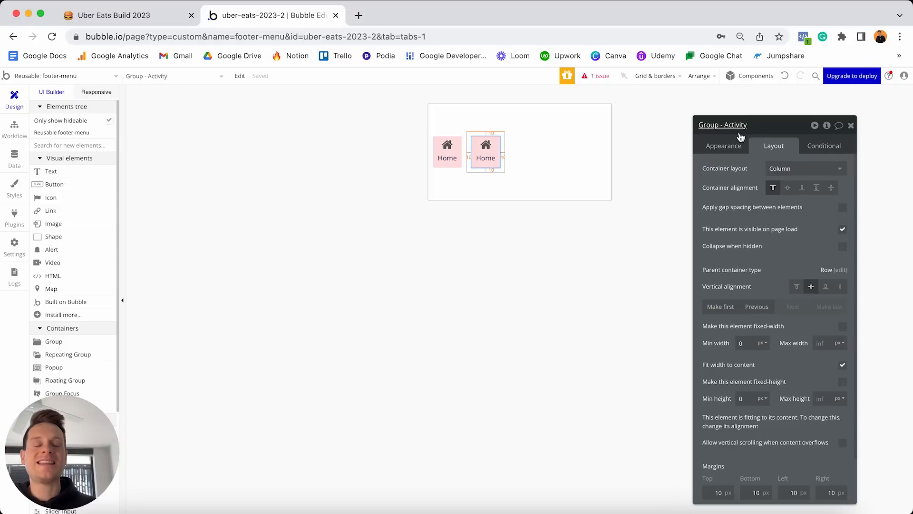
Replace the copy's house icon with the fa-list-ul list icon.
click(485, 145)
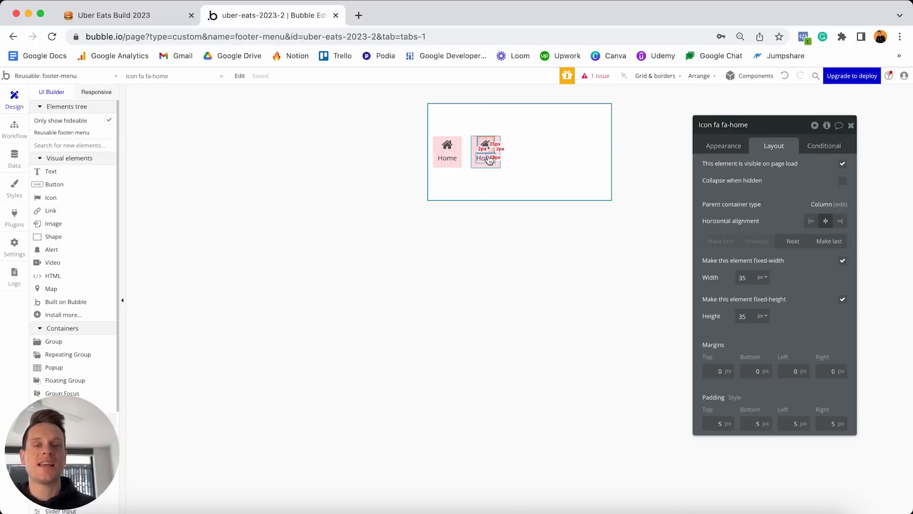
click(723, 146)
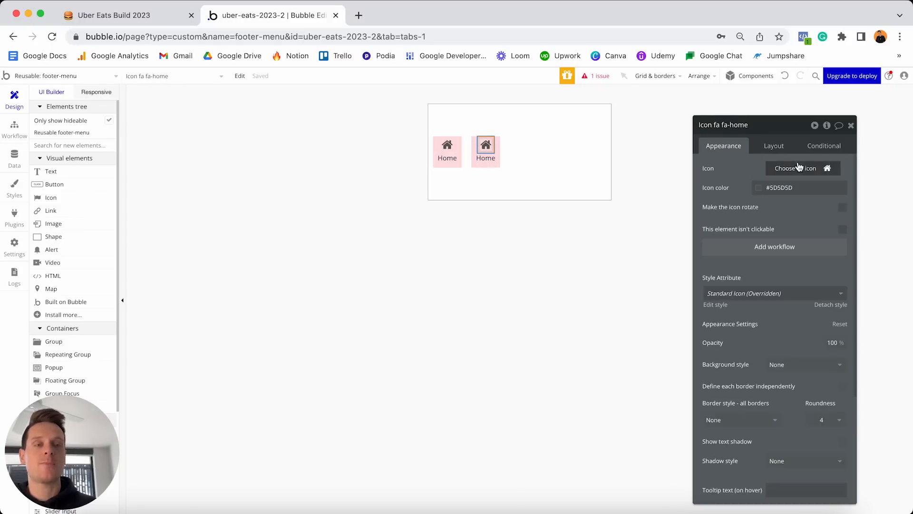
click(800, 169)
text(list)
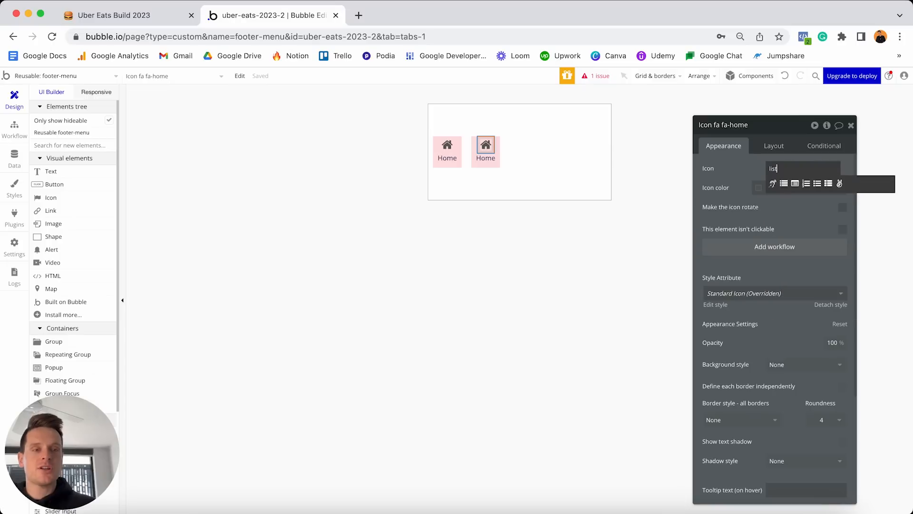
click(817, 184)
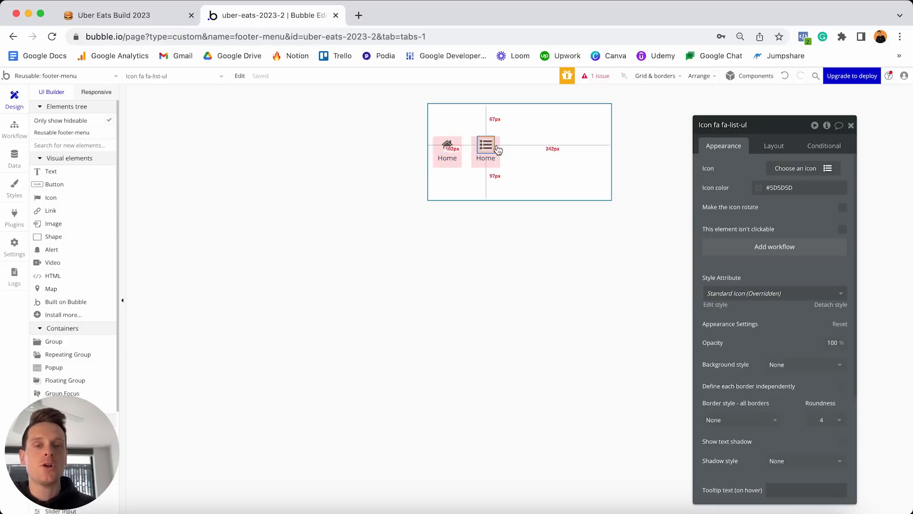
Change the copy's label text from Home to 'Activity'.
click(484, 162)
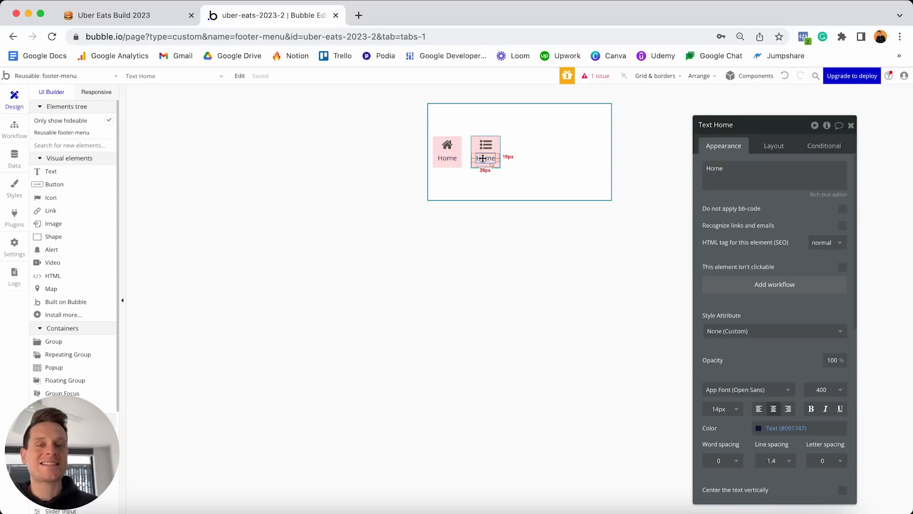
triple_click(733, 169)
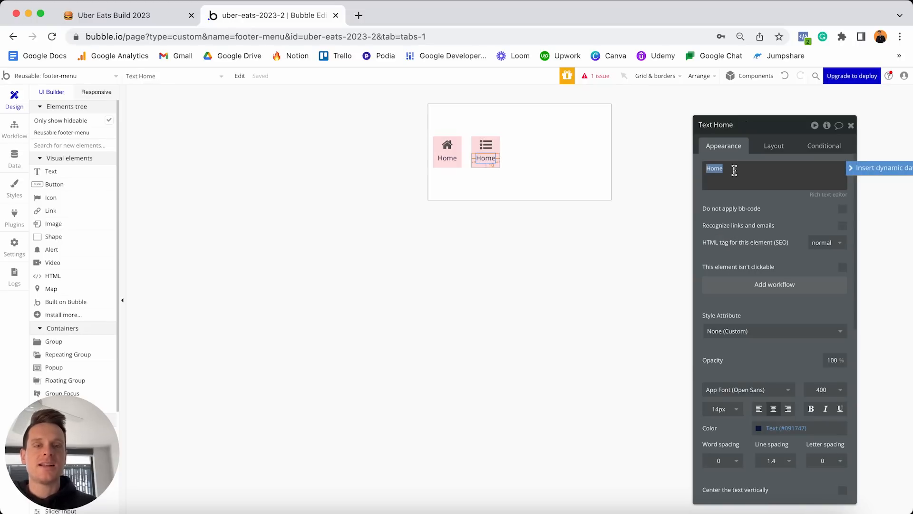
text(Ac)
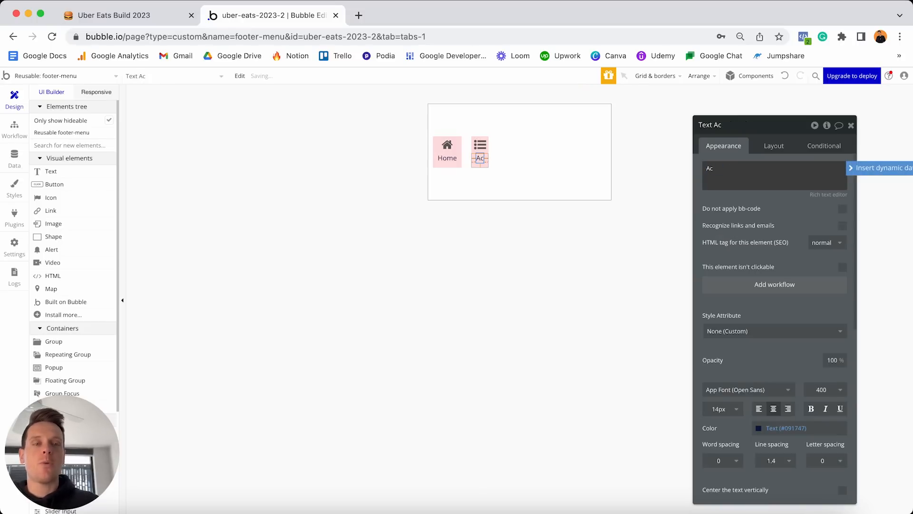
text(tivity)
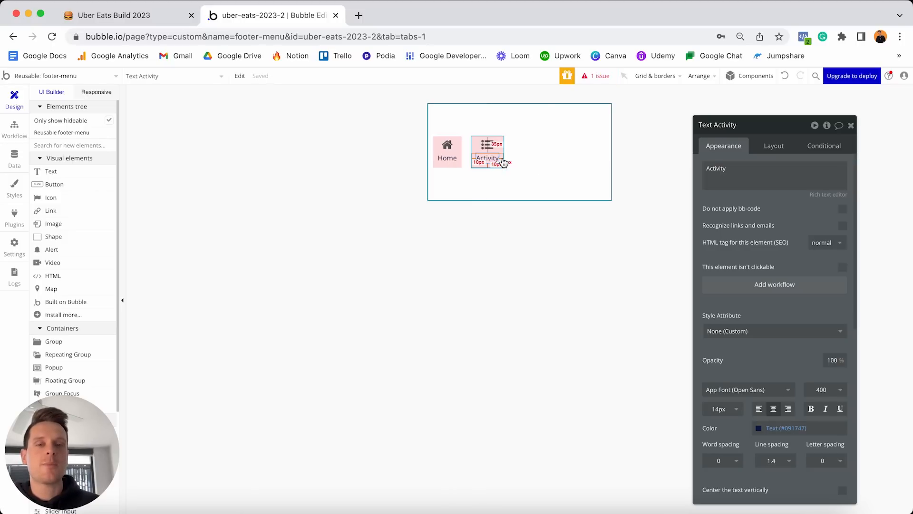
Copy and paste Group - Activity to create a third footer item.
click(503, 163)
key(ctrl+c)
key(ctrl+v)
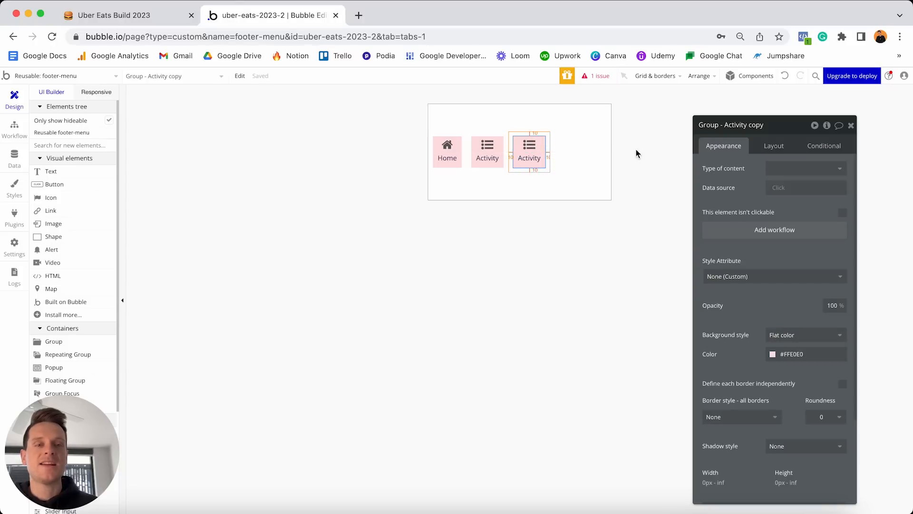
Rename the third item 'Group - Account' and give it the fa-user person icon.
double_click(735, 124)
text(Account)
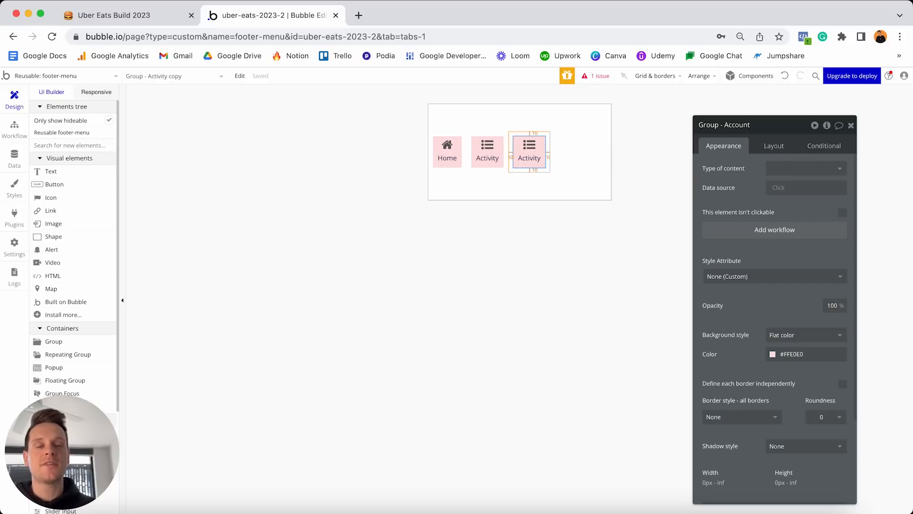
click(529, 145)
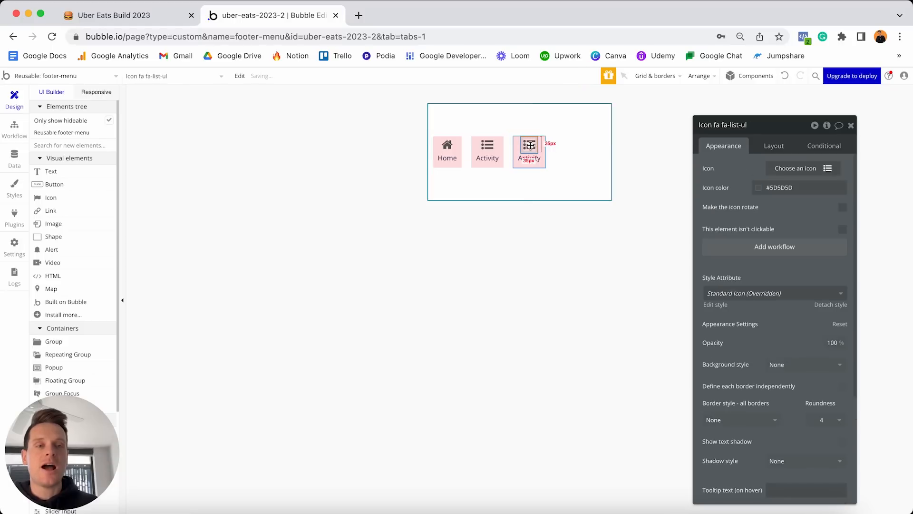
click(795, 169)
text(user)
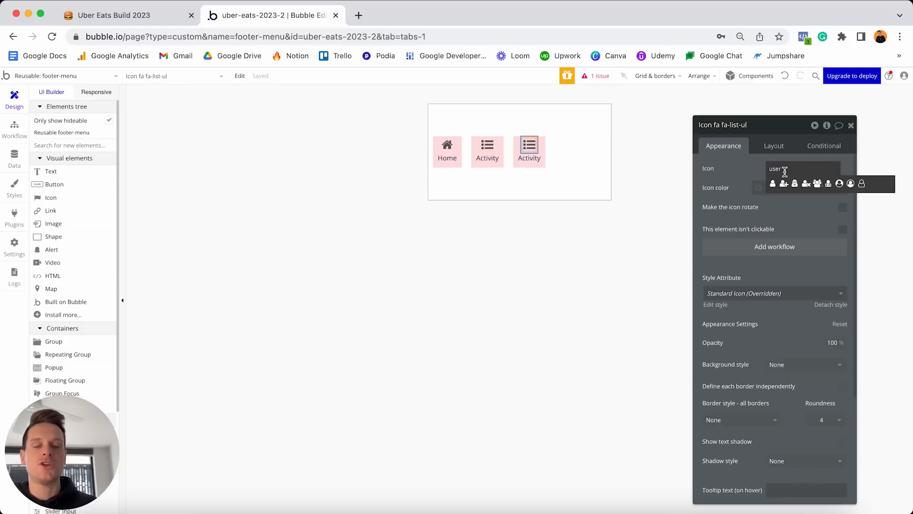
click(772, 183)
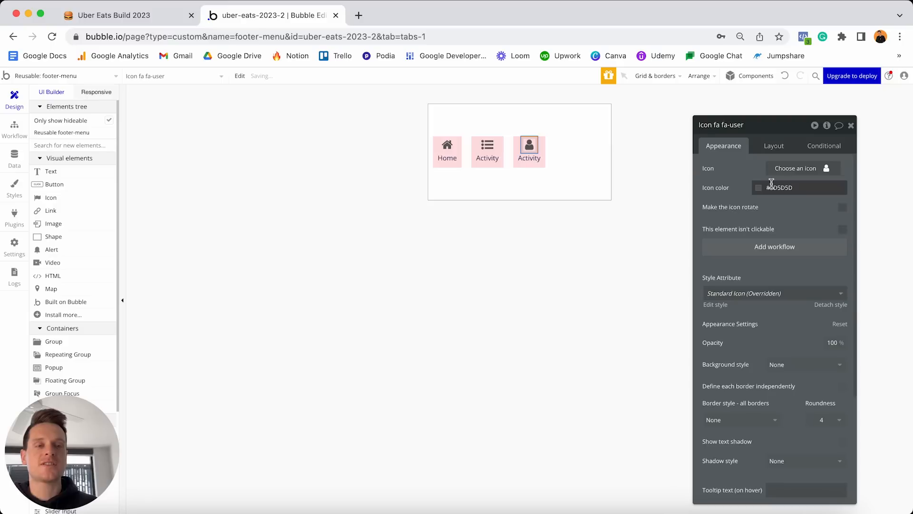
Change the third item's label text to 'Account'.
click(529, 158)
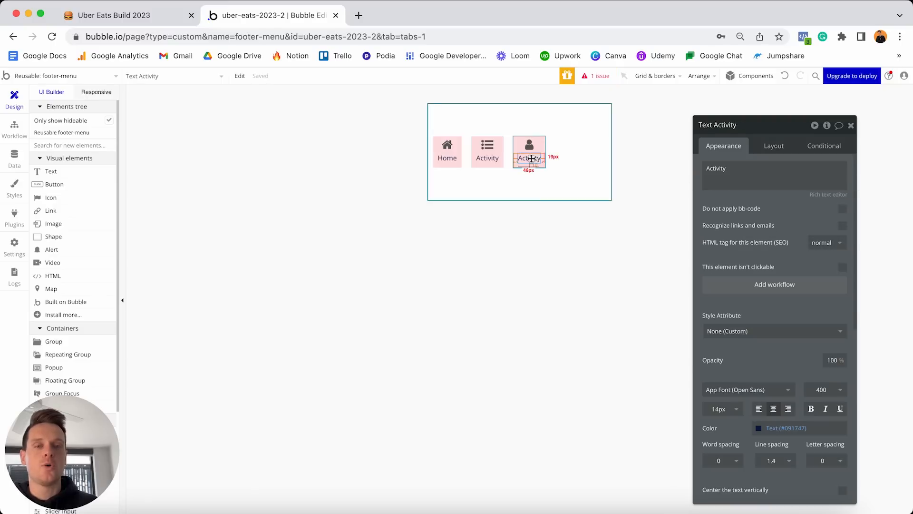
double_click(736, 173)
text(Account)
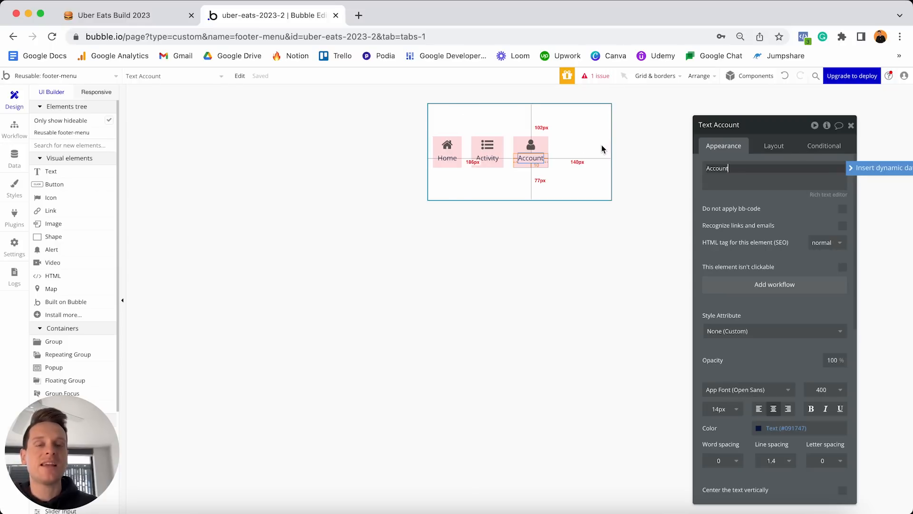
click(590, 155)
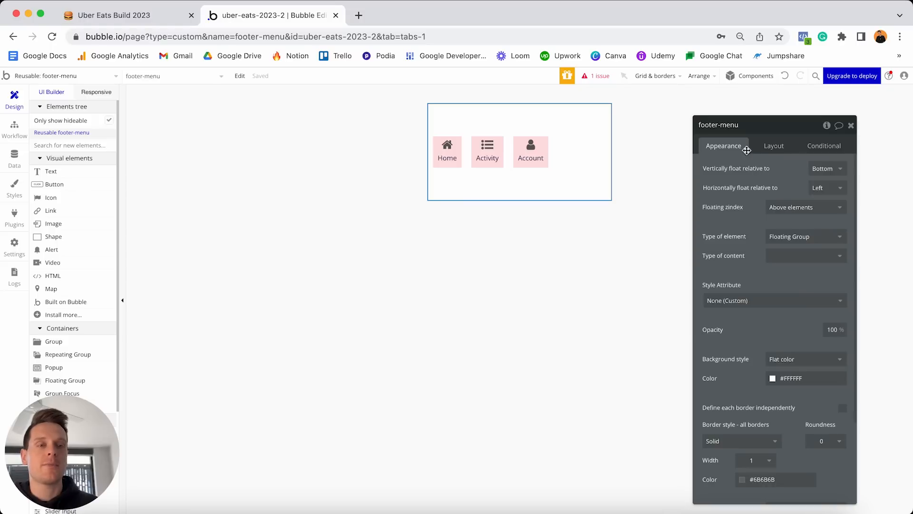
Give footer-menu space-between alignment so Home, Activity and Account spread evenly, and set Min height to 0.
click(771, 145)
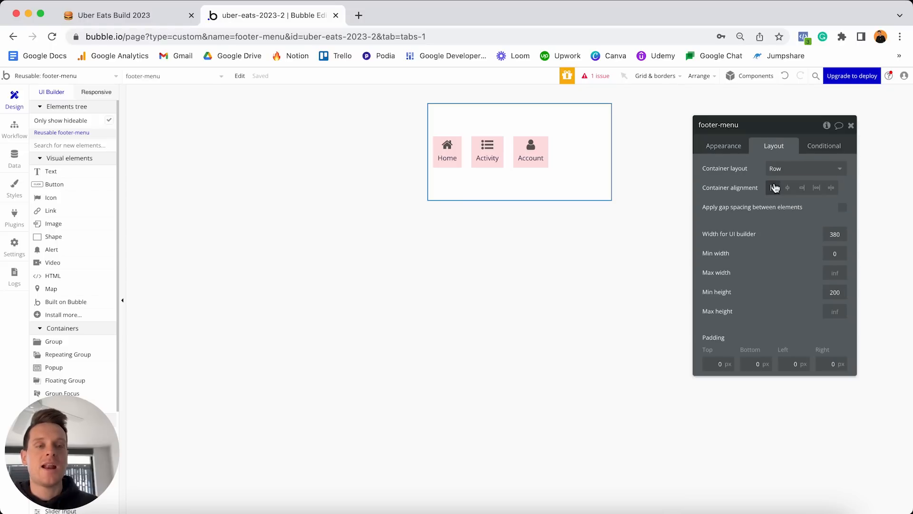
click(832, 187)
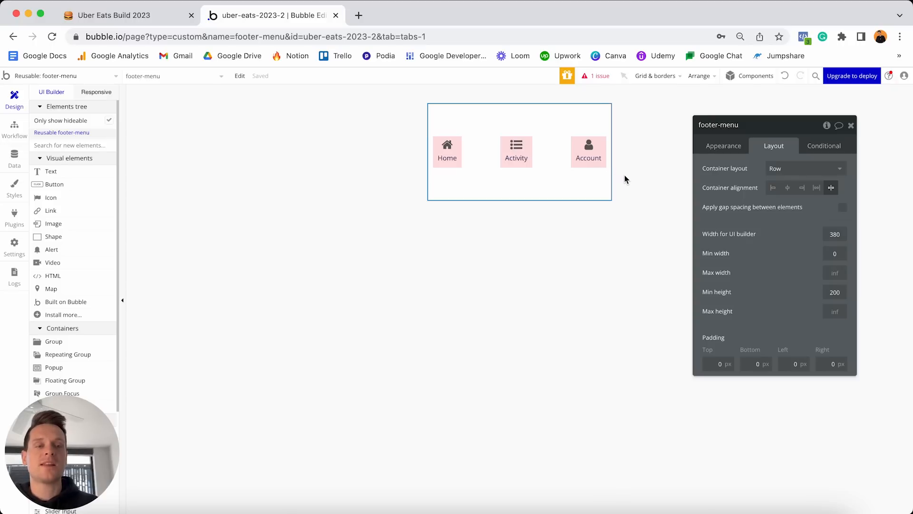
click(835, 292)
text(0)
key(Return)
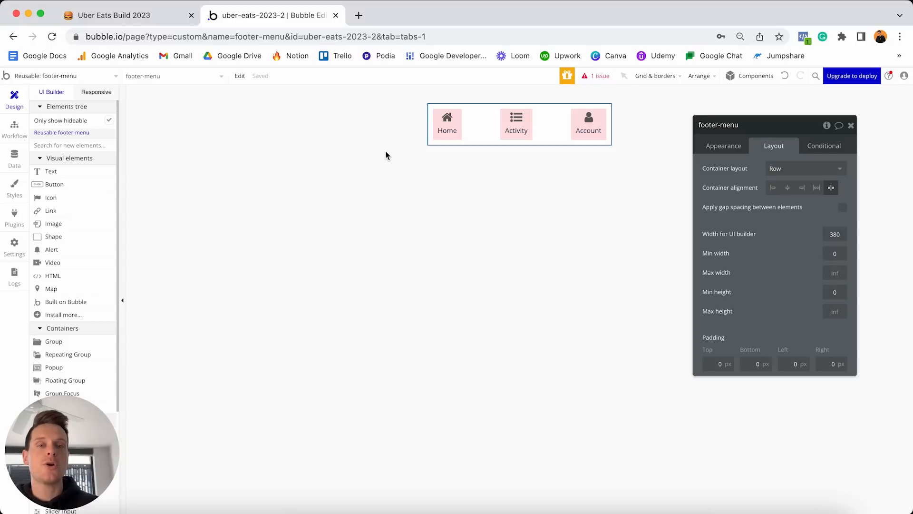
click(458, 140)
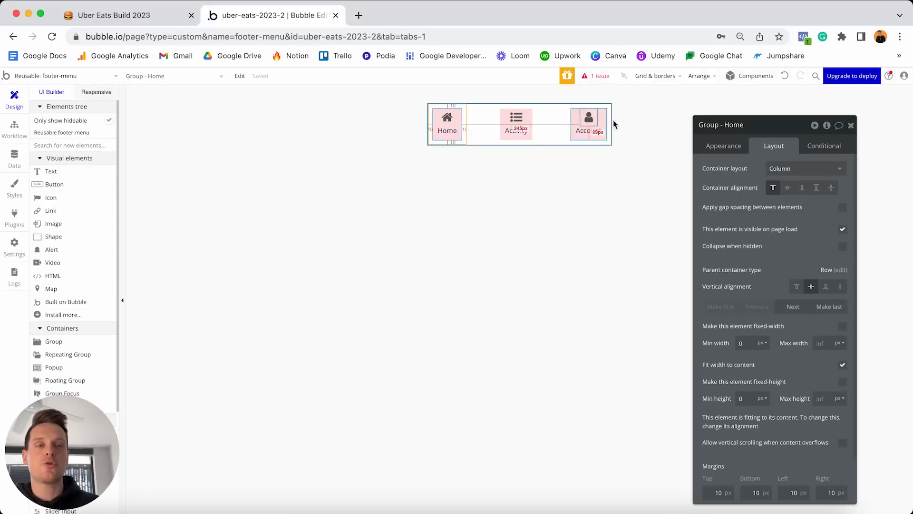
Add a Group - Home click workflow with a Go to page action targeting index.
click(732, 147)
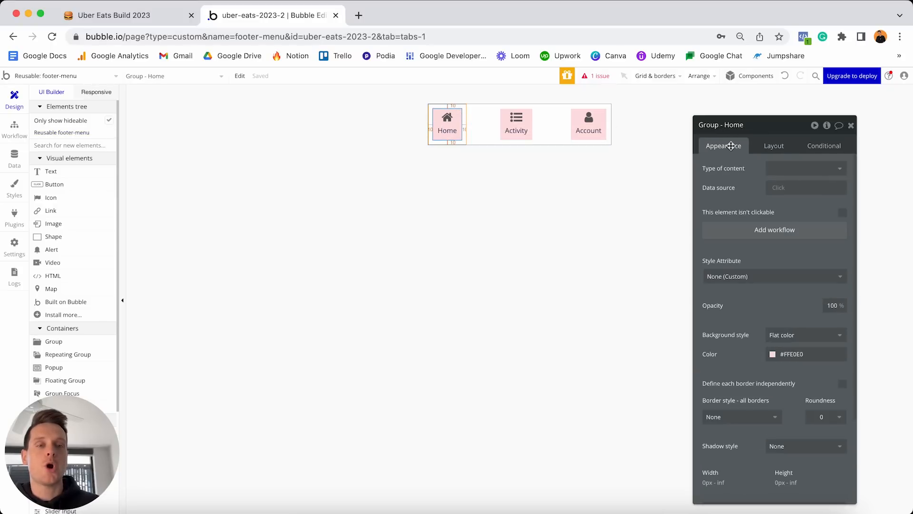
click(746, 232)
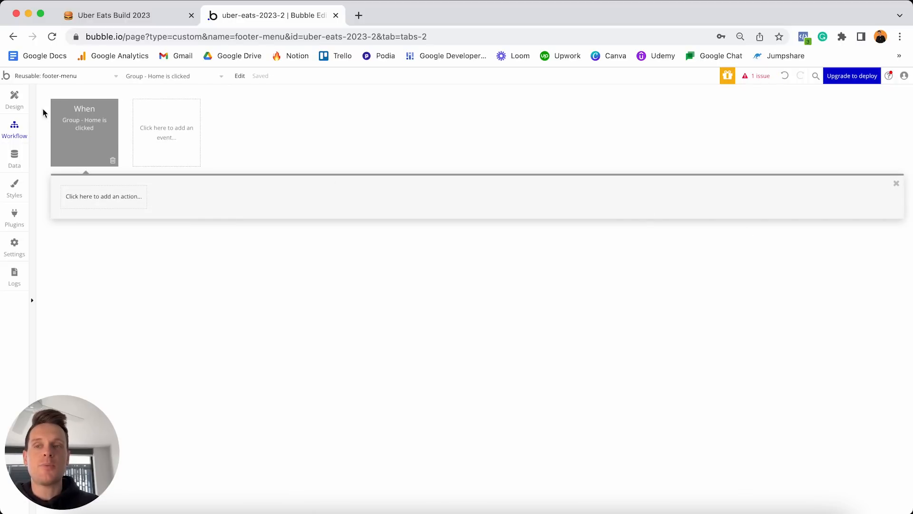
click(14, 100)
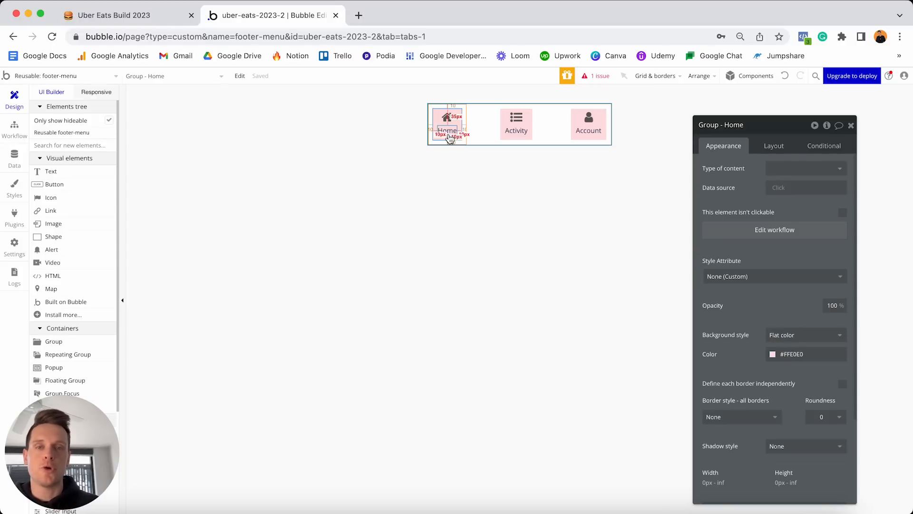
click(14, 133)
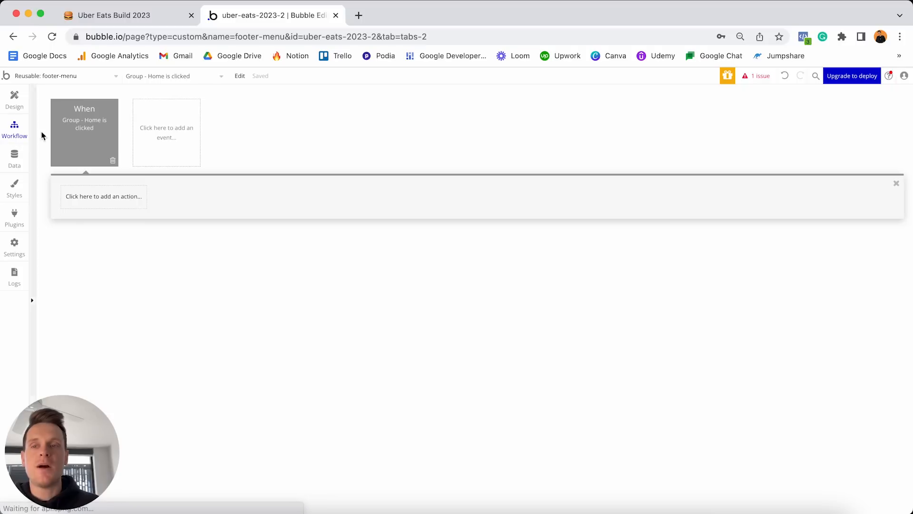
click(90, 198)
mouse_move(97, 255)
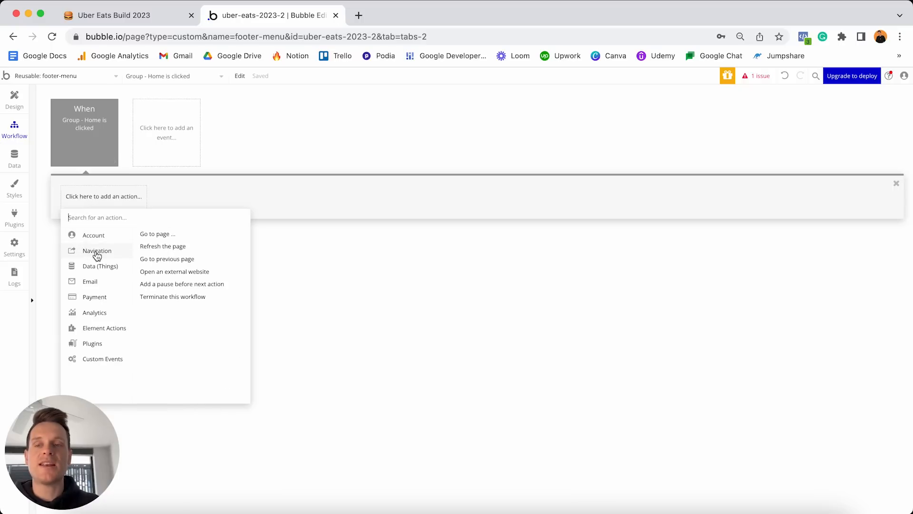
click(160, 236)
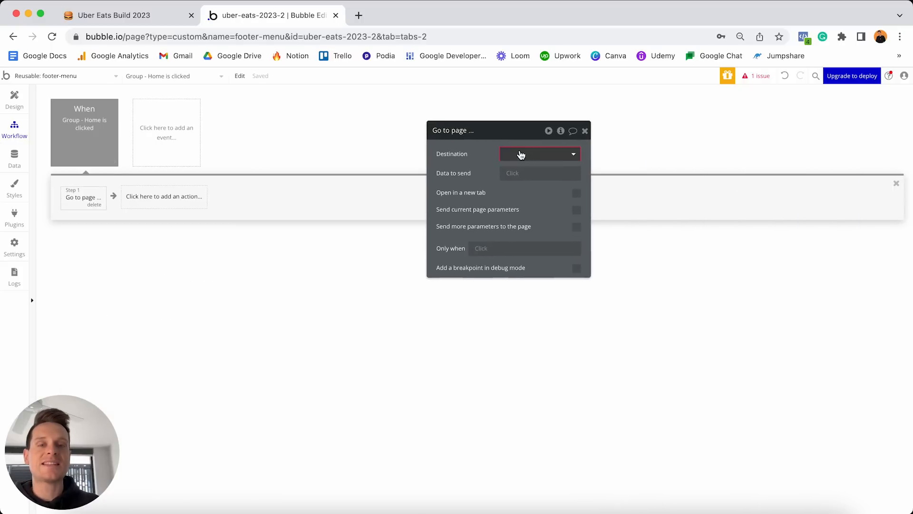
click(520, 152)
click(518, 172)
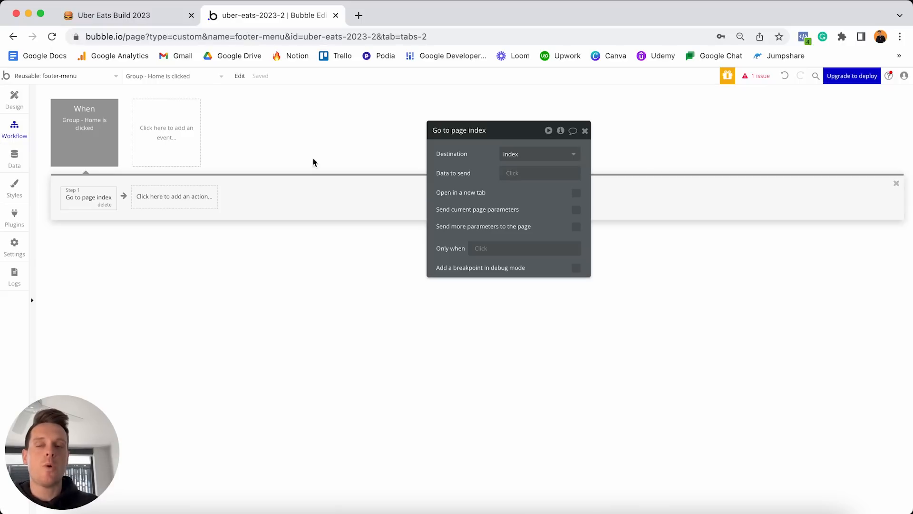
Set the Home click event colour to Red and return to the Design view.
click(83, 126)
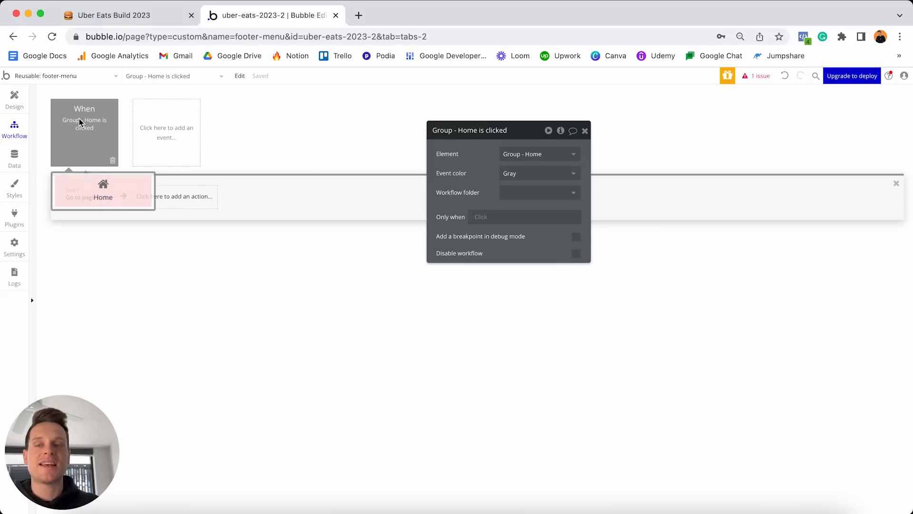
click(528, 173)
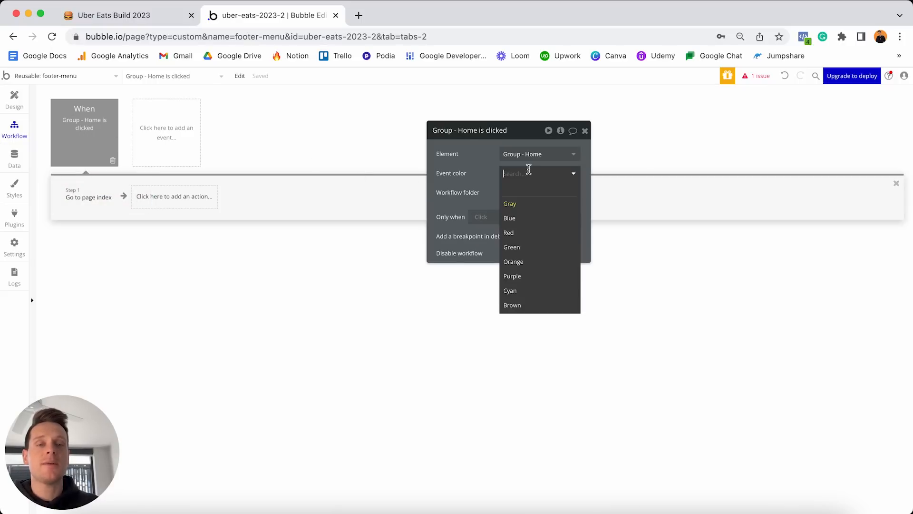
click(522, 232)
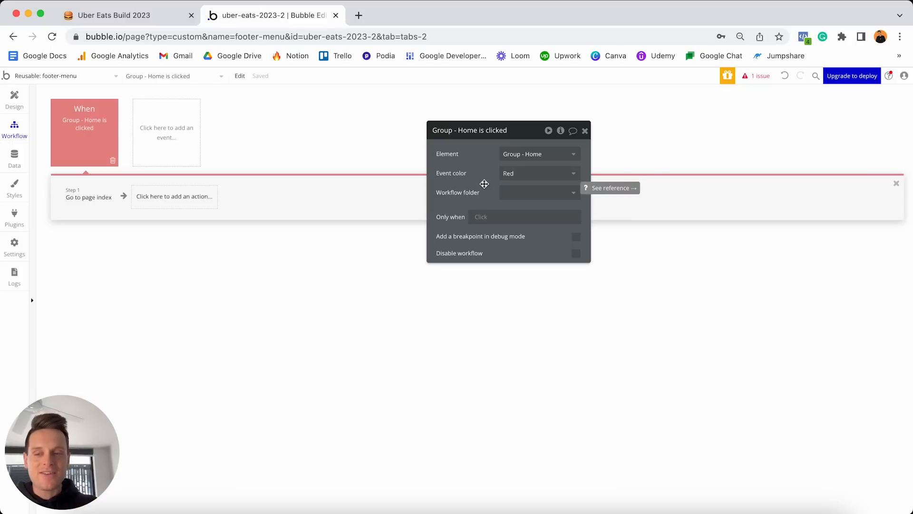
click(14, 100)
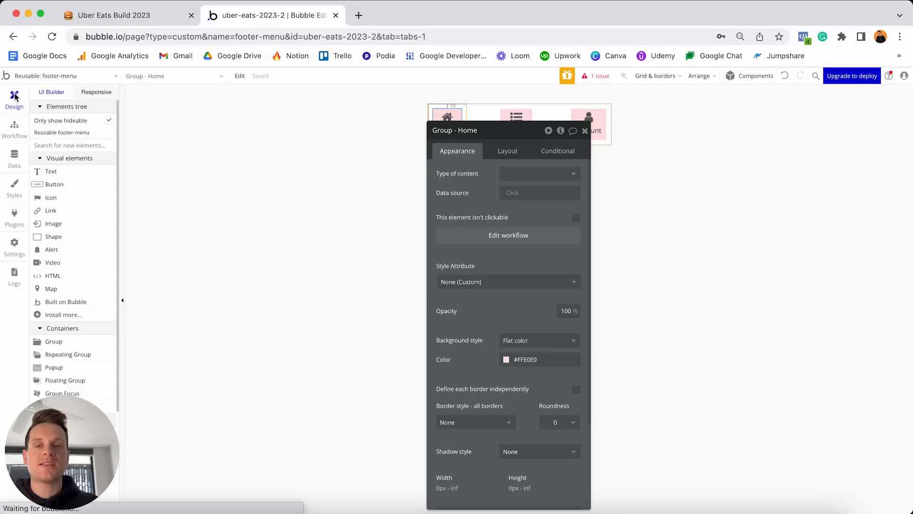
Create a click workflow for Group - Activity with a Go to page action.
drag(493, 136, 699, 132)
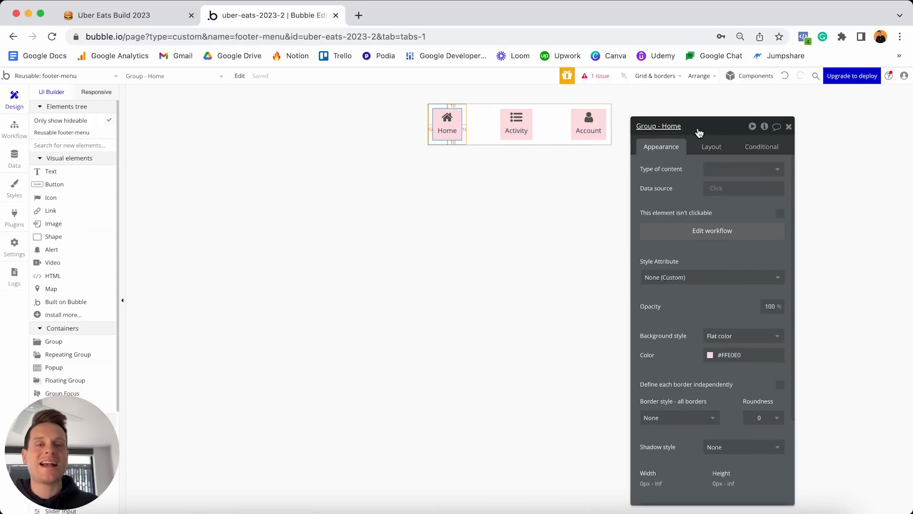
click(531, 119)
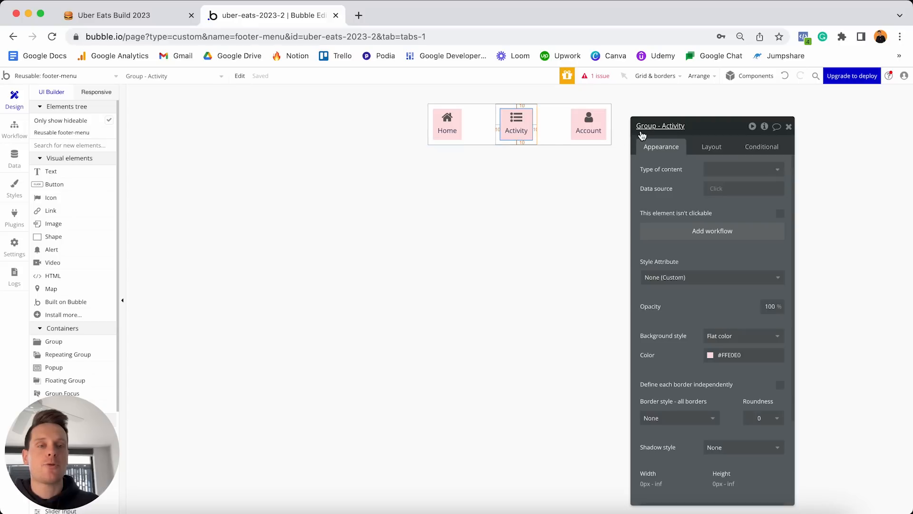
click(678, 235)
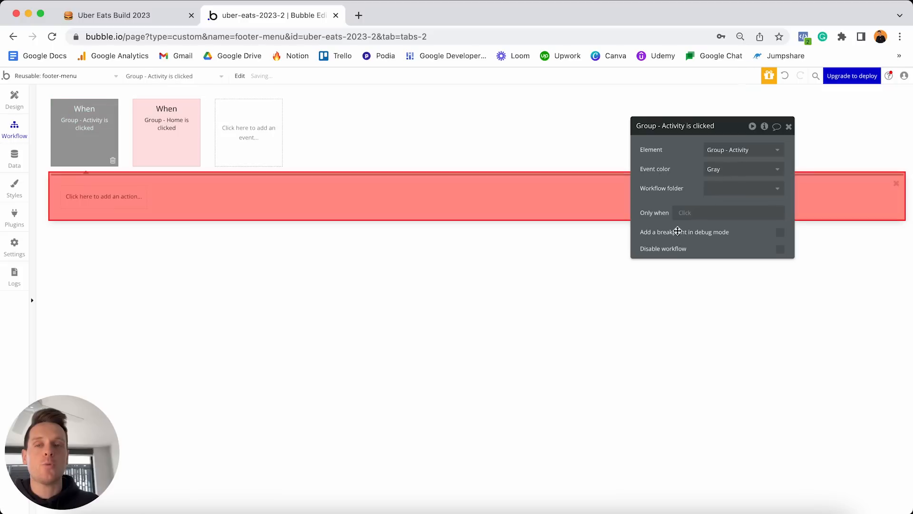
click(111, 199)
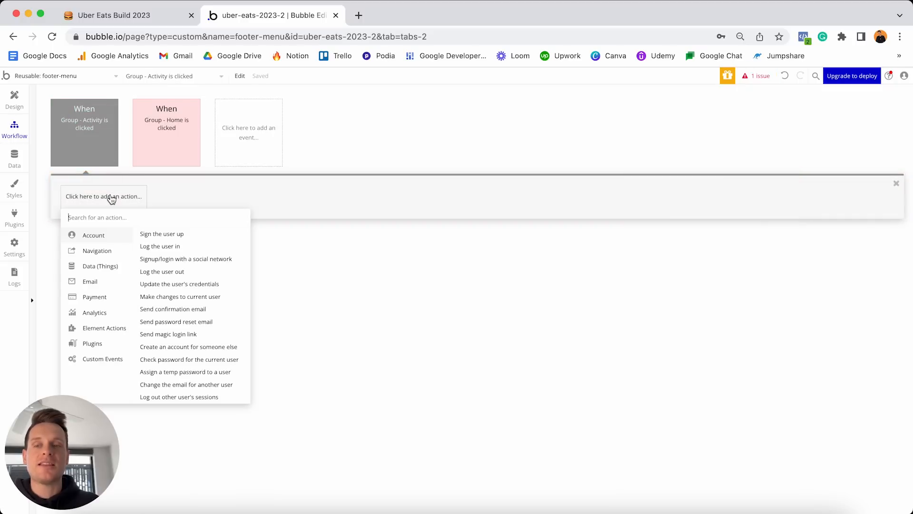
mouse_move(98, 256)
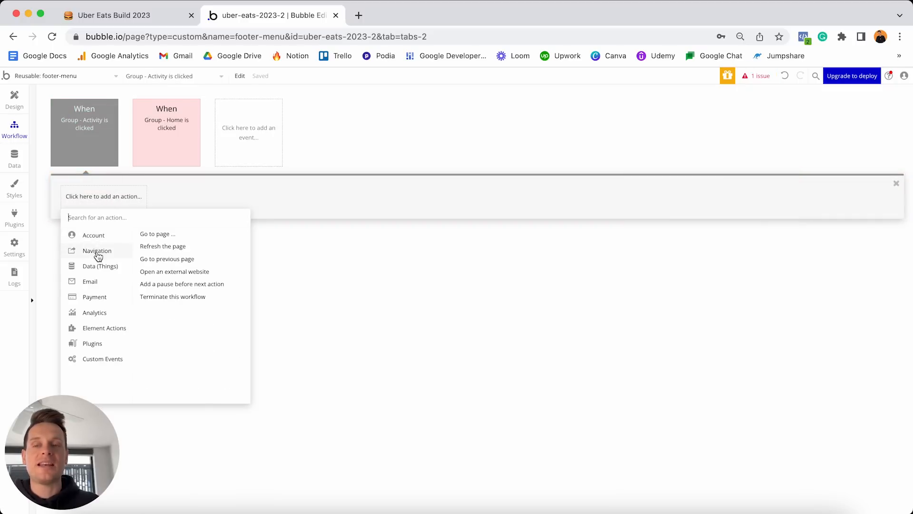
click(153, 235)
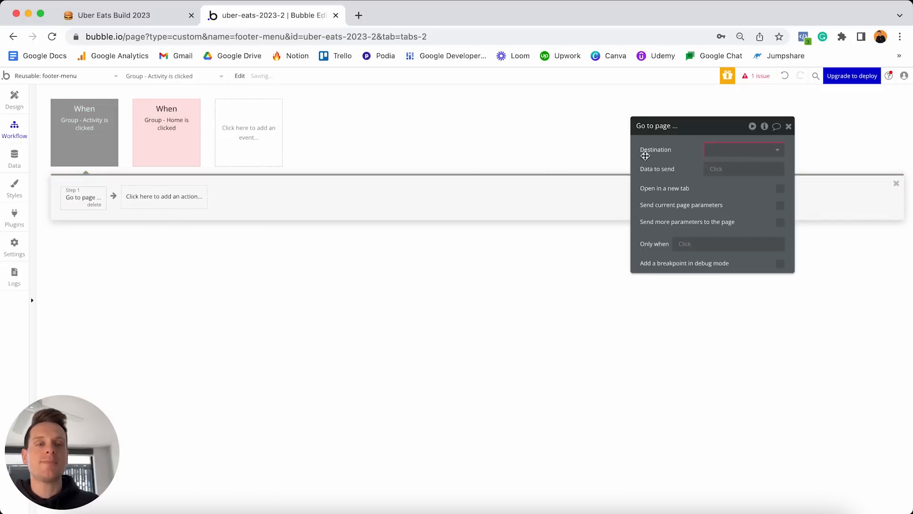
Create a new 'activity' page and set it as the Go to page destination.
click(722, 151)
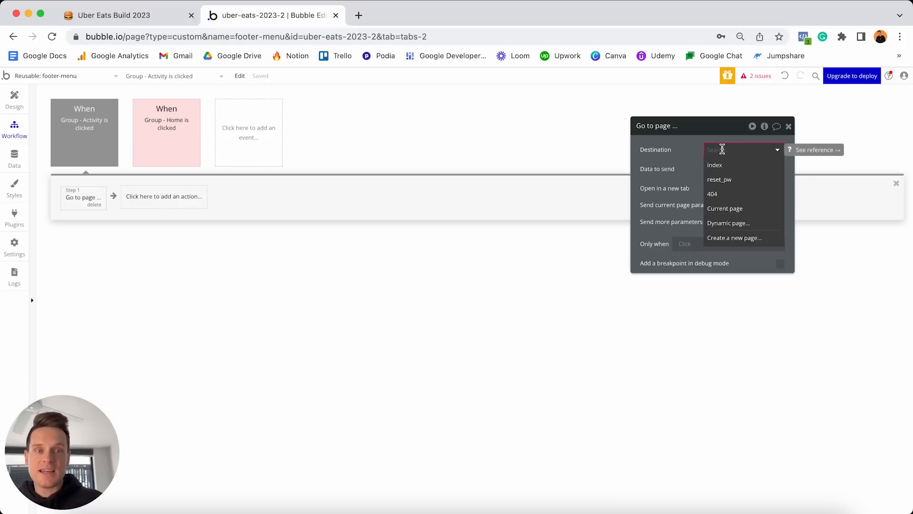
click(738, 242)
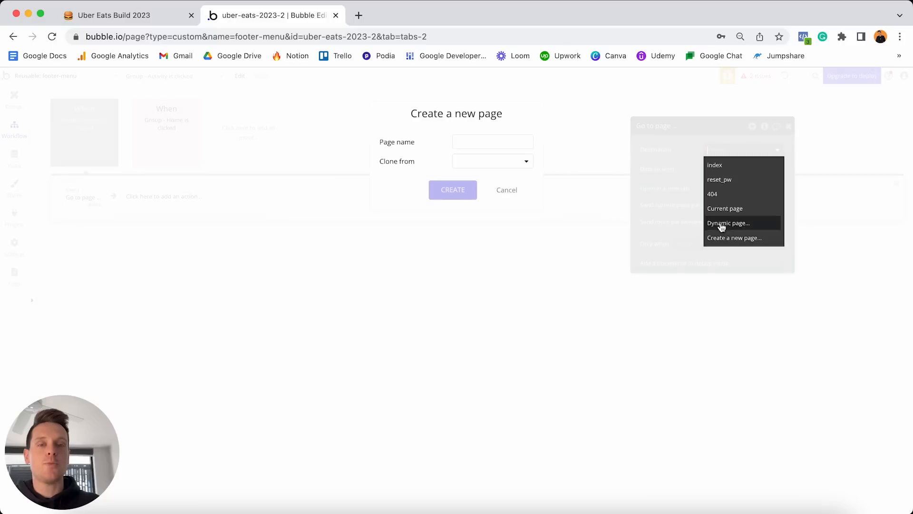
click(490, 141)
text(activity)
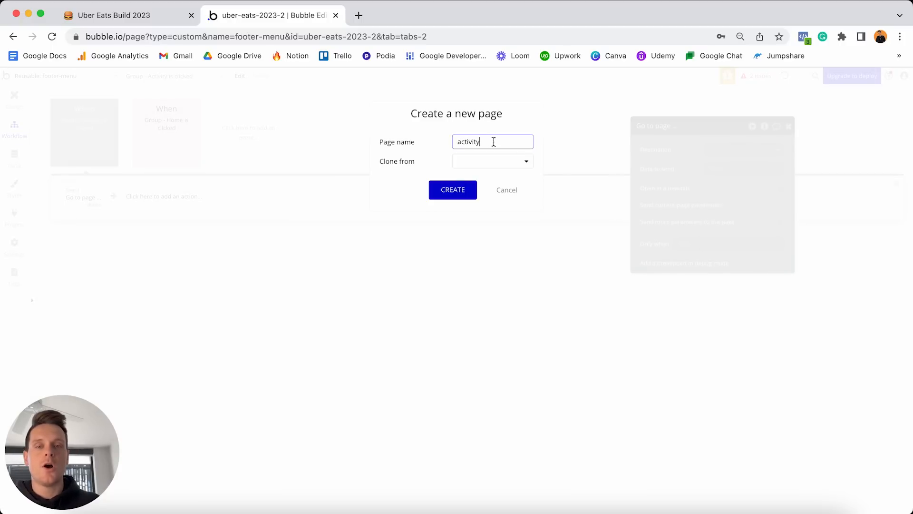
click(455, 188)
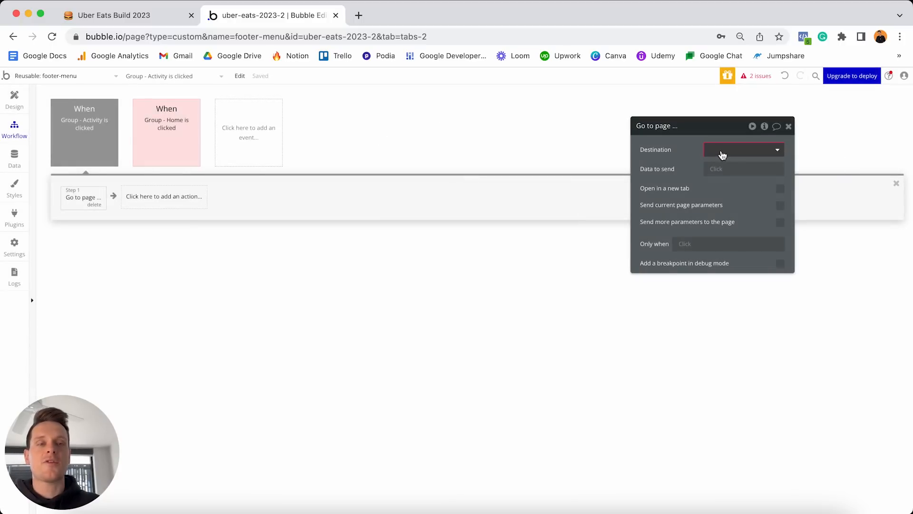
click(723, 153)
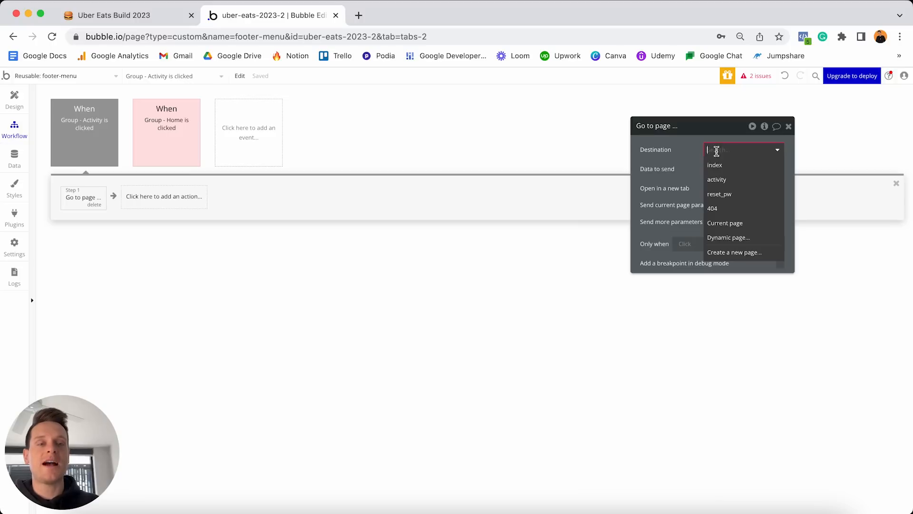
click(726, 181)
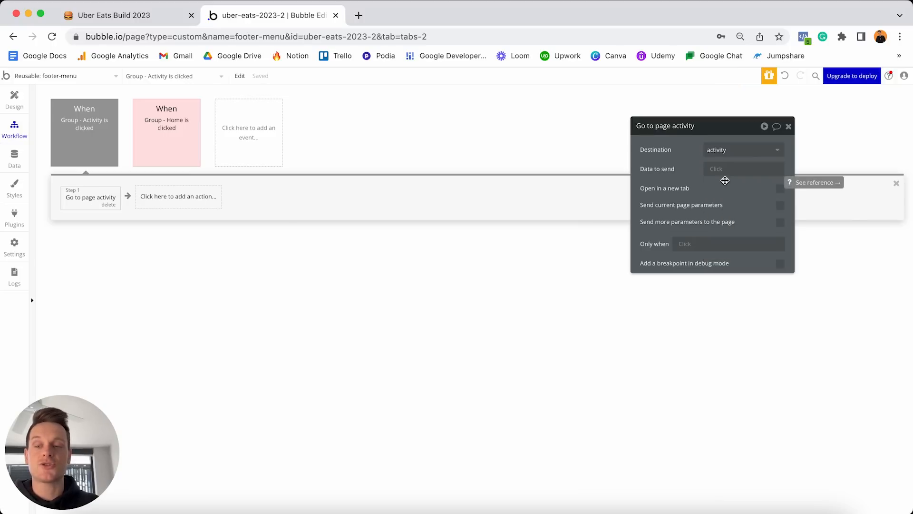
Set the Activity click event colour to Red and return to the Design view.
click(90, 127)
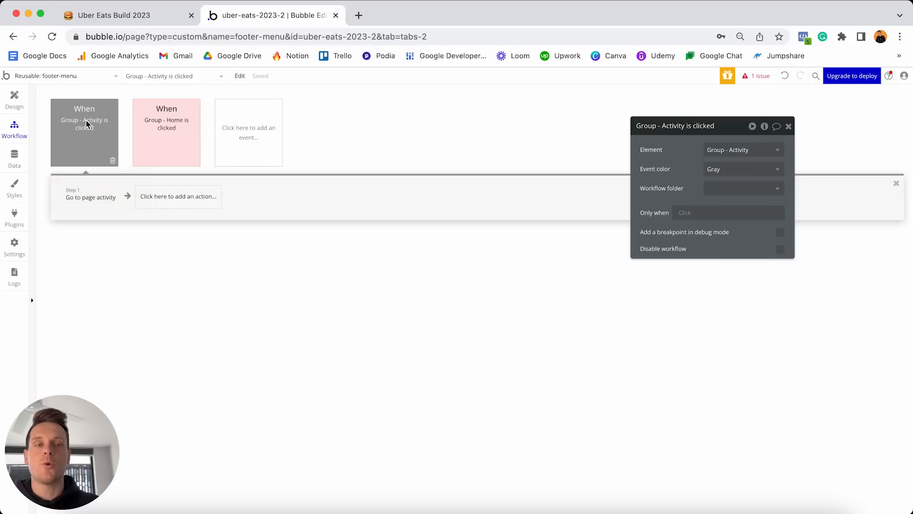
click(713, 170)
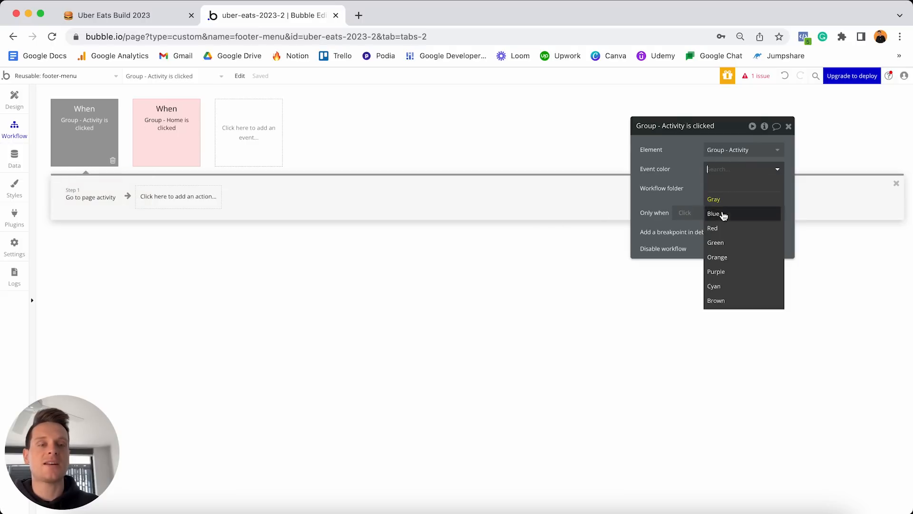
click(722, 227)
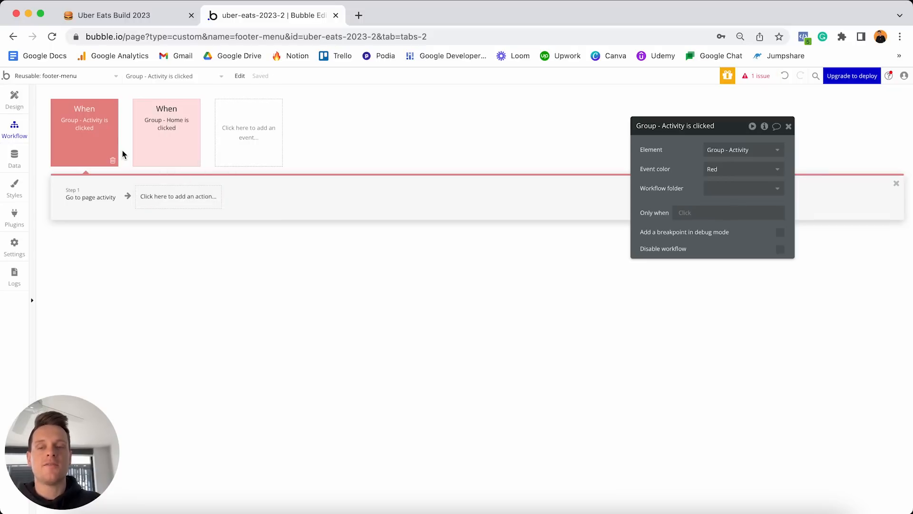
click(14, 100)
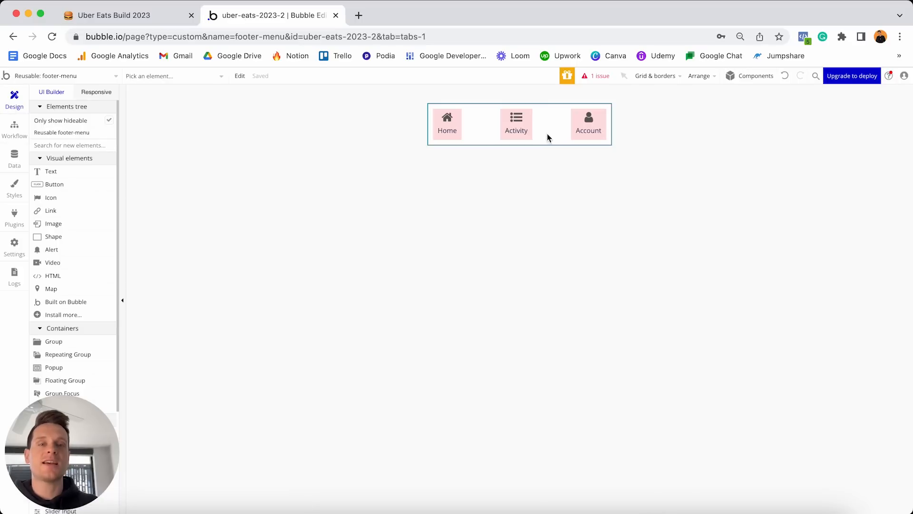
Create a click workflow for Group - Account with a Go to page action.
click(571, 131)
double_click(573, 124)
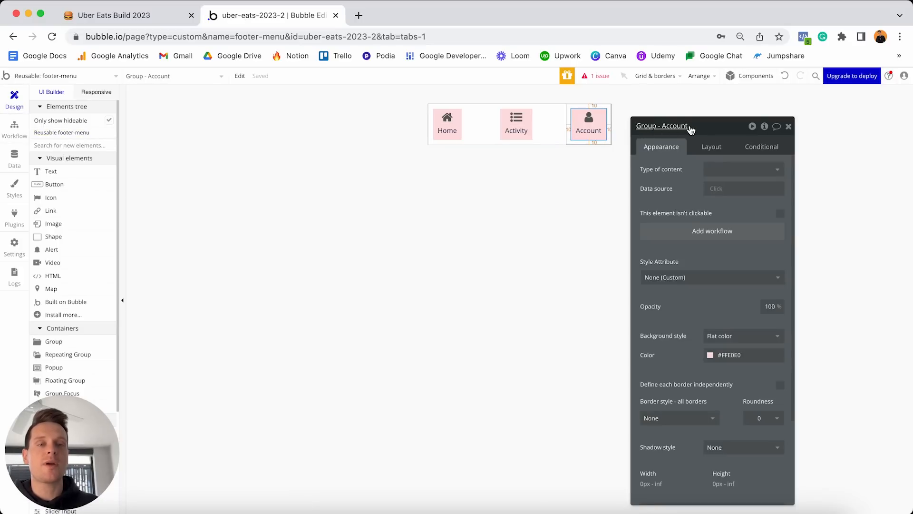
click(689, 236)
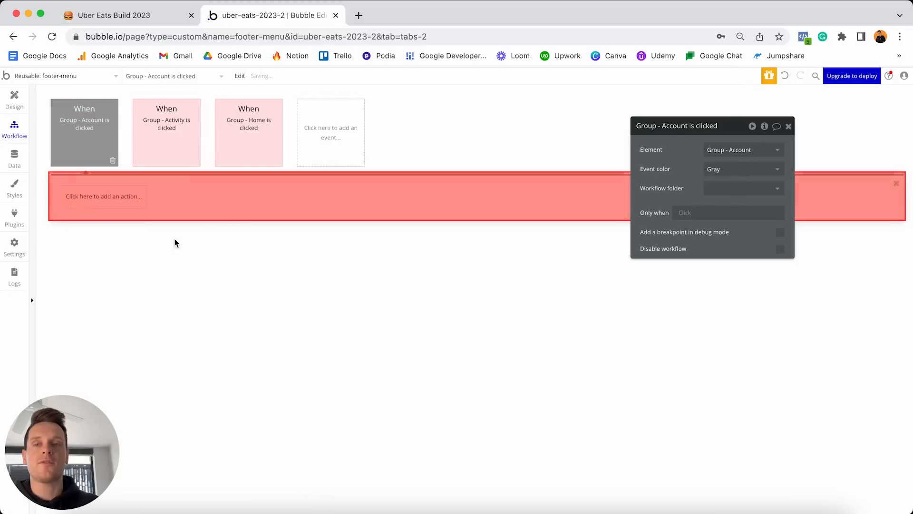
click(110, 196)
mouse_move(95, 253)
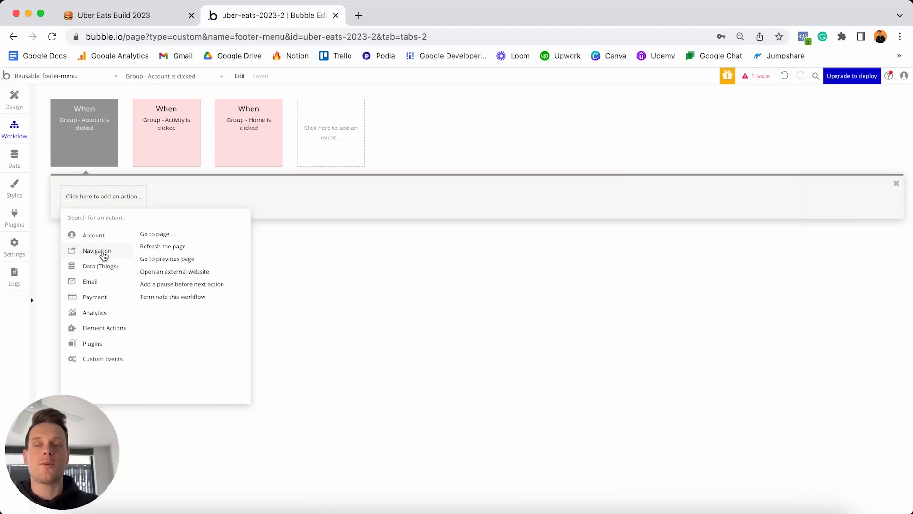
click(157, 235)
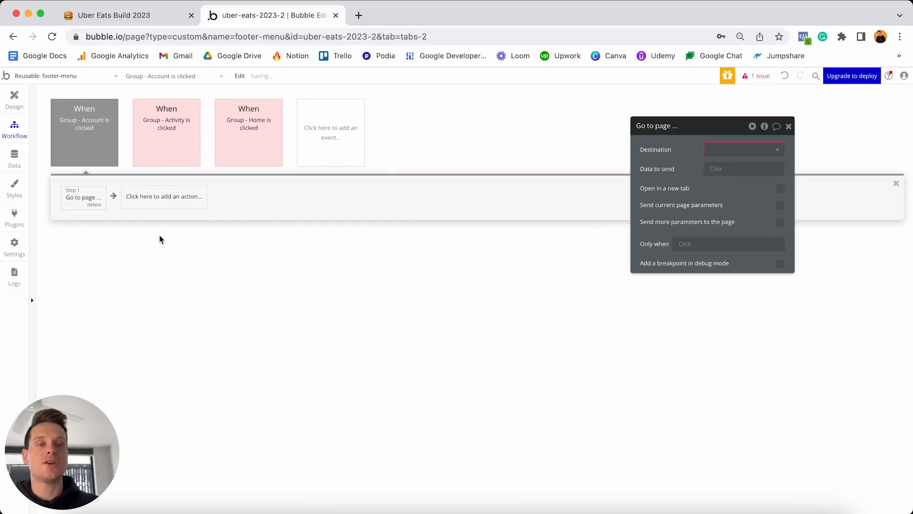
Create a new 'settings' page and set it as the Go to page destination.
click(720, 155)
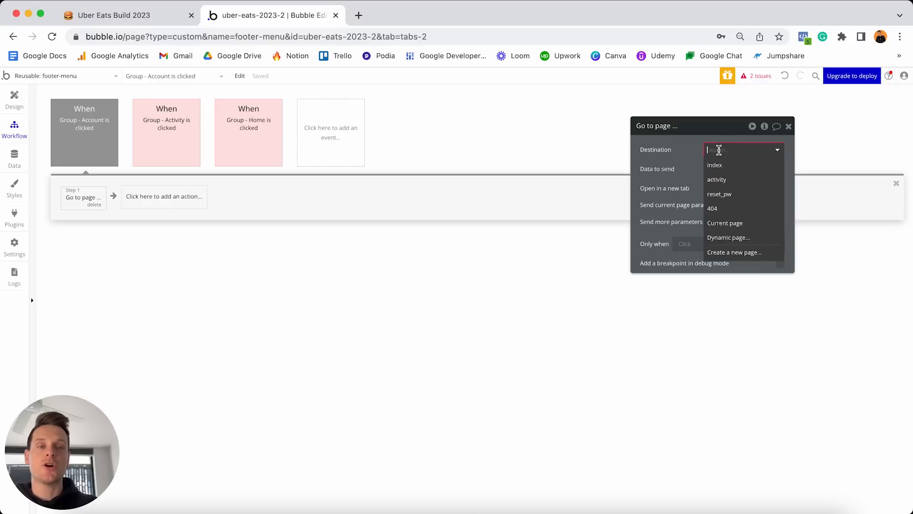
click(735, 253)
click(480, 138)
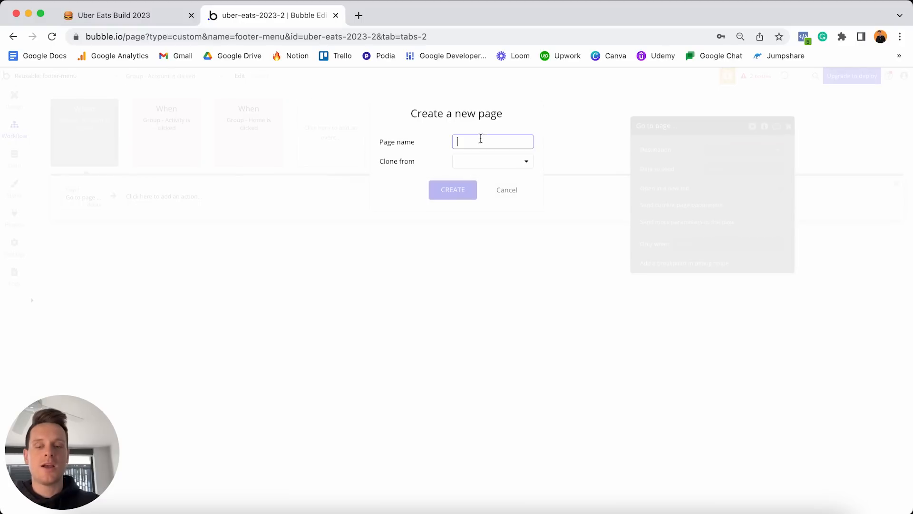
text(se)
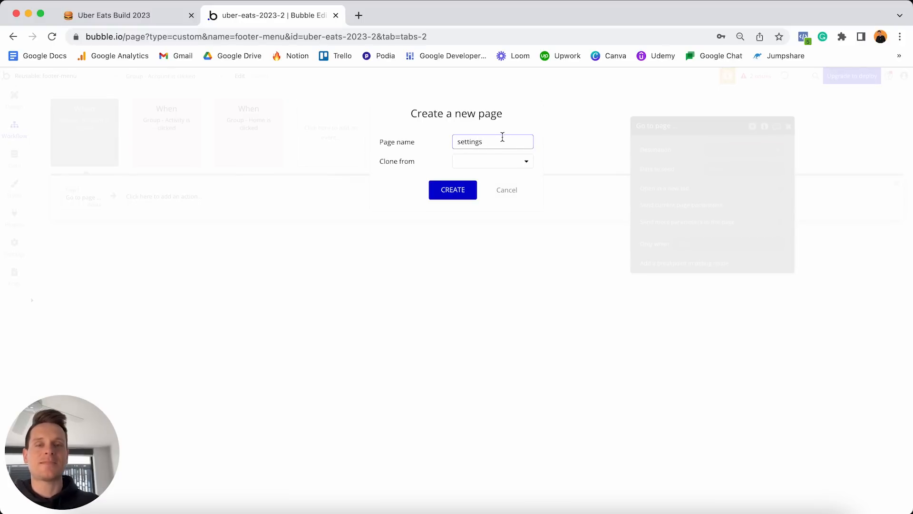
text(ttings)
click(452, 189)
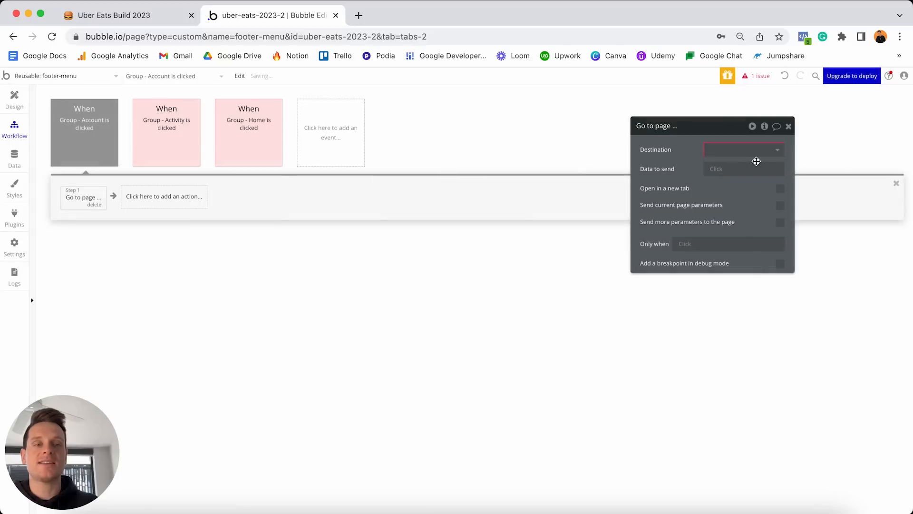
click(774, 151)
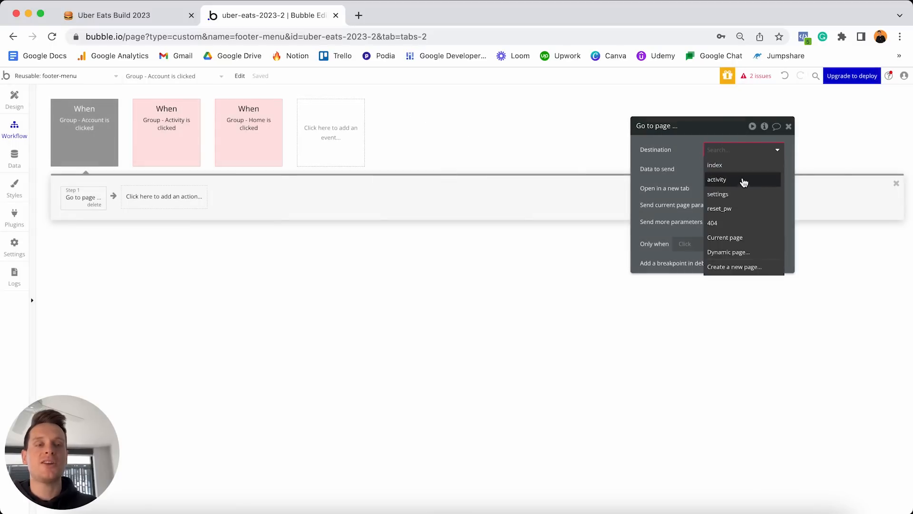
click(719, 196)
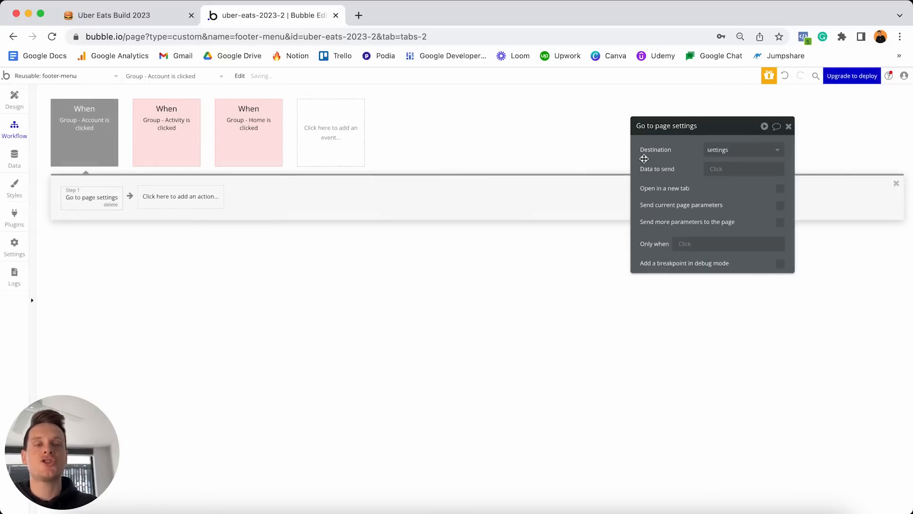
Set the Account click event colour to Red and return to the Design view.
click(84, 125)
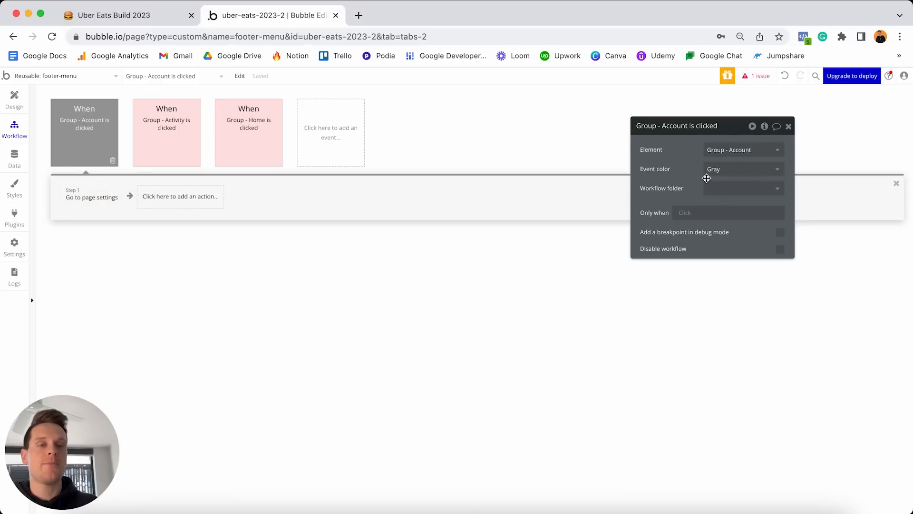
click(724, 171)
click(727, 227)
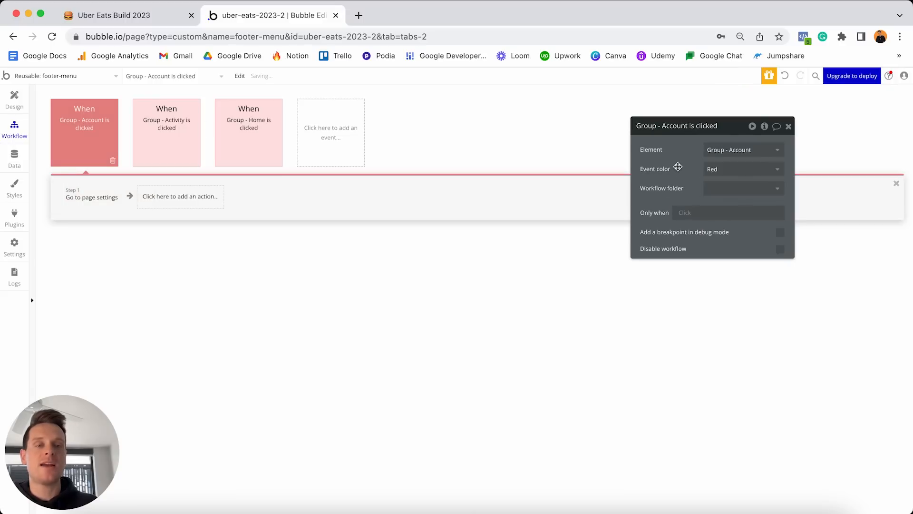
click(15, 100)
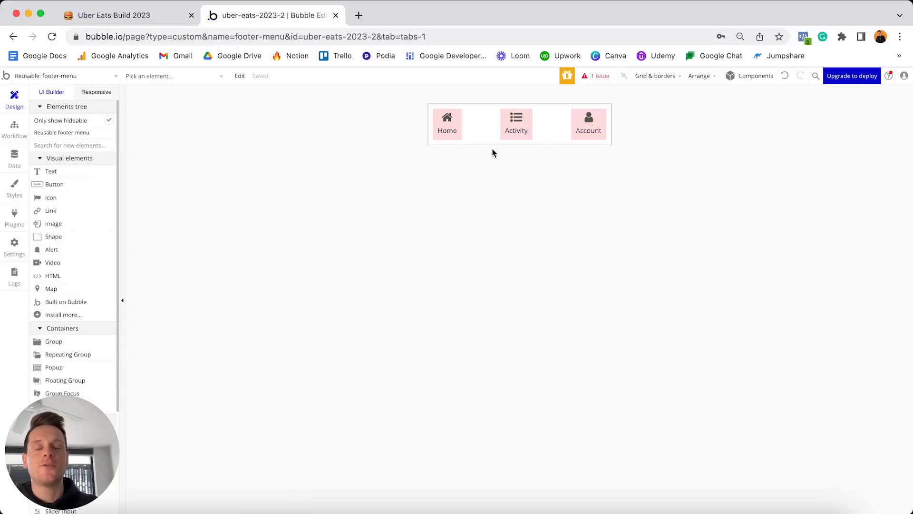
Place the footer-menu reusable element at the bottom of the index page and launch Preview.
click(95, 78)
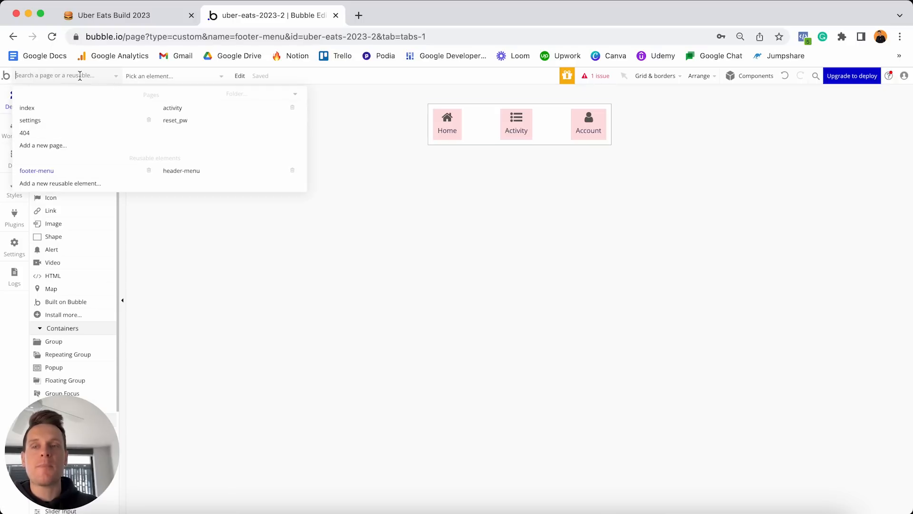
click(64, 110)
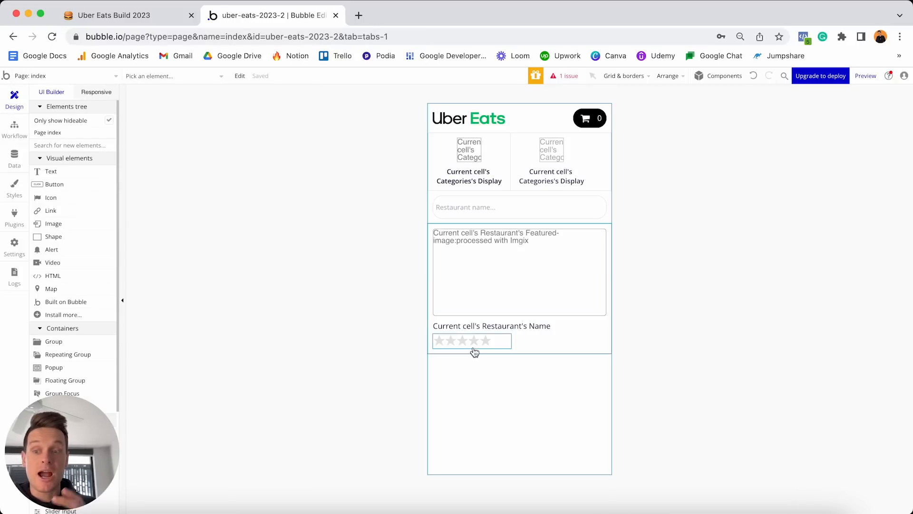
drag(103, 427, 836, 405)
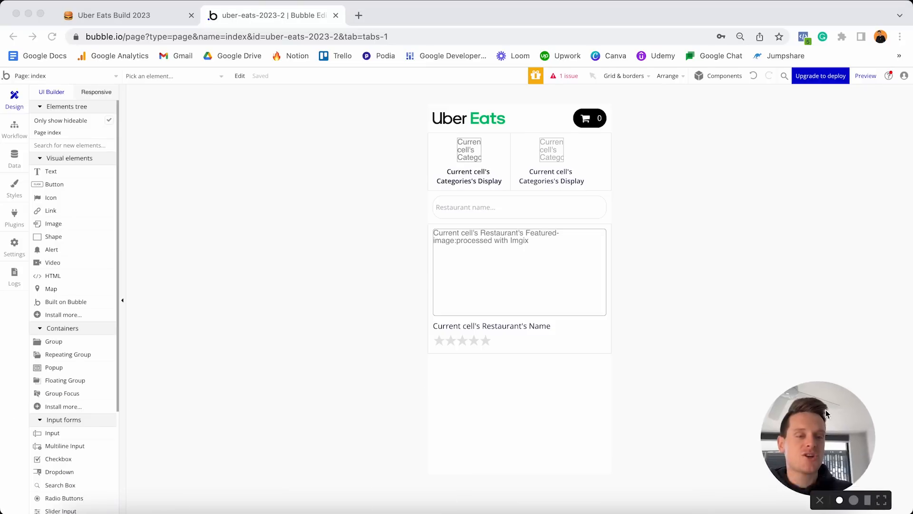
scroll(108, 377, down, 4)
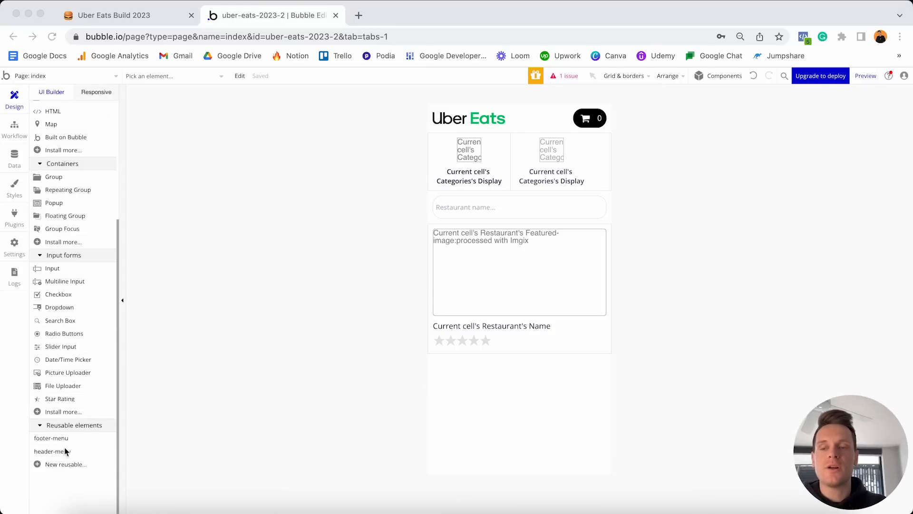
click(54, 438)
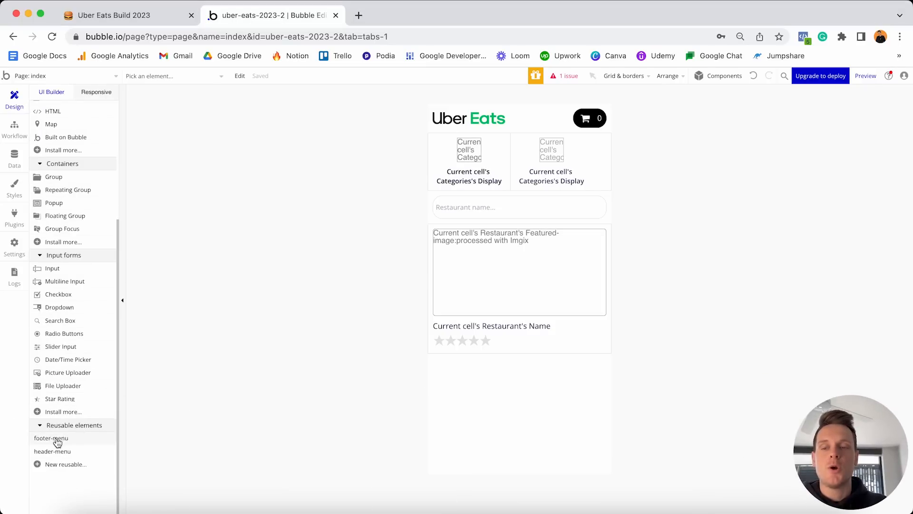
click(496, 382)
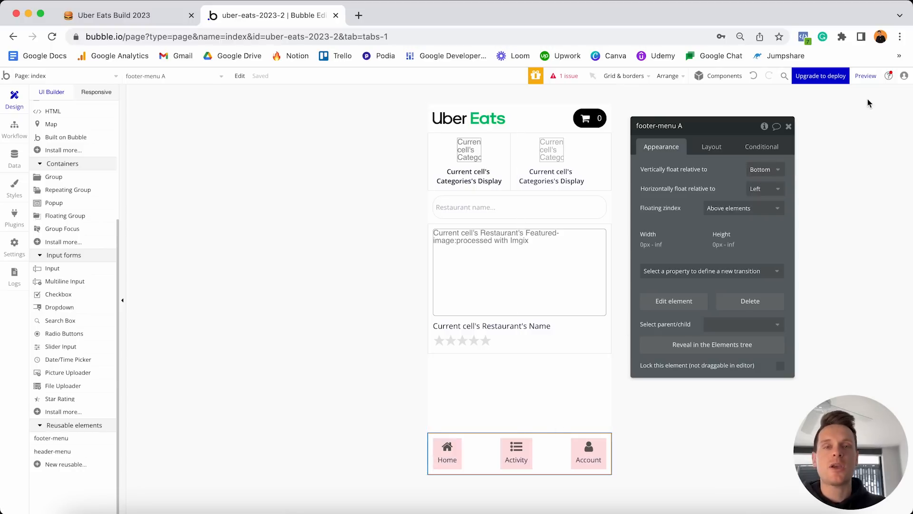
click(865, 75)
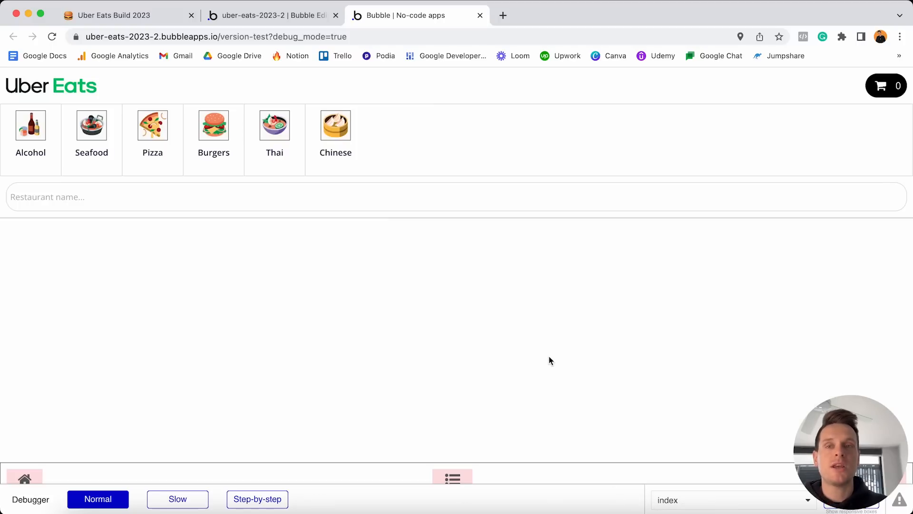
Remove ?debug_mode=true from the preview URL and reload without the debugger.
click(271, 36)
click(271, 37)
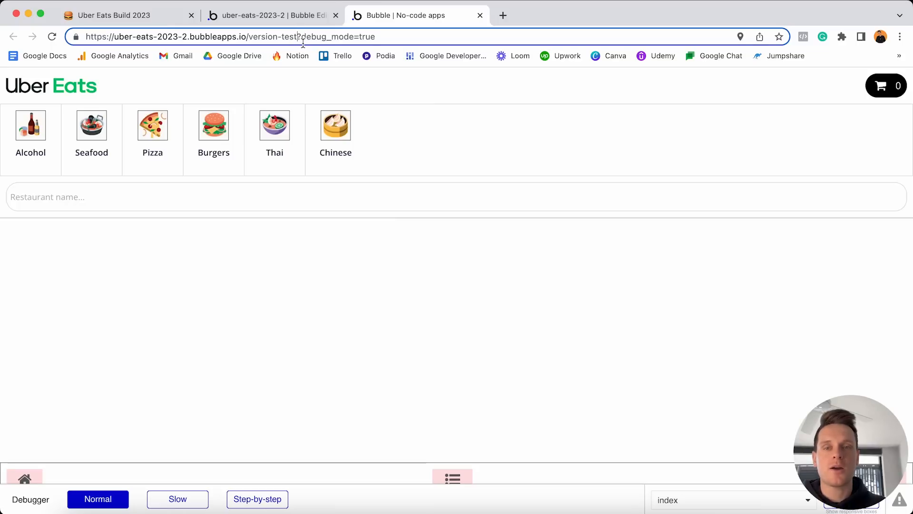
key(shift+End)
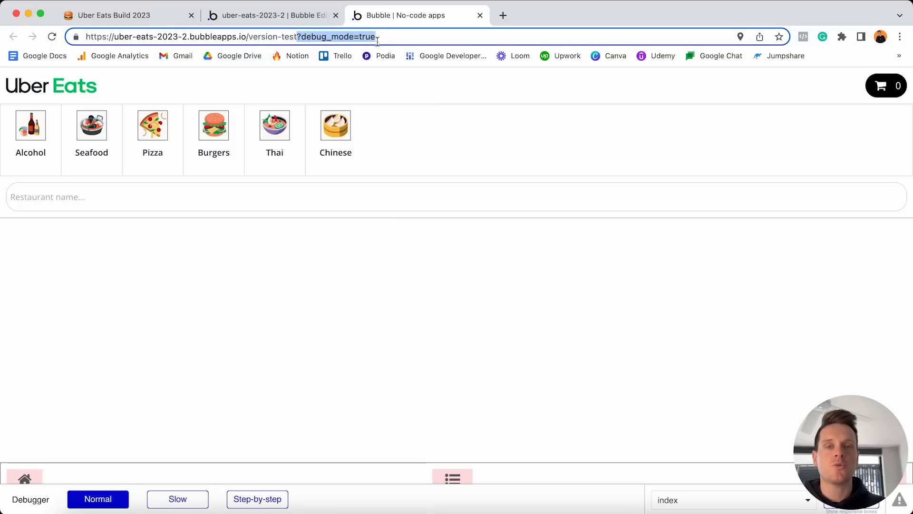
key(BackSpace)
key(Return)
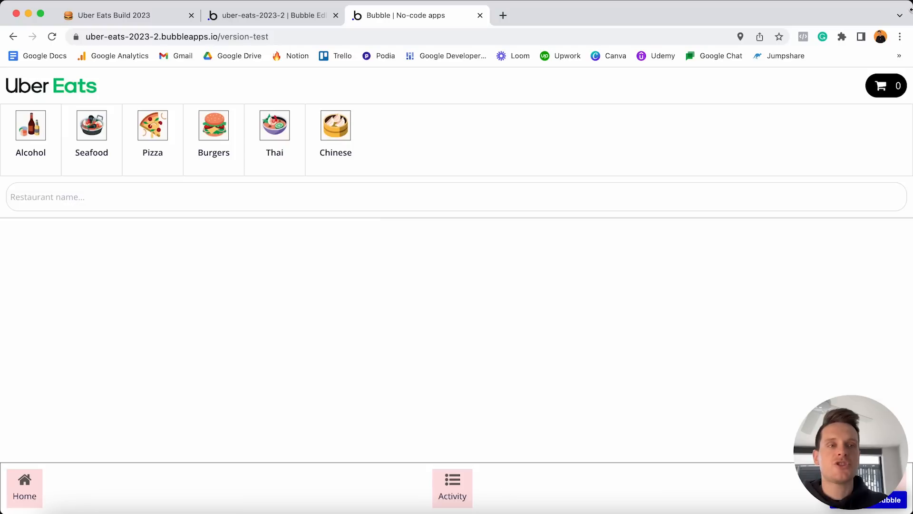
At phone width, confirm the footer's Activity button opens the activity page, then restore the window.
drag(911, 5, 301, 5)
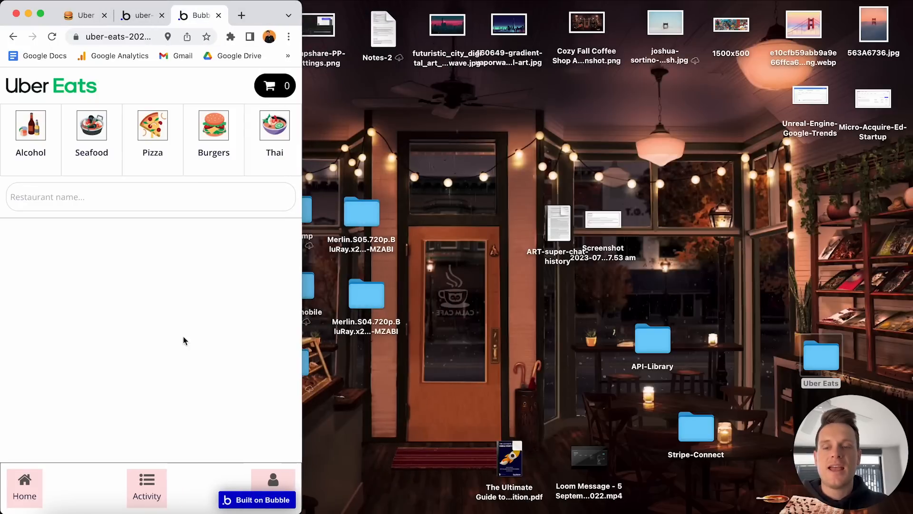
click(158, 482)
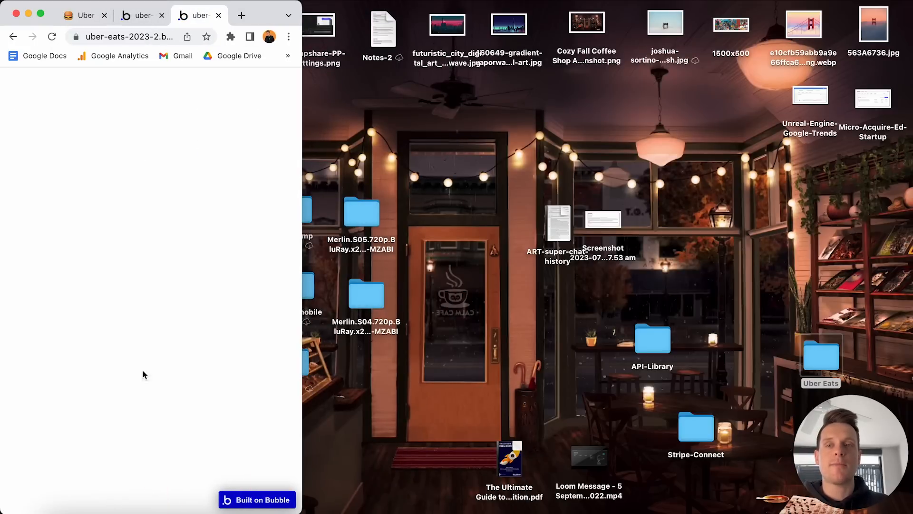
drag(299, 3, 912, 4)
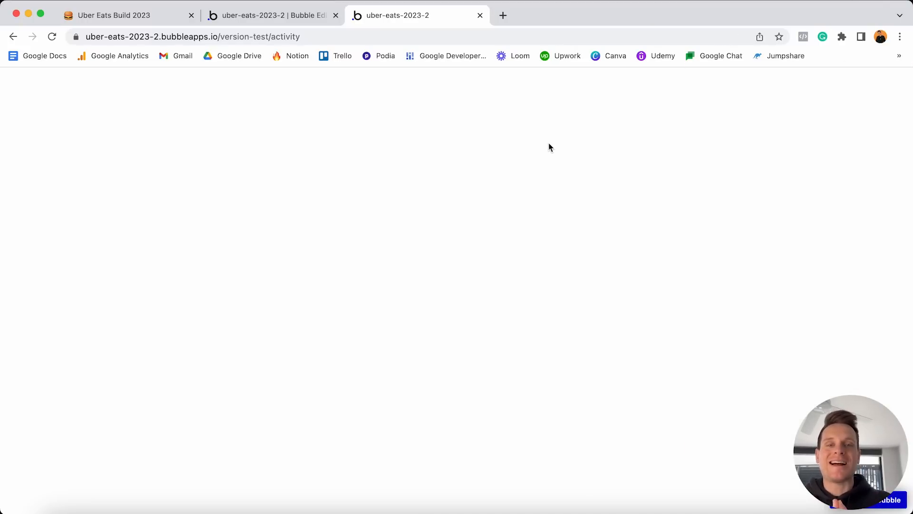
click(271, 37)
click(298, 37)
double_click(297, 36)
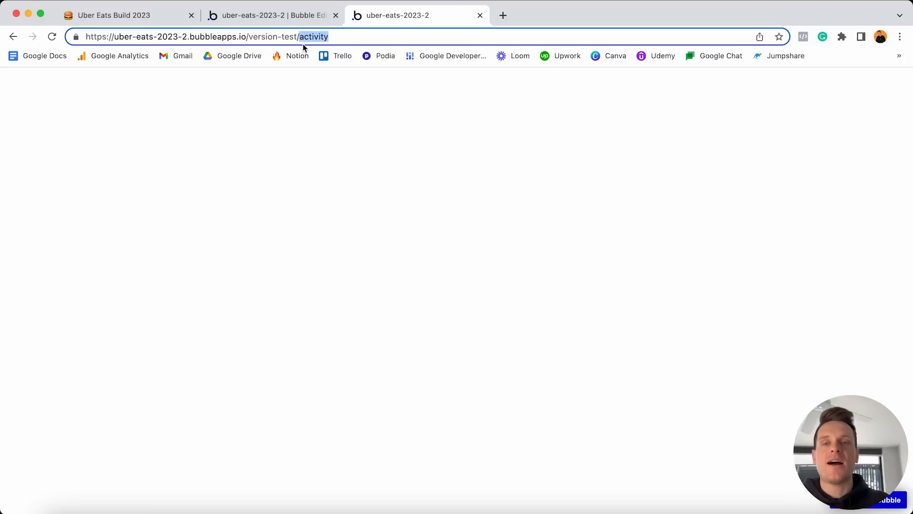
key(super+1)
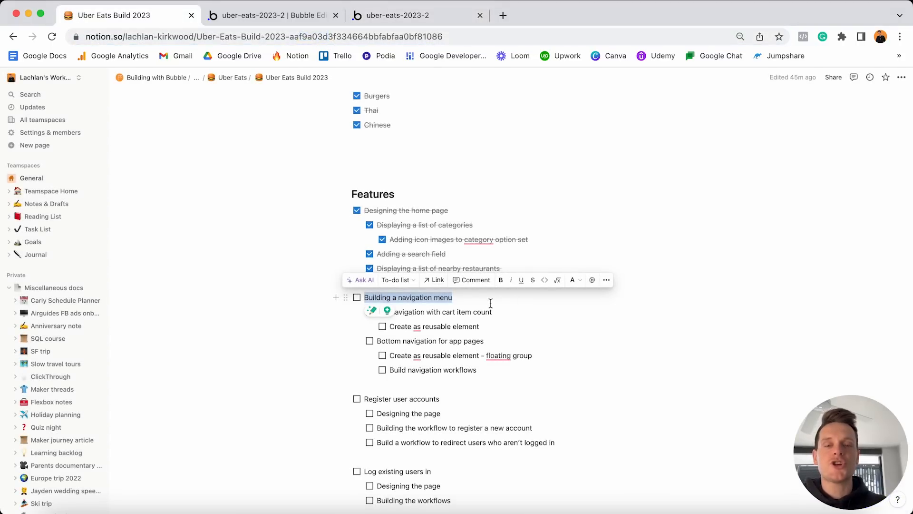
Tick Building a navigation menu, Top and Bottom navigation, and their reusable-element and workflow sub-tasks.
click(356, 297)
click(416, 300)
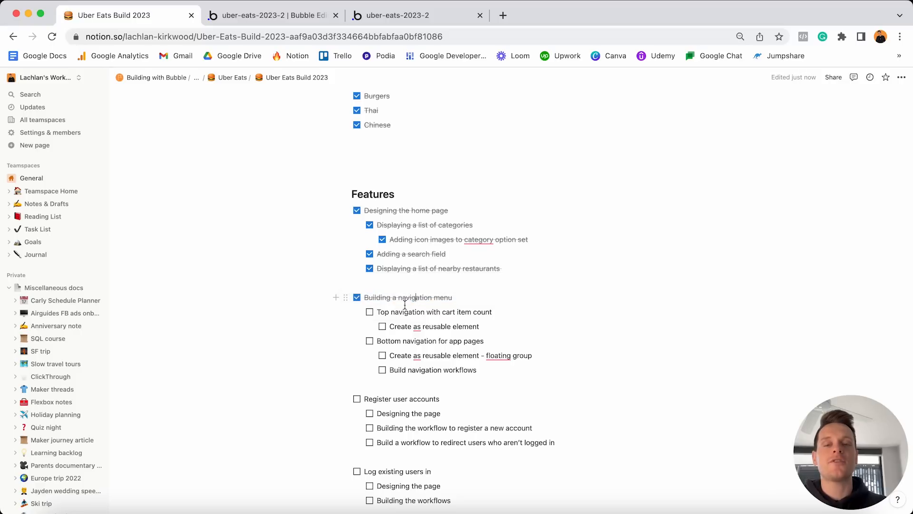
click(369, 312)
click(382, 326)
click(370, 341)
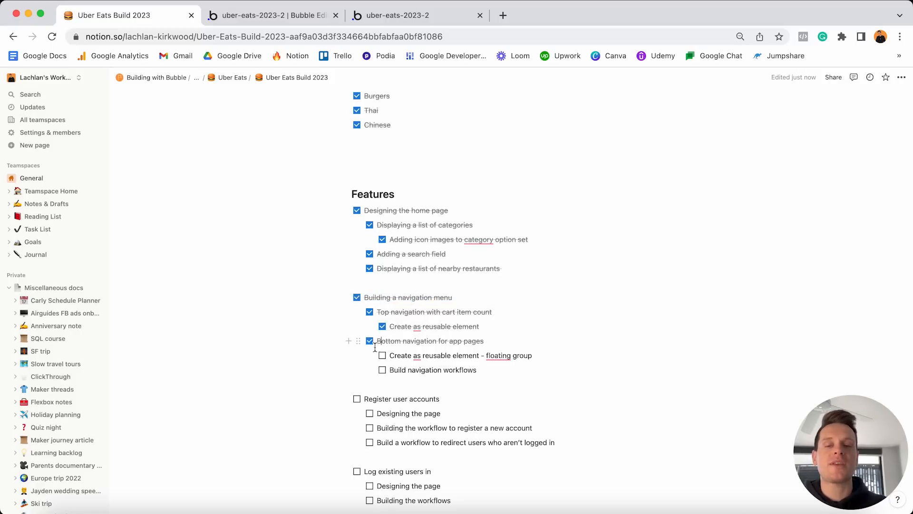
click(382, 356)
click(382, 370)
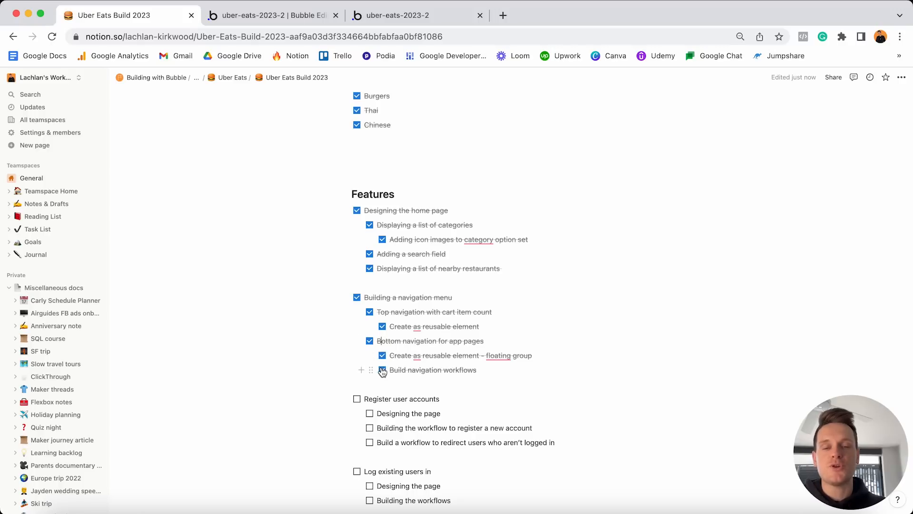
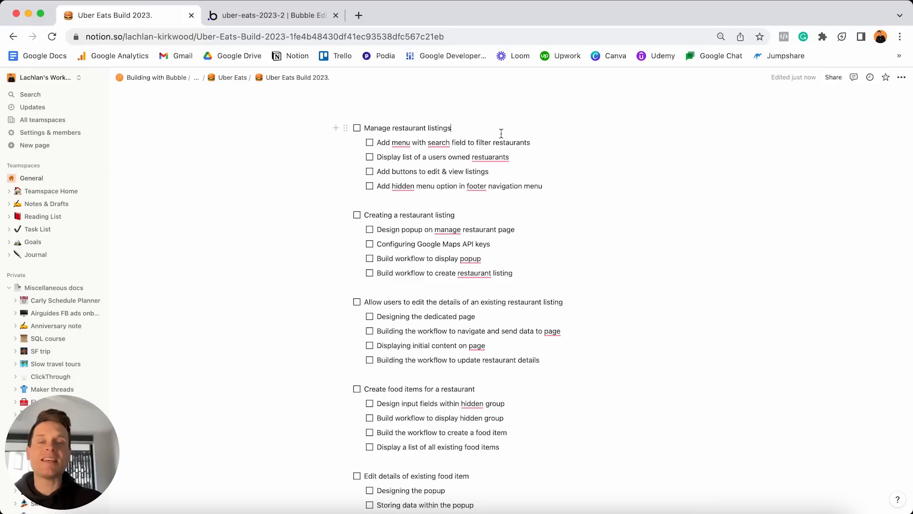
Highlight the Manage restaurant listings task in Notion and switch to the Bubble editor.
key(super+a)
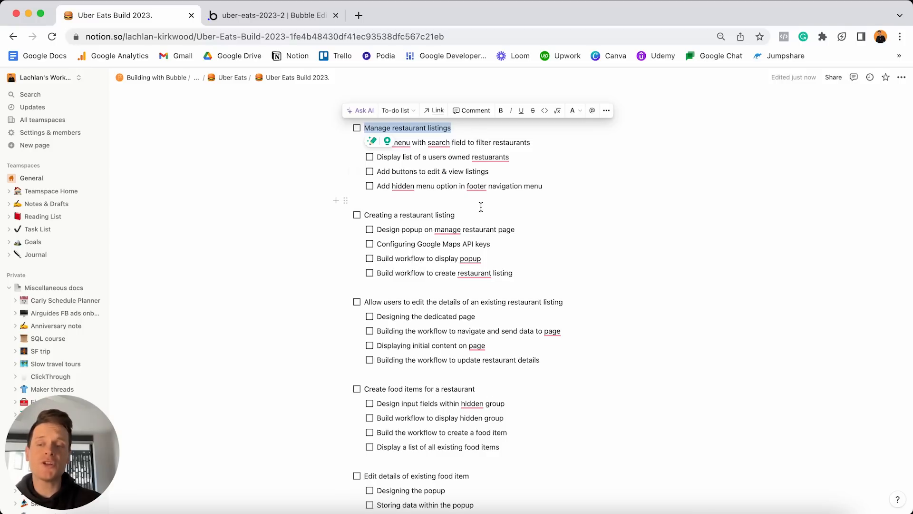
click(290, 17)
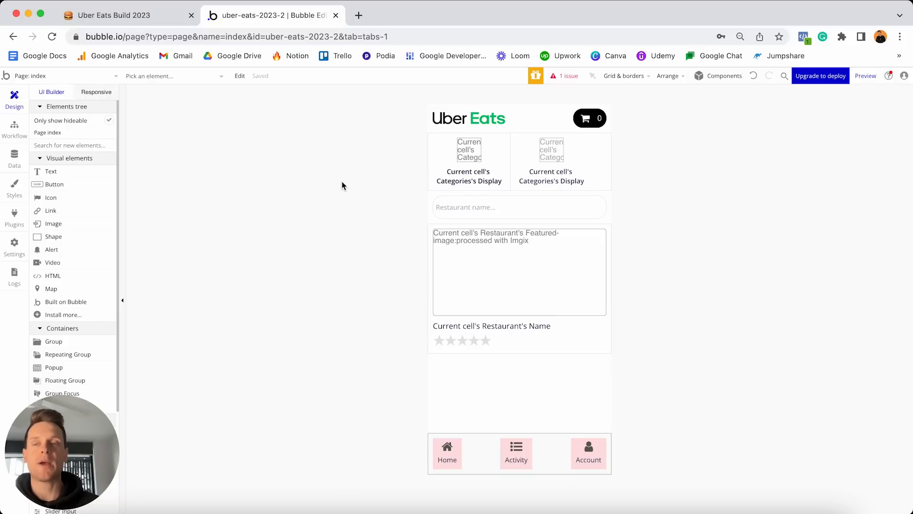
Create a new page named manage-listing, fixing the 'manage-llisting' typo.
click(111, 78)
click(77, 160)
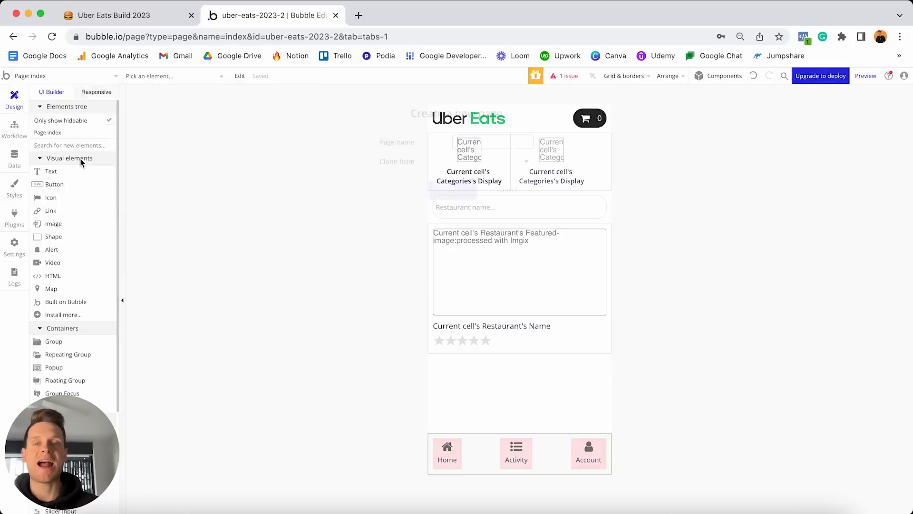
text(manage-)
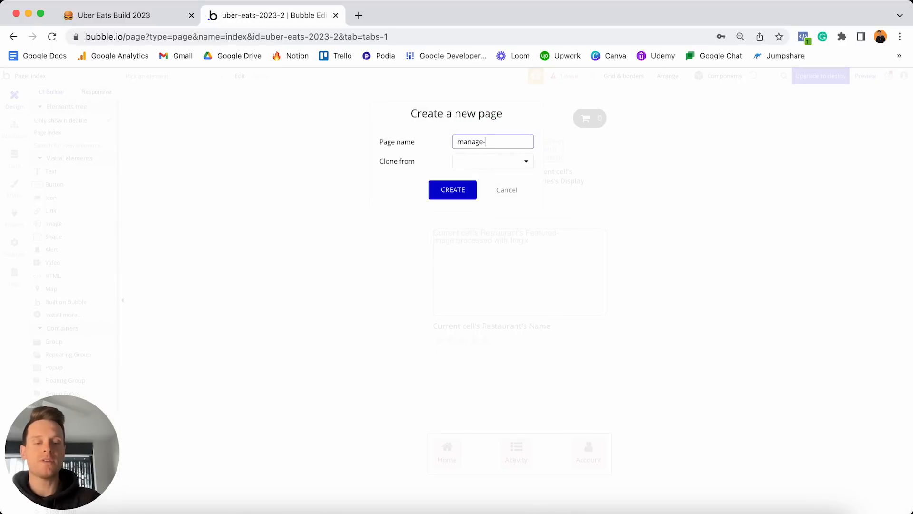
text(llisting)
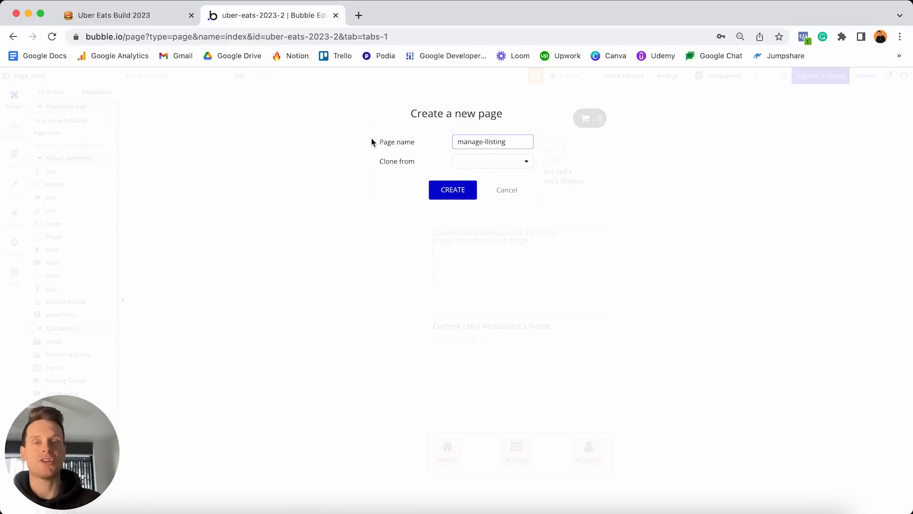
click(488, 141)
key(BackSpace)
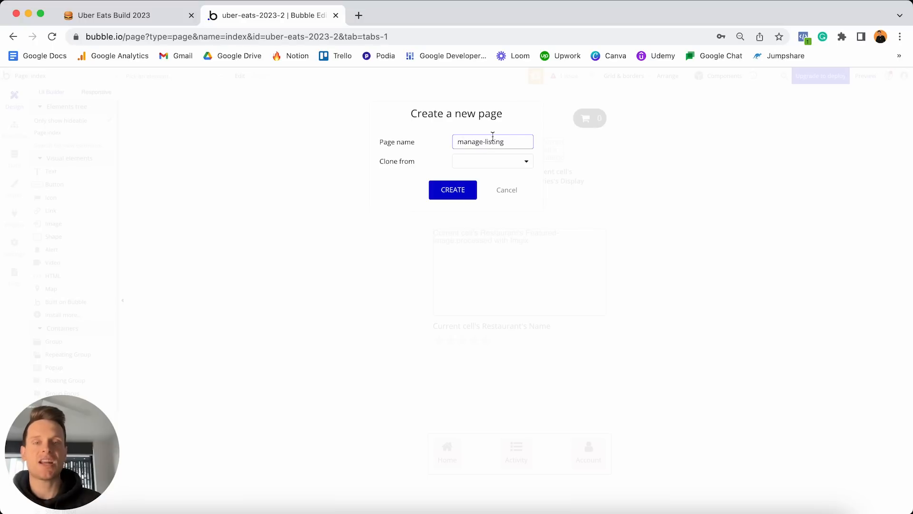
click(461, 189)
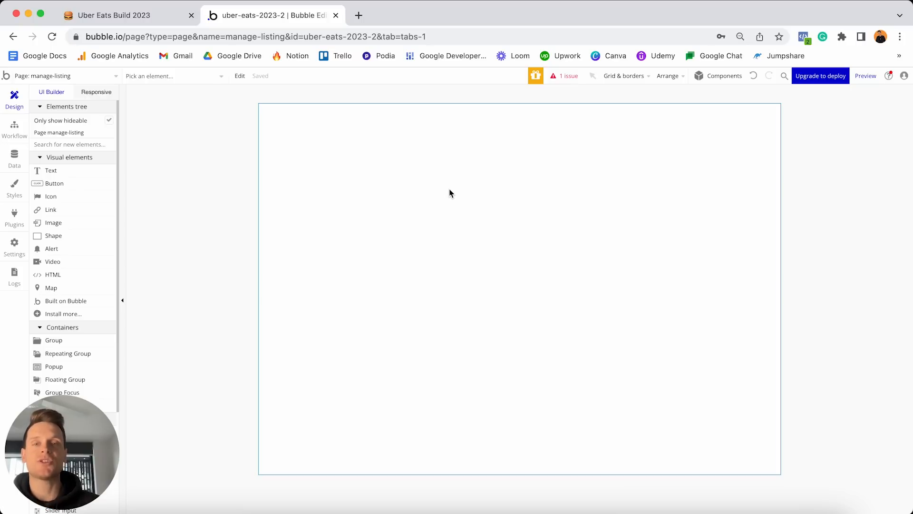
Set the manage-listing page to a Column container layout with a 380 px builder width.
double_click(450, 192)
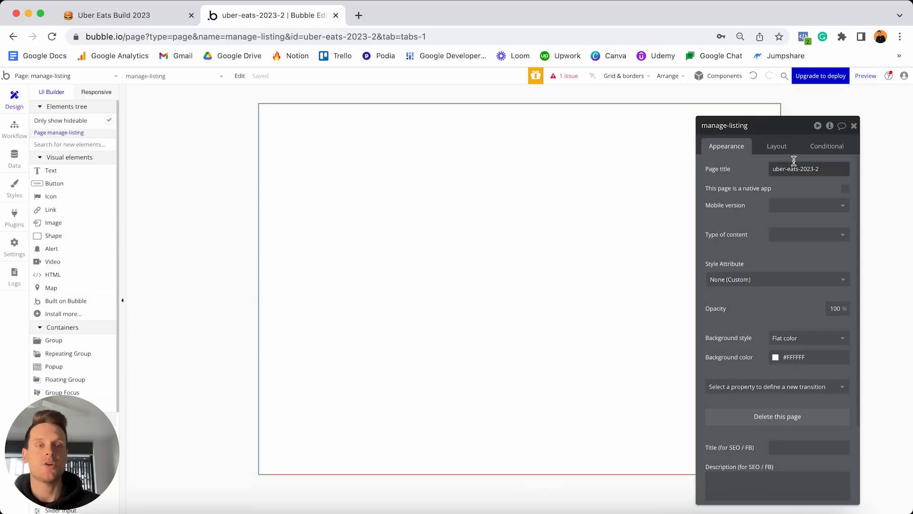
click(776, 146)
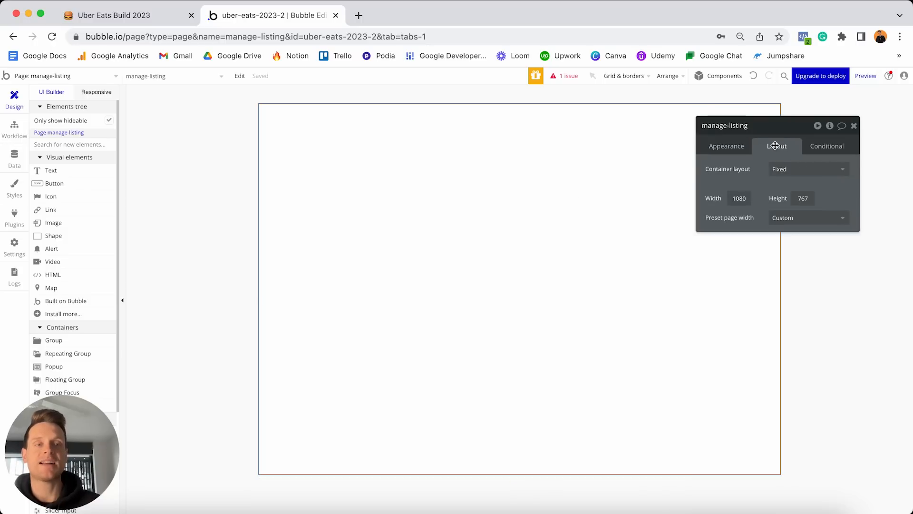
click(782, 170)
click(784, 229)
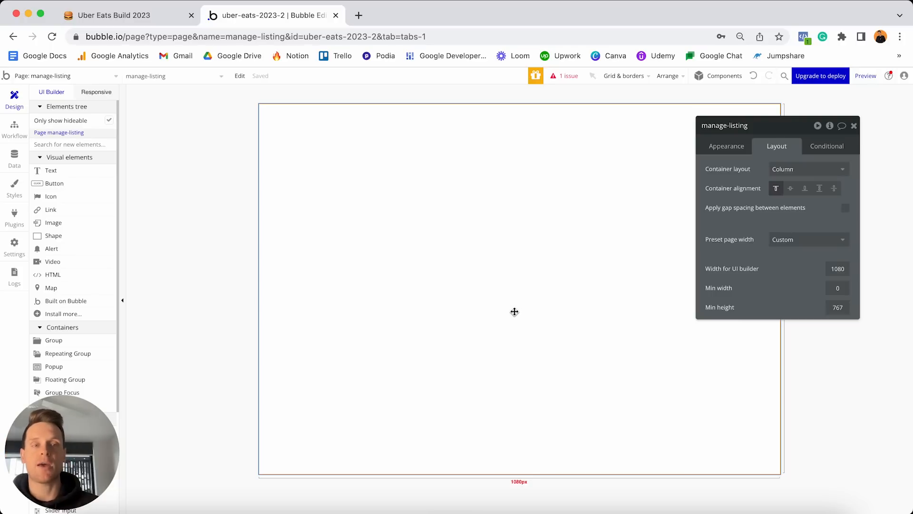
double_click(840, 269)
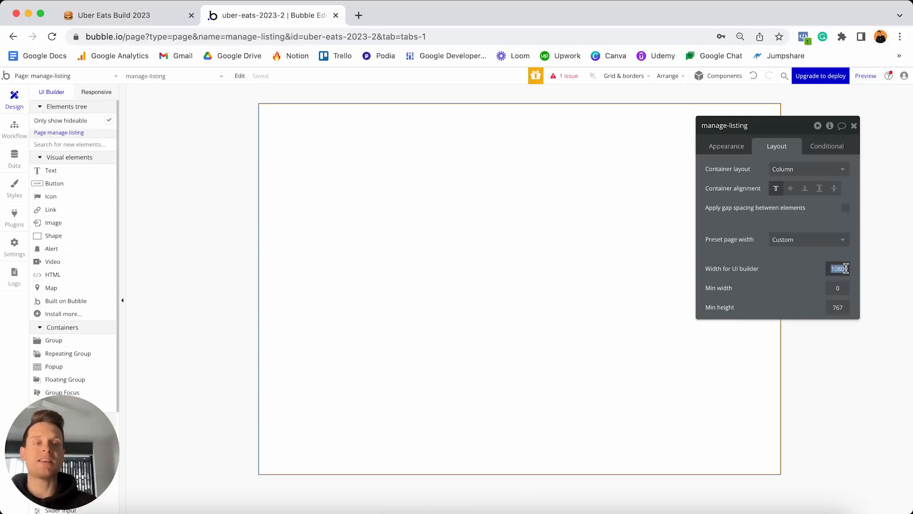
text(380)
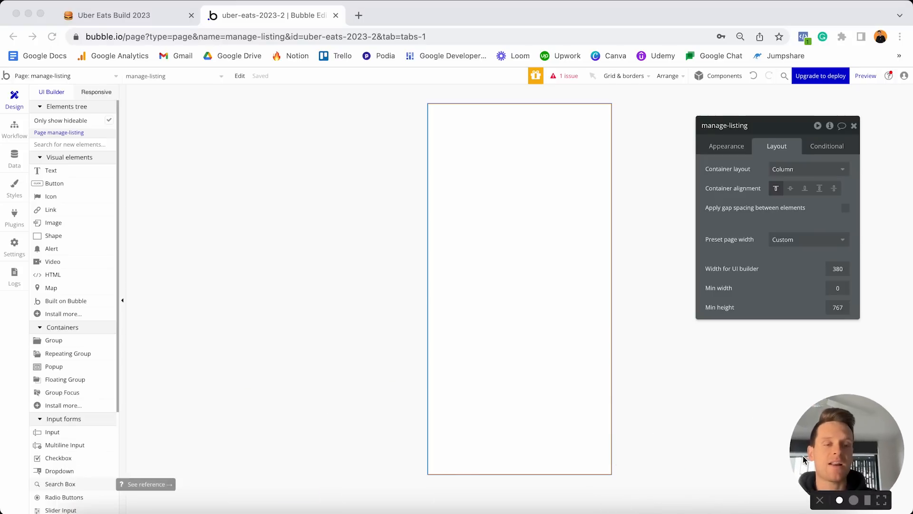
scroll(78, 378, down, 5)
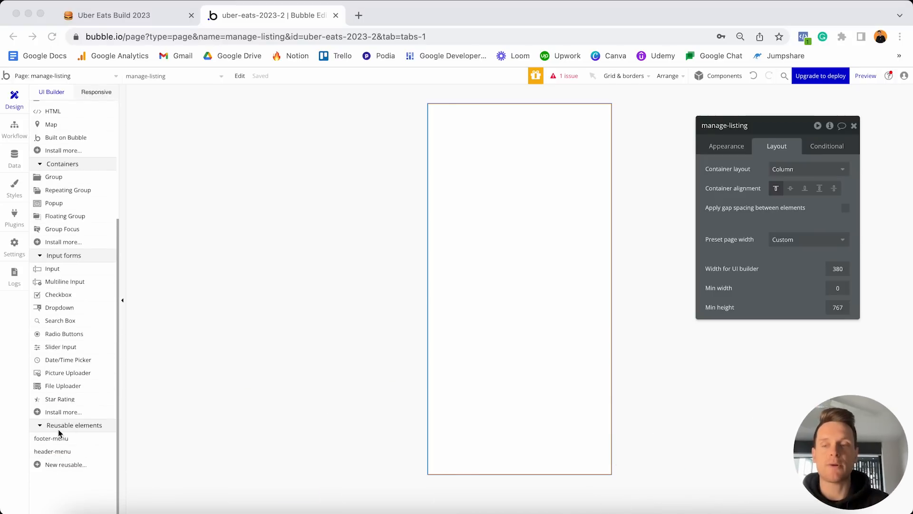
Place the footer-menu at the page bottom, then place and delete the header-menu at the top.
click(53, 438)
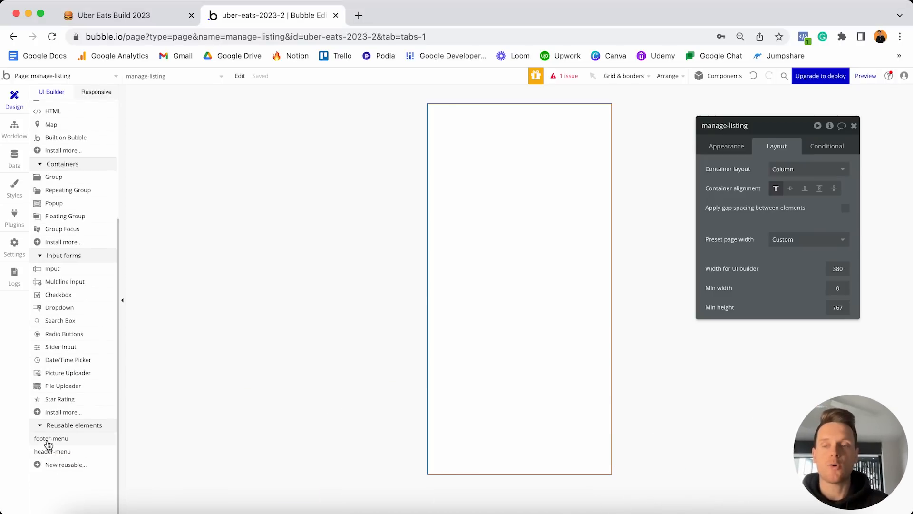
click(508, 436)
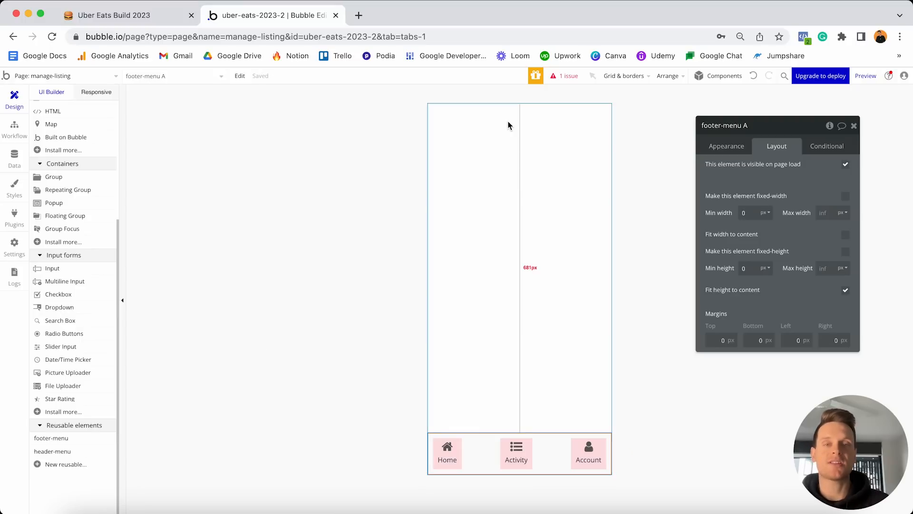
click(66, 451)
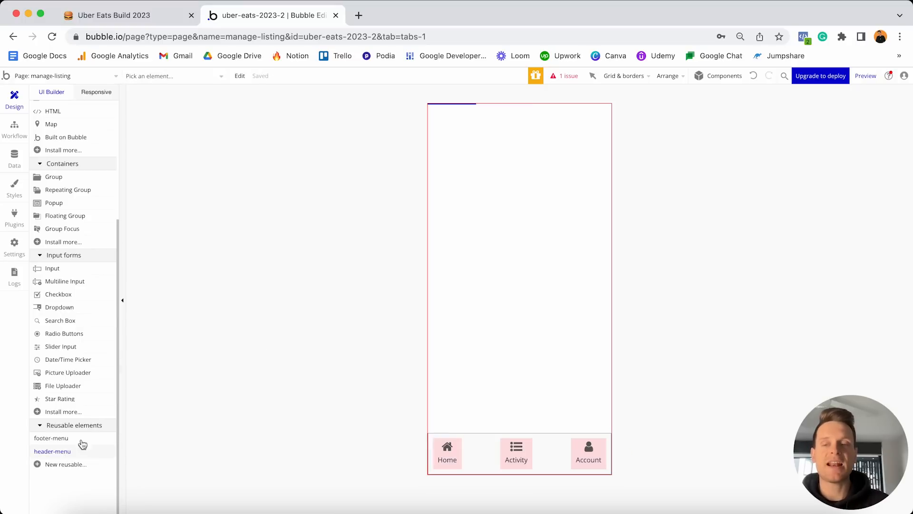
click(519, 107)
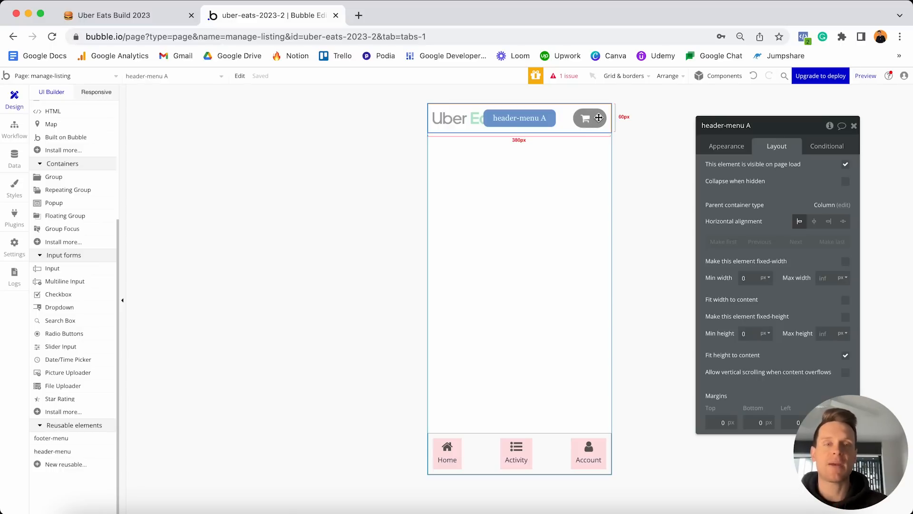
key(Delete)
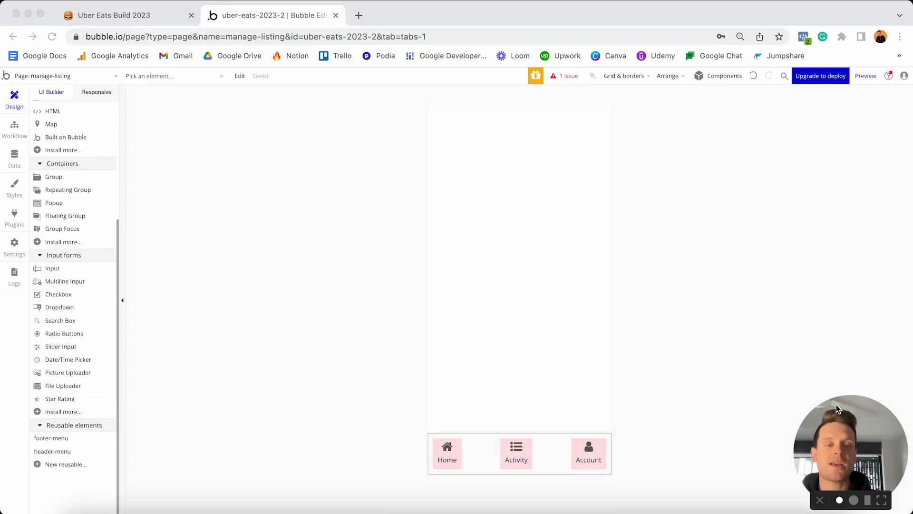
drag(849, 422, 63, 421)
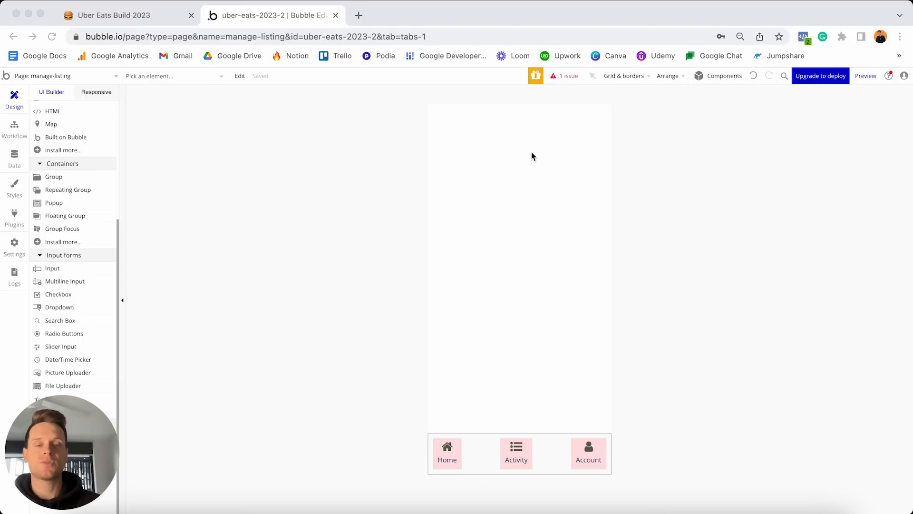
key(ctrl+Up)
click(390, 211)
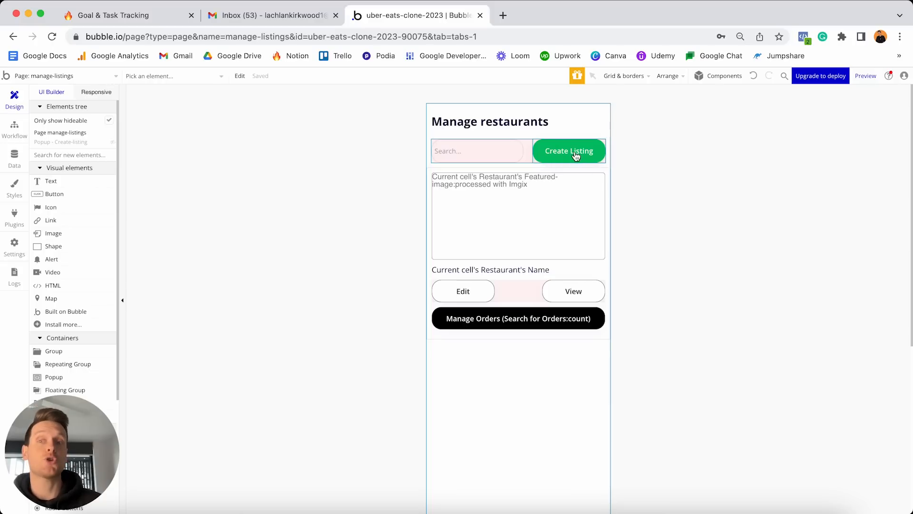
click(567, 167)
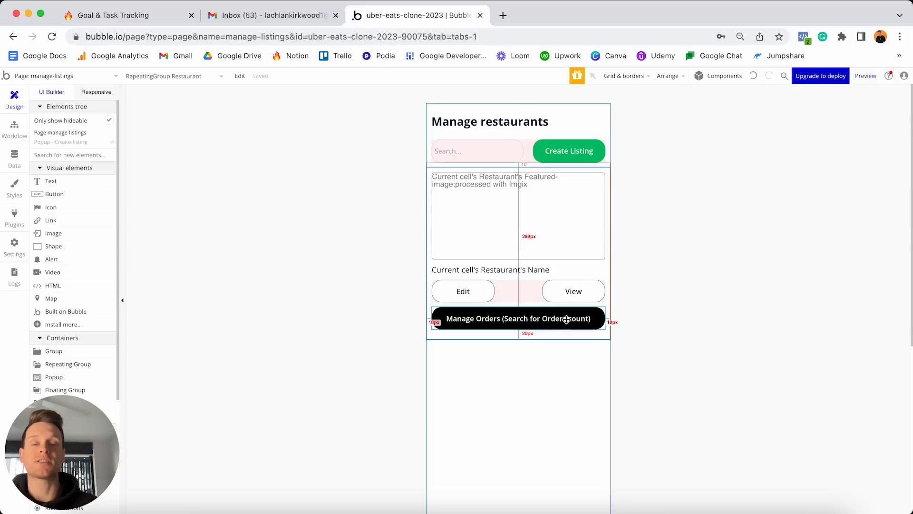
click(643, 157)
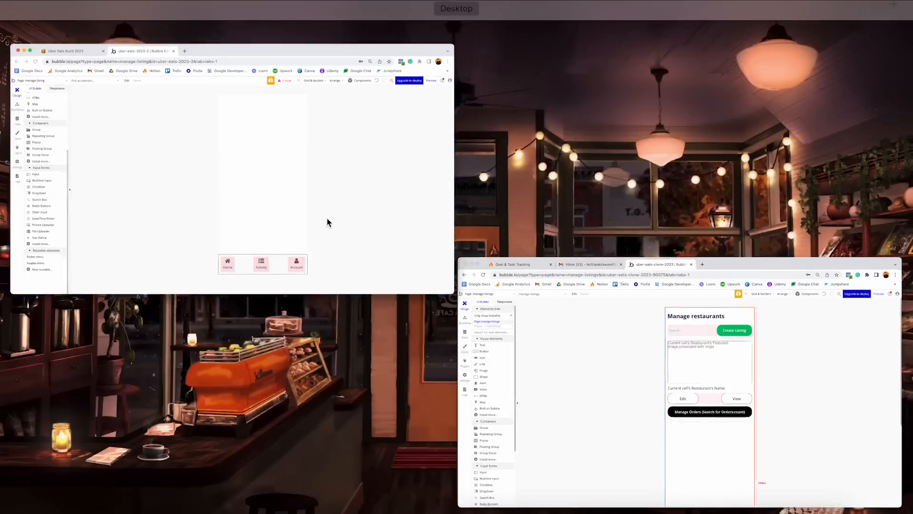
scroll(101, 206, up, 5)
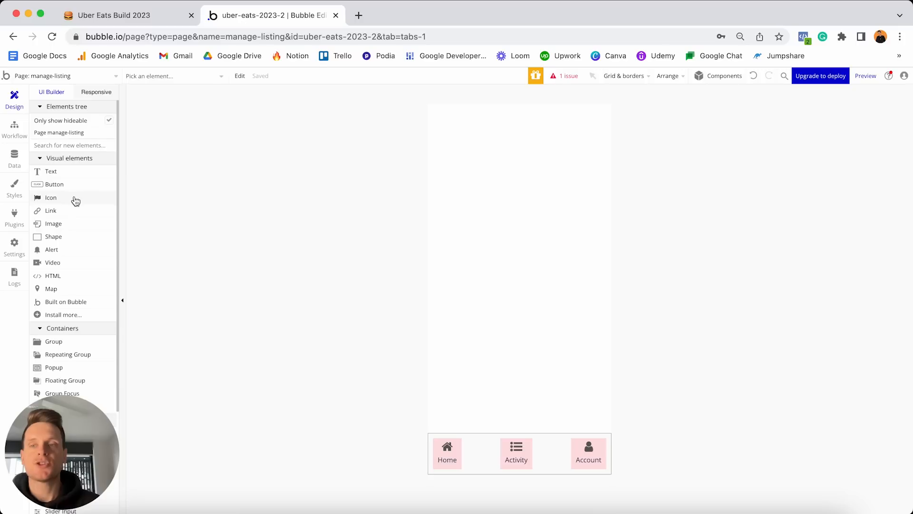
Add a 'Manage restaurant' text at the page top in 24 px bold.
drag(61, 180, 434, 140)
text(Manage restaurant)
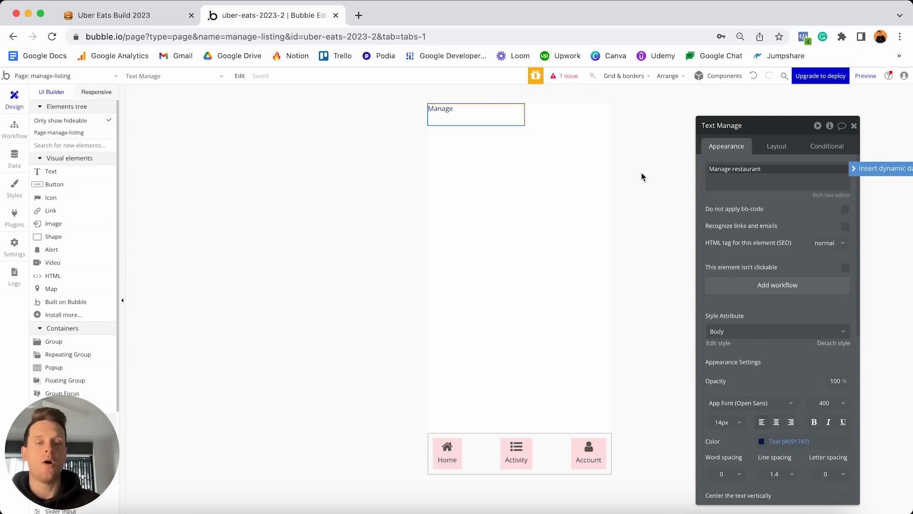
click(723, 422)
text(24)
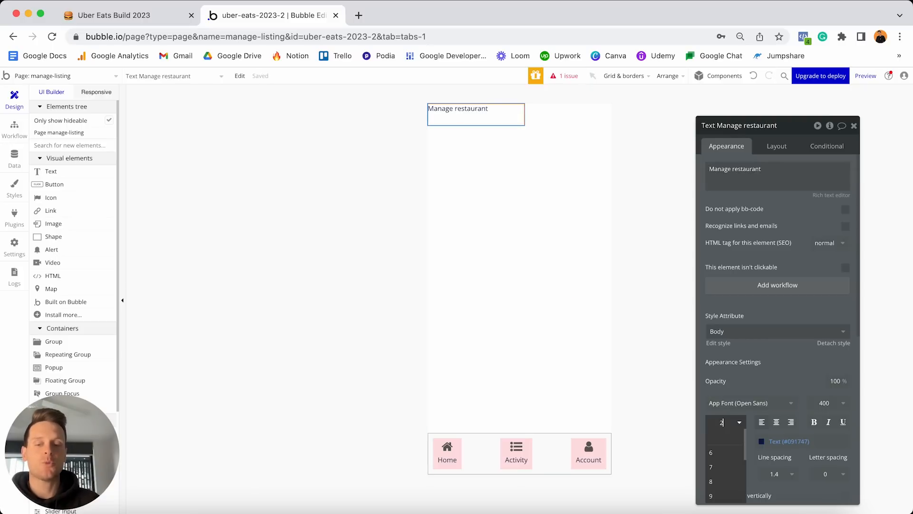
key(Return)
click(814, 423)
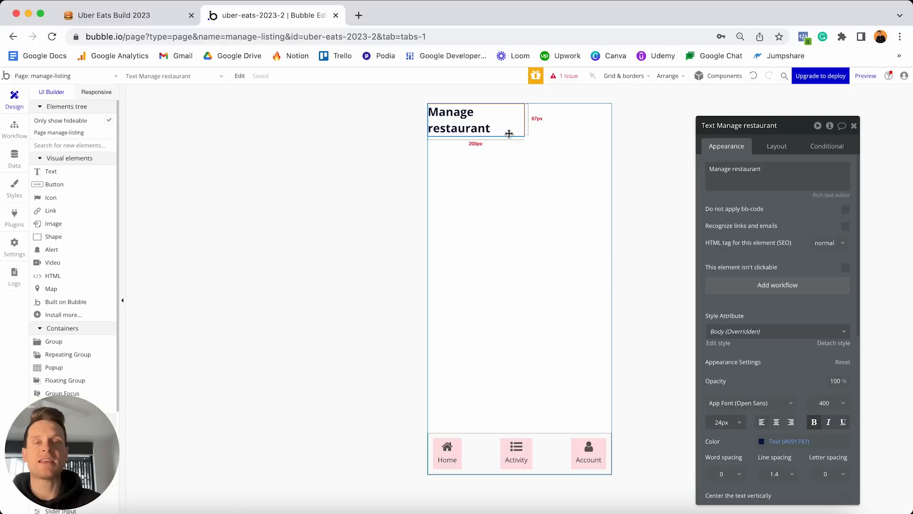
Make the heading stretch full width with minimum width and height set to 0.
click(784, 148)
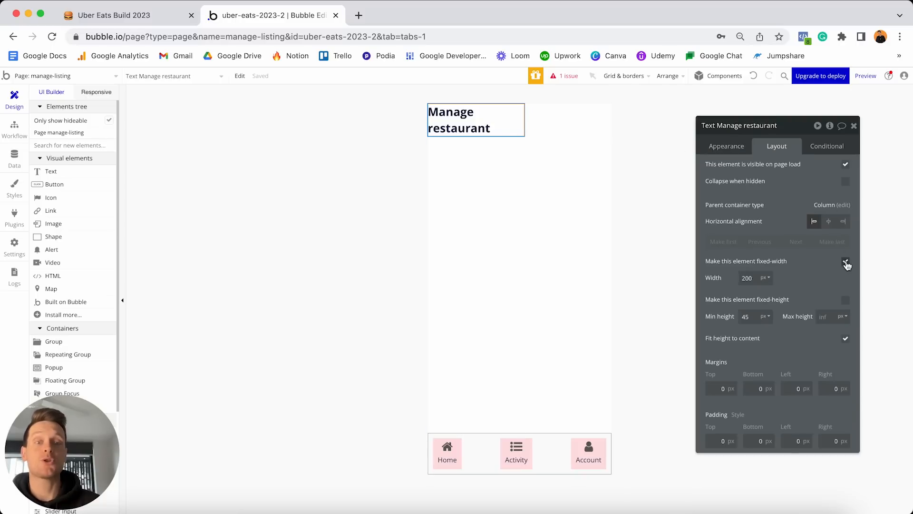
click(845, 262)
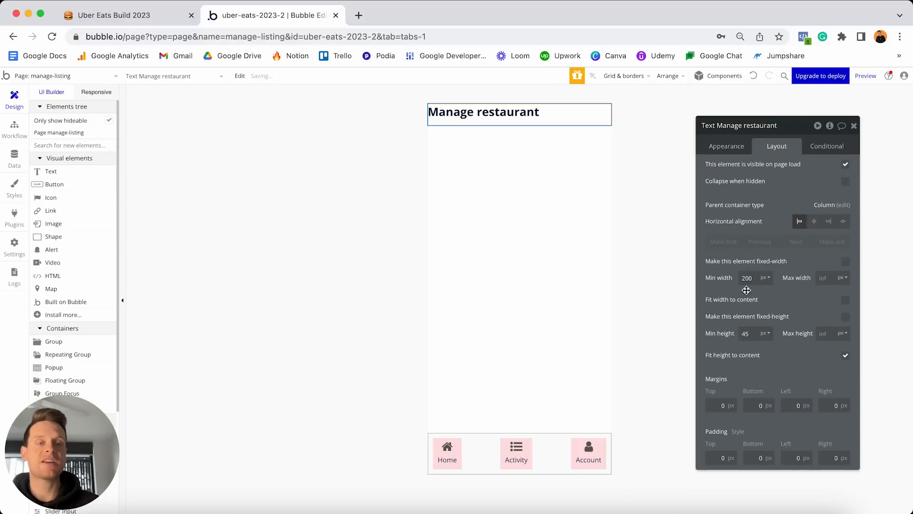
double_click(756, 278)
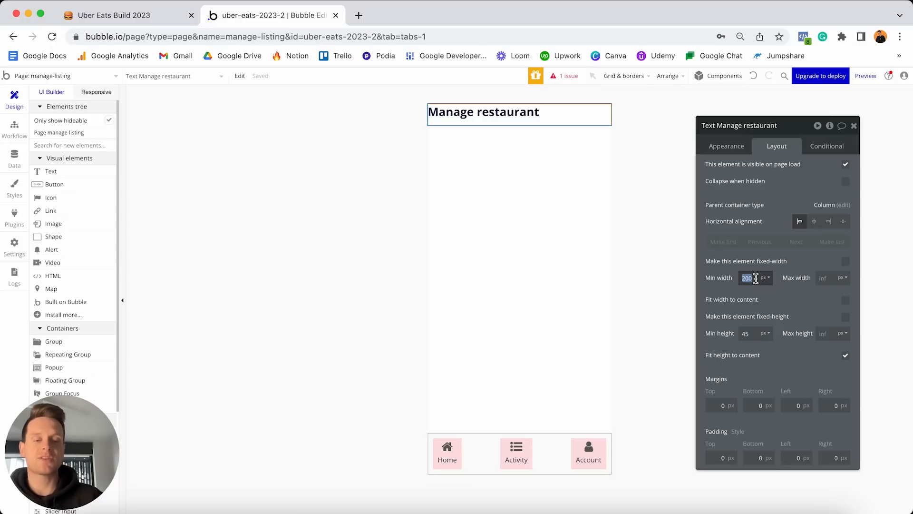
text(0)
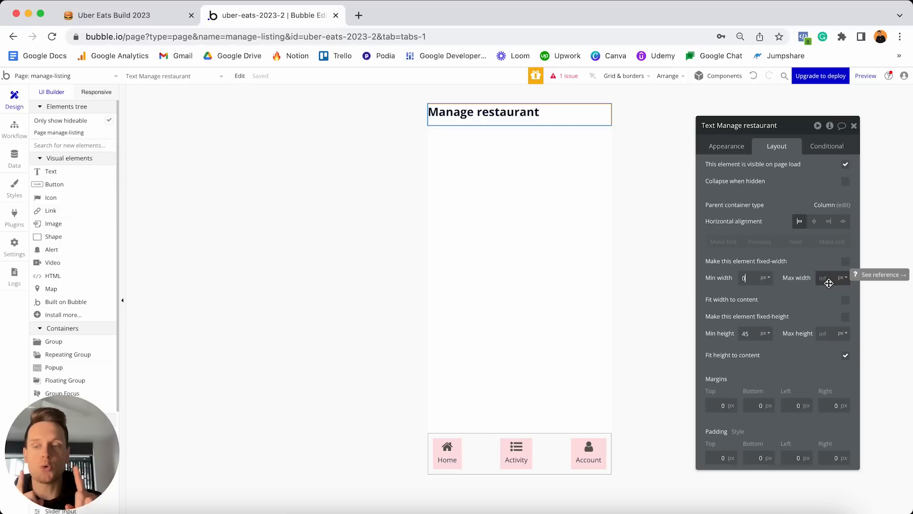
click(759, 327)
double_click(759, 327)
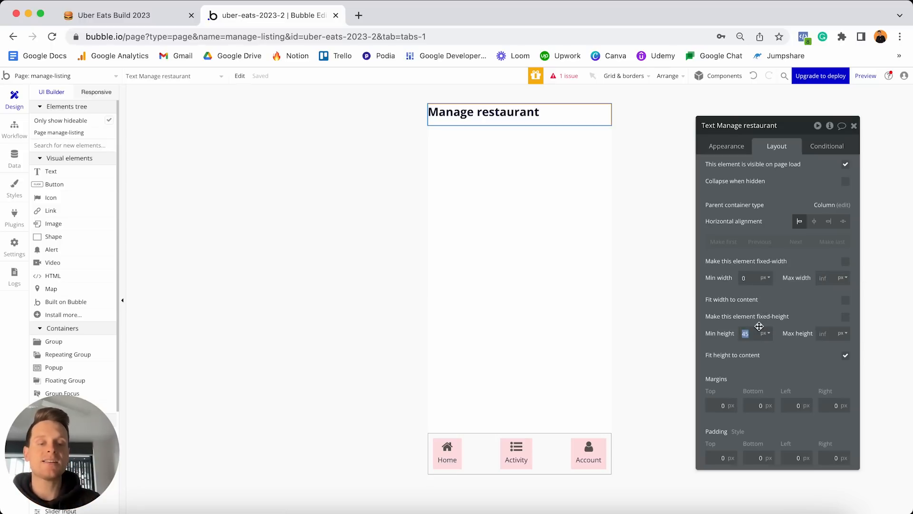
text(0)
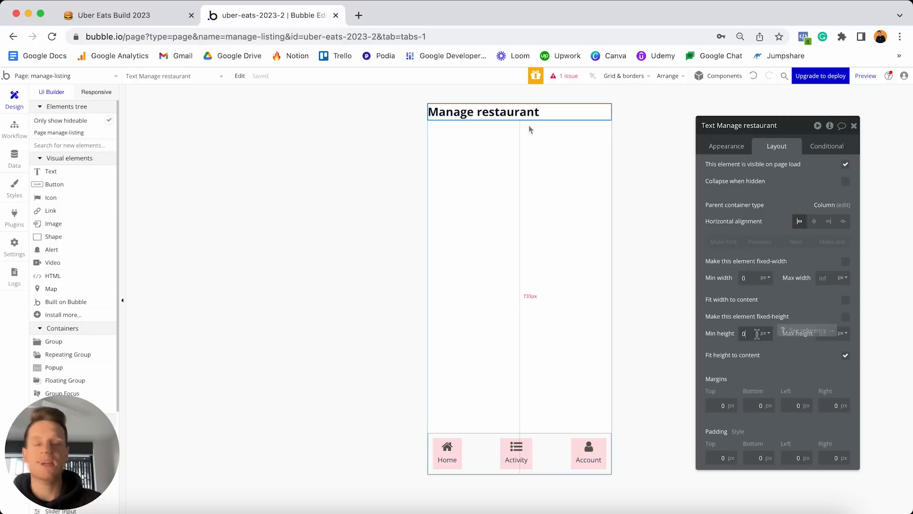
Set the heading's margins to 20 top, 10 left and 10 right.
click(720, 405)
text(2)
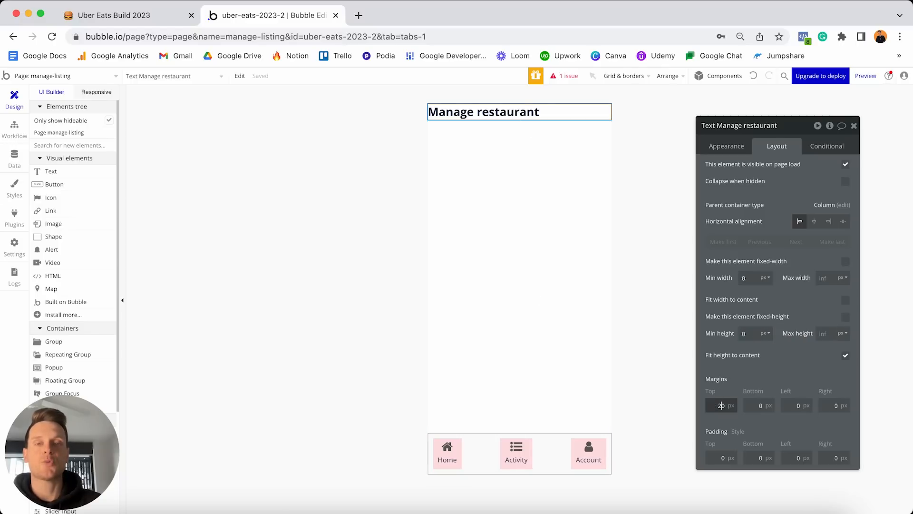
key(Tab)
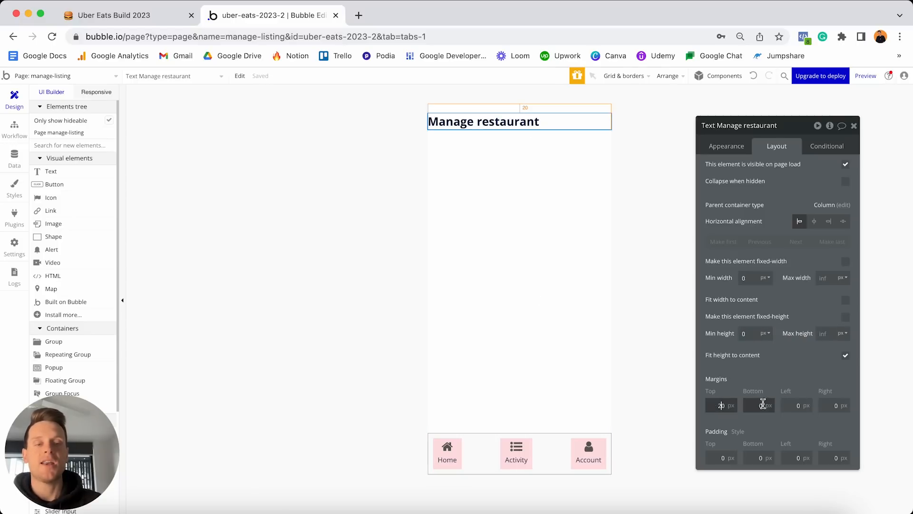
click(783, 404)
text(1)
click(830, 404)
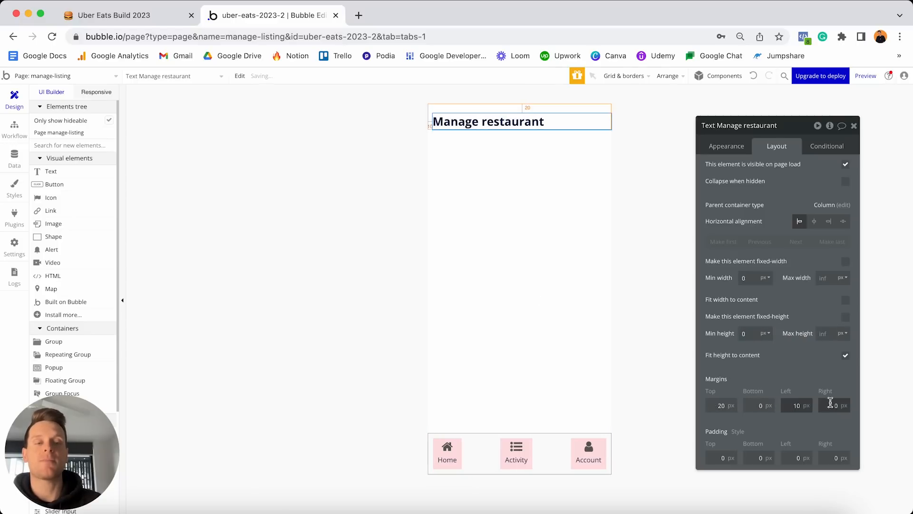
text(1)
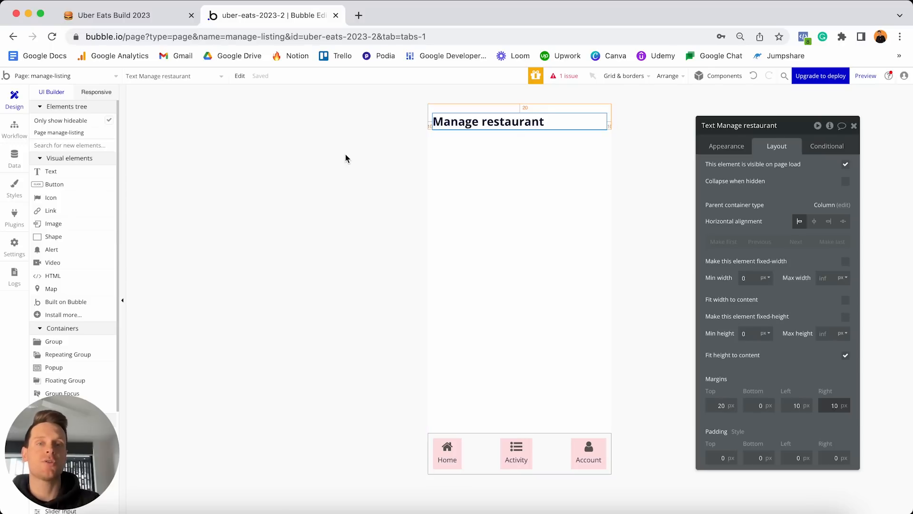
scroll(54, 231, down, 3)
scroll(54, 231, down, 2)
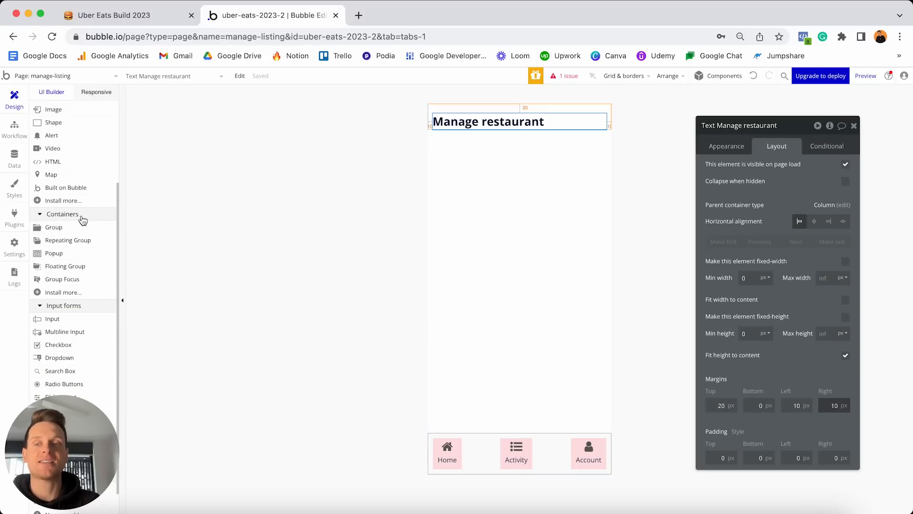
Place a new group below the heading and detach it from its standard style.
click(54, 227)
click(466, 188)
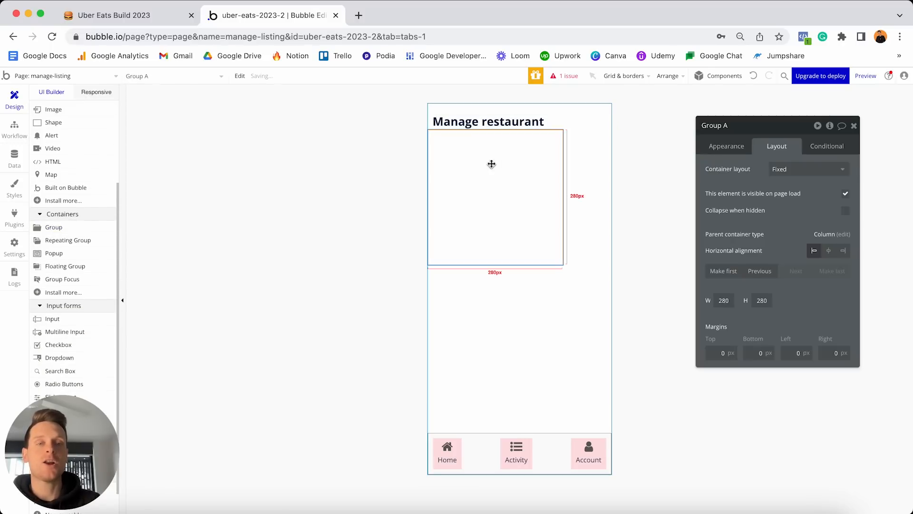
click(721, 150)
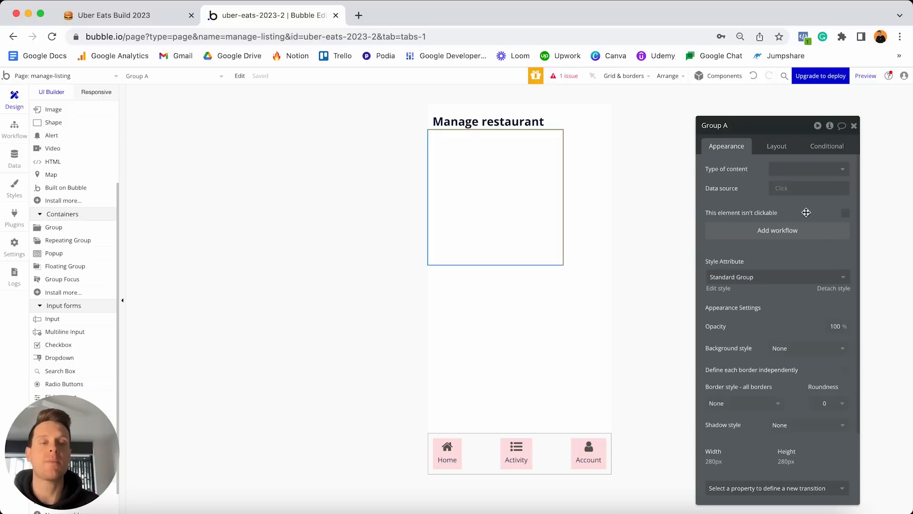
click(830, 293)
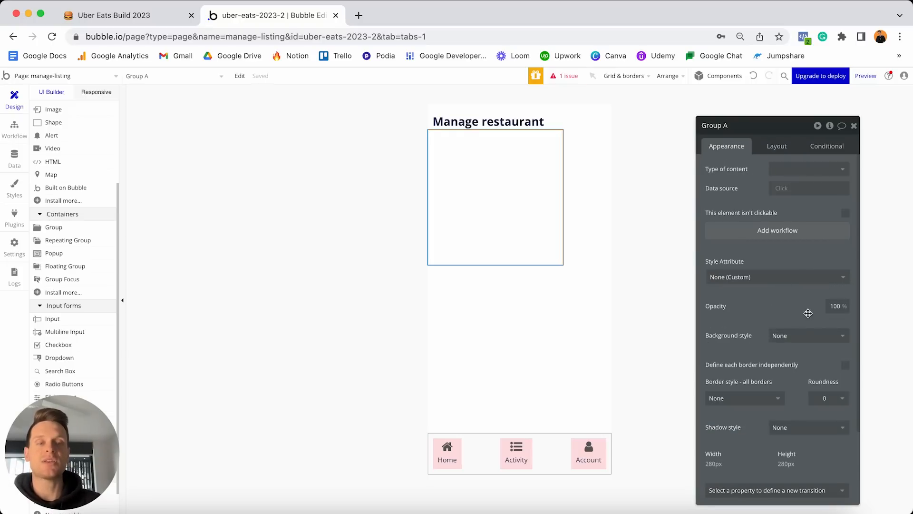
Give the group a flat light pink #FFE7E7 background.
click(788, 336)
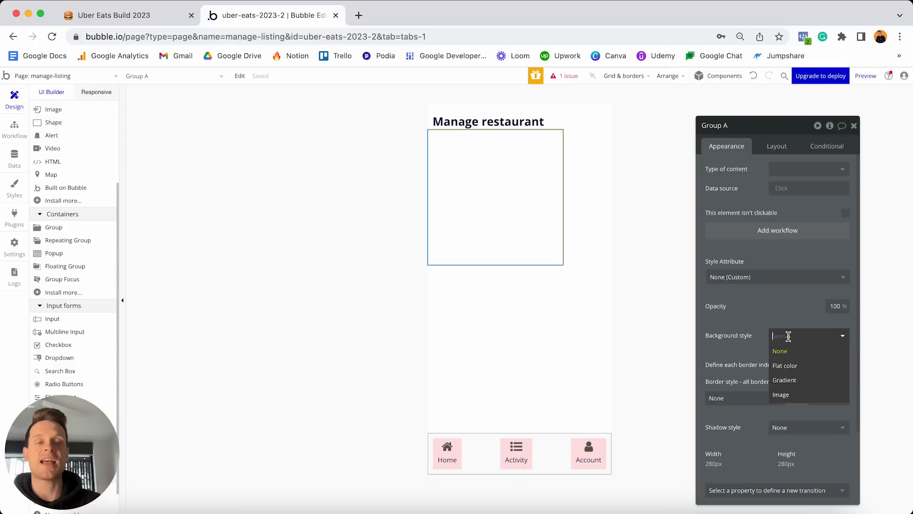
click(785, 365)
click(788, 355)
drag(775, 362, 780, 362)
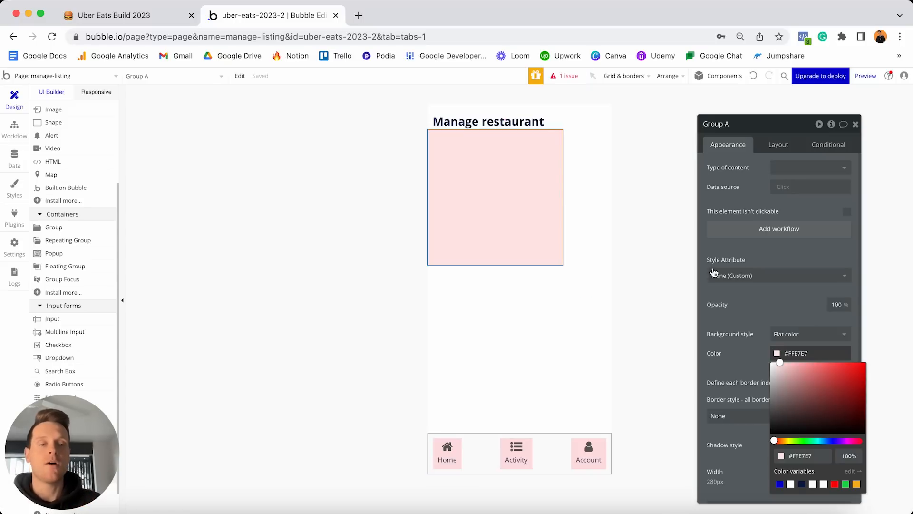
click(757, 304)
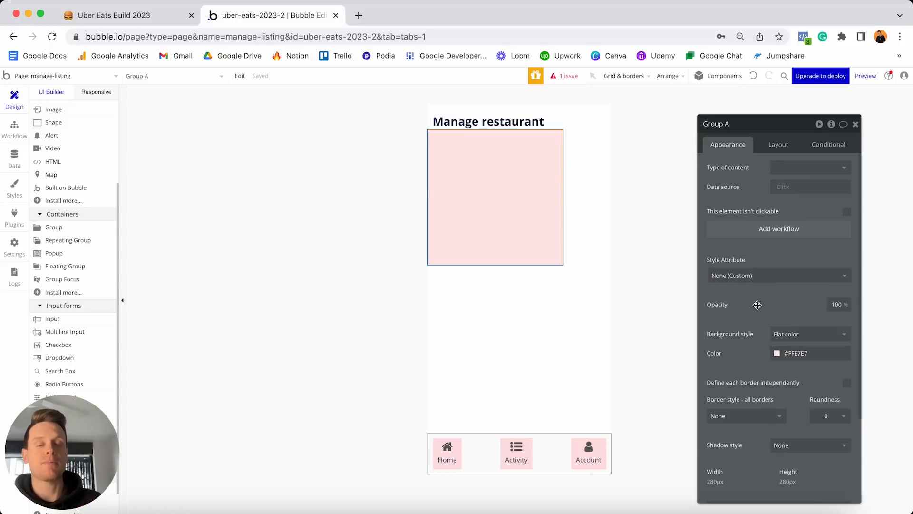
click(789, 334)
click(781, 308)
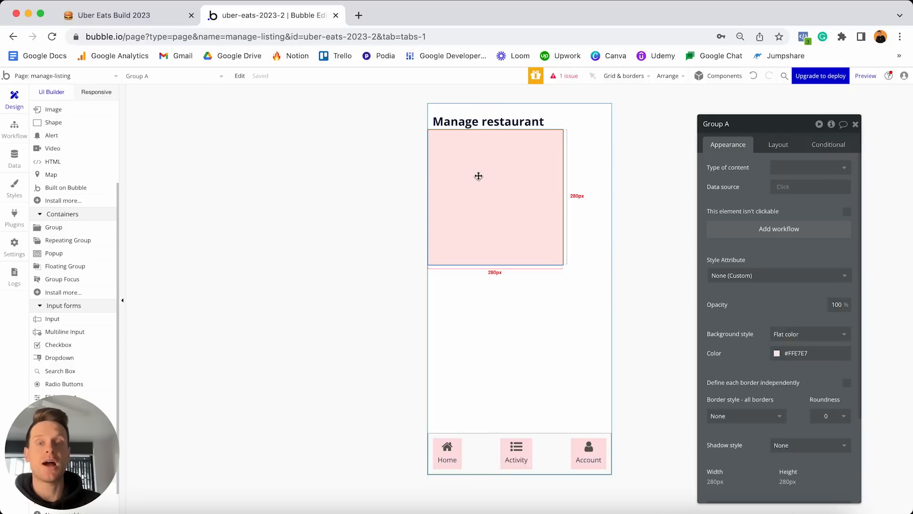
Set Group A to a Row layout, not fixed-width, with minimum width 0.
click(782, 152)
click(789, 172)
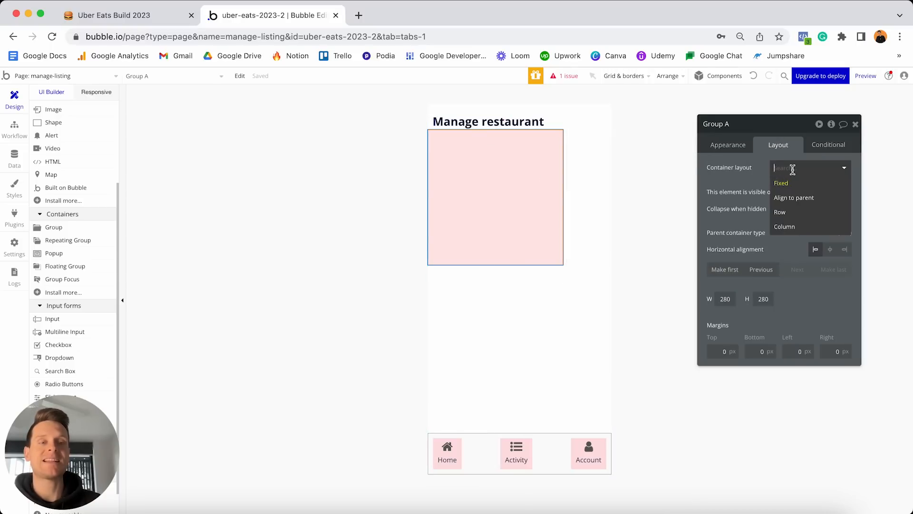
click(793, 216)
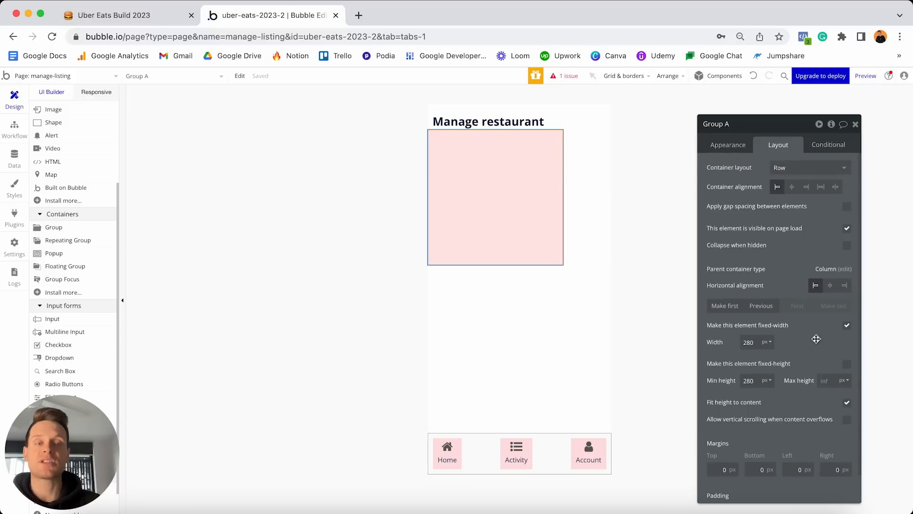
click(847, 325)
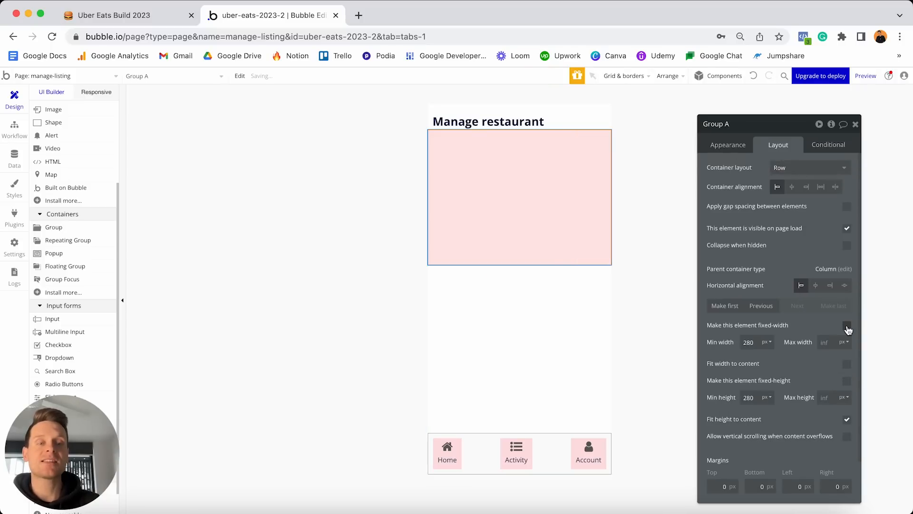
double_click(754, 342)
text(0)
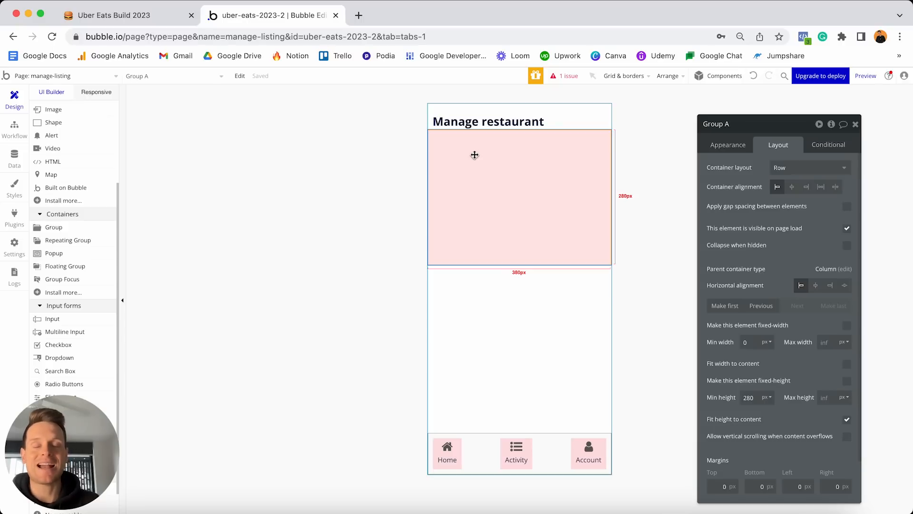
Add a text input inside the pink group with a 'Search..' placeholder.
scroll(71, 245, down, 2)
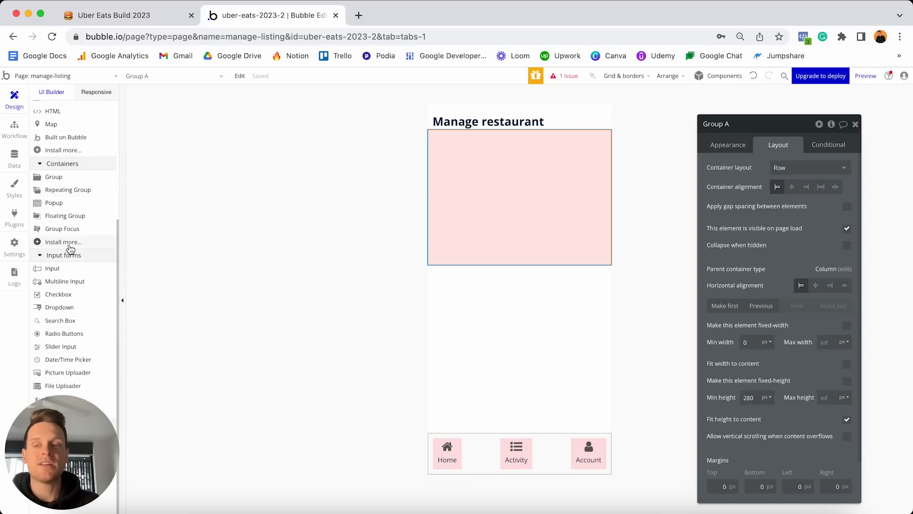
drag(61, 270, 495, 165)
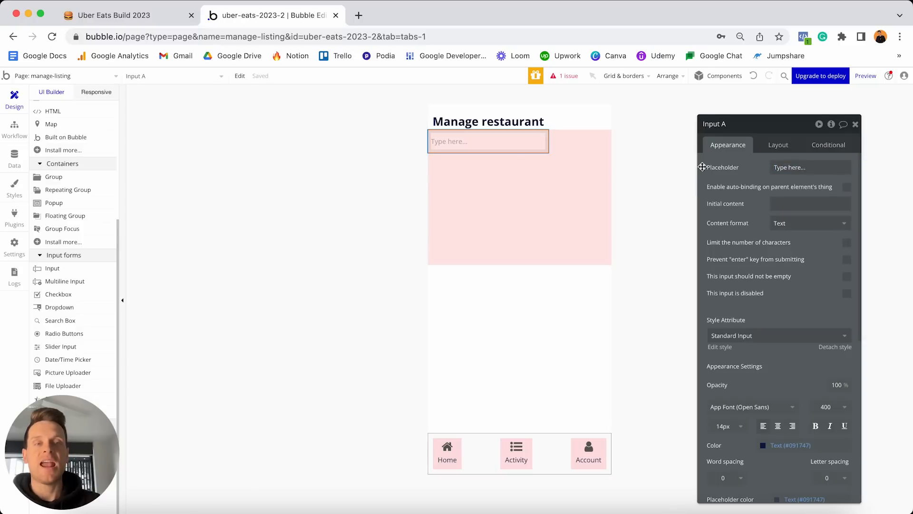
click(749, 126)
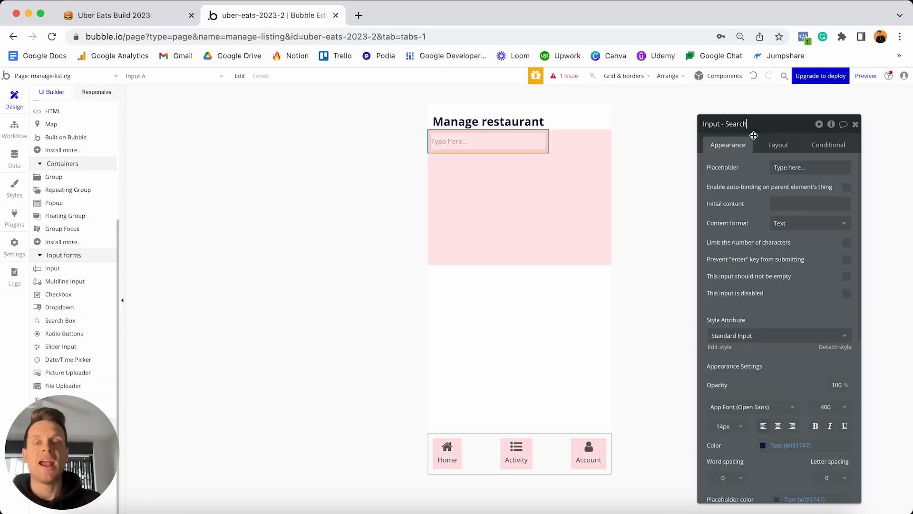
click(794, 168)
text(Search...)
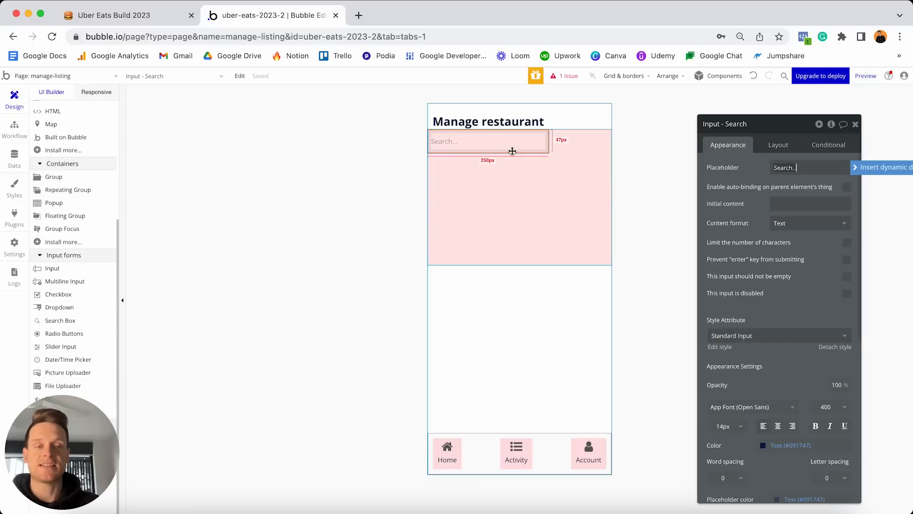
Round the search input's corners to a roundness of 20.
scroll(780, 257, down, 3)
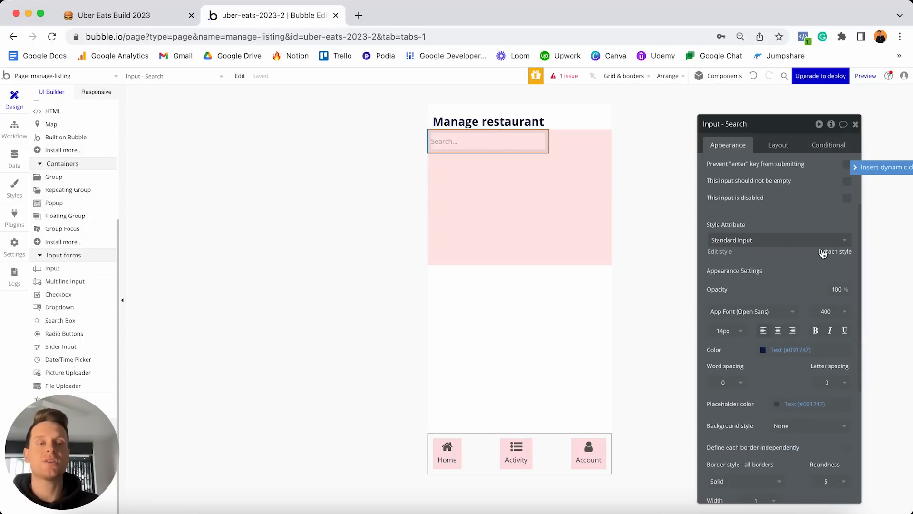
scroll(829, 295, down, 5)
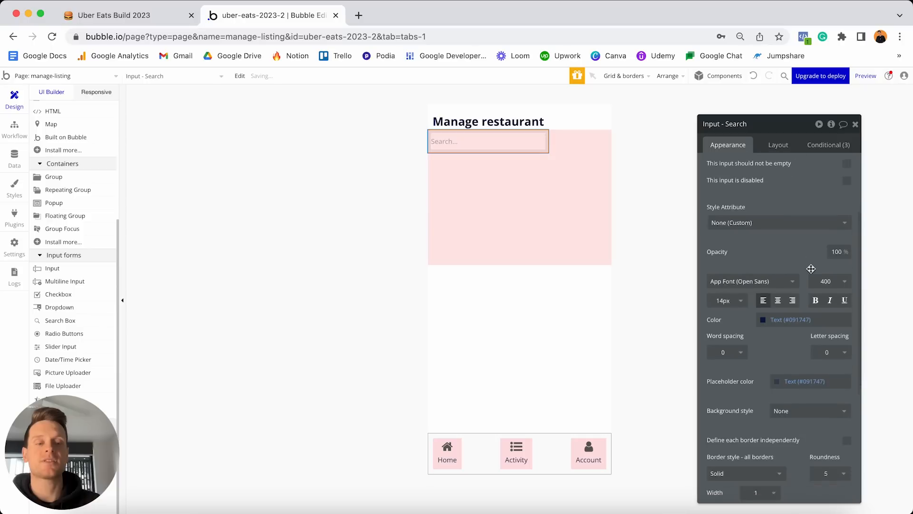
click(836, 333)
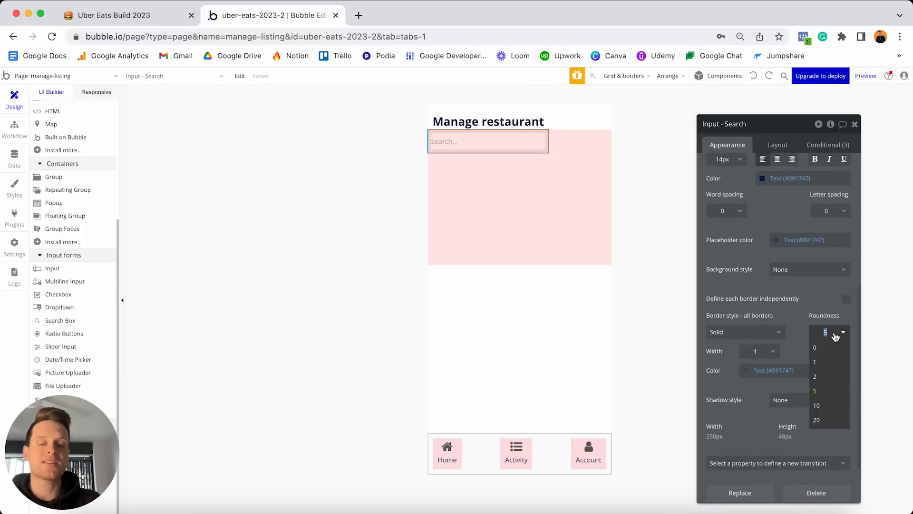
text(20)
key(Return)
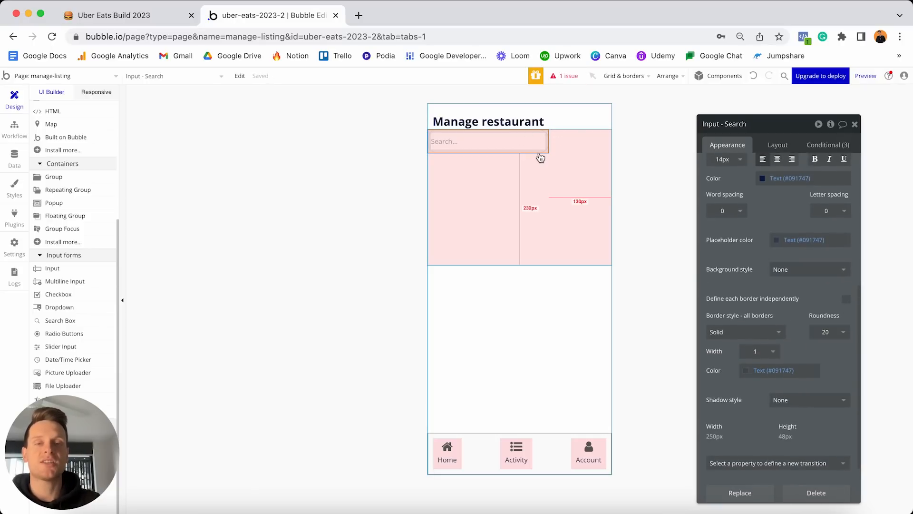
Let the search input stretch full width with 0 minimum width, then open Responsive view.
click(779, 144)
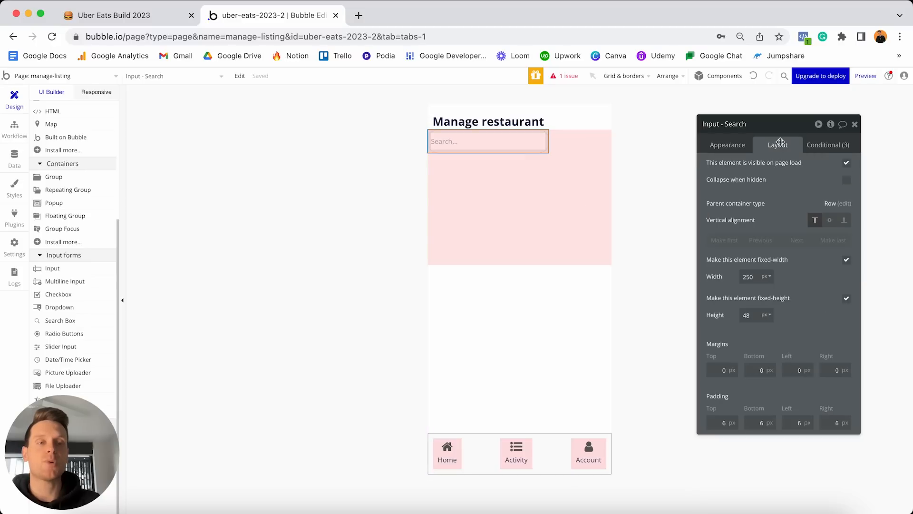
click(847, 260)
double_click(758, 276)
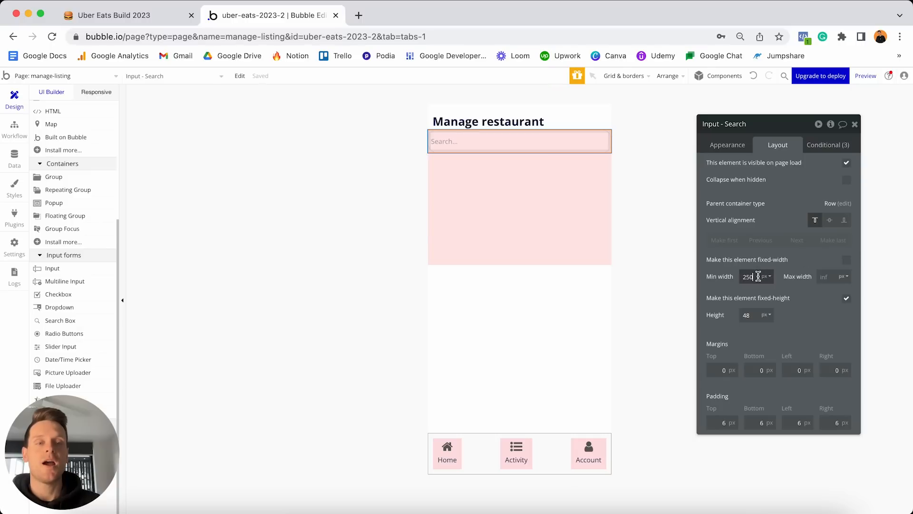
text(0)
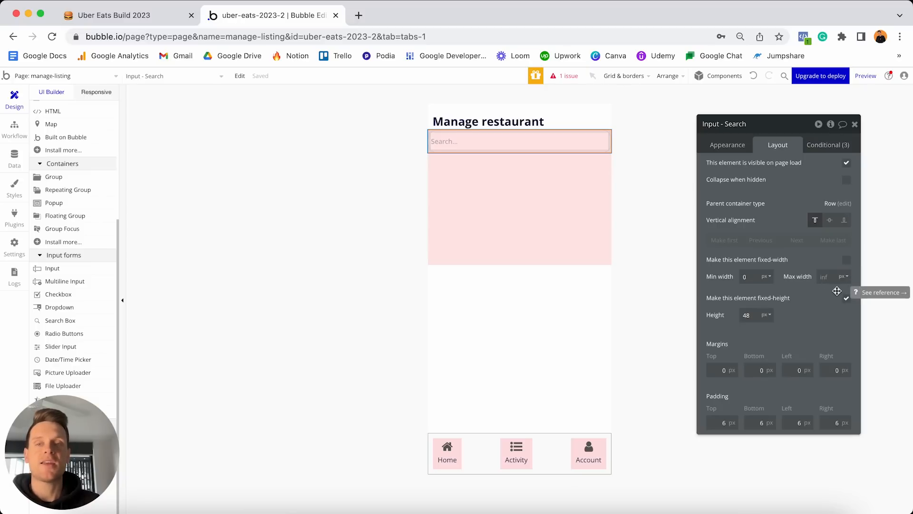
click(98, 93)
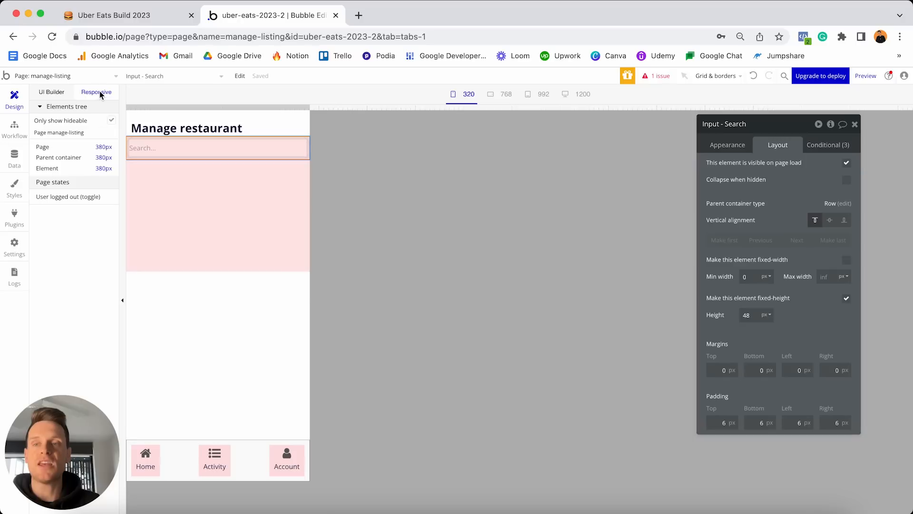
At the 992 px breakpoint, cap the search input at 400 px max width with a 20 px right margin.
click(538, 94)
drag(654, 88, 689, 88)
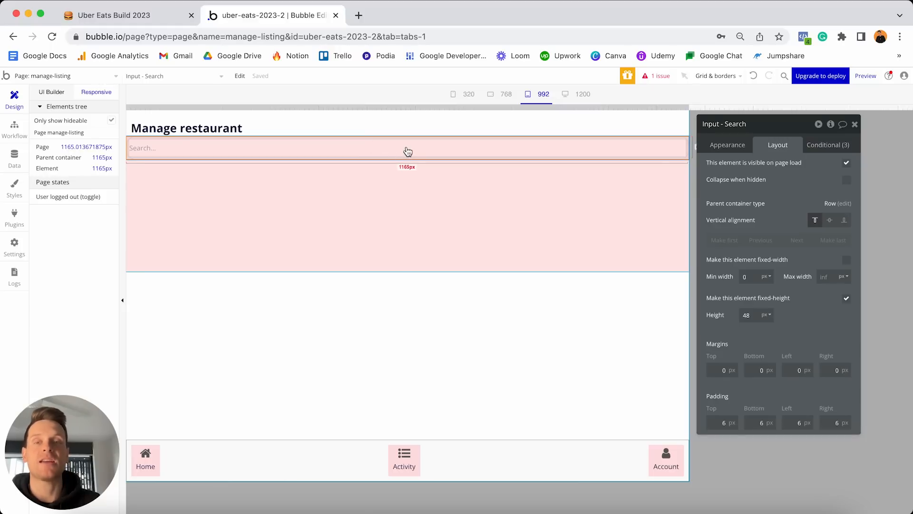
click(827, 277)
text(400)
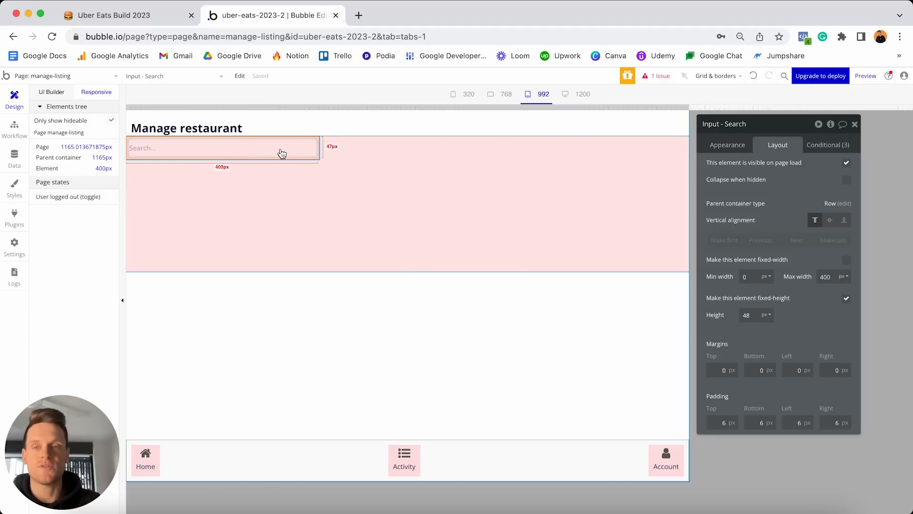
click(756, 315)
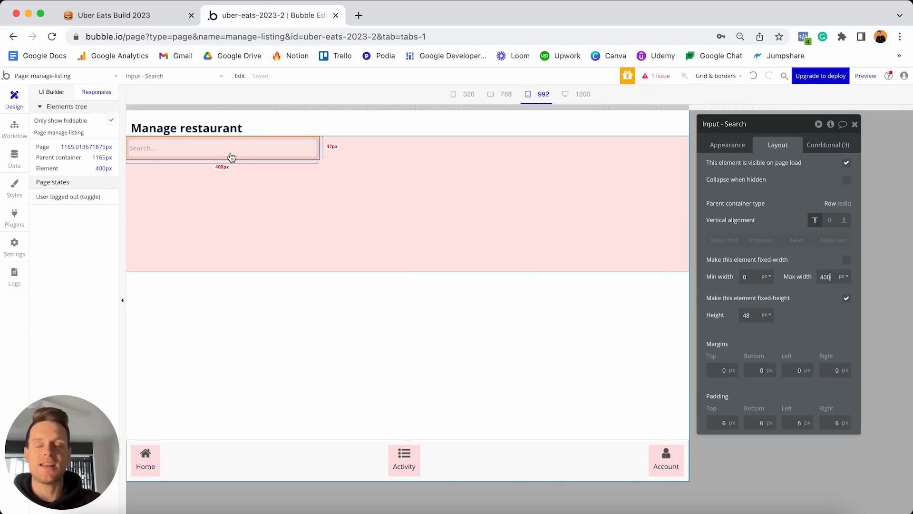
click(822, 366)
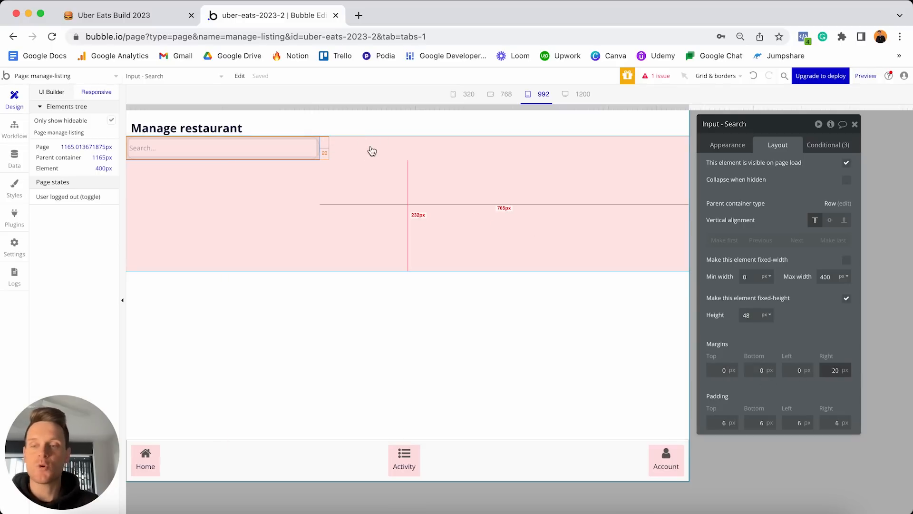
Add a button labelled Create Listing into the pink group.
click(46, 90)
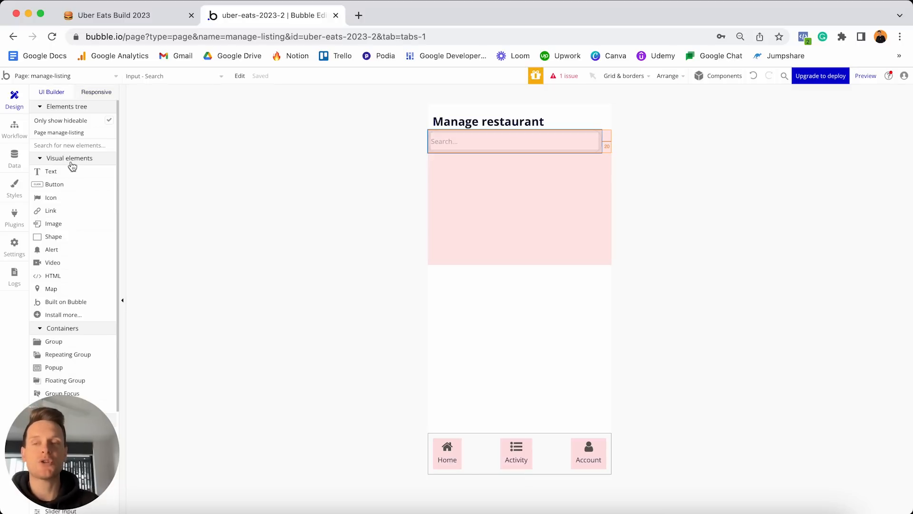
click(63, 184)
click(515, 193)
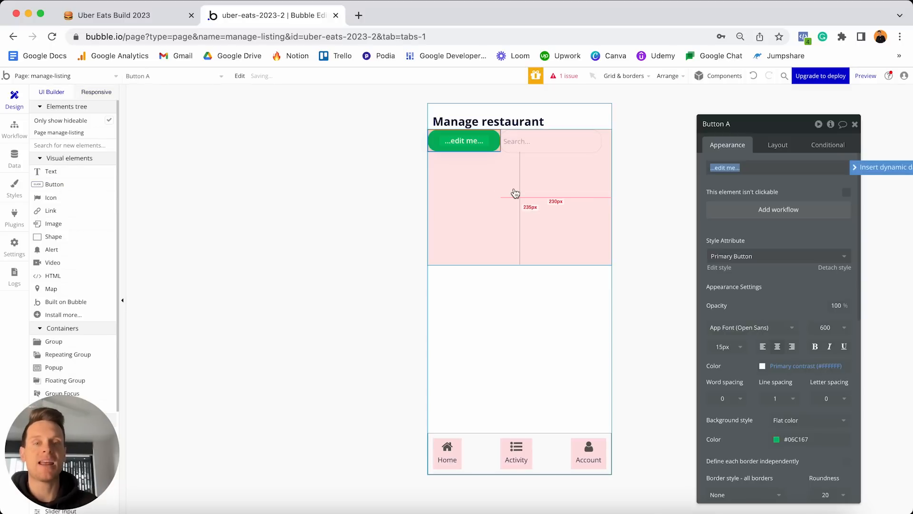
text(Create Listing)
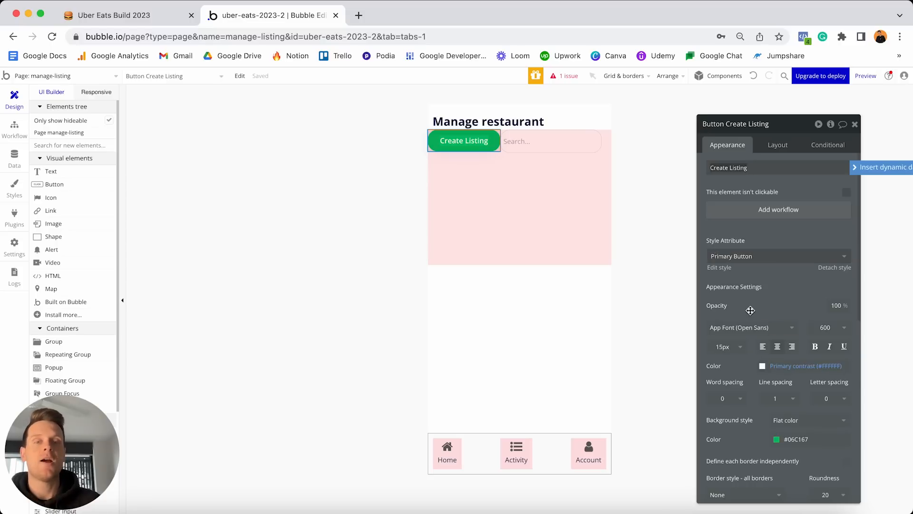
Move the Create Listing button after the search box and give it a 48 px minimum height.
click(781, 147)
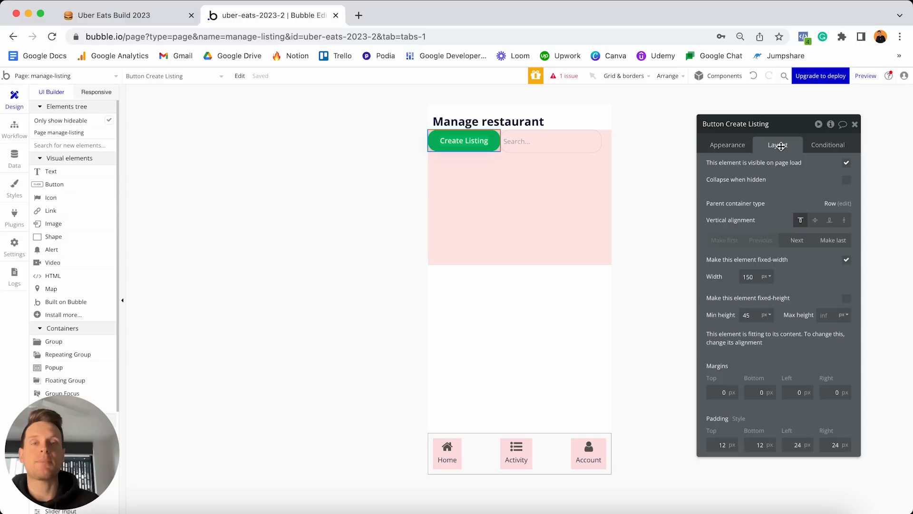
click(796, 240)
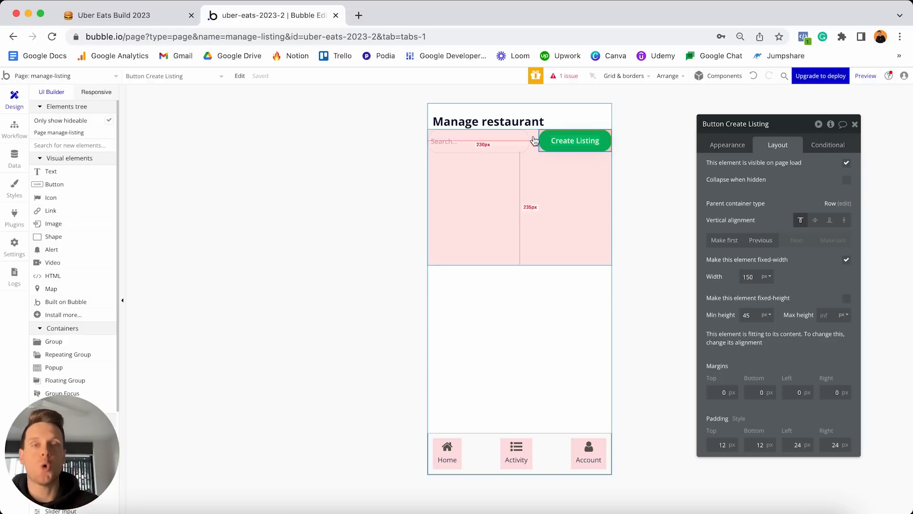
click(754, 315)
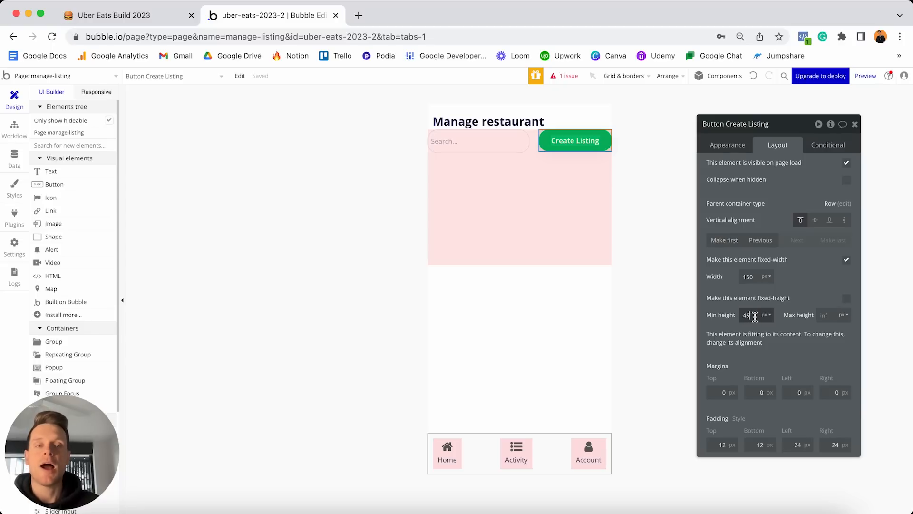
text(48)
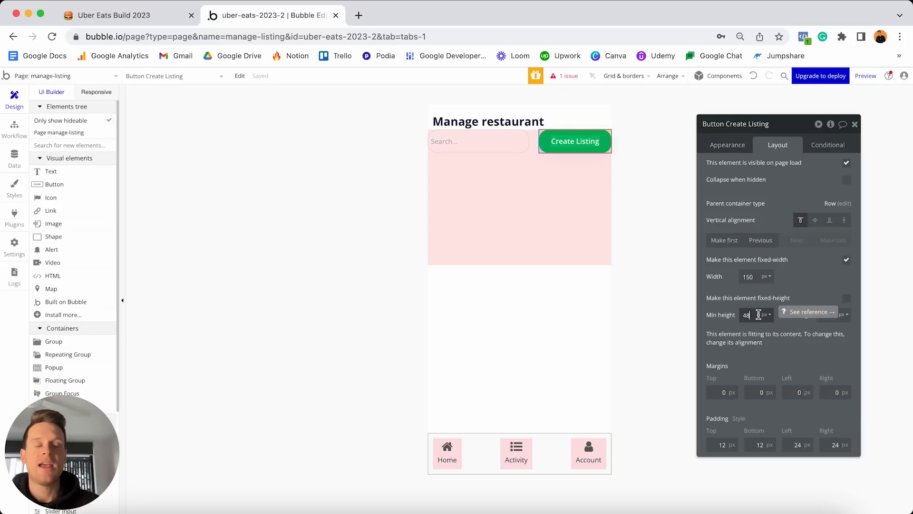
click(498, 146)
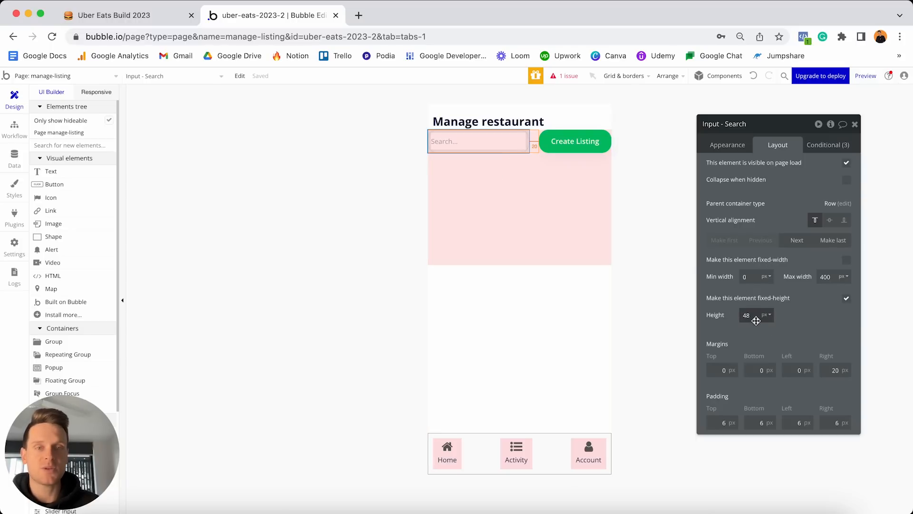
click(559, 139)
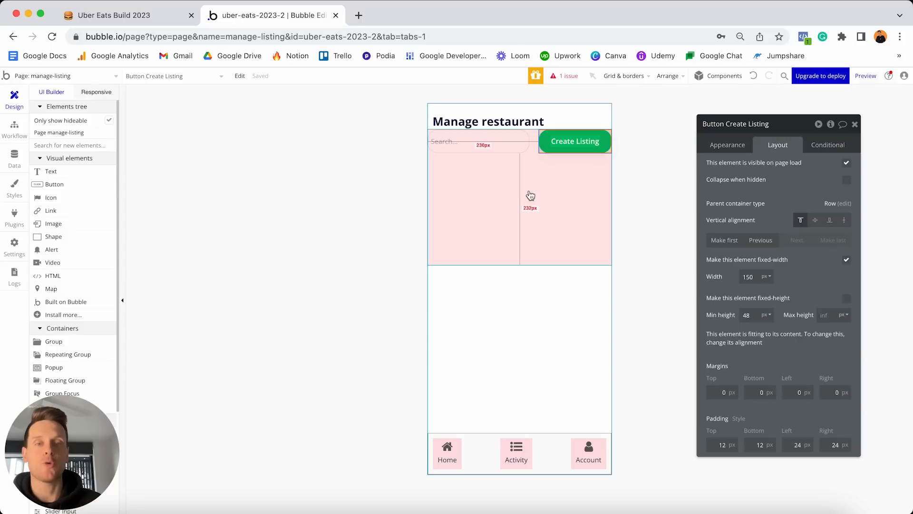
Set Group A's min height to 0, with a 20 px top margin and 10 px left and right margins.
click(552, 180)
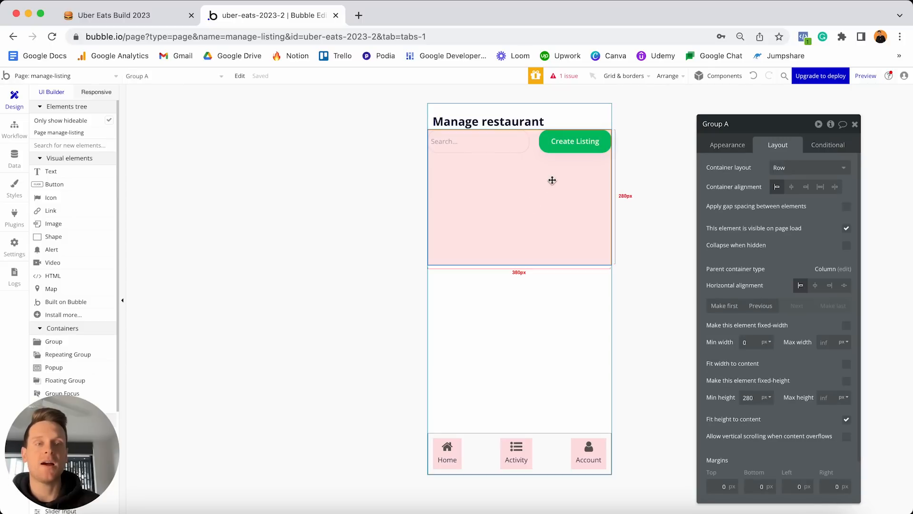
double_click(749, 397)
text(0)
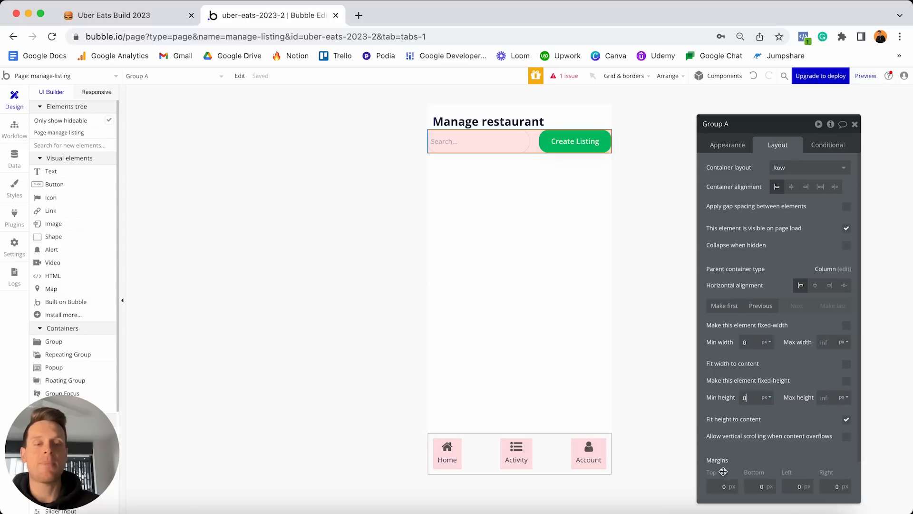
text(2)
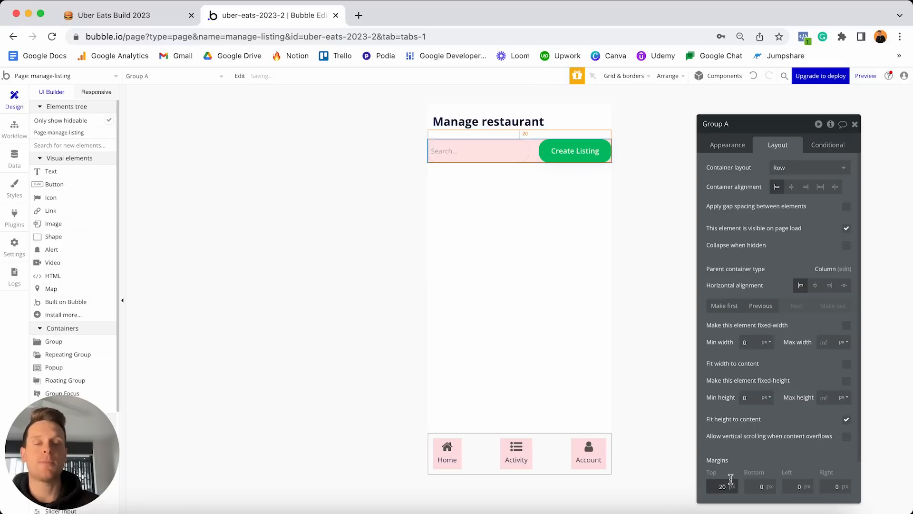
click(792, 485)
text(1)
click(827, 485)
text(1)
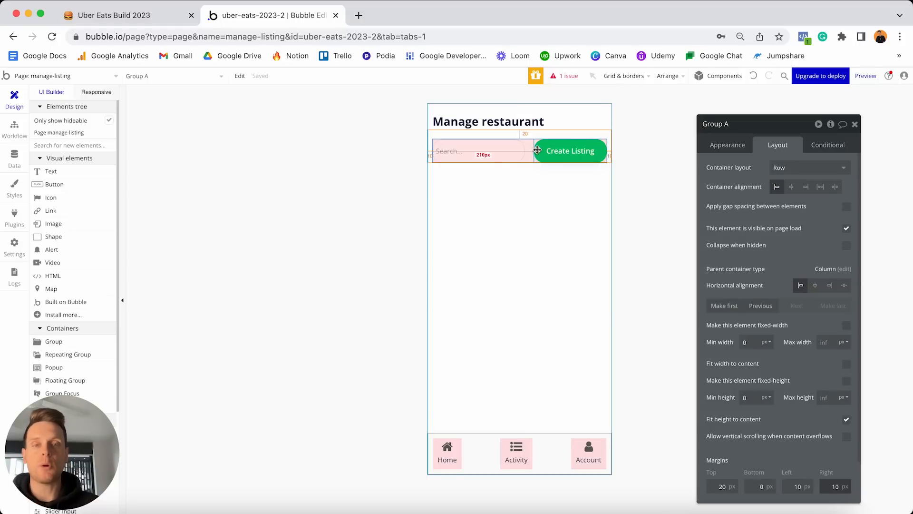
In Responsive mode, give Group A space-between alignment and test the row at several page widths.
click(96, 91)
drag(424, 108, 654, 86)
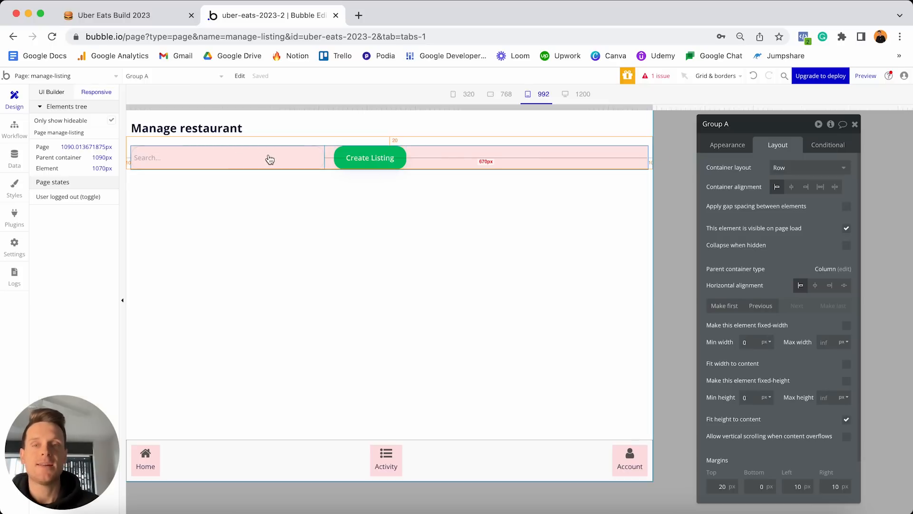
drag(652, 109, 570, 116)
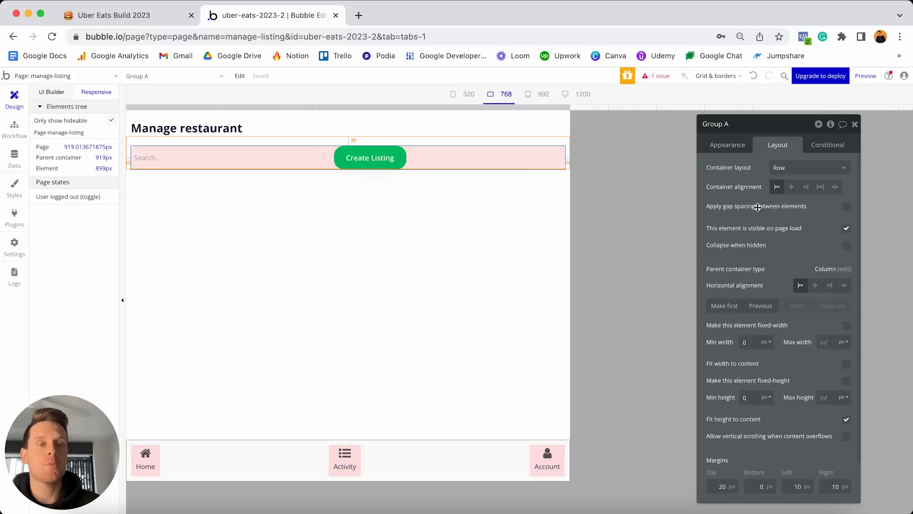
click(835, 188)
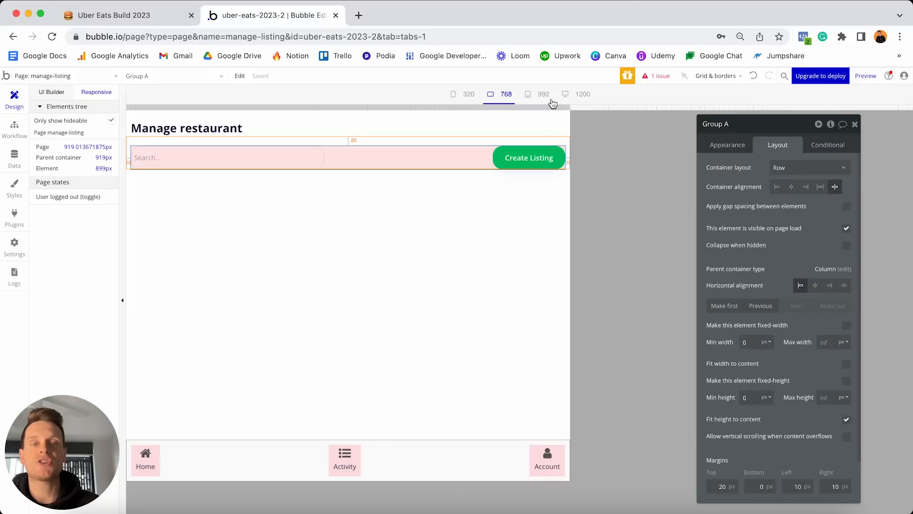
drag(567, 108, 655, 83)
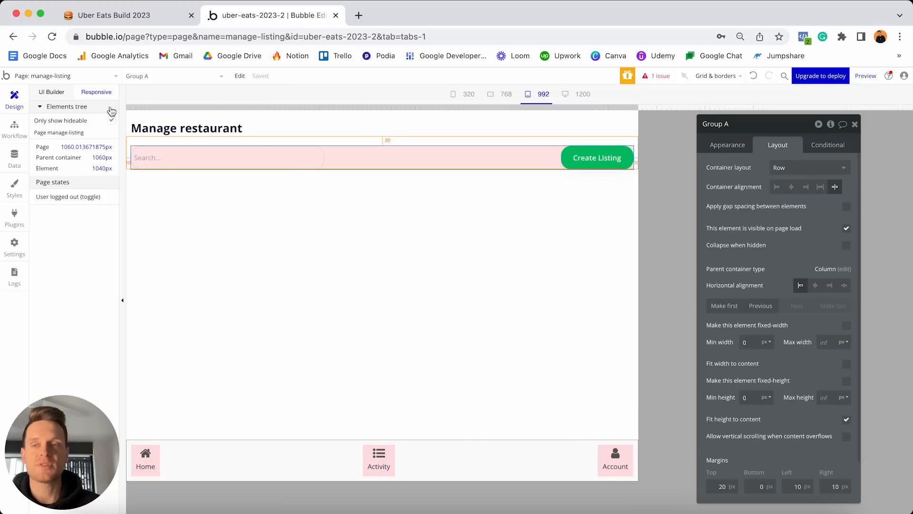
Draw a Repeating Group below the search row.
click(51, 92)
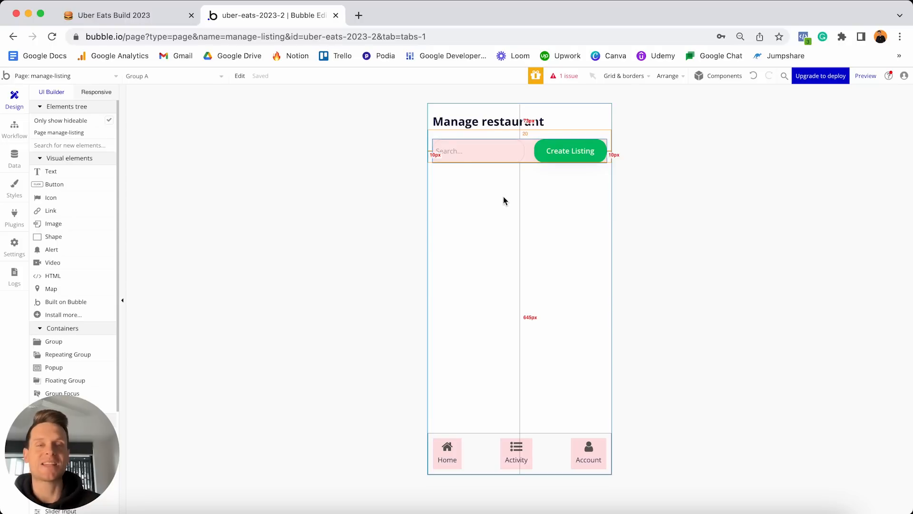
scroll(90, 257, down, 3)
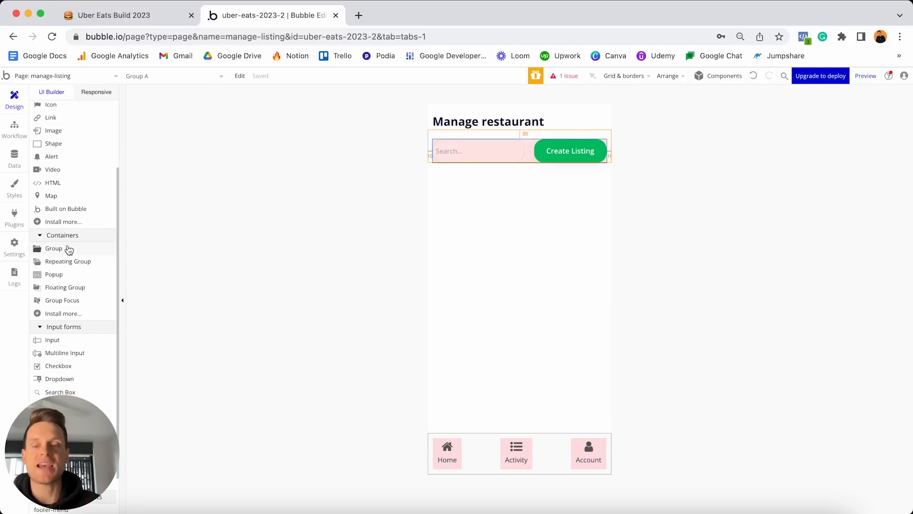
click(62, 263)
click(473, 204)
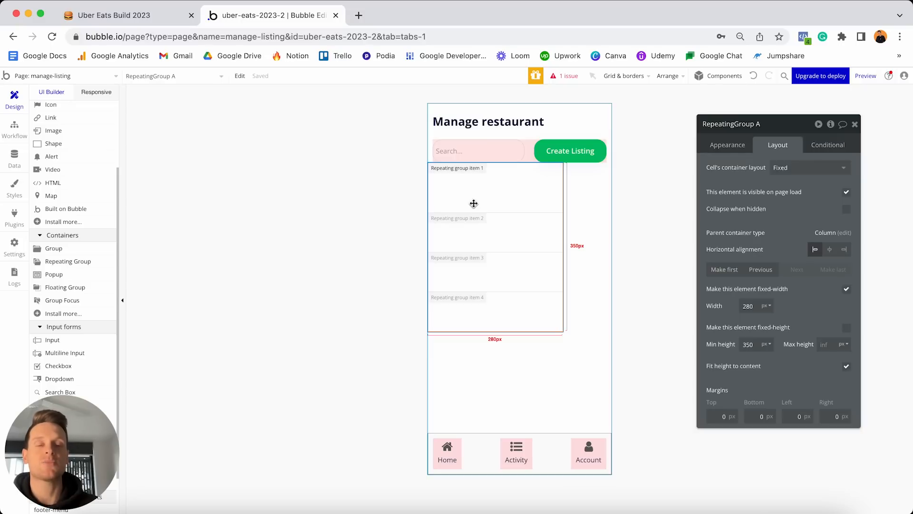
Set the repeating group's content type to Restaurant and start a 'Do a search for' data source.
click(735, 149)
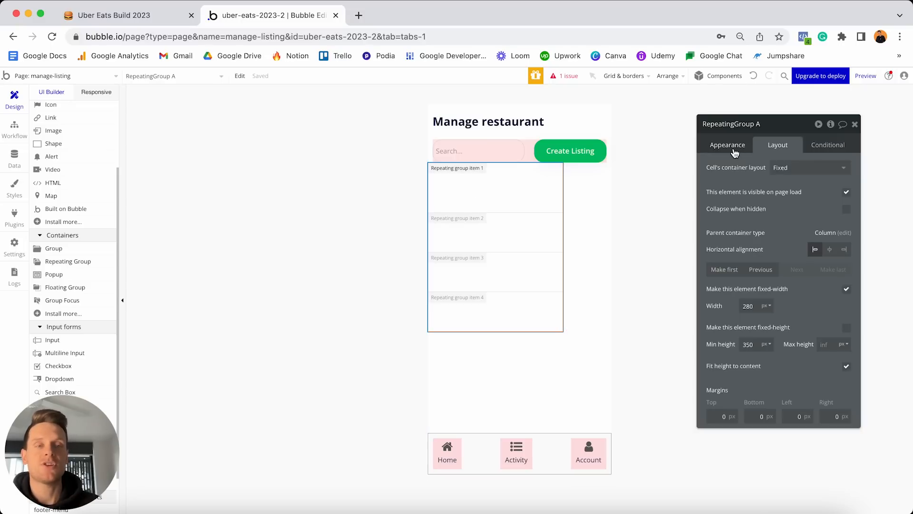
click(775, 171)
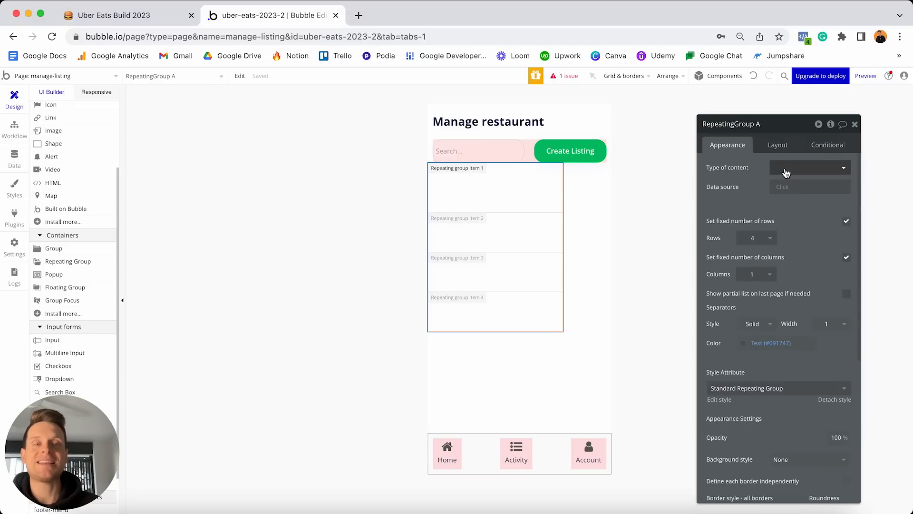
click(799, 256)
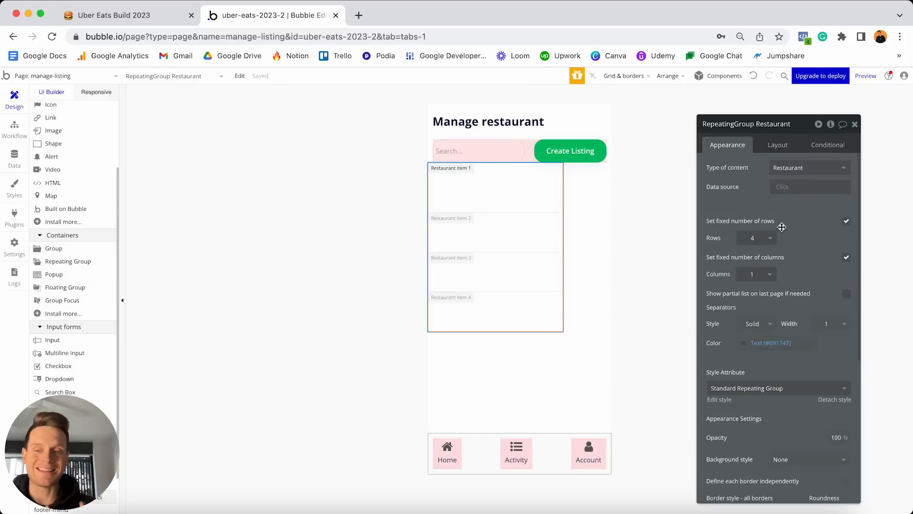
click(779, 187)
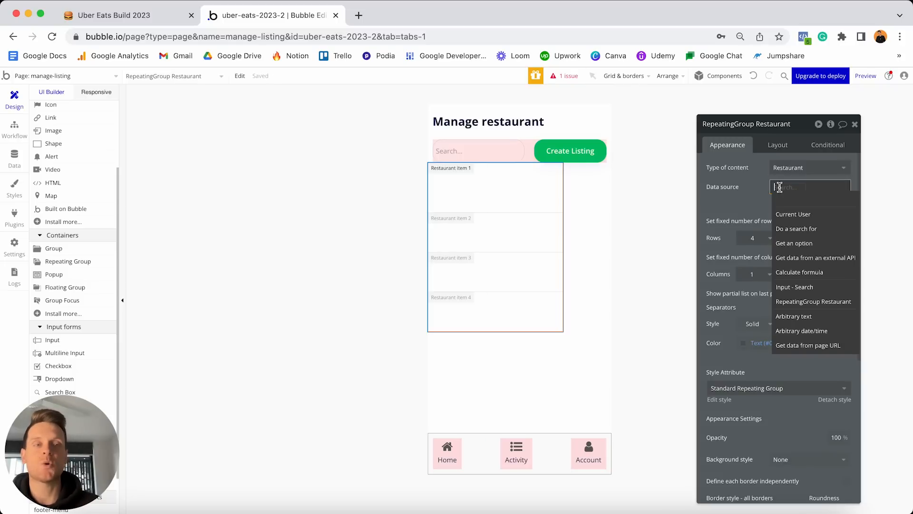
click(789, 229)
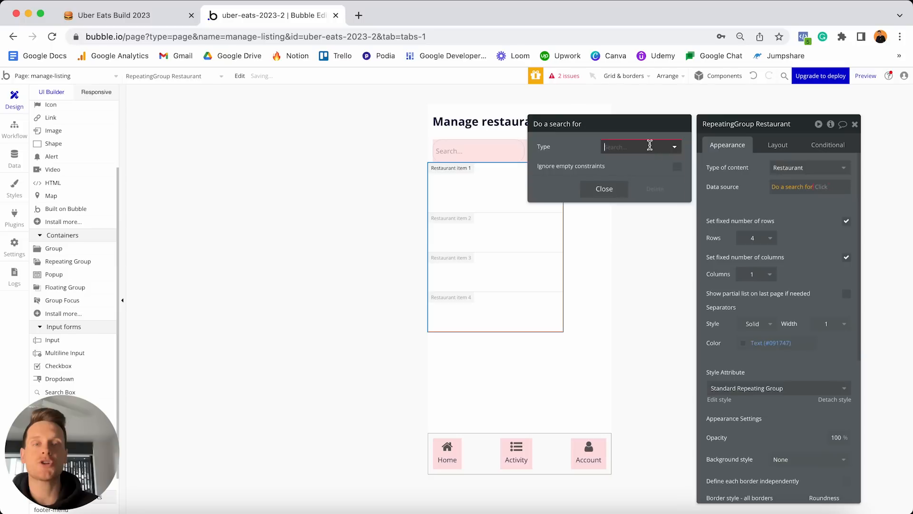
Search for Restaurants with the constraint Created By = Current User.
click(651, 149)
click(626, 220)
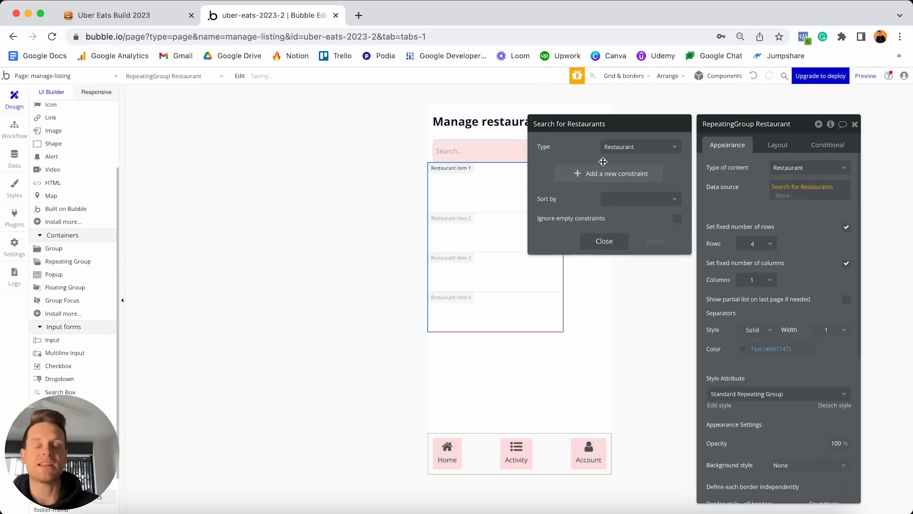
click(591, 174)
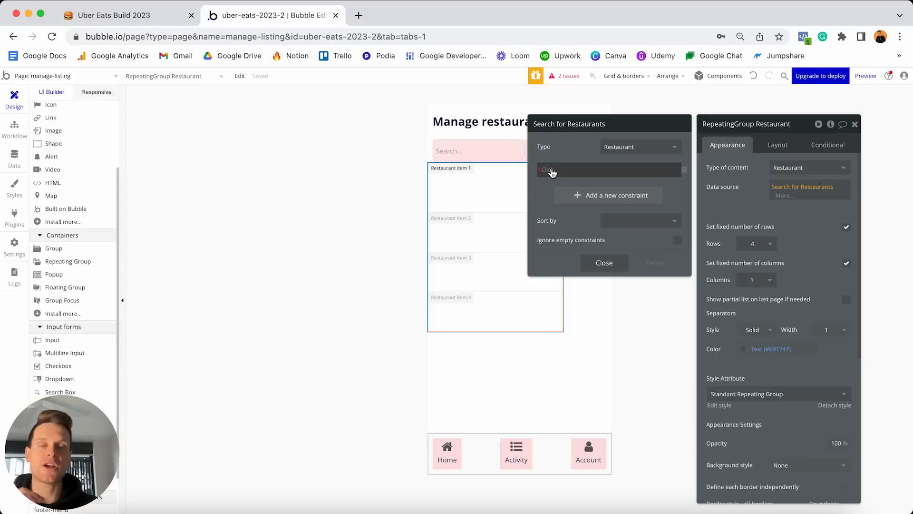
click(552, 172)
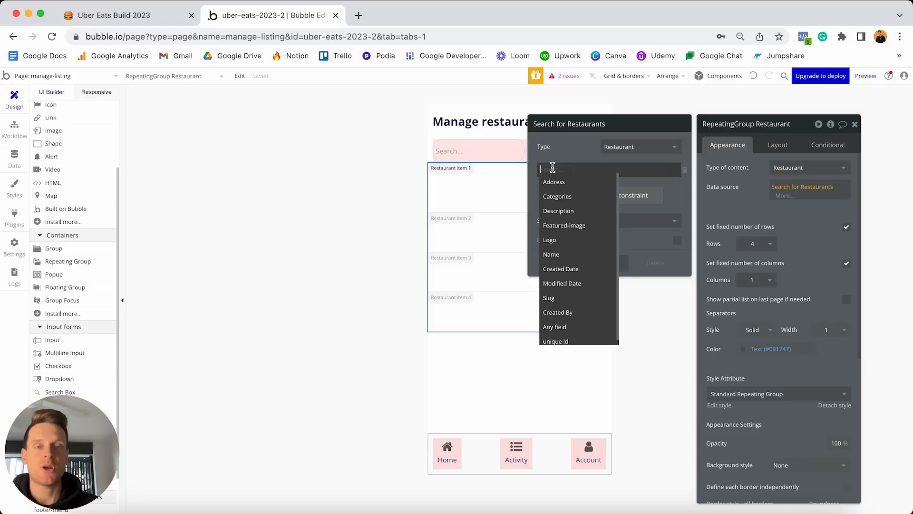
click(563, 307)
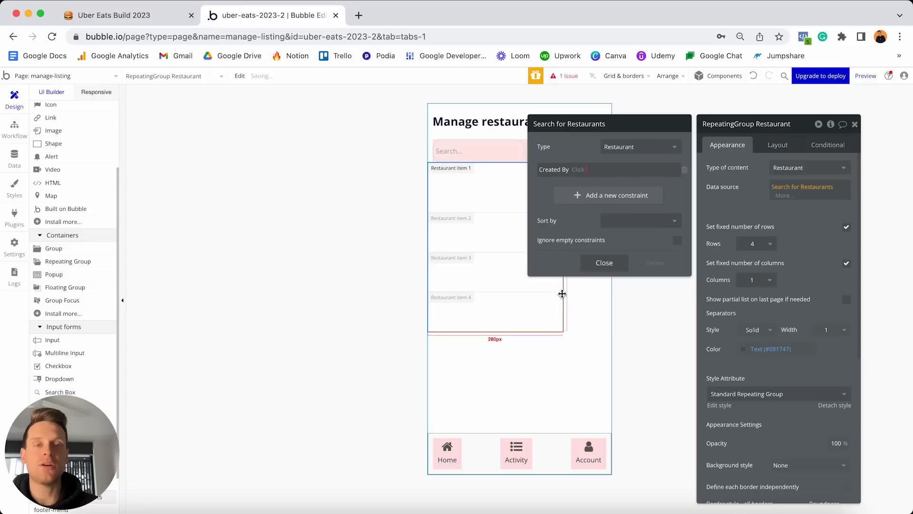
click(581, 170)
click(581, 171)
click(581, 170)
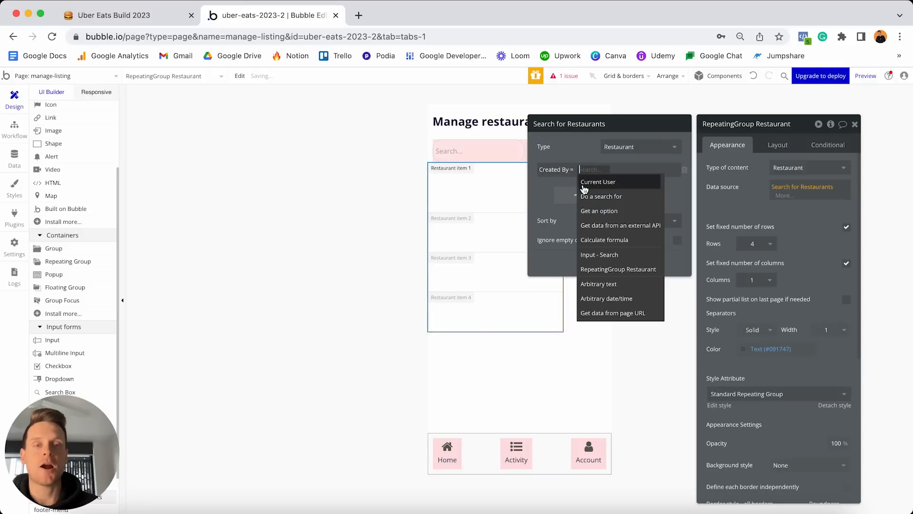
click(583, 181)
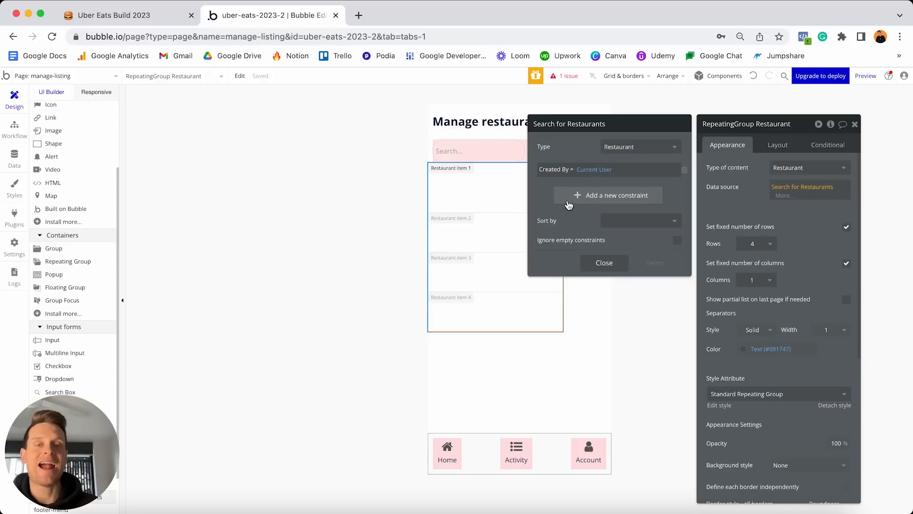
Add the constraint Name contains keyword(s) Input Search's value, and ignore empty constraints.
click(570, 199)
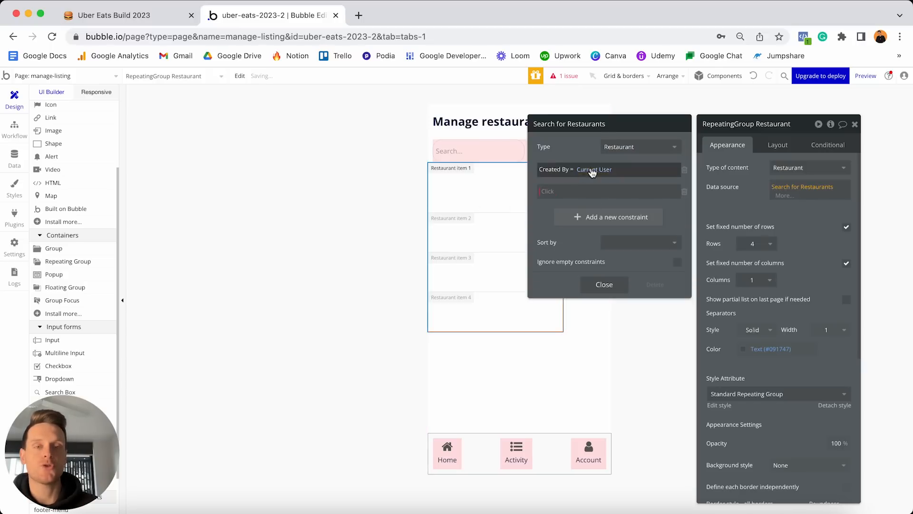
click(549, 192)
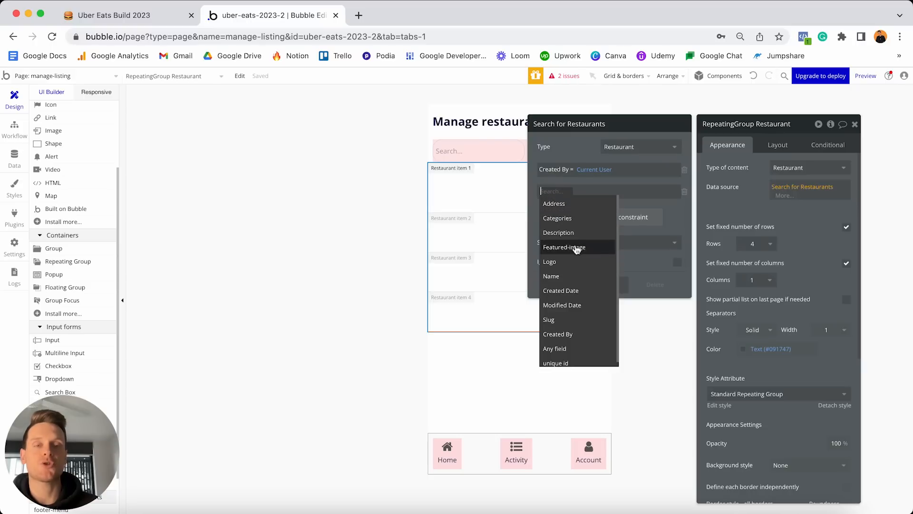
click(551, 276)
click(565, 193)
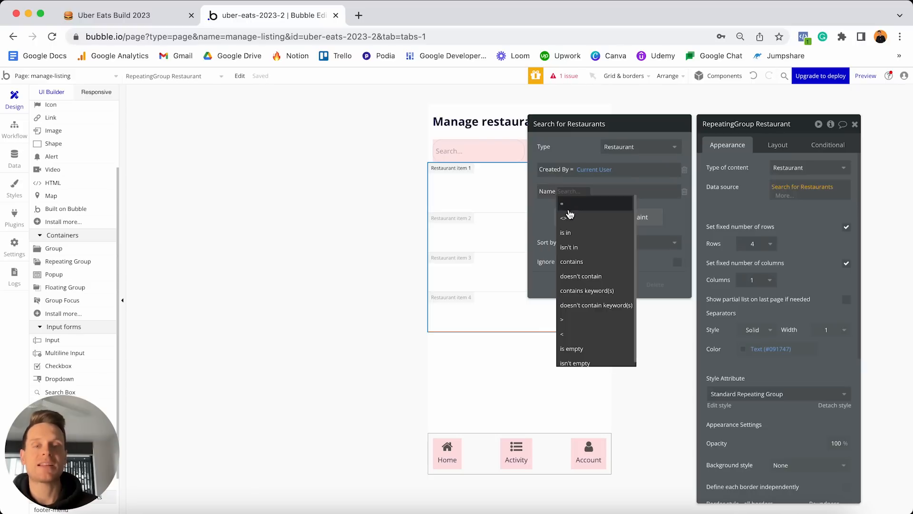
click(595, 291)
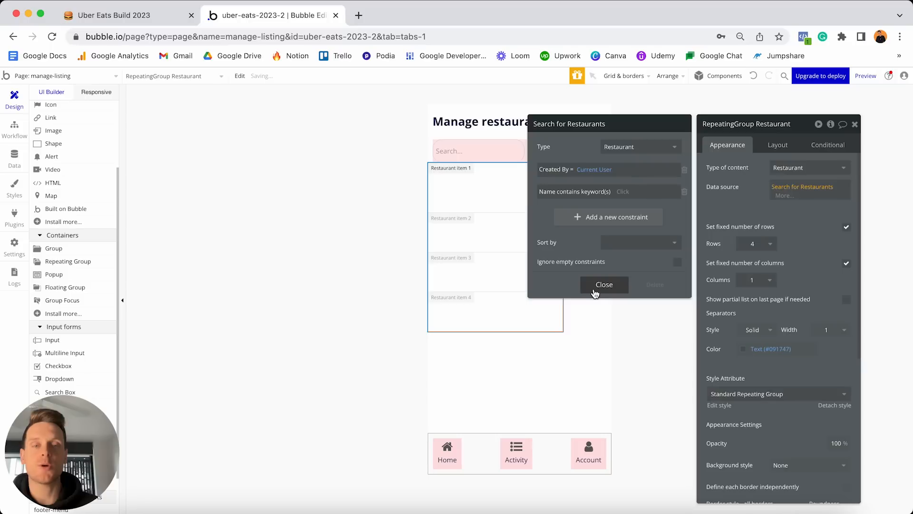
click(619, 192)
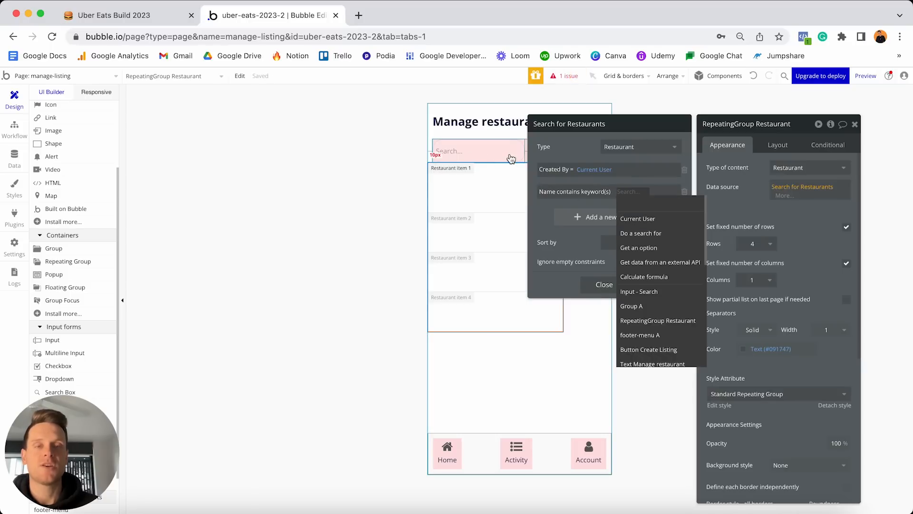
click(643, 291)
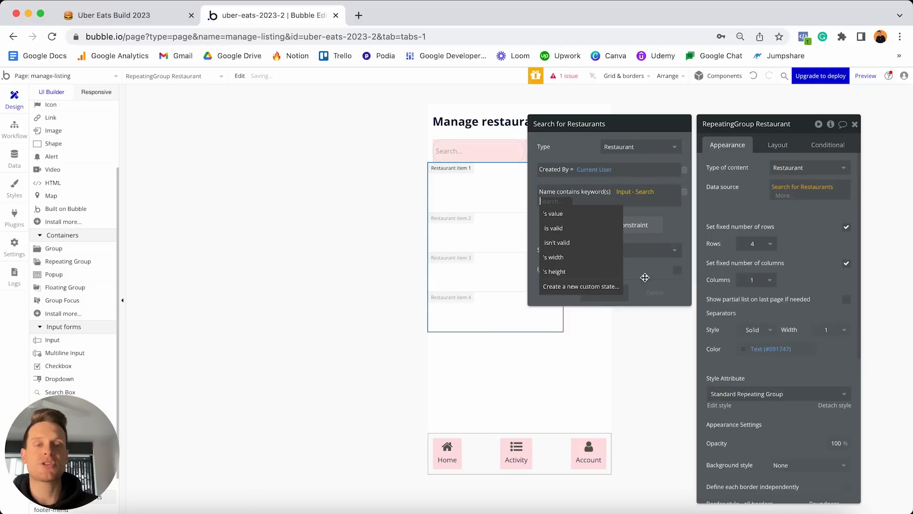
click(592, 215)
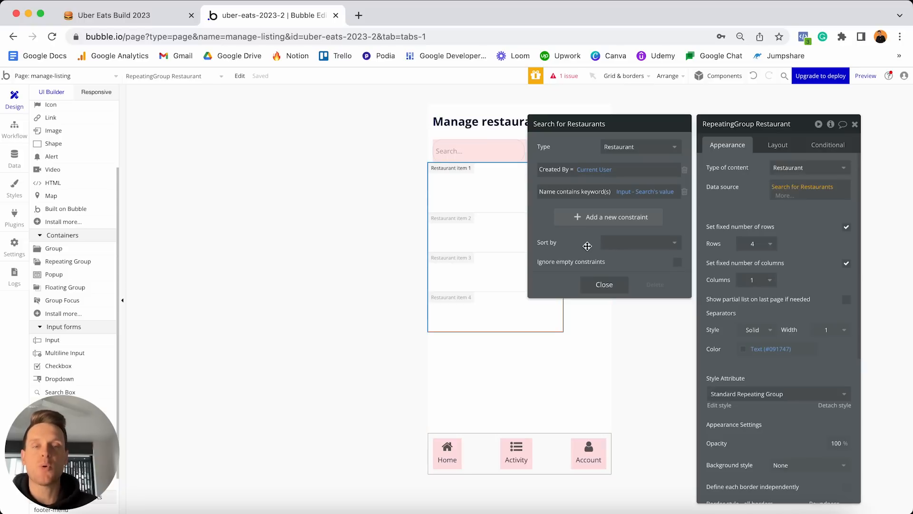
click(678, 264)
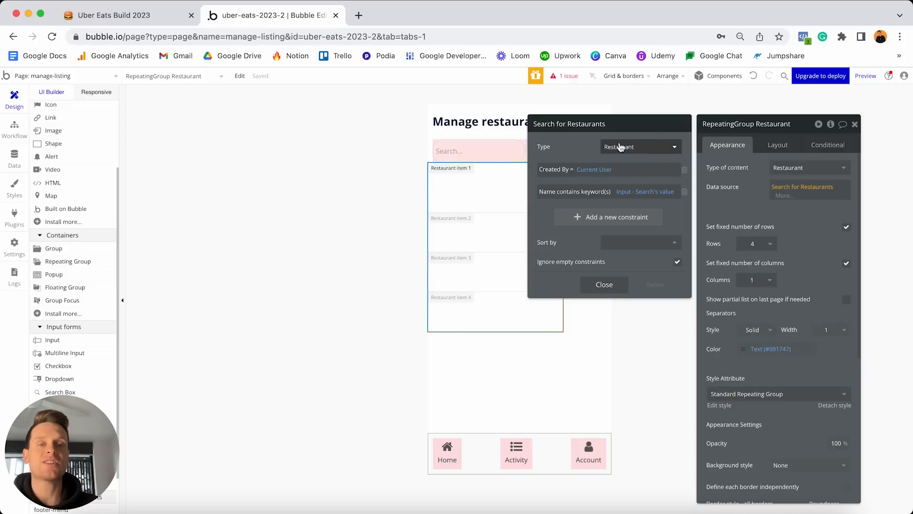
click(611, 286)
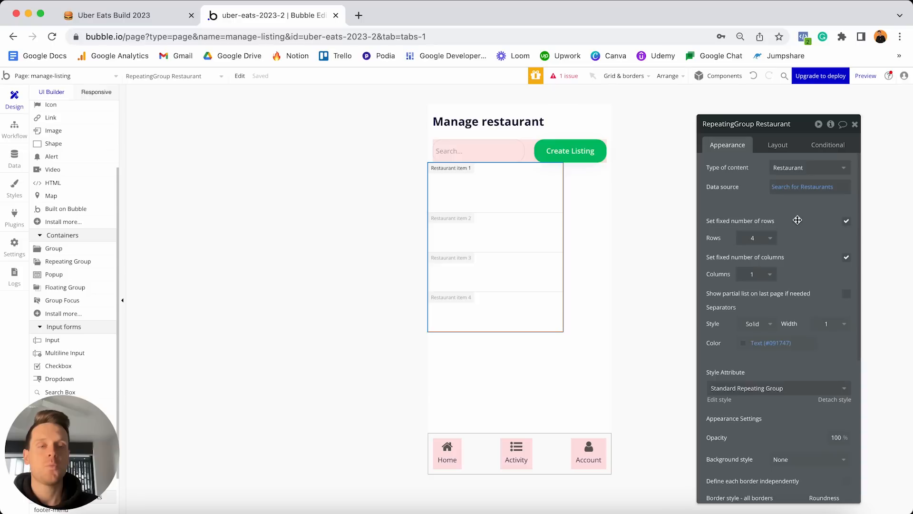
Give the repeating group a fixed number of columns and a variable number of rows.
click(847, 258)
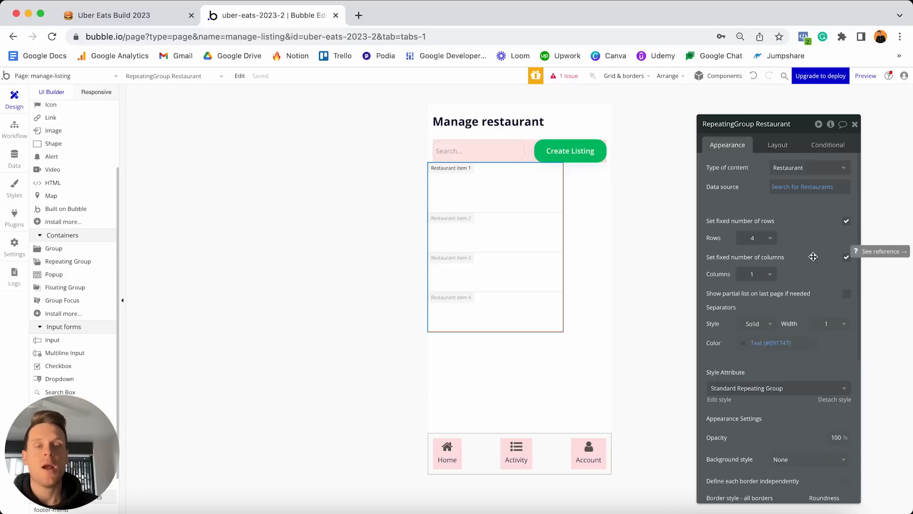
click(847, 224)
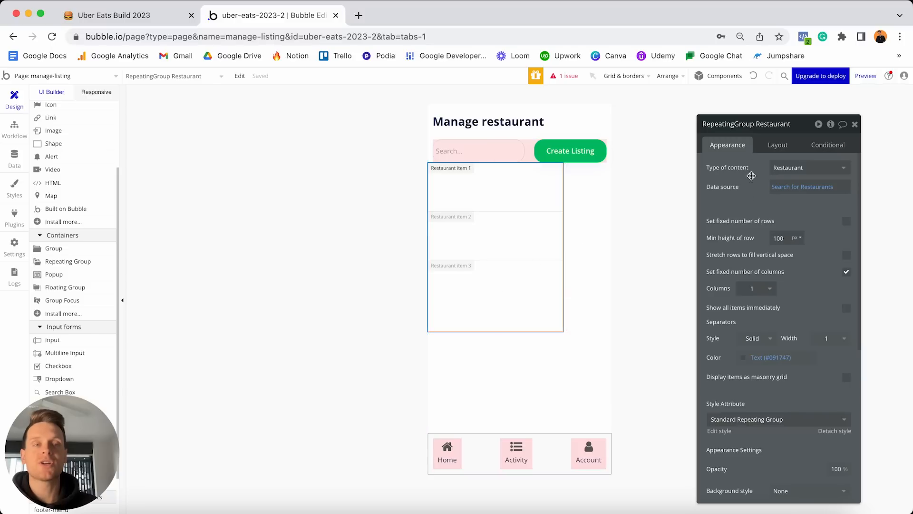
click(775, 146)
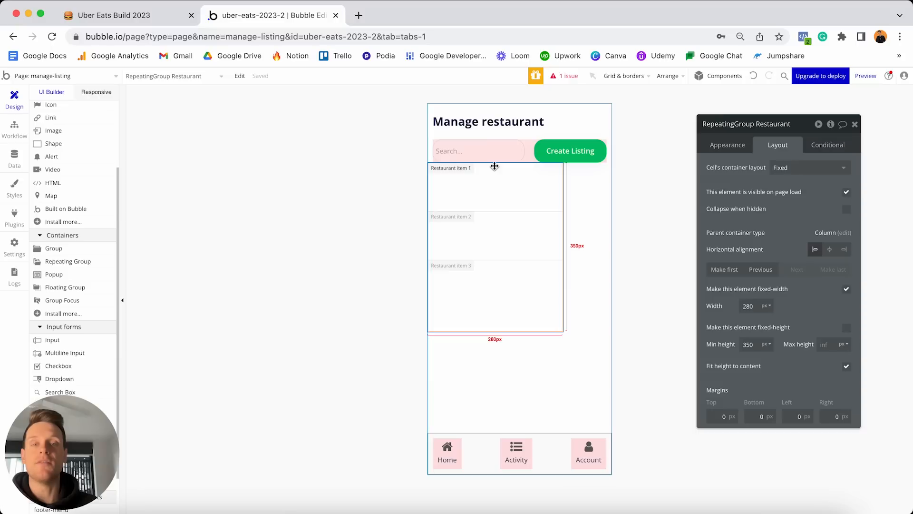
Set the cell layout to Column, turn off fixed width, and set min width to 0.
click(782, 170)
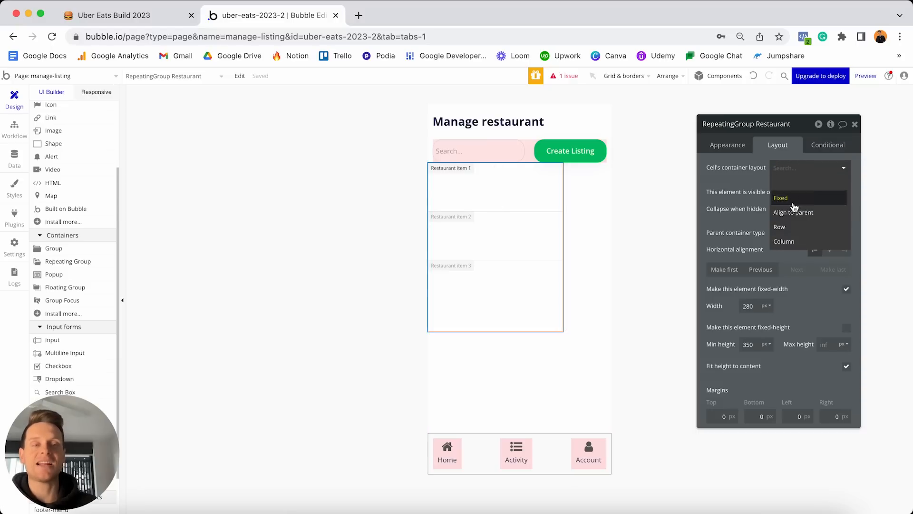
click(798, 242)
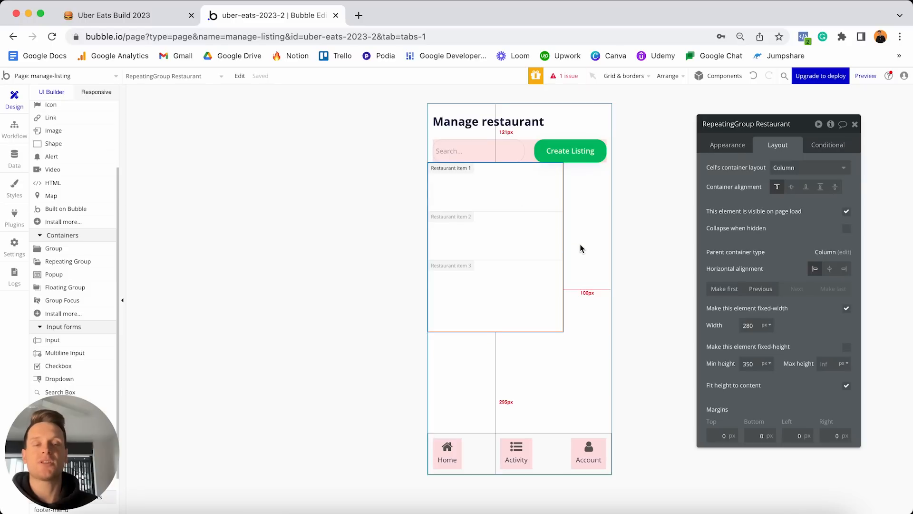
click(846, 309)
click(757, 324)
key(BackSpace)
key(BackSpace)
key(BackSpace)
text(0)
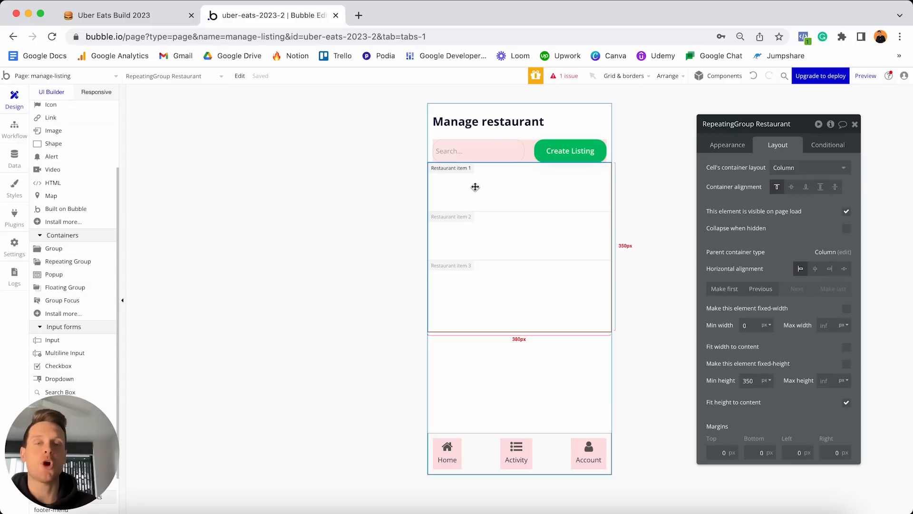
scroll(57, 232, up, 2)
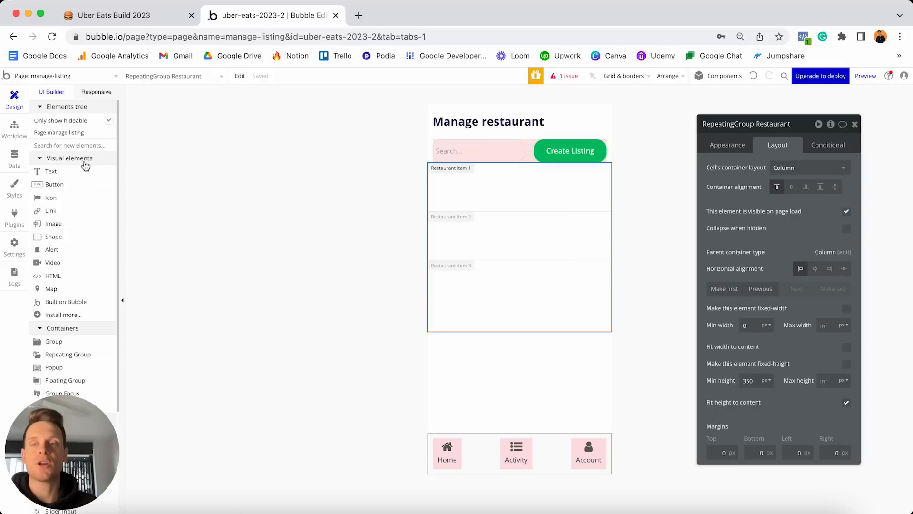
Add an image to the first cell showing Current cell's Restaurant's Featured-image processed with Imgix.
click(53, 223)
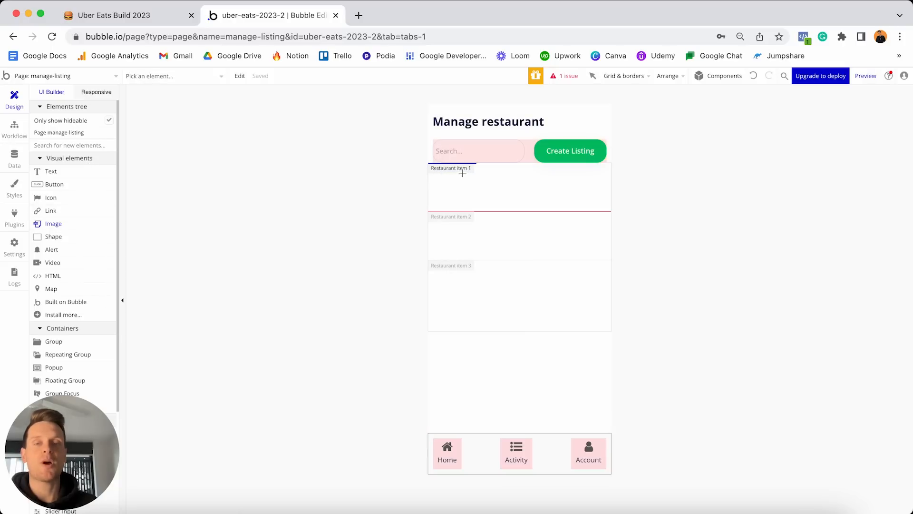
click(462, 173)
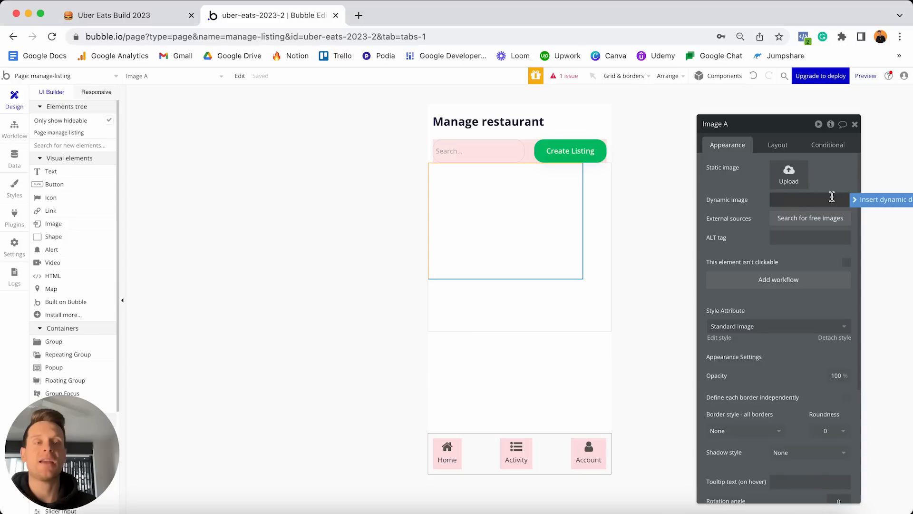
click(861, 203)
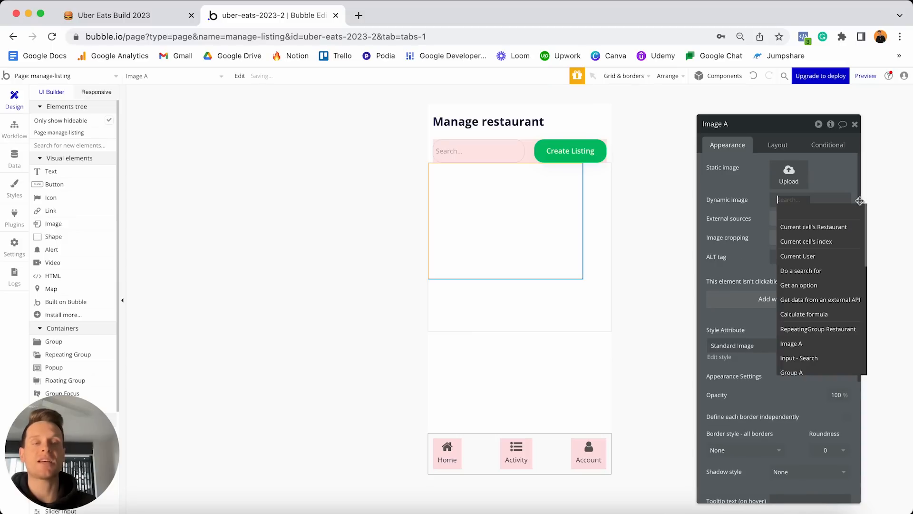
click(818, 228)
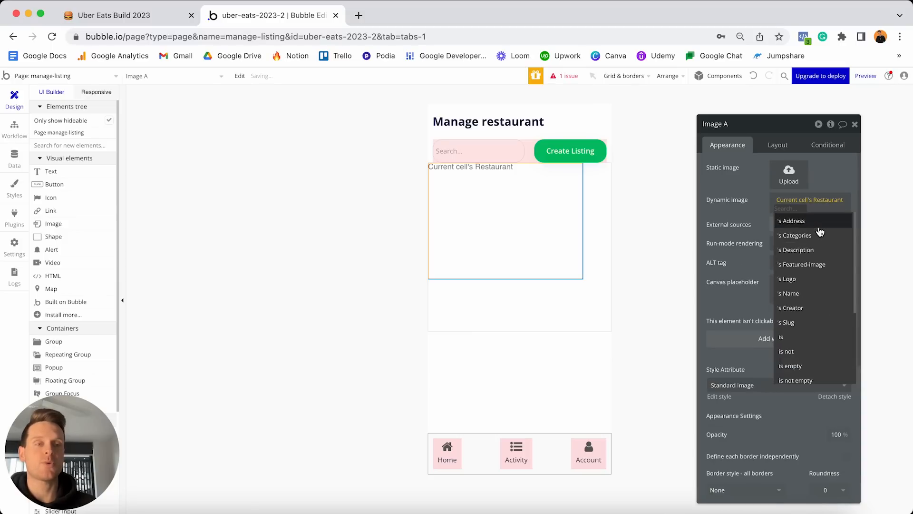
click(813, 264)
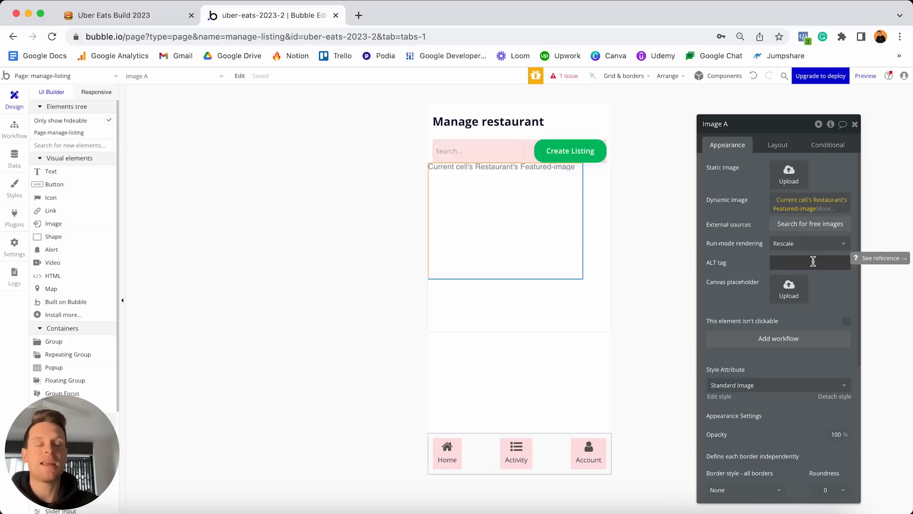
click(823, 209)
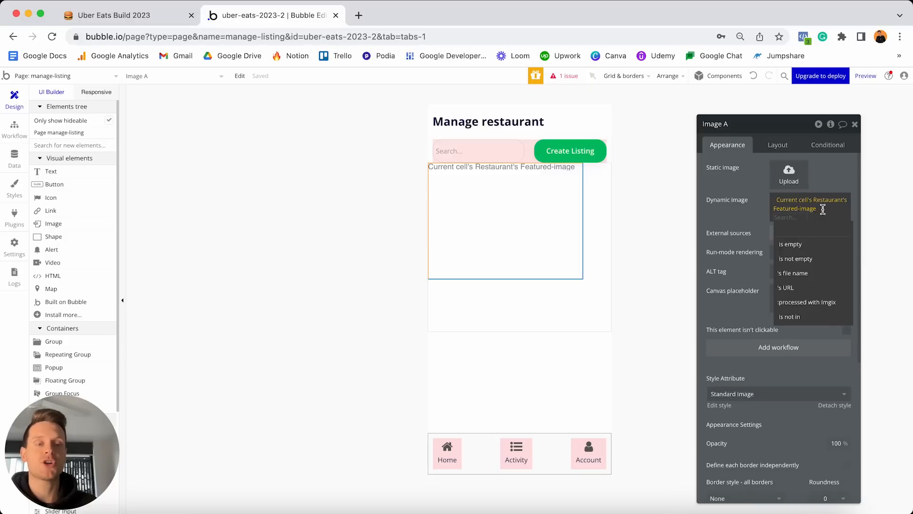
click(804, 307)
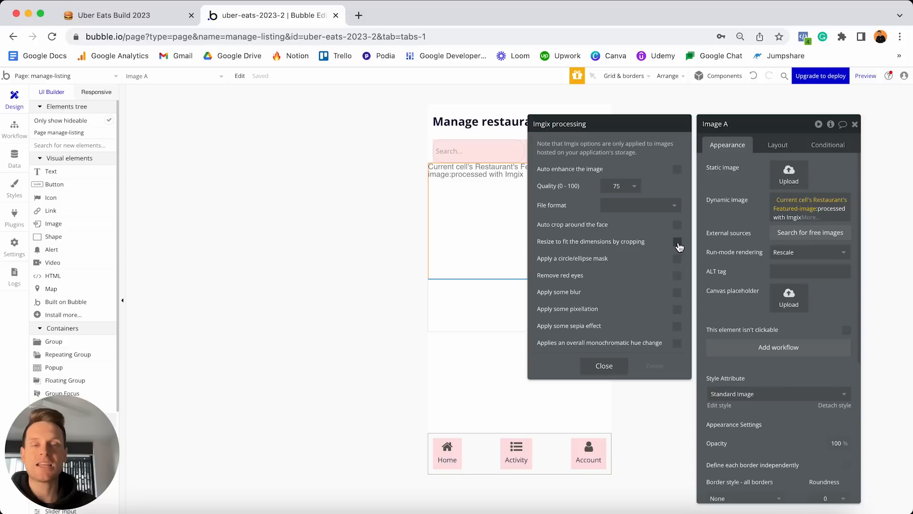
Tick 'Resize to fit the dimensions by cropping' in the Imgix options and close the dialog.
click(677, 242)
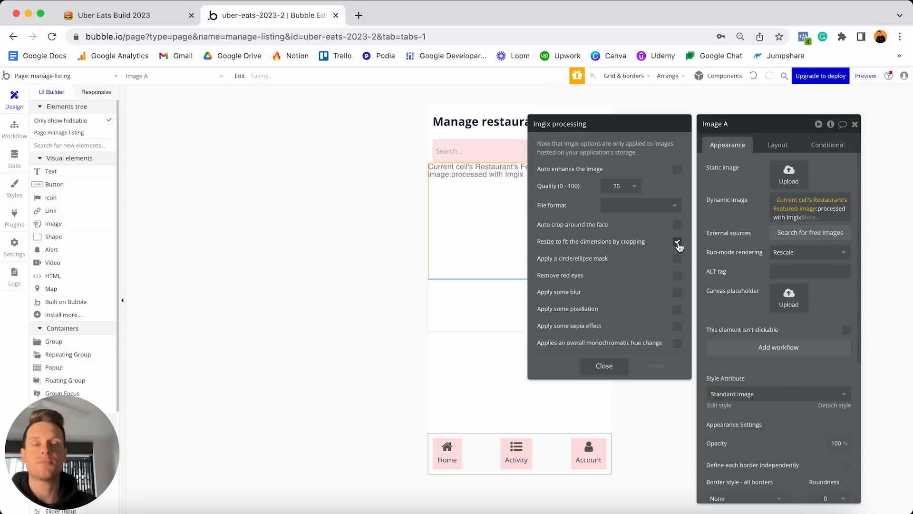
click(604, 367)
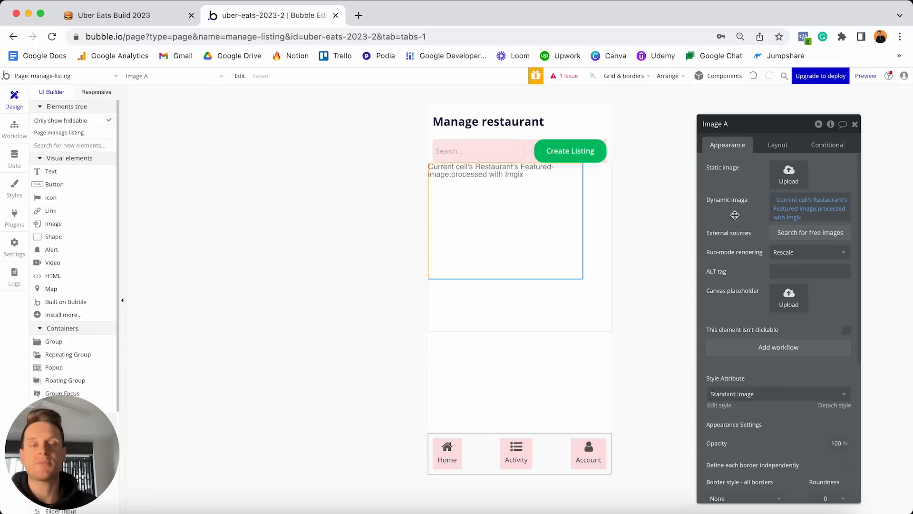
Detach the image from its shared style and give it a solid border.
scroll(735, 215, down, 5)
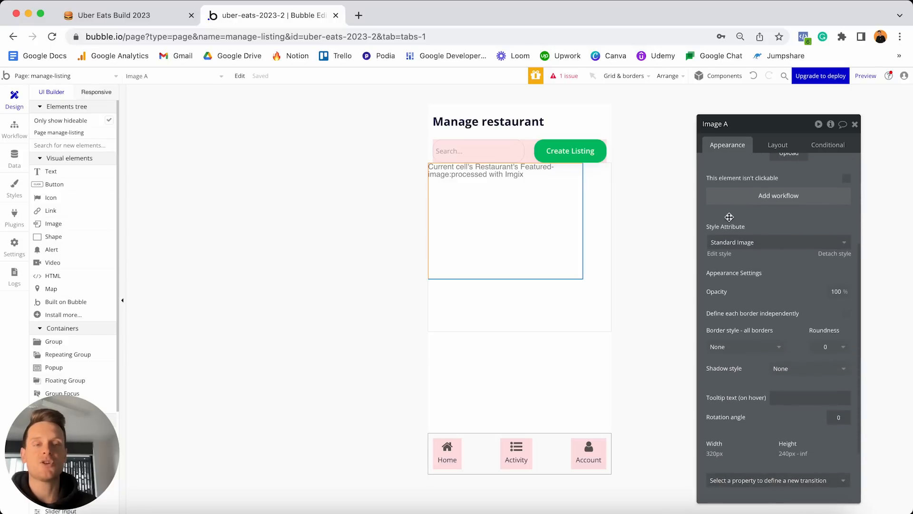
click(830, 256)
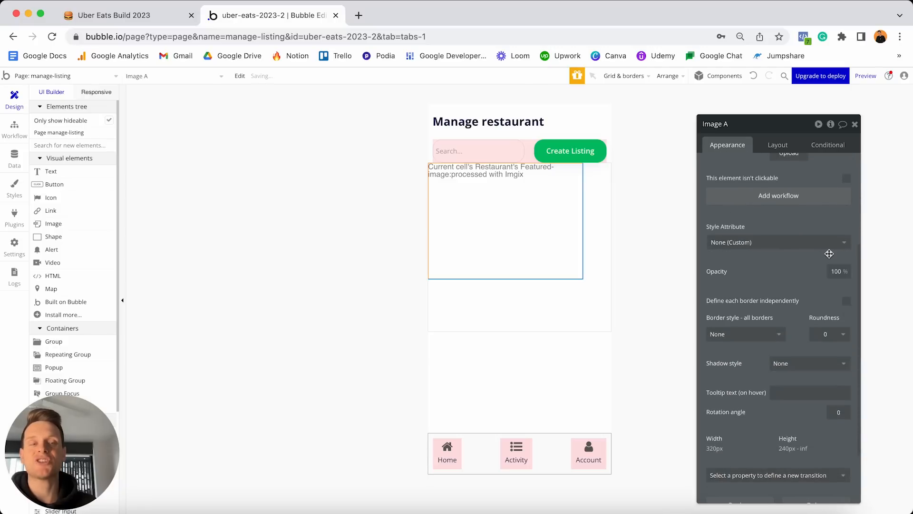
scroll(782, 271, down, 1)
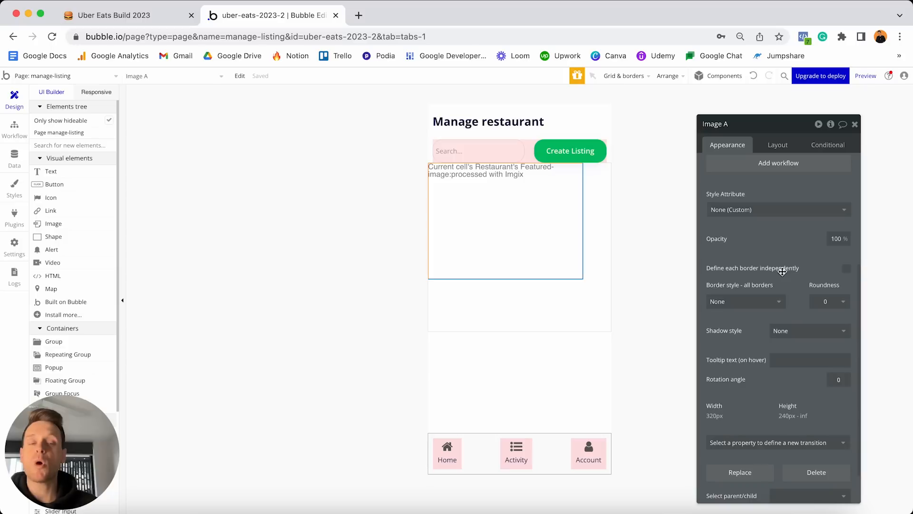
click(750, 303)
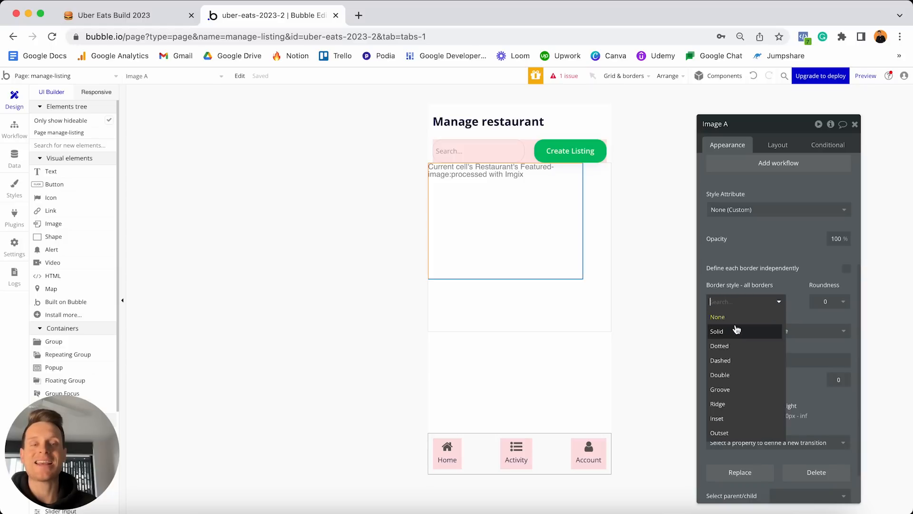
click(732, 329)
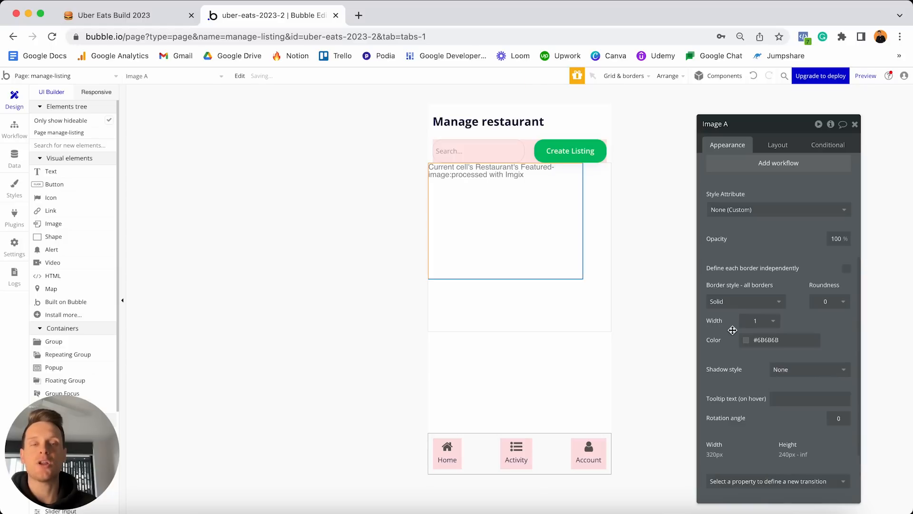
Set the image's corner roundness to 5.
click(558, 372)
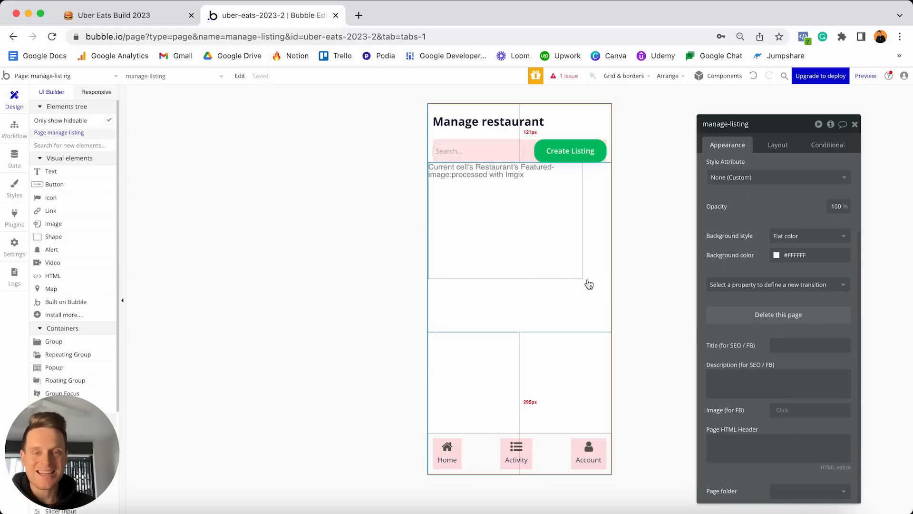
click(544, 258)
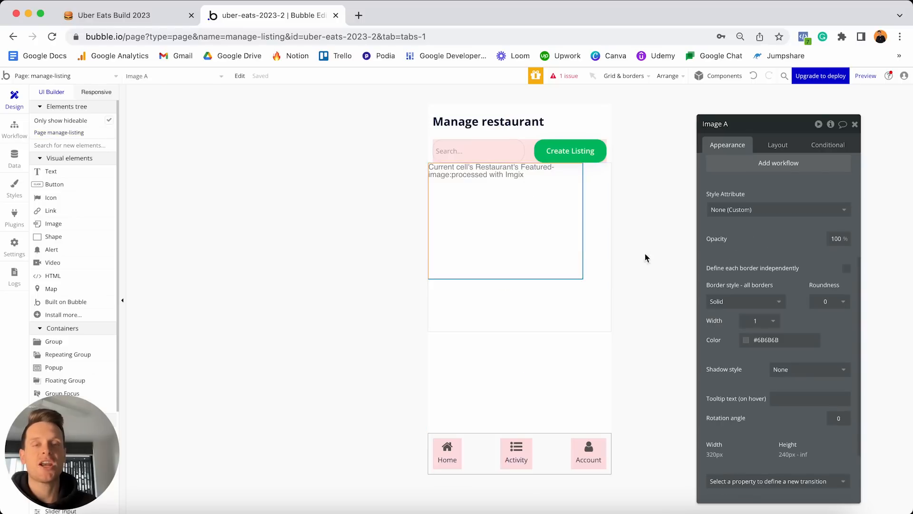
click(829, 303)
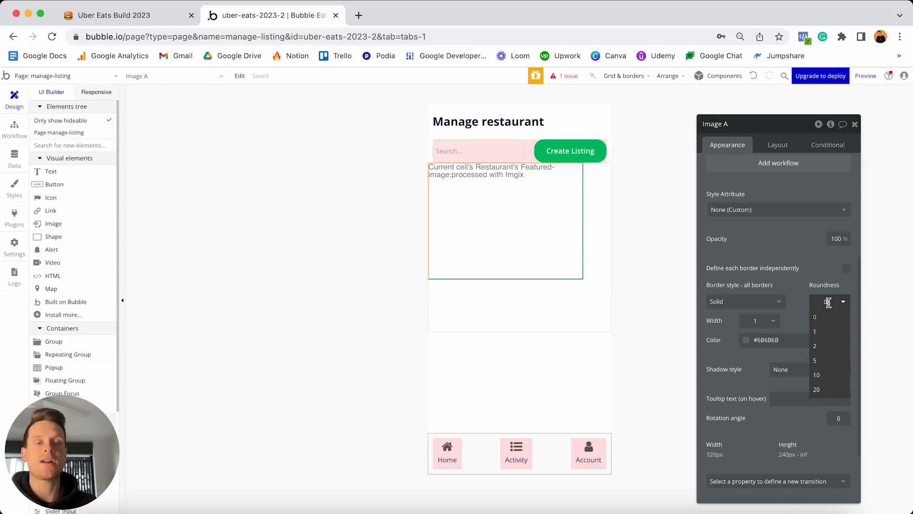
click(822, 364)
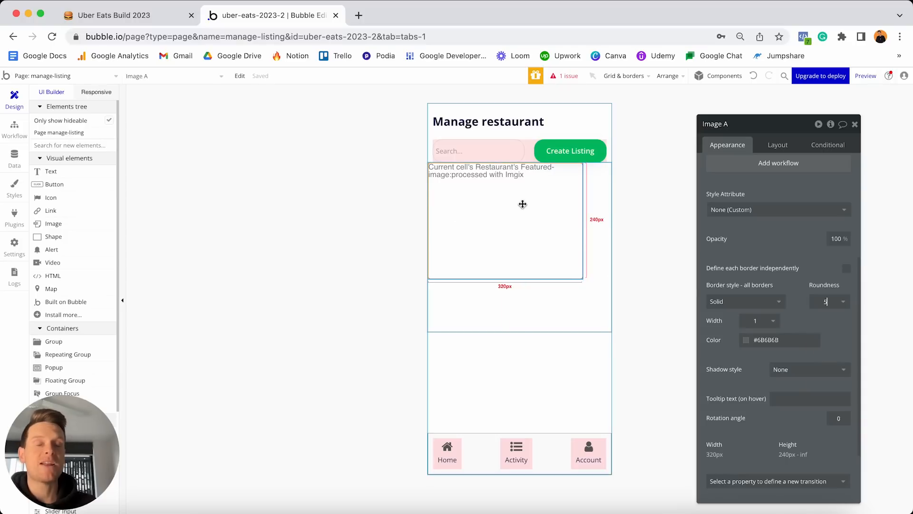
click(778, 146)
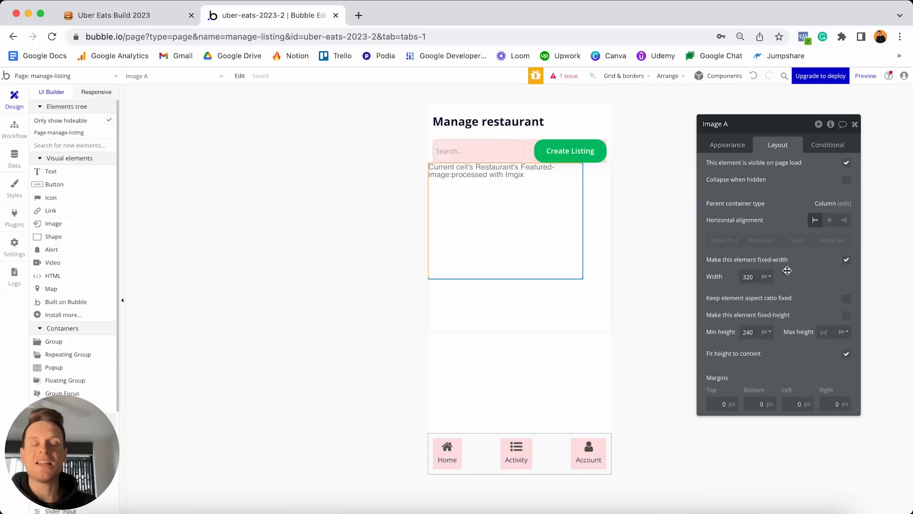
Make the image stretch with min width 0 and lock its aspect ratio at 2:1.
click(846, 261)
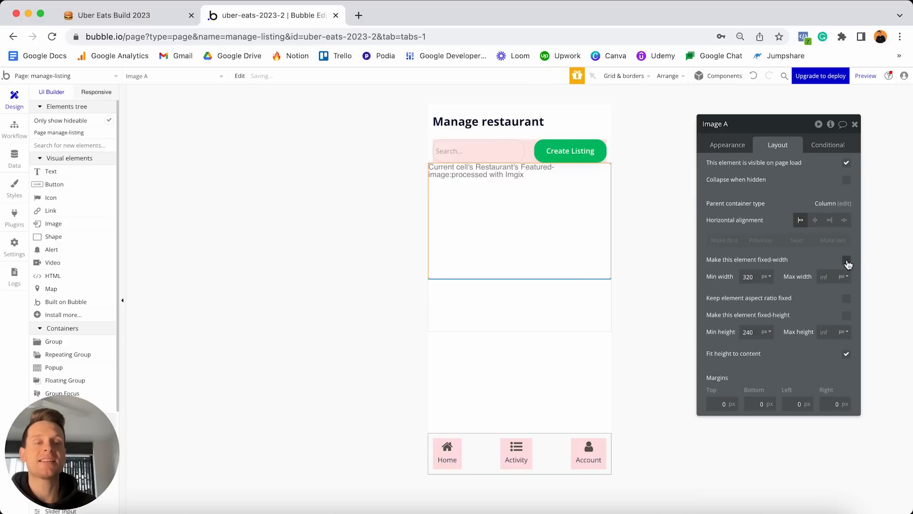
click(757, 277)
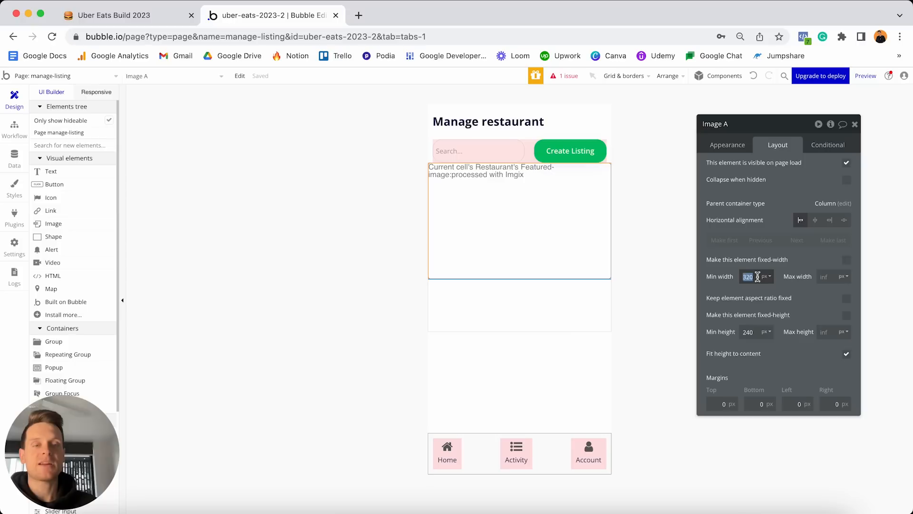
text(0)
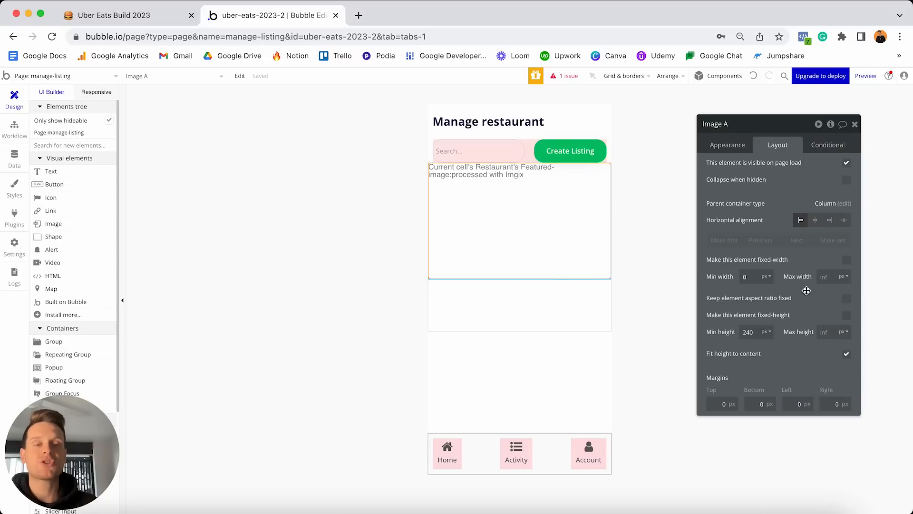
click(846, 299)
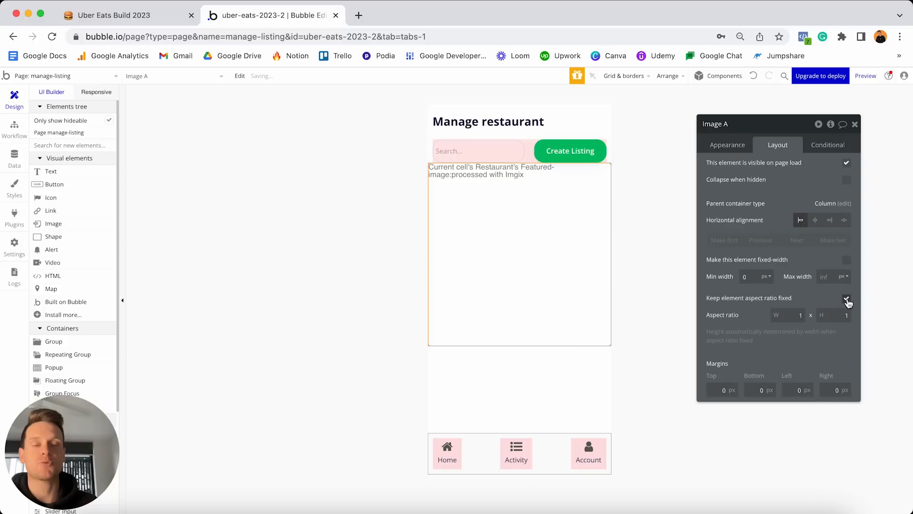
double_click(800, 315)
text(2)
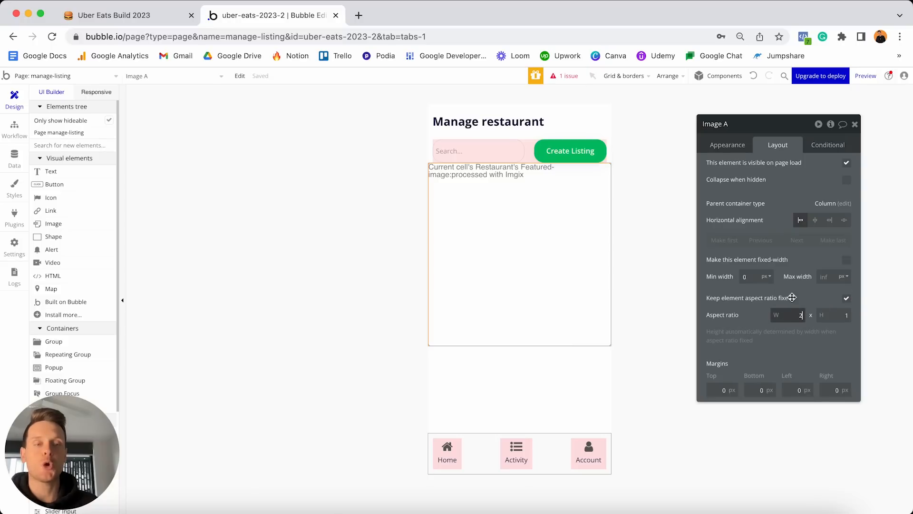
click(794, 299)
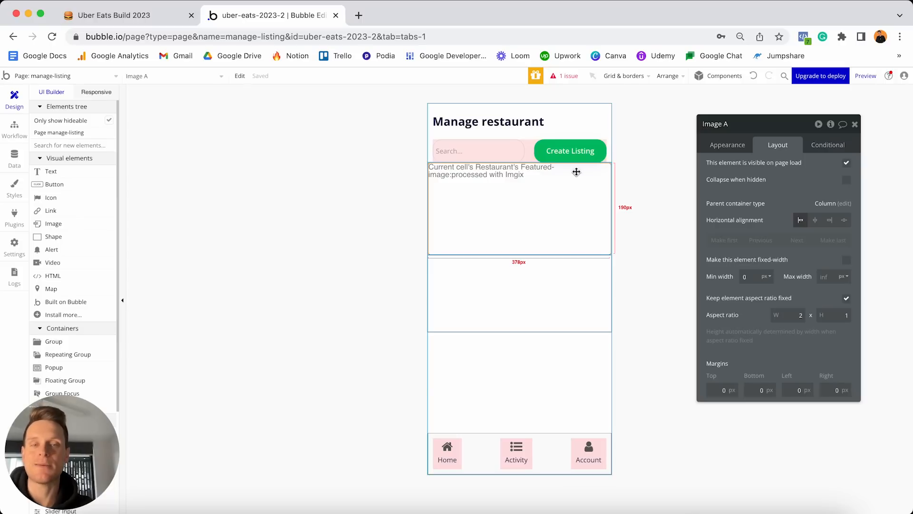
Give the image 10 px top, left and right margins.
click(710, 387)
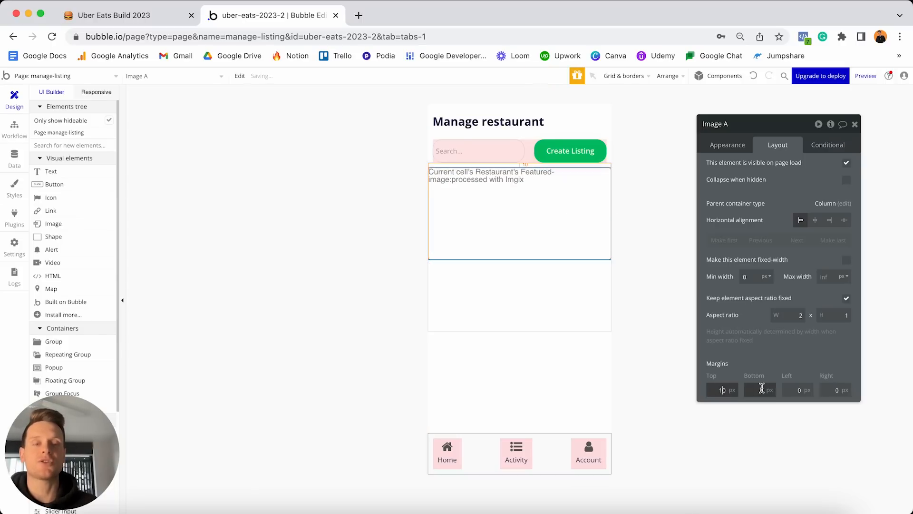
click(792, 390)
text(1)
click(833, 389)
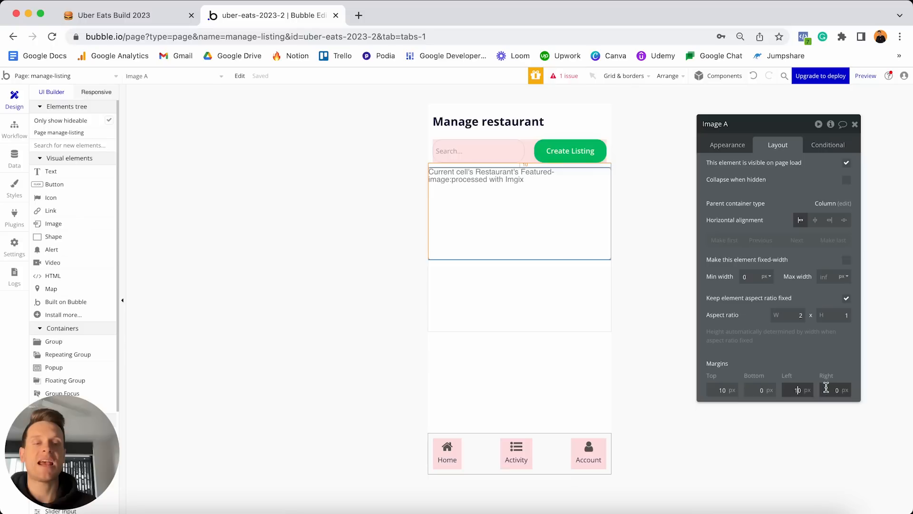
text(1)
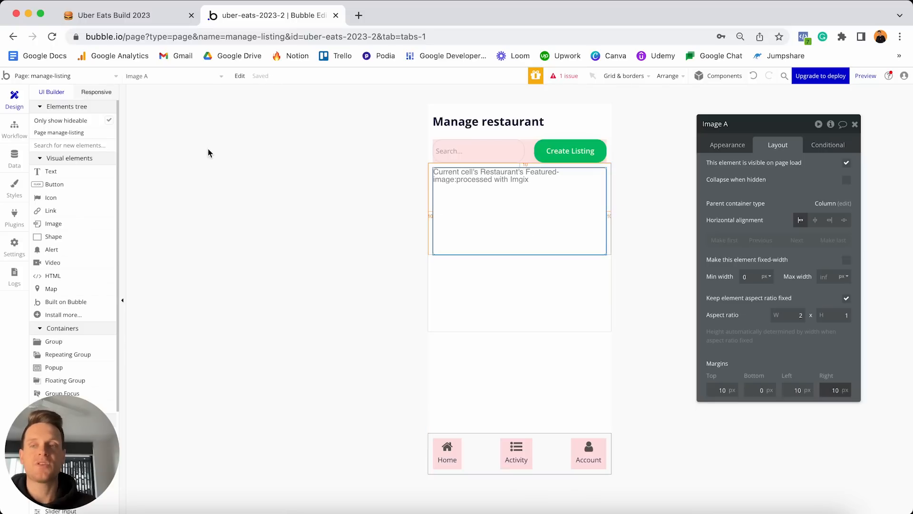
Add a text above the image showing Current cell's Restaurant's Name.
drag(51, 171, 466, 285)
drag(464, 340, 484, 207)
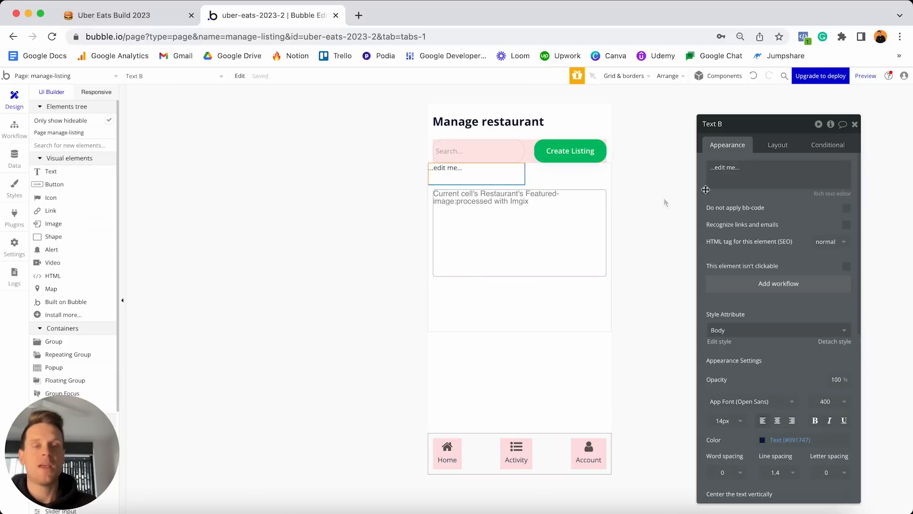
click(748, 169)
key(super+a)
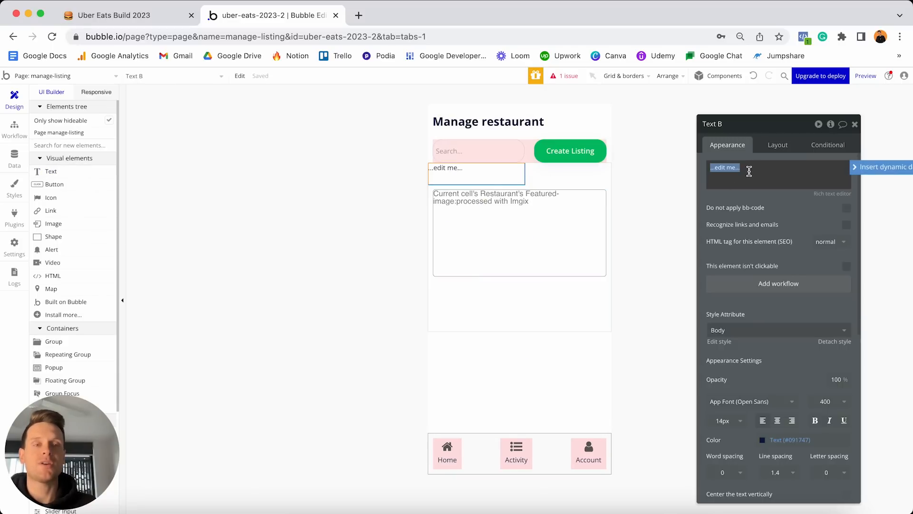
click(858, 168)
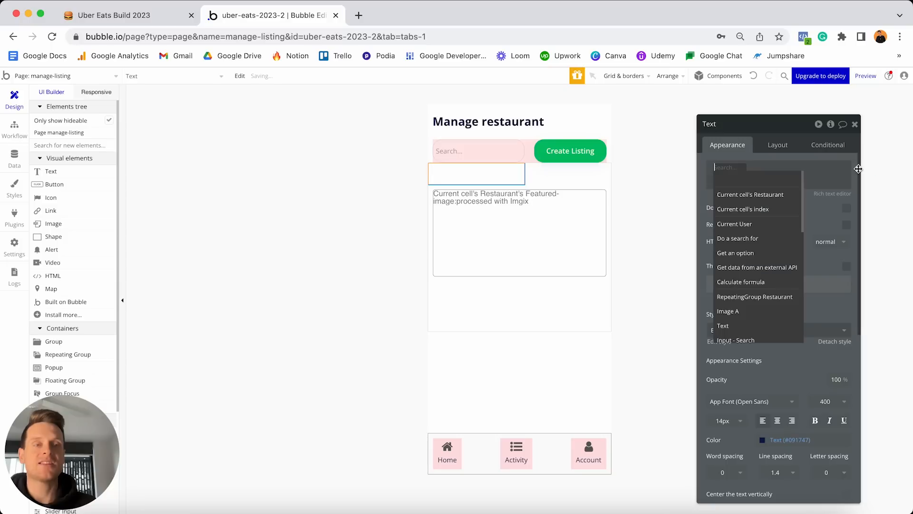
click(763, 196)
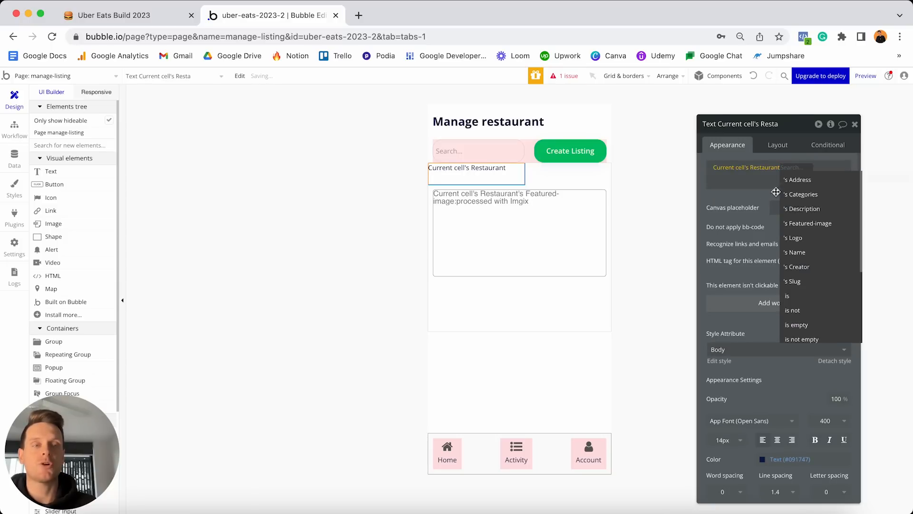
click(803, 252)
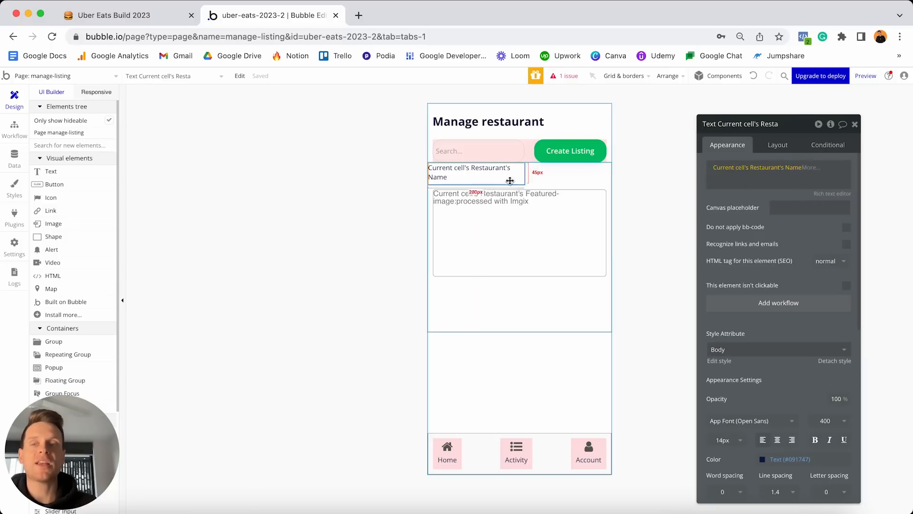
Remove the extra empty text element and reselect the restaurant name text.
drag(103, 173, 461, 285)
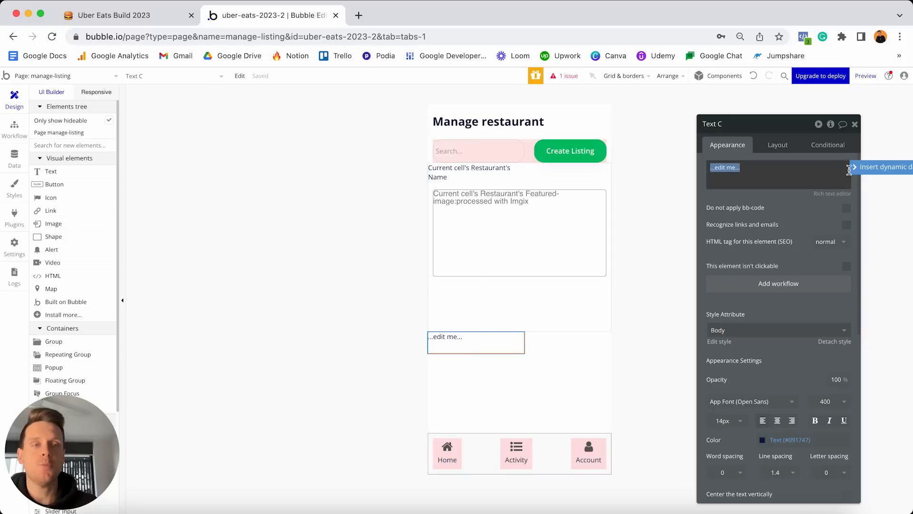
click(863, 168)
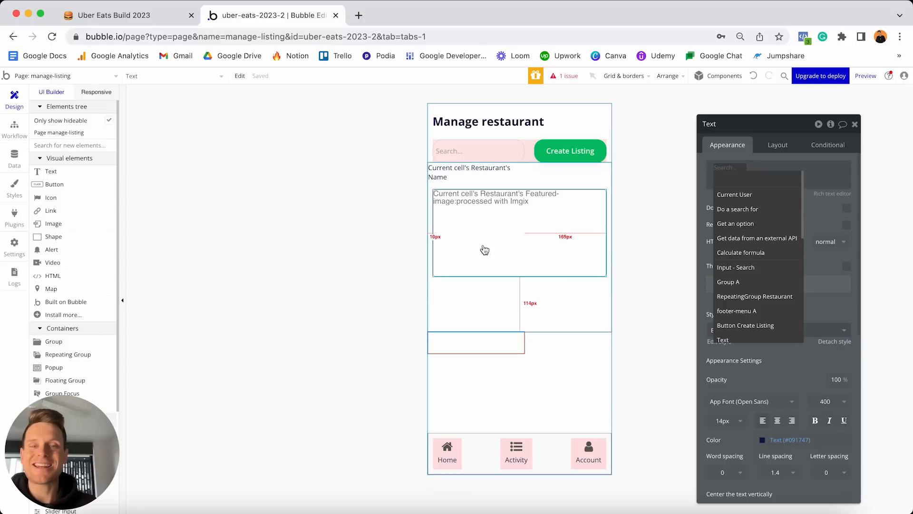
drag(476, 349, 480, 373)
key(Delete)
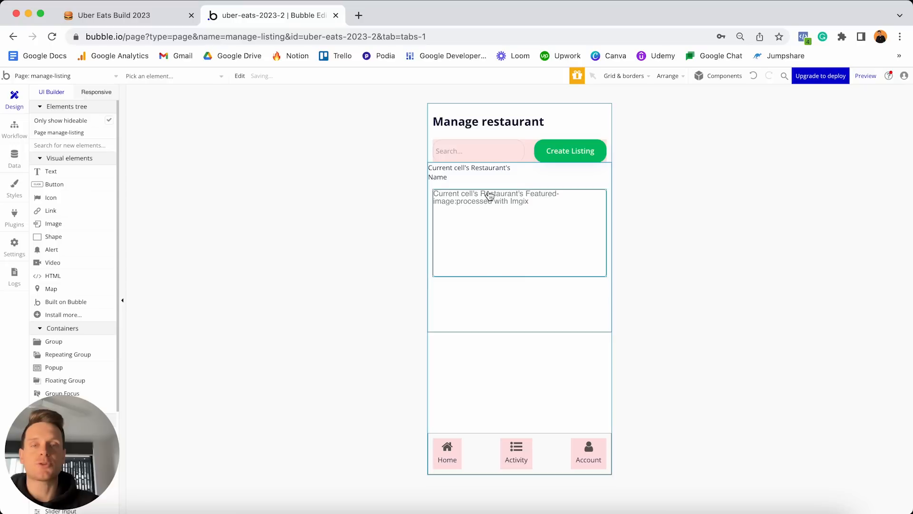
click(480, 155)
click(473, 172)
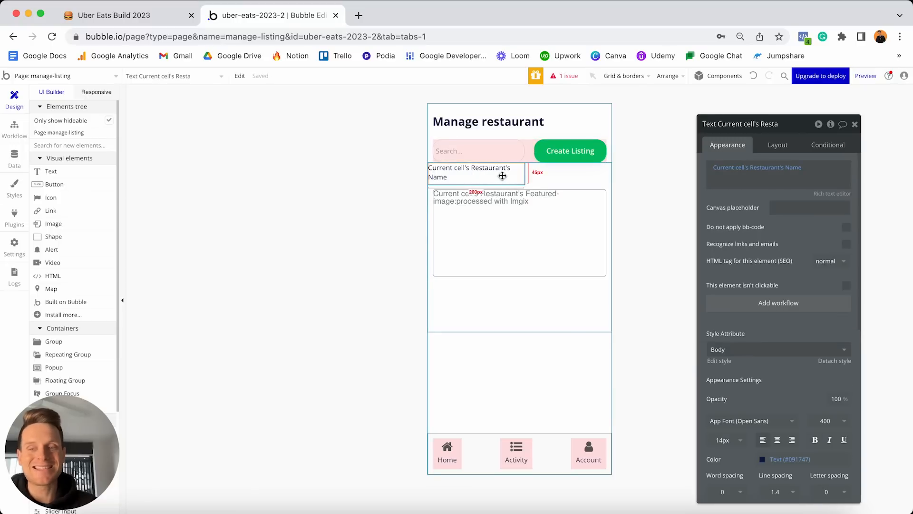
Detach the name text from its shared style and set its font size to 16.
mouse_move(740, 173)
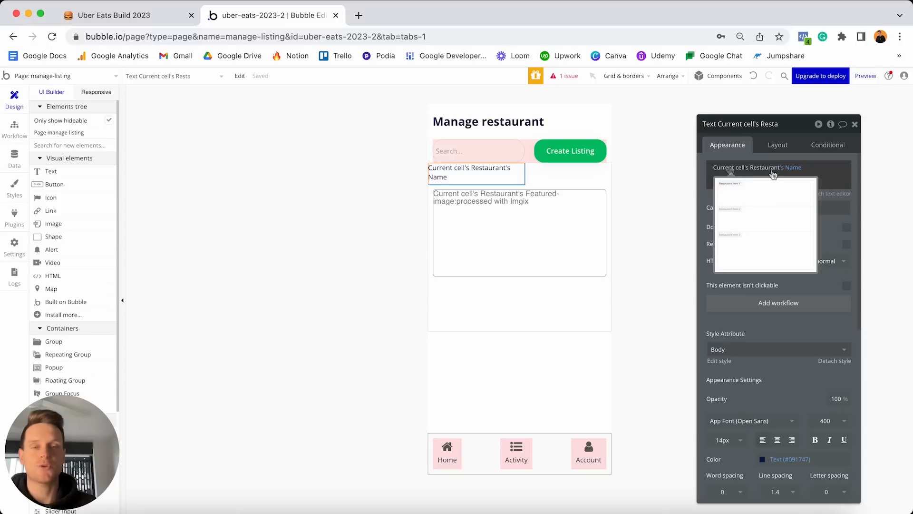
scroll(753, 328, down, 3)
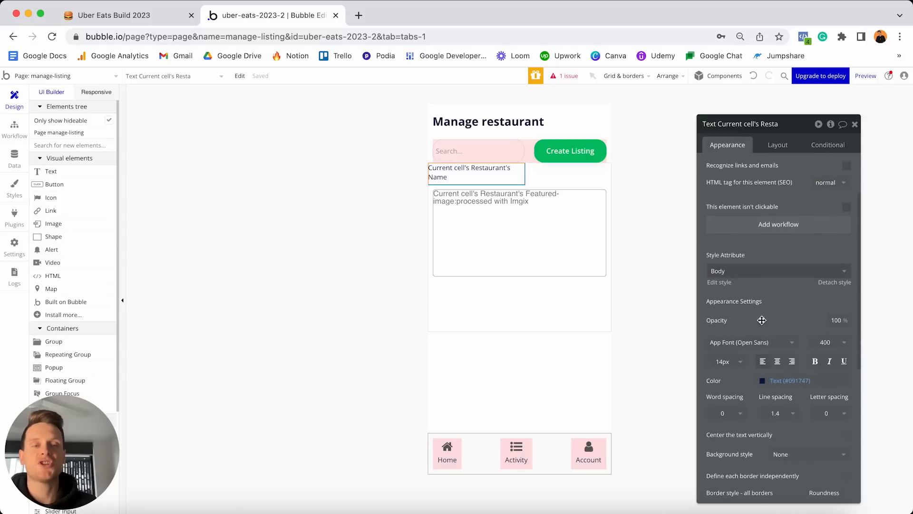
click(840, 282)
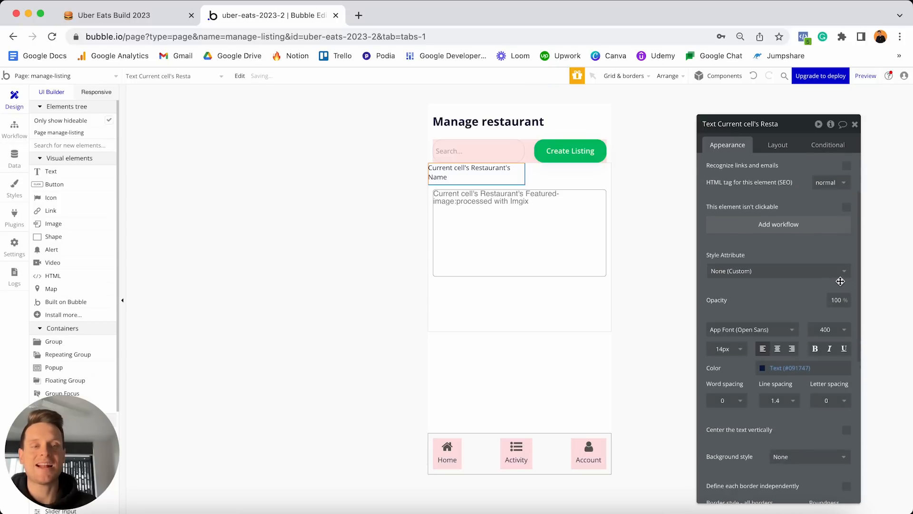
click(724, 348)
text(16)
key(Return)
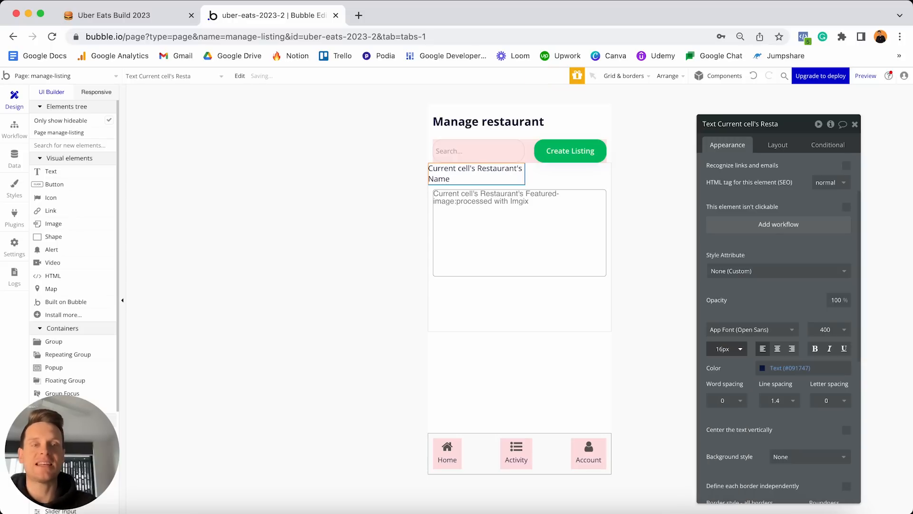
Move the name text below the image, stretch it, with min width and min height 0.
click(778, 145)
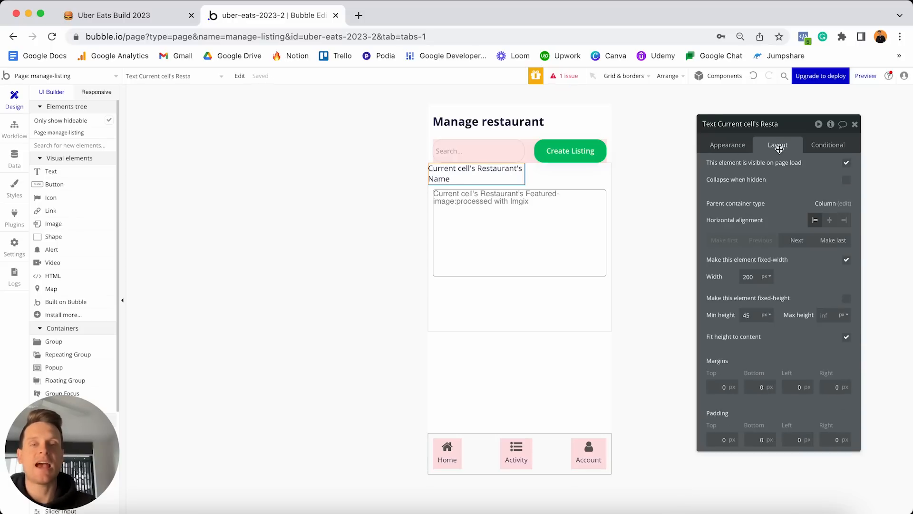
click(795, 241)
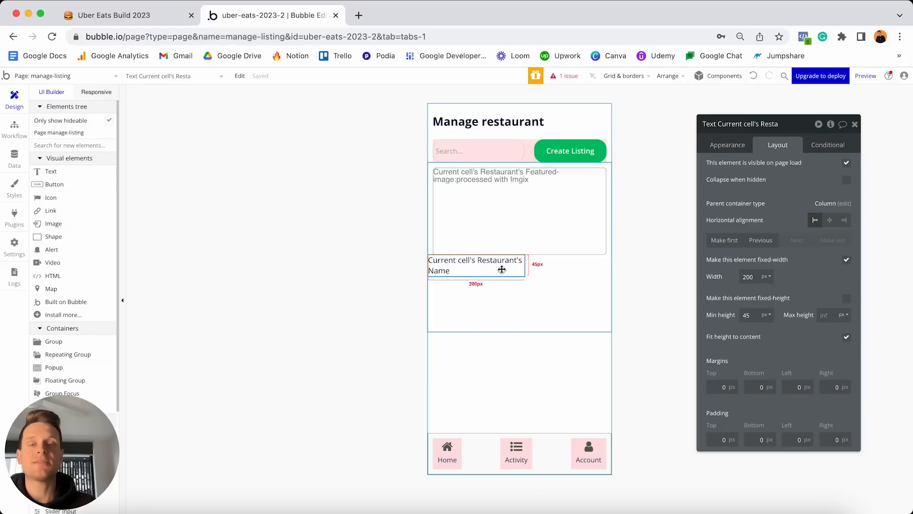
click(846, 260)
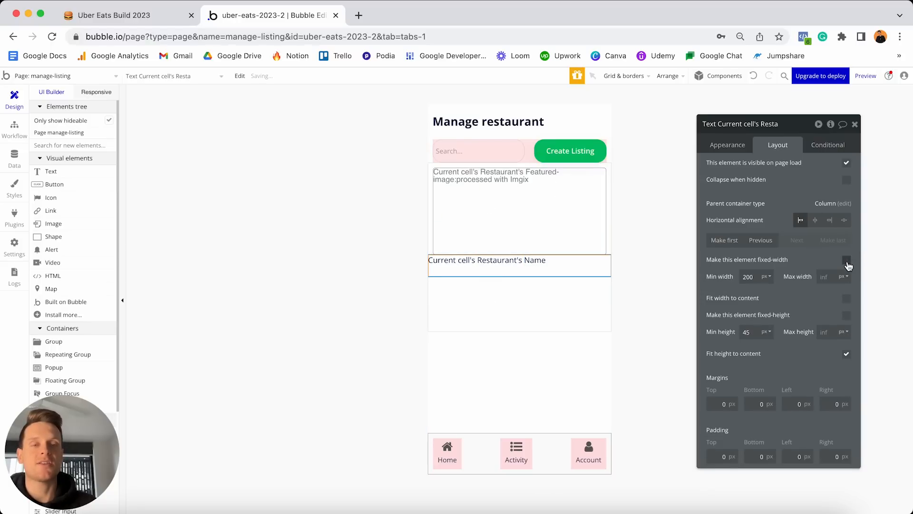
click(761, 280)
text(0)
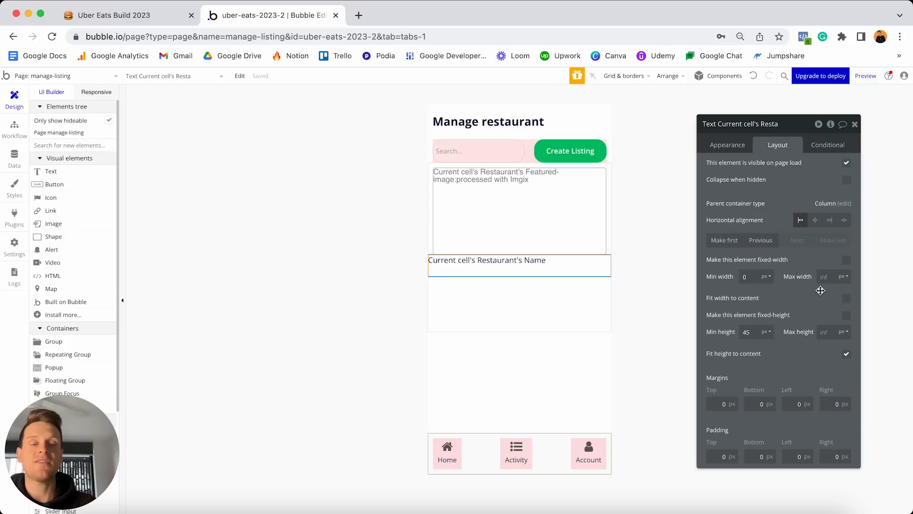
click(754, 335)
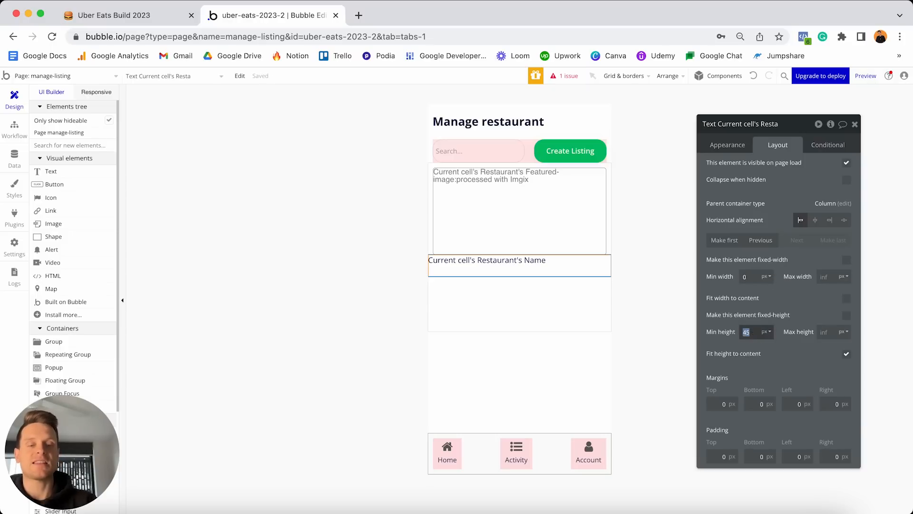
text(0)
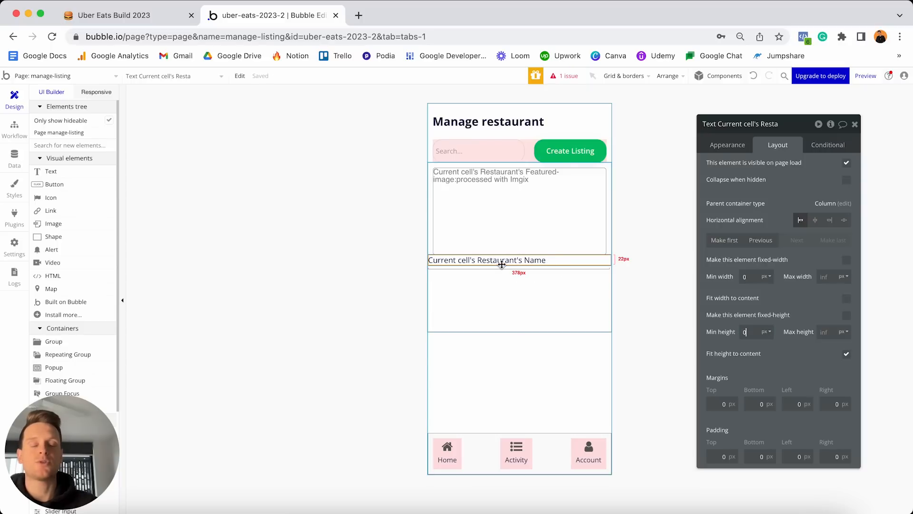
Give the name text 10 px top and left margins, then bring up the reference editor window.
click(722, 404)
text(10)
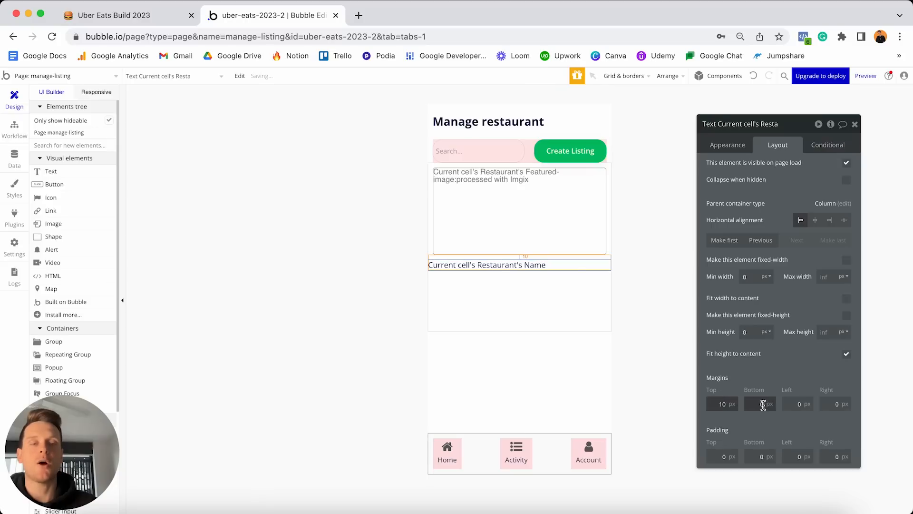
click(784, 404)
text(10)
click(824, 404)
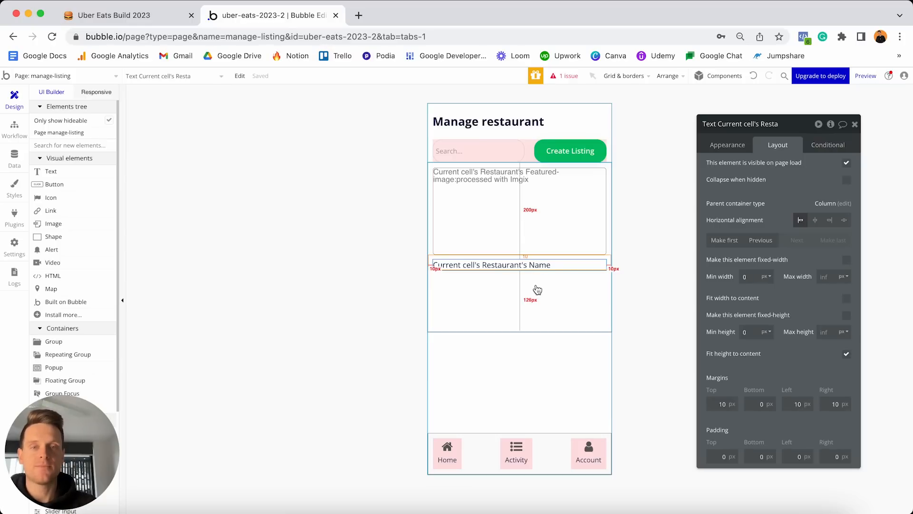
key(ctrl+Up)
click(331, 236)
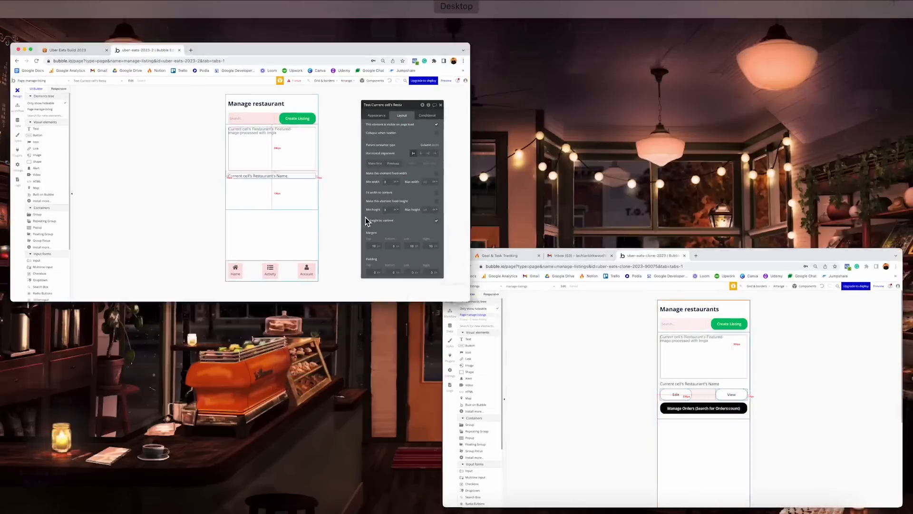
Scroll the uber-eats-2023-2 element palette down to the Containers section.
scroll(89, 269, down, 5)
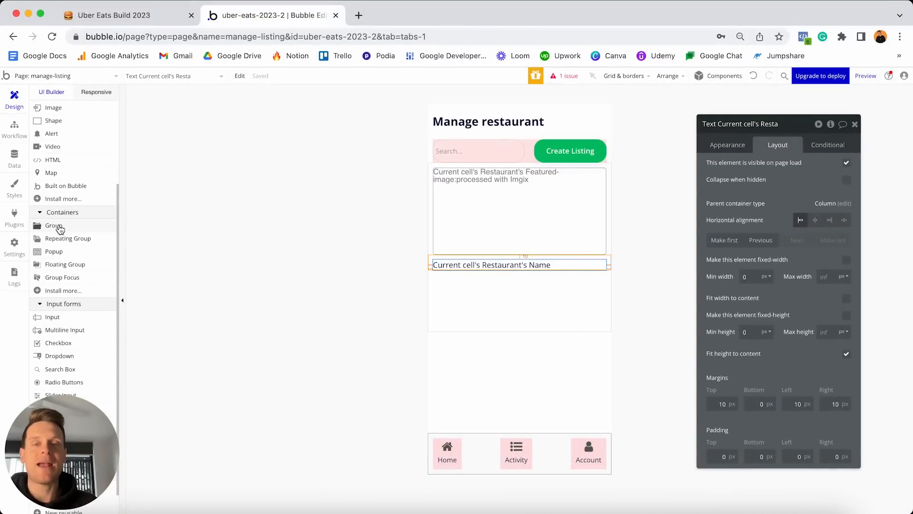
Draw a 280×280 group under the name, detach its style, and give it flat #FFEFEF background.
click(54, 226)
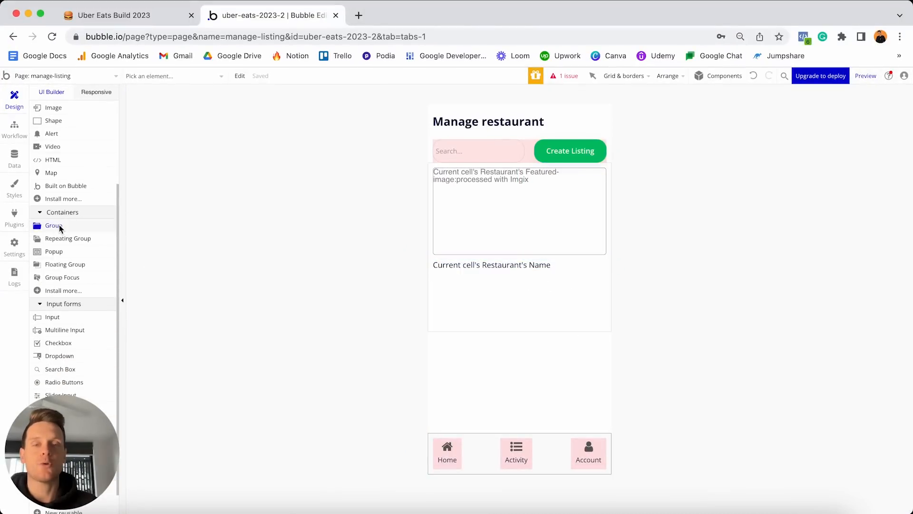
click(451, 269)
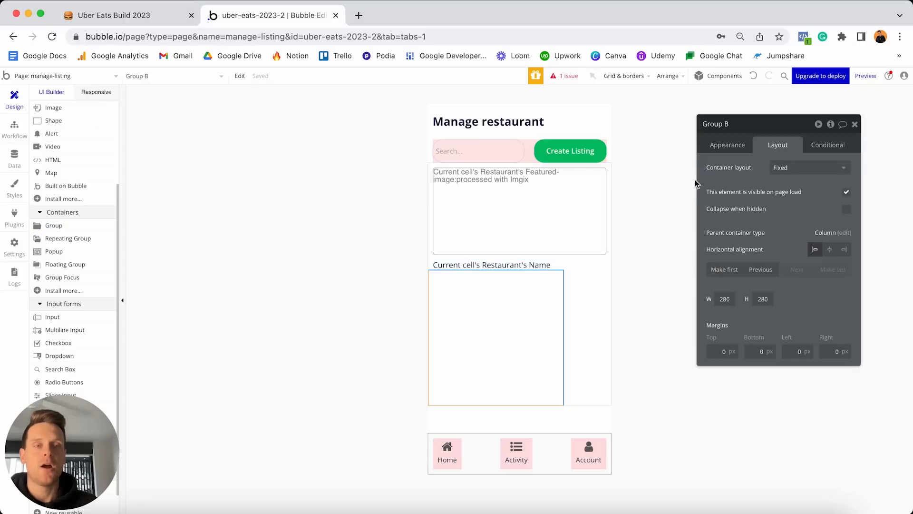
click(722, 148)
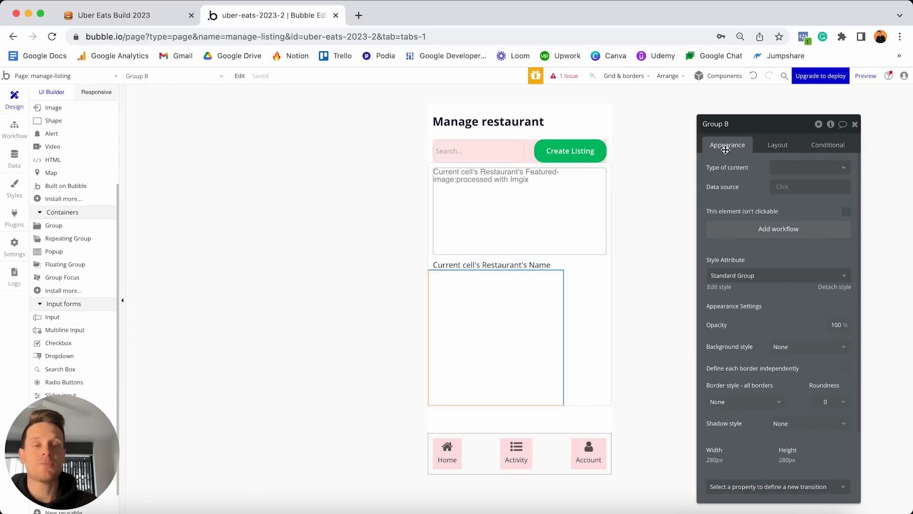
click(828, 286)
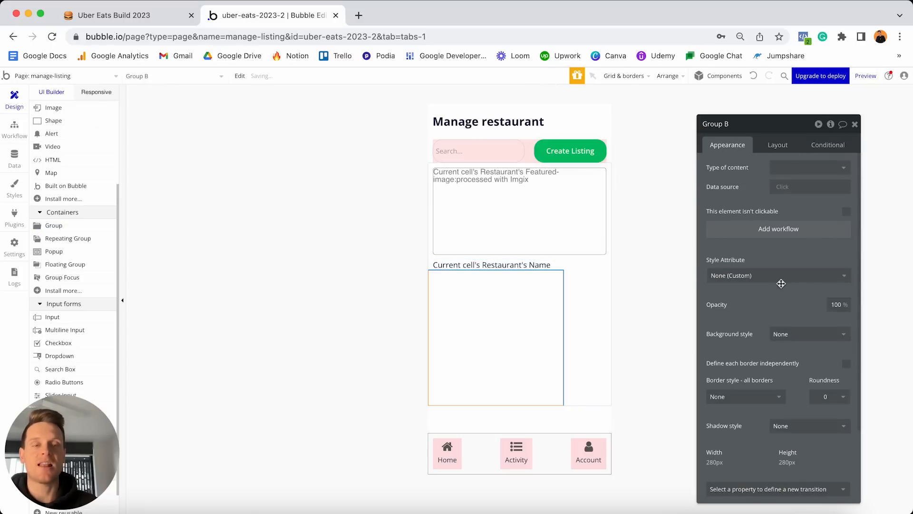
click(795, 334)
click(791, 363)
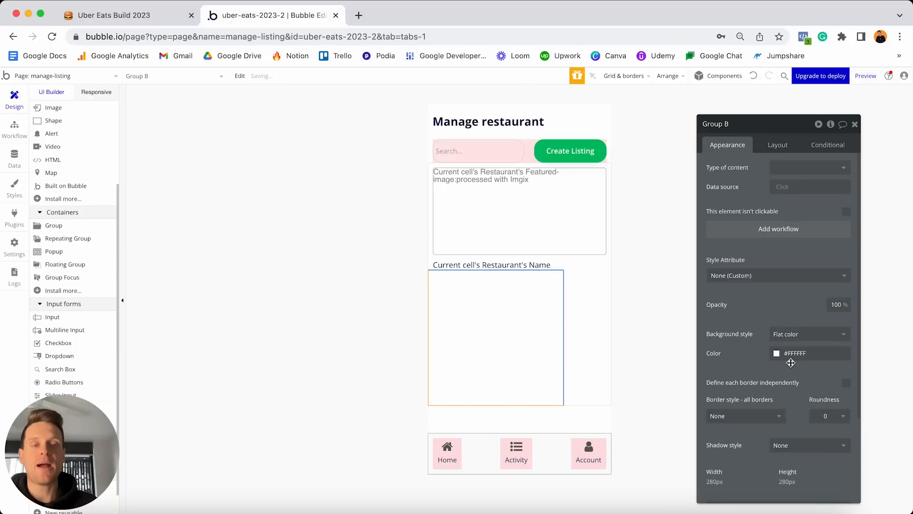
click(792, 354)
drag(786, 367, 776, 361)
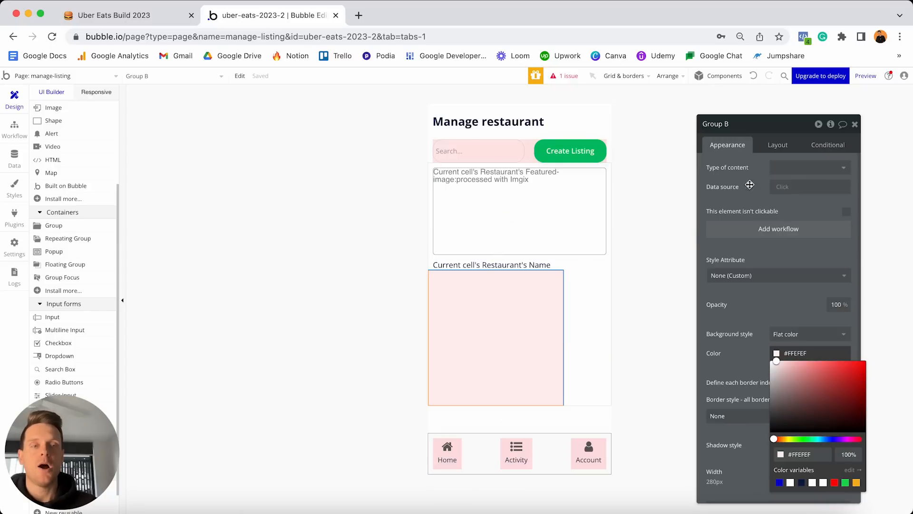
Set Group B's container layout to Row, uncheck fixed width, and make min width 0.
click(779, 144)
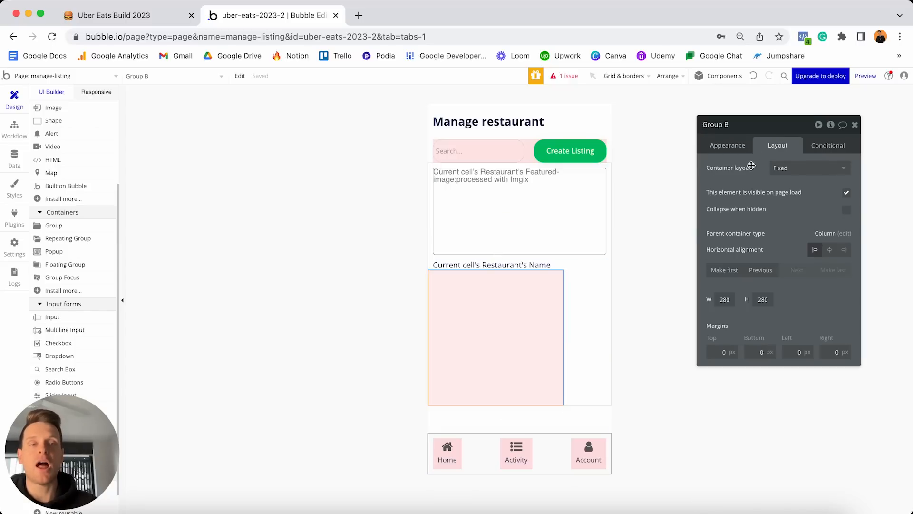
click(799, 168)
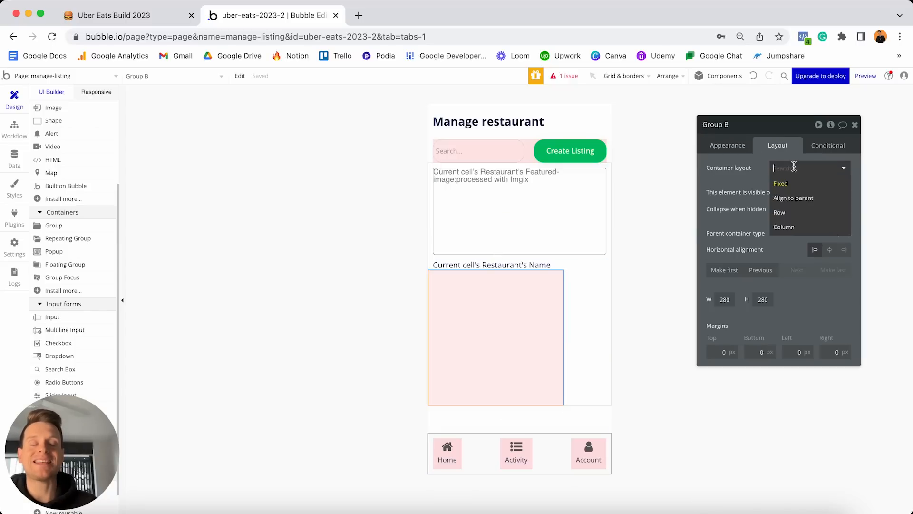
click(785, 216)
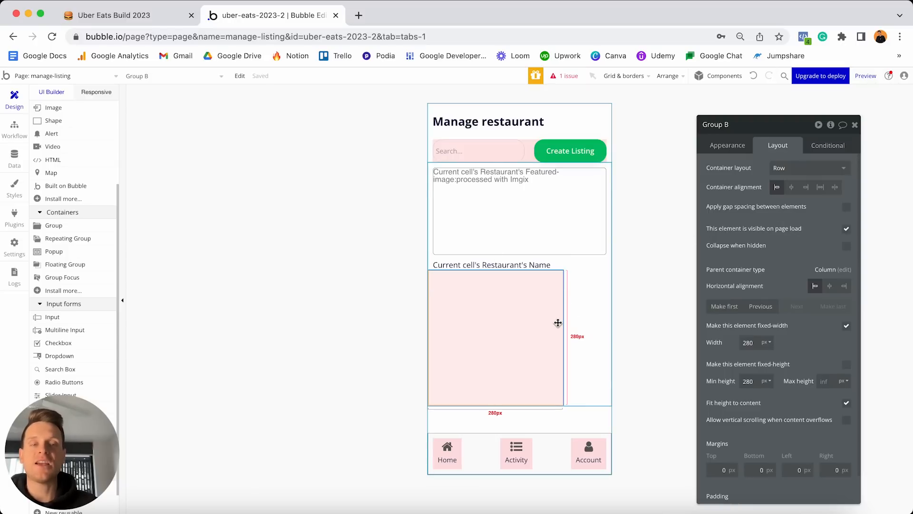
click(846, 326)
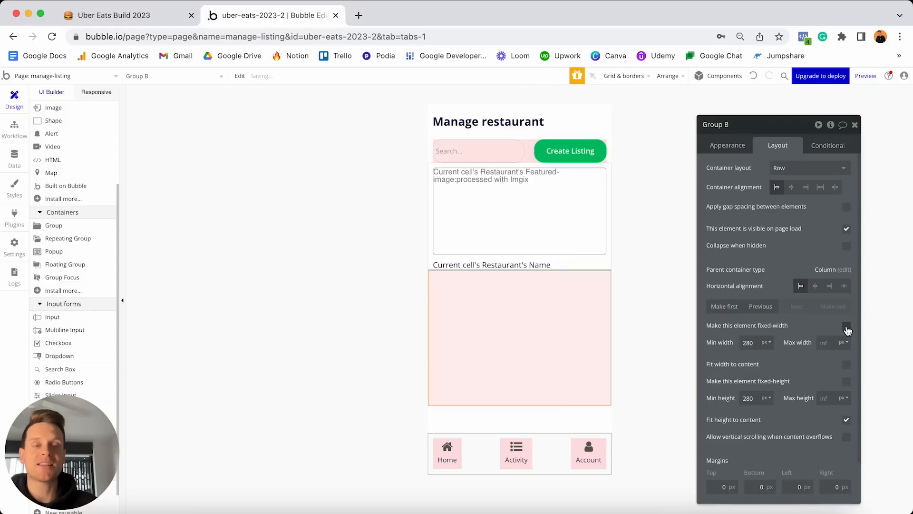
double_click(748, 342)
text(0)
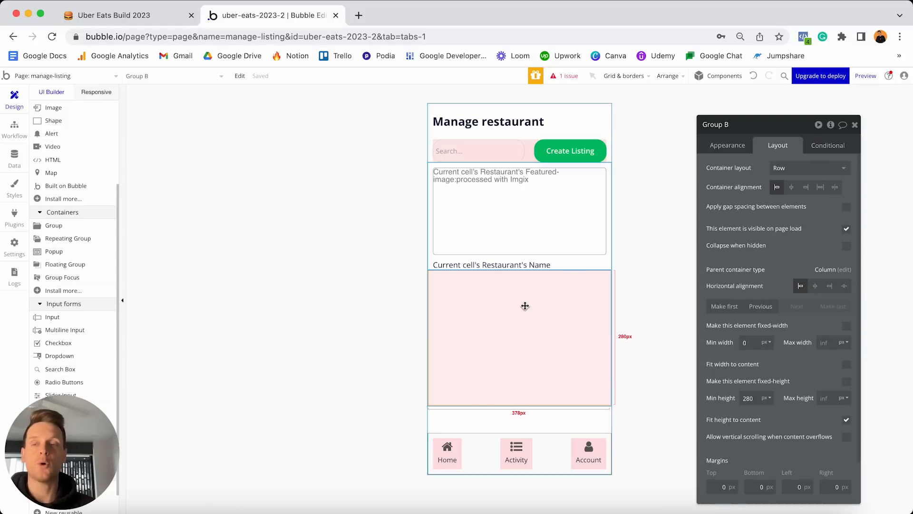
scroll(86, 219, up, 3)
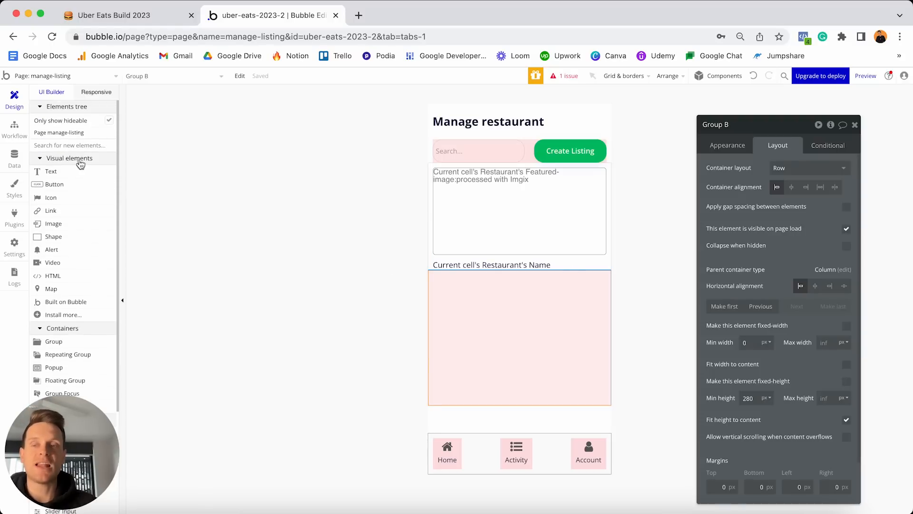
Add an 'Edit' button inside the pink group using the Outline Button style.
click(56, 187)
click(450, 308)
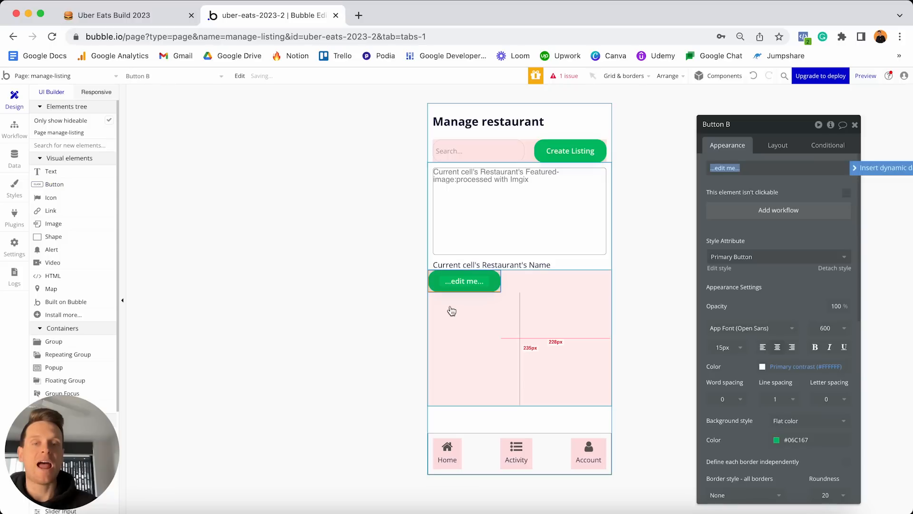
text(Edit)
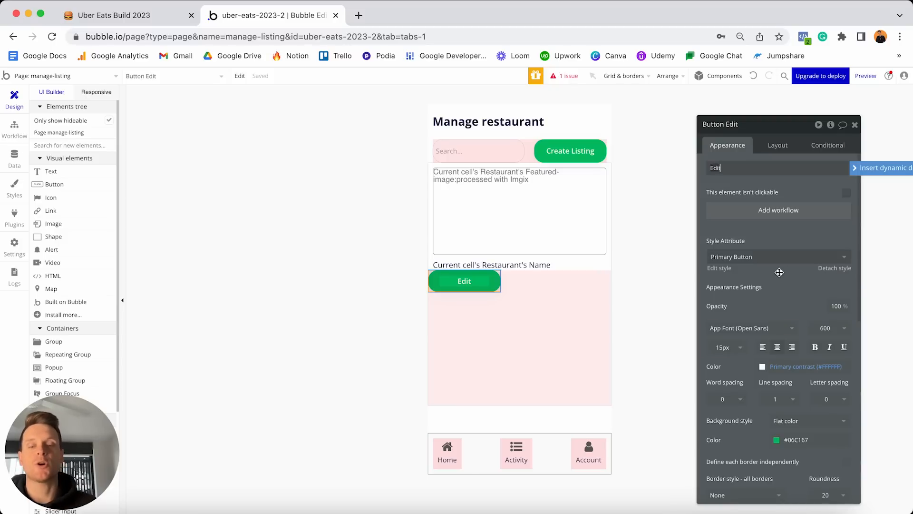
click(760, 258)
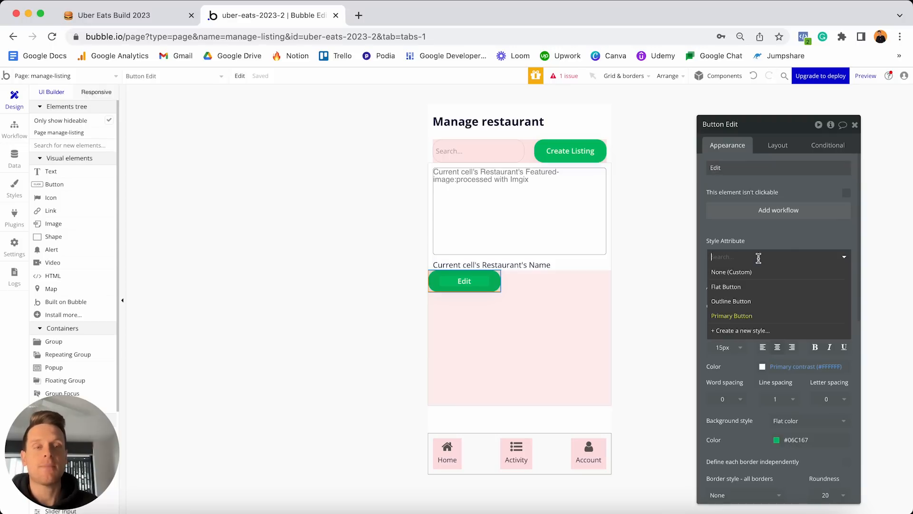
click(736, 302)
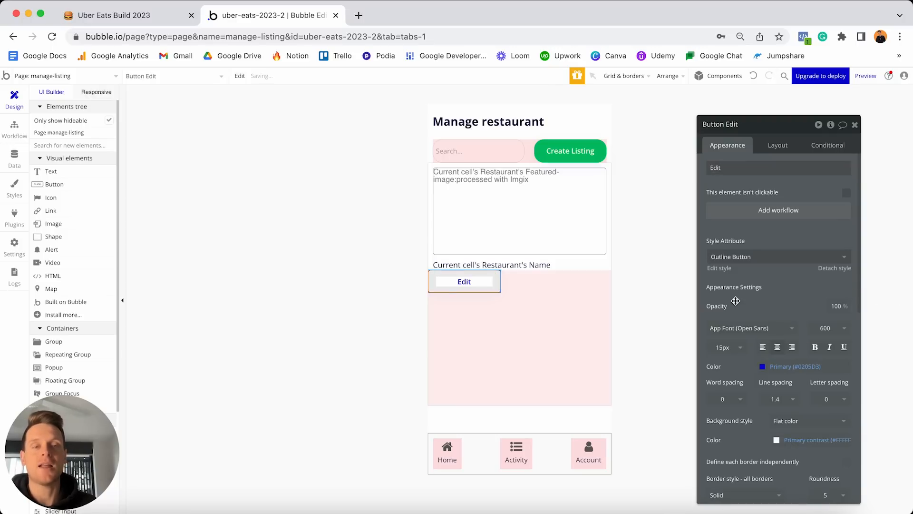
Reselect the Edit button and open the Outline Button style for editing.
click(526, 352)
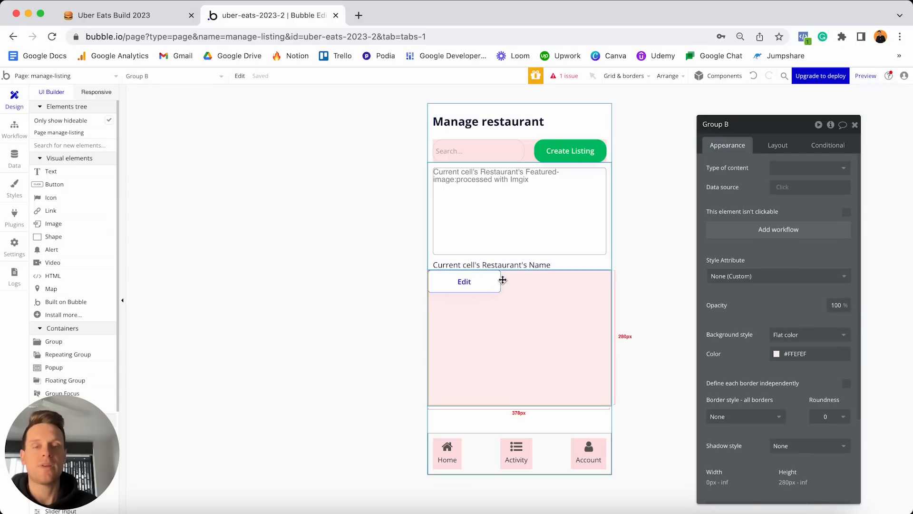
click(477, 283)
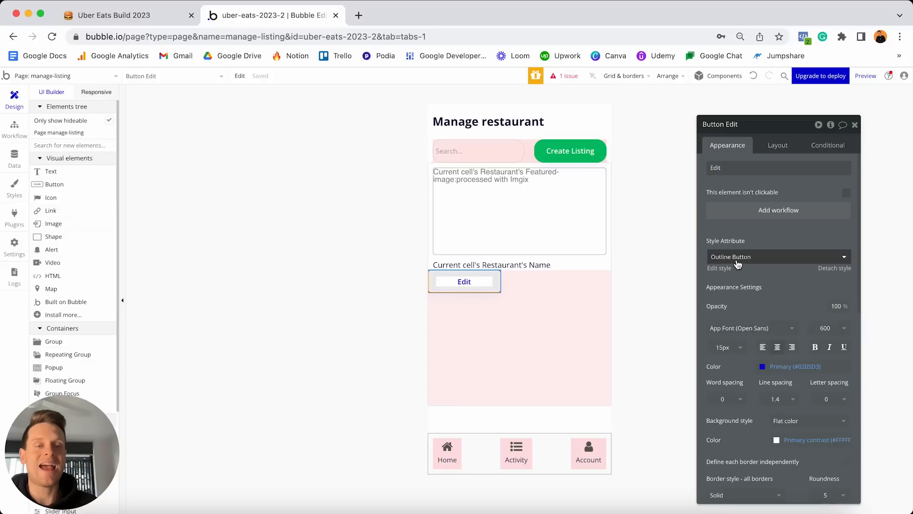
click(723, 269)
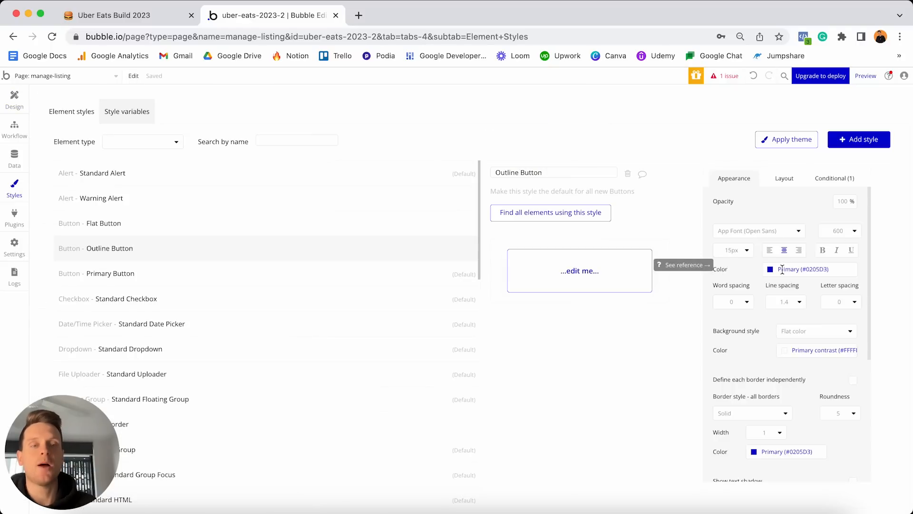
Set the Outline Button text and border colours to #313131 and corner roundness to 20.
click(816, 269)
key(BackSpace)
text(#313131)
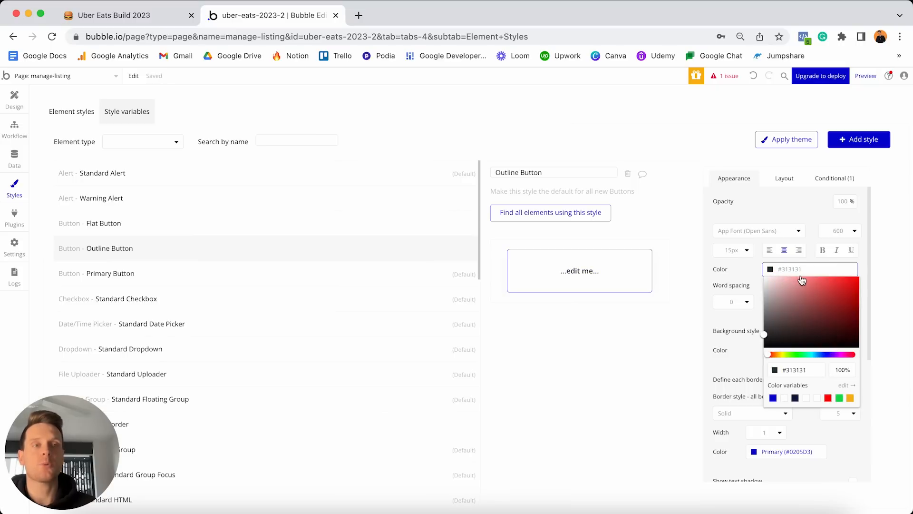
click(750, 283)
scroll(768, 288, down, 2)
scroll(769, 289, down, 1)
click(783, 361)
click(785, 362)
text(#313131)
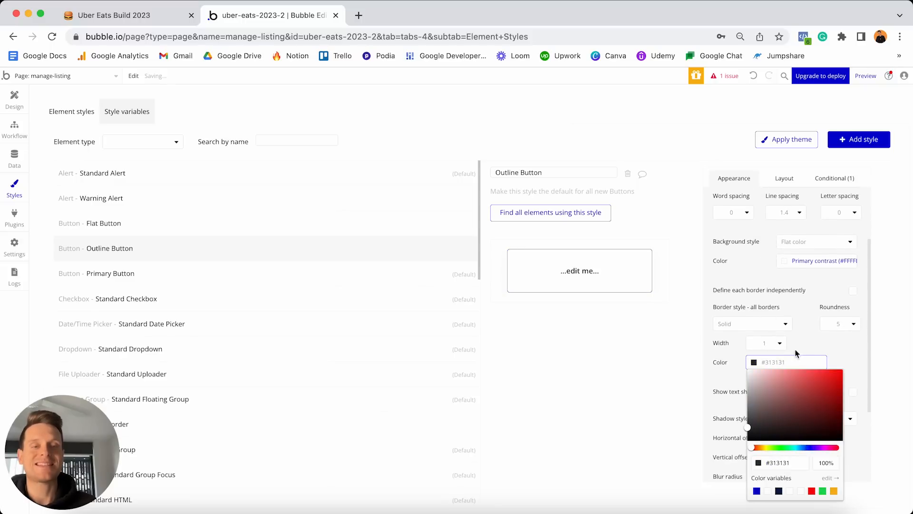
click(804, 352)
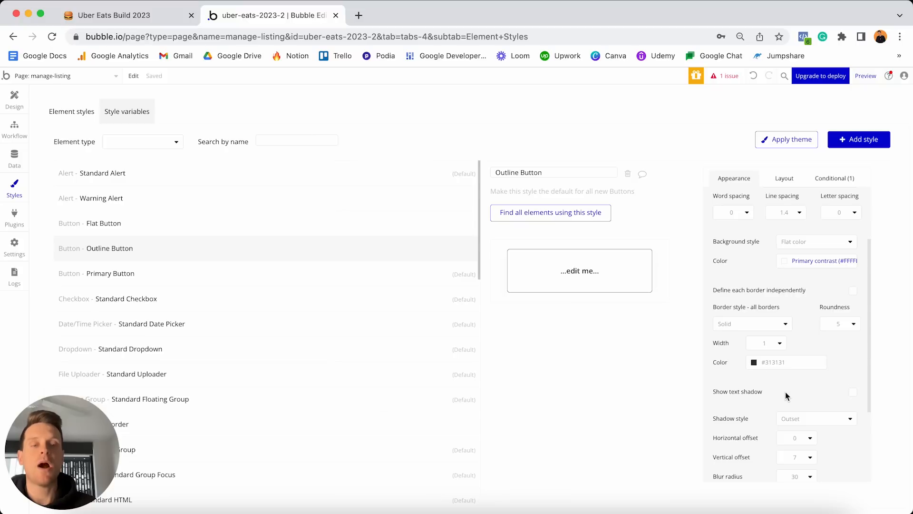
click(844, 326)
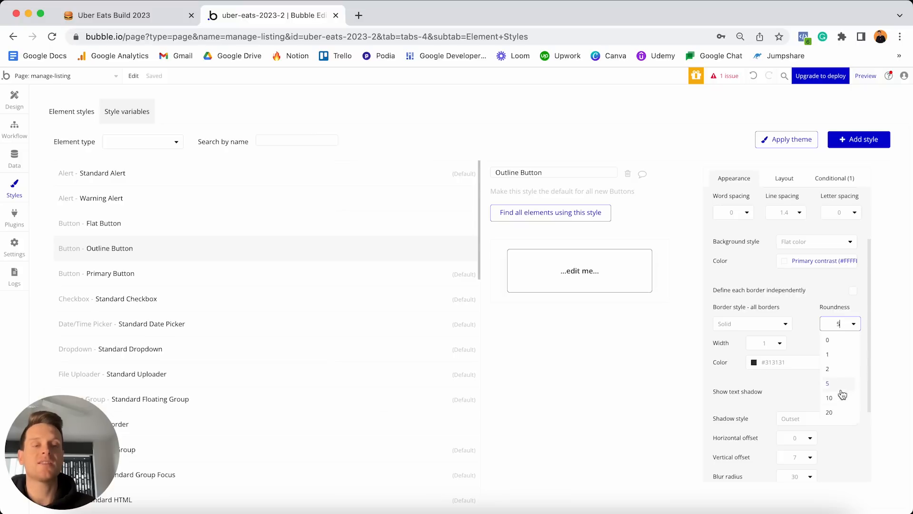
click(832, 413)
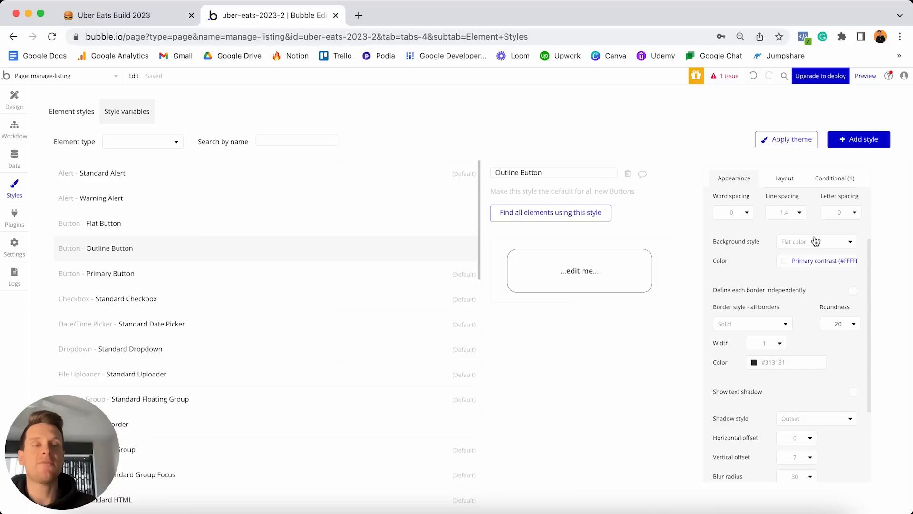
Enable the hover condition with a #06C167 background at 8% opacity.
click(834, 179)
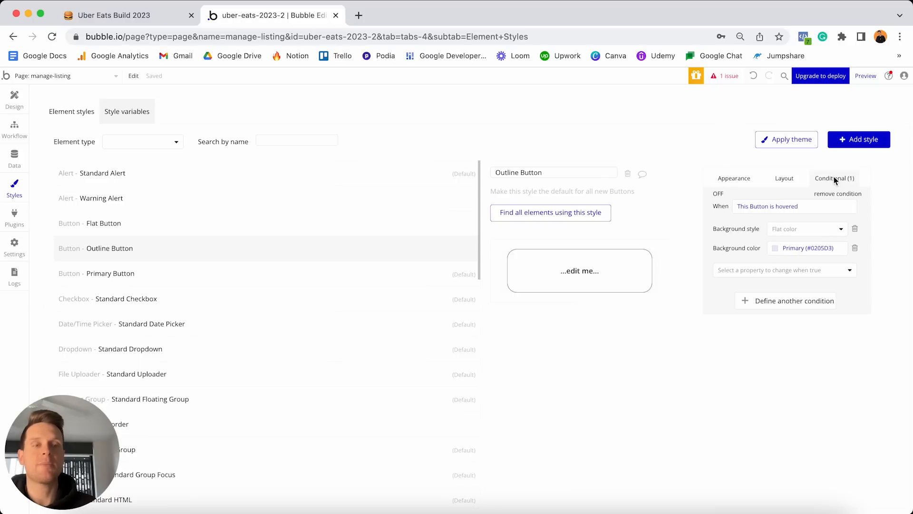
click(719, 195)
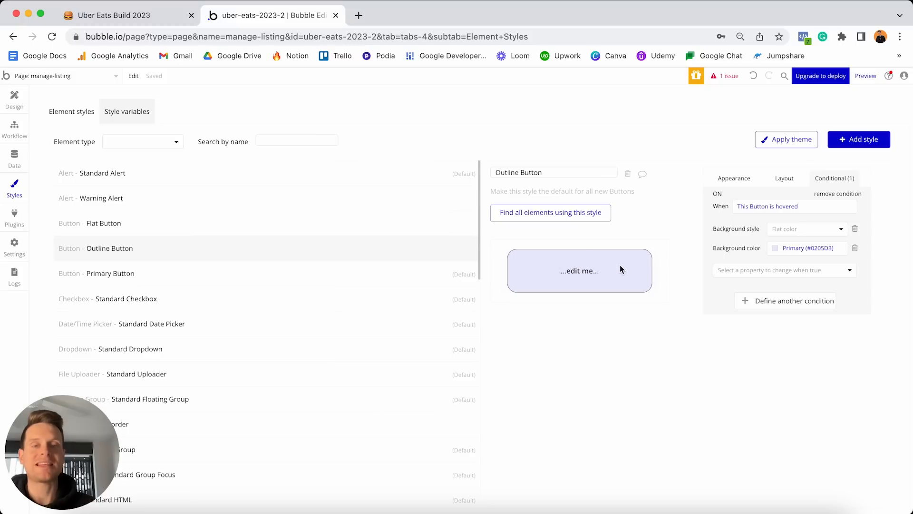
click(800, 247)
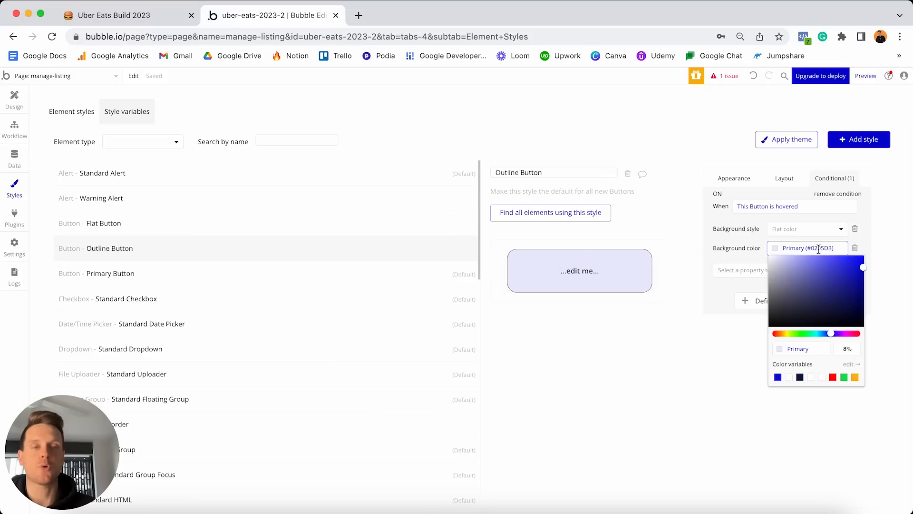
key(super+a)
key(BackSpace)
text(#06C167)
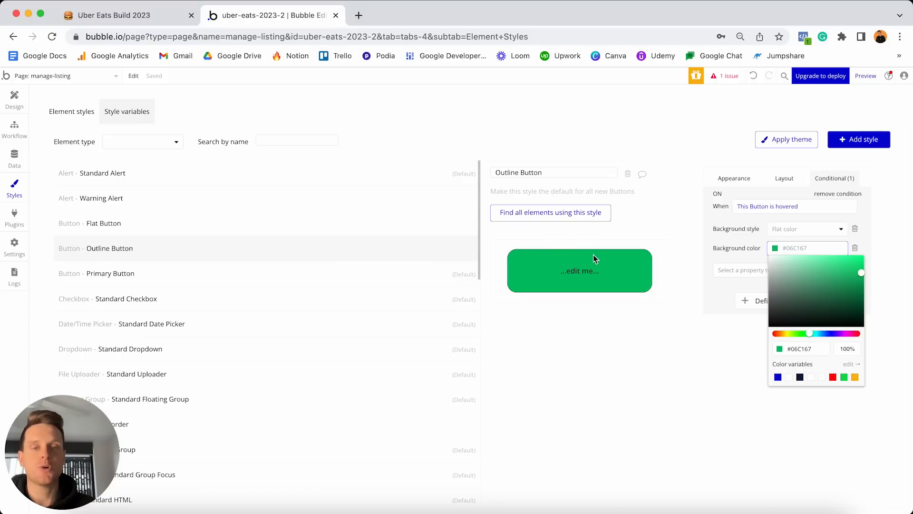
click(843, 349)
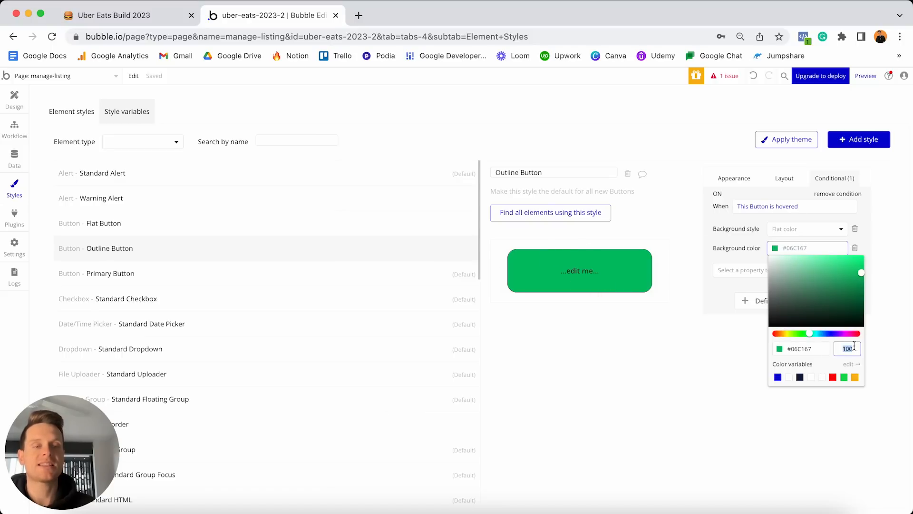
text(8)
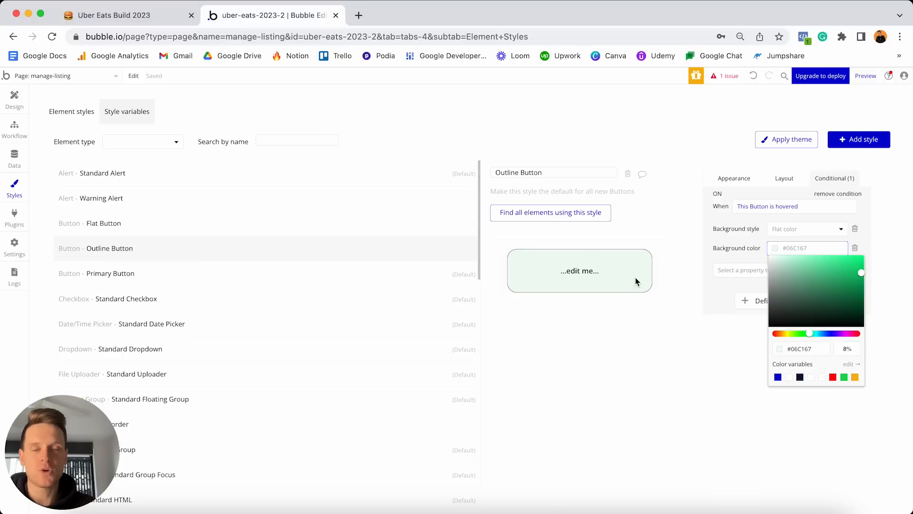
click(706, 290)
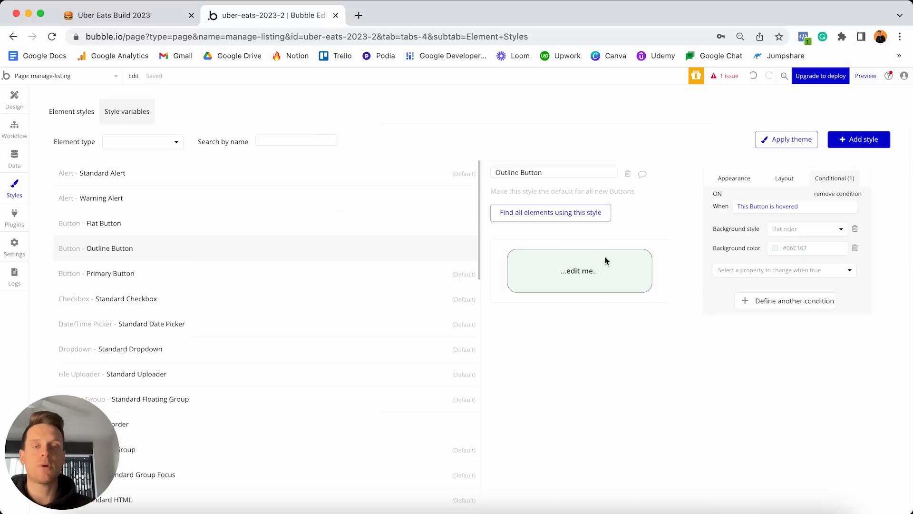
click(13, 101)
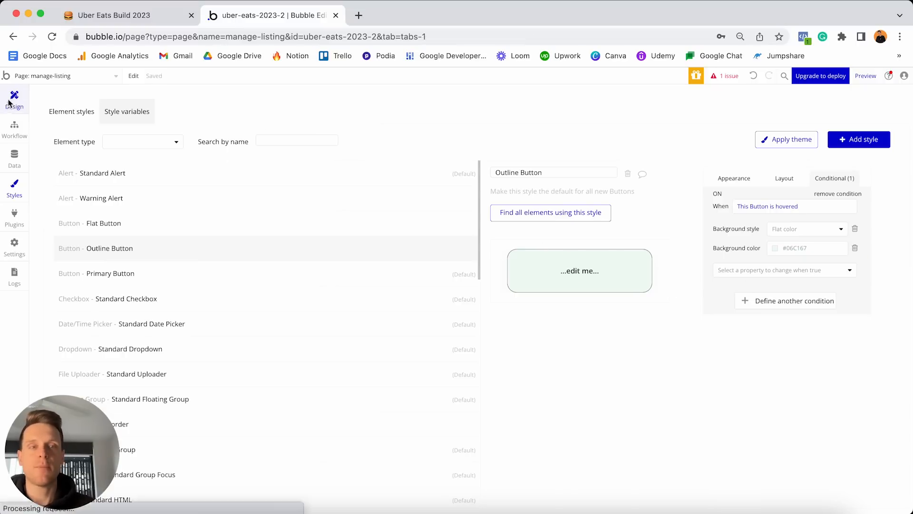
From the Edit button, toggle off the Outline Button style's hover condition and reselect the button.
click(497, 311)
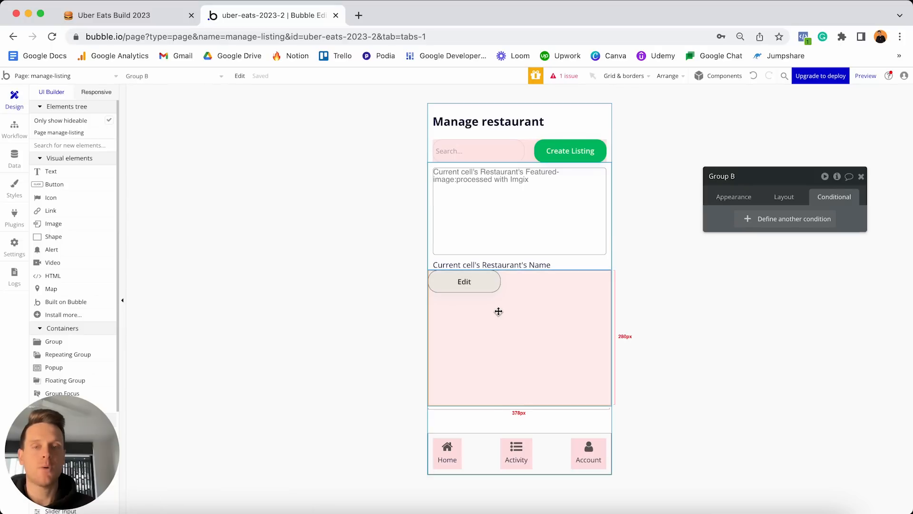
click(460, 284)
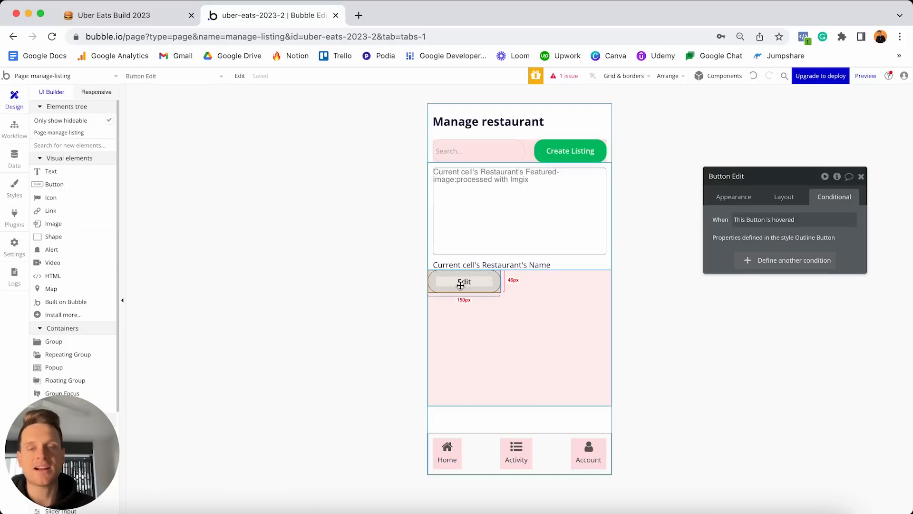
click(734, 197)
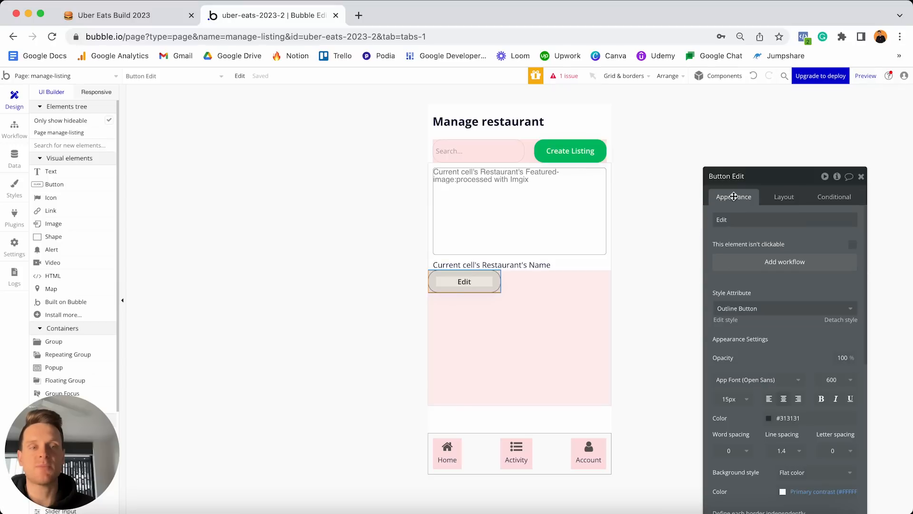
click(727, 320)
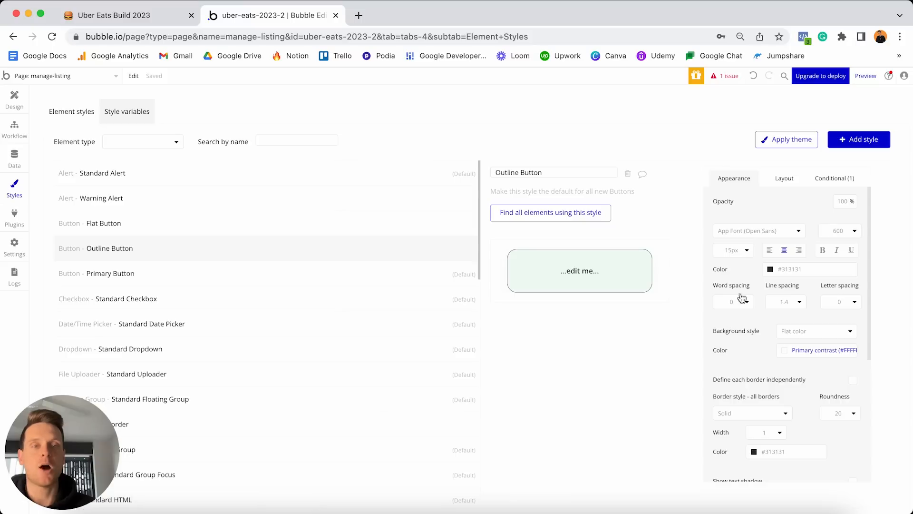
click(830, 180)
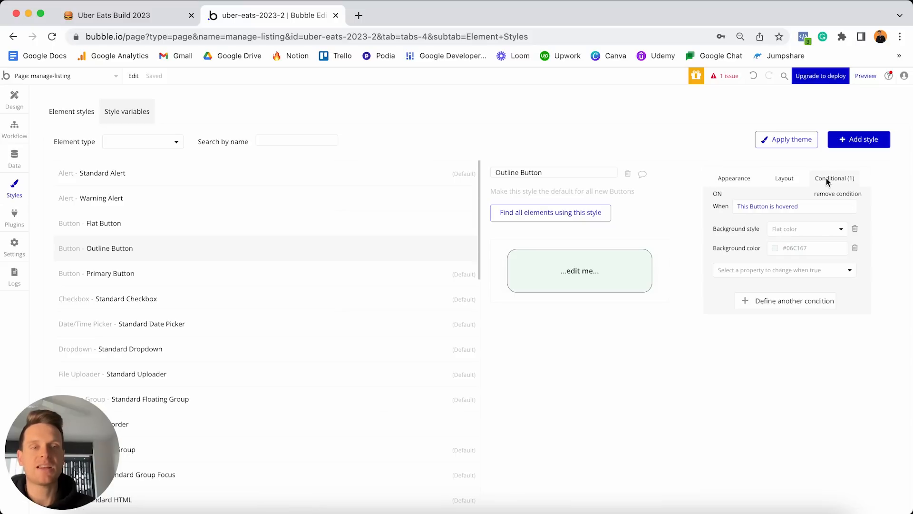
click(718, 195)
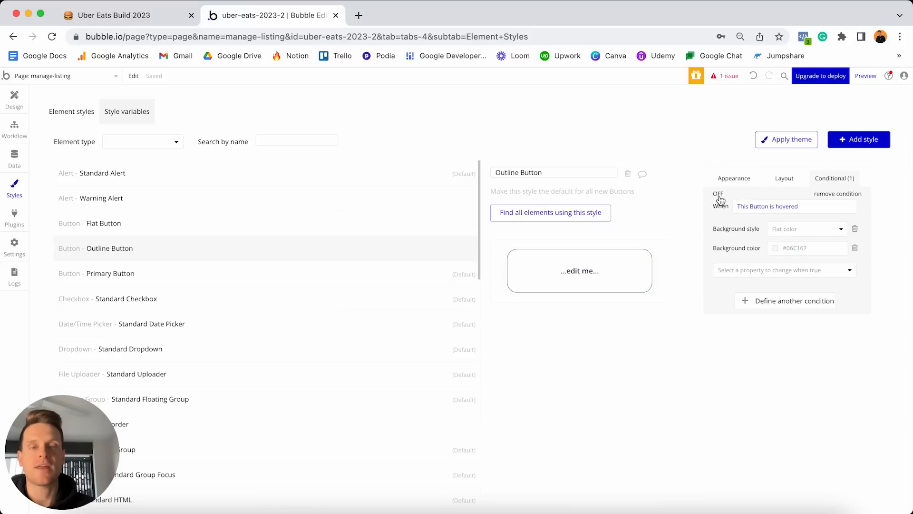
click(15, 100)
click(453, 318)
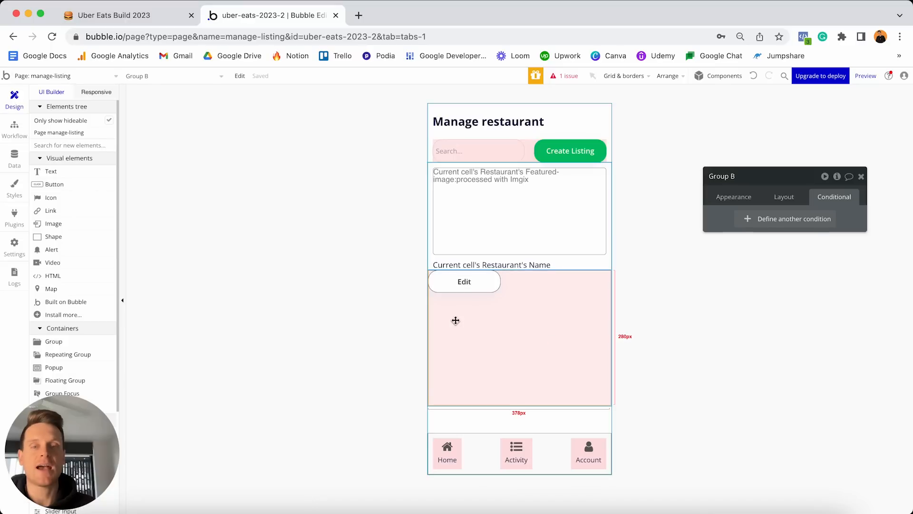
click(477, 283)
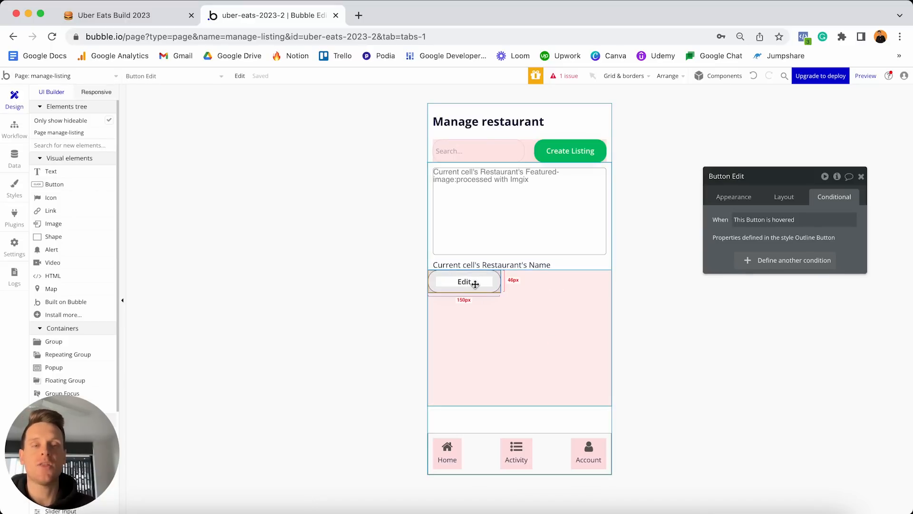
Set the Edit button to width 130 and min height 40, then paste a duplicate beside it.
click(790, 199)
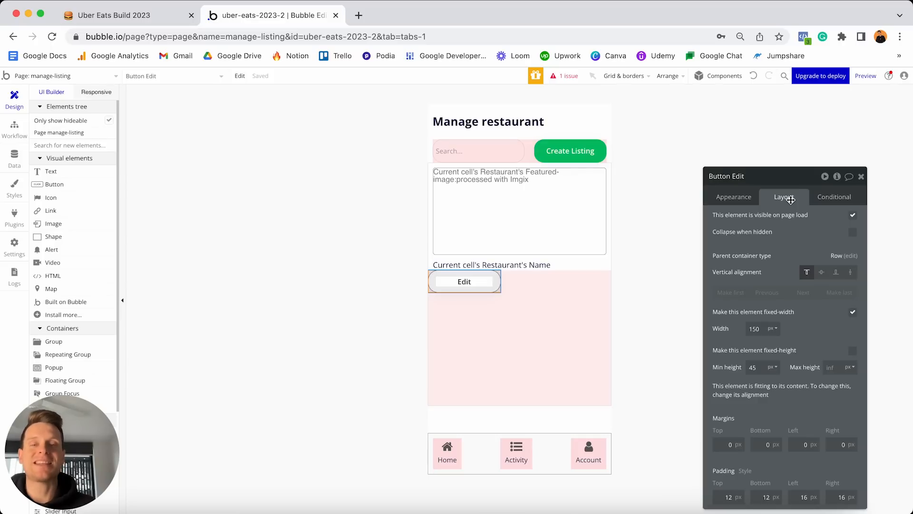
click(762, 327)
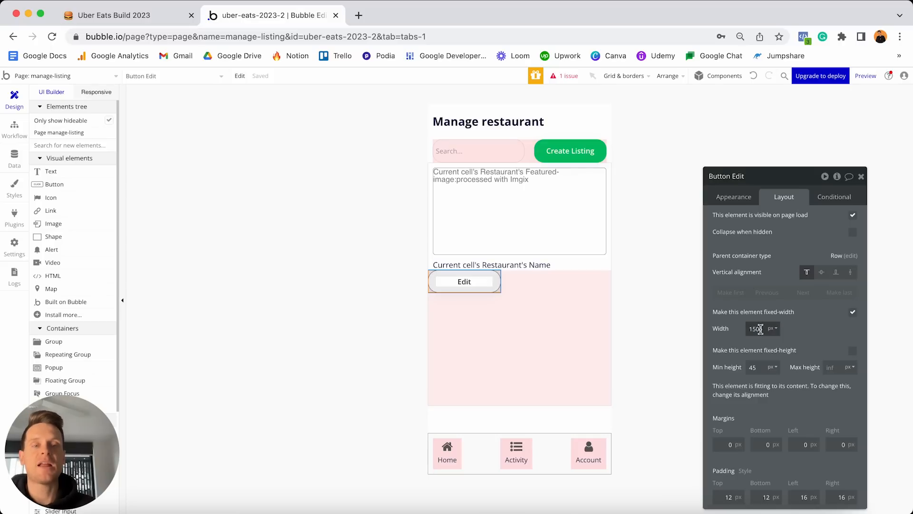
double_click(763, 325)
text(1)
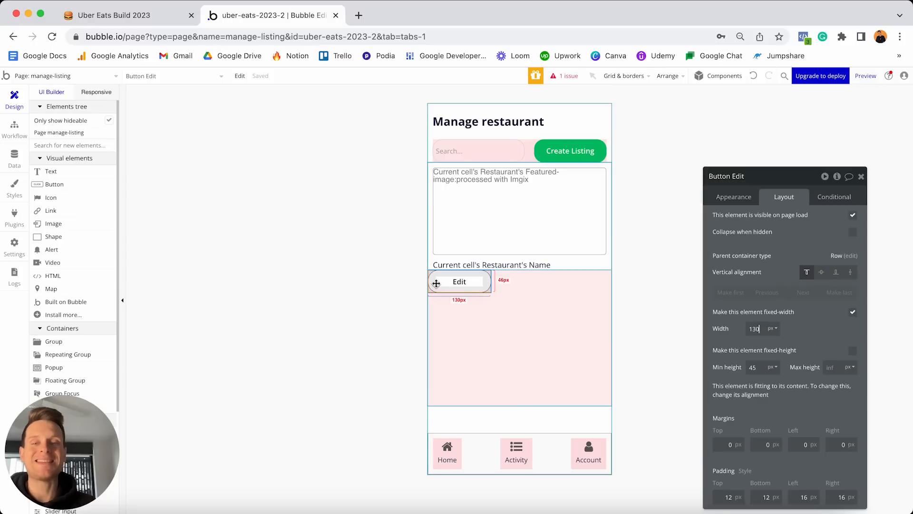
double_click(760, 366)
text(40)
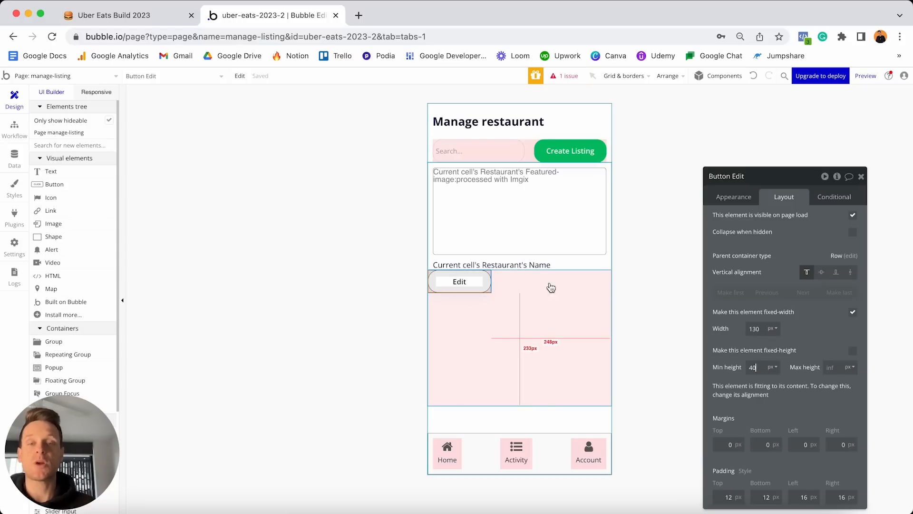
key(super+c)
key(super+v)
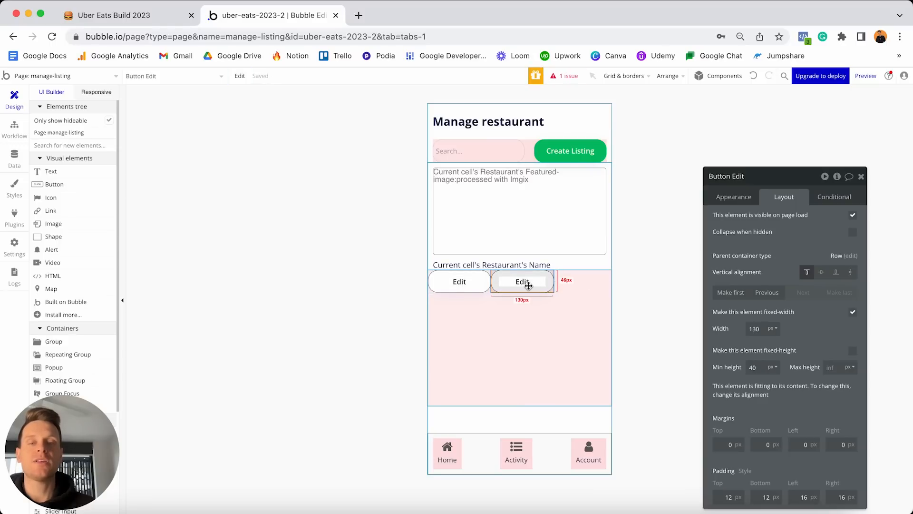
Replace the copied button's Edit label with View in its Appearance settings.
click(731, 205)
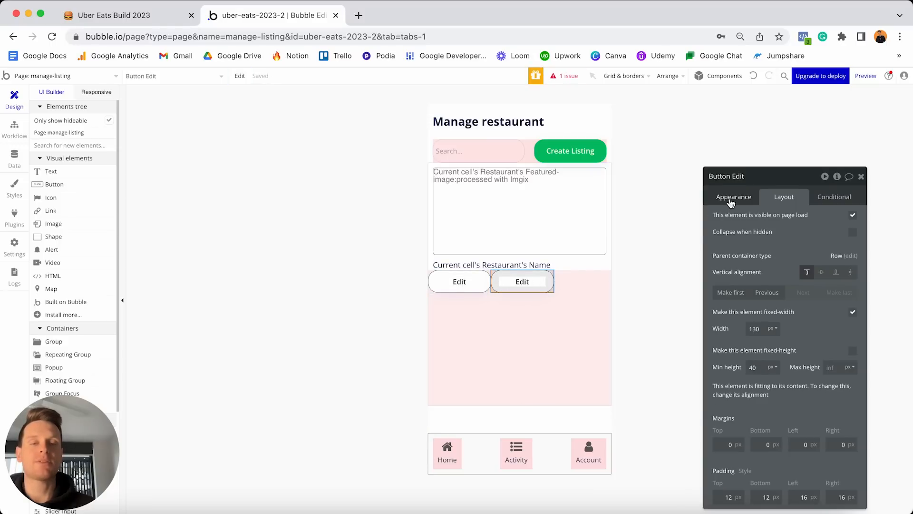
double_click(747, 220)
text(Voi)
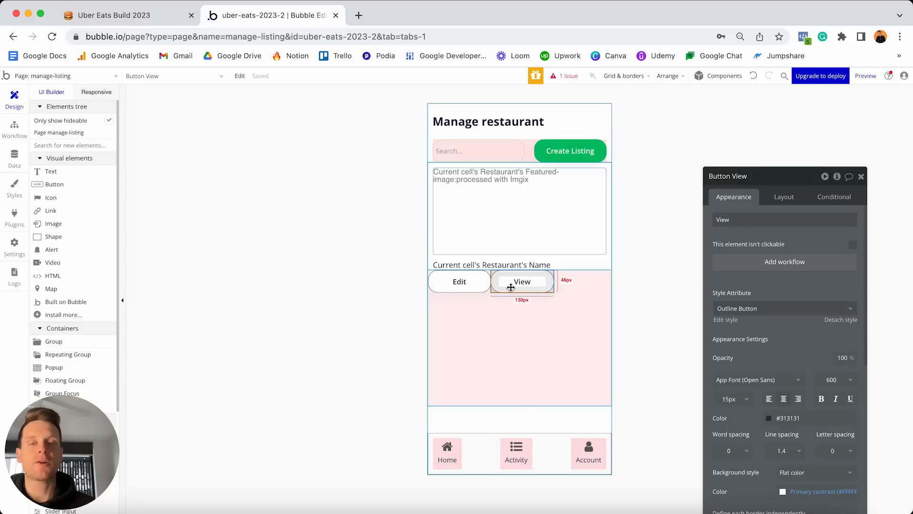
Set Group B's minimum height to 0 and spread its buttons with space-between alignment.
click(541, 329)
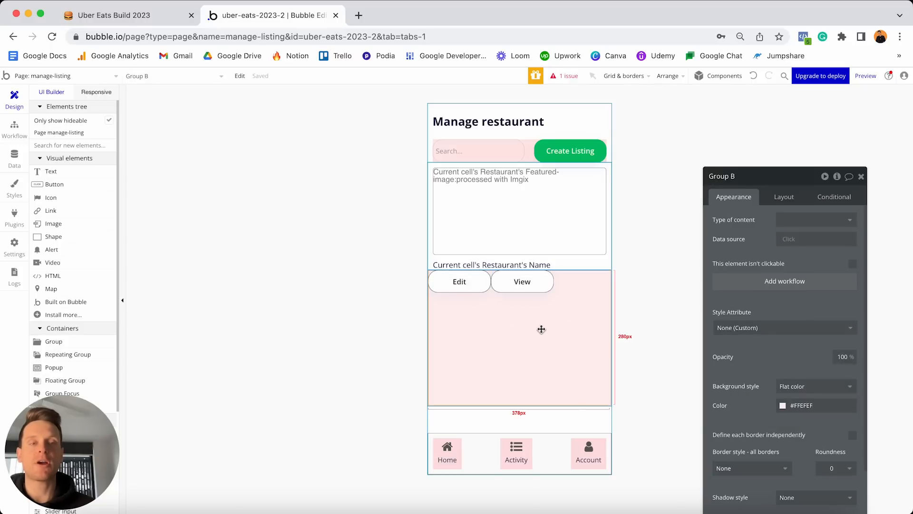
click(789, 197)
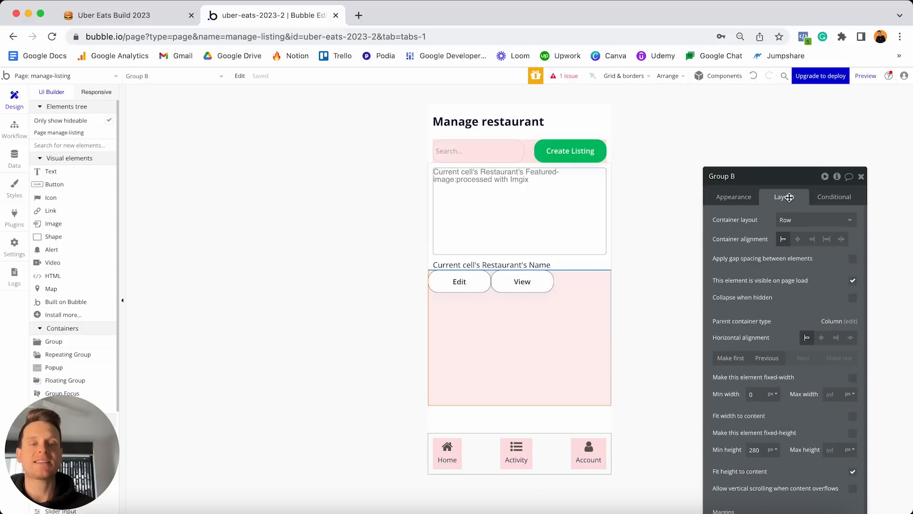
double_click(754, 449)
text(0)
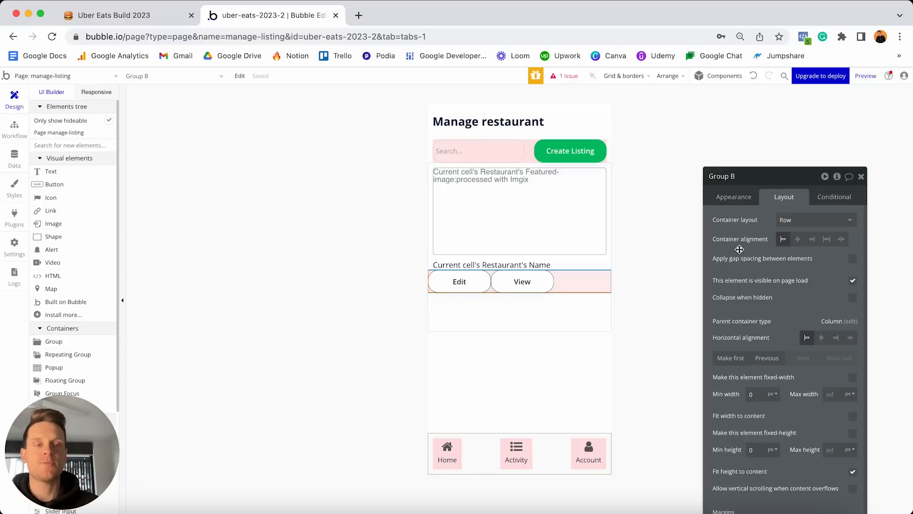
click(841, 240)
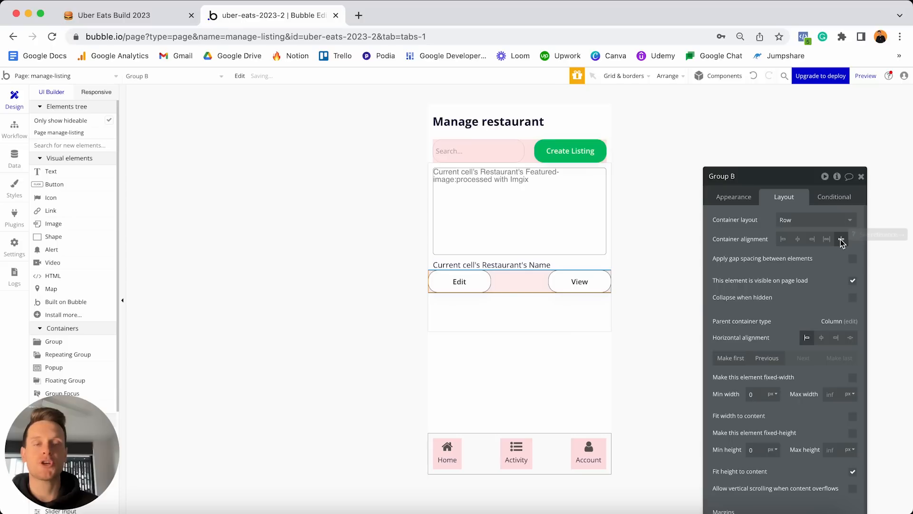
Give Group B 10 px top, left and right margins.
drag(784, 176, 772, 109)
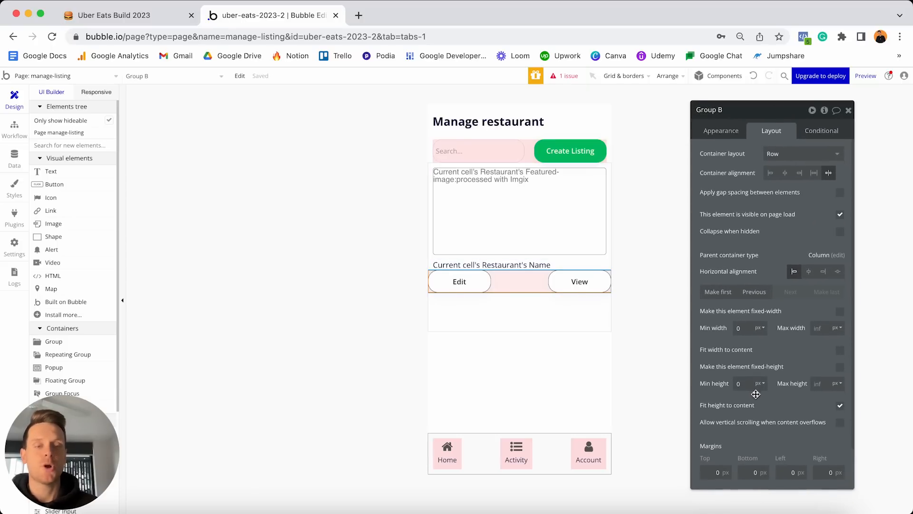
text(1)
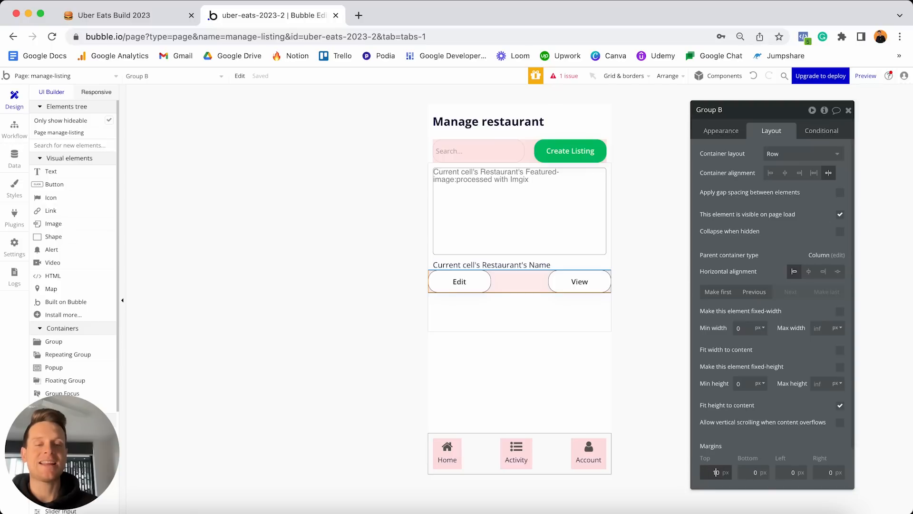
click(783, 471)
text(10)
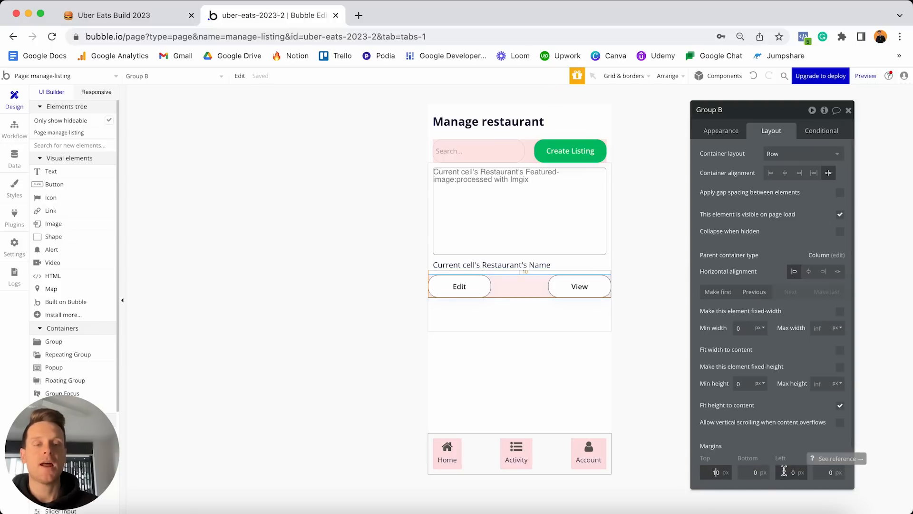
click(828, 472)
text(10)
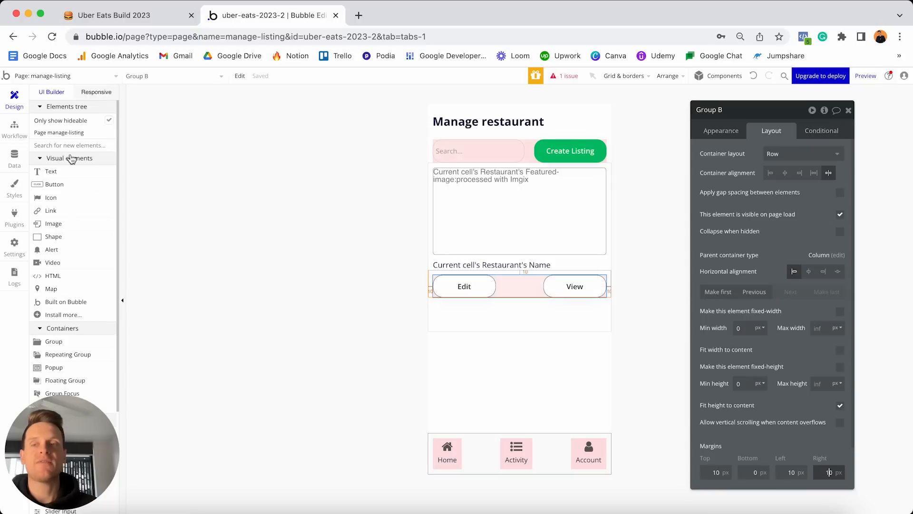
Add a Button to the listing cell and place it above the restaurant name.
click(48, 189)
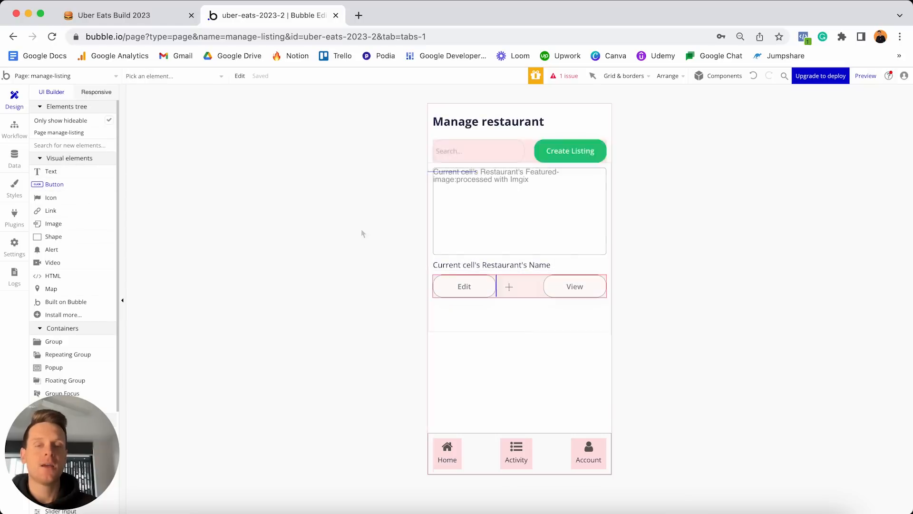
click(491, 297)
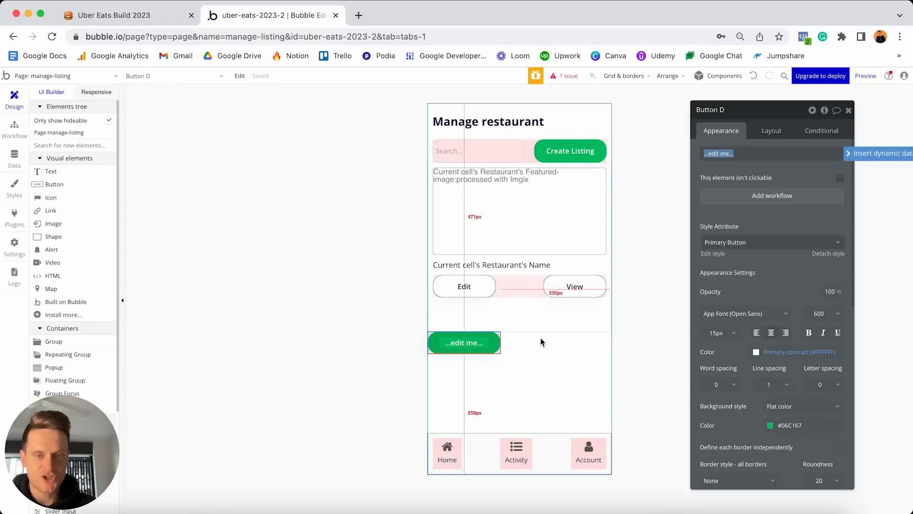
drag(469, 346, 493, 262)
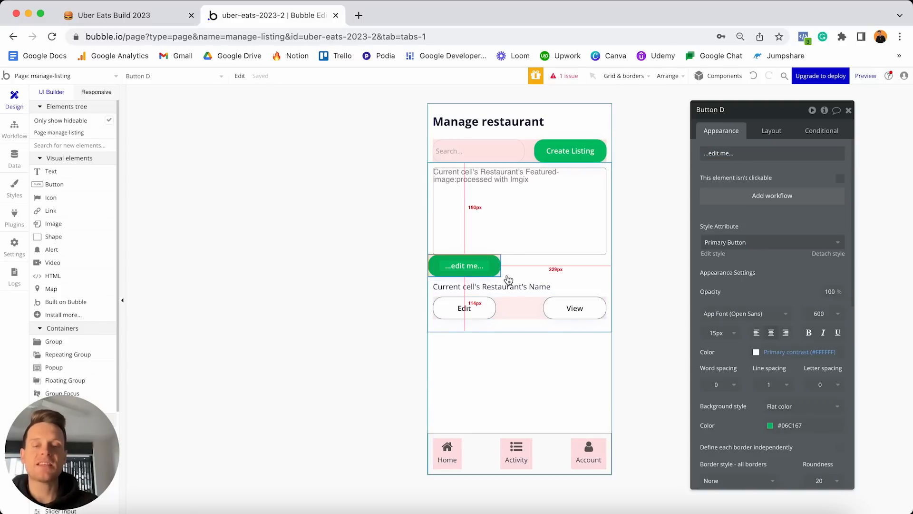
Set the new button's text to 'Manage Orders ('.
click(748, 153)
text(Manage Orders)
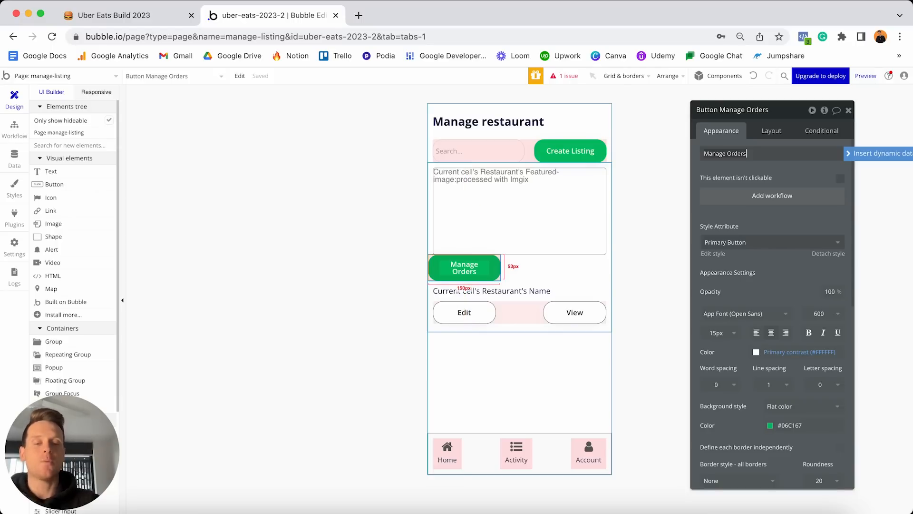
text(()
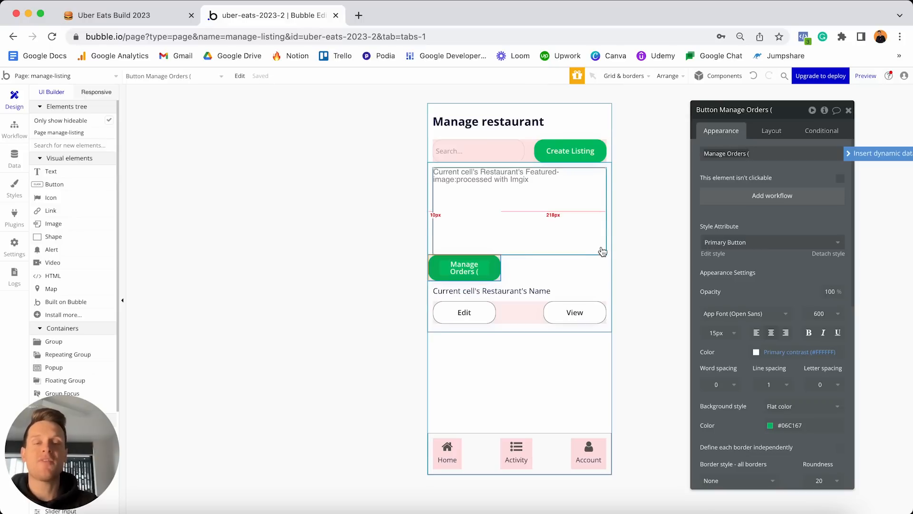
click(854, 155)
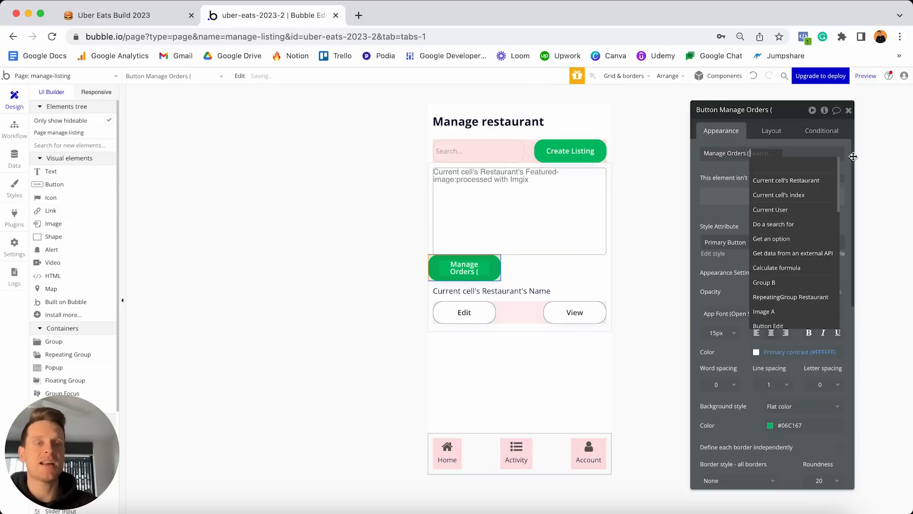
Insert a Search for Orders constrained to Restaurant = Current cell's Restaurant.
click(791, 229)
click(633, 133)
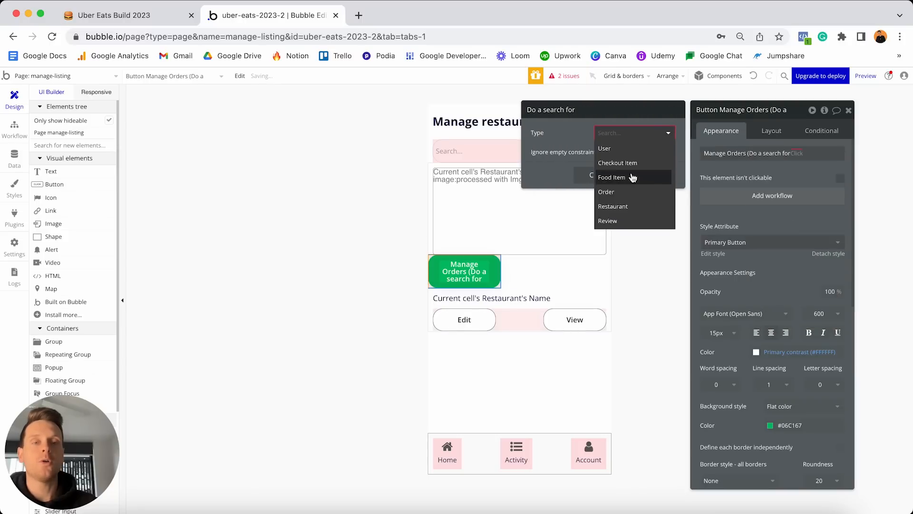
click(606, 191)
click(579, 166)
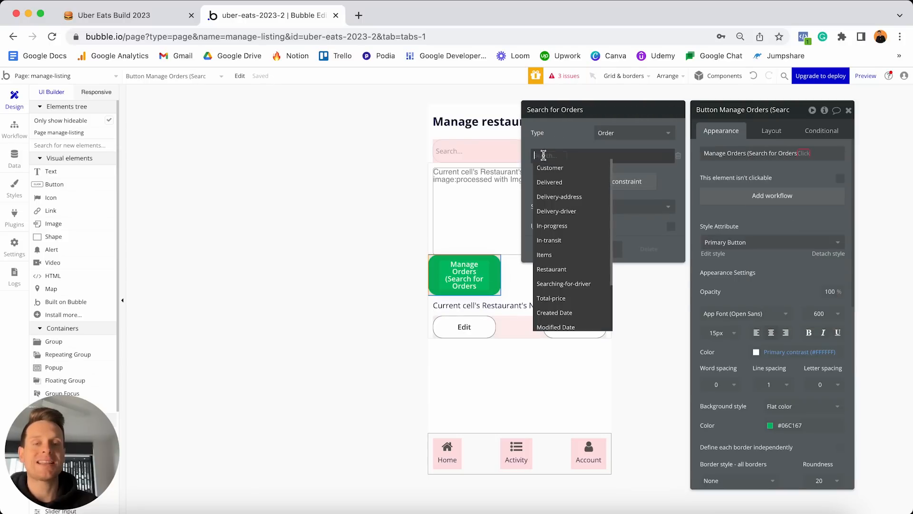
click(552, 269)
click(573, 155)
click(577, 163)
click(577, 155)
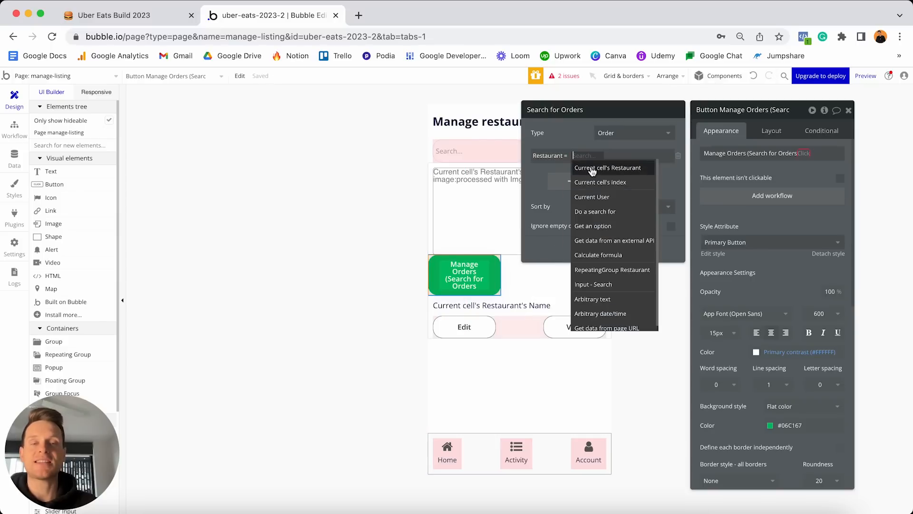
click(589, 168)
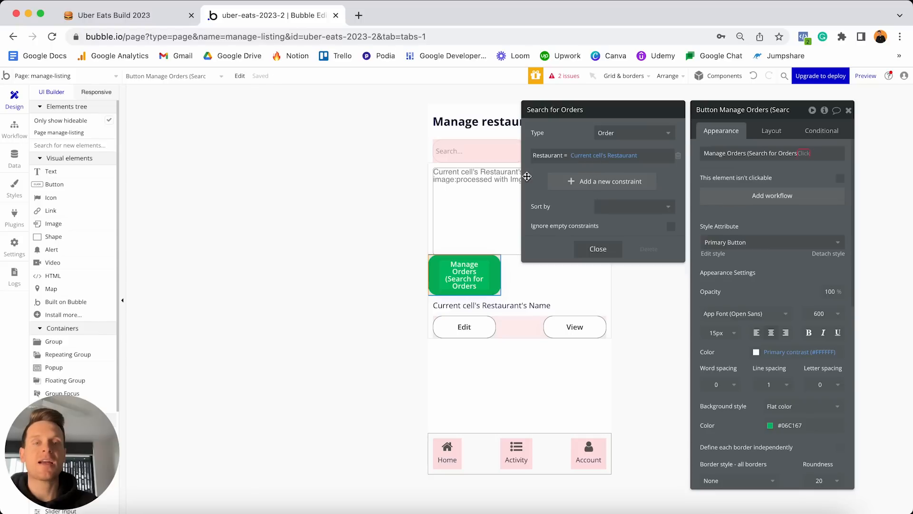
Add an In-progress = yes constraint and append :count to the search.
click(564, 186)
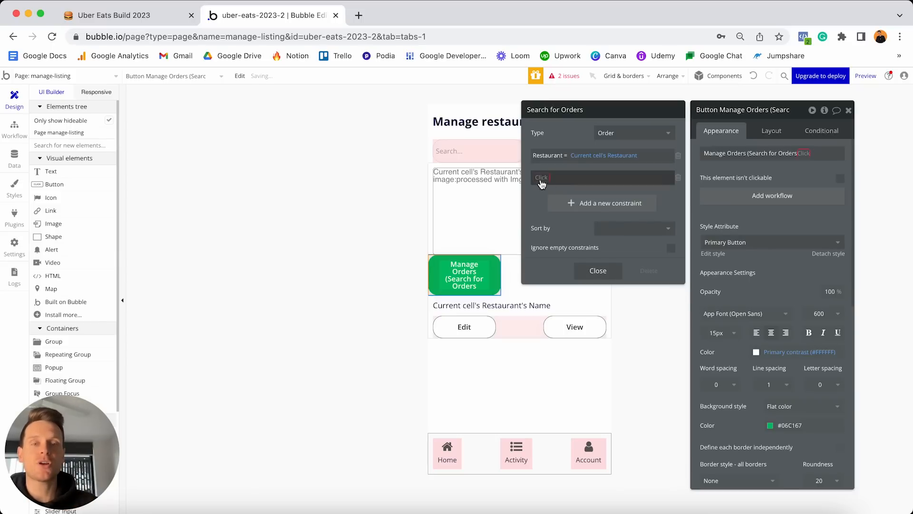
click(540, 178)
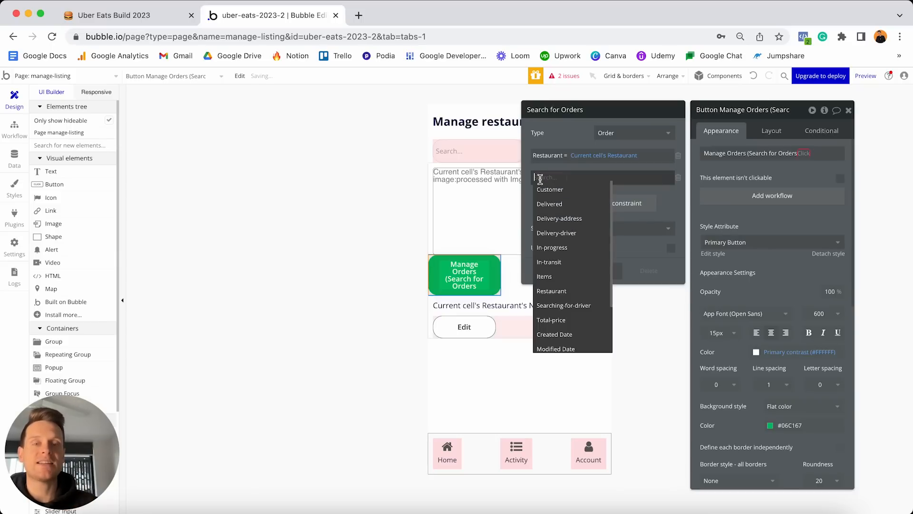
click(556, 248)
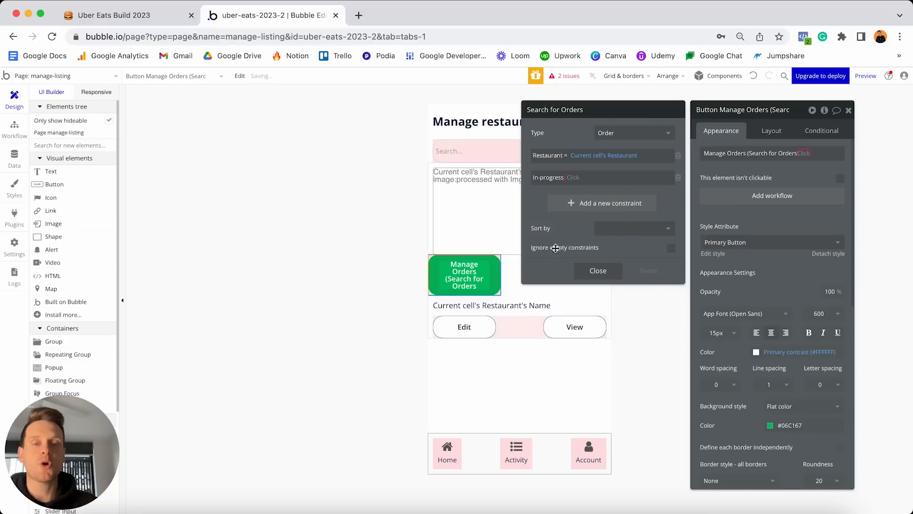
click(578, 177)
text(yes)
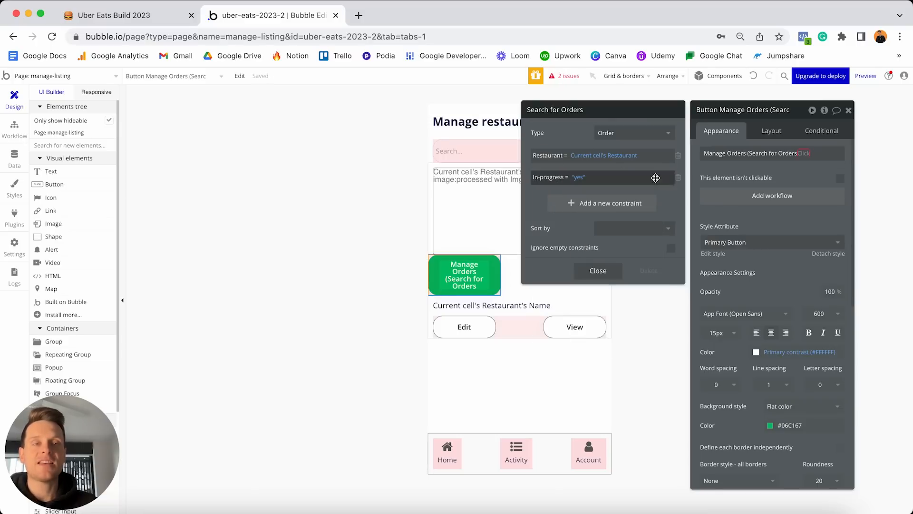
click(803, 153)
click(804, 169)
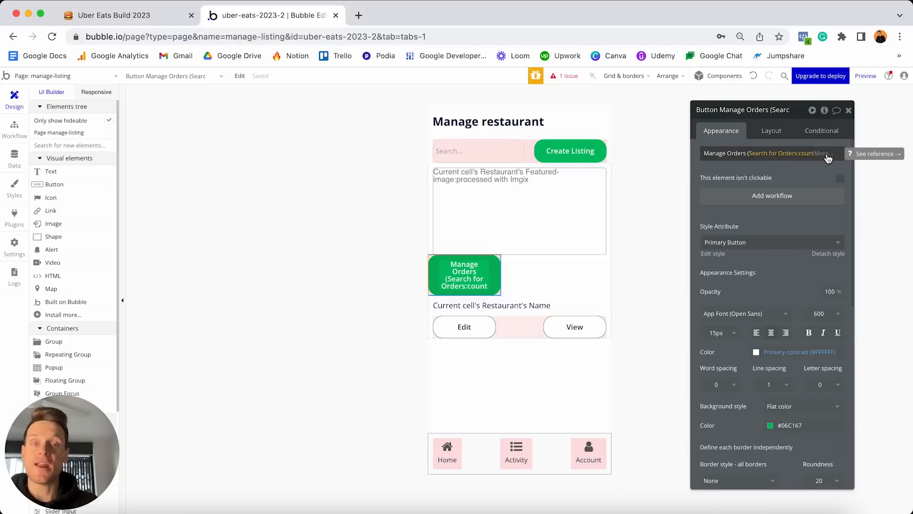
click(837, 155)
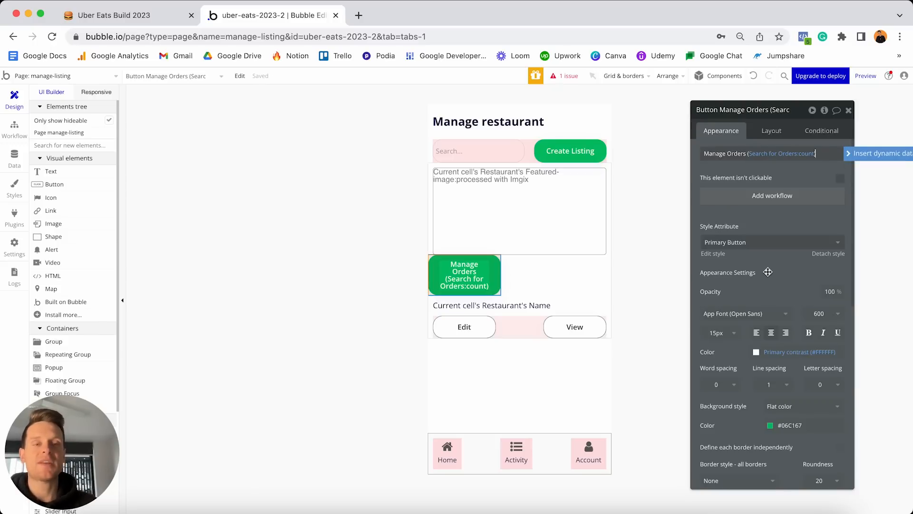
Detach the Manage Orders button from Primary Button and set its background to black #000000.
scroll(768, 272, down, 3)
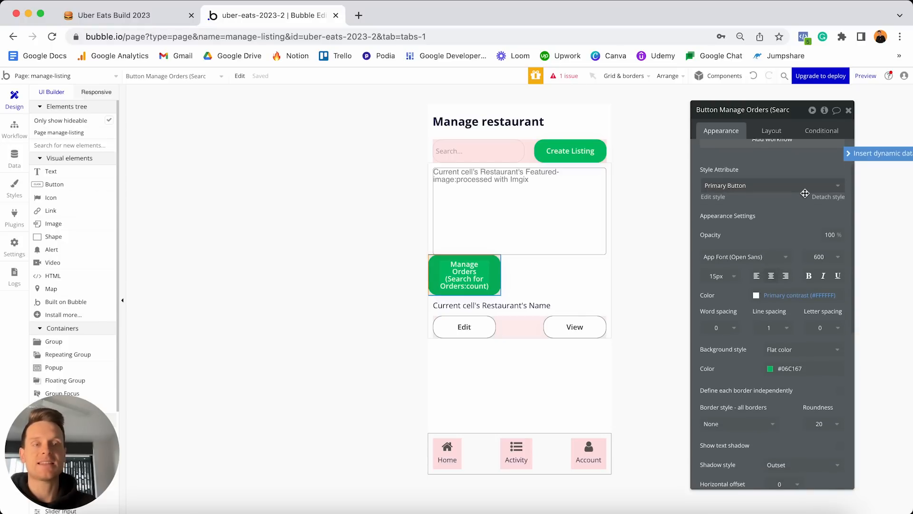
click(828, 197)
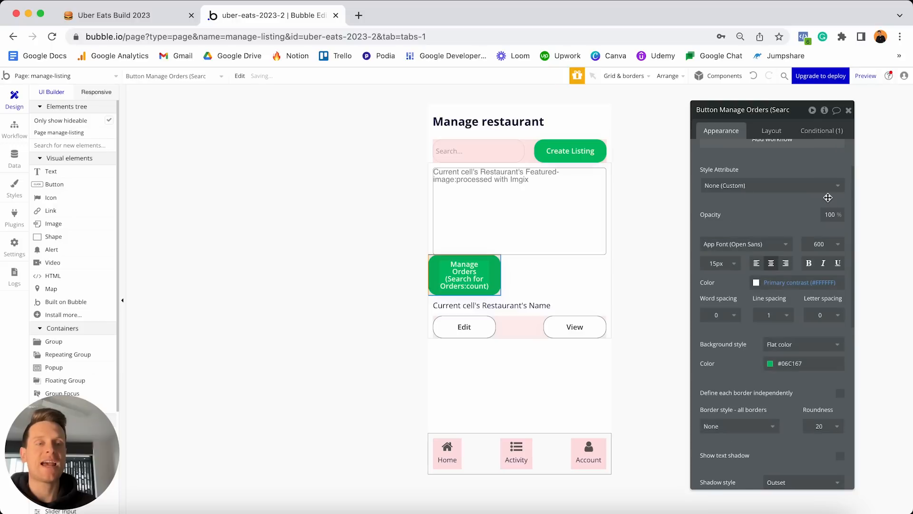
click(790, 363)
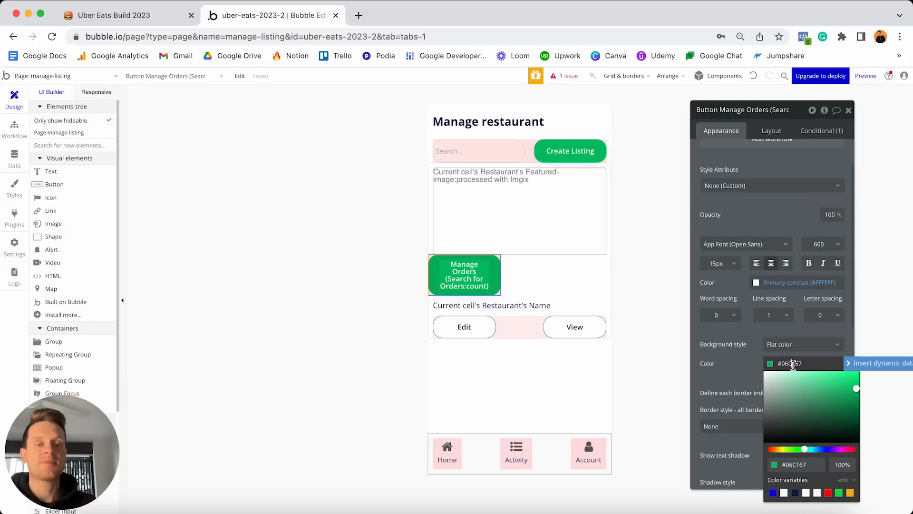
drag(773, 388, 743, 446)
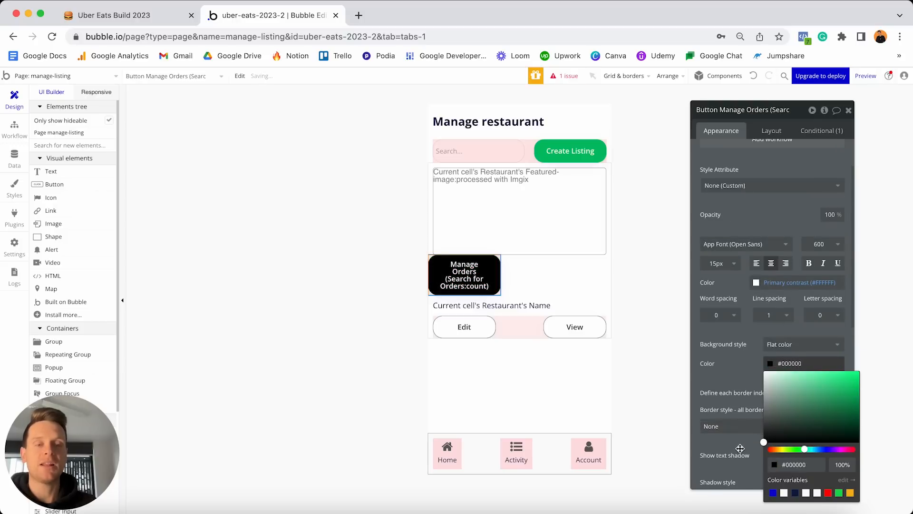
click(736, 373)
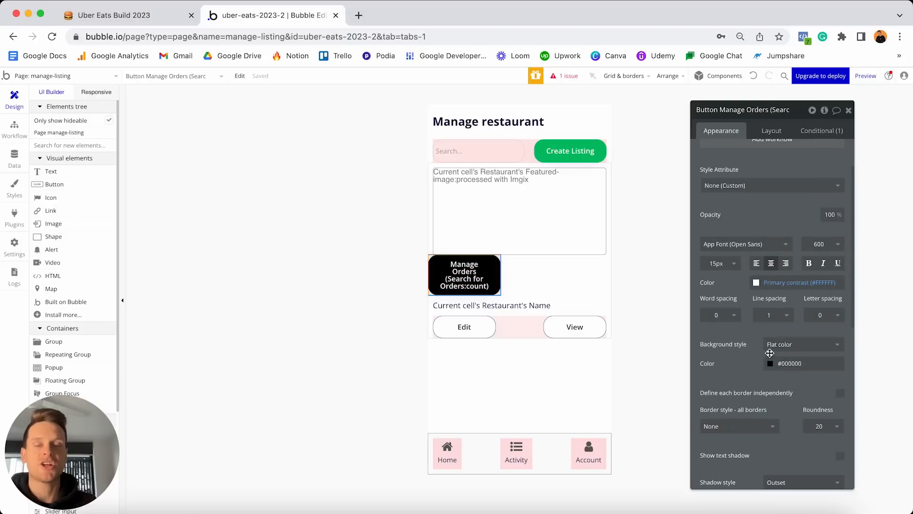
click(765, 134)
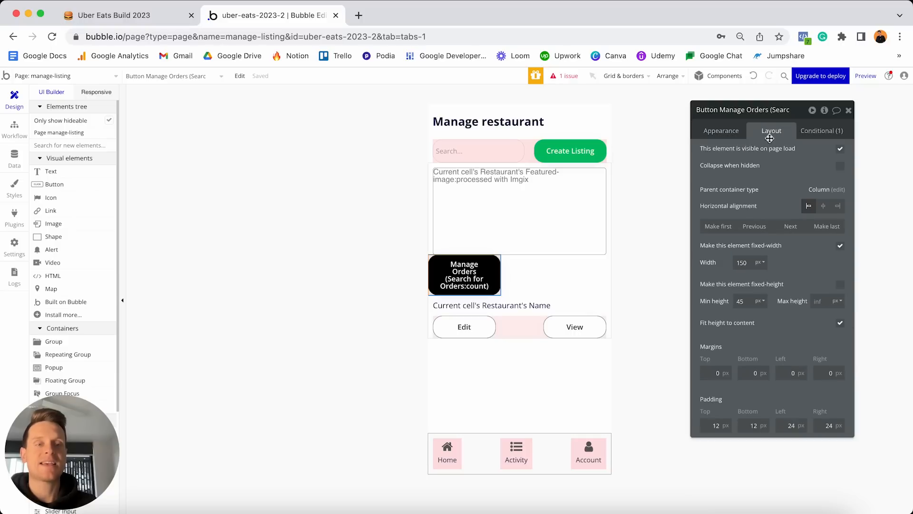
Make the Manage Orders button last, not fixed-width, with minimum width 0.
click(825, 228)
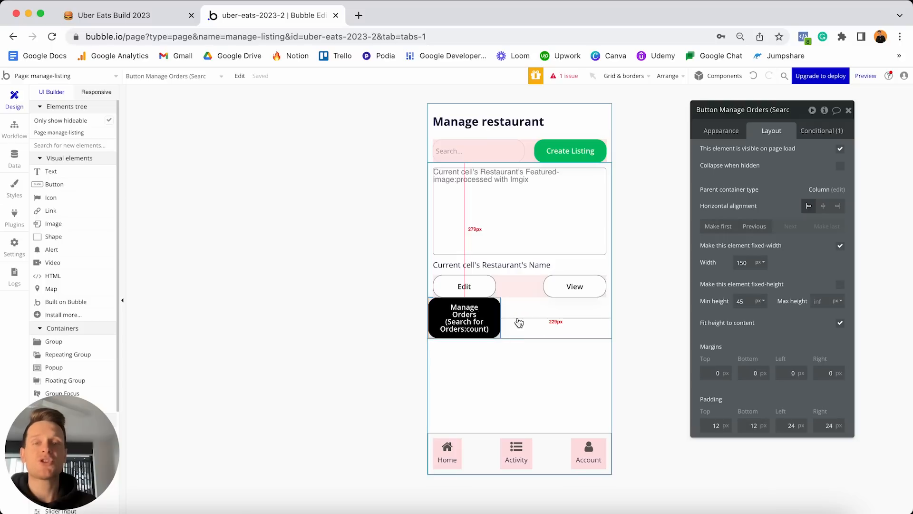
click(839, 245)
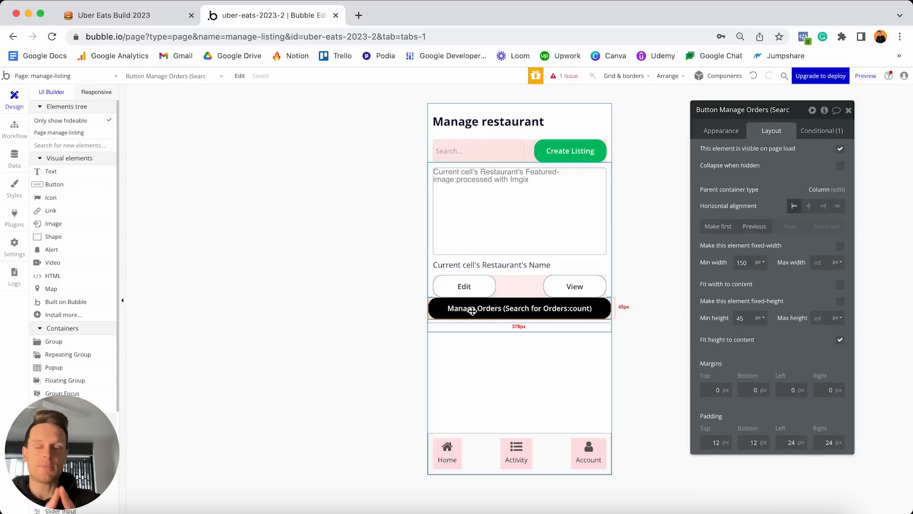
click(750, 264)
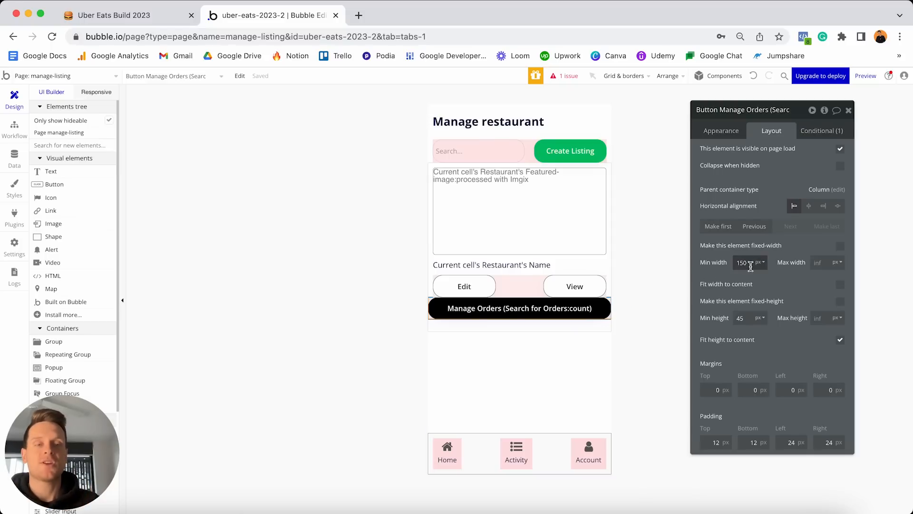
key(BackSpace)
key(BackSpace)
key(BackSpace)
text(0)
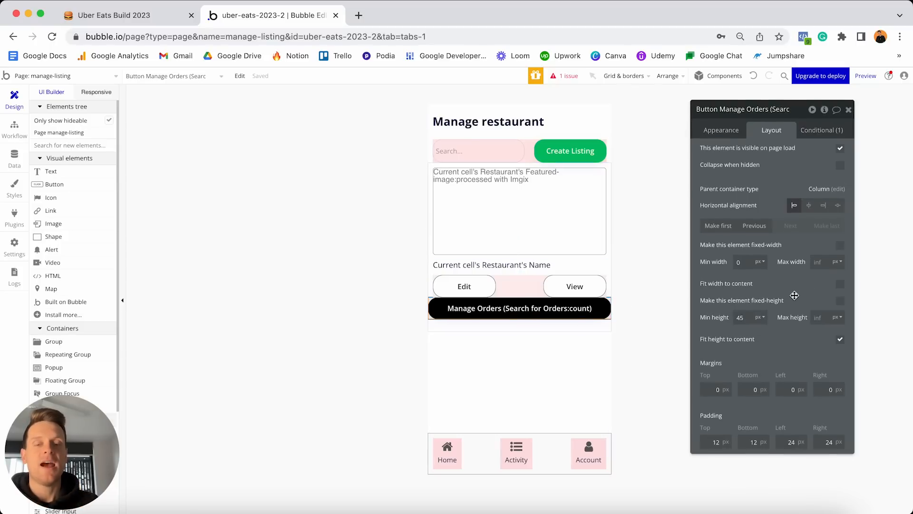
Set the button's margins to top 10, bottom 20, left 10 and right 10.
click(715, 389)
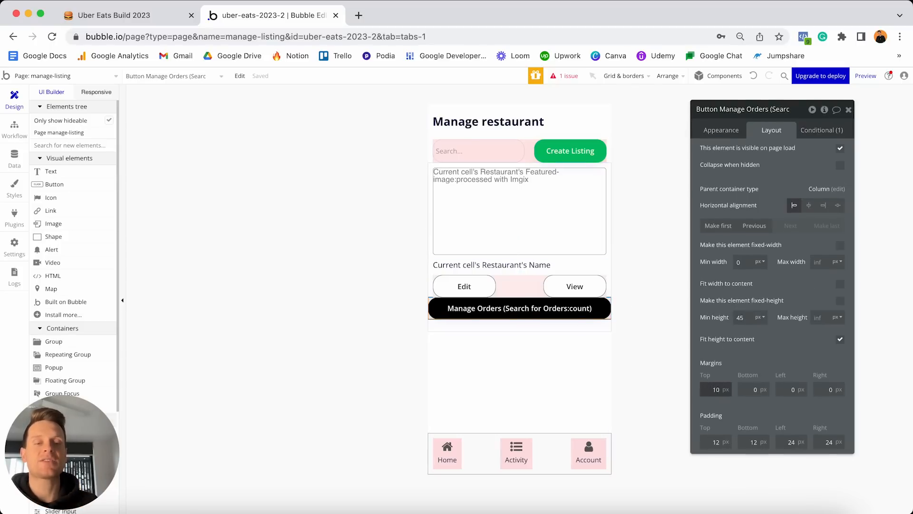
click(748, 389)
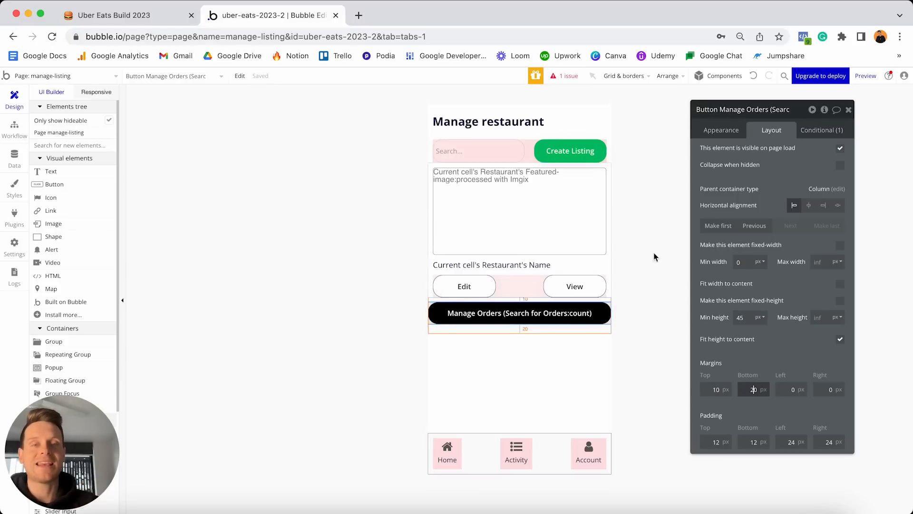
key(Tab)
text(10)
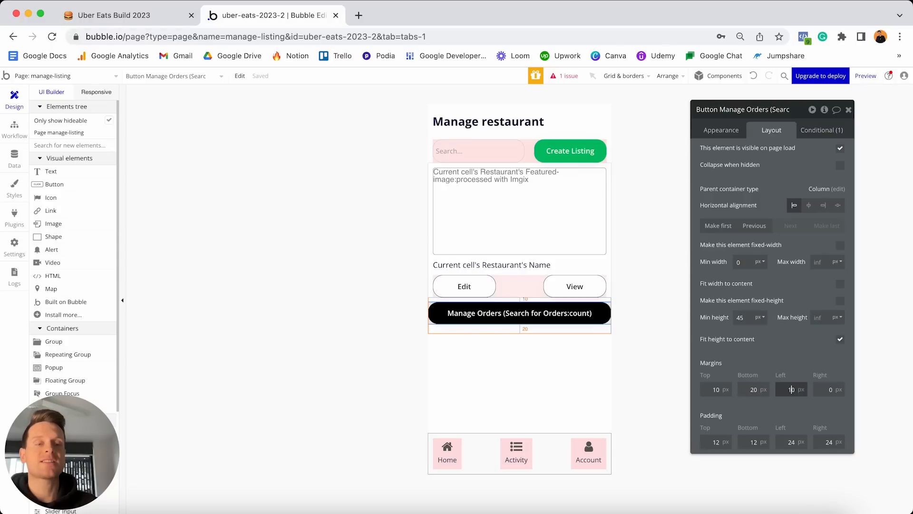
click(822, 388)
text(1)
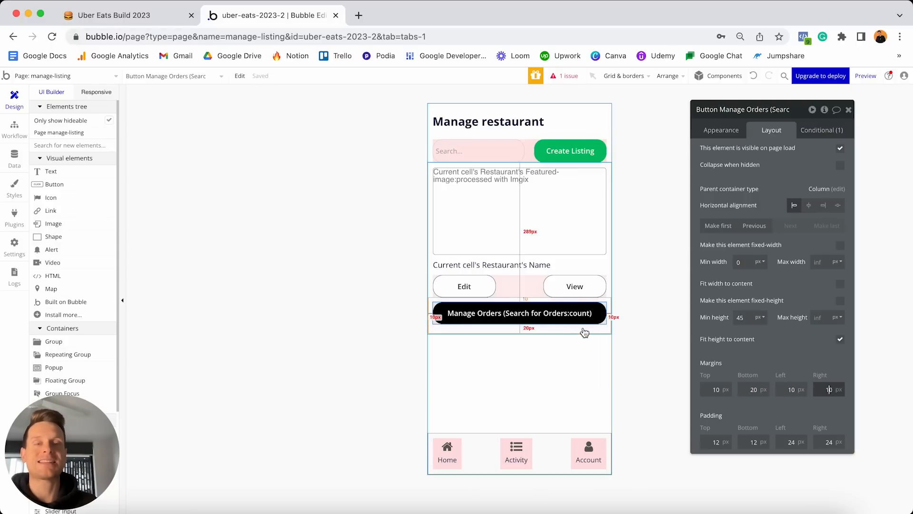
click(606, 261)
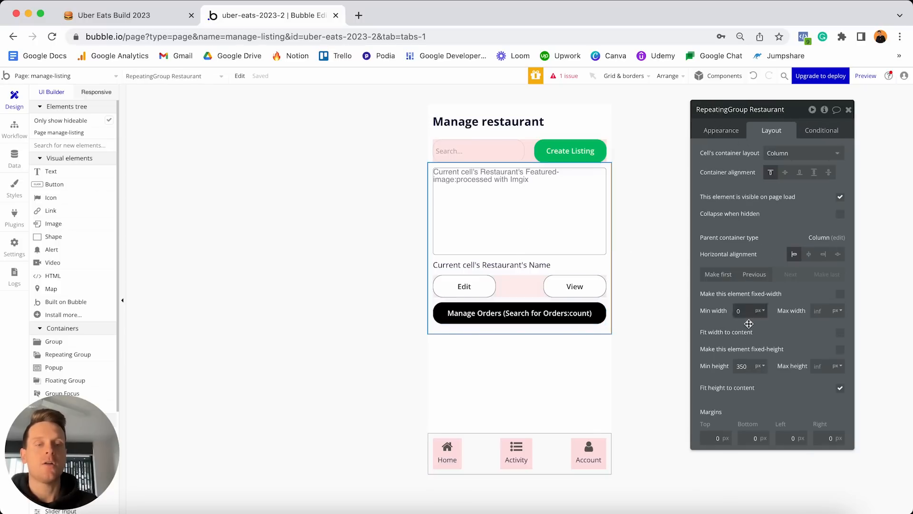
Set RepeatingGroup Restaurant's minimum height to 0 and its top margin to 10 px.
double_click(749, 363)
text(0)
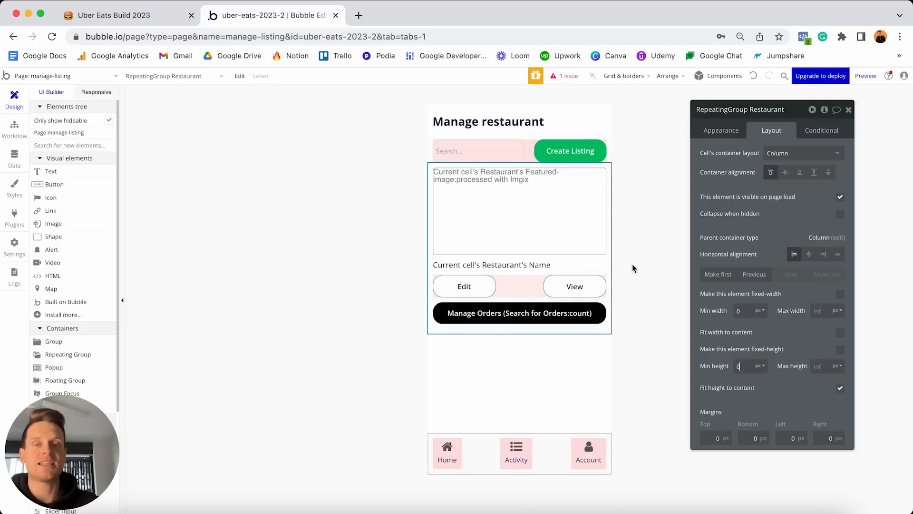
click(708, 436)
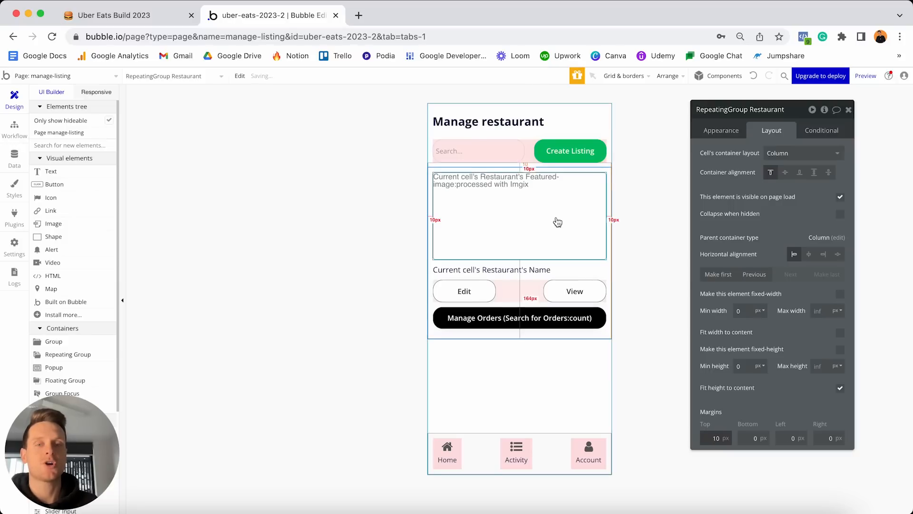
click(633, 179)
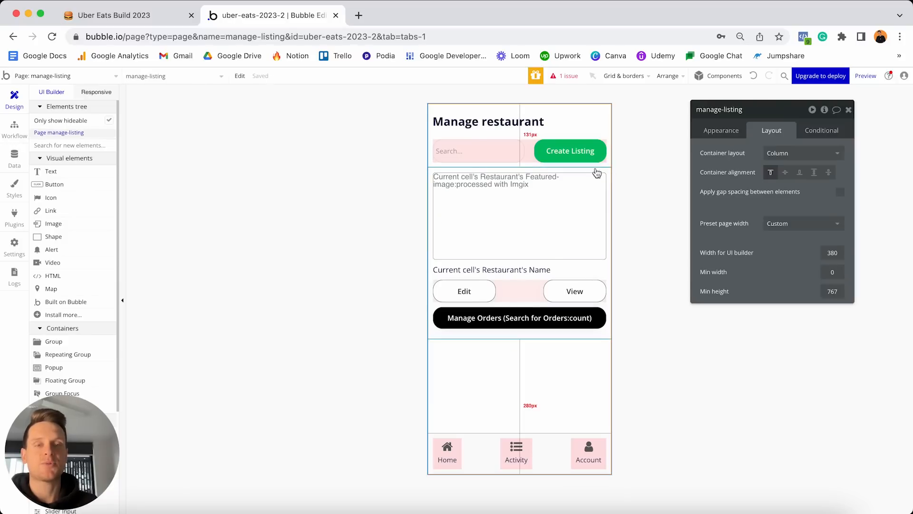
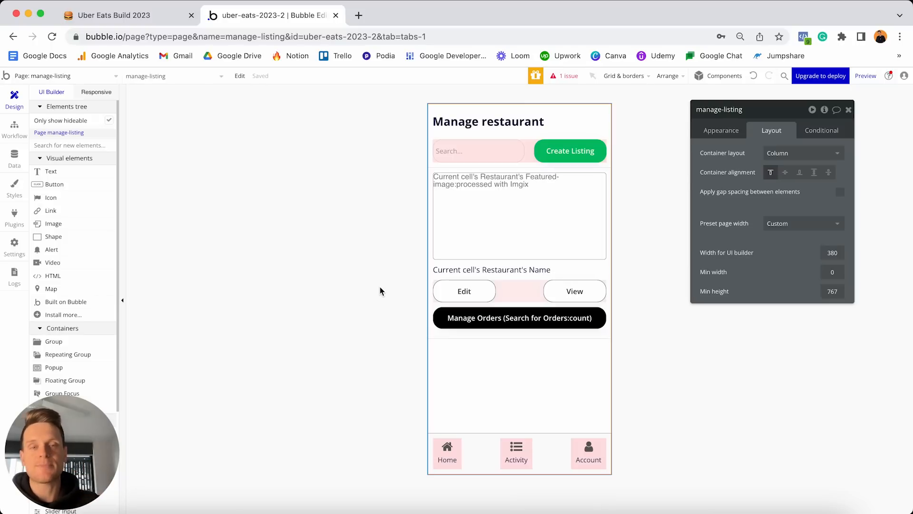
Switch the editor from the manage-listing page to the footer-menu reusable element.
drag(516, 452, 550, 453)
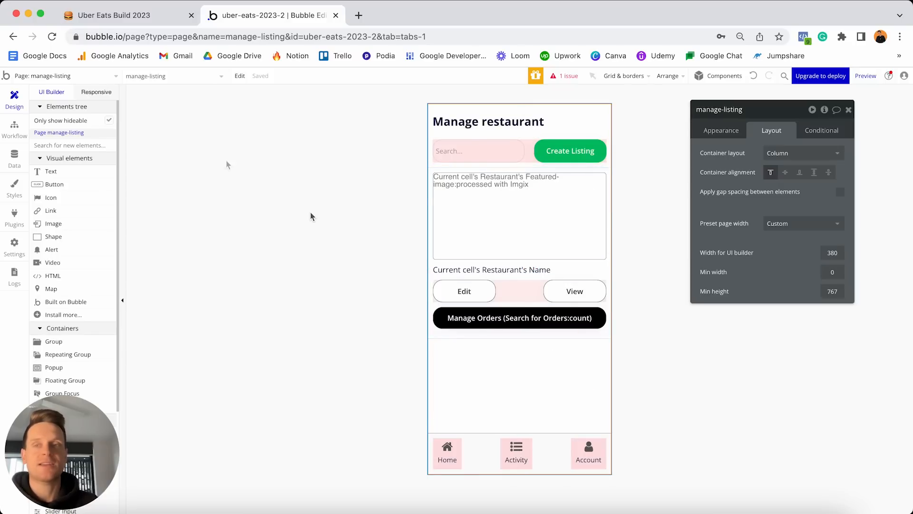
click(113, 77)
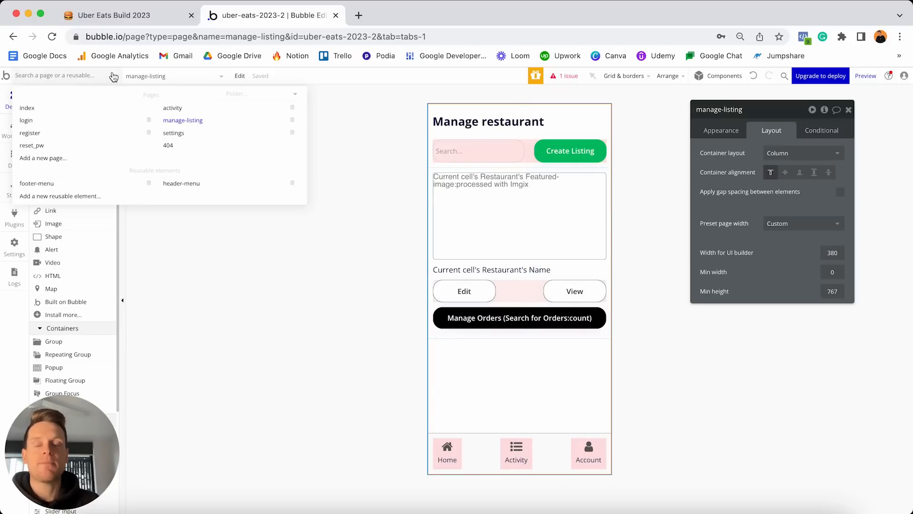
click(86, 184)
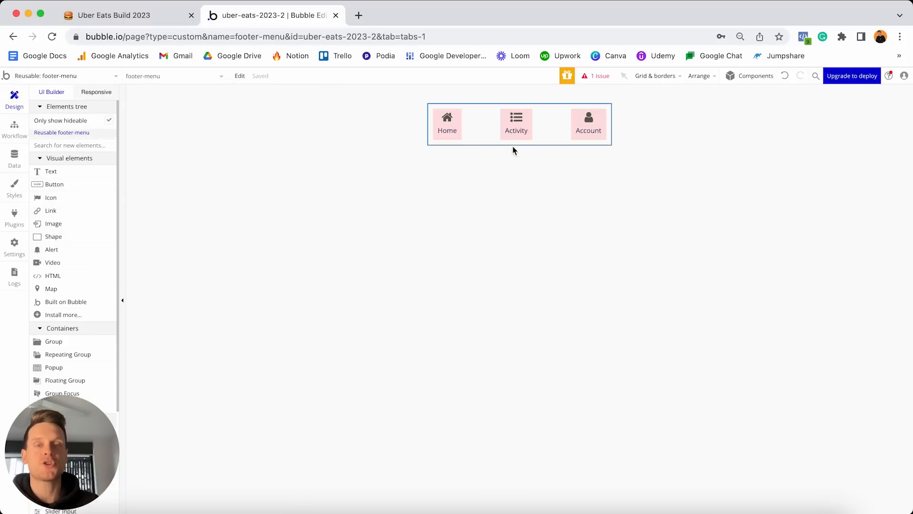
Duplicate the Activity button, move the copy before Account, and rename it Listings.
click(523, 136)
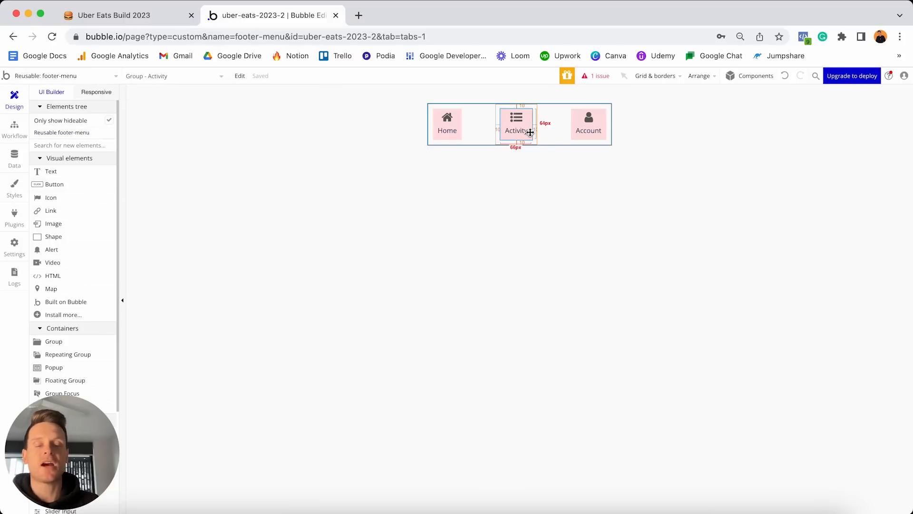
key(ctrl+c)
key(ctrl+v)
click(582, 139)
double_click(582, 139)
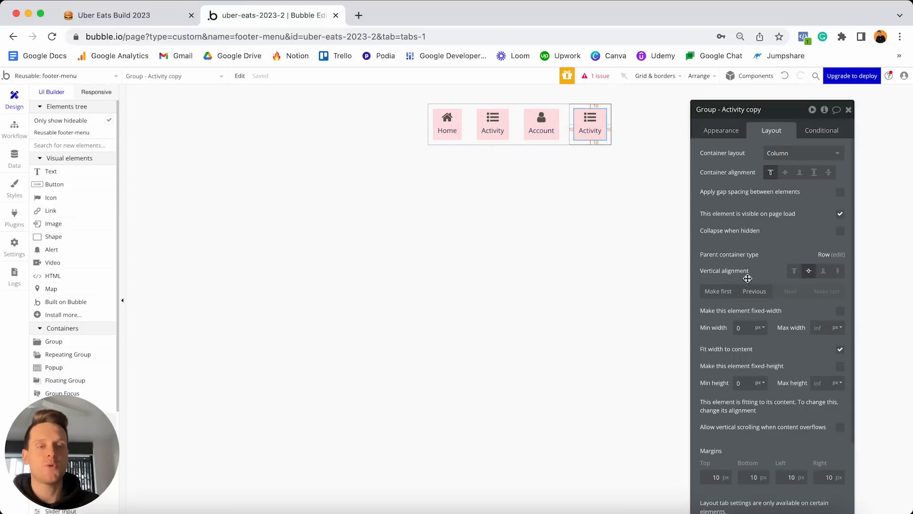
click(752, 292)
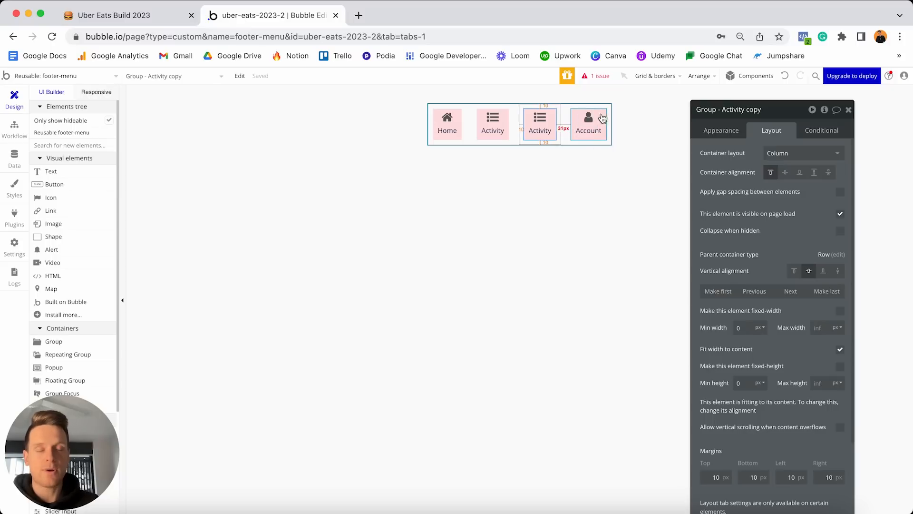
click(730, 110)
shift+click(722, 110)
text(Listings)
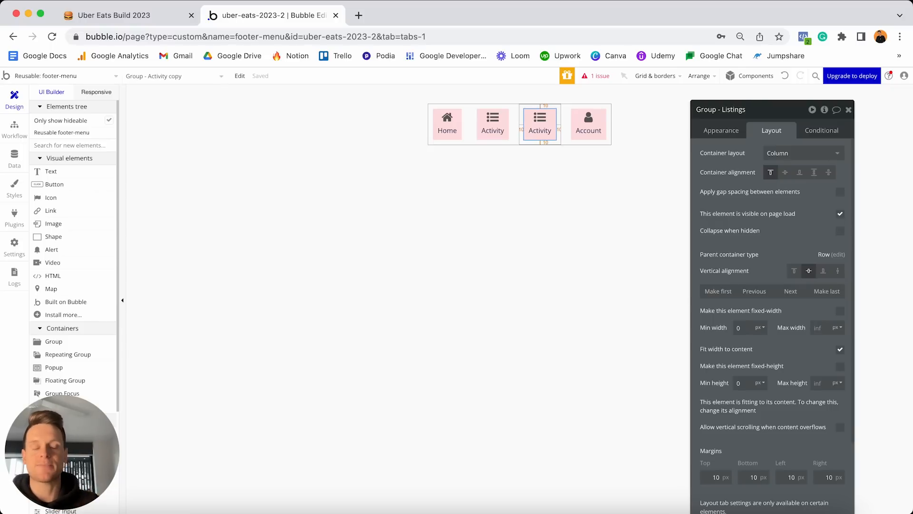
Give the copied item a cutlery icon.
click(535, 118)
click(721, 134)
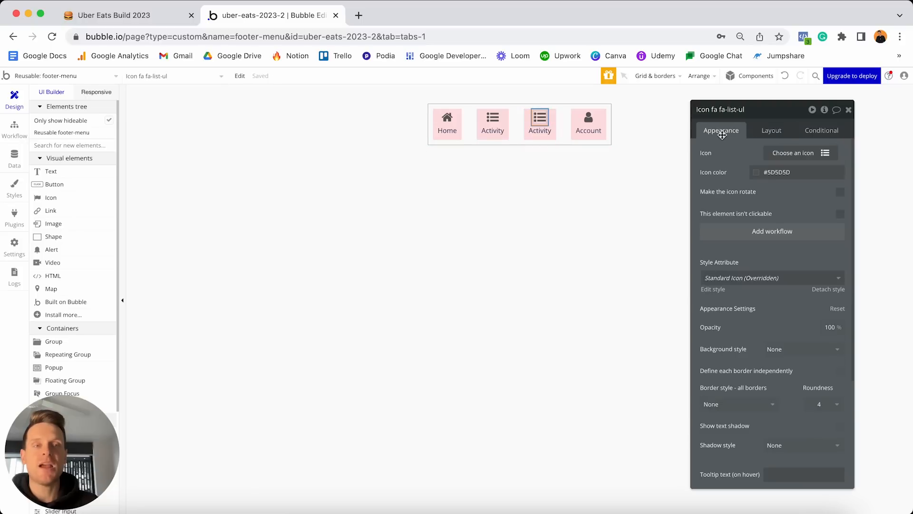
click(798, 153)
text(cut)
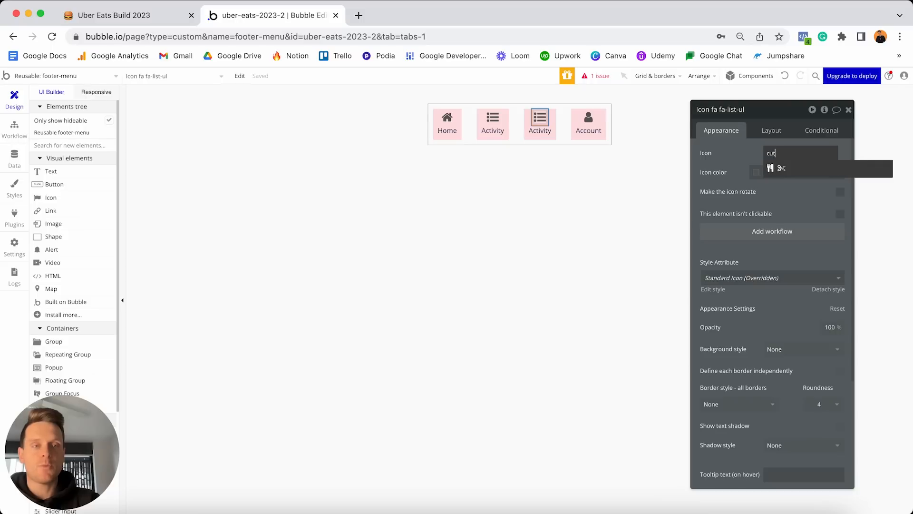
click(771, 169)
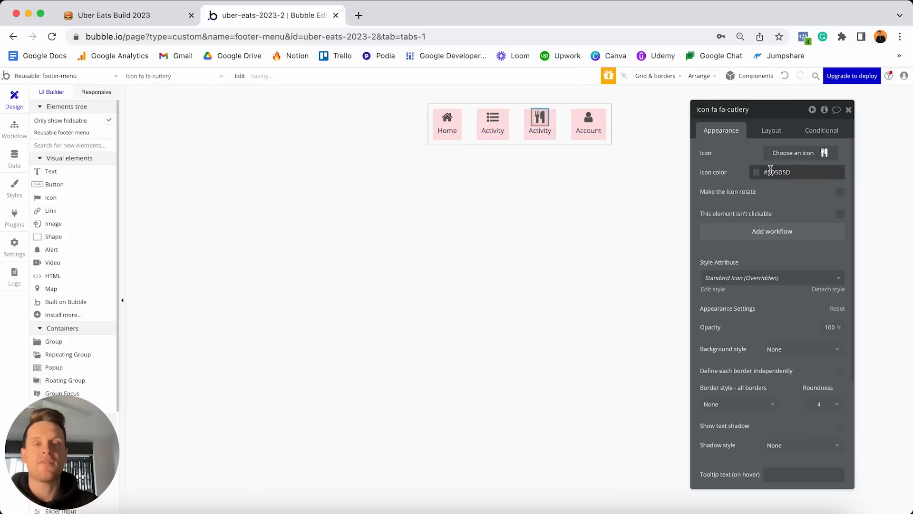
Change the copy's label to Listings and add a click workflow for the Listings group.
click(540, 131)
double_click(741, 162)
text(Listings)
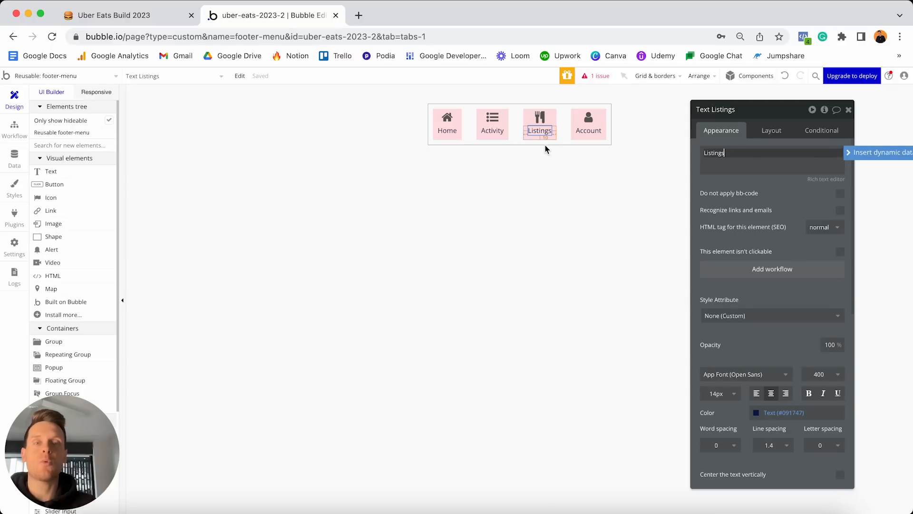
click(555, 123)
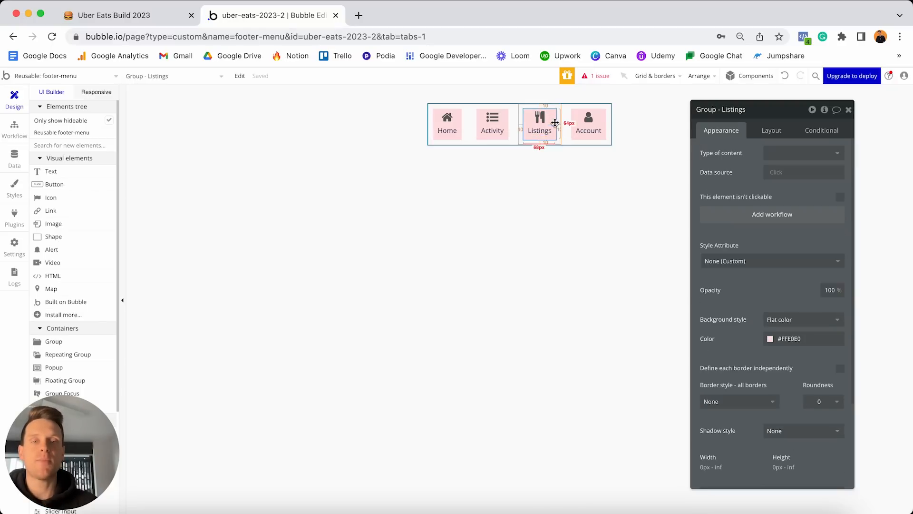
click(736, 213)
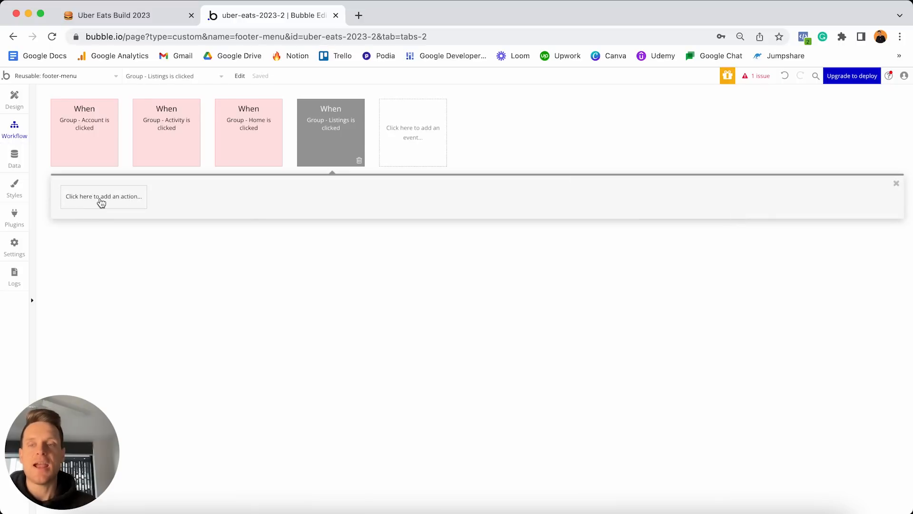
Add a Go to page action that sends the user to manage-listing.
click(102, 200)
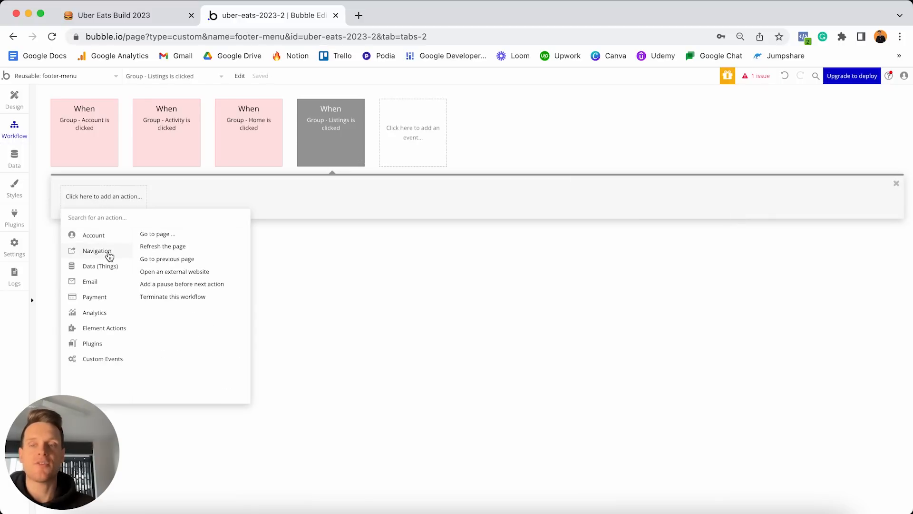
click(155, 234)
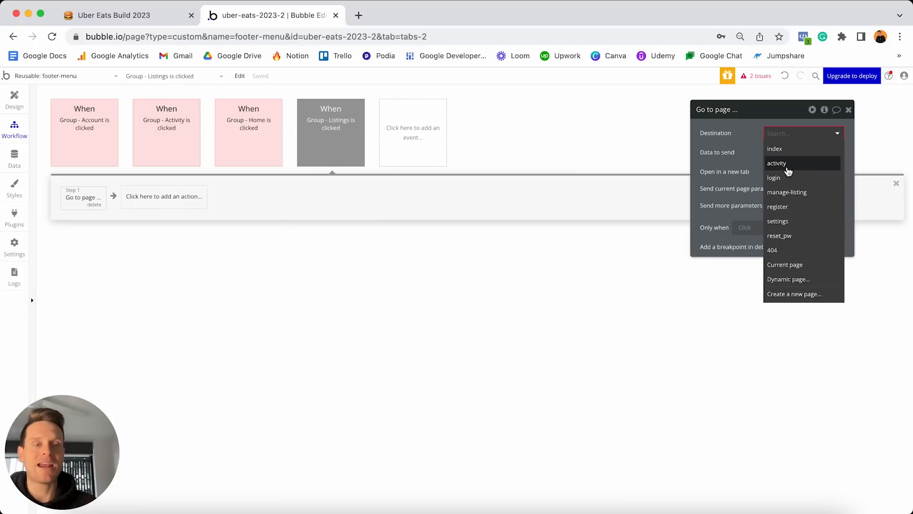
click(782, 193)
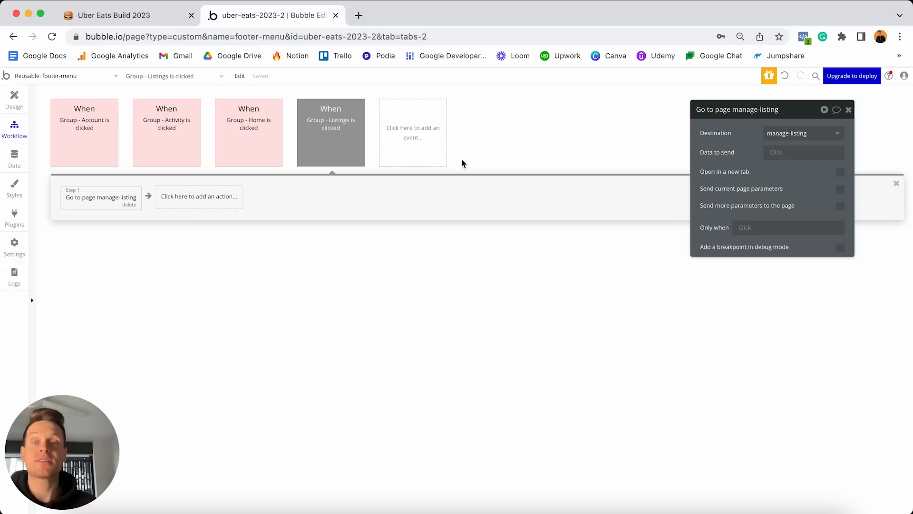
Colour the Listings click event red and return to the Design tab.
click(328, 126)
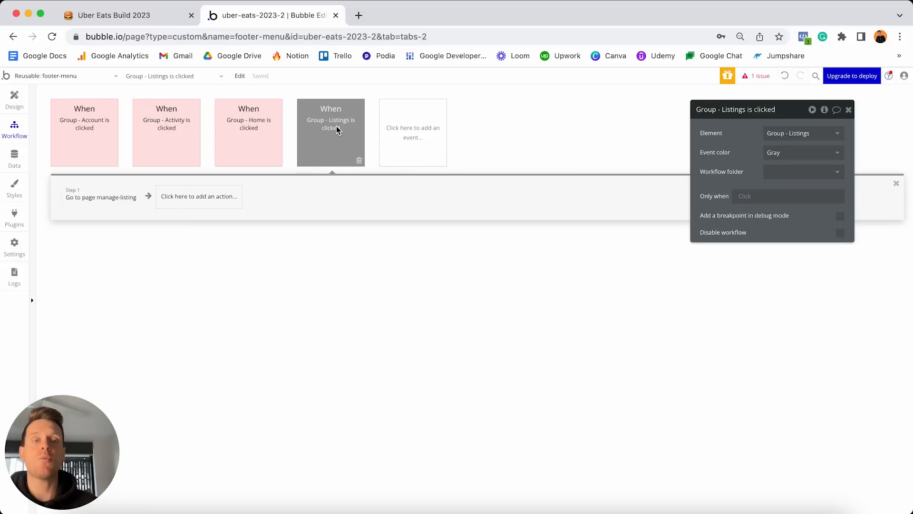
click(790, 152)
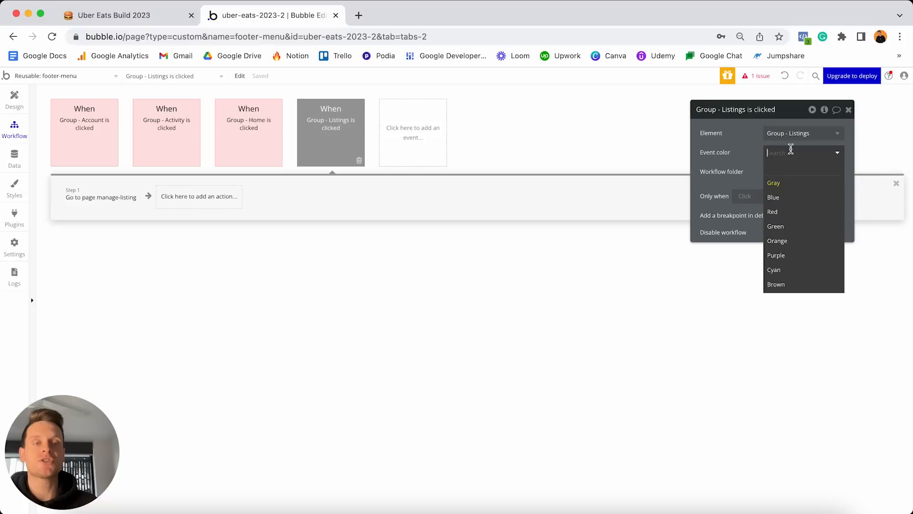
click(778, 212)
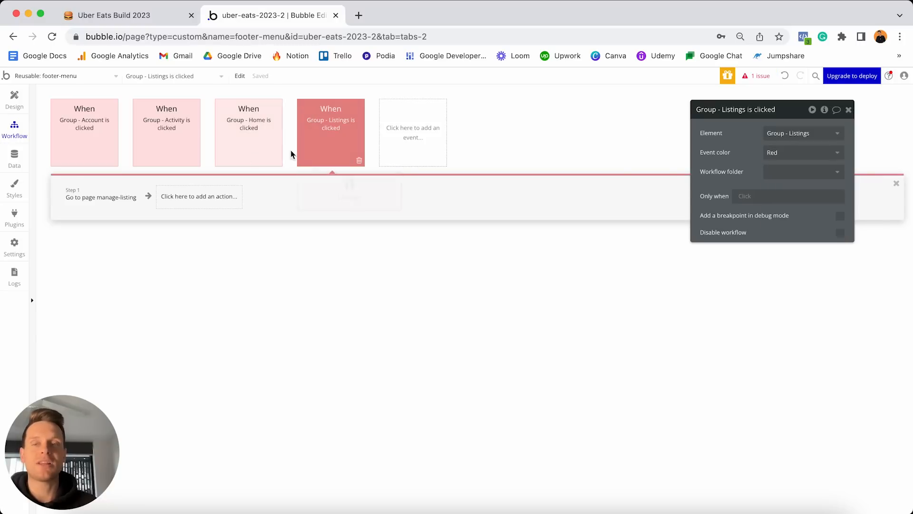
mouse_move(315, 138)
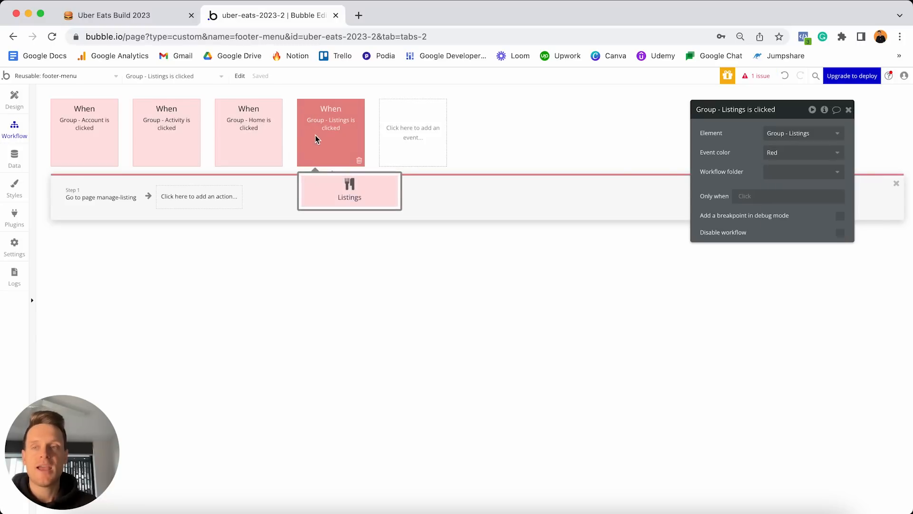
click(15, 100)
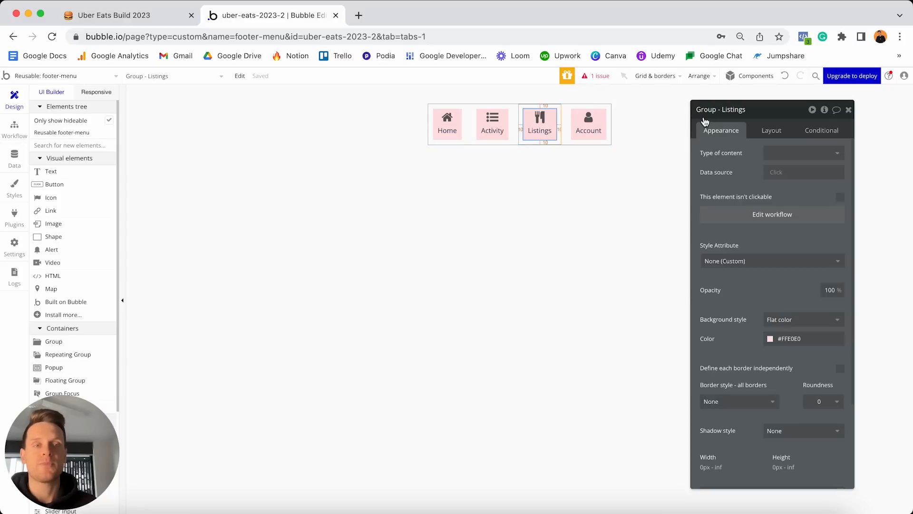
Make the Listings group hidden on page load and collapsed when hidden.
click(774, 134)
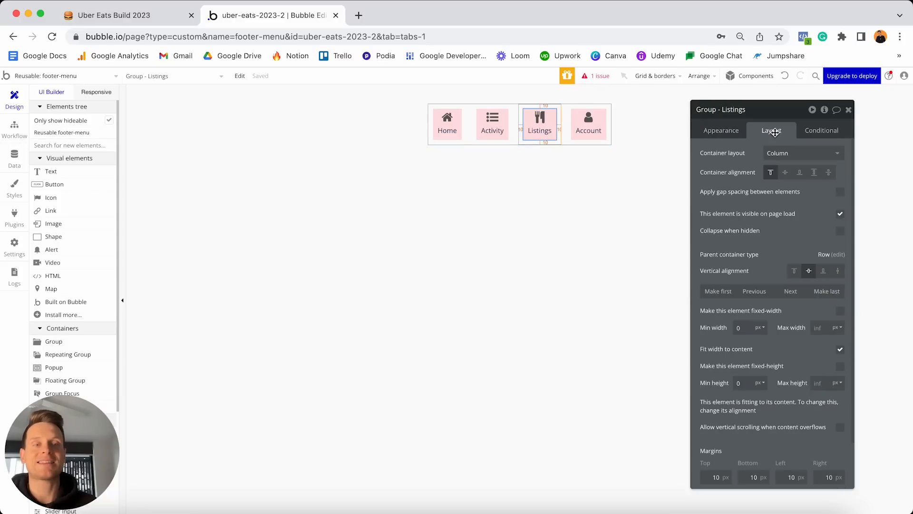
click(841, 215)
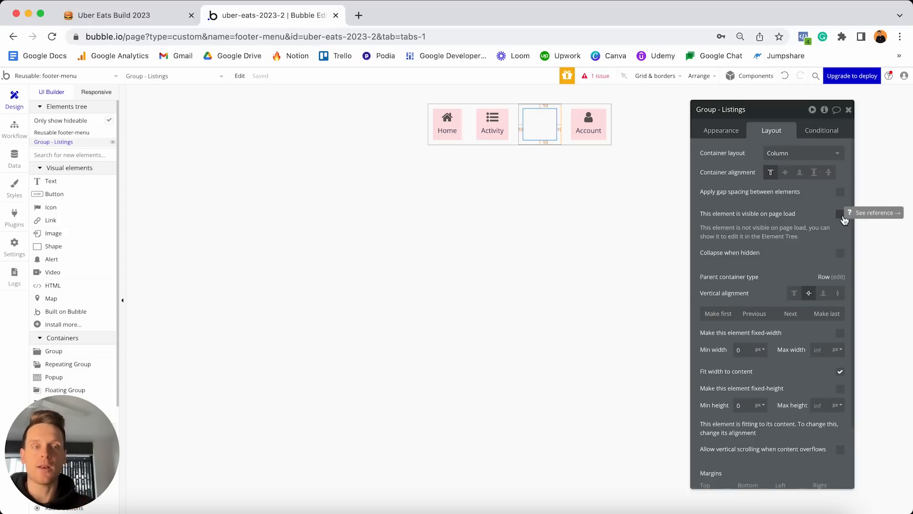
click(840, 253)
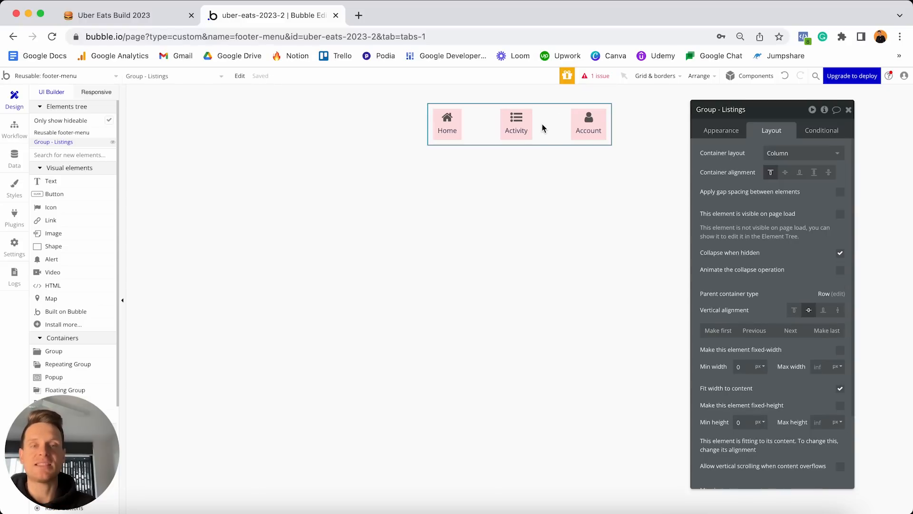
Add a condition making Listings visible when Current User's Account-type is Restaurant owner.
click(823, 131)
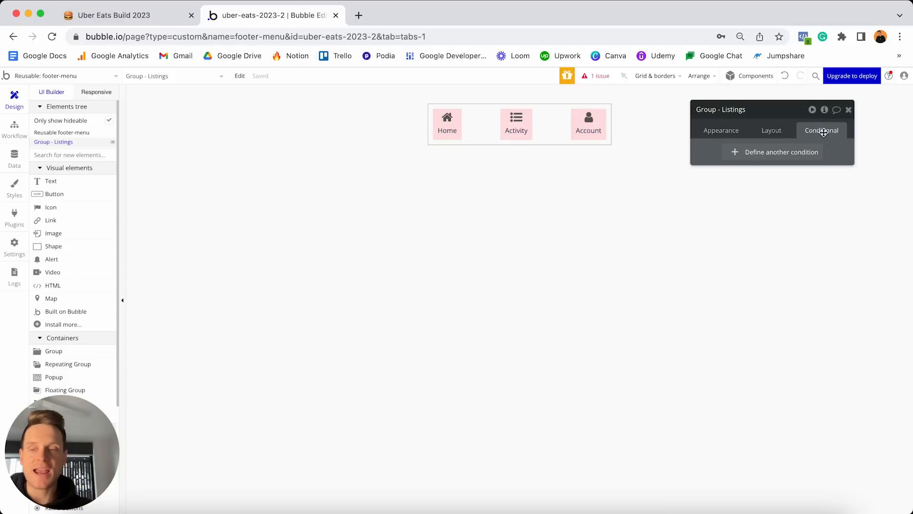
click(766, 153)
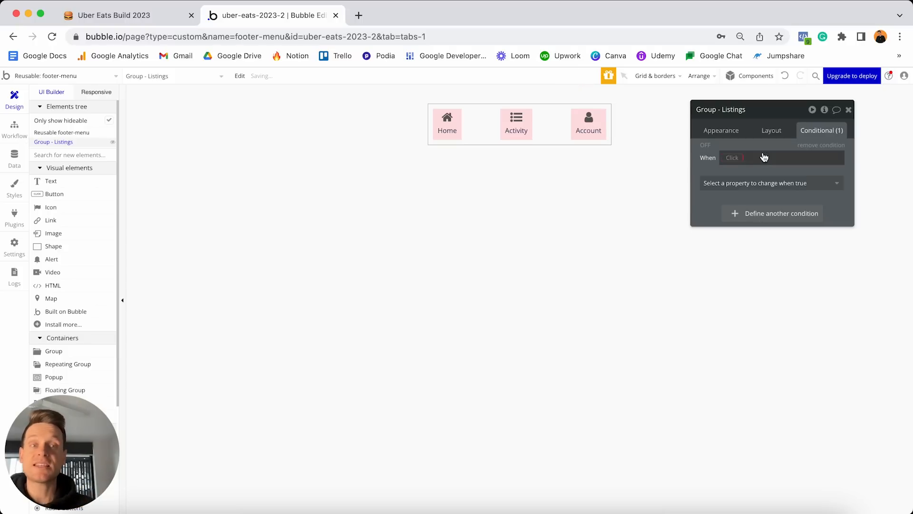
click(737, 158)
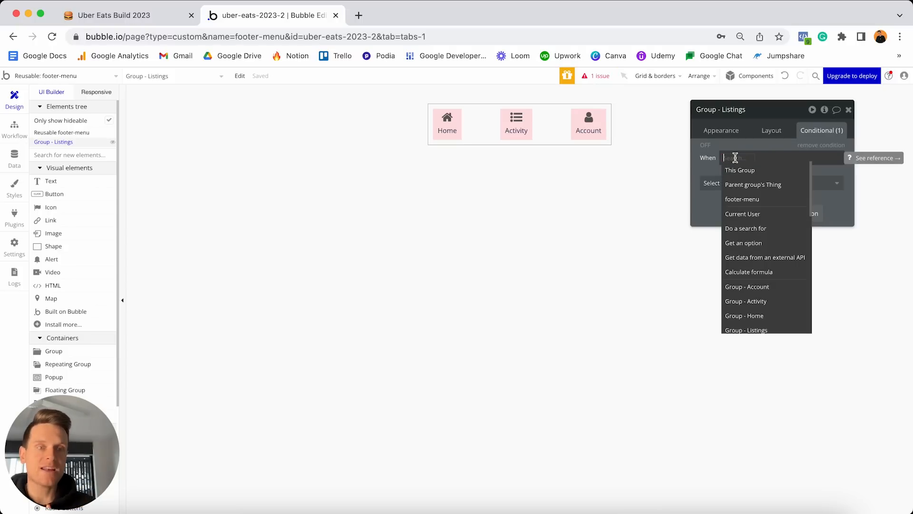
click(742, 214)
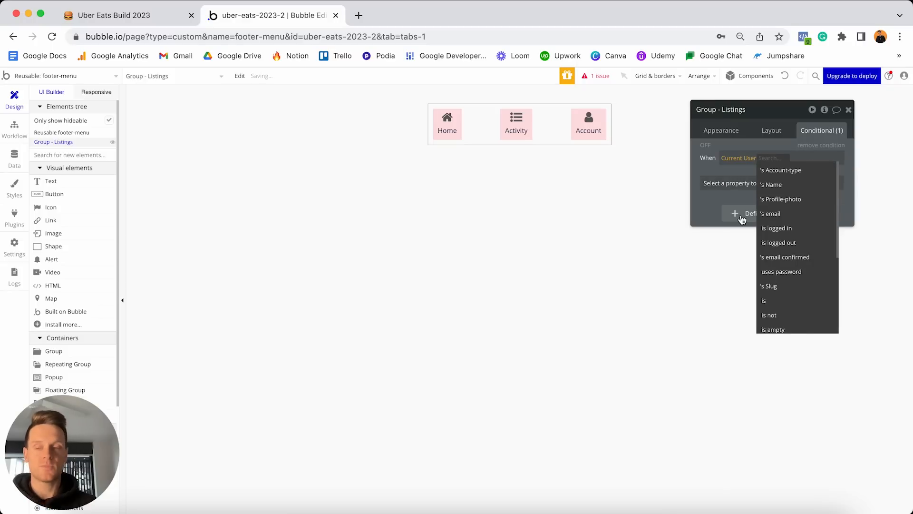
click(785, 171)
click(808, 183)
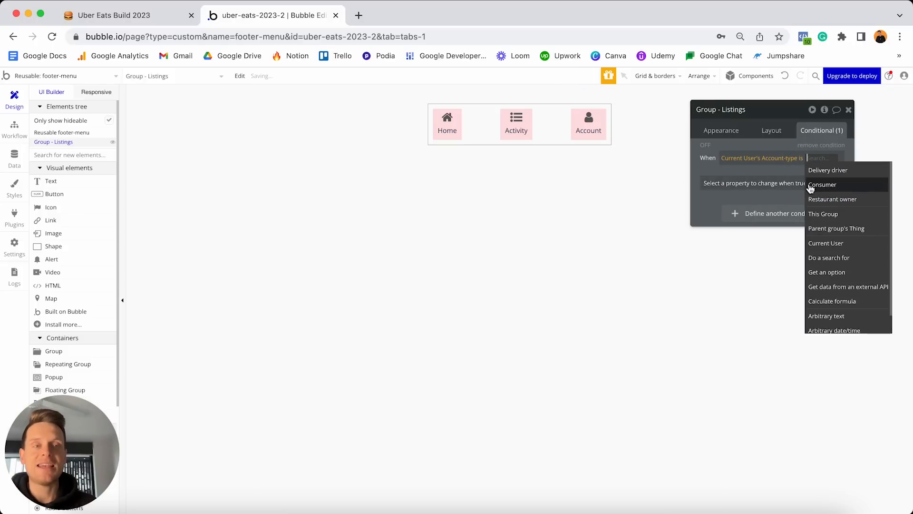
click(828, 202)
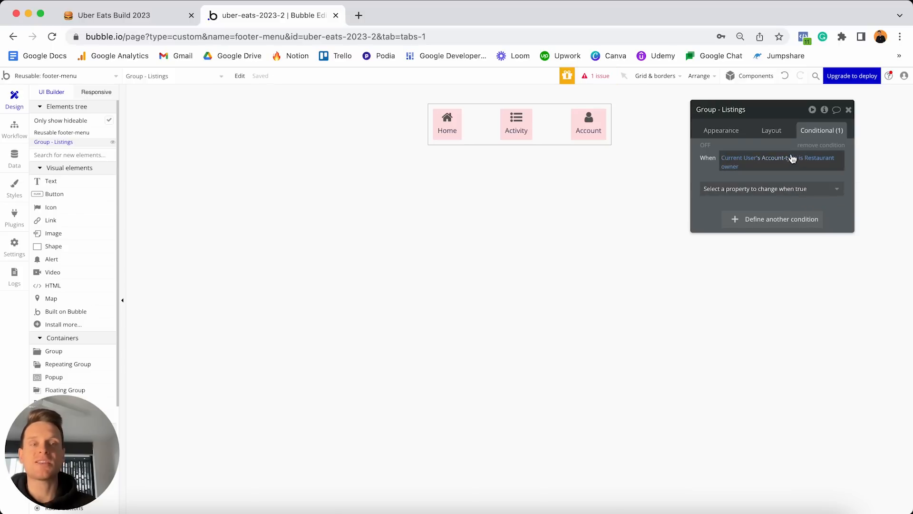
click(749, 193)
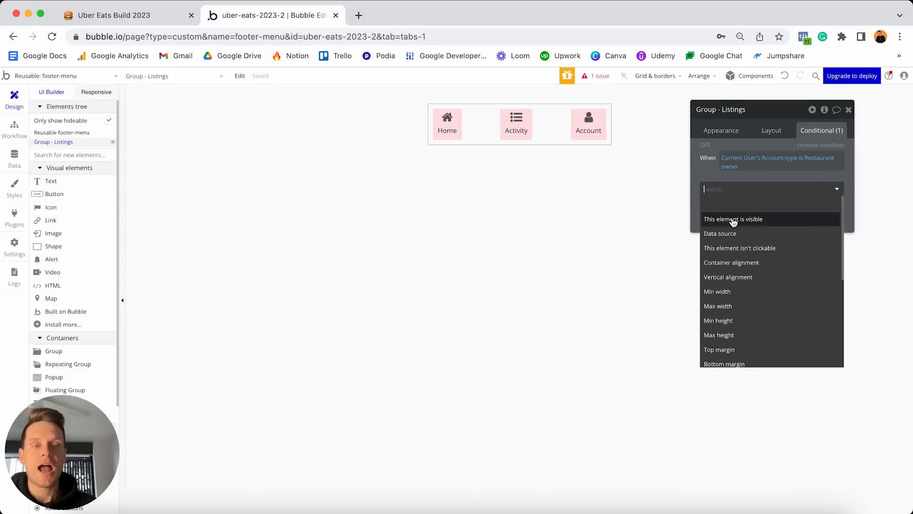
click(732, 220)
click(832, 187)
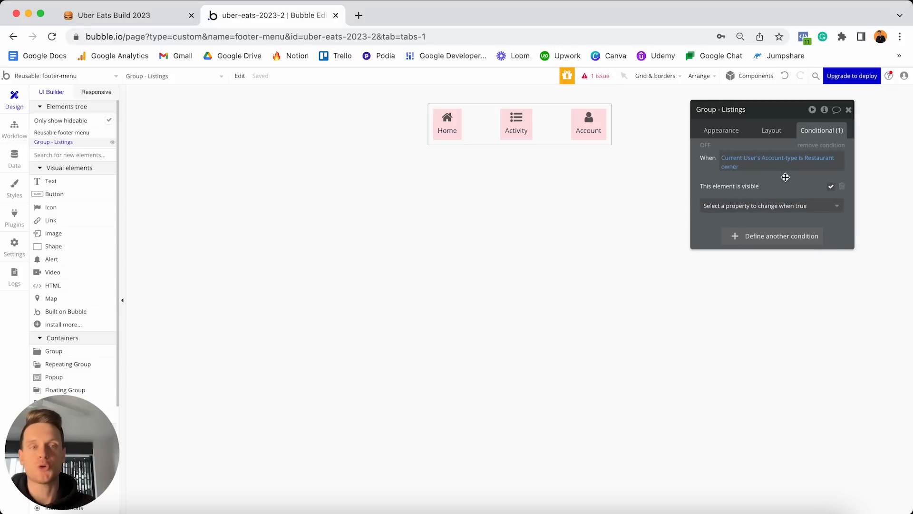
click(705, 146)
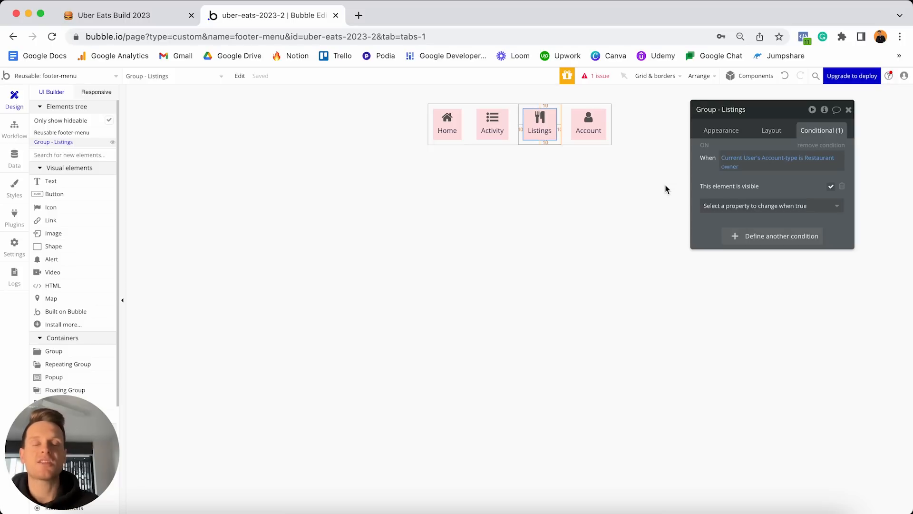
Tick Manage restaurant listings plus its search menu, owned list, edit/view and footer subtasks in Notion, then return to Bubble.
click(150, 16)
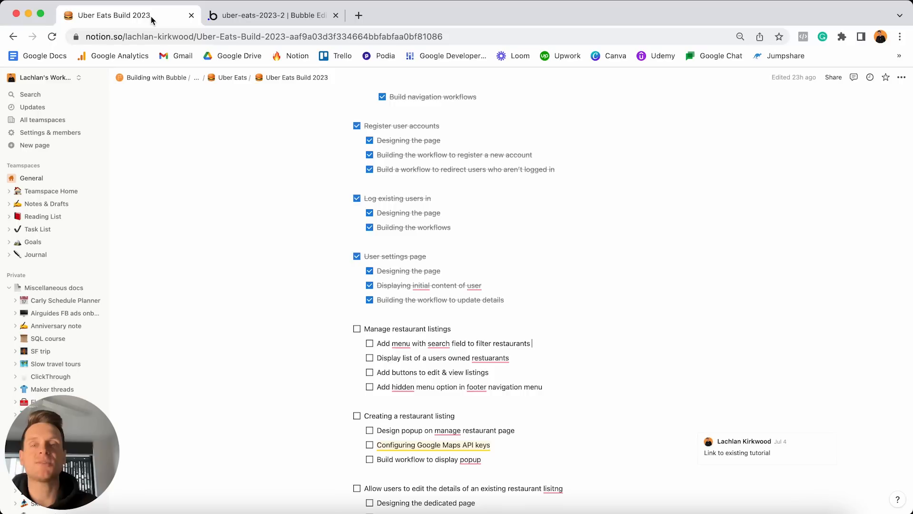
triple_click(471, 328)
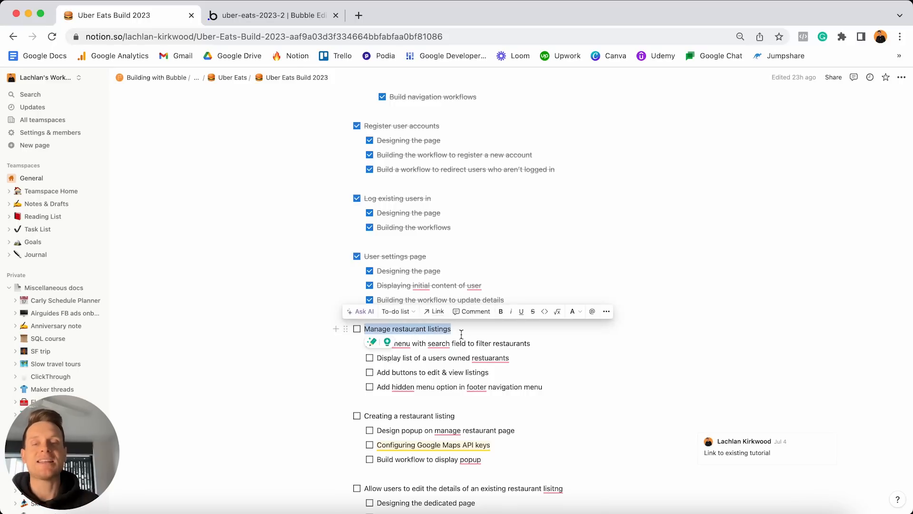
click(357, 330)
click(369, 343)
click(370, 357)
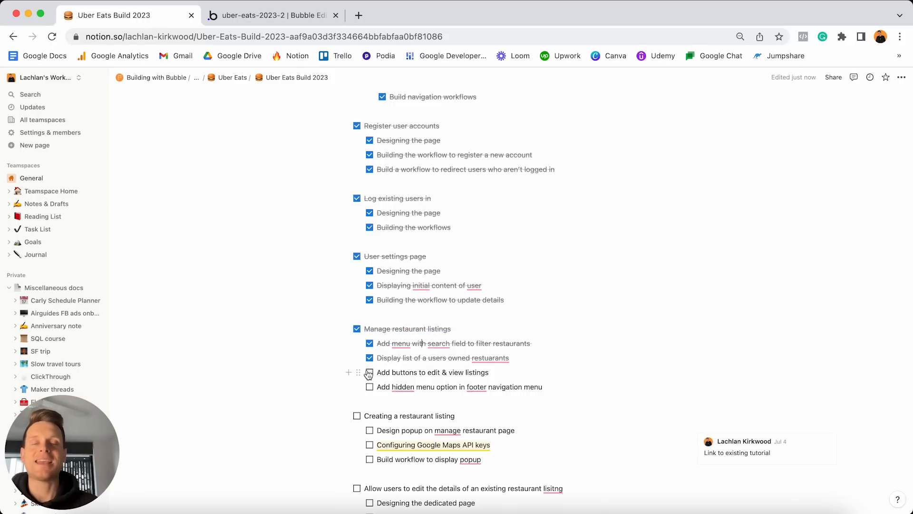
click(370, 374)
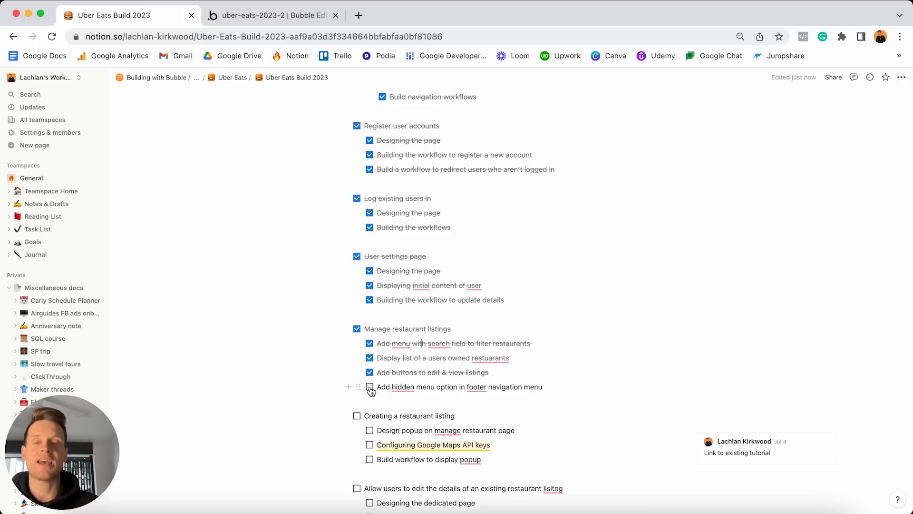
click(370, 388)
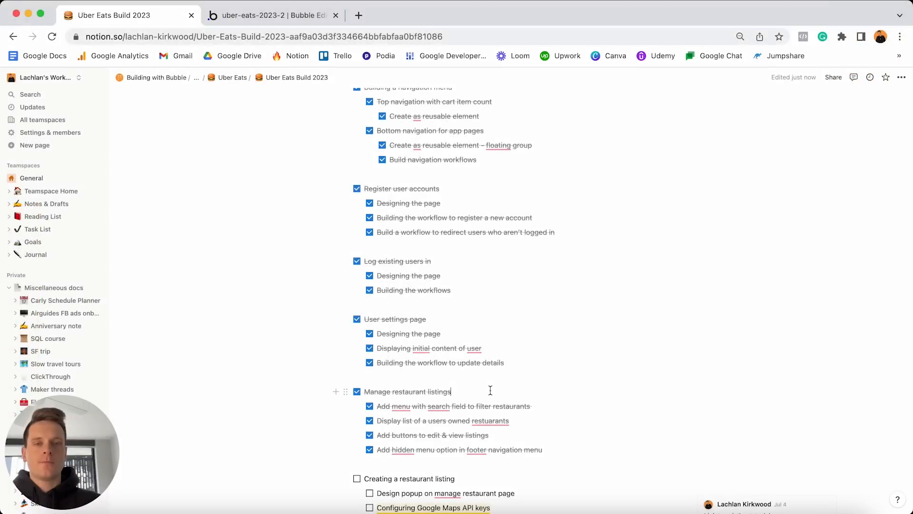
scroll(490, 390, down, 5)
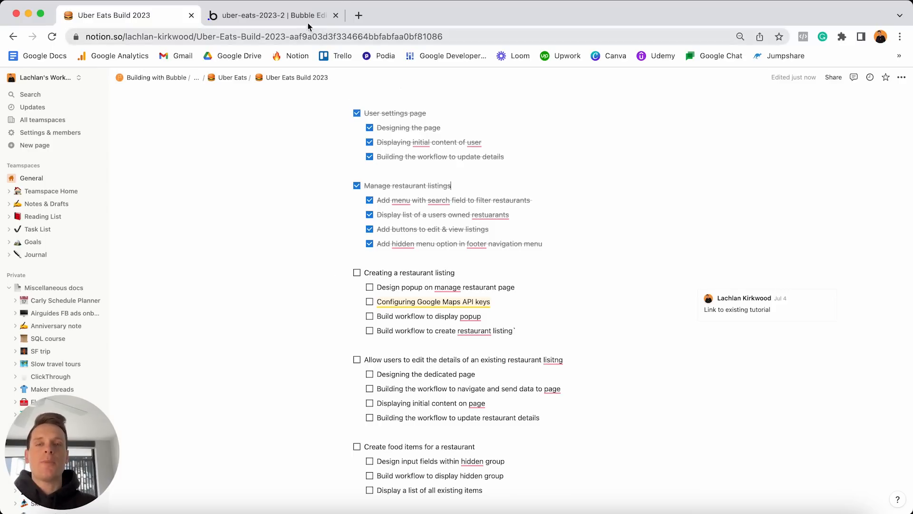
click(292, 15)
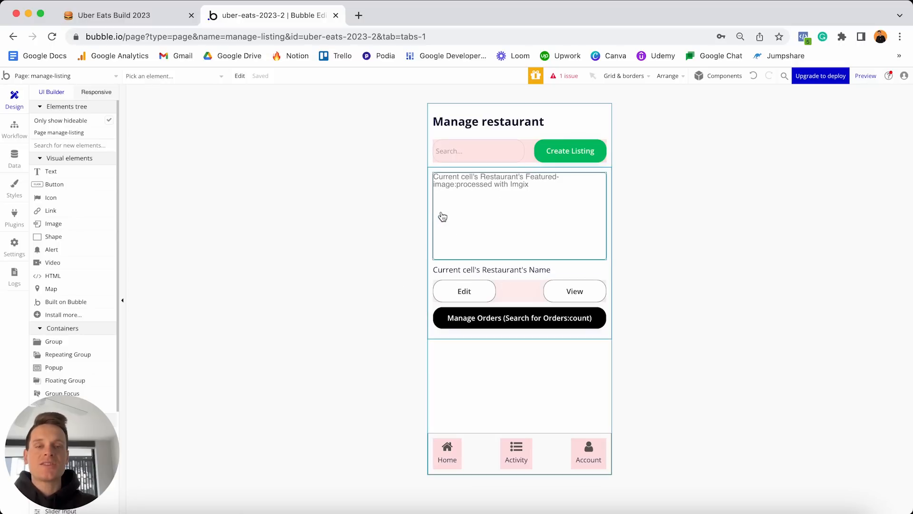
Place a Popup from the Containers section onto the manage-listing canvas, then view the reference create-listing popup.
scroll(103, 246, down, 4)
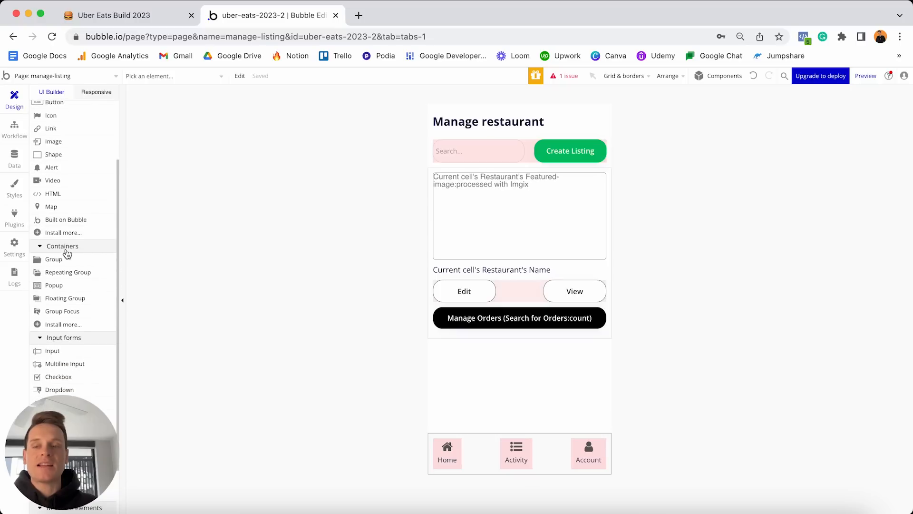
click(55, 288)
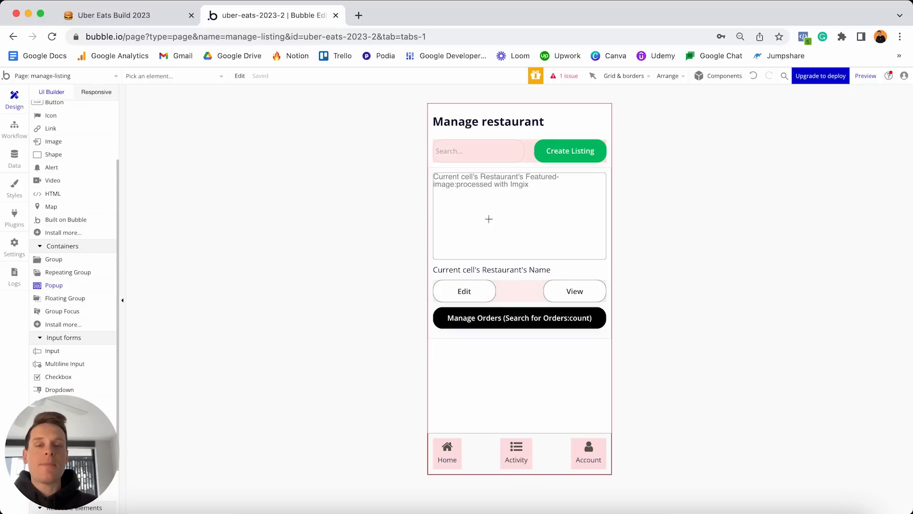
click(500, 220)
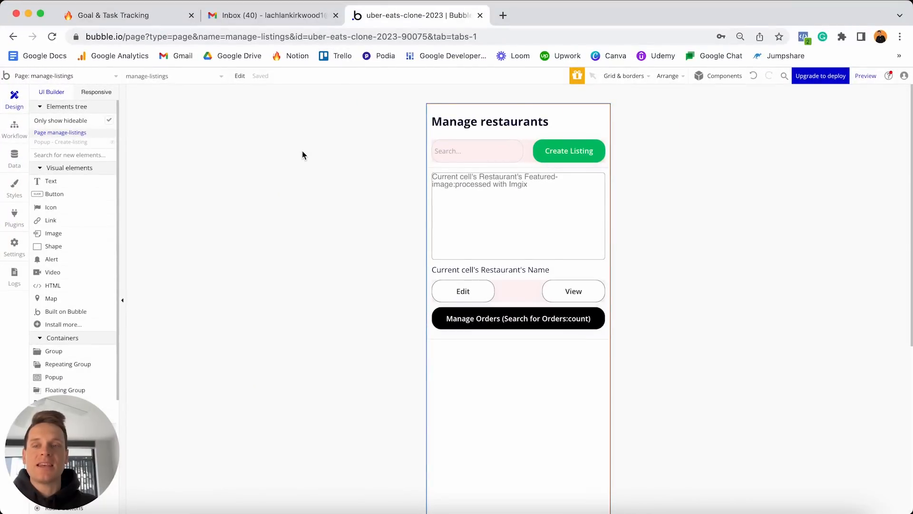
click(61, 141)
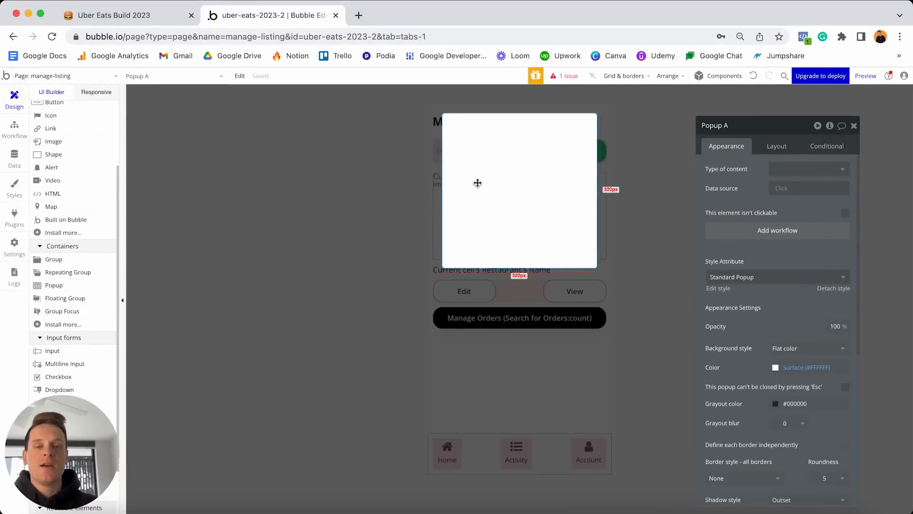
Rename Popup A to 'Popup - Create-listing'.
click(736, 127)
key(BackSpace)
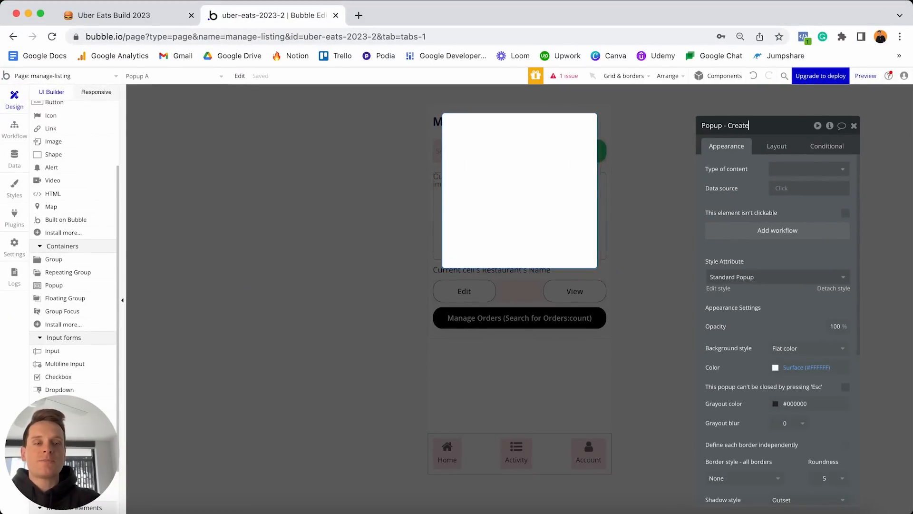
text(- Create-listing)
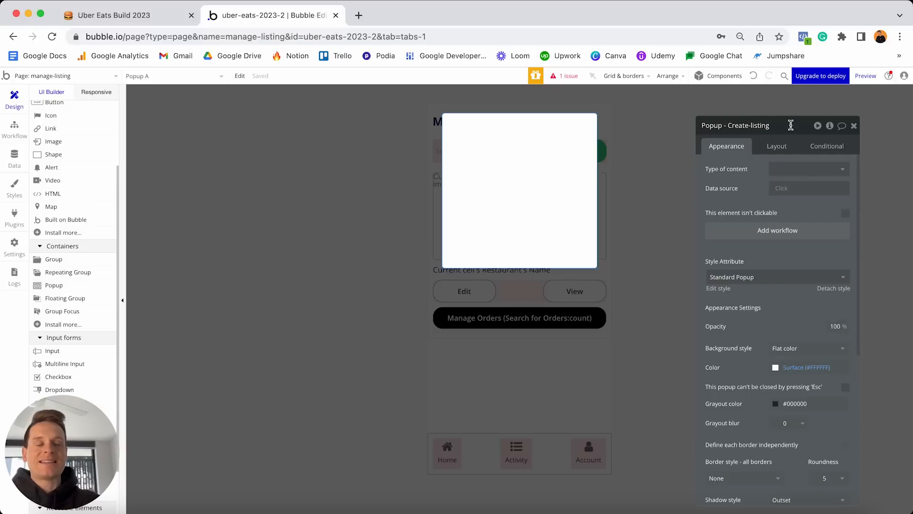
click(780, 145)
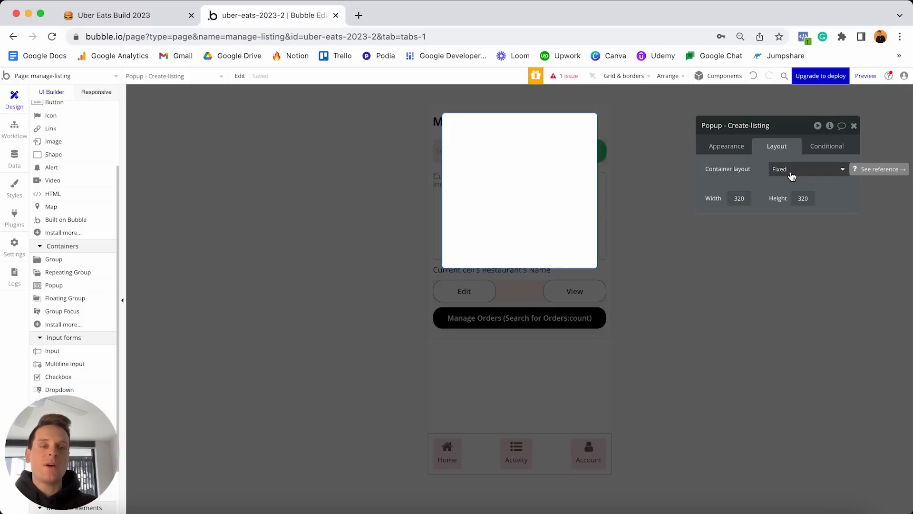
click(577, 322)
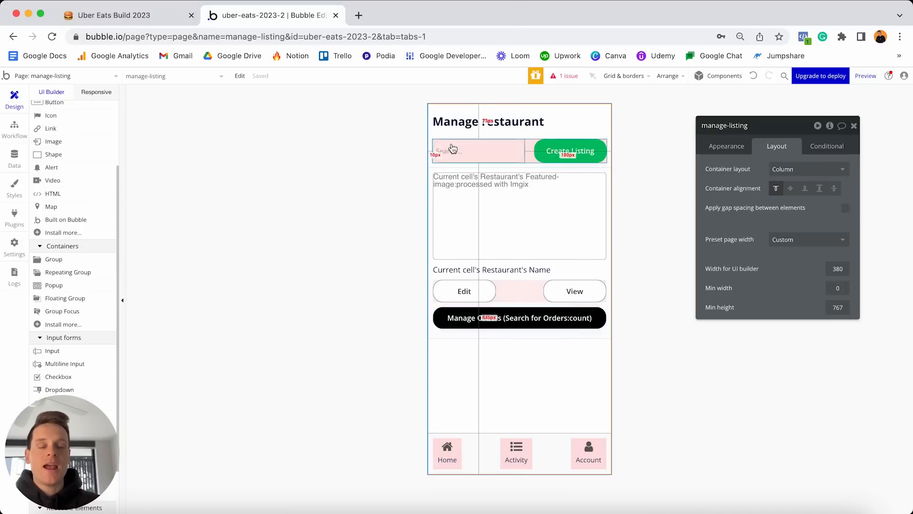
scroll(71, 235, up, 3)
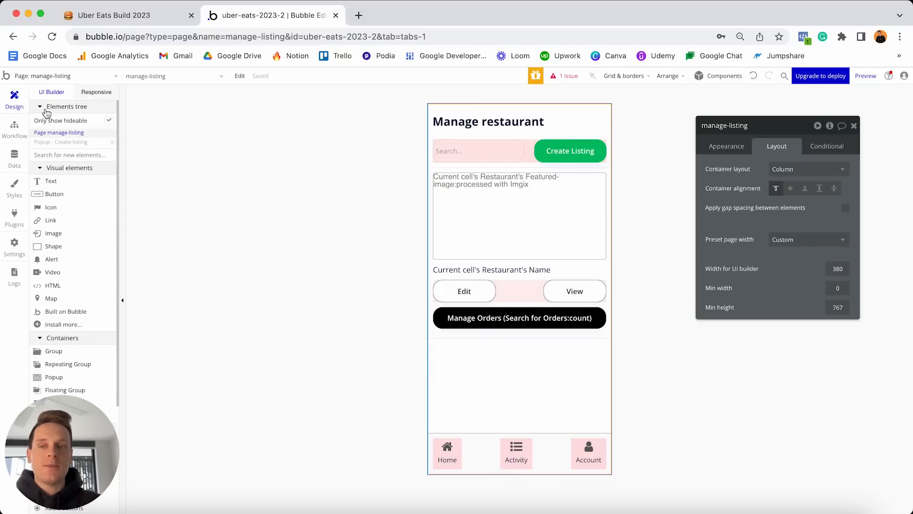
mouse_move(66, 147)
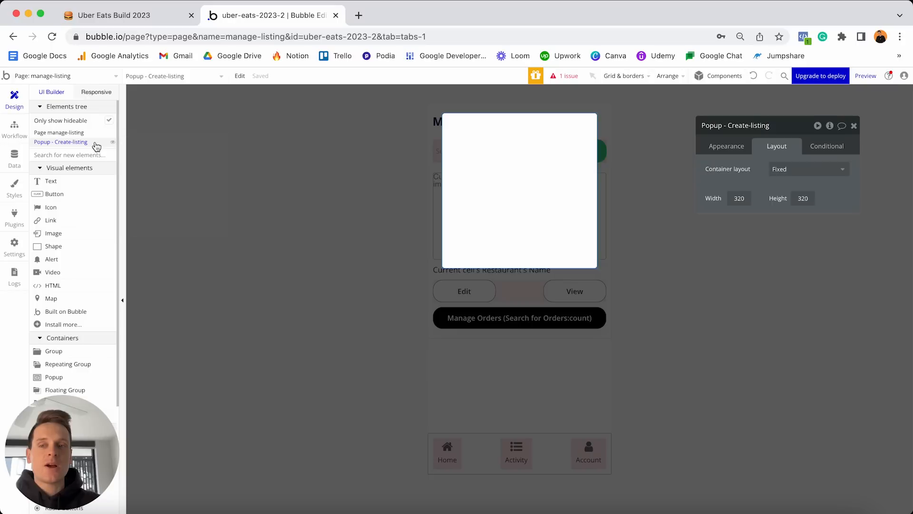
click(107, 142)
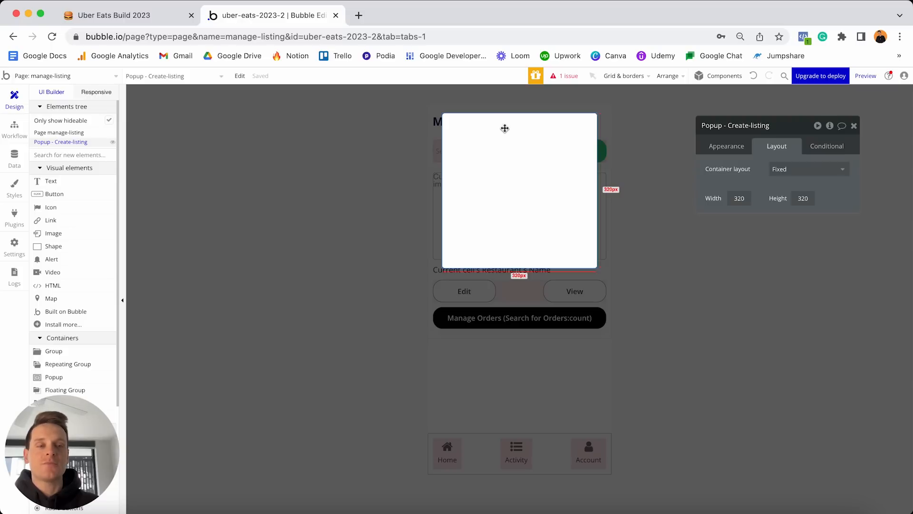
Give the popup a Column layout with non-fixed width, minimum 0 and maximum 380.
click(788, 171)
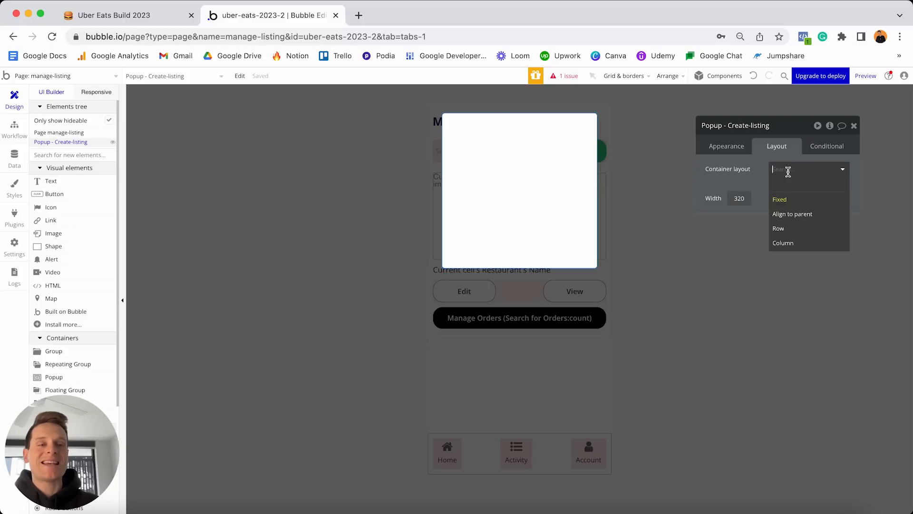
click(792, 244)
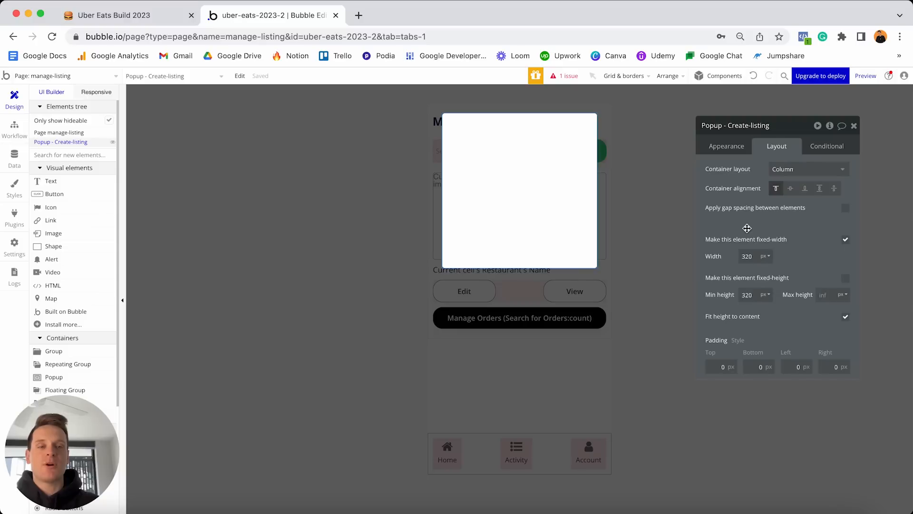
click(846, 241)
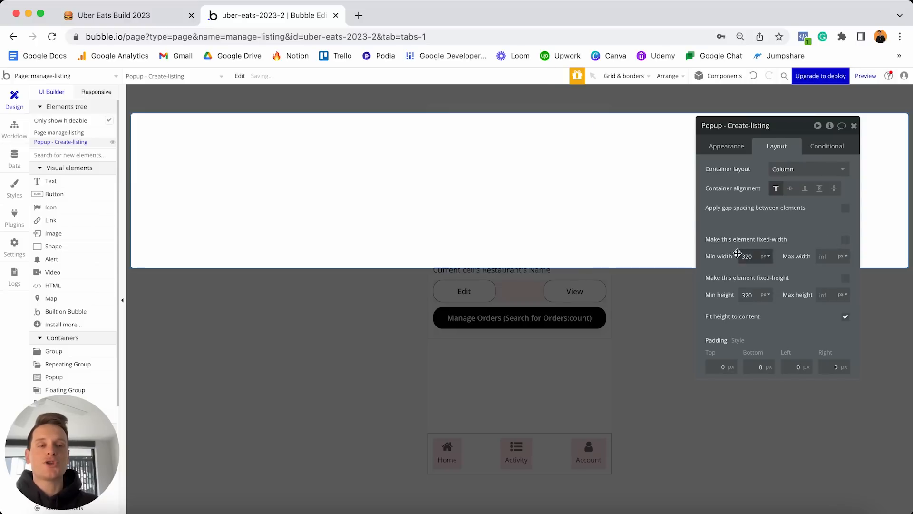
click(751, 257)
key(super+a)
text(0)
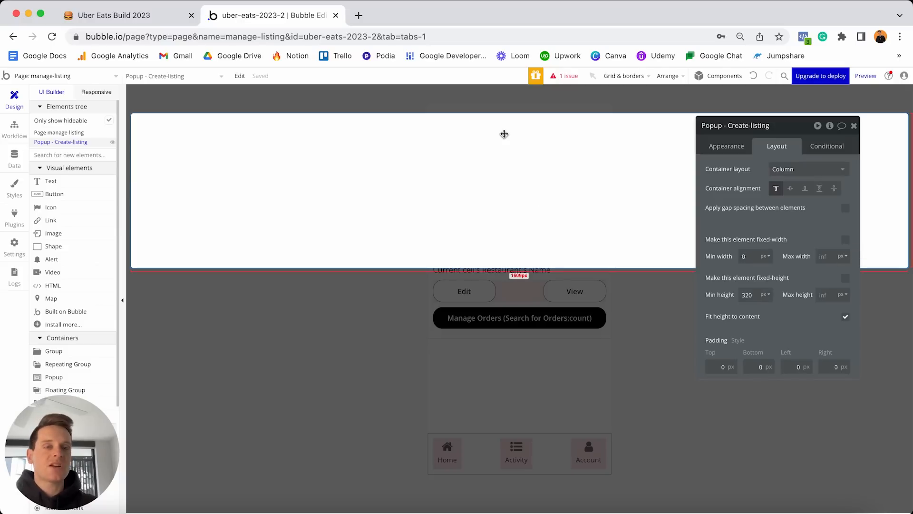
text(380)
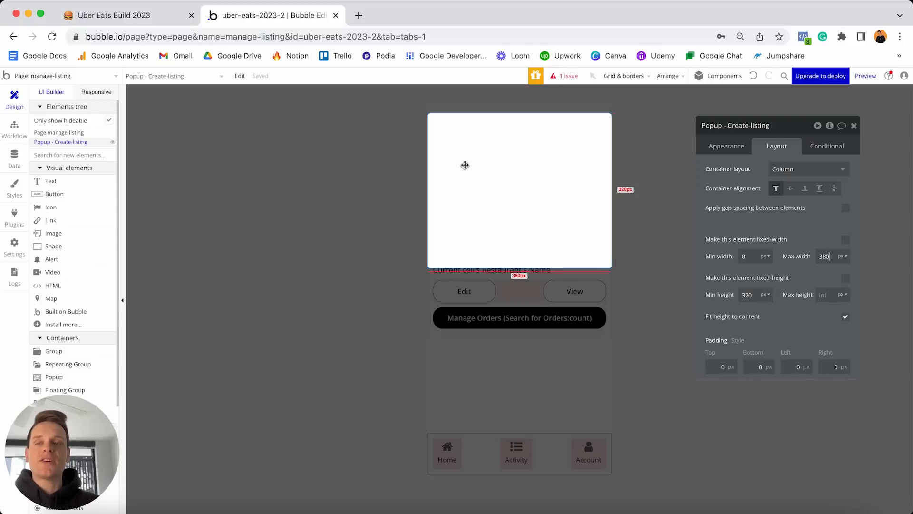
Add a 'Create a new restaurant' heading at the popup's top in 24 px bold.
click(51, 183)
click(463, 143)
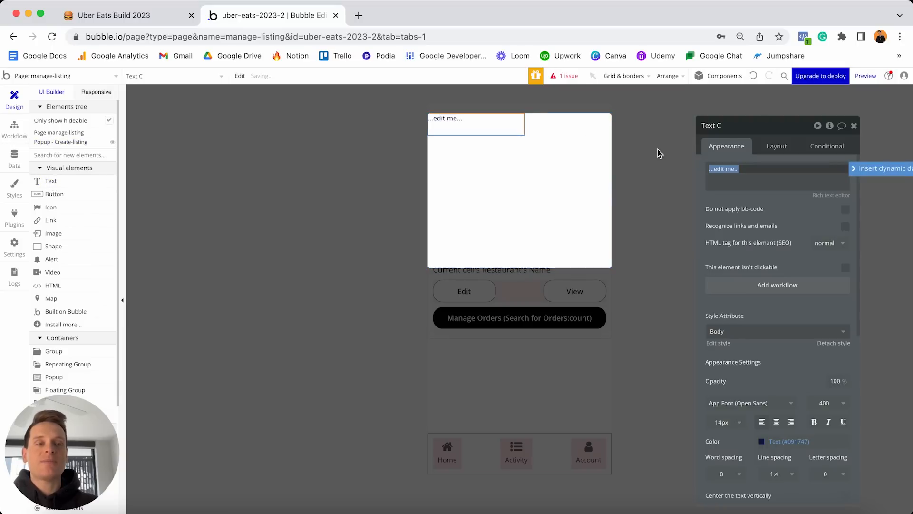
text(Crea)
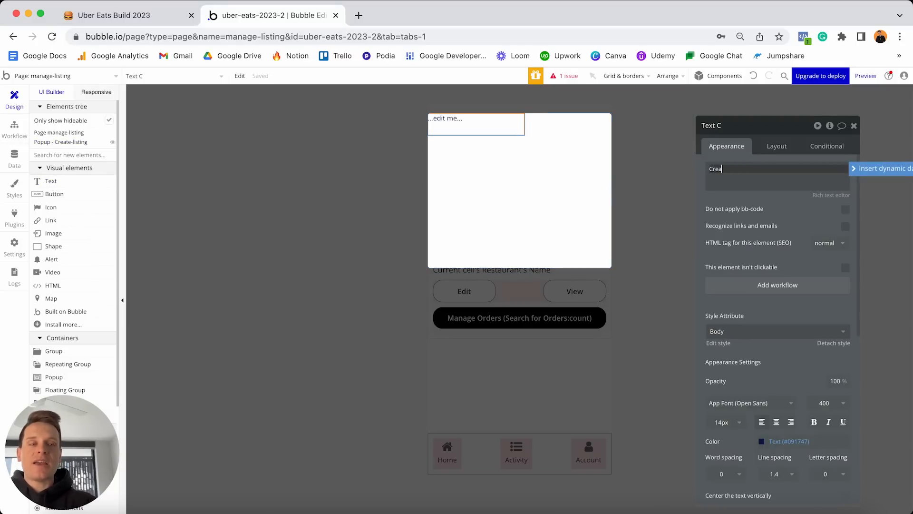
text(te a new restaurant)
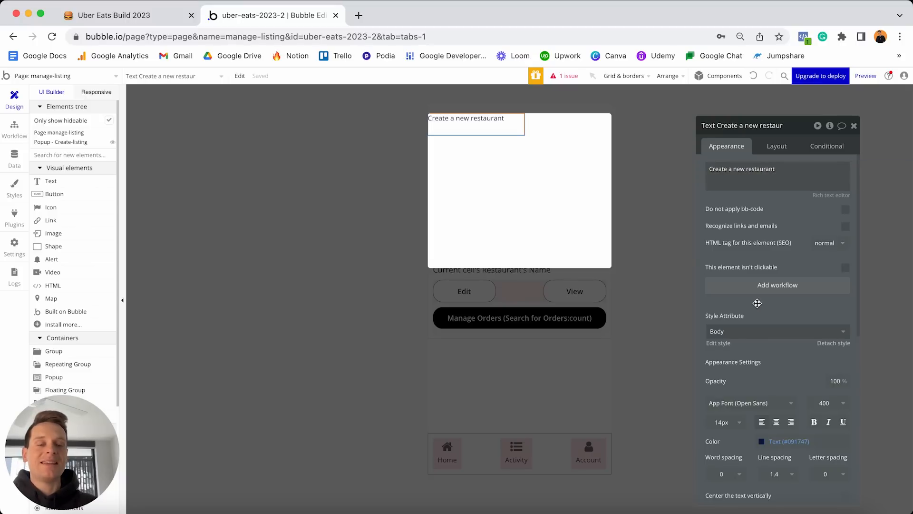
click(722, 421)
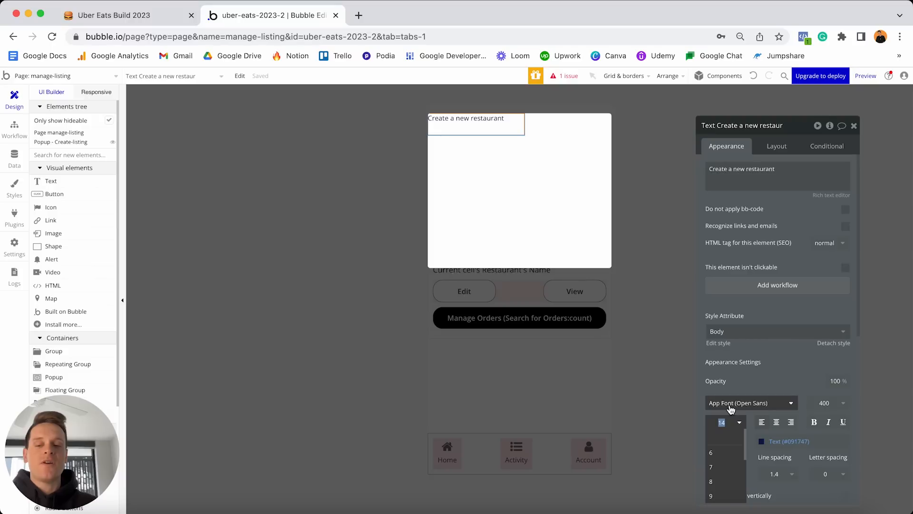
text(24)
key(Return)
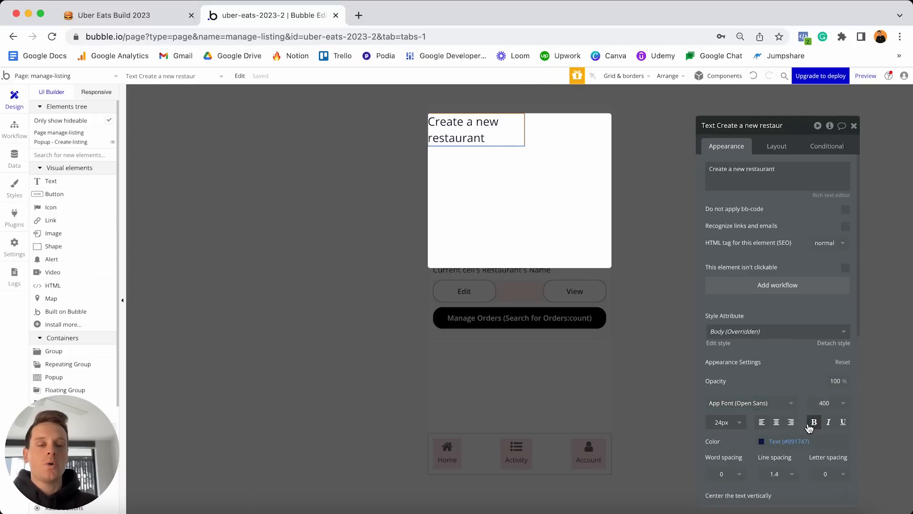
click(813, 423)
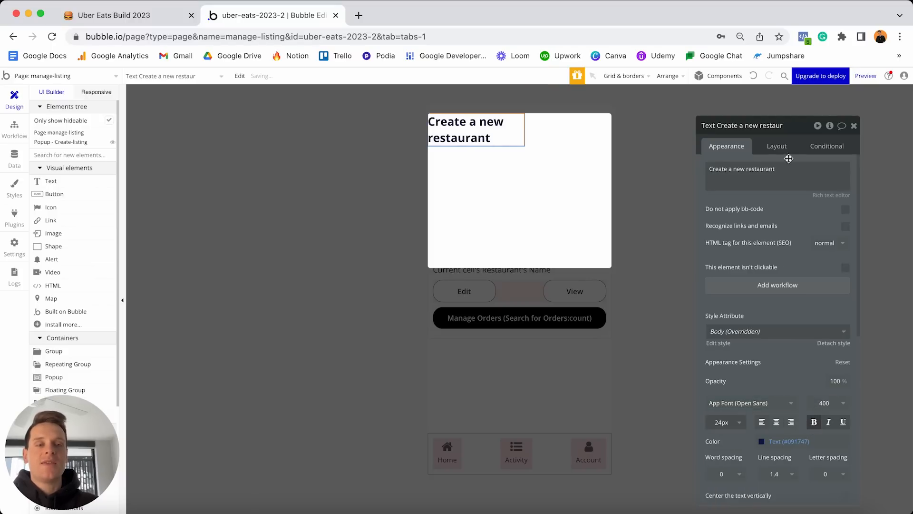
Make the heading non-fixed width with minimum width and height 0.
click(775, 147)
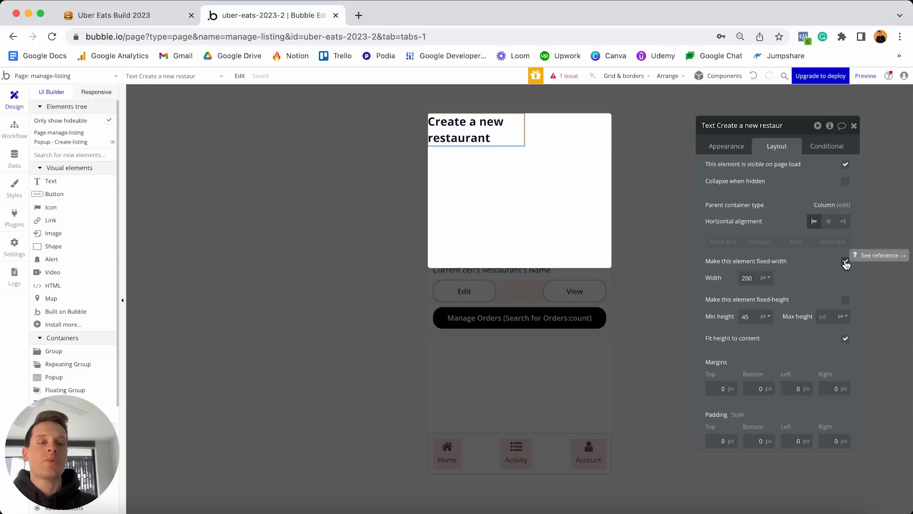
click(846, 262)
double_click(747, 278)
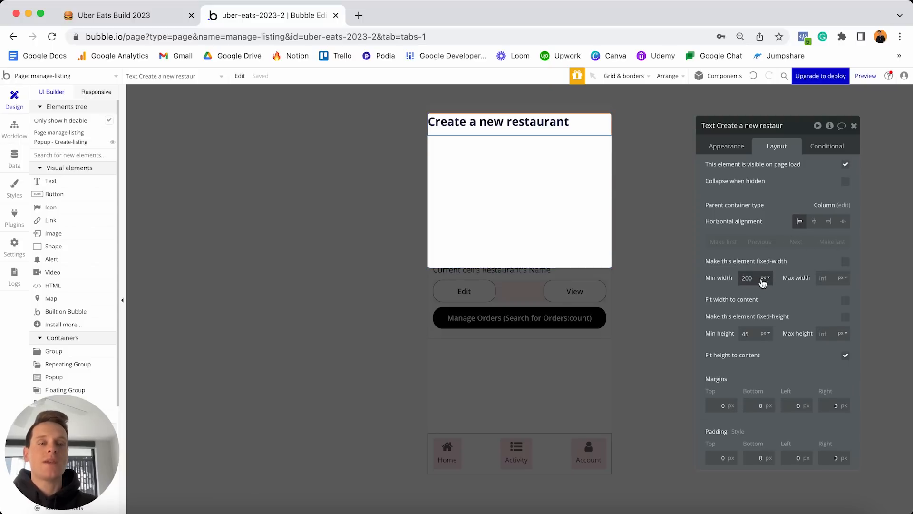
key(BackSpace)
text(0)
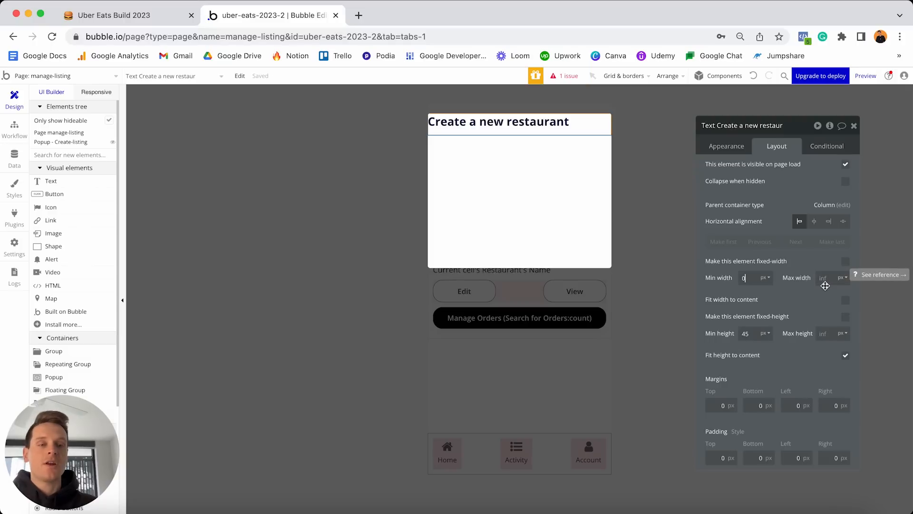
double_click(750, 333)
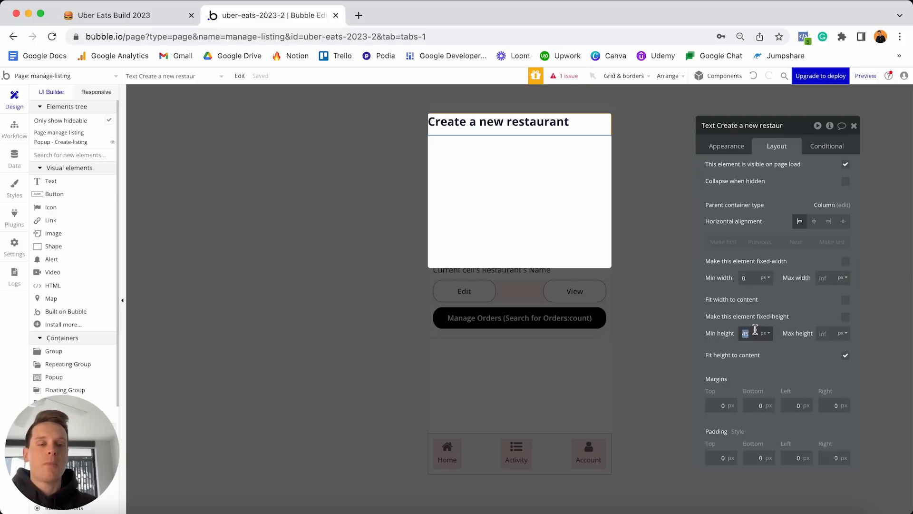
text(0)
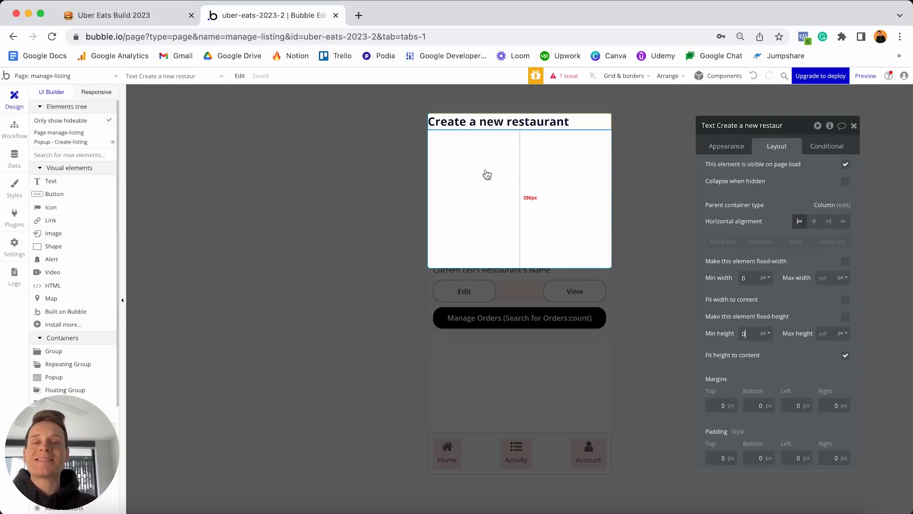
Give the heading a 20 px top margin and 10 px side margins, then duplicate it.
click(721, 405)
text(20)
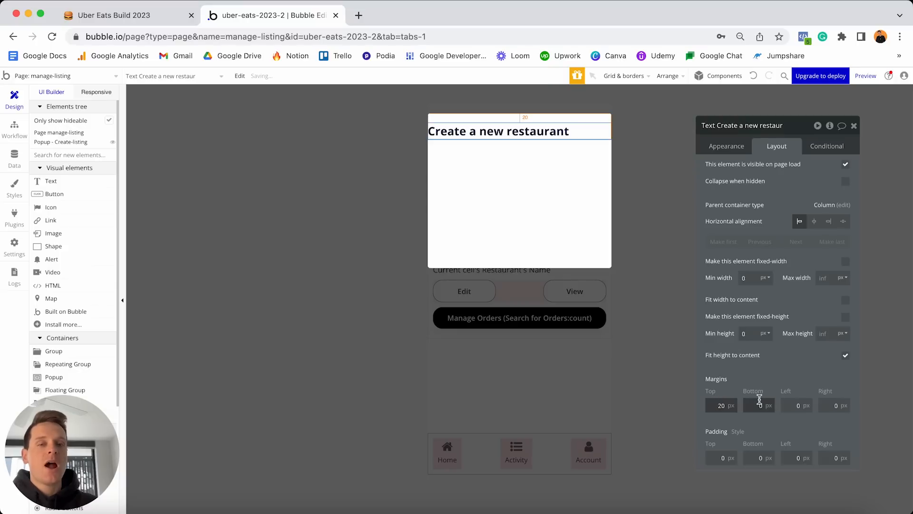
click(787, 406)
text(1)
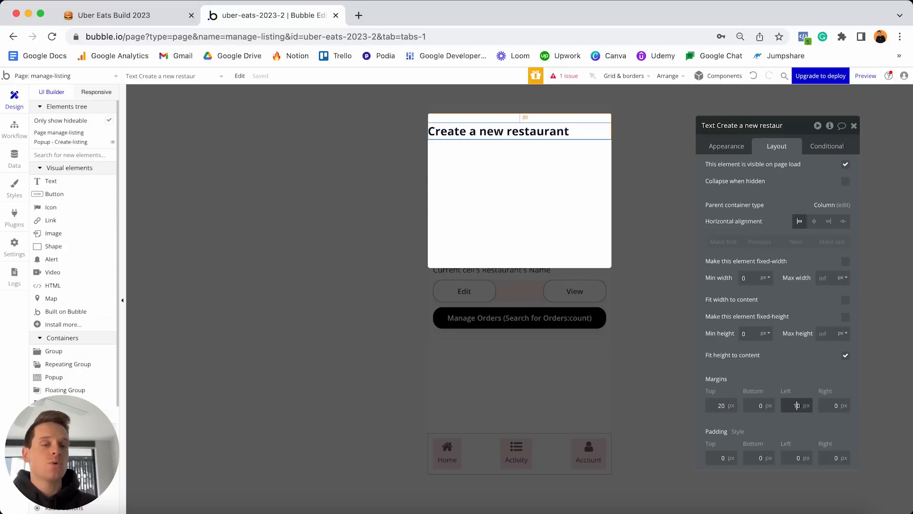
key(Tab)
text(10)
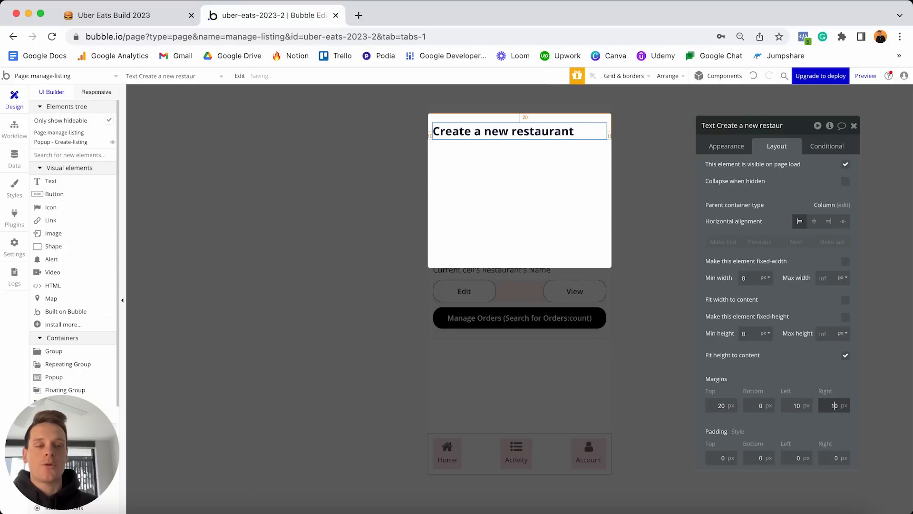
click(503, 137)
key(super+d)
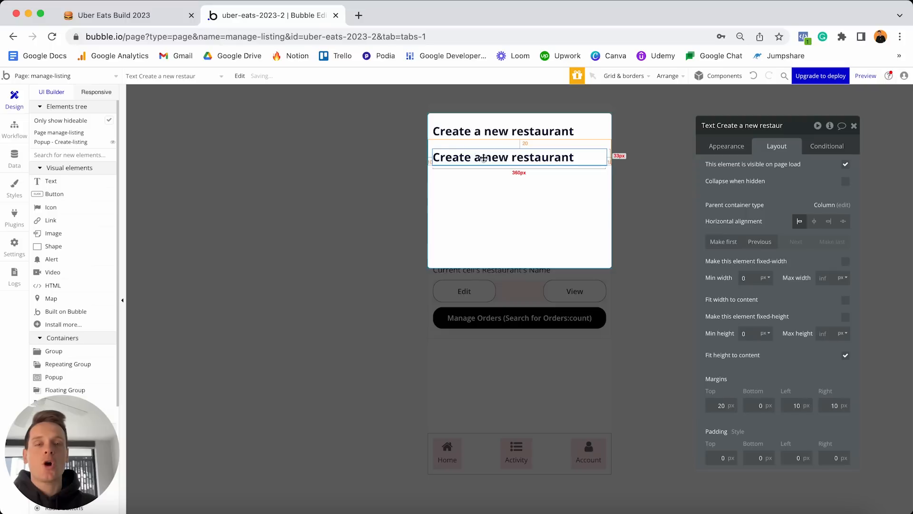
Change the copy's text to 'Restaurant name' at 16 px.
click(731, 144)
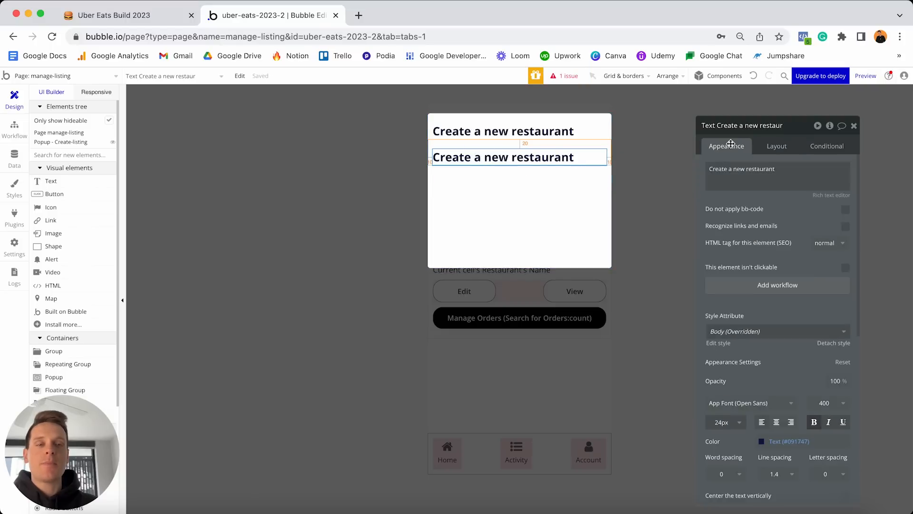
triple_click(733, 169)
text(Restaurant name)
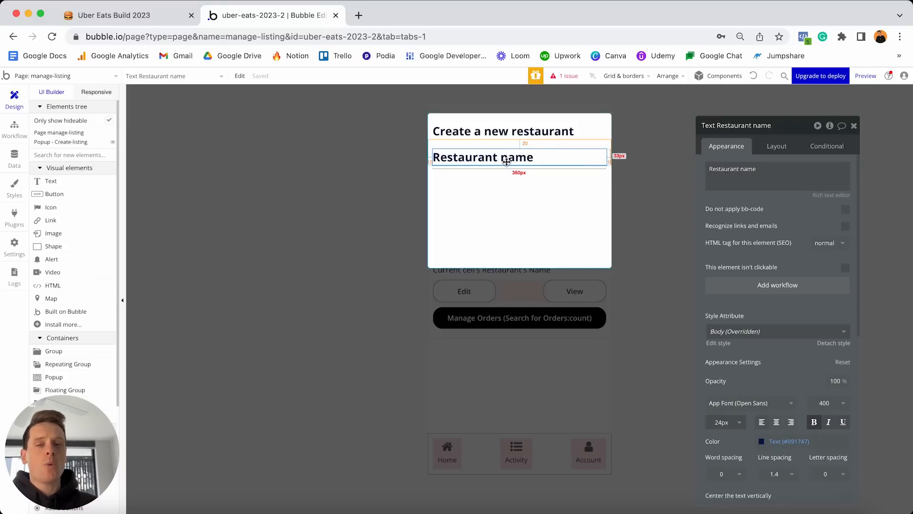
click(720, 421)
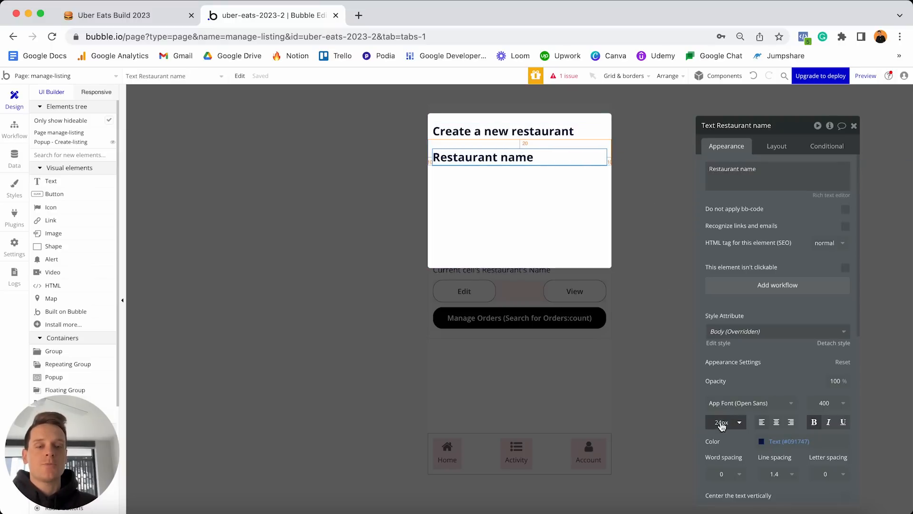
text(16)
key(Return)
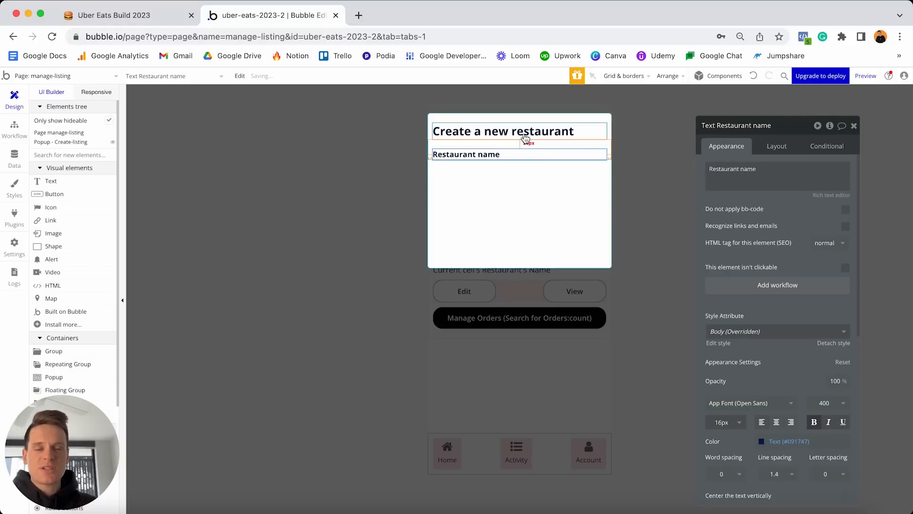
Give the label a 30 px top margin and drop a text Input beneath it.
click(779, 148)
click(710, 405)
text(30)
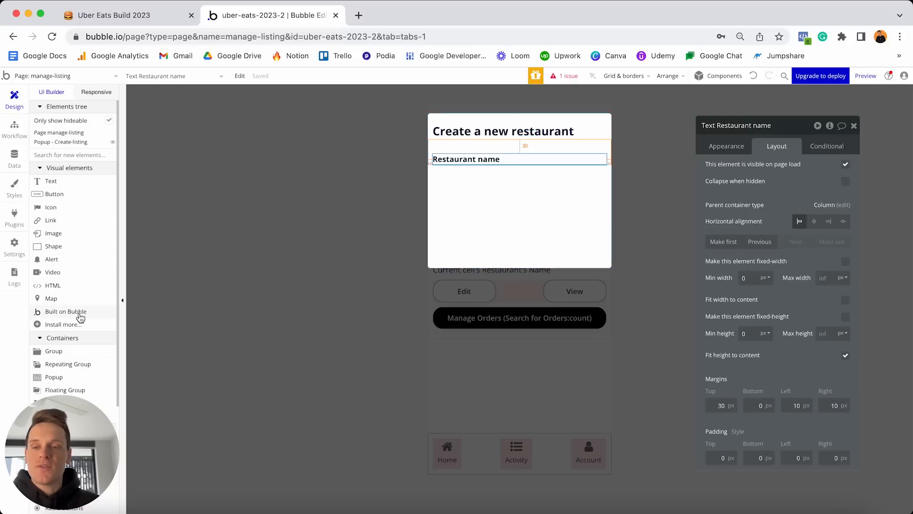
scroll(80, 318, down, 5)
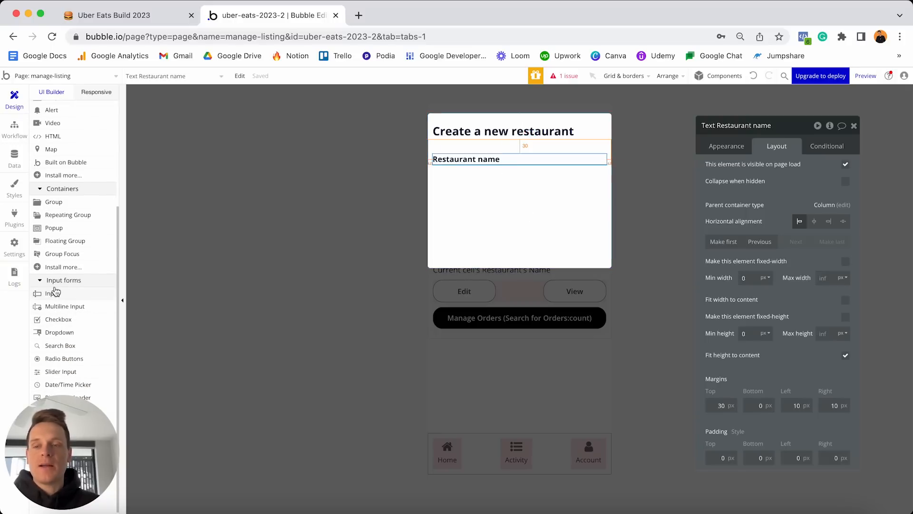
drag(53, 298, 458, 184)
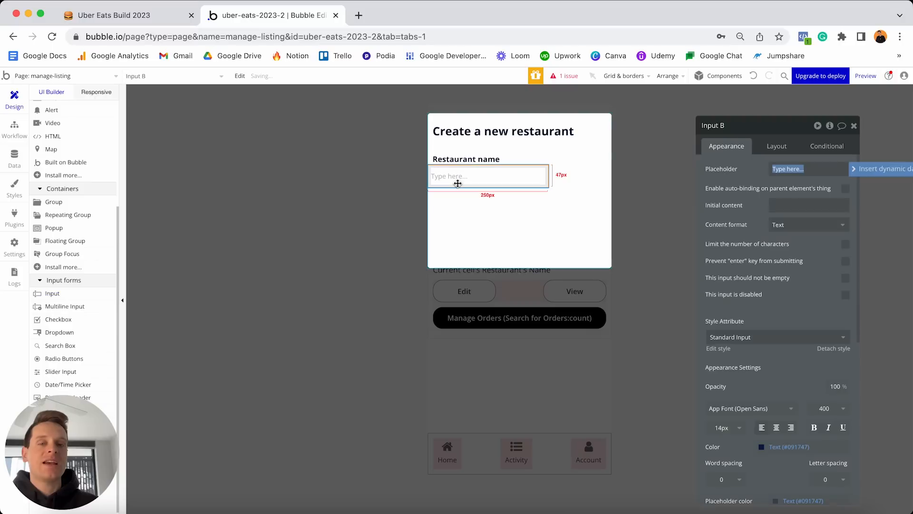
Rename the input to 'Input - Create-name' and set its roundness to 20.
click(457, 184)
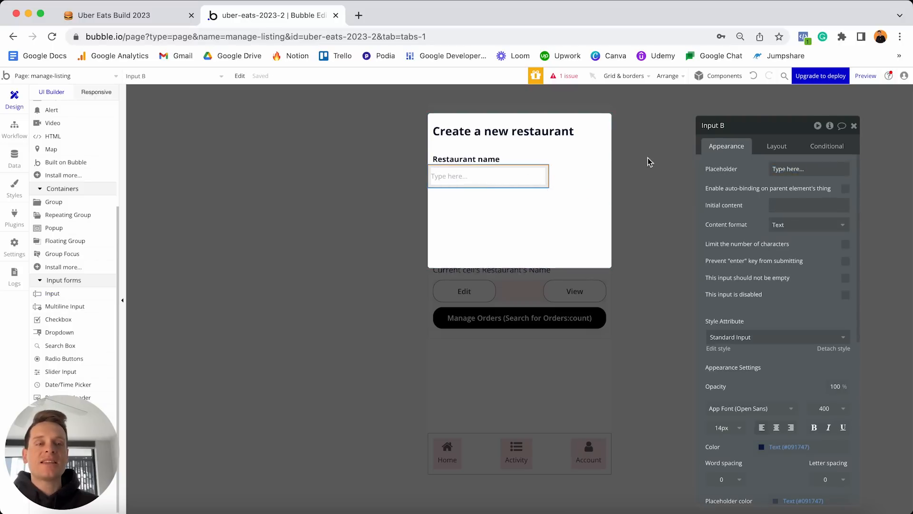
click(737, 126)
key(BackSpace)
key(BackSpace)
text(- Create-name)
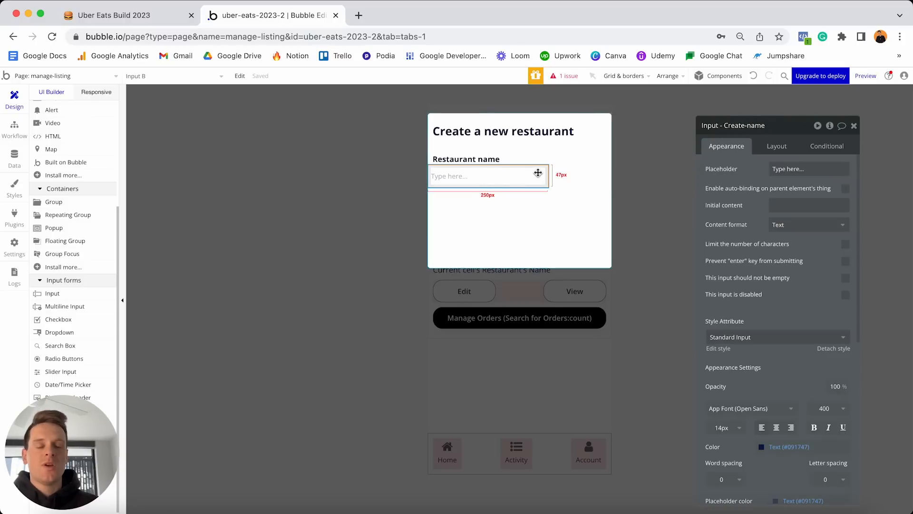
scroll(762, 205, down, 1)
scroll(763, 205, down, 5)
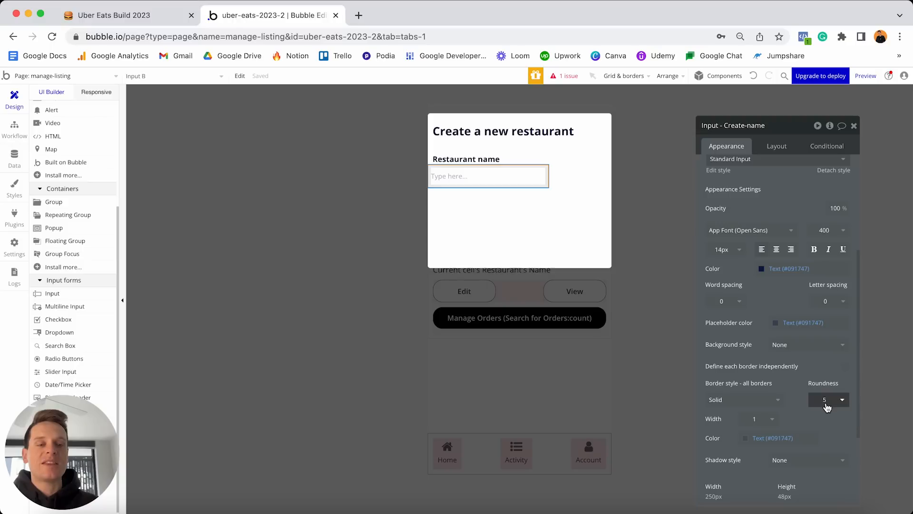
click(826, 403)
text(20)
key(Return)
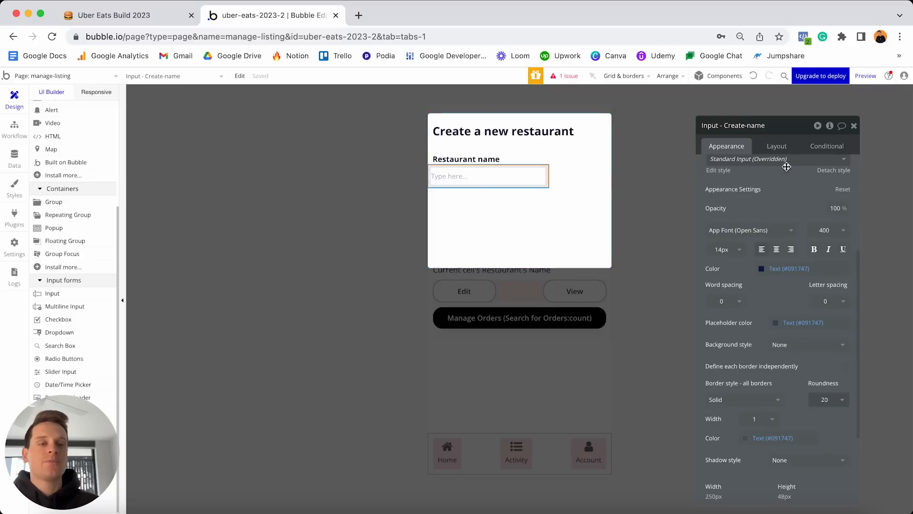
Make the input non-fixed width with minimum width 0 and 10 px left and right margins.
click(776, 147)
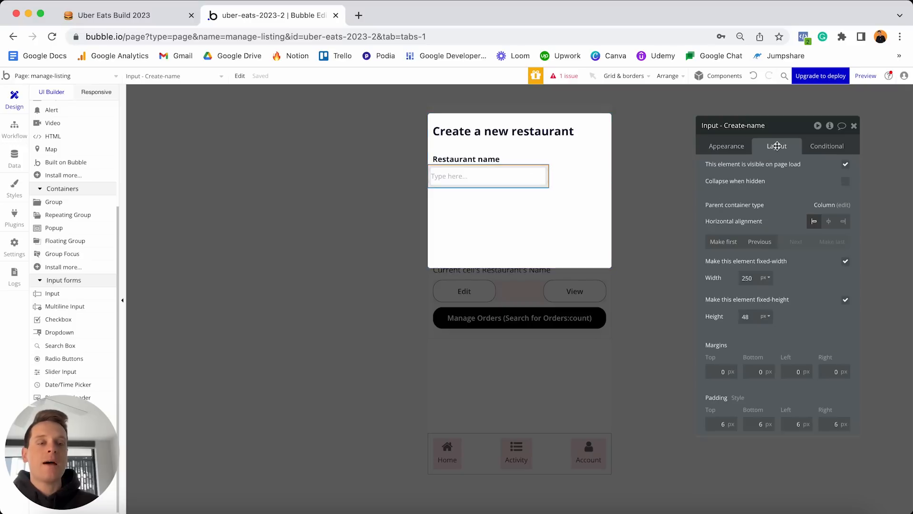
click(846, 263)
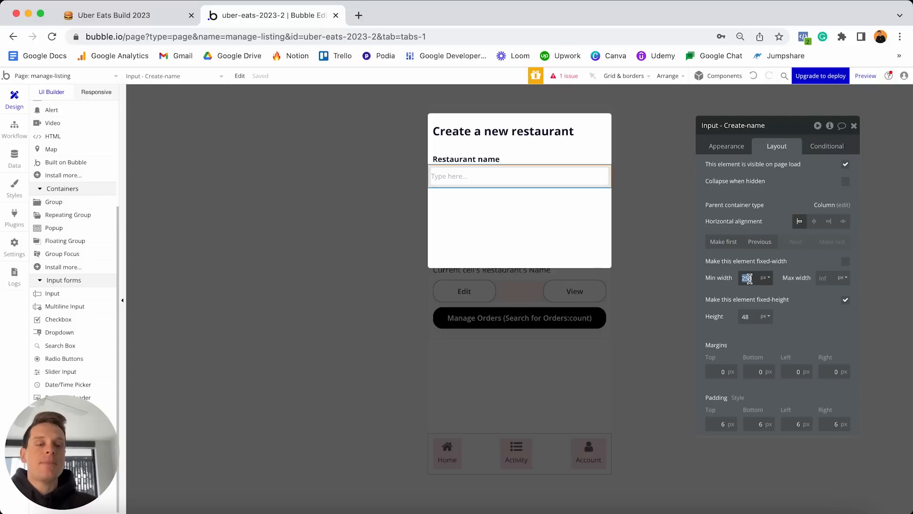
text(0)
click(827, 279)
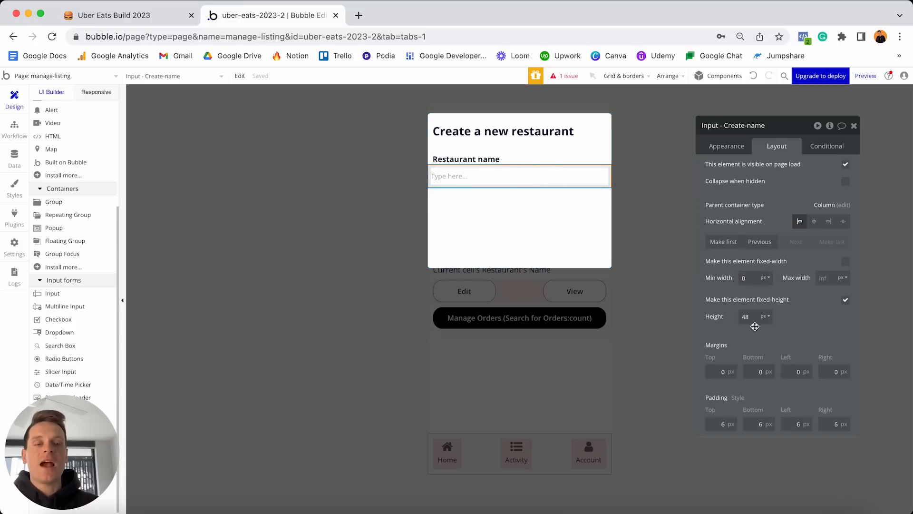
click(792, 371)
text(10)
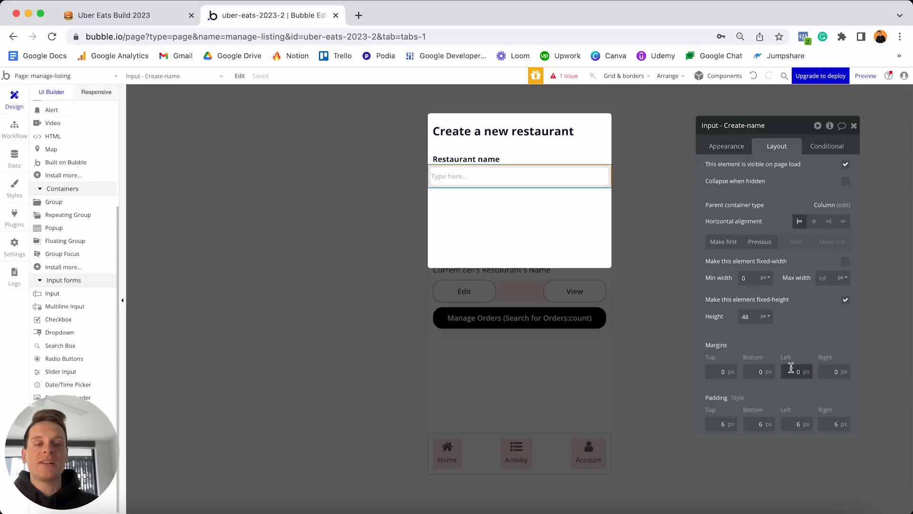
click(821, 370)
text(10)
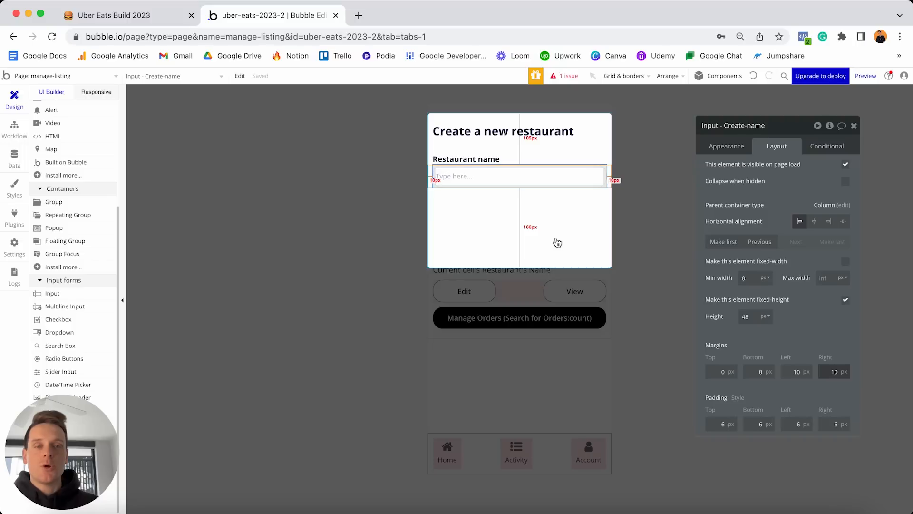
Paste a copy of the Restaurant name label and change its text to 'Address'.
click(481, 161)
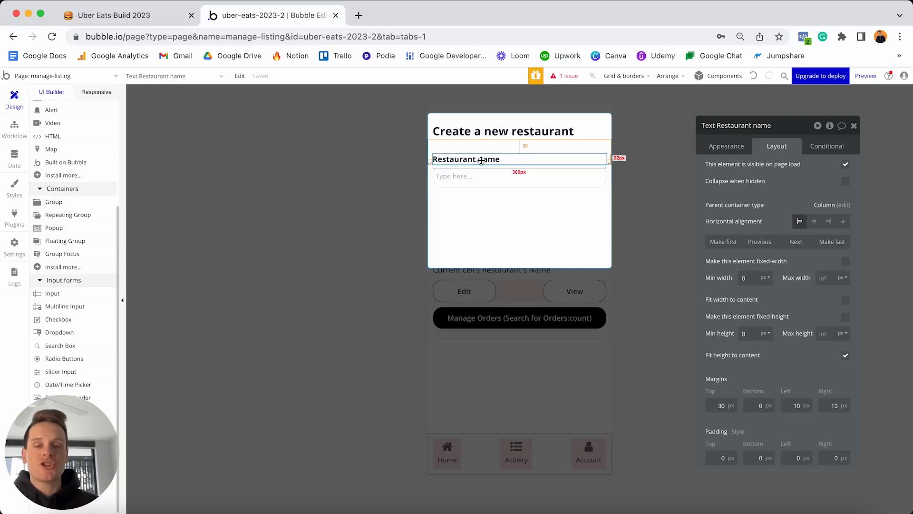
key(super+v)
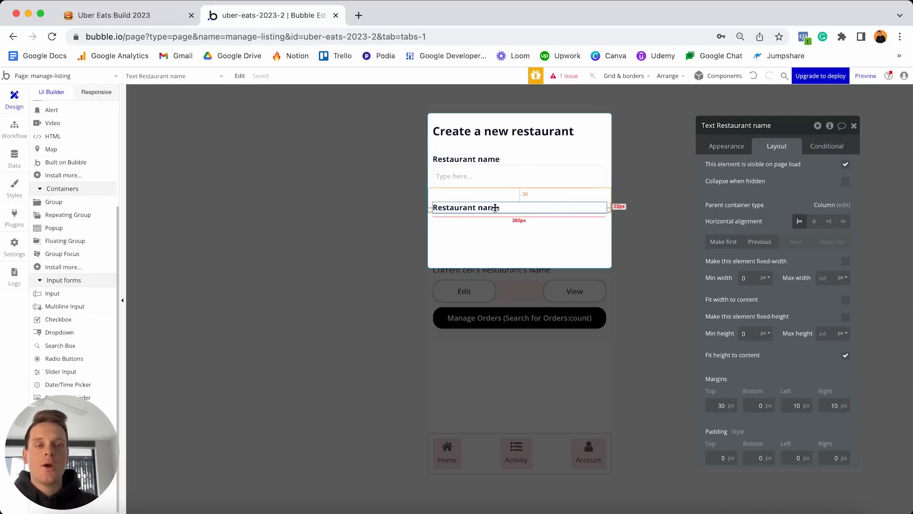
click(728, 147)
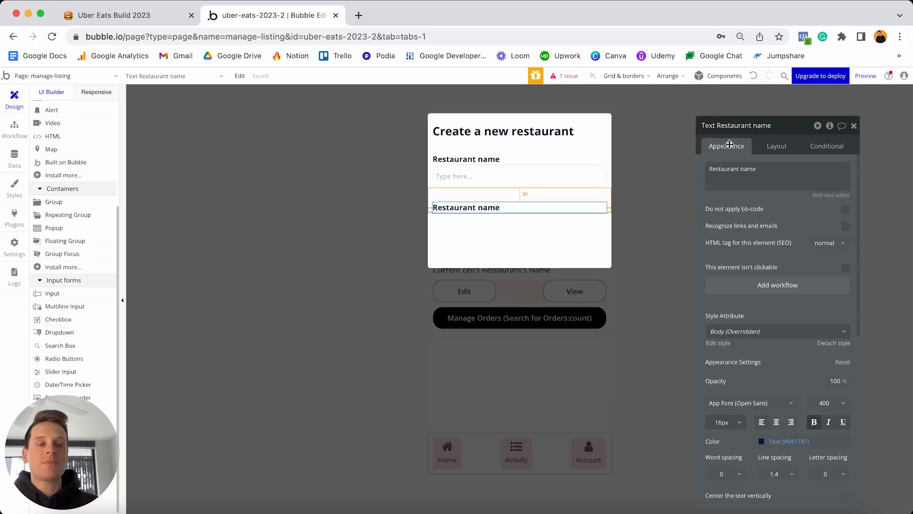
triple_click(767, 180)
text(Address)
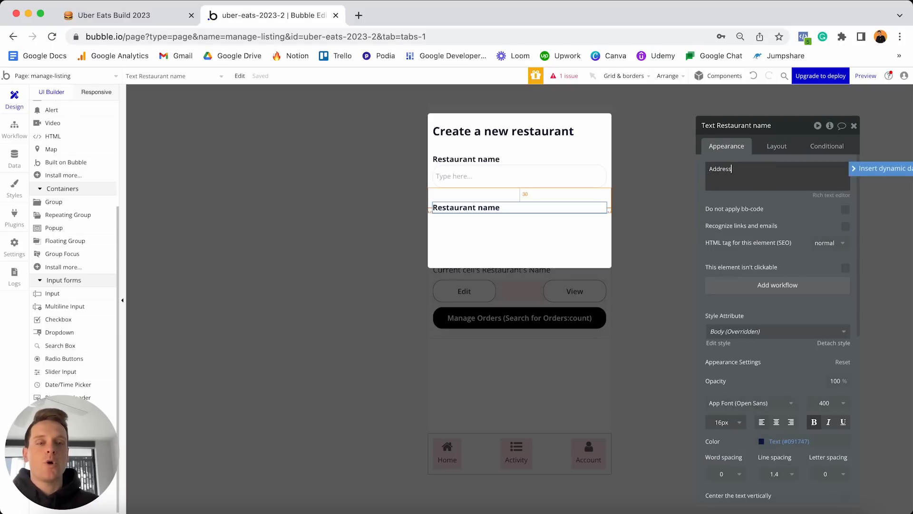
Set the Address label's top margin to 20 px.
click(774, 147)
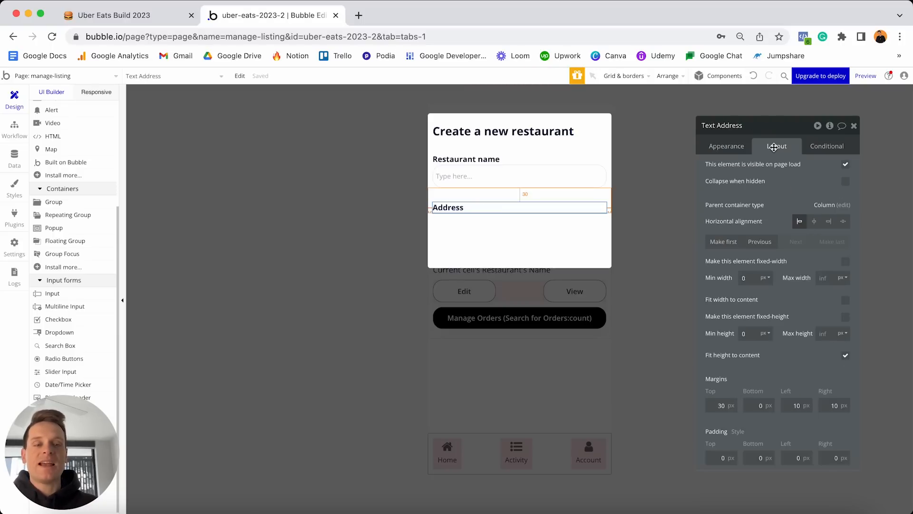
click(716, 404)
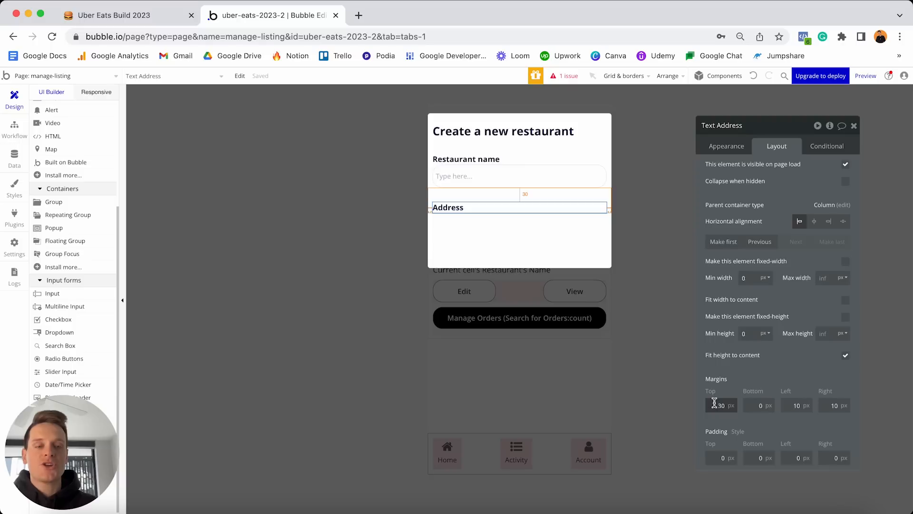
key(super+a)
text(20)
key(Return)
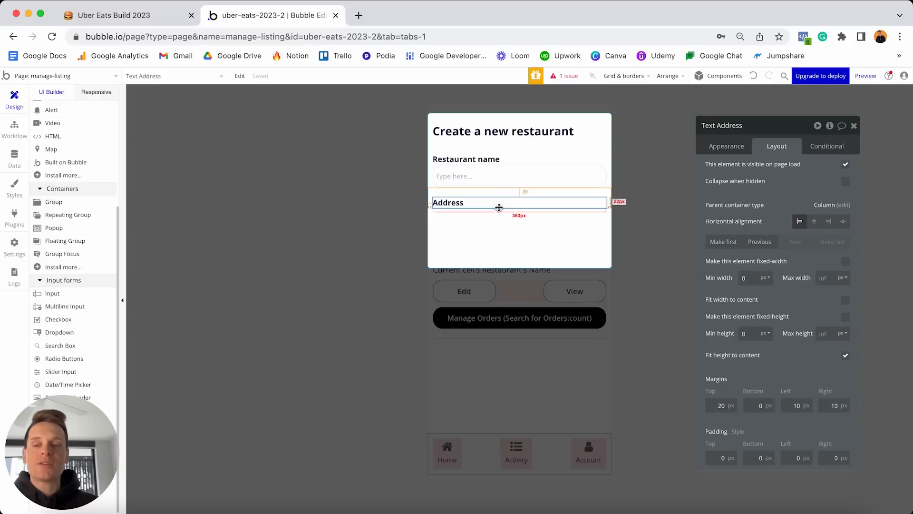
scroll(73, 300, down, 1)
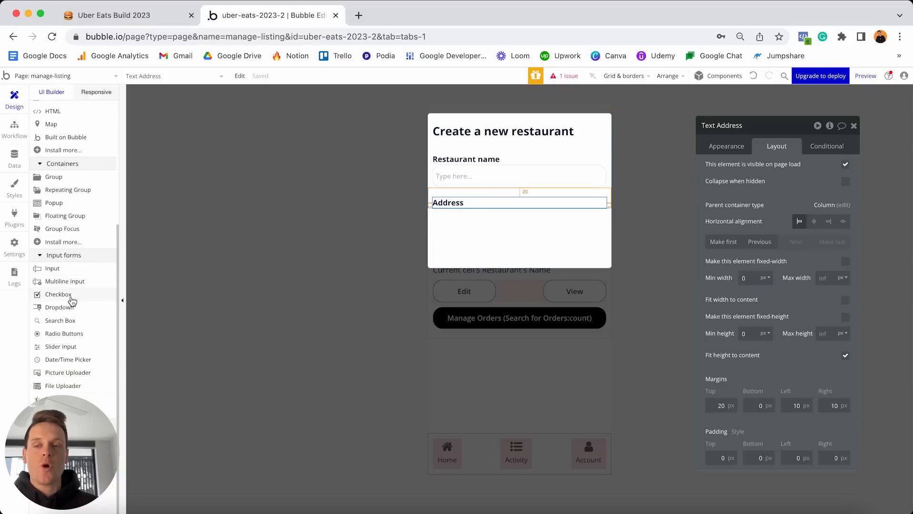
Place a search box under Address, name it 'SearchBox - Create-address', and use Geographic places choices.
drag(62, 321, 518, 221)
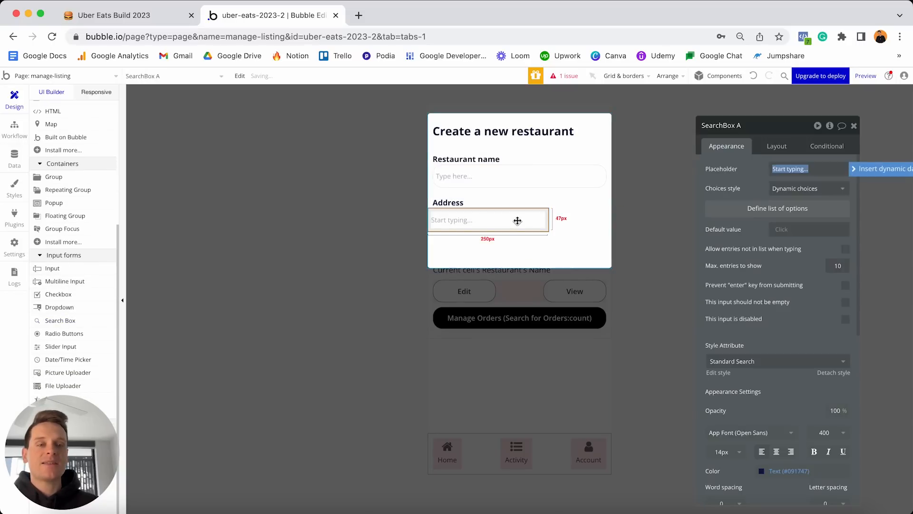
click(757, 128)
text(- Create-address)
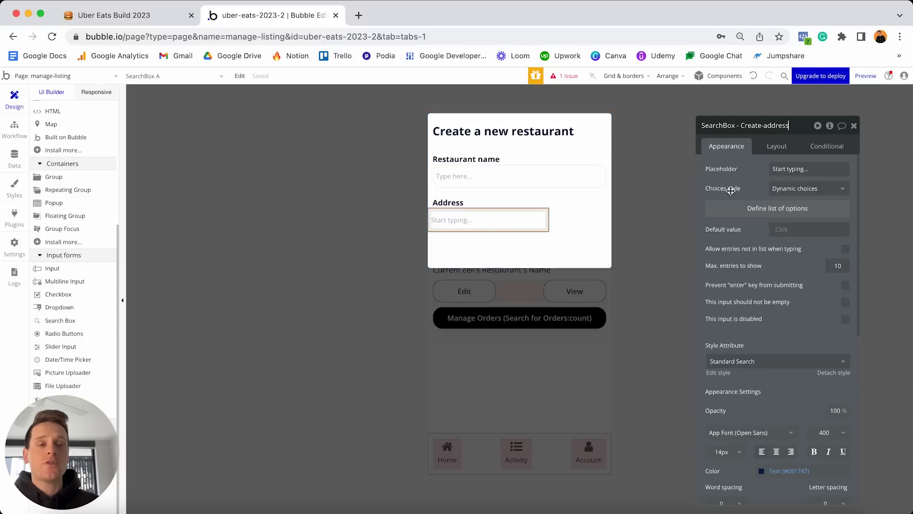
click(775, 190)
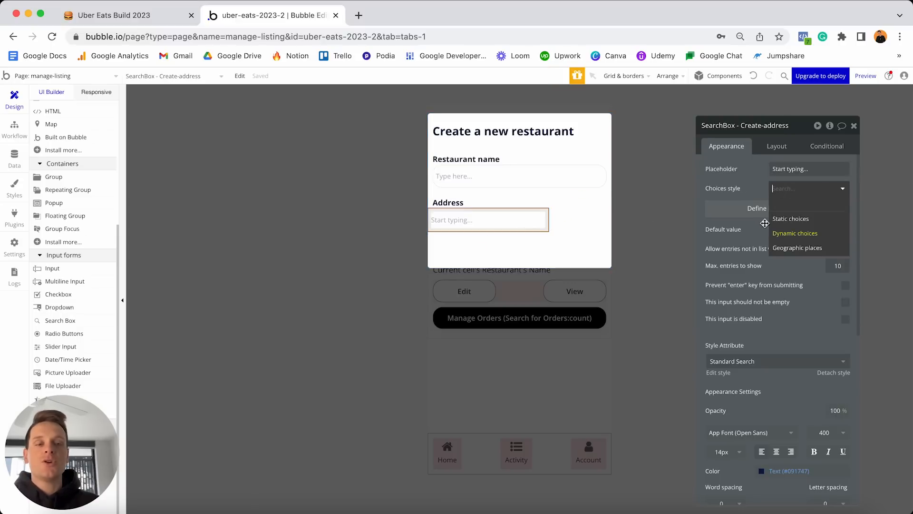
click(799, 248)
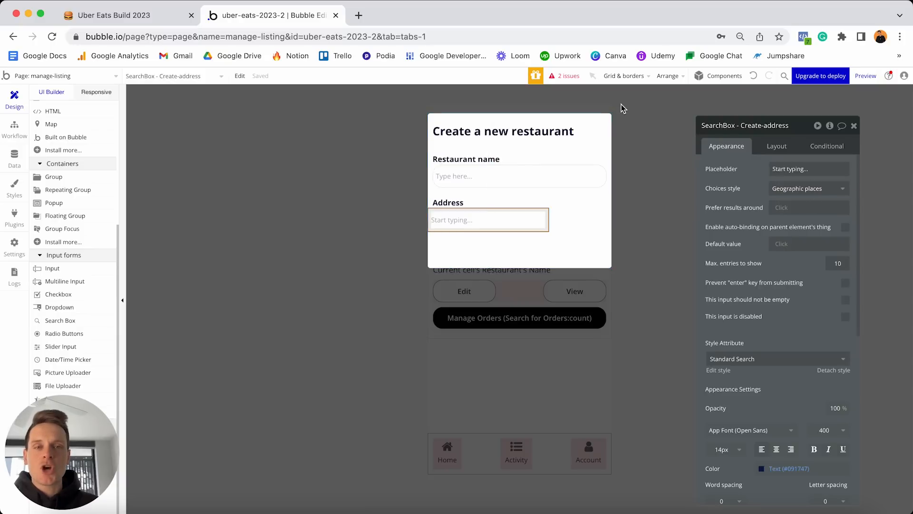
Follow the missing Geocode key issue to the app's General settings.
click(566, 82)
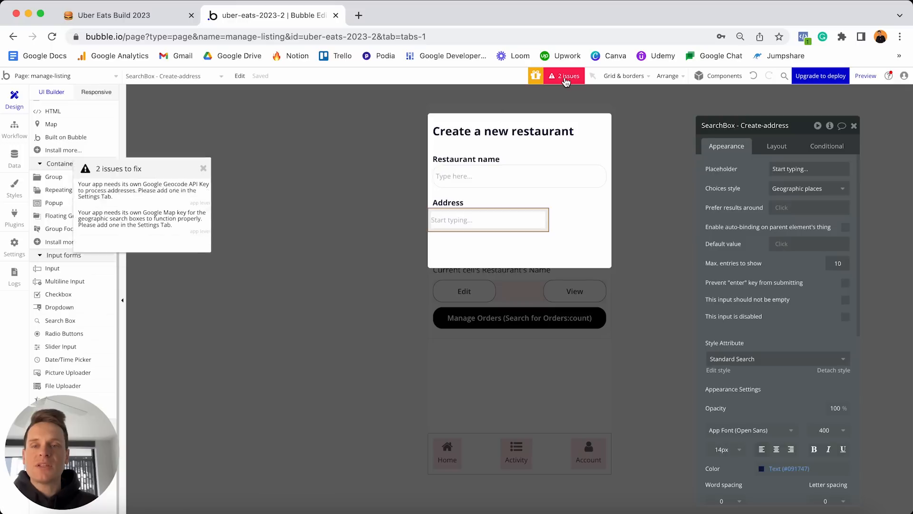
drag(141, 172, 306, 171)
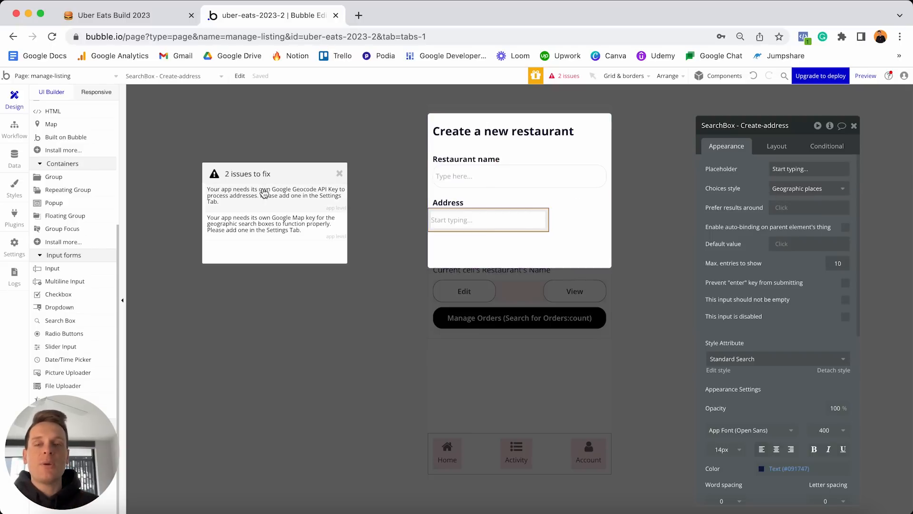
click(290, 195)
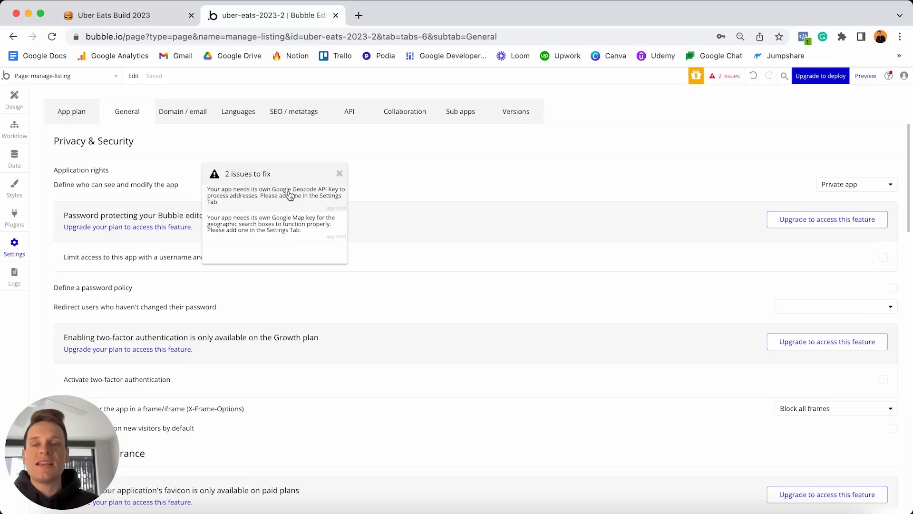
click(339, 174)
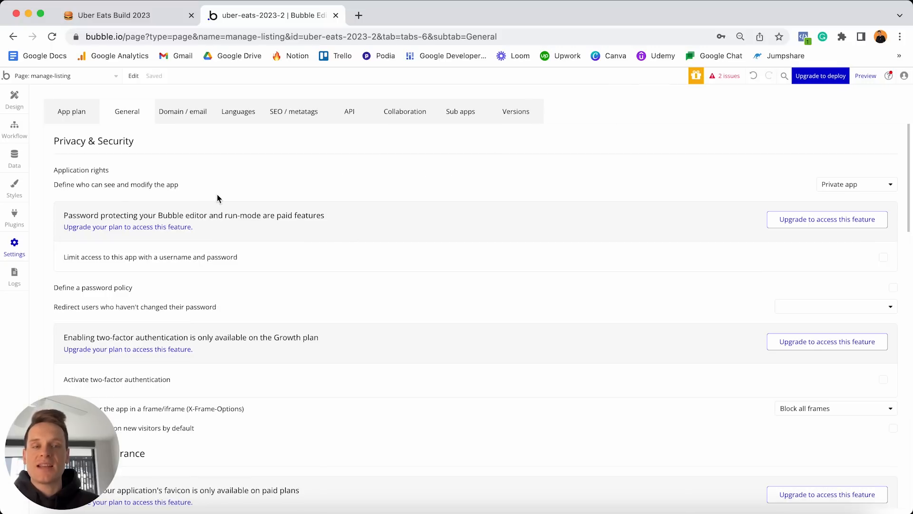
Open the Geocode key's help guide from the General services API Keys section.
scroll(217, 194, down, 5)
scroll(217, 194, down, 4)
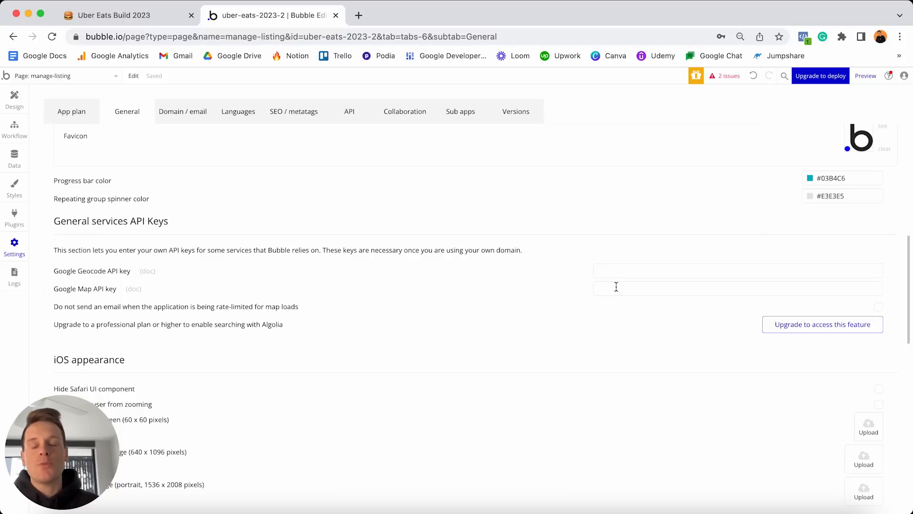
click(147, 271)
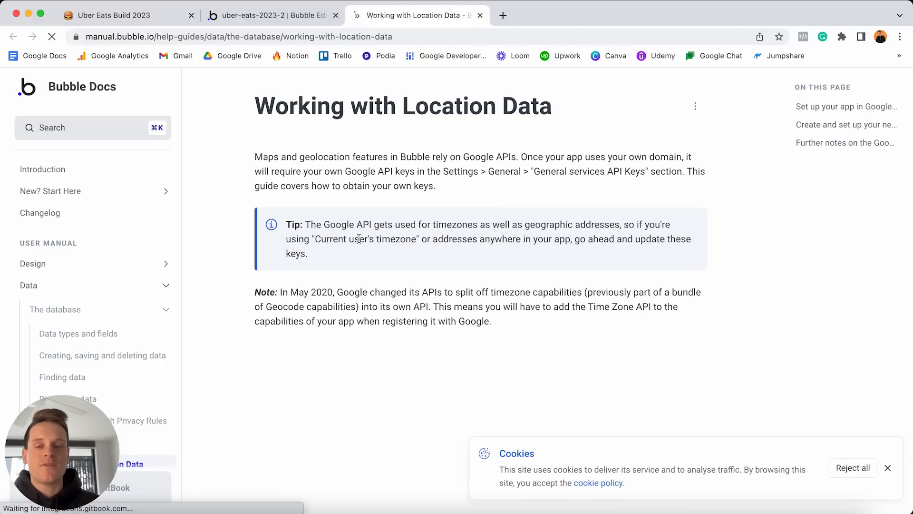
Read through the location data guide and highlight the list of Google APIs to enable.
scroll(395, 228, down, 5)
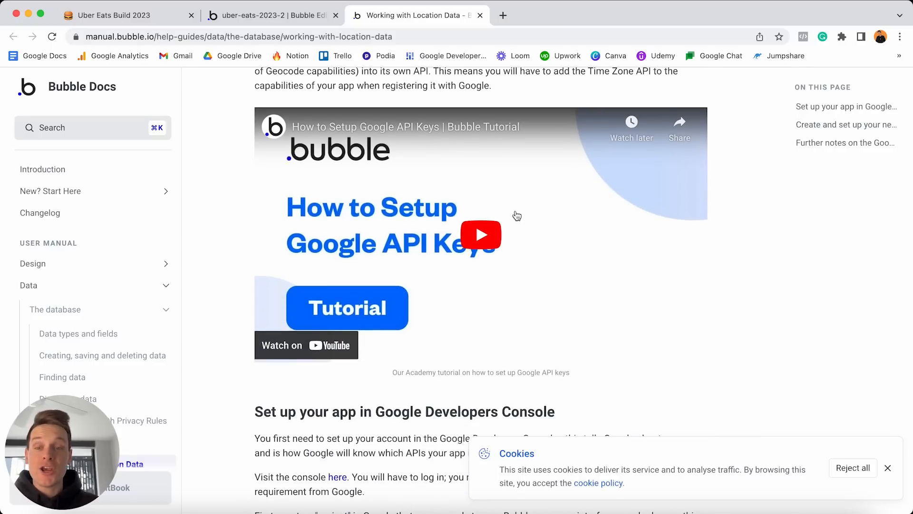
scroll(517, 216, down, 8)
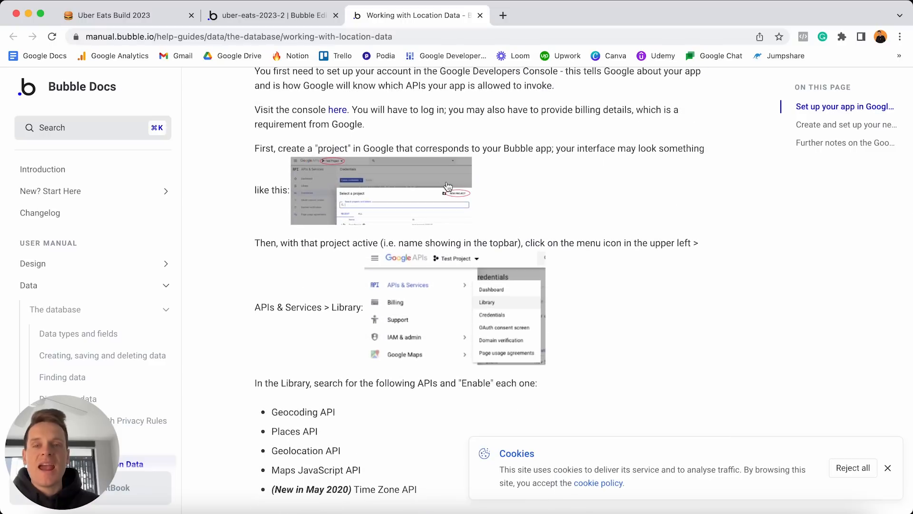
scroll(432, 234, down, 3)
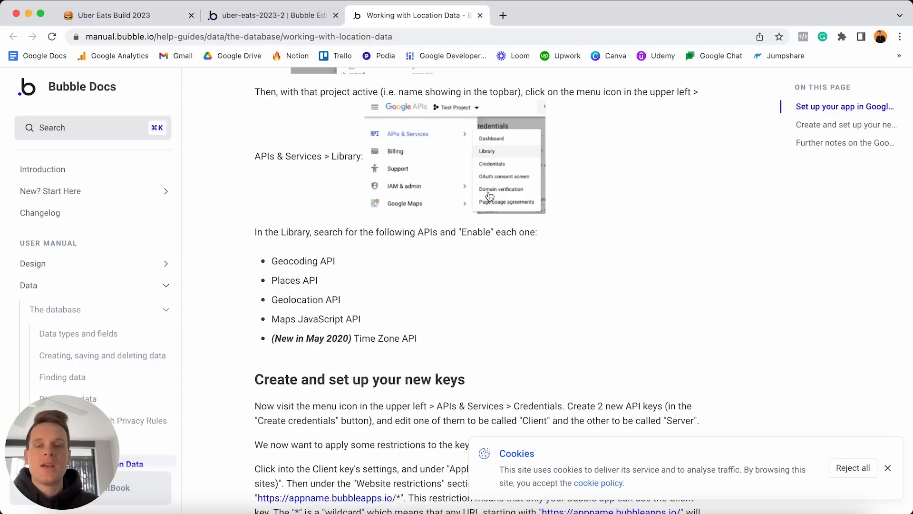
drag(271, 260, 428, 339)
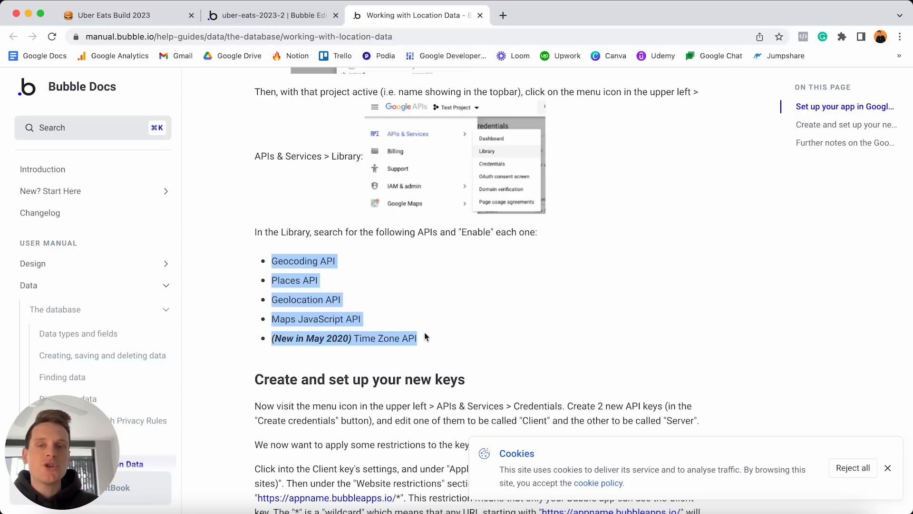
click(295, 14)
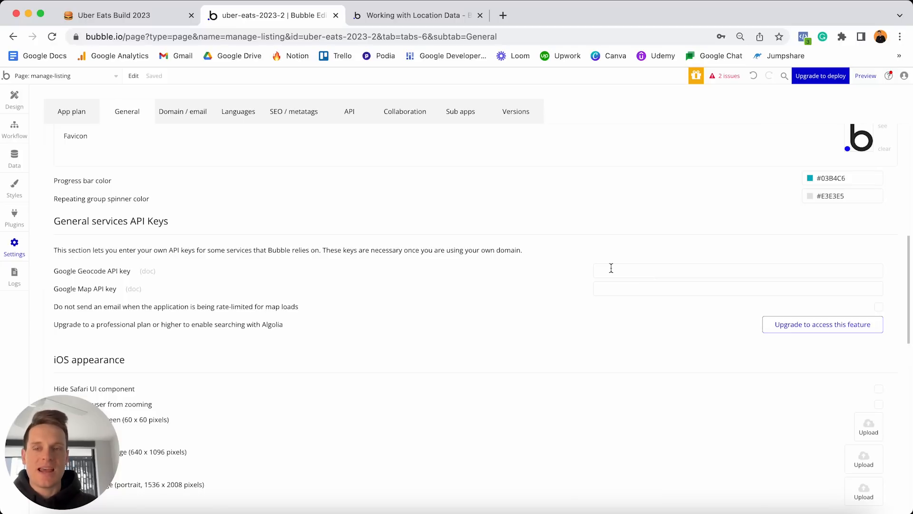
Back in the design editor, give the address search box a corner roundness of 20.
click(21, 97)
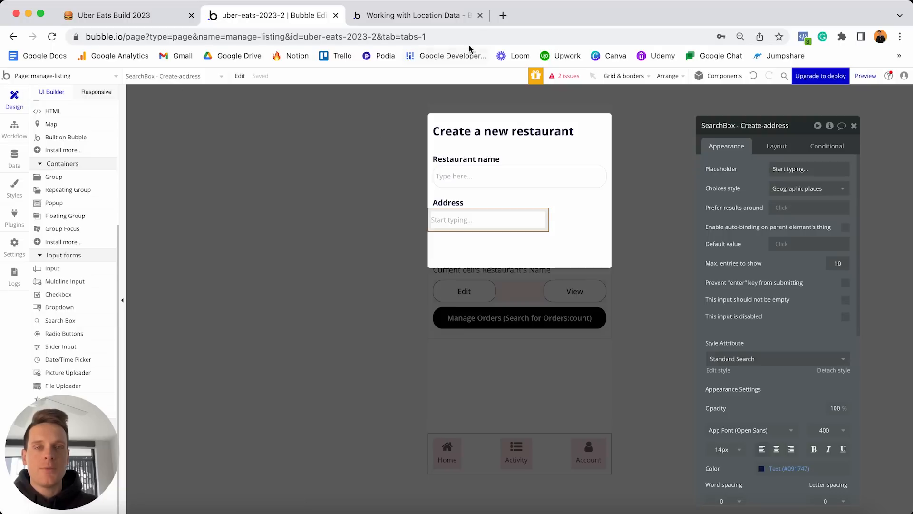
click(480, 16)
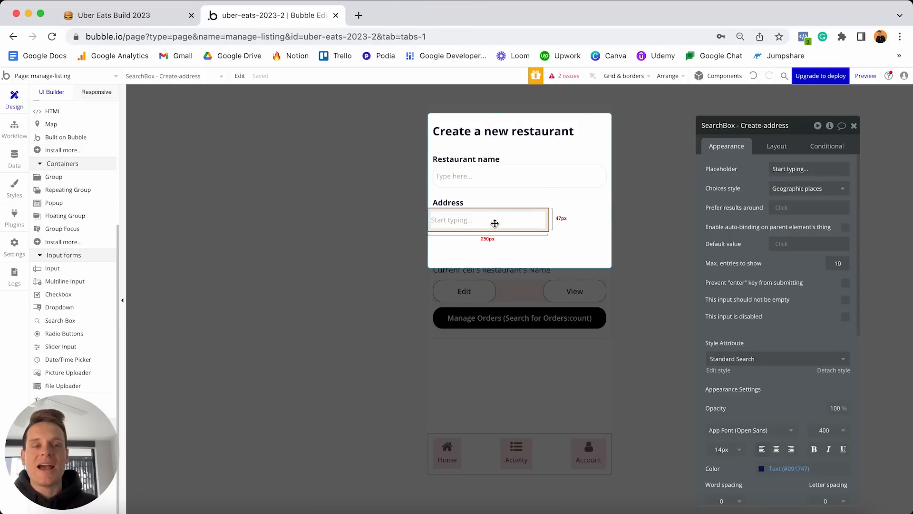
scroll(792, 201, down, 5)
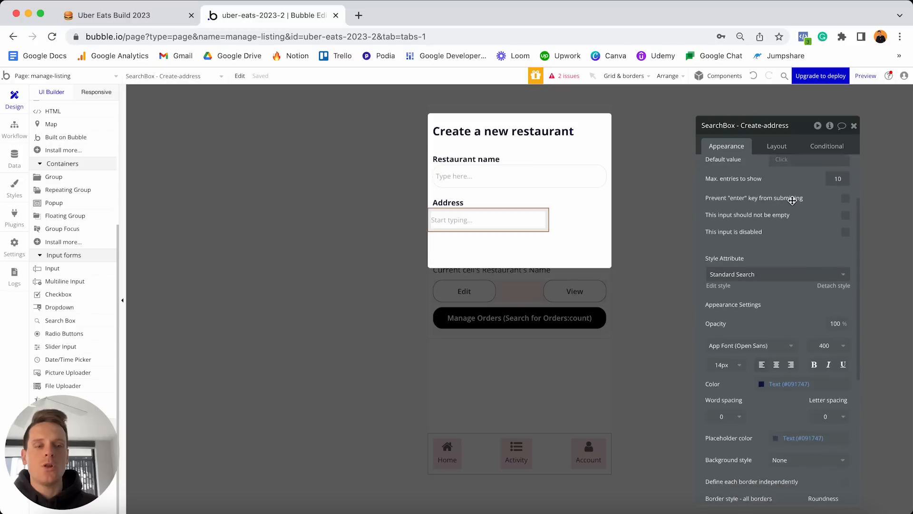
scroll(774, 290, down, 3)
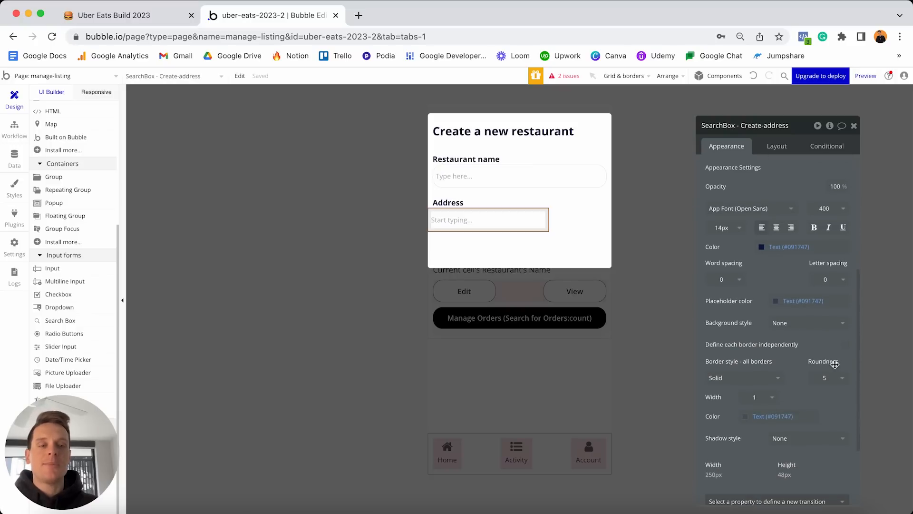
click(833, 379)
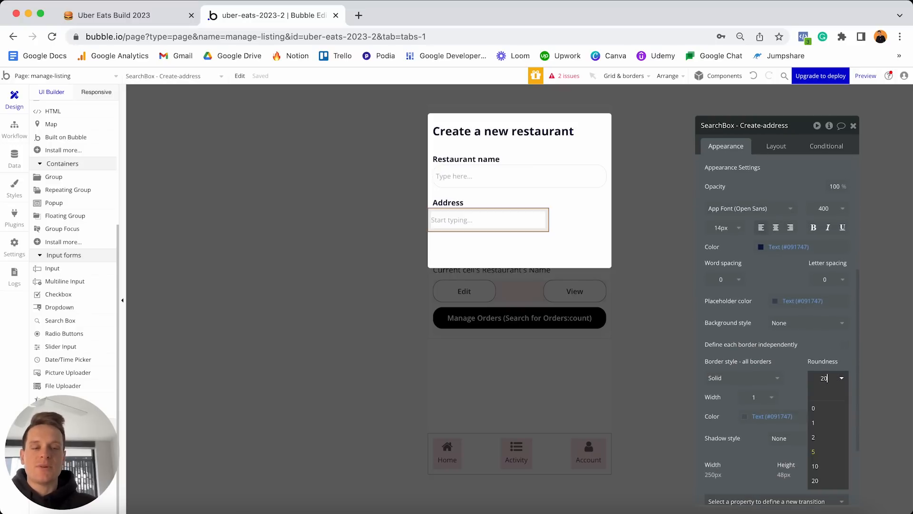
click(814, 480)
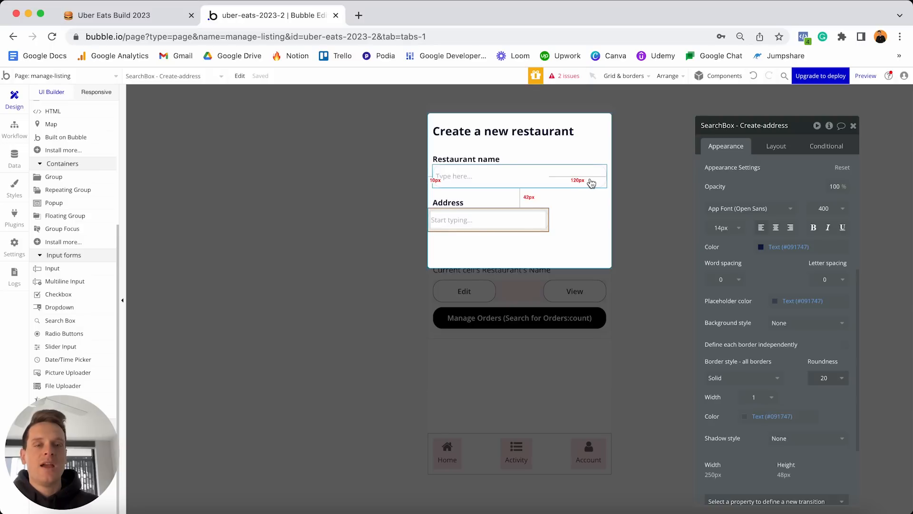
Make the search box width stretch from a 0 minimum, with 10 px left and right margins.
click(776, 145)
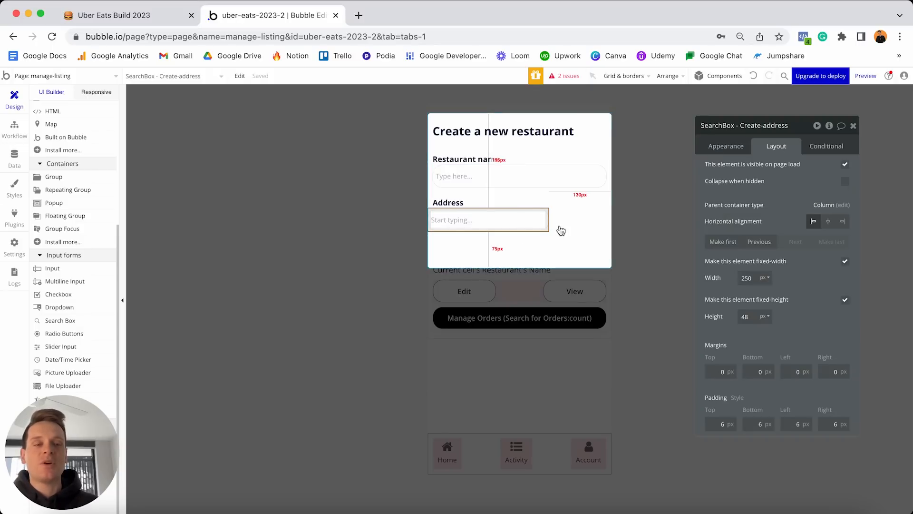
click(846, 264)
click(759, 278)
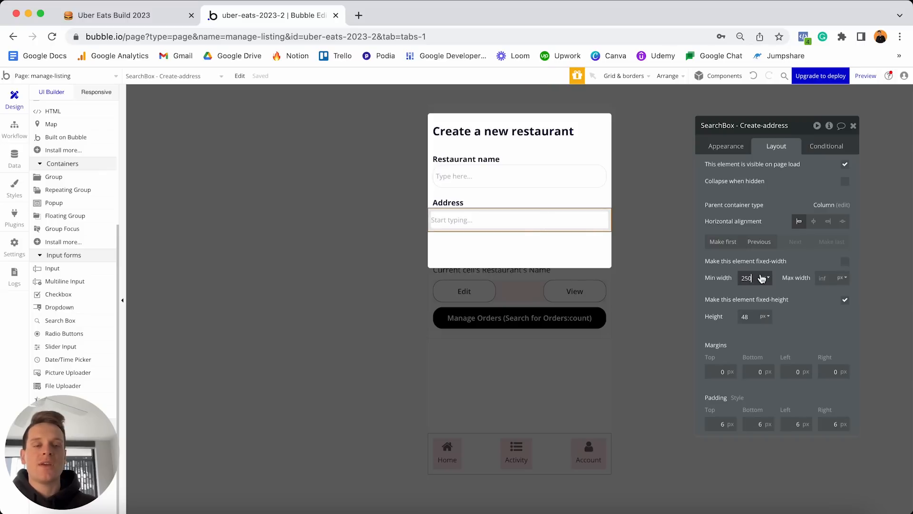
key(BackSpace)
key(BackSpace)
key(BackSpace)
text(0)
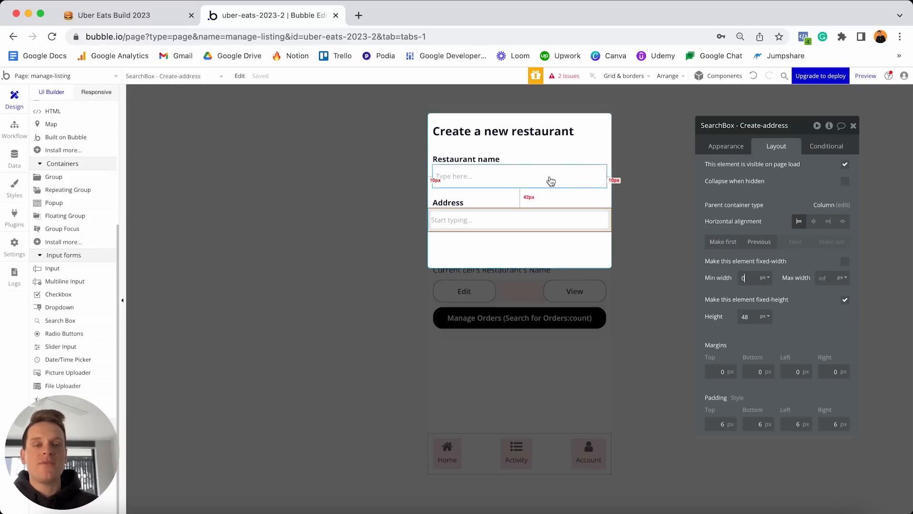
click(791, 371)
text(1)
click(820, 371)
text(1)
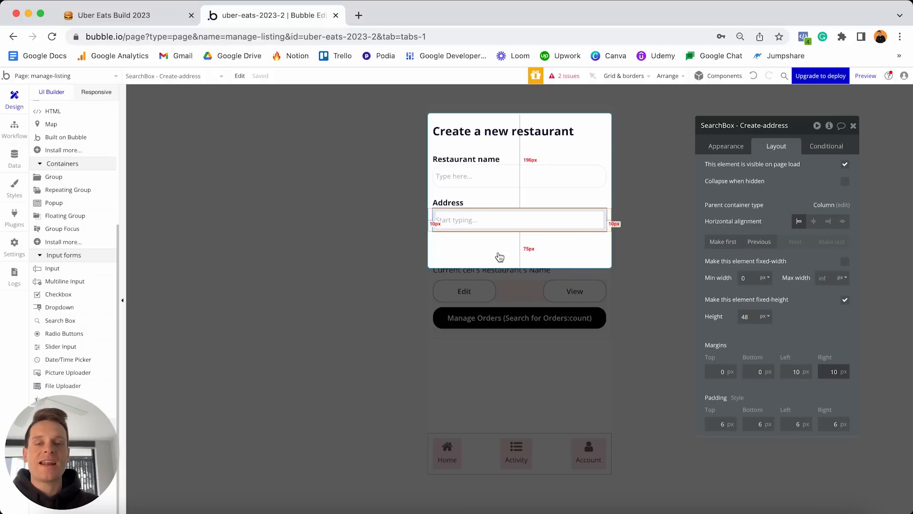
click(448, 202)
Duplicate the Address label below the search box and retitle it 'Categories'.
key(super+c)
key(super+v)
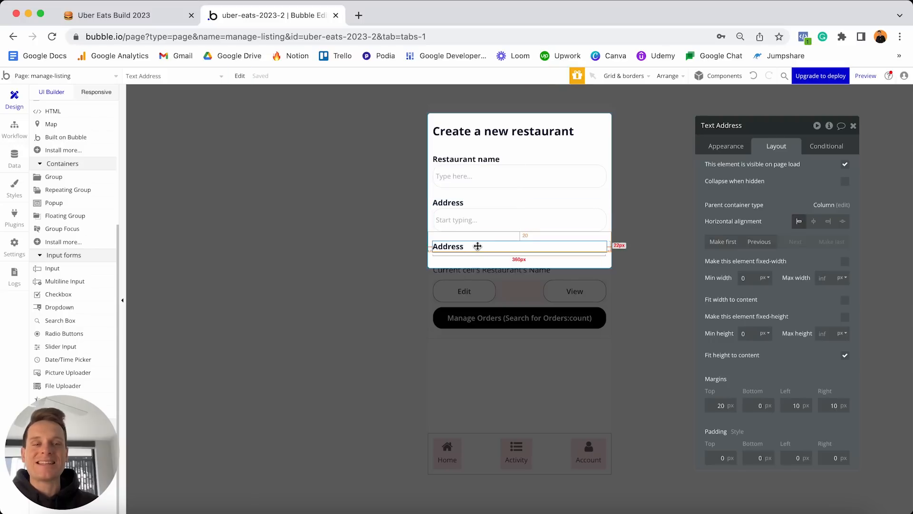
click(722, 146)
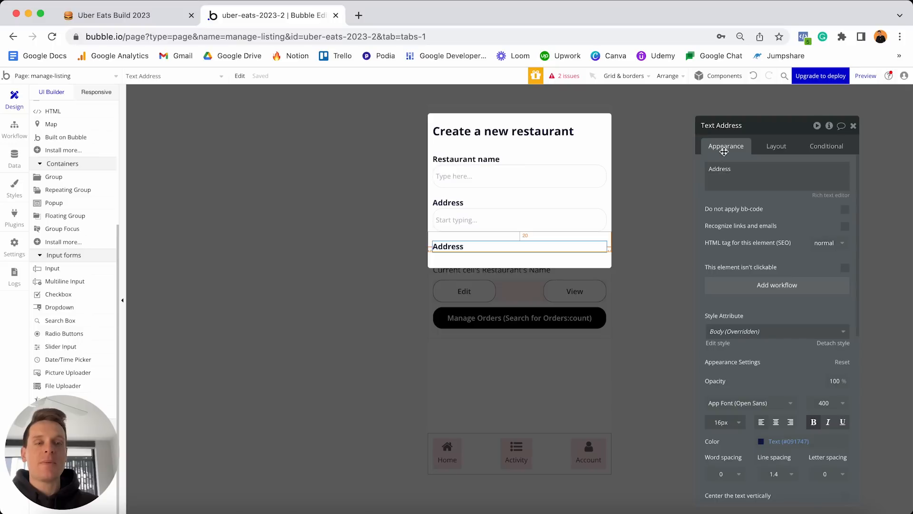
double_click(735, 168)
text(Cate)
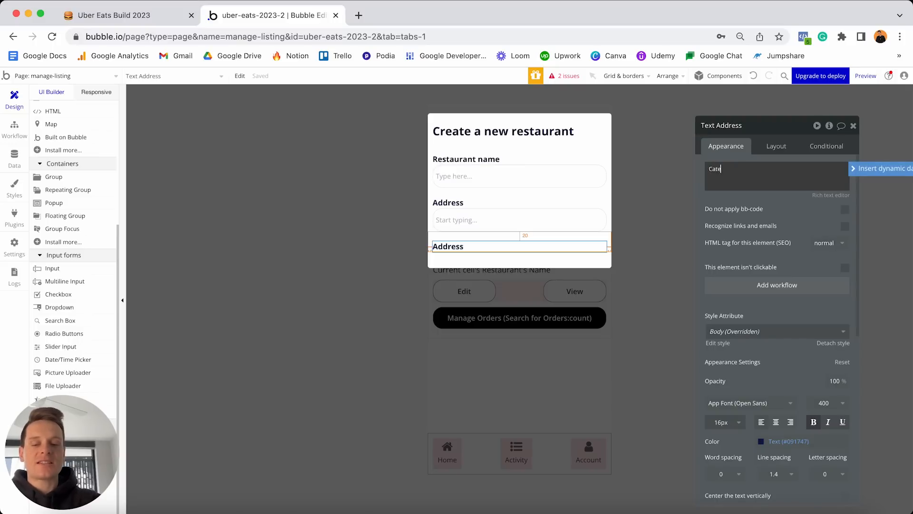
text(gories)
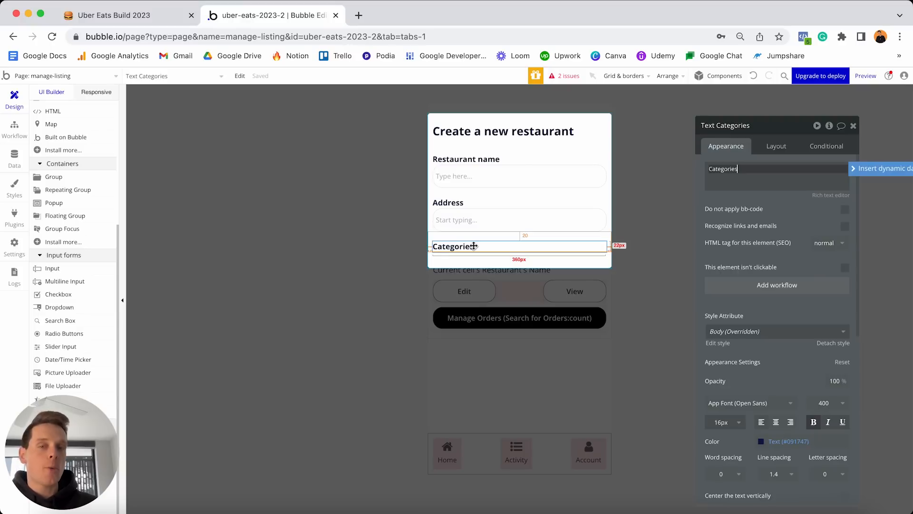
click(14, 160)
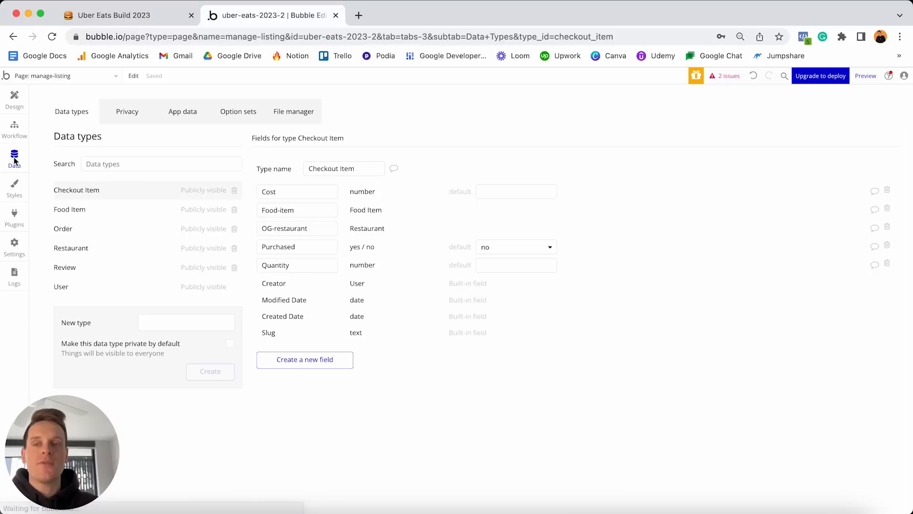
Browse the options in the Categories option set, then return to the Design tab.
click(242, 113)
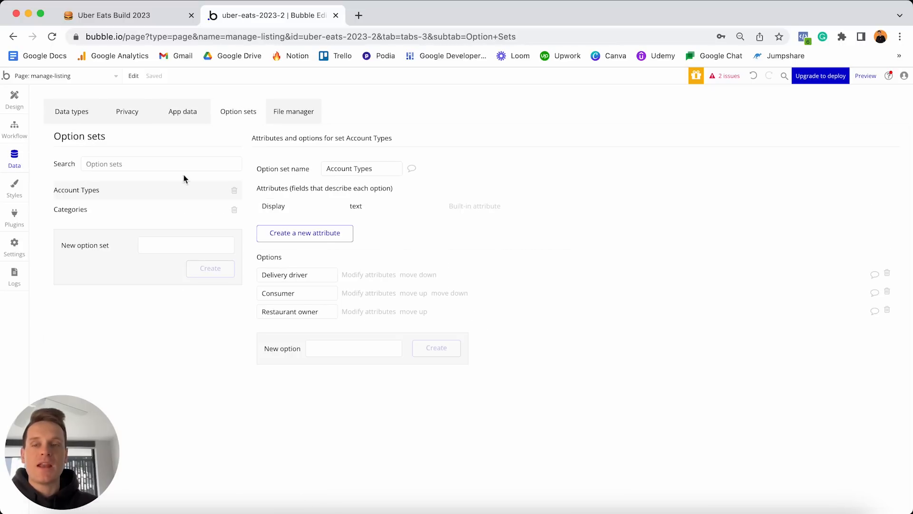
click(153, 212)
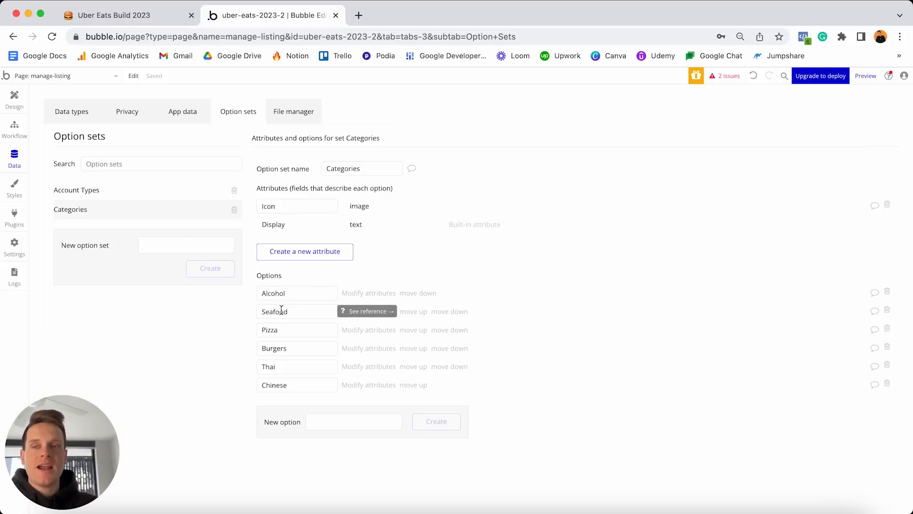
click(15, 105)
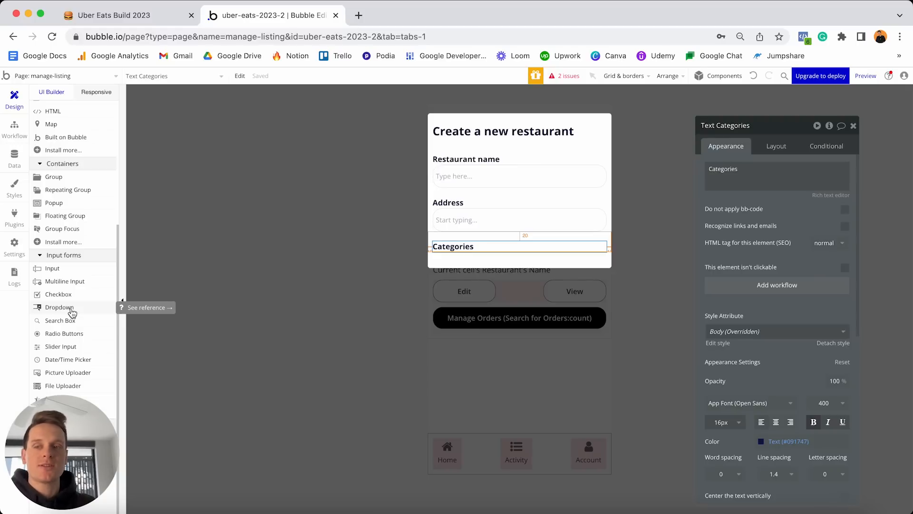
Search plugins for 'multi' and install the Multiselect Dropdown plugin.
click(14, 217)
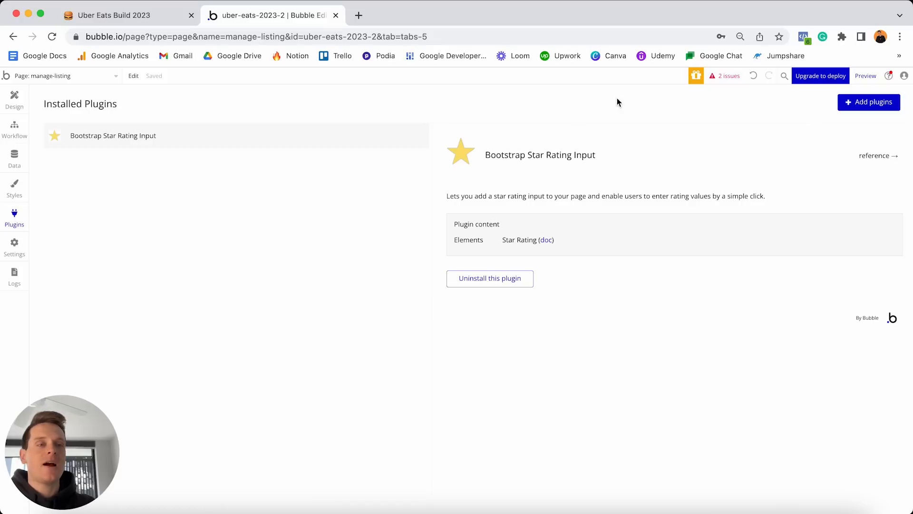
click(861, 101)
text(m)
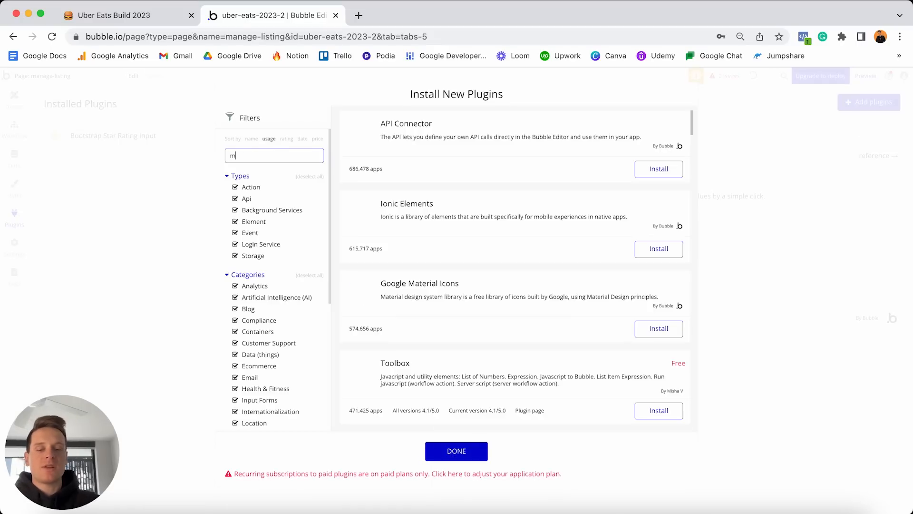
text(ulti)
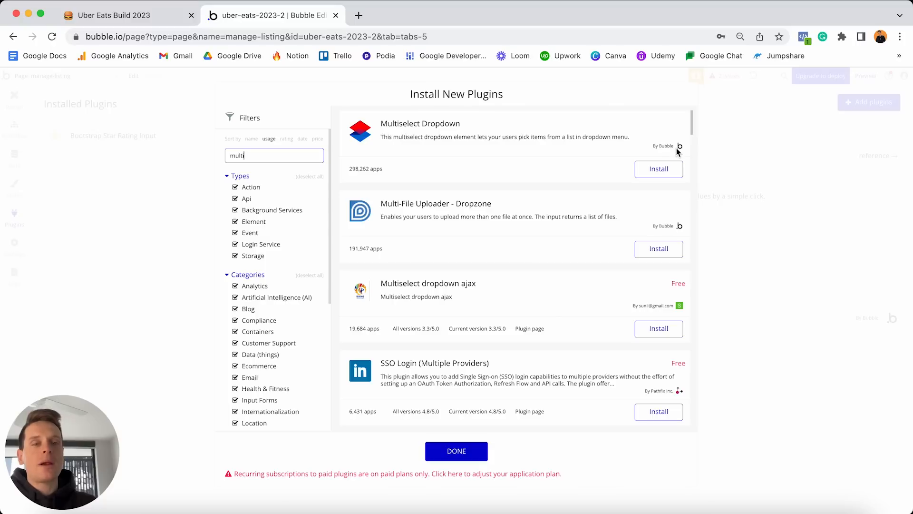
click(659, 168)
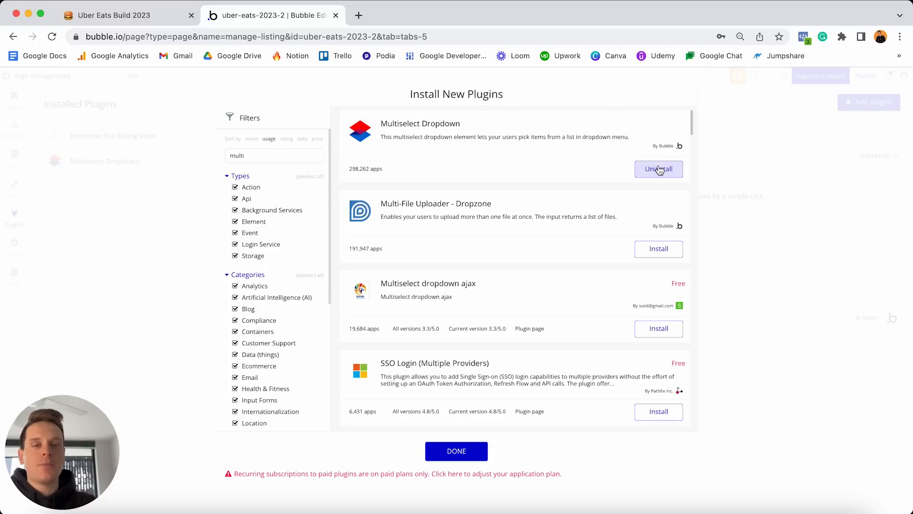
click(452, 450)
click(14, 97)
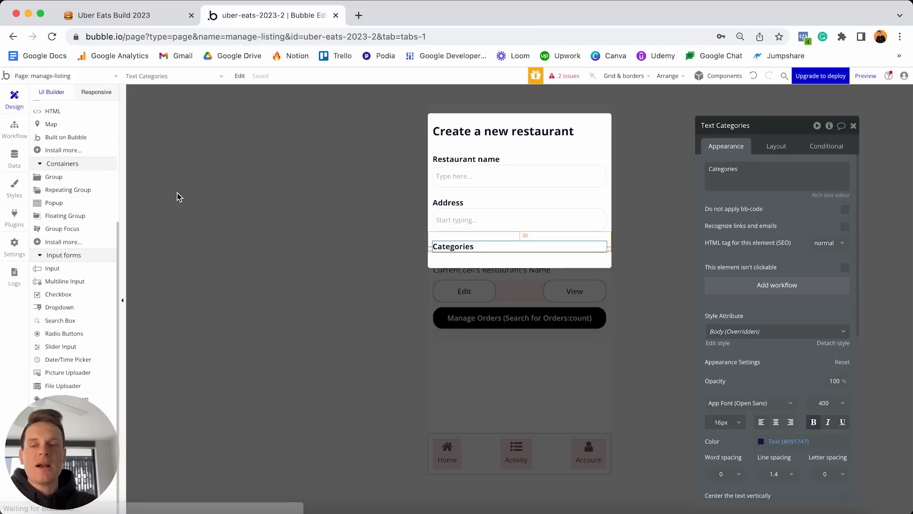
Place a multi dropdown under Categories and name it 'Multidropdown - Create-categories'.
scroll(114, 215, down, 1)
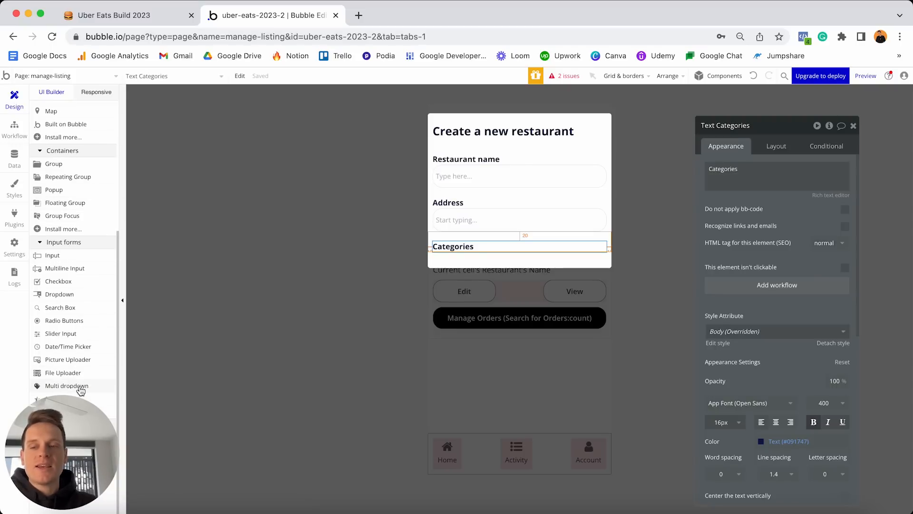
drag(80, 390, 459, 254)
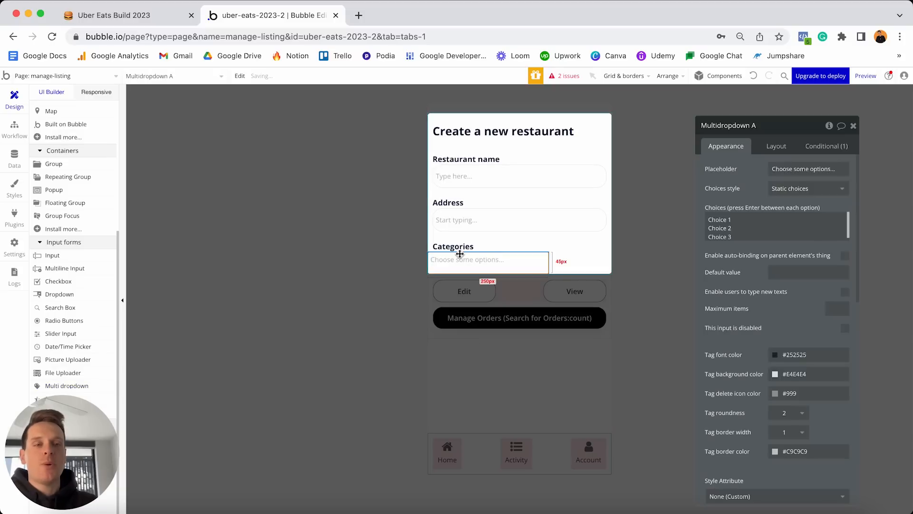
click(766, 130)
key(BackSpace)
key(BackSpace)
text(- Create-categories)
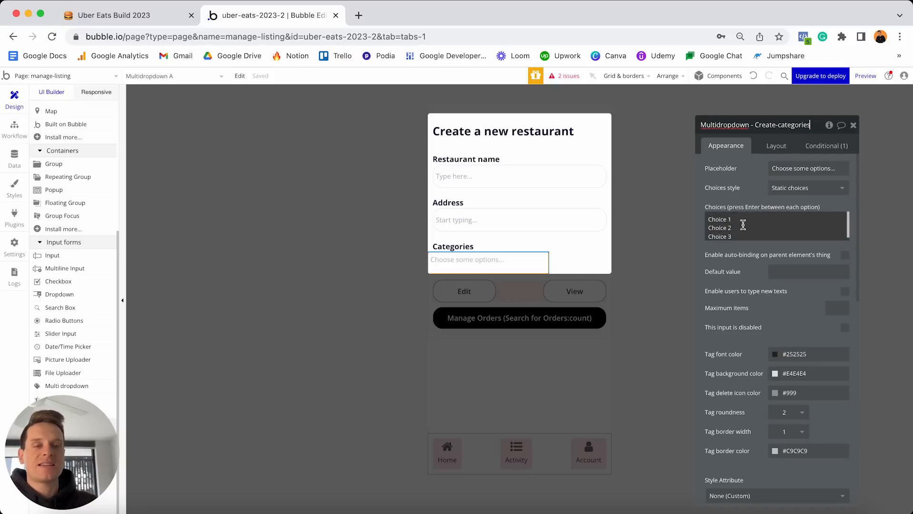
Set dynamic choices of type Categories from All Categories, captioned by each option's Display.
click(776, 191)
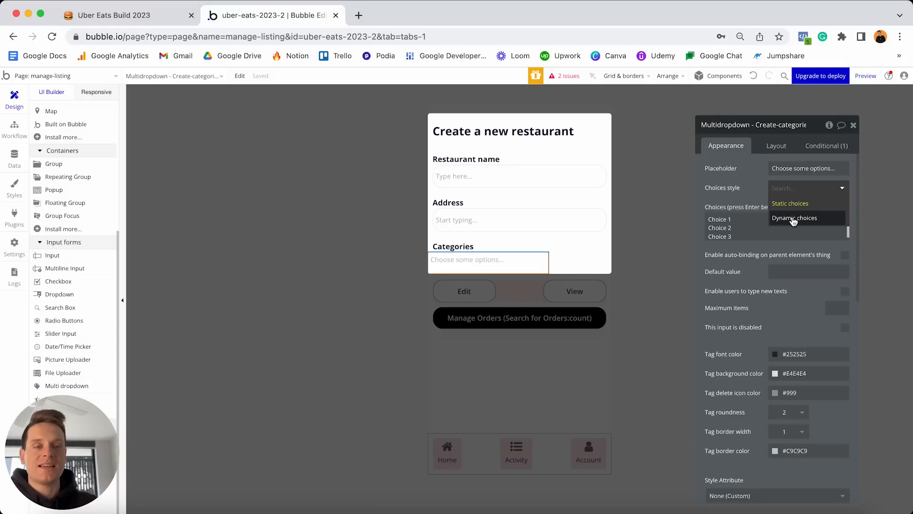
click(798, 220)
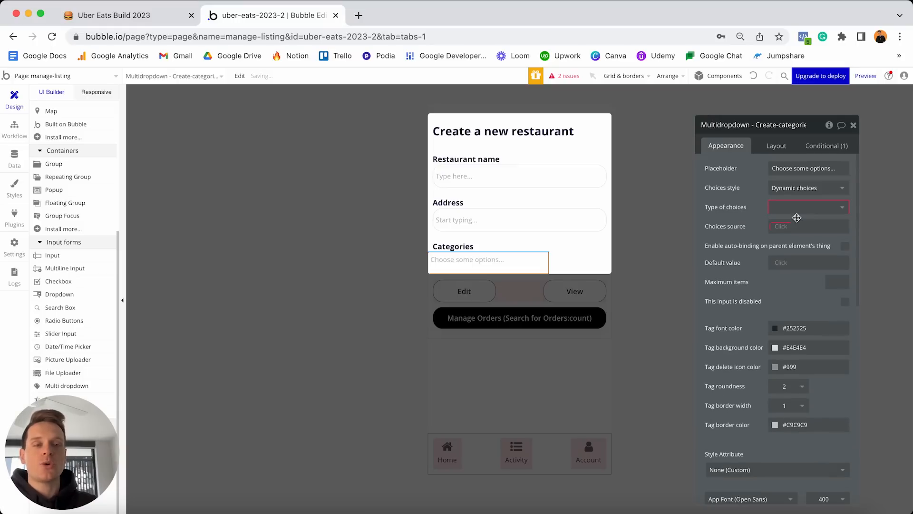
click(780, 209)
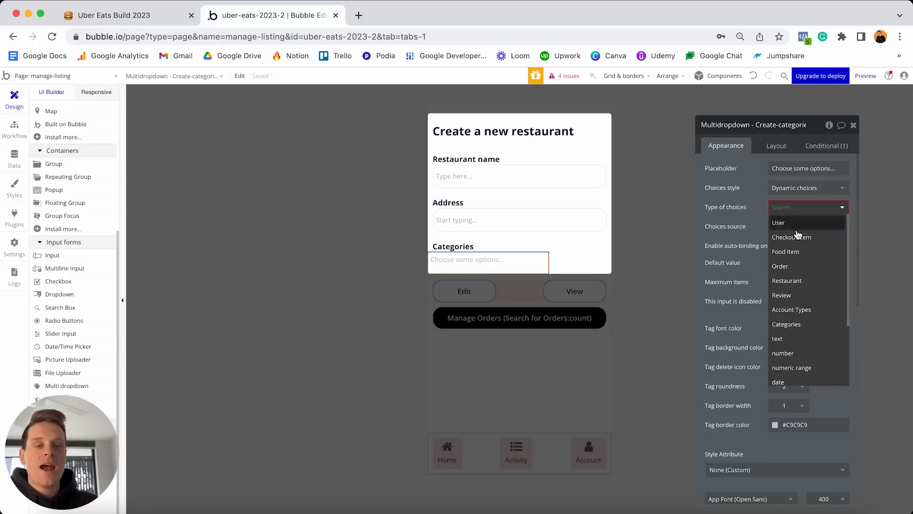
click(787, 323)
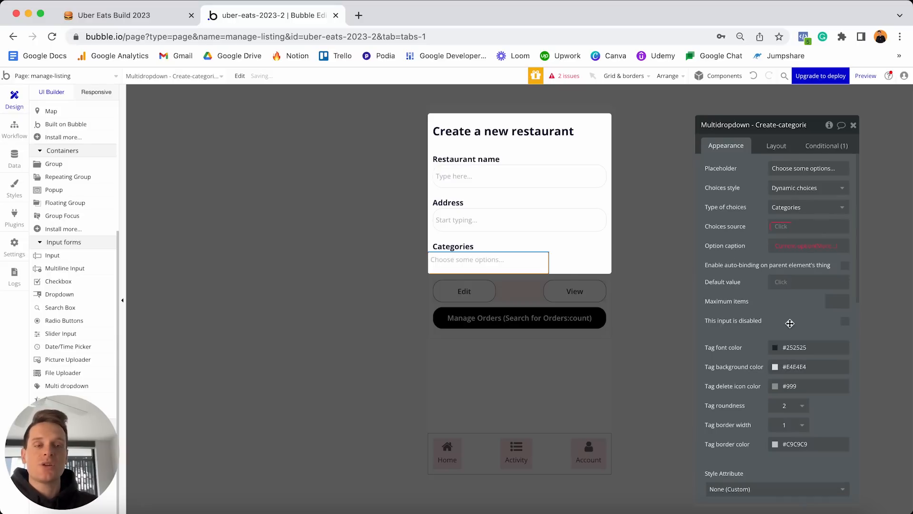
click(779, 228)
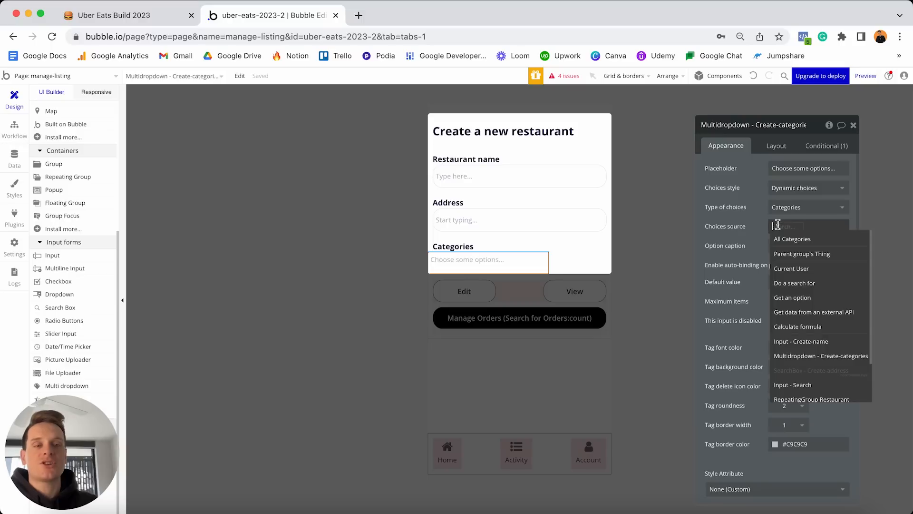
click(802, 242)
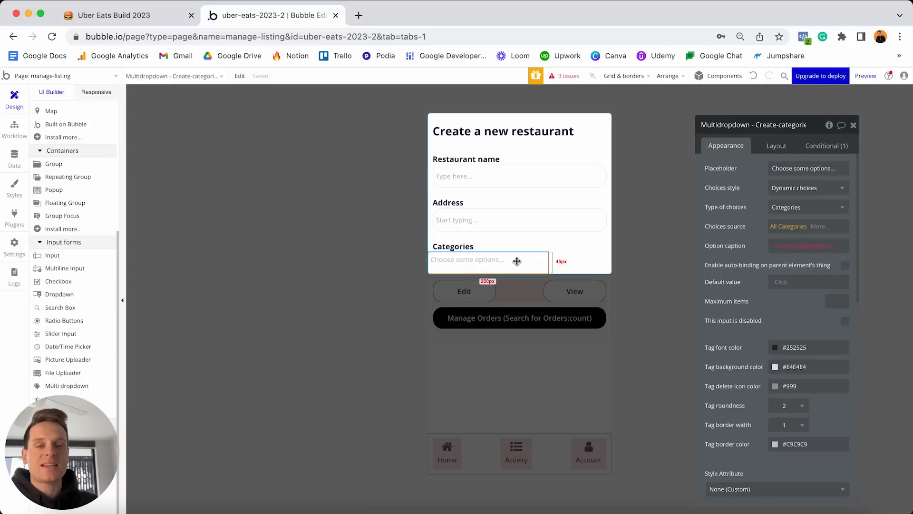
click(814, 246)
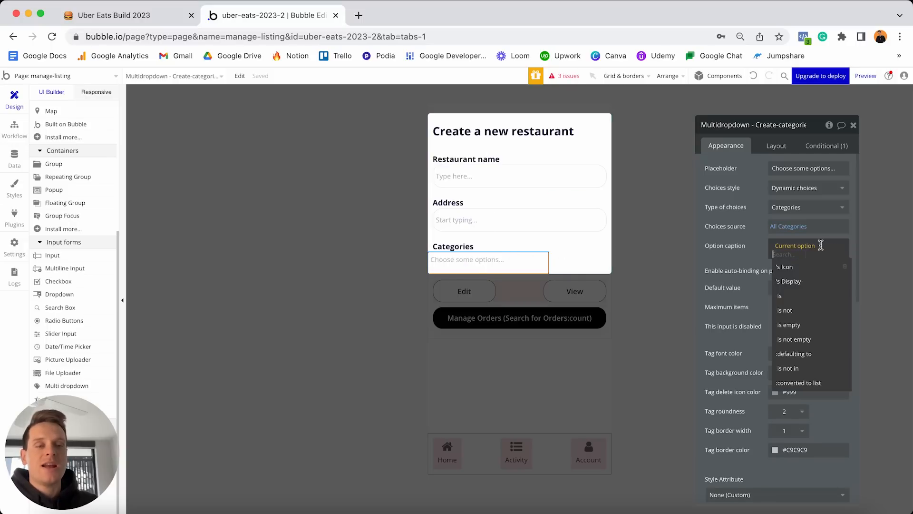
click(789, 281)
click(749, 257)
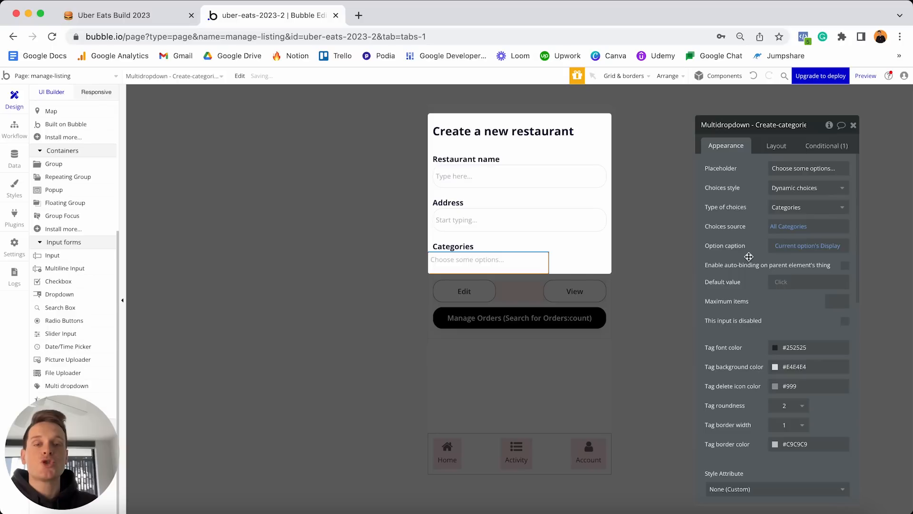
Give the multi dropdown a corner roundness of 20.
scroll(756, 248, down, 10)
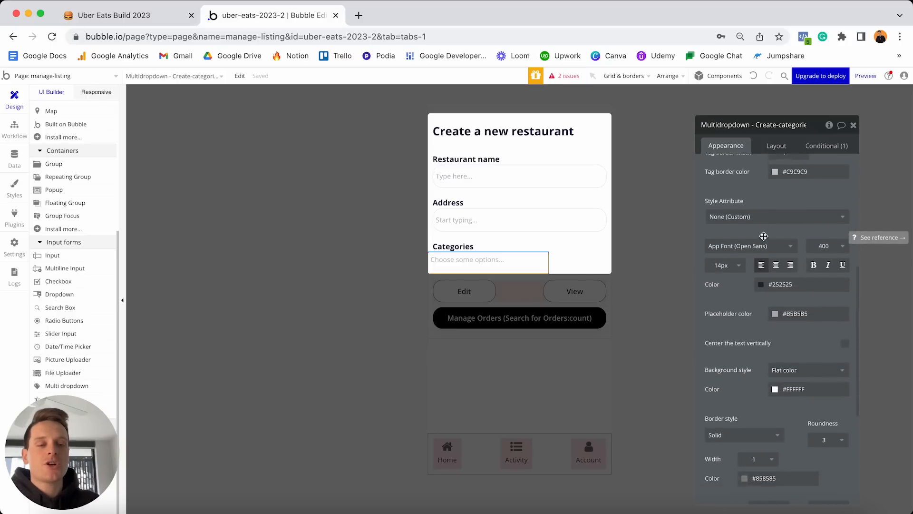
click(837, 326)
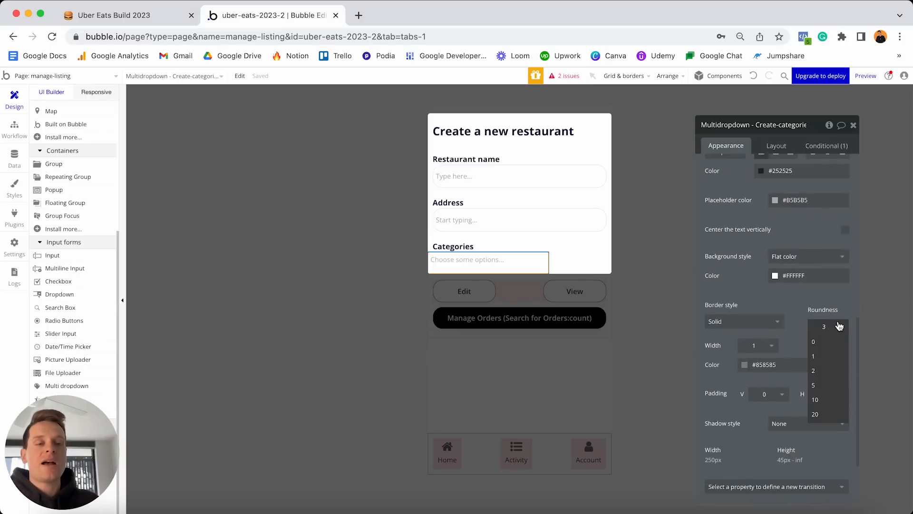
text(20)
key(Return)
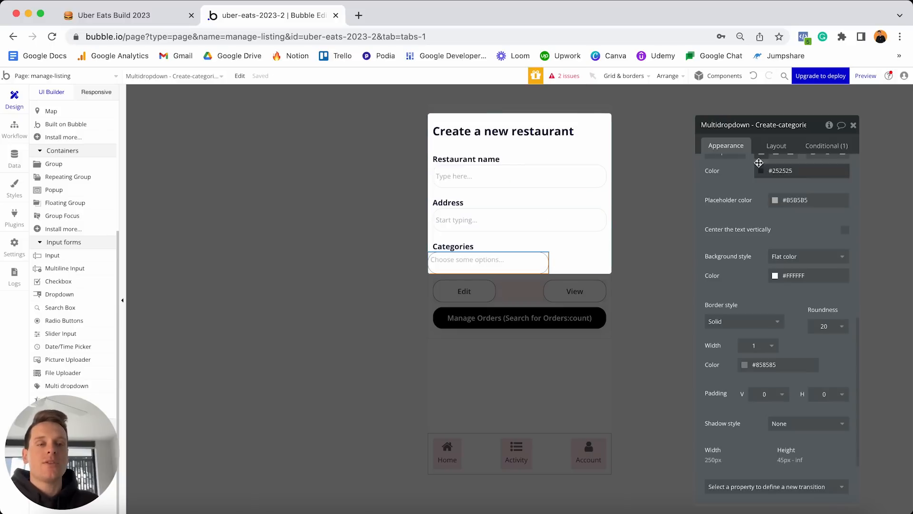
click(774, 145)
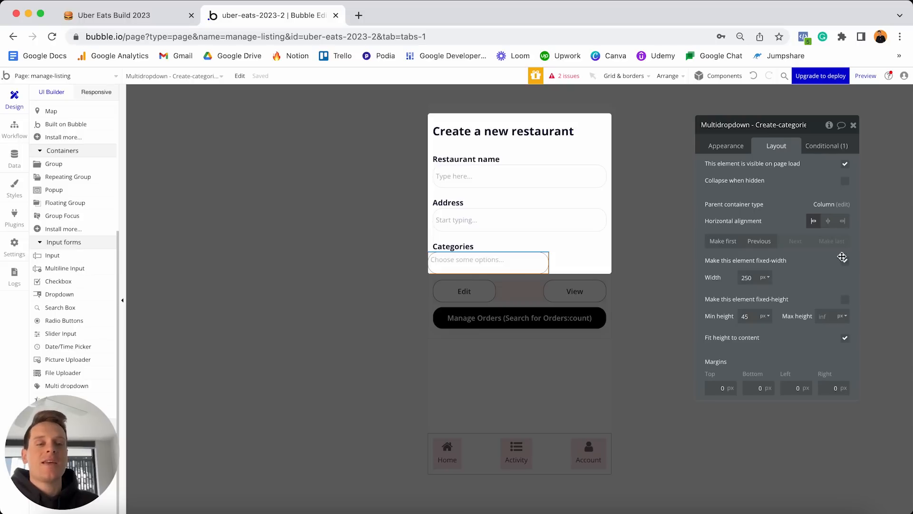
Make the multi dropdown's width flexible from 0 and set its minimum height to 48.
click(845, 261)
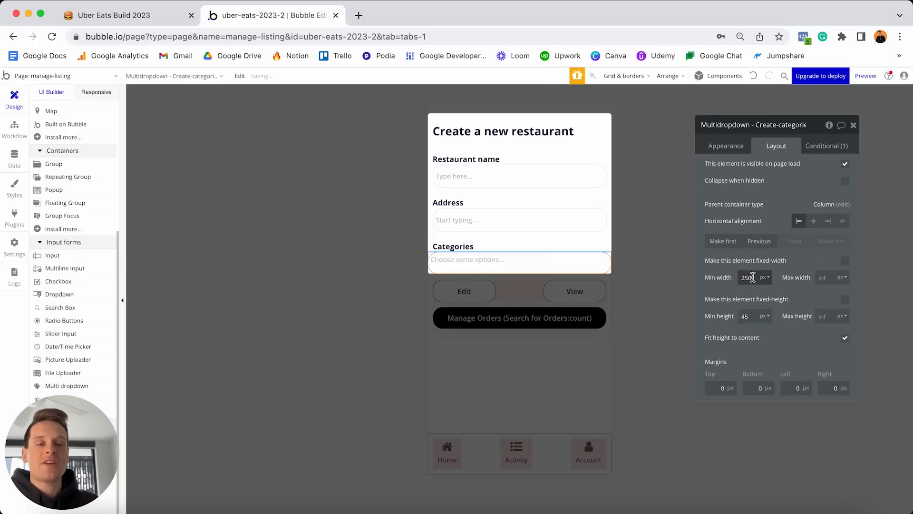
double_click(756, 276)
text(0)
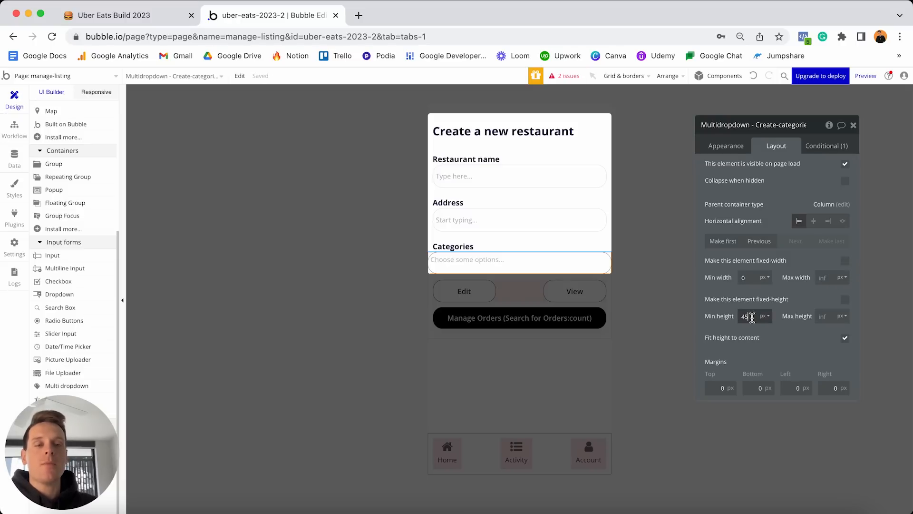
double_click(756, 316)
text(48)
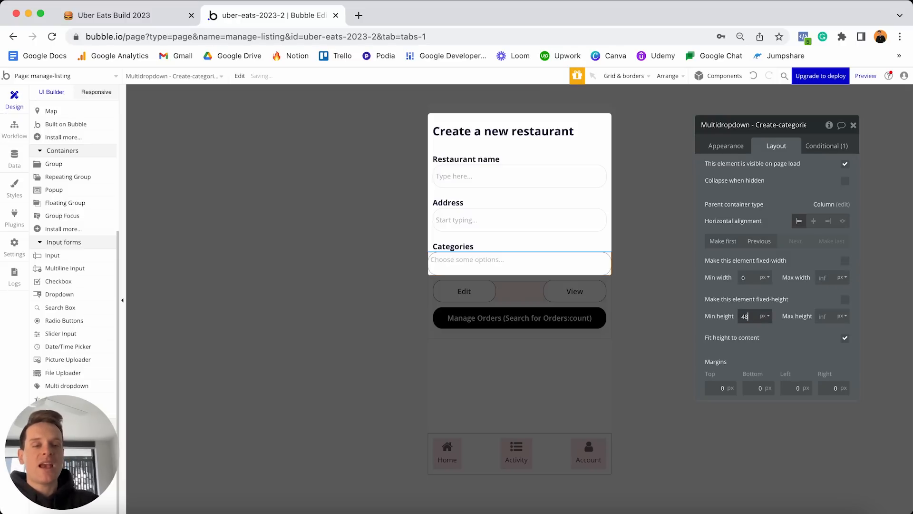
Compare with the Address and Restaurant name fields, then set the dropdown's left margin to 10.
click(589, 227)
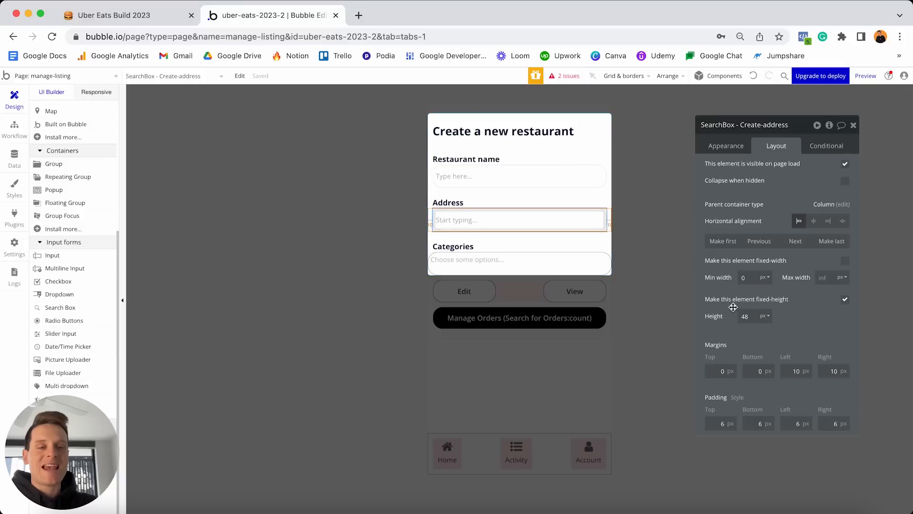
click(580, 176)
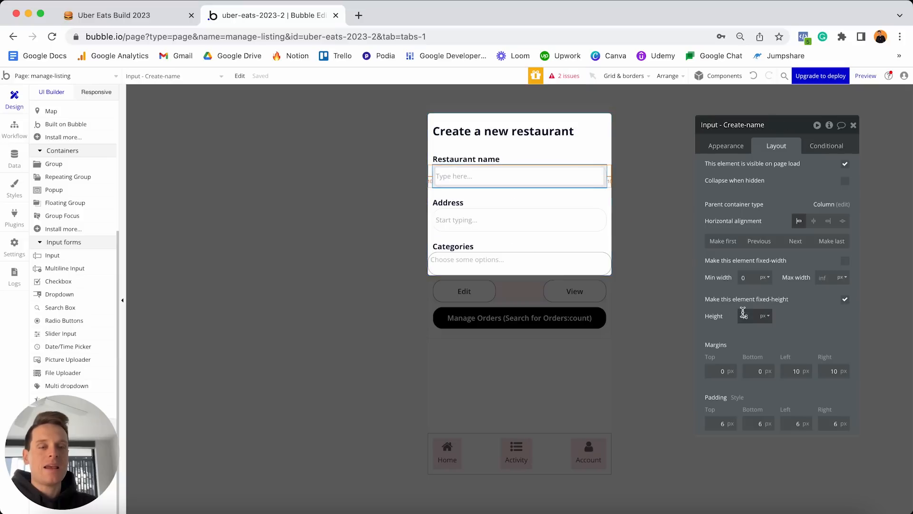
click(574, 260)
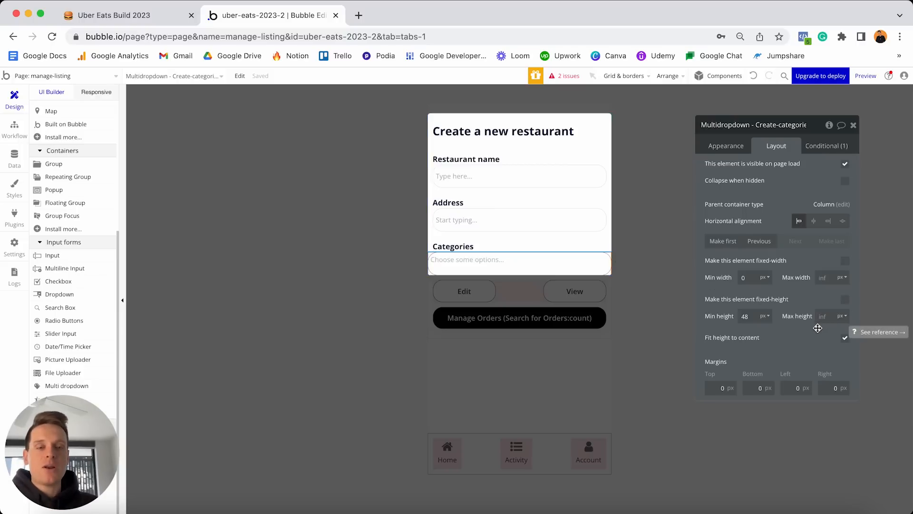
click(792, 388)
text(10)
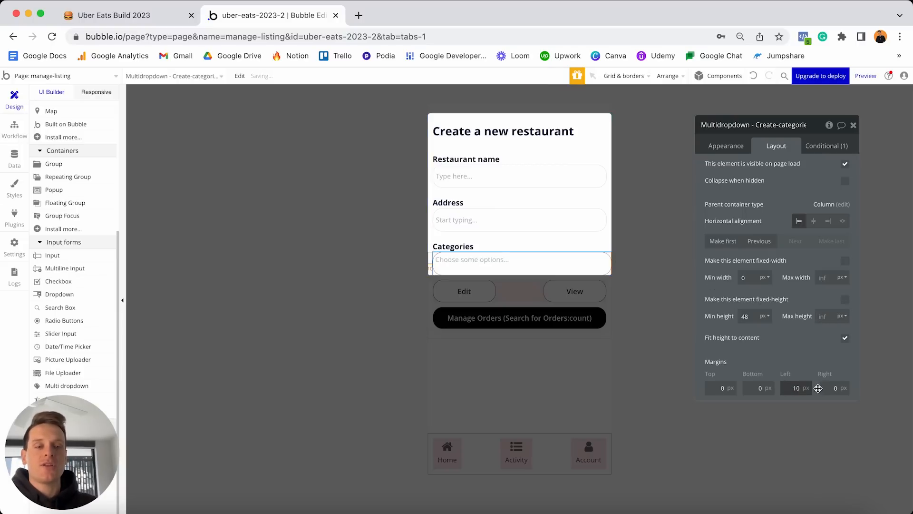
click(820, 386)
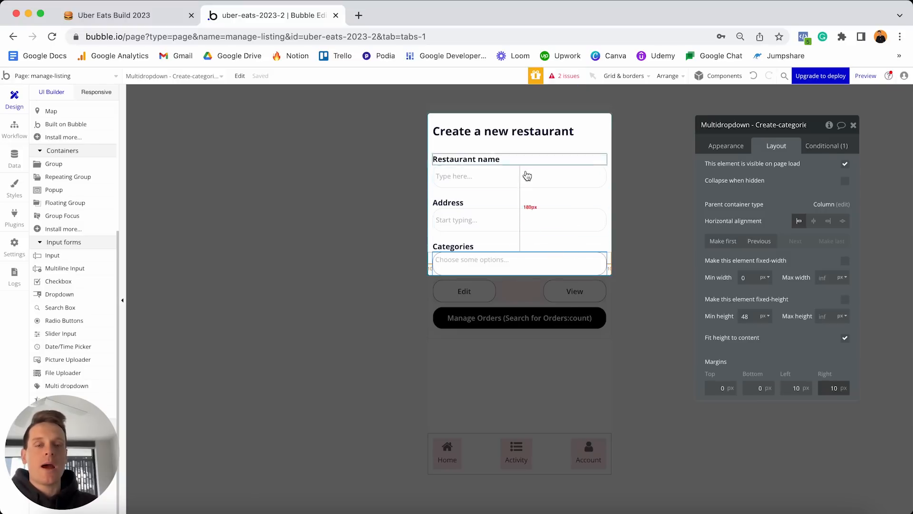
Copy the Categories label below the field as a 'Description' label and add a multiline input beneath Categories.
click(504, 250)
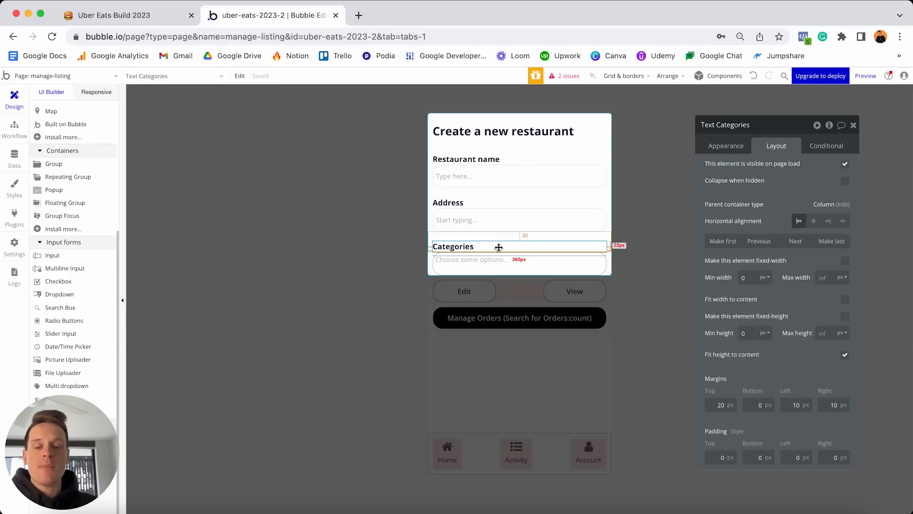
drag(498, 247, 482, 292)
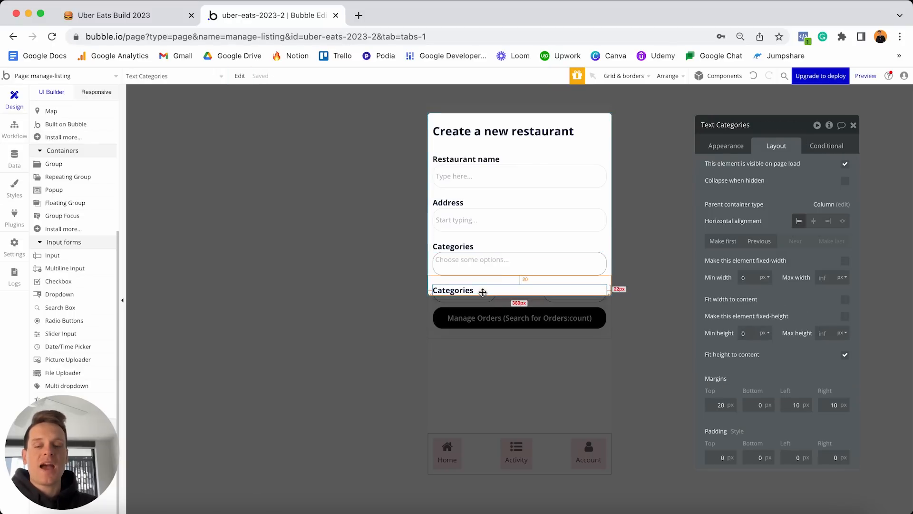
click(723, 147)
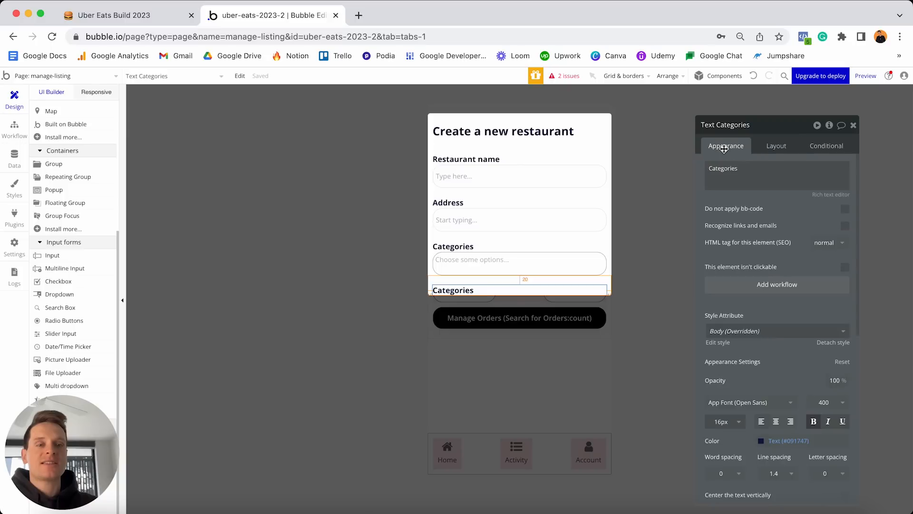
double_click(741, 170)
text(Description)
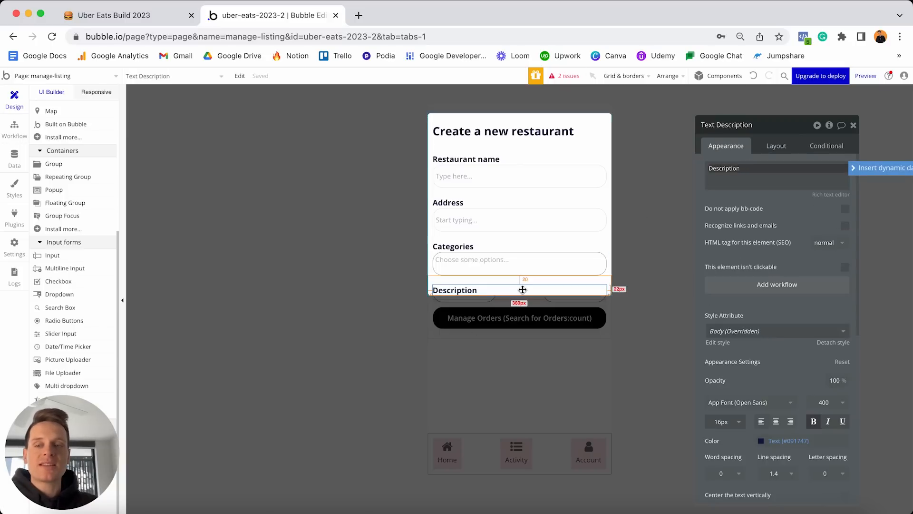
click(71, 269)
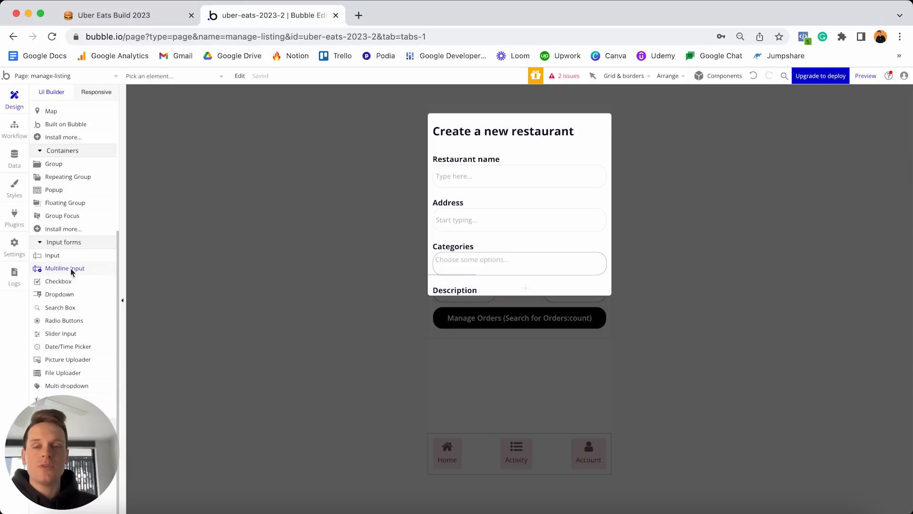
click(525, 285)
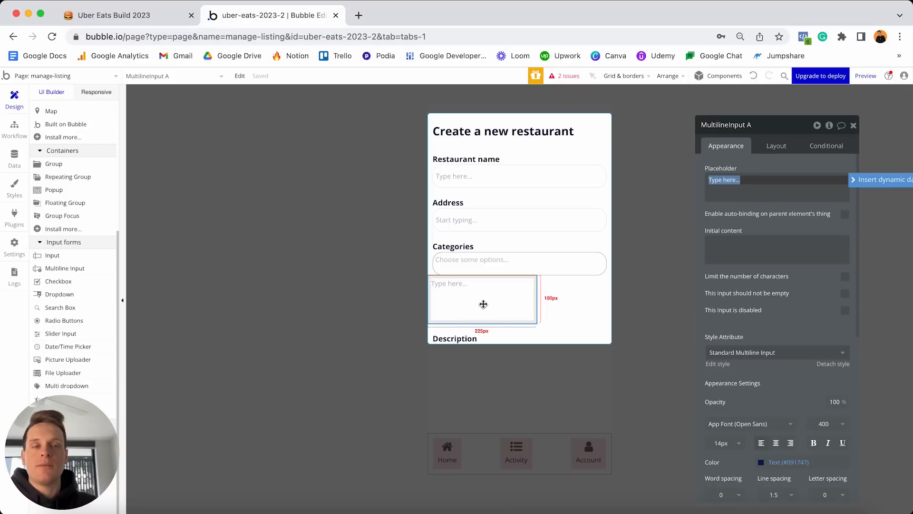
Rename the input 'MultilineInput - Create-description' and set its corner roundness to 20.
click(757, 125)
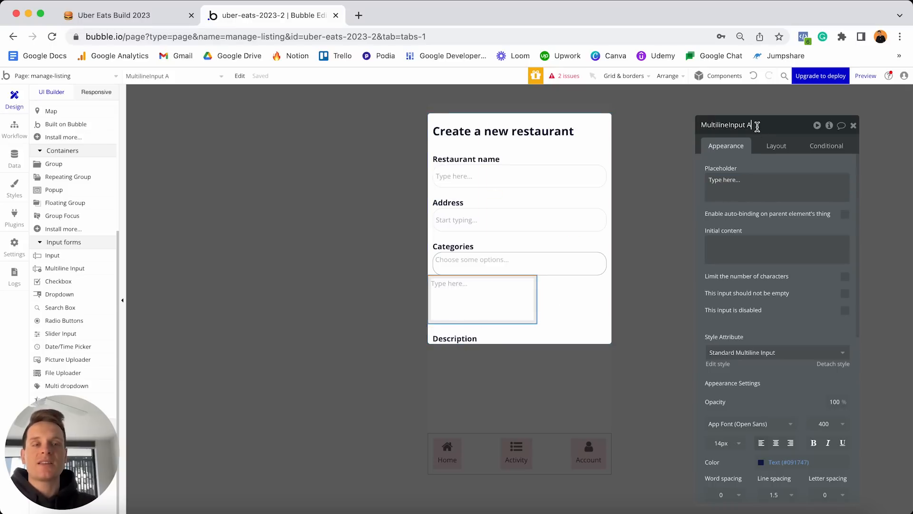
text(- Create-description)
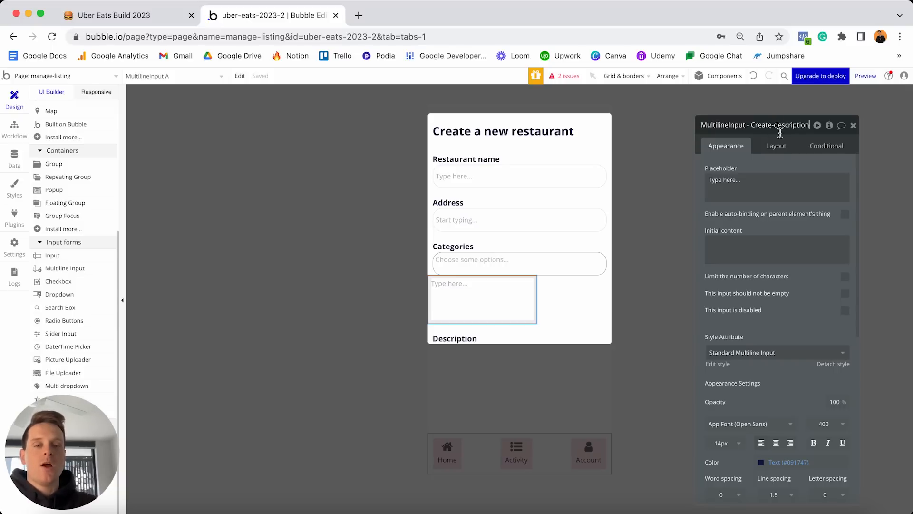
scroll(784, 219, down, 5)
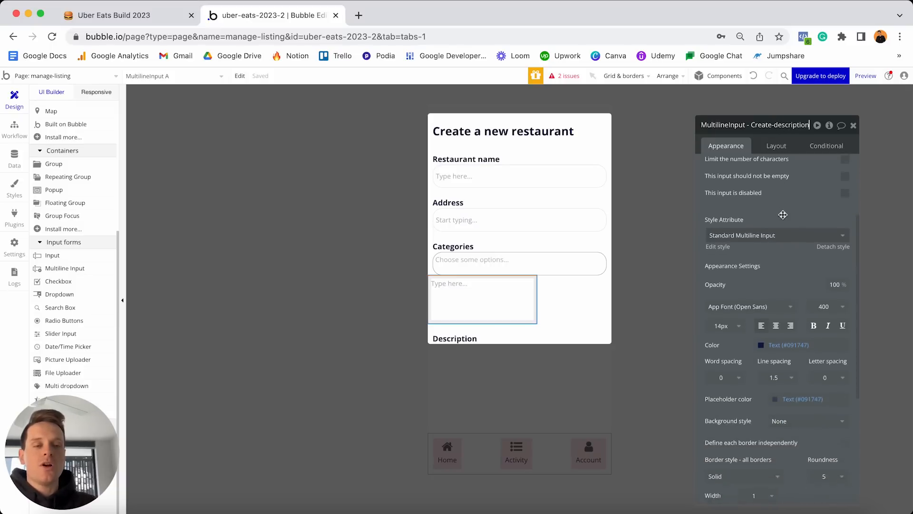
click(836, 402)
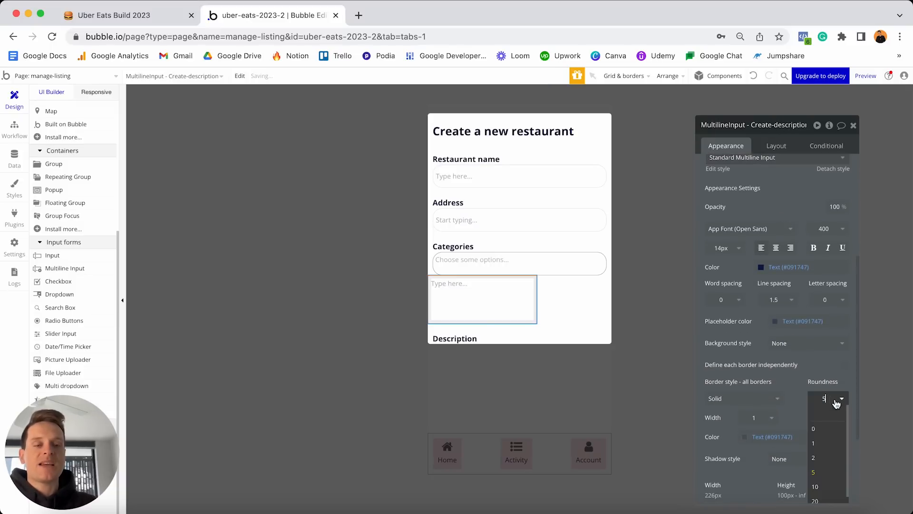
click(815, 501)
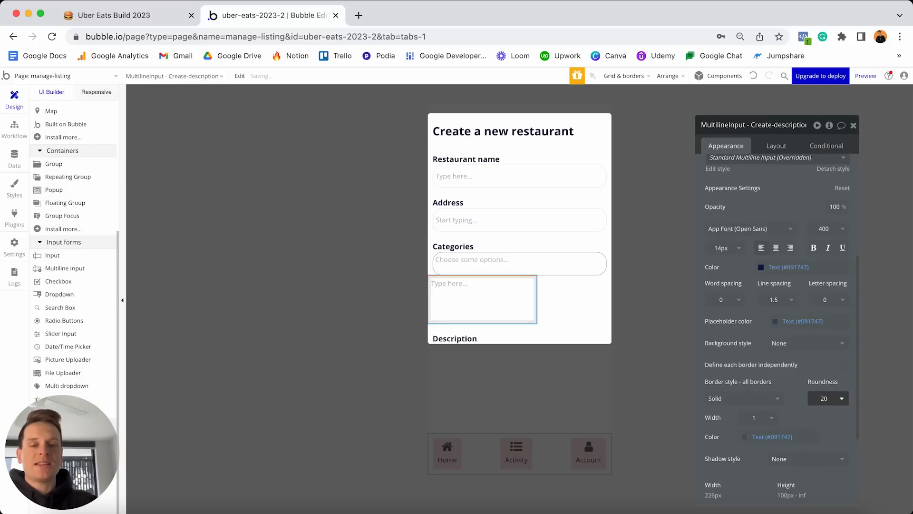
Place the input below Description at full width, with min width 0, min height 48 and 10 px side margins.
click(777, 145)
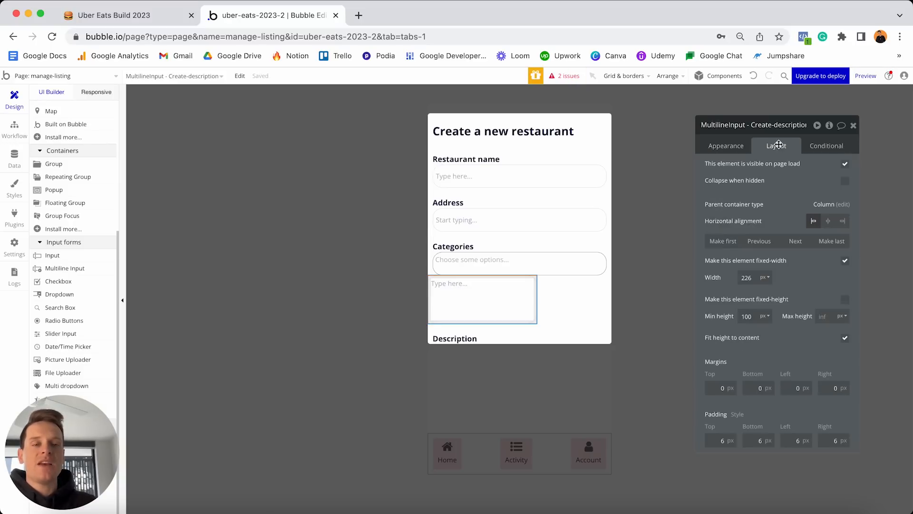
click(795, 242)
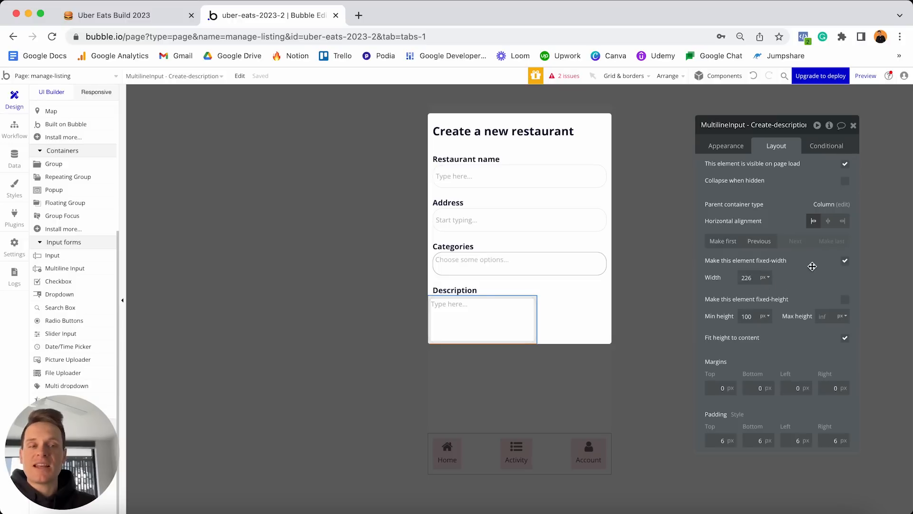
click(845, 263)
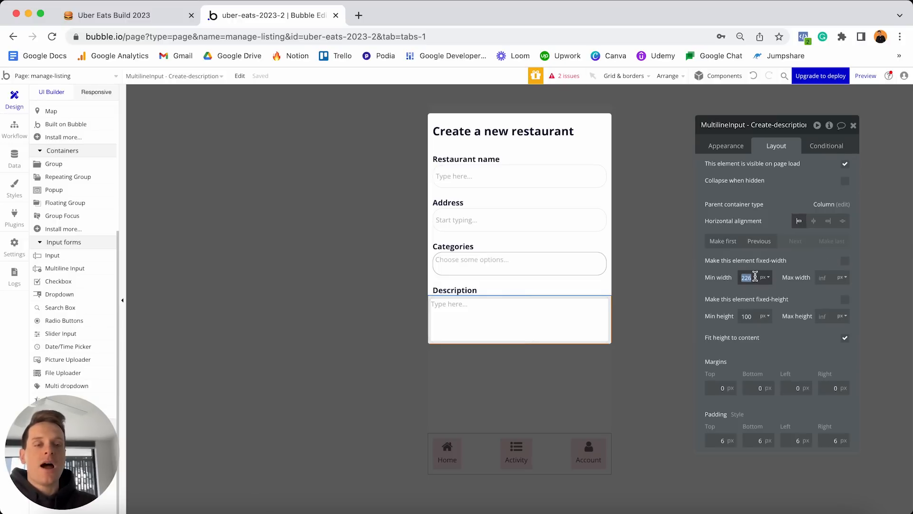
text(0)
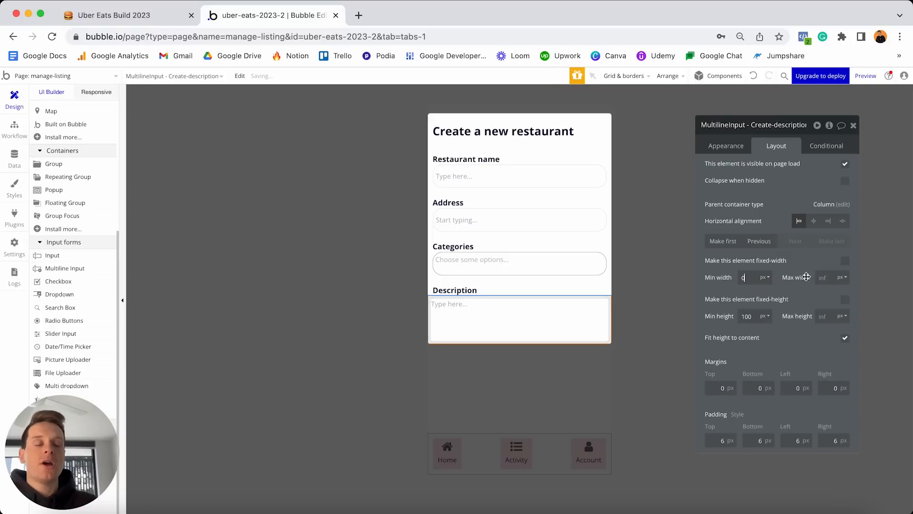
click(750, 316)
text(48)
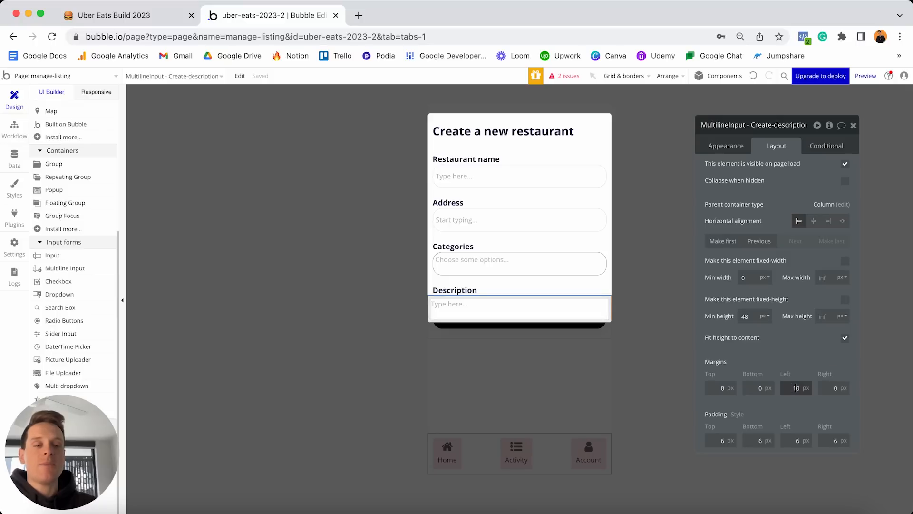
click(828, 388)
text(10)
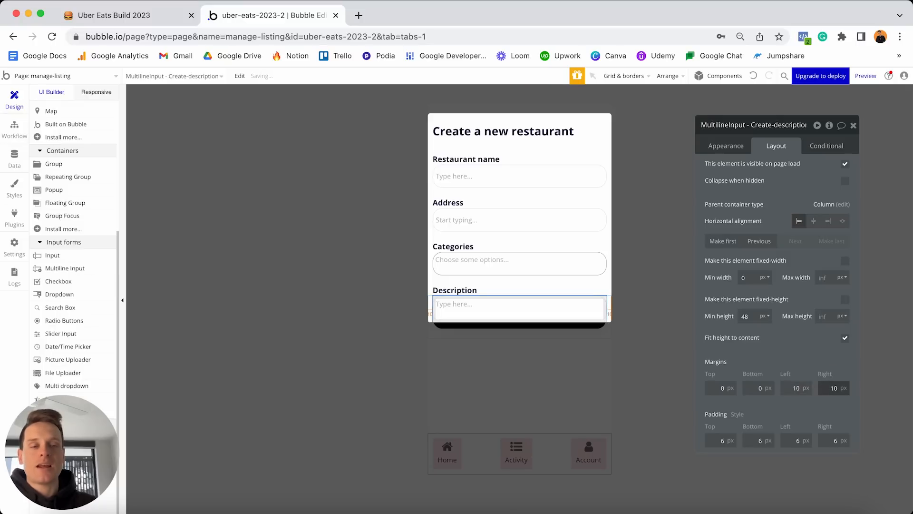
click(520, 307)
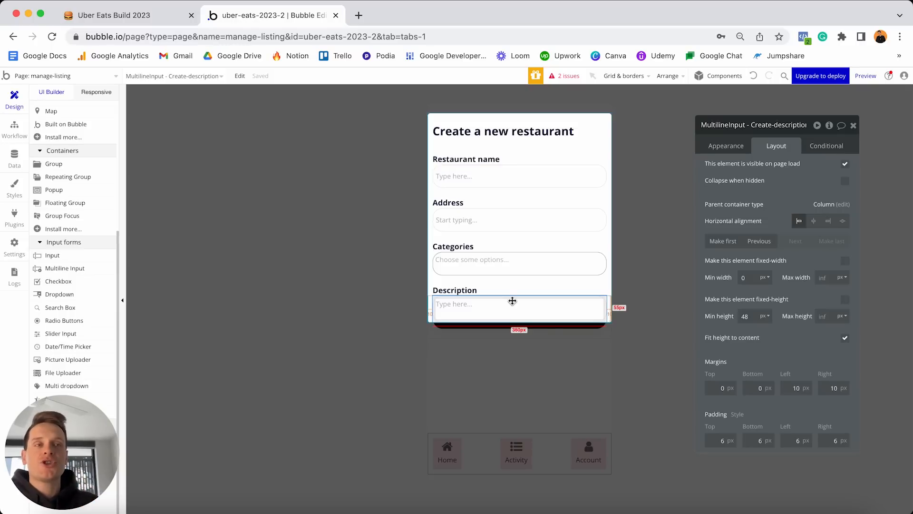
key(ctrl+Up)
click(332, 270)
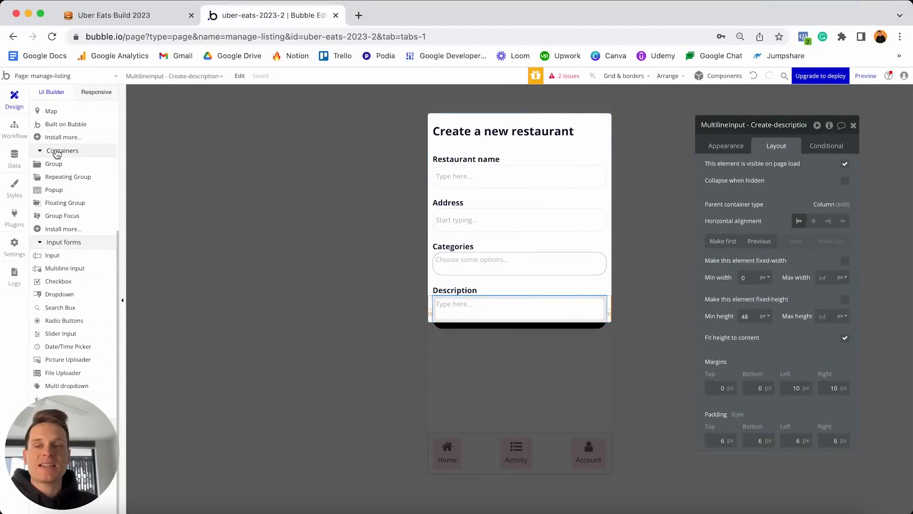
Add a group below Description, detach its style and give it a flat light pink background.
click(58, 164)
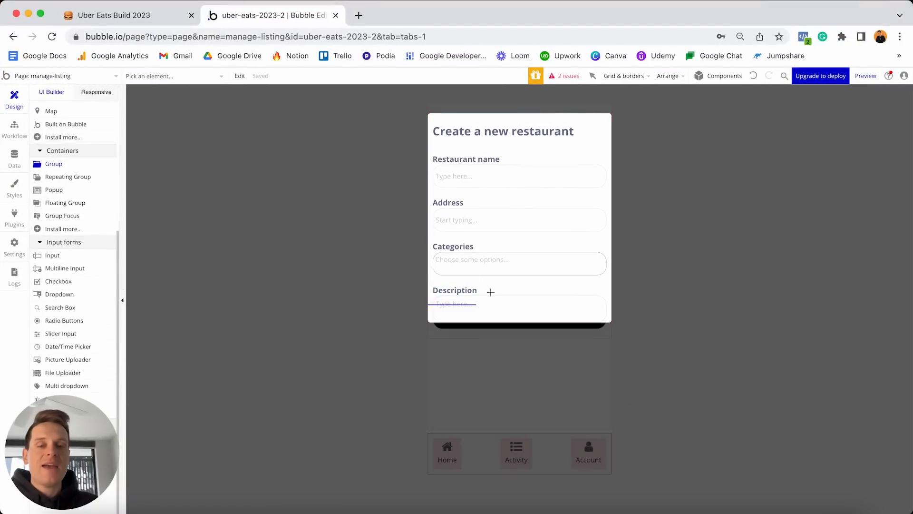
click(491, 292)
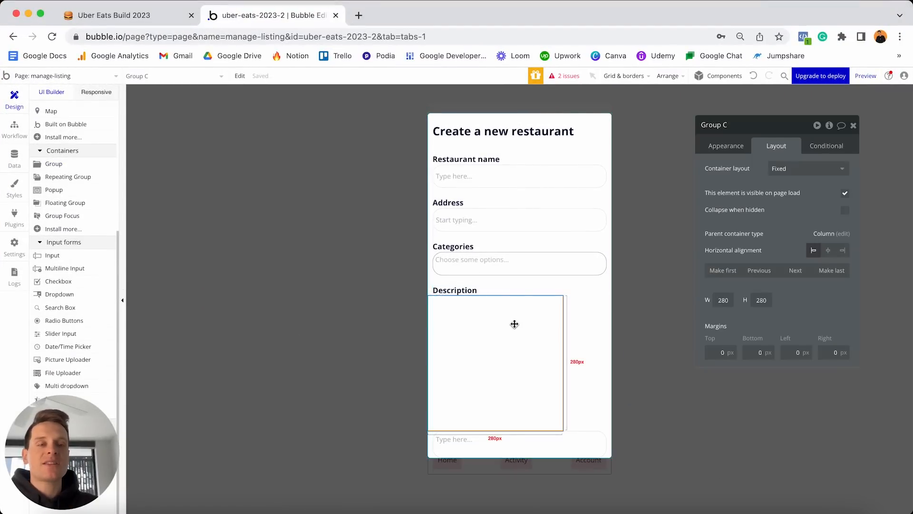
click(731, 149)
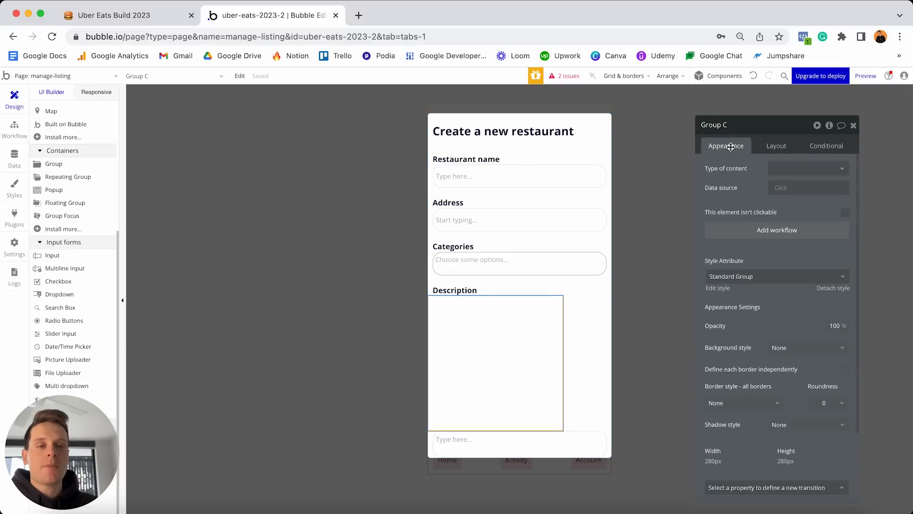
click(835, 288)
scroll(799, 302, down, 1)
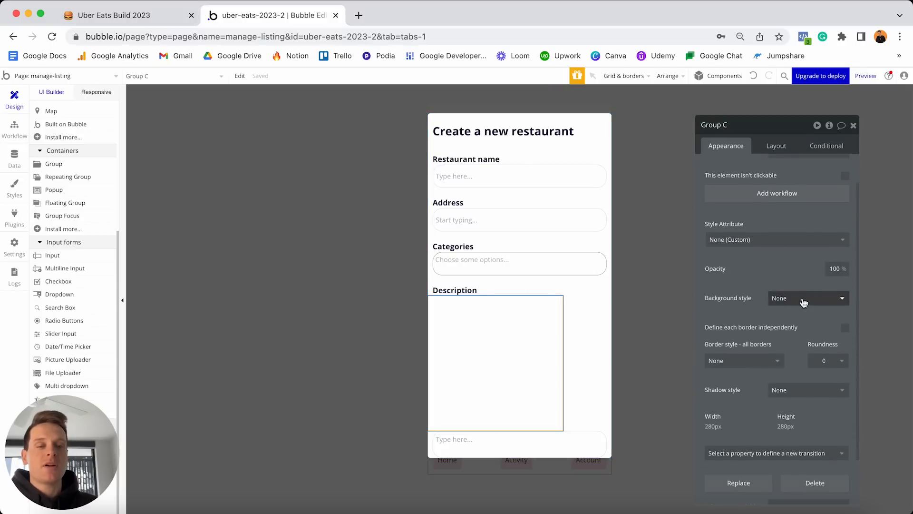
click(803, 298)
click(795, 328)
click(792, 318)
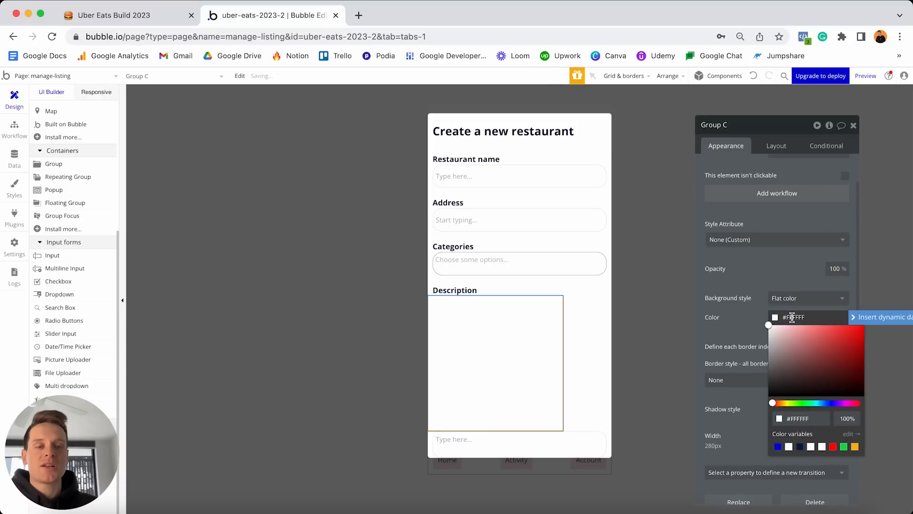
drag(780, 329, 777, 326)
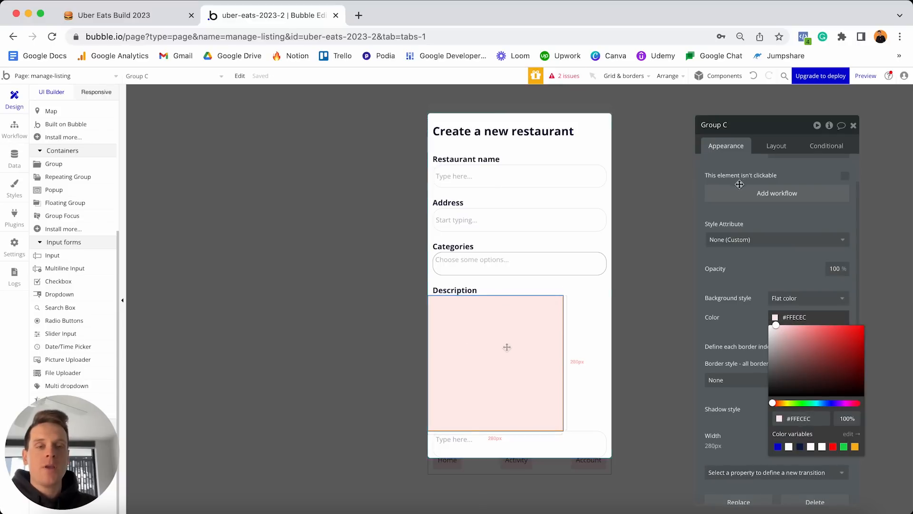
Set the pink group to a Row layout at full width with 0 minimum width.
click(775, 145)
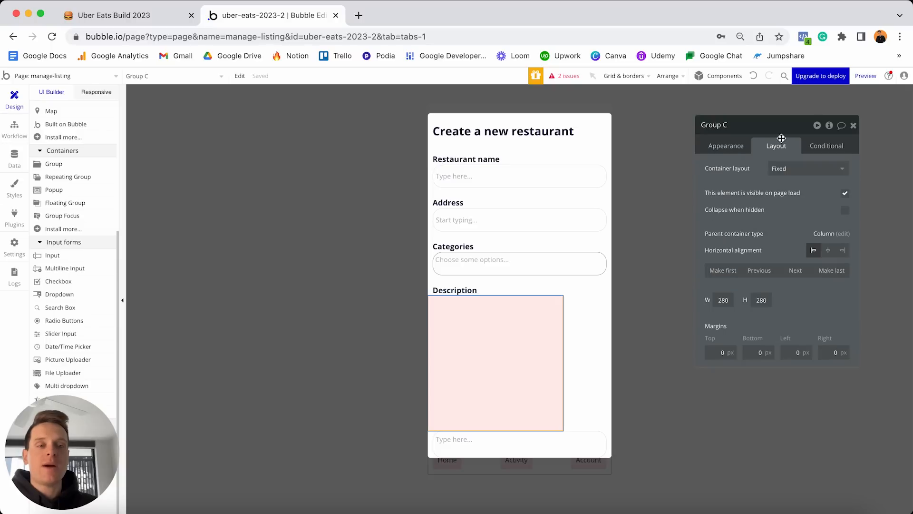
click(789, 169)
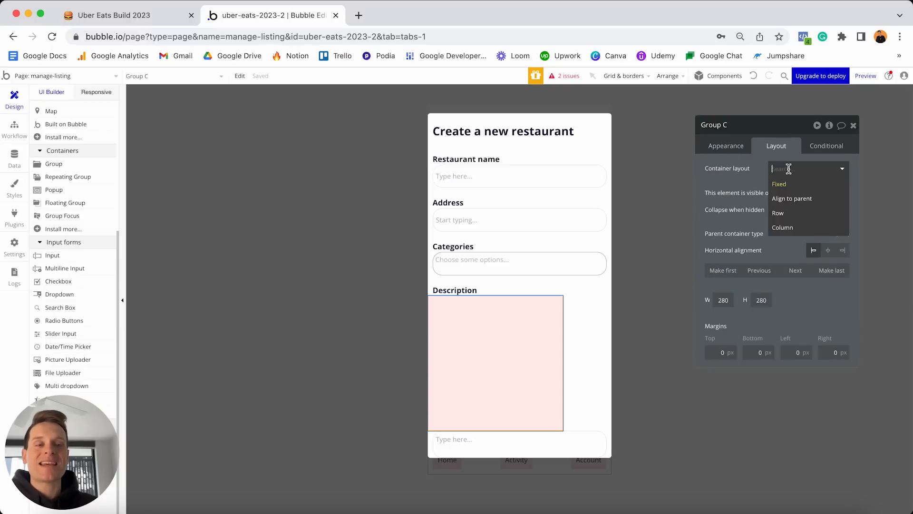
click(792, 217)
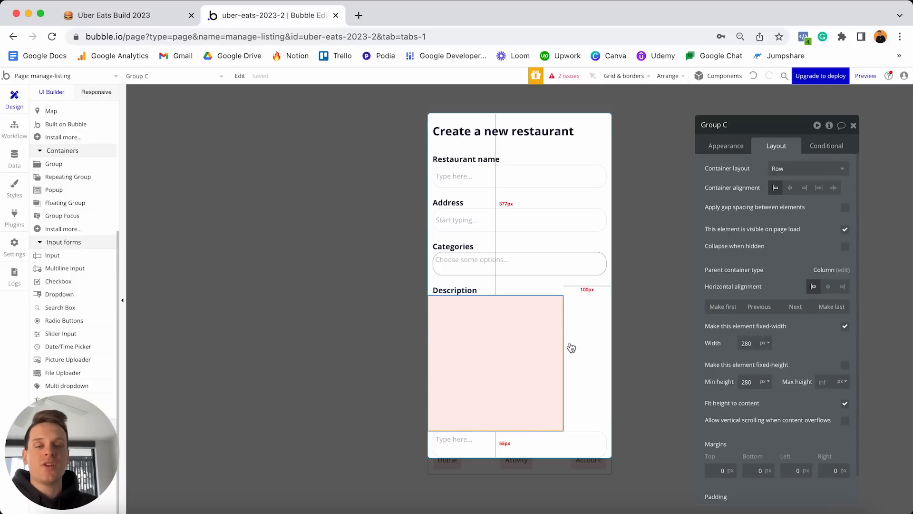
click(793, 307)
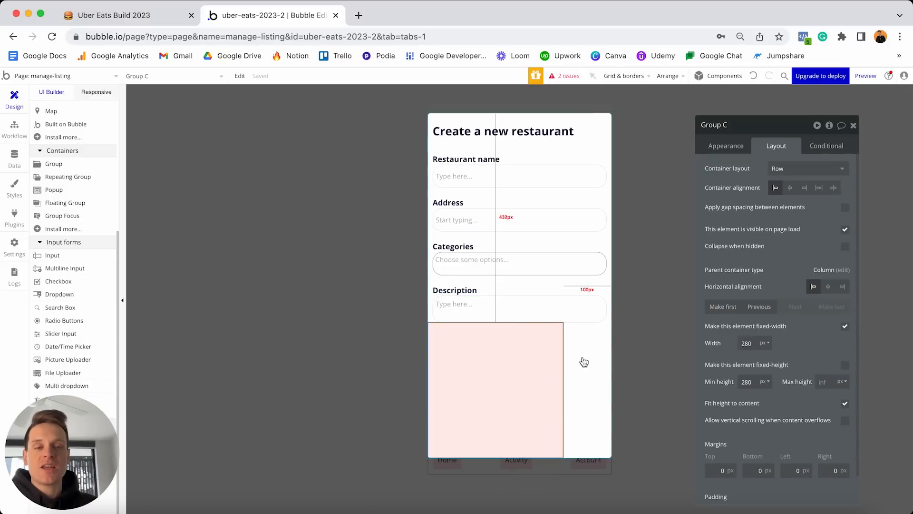
click(844, 325)
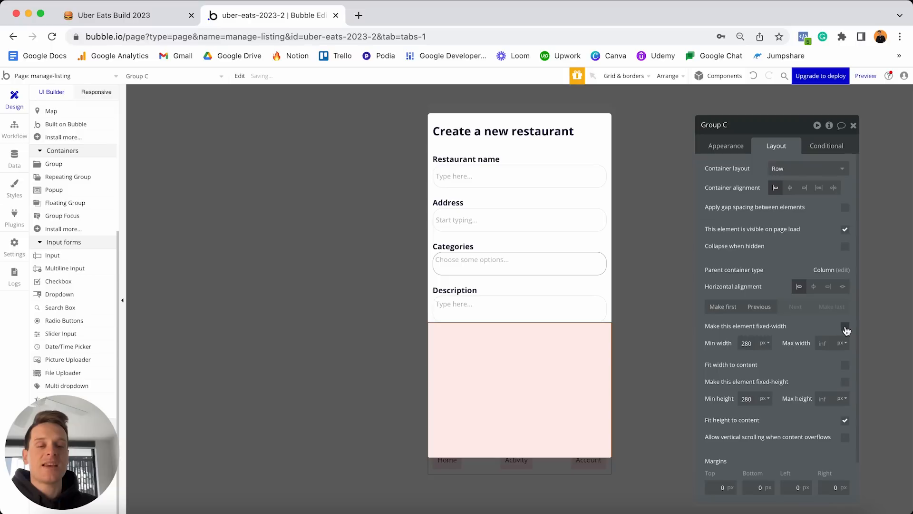
click(754, 343)
text(0)
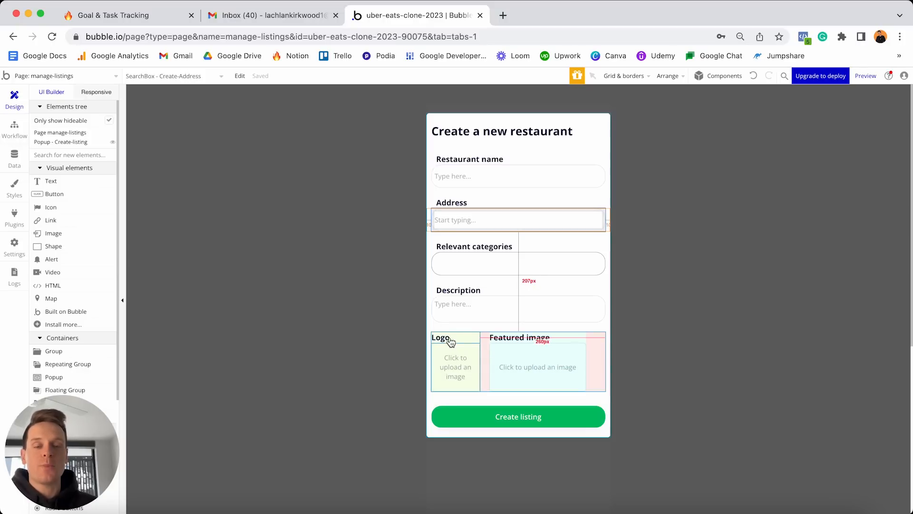
In the uber-eats-2023-2 editor, draw a new group inside the pink row.
key(ctrl+Up)
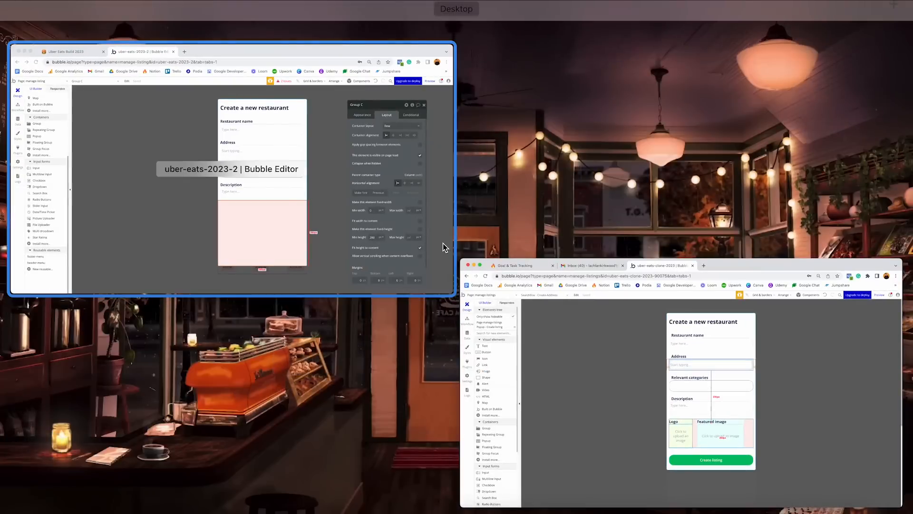
click(403, 234)
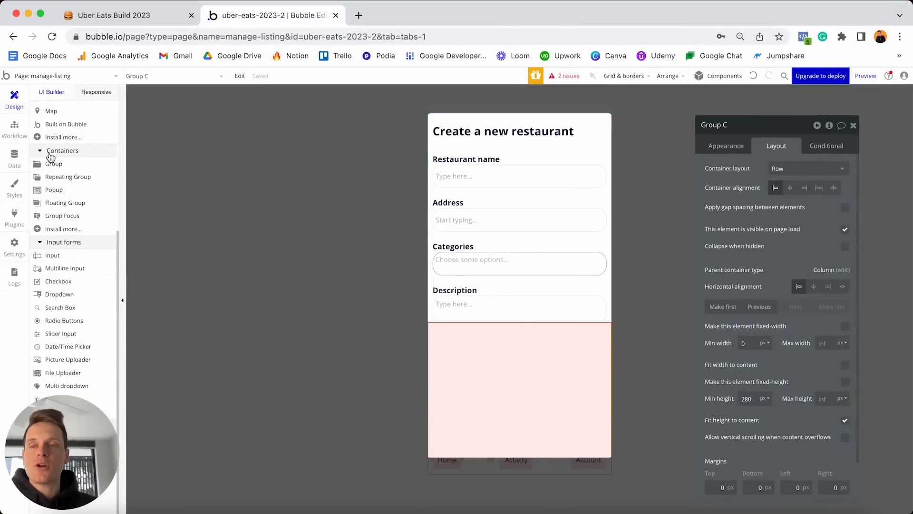
click(62, 163)
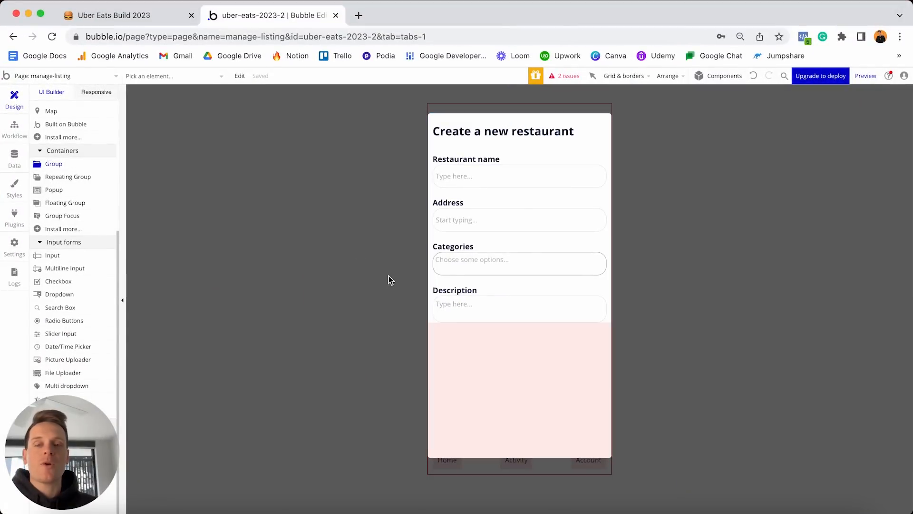
click(481, 355)
click(724, 148)
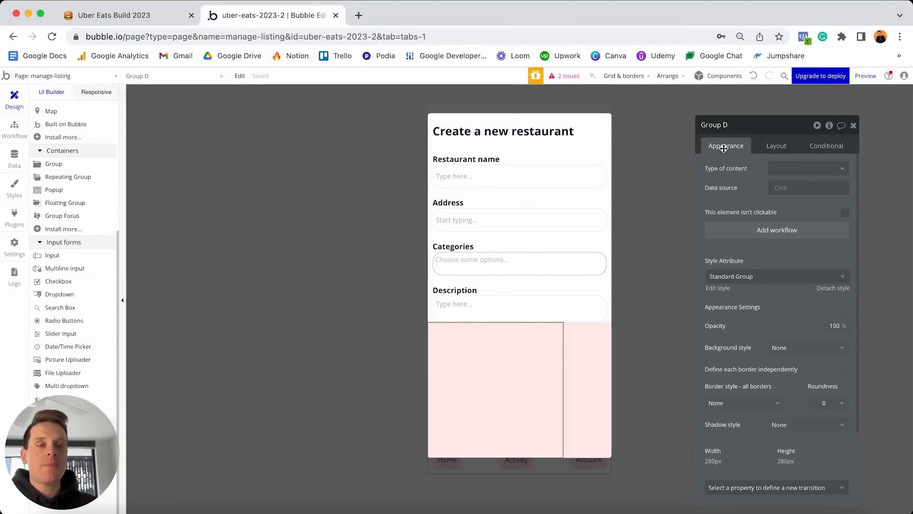
Detach the new group's style and give it a flat light green background (#EFFFEB).
click(833, 290)
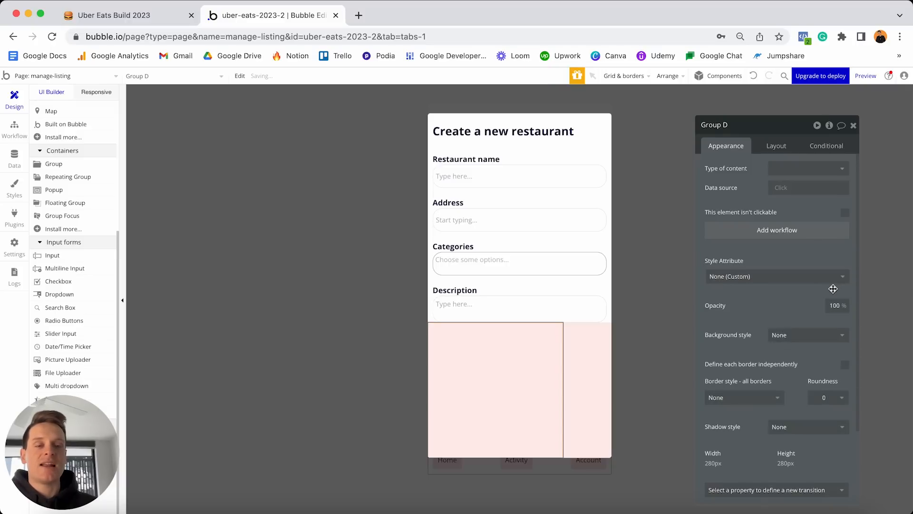
click(798, 334)
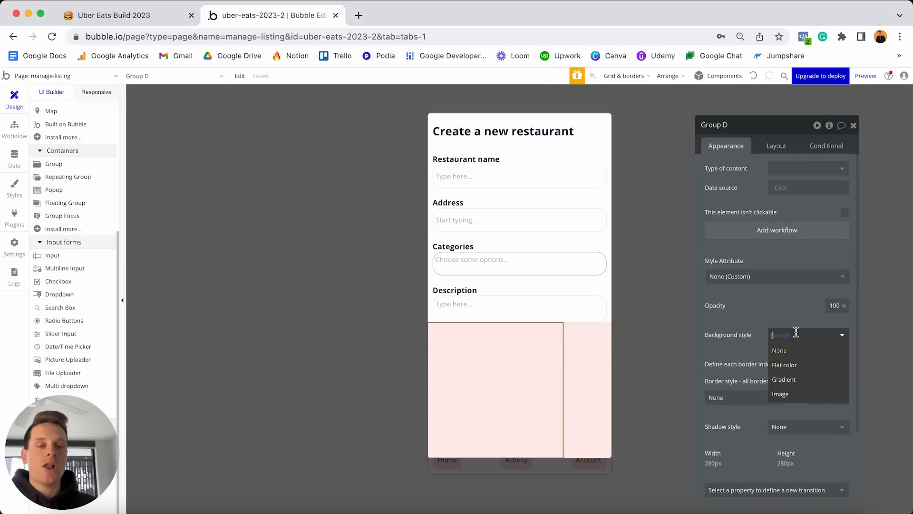
click(789, 365)
click(780, 354)
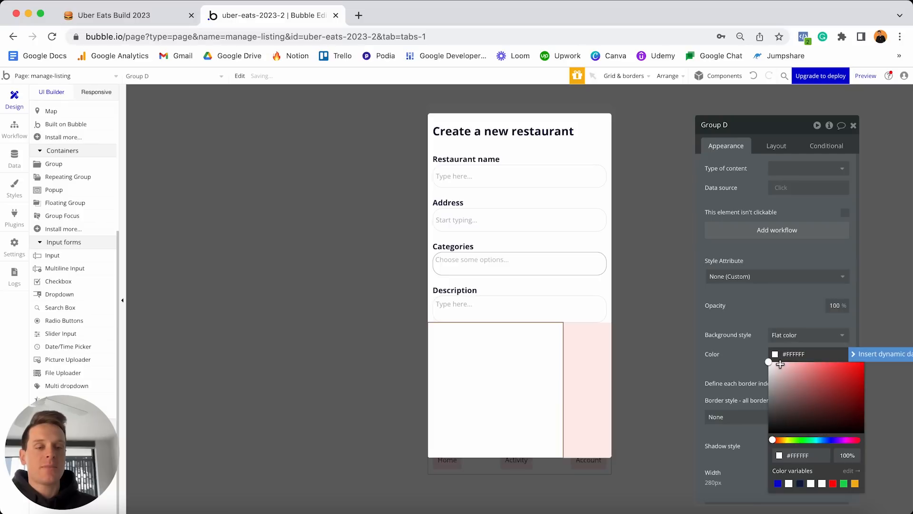
click(776, 362)
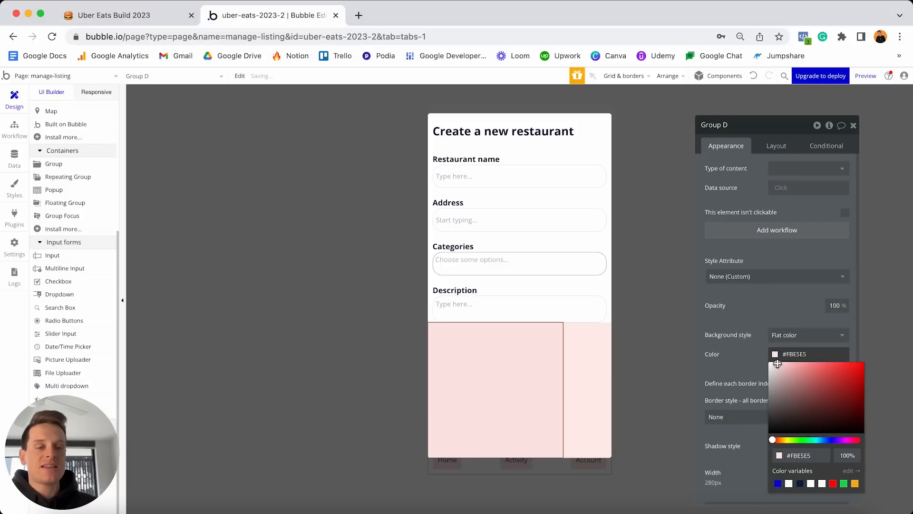
click(800, 438)
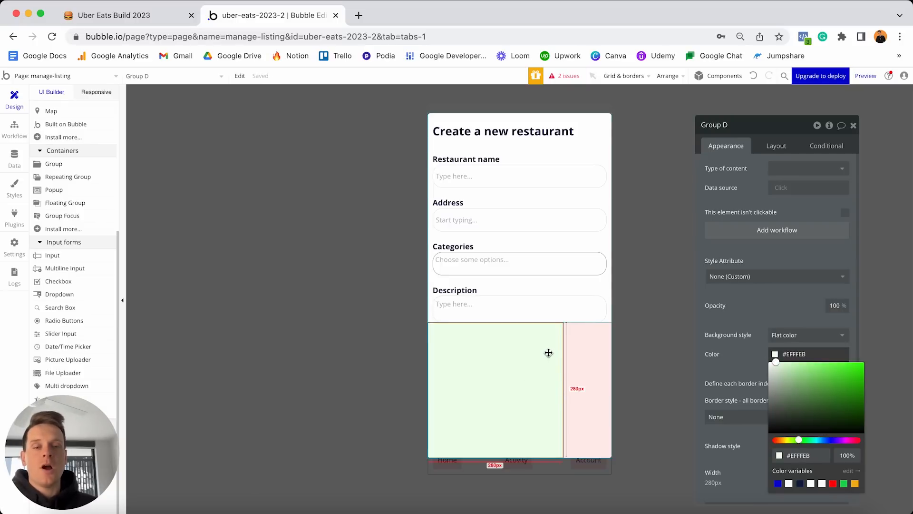
Set the green group to a Column layout stretching full width with 0 minimum width.
click(767, 146)
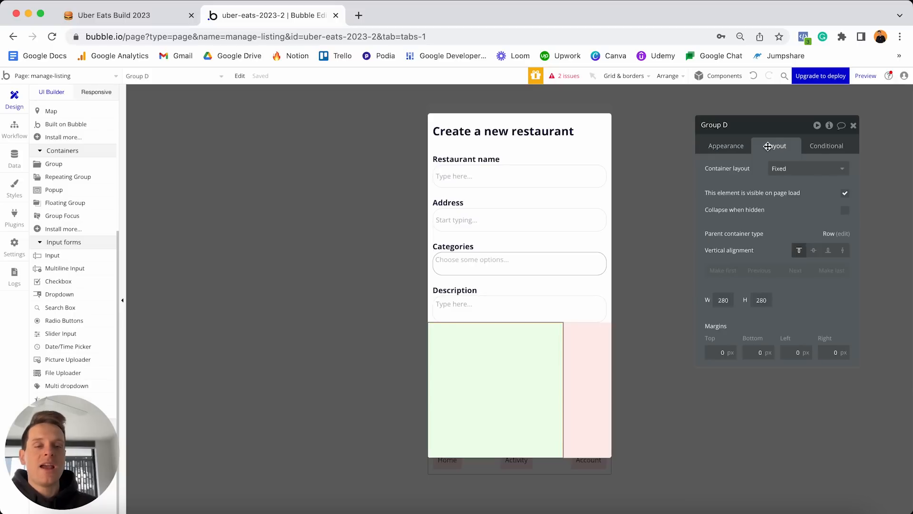
click(786, 168)
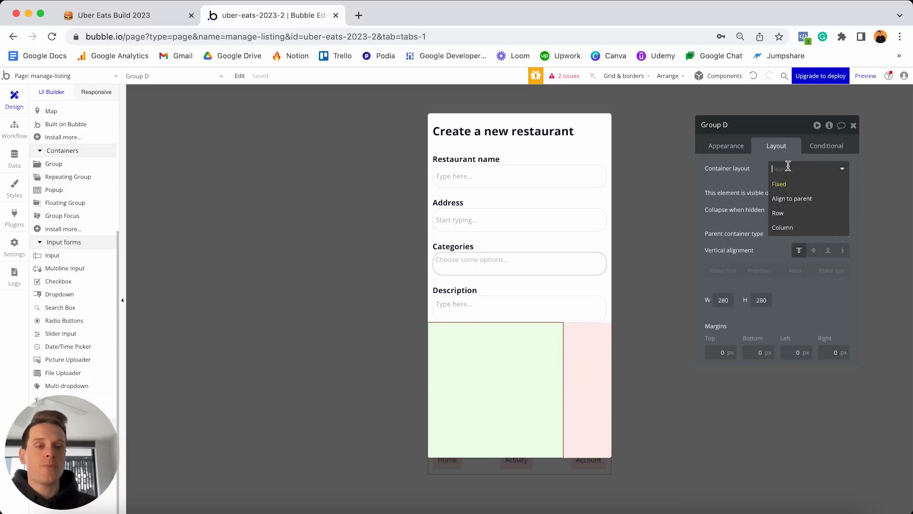
click(791, 228)
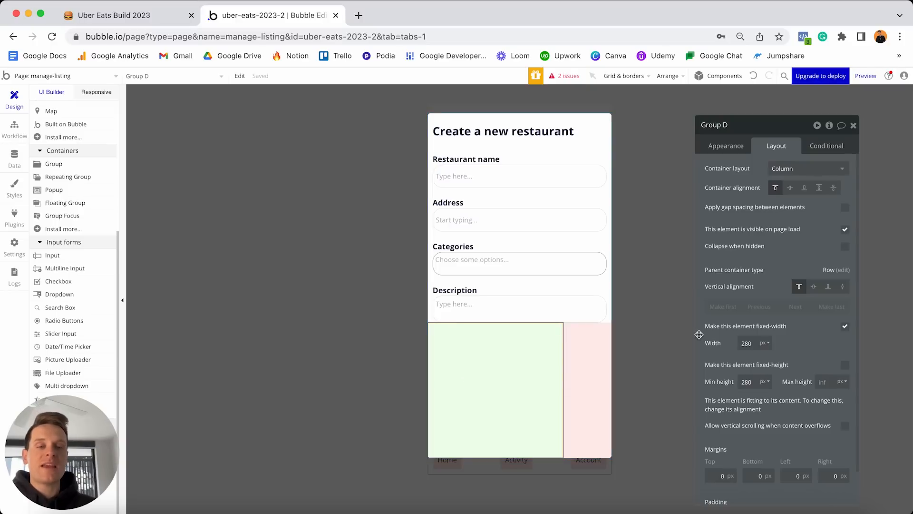
click(847, 328)
click(758, 342)
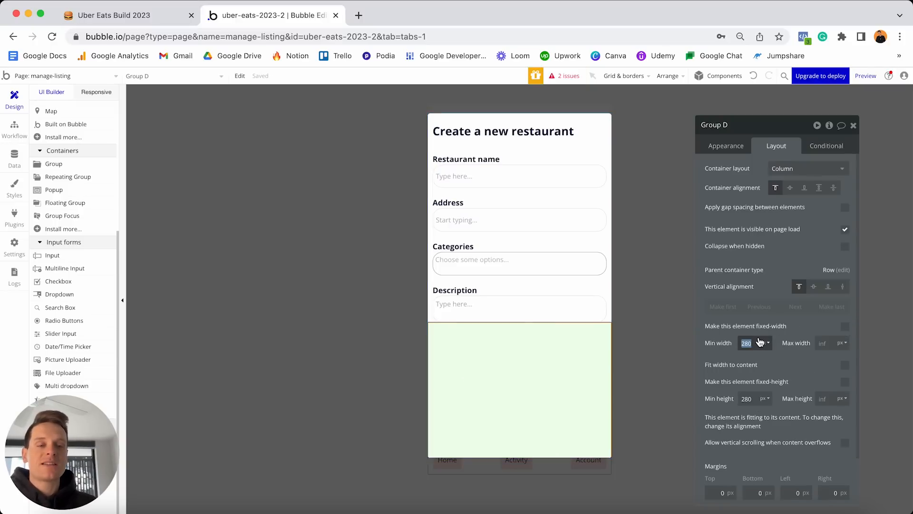
text(0)
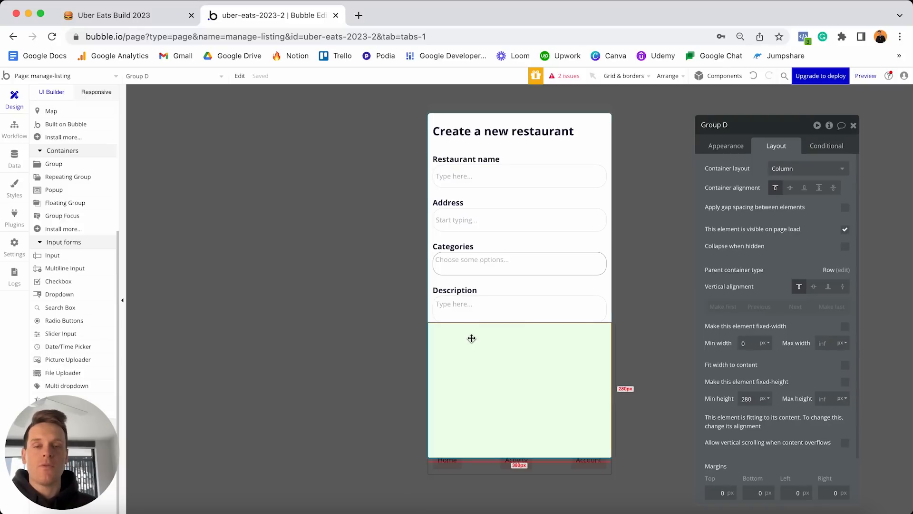
Paste a copy of the Description label into the green group and change its text to 'Logo'.
click(469, 294)
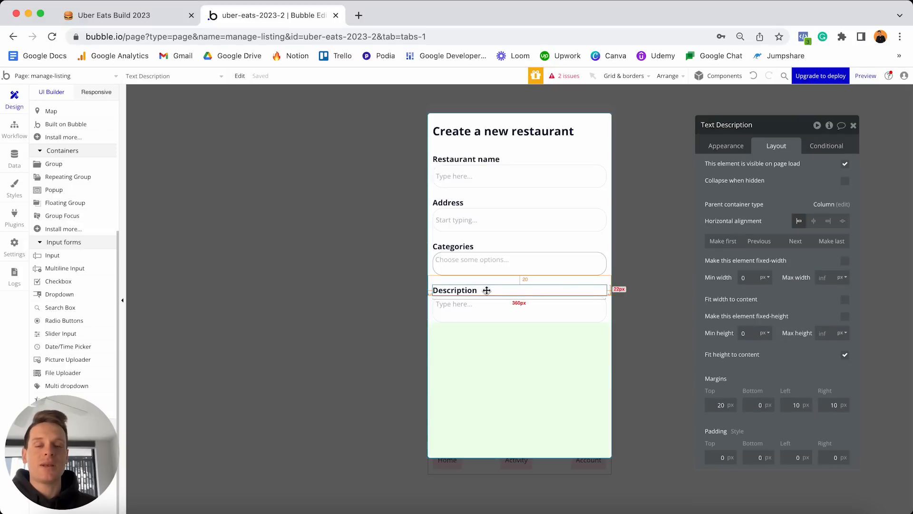
click(468, 347)
key(ctrl+v)
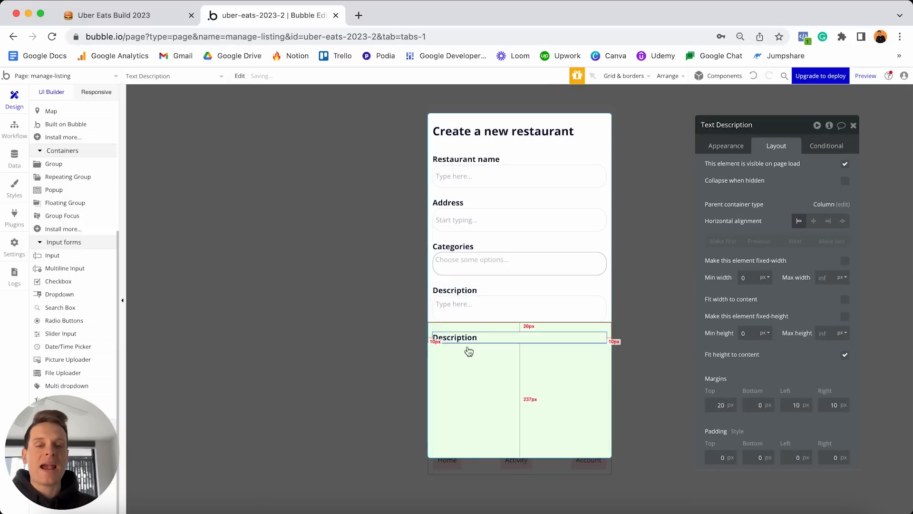
click(724, 151)
triple_click(754, 177)
text(Logo)
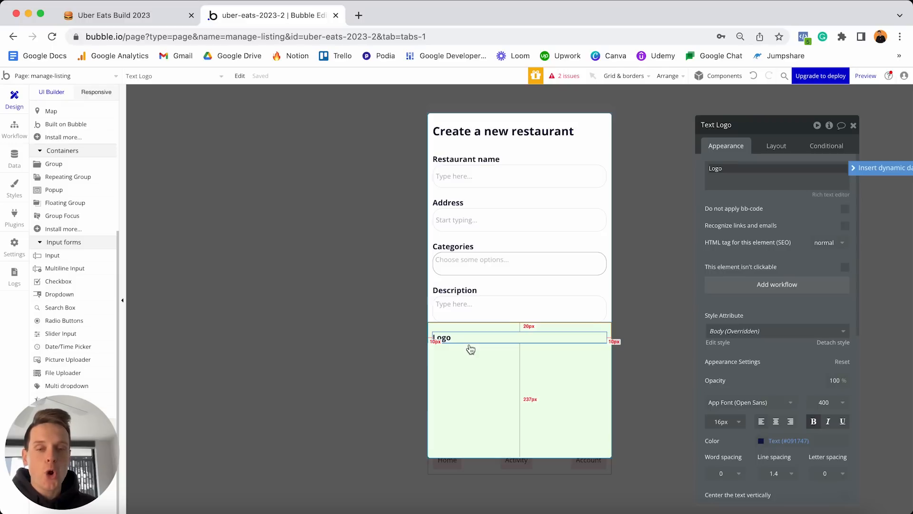
Set the Logo label's top, left and right margins to 0.
click(777, 146)
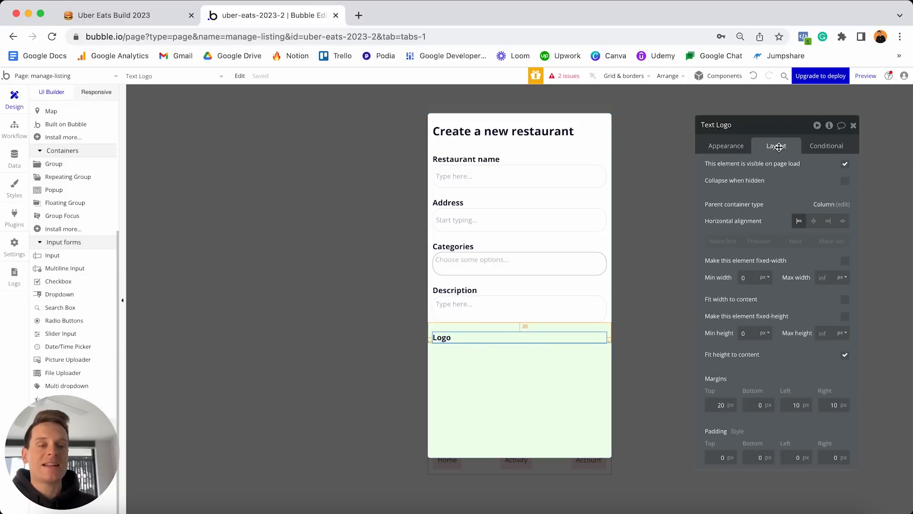
double_click(719, 404)
text(0)
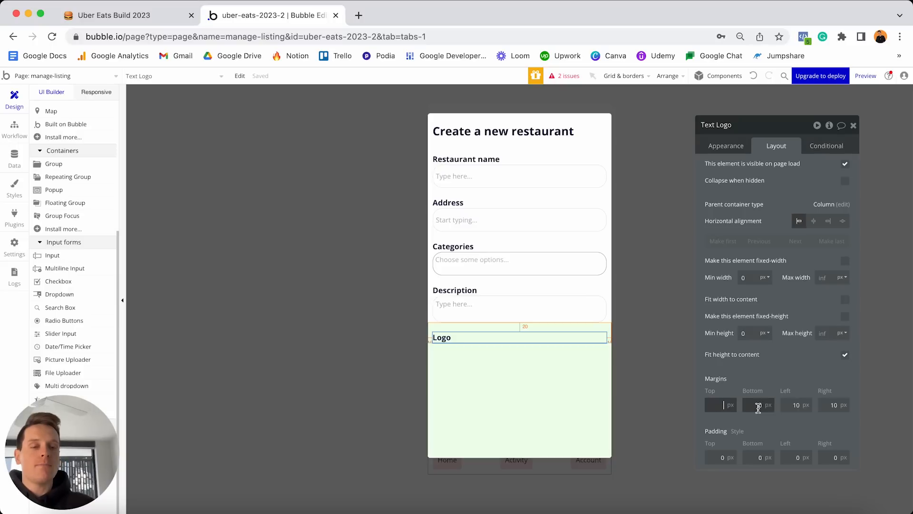
click(796, 405)
text(0)
click(840, 405)
text(0)
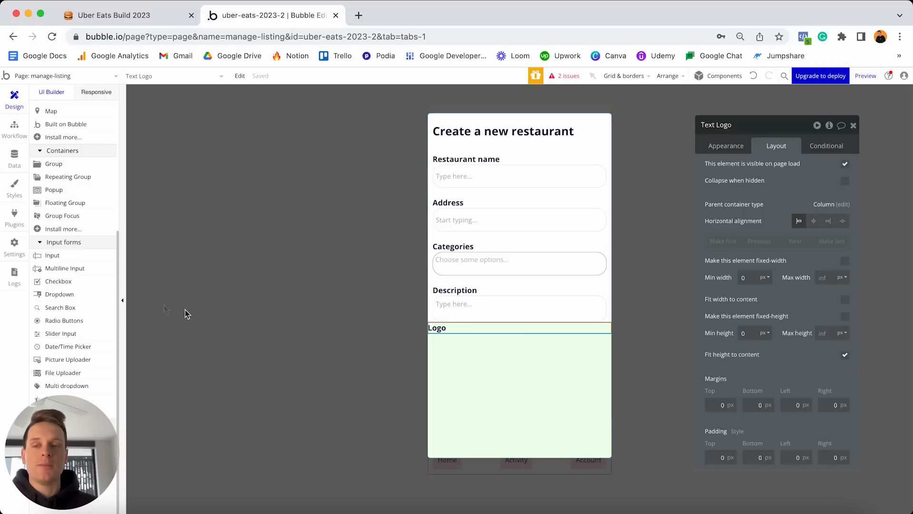
click(69, 359)
Place a picture uploader under Logo, name it 'Create-logo' and size it 100 × 100.
click(485, 382)
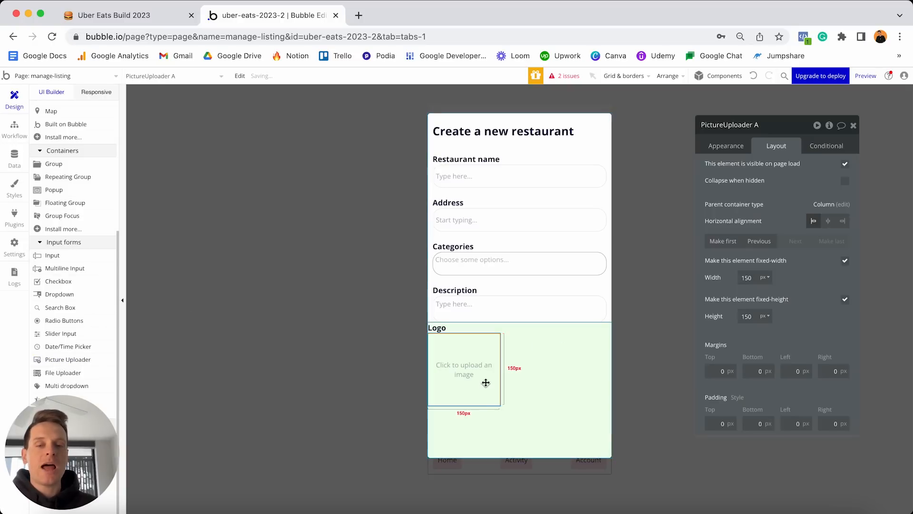
double_click(758, 125)
text(- Crea)
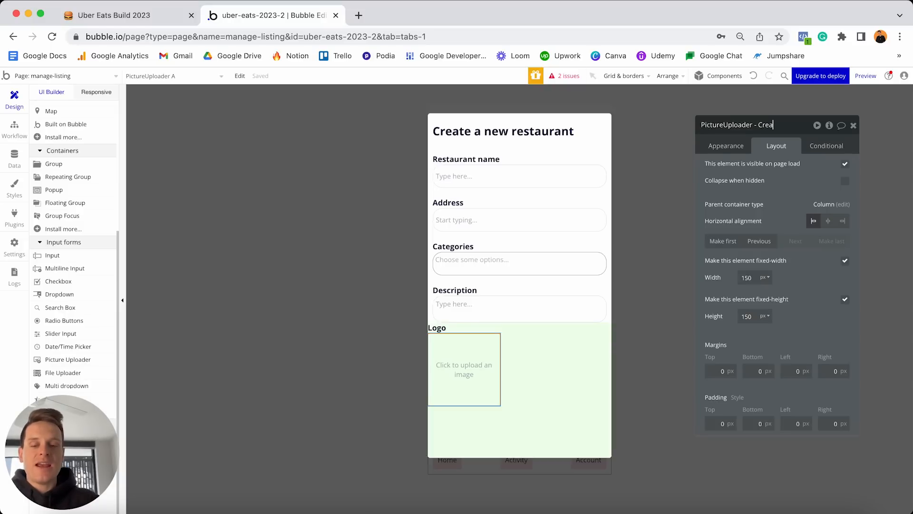
text(te-logo)
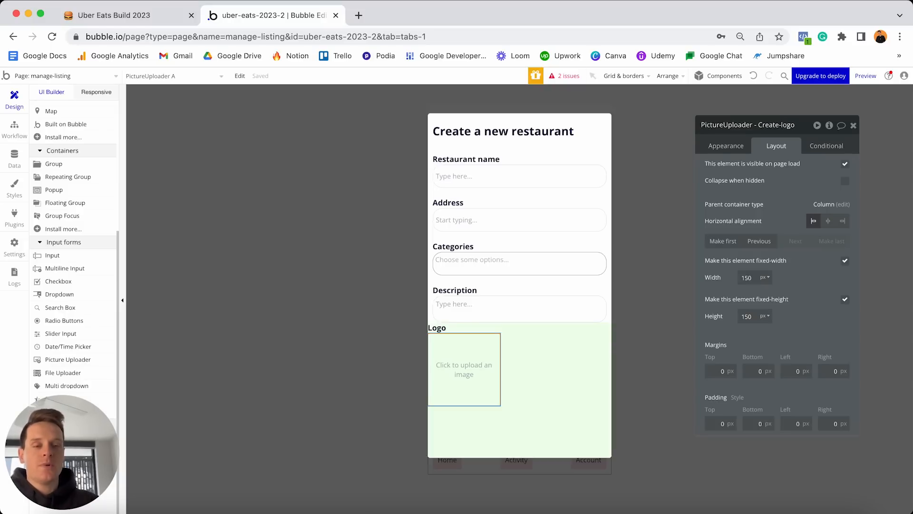
key(Return)
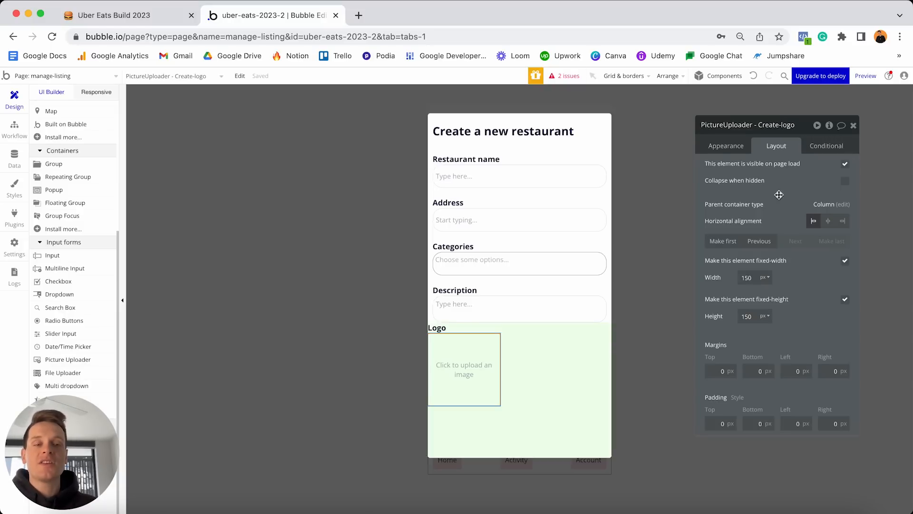
double_click(748, 276)
text(100)
double_click(746, 316)
text(100)
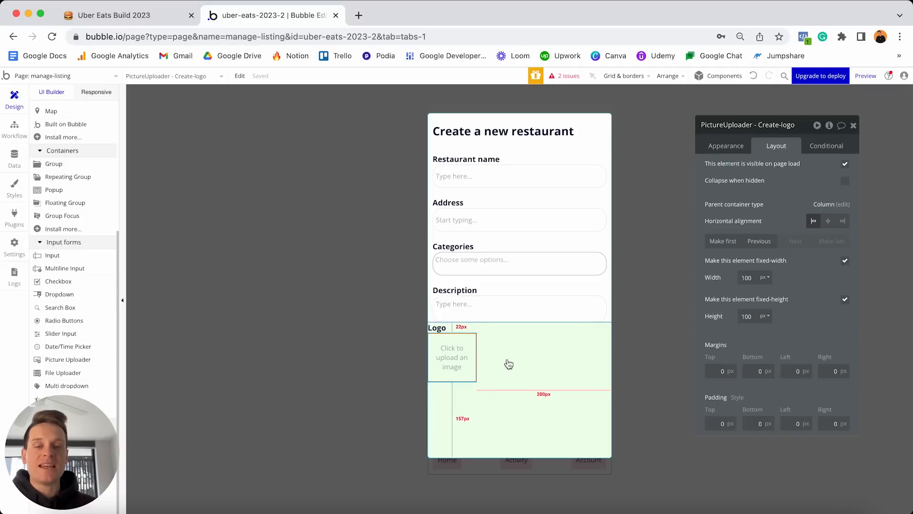
Set the green group's minimum height to 0 and make it fit its width to content.
click(541, 359)
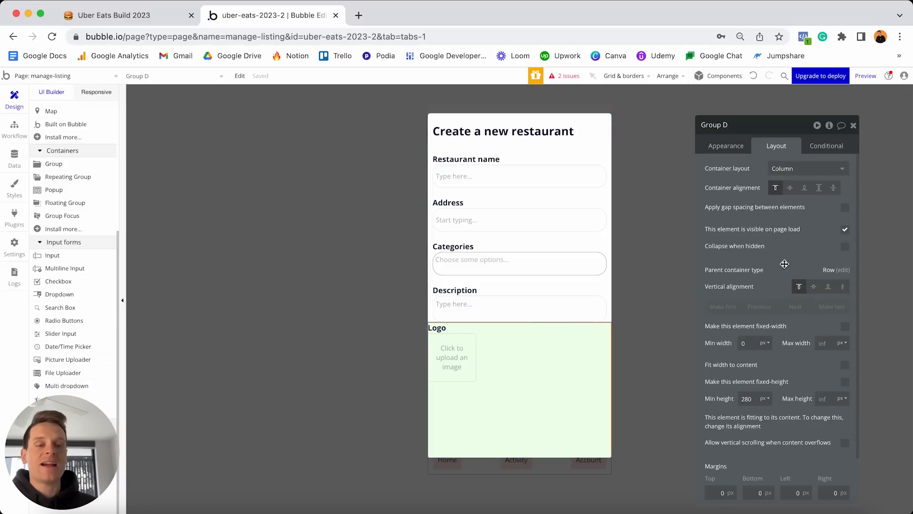
double_click(754, 398)
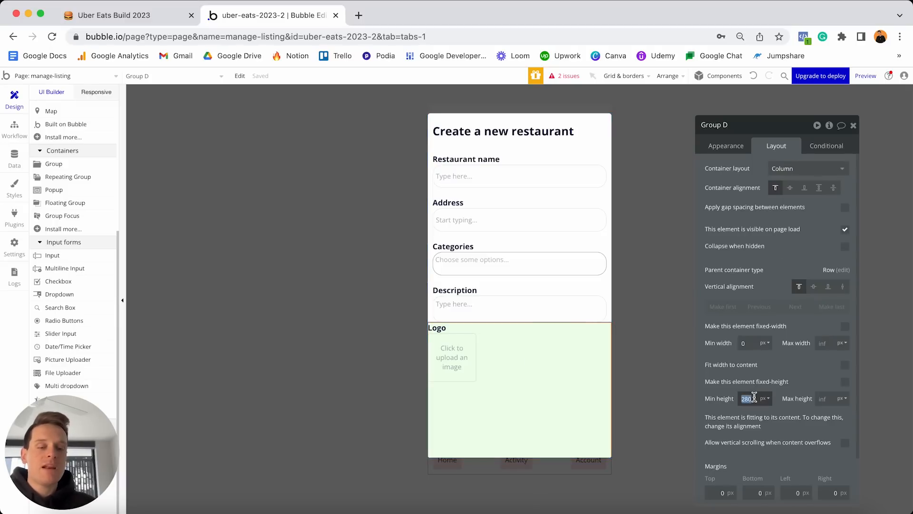
text(0)
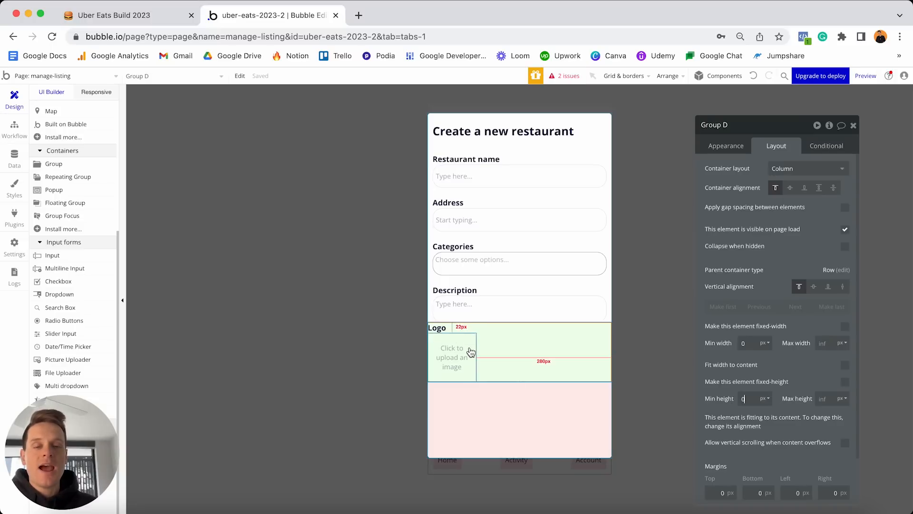
click(846, 367)
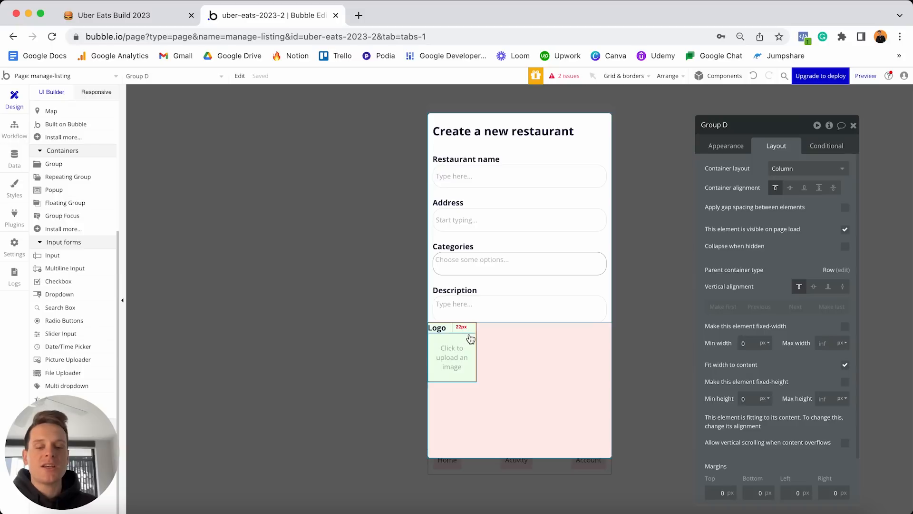
Paste a copy of the Logo column into the pink row and relabel it 'Featured image'.
click(515, 338)
key(ctrl+v)
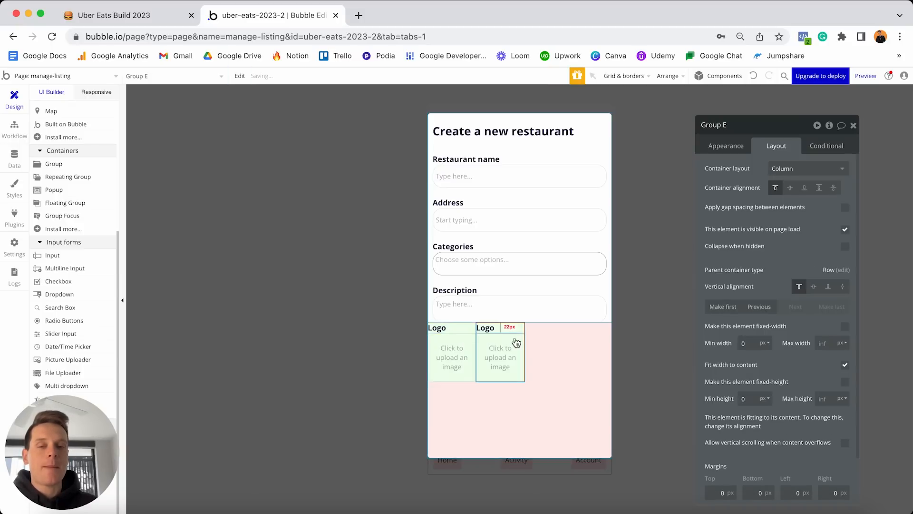
click(491, 332)
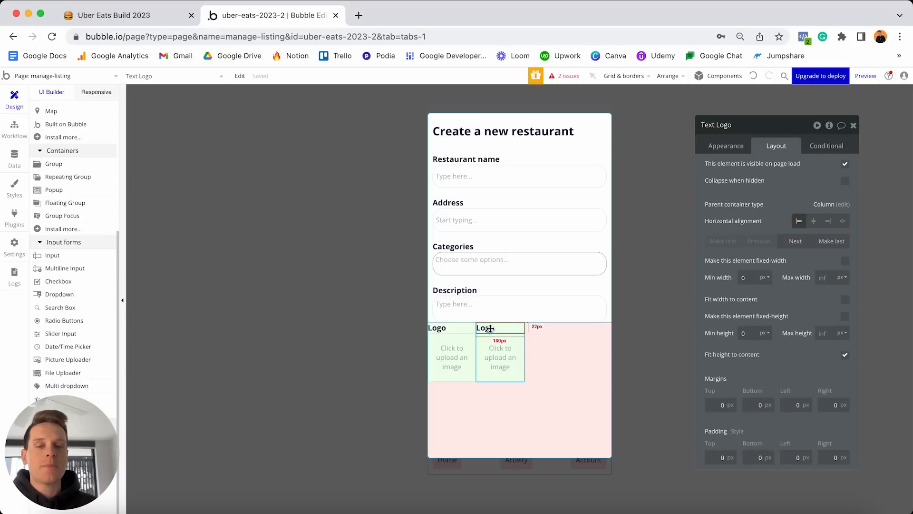
click(723, 148)
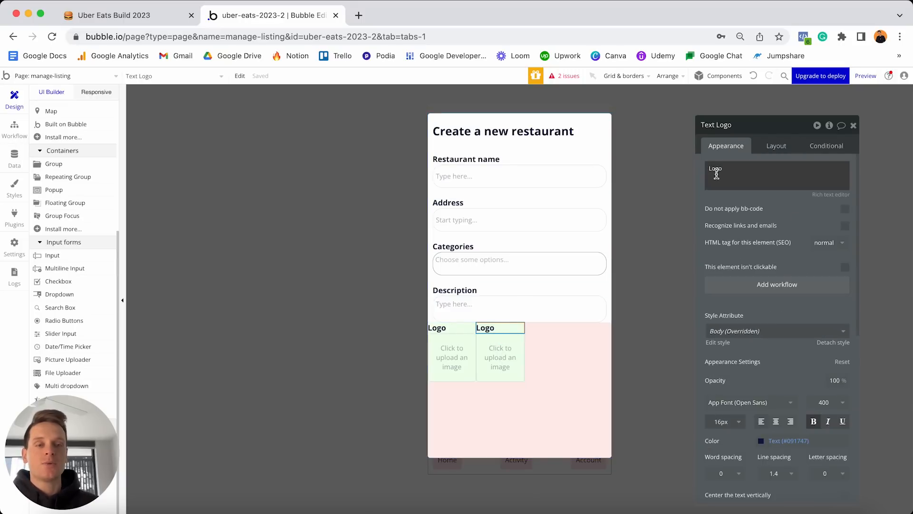
click(732, 174)
key(ctrl+a)
text(Fe)
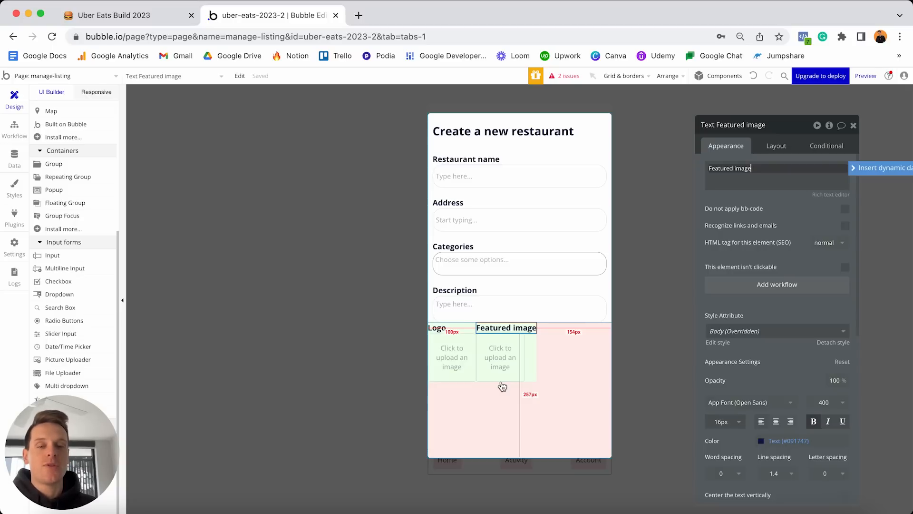
click(514, 361)
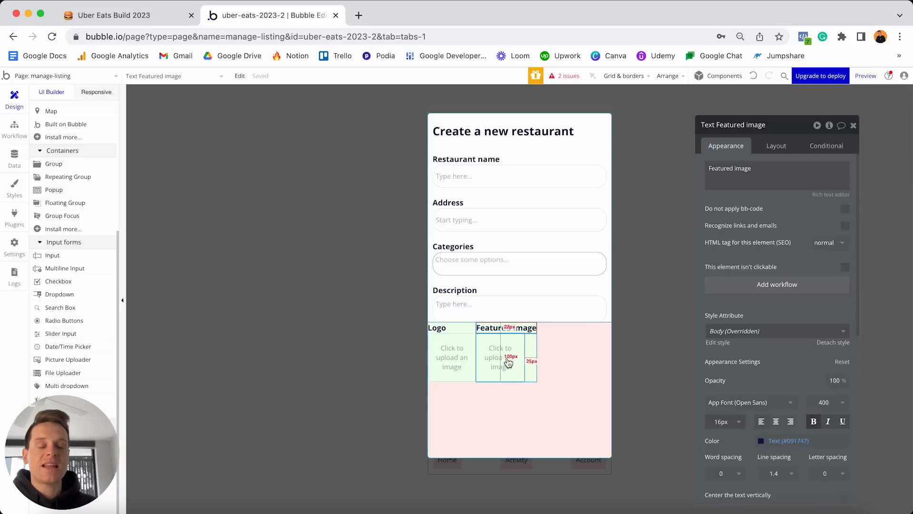
Rename the copied uploader 'Create-featured-image' and set its width to 200.
click(508, 361)
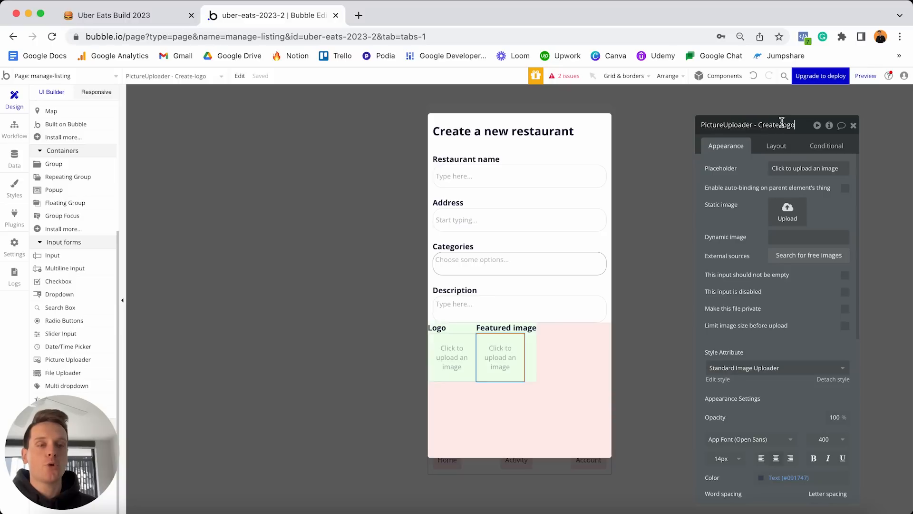
key(shift+End)
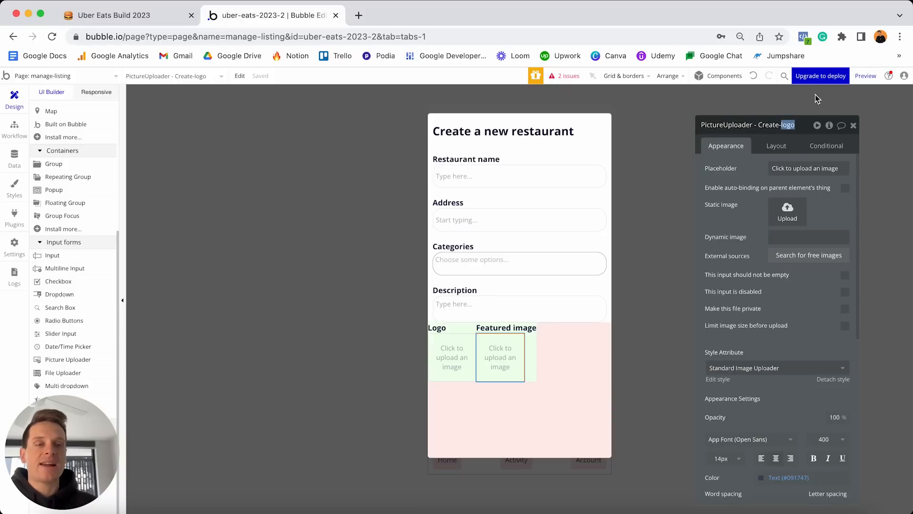
text(featured-image)
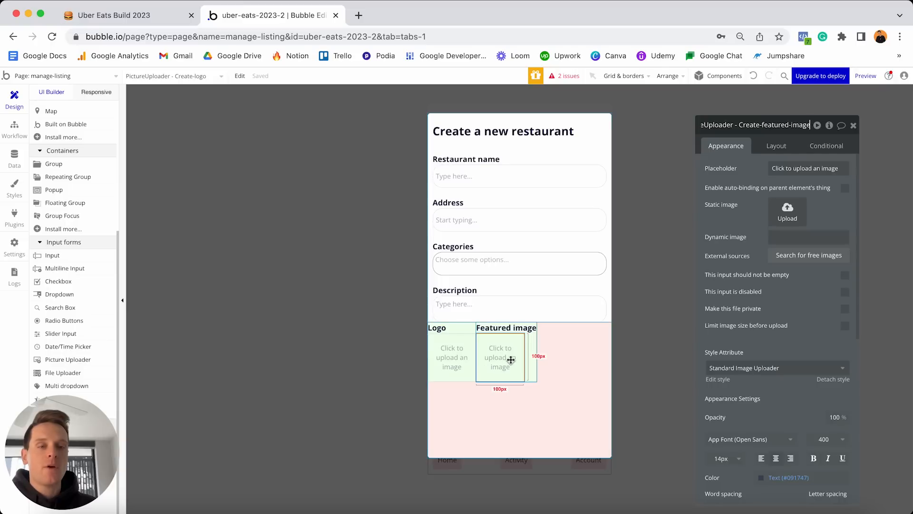
click(777, 147)
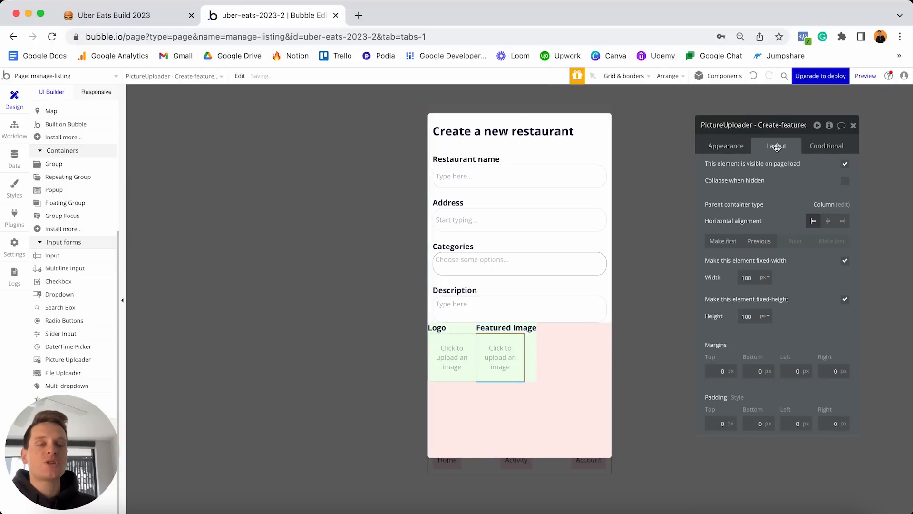
double_click(754, 279)
text(200)
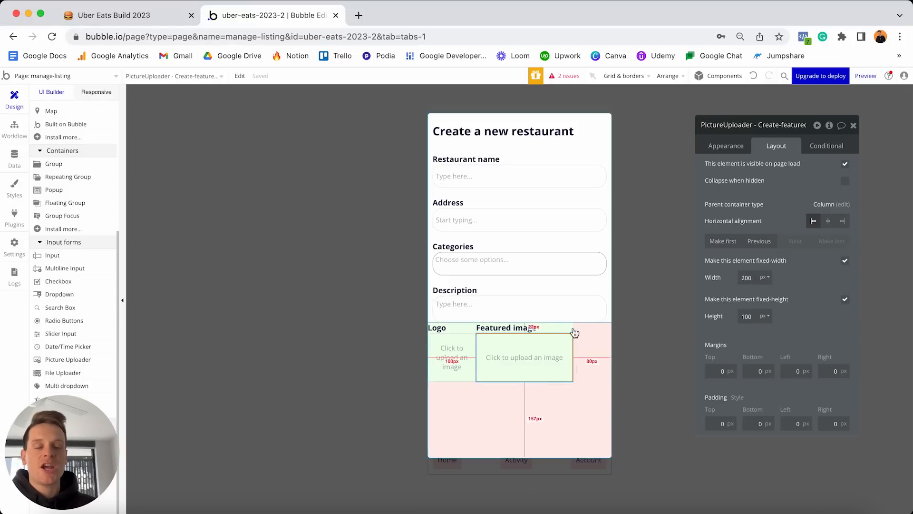
right_click(525, 356)
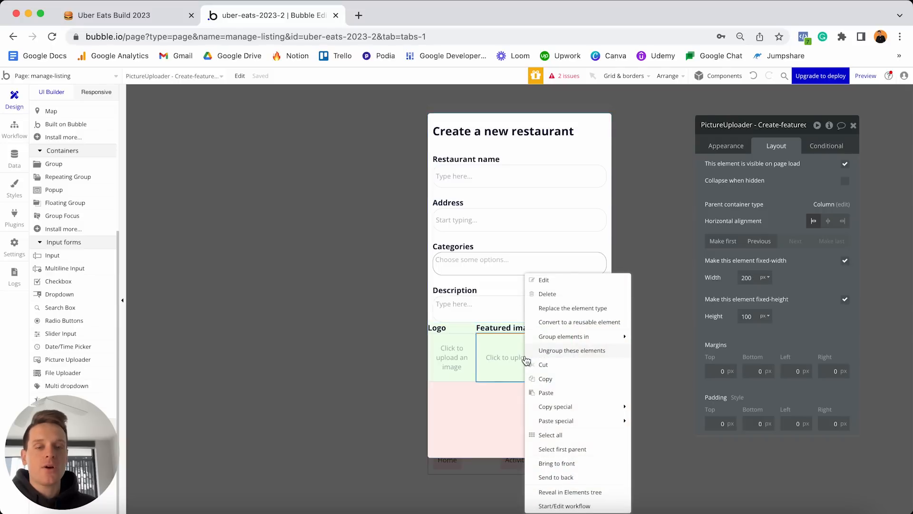
click(569, 451)
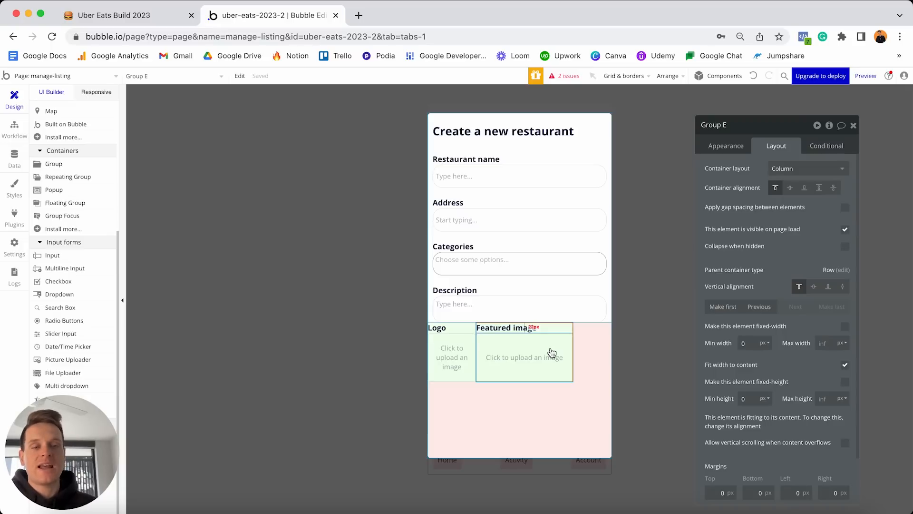
Tint the Featured image column light blue (#EBF9FF) and give it a 20 px left margin.
click(731, 152)
click(798, 354)
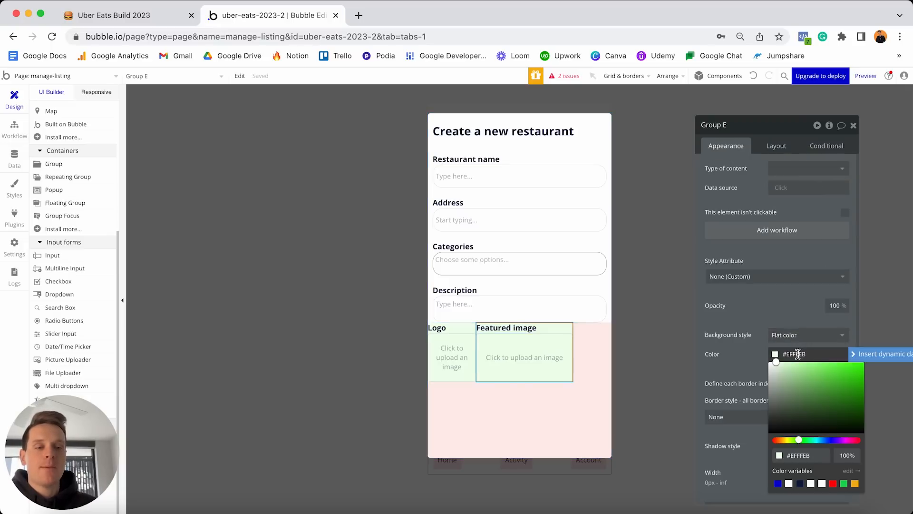
click(821, 440)
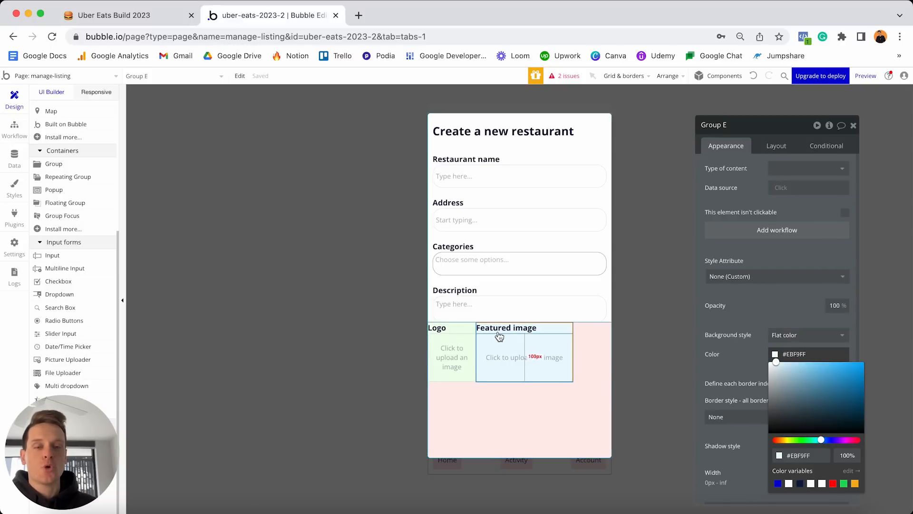
click(771, 147)
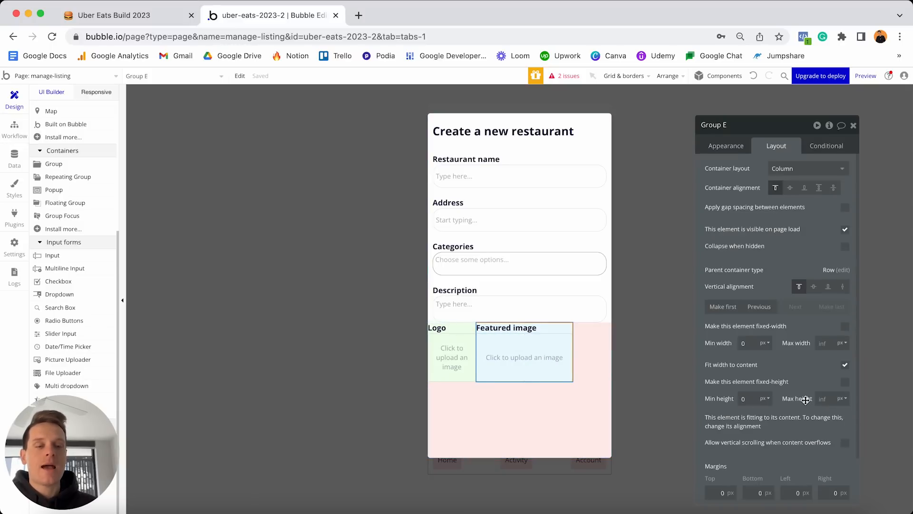
click(794, 493)
text(2)
key(Return)
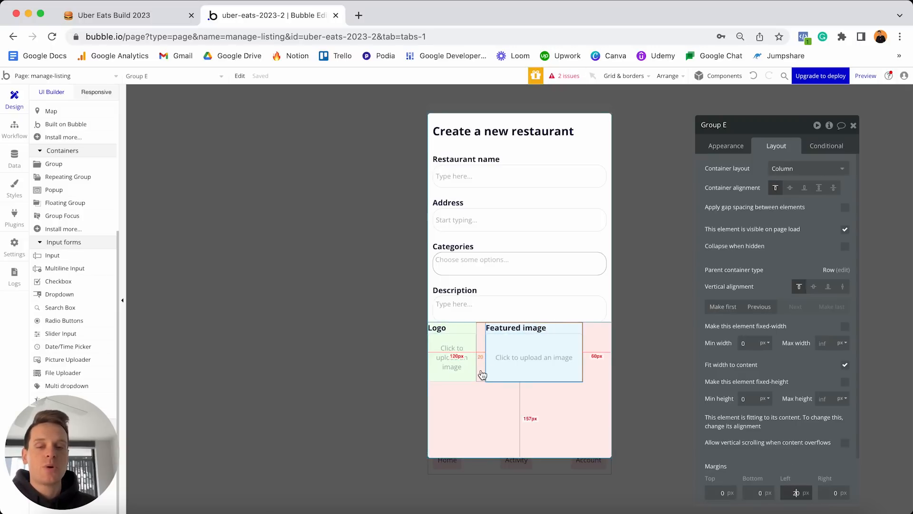
Give the pink row a 0 minimum height, a 20 px top margin and 10 px side margins.
click(481, 402)
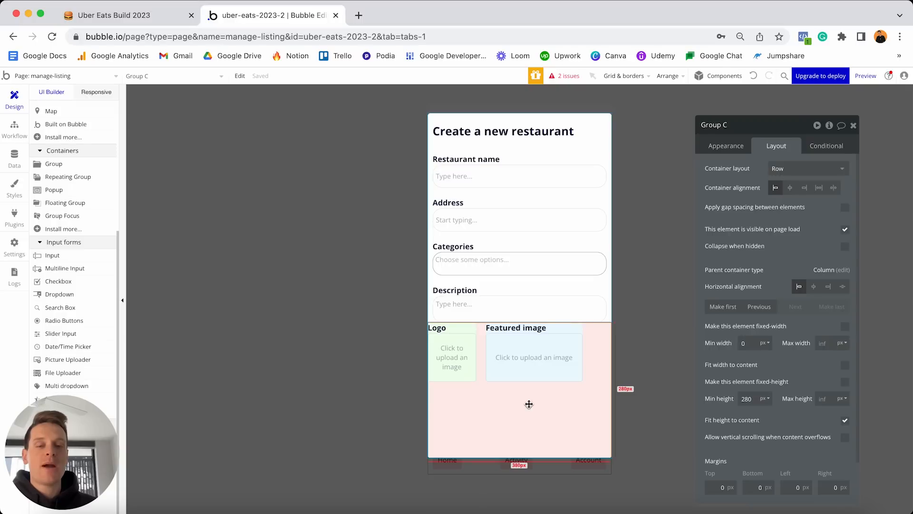
double_click(752, 399)
text(0)
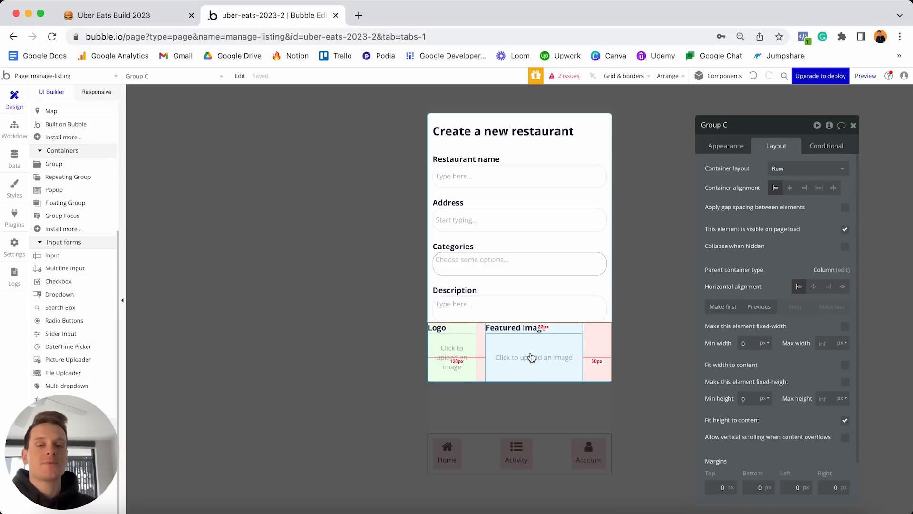
click(710, 485)
text(2)
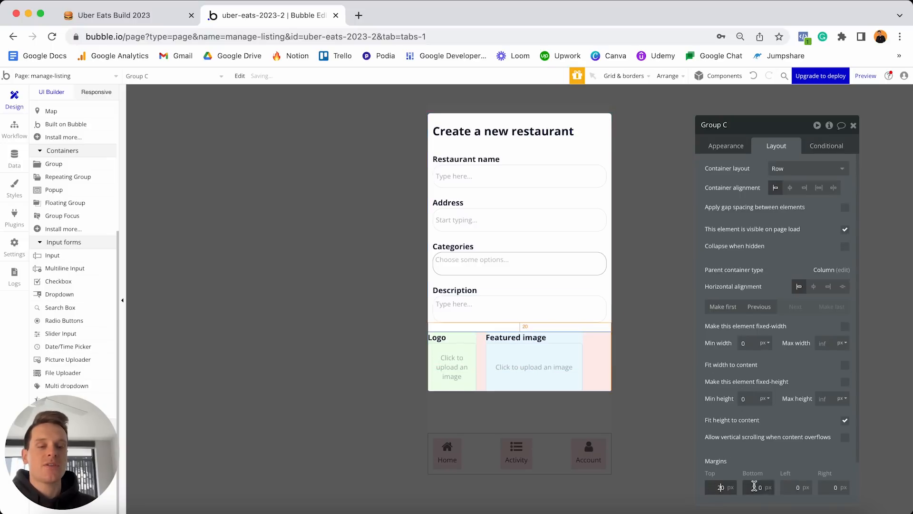
click(787, 486)
text(1)
click(827, 485)
text(1)
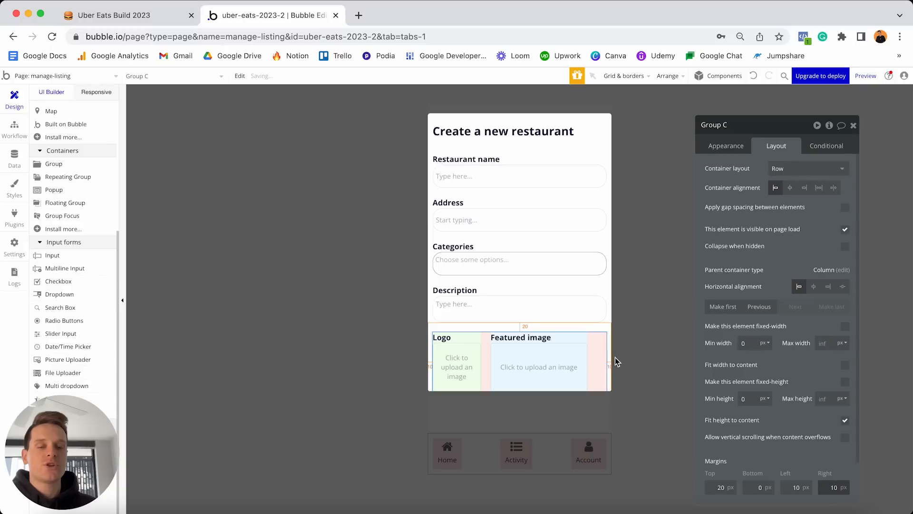
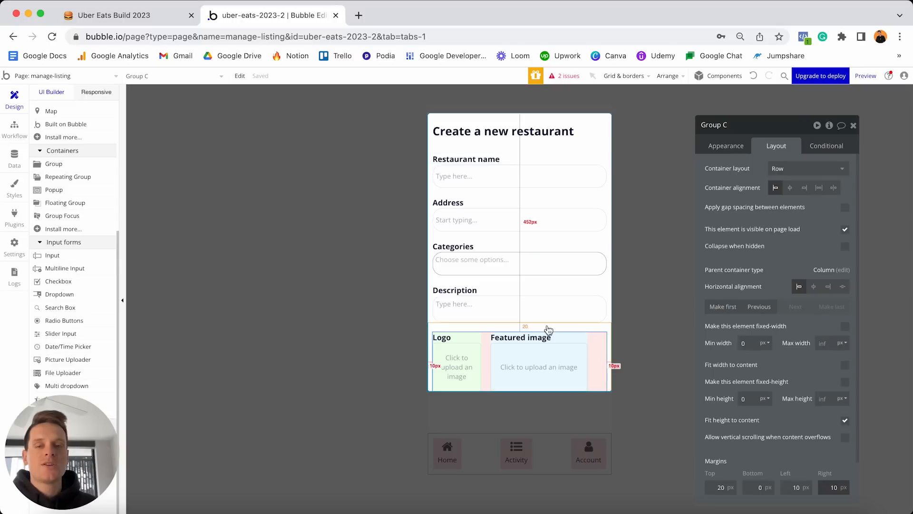
Pick the Button element from Visual elements, ready to place it in the popup.
scroll(76, 312, up, 5)
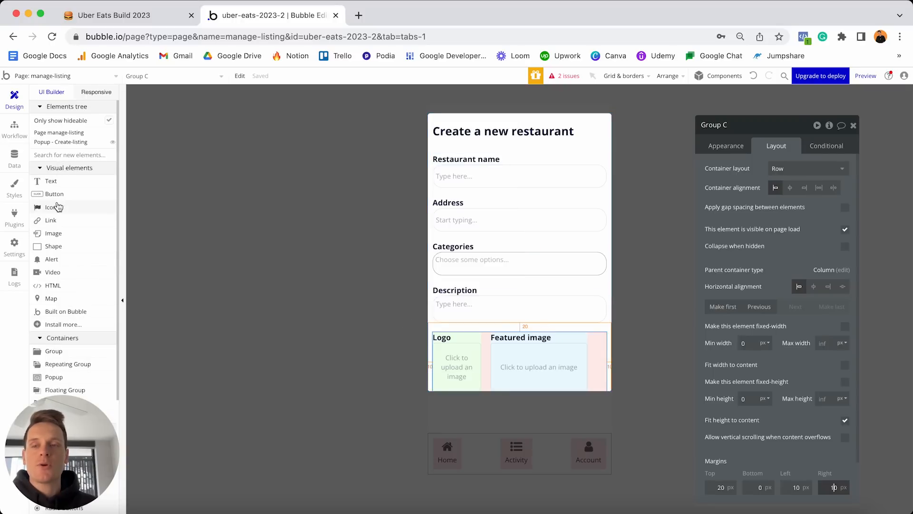
click(53, 194)
Place a button below Description labelled 'Create Listing', comparing it with the page's existing button.
click(449, 321)
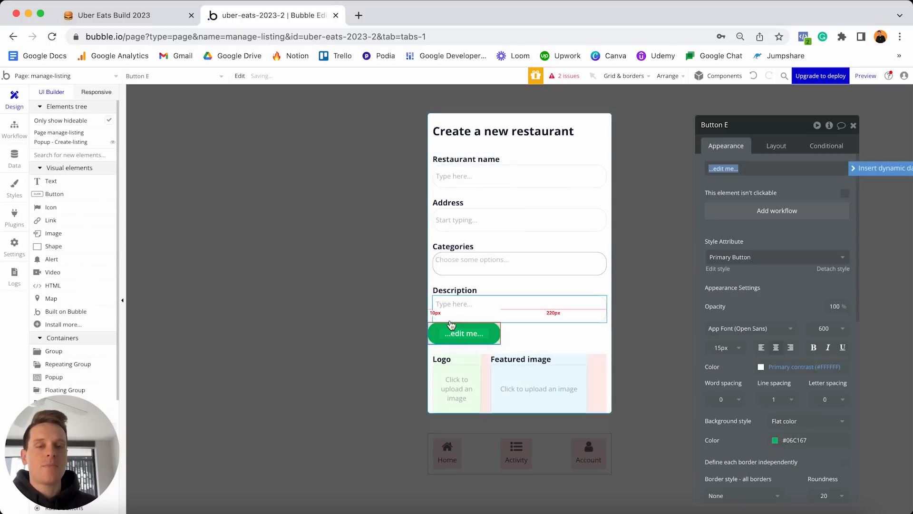
text(Create Listing)
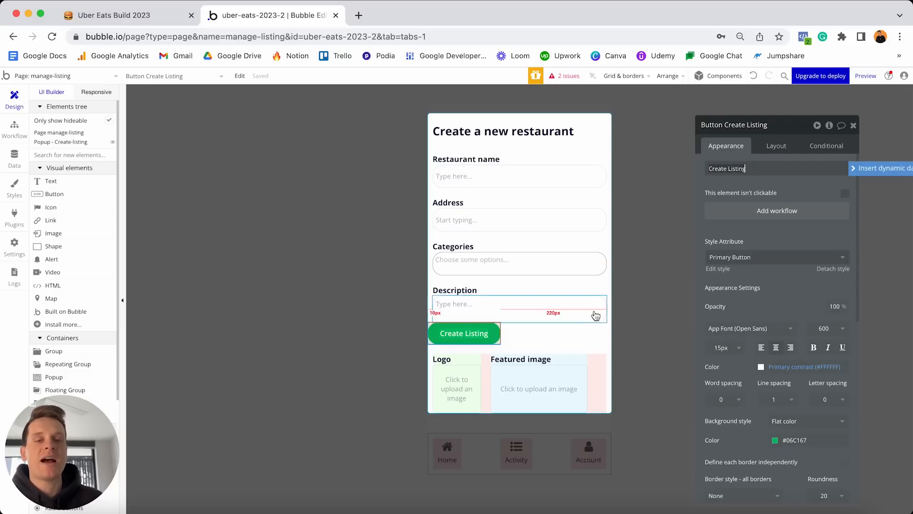
click(651, 230)
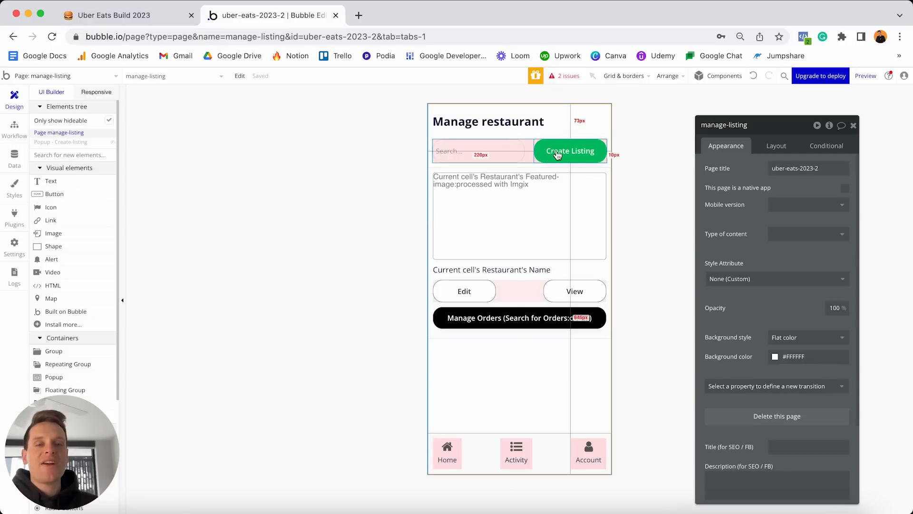
click(575, 151)
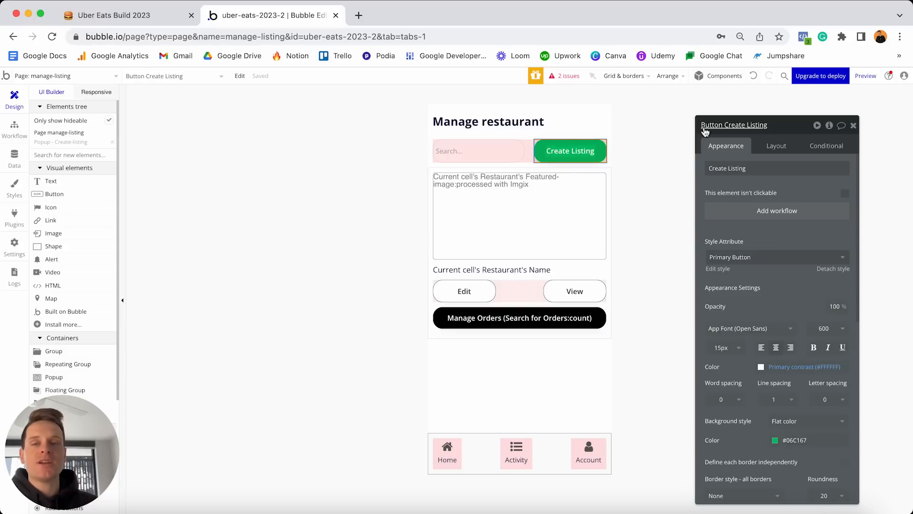
click(105, 142)
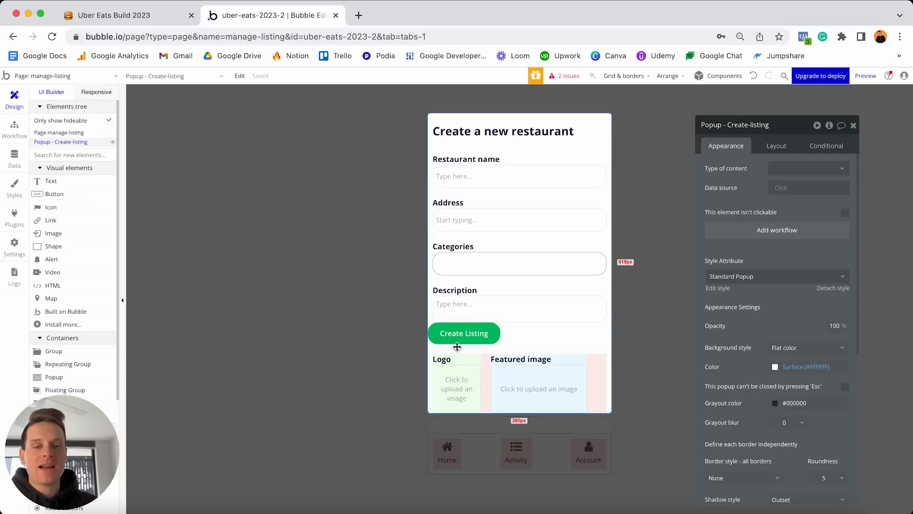
click(470, 337)
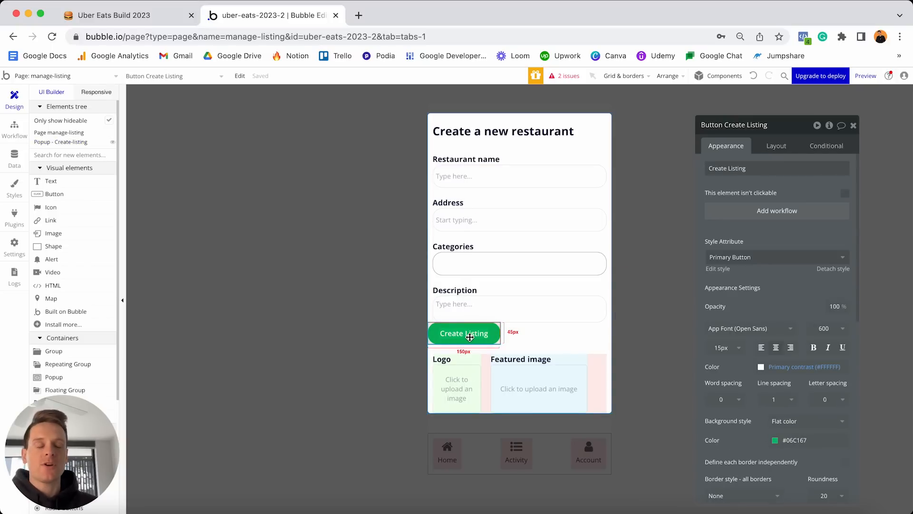
Rename the button 'Button Create Listing - Publish' and make it the popup's last element.
click(782, 125)
text(- Publish)
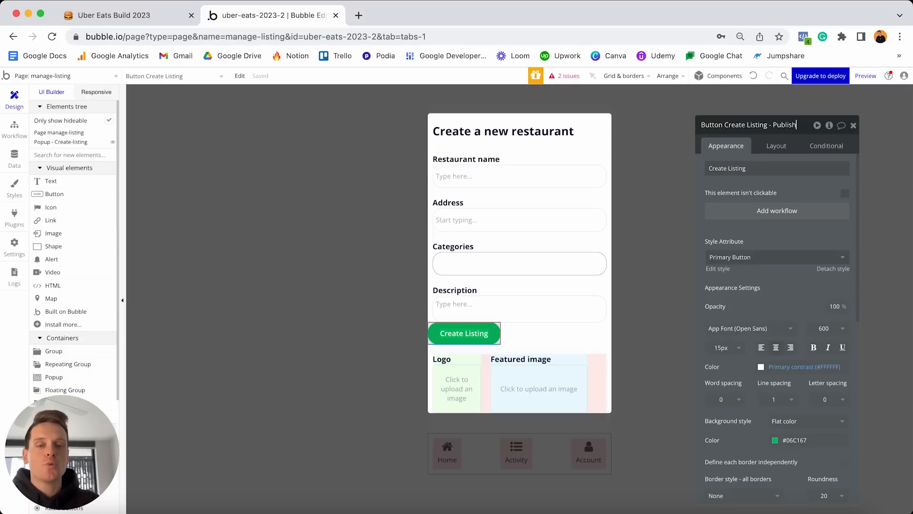
click(771, 147)
click(770, 146)
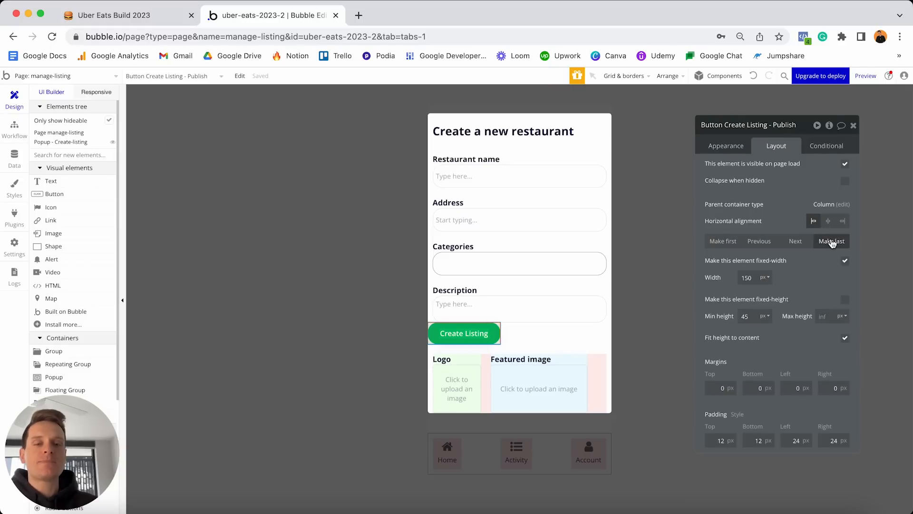
click(832, 242)
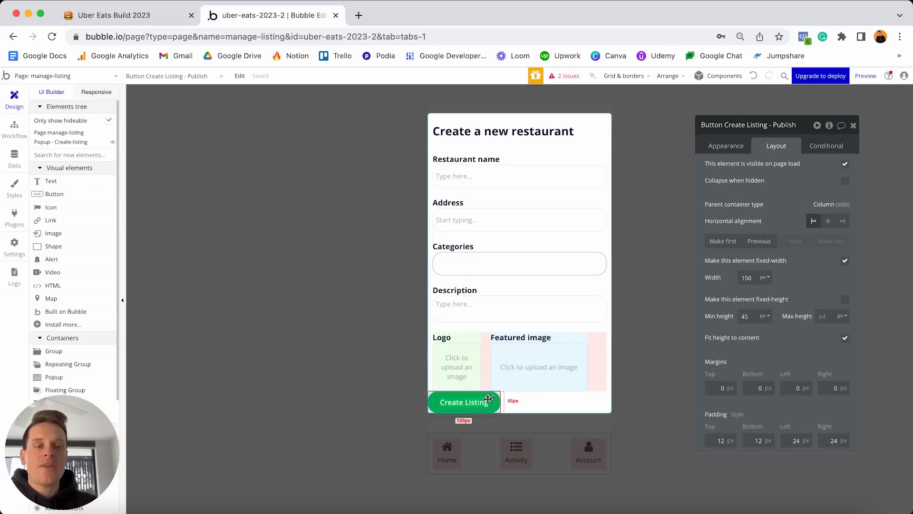
Let the Create Listing button stretch full width with a 0 minimum width.
click(844, 260)
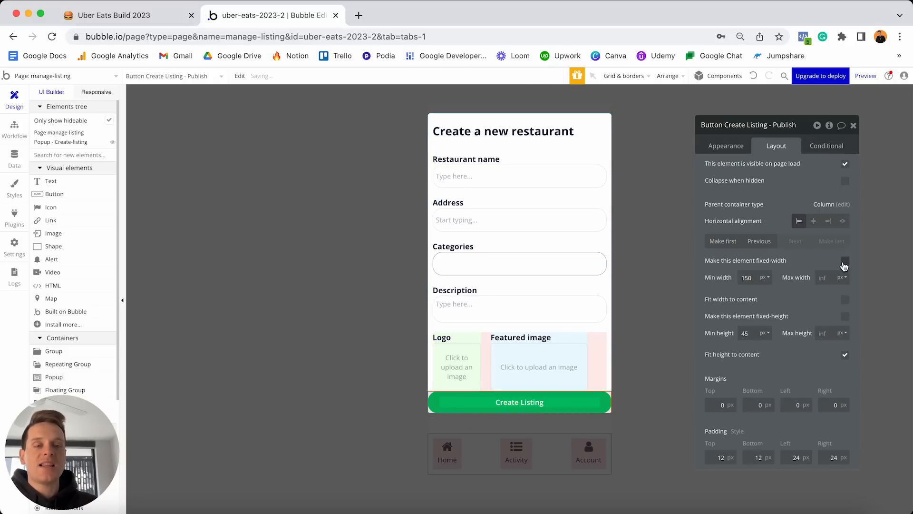
double_click(754, 277)
text(0)
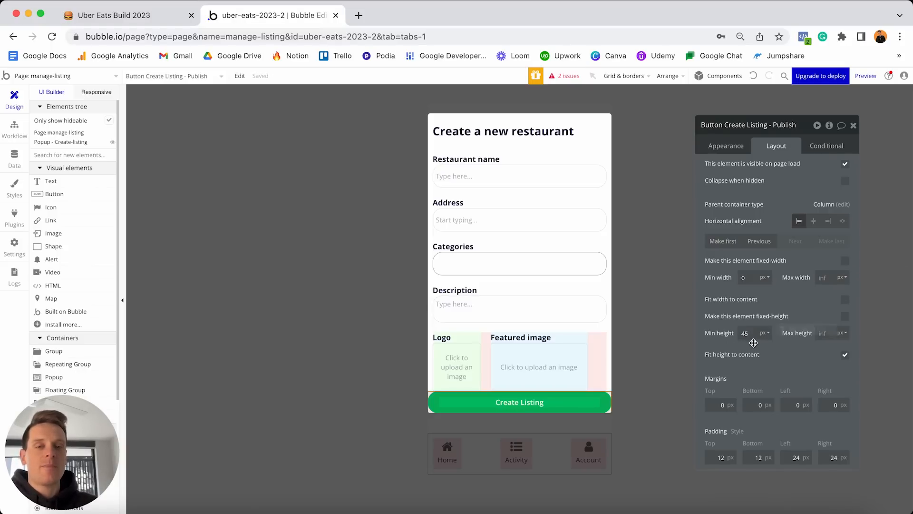
Give the button 20 px top and bottom margins and 10 px left and right margins.
click(714, 402)
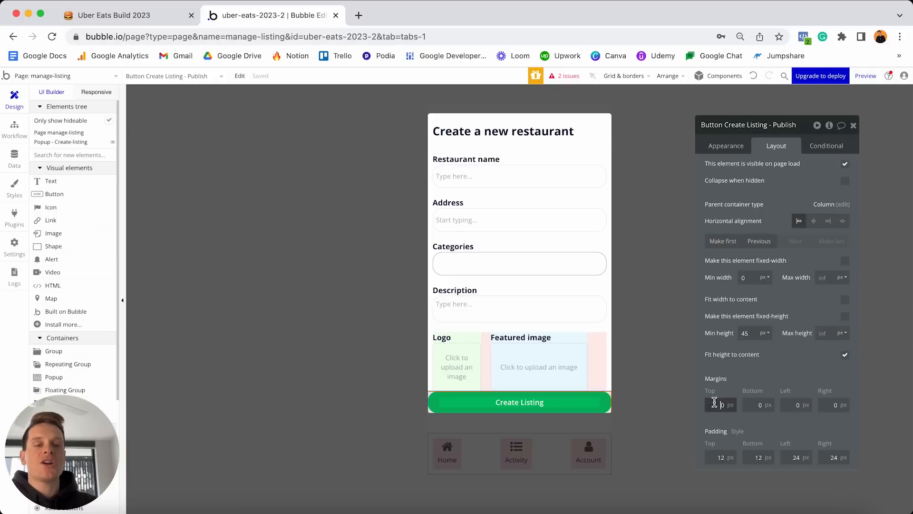
text(2)
click(751, 405)
text(2)
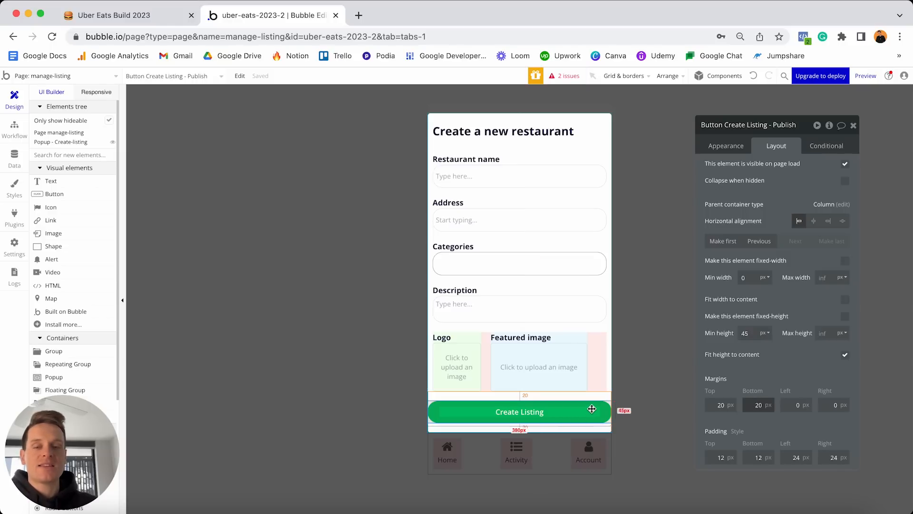
click(795, 404)
text(1)
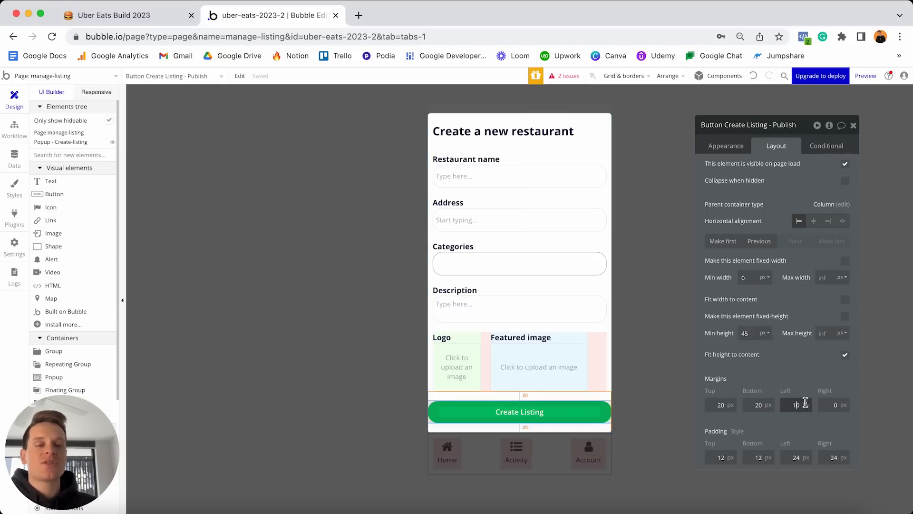
click(830, 405)
text(1)
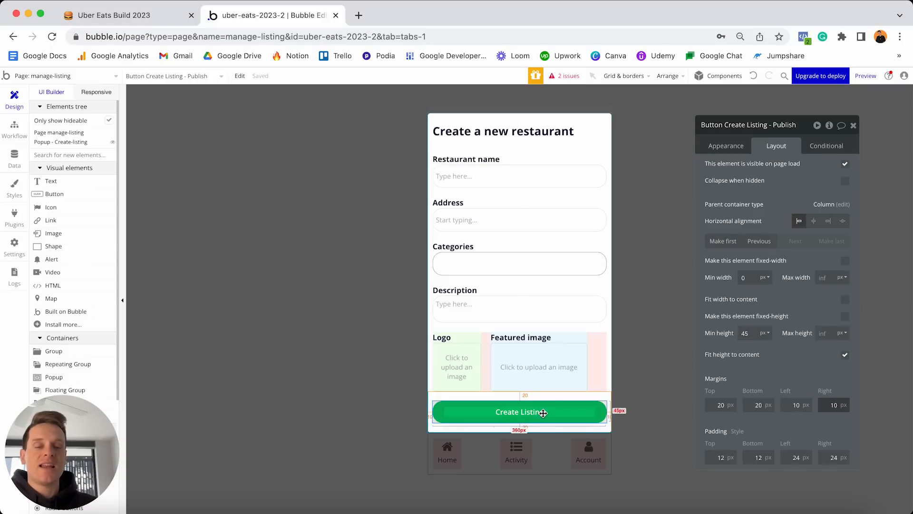
click(595, 282)
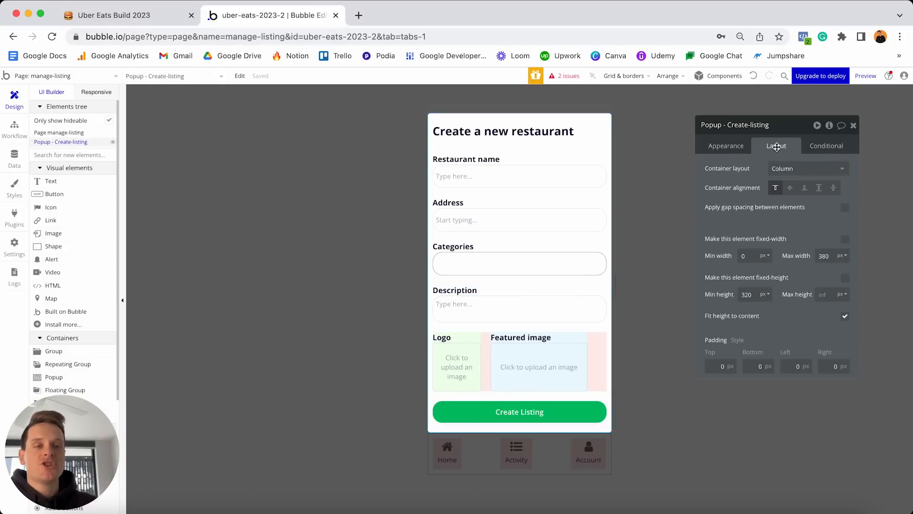
Change the popup's minimum height from 320 to 0.
double_click(753, 292)
text(0)
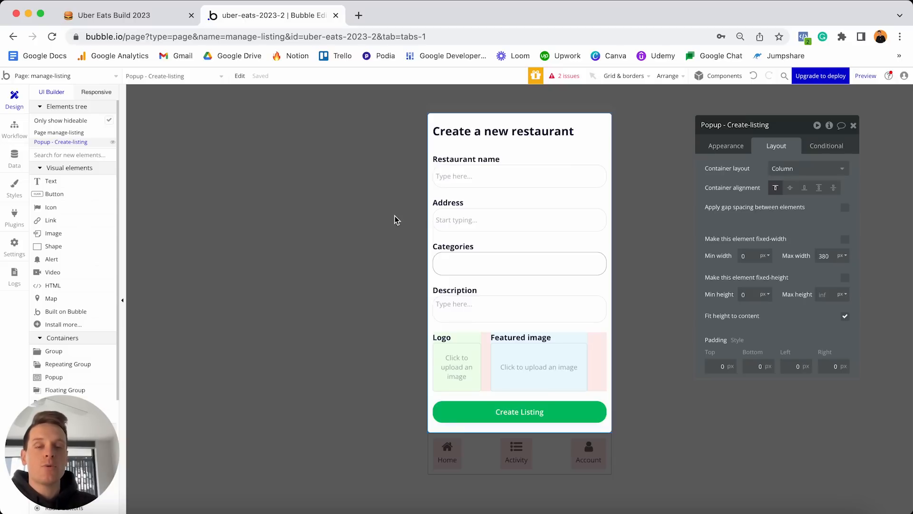
Add a workflow on the page's Create Listing button that shows Popup Create-listing.
click(365, 168)
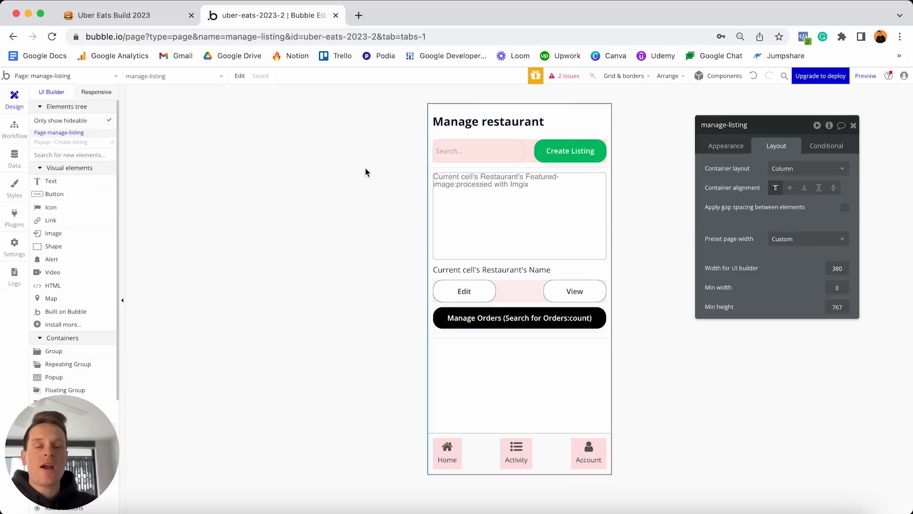
click(569, 158)
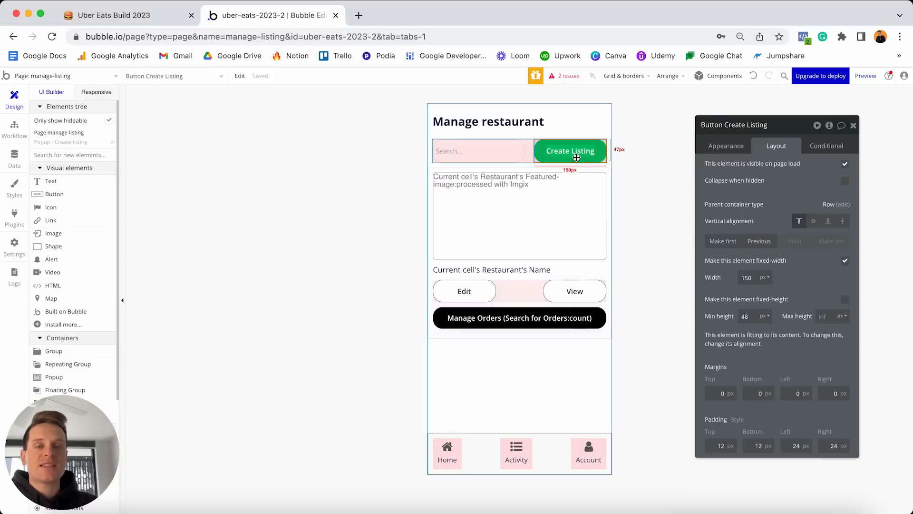
click(723, 151)
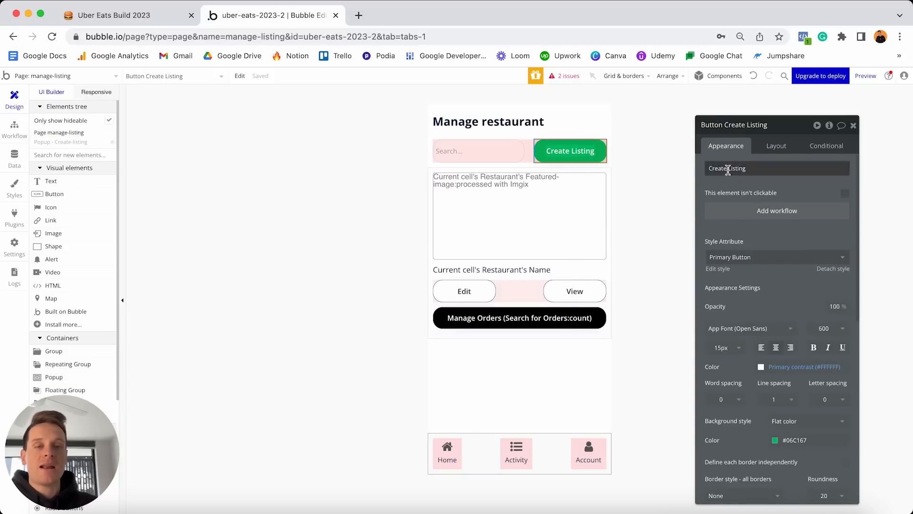
click(741, 212)
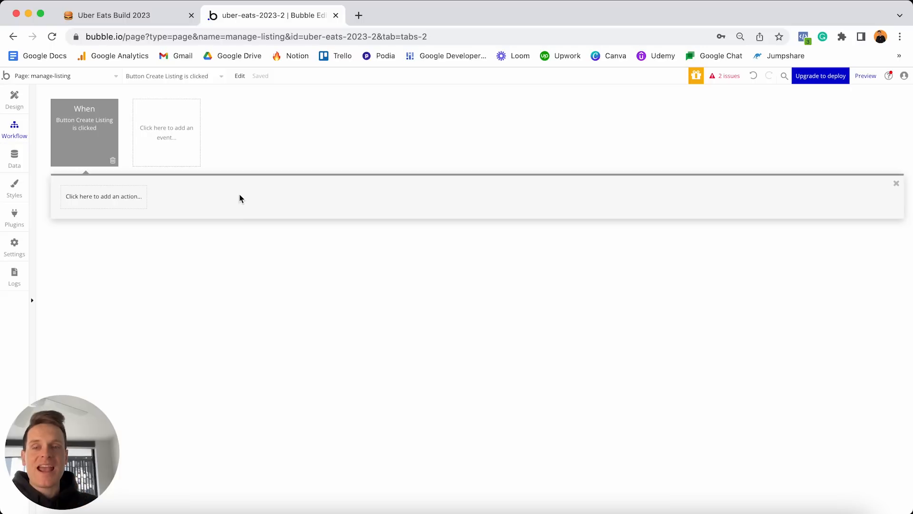
click(108, 198)
mouse_move(102, 329)
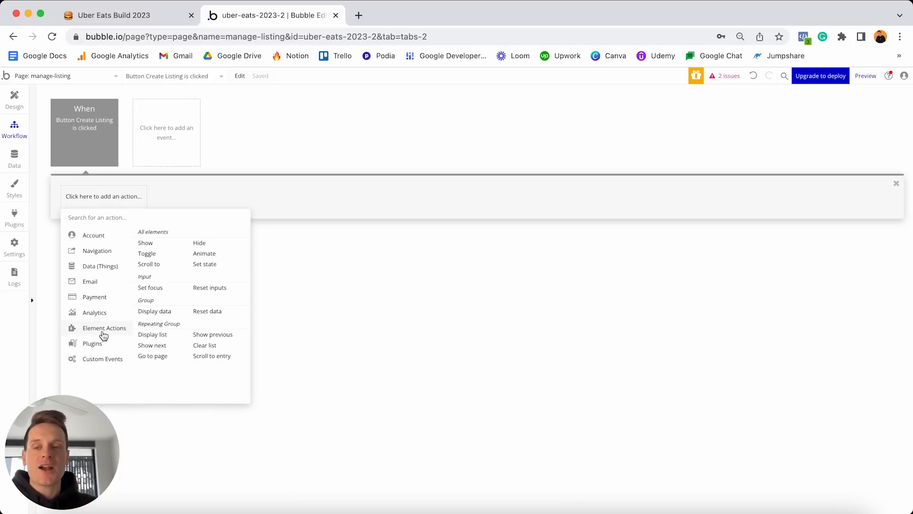
click(148, 244)
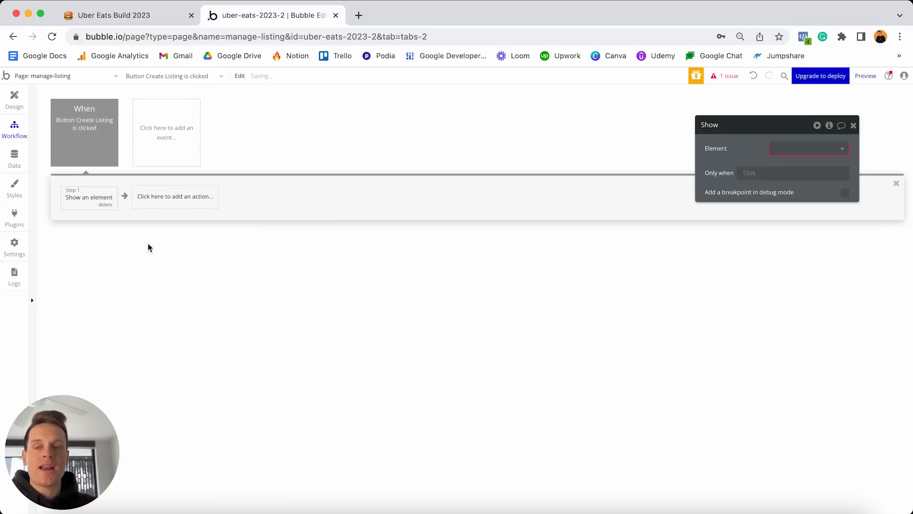
click(778, 149)
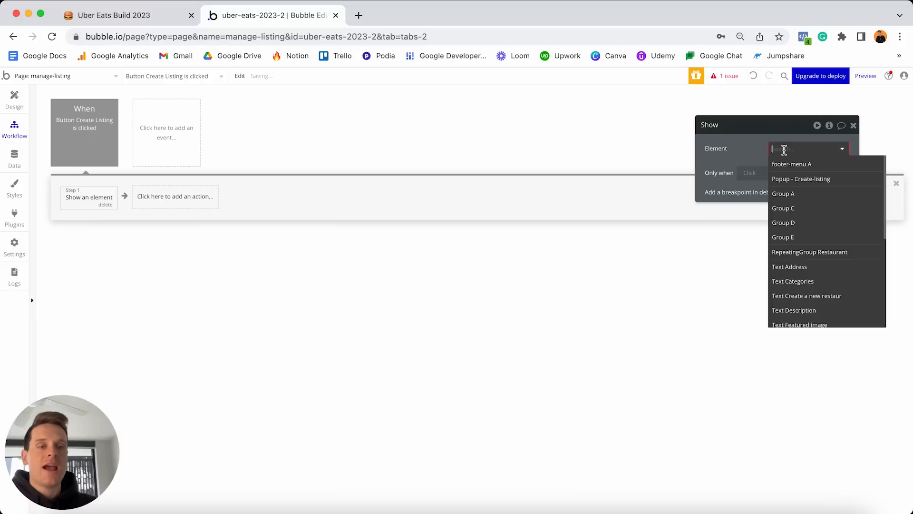
click(794, 180)
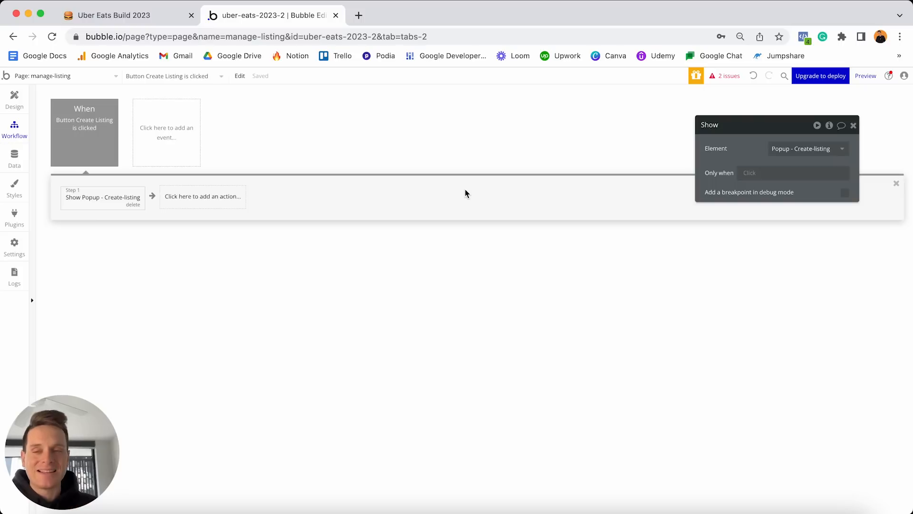
Colour the Create Listing click event green and return to the Design view.
click(84, 125)
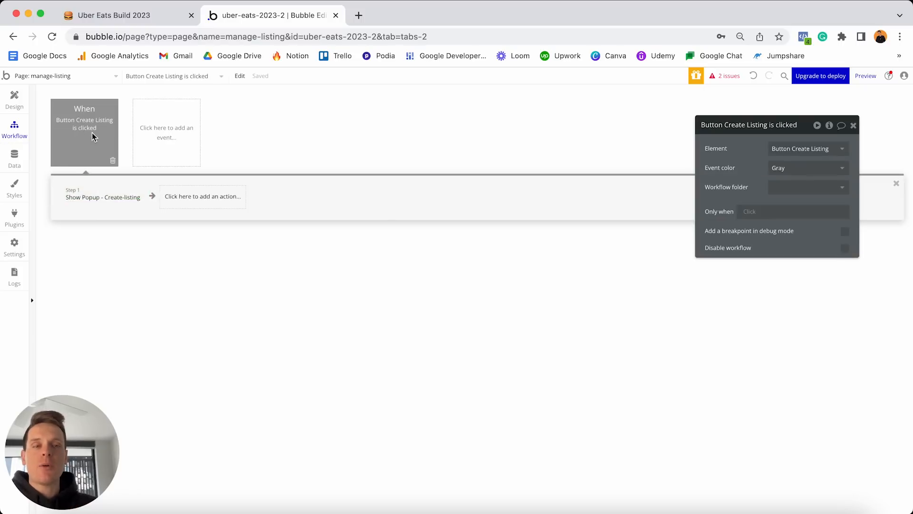
click(788, 167)
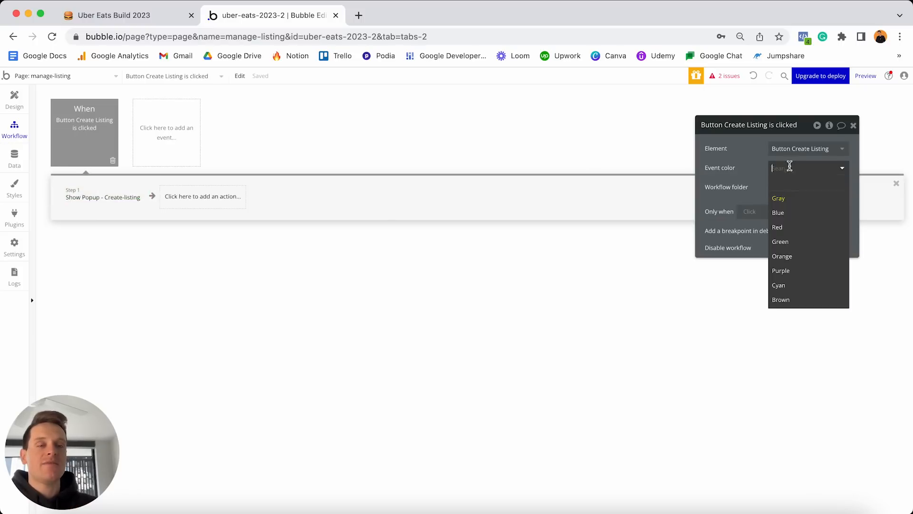
click(790, 243)
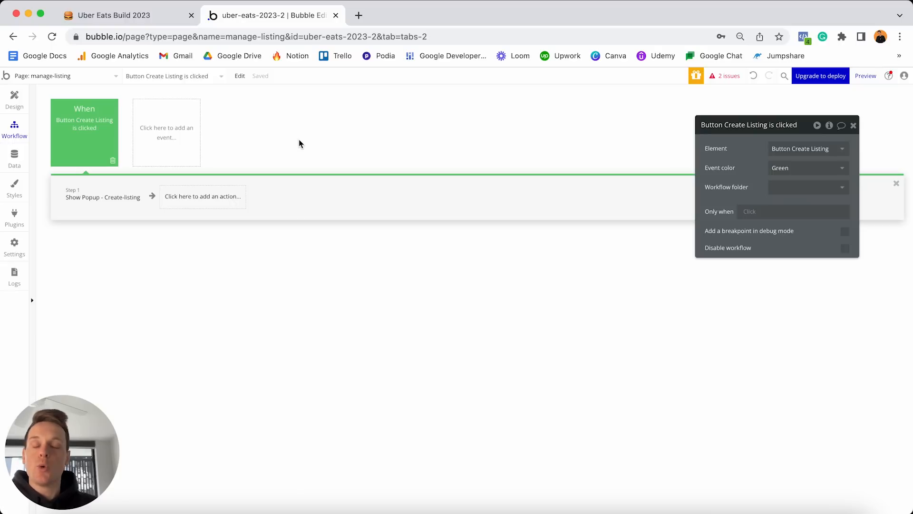
mouse_move(82, 121)
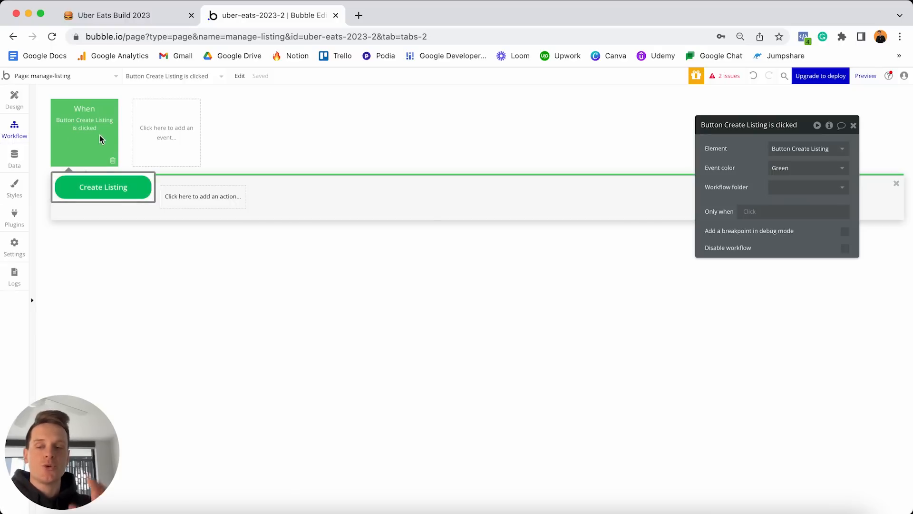
click(14, 99)
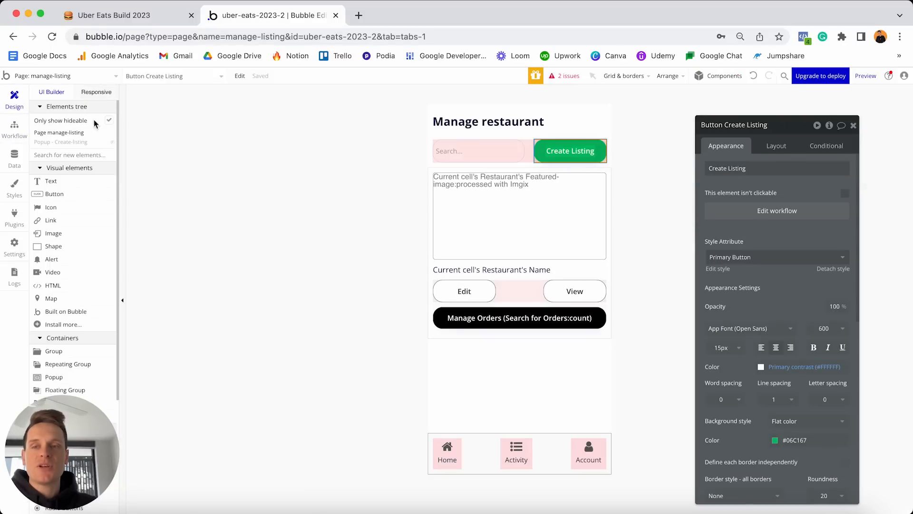
Add a 'Create a new Restaurant' action to the popup button's workflow with all fields listed.
click(82, 143)
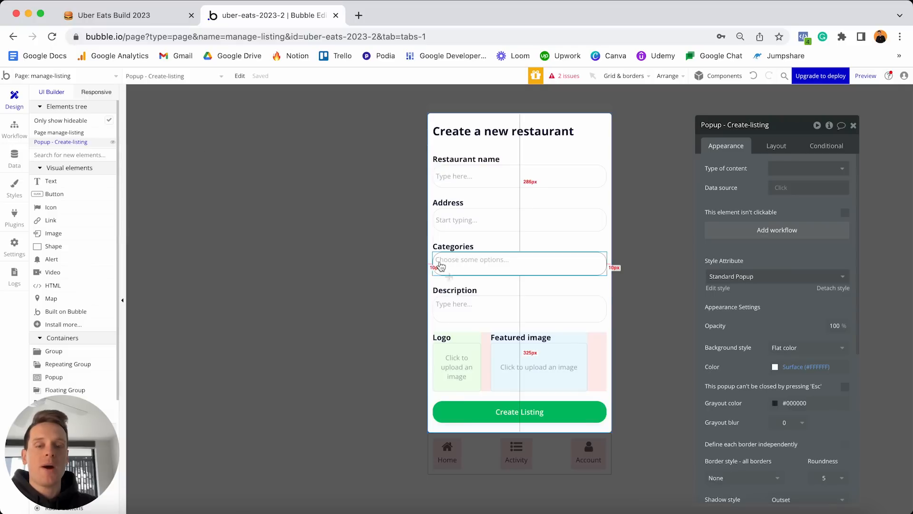
click(509, 415)
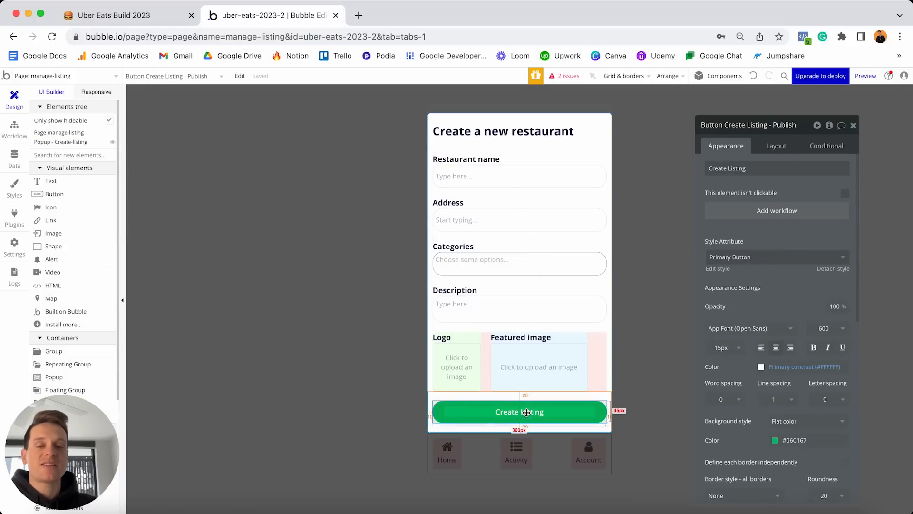
click(750, 213)
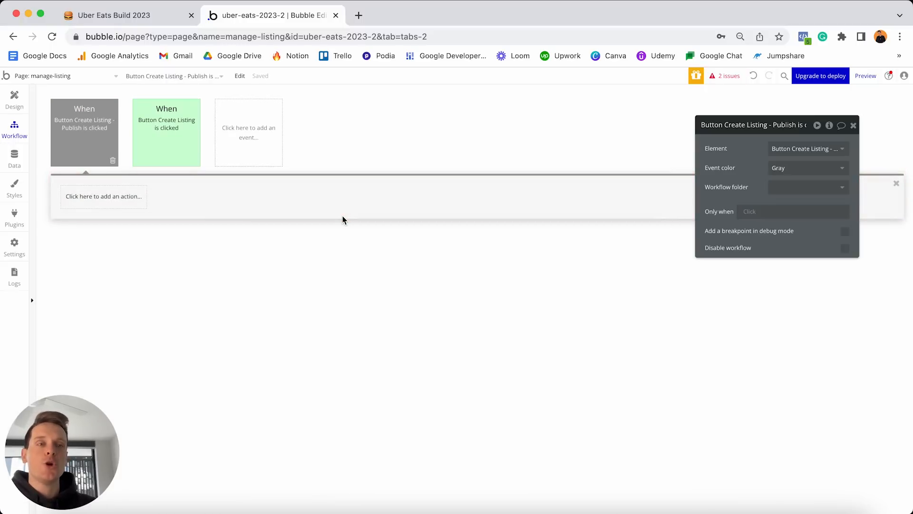
click(95, 201)
mouse_move(105, 272)
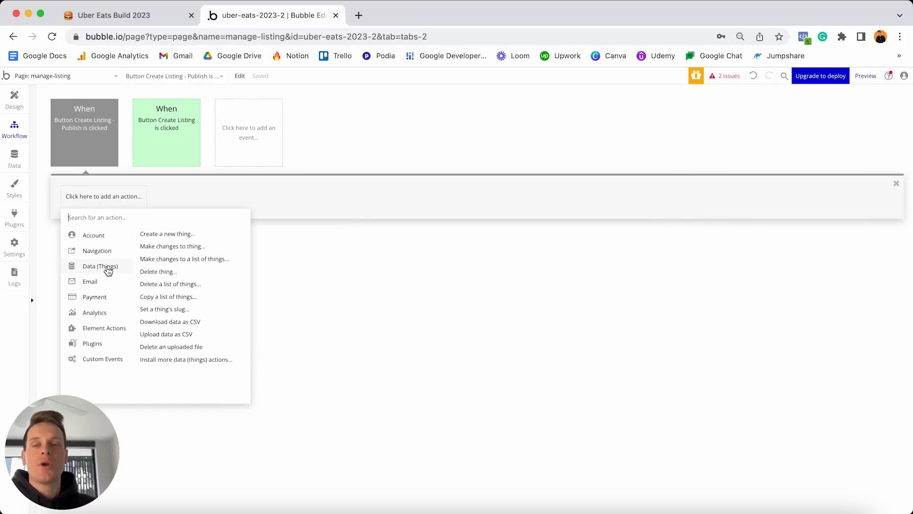
click(166, 234)
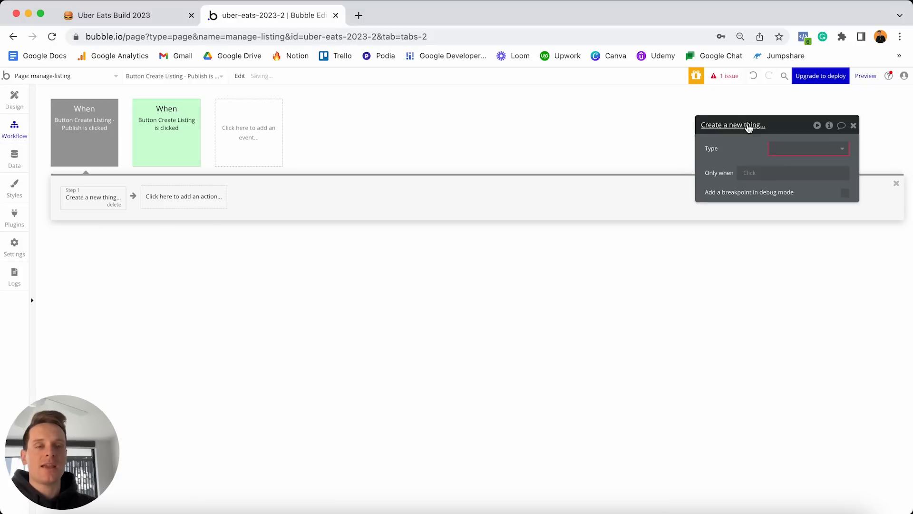
drag(748, 128, 463, 144)
click(523, 164)
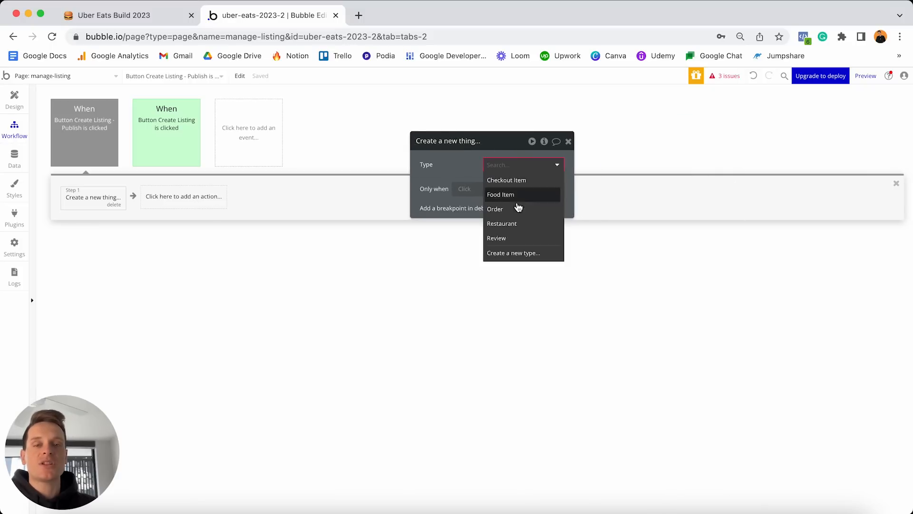
click(510, 226)
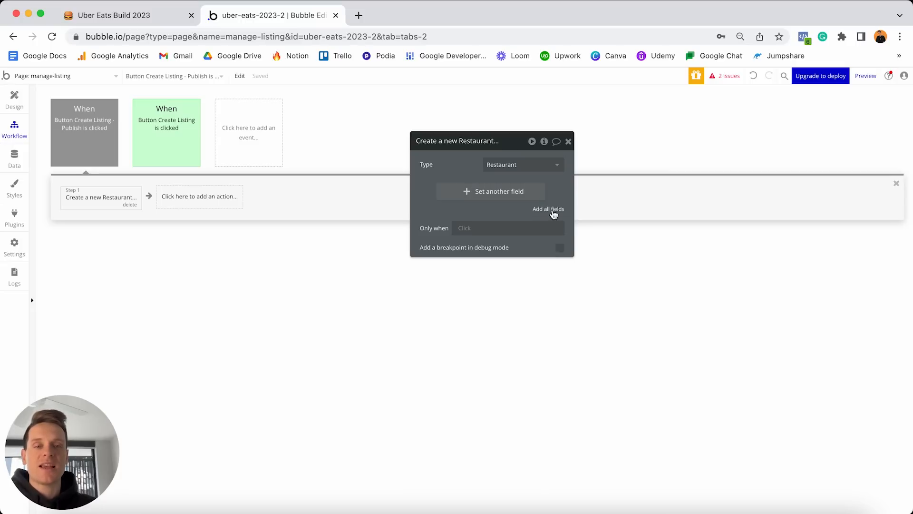
click(553, 212)
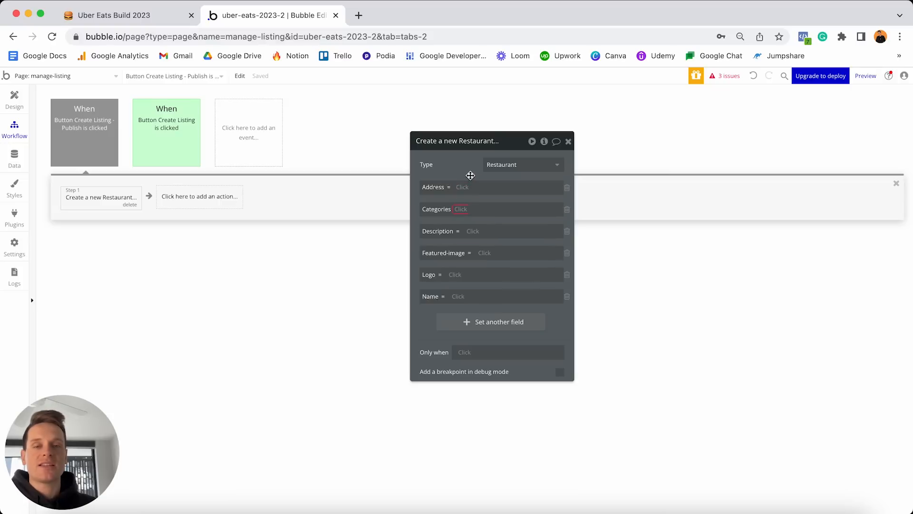
Set Address from the address search box and add the categories multi-dropdown's values as Categories.
click(462, 188)
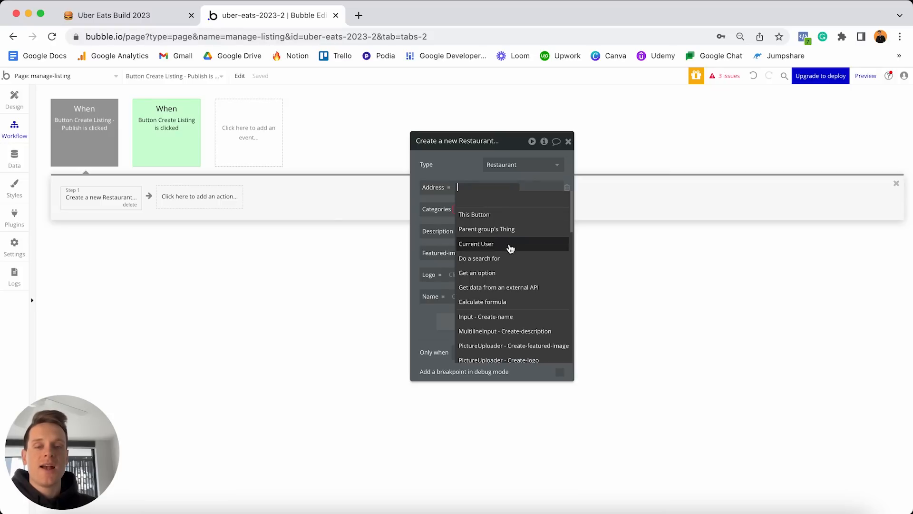
scroll(510, 248, down, 3)
scroll(510, 248, down, 3)
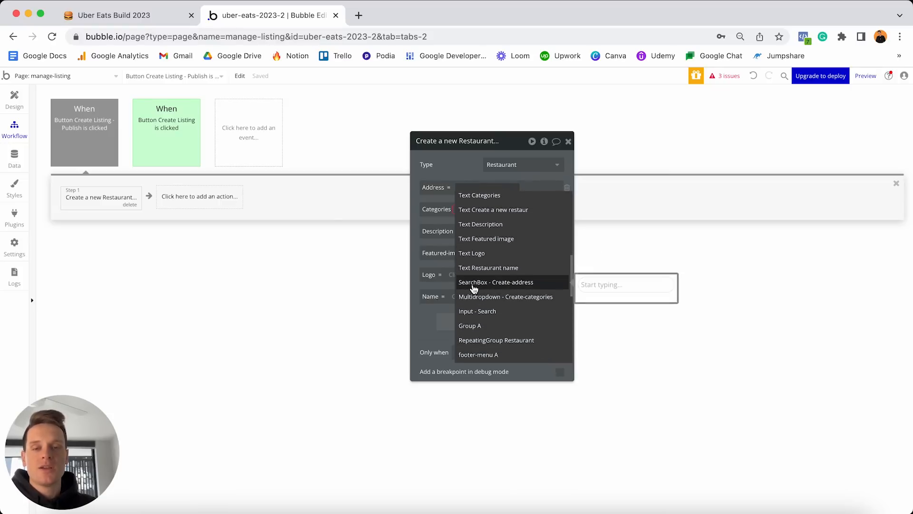
click(501, 283)
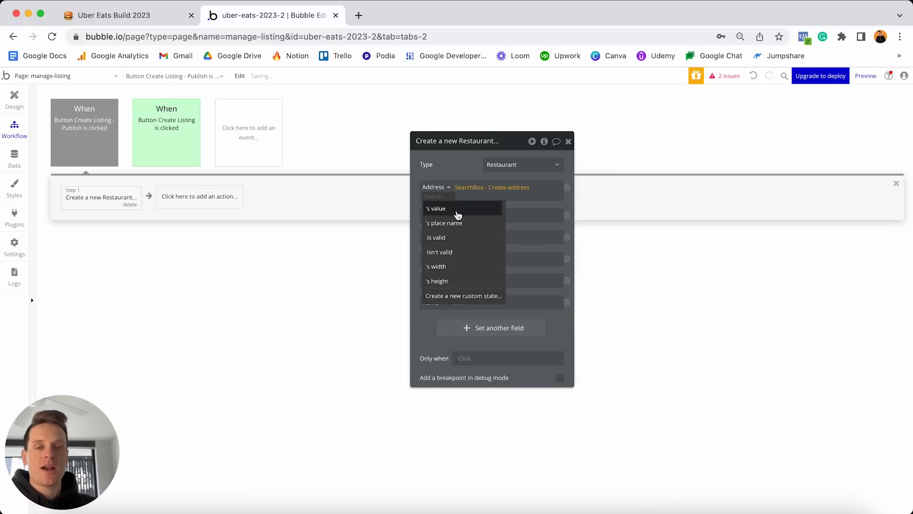
click(457, 207)
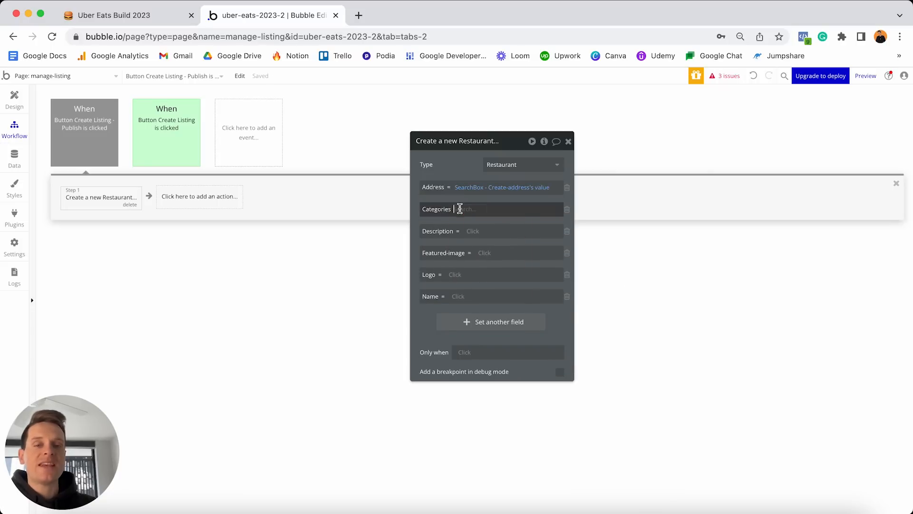
click(460, 209)
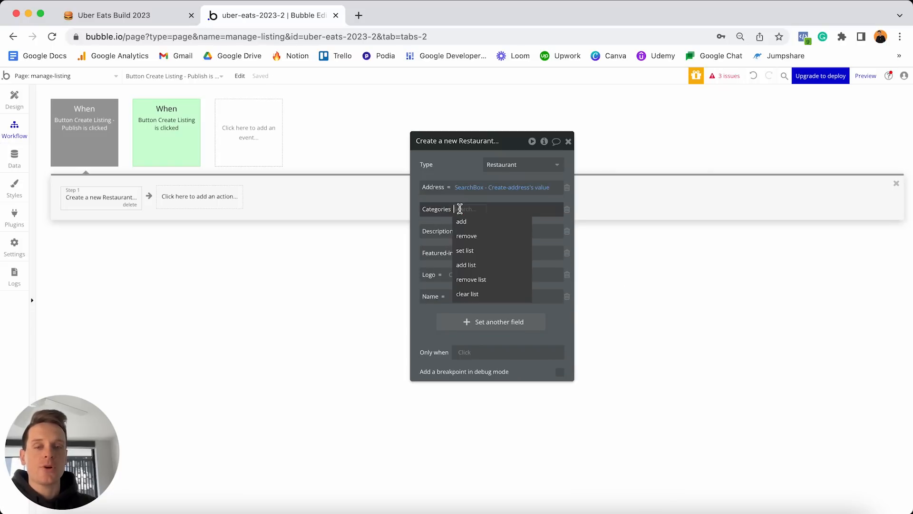
click(473, 266)
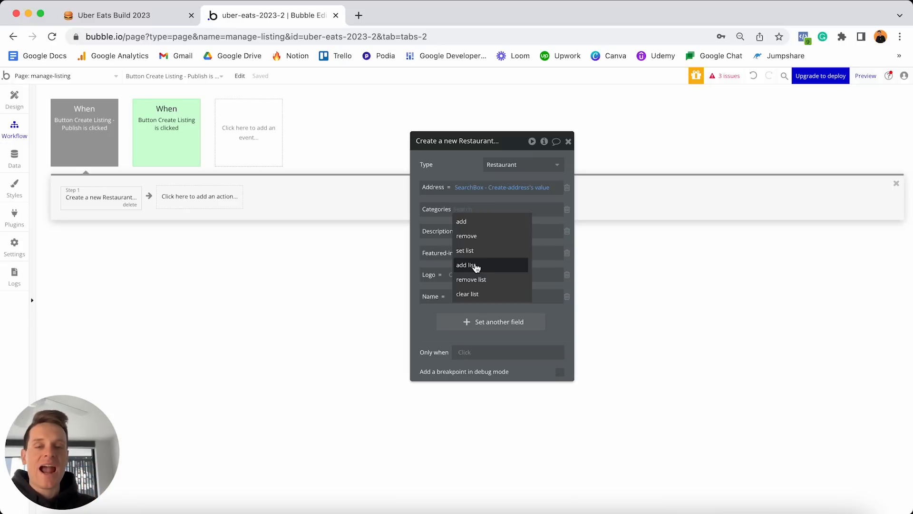
click(483, 210)
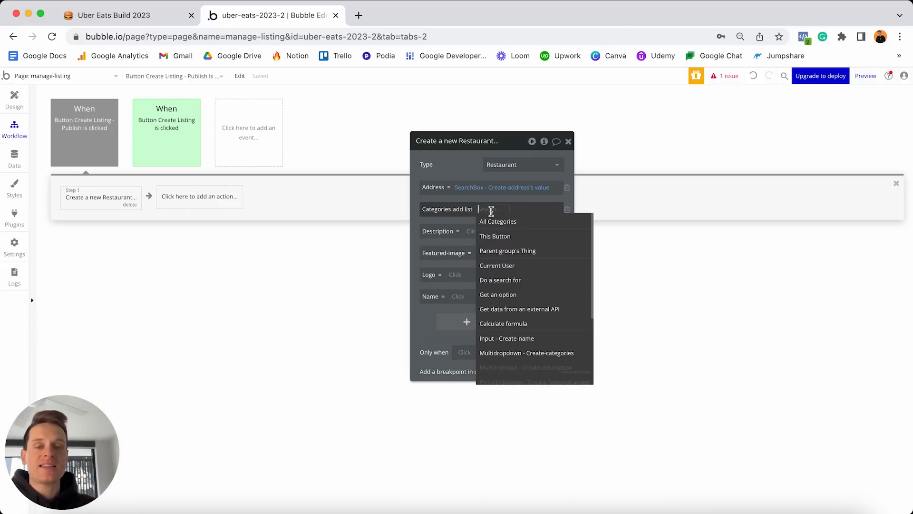
click(528, 354)
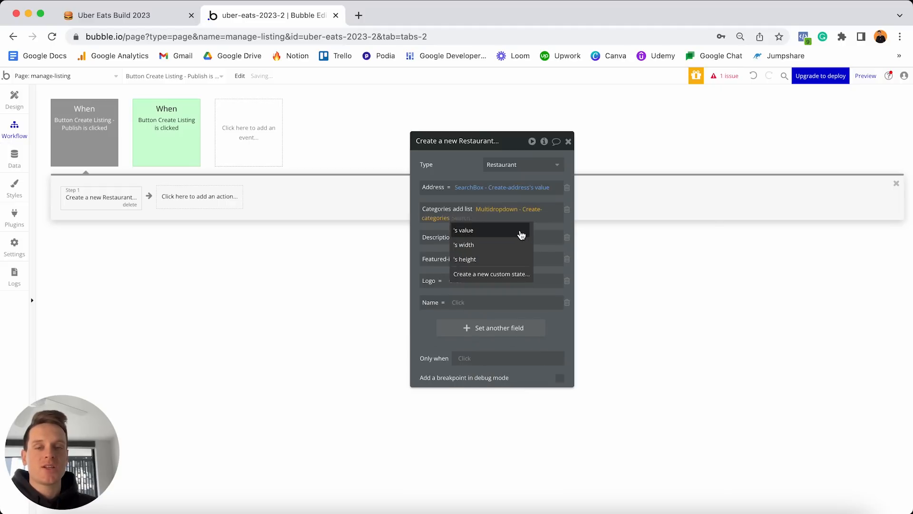
click(522, 233)
Set Description from the description input and Featured-image from the featured-image uploader.
click(478, 237)
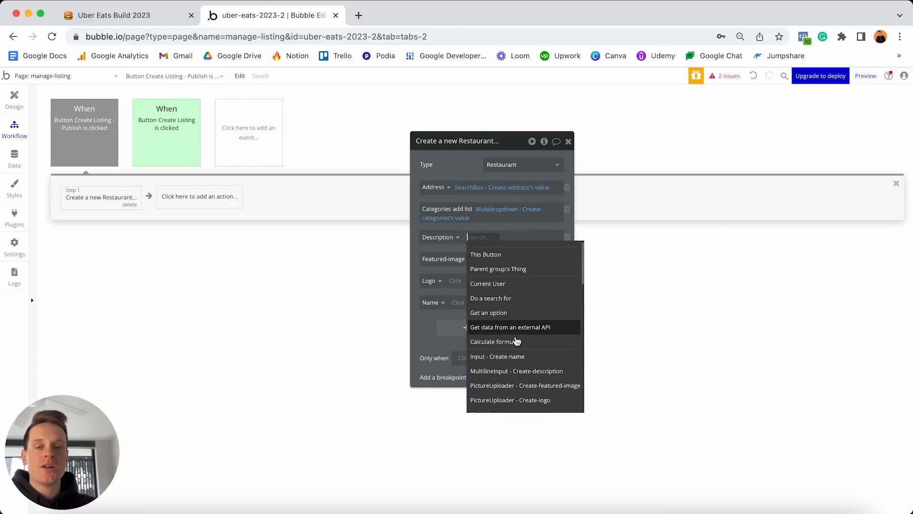
scroll(507, 351, down, 1)
mouse_move(492, 353)
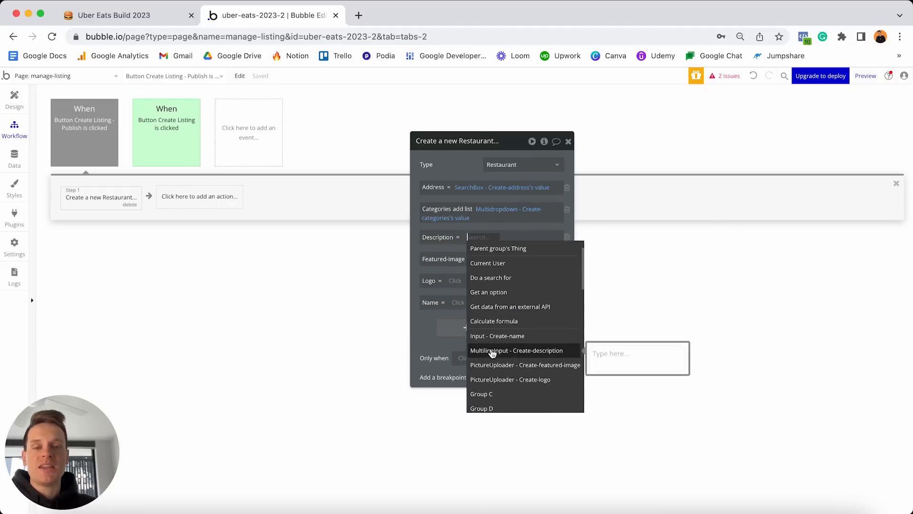
click(534, 354)
click(487, 261)
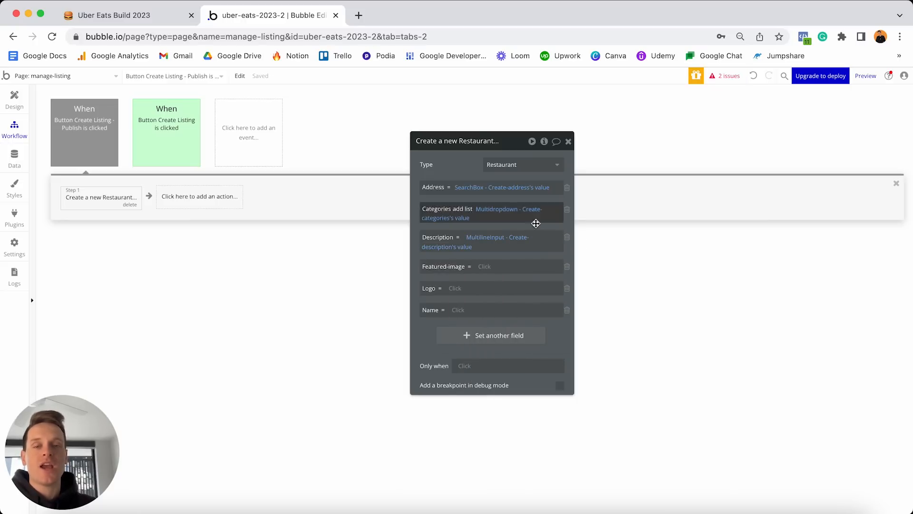
click(528, 239)
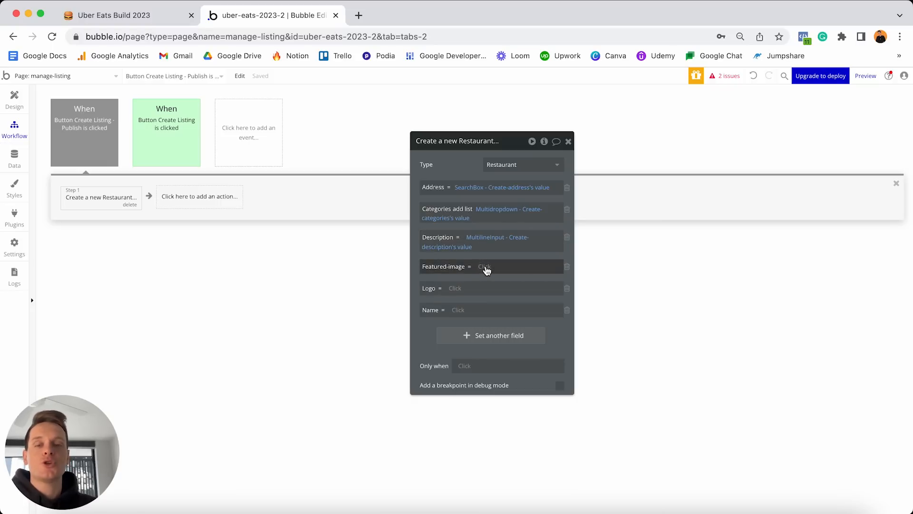
click(486, 270)
scroll(534, 363, down, 2)
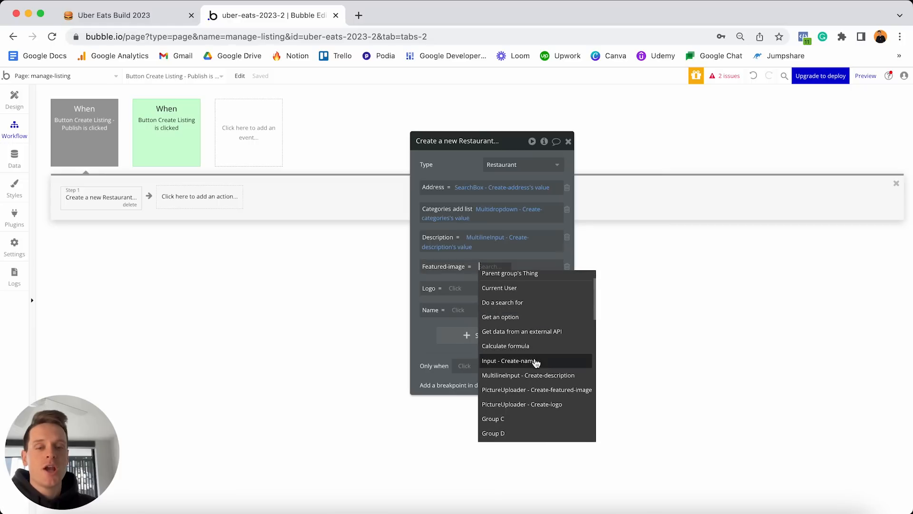
click(535, 390)
click(506, 287)
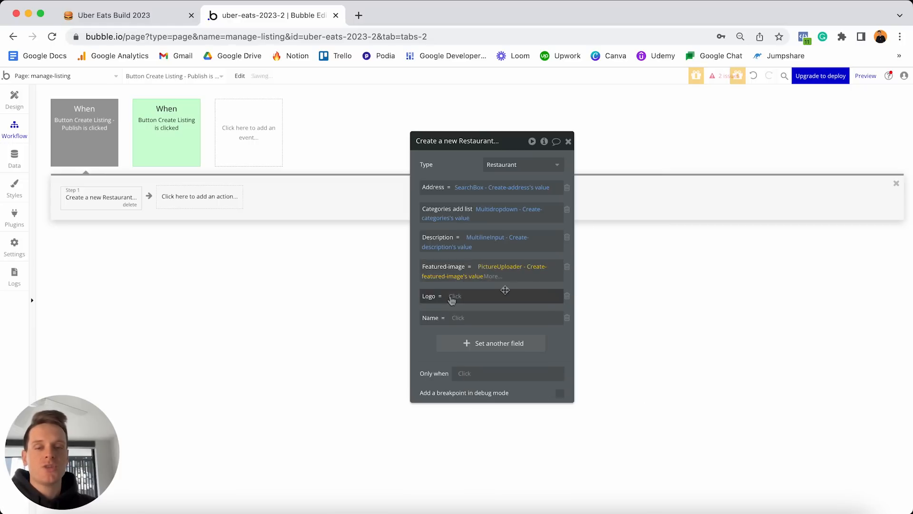
Set Logo from the logo uploader and Name from the restaurant name input, then return to Design.
click(454, 296)
scroll(509, 357, down, 2)
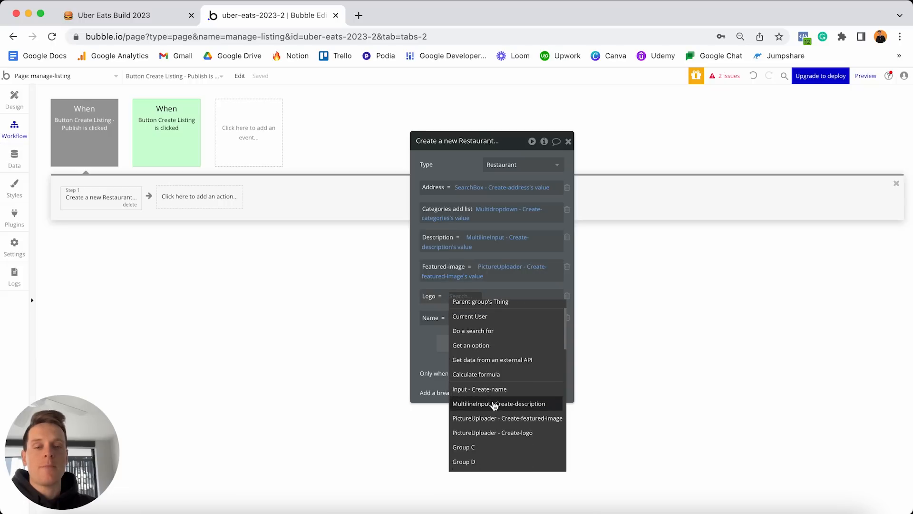
click(490, 432)
click(528, 308)
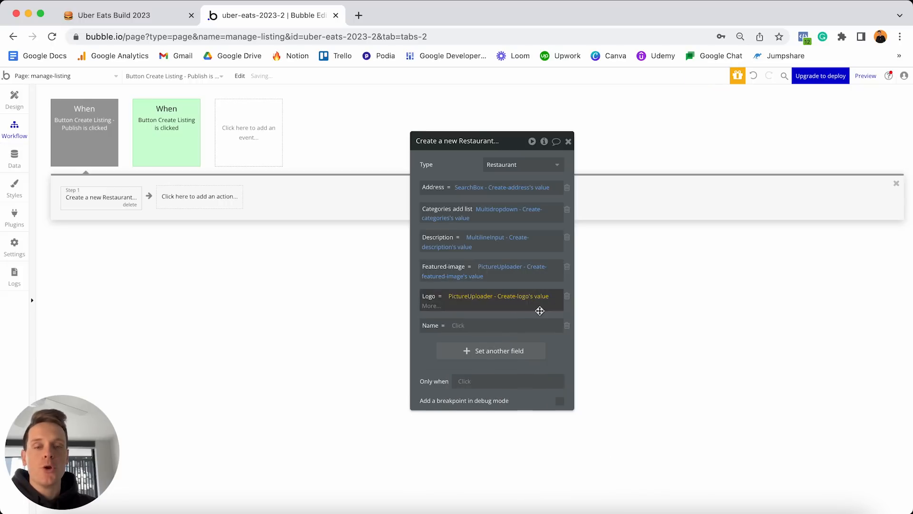
click(458, 322)
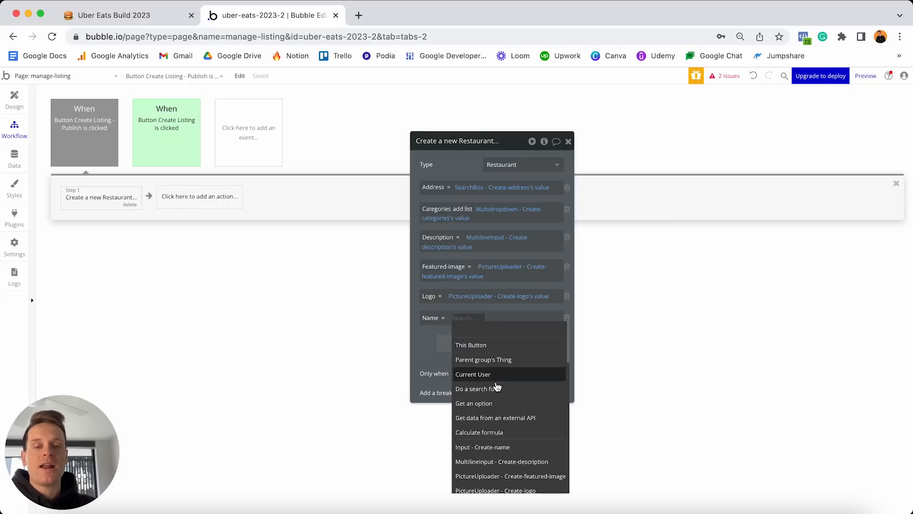
click(492, 447)
click(514, 329)
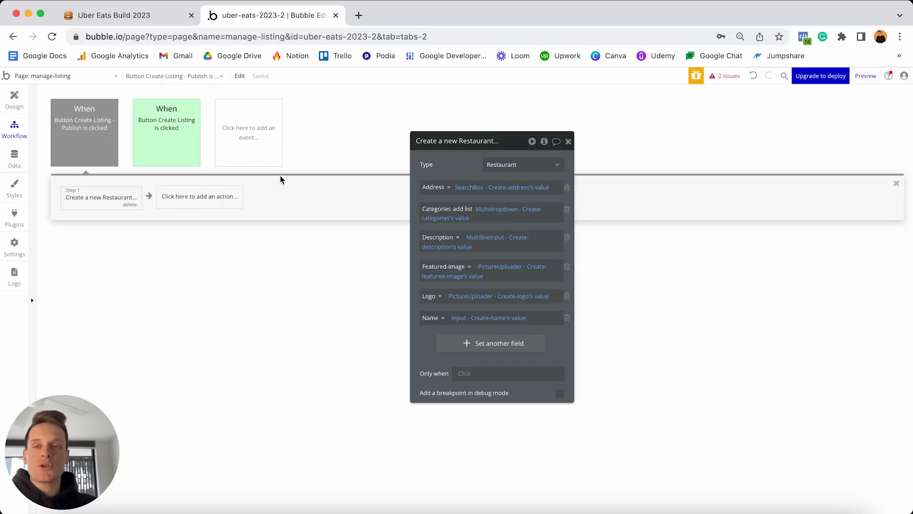
click(24, 104)
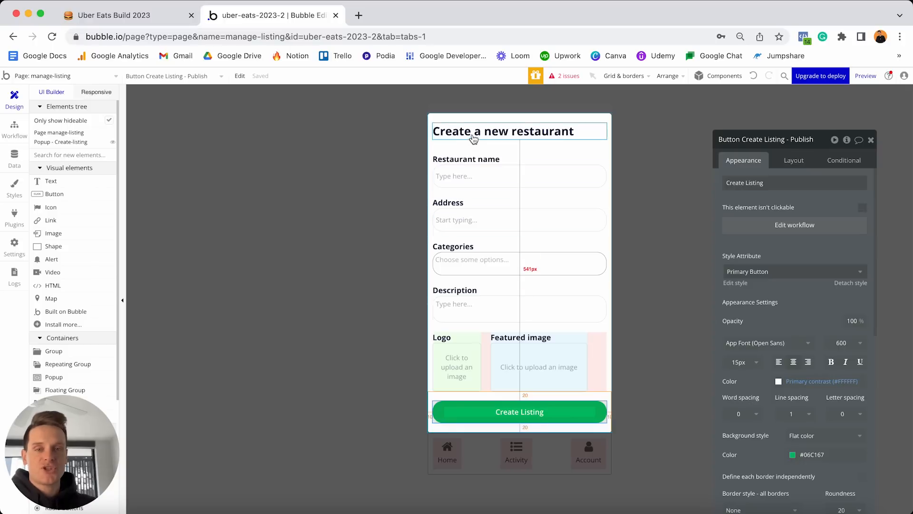
Reopen the create-restaurant popup and bring up its Create Listing button's workflows.
click(393, 282)
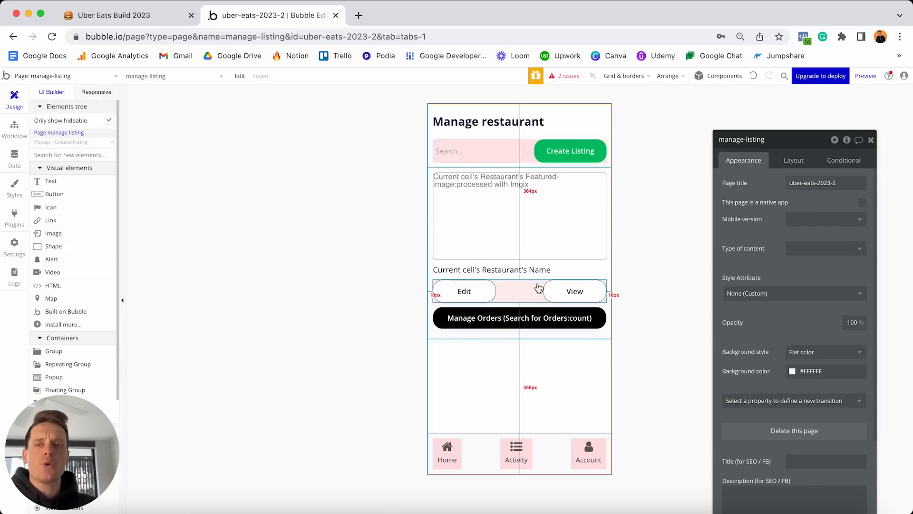
click(102, 142)
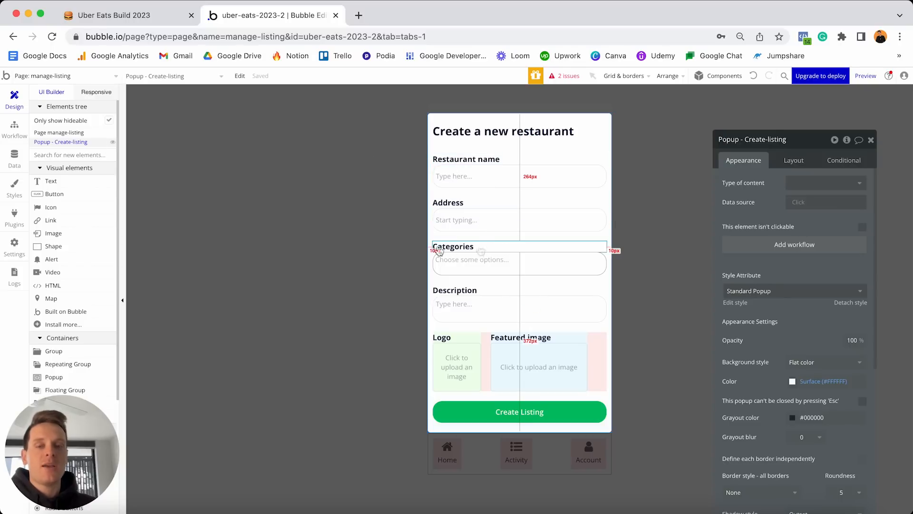
click(378, 253)
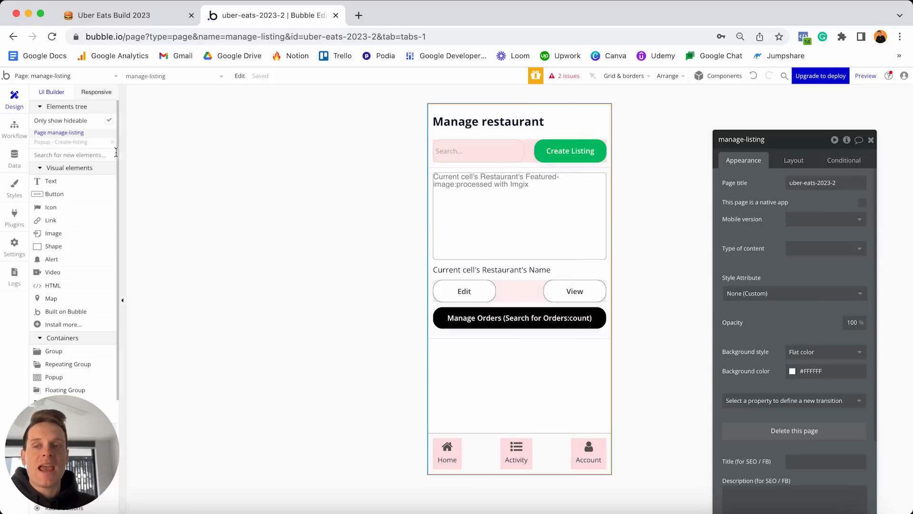
click(93, 142)
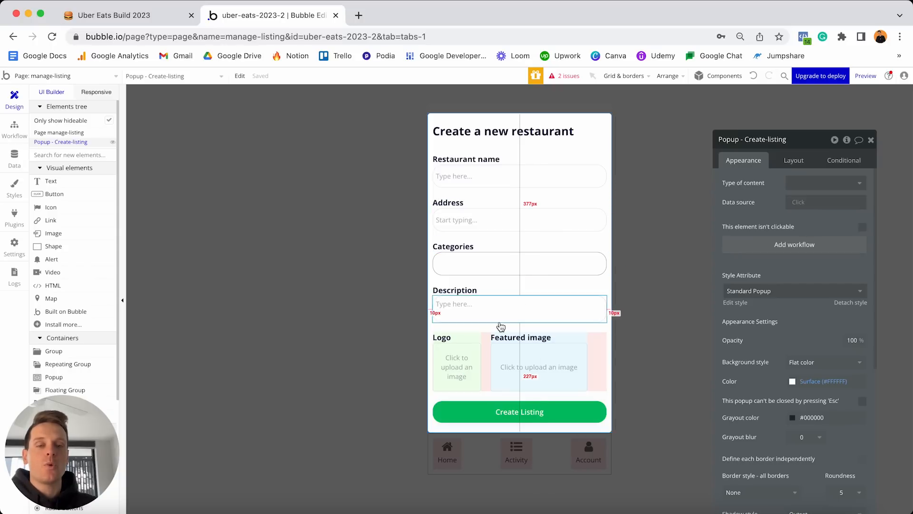
click(15, 130)
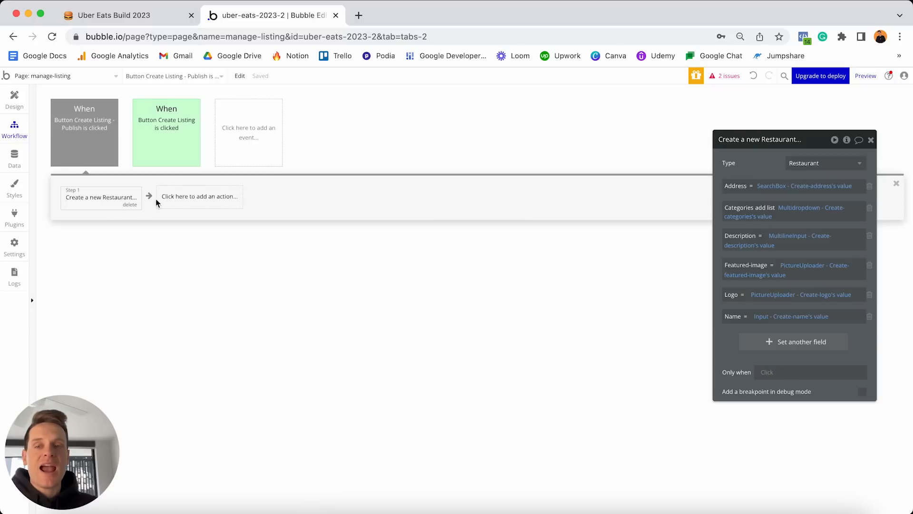
Add 'Hide Popup Create-listing' and 'Reset relevant inputs' actions after the restaurant is created.
click(190, 202)
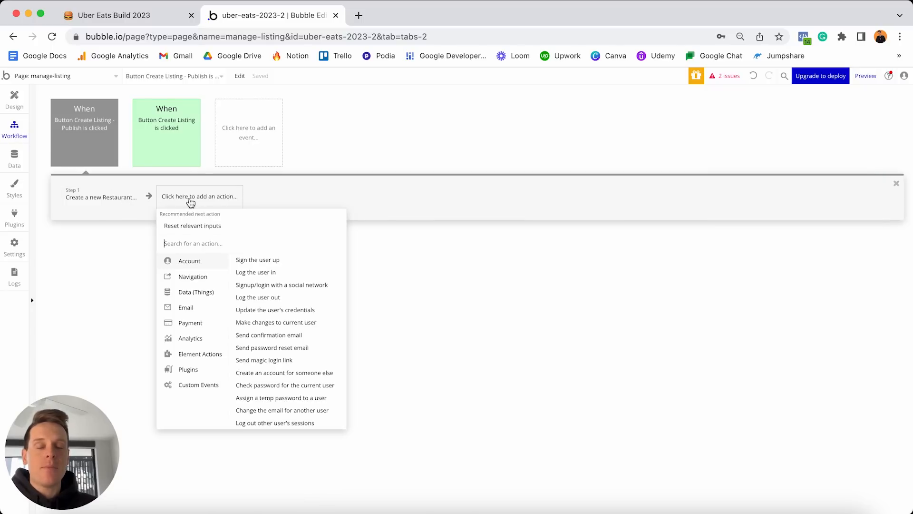
mouse_move(204, 358)
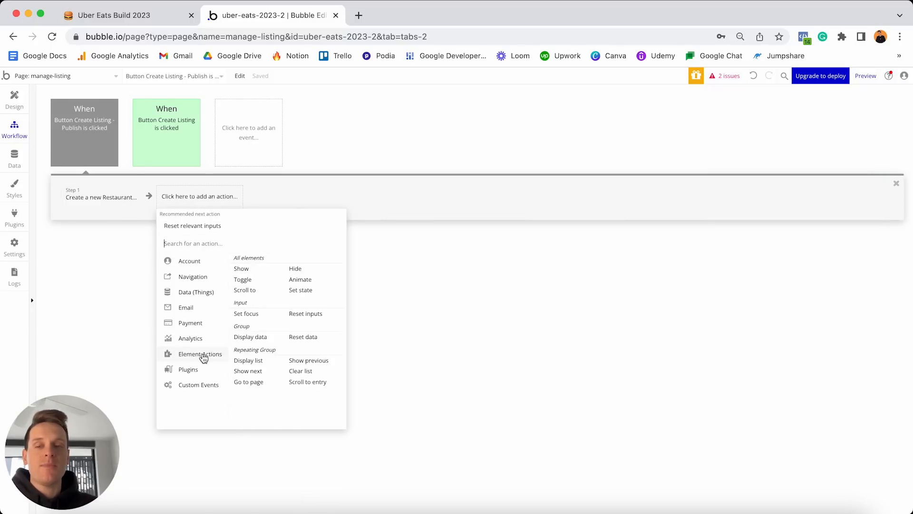
click(308, 270)
drag(753, 148, 536, 148)
click(611, 162)
click(612, 187)
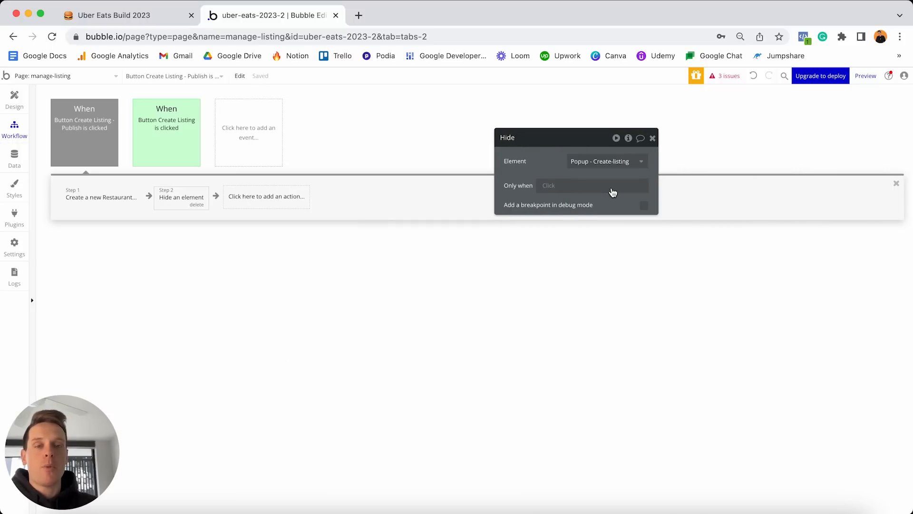
click(314, 197)
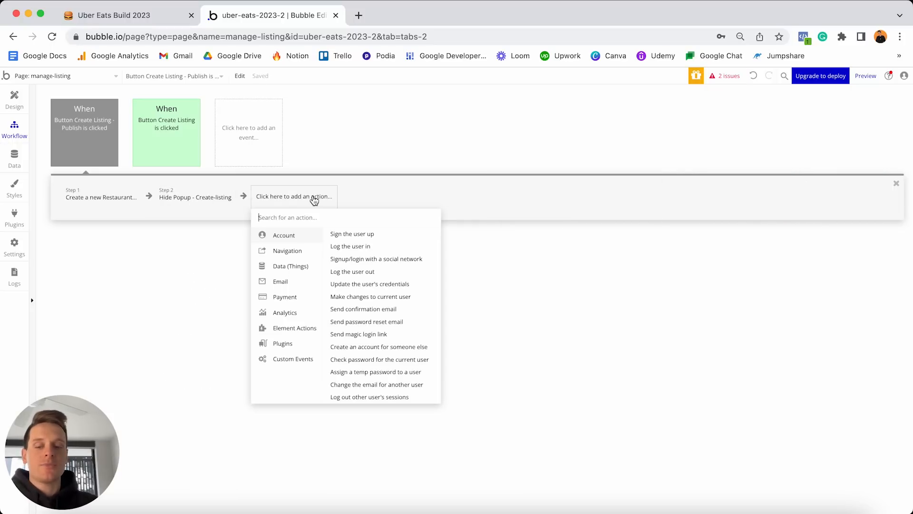
text(rese)
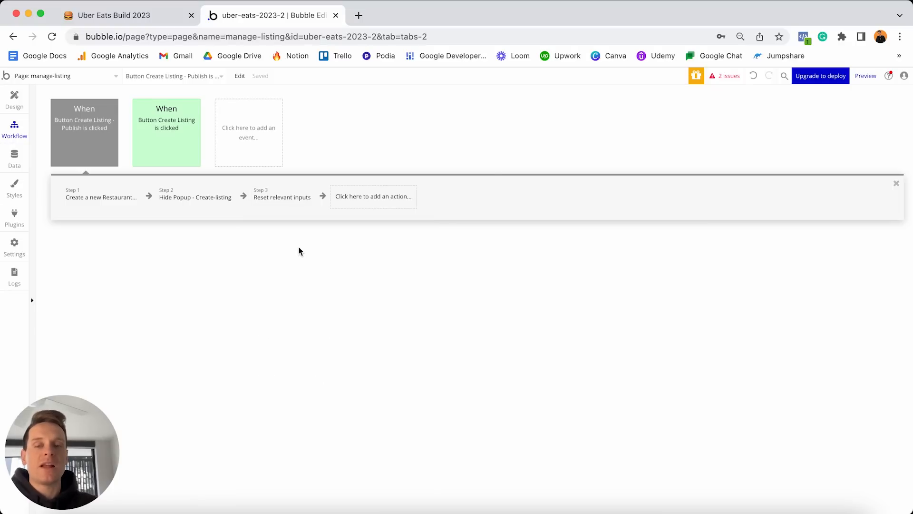
click(299, 248)
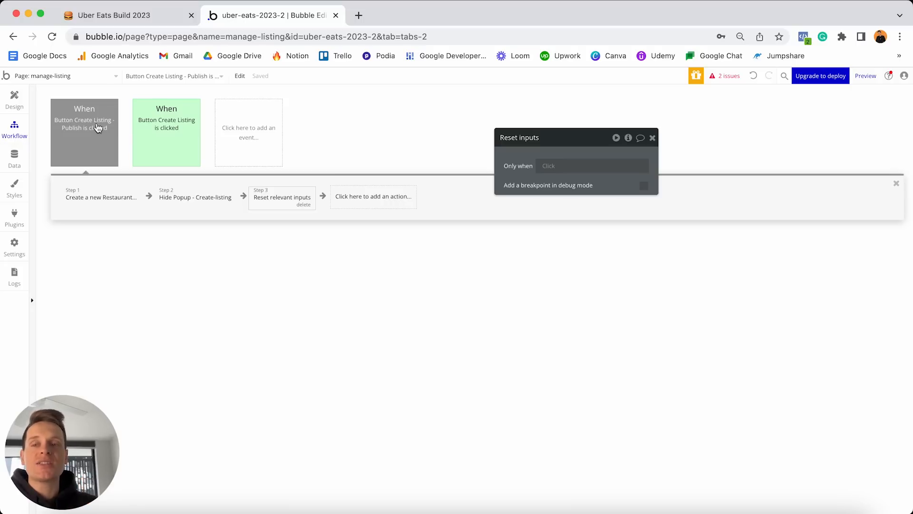
Colour the Publish button's click event green.
mouse_move(84, 136)
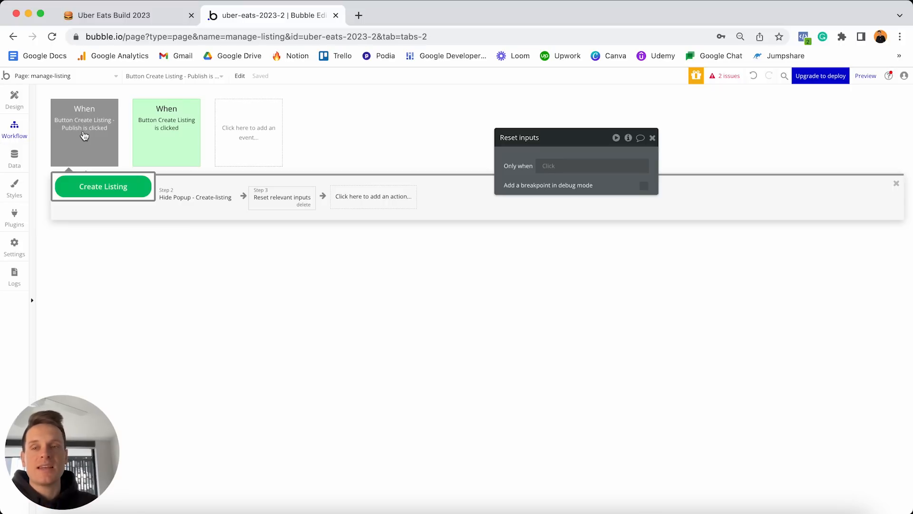
click(84, 136)
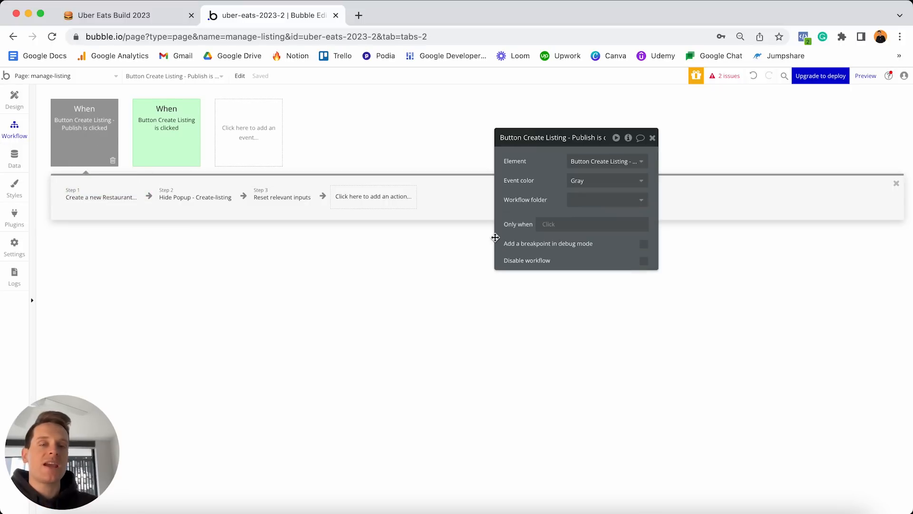
click(590, 182)
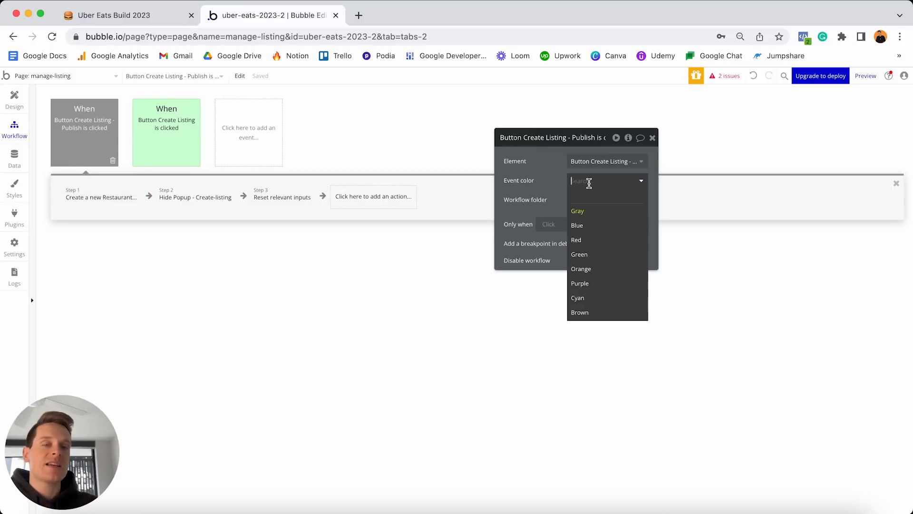
click(592, 255)
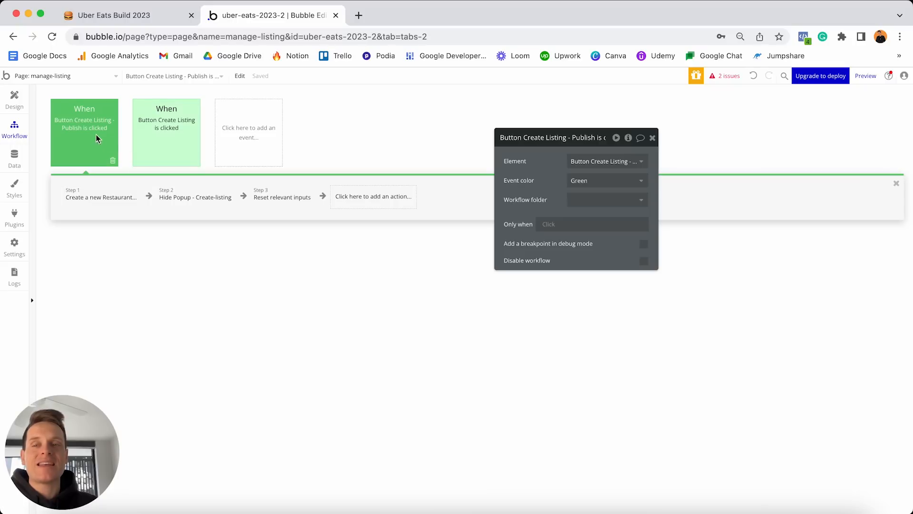
mouse_move(149, 138)
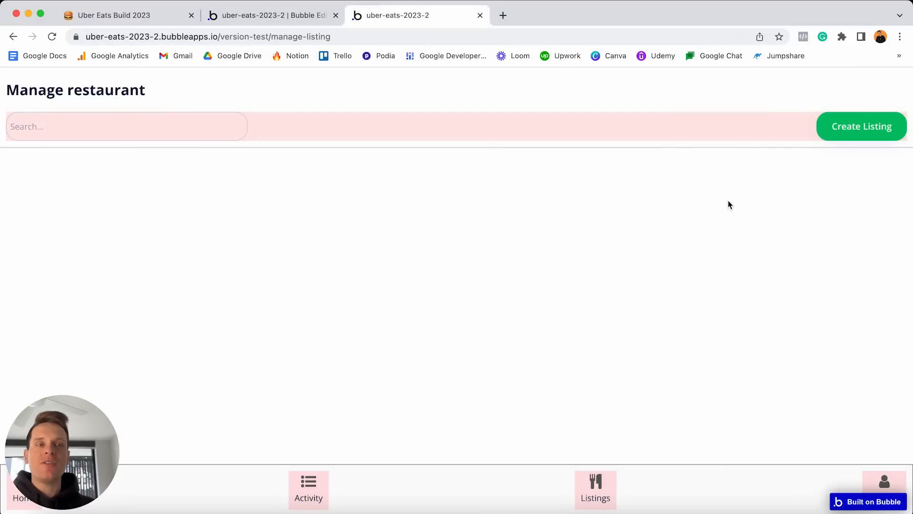
Narrow the preview browser window to phone width and move it toward the centre.
drag(909, 8, 302, 8)
drag(247, 22, 411, 15)
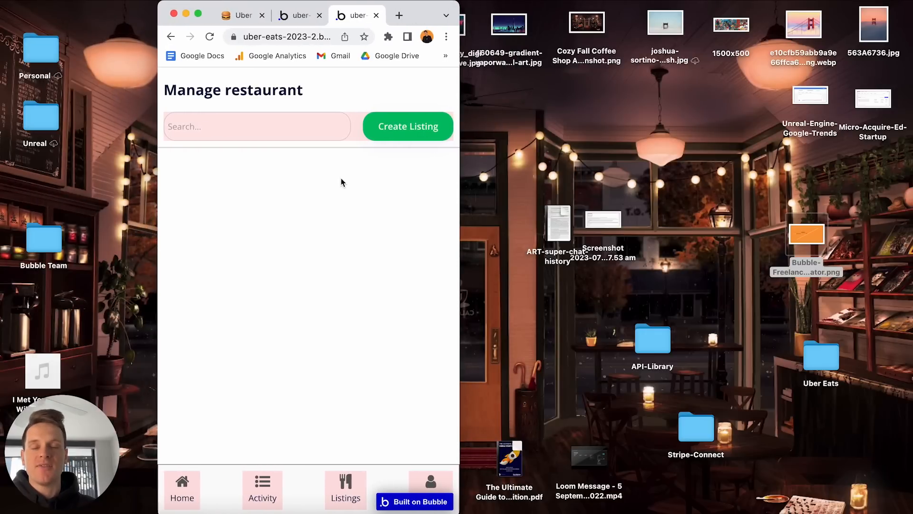
Start a new listing named La Pasta and choose the suggested San Francisco street address.
click(398, 130)
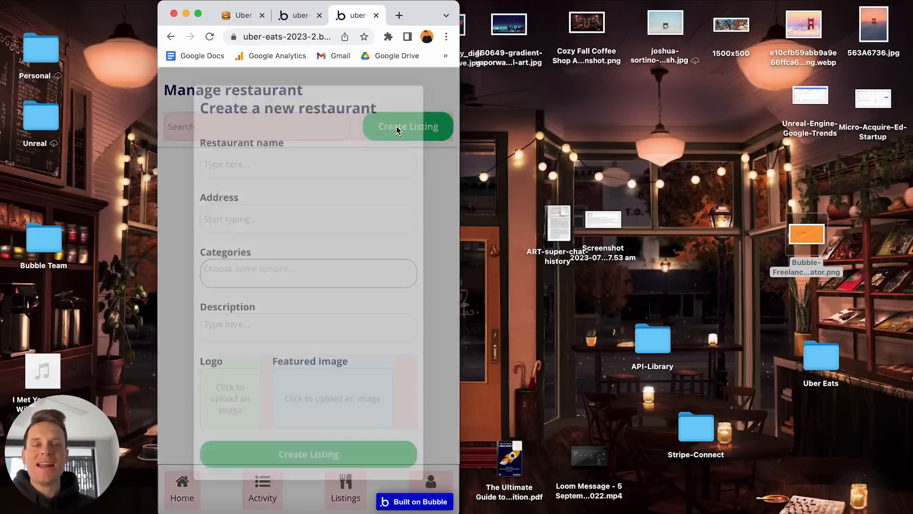
click(355, 163)
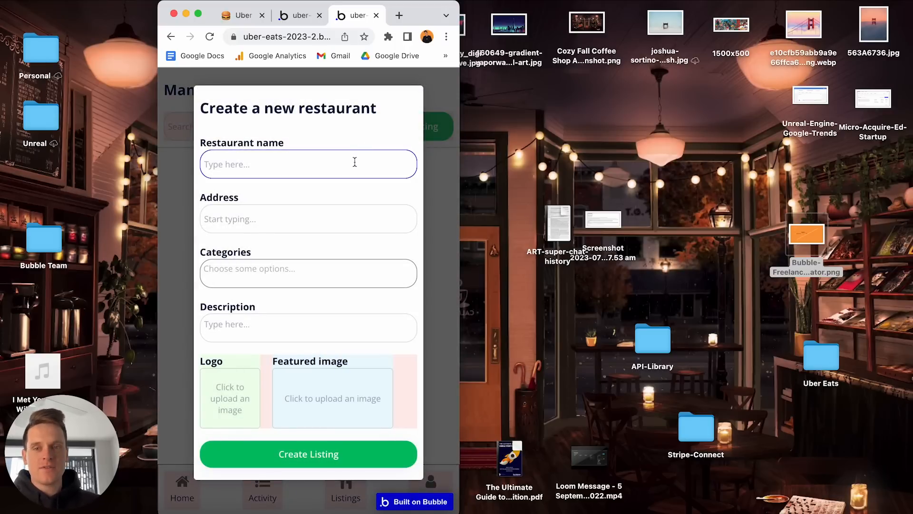
text(La Ps)
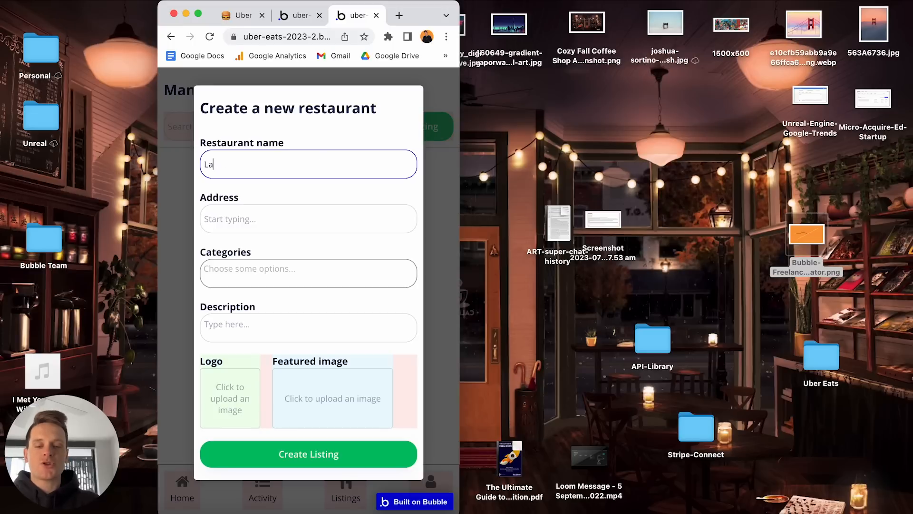
click(289, 217)
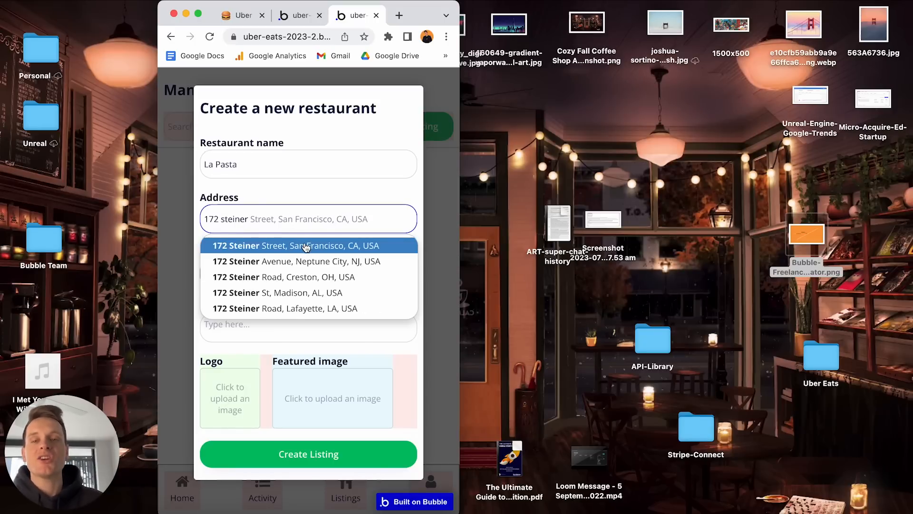
click(335, 247)
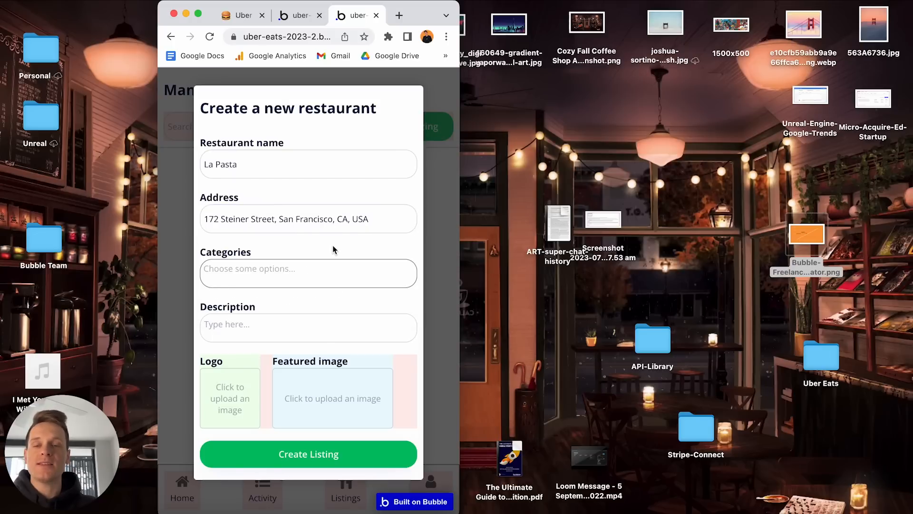
Tag it Pizza and Alcohol, describe it 'The best pasta and pizza in town', add logo and photo, save.
click(303, 270)
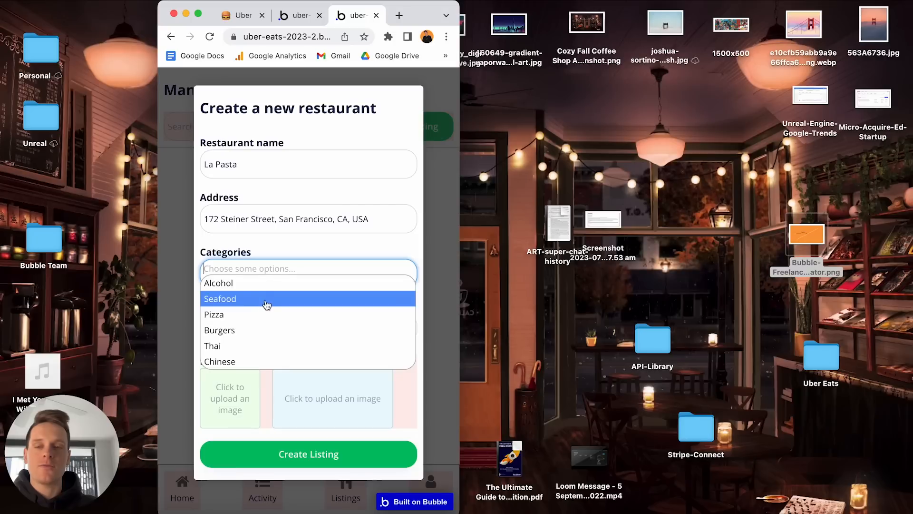
click(262, 314)
click(278, 271)
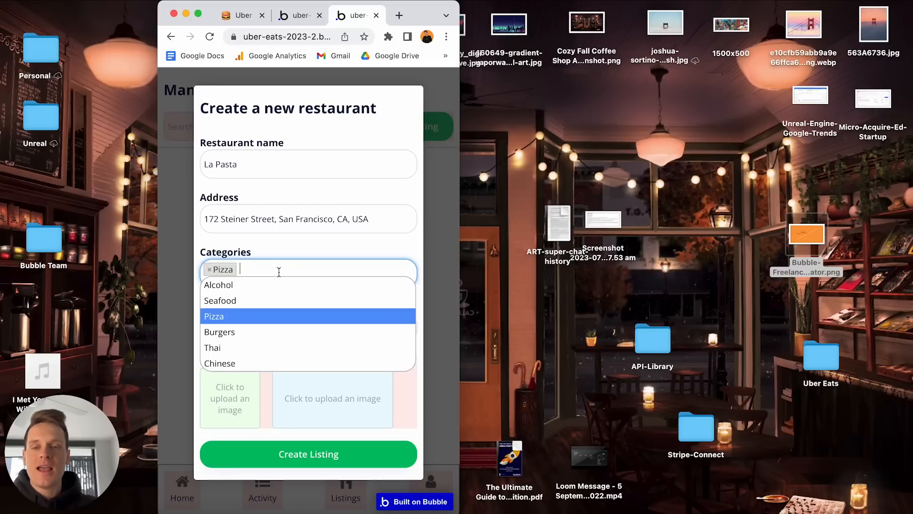
click(248, 286)
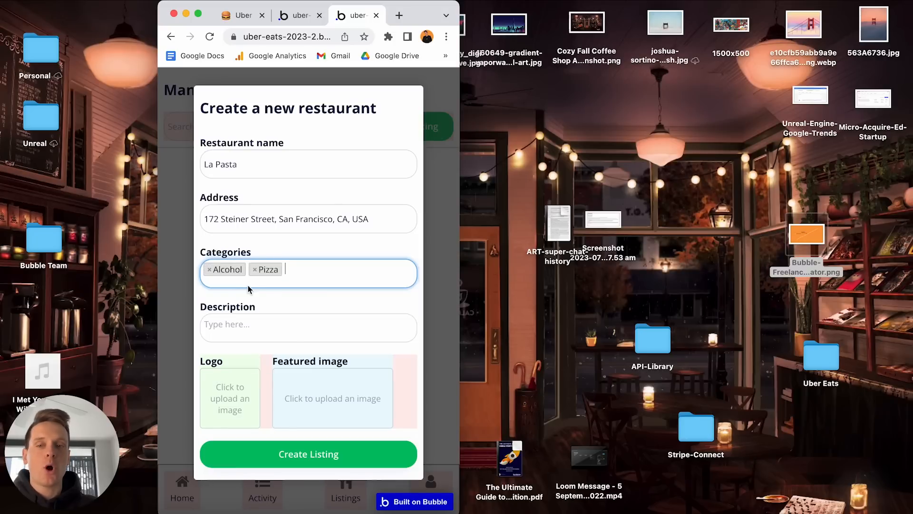
click(259, 319)
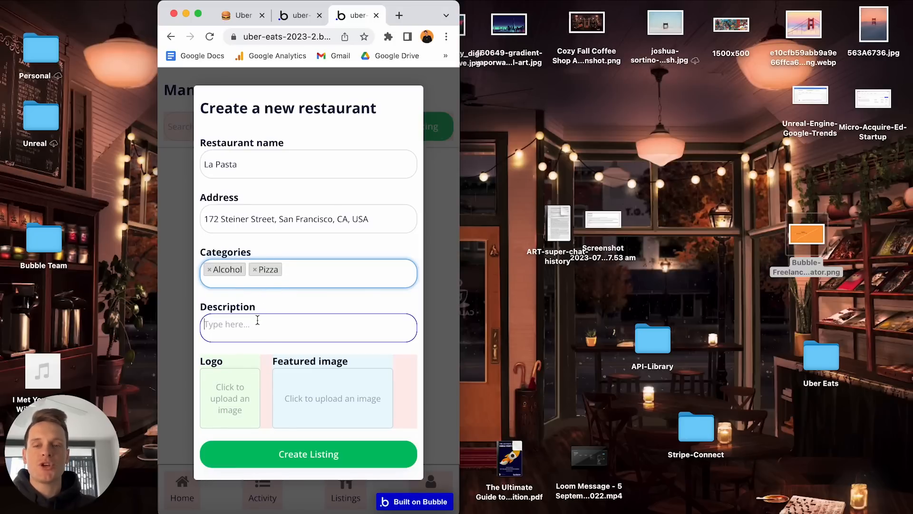
text(The best pasta and )
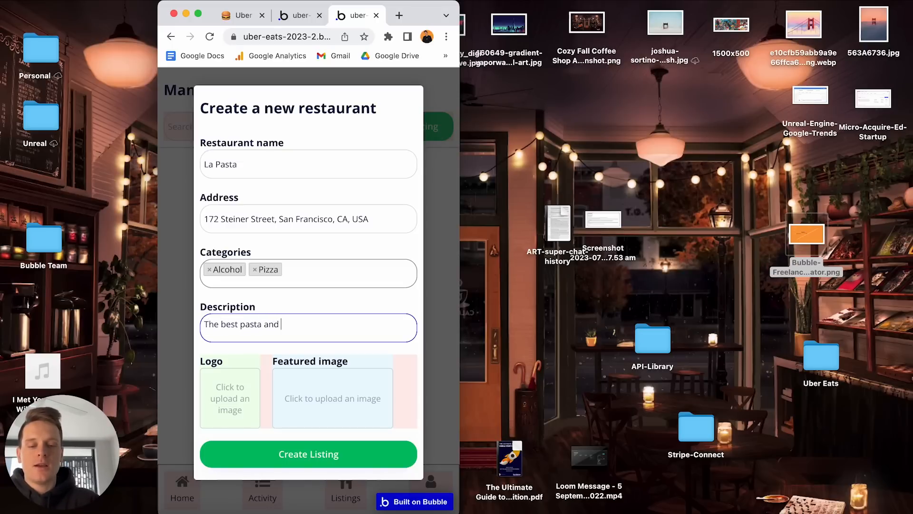
text(pizza in town.)
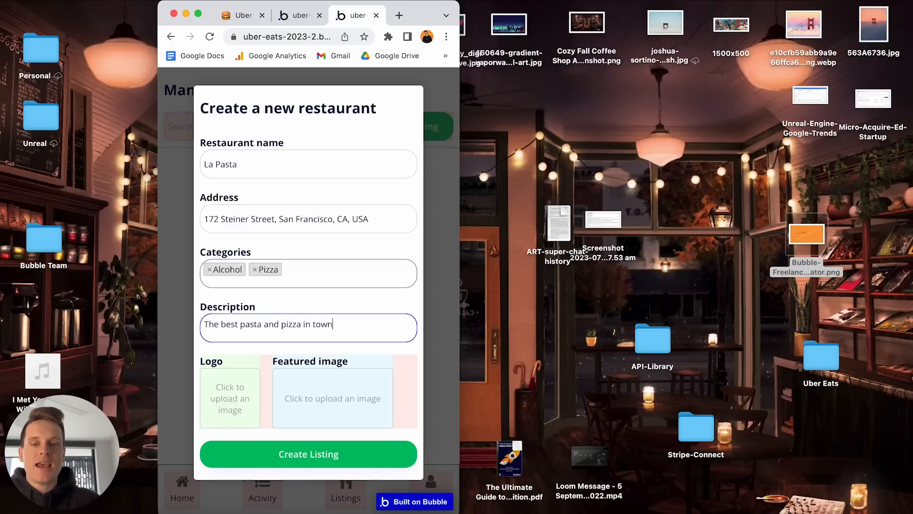
click(235, 390)
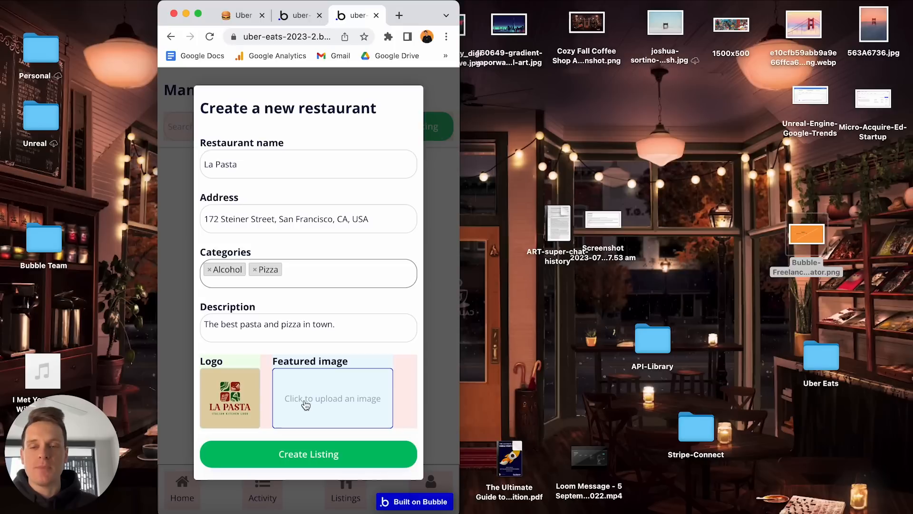
click(306, 405)
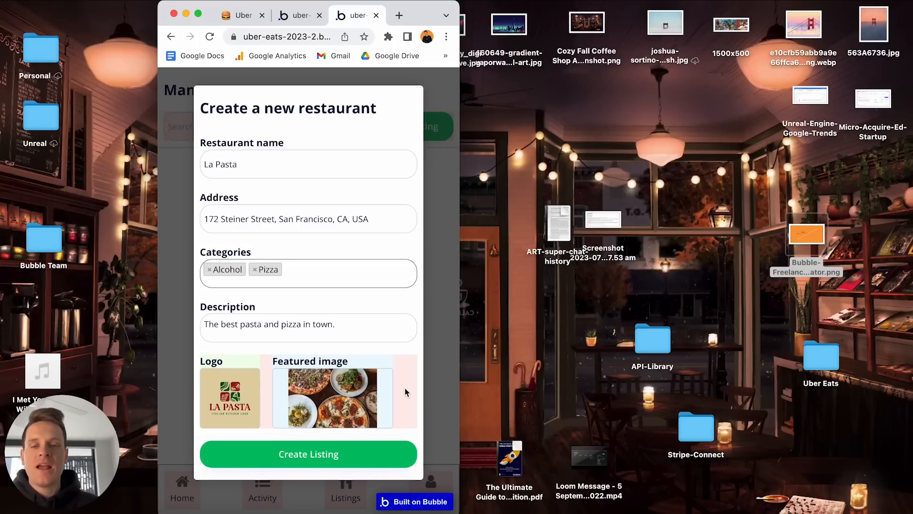
click(317, 458)
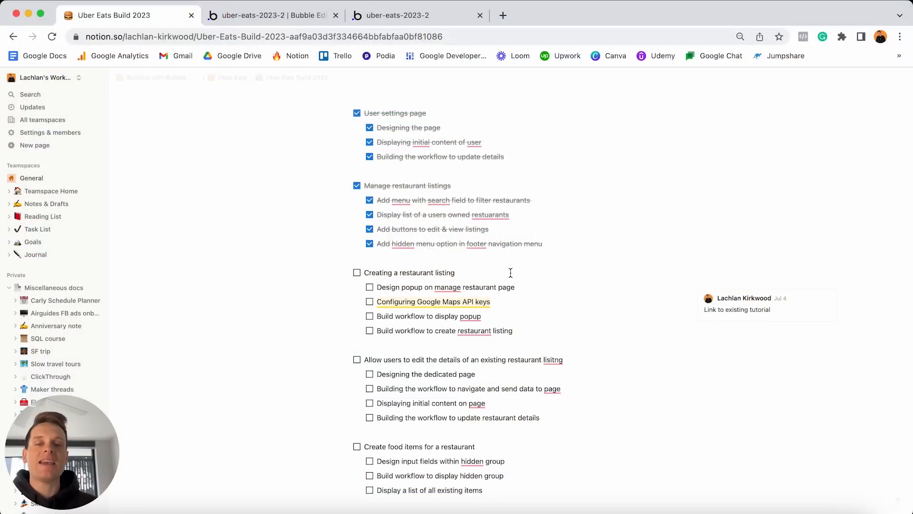
Tick off the restaurant-listing, popup, Google Maps API and workflow tasks in Notion, then return to Bubble.
triple_click(510, 273)
click(357, 273)
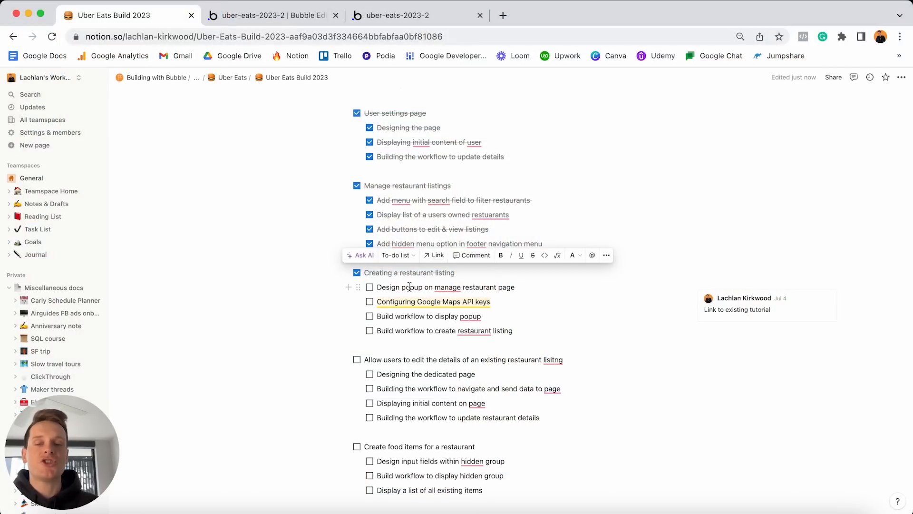
click(370, 287)
click(369, 301)
click(369, 316)
click(369, 331)
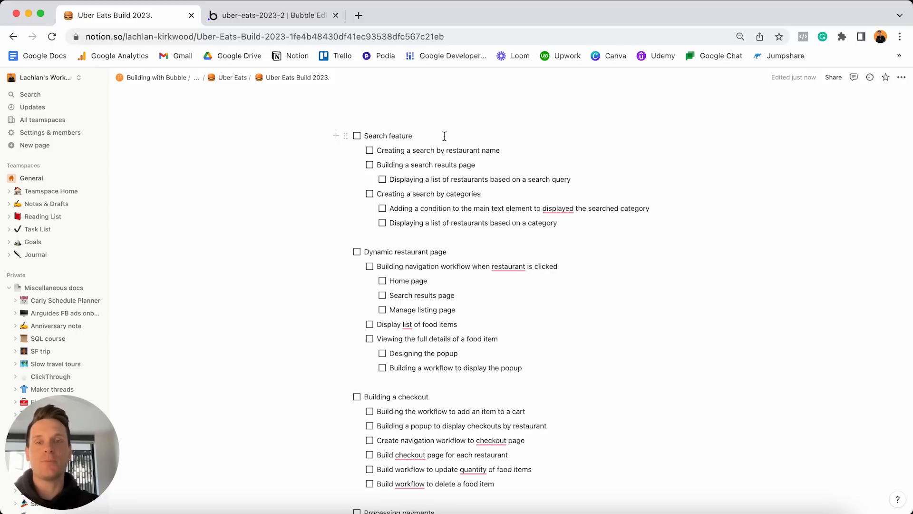
click(444, 136)
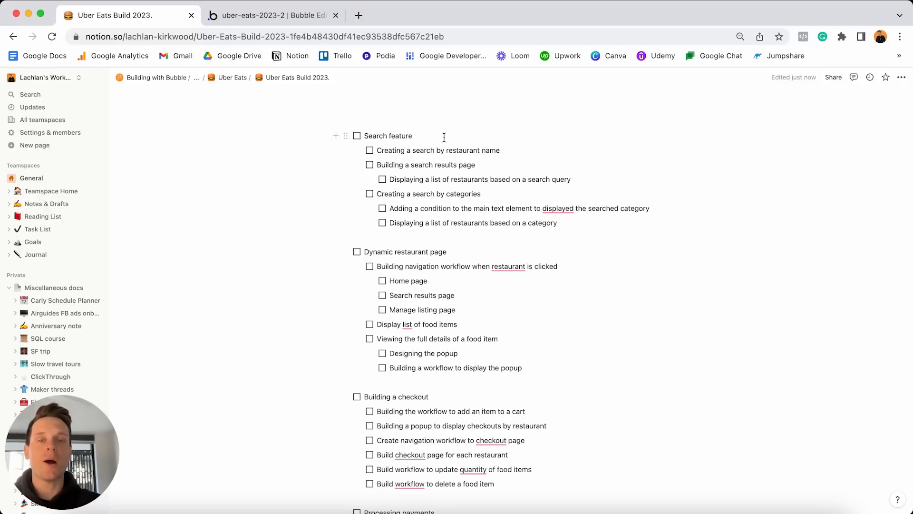
click(284, 14)
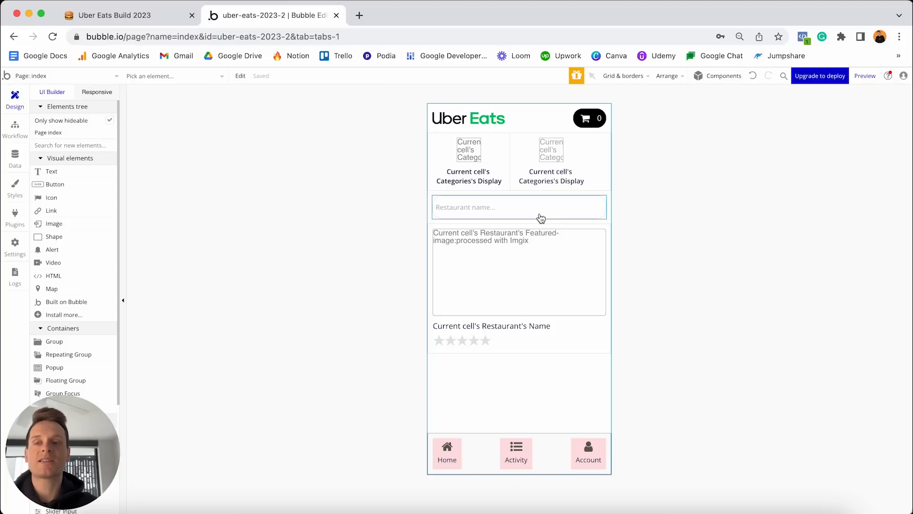
Add an 'An input's value is changed' workflow event for the Home-search input.
click(14, 127)
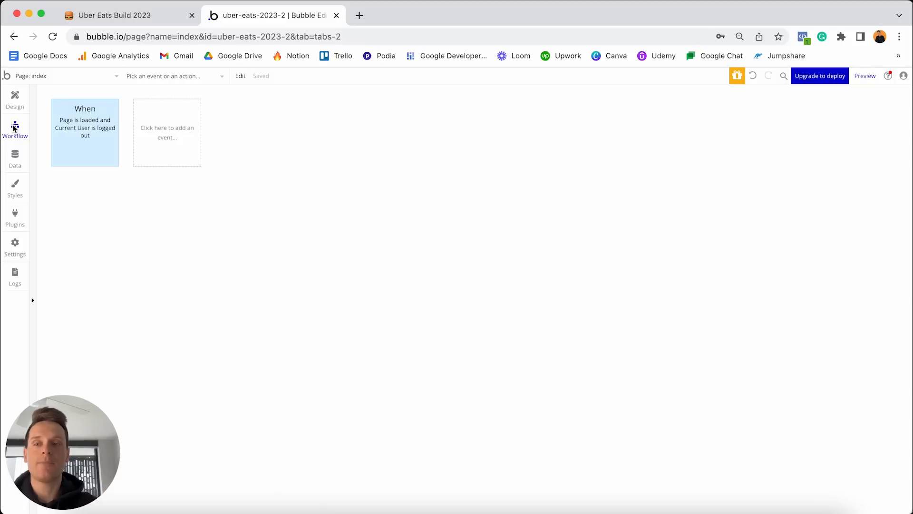
click(171, 128)
mouse_move(174, 207)
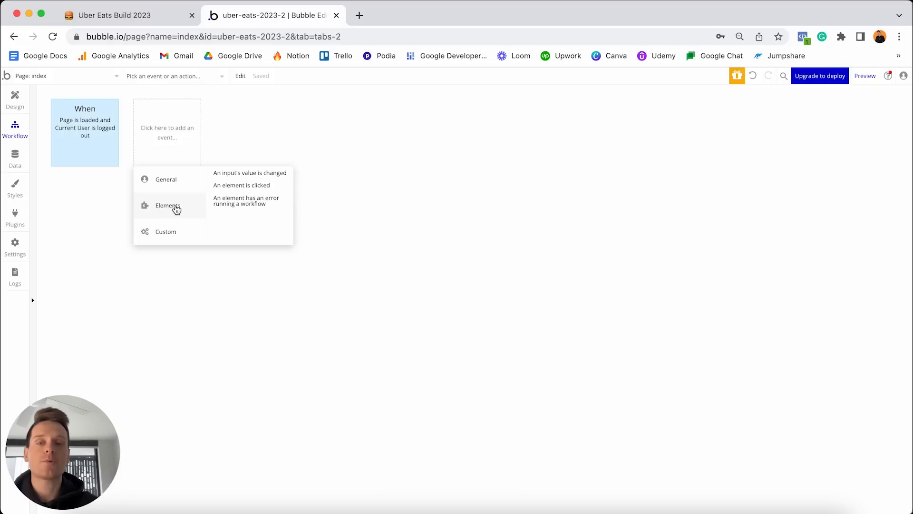
click(242, 176)
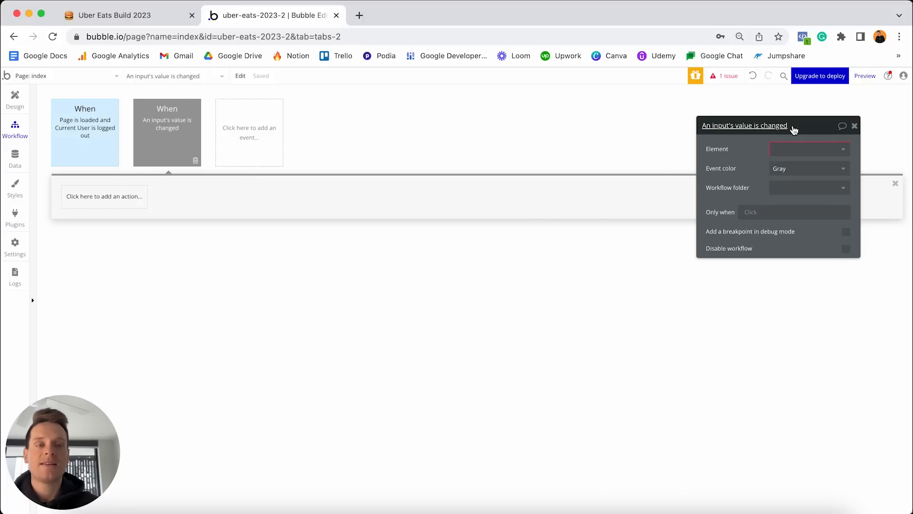
drag(793, 129, 566, 133)
click(571, 153)
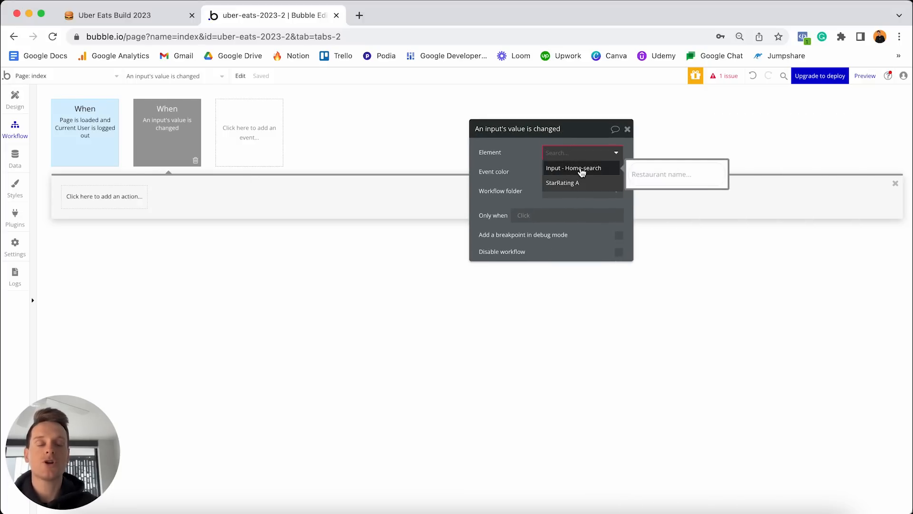
click(581, 169)
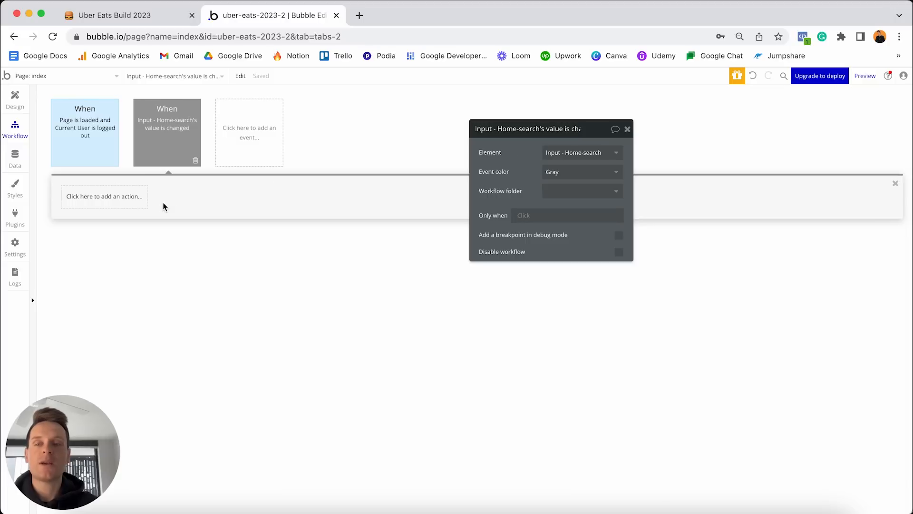
Add a Go to page action and create a new 'search' page as its destination.
click(107, 199)
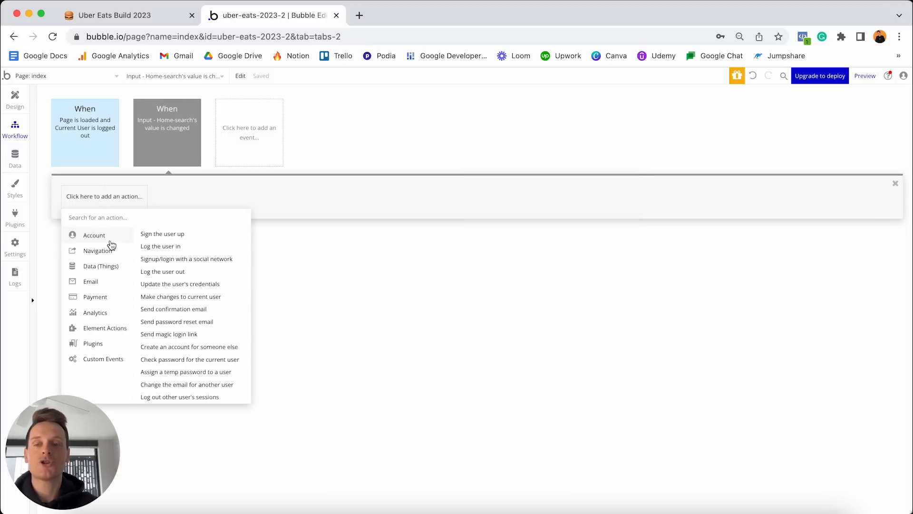
mouse_move(107, 252)
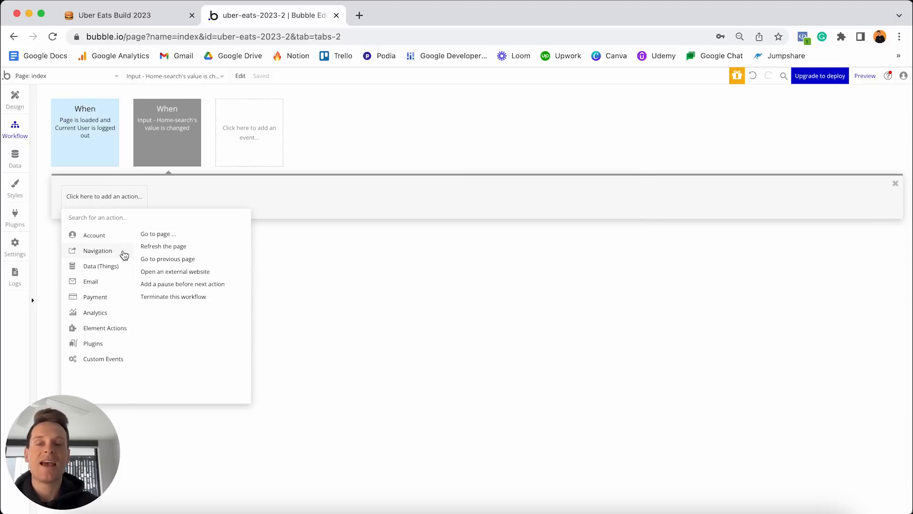
click(177, 235)
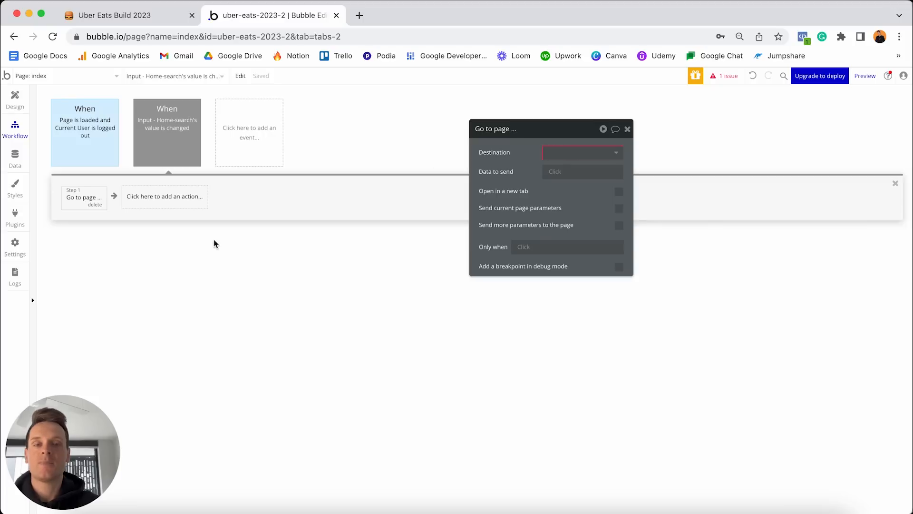
click(581, 155)
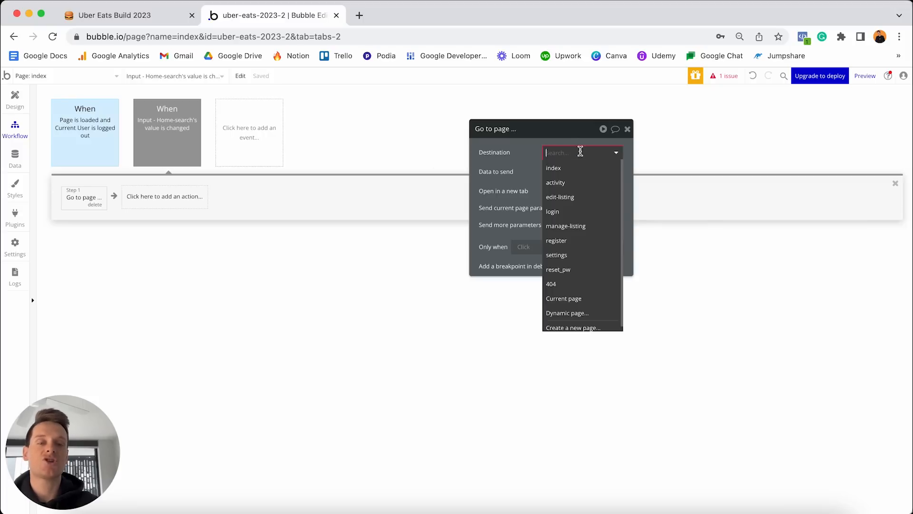
scroll(585, 174, down, 1)
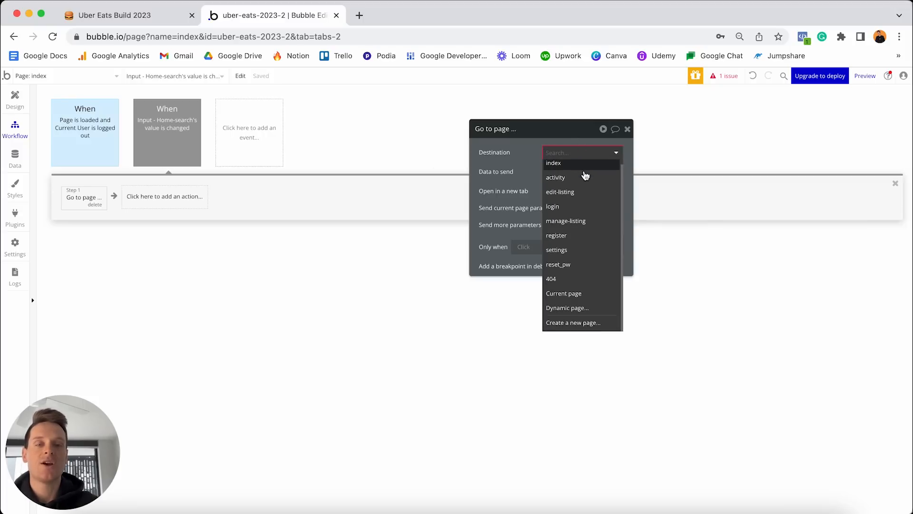
click(570, 324)
text(search)
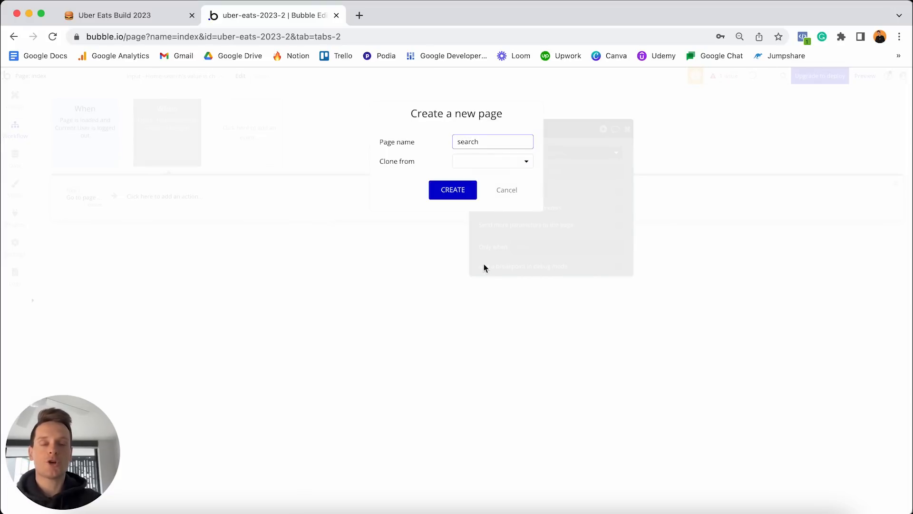
click(454, 193)
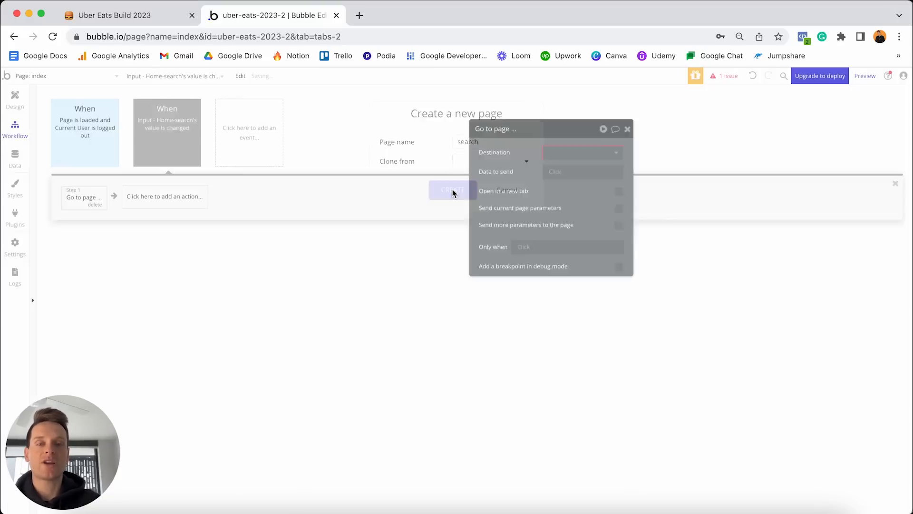
click(566, 161)
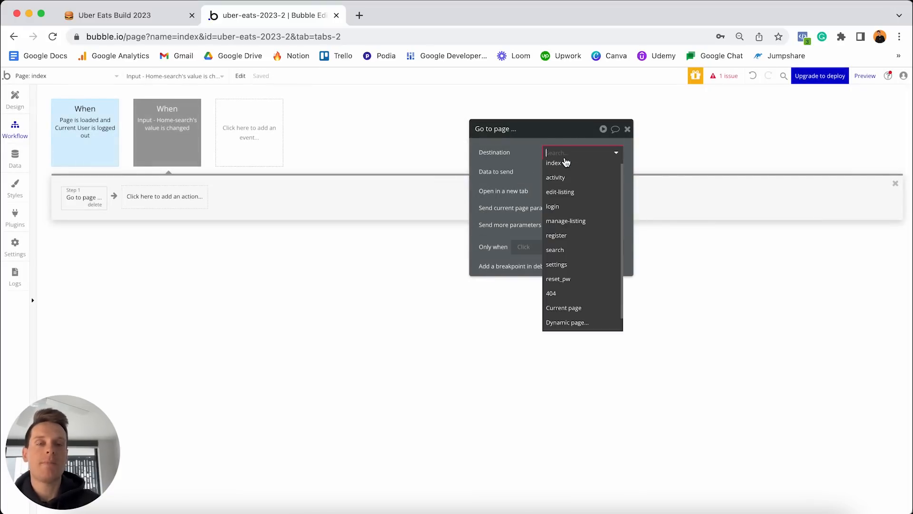
click(565, 253)
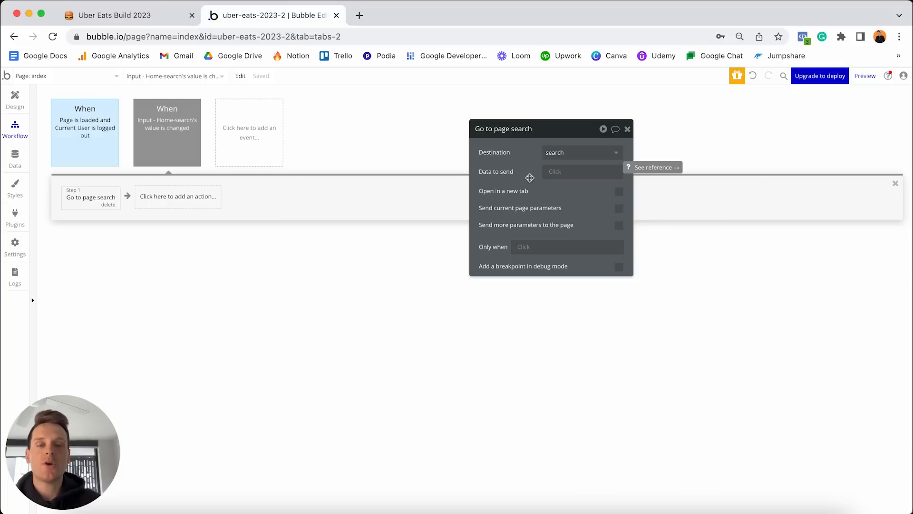
Enable 'Send more parameters to the page' and add one empty parameter.
click(619, 227)
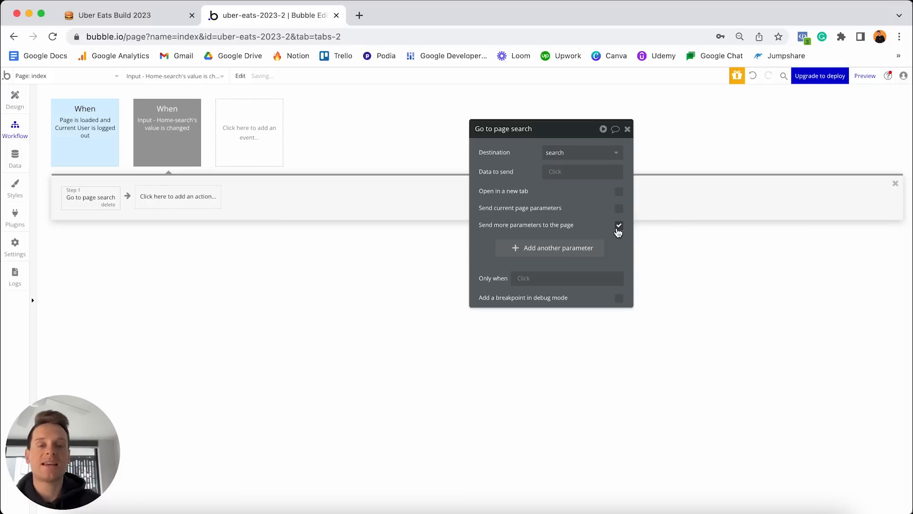
click(532, 254)
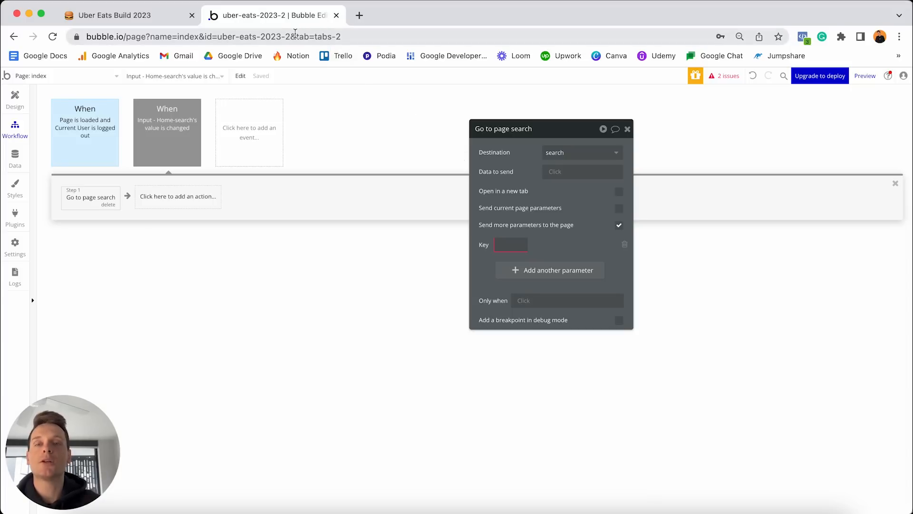
click(354, 36)
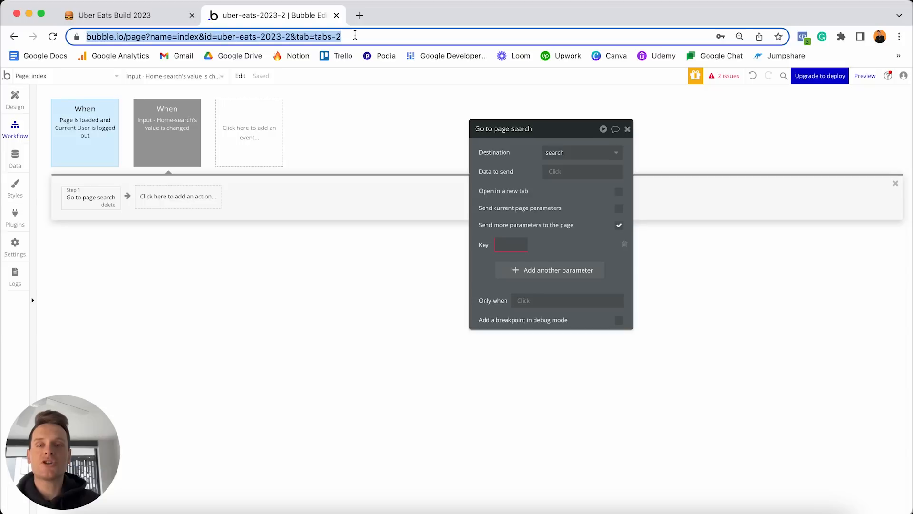
click(144, 36)
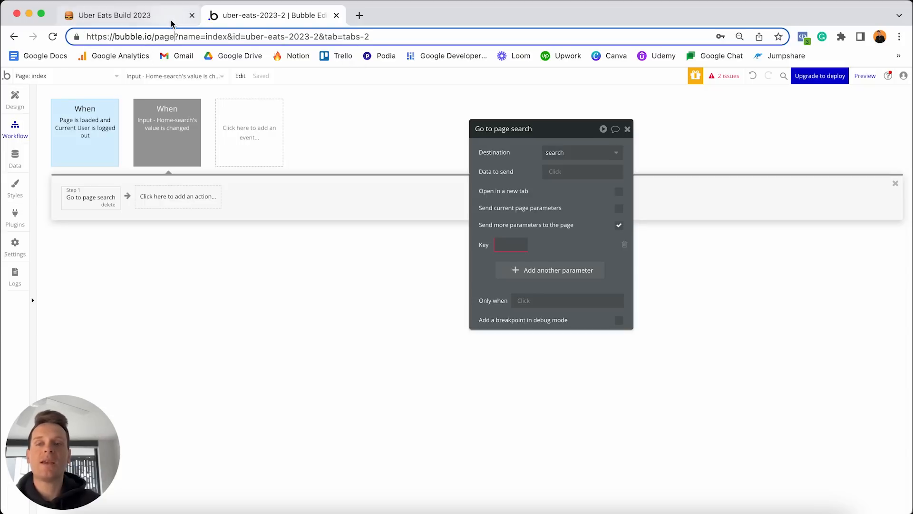
key(super+shift+Left)
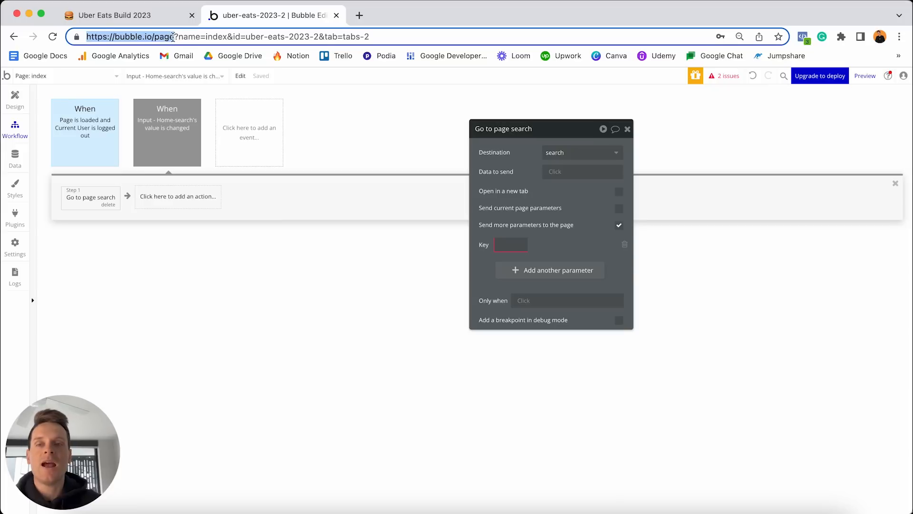
double_click(177, 37)
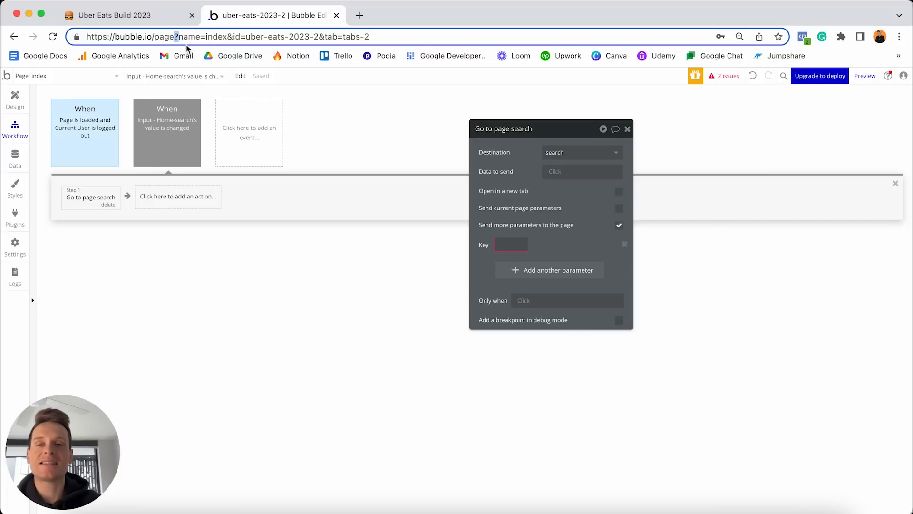
drag(200, 41, 227, 35)
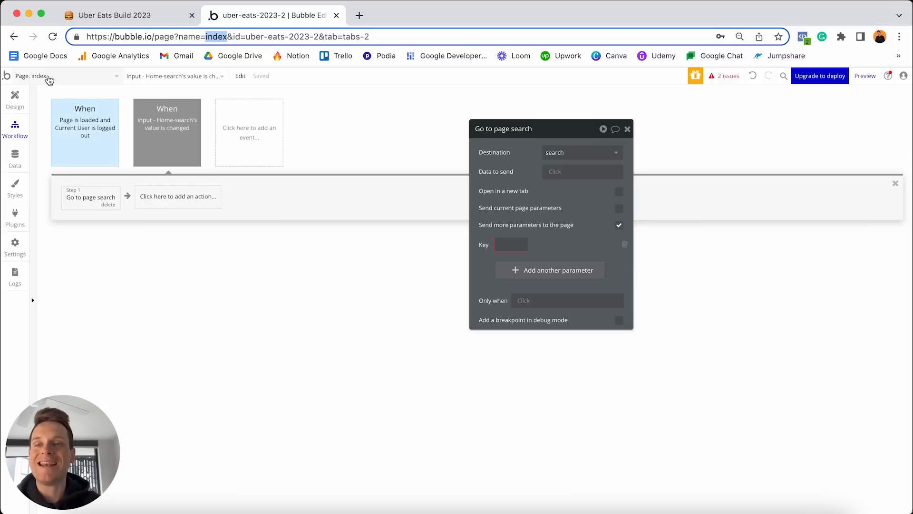
drag(232, 35, 241, 34)
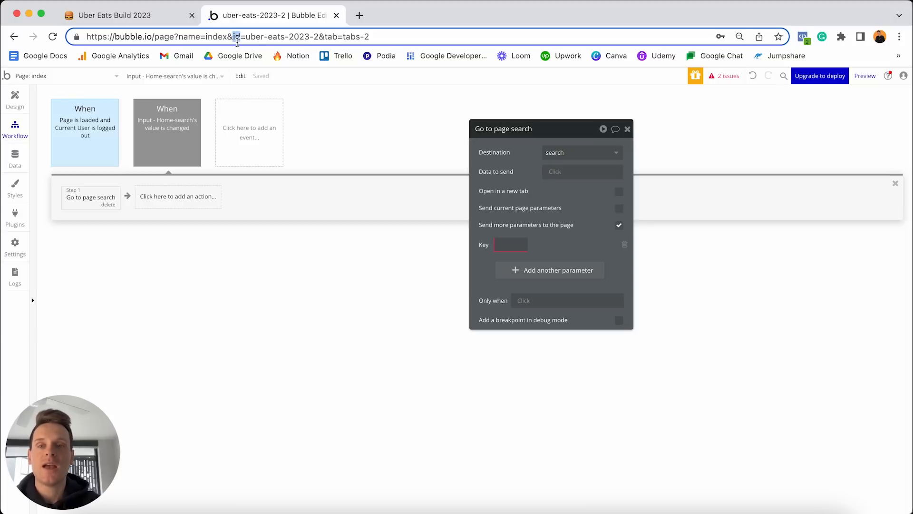
drag(245, 36, 309, 36)
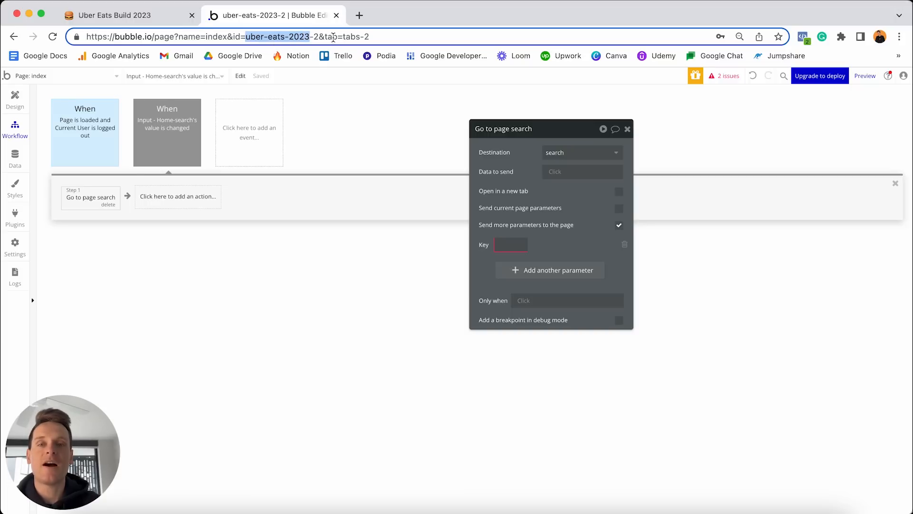
drag(324, 36, 338, 36)
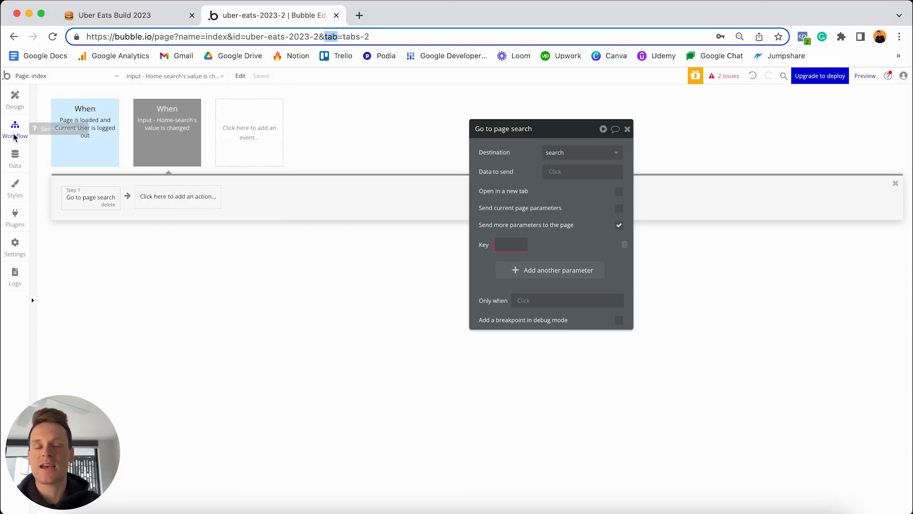
click(378, 37)
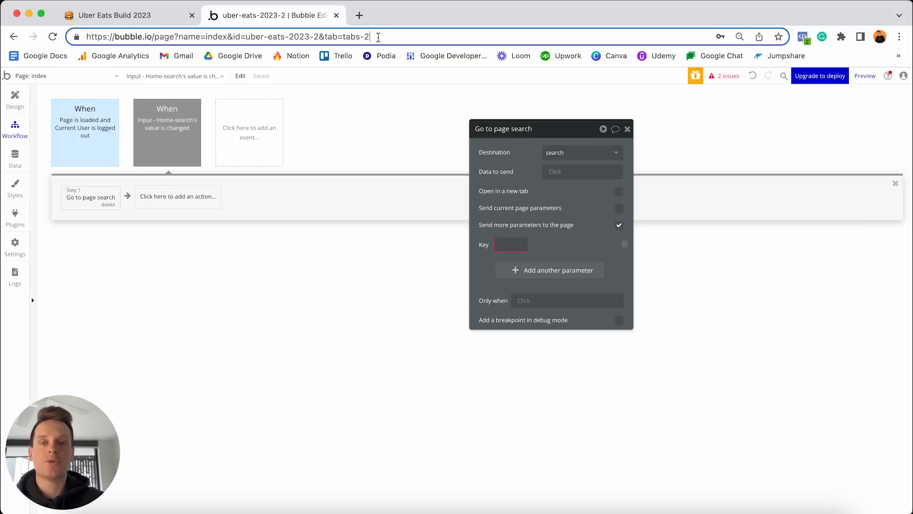
key(BackSpace)
text(3)
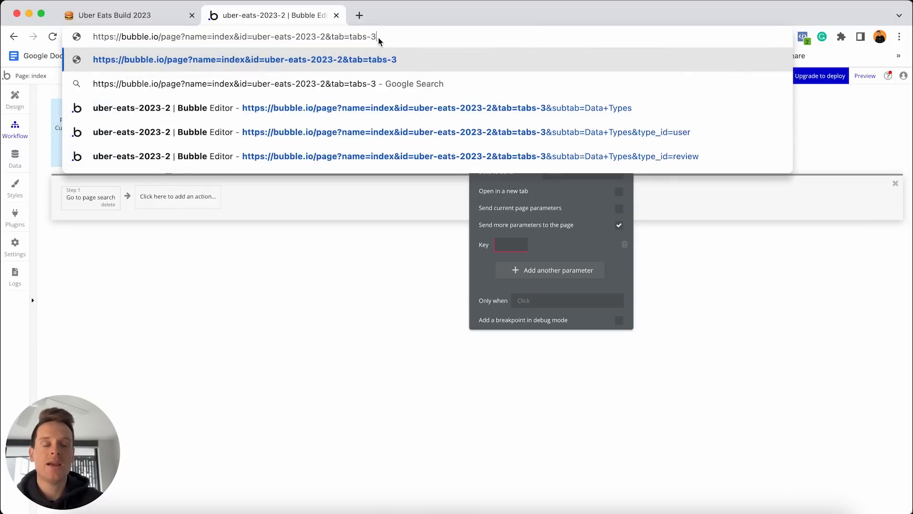
key(Return)
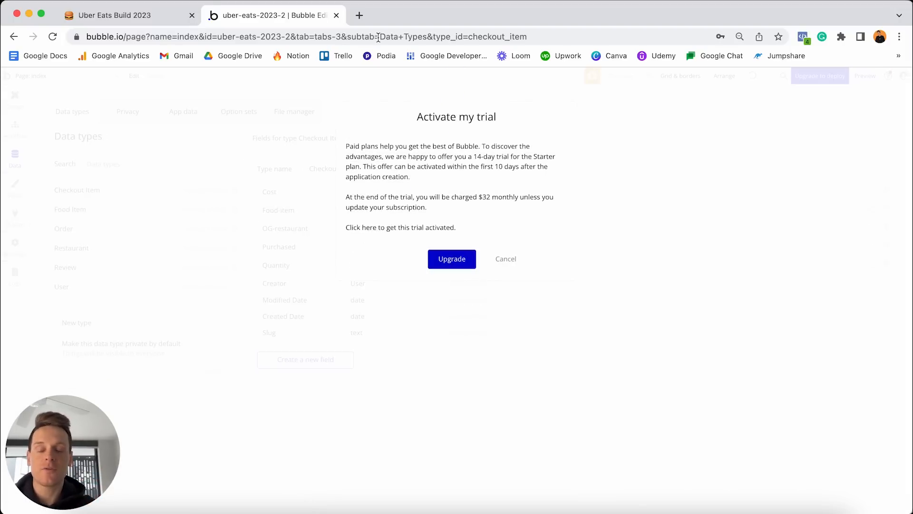
click(508, 260)
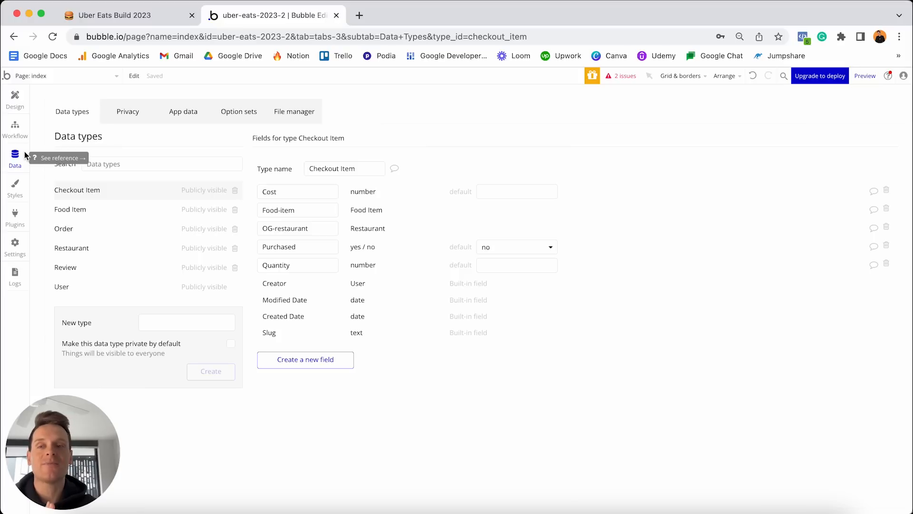
click(16, 128)
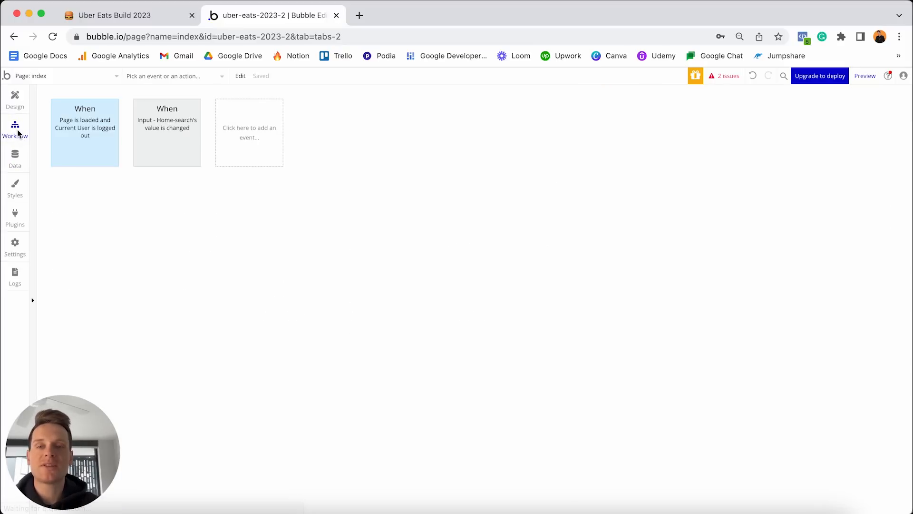
Give the go-to-search step a 'query' parameter whose value is This Input's value.
click(155, 132)
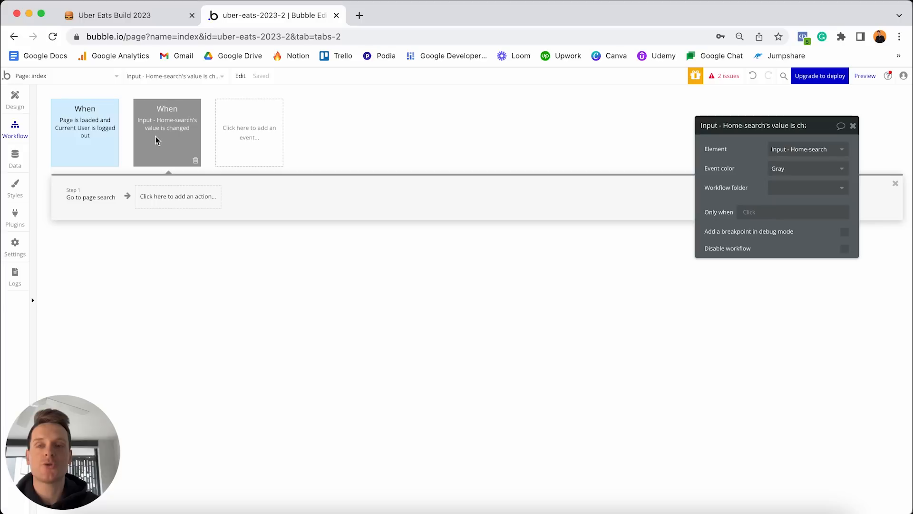
click(97, 201)
click(734, 241)
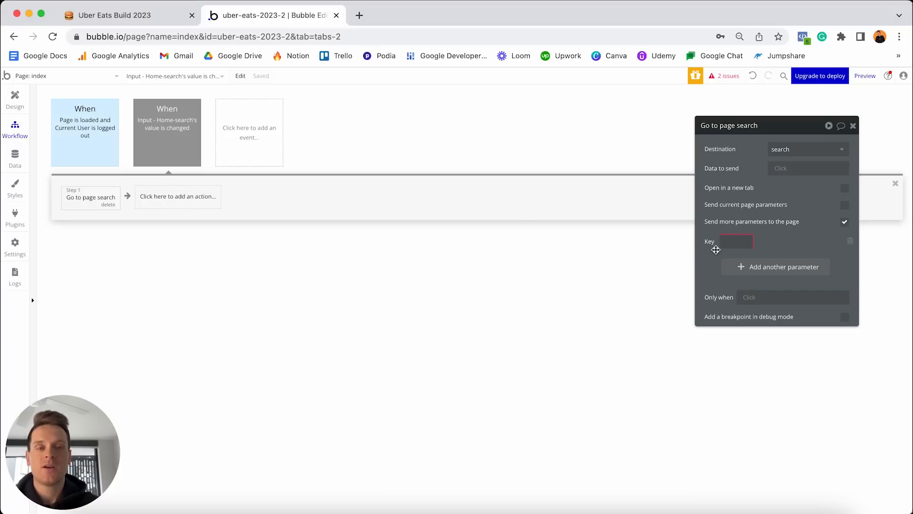
click(727, 244)
text(query)
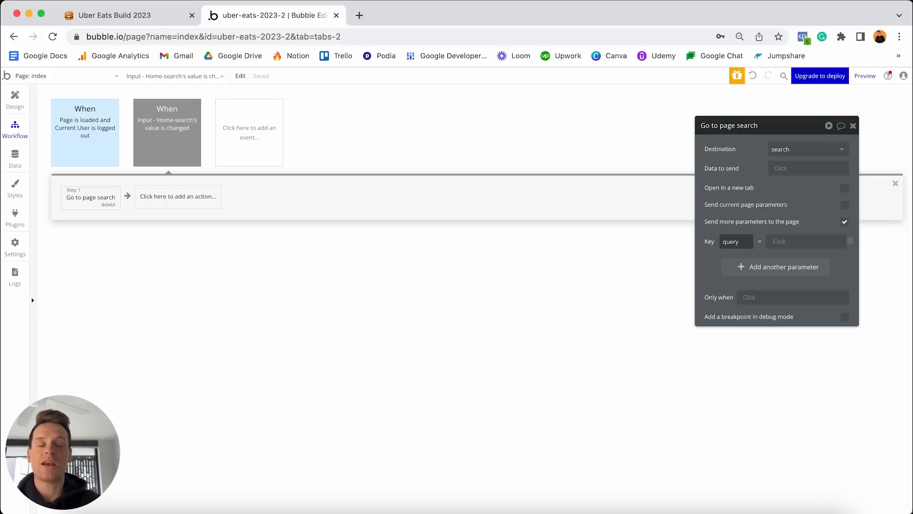
click(780, 246)
click(793, 267)
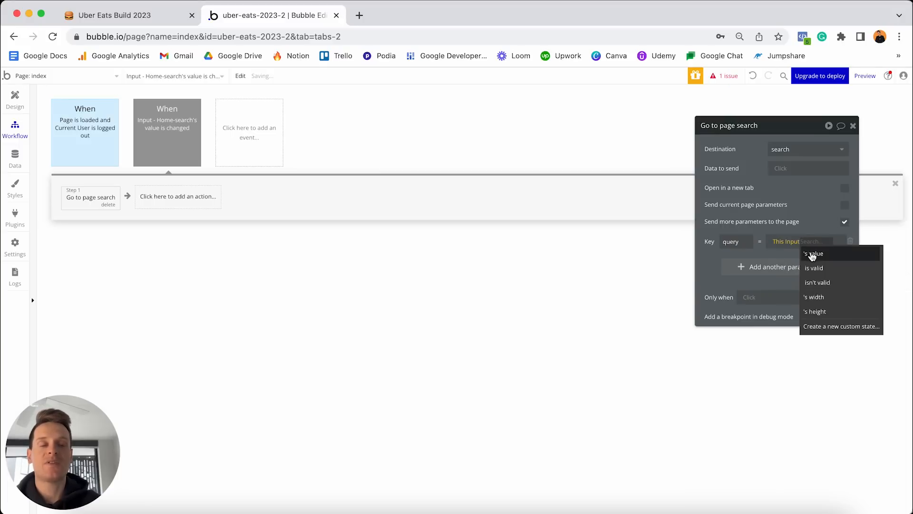
click(811, 254)
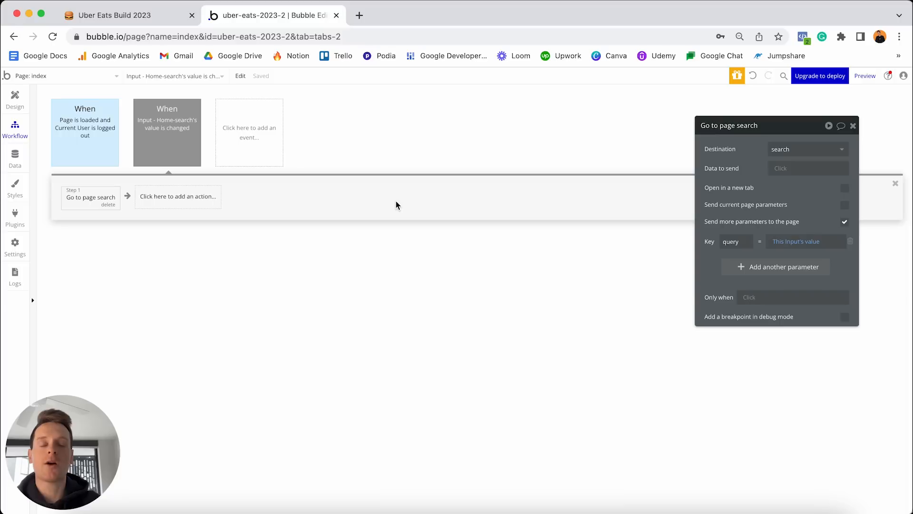
mouse_move(161, 144)
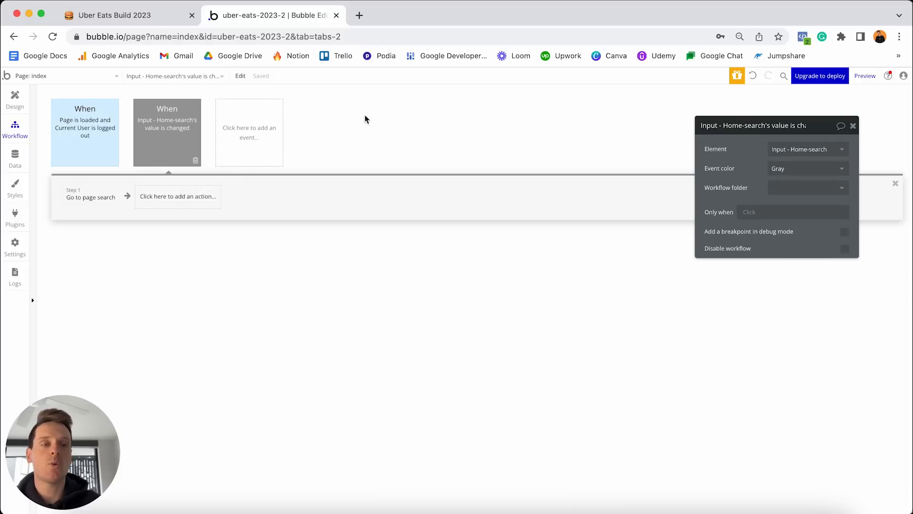
Colour the Home-search event purple and open the search page in the Design view.
click(792, 168)
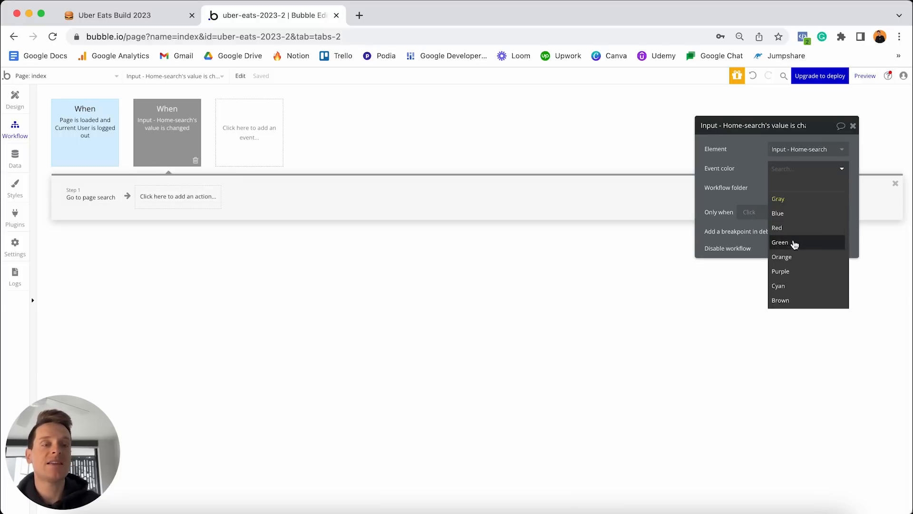
click(790, 273)
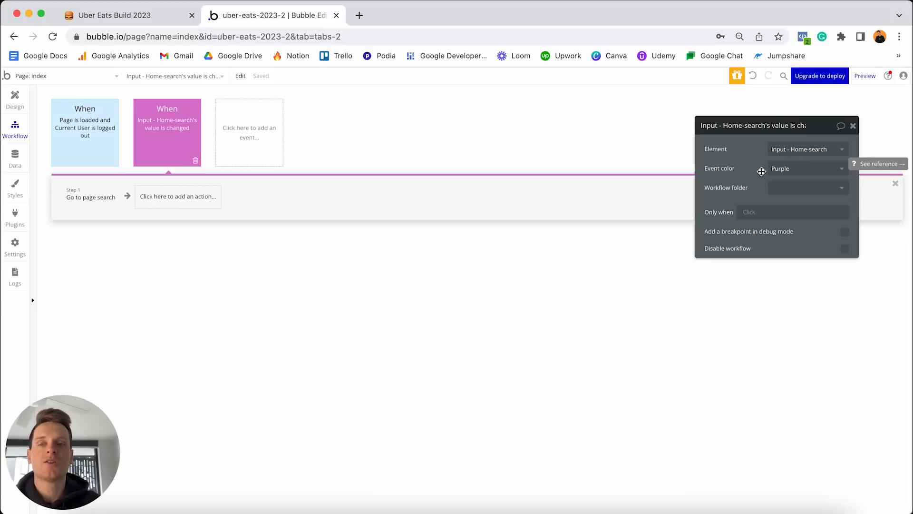
click(19, 99)
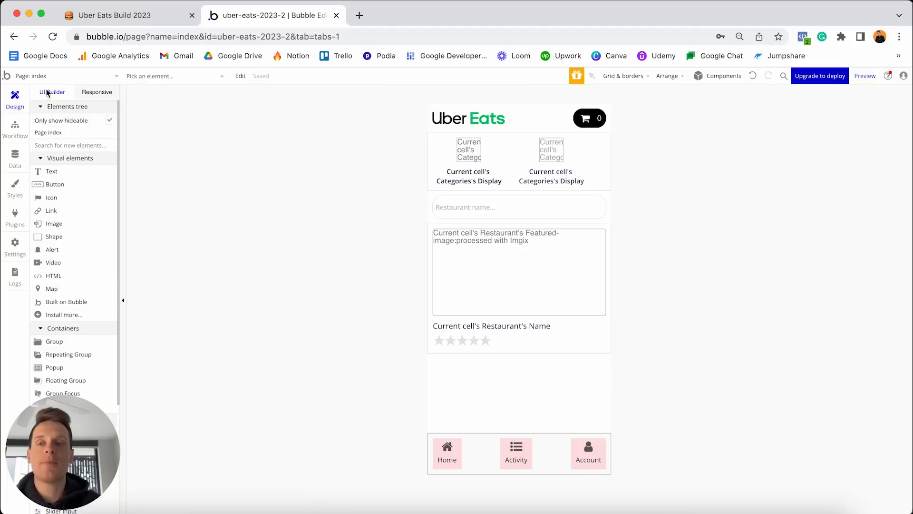
click(64, 76)
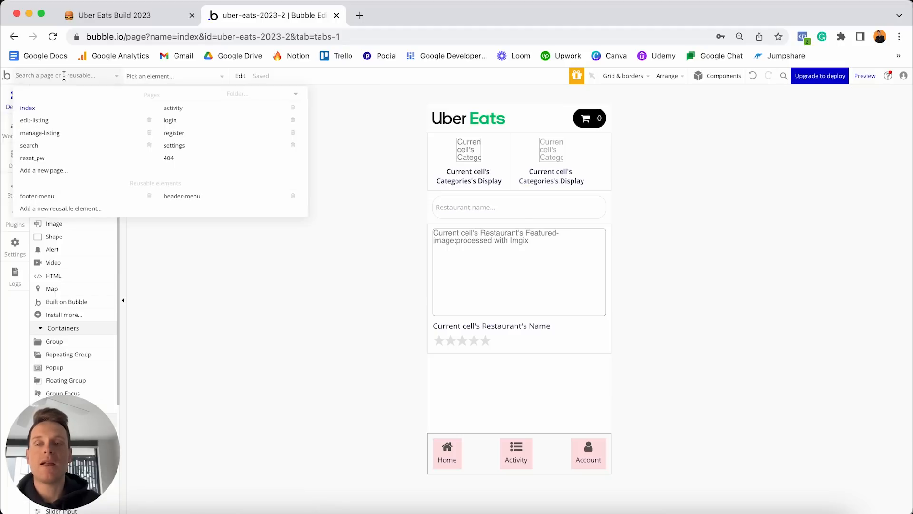
click(43, 149)
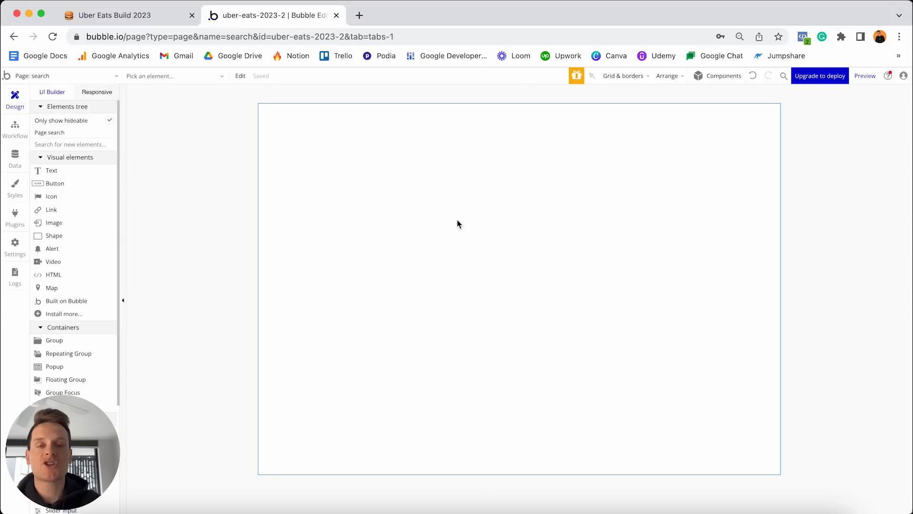
Set the search page's container layout to Column and its builder width from 1080 to 380.
double_click(507, 156)
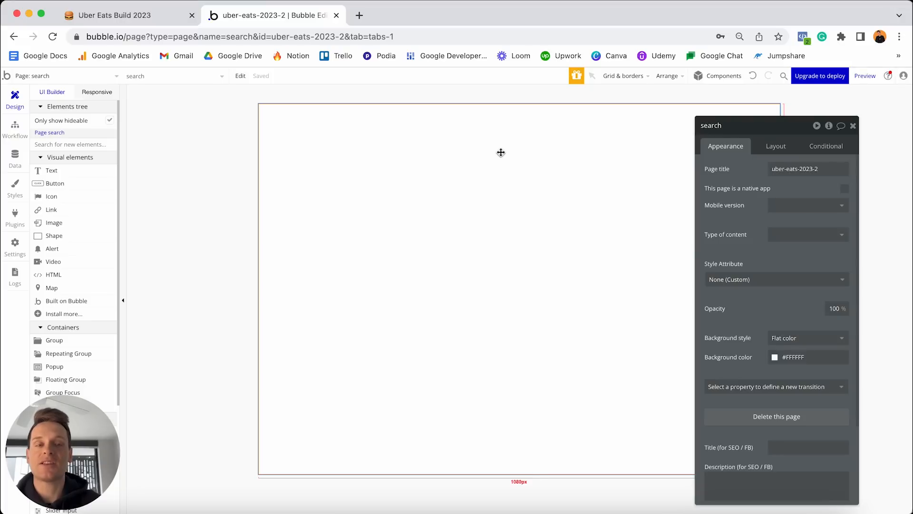
click(776, 146)
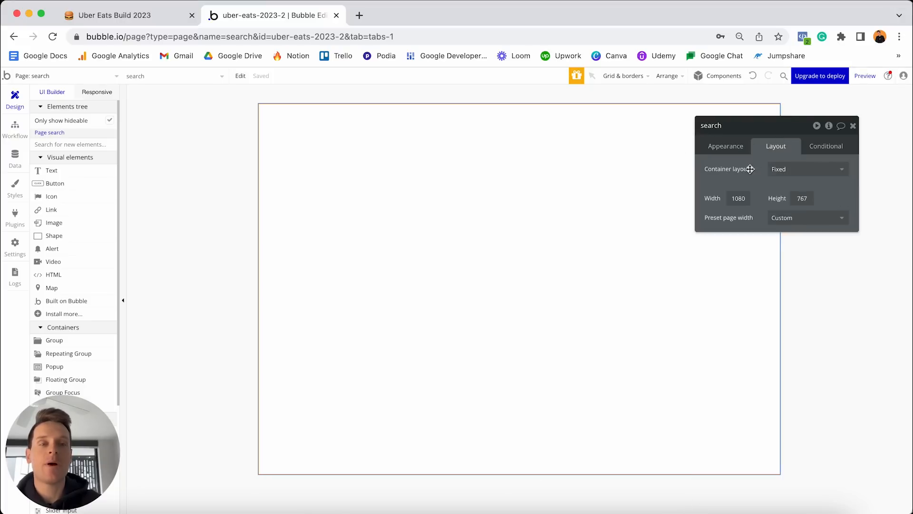
click(791, 169)
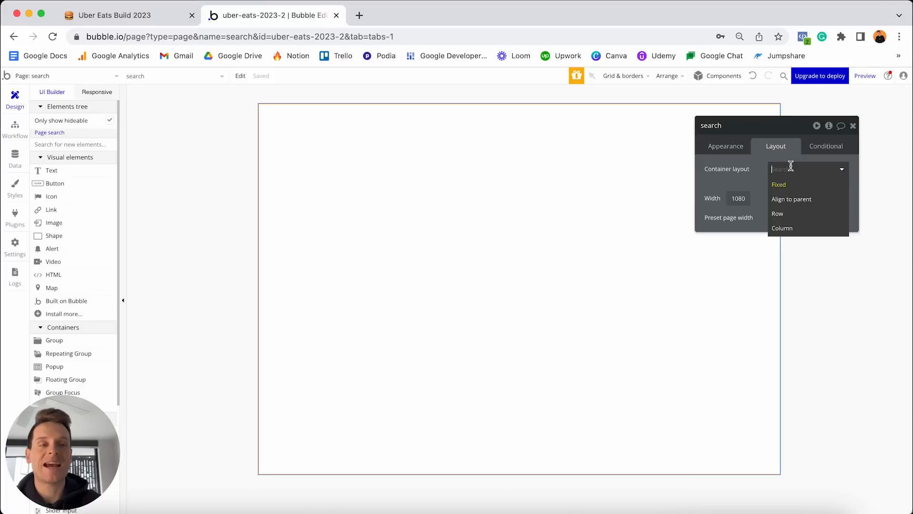
click(794, 227)
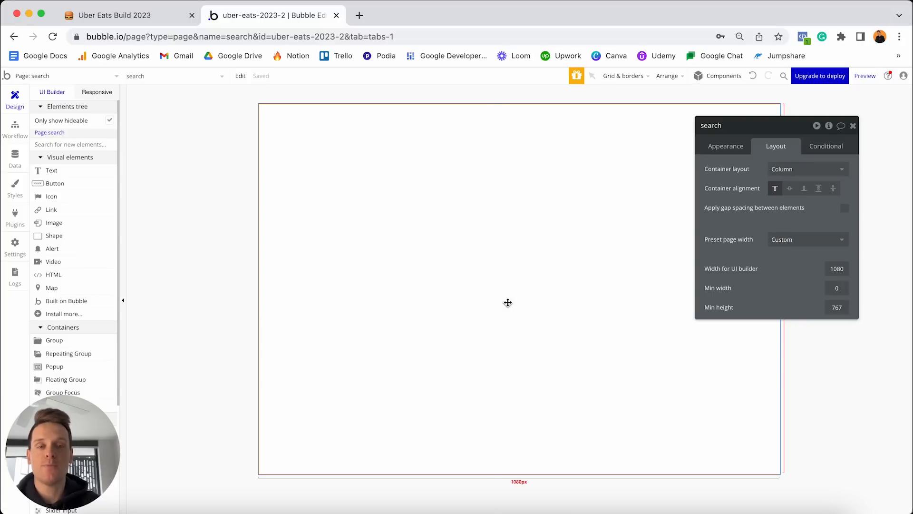
click(845, 267)
key(super+a)
text(380)
key(Return)
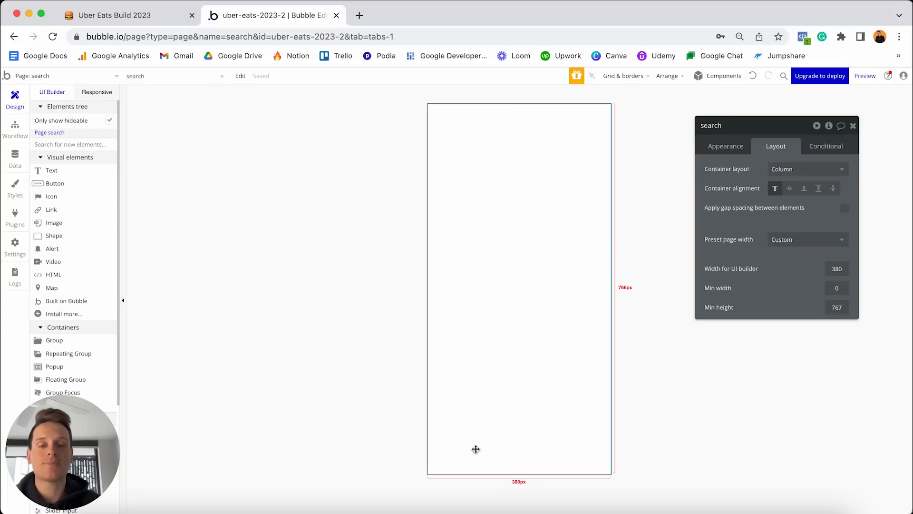
Place the header-menu reusable element at the page top and footer-menu at the bottom.
drag(79, 451, 865, 452)
scroll(108, 307, down, 5)
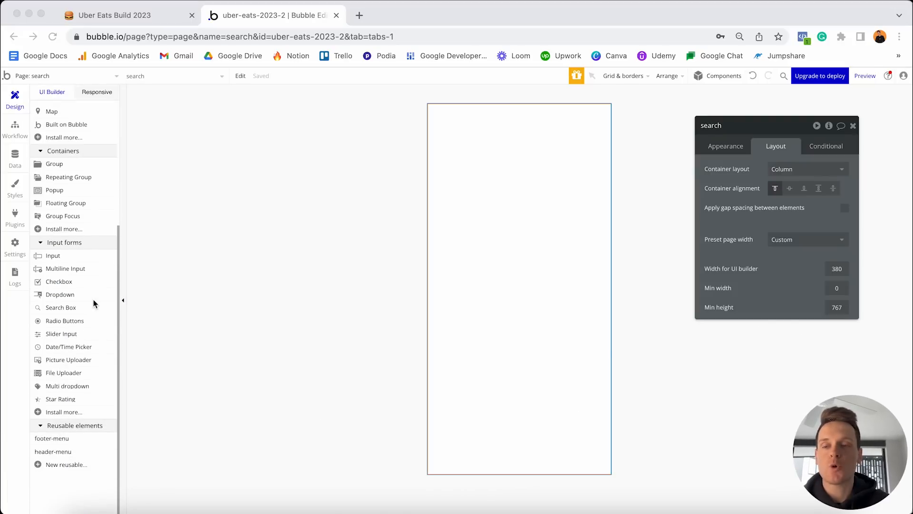
drag(61, 452, 446, 124)
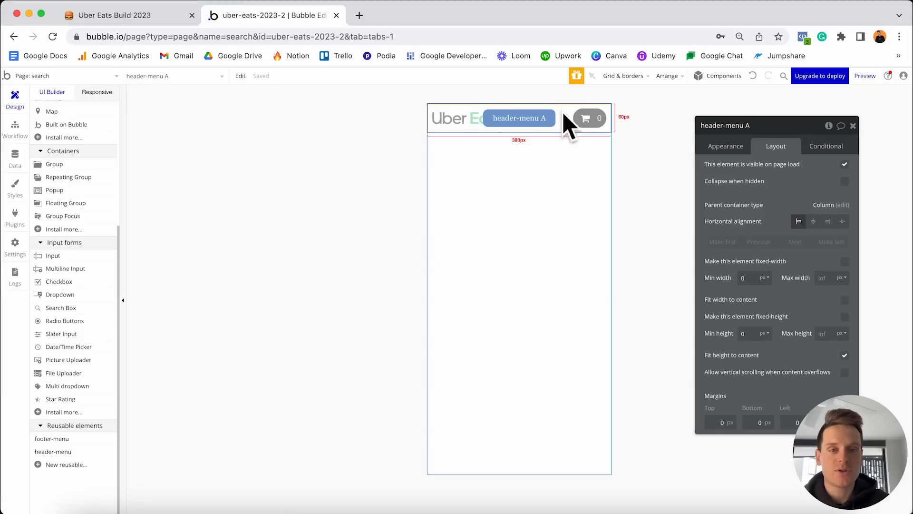
click(61, 439)
click(540, 398)
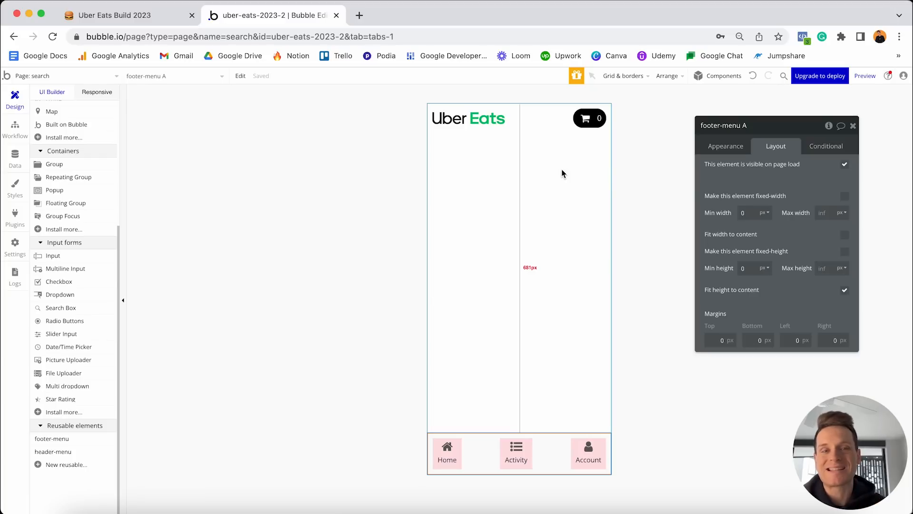
drag(876, 426, 90, 428)
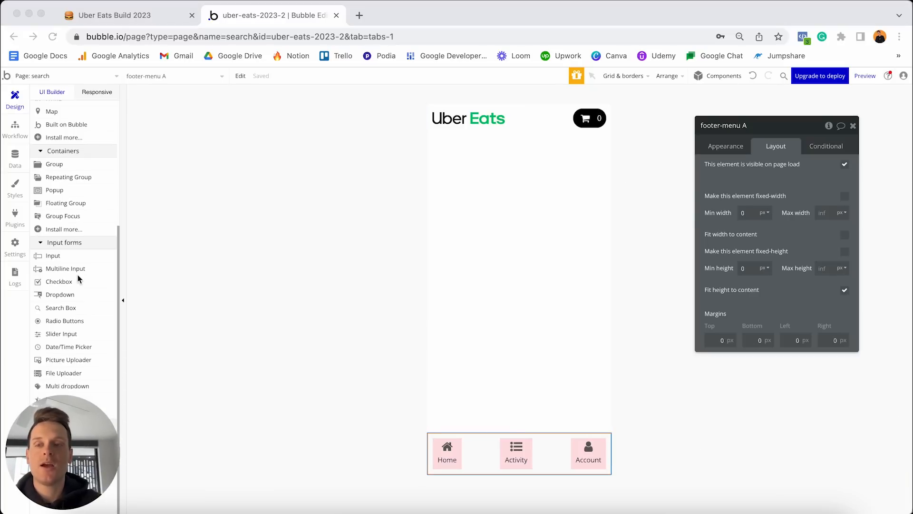
scroll(78, 275, up, 4)
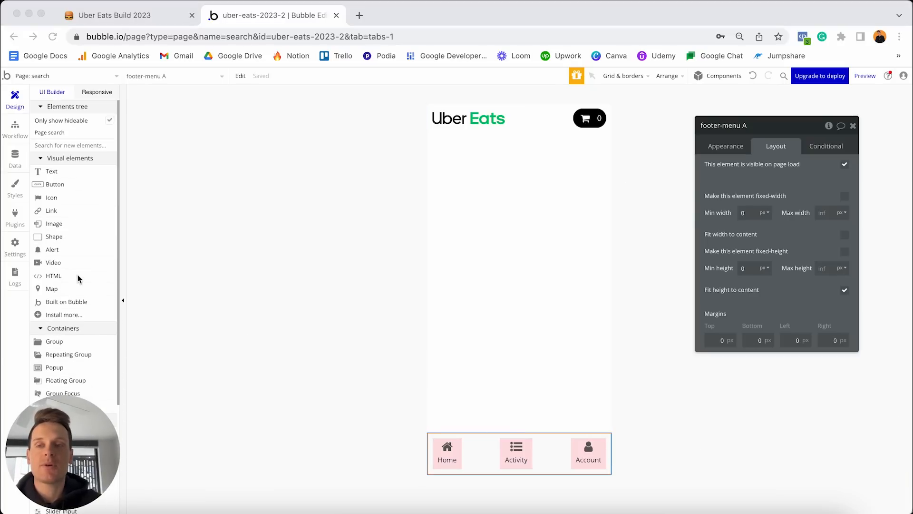
Add a text element under the header and clear its 'edit me' placeholder.
click(67, 172)
click(70, 174)
click(520, 214)
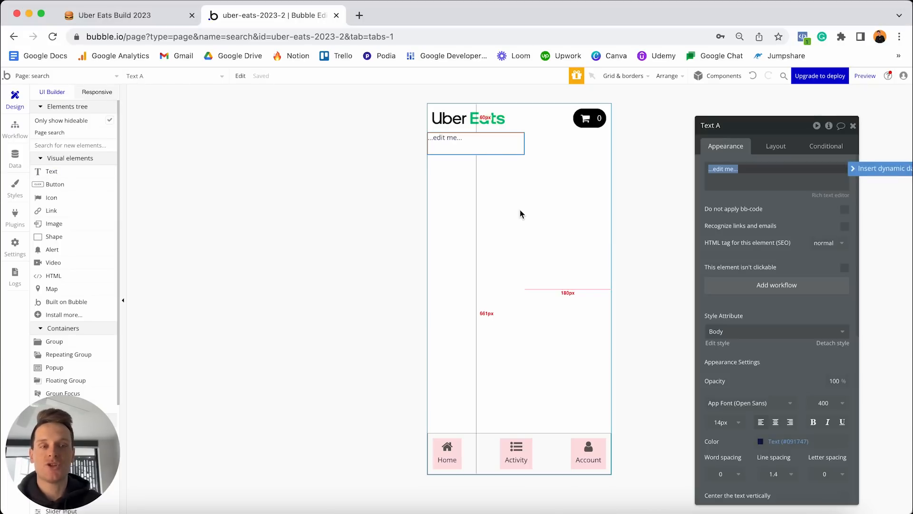
click(775, 173)
click(776, 173)
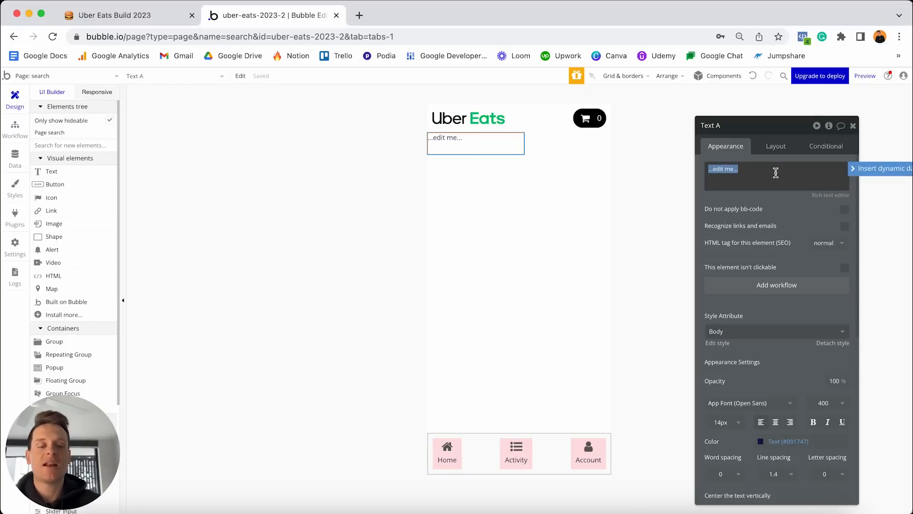
key(BackSpace)
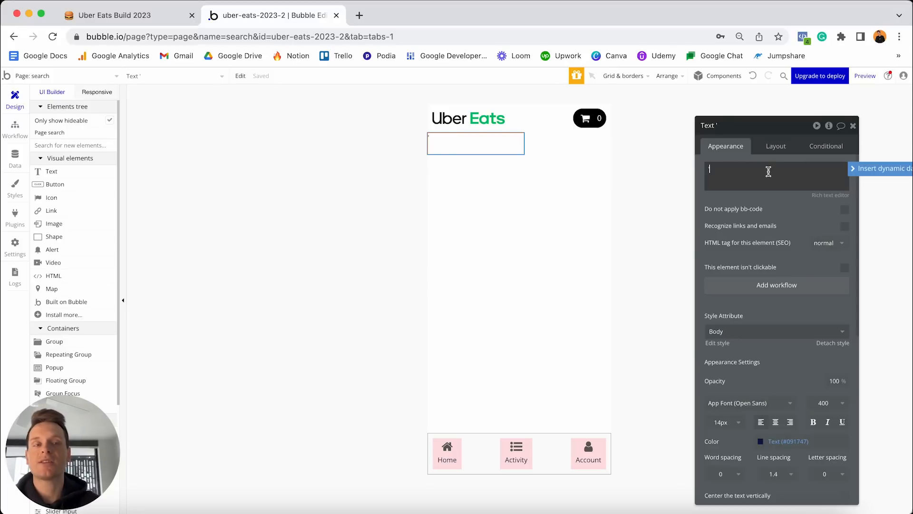
drag(762, 125, 700, 125)
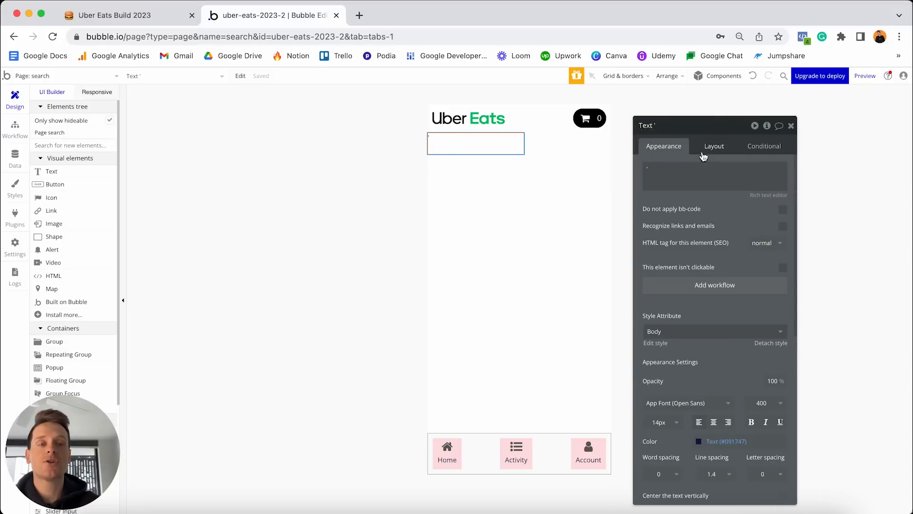
click(697, 167)
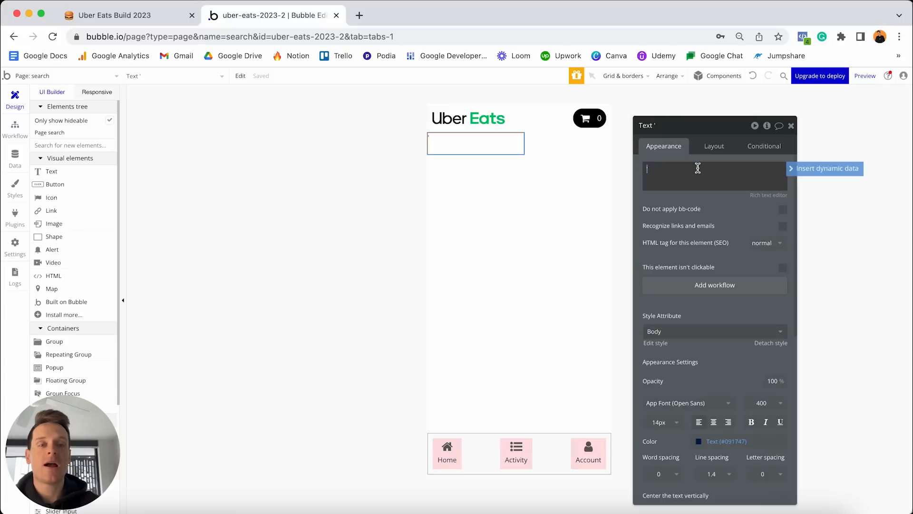
Insert the dynamic value Get query from page URL and add a closing quote after it.
click(803, 169)
text(url)
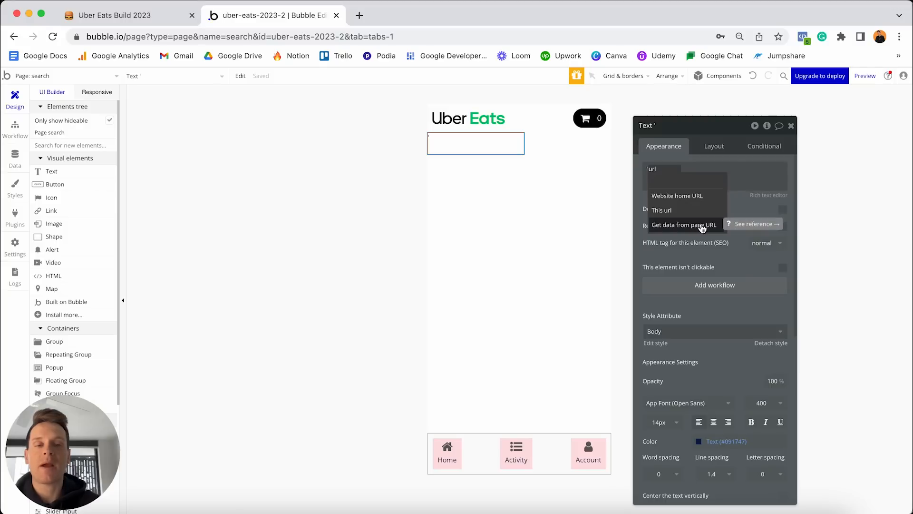
click(702, 226)
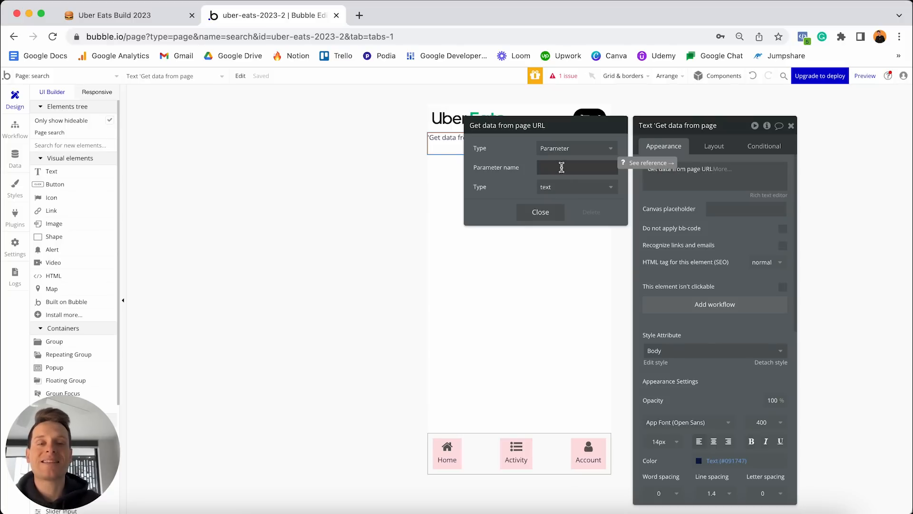
click(561, 167)
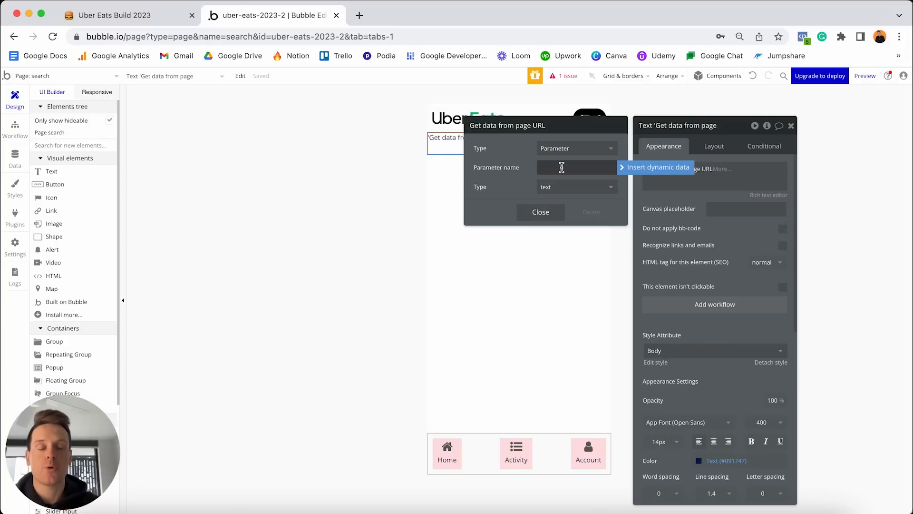
text(query)
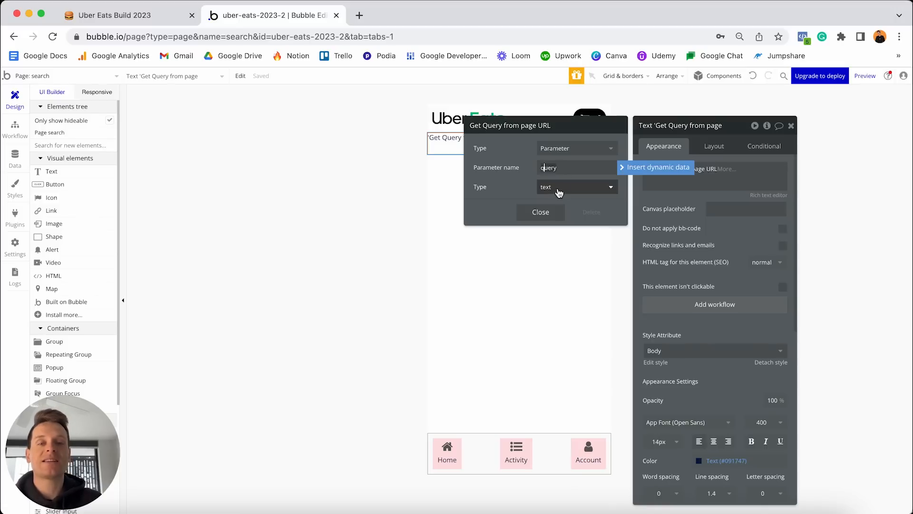
key(BackSpace)
text(q)
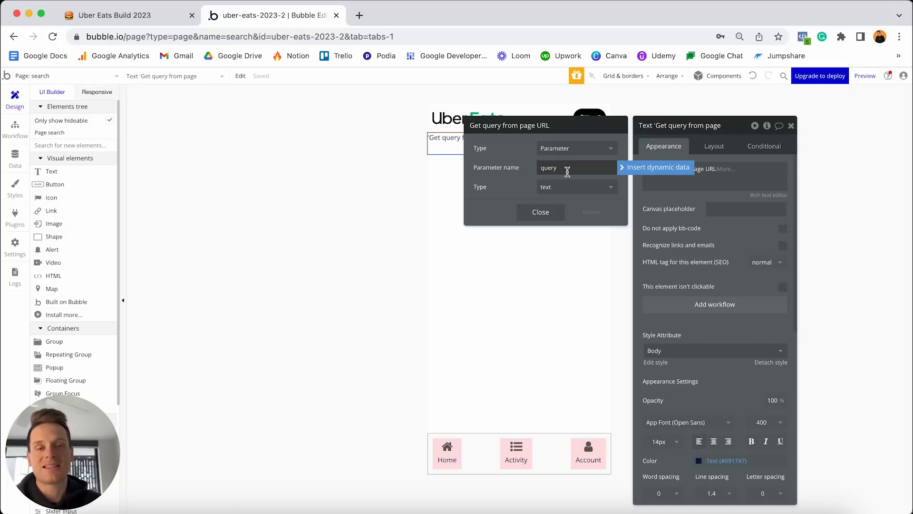
click(547, 211)
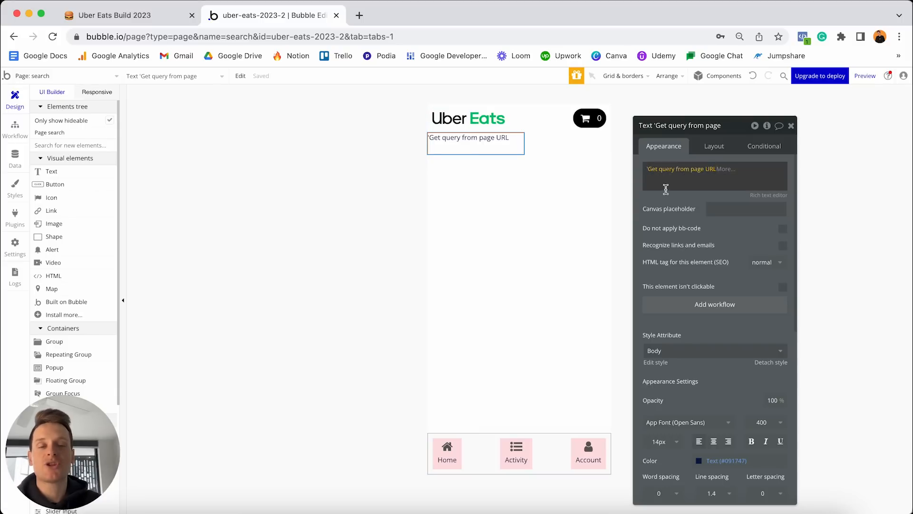
click(720, 180)
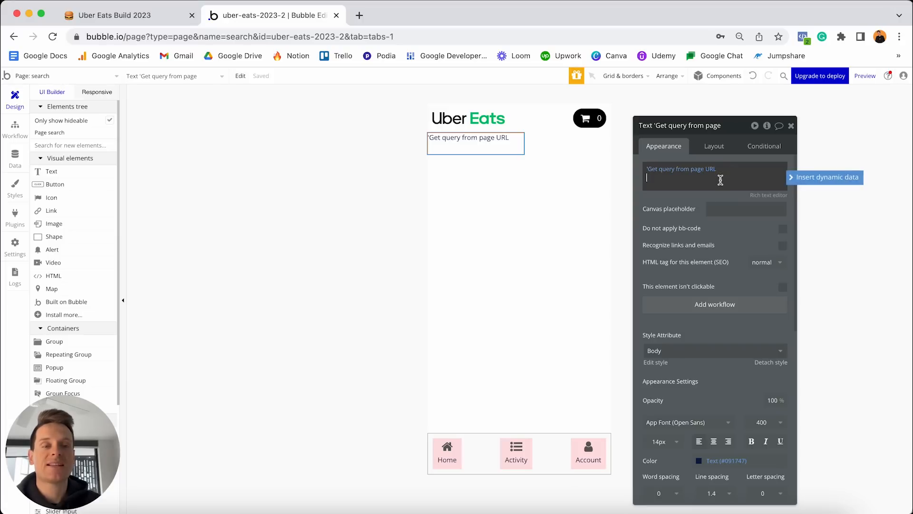
text(')
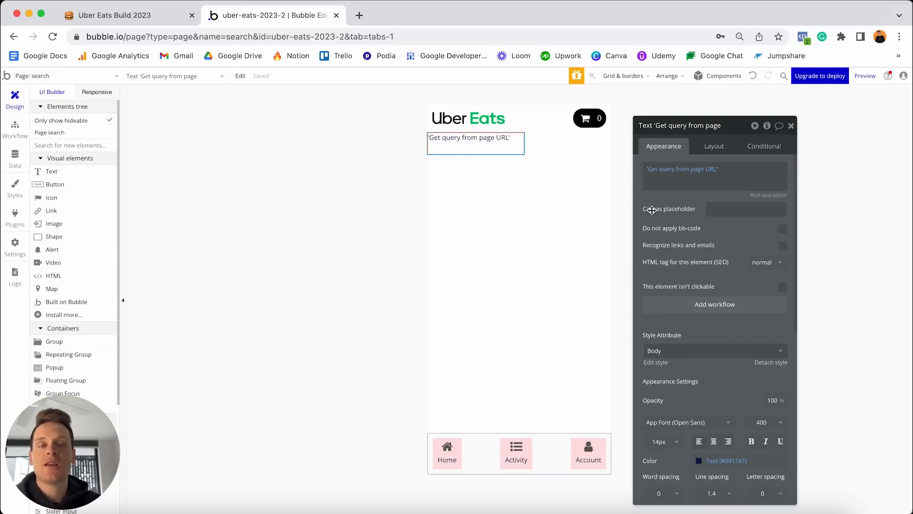
Detach the heading from the Body style and make it 18px bold.
scroll(699, 213, down, 5)
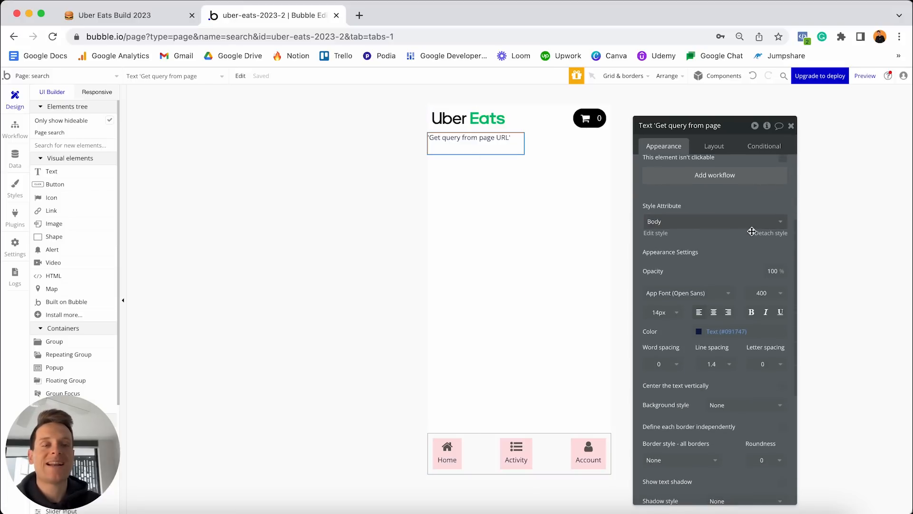
click(771, 233)
click(664, 298)
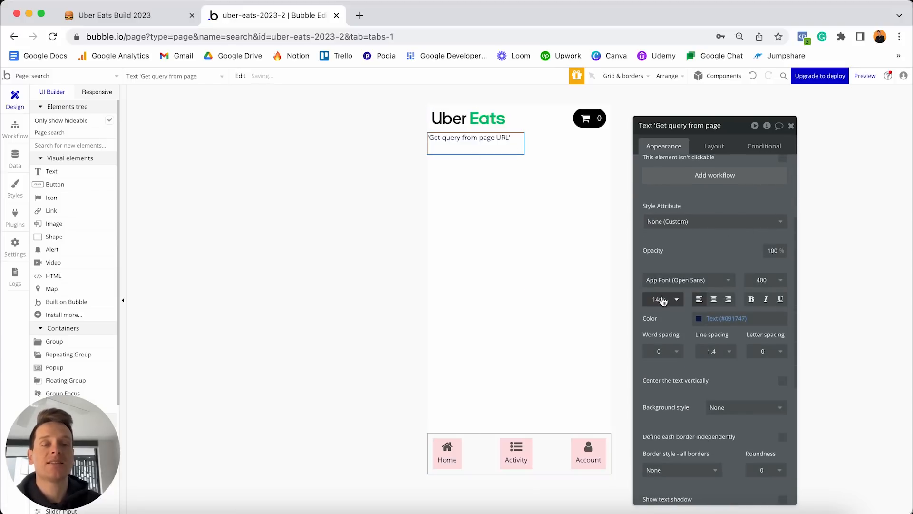
text(18)
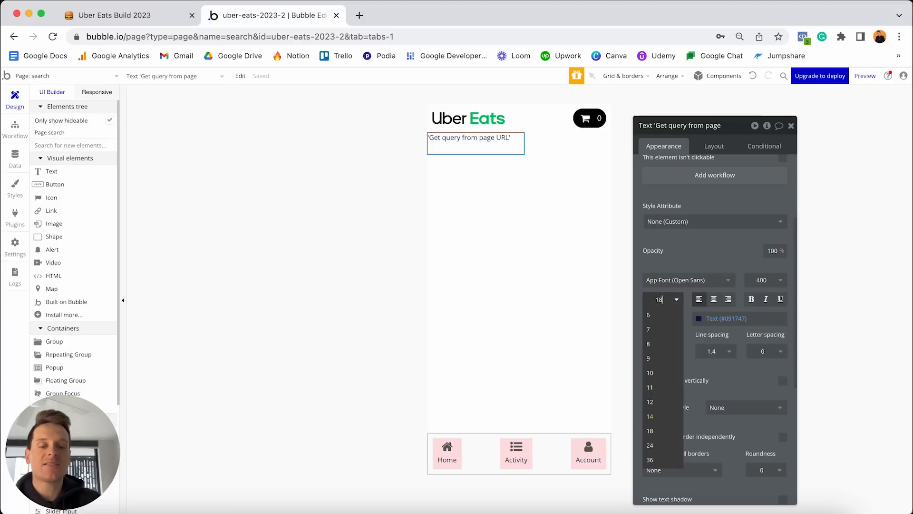
key(Return)
click(751, 300)
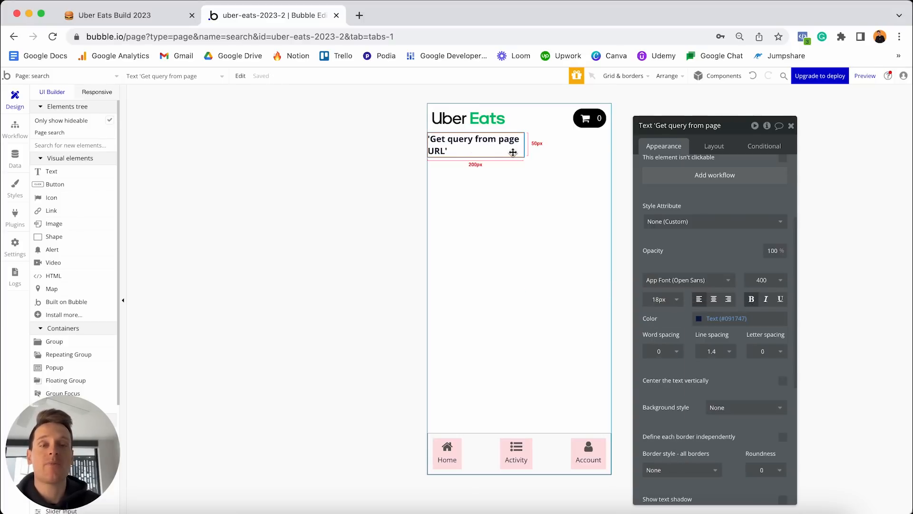
Make the heading non-fixed-width with 0 min width and height, 20px top and 10px side margins.
click(717, 146)
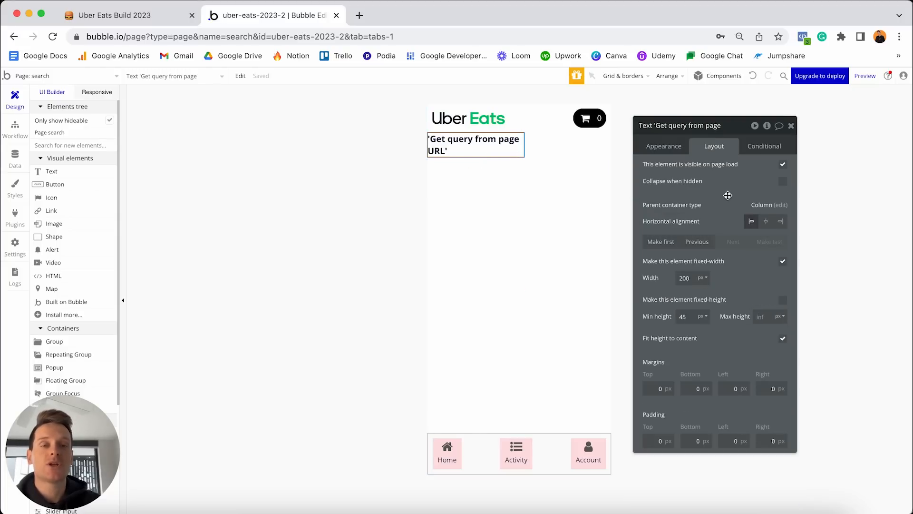
click(783, 262)
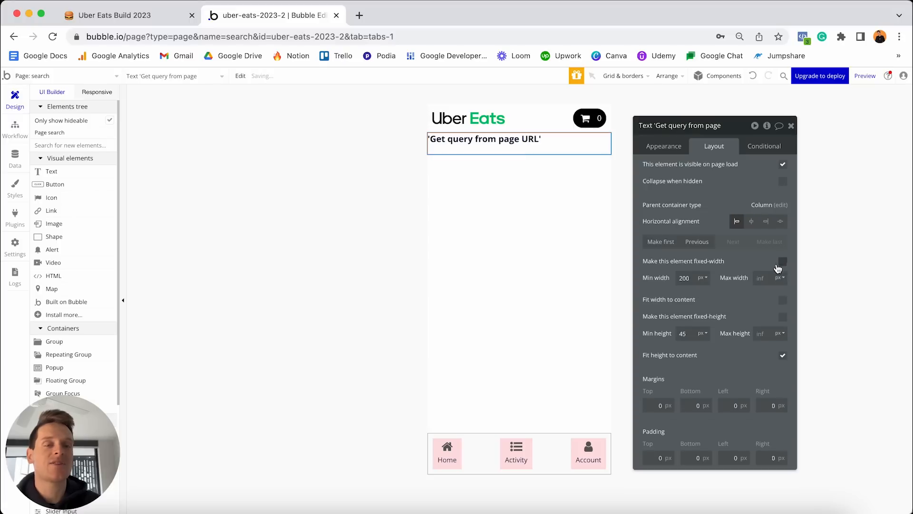
click(690, 276)
key(super+a)
text(0)
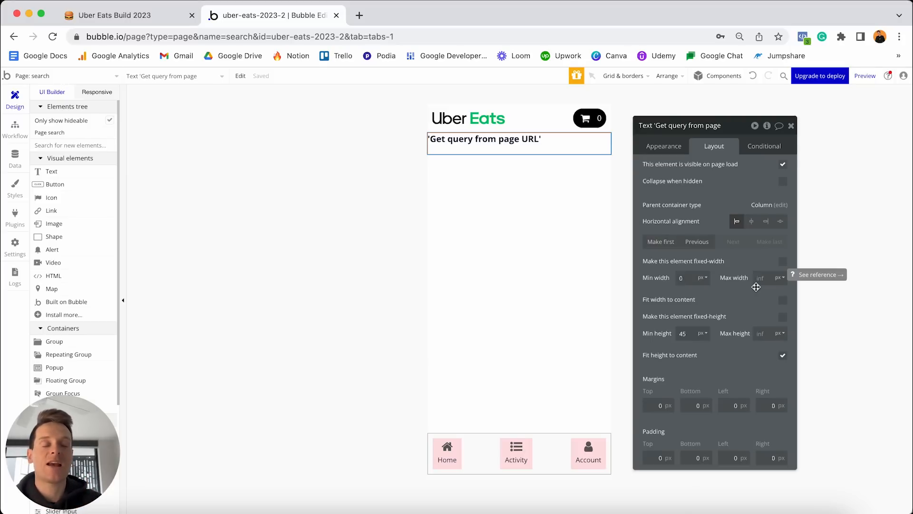
double_click(683, 333)
text(0)
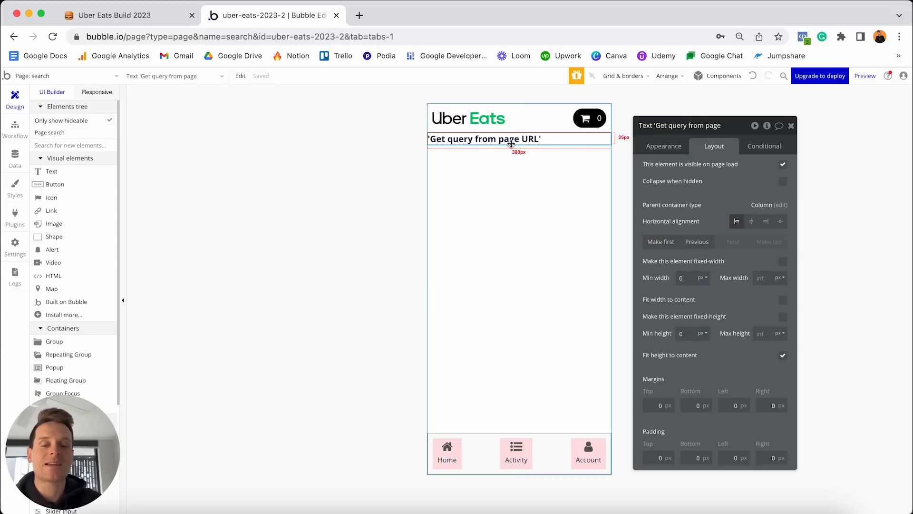
double_click(656, 404)
text(20)
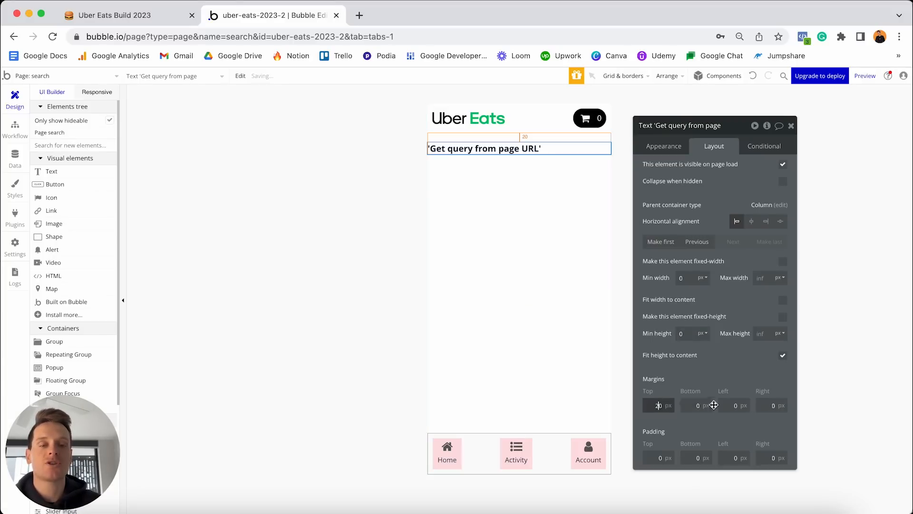
double_click(734, 404)
text(10)
double_click(771, 405)
text(10)
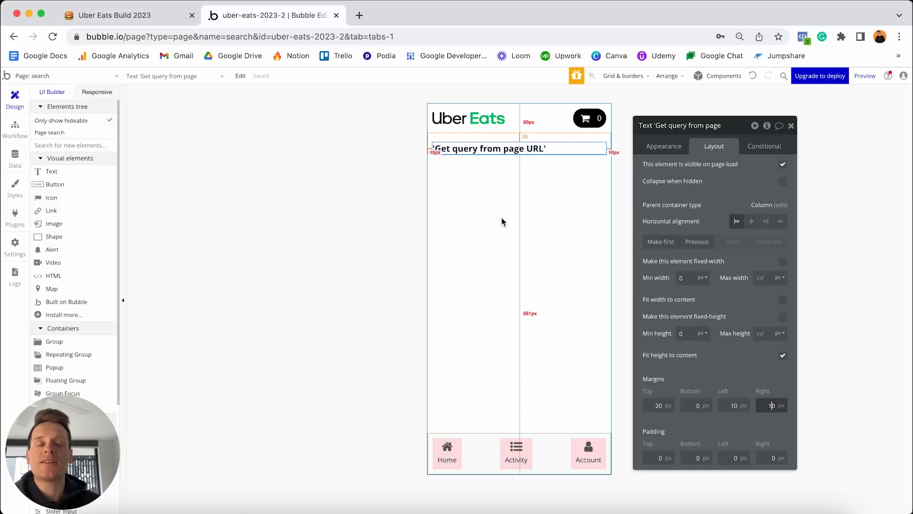
Copy the Restaurant repeating group from the index page and paste it onto the search page.
click(89, 76)
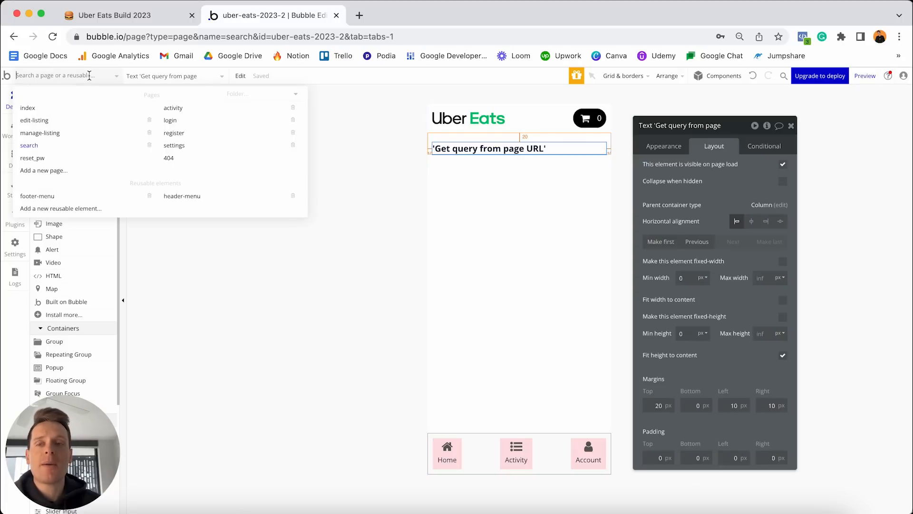
click(70, 113)
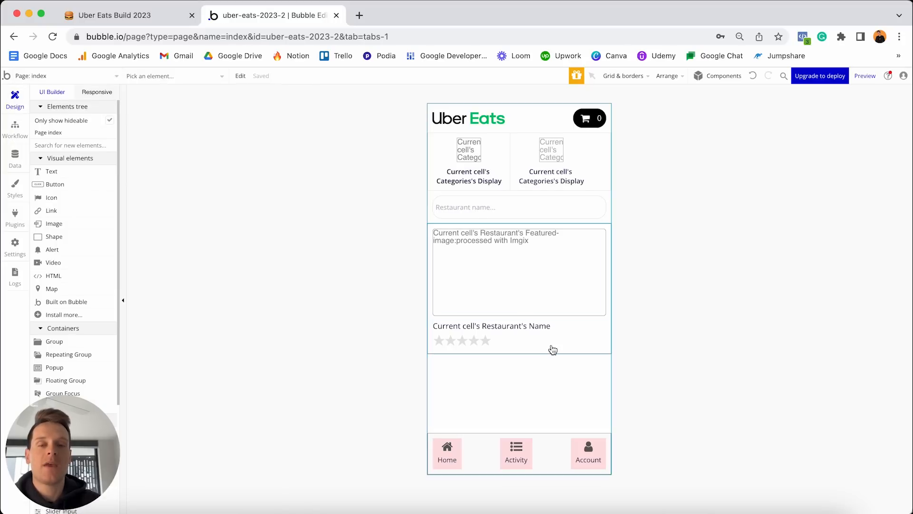
double_click(569, 345)
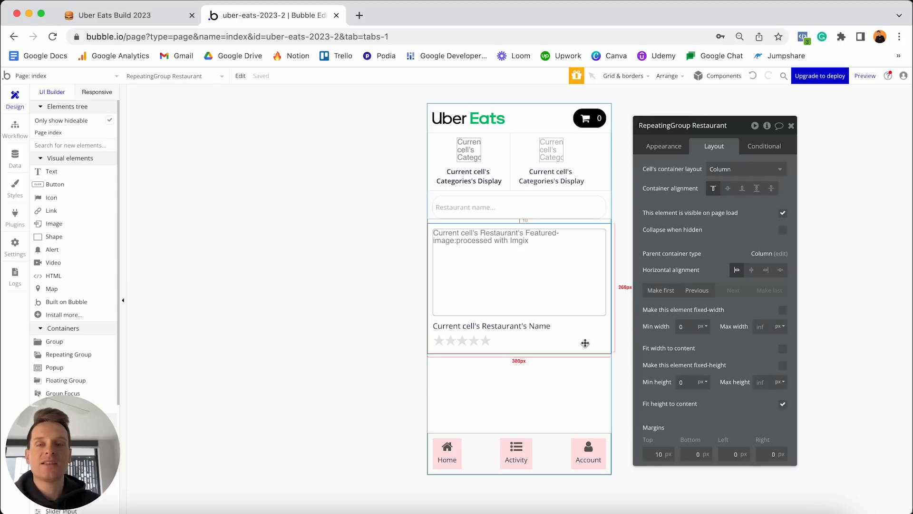
click(98, 76)
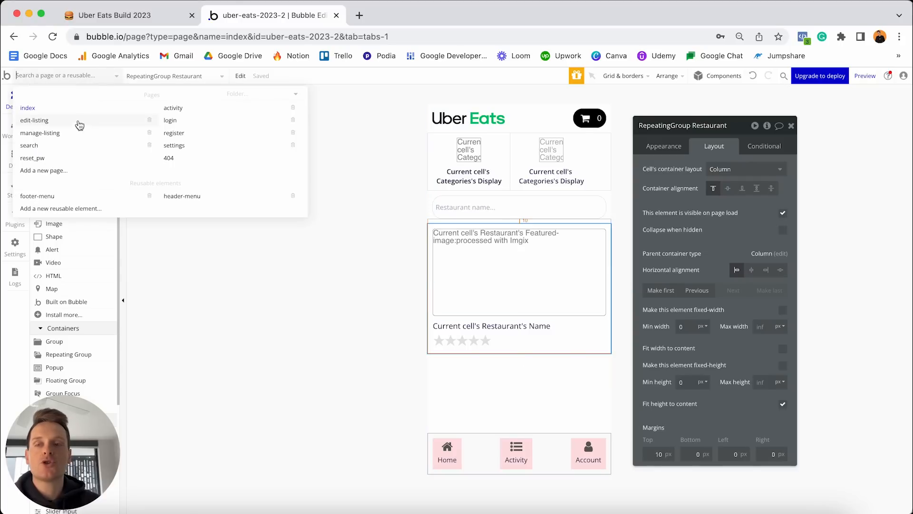
click(73, 145)
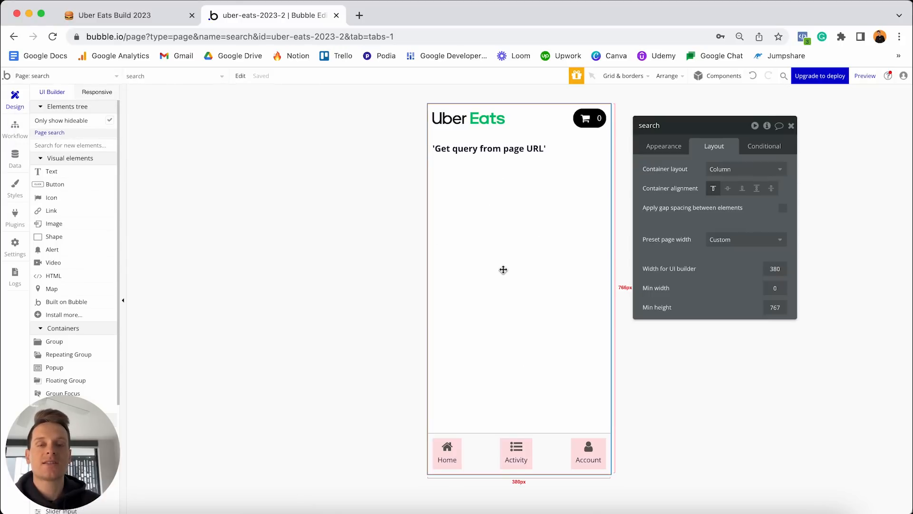
key(super+v)
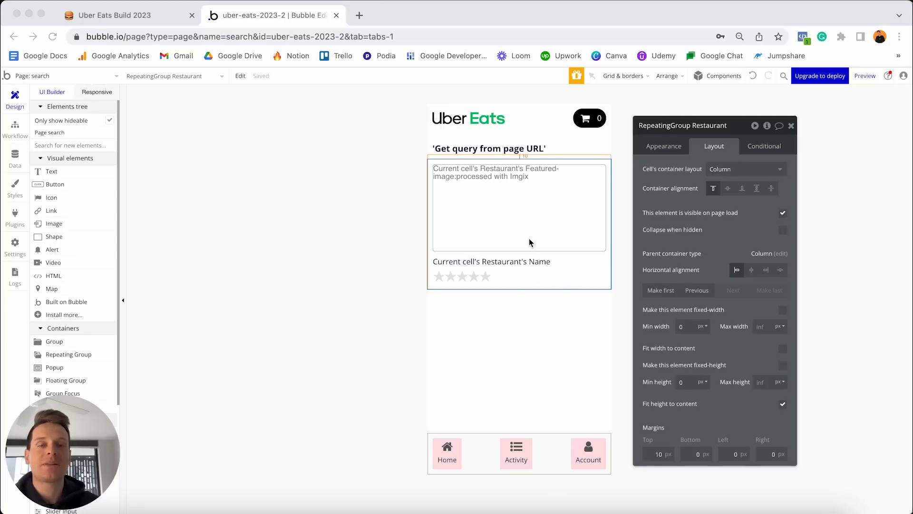
Add a Name contains keyword(s) constraint to the restaurant list's Search for Restaurants.
click(529, 280)
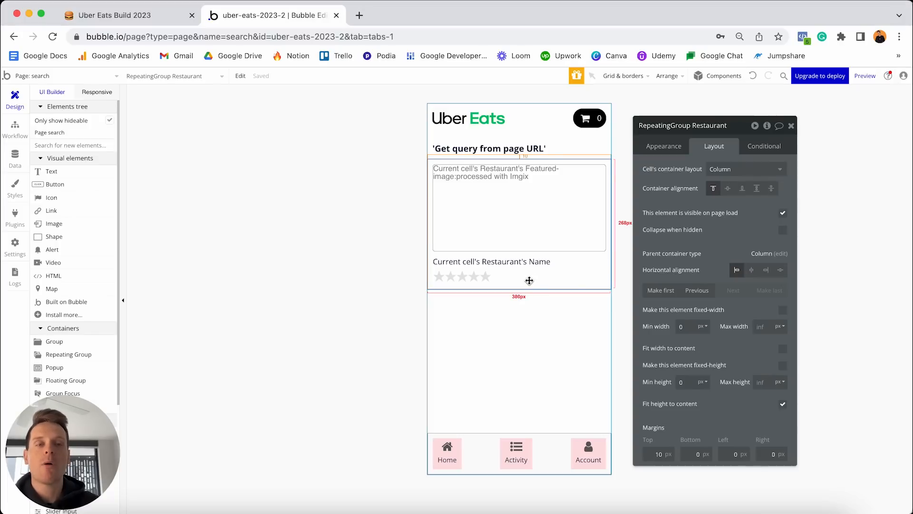
click(659, 145)
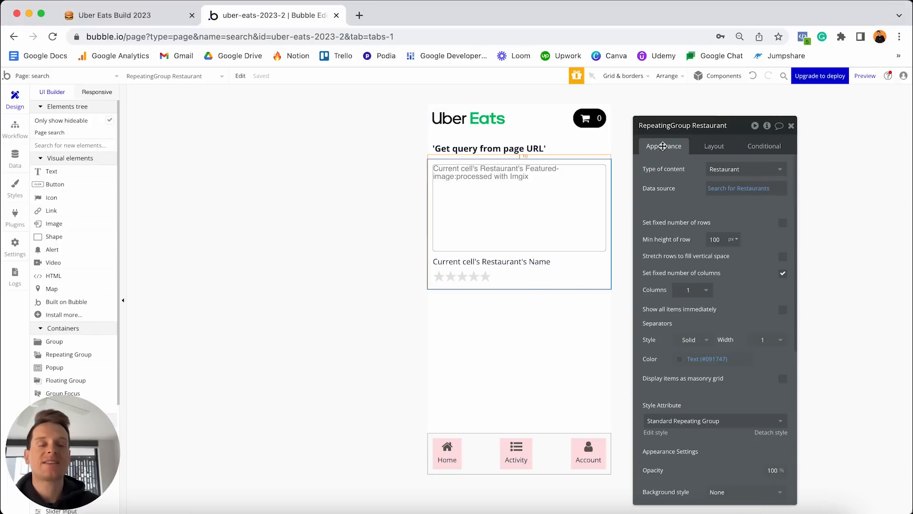
click(730, 189)
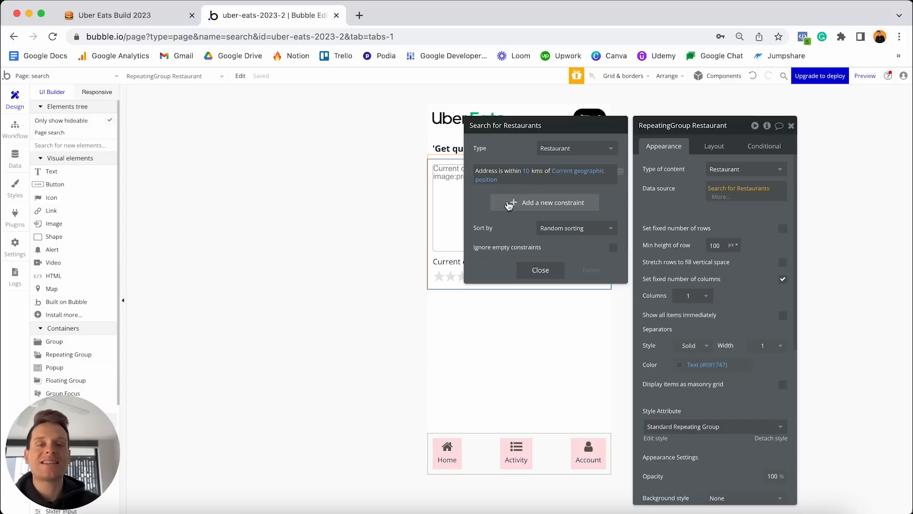
click(507, 203)
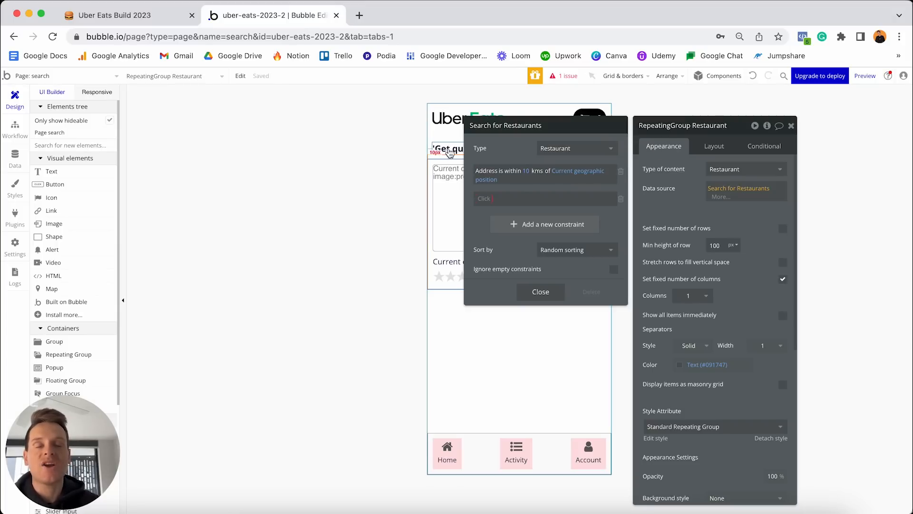
click(484, 198)
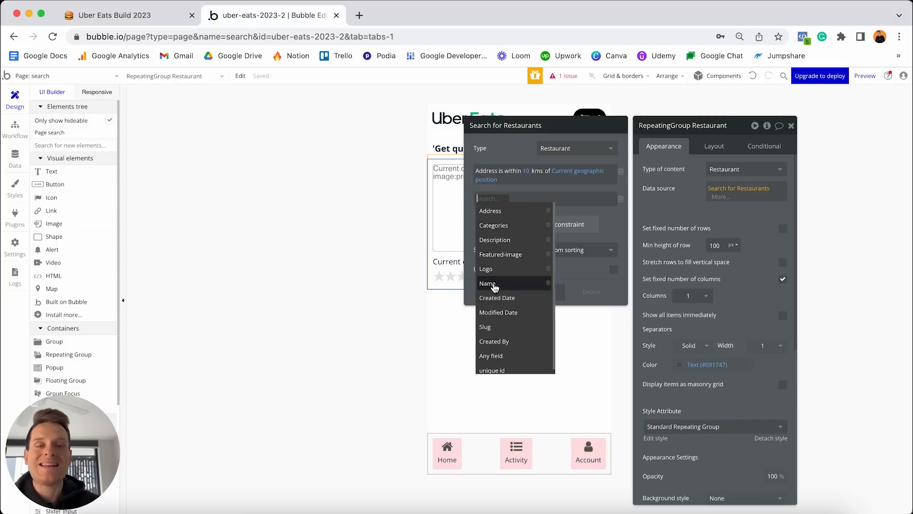
click(492, 284)
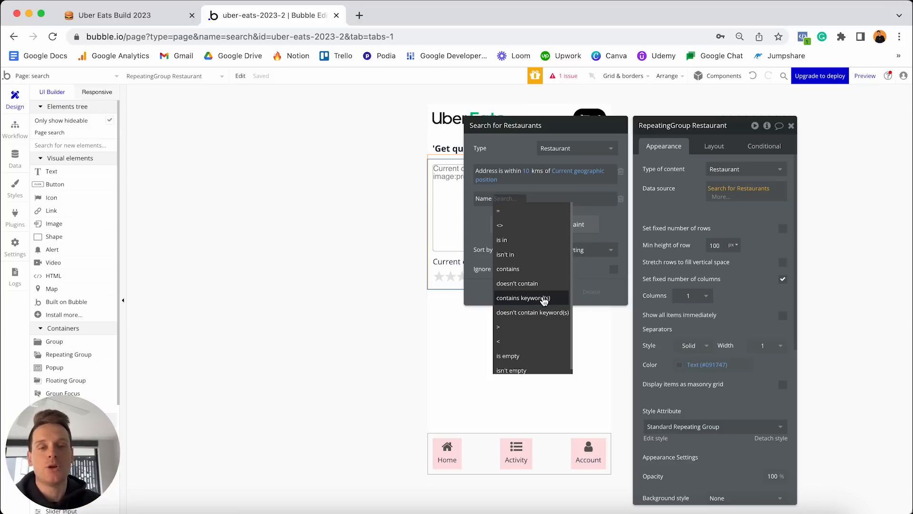
click(542, 298)
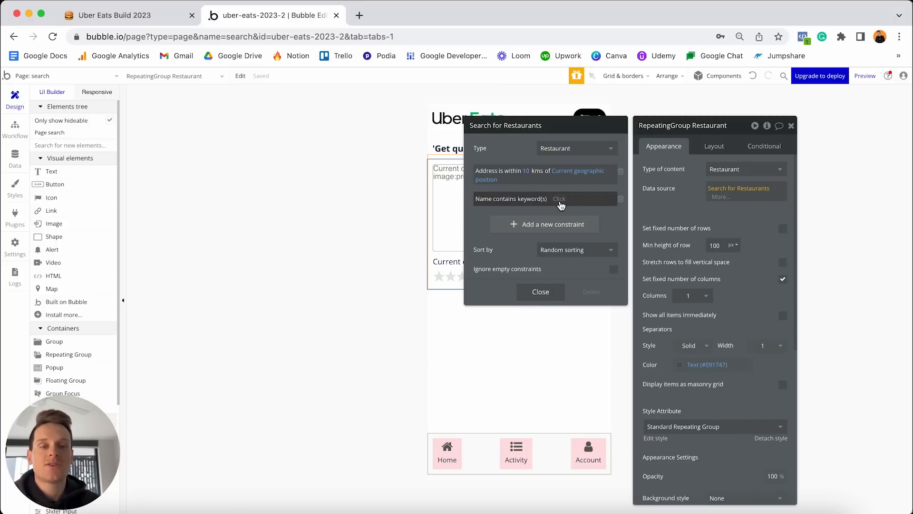
Set the keyword value to Get data from page URL with parameter 'query'.
click(560, 198)
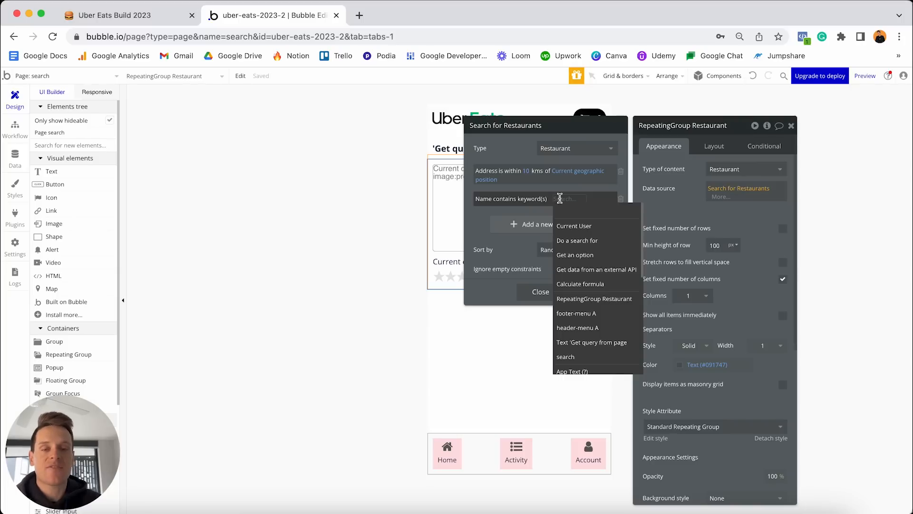
text(url)
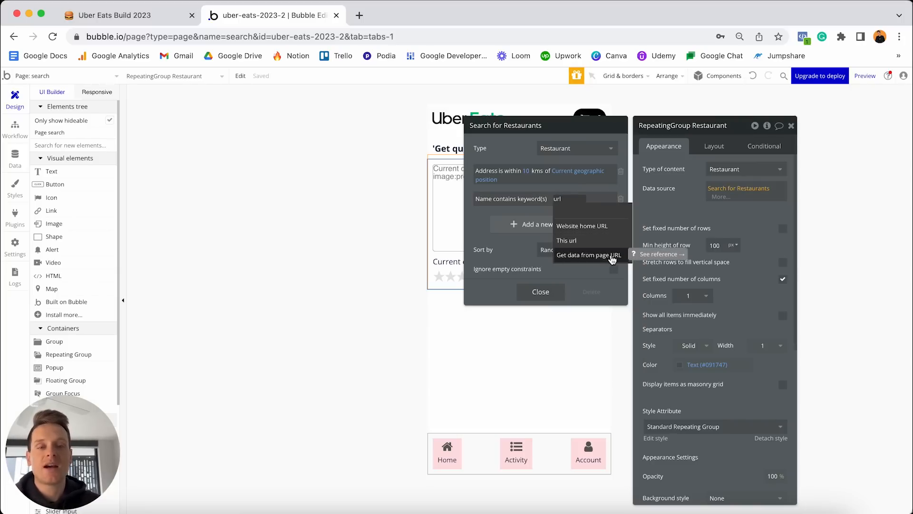
click(612, 259)
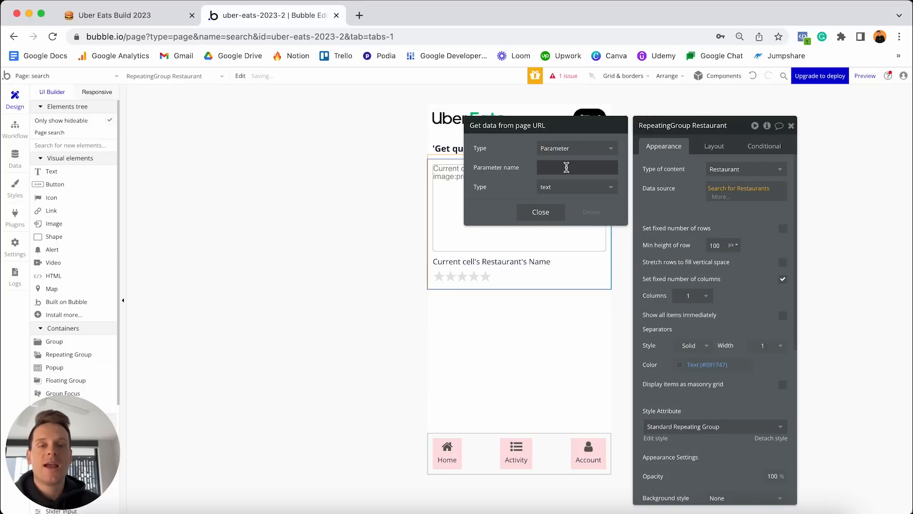
click(566, 166)
text(query)
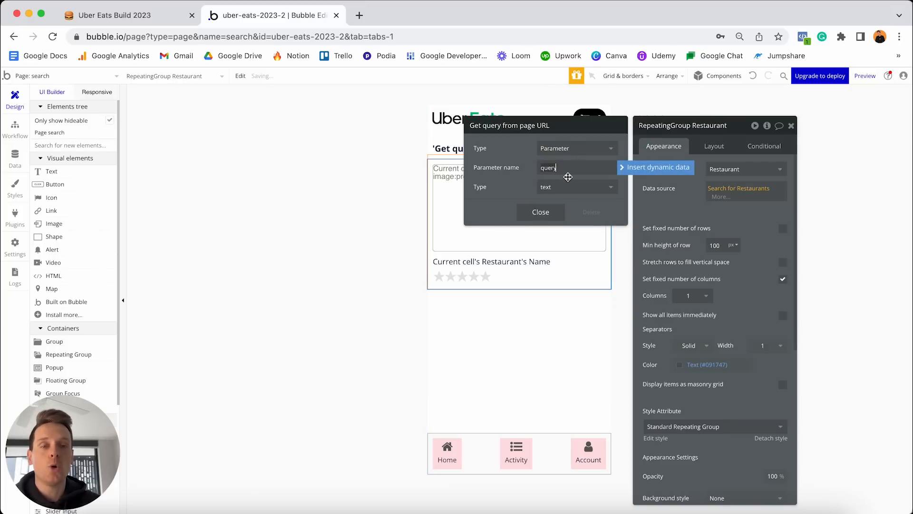
click(549, 213)
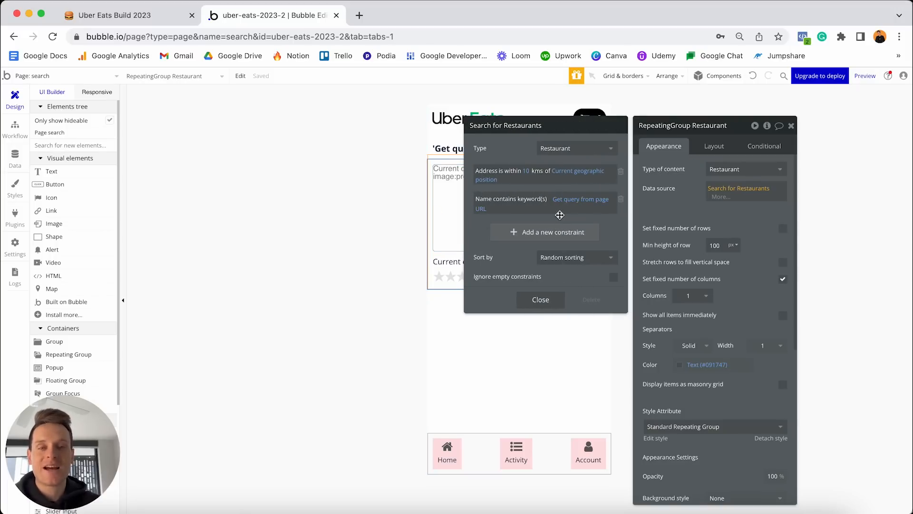
click(540, 299)
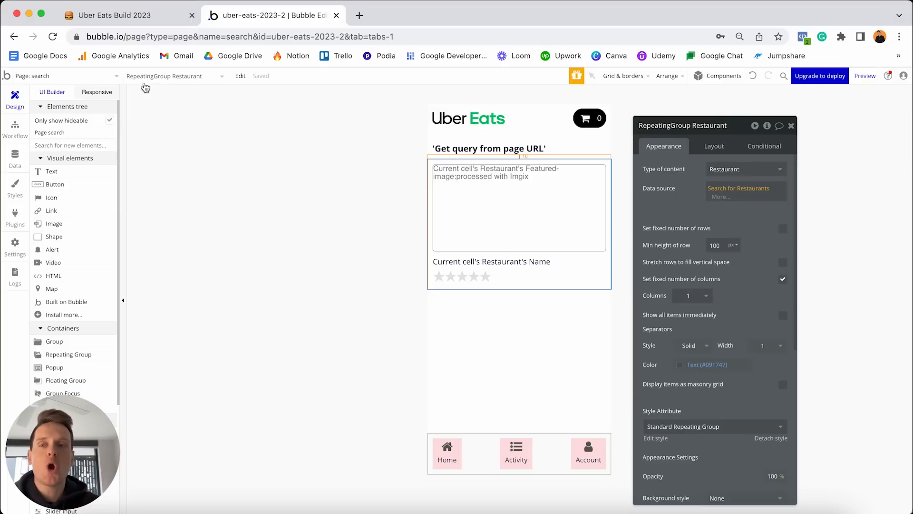
click(98, 77)
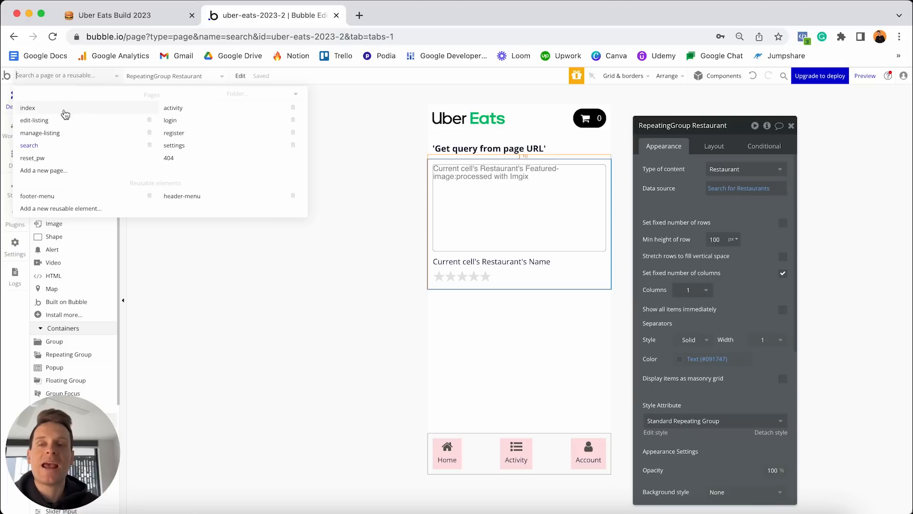
On the index page, select category Image B and add its 'Image B is clicked' workflow.
click(64, 111)
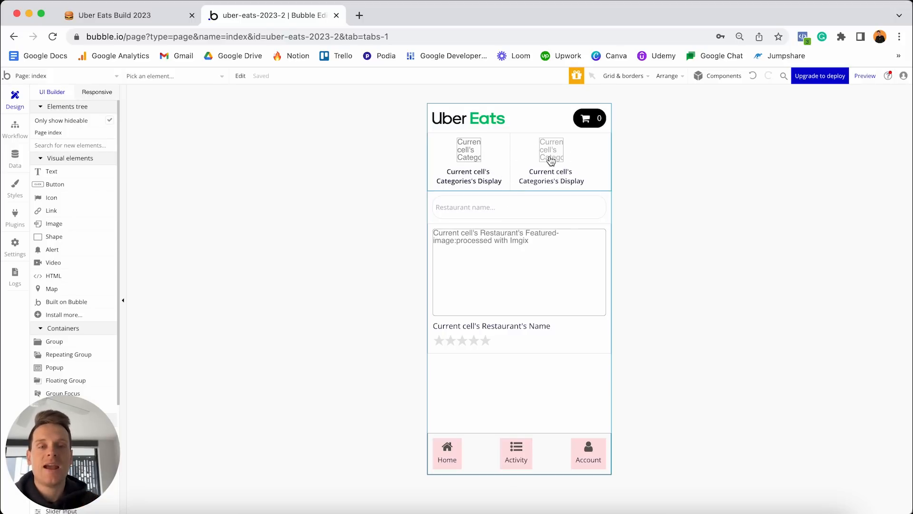
click(465, 155)
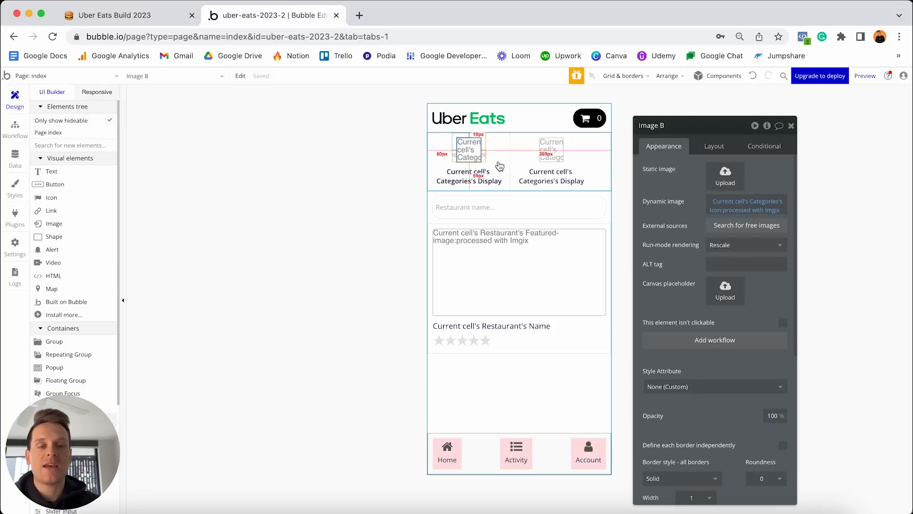
click(698, 341)
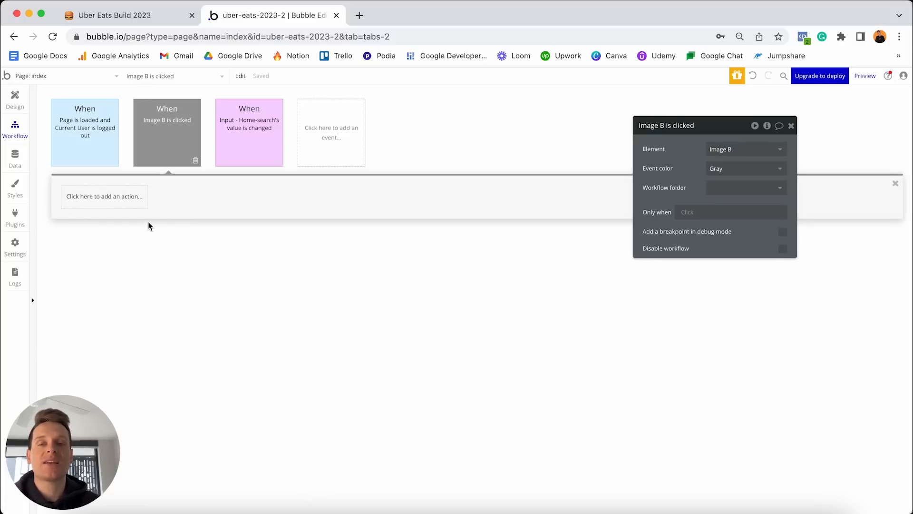
Add a Navigation > Go to page action with destination set to search.
mouse_move(249, 139)
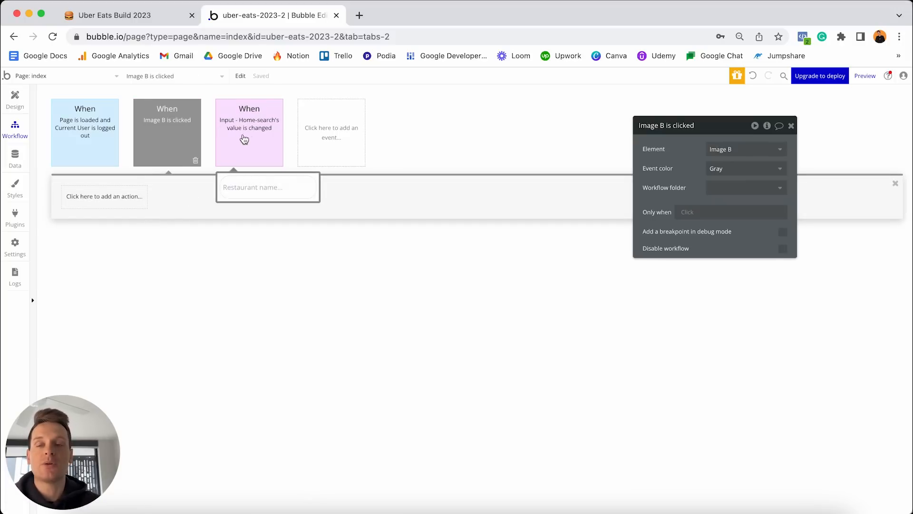
click(115, 196)
mouse_move(97, 251)
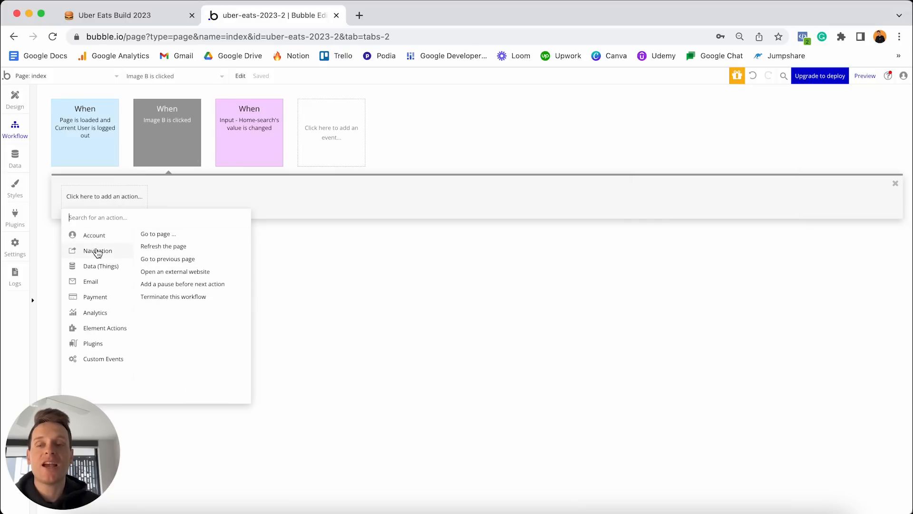
click(154, 235)
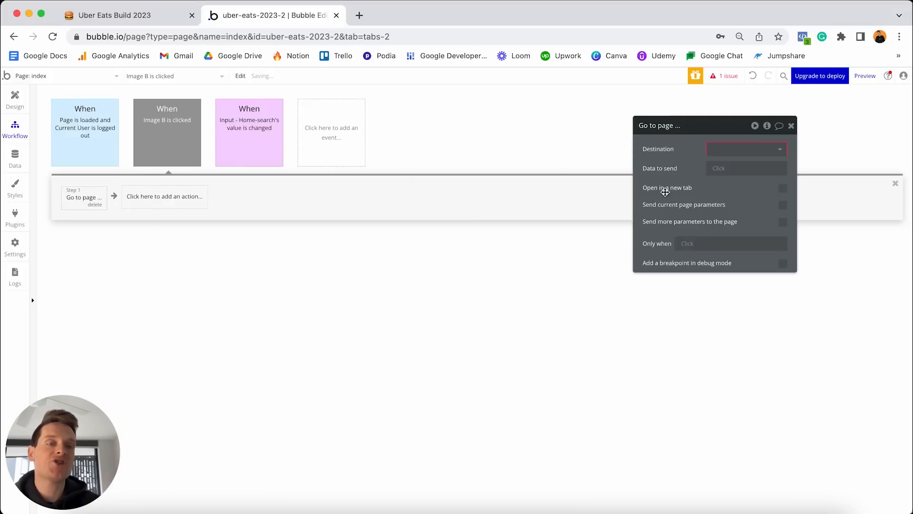
click(738, 150)
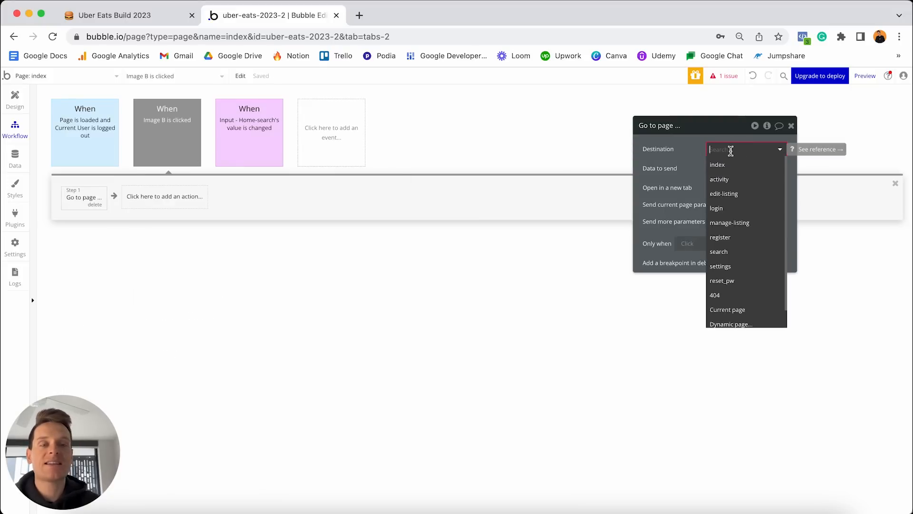
click(719, 252)
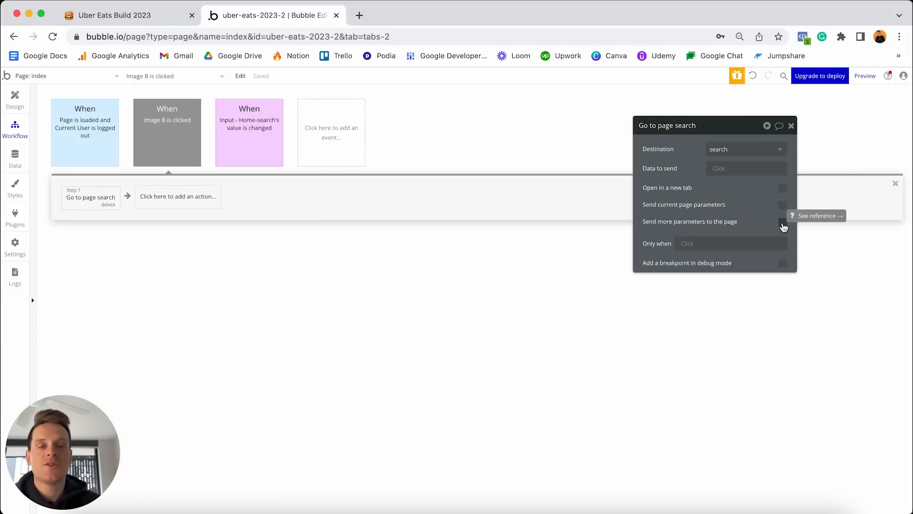
Send an extra parameter 'category' equal to Current cell's Categories's Display.
click(782, 222)
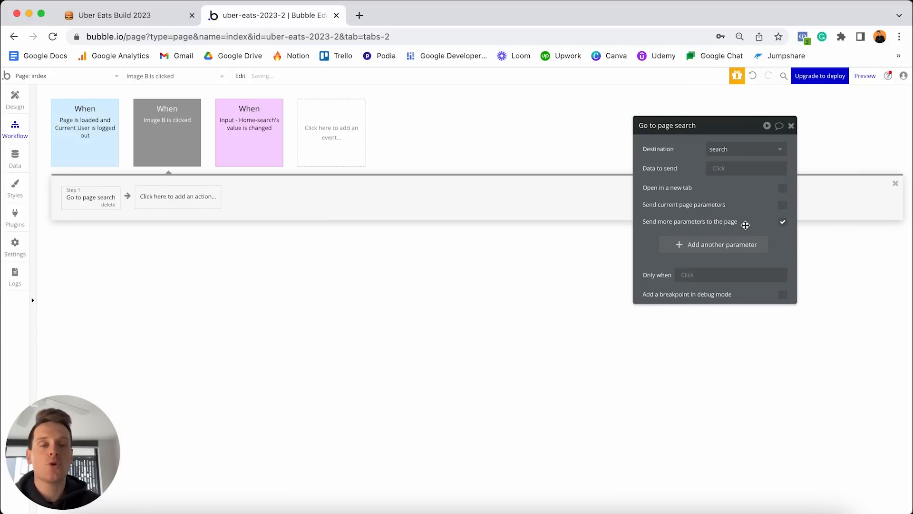
click(689, 249)
click(683, 242)
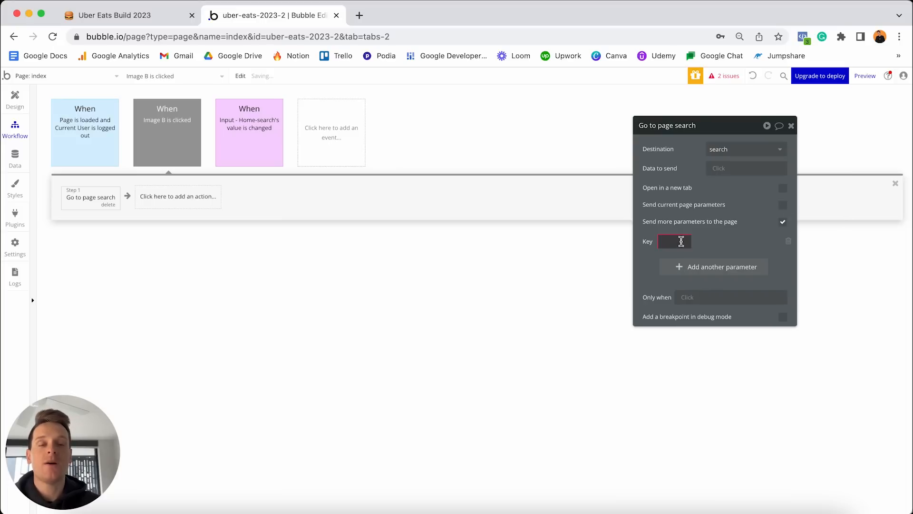
text(category)
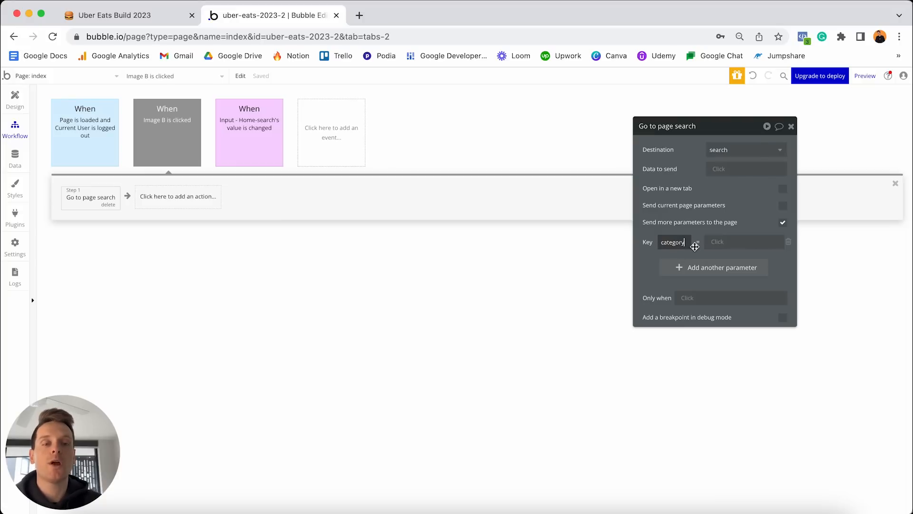
click(716, 242)
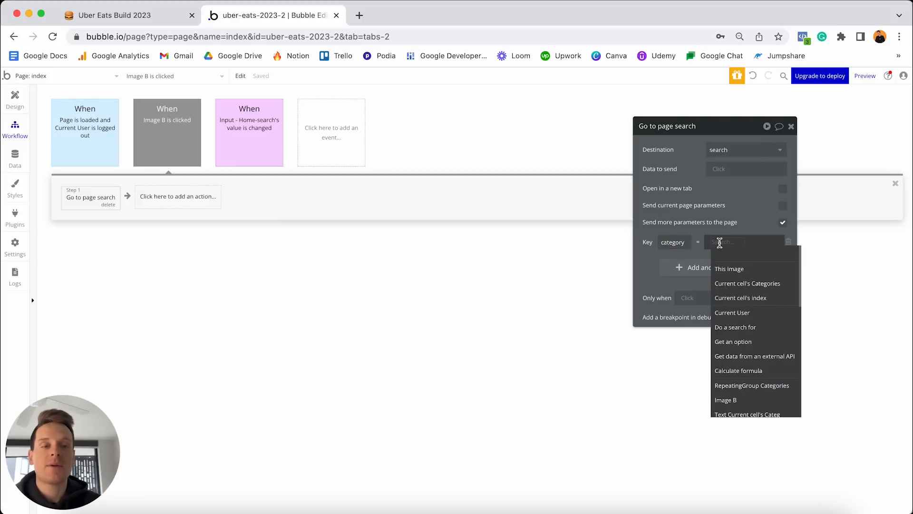
click(734, 284)
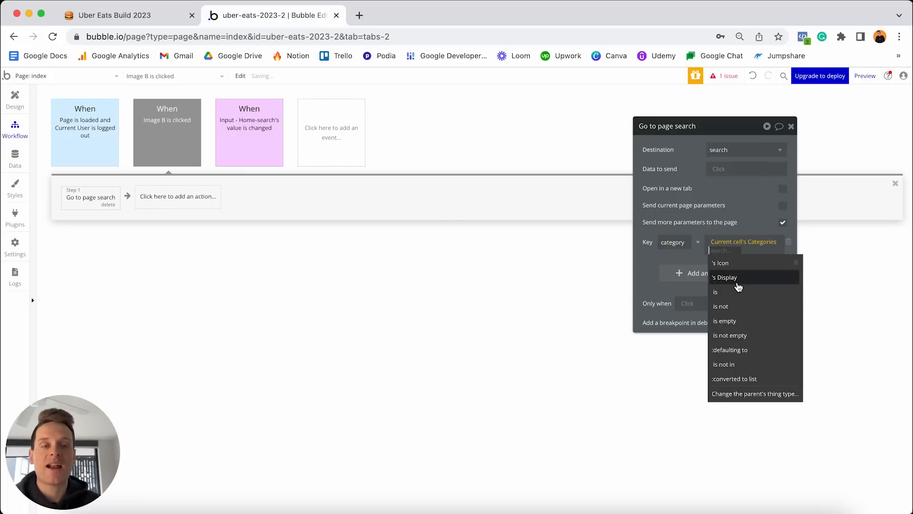
click(737, 285)
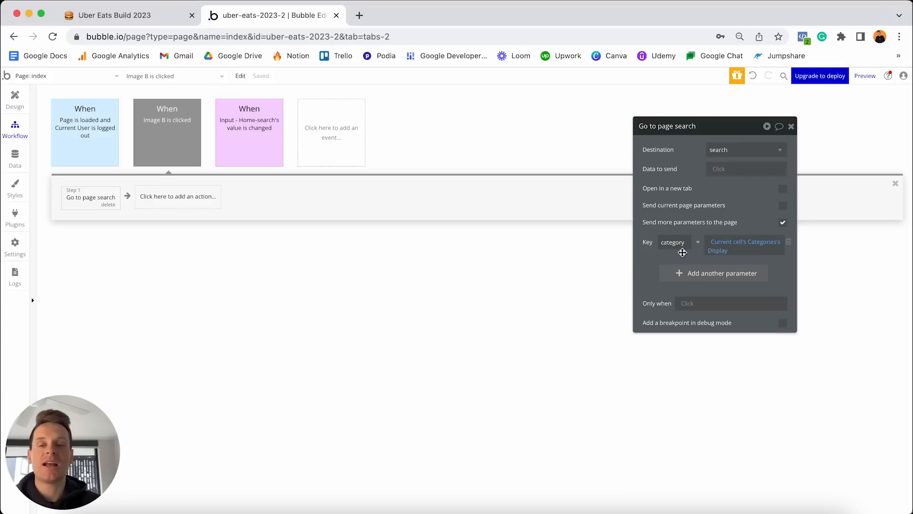
click(190, 136)
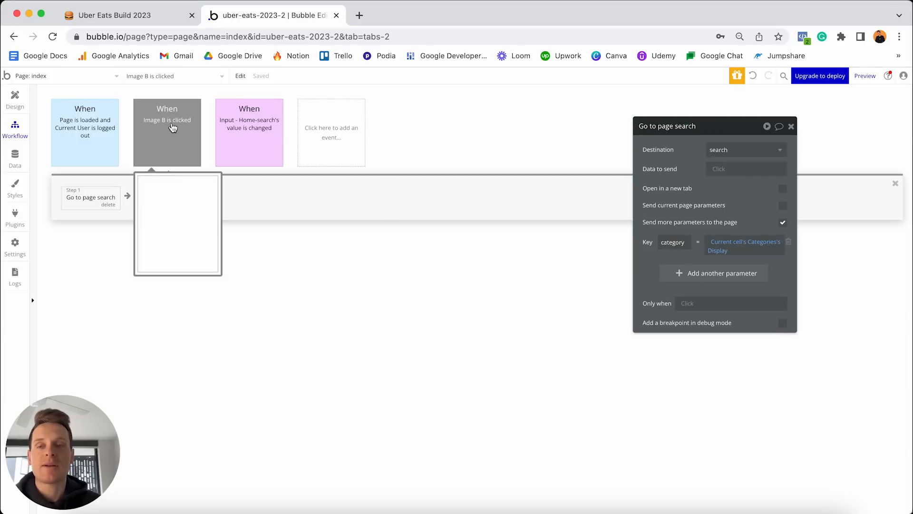
click(172, 127)
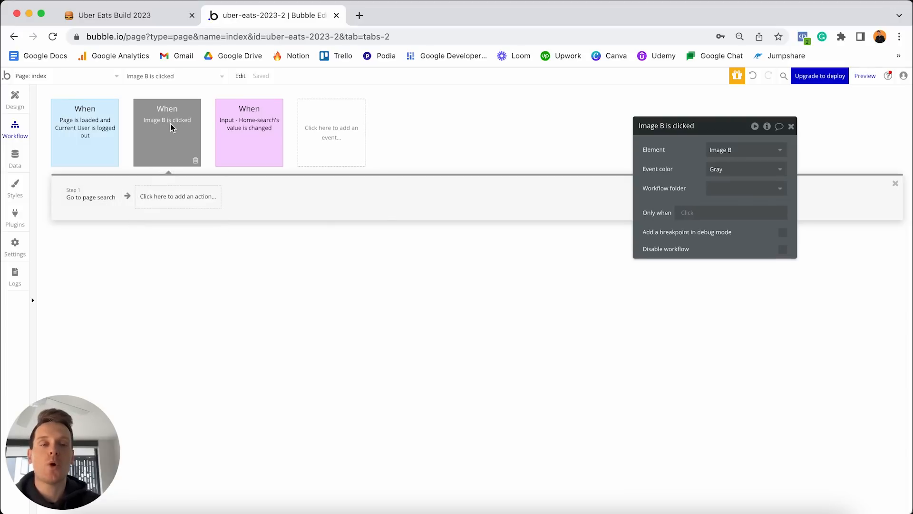
Set the 'Image B is clicked' event colour to Purple.
click(734, 170)
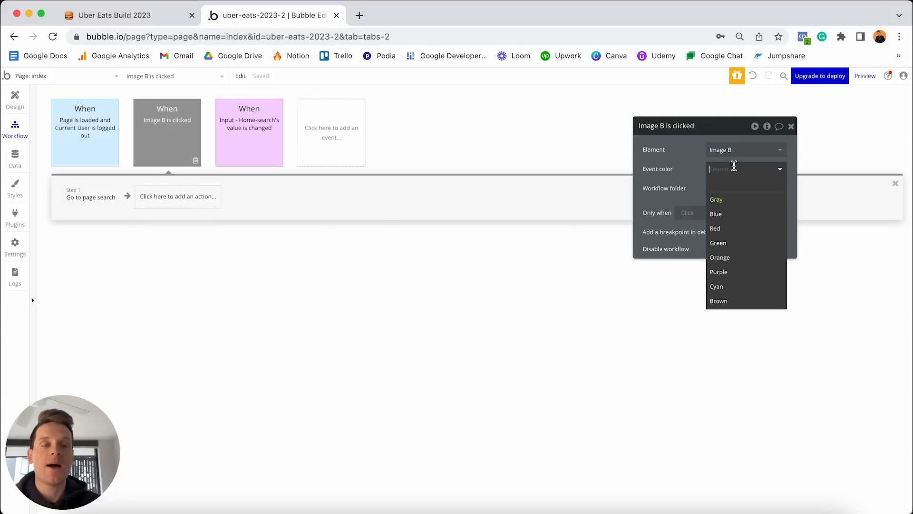
click(728, 274)
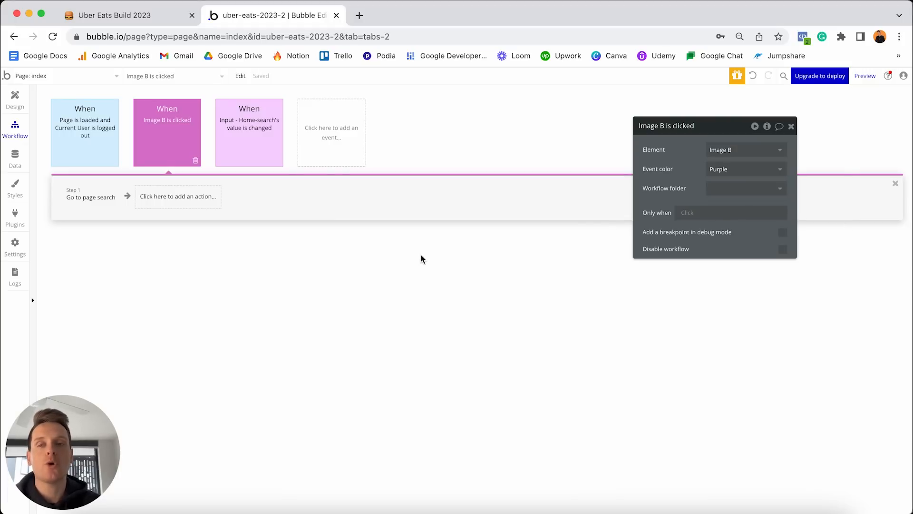
mouse_move(185, 129)
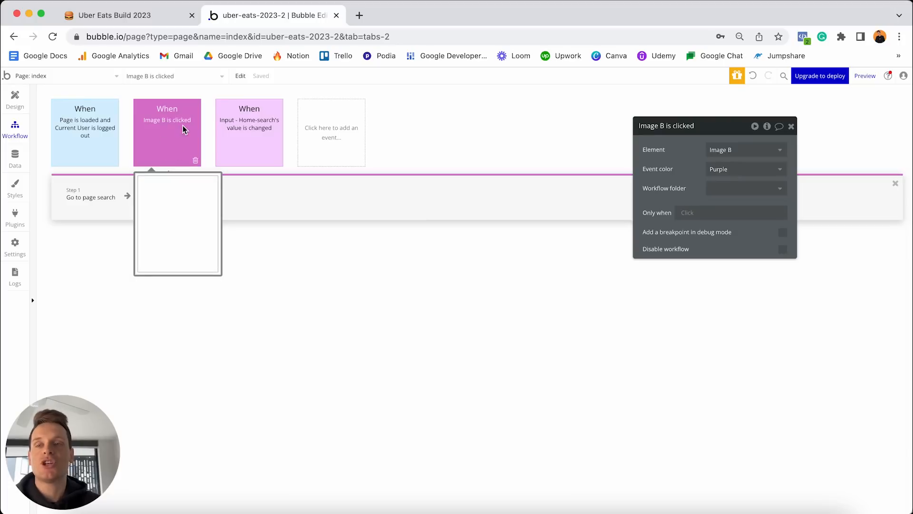
click(89, 76)
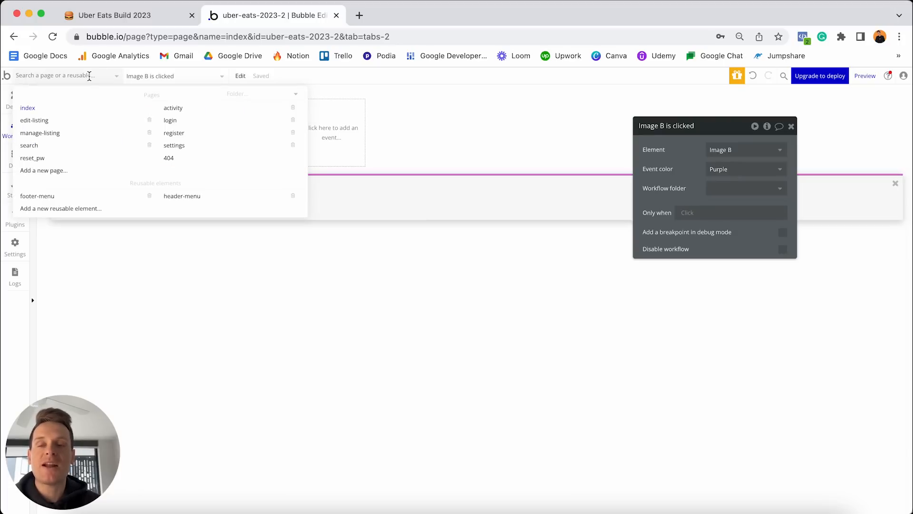
On the search page, review the heading's 'Get query from page URL' expression and show its conditions.
click(61, 145)
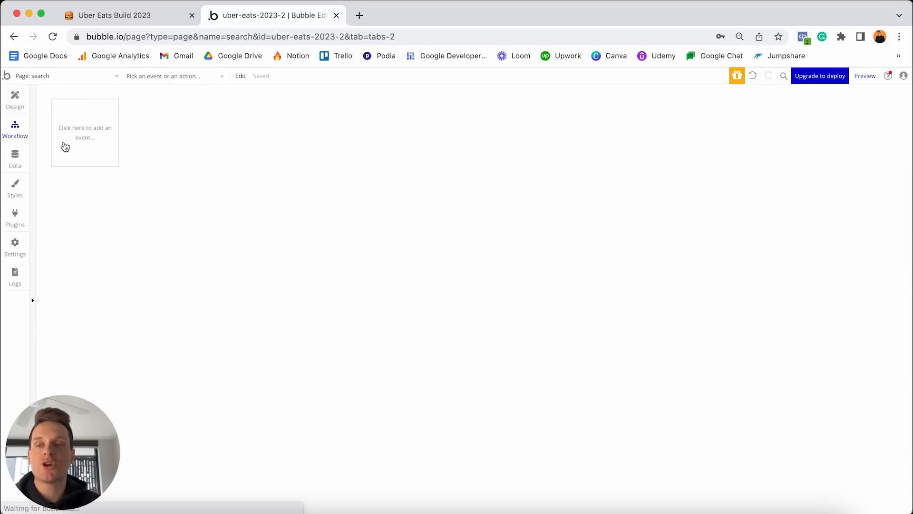
click(15, 101)
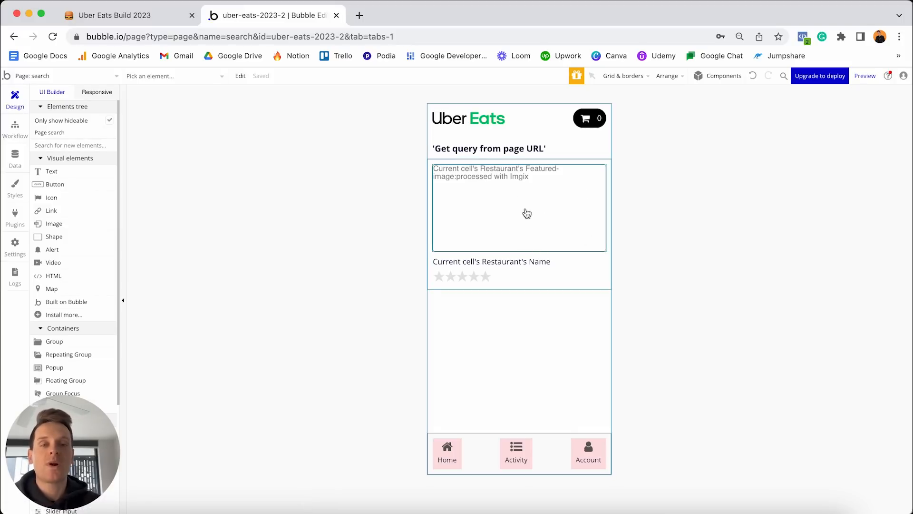
double_click(501, 152)
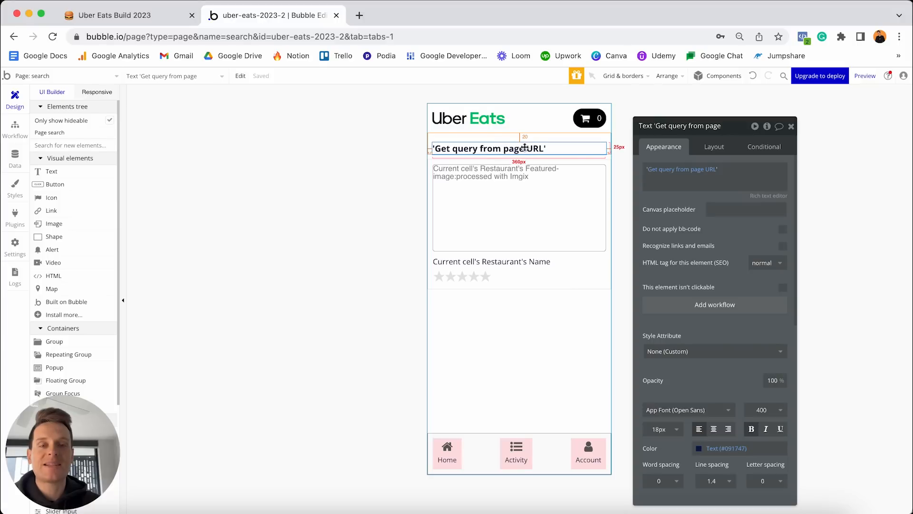
click(670, 175)
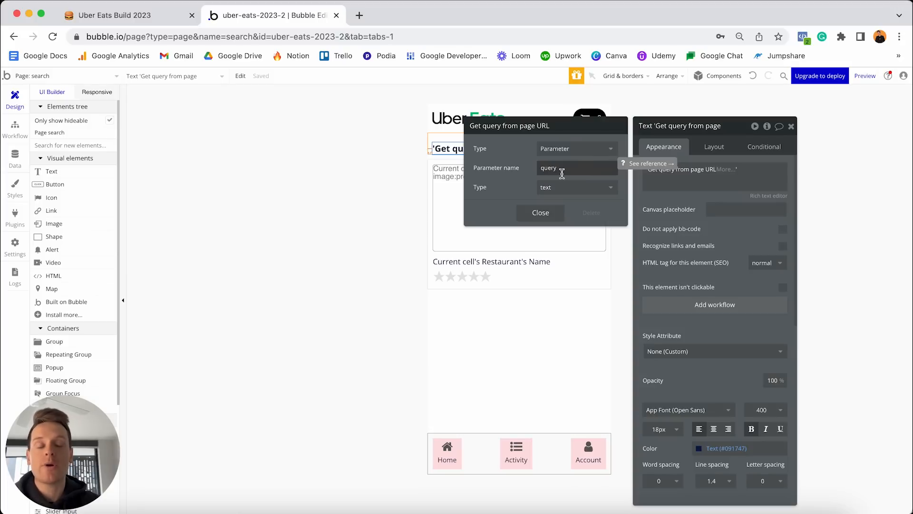
click(548, 214)
click(759, 148)
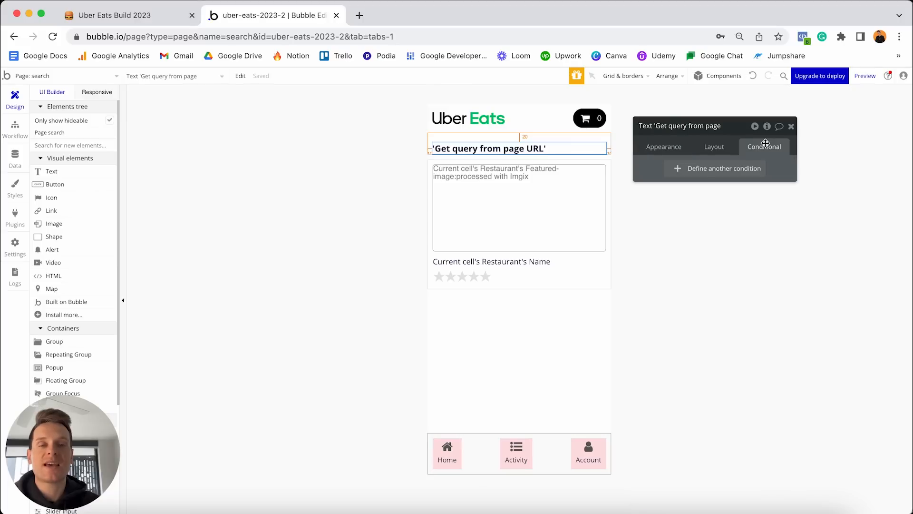
Add a heading condition: when Get category from page URL is not empty.
click(690, 171)
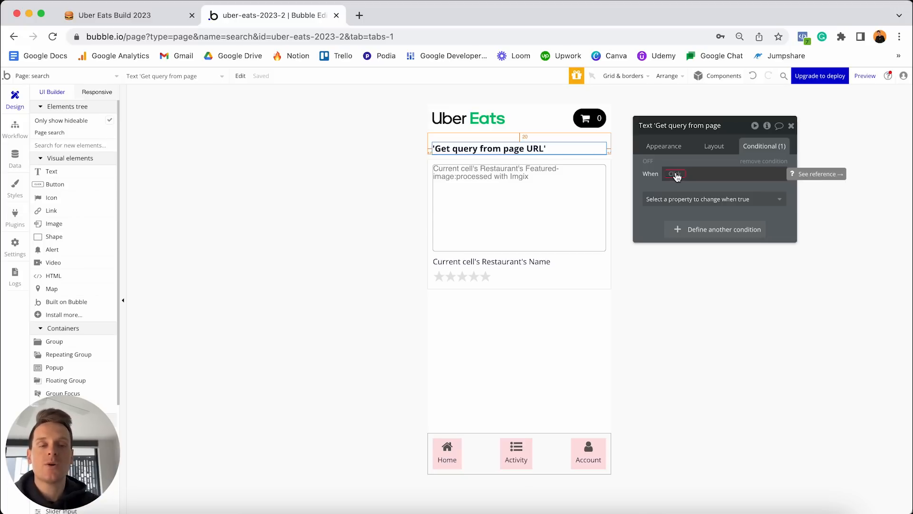
click(676, 174)
text(url)
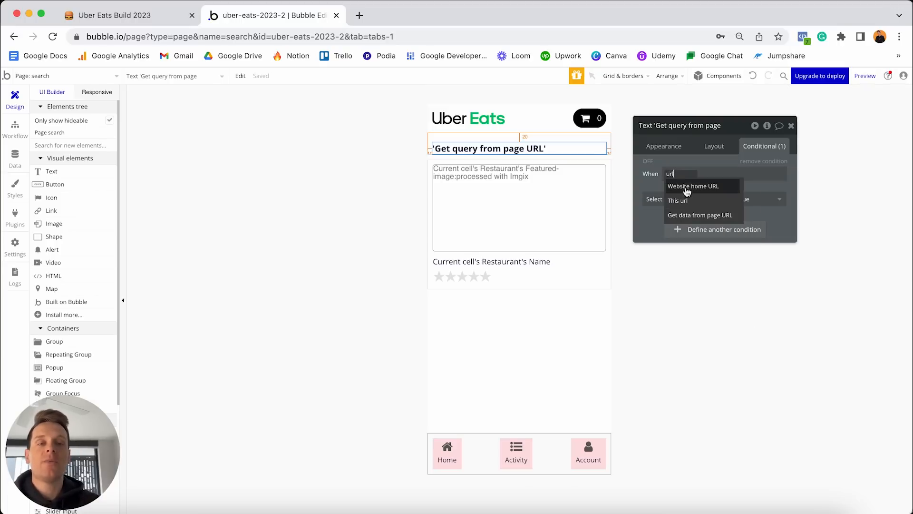
click(688, 217)
click(587, 168)
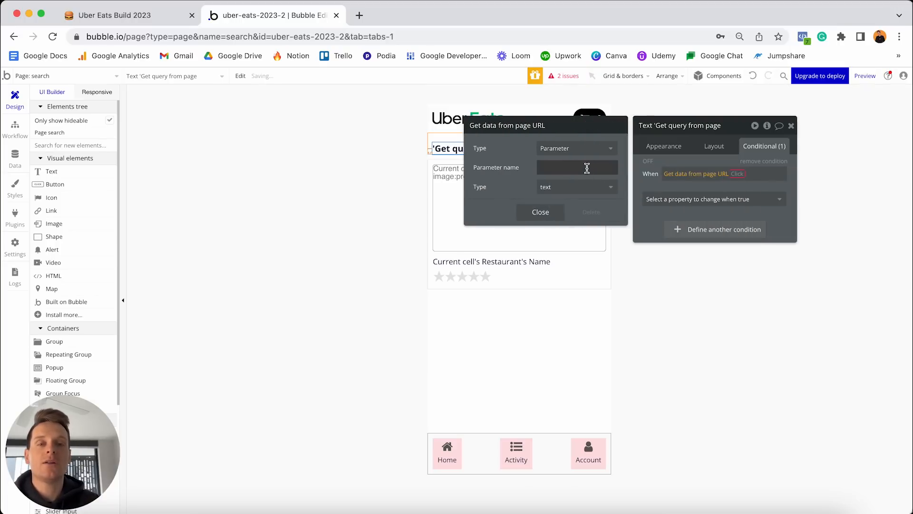
text(category)
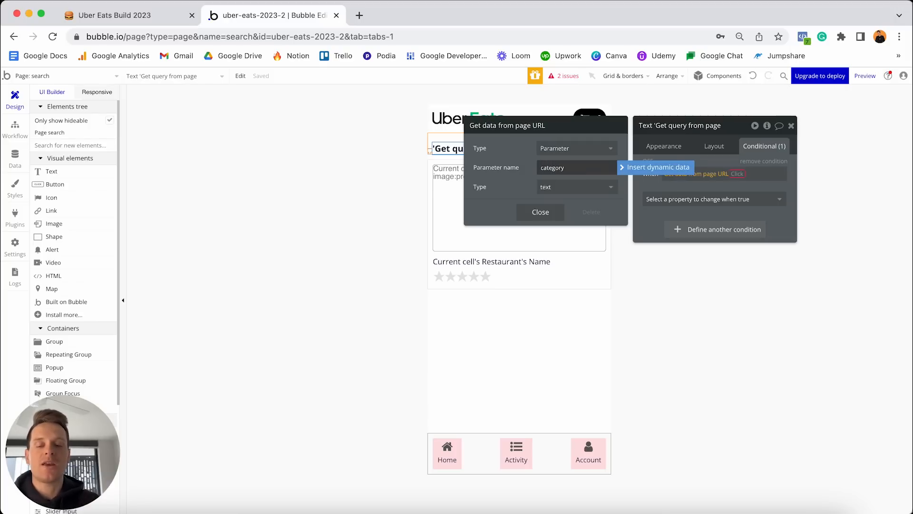
click(540, 211)
click(745, 173)
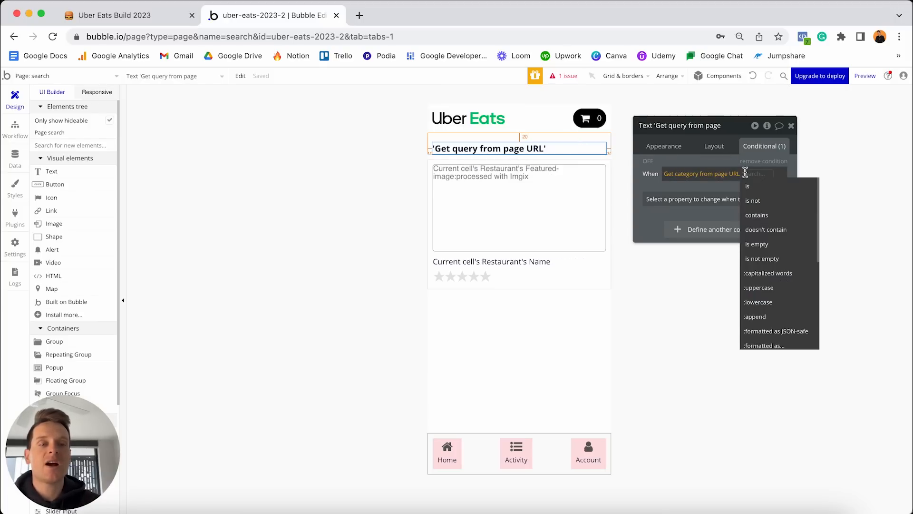
click(763, 258)
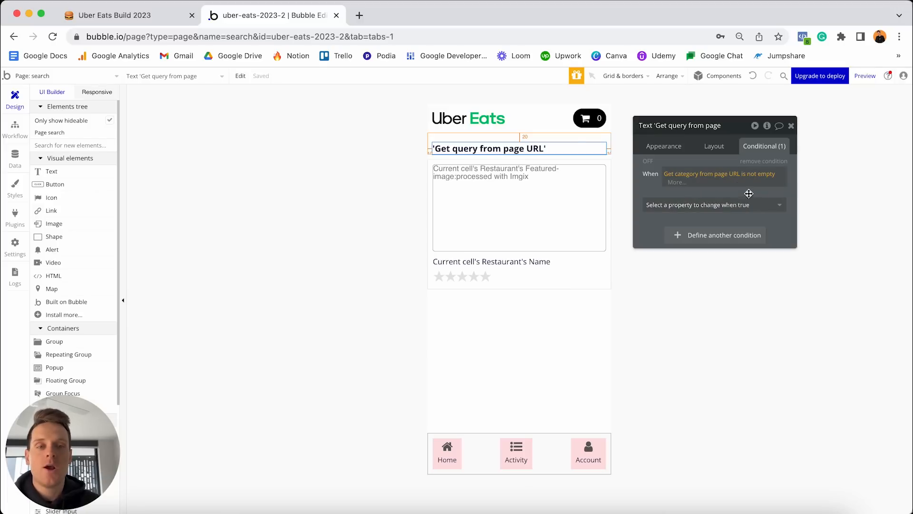
Make that condition set the Text to Get data from page URL, parameter 'category'.
click(718, 204)
click(653, 244)
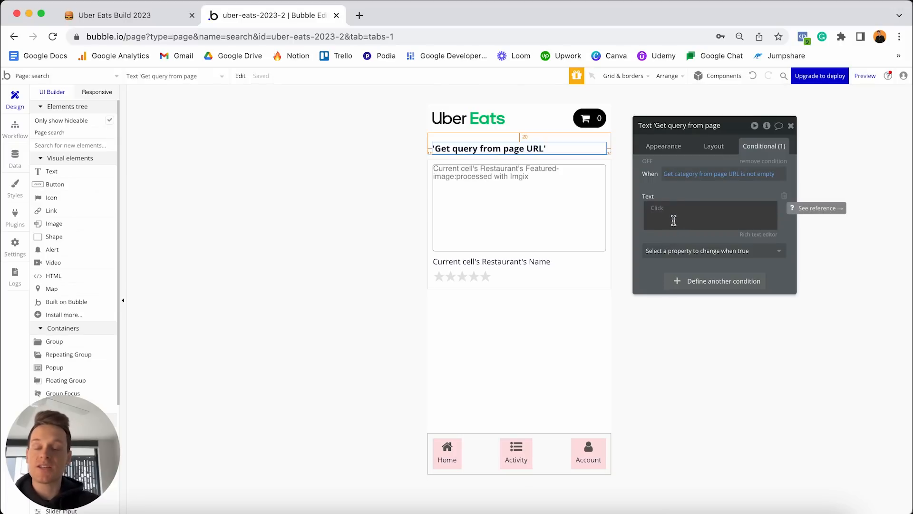
click(674, 220)
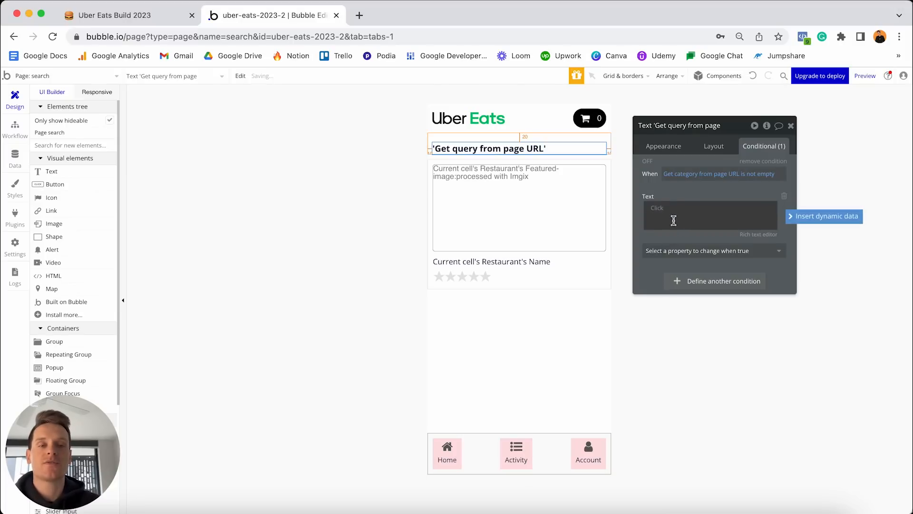
text(')
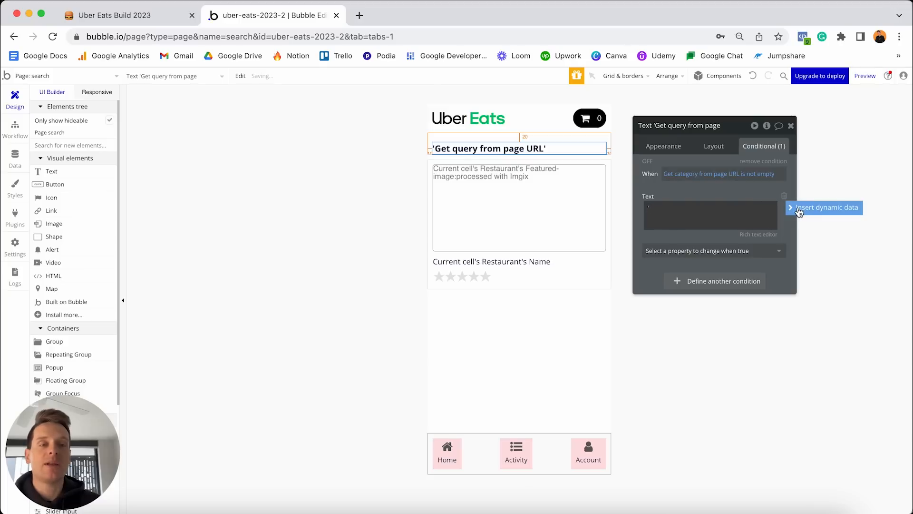
click(799, 212)
text(url)
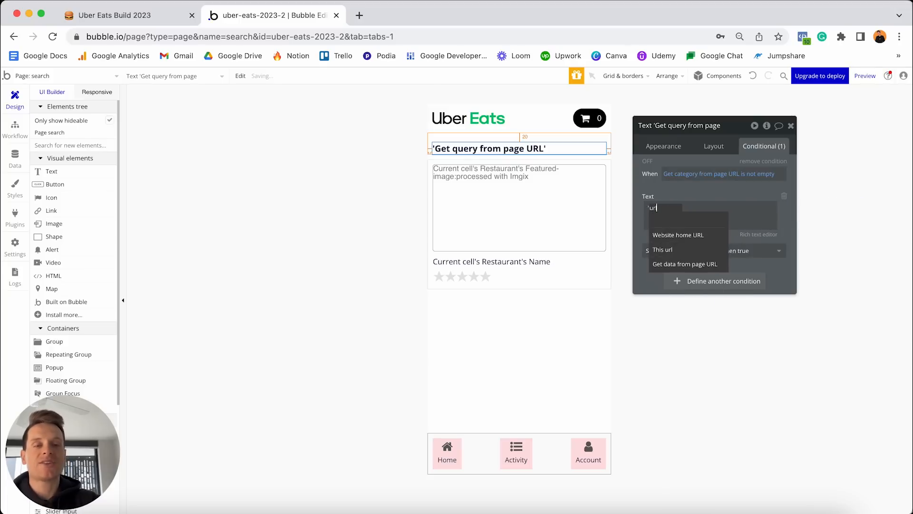
click(702, 267)
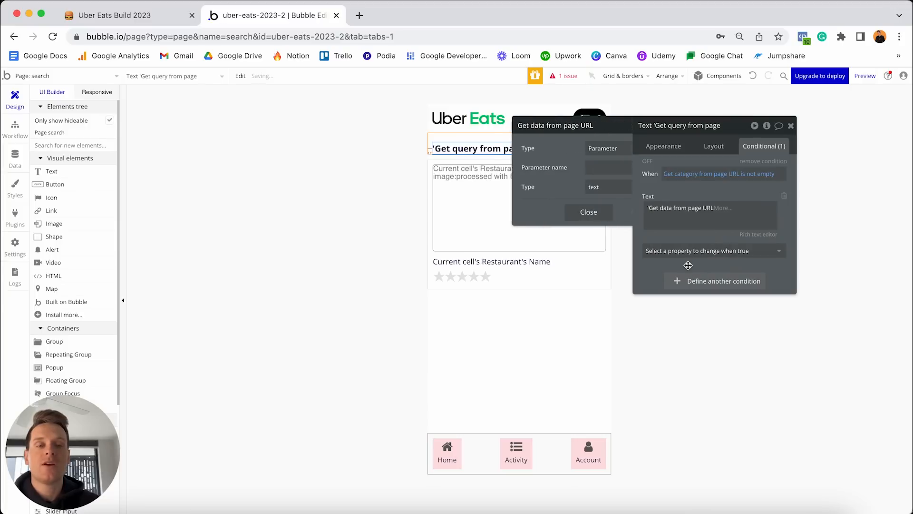
click(585, 166)
text(categor)
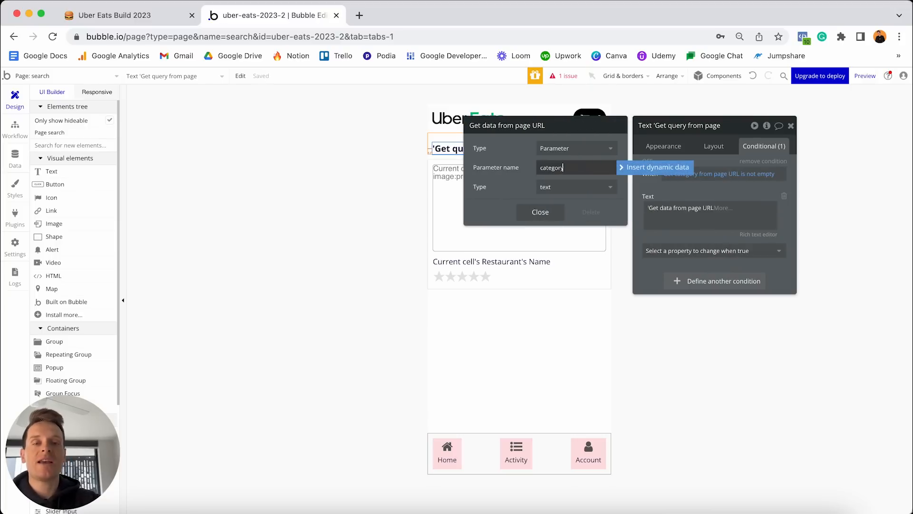
text(y)
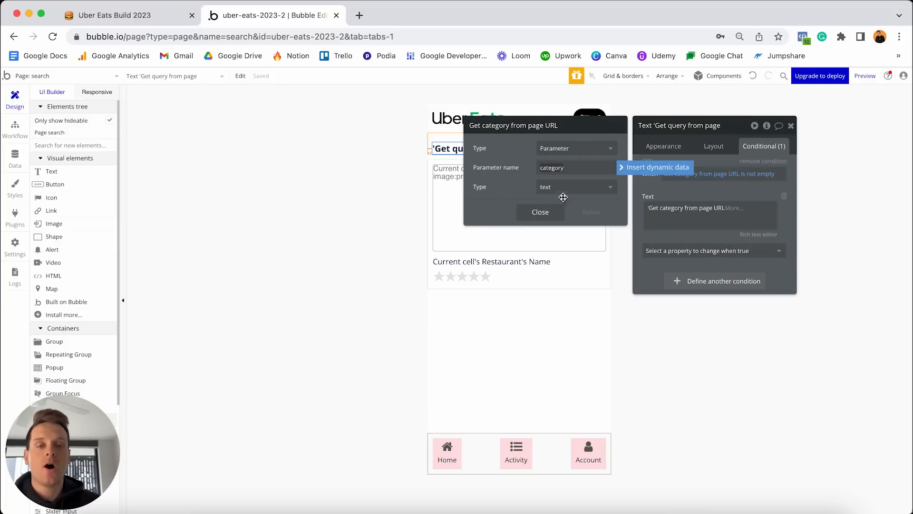
click(540, 212)
click(686, 228)
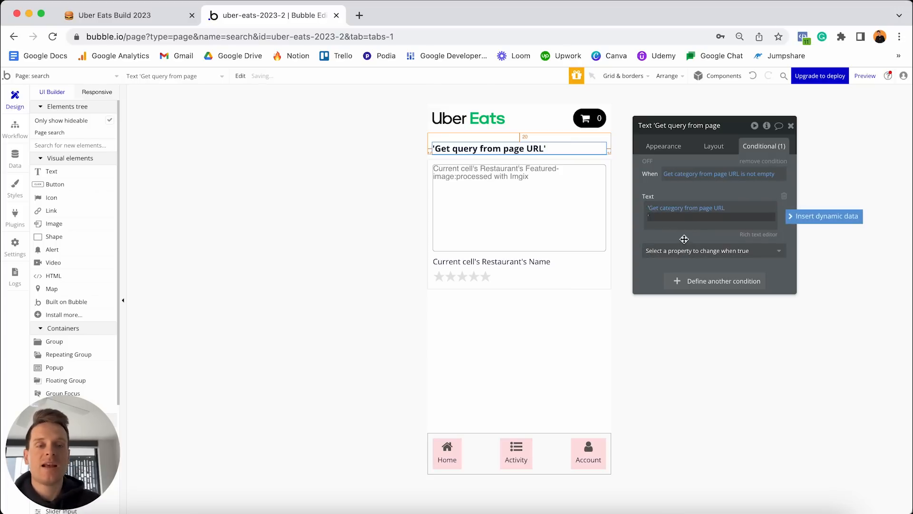
click(701, 235)
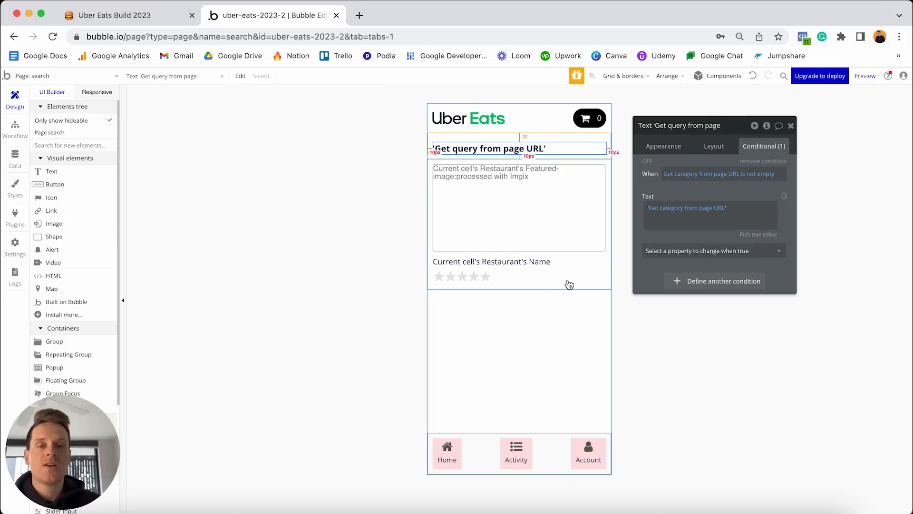
click(589, 277)
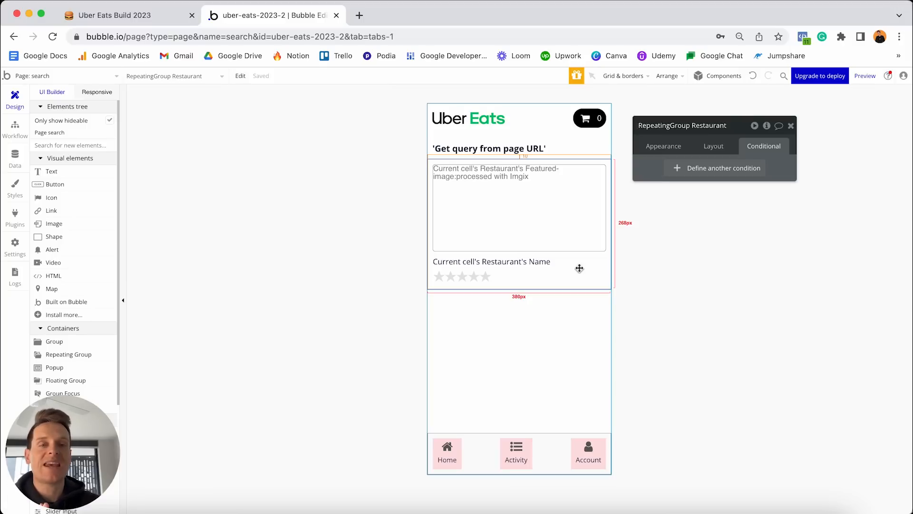
Add a restaurant-list condition: when the URL 'category' isn't empty, change its Data source.
click(686, 168)
click(678, 172)
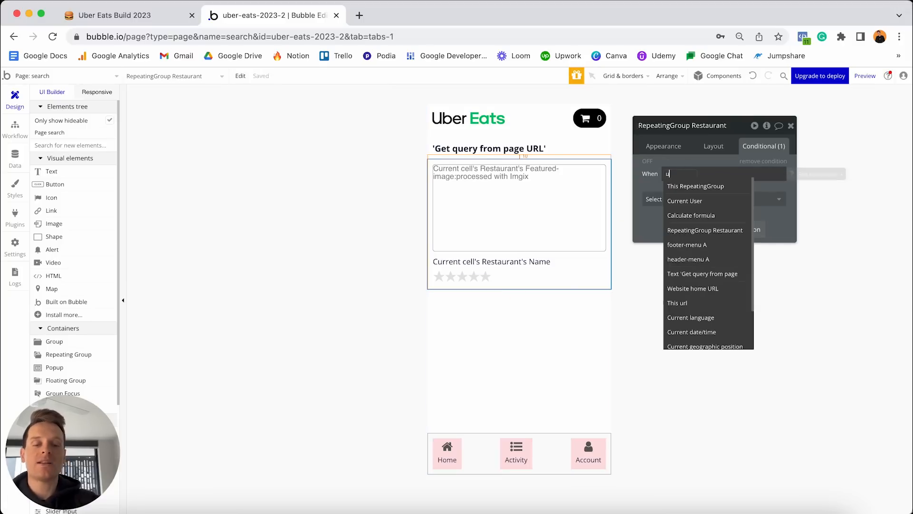
text(ul)
text(rl)
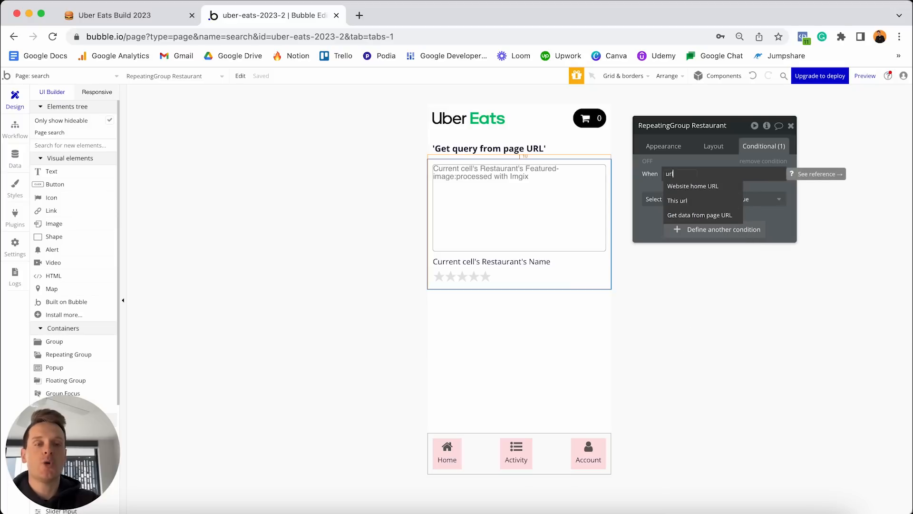
click(691, 217)
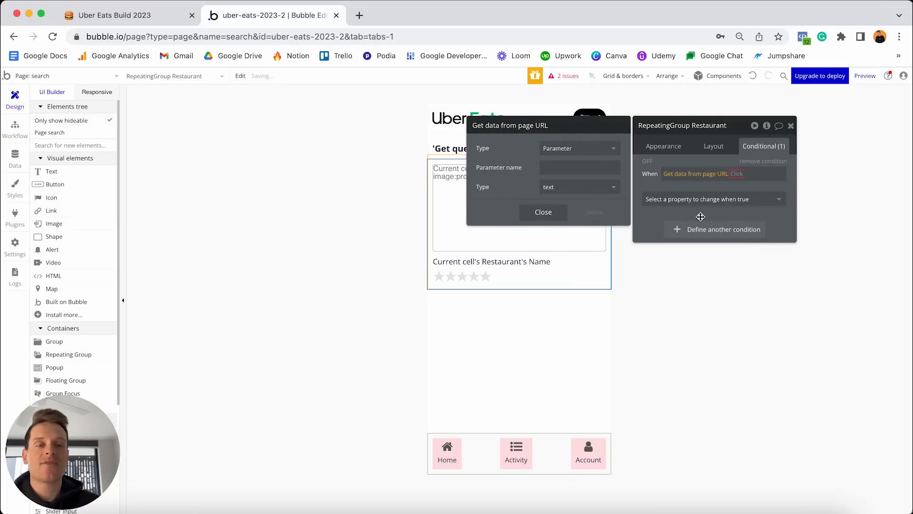
click(596, 169)
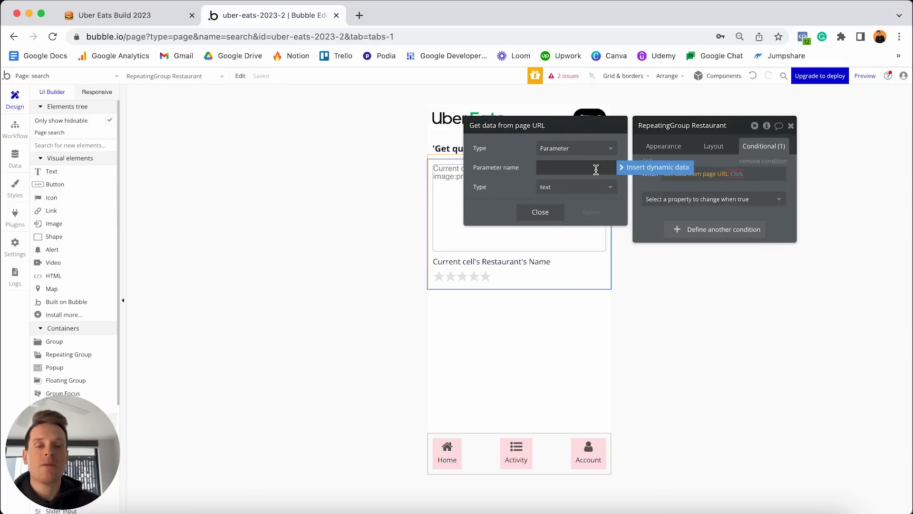
text(category)
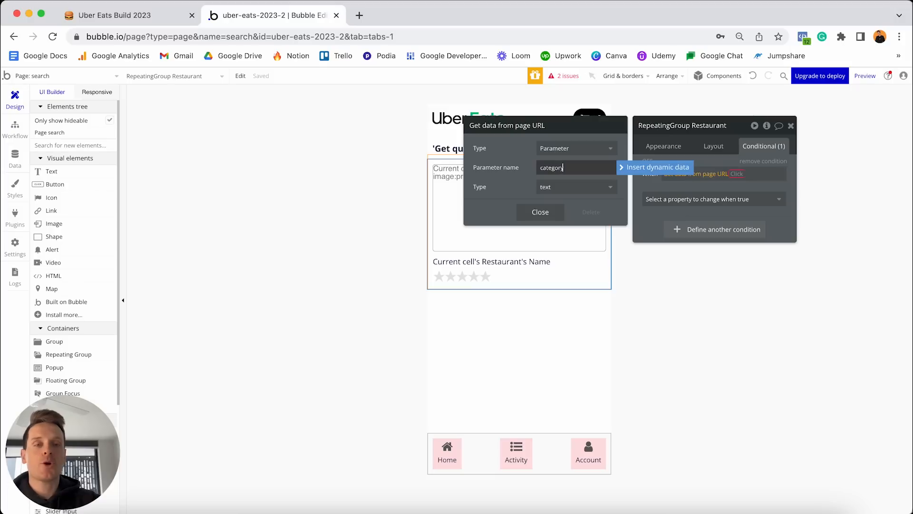
click(737, 173)
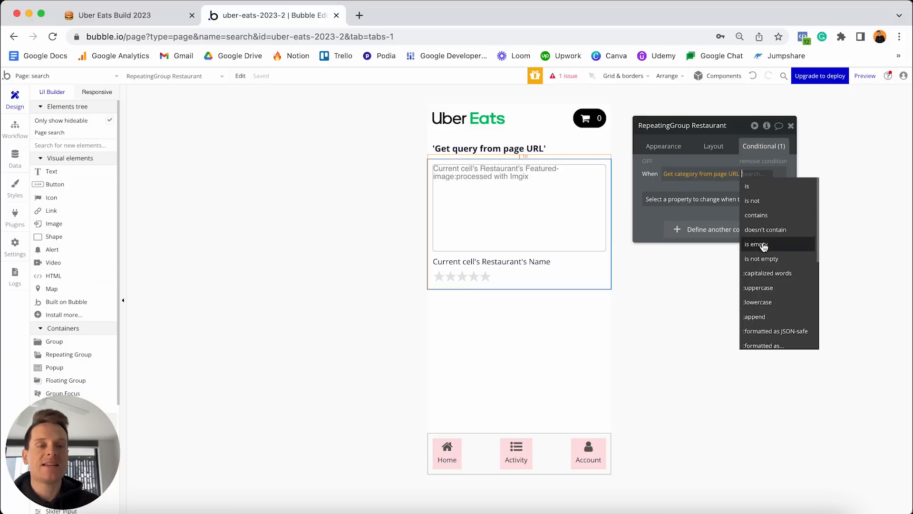
click(762, 259)
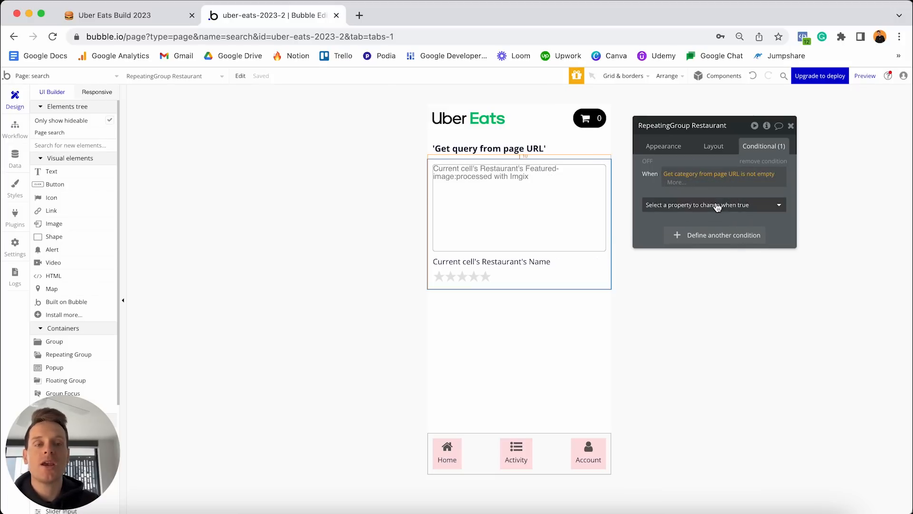
click(718, 206)
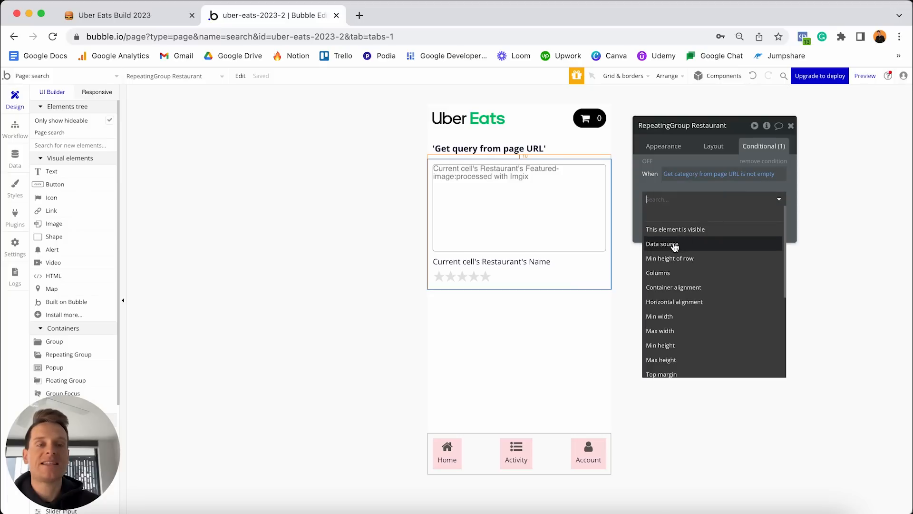
click(676, 244)
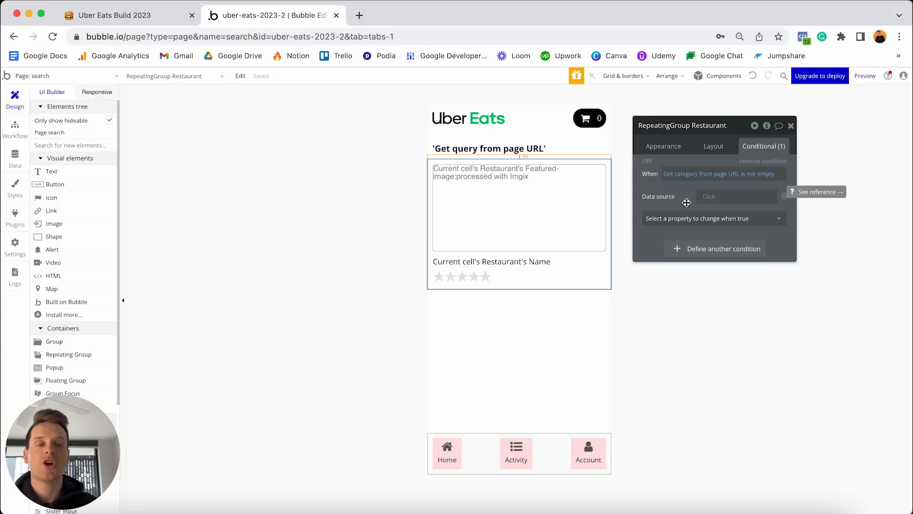
click(670, 151)
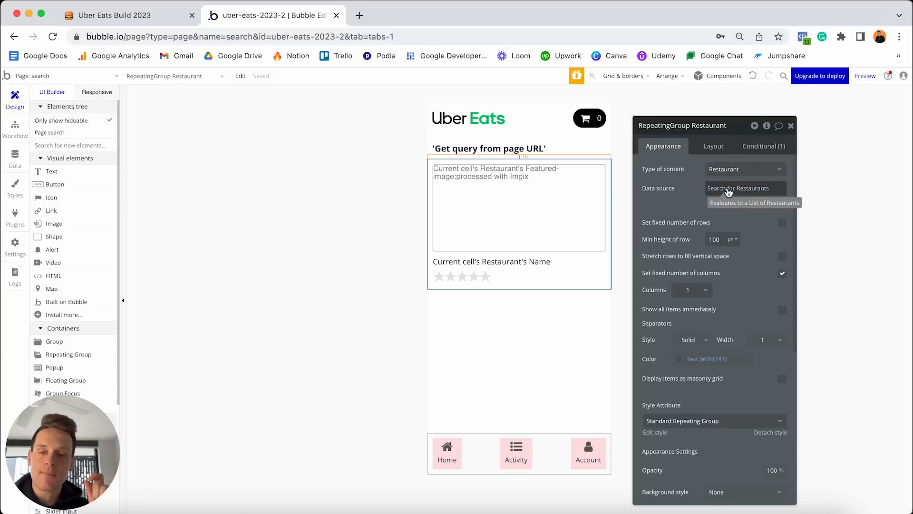
Copy the list's Search for Restaurants expression and paste it as the conditional Data source.
right_click(730, 190)
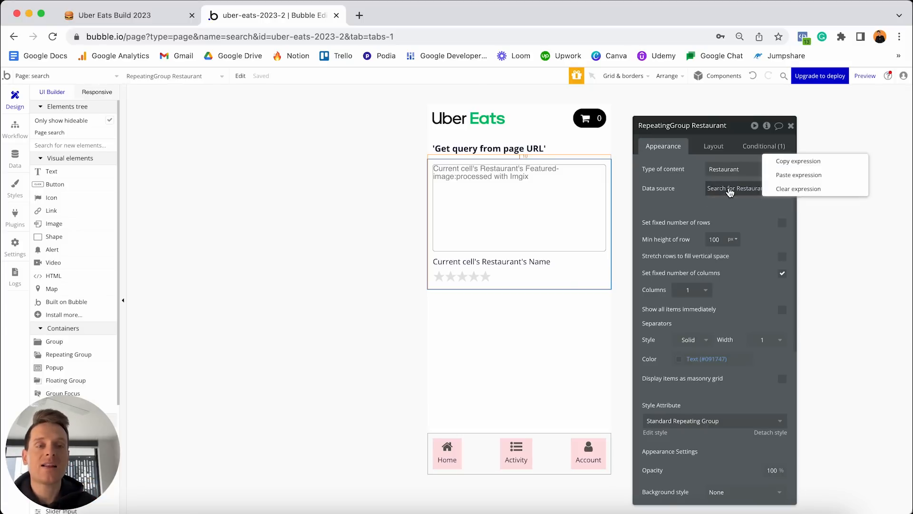
click(779, 162)
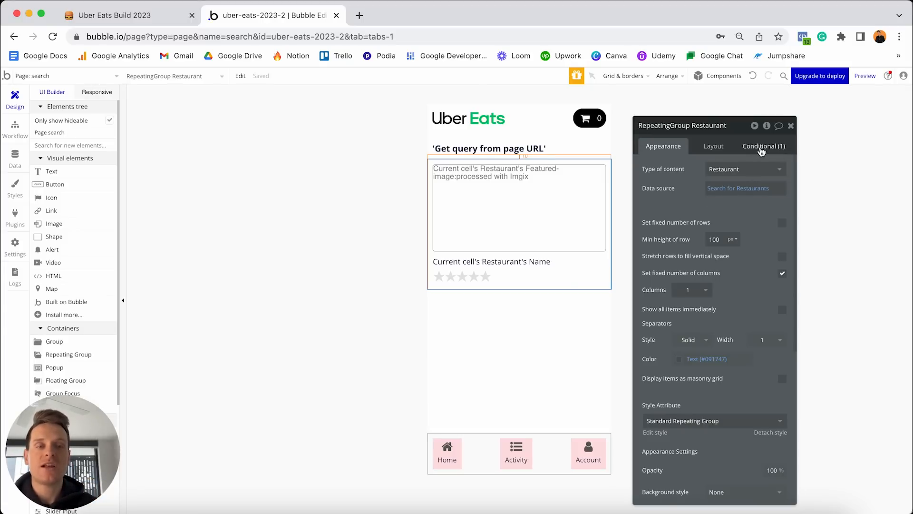
click(762, 148)
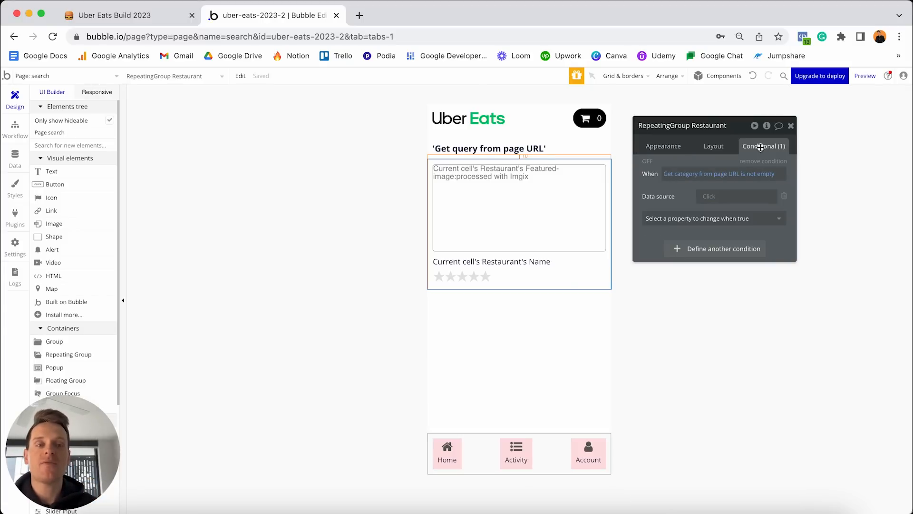
right_click(707, 200)
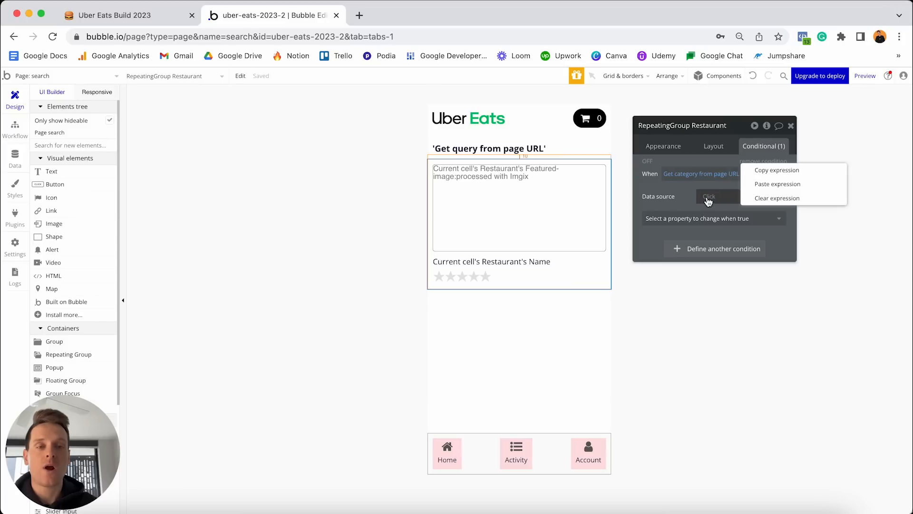
click(765, 184)
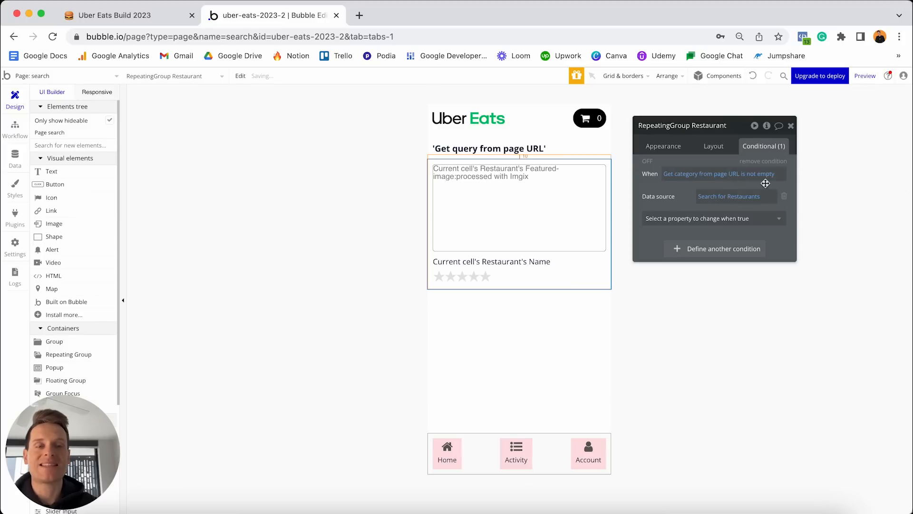
click(732, 197)
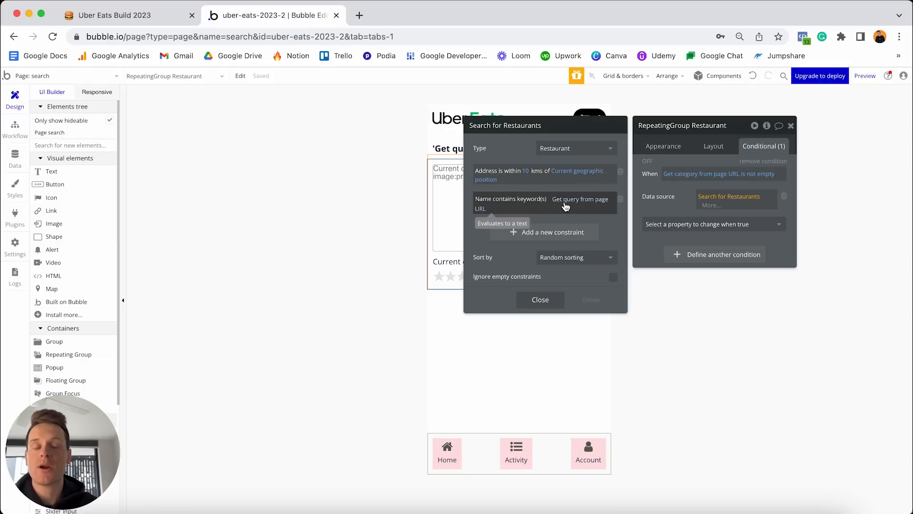
Replace the name keyword constraint with Categories contains Get data from page URL.
click(621, 201)
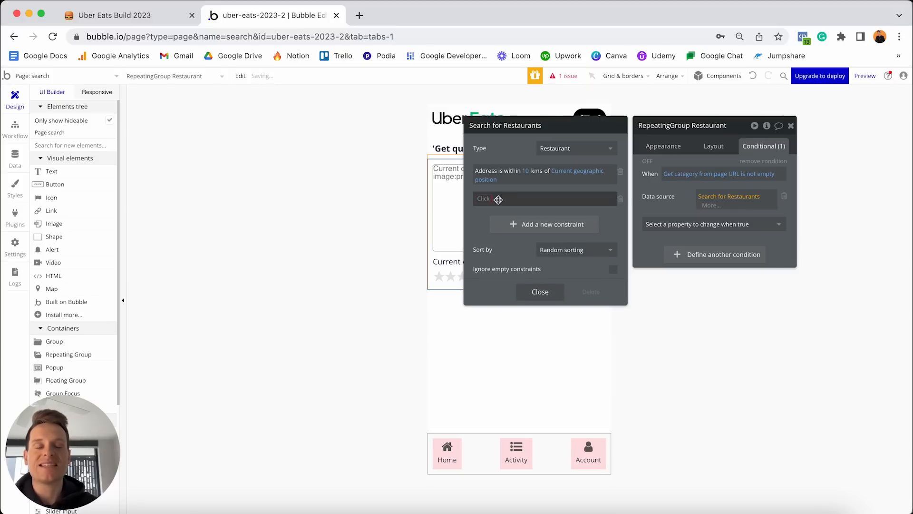
click(485, 199)
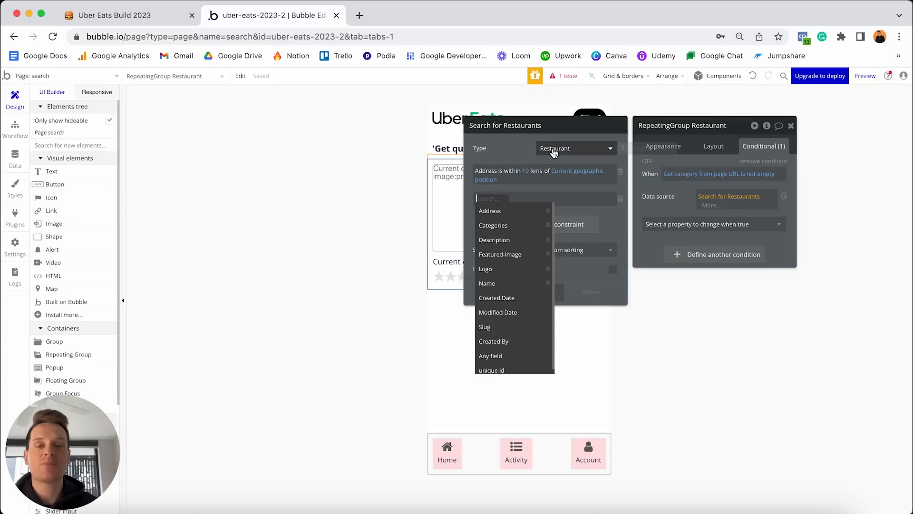
click(498, 226)
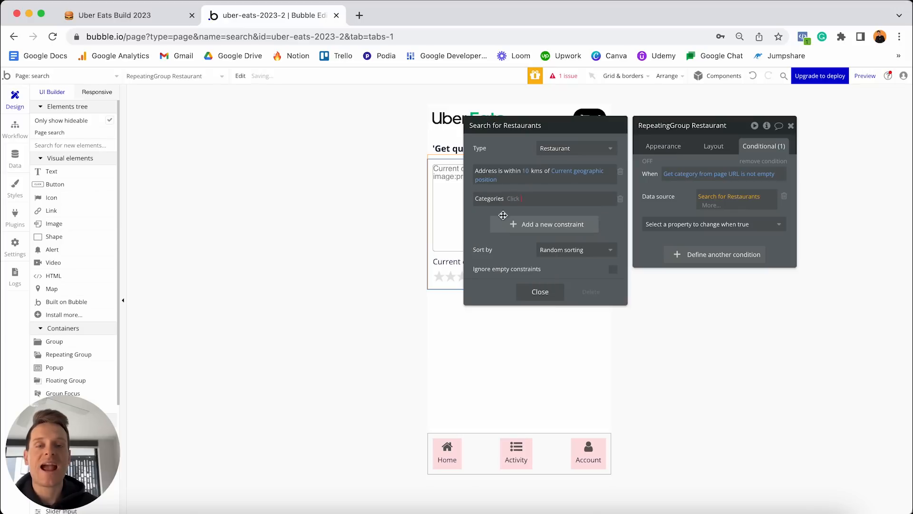
click(519, 211)
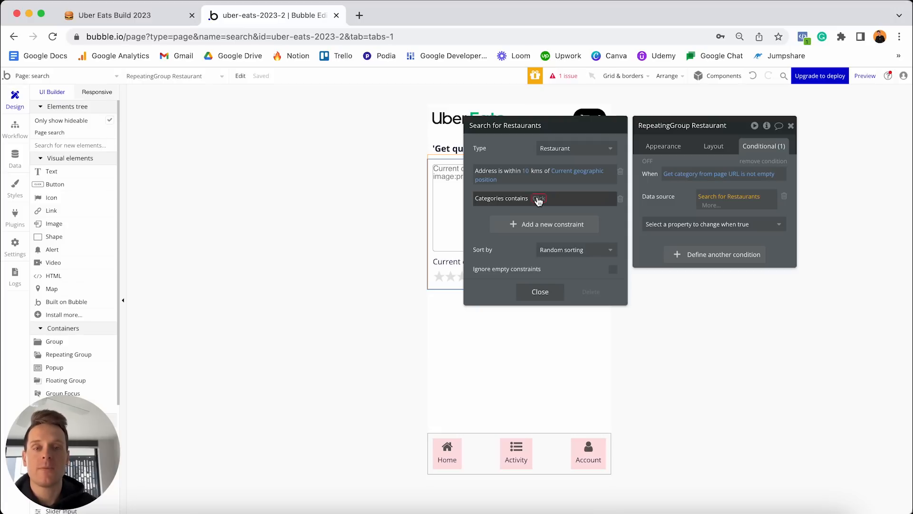
click(538, 198)
text(url)
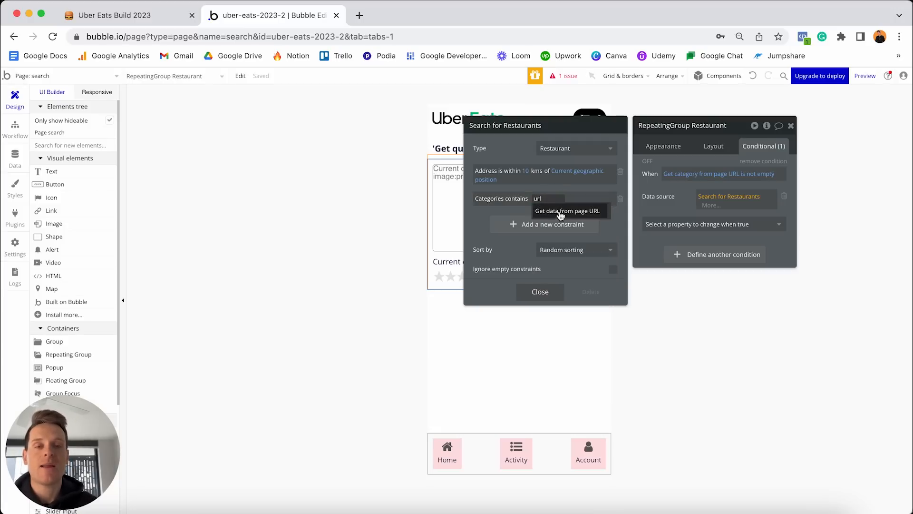
click(560, 214)
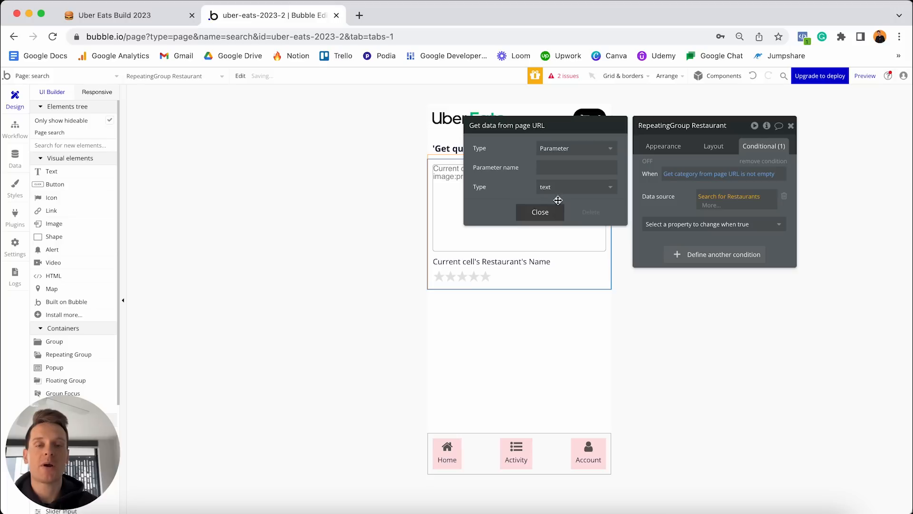
Set the URL parameter name to 'category' with type Categories, then close the search settings.
click(564, 168)
text(category)
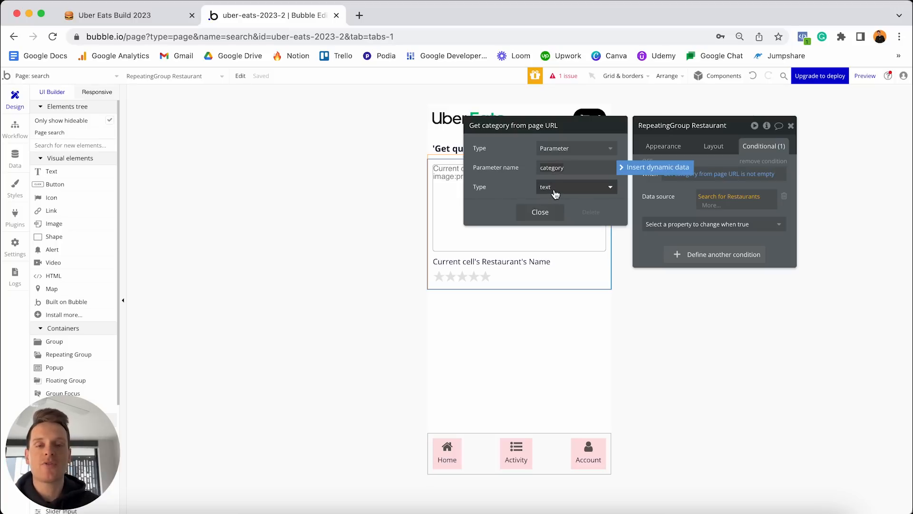
click(542, 207)
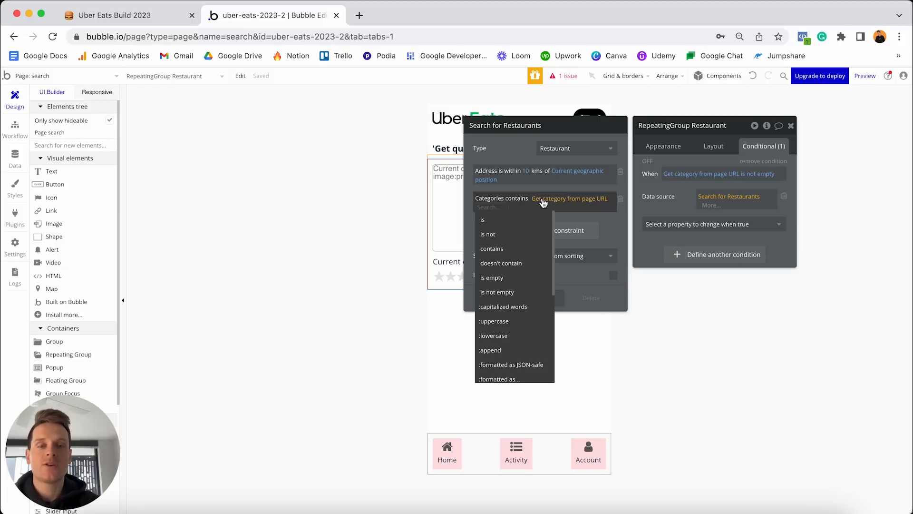
click(562, 200)
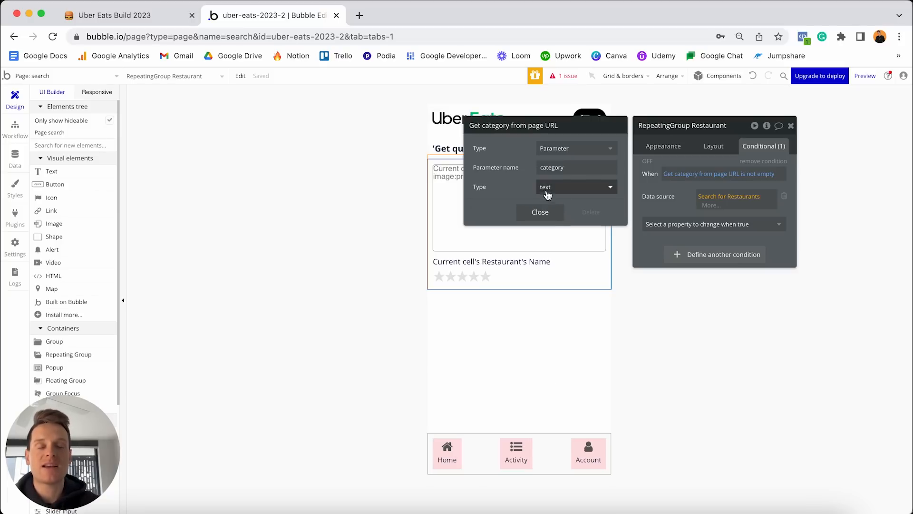
click(554, 187)
scroll(561, 267, down, 3)
scroll(561, 309, down, 1)
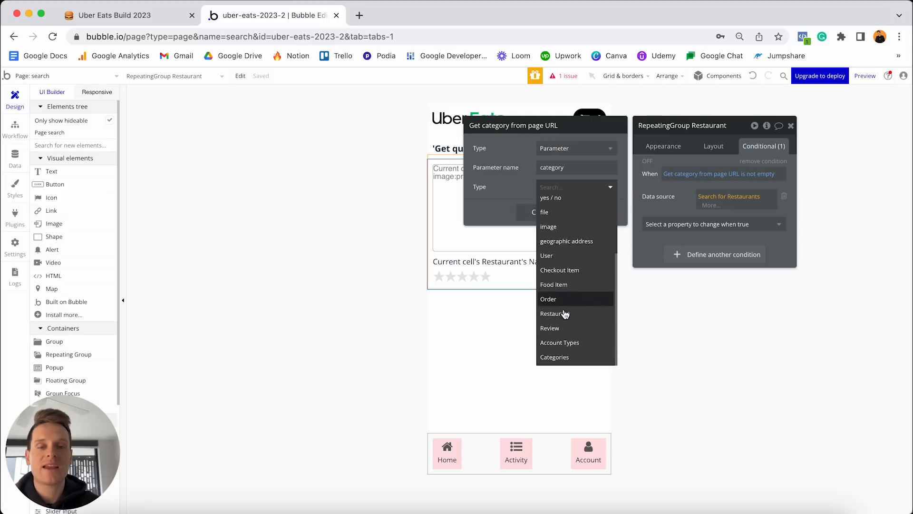
click(563, 357)
click(545, 213)
click(596, 219)
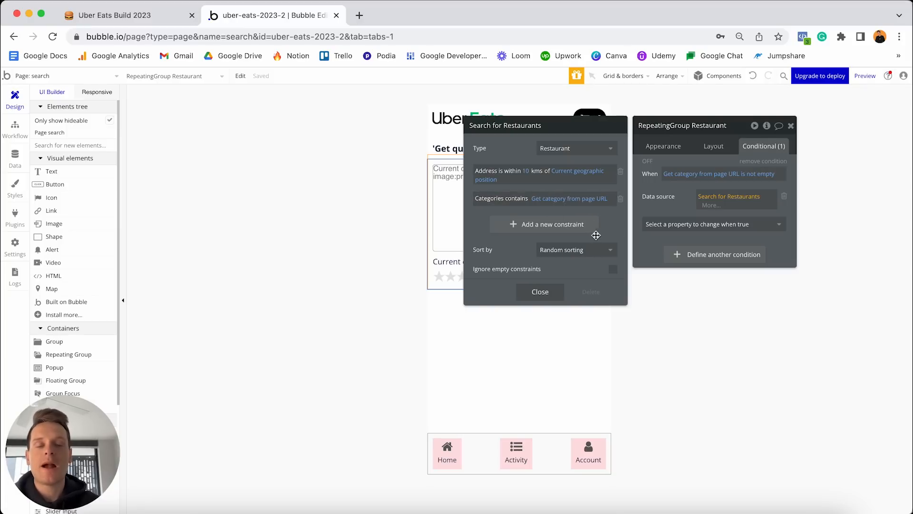
click(547, 296)
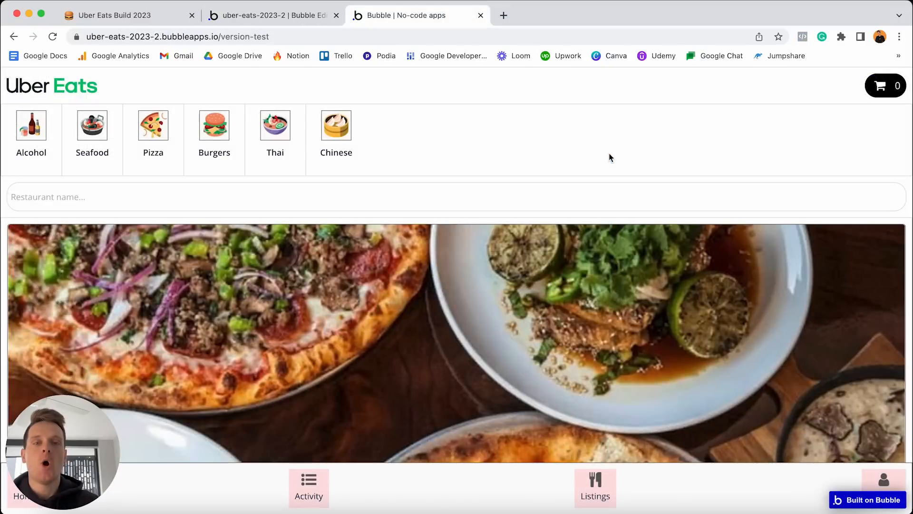
At phone width, search restaurants by name for 'McDonalds'.
drag(912, 5, 463, 2)
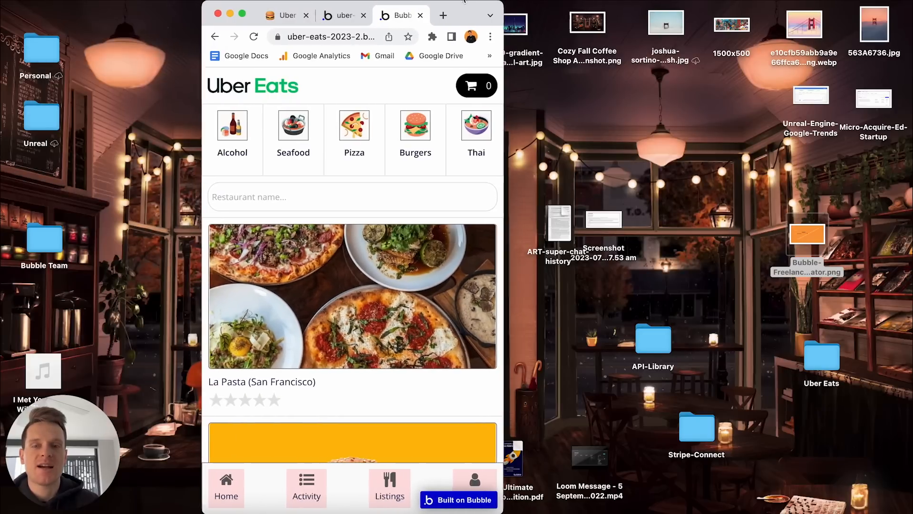
click(251, 197)
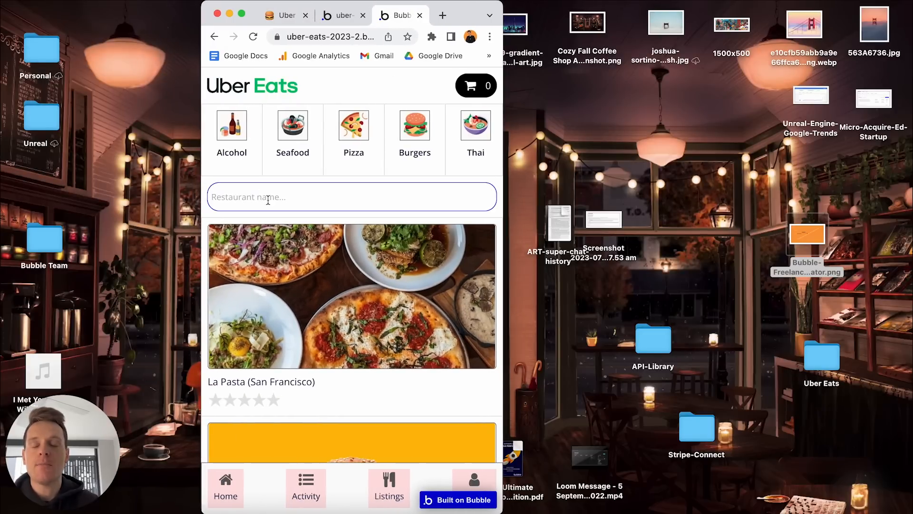
text(McDonal)
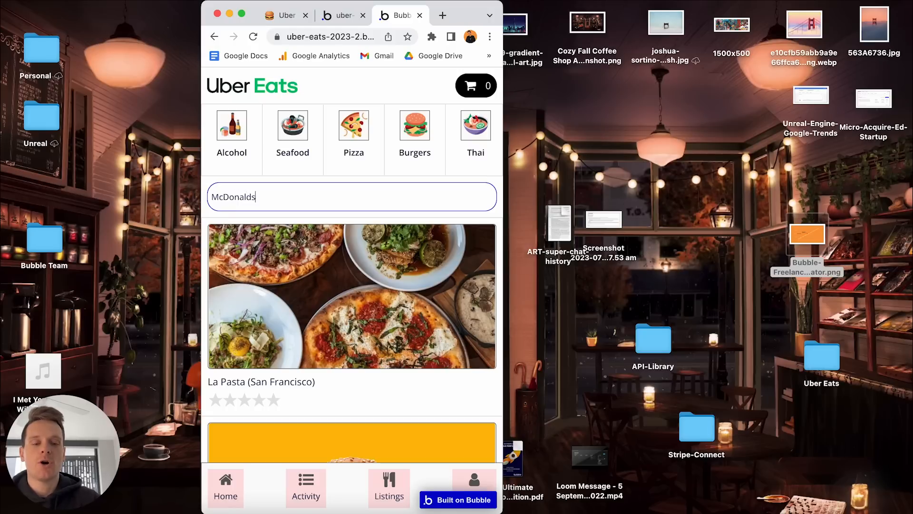
text(ds)
key(Return)
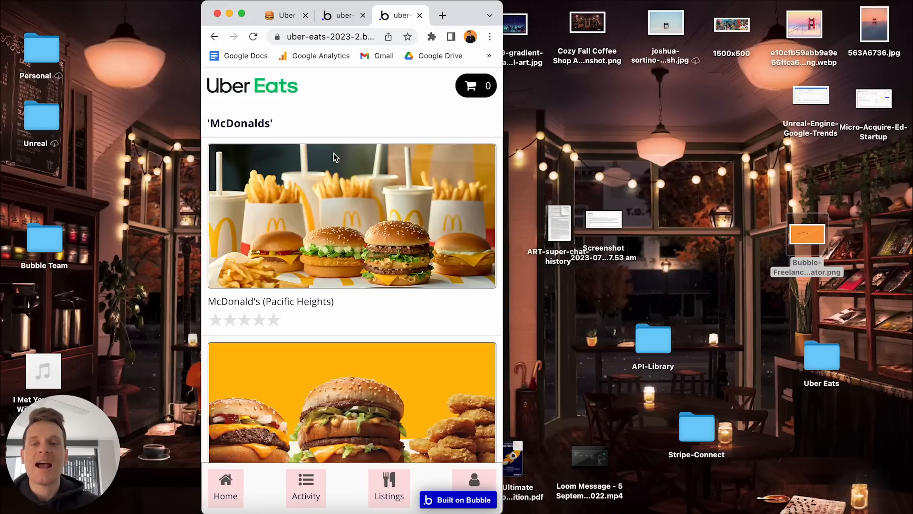
Review the McDonalds results, return home, and list the Alcohol category restaurants.
scroll(330, 159, down, 1)
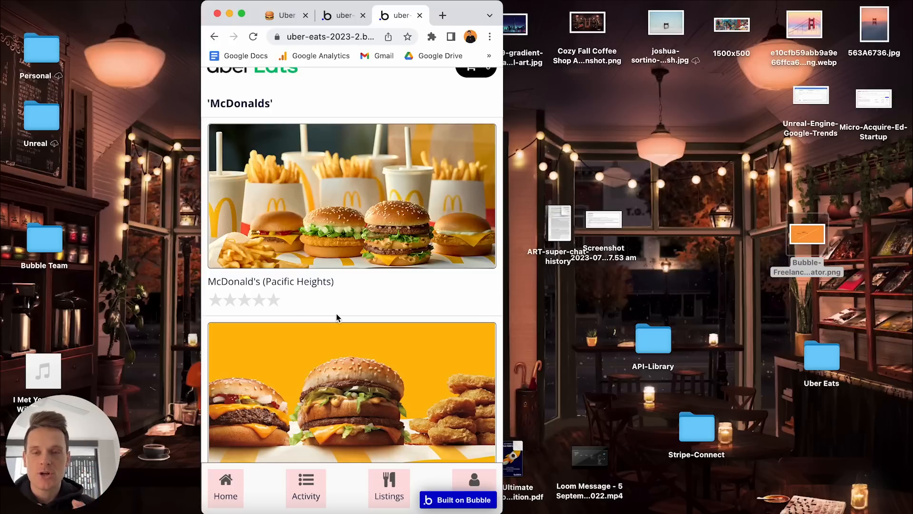
click(214, 38)
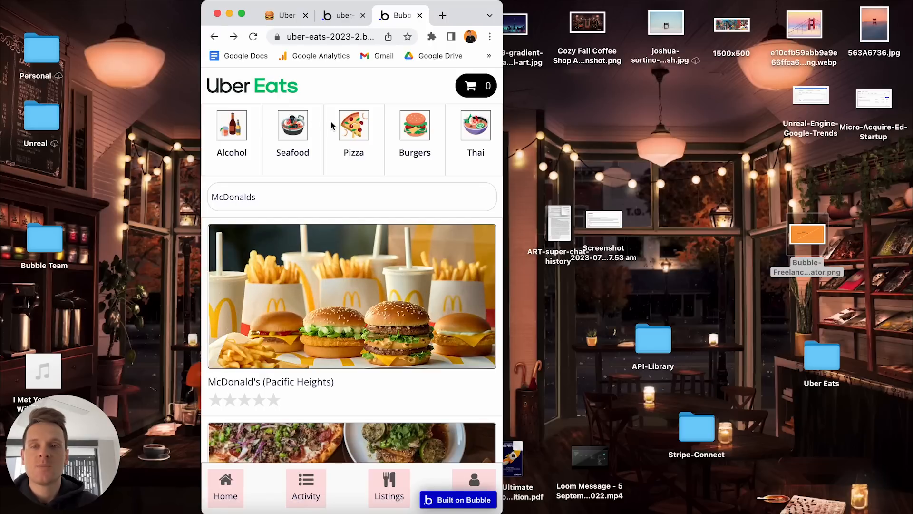
click(231, 132)
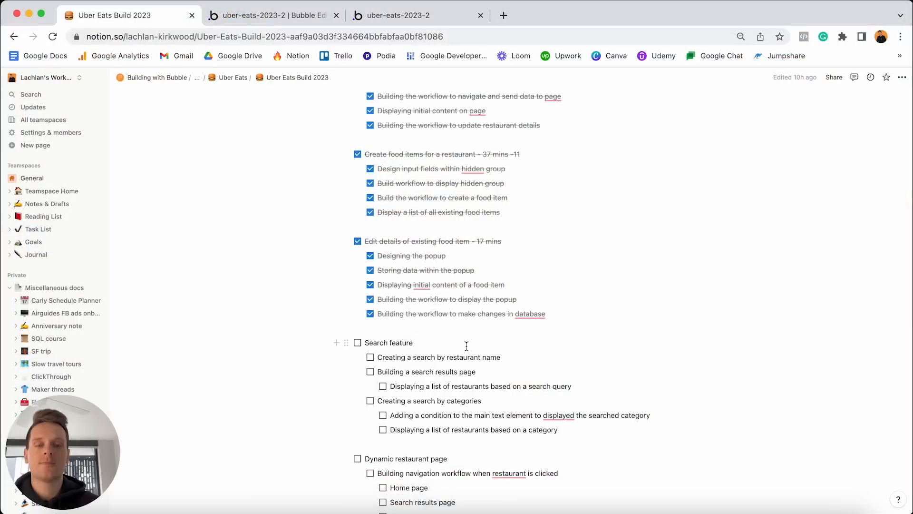
Tick the Search feature task and its six sub-items, from name search to listing by category.
click(358, 342)
click(369, 357)
click(370, 371)
click(383, 386)
click(371, 401)
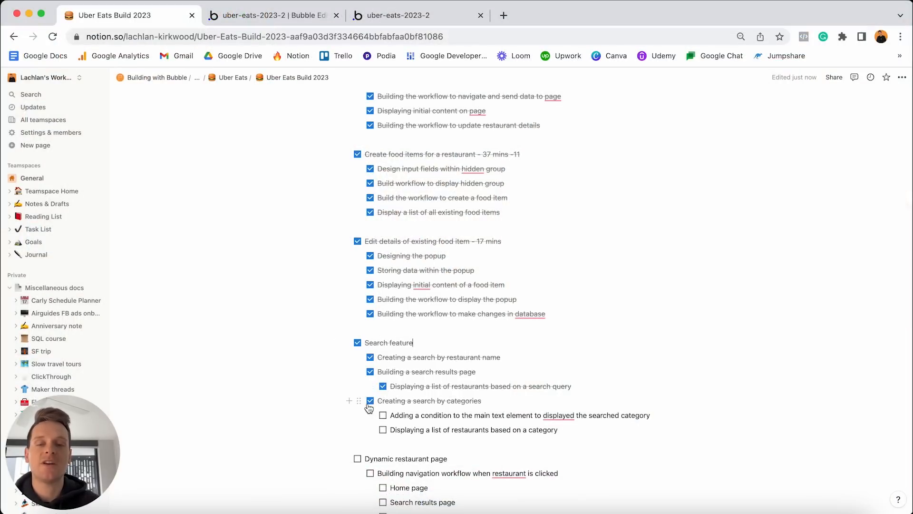
click(383, 415)
click(383, 430)
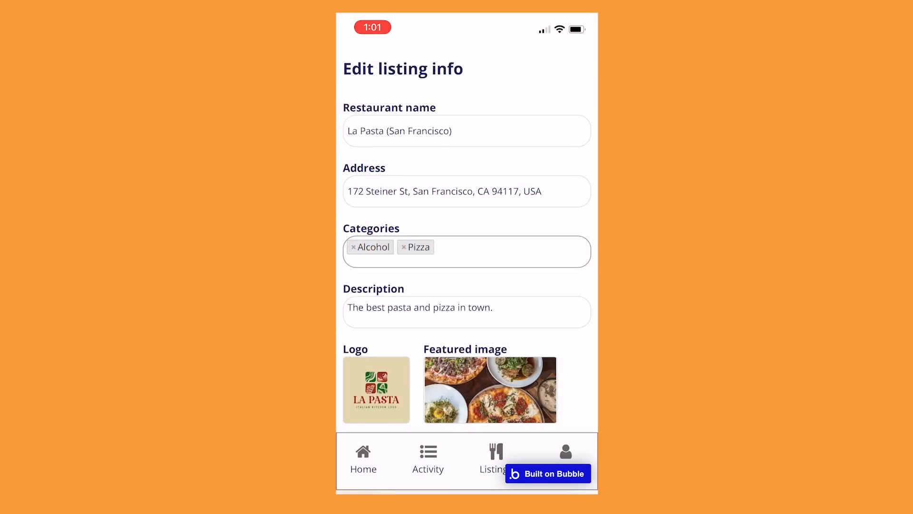
Scroll through the driver's incoming orders and open the second order's details.
scroll(467, 267, down, 5)
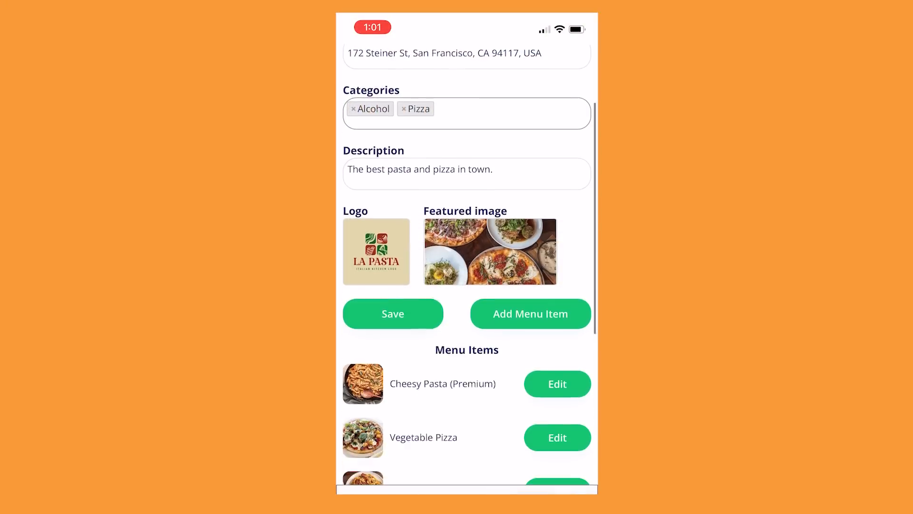
scroll(467, 266, down, 2)
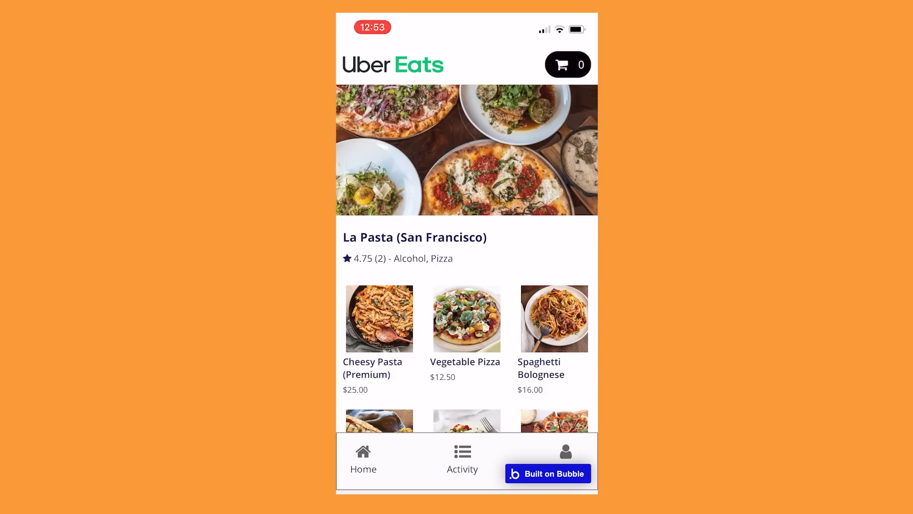
scroll(467, 266, down, 5)
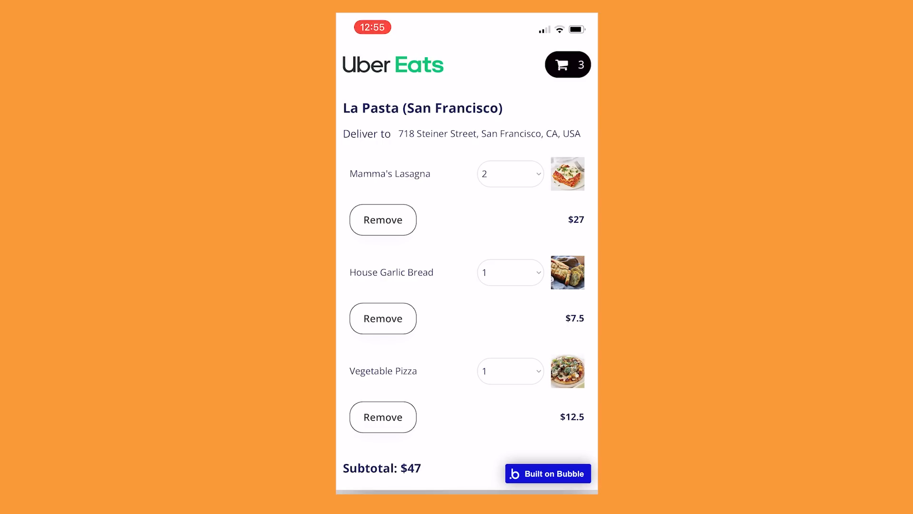
scroll(467, 267, down, 2)
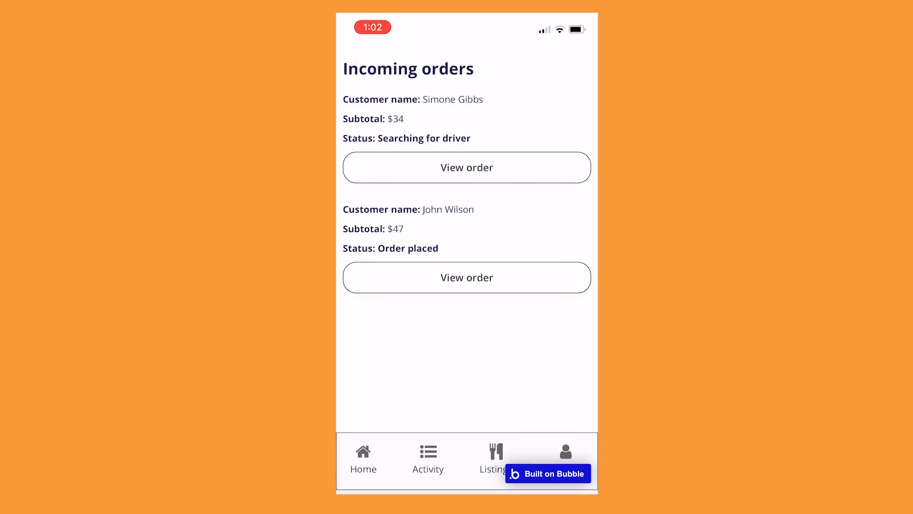
click(467, 277)
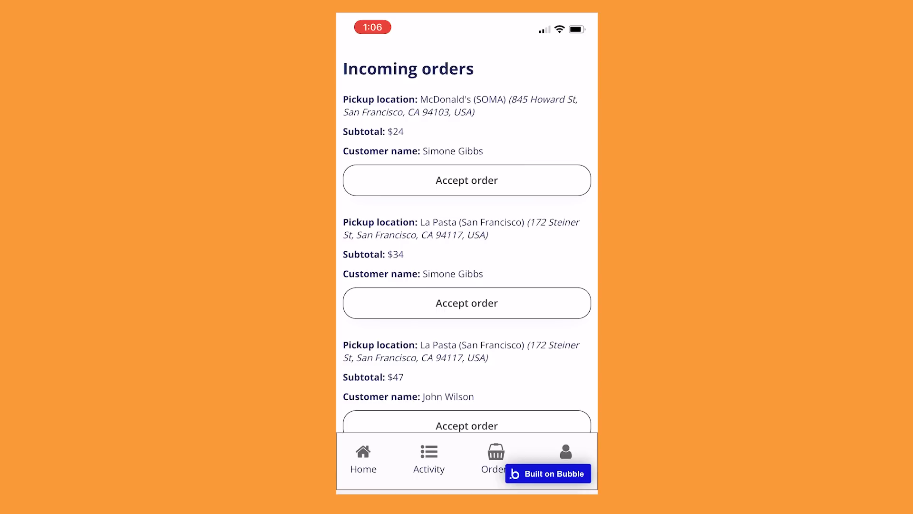
scroll(467, 266, down, 2)
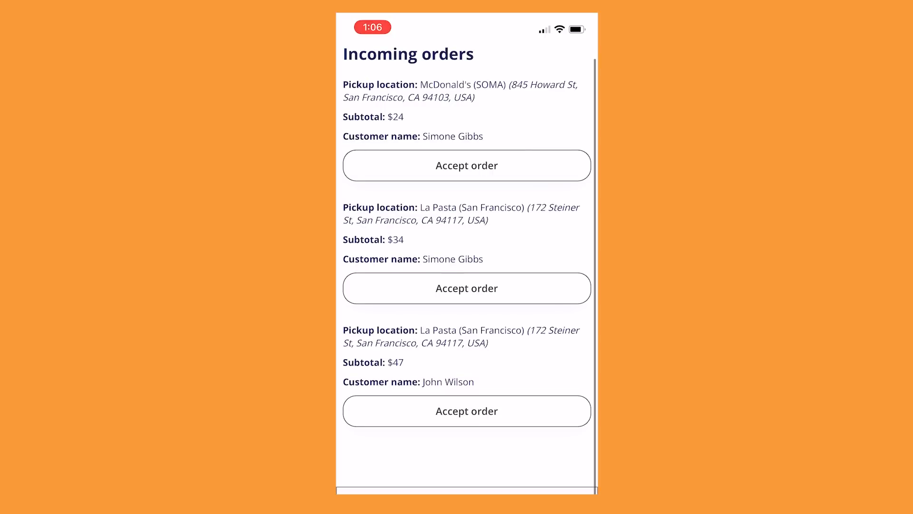